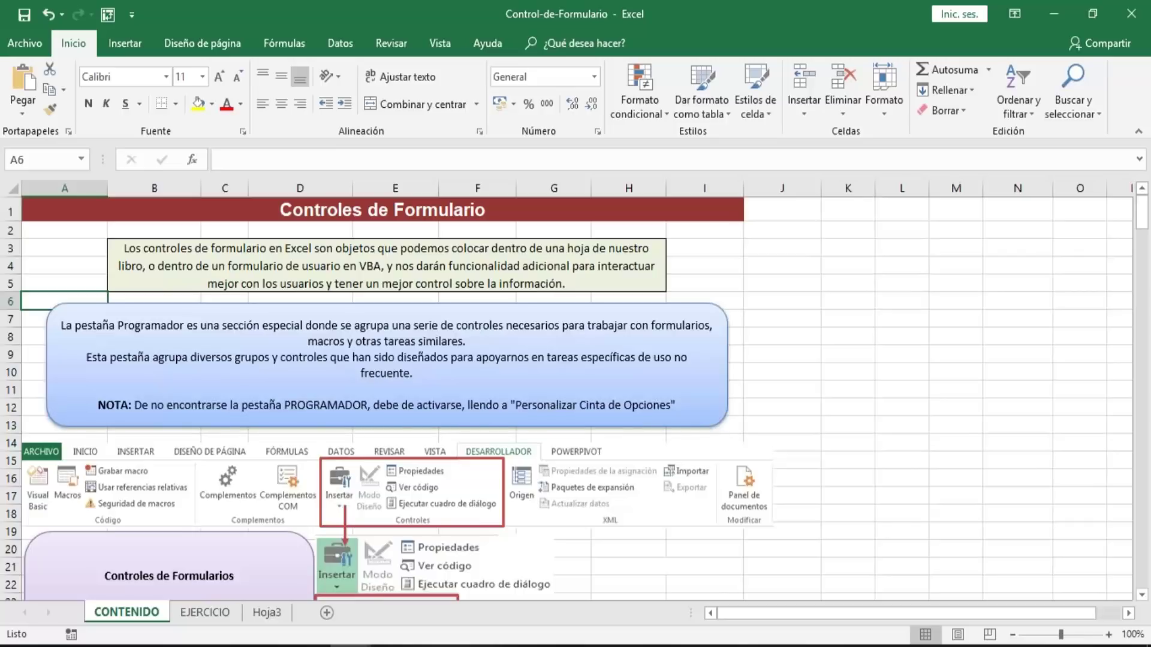
pyautogui.press('Down')
pyautogui.press('Down')
pyautogui.press('Down')
pyautogui.press('Down')
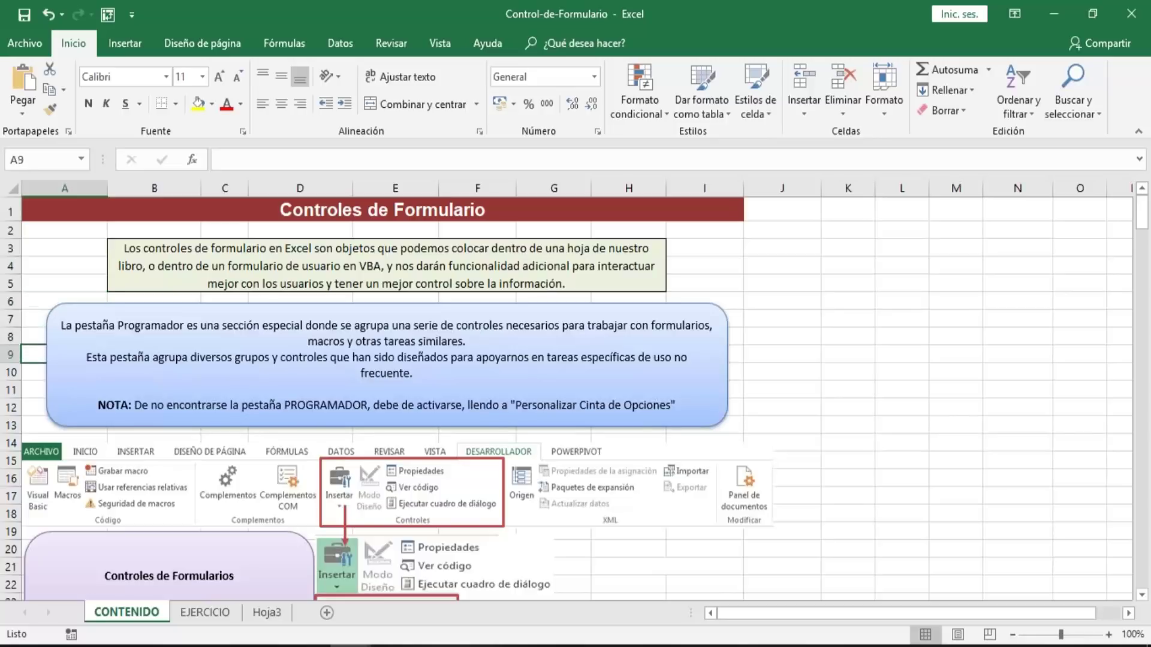
pyautogui.press('Down')
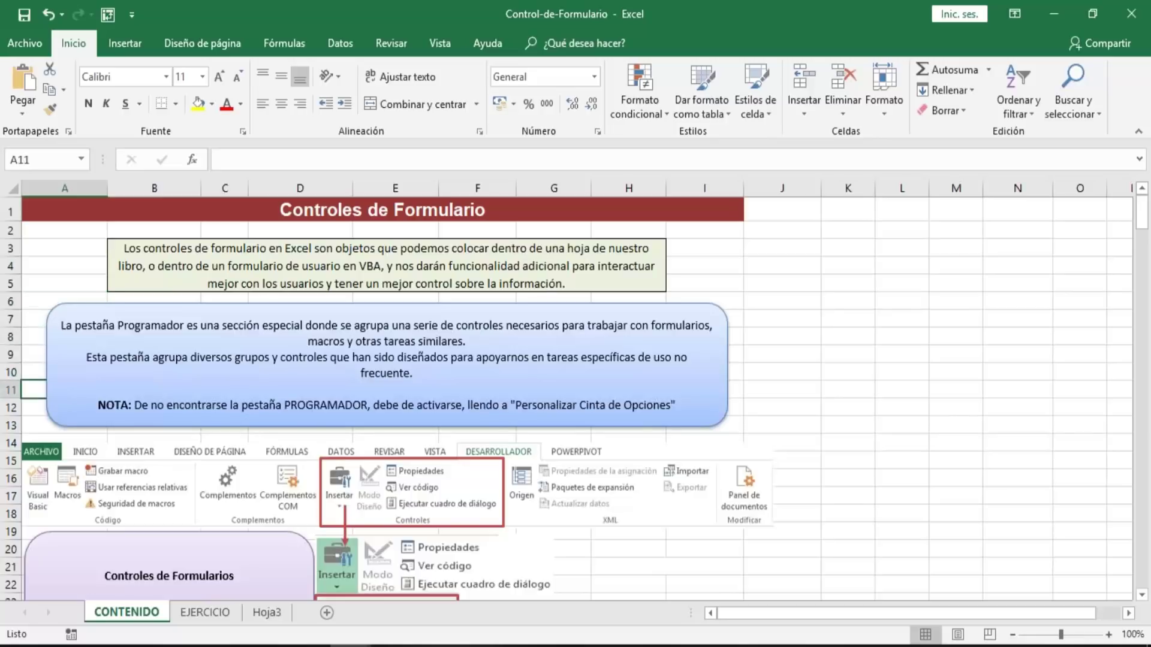
pyautogui.press('Down')
pyautogui.press('Down')
pyautogui.press('Up')
pyautogui.press('Up')
pyautogui.press('Up')
pyautogui.press('Up')
pyautogui.press('Up')
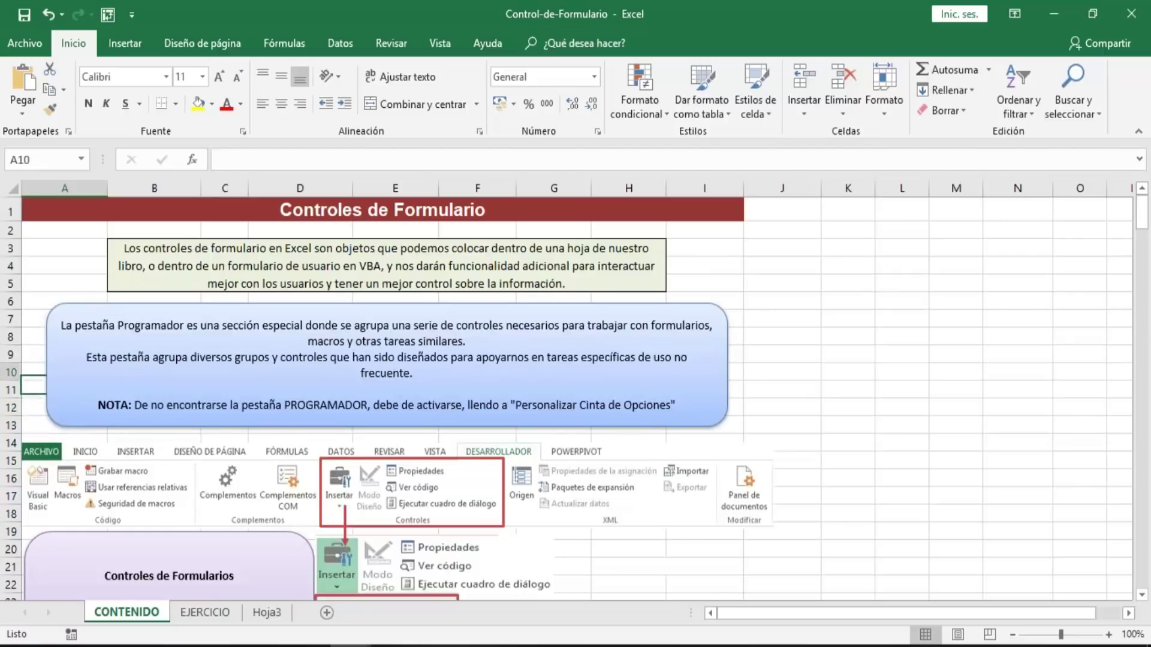
pyautogui.press('Up')
pyautogui.press('Up')
pyautogui.press('Up')
pyautogui.press('Up')
pyautogui.press('Up')
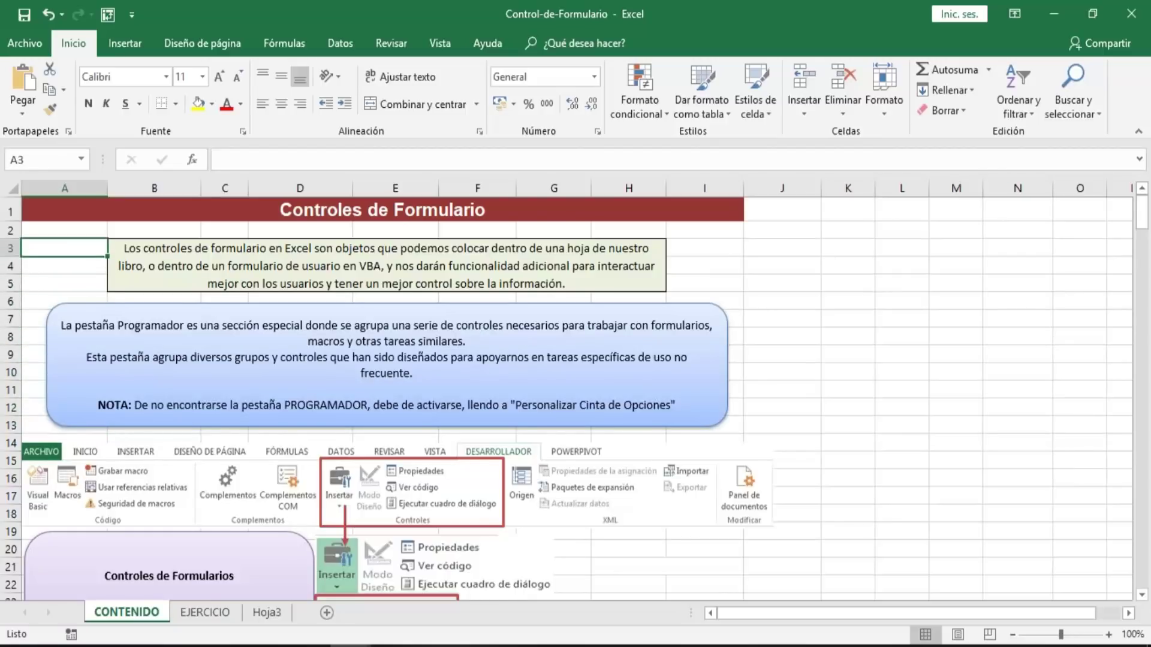
pyautogui.press('Up')
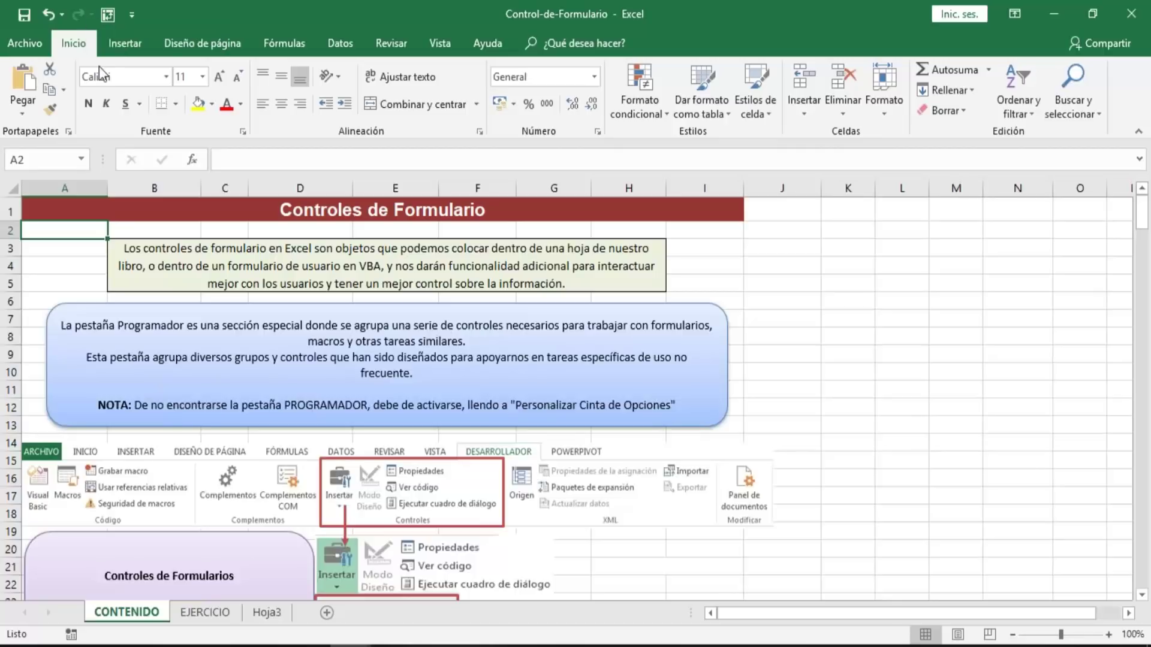
# - Enable the Programador tab through the ribbon customization settings and display its commands
pyautogui.rightClick(73, 12)
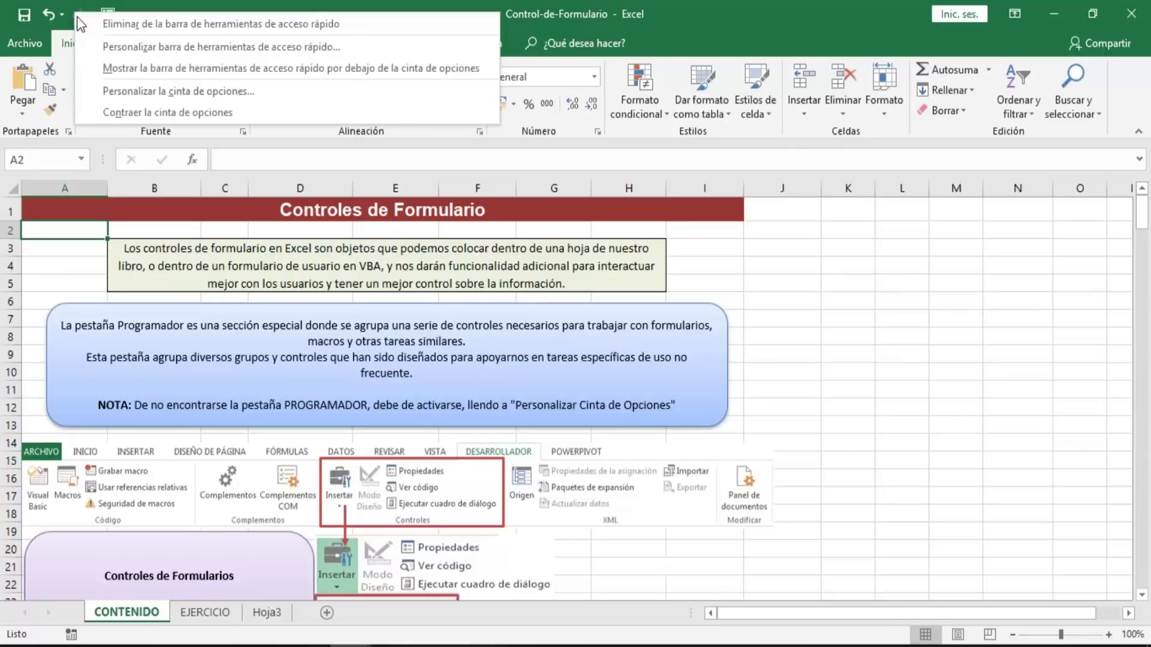
pyautogui.click(145, 92)
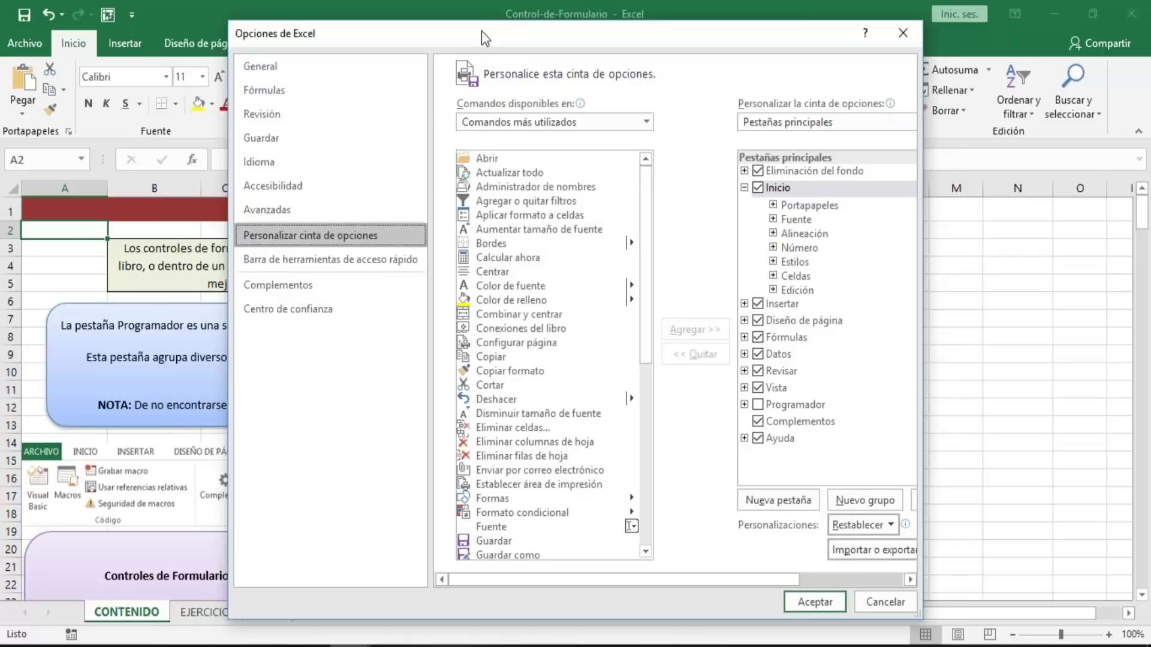
pyautogui.moveTo(481, 31); pyautogui.dragTo(339, 18)
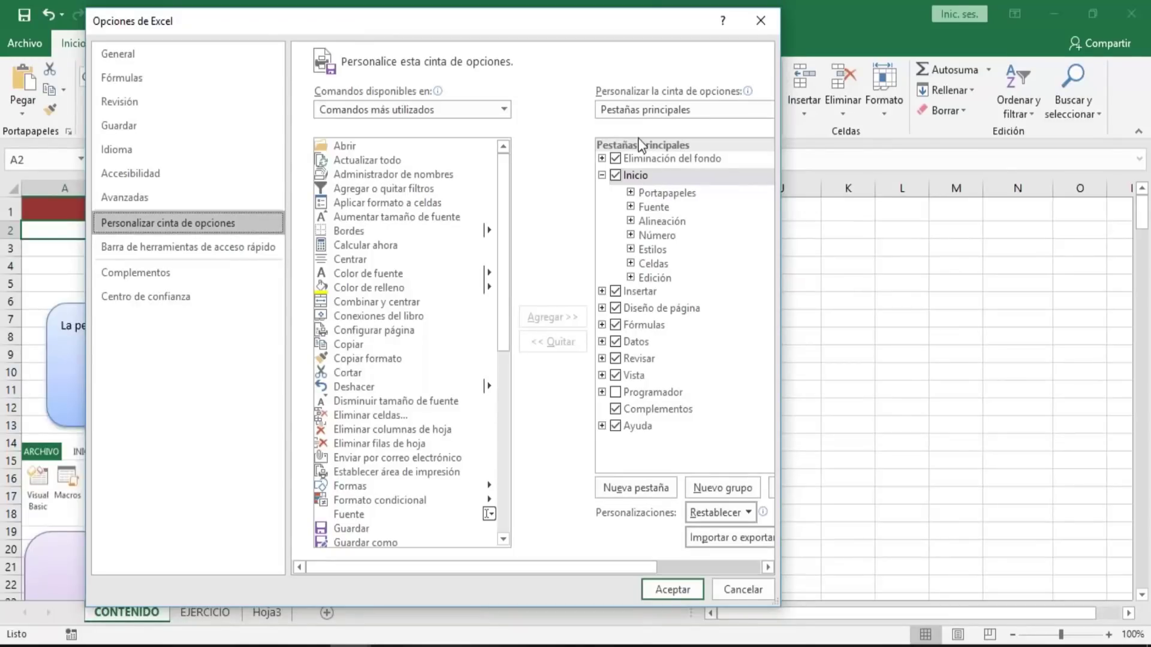
pyautogui.click(616, 393)
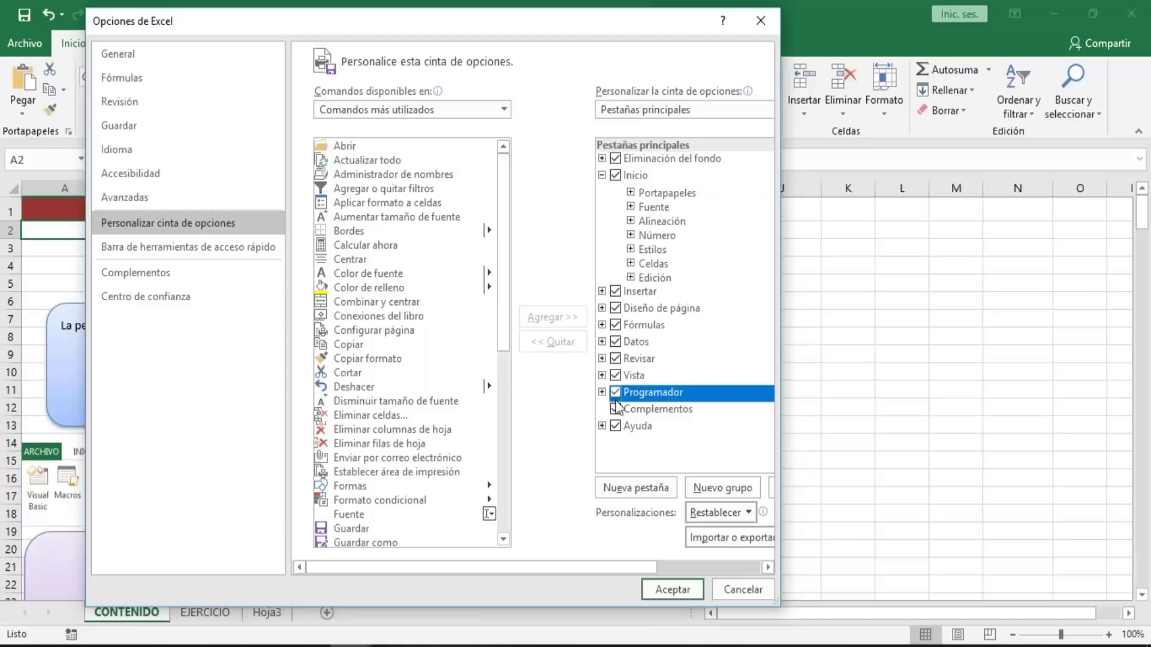
pyautogui.click(663, 591)
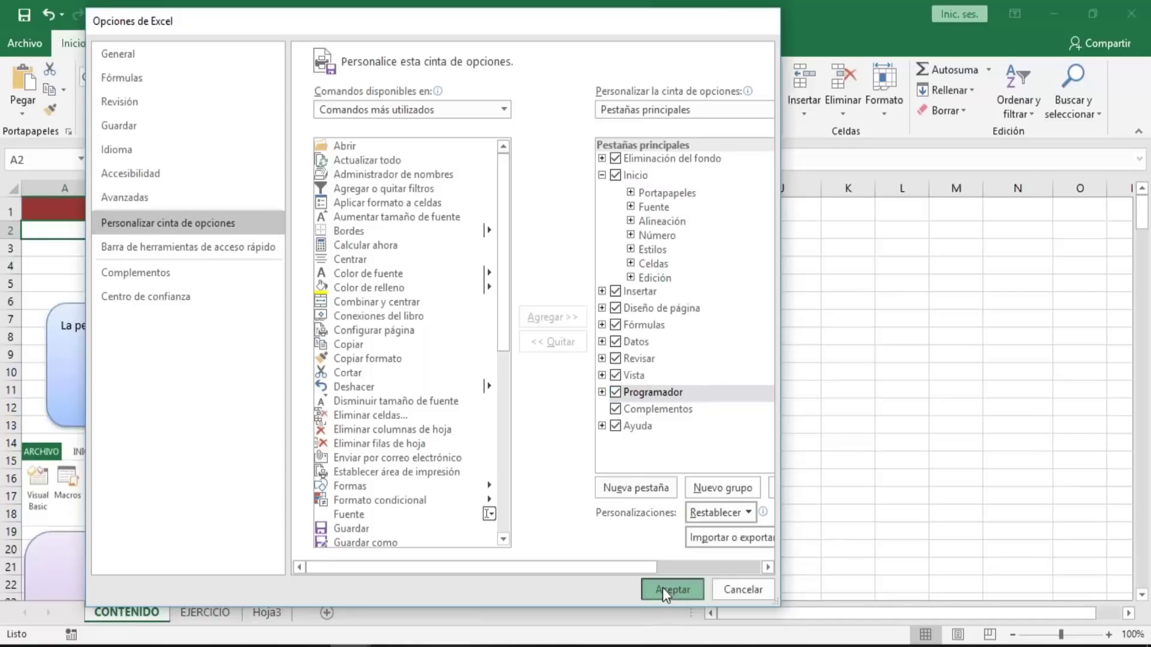
pyautogui.click(729, 321)
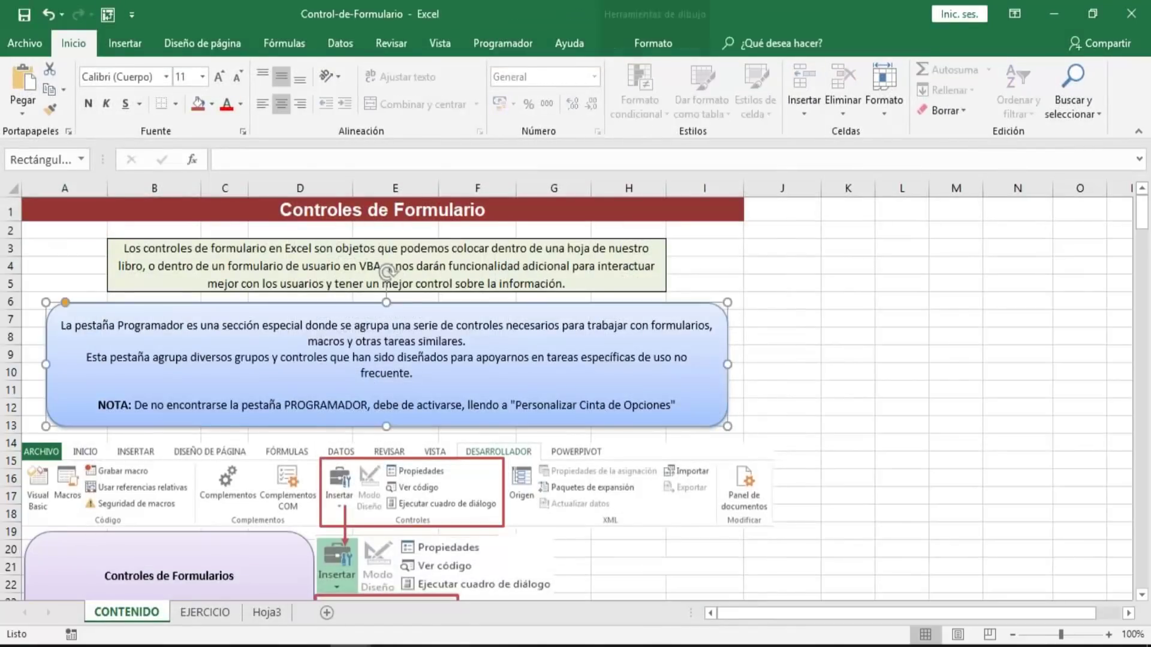
pyautogui.click(749, 269)
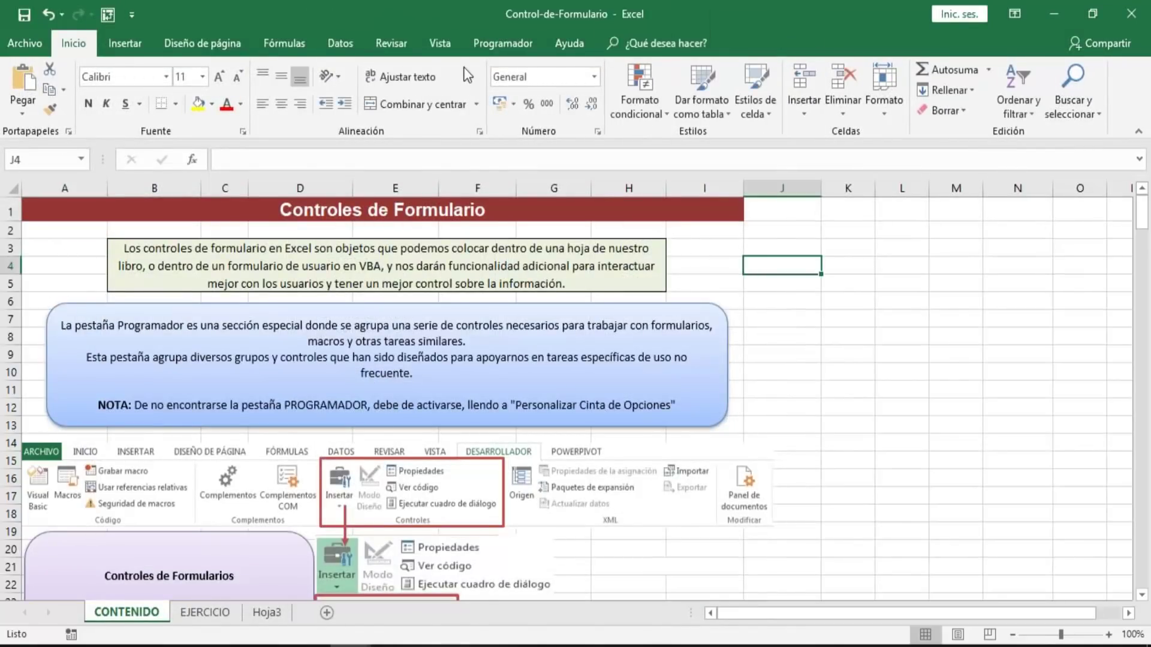
pyautogui.click(494, 43)
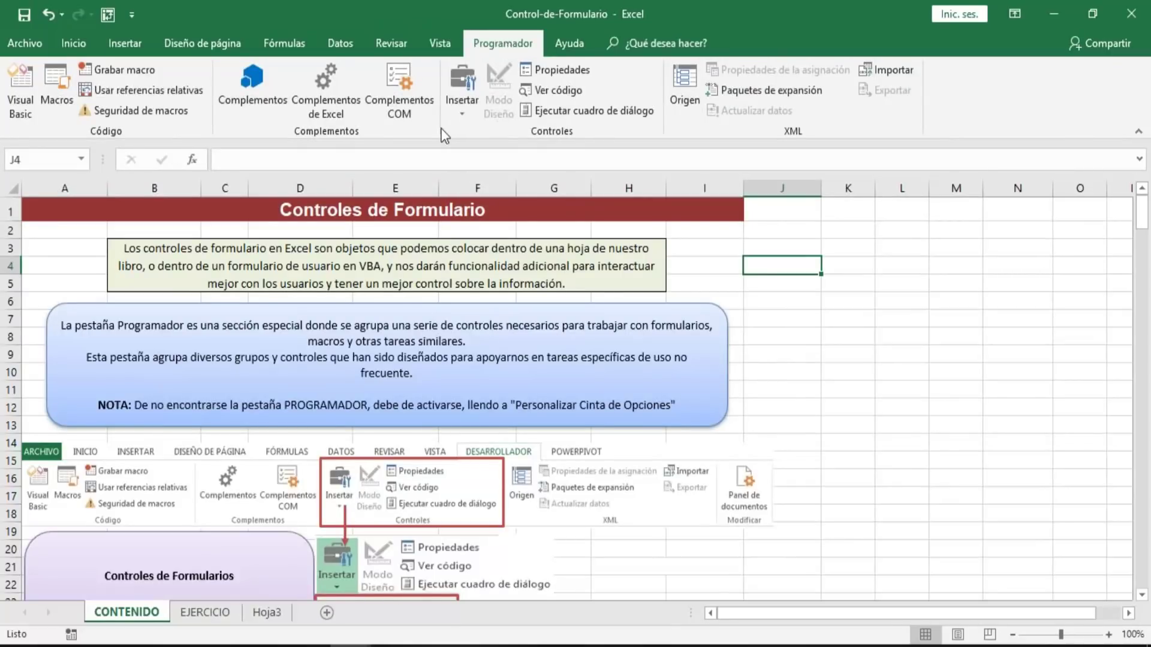
pyautogui.click(774, 386)
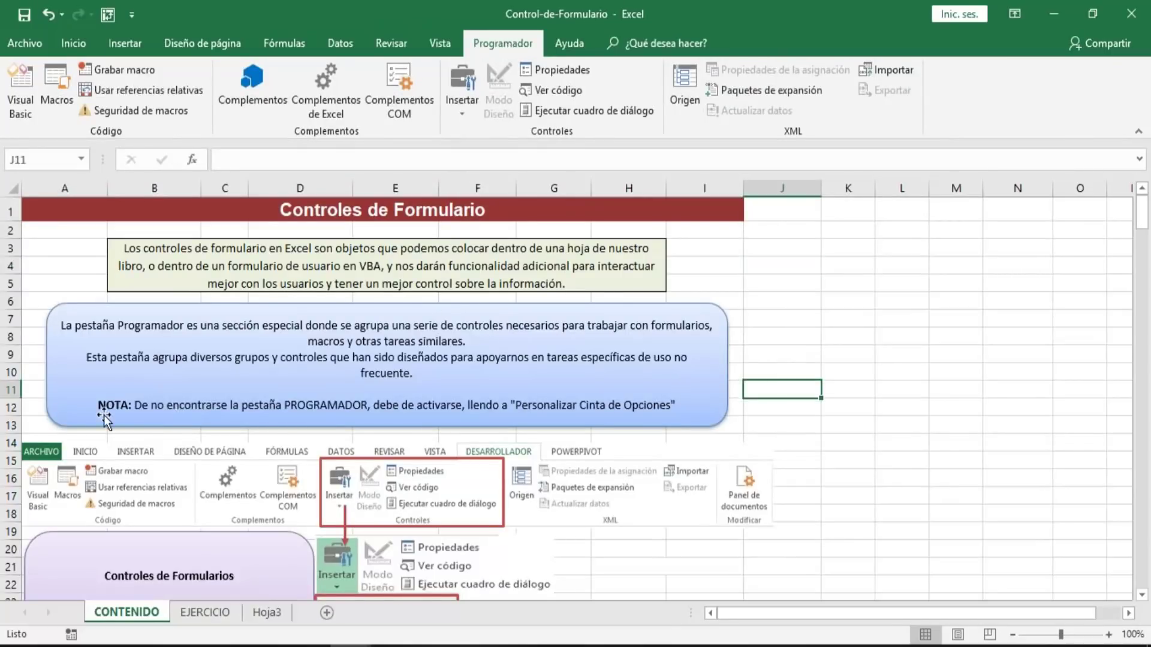
pyautogui.click(59, 277)
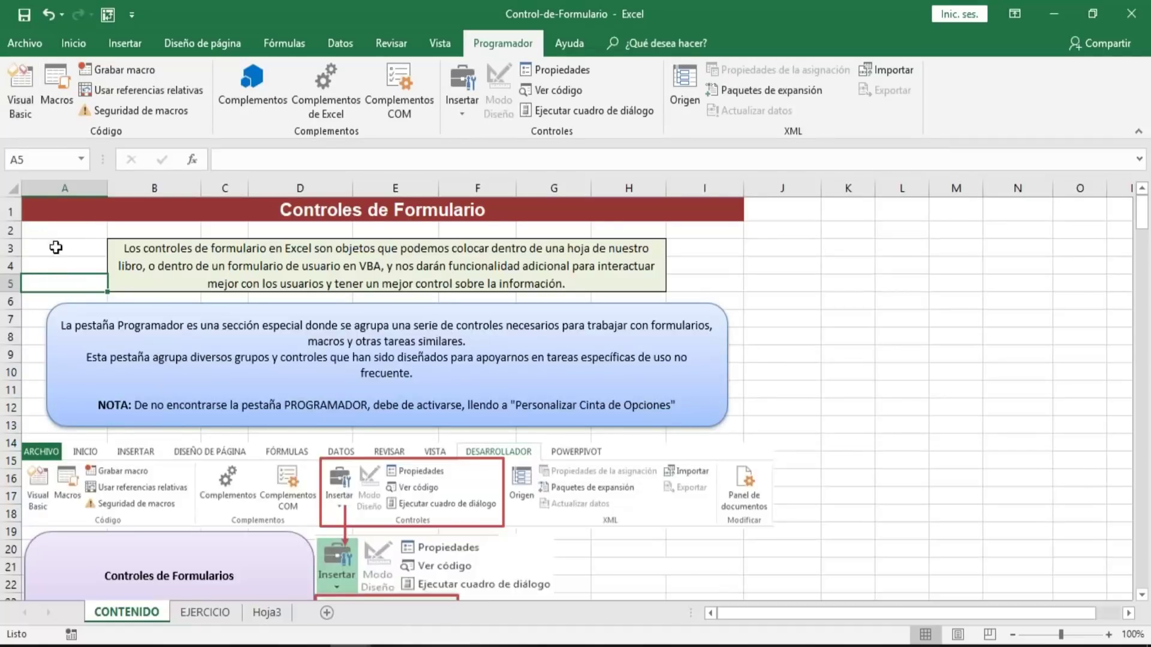
pyautogui.click(57, 250)
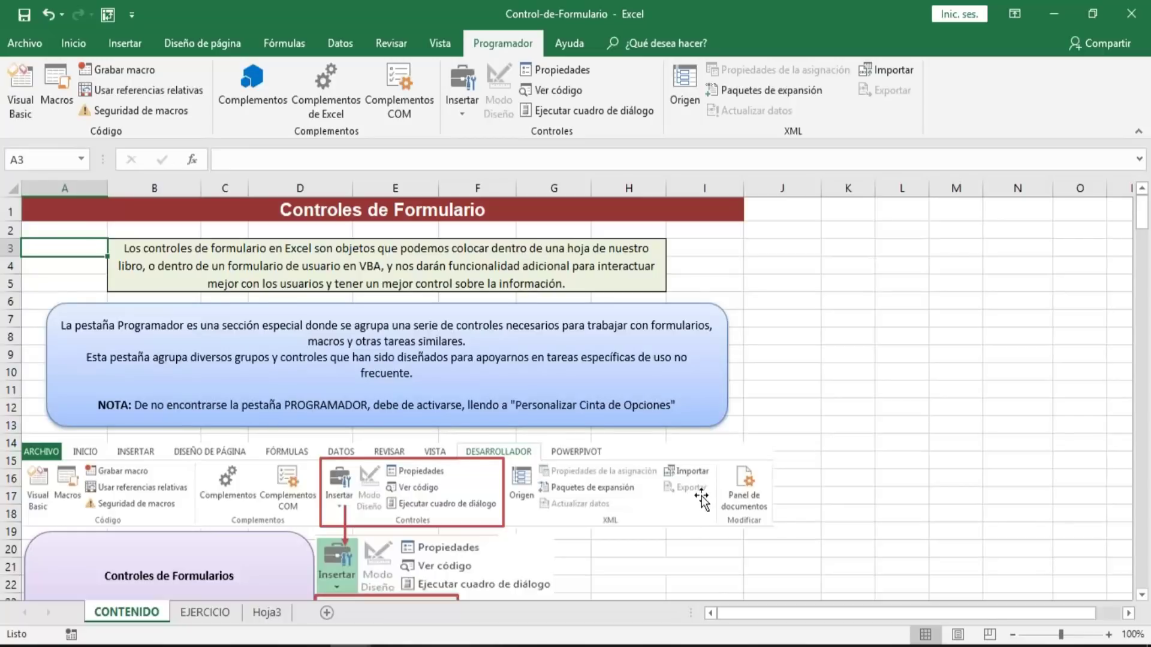
pyautogui.click(758, 407)
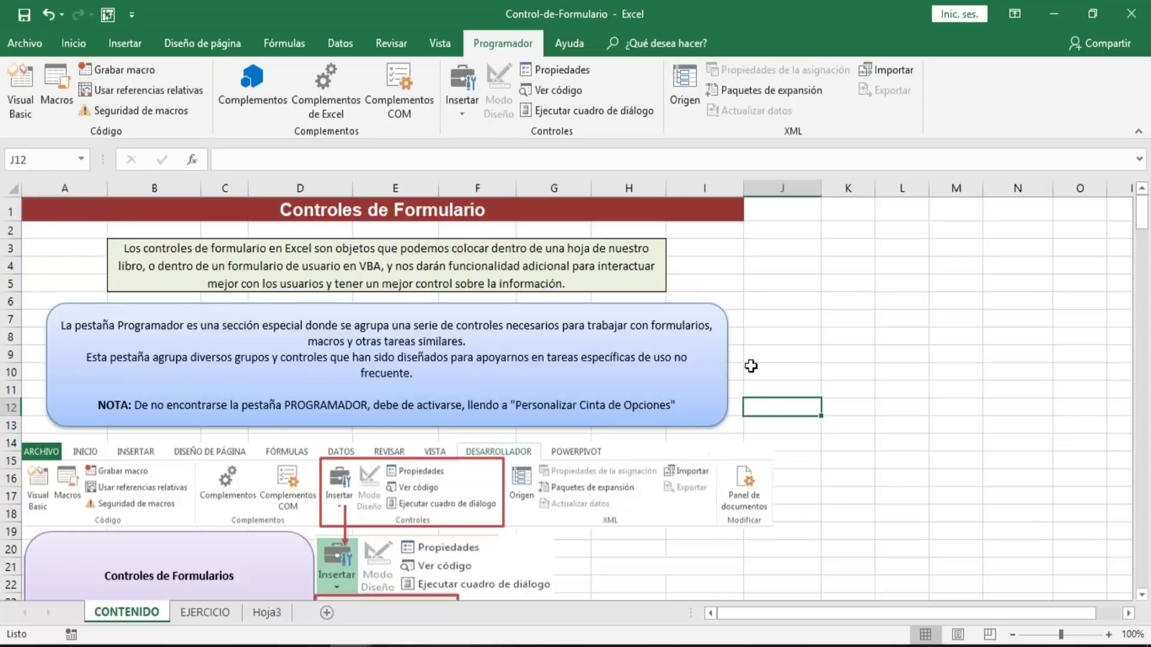
pyautogui.click(767, 341)
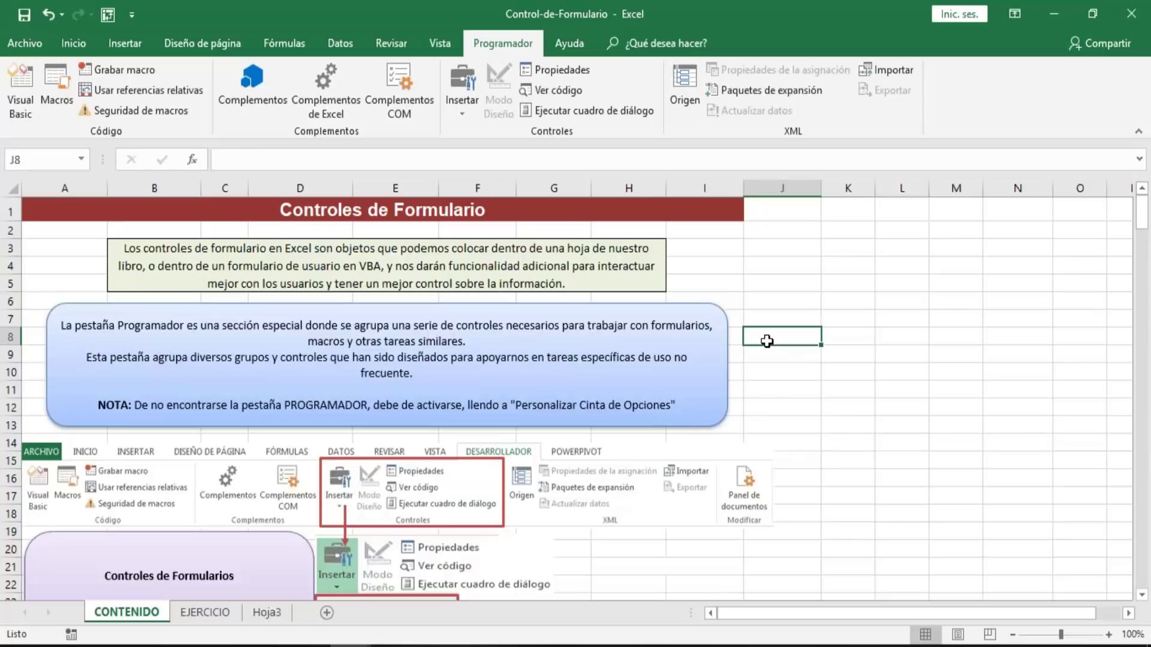
pyautogui.hotkey('ctrl', 'Home')
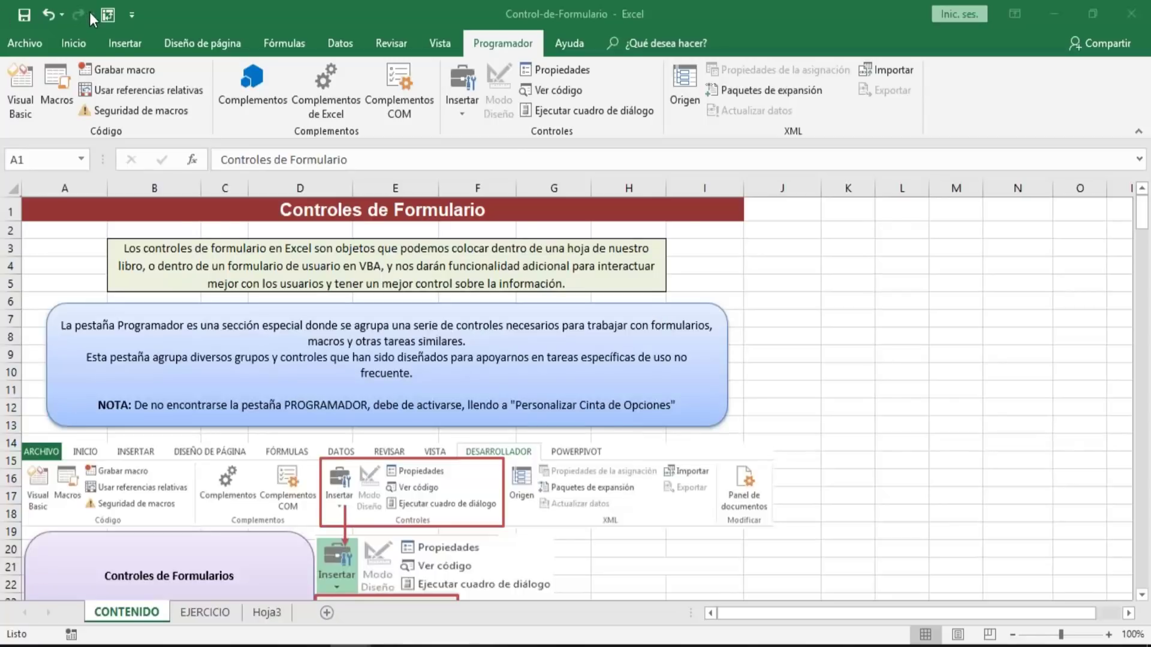
# - Check in the Excel options' ribbon customization that Programador is enabled, and accept the settings
pyautogui.click(29, 40)
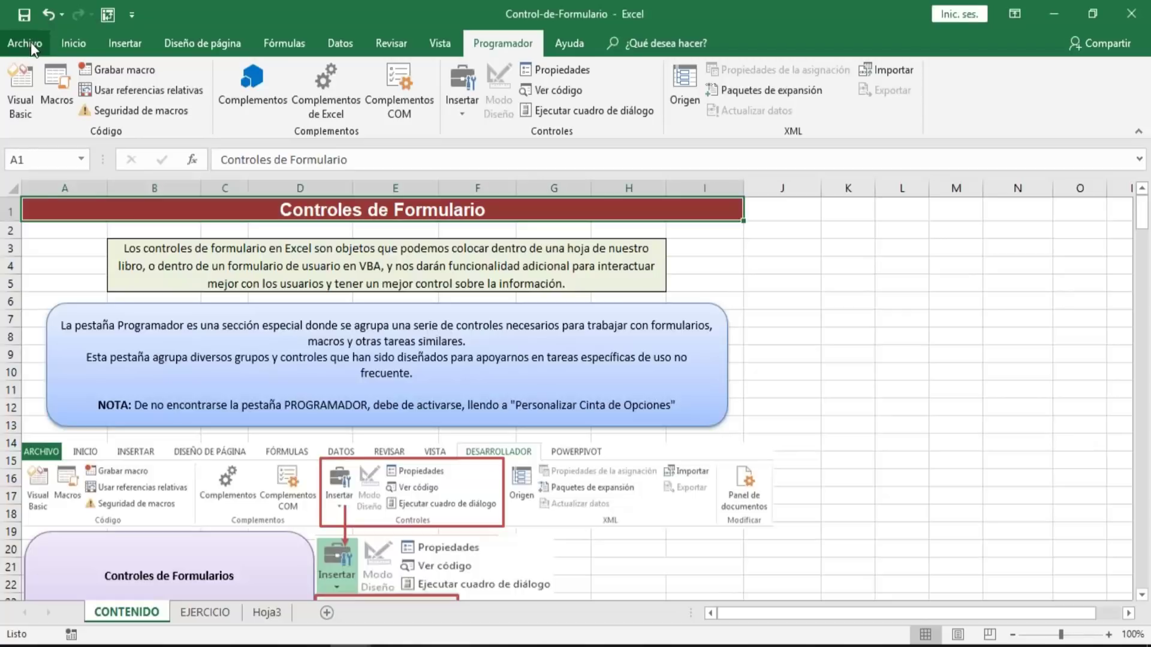
pyautogui.click(30, 42)
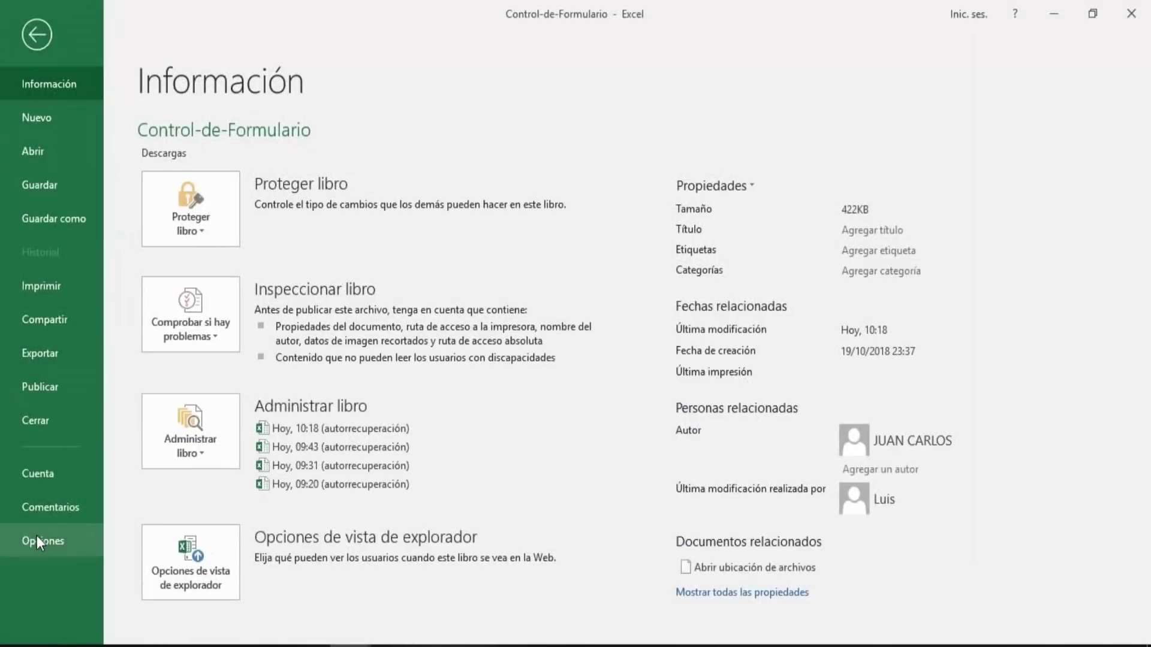
pyautogui.click(37, 534)
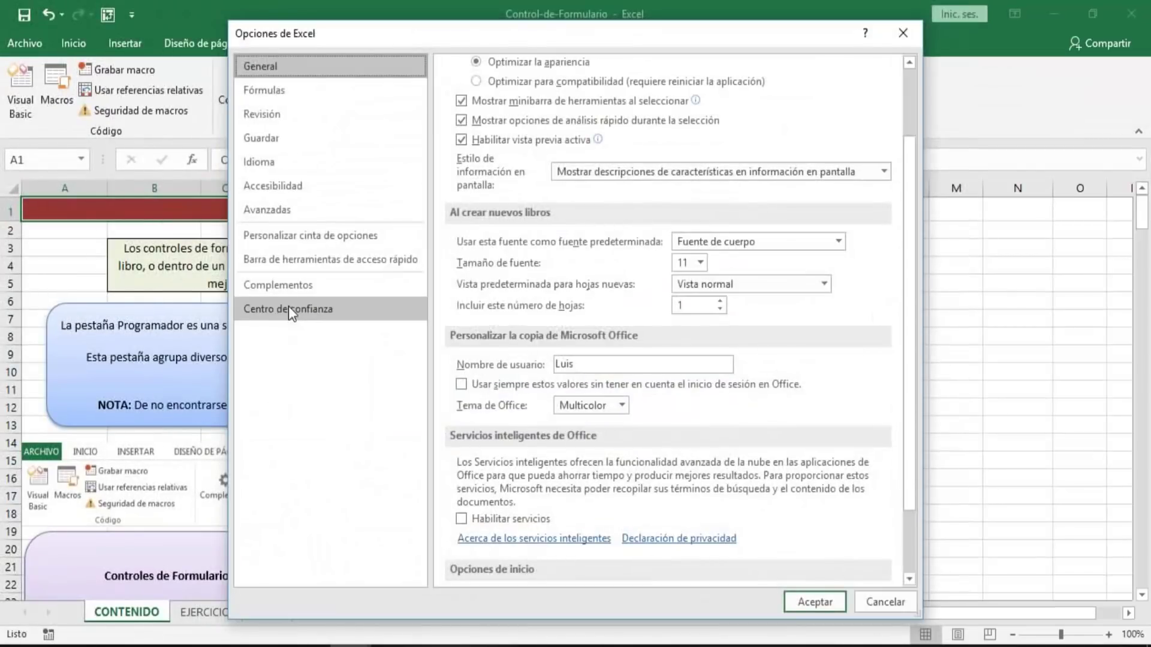
pyautogui.moveTo(496, 38); pyautogui.dragTo(296, 43)
pyautogui.click(131, 247)
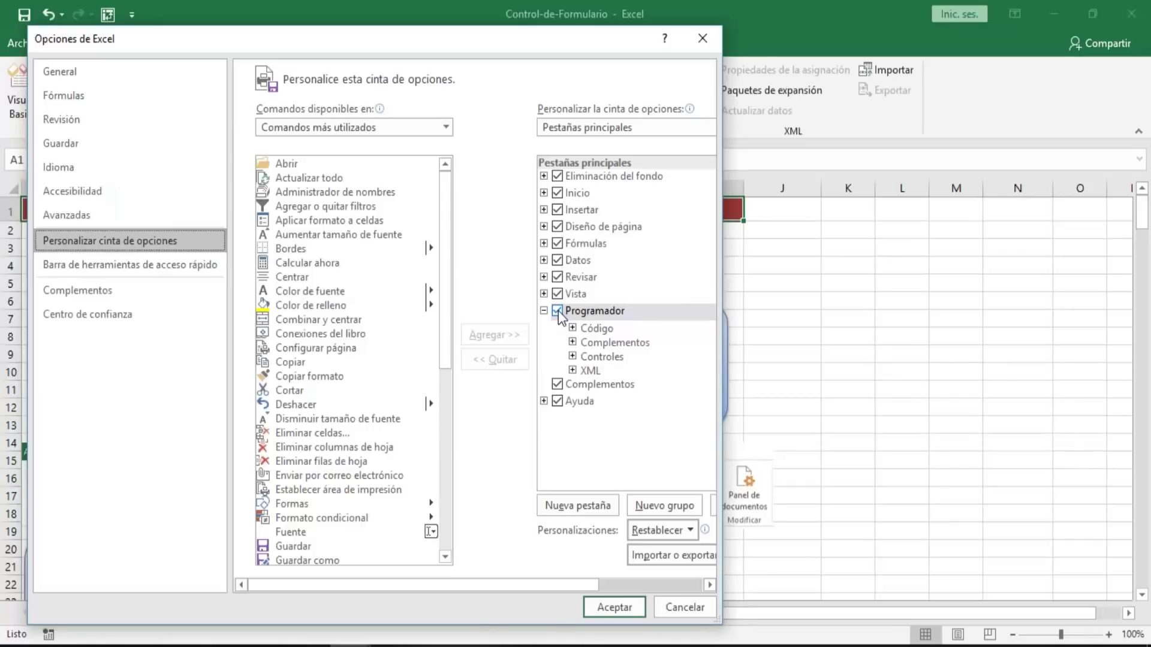
pyautogui.click(599, 609)
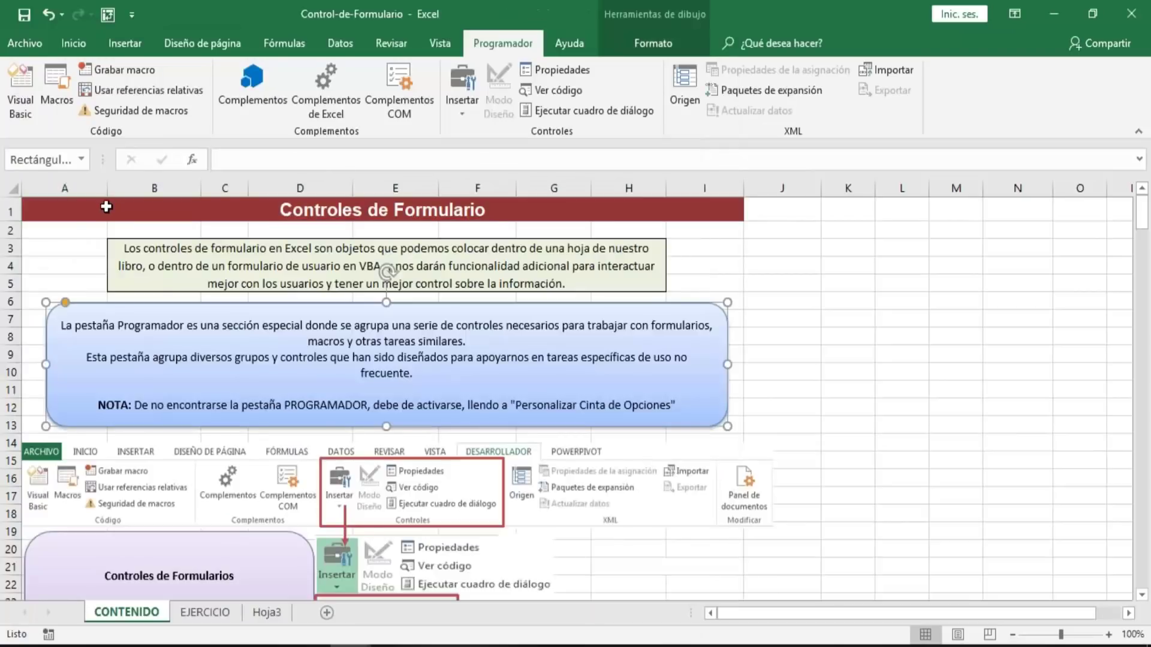
# - Examine the CONTENIDO sheet's explanation of the Programador tab and the form controls overview, down to the Casilla de verificación heading
pyautogui.click(81, 265)
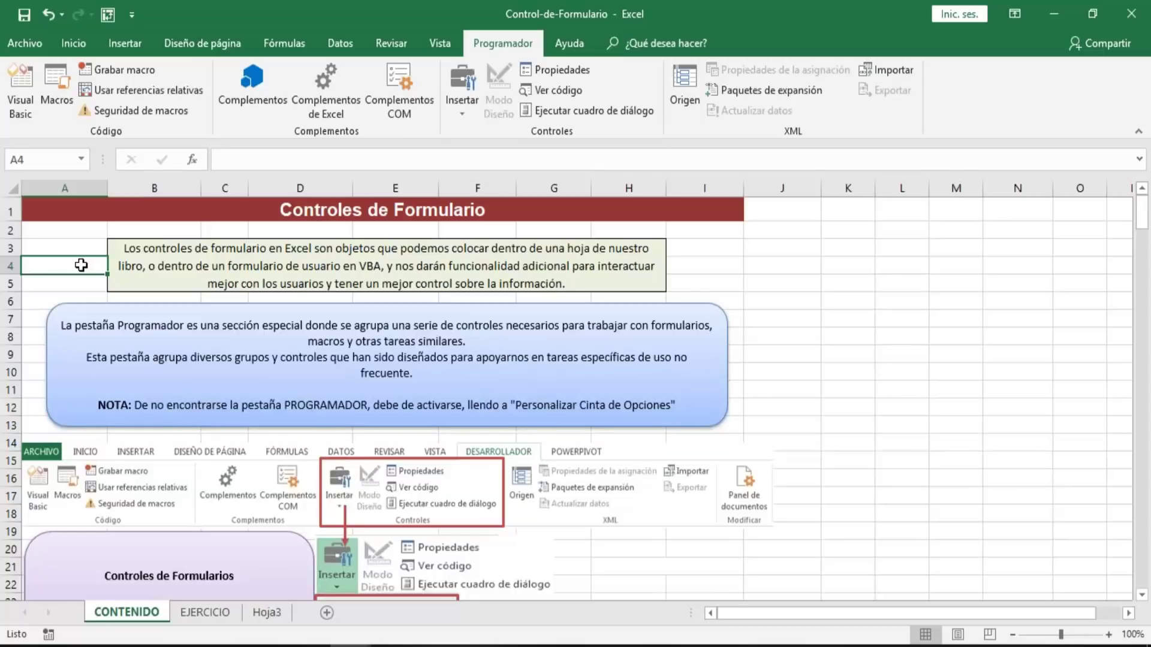
pyautogui.press('Down')
pyautogui.press('Down')
pyautogui.press('Down')
pyautogui.press('Down')
pyautogui.press('Down')
pyautogui.press('Down')
pyautogui.press('Down')
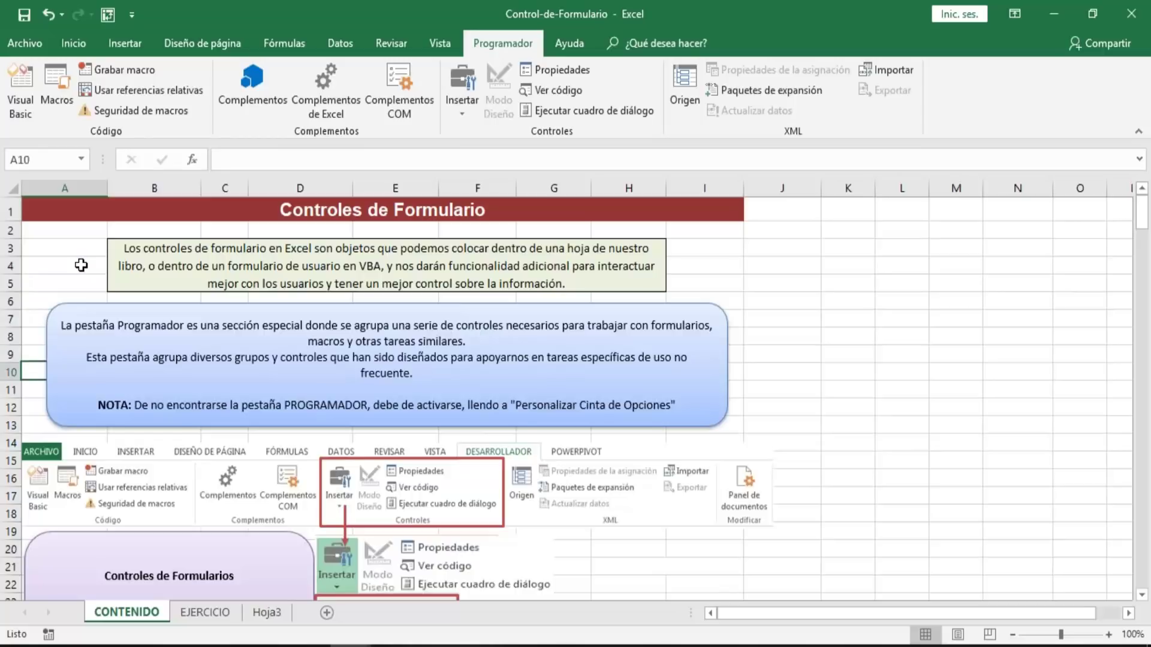
pyautogui.press('Down')
pyautogui.press('Down')
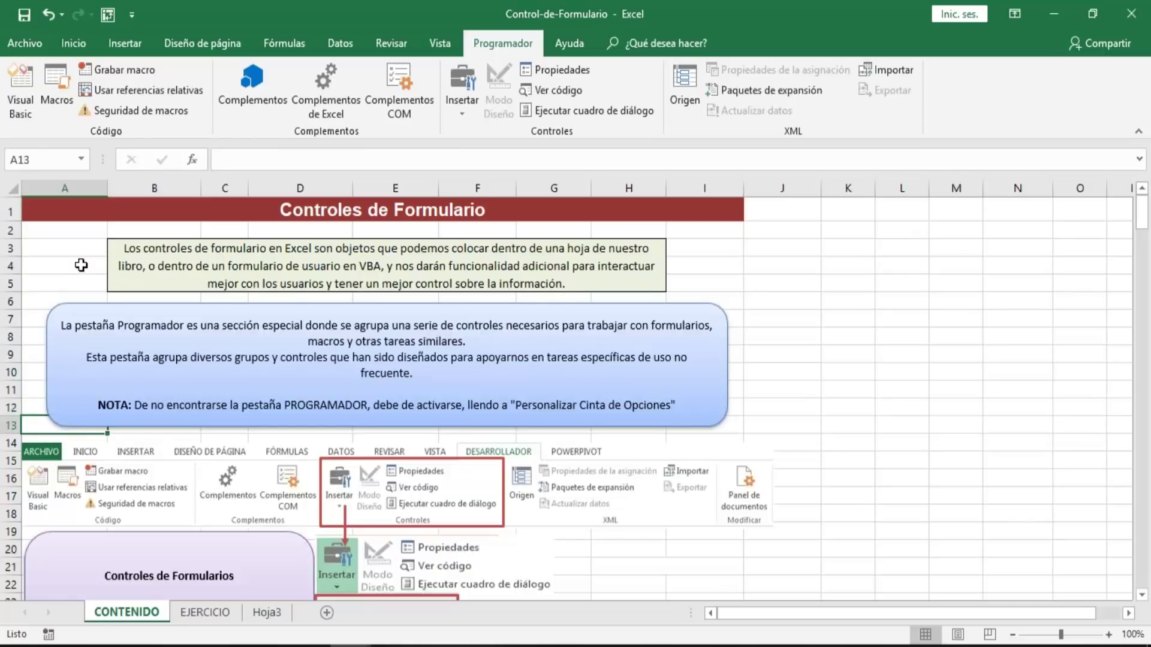
pyautogui.press('Down')
pyautogui.press('Down')
pyautogui.press('Down')
pyautogui.press('Down')
pyautogui.press('Down')
pyautogui.press('Down')
pyautogui.press('Down')
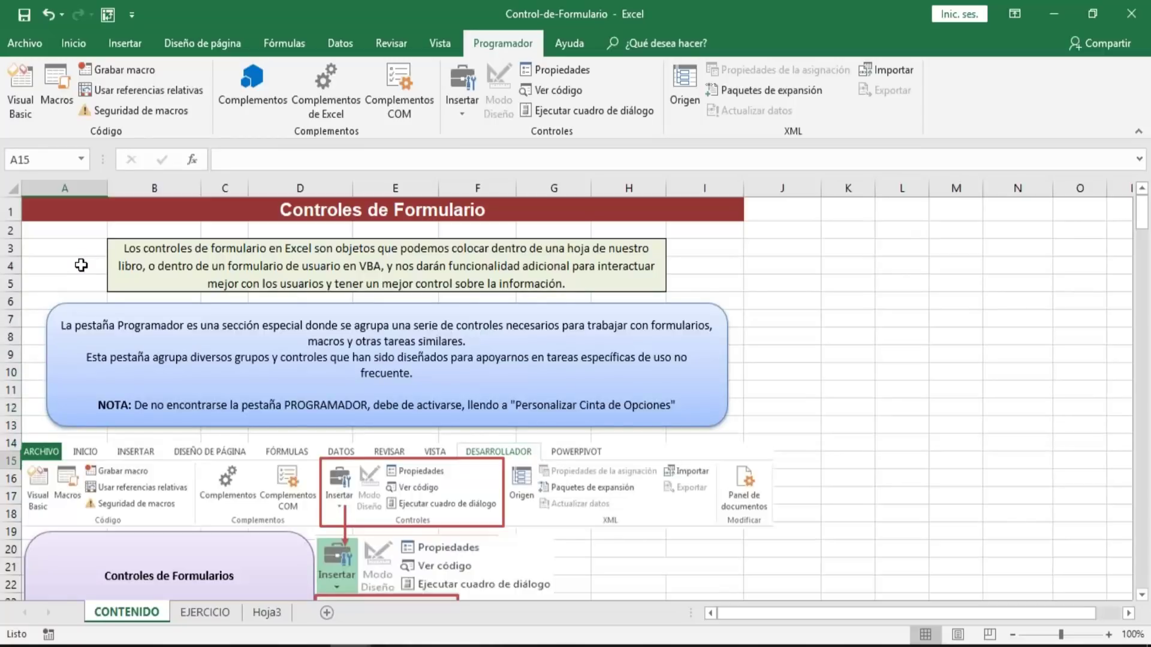
pyautogui.press('Down')
pyautogui.press('Down')
pyautogui.press('Down')
pyautogui.press('Down')
pyautogui.press('Down')
pyautogui.press('Down')
pyautogui.press('Down')
pyautogui.press('Down')
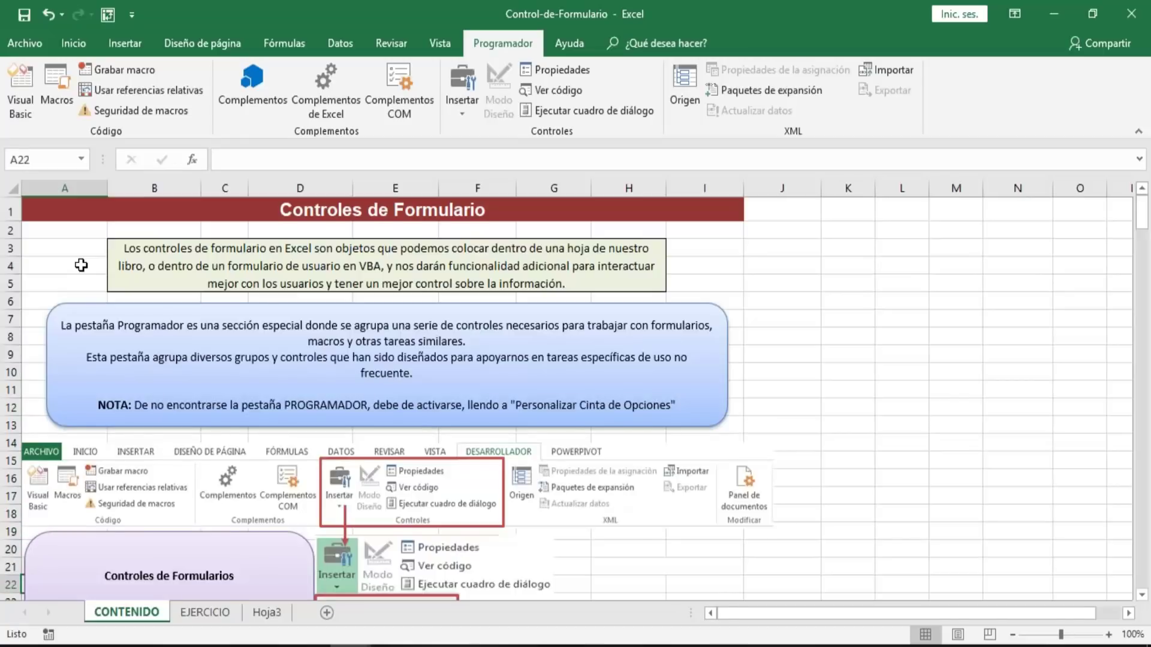
pyautogui.press('Down')
pyautogui.press('Down')
pyautogui.press('Down')
pyautogui.press('Down')
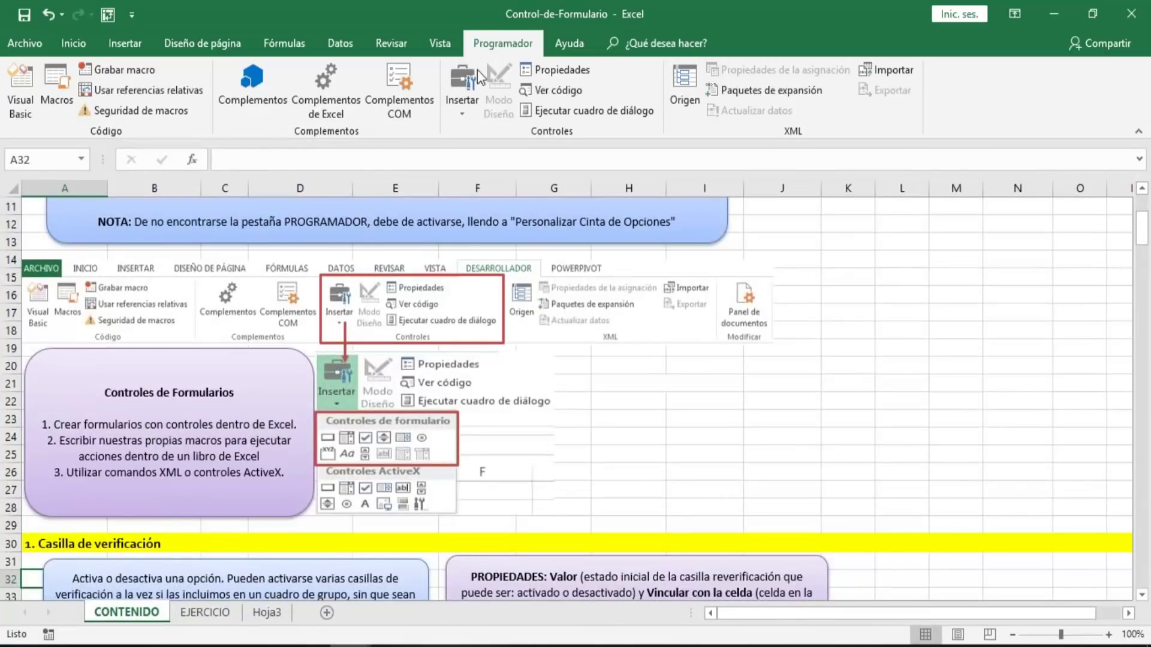
# - Look over the form controls and ActiveX controls available for insertion, without choosing any
pyautogui.click(455, 109)
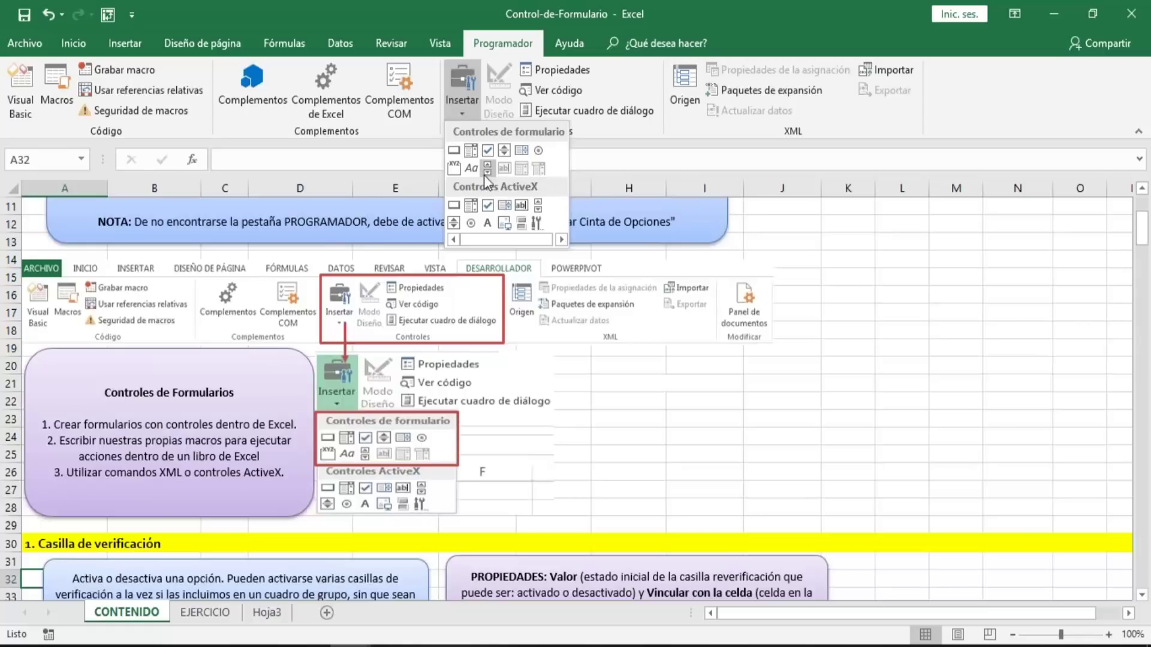
pyautogui.click(559, 473)
pyautogui.click(601, 471)
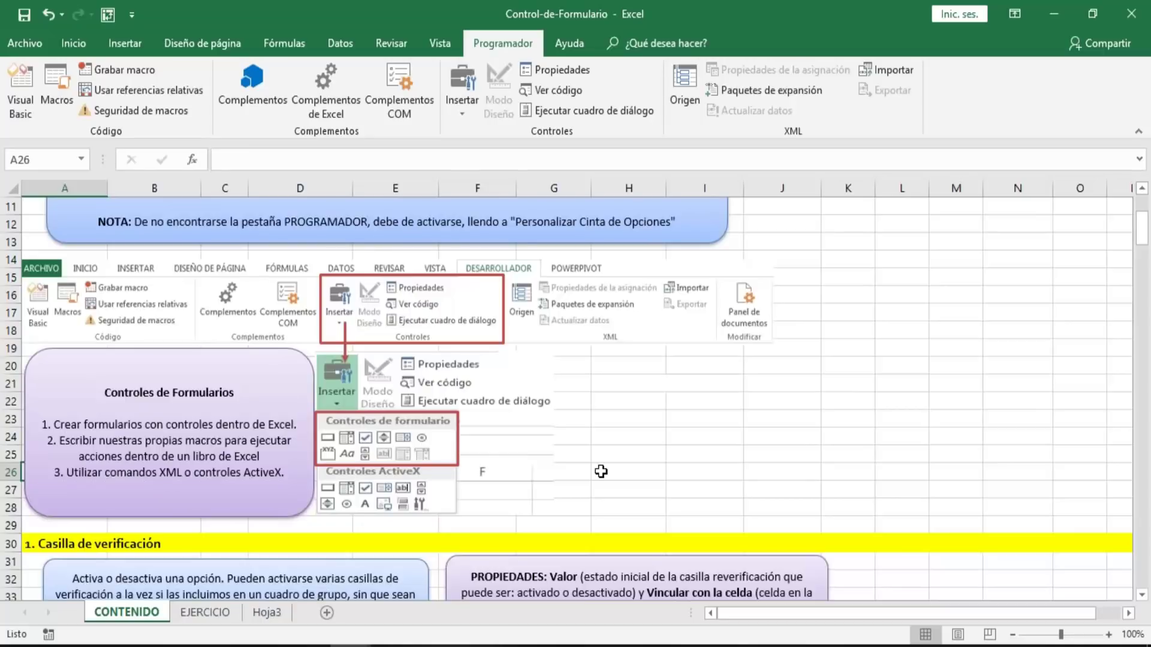
# - Examine the Casilla de verificación section with its EJEMPLO 01 and EJEMPLO 02, including the Sueldo Basico and Bono table
pyautogui.press('Down')
pyautogui.press('Down')
pyautogui.press('Down')
pyautogui.press('Down')
pyautogui.press('Down')
pyautogui.press('Down')
pyautogui.press('Down')
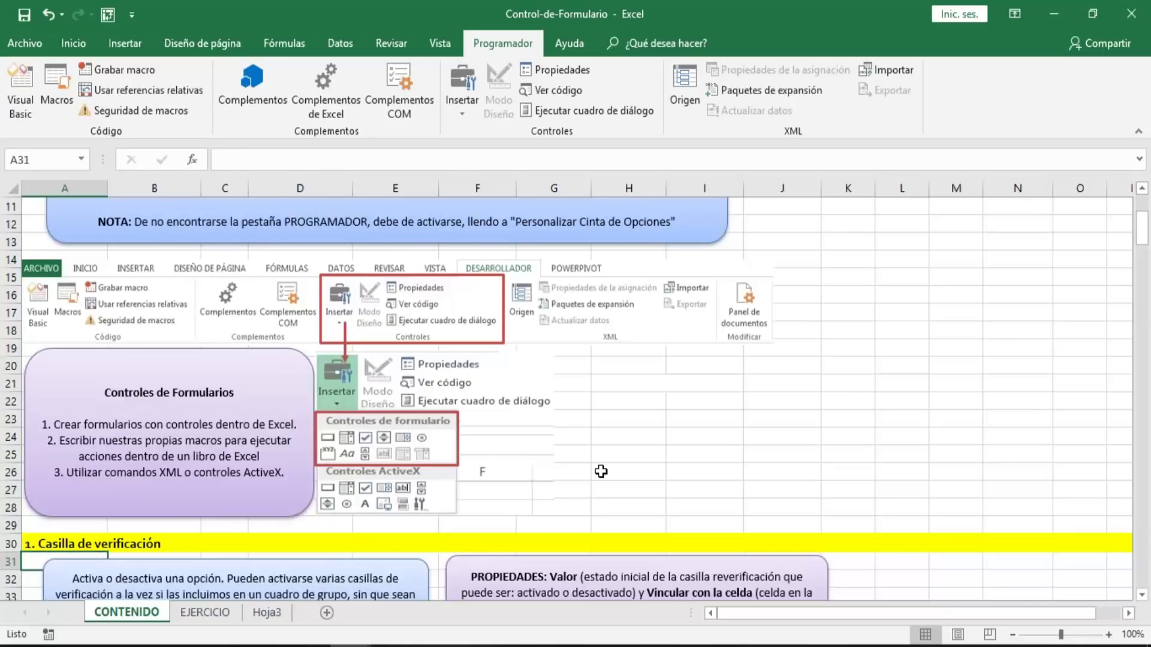
pyautogui.press('Down')
pyautogui.press('Down')
pyautogui.press('Down')
pyautogui.press('Down')
pyautogui.press('Down')
pyautogui.press('Down')
pyautogui.press('Down')
pyautogui.press('Down')
pyautogui.press('Down')
pyautogui.press('Down')
pyautogui.press('Down')
pyautogui.press('Down')
pyautogui.press('Down')
pyautogui.press('Down')
pyautogui.press('Down')
pyautogui.press('Down')
pyautogui.press('Down')
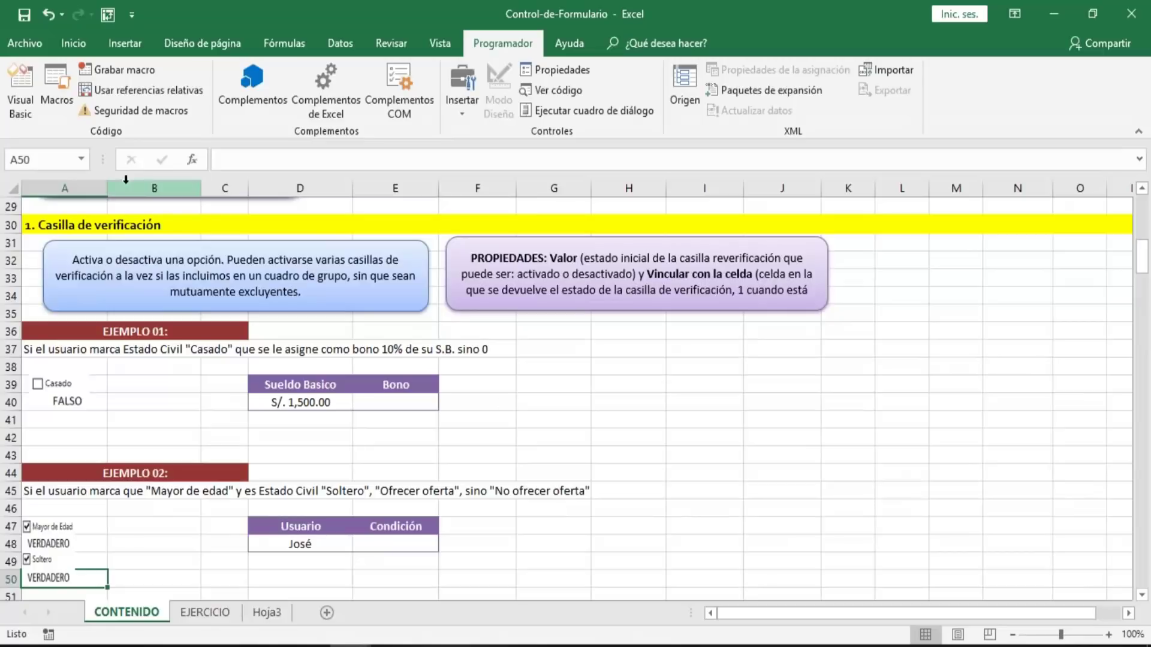
pyautogui.click(290, 389)
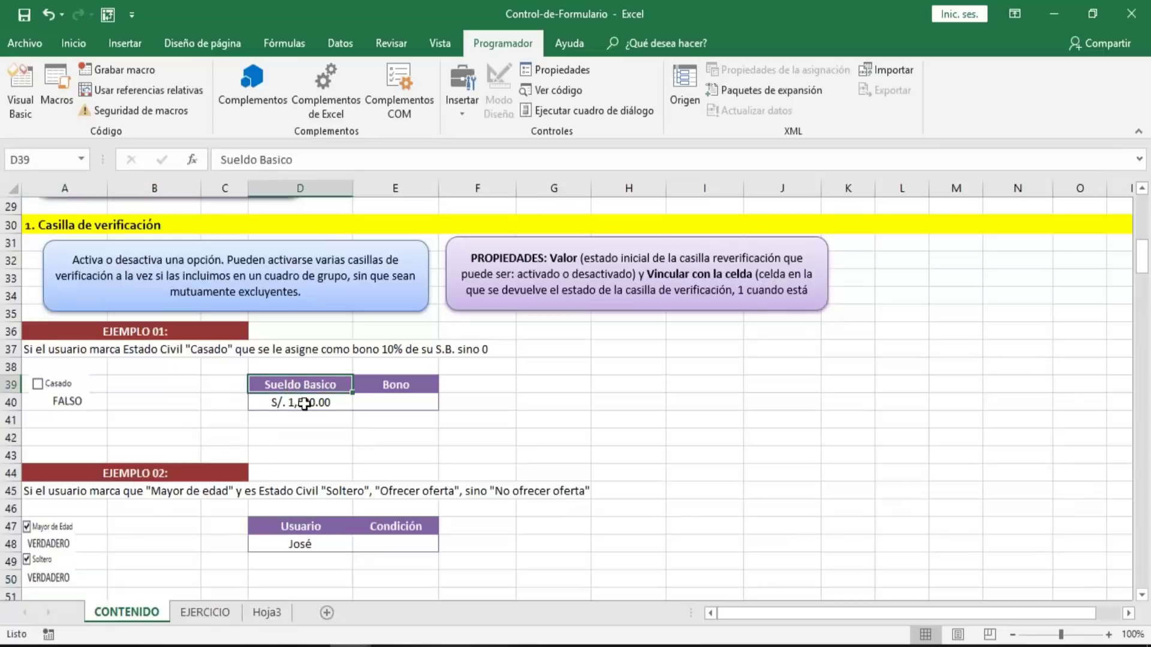
# - Examine EJEMPLO 01 on the CONTENIDO sheet: the Casado check box picture with its logical result and the Sueldo Basico and Bono table
pyautogui.click(303, 402)
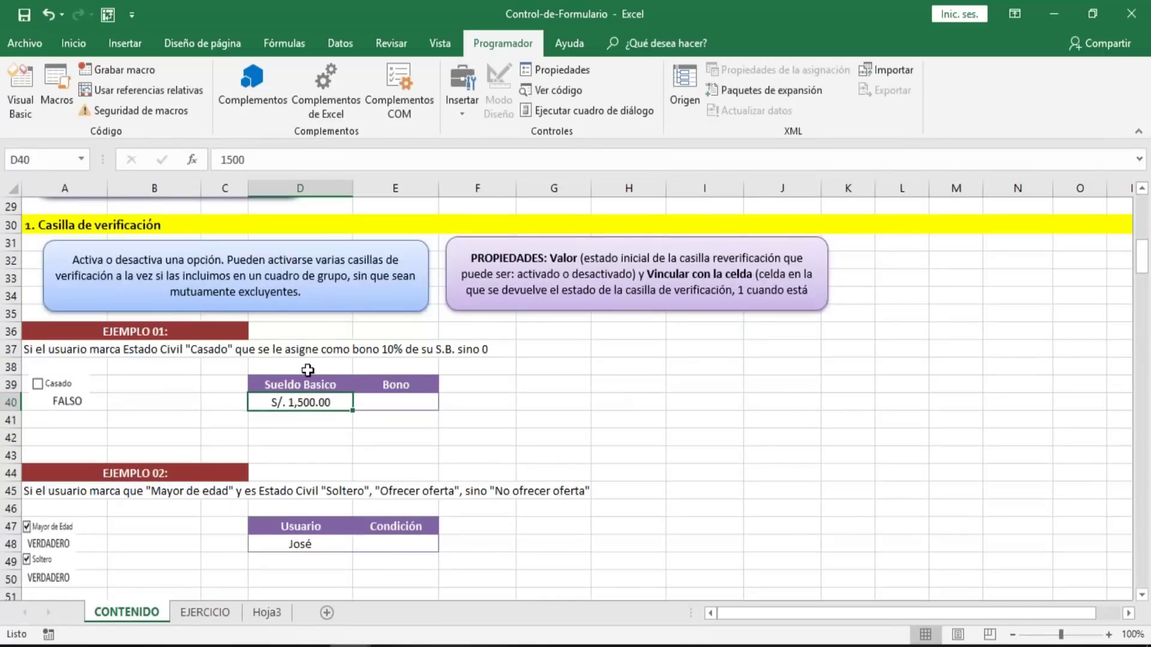
pyautogui.click(76, 228)
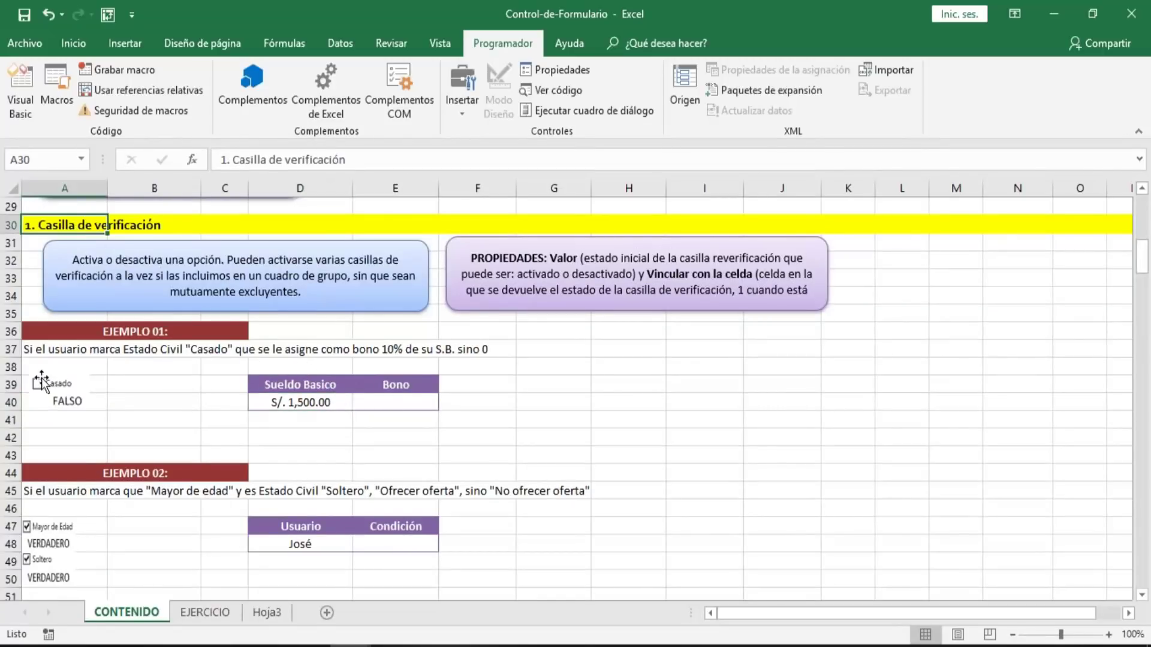
pyautogui.moveTo(473, 422); pyautogui.dragTo(73, 370)
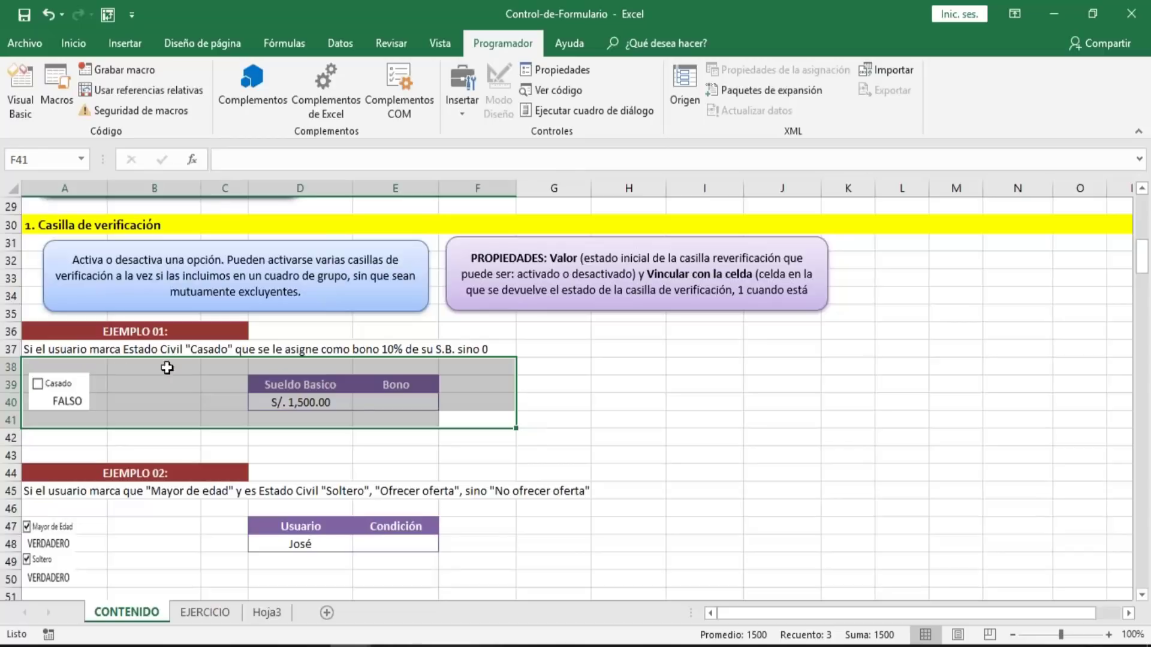
pyautogui.click(324, 387)
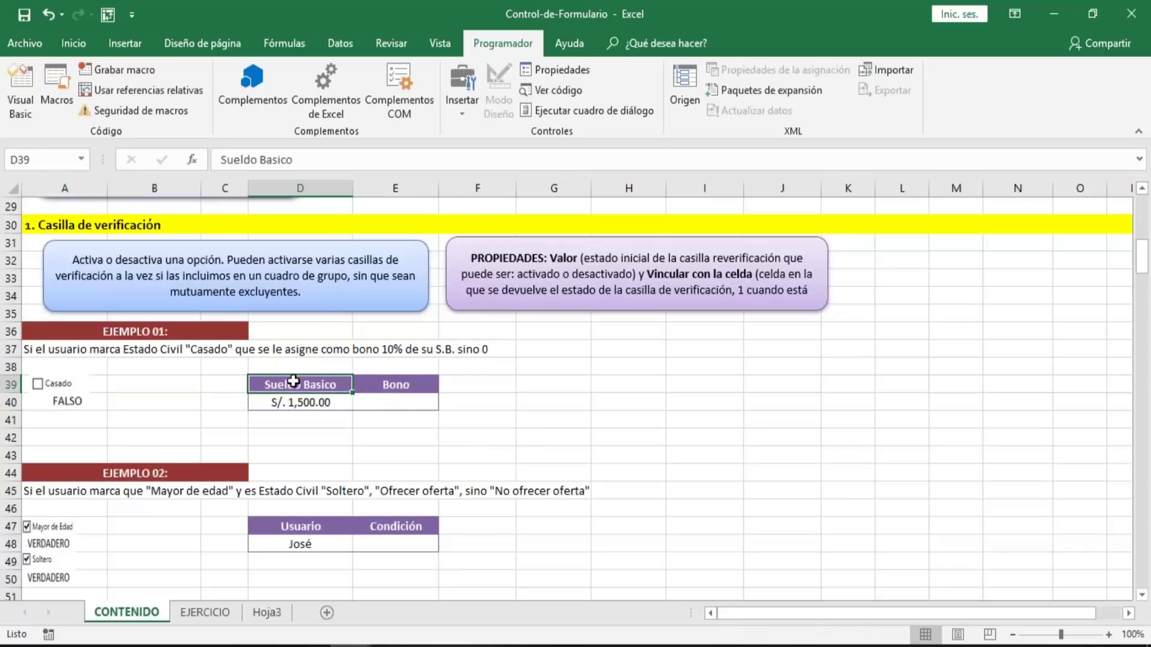
pyautogui.moveTo(293, 383); pyautogui.dragTo(389, 401)
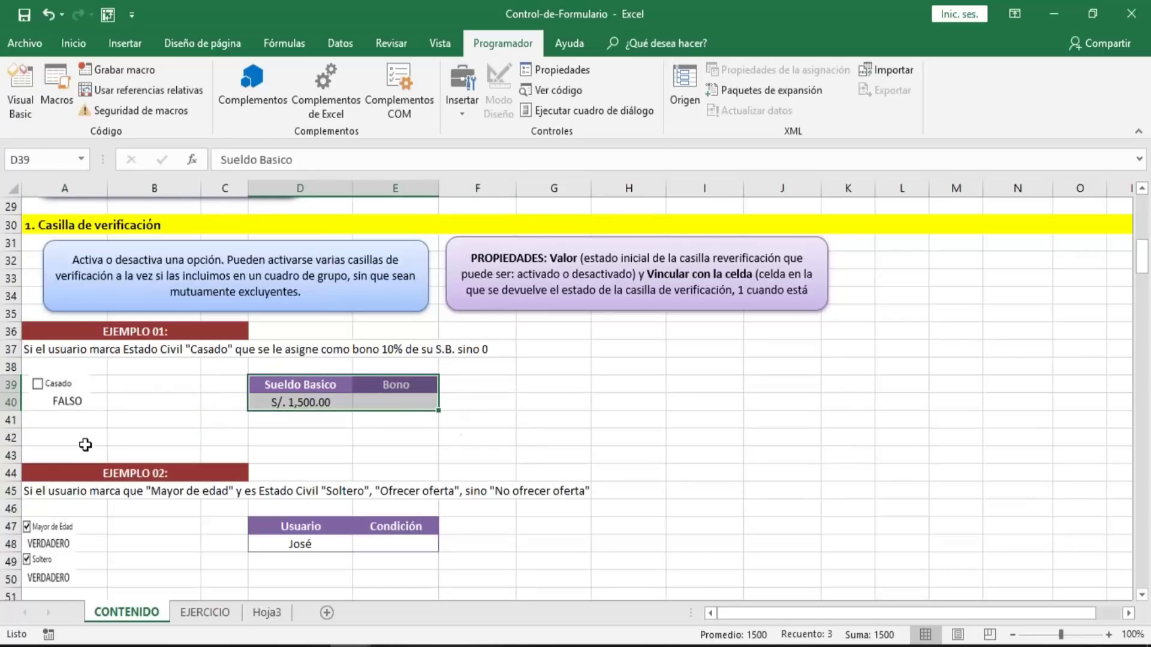
pyautogui.click(67, 246)
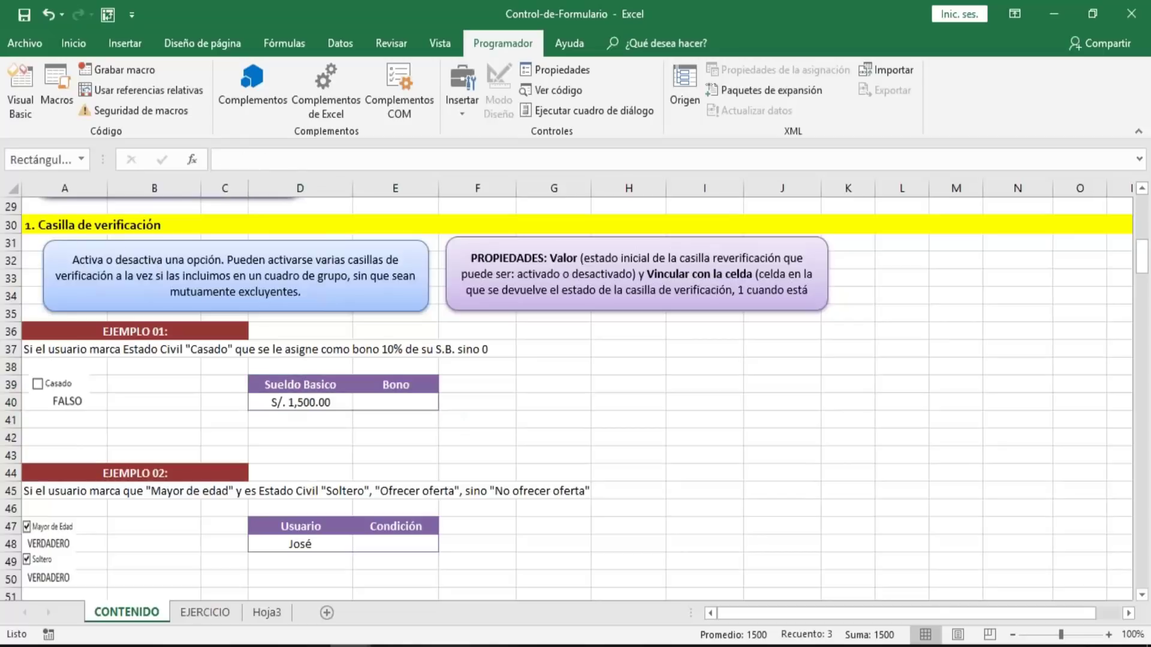
pyautogui.click(33, 245)
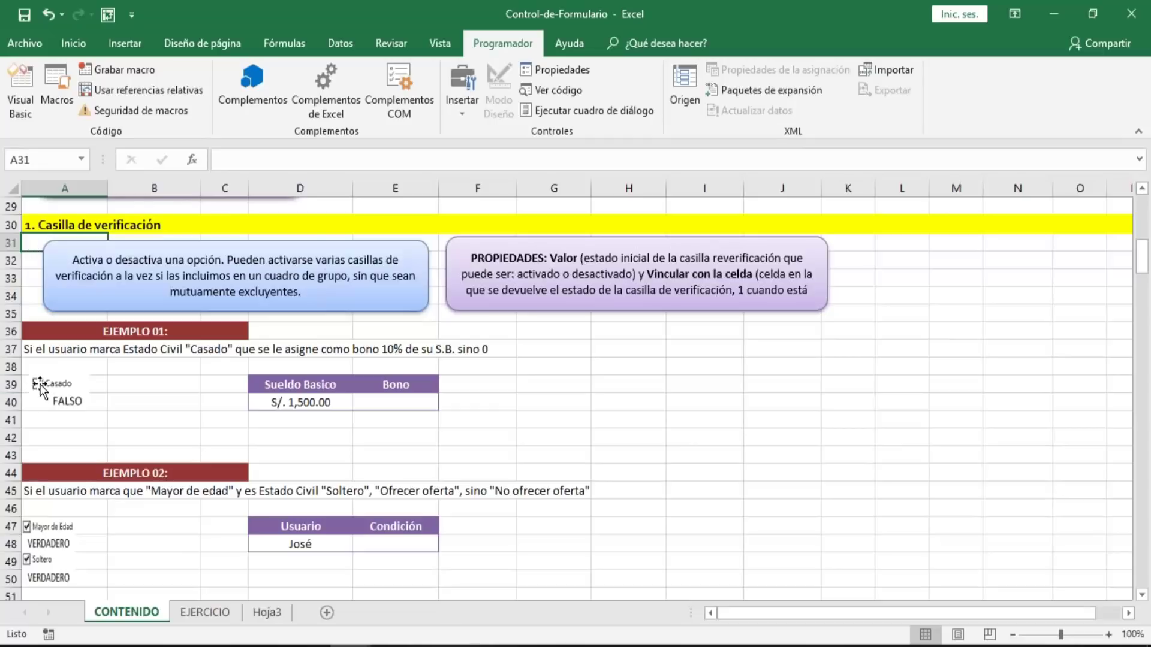
pyautogui.click(66, 398)
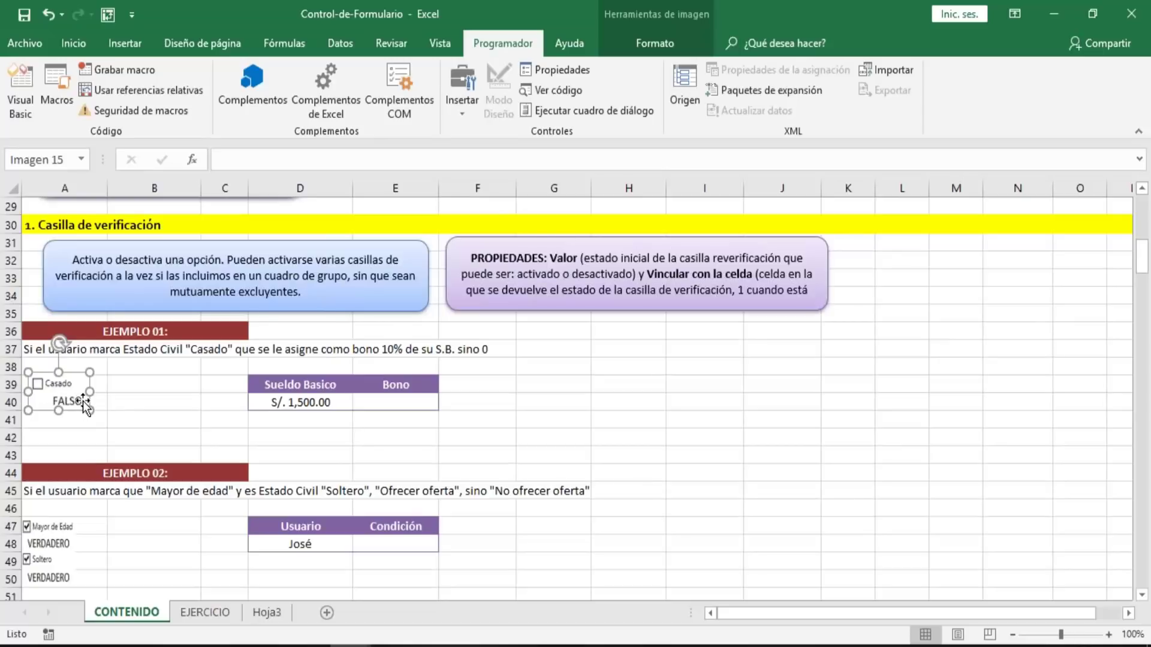
pyautogui.click(605, 419)
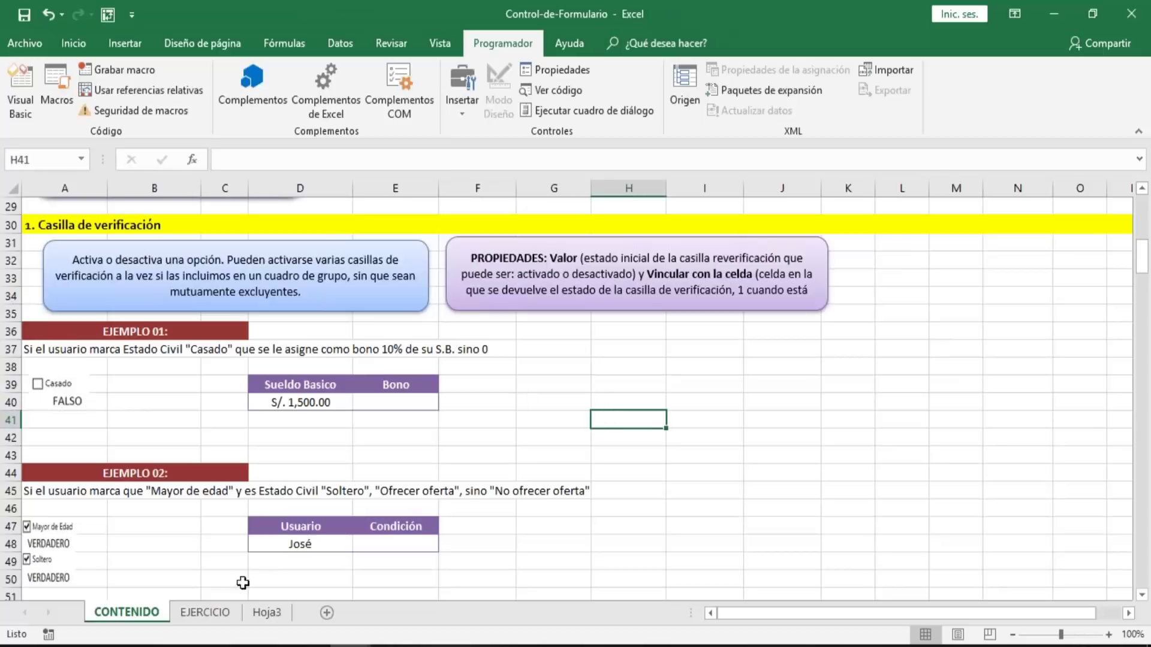
# - Enter the heading "Tipos de Datos" in cell B3 of the Hoja3 sheet
pyautogui.click(270, 612)
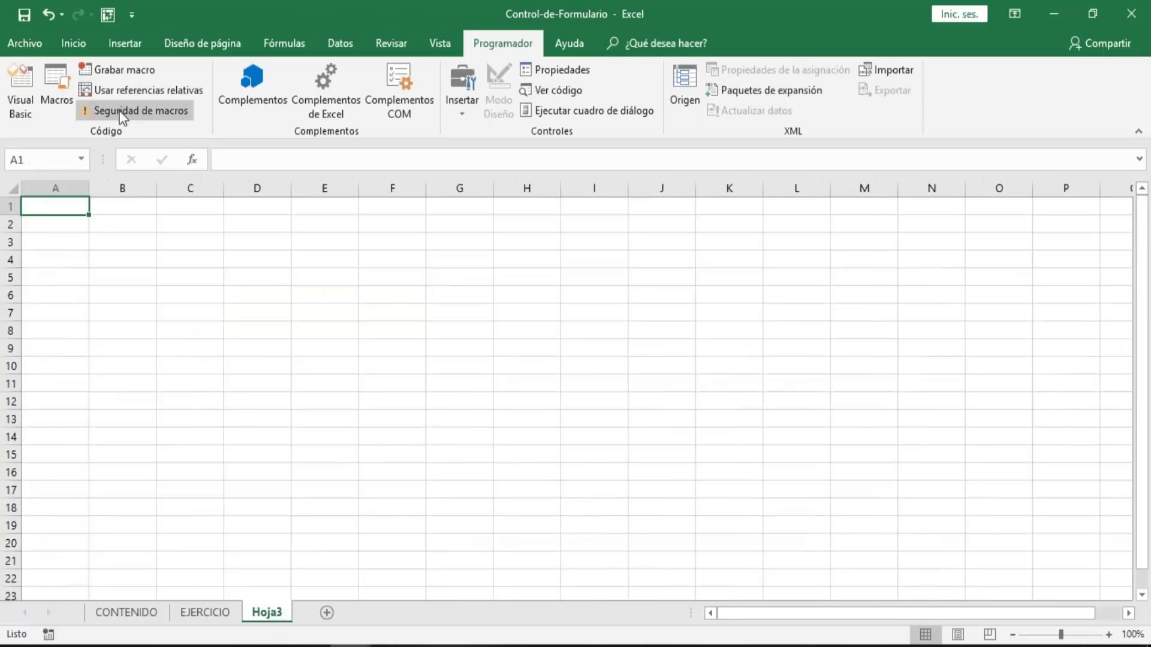
pyautogui.click(117, 226)
pyautogui.press('Down')
pyautogui.write('T')
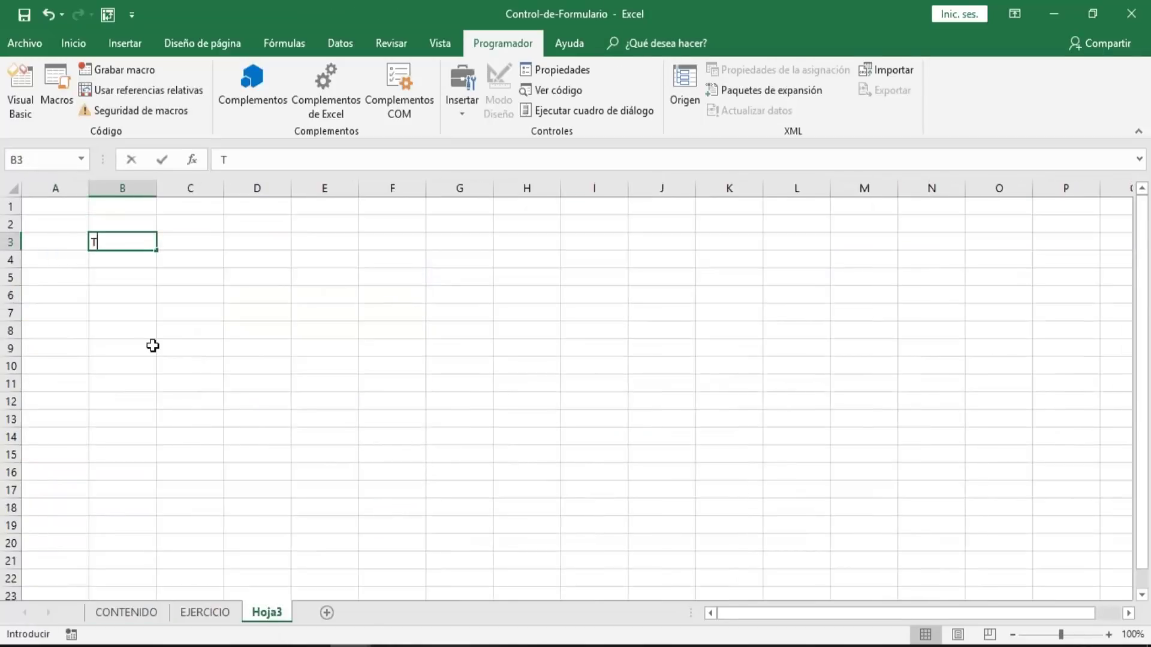
pyautogui.write('ipos de Datos')
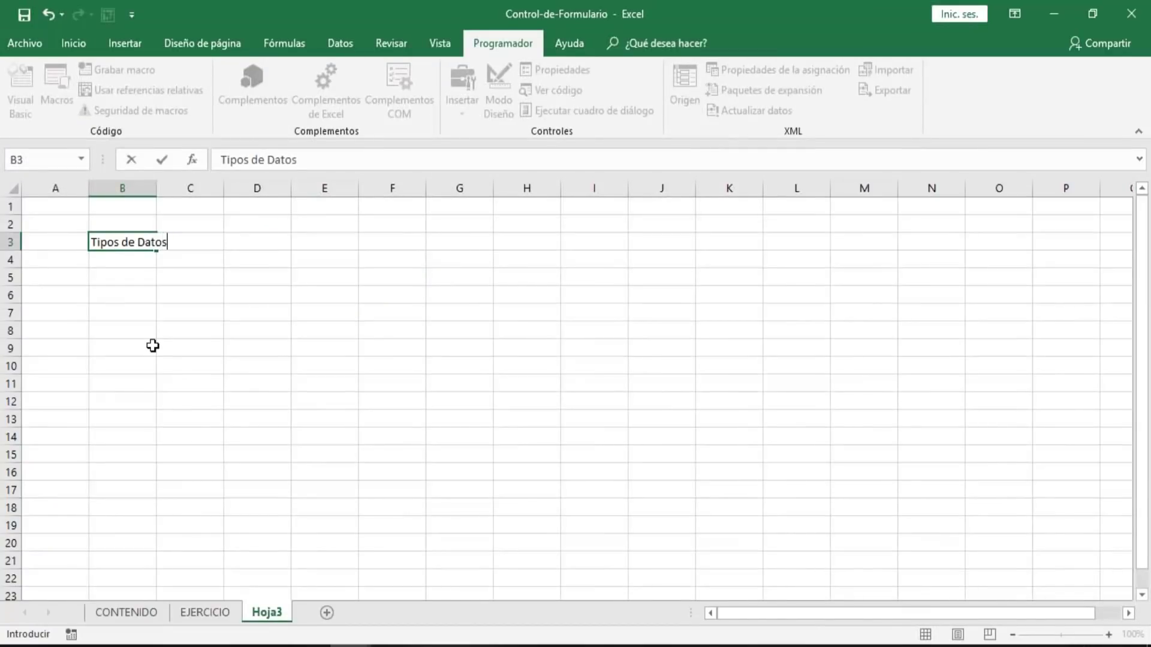
pyautogui.press('Return')
# - List the data types "Alfanumérico" in cell B5 and "Lógico" in cell B6 under the heading
pyautogui.press('Down')
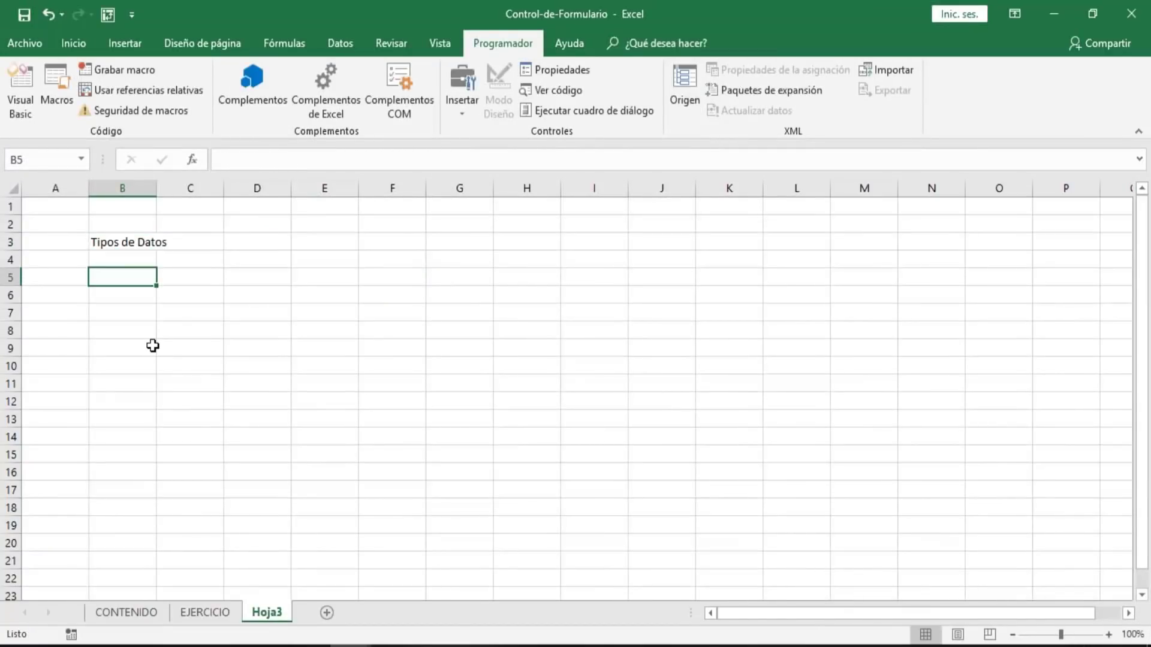
pyautogui.write('Alfam')
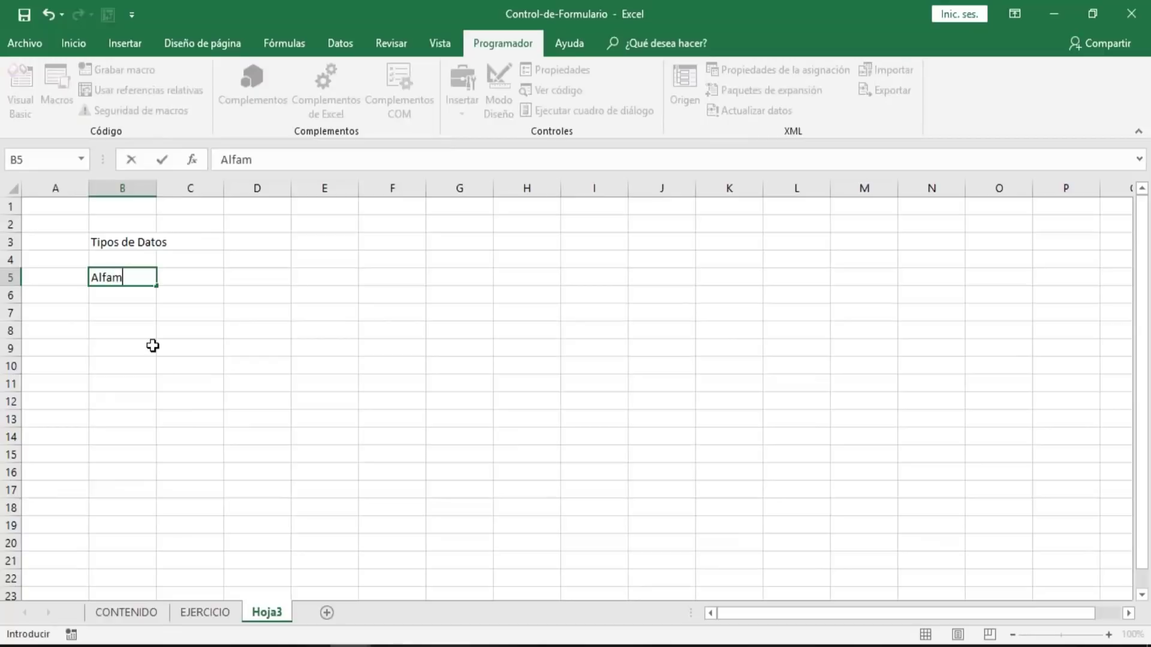
pyautogui.press('BackSpace')
pyautogui.write('numper')
pyautogui.press('BackSpace')
pyautogui.press('BackSpace')
pyautogui.press('BackSpace')
pyautogui.write('érico')
pyautogui.press('Return')
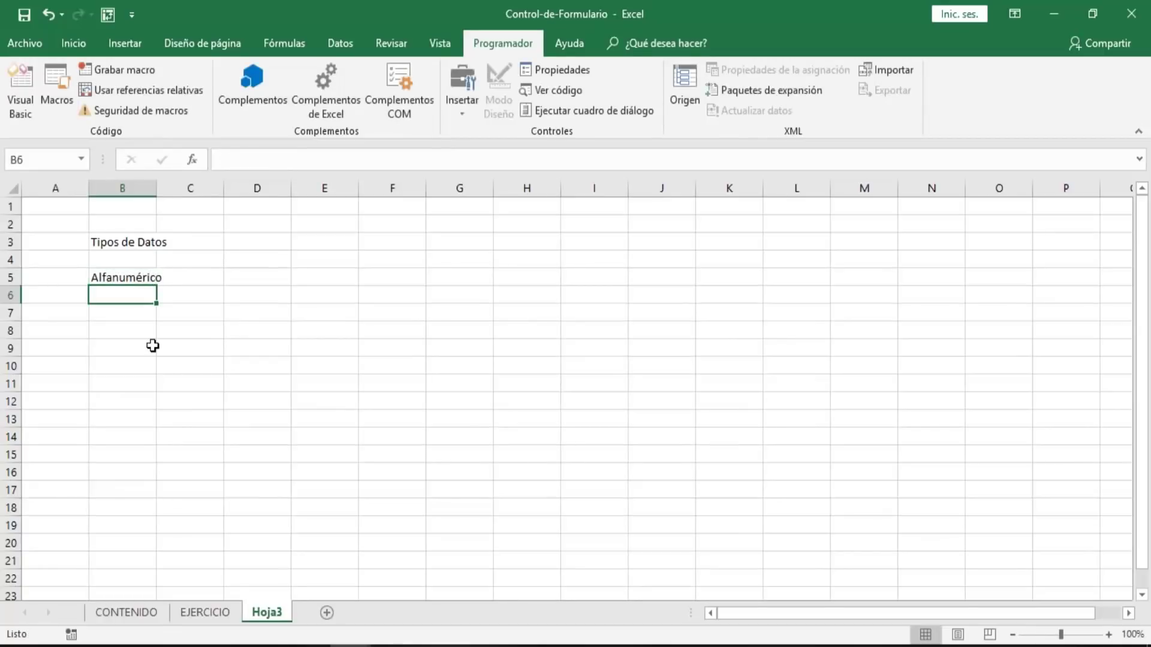
pyautogui.write('Lógico')
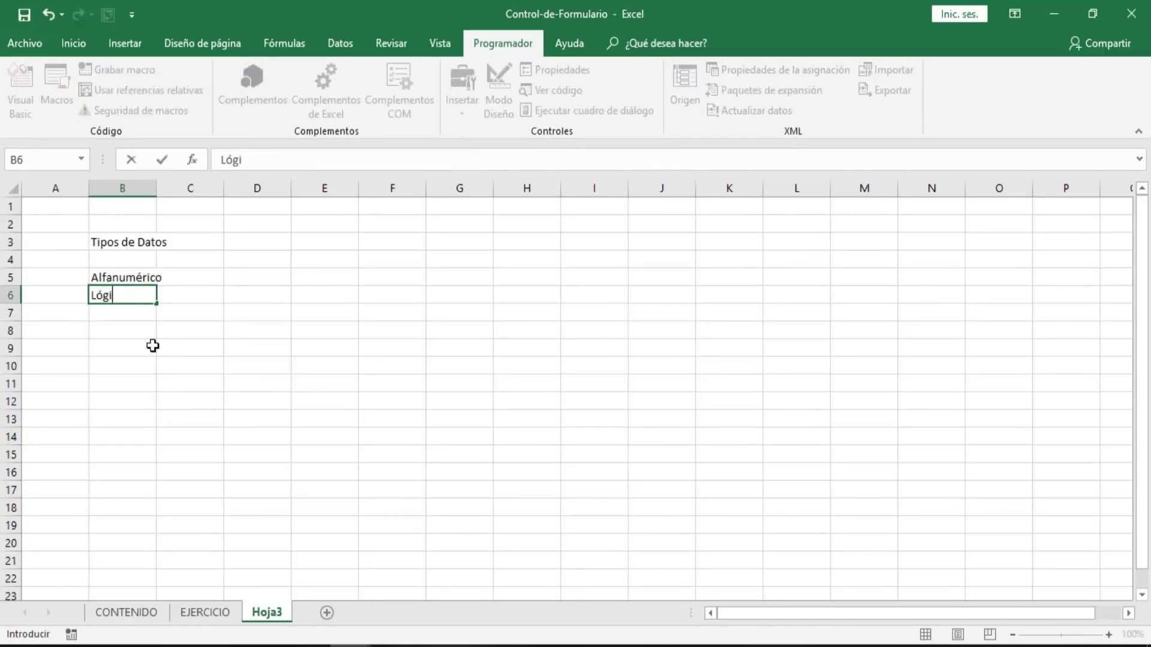
pyautogui.press('Return')
# - Autofit the width of column B to the Alfanumérico entry
pyautogui.click(136, 278)
pyautogui.hotkey('alt', 'h')
pyautogui.press('o')
pyautogui.press('i')
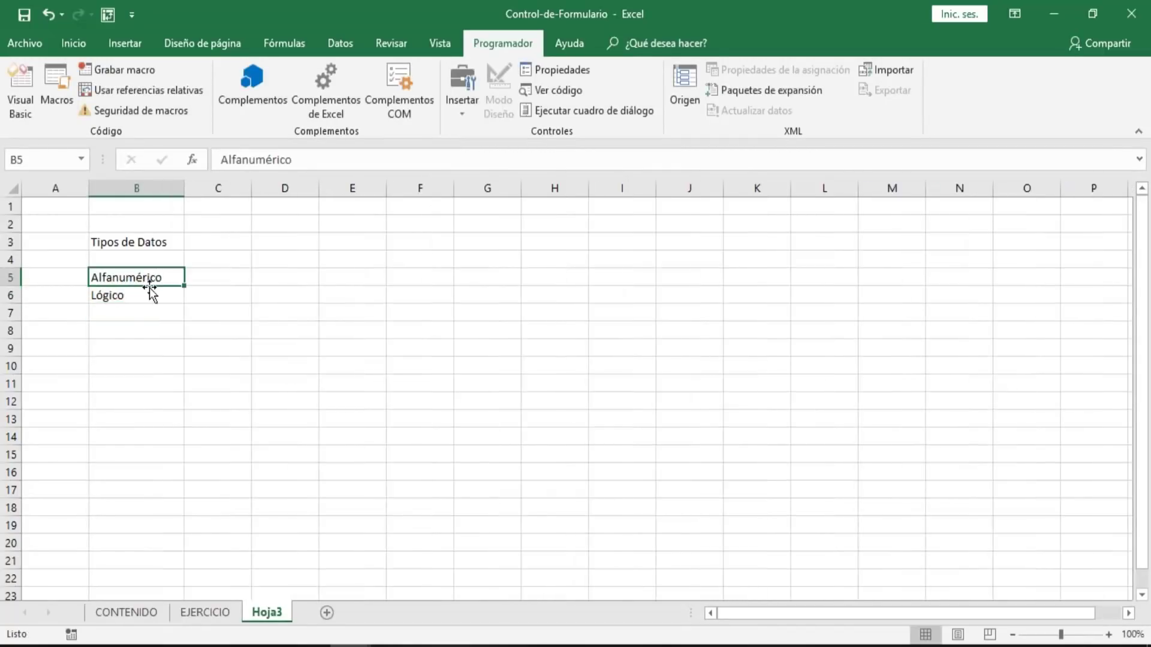
# - Add "Numérico" in cell B7 as the third data type of the list
pyautogui.click(224, 273)
pyautogui.click(213, 295)
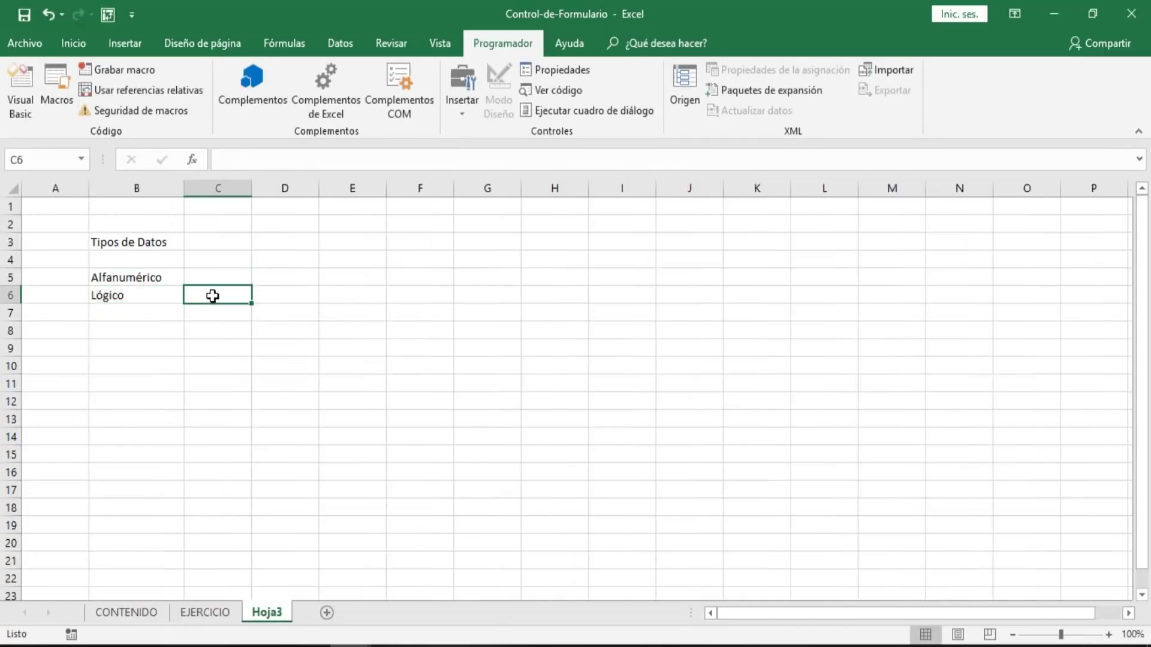
pyautogui.click(129, 312)
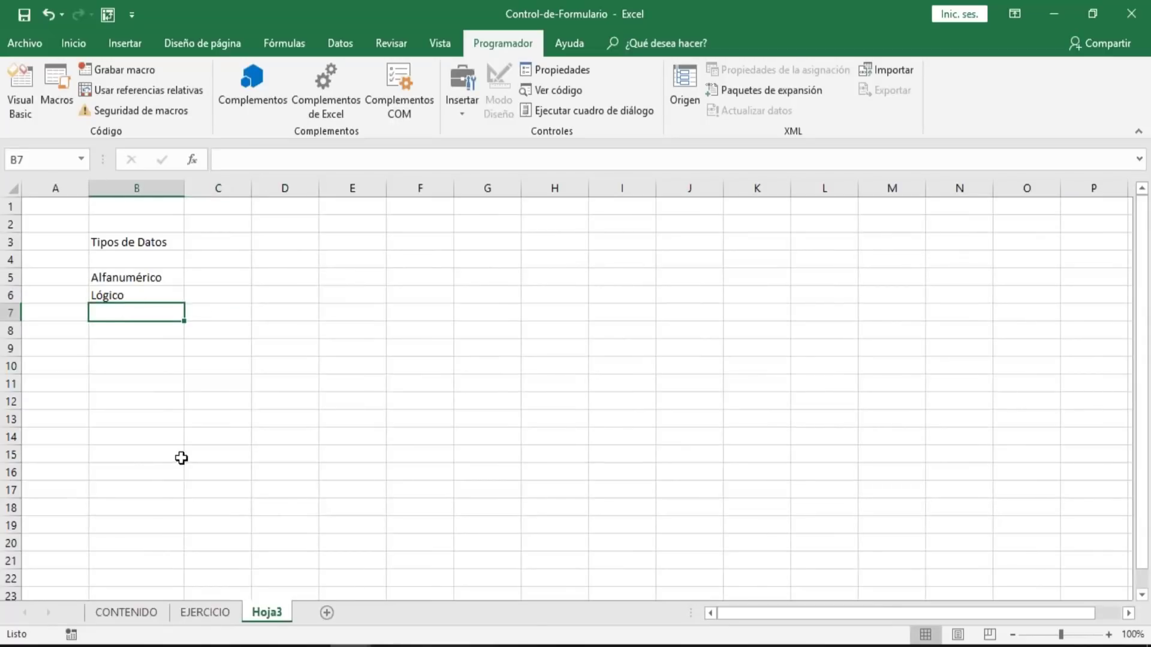
pyautogui.press('Left')
pyautogui.press('Left')
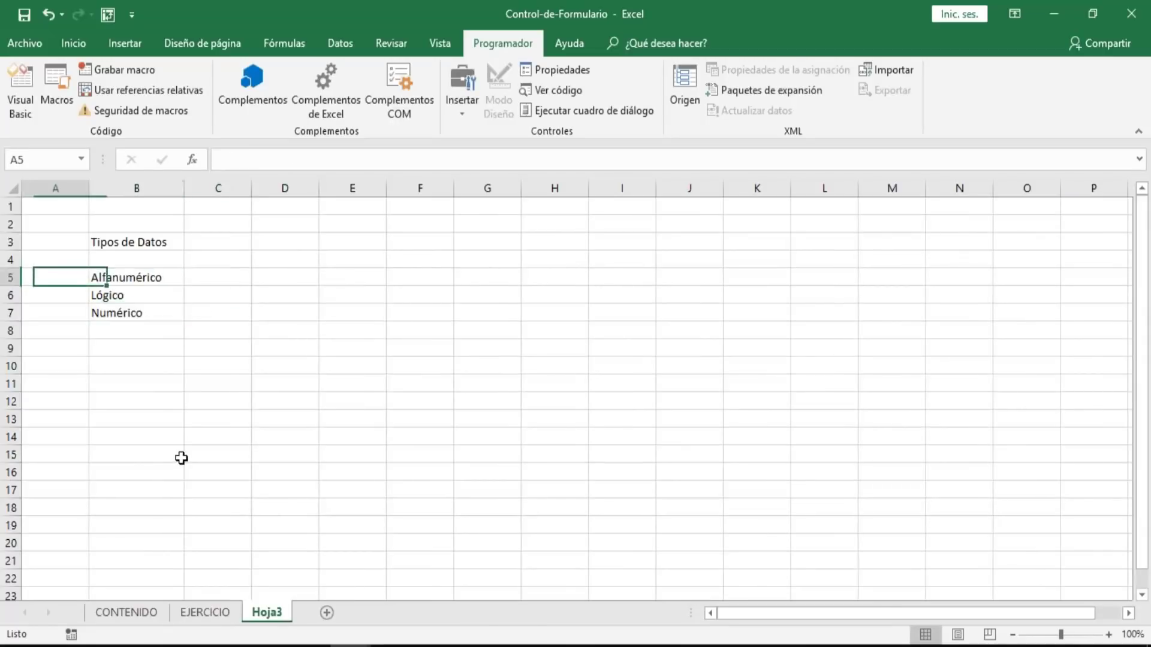
pyautogui.press('Right')
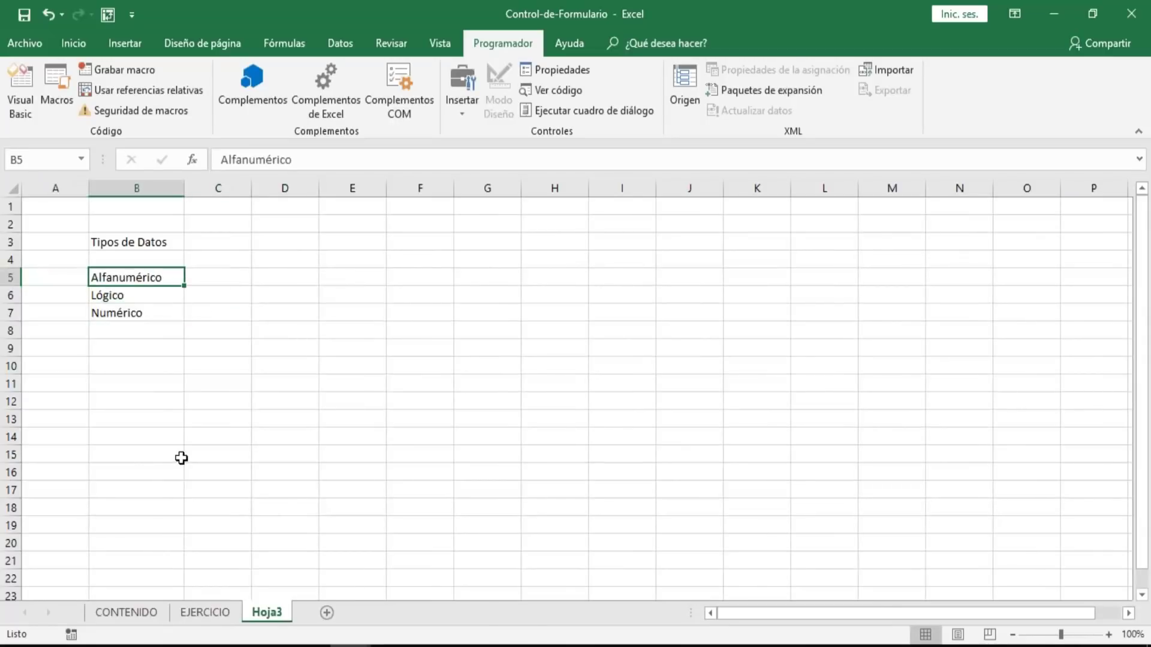
pyautogui.click(975, 396)
pyautogui.click(208, 279)
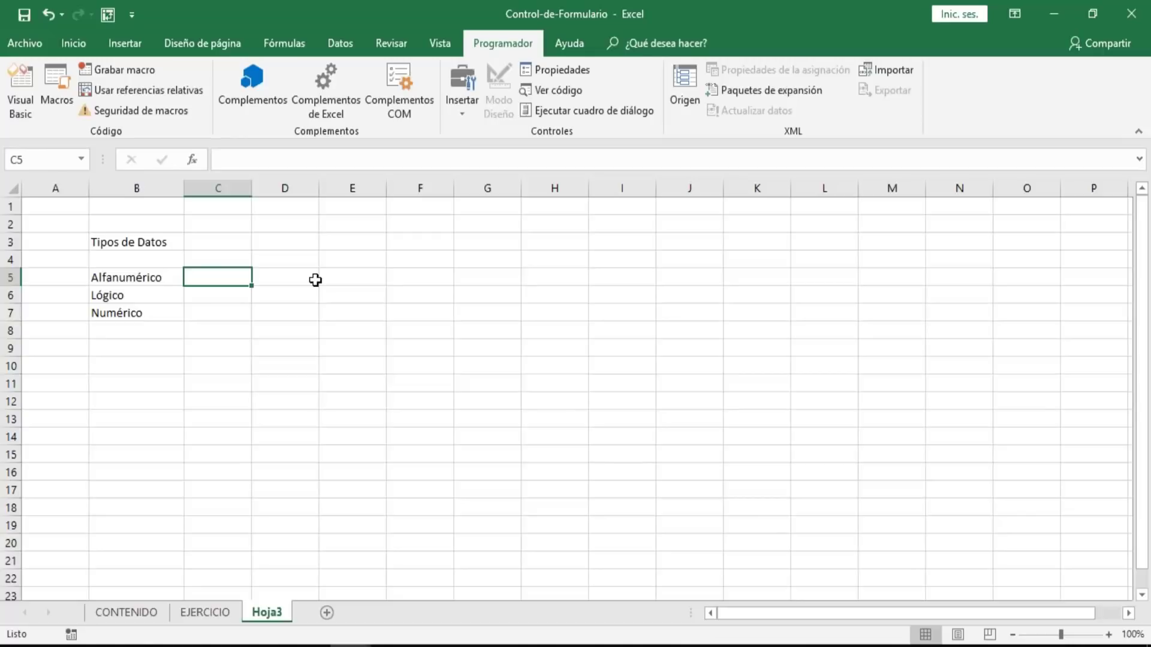
pyautogui.write('abcd')
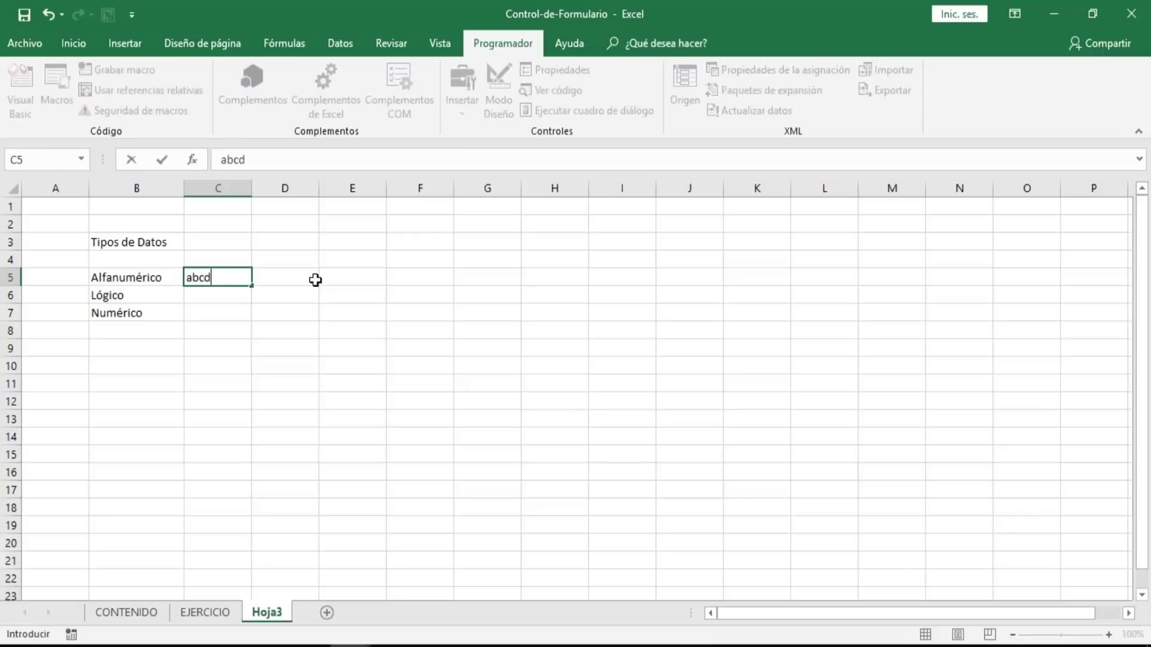
pyautogui.write('efg1234')
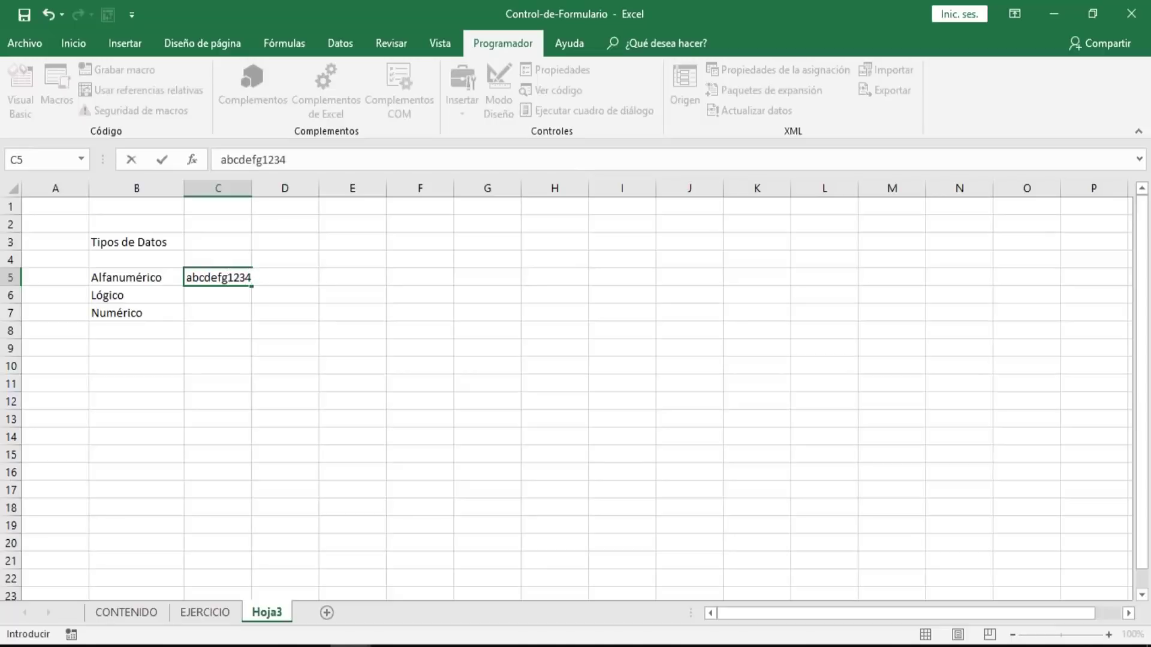
pyautogui.write('034095d')
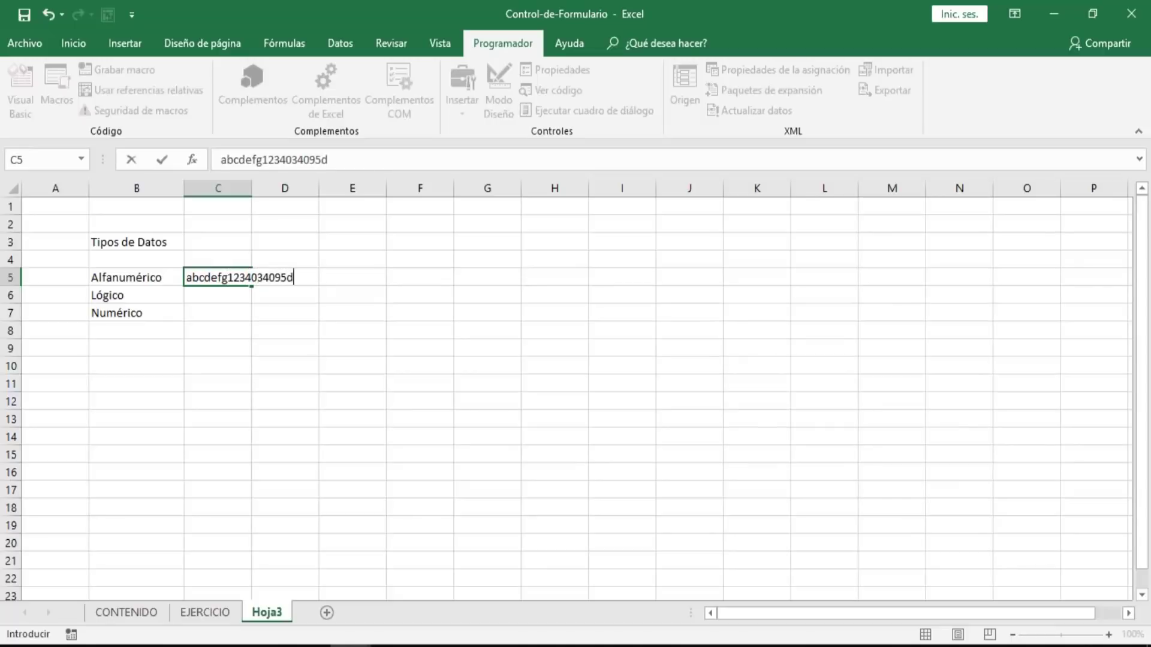
pyautogui.write('fflj*/=((')
pyautogui.press('Return')
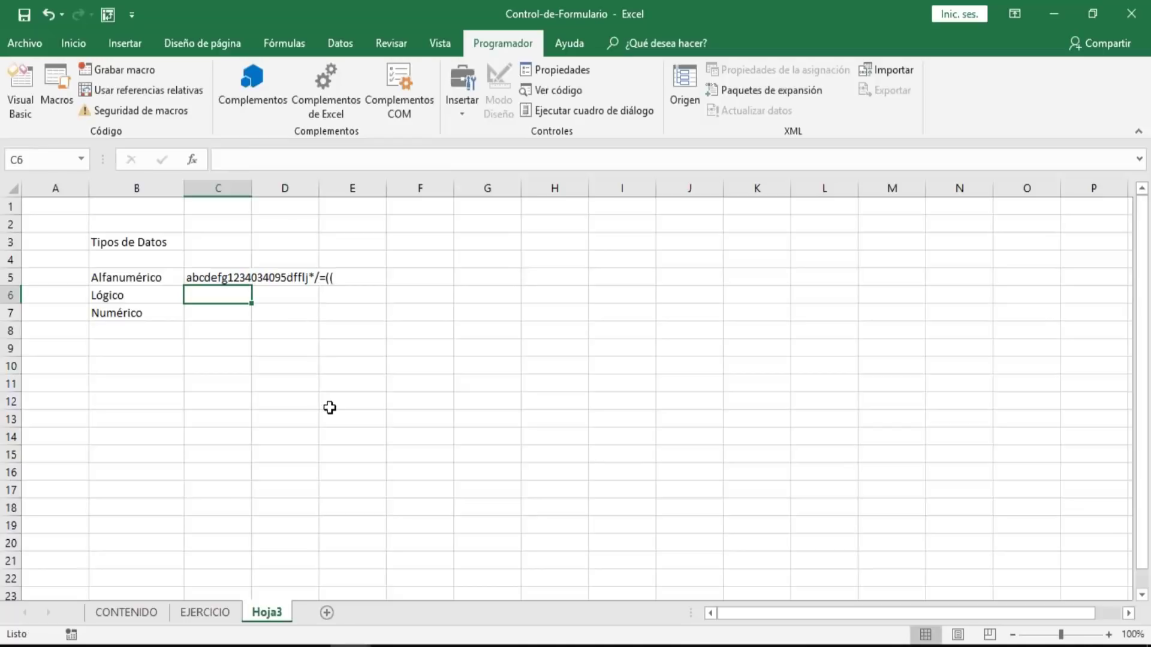
# - Enter "VERDADERO/FALSO" in cell C6 as the example for Lógico
pyautogui.press('Up')
pyautogui.press('Down')
pyautogui.write('VERDADE')
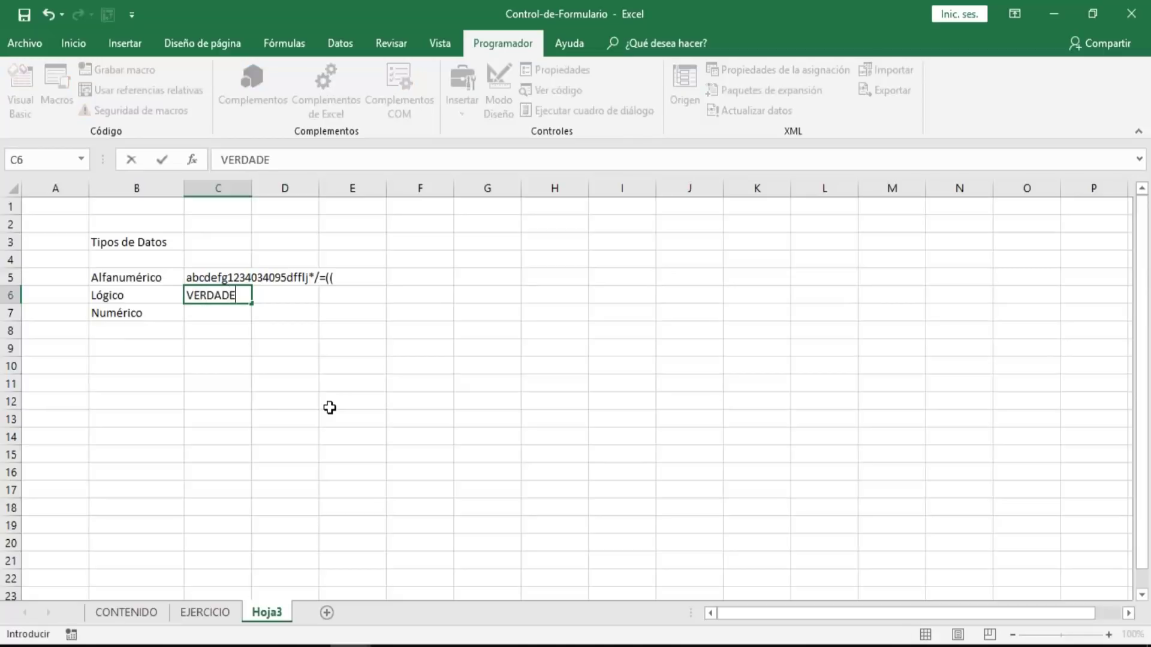
pyautogui.write('RO/FALSO')
pyautogui.press('Return')
pyautogui.press('Up')
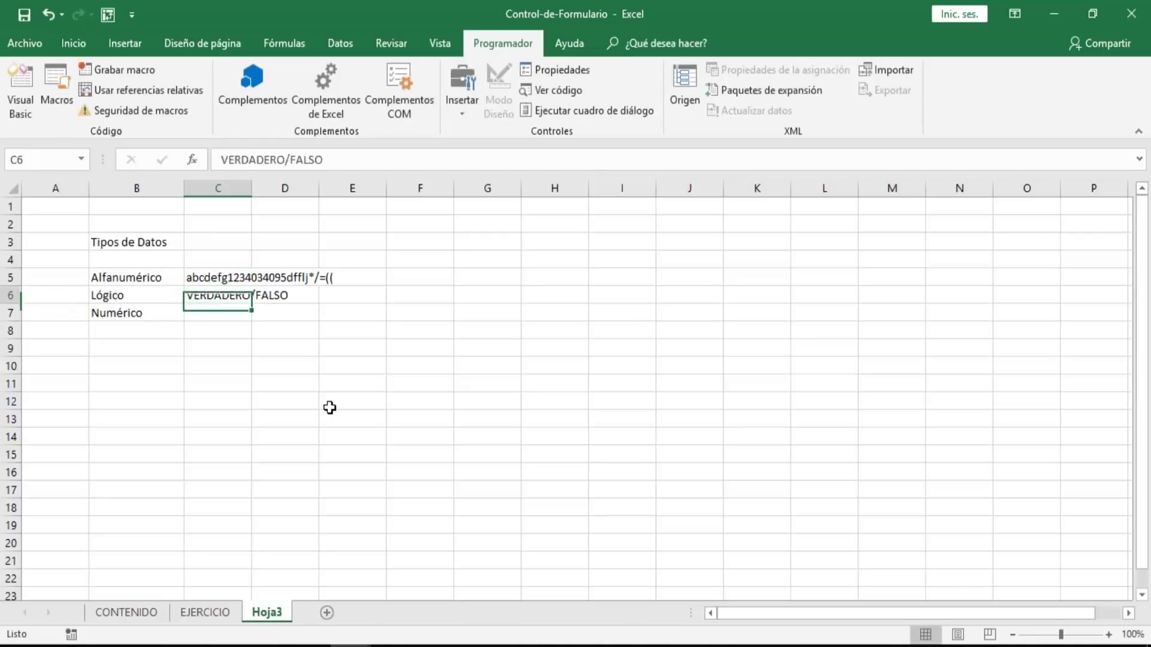
pyautogui.press('Up')
pyautogui.press('Down')
pyautogui.press('Down')
pyautogui.press('Up')
pyautogui.press('Up')
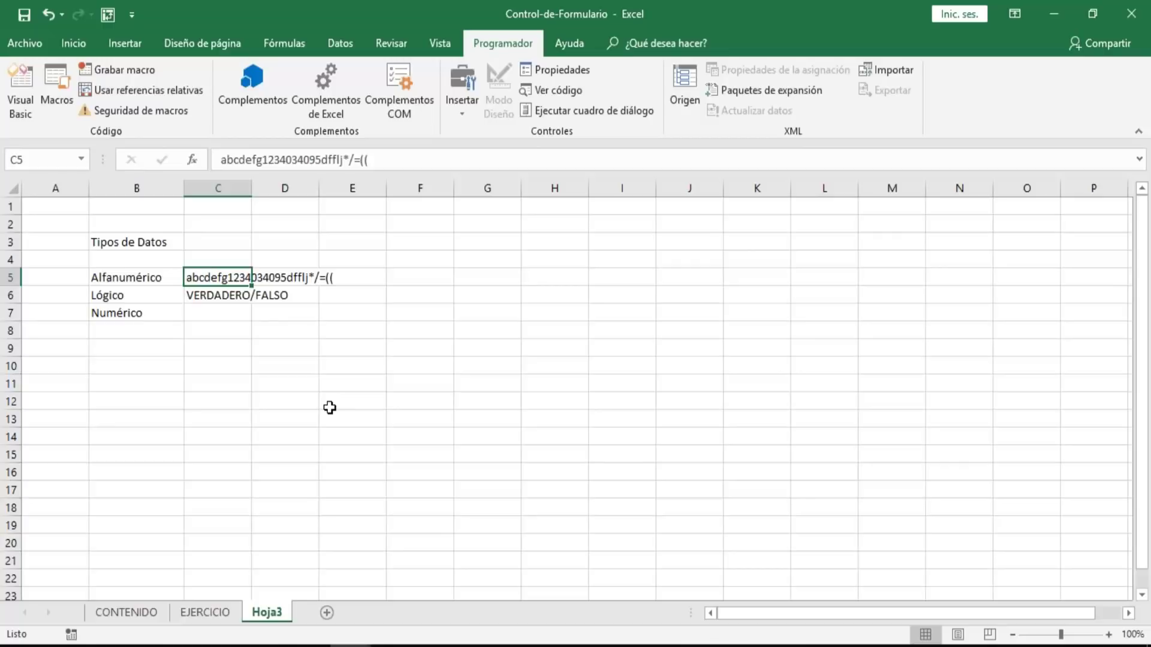
pyautogui.press('Down')
pyautogui.press('Down')
pyautogui.press('Up')
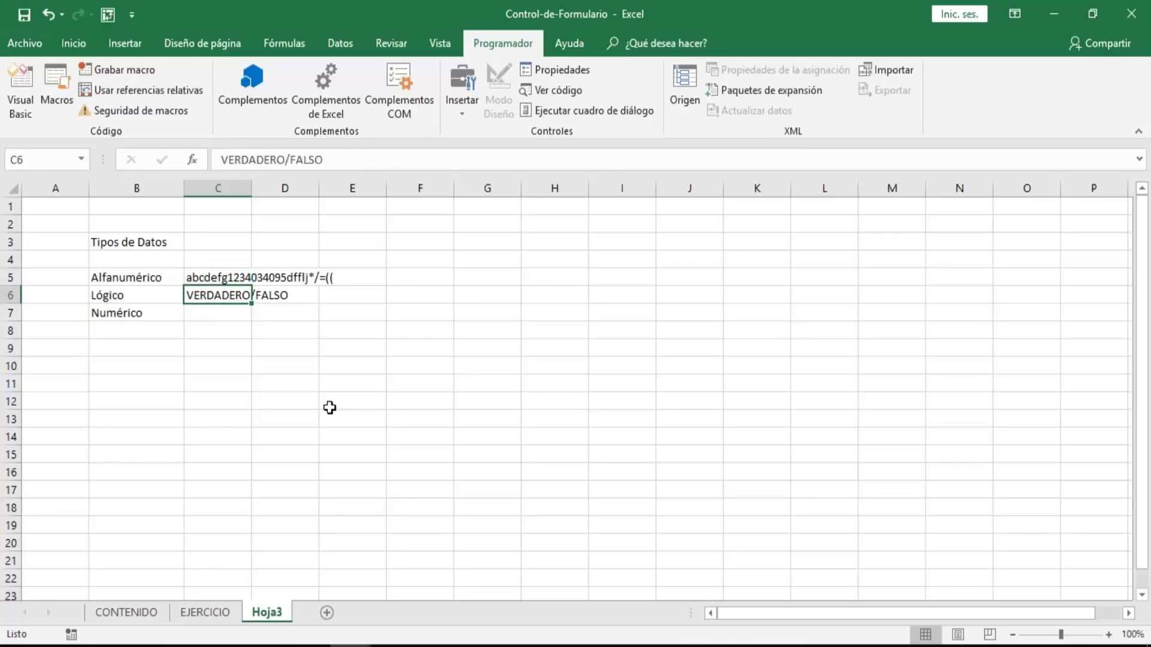
pyautogui.press('Up')
pyautogui.press('Left')
pyautogui.press('Down')
pyautogui.press('Up')
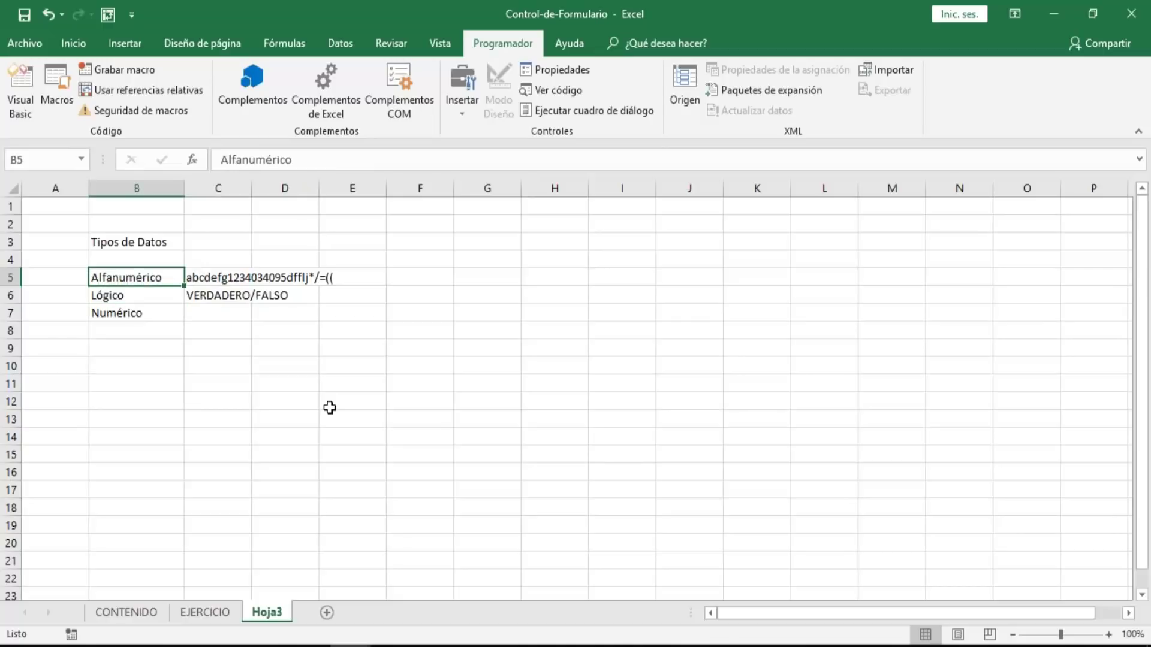
pyautogui.press('Right')
pyautogui.press('Down')
pyautogui.press('Down')
pyautogui.press('Left')
pyautogui.press('Up')
pyautogui.press('Right')
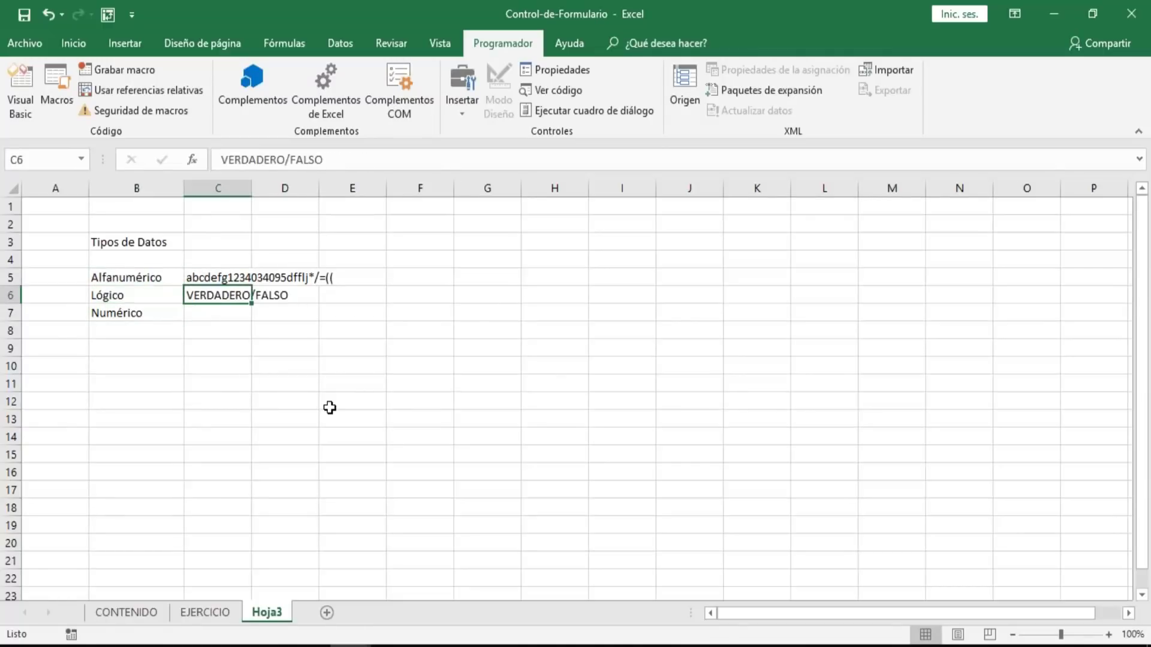
pyautogui.press('Left')
pyautogui.press('Right')
pyautogui.press('Right')
pyautogui.press('Left')
pyautogui.press('Left')
pyautogui.press('Right')
pyautogui.press('Right')
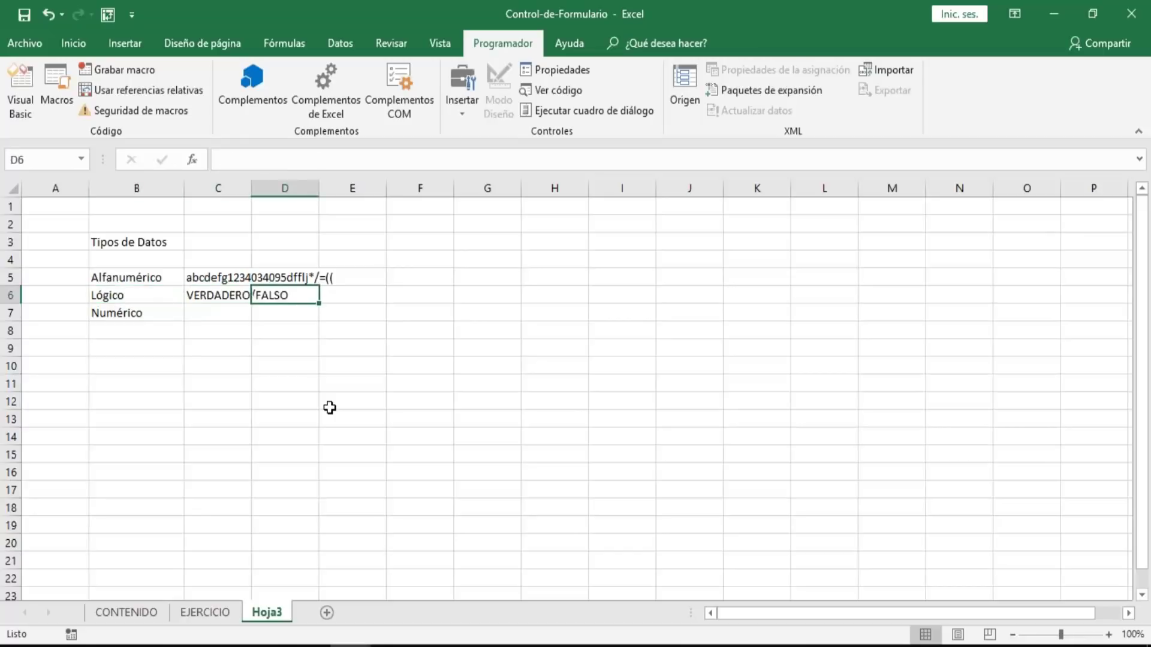
pyautogui.press('Left')
pyautogui.press('Left')
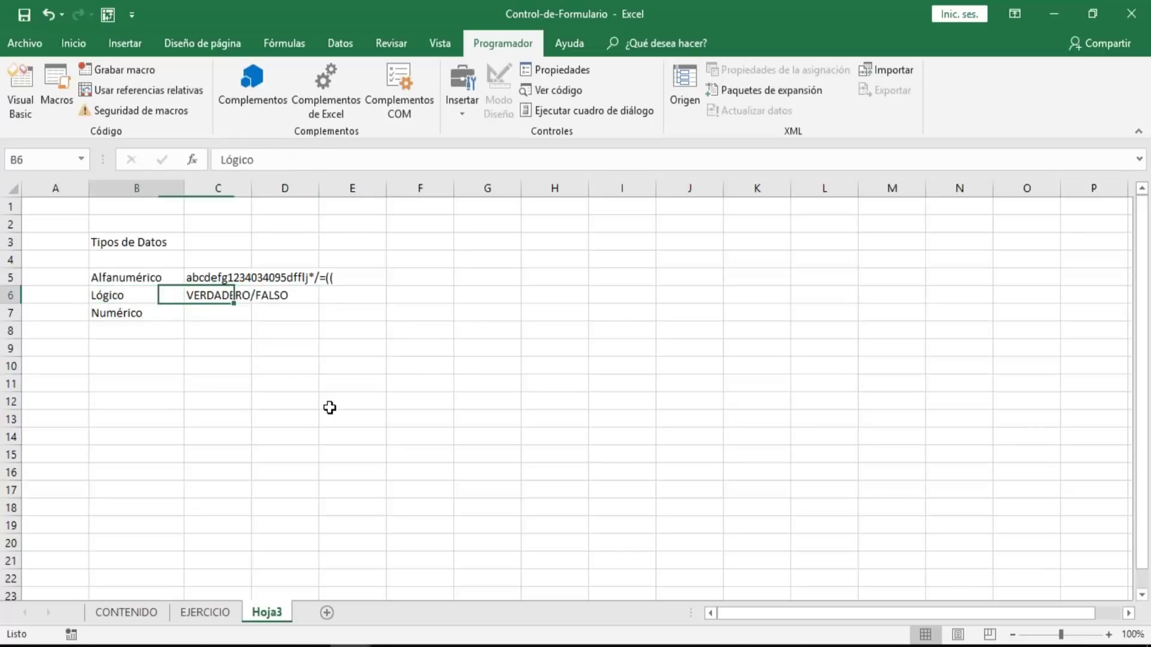
pyautogui.press('Right')
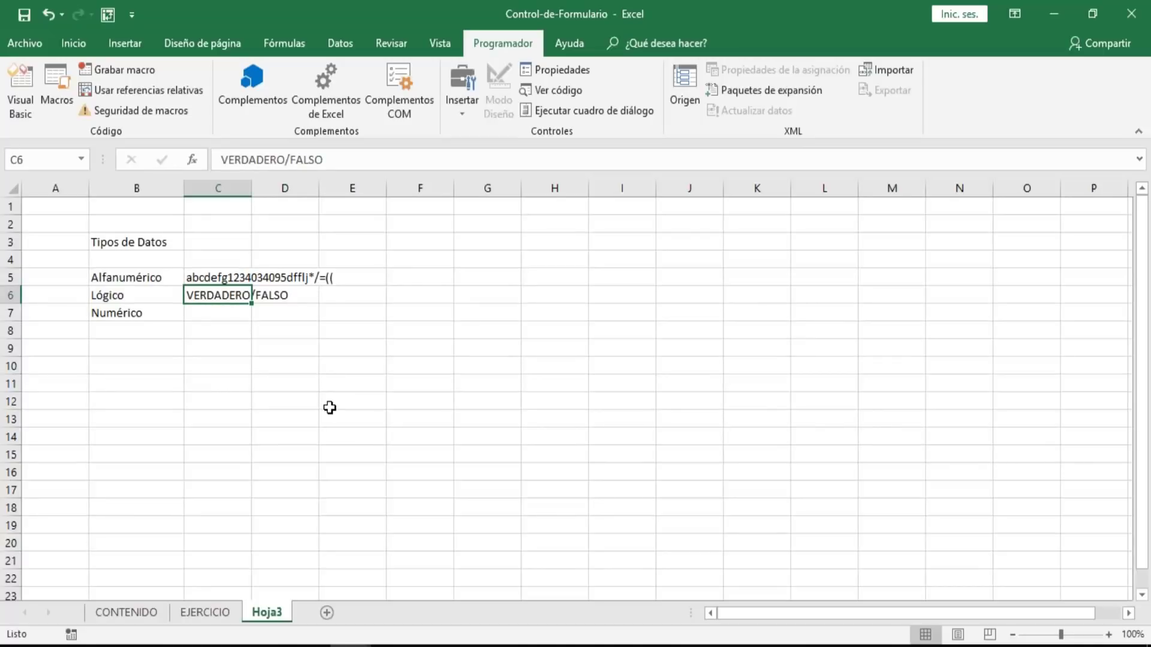
# - Review the Alfanumérico and Lógico entries in column B together with their examples in column C
pyautogui.press('Left')
pyautogui.press('Up')
pyautogui.press('Right')
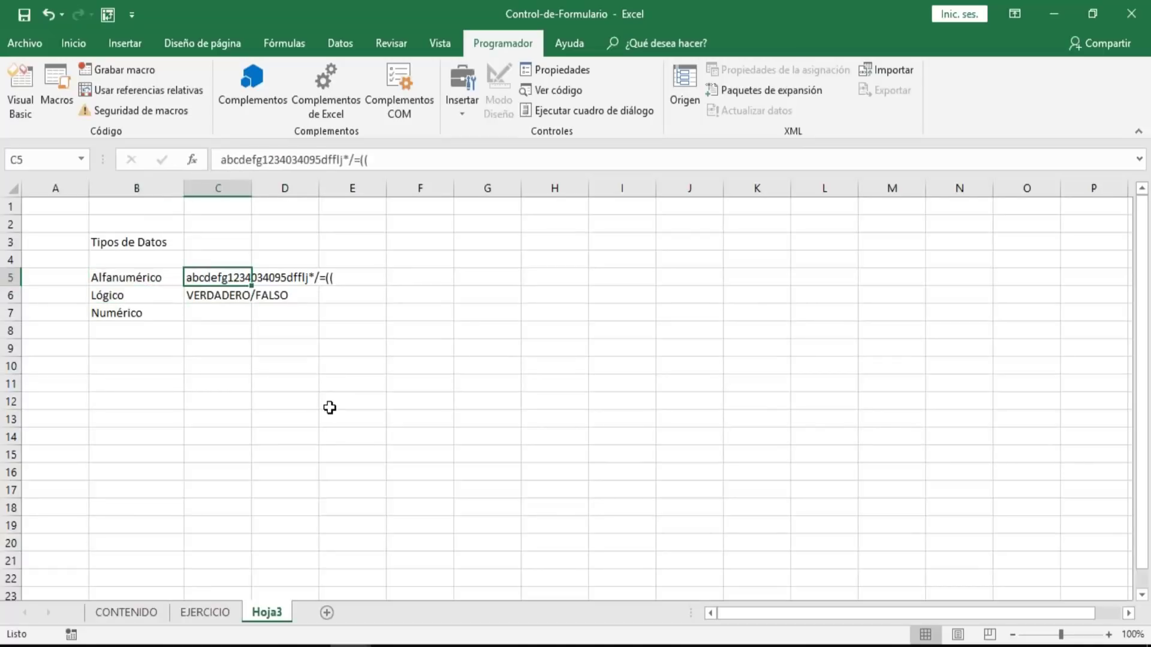
pyautogui.press('Left')
pyautogui.press('Down')
pyautogui.press('Right')
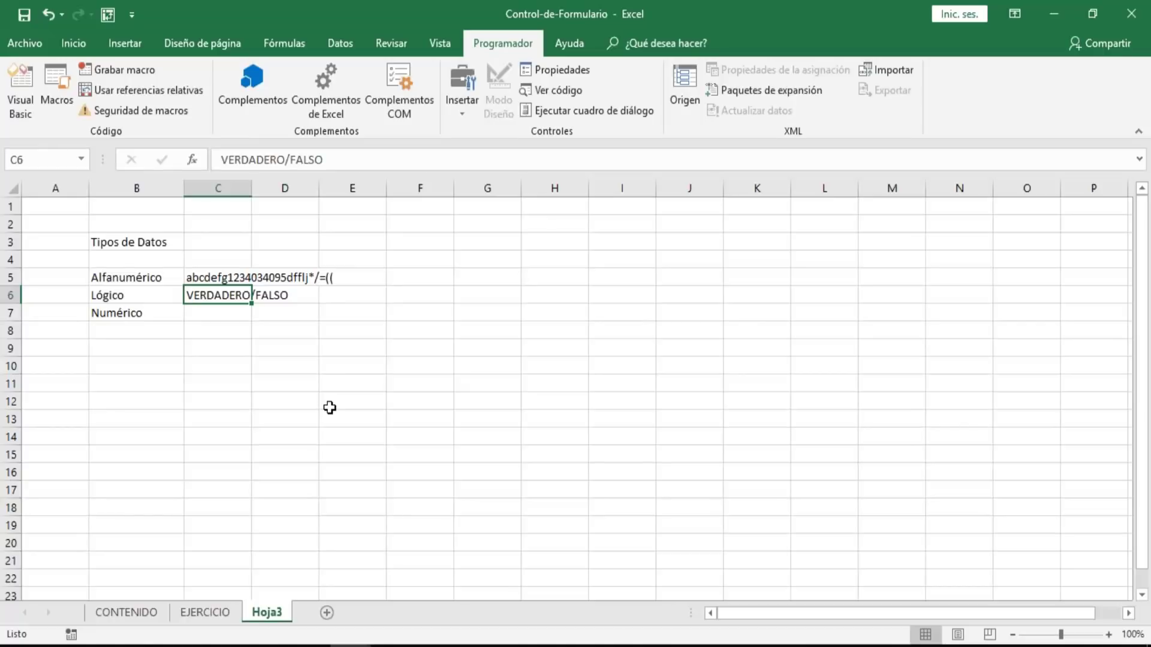
pyautogui.press('Up')
pyautogui.press('Left')
pyautogui.press('Down')
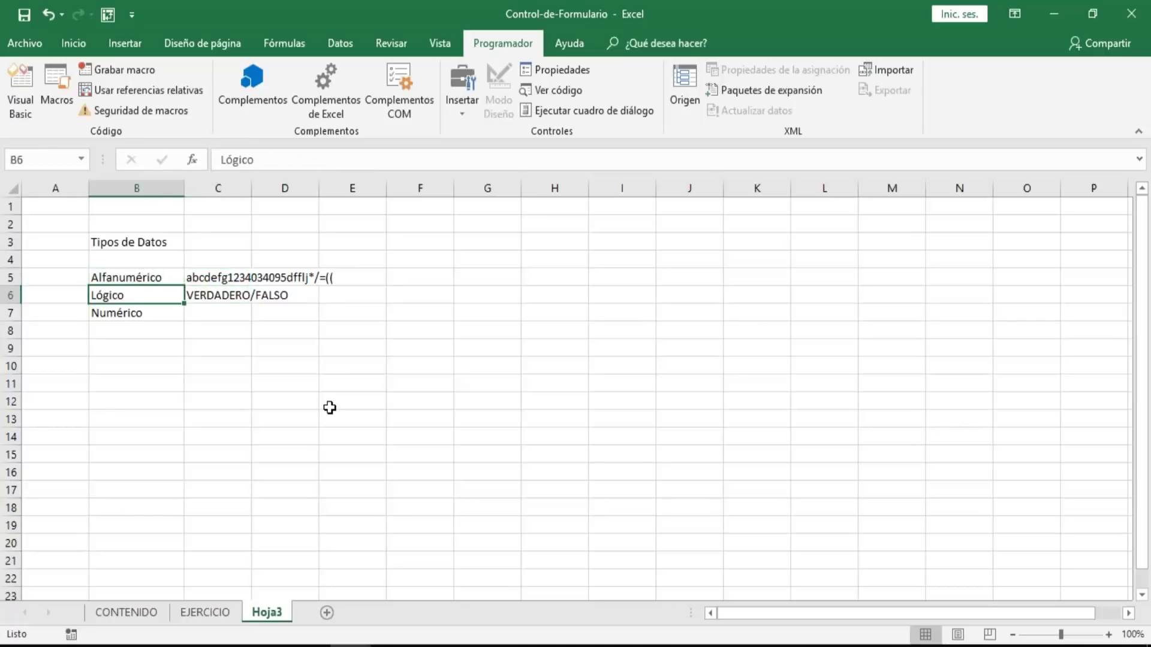
pyautogui.press('Up')
pyautogui.press('Right')
pyautogui.press('Left')
pyautogui.press('Down')
pyautogui.press('Right')
pyautogui.press('Left')
pyautogui.press('Right')
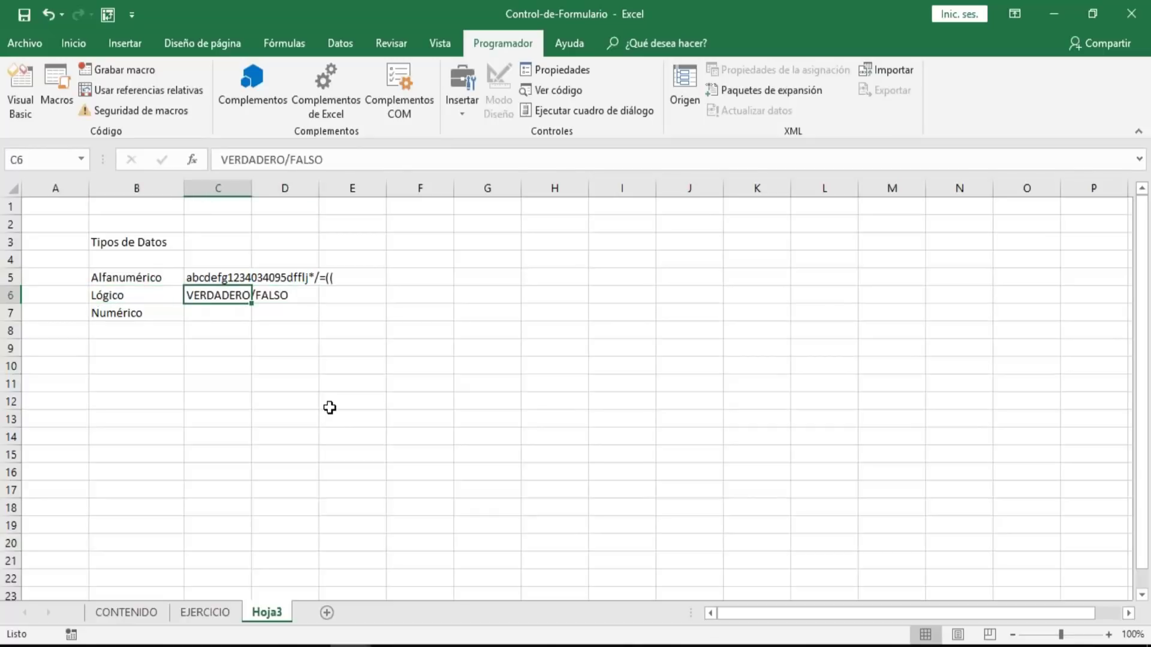
pyautogui.press('Left')
pyautogui.press('Right')
pyautogui.press('Right')
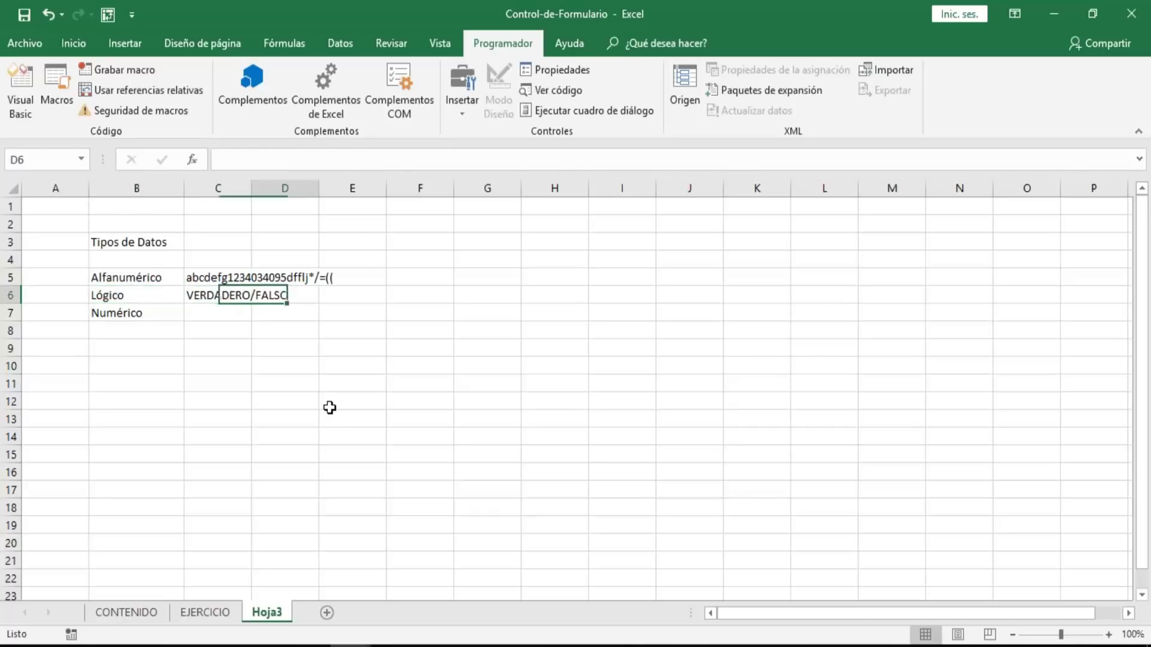
pyautogui.press('Left')
pyautogui.press('Left')
pyautogui.press('Right')
pyautogui.press('Right')
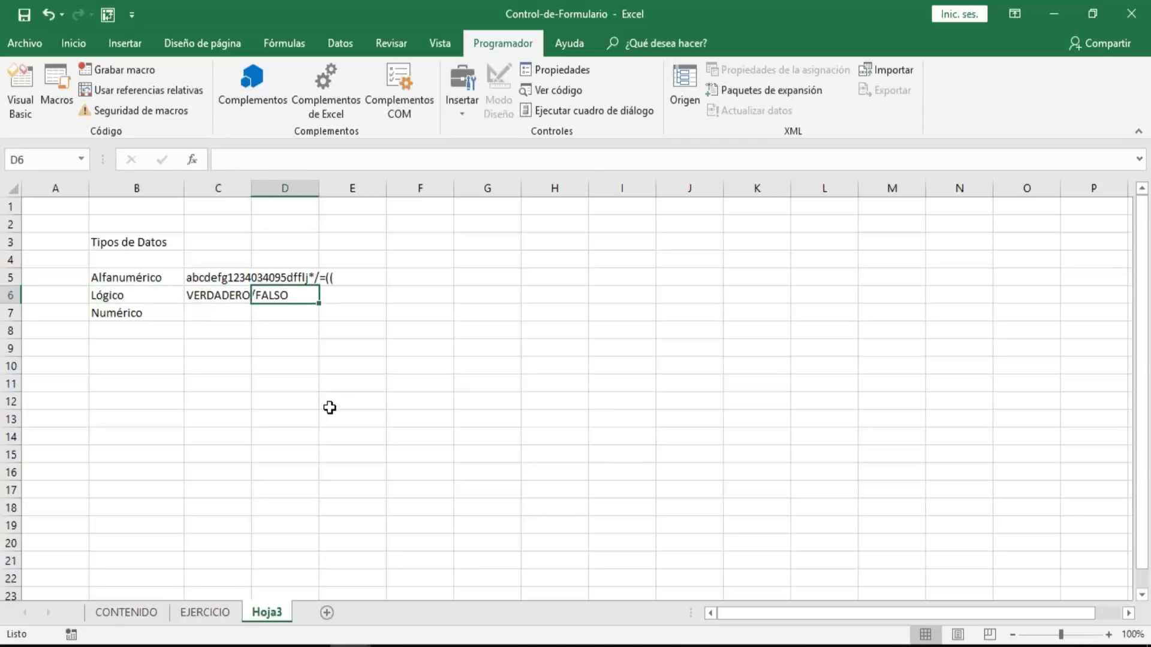
pyautogui.press('Left')
pyautogui.press('Left')
pyautogui.press('Right')
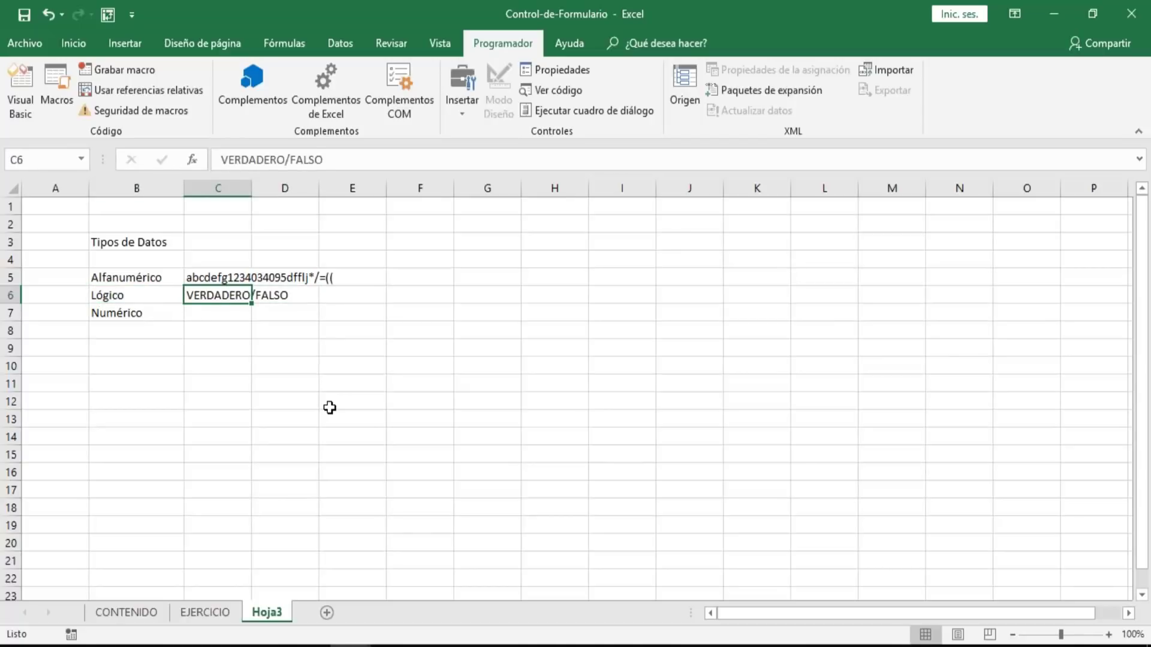
pyautogui.press('Left')
pyautogui.press('Right')
pyautogui.press('Right')
pyautogui.press('Left')
pyautogui.press('Left')
pyautogui.press('Right')
pyautogui.press('Right')
pyautogui.press('Left')
pyautogui.press('Left')
pyautogui.press('Right')
pyautogui.press('Right')
pyautogui.press('Left')
pyautogui.press('Left')
pyautogui.press('Right')
pyautogui.press('Right')
pyautogui.press('Left')
pyautogui.press('Down')
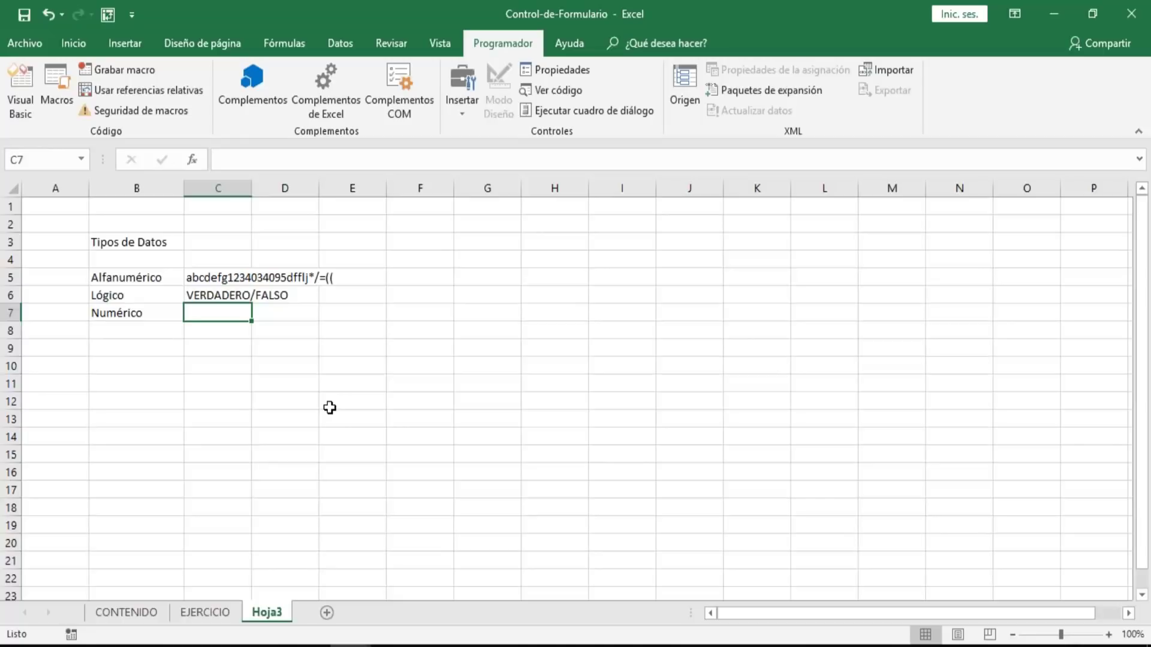
pyautogui.write('12345678')
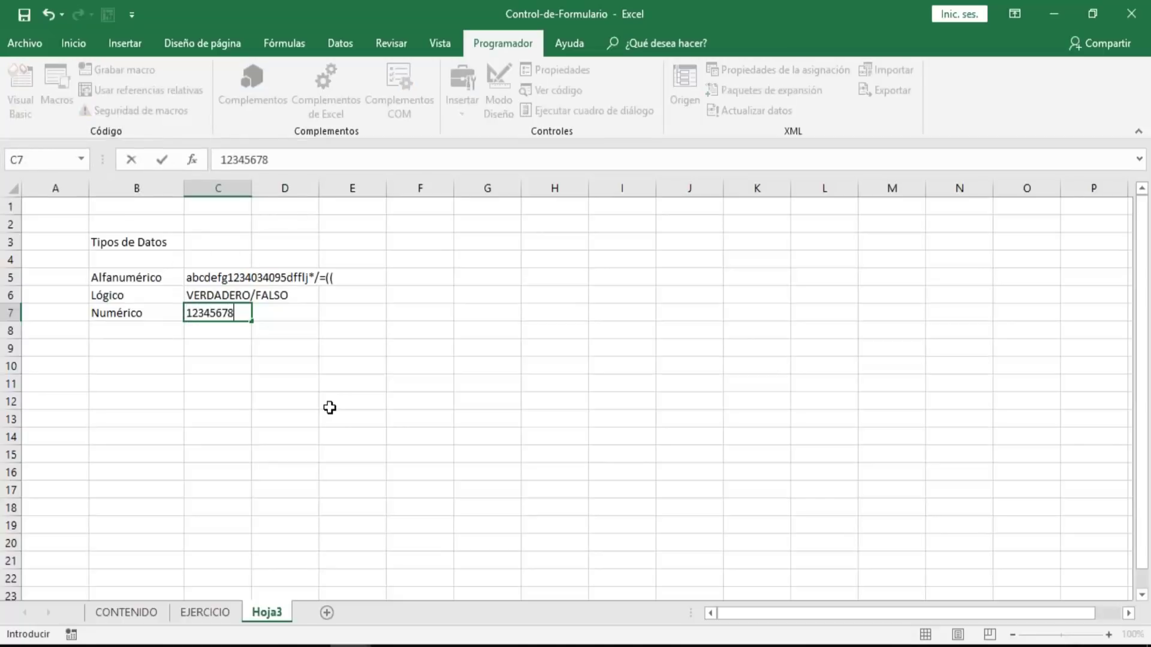
pyautogui.write('90')
pyautogui.press('Return')
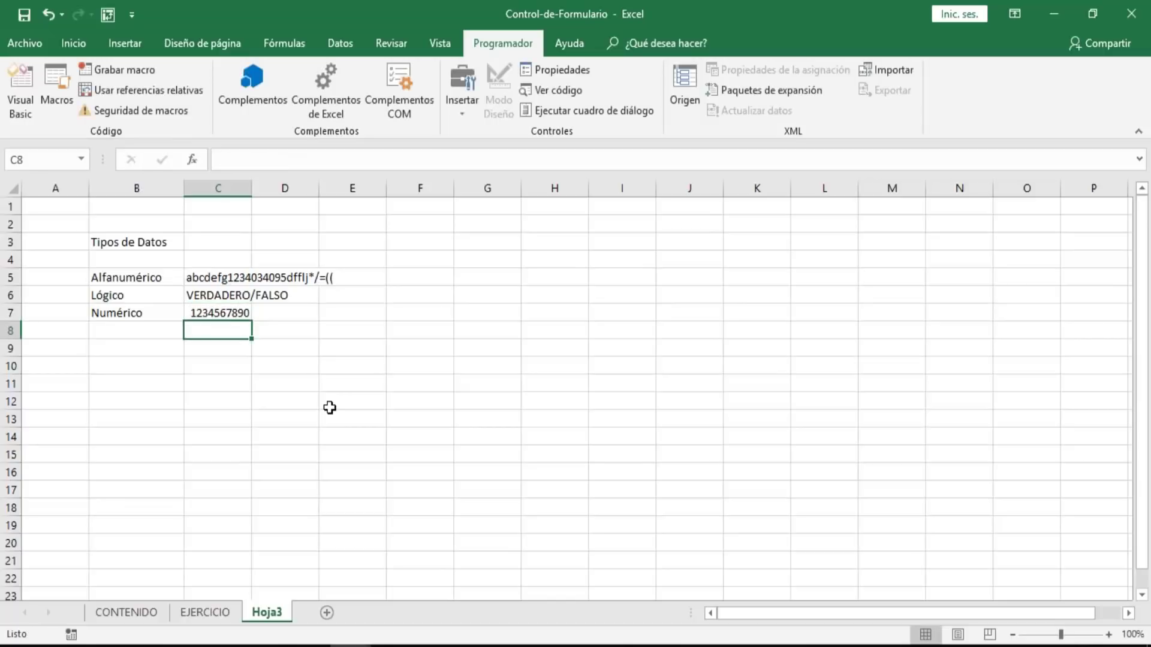
pyautogui.press('Up')
pyautogui.press('F2')
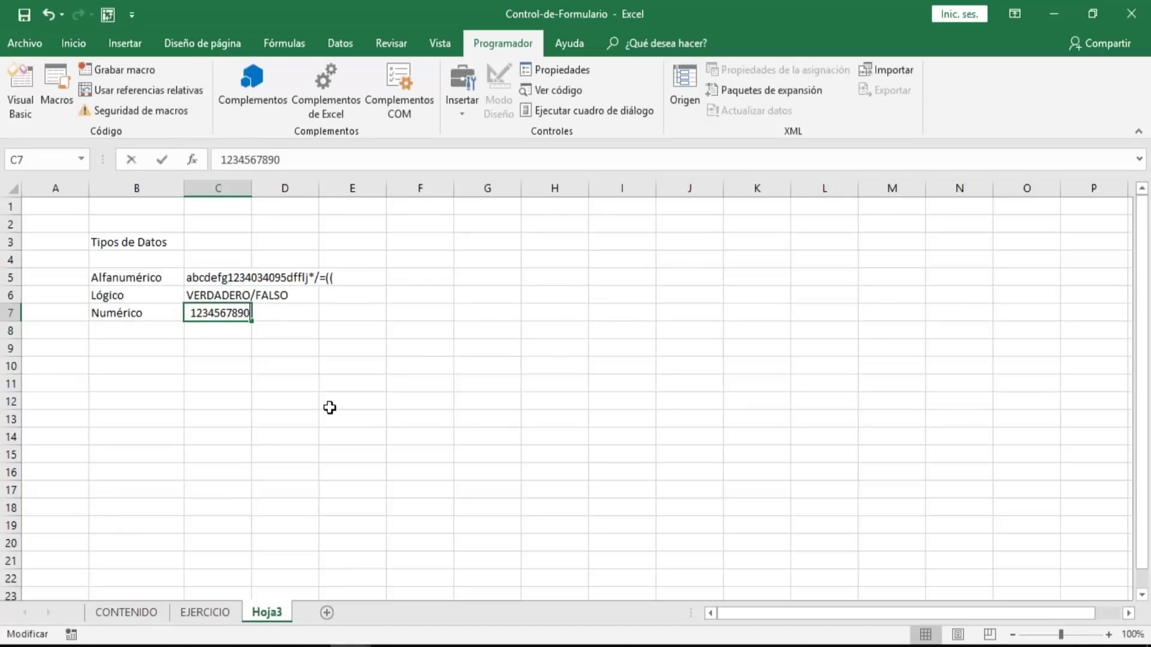
pyautogui.press('BackSpace')
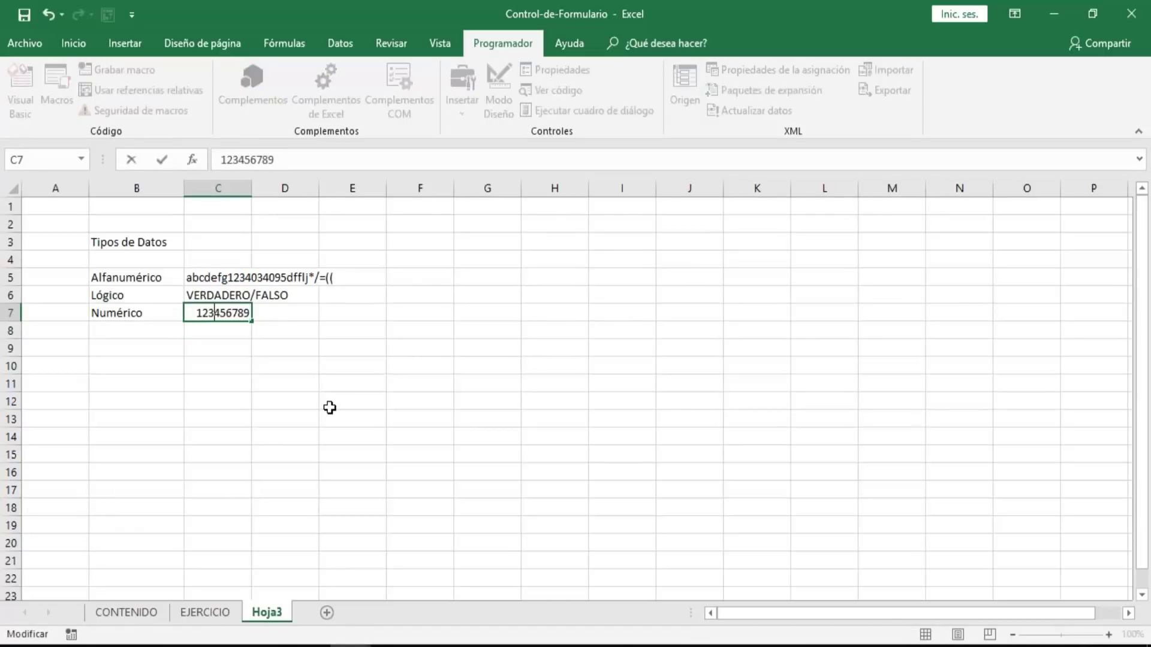
pyautogui.press('Home')
pyautogui.write('0')
pyautogui.press('Return')
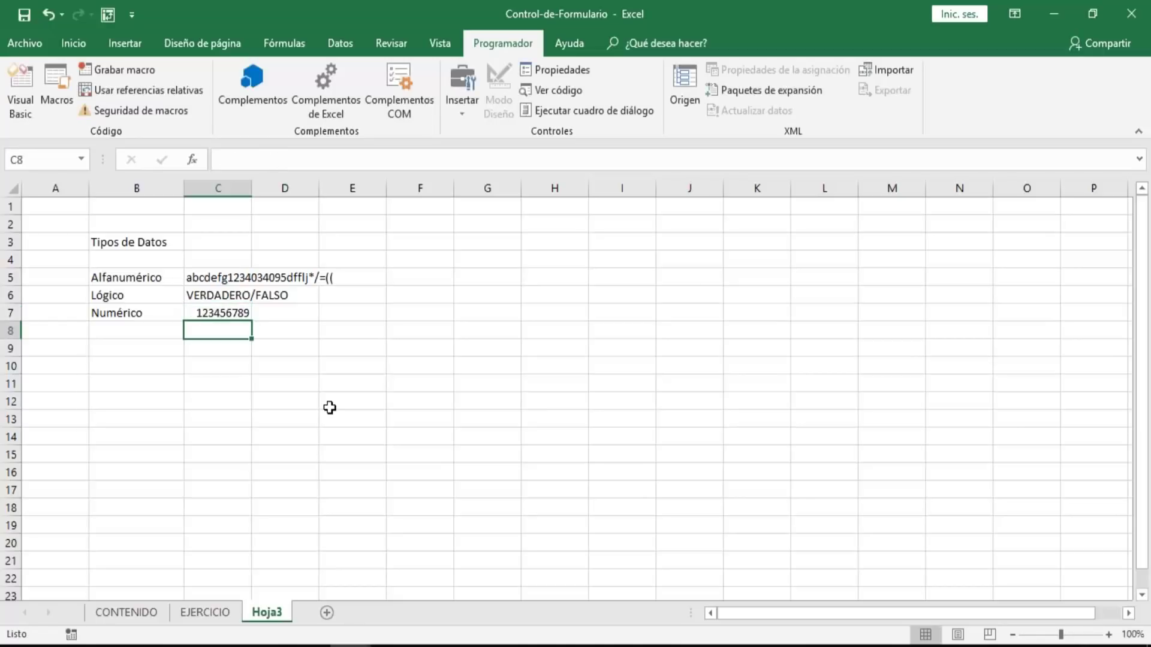
pyautogui.press('Up')
pyautogui.press('Left')
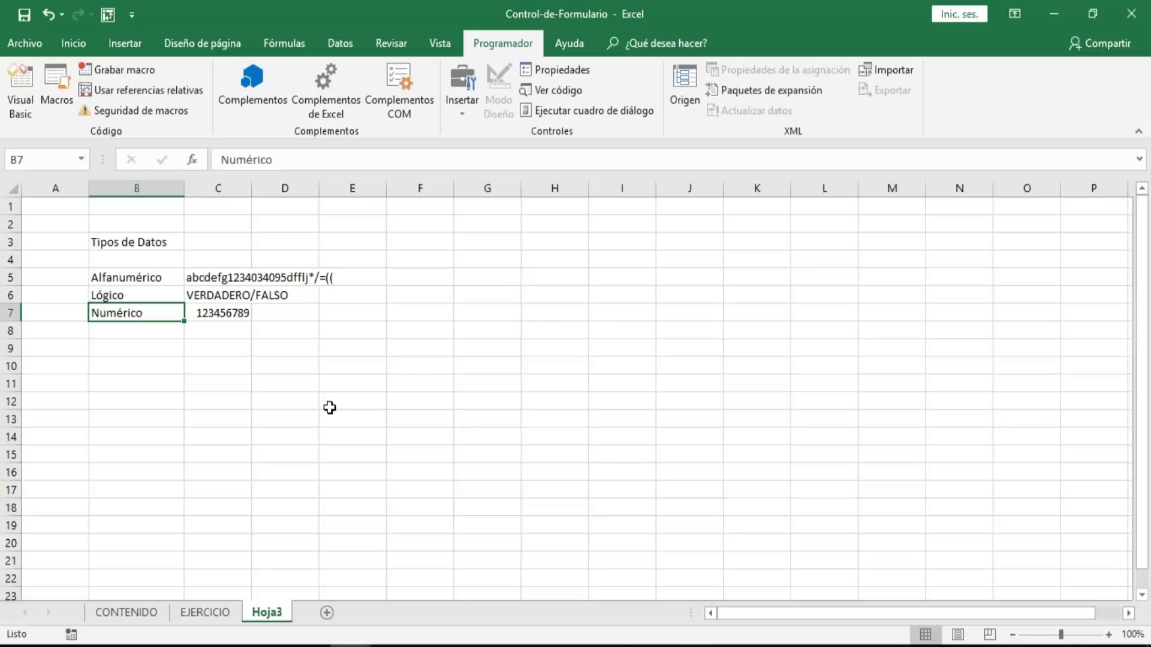
# - Return to the CONTENIDO sheet and examine the EJEMPLO 01 statement, its Casado check box and the Sueldo Basico and Bono table
pyautogui.click(126, 612)
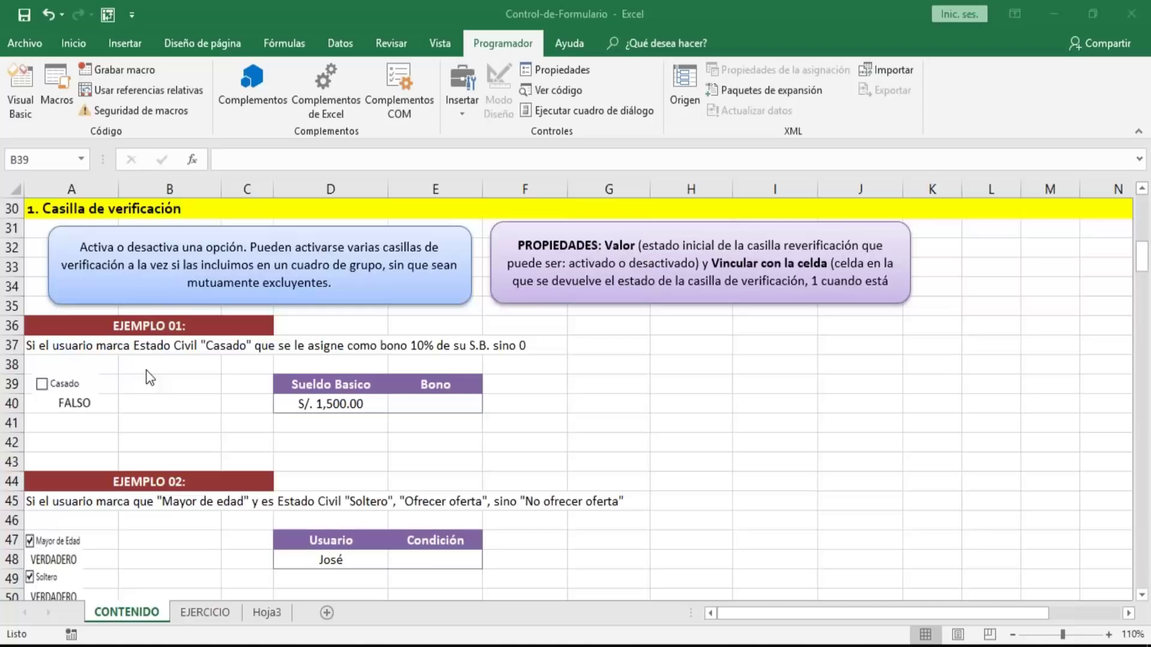
pyautogui.click(150, 379)
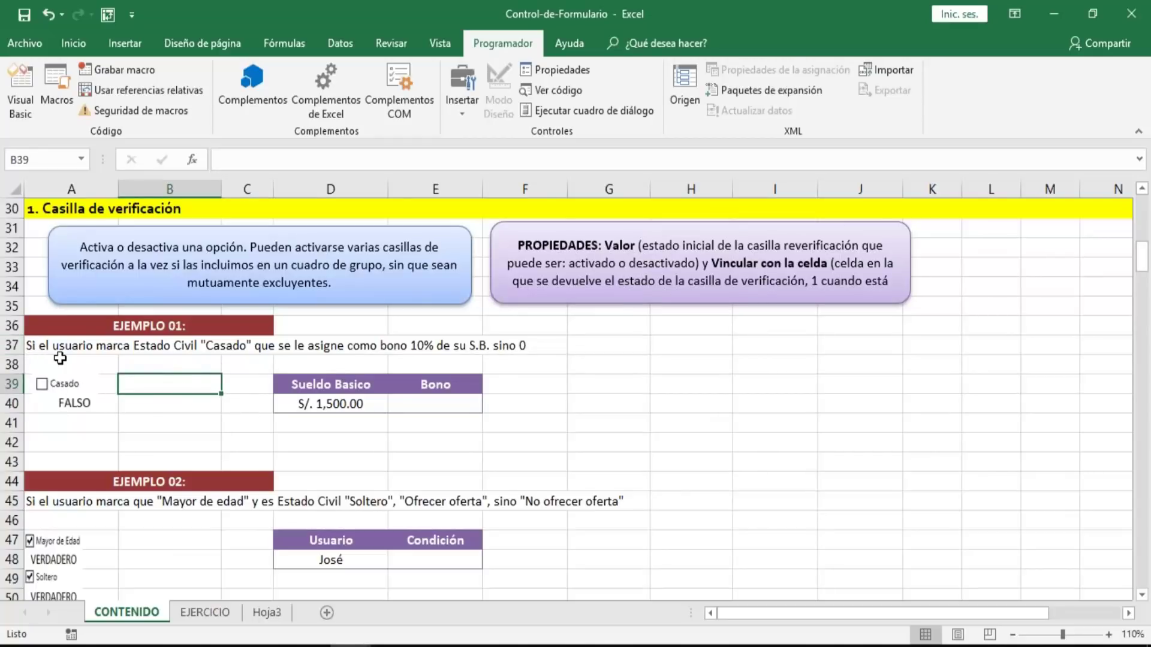
pyautogui.click(160, 362)
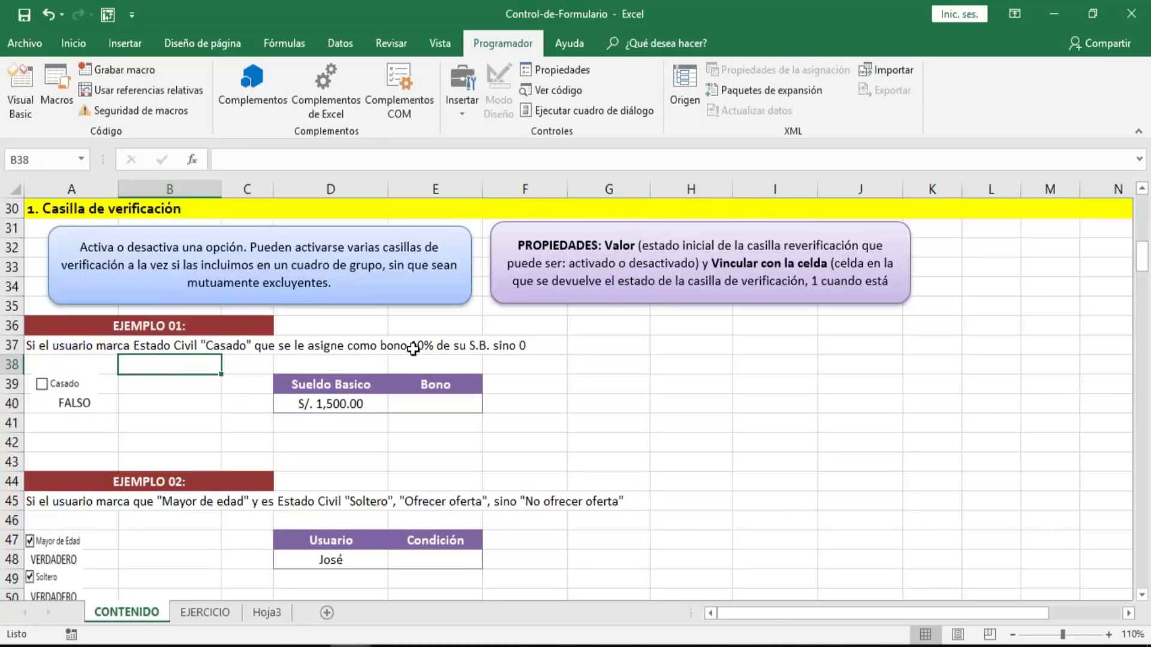
pyautogui.click(524, 383)
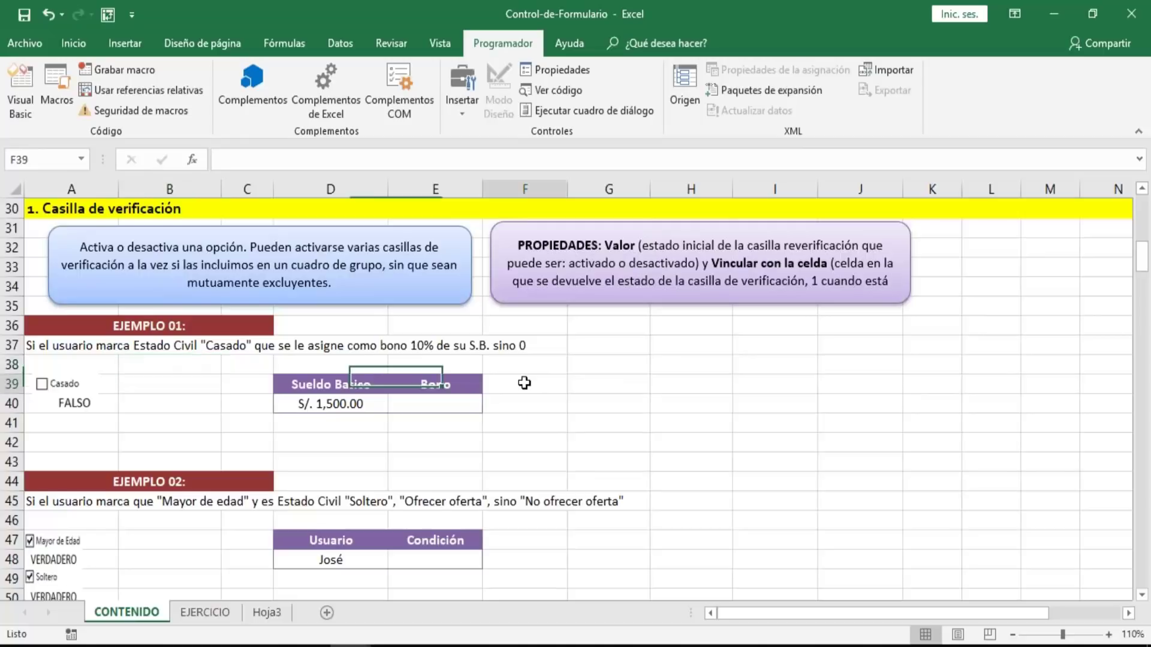
pyautogui.click(509, 418)
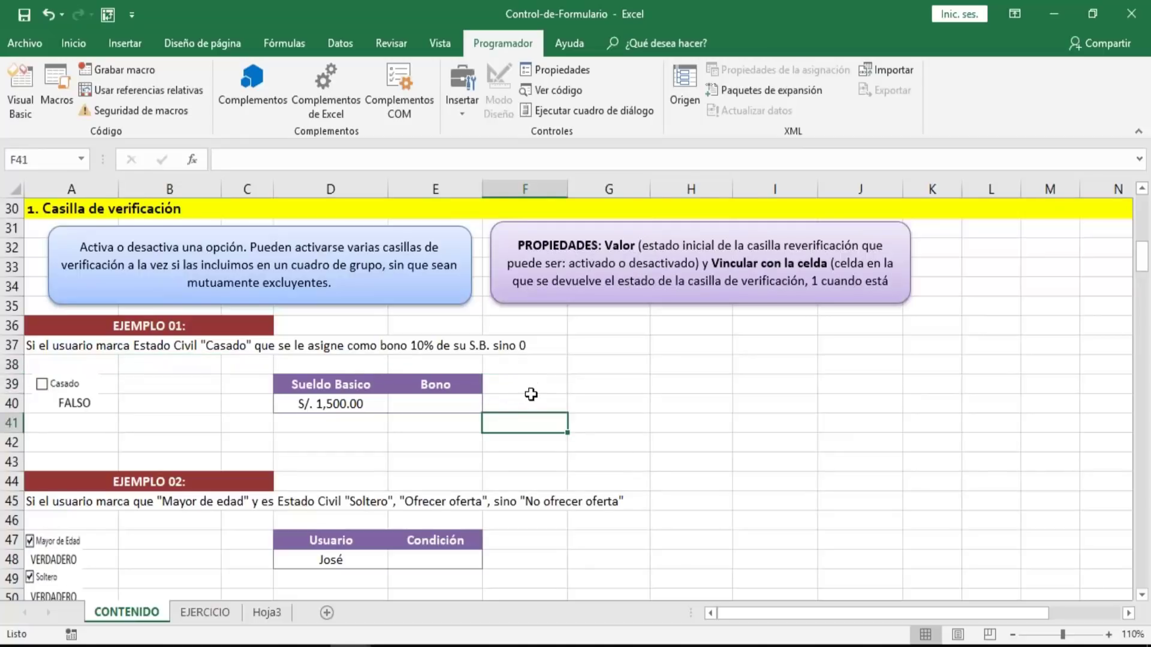
pyautogui.click(531, 394)
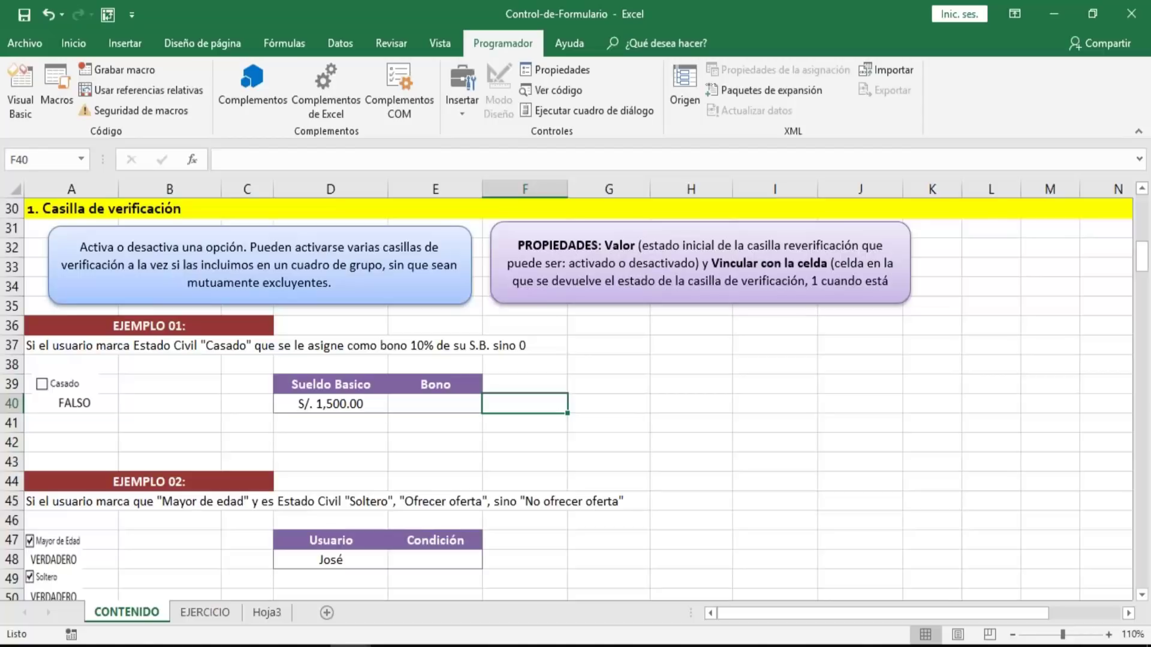
pyautogui.press('Left')
pyautogui.press('Left')
pyautogui.press('Left')
pyautogui.press('Left')
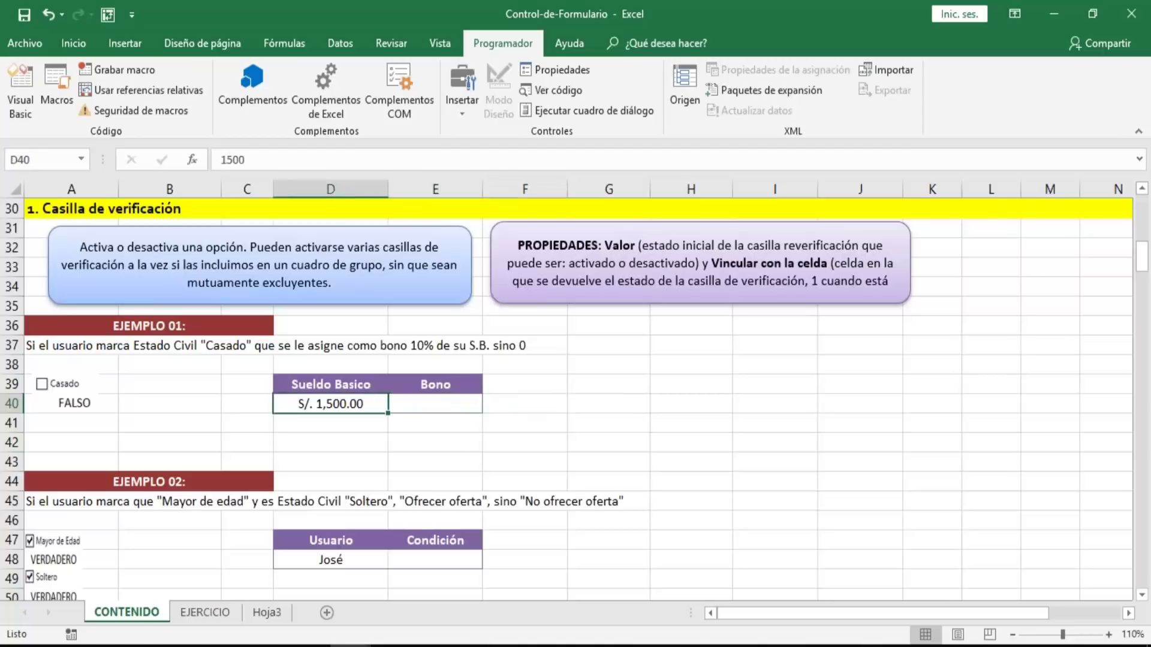
pyautogui.press('Up')
pyautogui.press('Right')
pyautogui.press('Right')
pyautogui.press('Right')
pyautogui.press('Right')
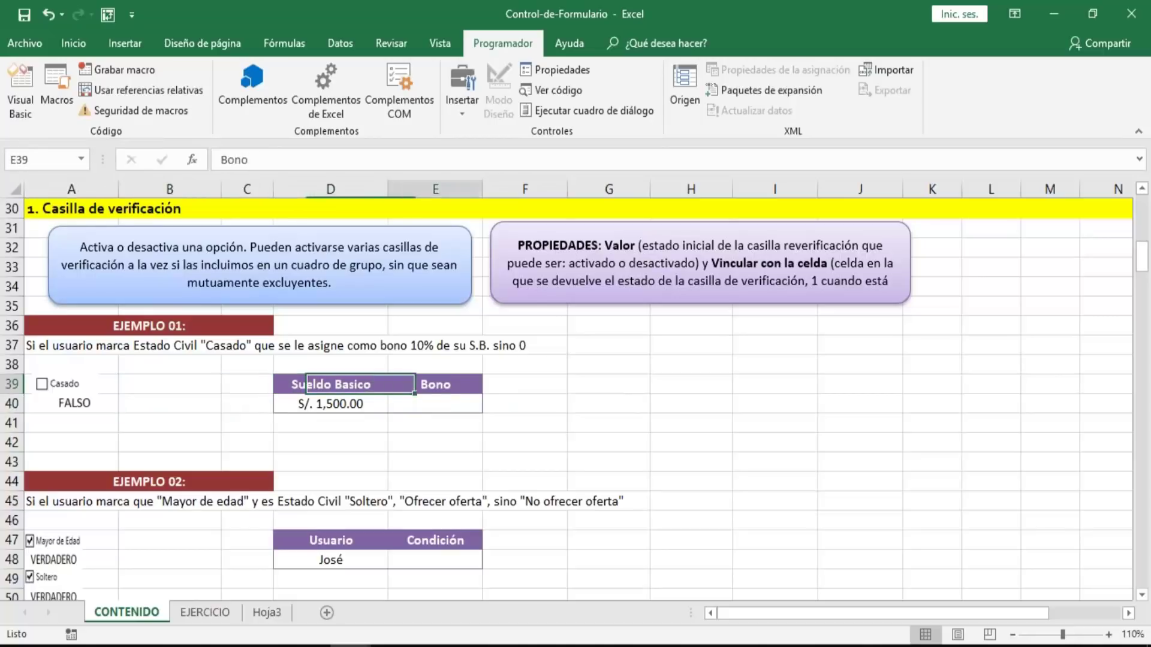
pyautogui.press('Left')
pyautogui.press('Left')
pyautogui.press('Left')
pyautogui.press('Left')
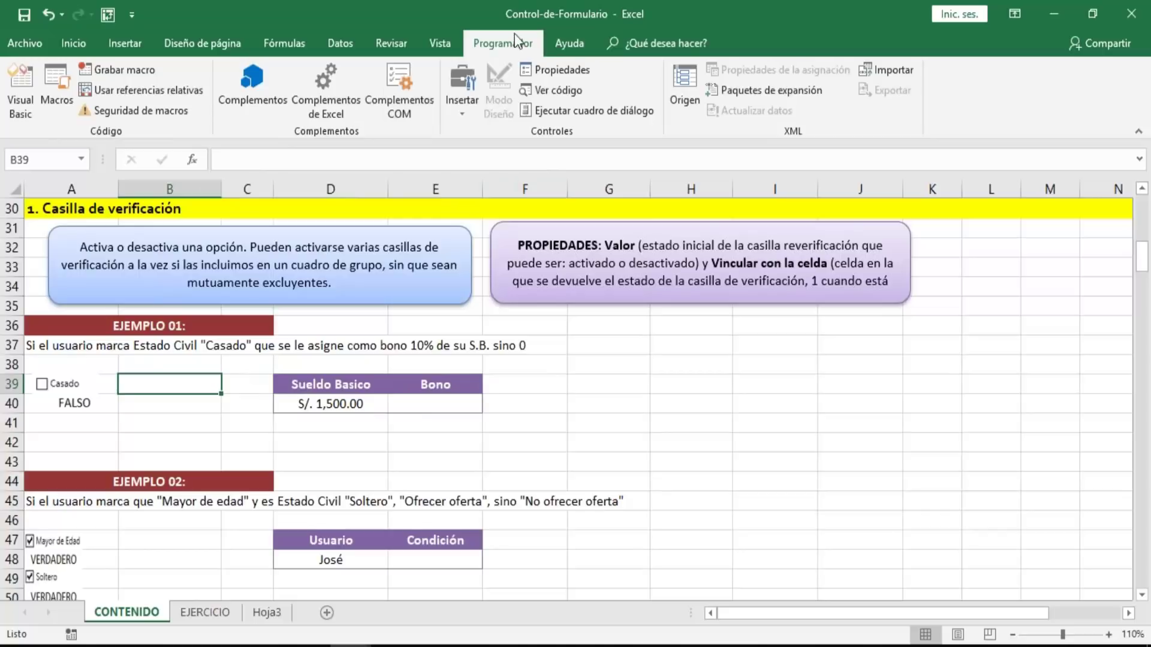
# - Insert a check box form control in cell F39, beside the Bono column of EJEMPLO 01
pyautogui.click(460, 111)
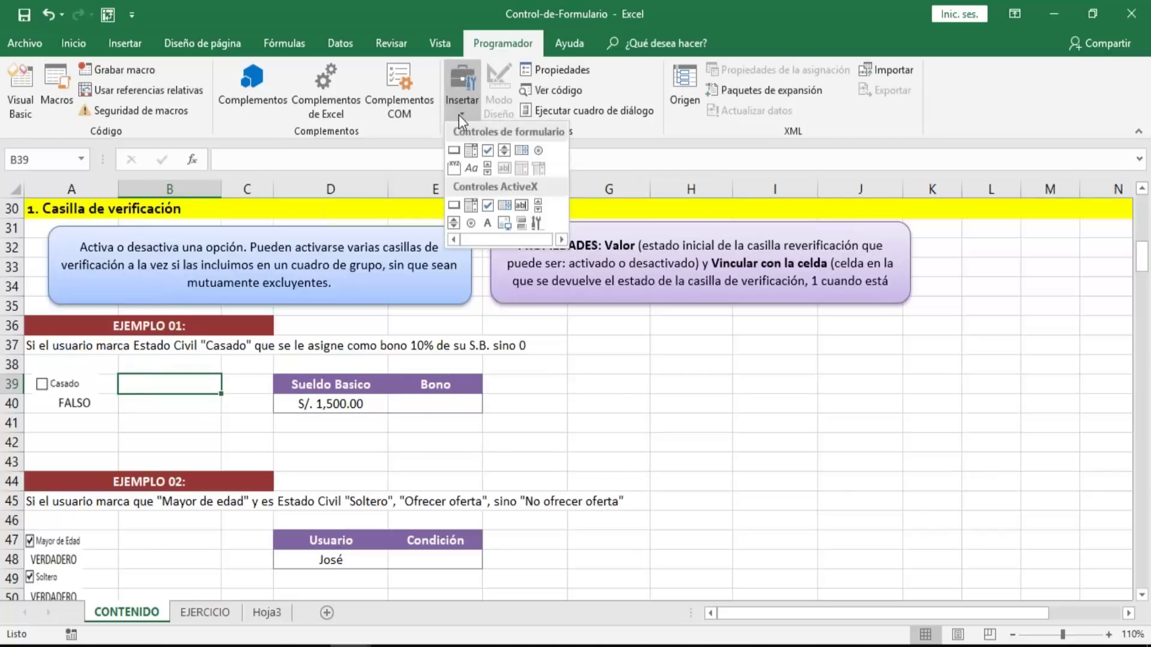
pyautogui.click(488, 151)
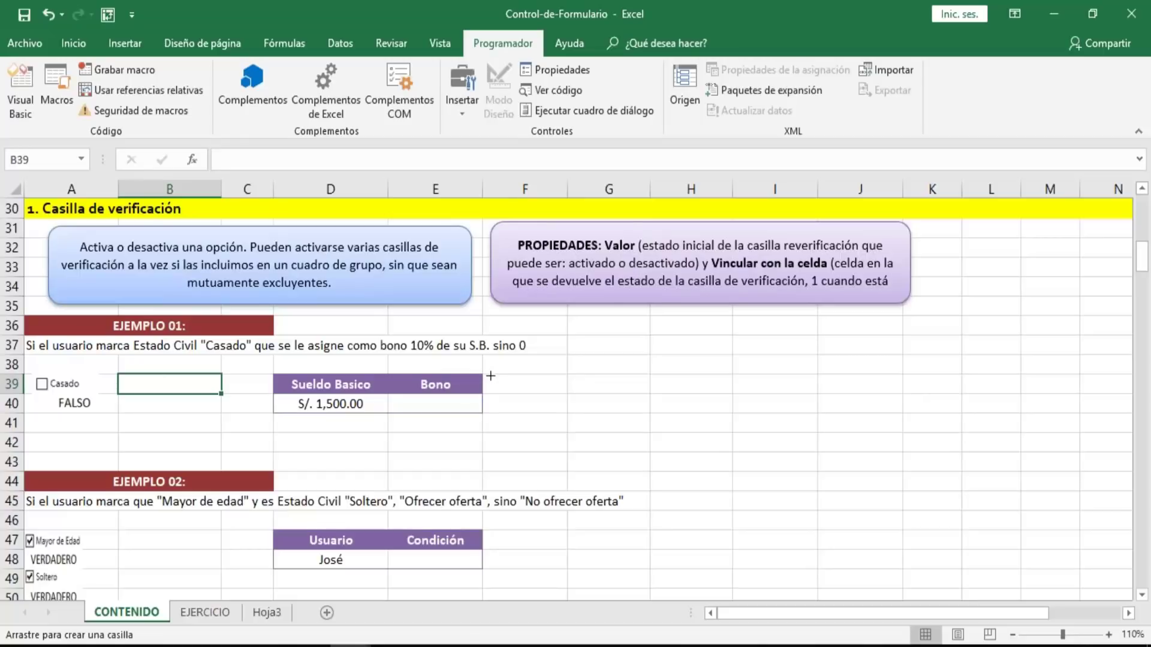
pyautogui.moveTo(490, 374)
pyautogui.mouseDown()
pyautogui.moveTo(523, 414)
pyautogui.moveTo(575, 387)
pyautogui.mouseUp()
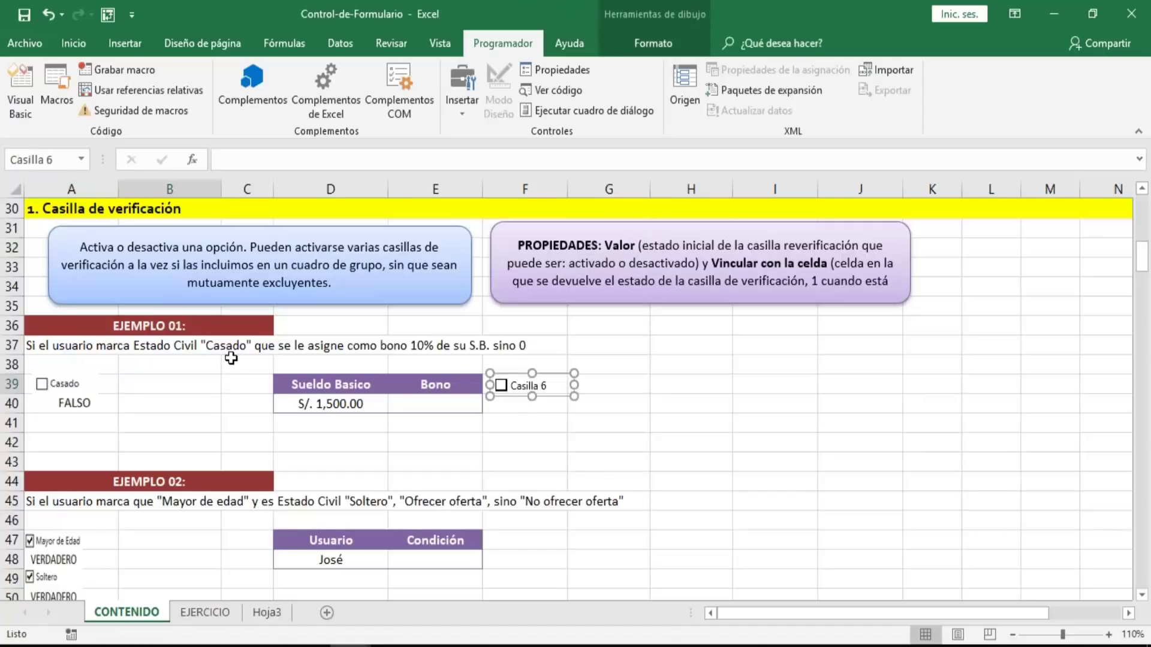
pyautogui.click(664, 401)
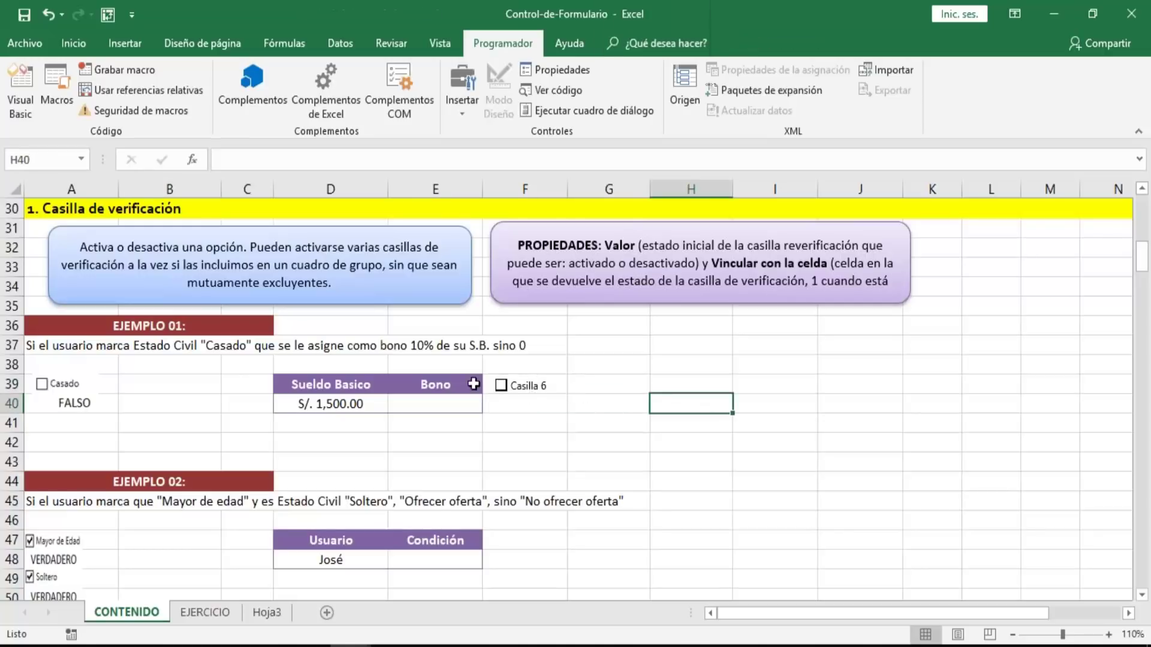
pyautogui.rightClick(527, 385)
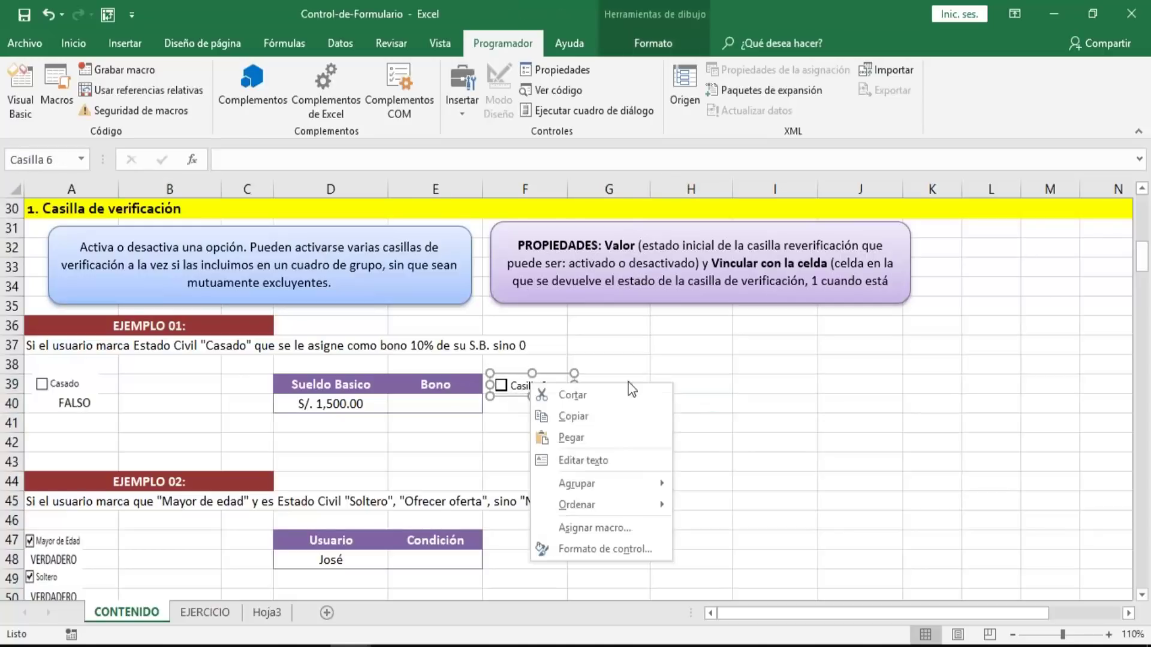
pyautogui.press('Escape')
pyautogui.click(631, 439)
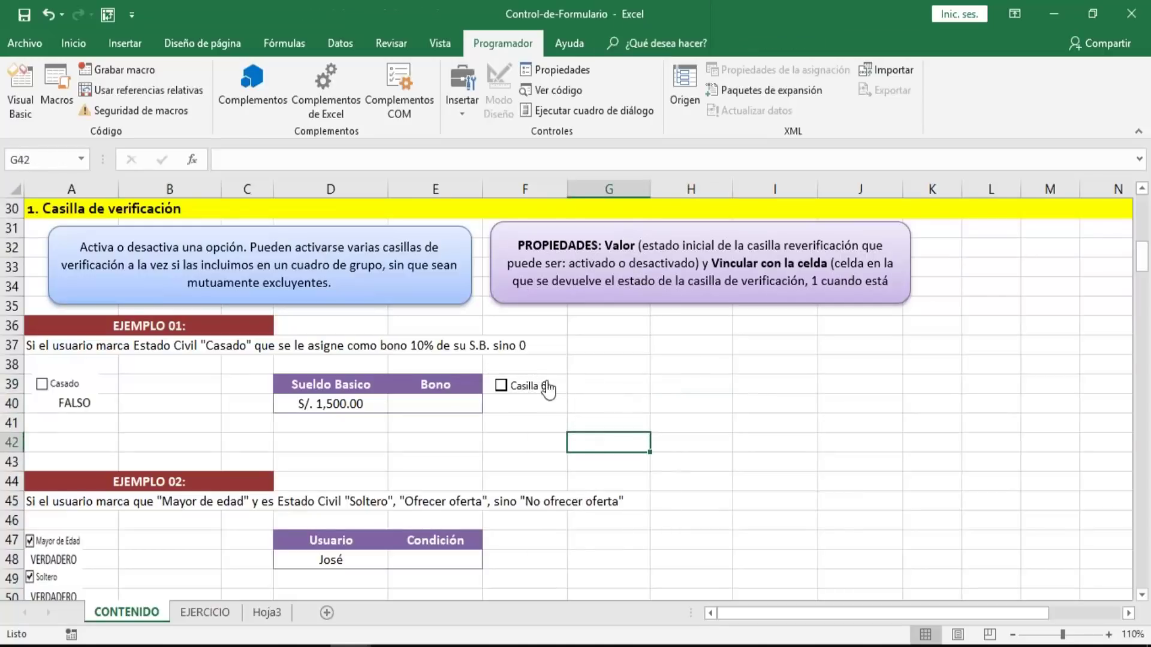
# - Test the new check box in F39 by switching it on and off
pyautogui.click(502, 386)
pyautogui.click(501, 386)
pyautogui.click(502, 386)
# - Select the new check box without toggling it and nudge it across from column F into column G
pyautogui.rightClick(523, 395)
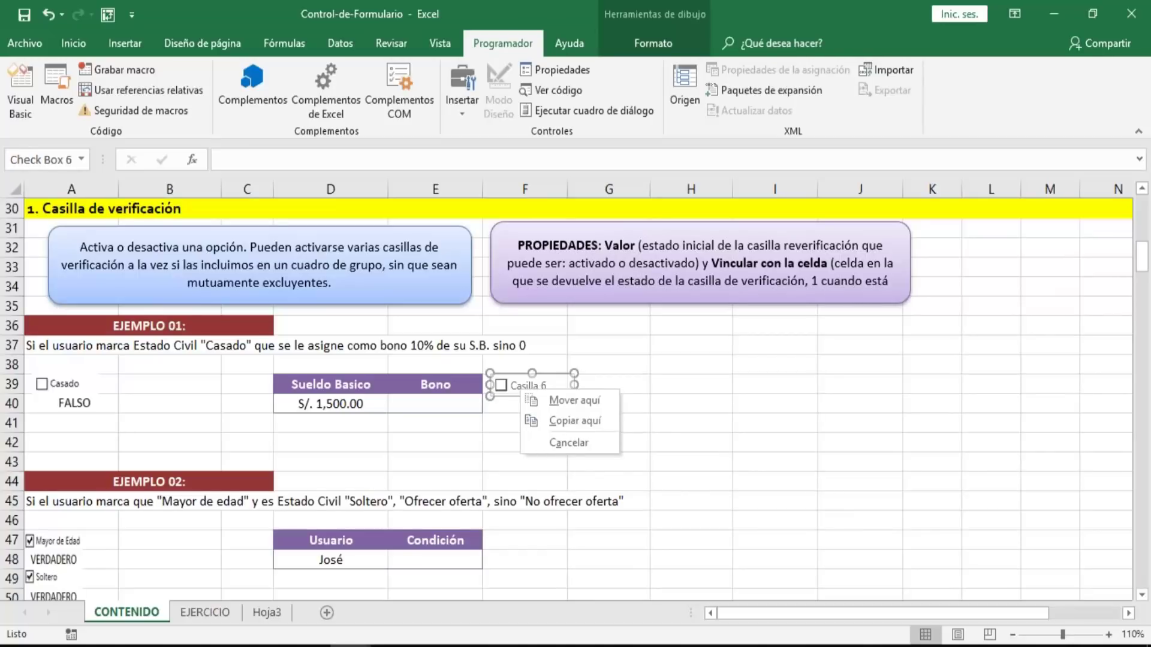
pyautogui.click(518, 388)
pyautogui.press('Right')
pyautogui.press('Right')
pyautogui.press('Right')
pyautogui.press('Right')
pyautogui.press('Right')
pyautogui.press('Right')
pyautogui.press('Right')
pyautogui.press('Right')
pyautogui.press('Right')
pyautogui.press('Right')
pyautogui.press('Right')
pyautogui.press('Right')
pyautogui.press('Right')
pyautogui.press('Right')
pyautogui.press('Right')
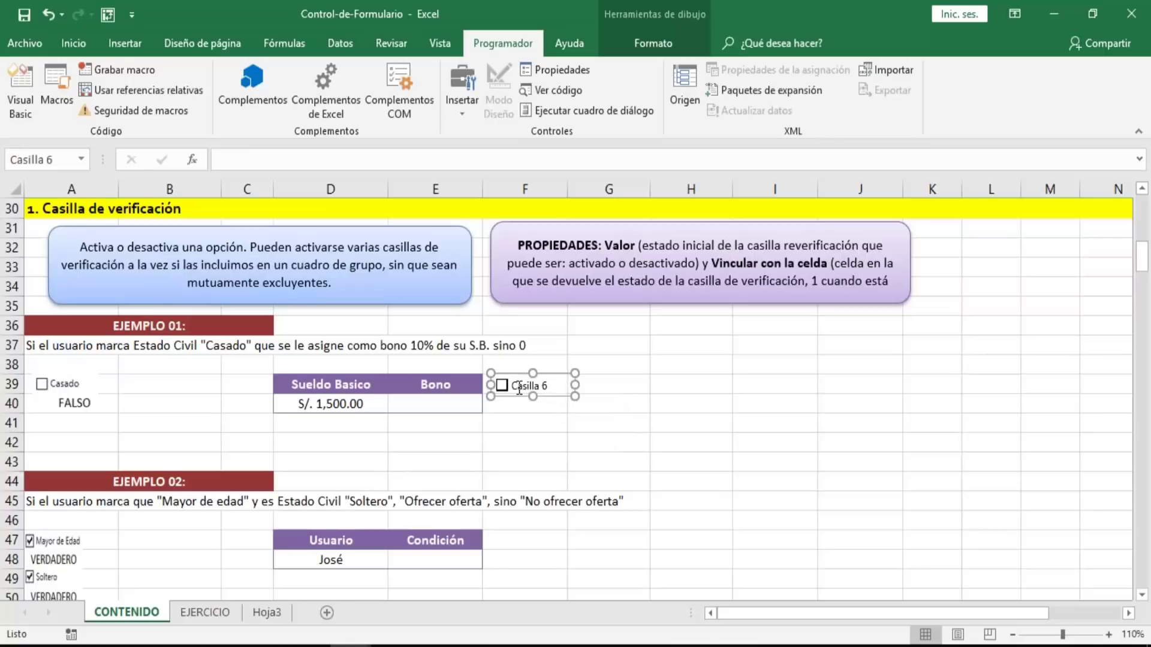
pyautogui.press('Right')
pyautogui.press('Right')
pyautogui.press('Right')
pyautogui.press('Right')
pyautogui.press('Right')
pyautogui.press('Right')
pyautogui.press('Right')
pyautogui.press('Right')
pyautogui.press('Right')
pyautogui.press('Right')
pyautogui.press('Right')
pyautogui.press('Right')
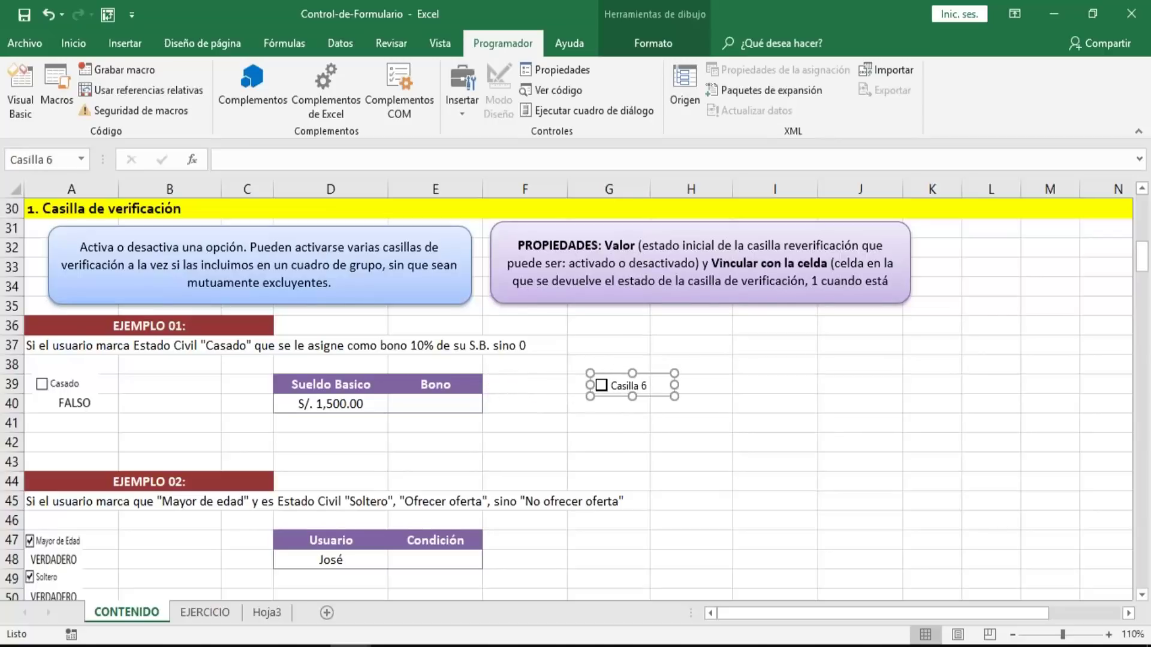
# - Nudge the check box down to about row 41 and back up to about row 38
pyautogui.press('Down')
pyautogui.press('Down')
pyautogui.press('Down')
pyautogui.press('Down')
pyautogui.press('Down')
pyautogui.press('Down')
pyautogui.press('Down')
pyautogui.press('Down')
pyautogui.press('Down')
pyautogui.press('Down')
pyautogui.press('Down')
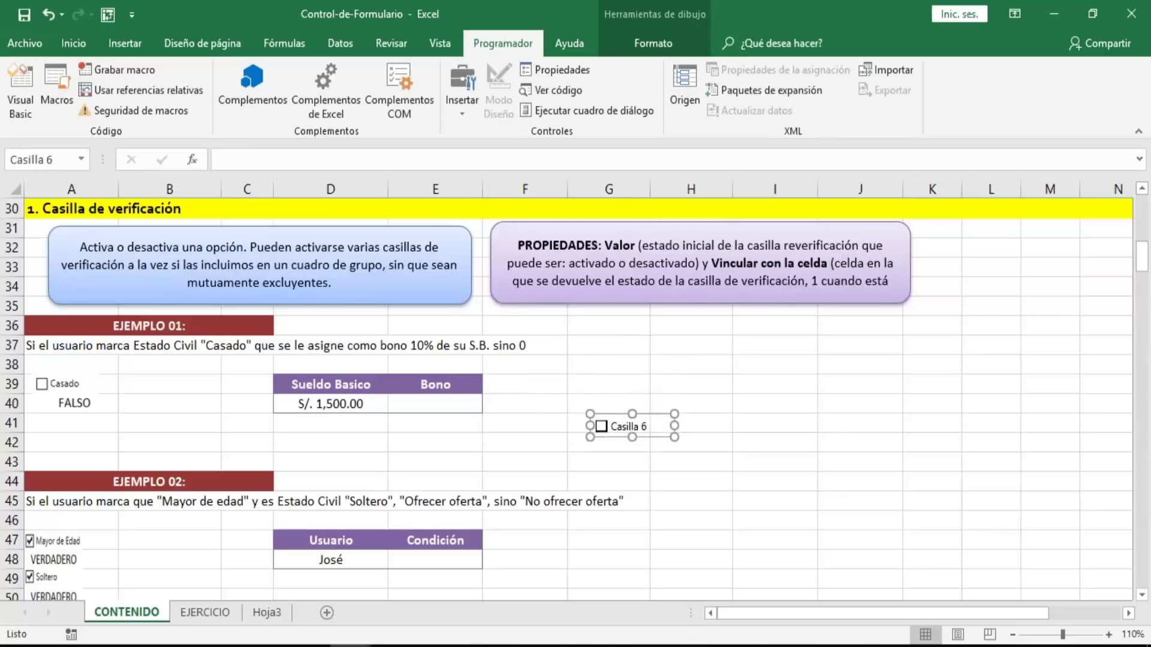
pyautogui.press('Up')
pyautogui.press('Up')
pyautogui.press('Up')
pyautogui.press('Up')
pyautogui.press('Up')
pyautogui.press('Up')
pyautogui.press('Up')
pyautogui.press('Up')
pyautogui.press('Up')
pyautogui.press('Up')
pyautogui.press('Up')
pyautogui.press('Up')
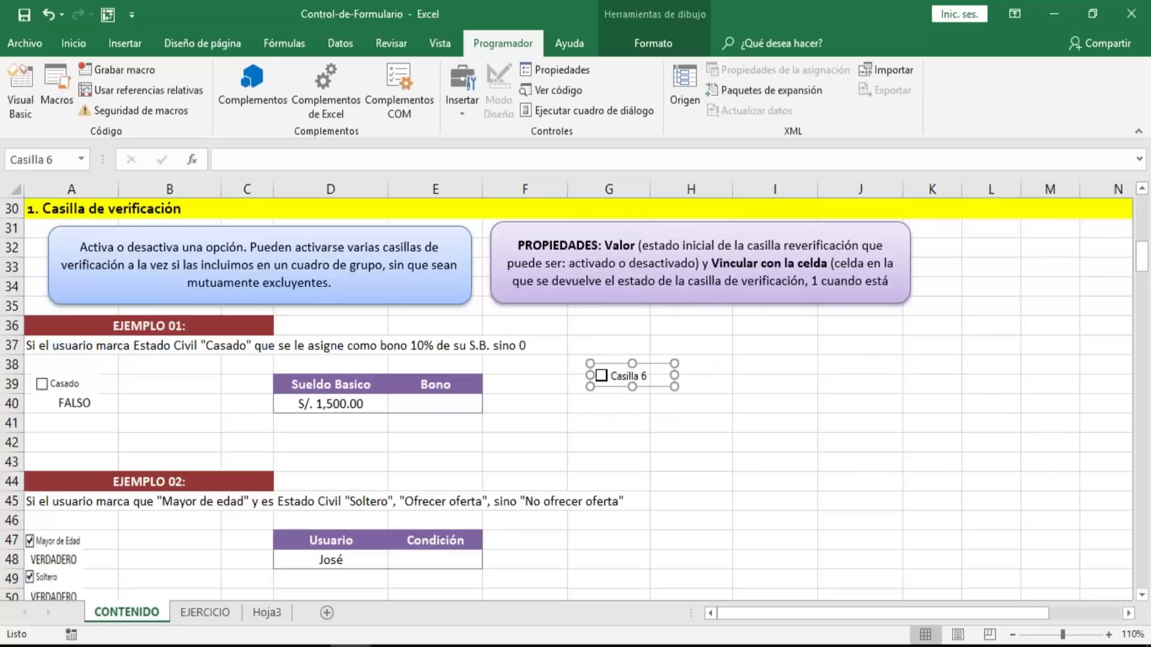
# - Nudge the check box down to about row 42 and across from column G into column F
pyautogui.press('Down')
pyautogui.press('Down')
pyautogui.press('Down')
pyautogui.press('Down')
pyautogui.press('Down')
pyautogui.press('Down')
pyautogui.press('Down')
pyautogui.press('Down')
pyautogui.press('Down')
pyautogui.press('Down')
pyautogui.press('Down')
pyautogui.press('Down')
pyautogui.press('Down')
pyautogui.press('Down')
pyautogui.press('Down')
pyautogui.press('Down')
pyautogui.press('Down')
pyautogui.press('Down')
pyautogui.press('Down')
pyautogui.press('Down')
pyautogui.press('Left')
pyautogui.press('Left')
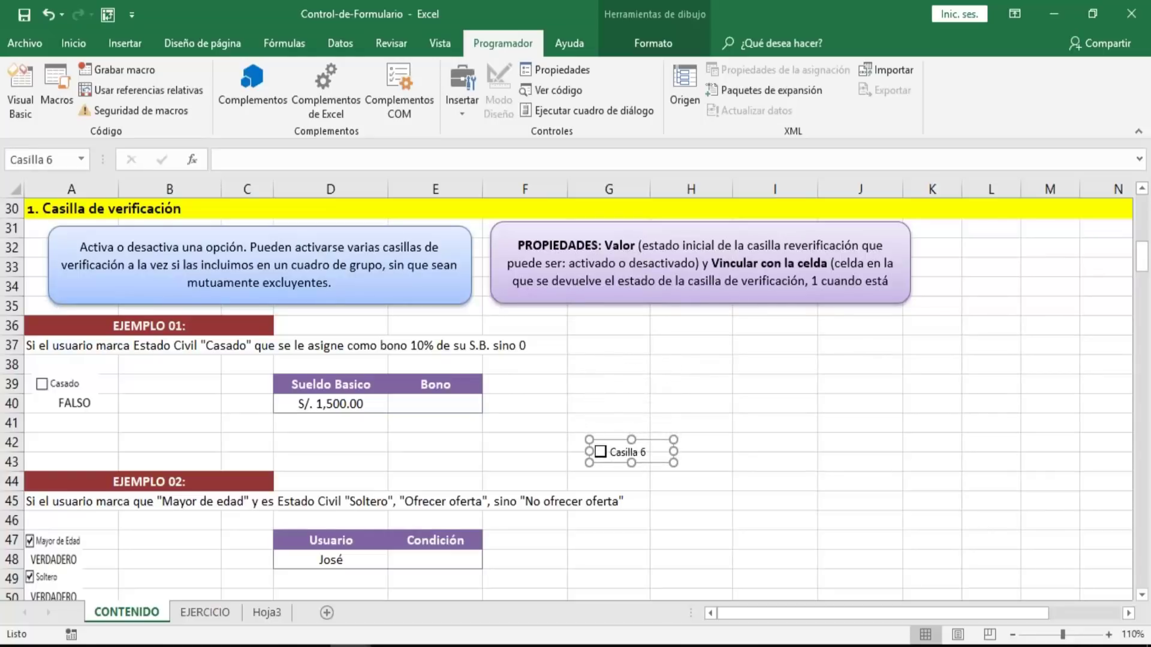
pyautogui.press('Left')
pyautogui.press('Left')
pyautogui.press('Left')
pyautogui.press('Left')
pyautogui.press('Left')
pyautogui.press('Left')
pyautogui.press('Left')
pyautogui.press('Left')
pyautogui.press('Left')
pyautogui.press('Left')
pyautogui.press('Left')
pyautogui.press('Left')
pyautogui.press('Left')
pyautogui.press('Left')
pyautogui.press('Left')
pyautogui.press('Left')
pyautogui.press('Left')
pyautogui.press('Left')
pyautogui.press('Left')
pyautogui.press('Left')
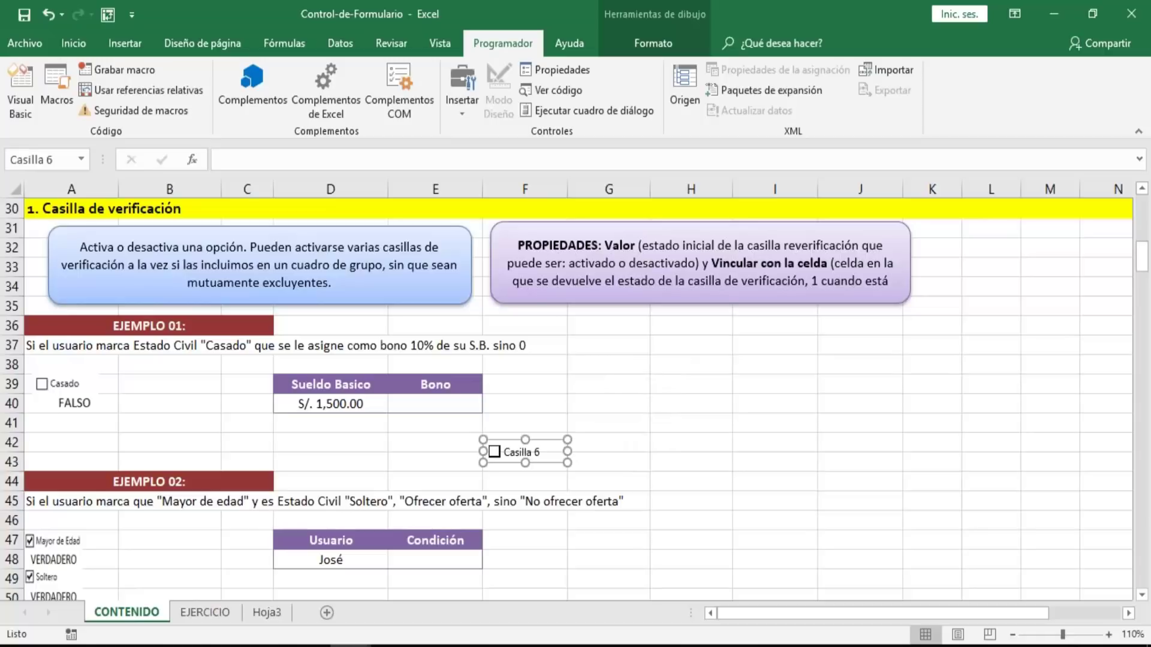
# - Nudge the check box up into cell F39, beside the Bono heading of EJEMPLO 01
pyautogui.press('Up')
pyautogui.press('Up')
pyautogui.press('Up')
pyautogui.press('Up')
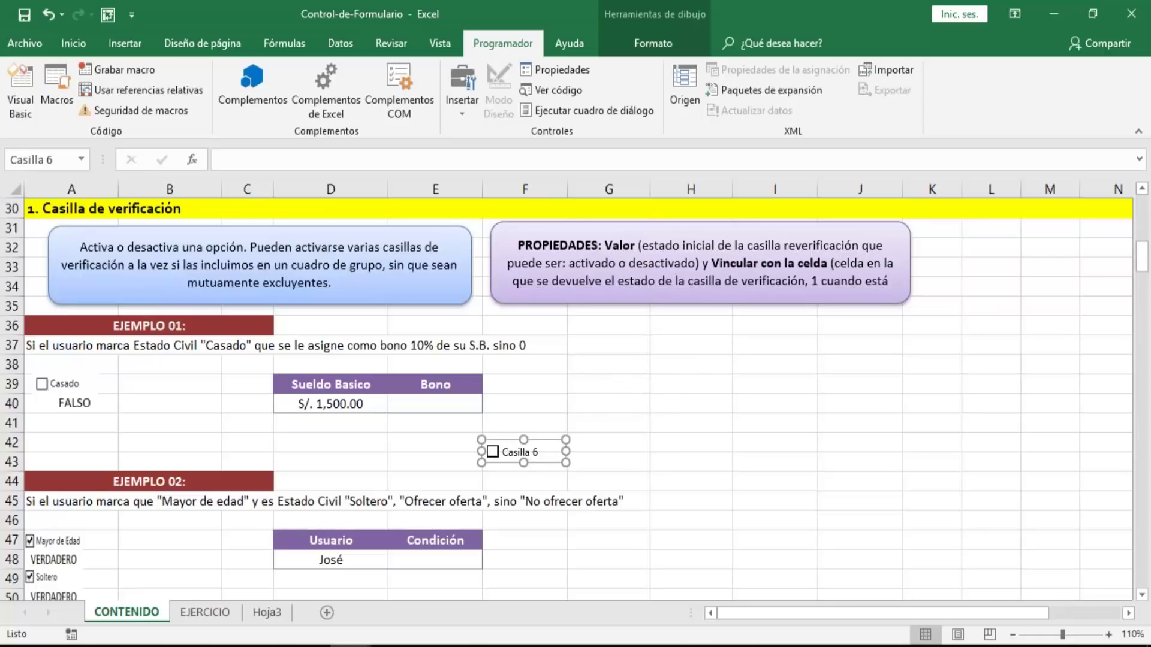
pyautogui.press('Up')
pyautogui.press('Up')
pyautogui.press('Up')
pyautogui.press('Up')
pyautogui.press('Up')
pyautogui.press('Up')
pyautogui.press('Up')
pyautogui.press('Up')
pyautogui.press('Up')
pyautogui.press('Up')
pyautogui.press('Up')
pyautogui.press('Up')
pyautogui.press('Up')
pyautogui.press('Up')
pyautogui.press('Up')
pyautogui.press('Up')
pyautogui.press('Up')
pyautogui.press('Up')
pyautogui.press('Up')
pyautogui.press('Up')
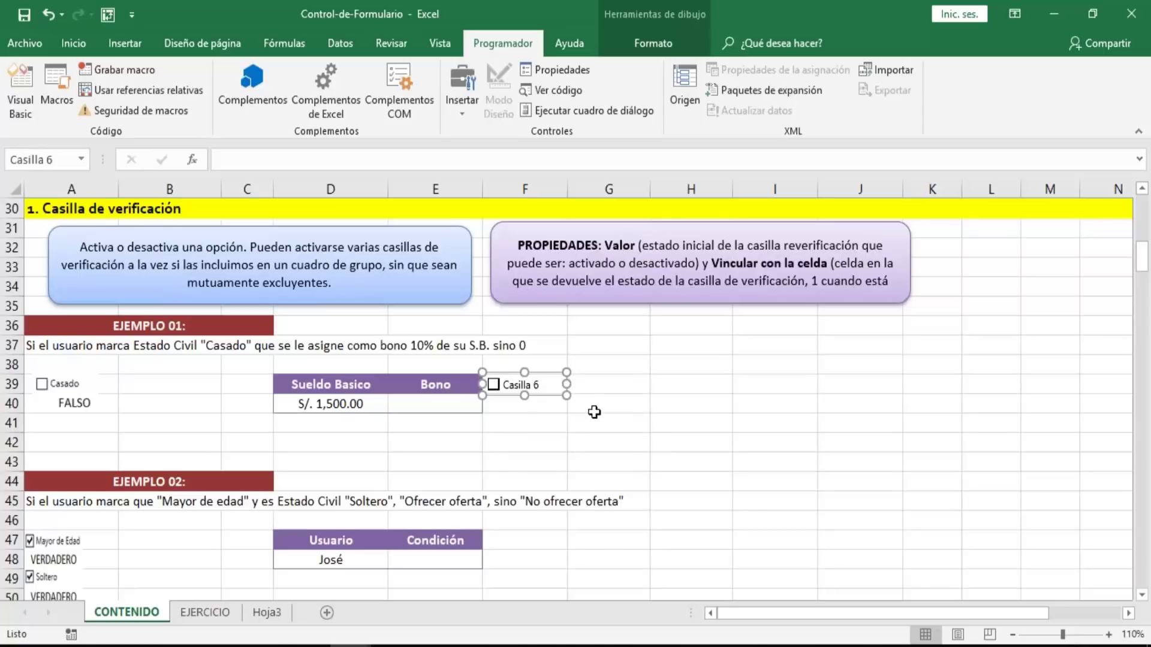
# - Enlarge the check box frame out to about column J and row 42, and shrink it back to fit cell F39
pyautogui.moveTo(567, 395); pyautogui.dragTo(756, 441)
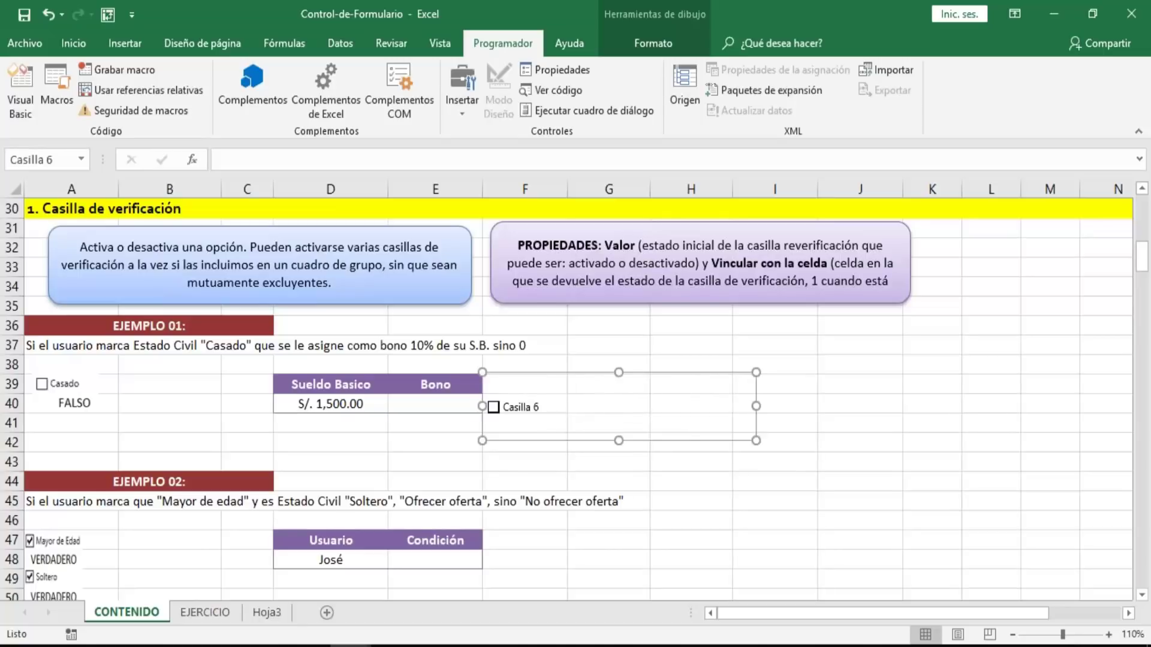
pyautogui.moveTo(756, 441); pyautogui.dragTo(832, 456)
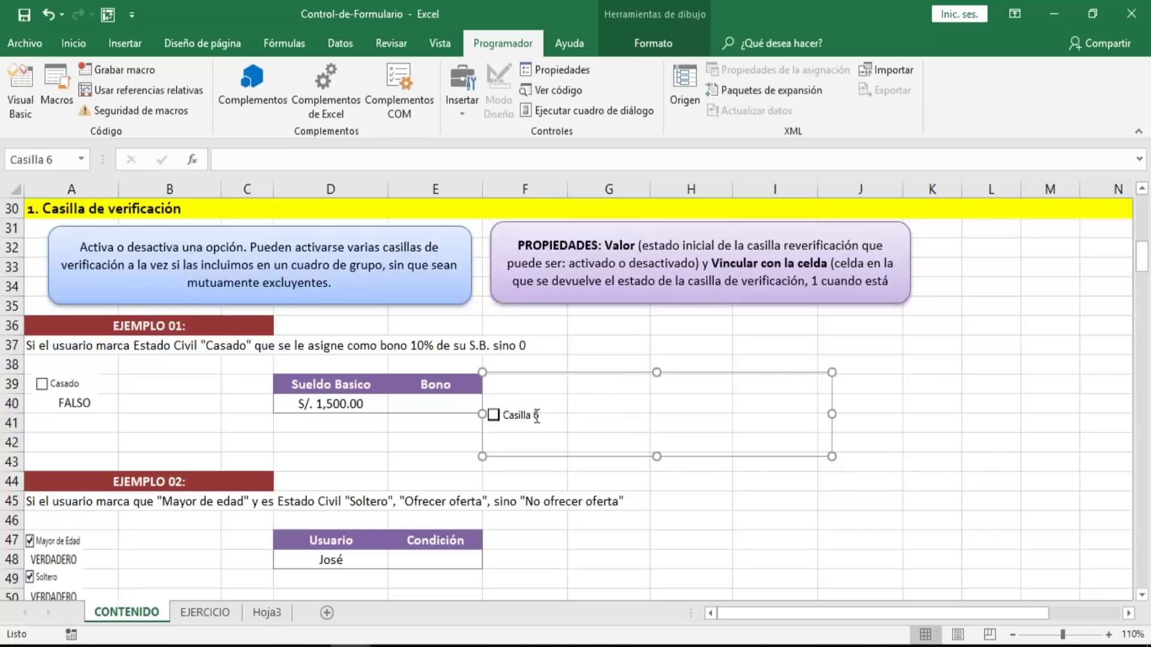
pyautogui.moveTo(821, 455); pyautogui.dragTo(560, 394)
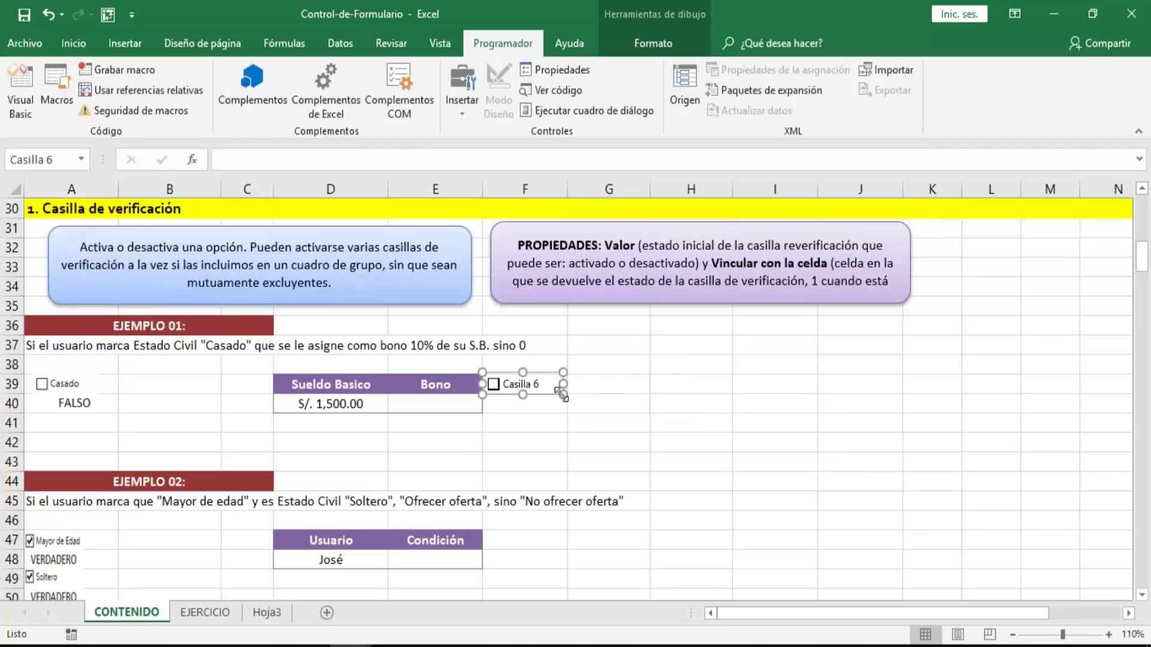
# - Replace the label of the check box in F39 with "Cadado"
pyautogui.rightClick(529, 384)
pyautogui.click(523, 385)
pyautogui.click(513, 384)
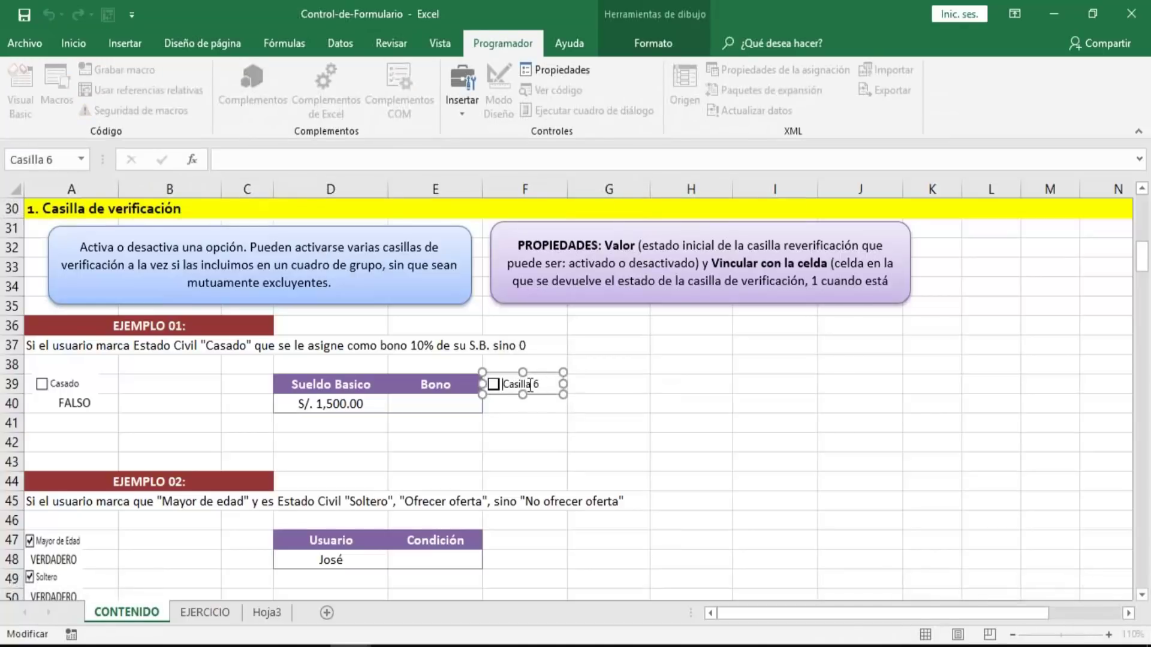
pyautogui.press('BackSpace')
pyautogui.press('BackSpace')
pyautogui.press('BackSpace')
pyautogui.press('BackSpace')
pyautogui.press('BackSpace')
pyautogui.press('BackSpace')
pyautogui.press('BackSpace')
pyautogui.press('BackSpace')
pyautogui.press('BackSpace')
pyautogui.write('cASA')
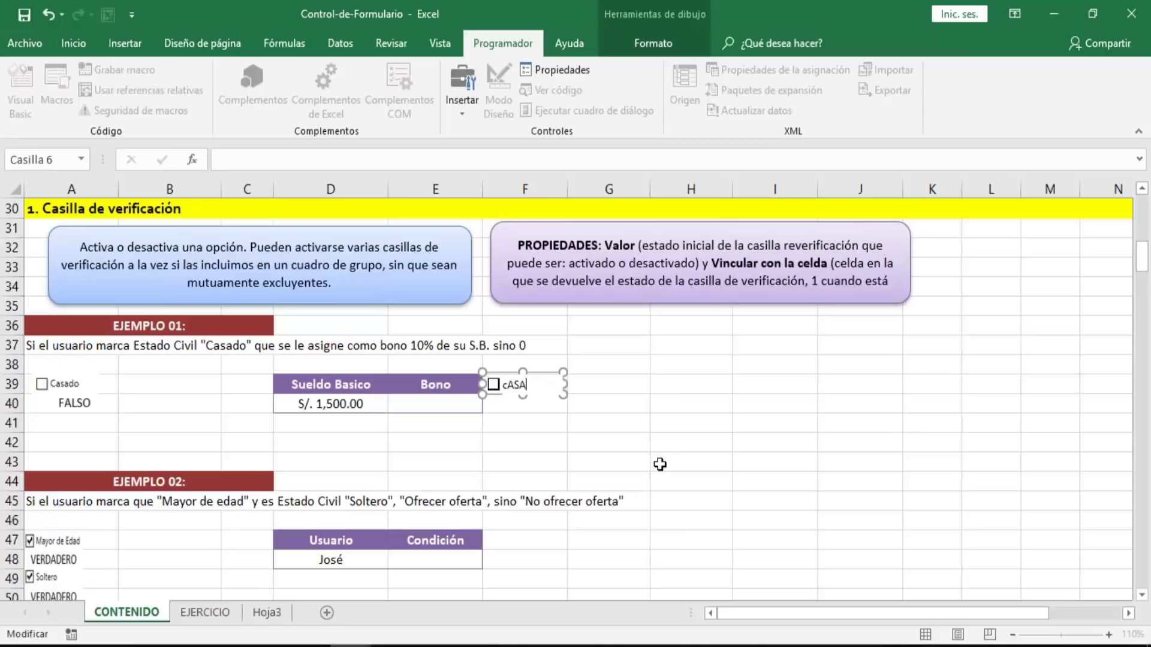
pyautogui.press('BackSpace')
pyautogui.press('BackSpace')
pyautogui.press('BackSpace')
pyautogui.press('BackSpace')
pyautogui.write('Casa')
pyautogui.press('BackSpace')
pyautogui.press('BackSpace')
pyautogui.press('BackSpace')
pyautogui.write('adado')
pyautogui.click(629, 427)
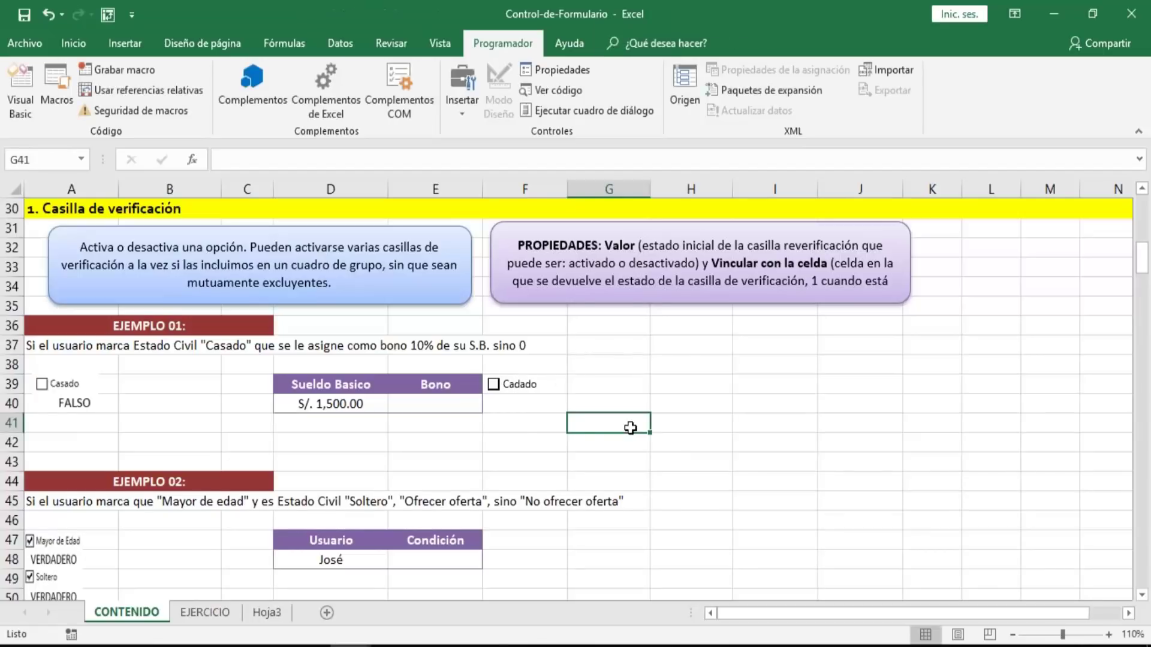
# - Switch on the check box in F39 and correct its label to "Casado"
pyautogui.click(528, 387)
pyautogui.rightClick(528, 385)
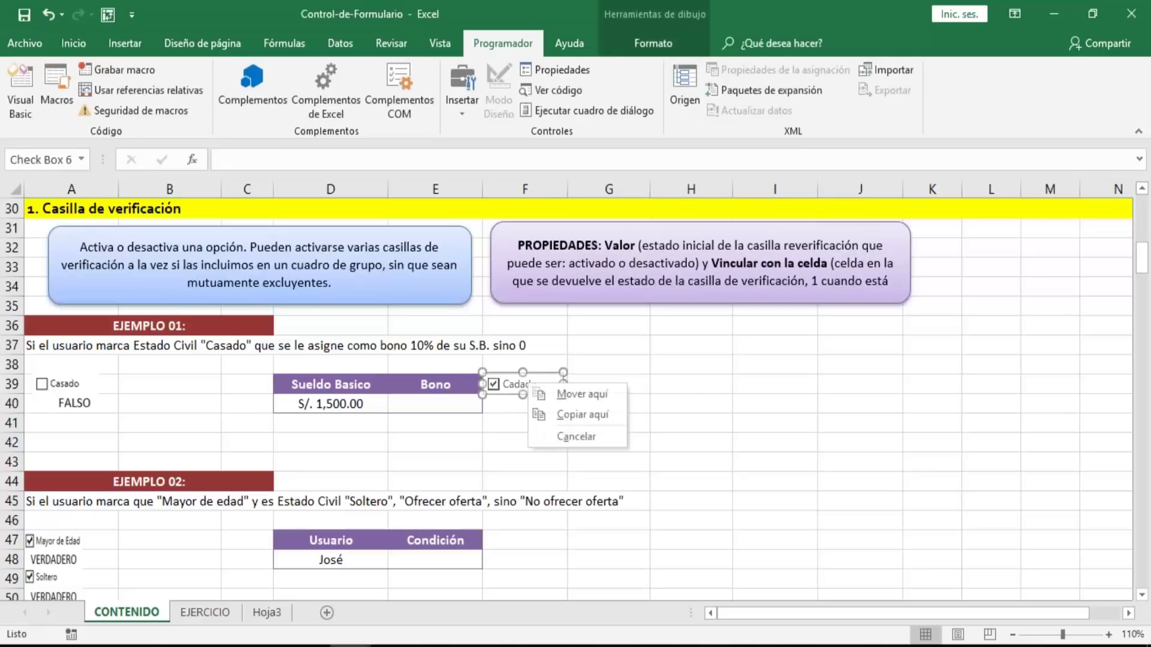
pyautogui.click(511, 383)
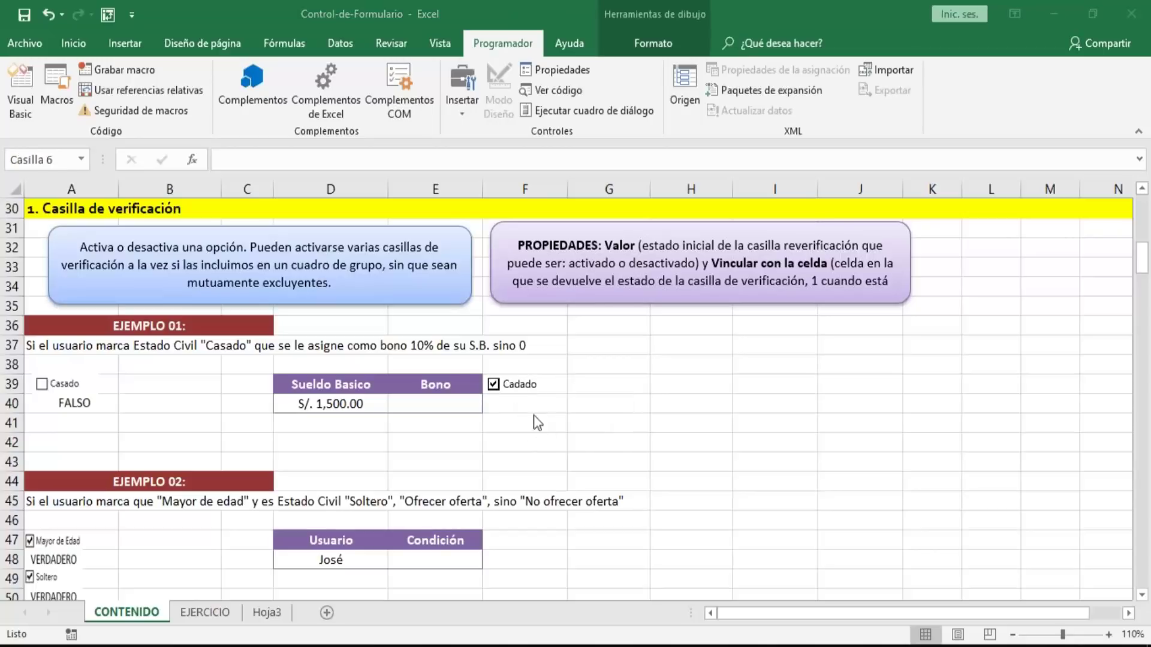
pyautogui.rightClick(516, 389)
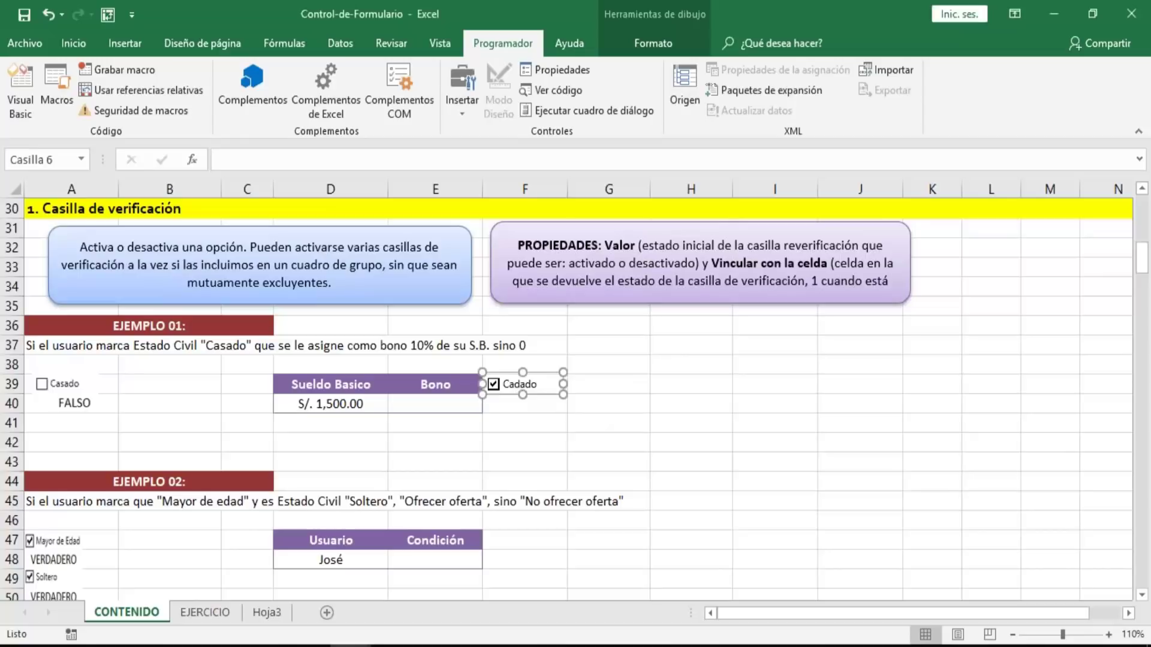
pyautogui.click(512, 385)
pyautogui.press('Right')
pyautogui.press('Right')
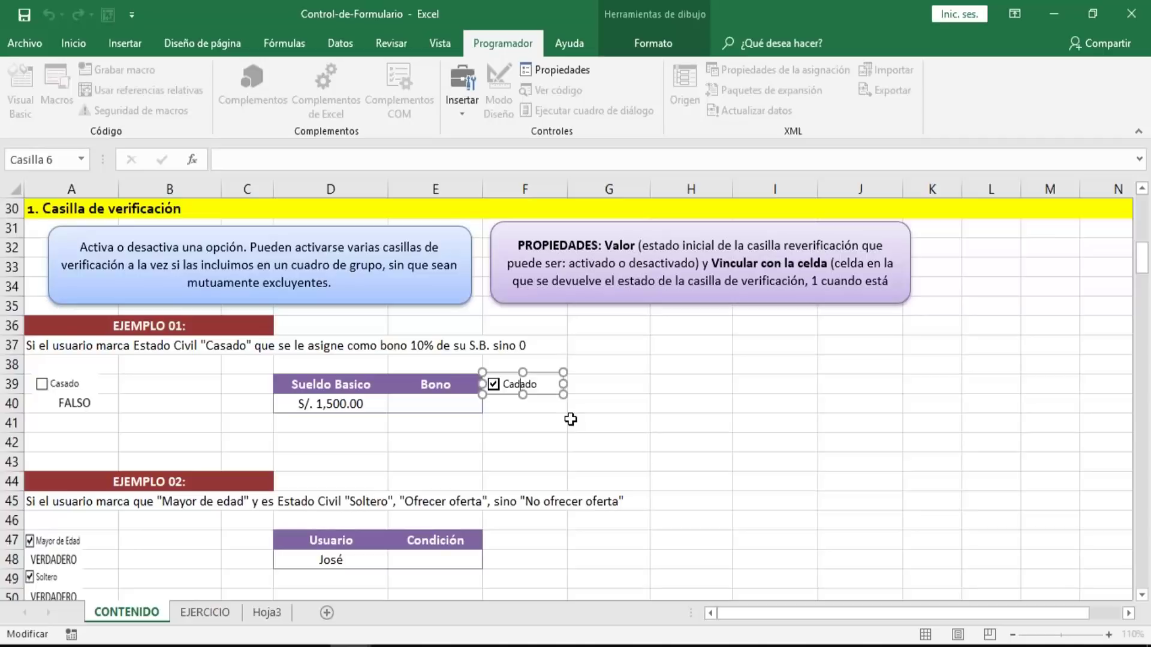
pyautogui.press('Delete')
pyautogui.write('s')
pyautogui.click(524, 424)
pyautogui.click(658, 401)
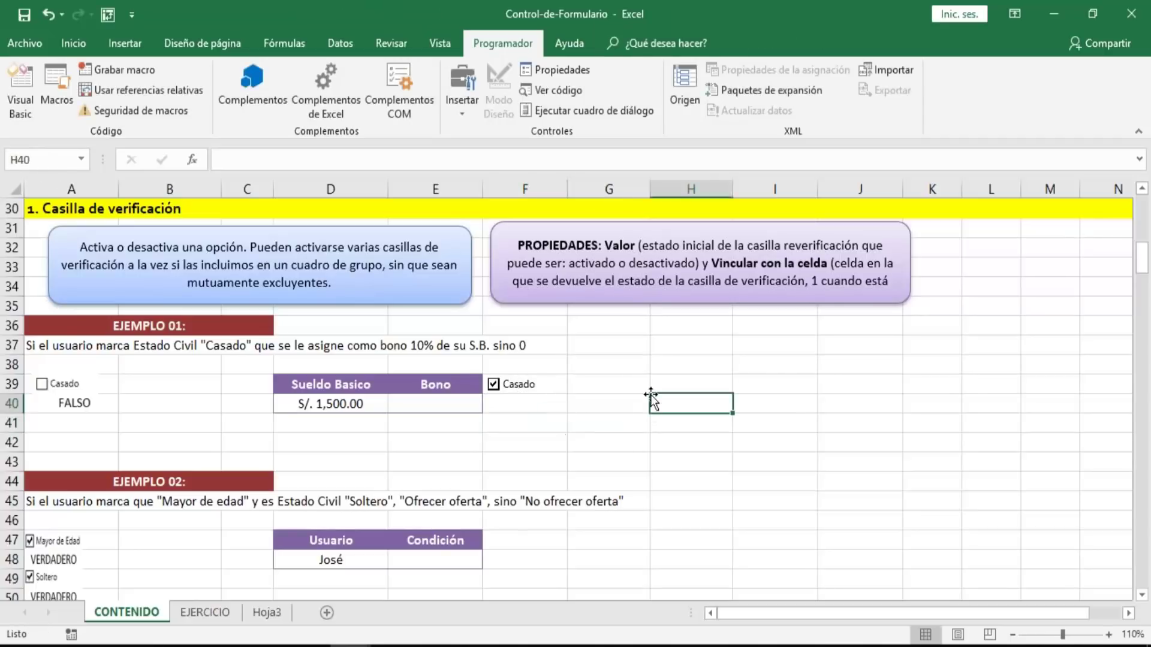
# - Examine the Sueldo Basico and Bono cells of EJEMPLO 01 alongside the Casado check box and the cell beside it
pyautogui.click(588, 386)
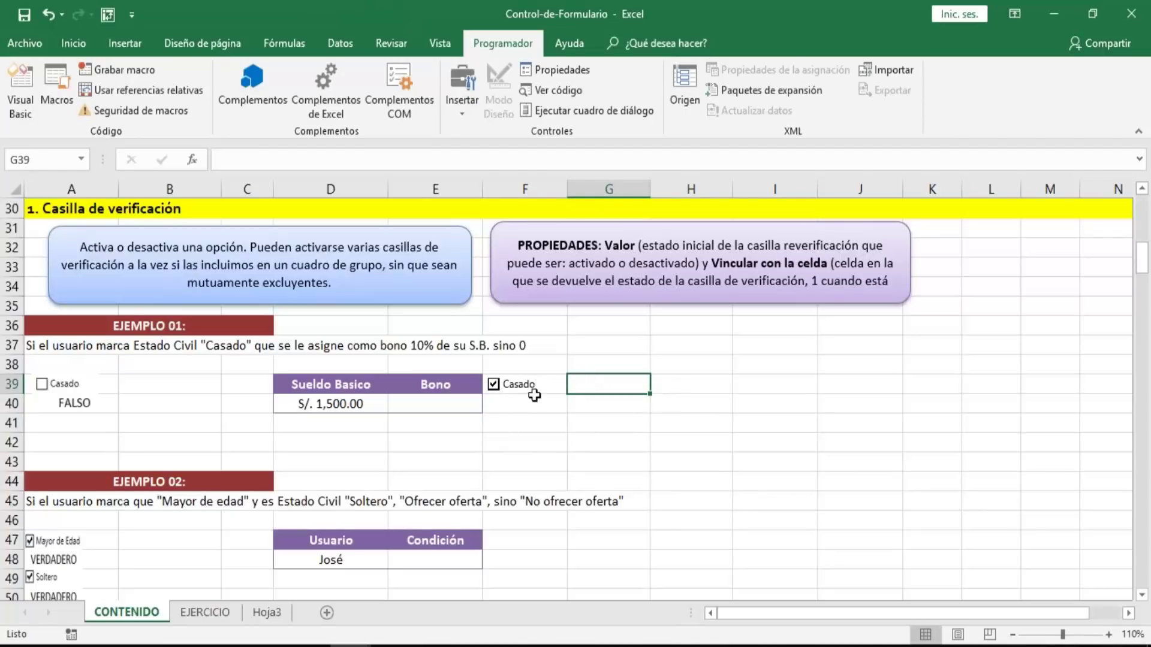
pyautogui.click(602, 422)
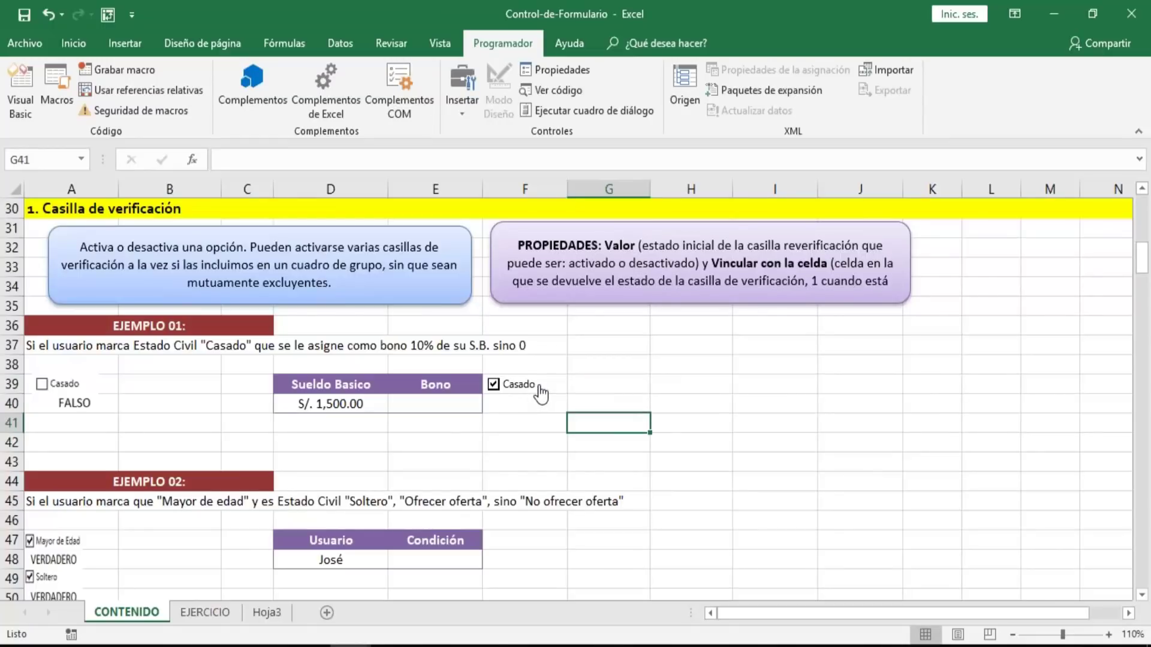
pyautogui.click(419, 402)
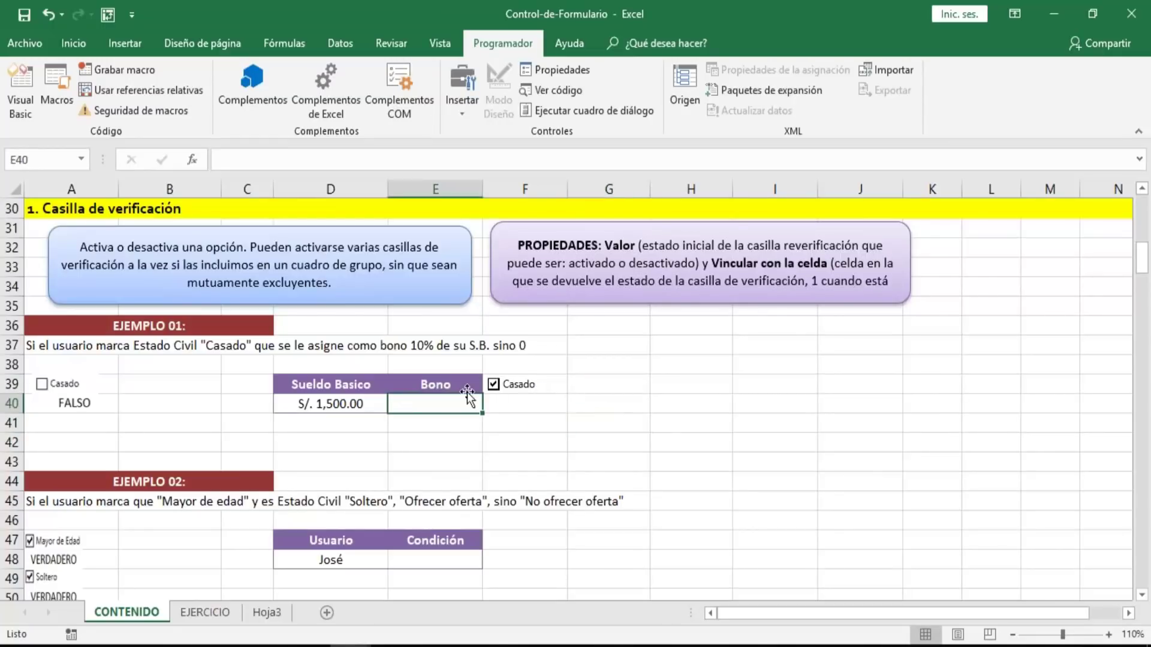
pyautogui.click(606, 419)
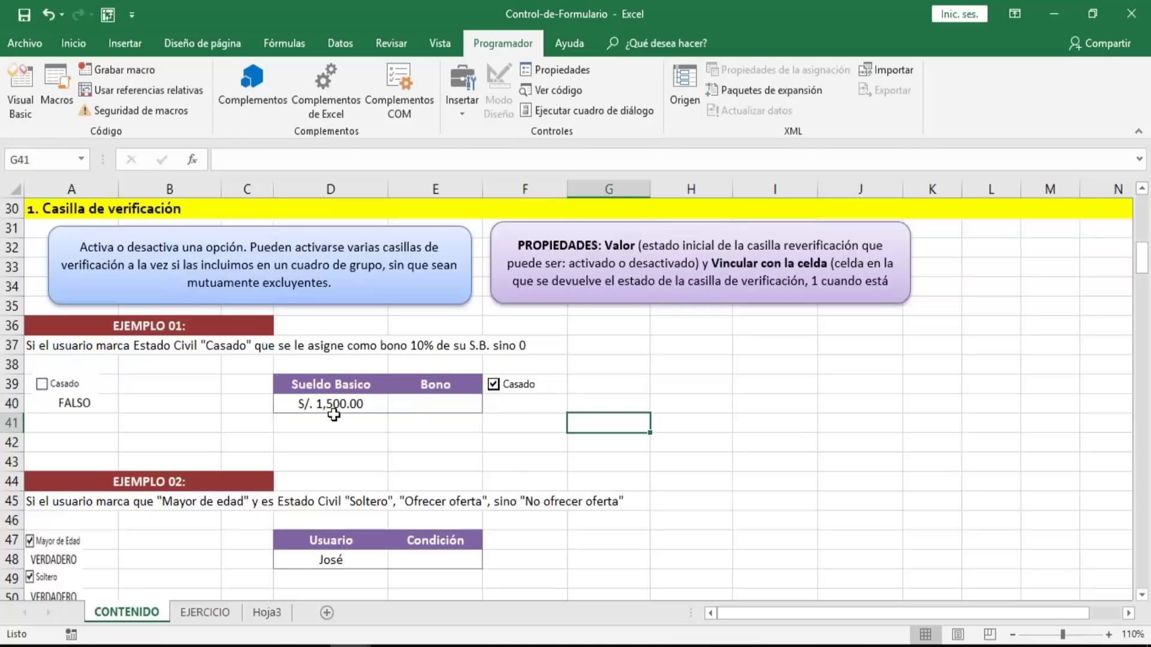
pyautogui.click(494, 385)
pyautogui.click(422, 410)
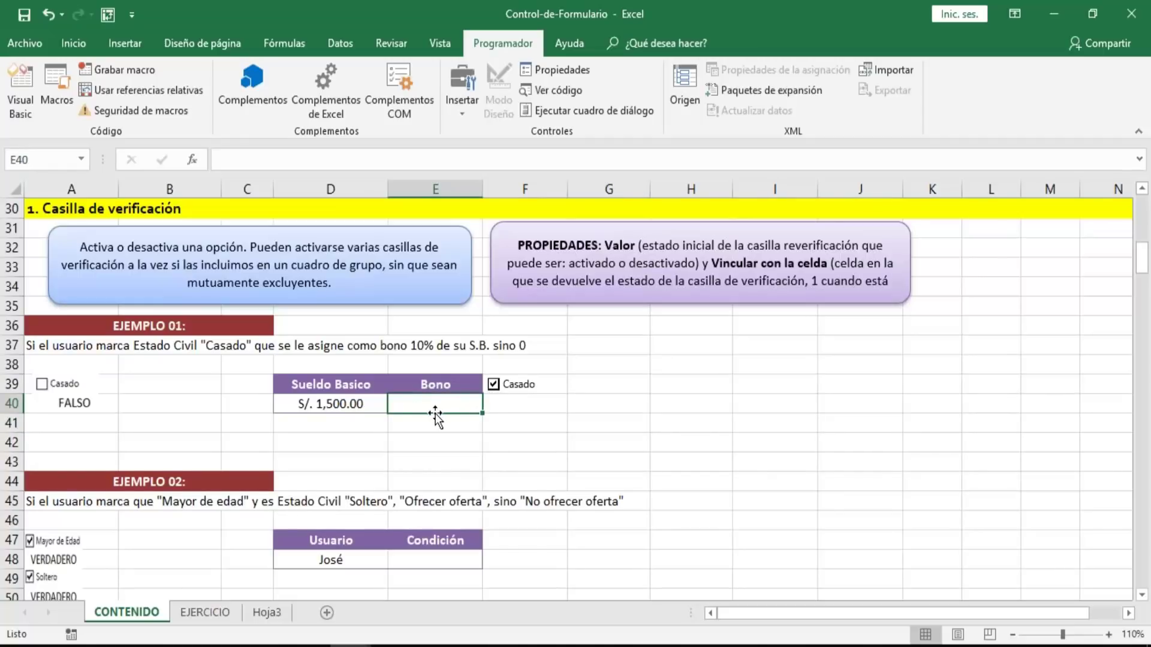
pyautogui.click(322, 404)
pyautogui.click(440, 403)
pyautogui.click(335, 403)
pyautogui.click(435, 406)
pyautogui.click(348, 405)
pyautogui.click(433, 403)
pyautogui.click(354, 403)
pyautogui.click(411, 405)
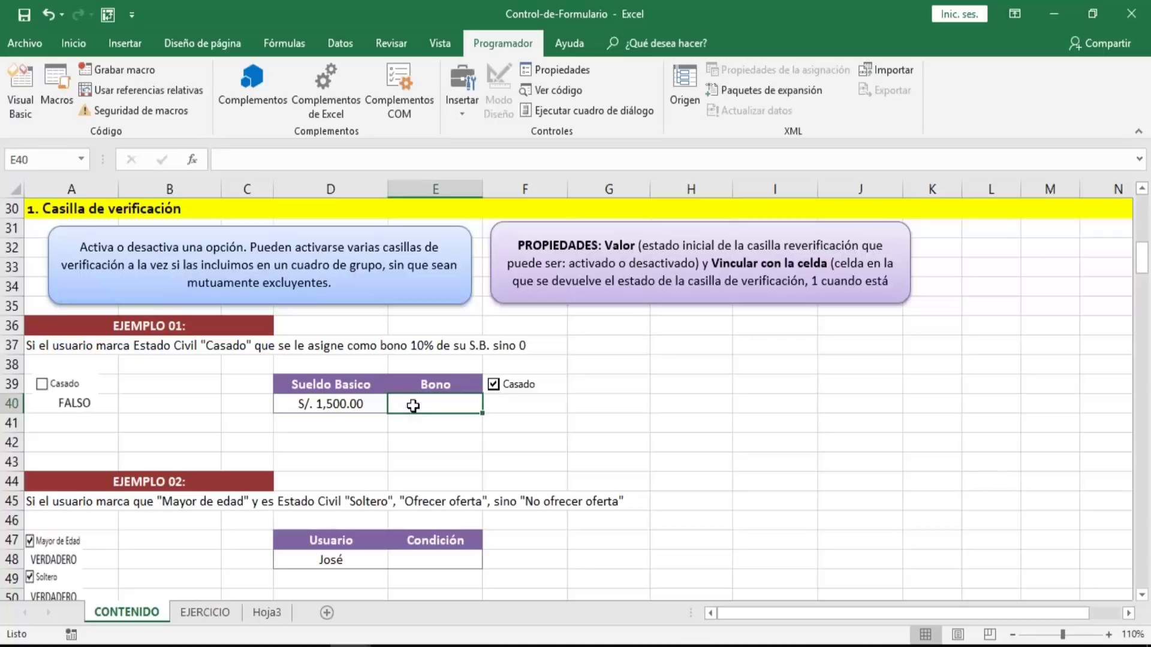
pyautogui.click(337, 404)
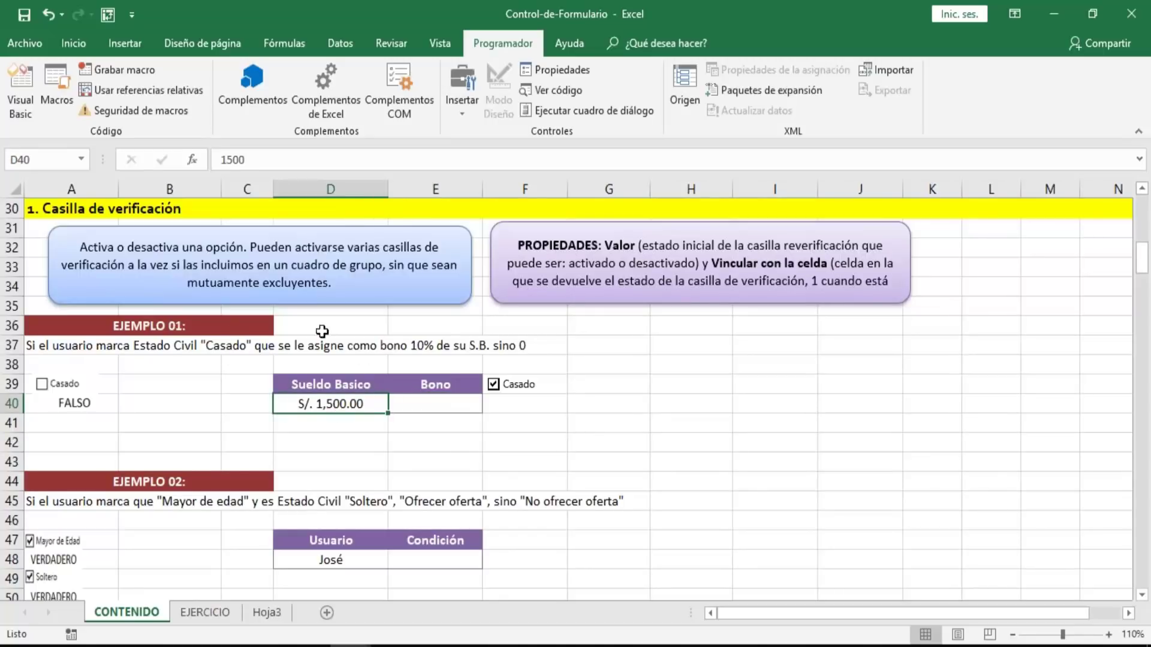
pyautogui.click(443, 407)
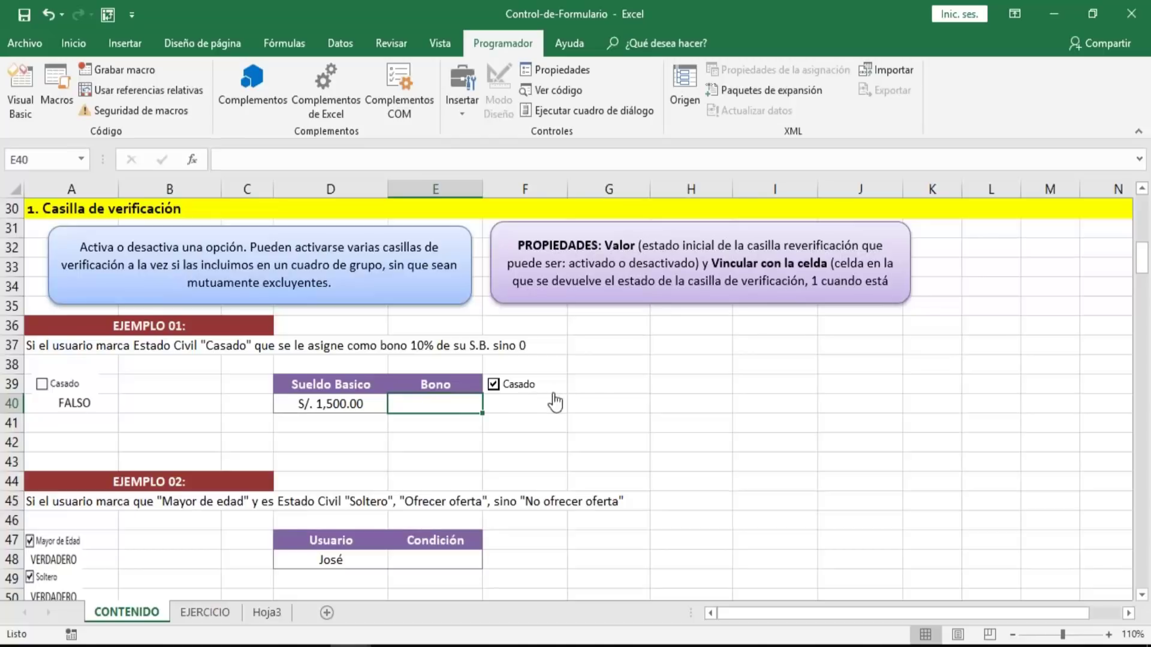
pyautogui.click(593, 384)
pyautogui.click(397, 403)
pyautogui.click(339, 406)
pyautogui.click(436, 401)
pyautogui.click(1142, 486)
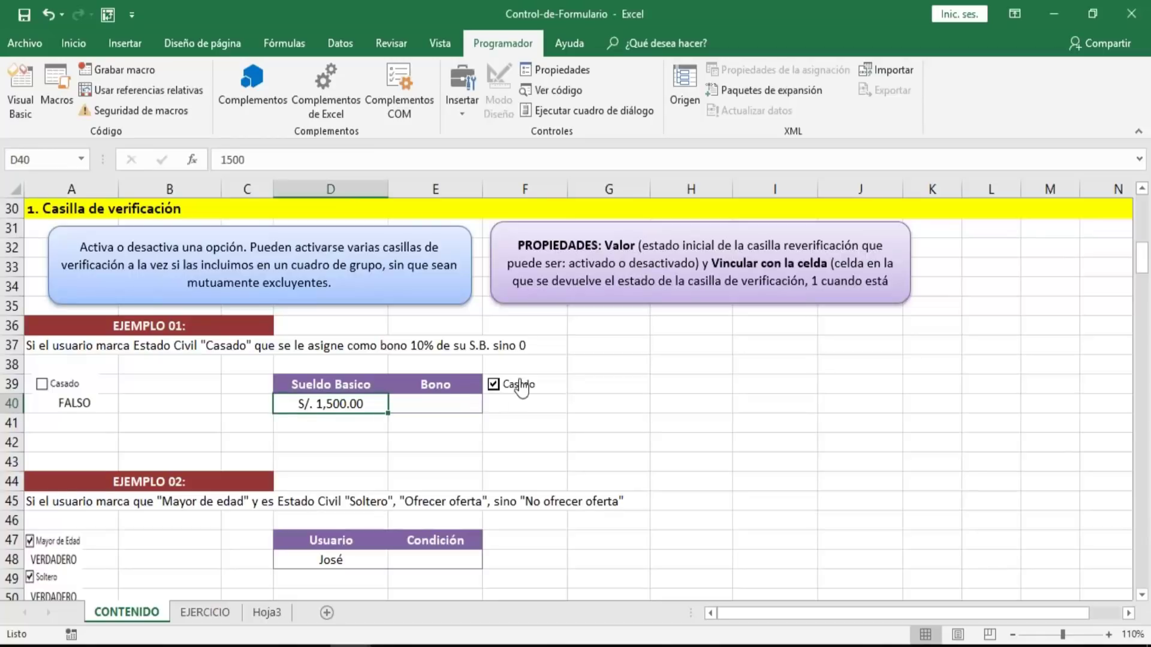
pyautogui.click(598, 381)
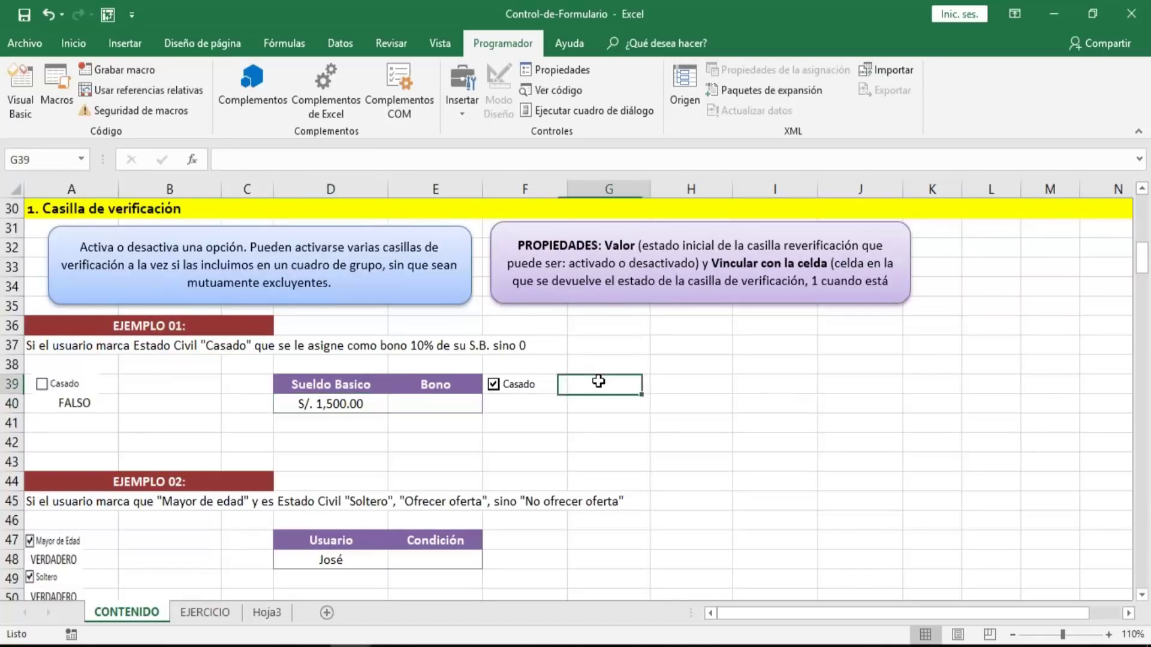
# - Link the Casado check box in F39 to cell $G$39 in its control format settings
pyautogui.rightClick(530, 385)
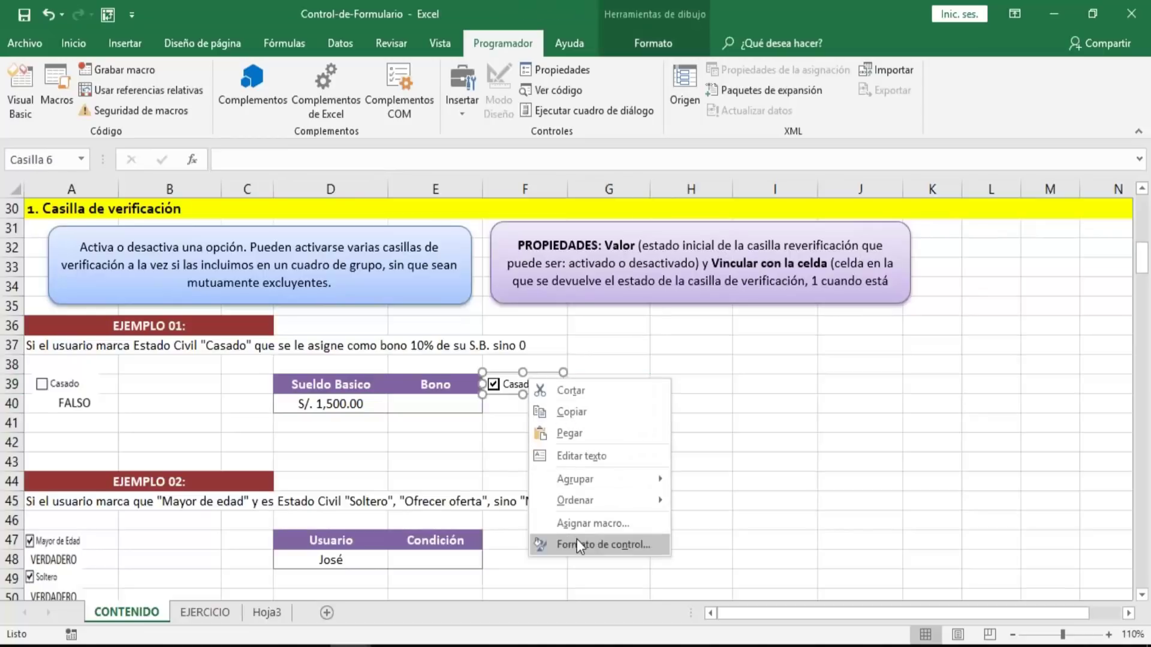
pyautogui.click(579, 543)
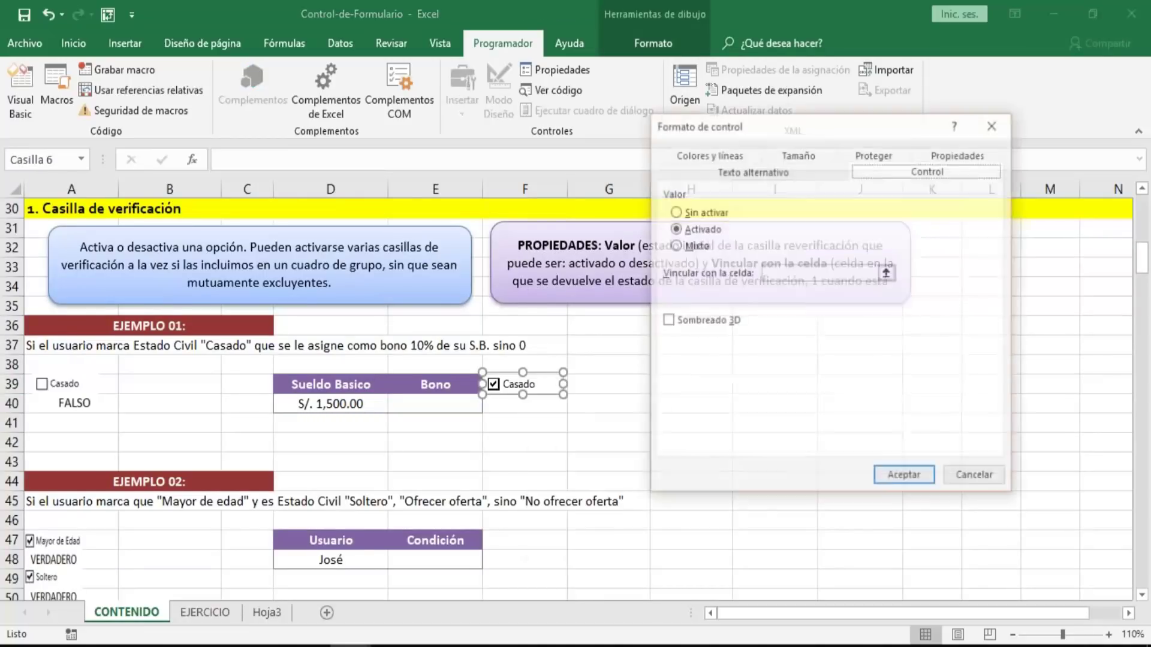
pyautogui.moveTo(776, 128); pyautogui.dragTo(189, 86)
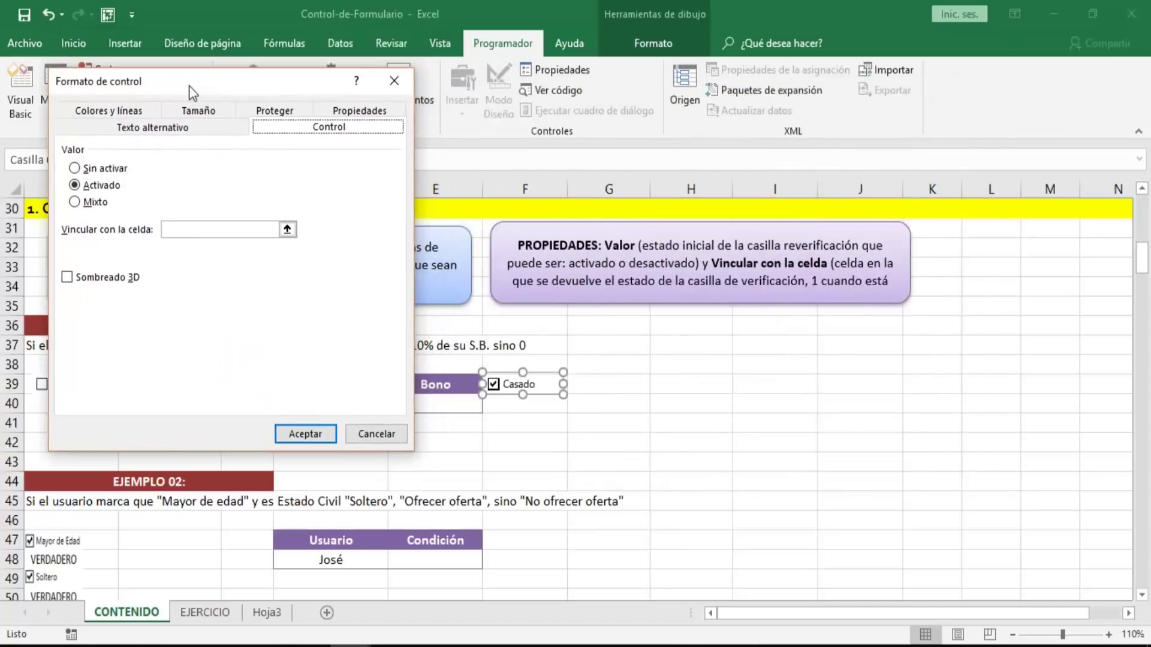
pyautogui.click(176, 229)
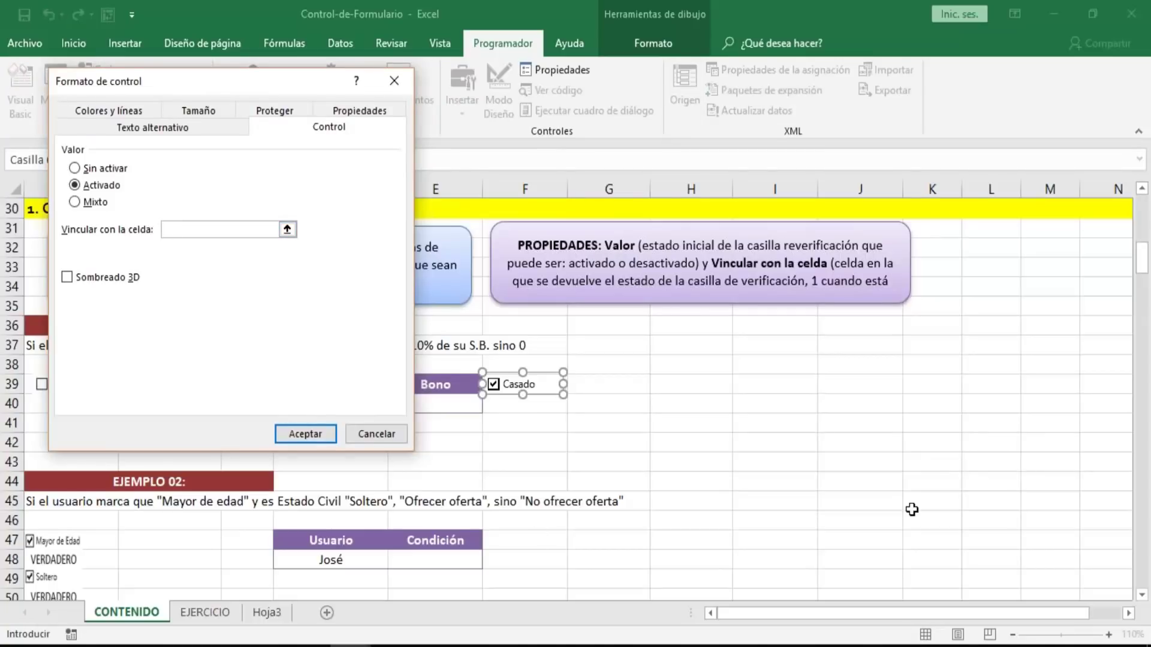
pyautogui.click(1141, 511)
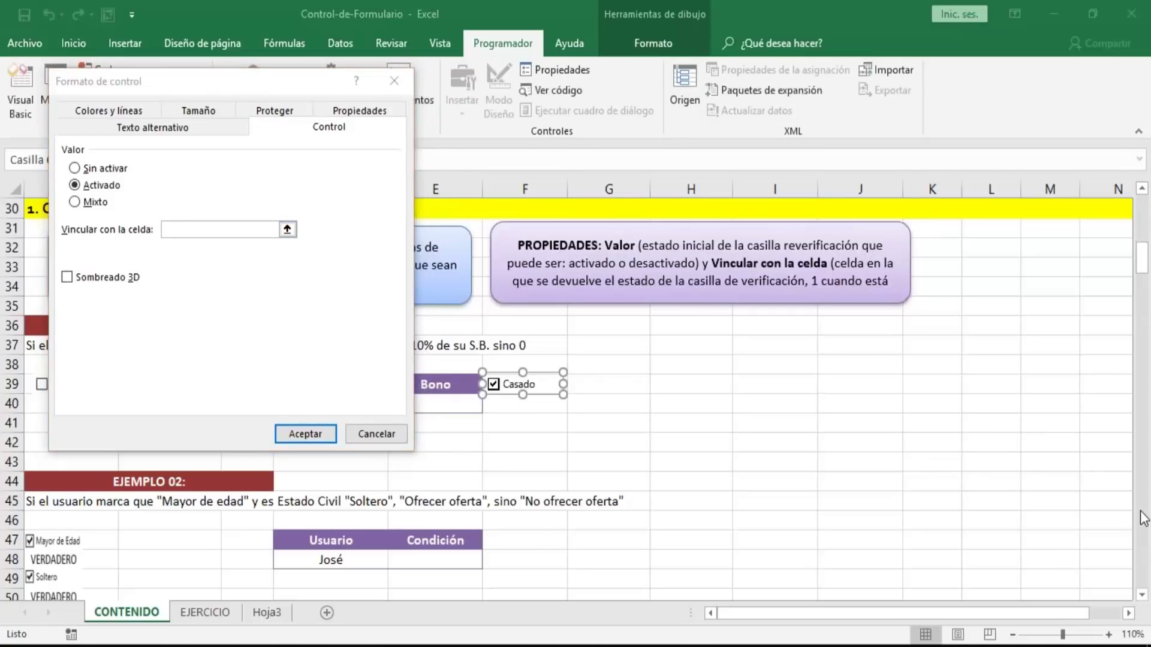
pyautogui.click(183, 229)
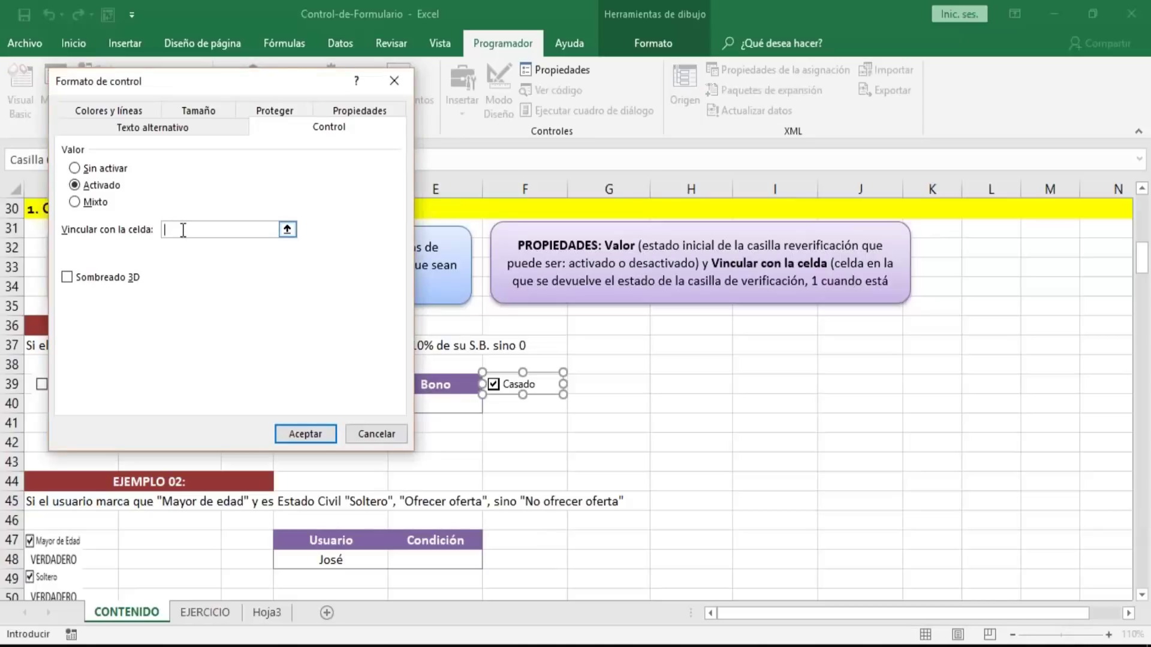
pyautogui.click(603, 385)
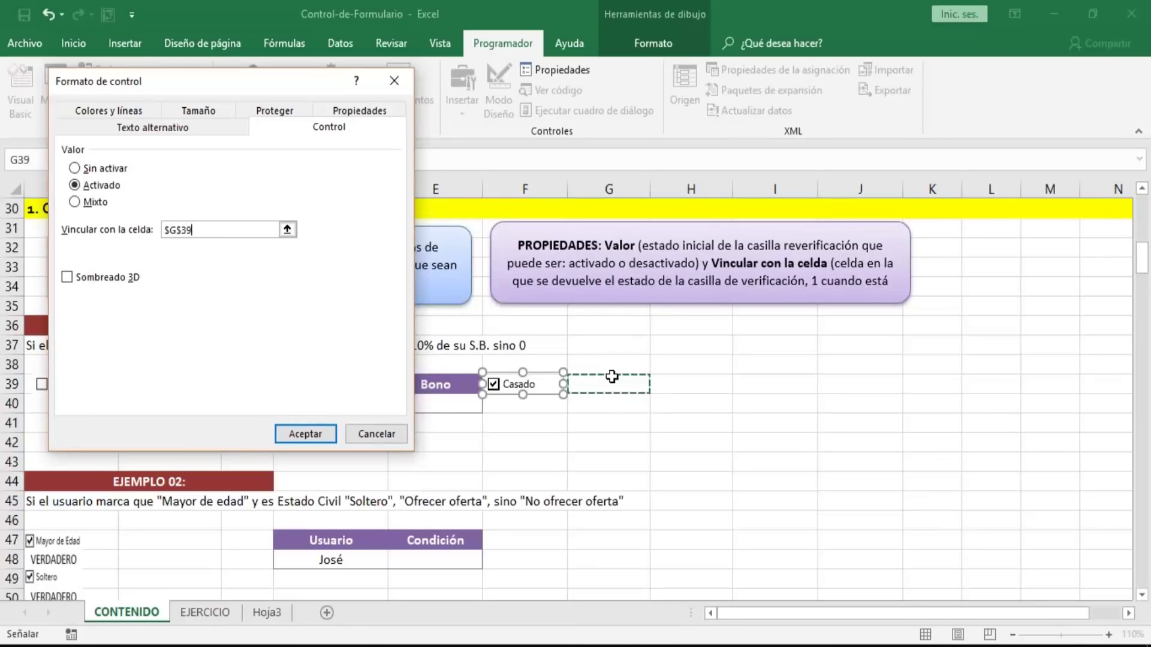
pyautogui.click(312, 437)
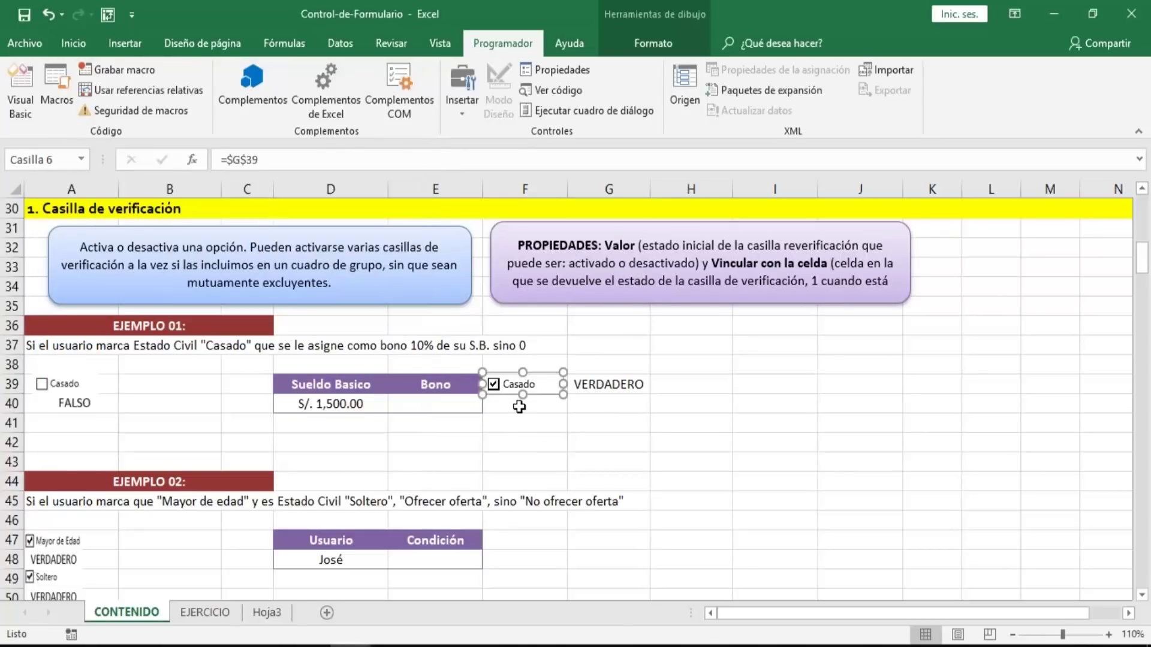
# - Select linked cell G39 and switch off the Casado check box to test the link
pyautogui.click(471, 444)
pyautogui.click(620, 386)
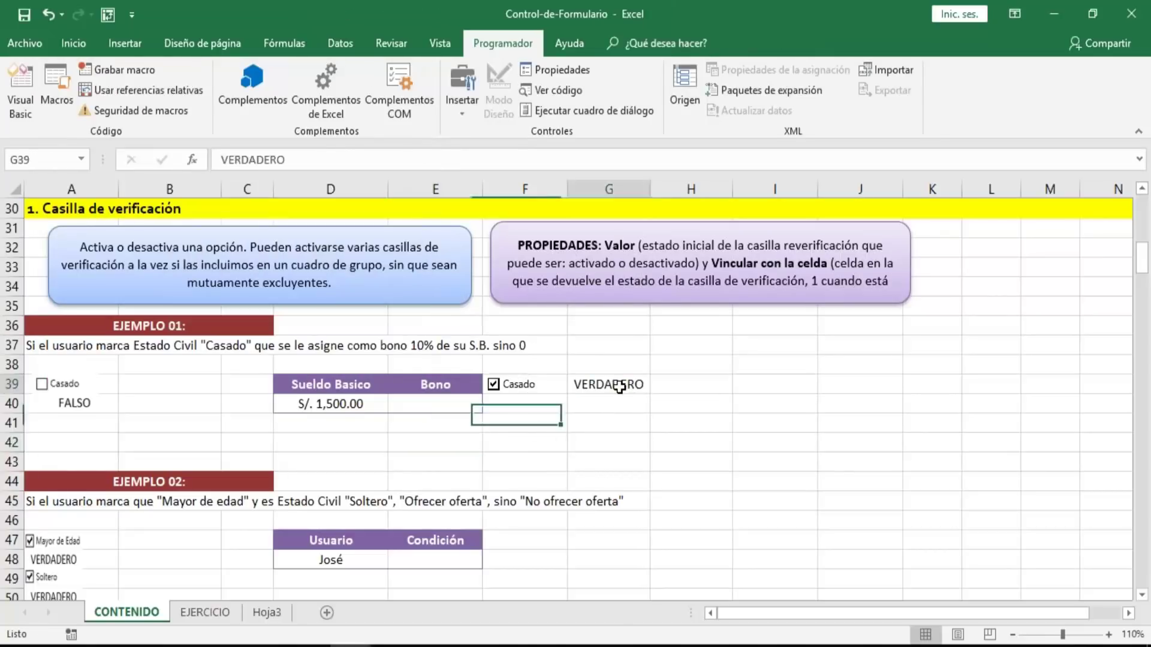
pyautogui.click(494, 386)
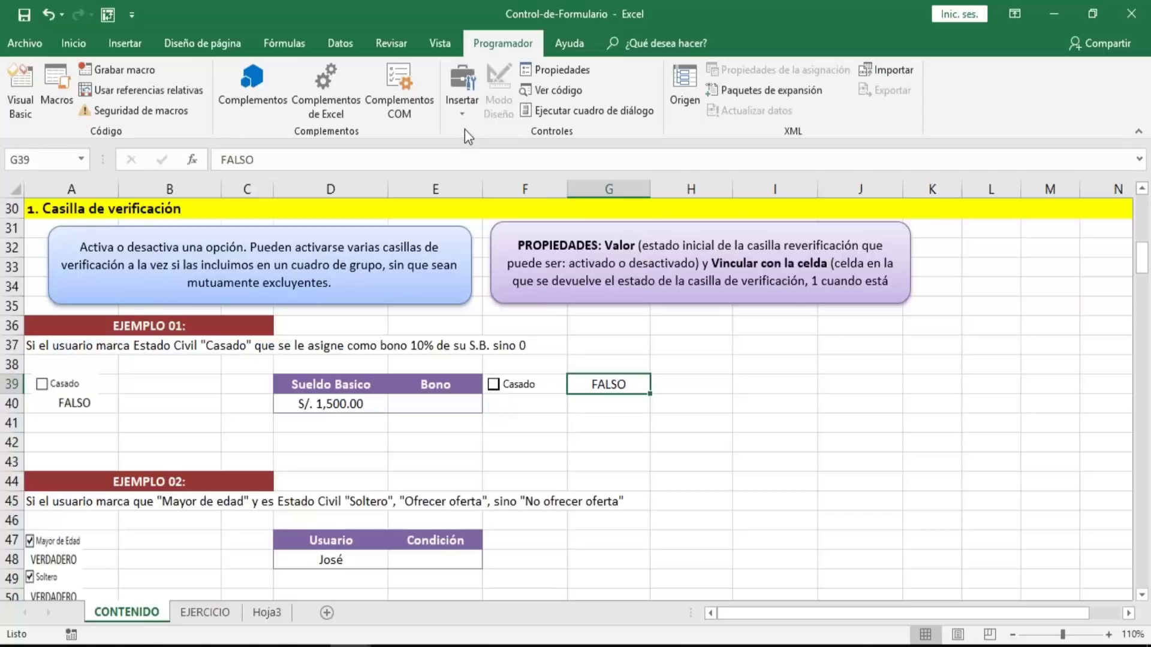
pyautogui.click(463, 114)
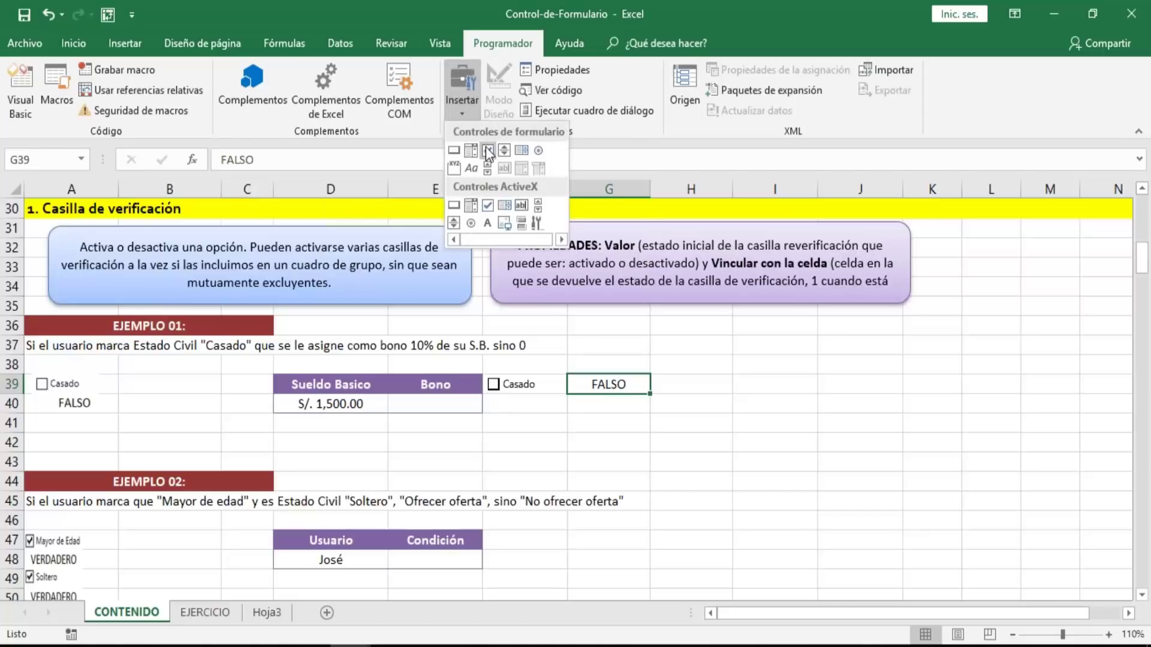
pyautogui.click(525, 427)
pyautogui.click(621, 403)
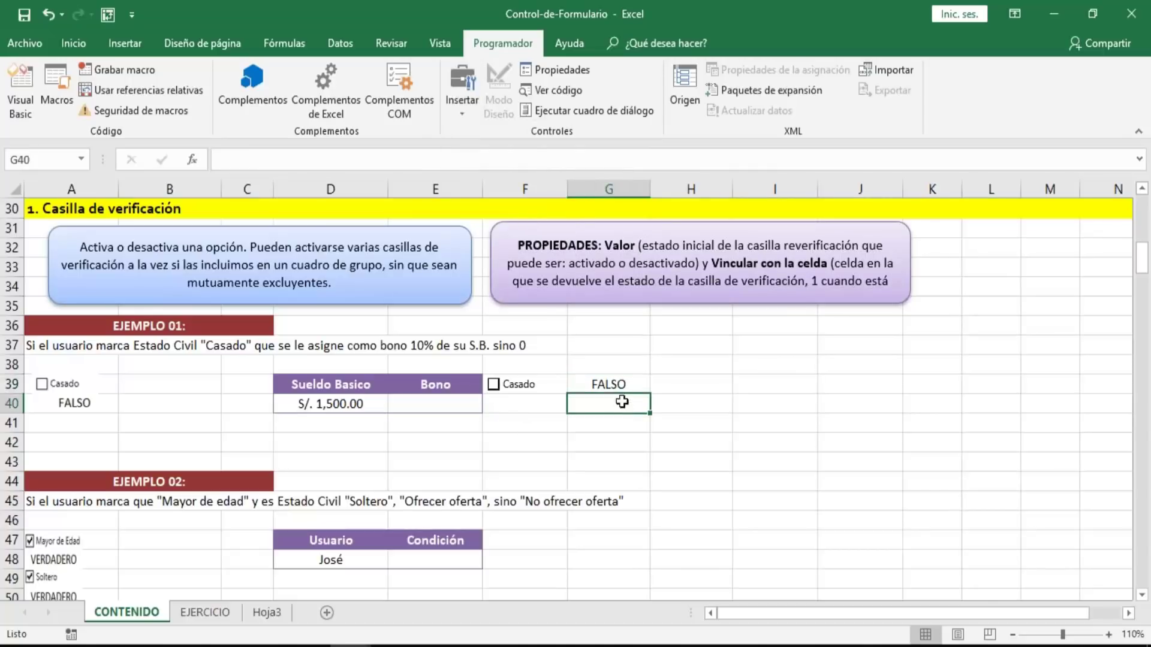
pyautogui.click(626, 386)
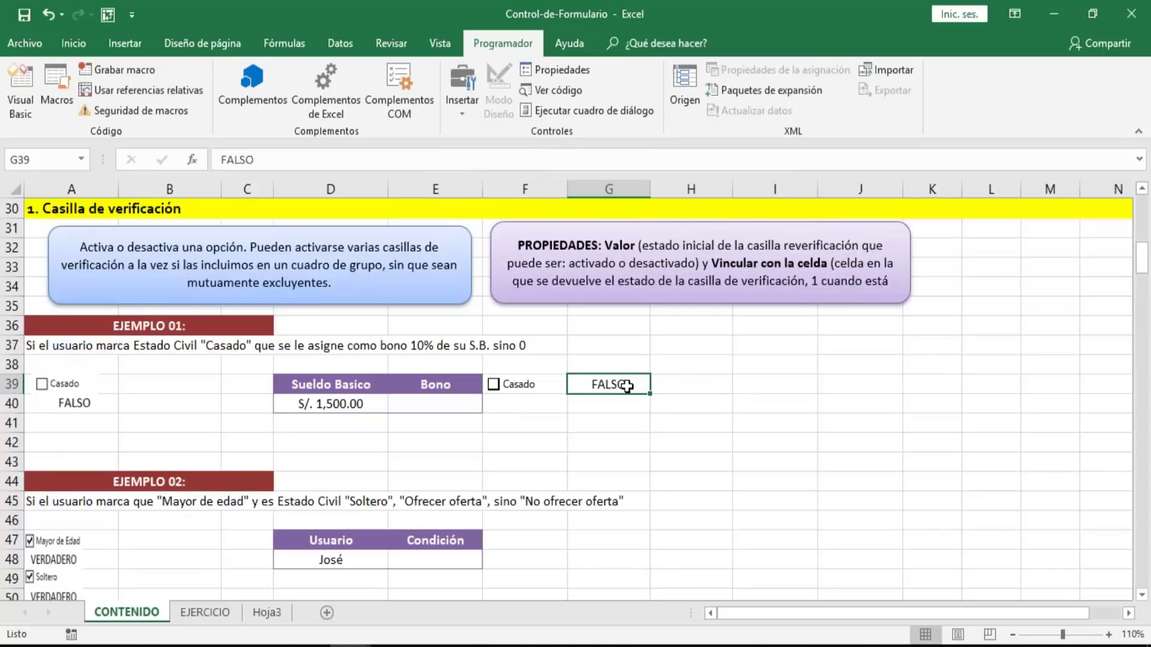
pyautogui.click(680, 387)
pyautogui.click(609, 385)
# - Toggle the Casado check box in F39 on and off repeatedly to test its link to cell G39
pyautogui.click(442, 404)
pyautogui.click(495, 388)
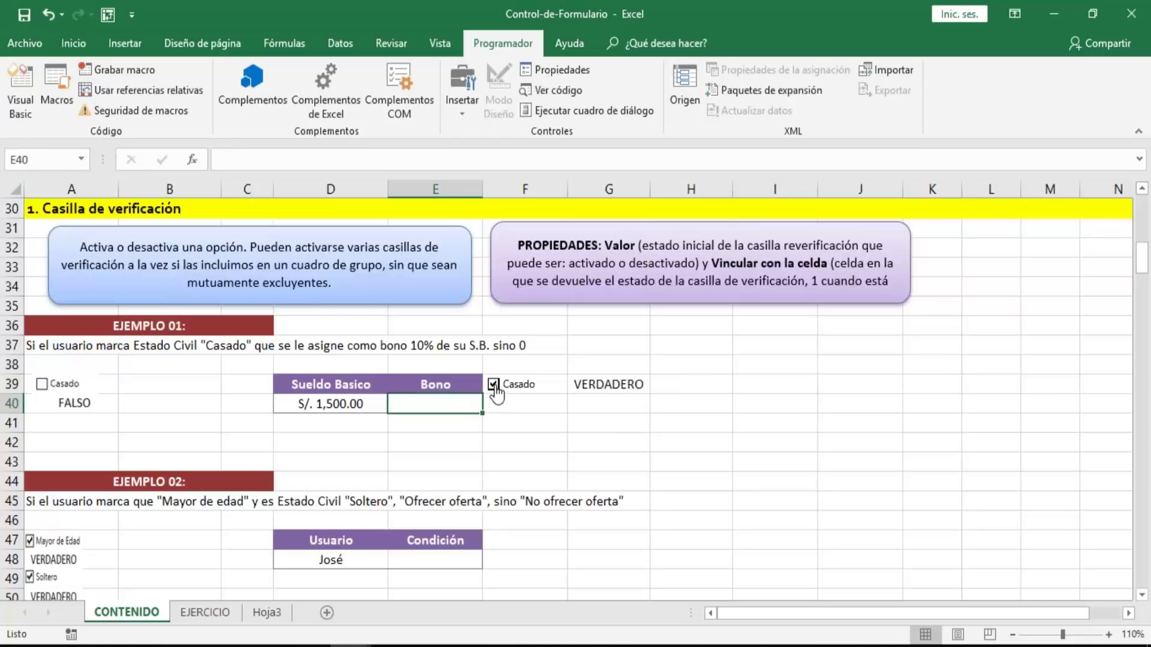
pyautogui.click(495, 389)
pyautogui.click(496, 389)
pyautogui.click(496, 388)
# - Hide the linked value in cell G39 by setting its font colour to white
pyautogui.click(607, 390)
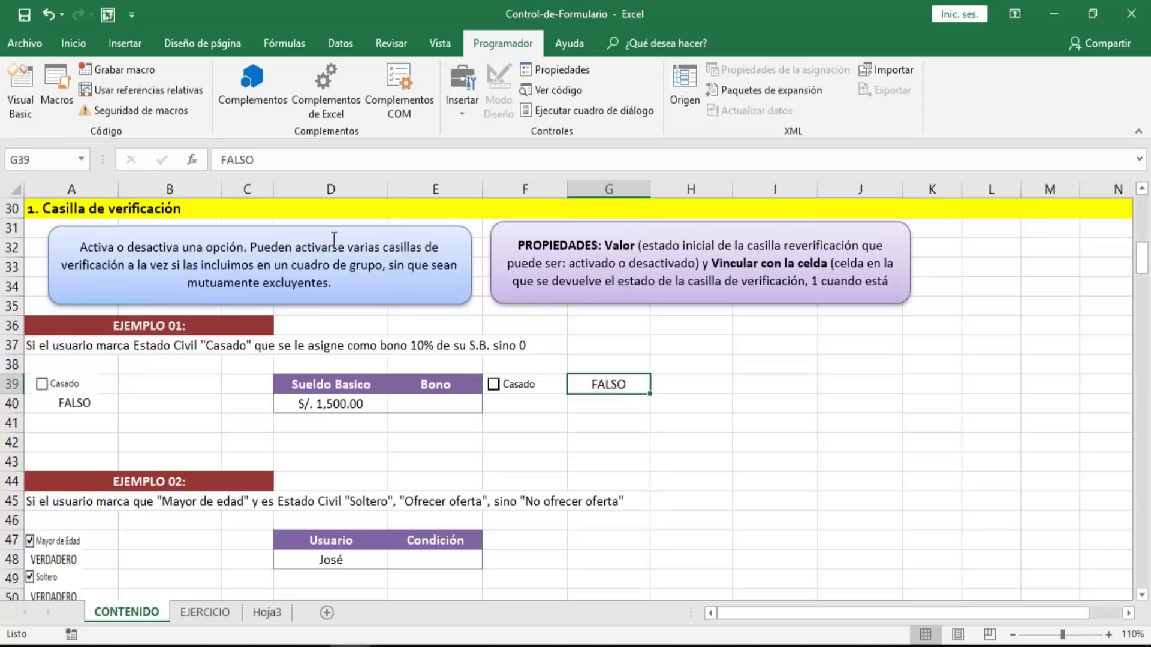
pyautogui.click(72, 41)
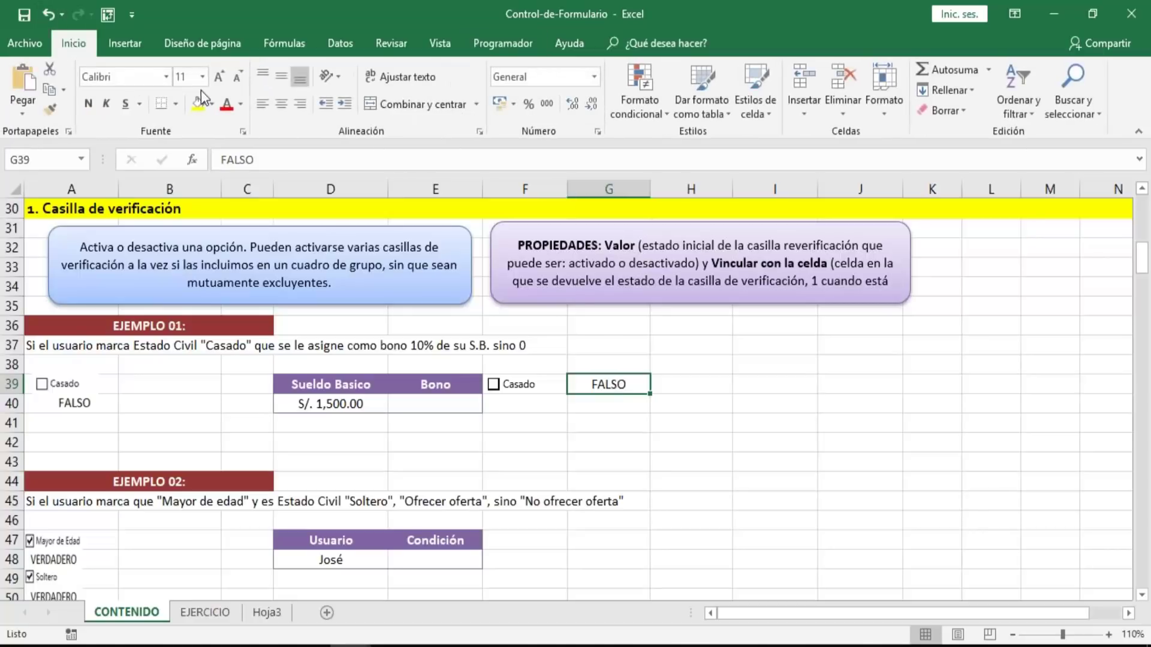
pyautogui.click(240, 105)
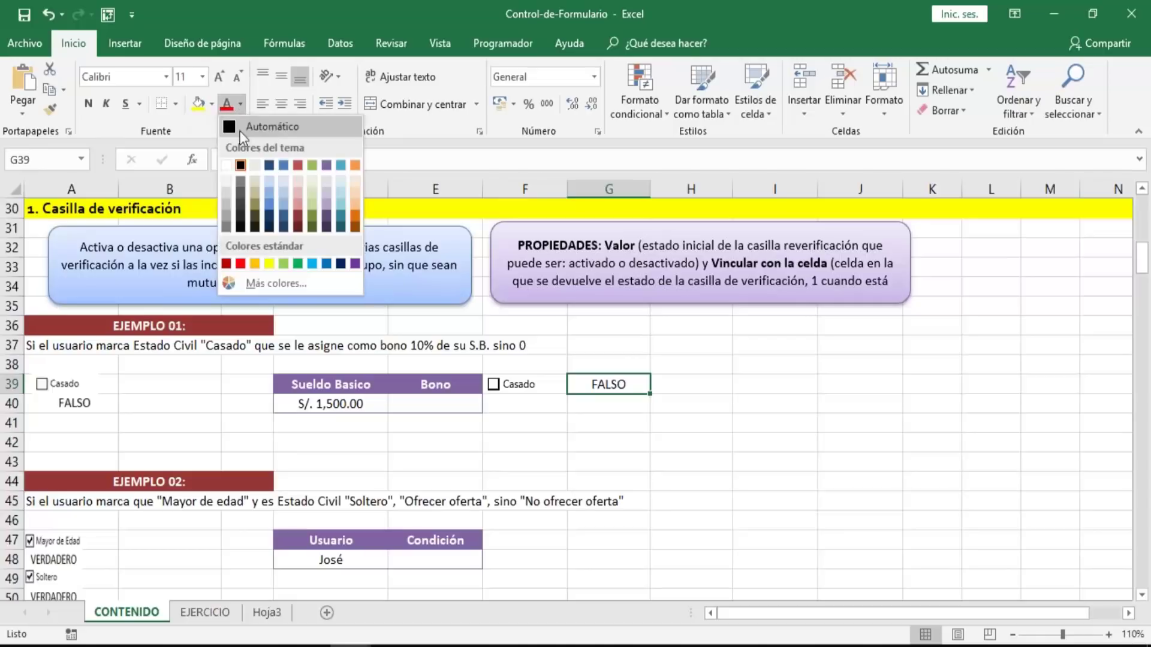
pyautogui.click(226, 162)
pyautogui.click(563, 431)
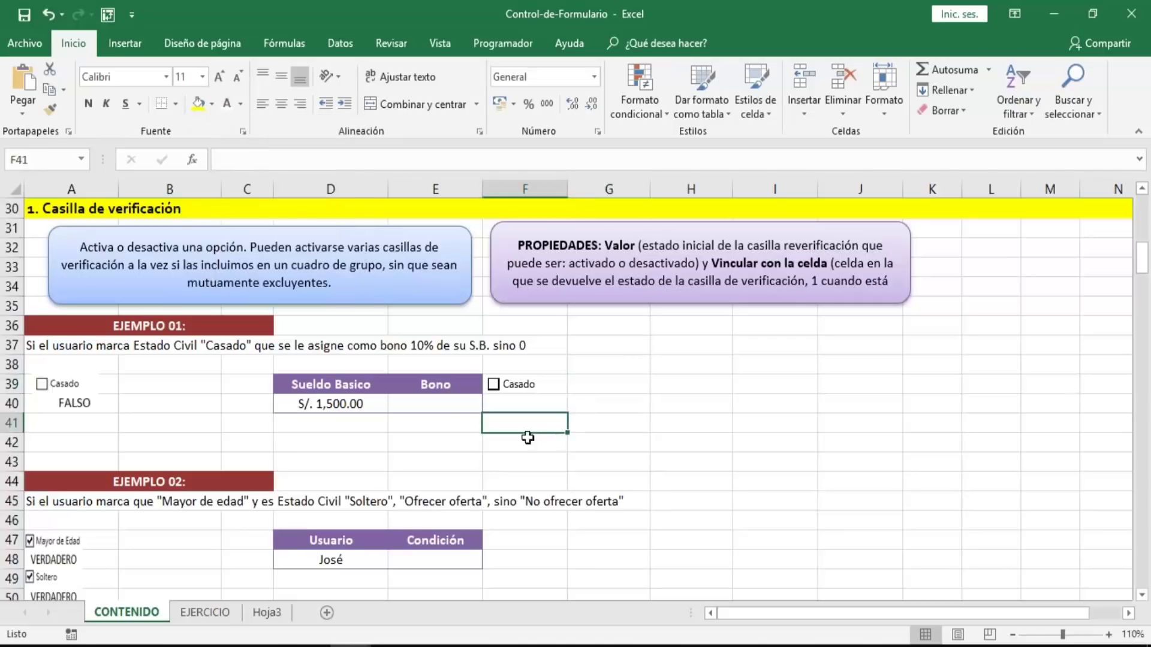
# - Examine Sueldo Basico cell D40, Bono cell E40 and the neighbouring cells F40 and G40 in EJEMPLO 01
pyautogui.click(456, 403)
pyautogui.click(635, 406)
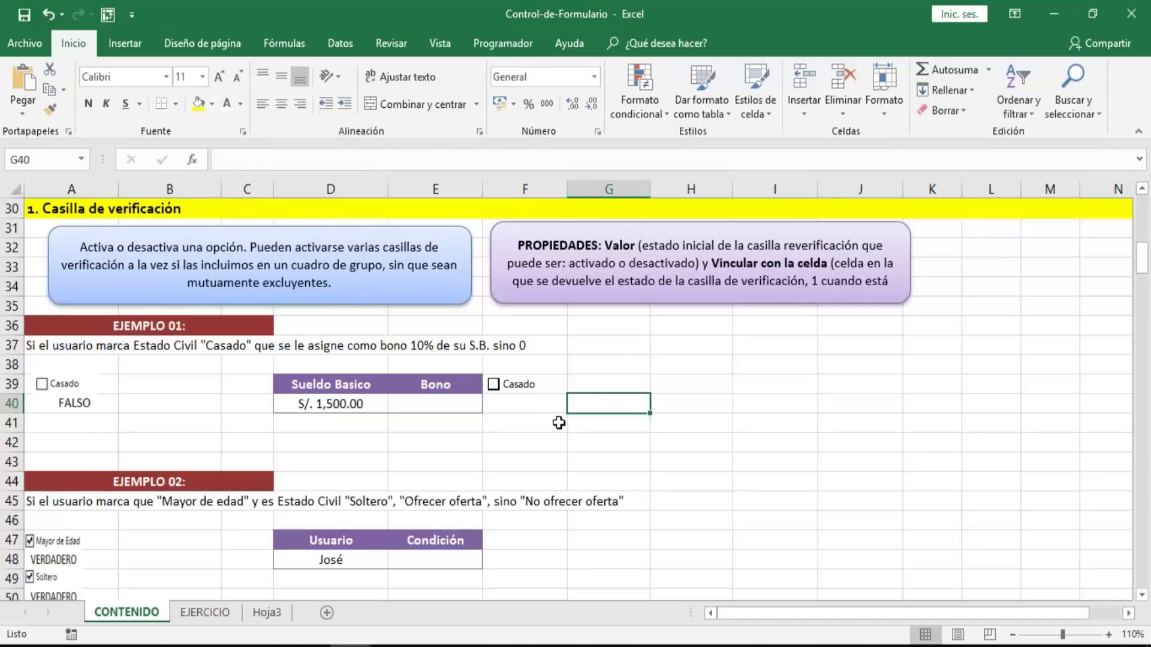
pyautogui.click(424, 404)
pyautogui.click(540, 405)
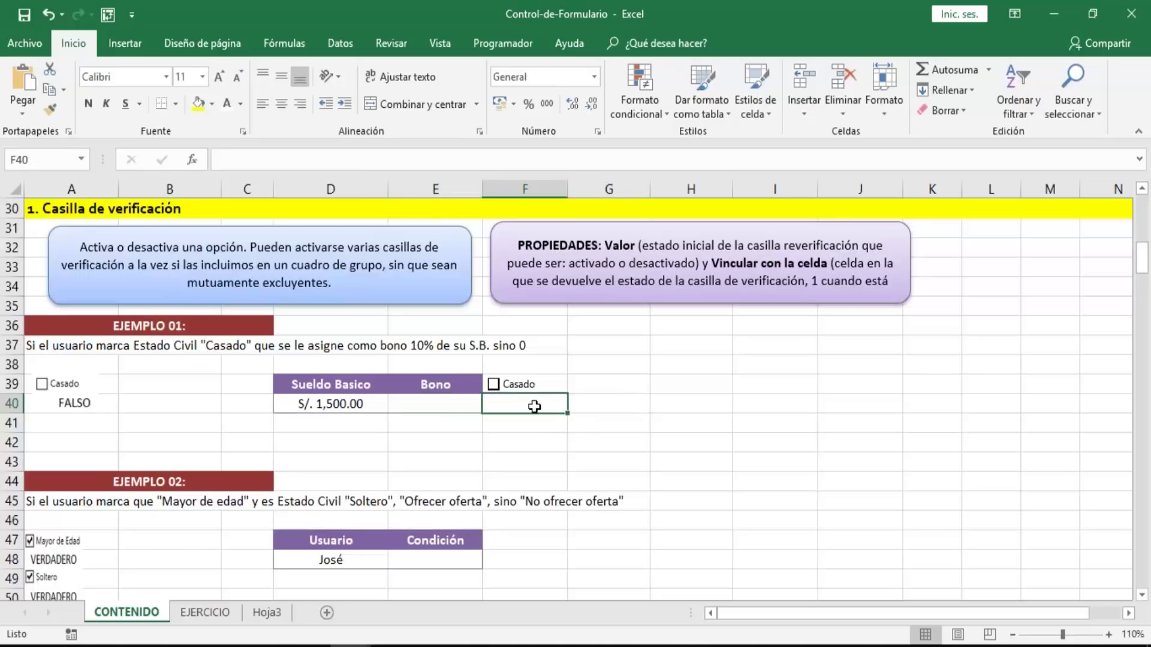
pyautogui.click(459, 405)
pyautogui.click(331, 407)
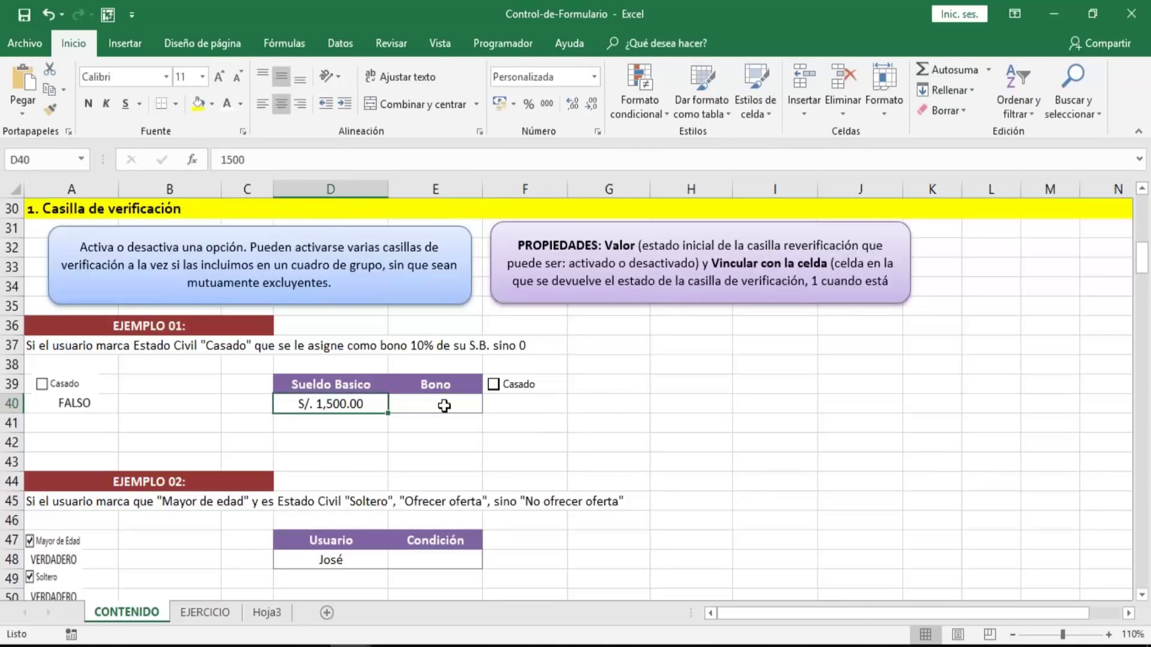
pyautogui.click(441, 403)
pyautogui.click(377, 407)
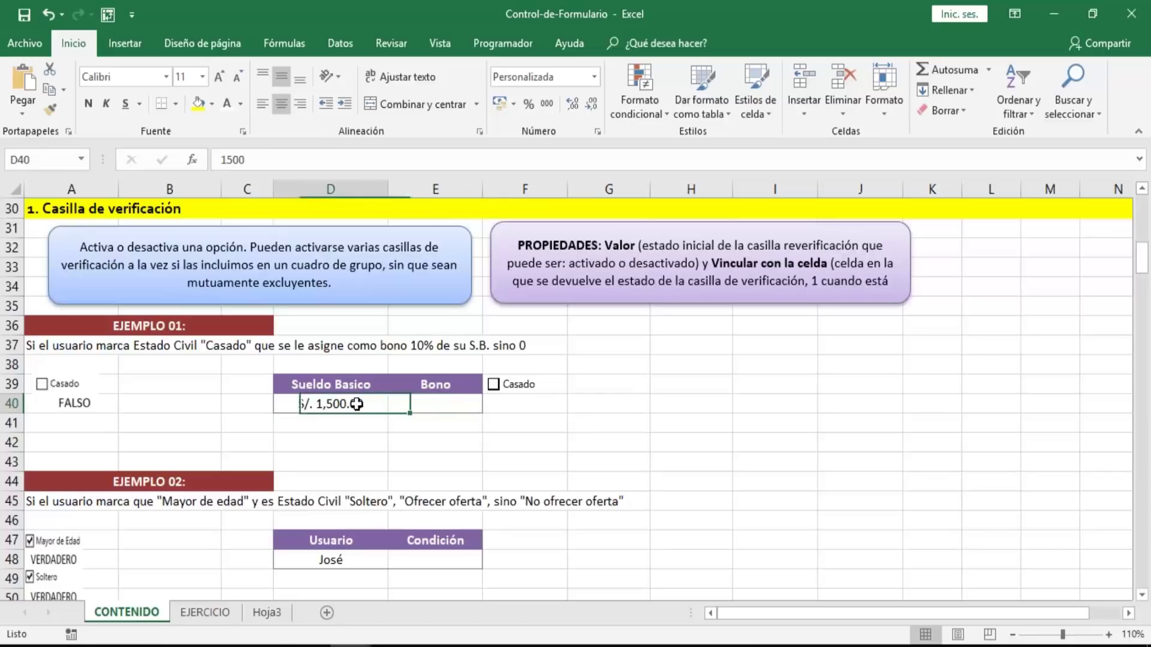
pyautogui.click(420, 404)
pyautogui.click(546, 406)
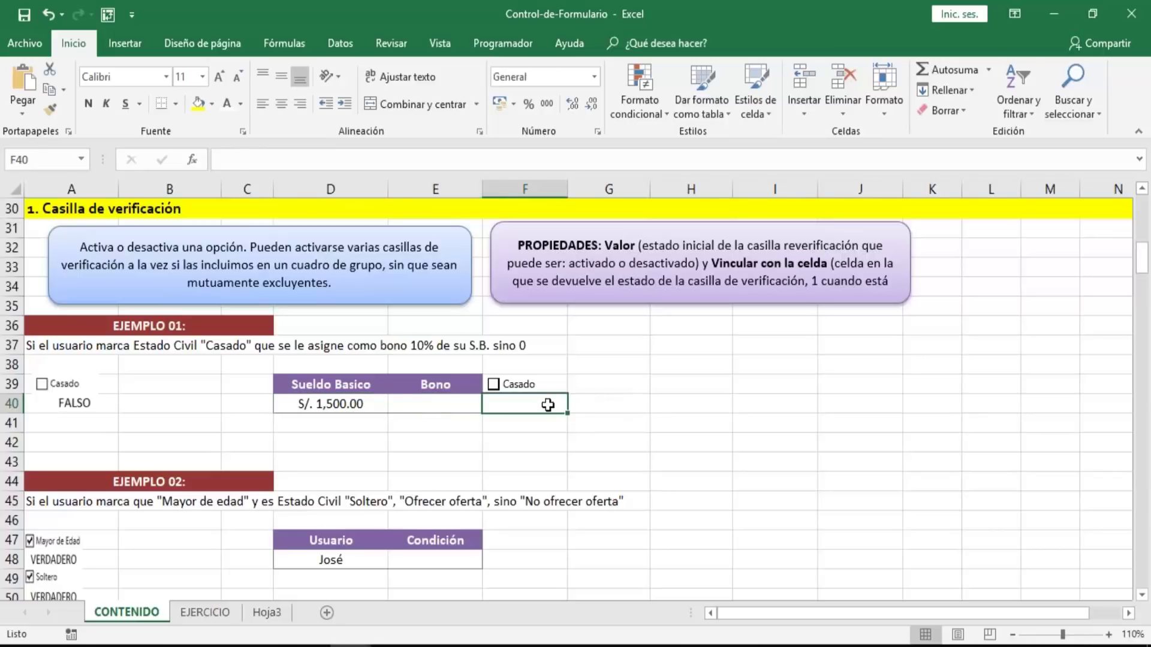
# - Begin the Bono formula in E40 with the condition and the salary reference: =SI(G39=VERDADERO;D40*
pyautogui.click(442, 406)
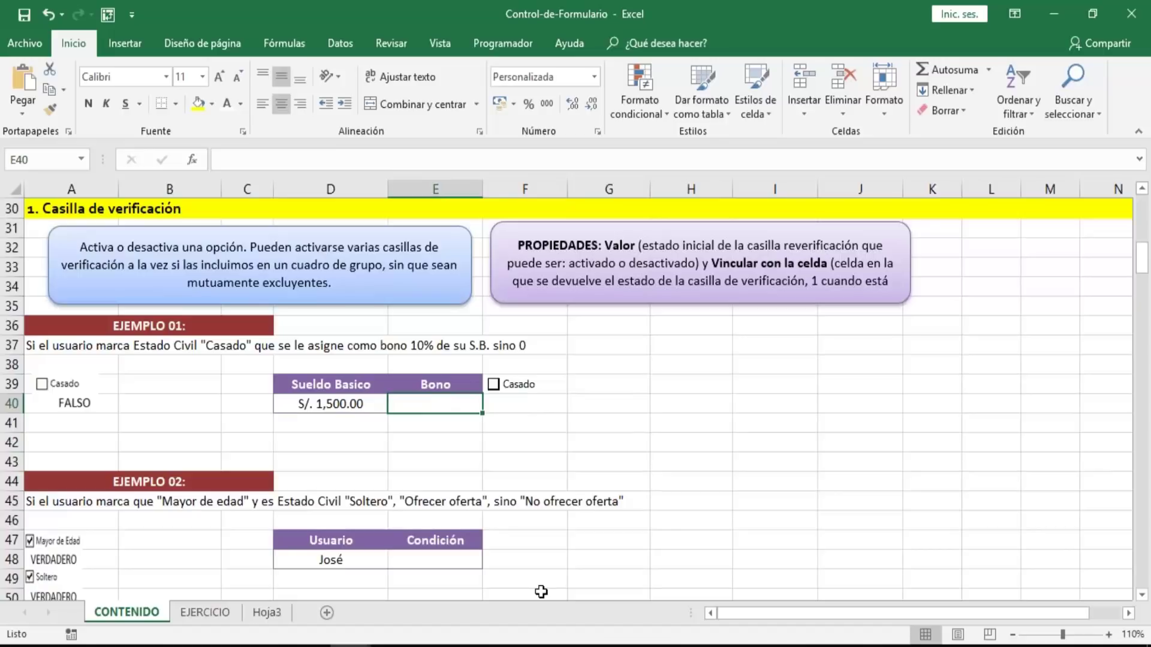
pyautogui.write('=')
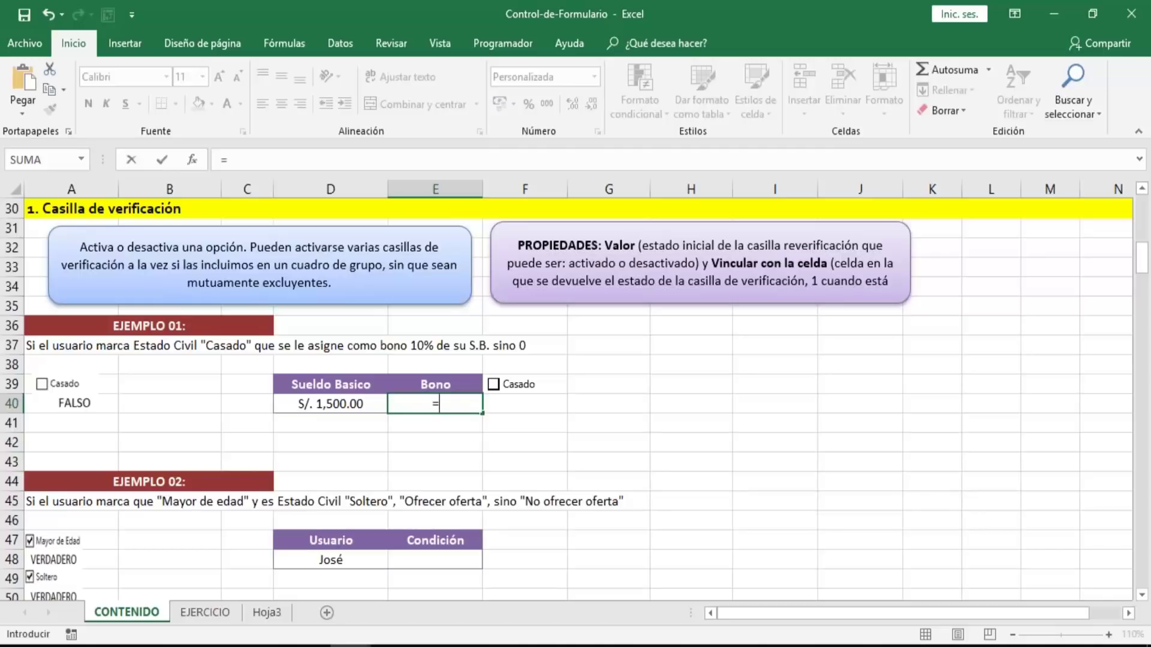
pyautogui.write('SI(')
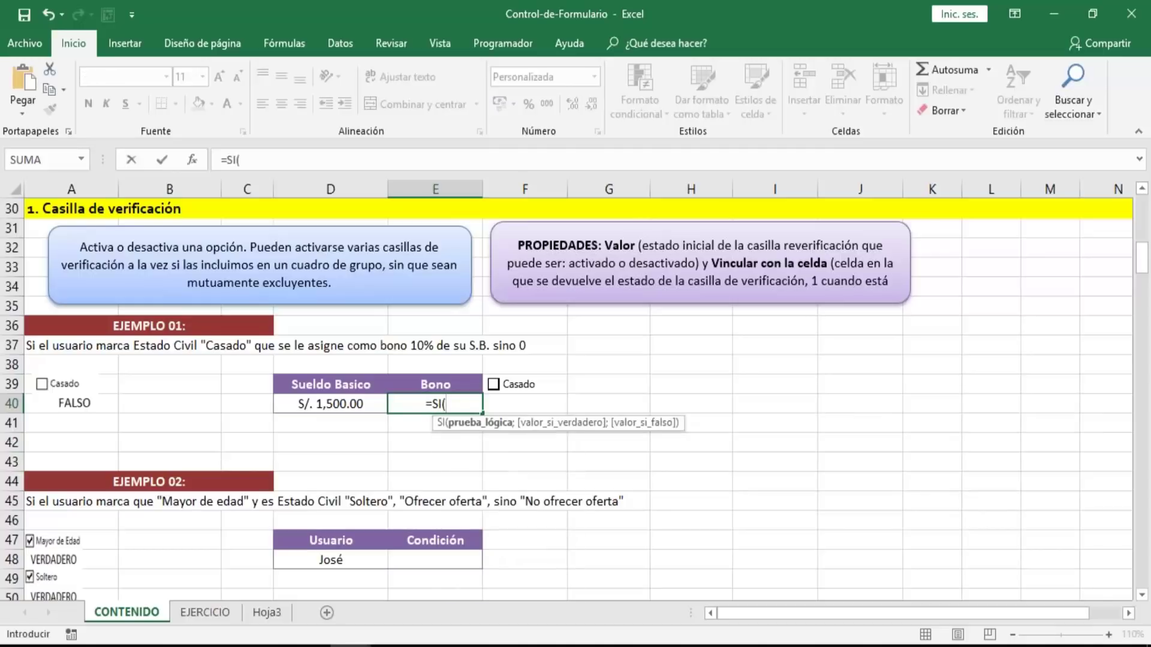
pyautogui.press('Right')
pyautogui.press('Right')
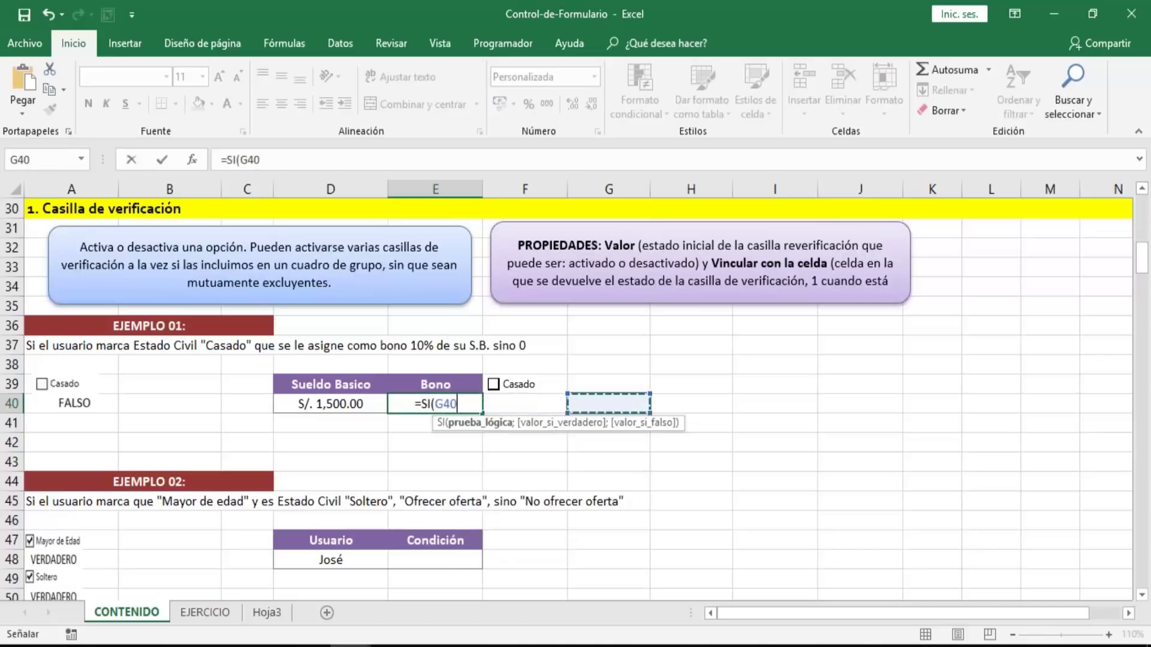
pyautogui.press('Up')
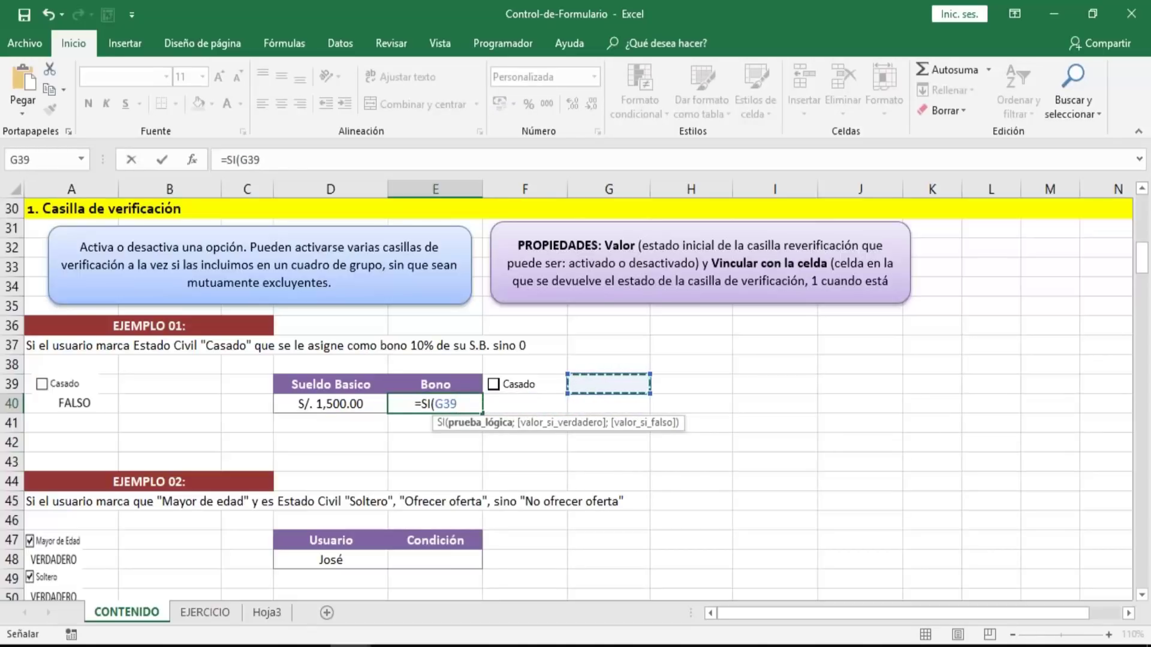
pyautogui.write('=')
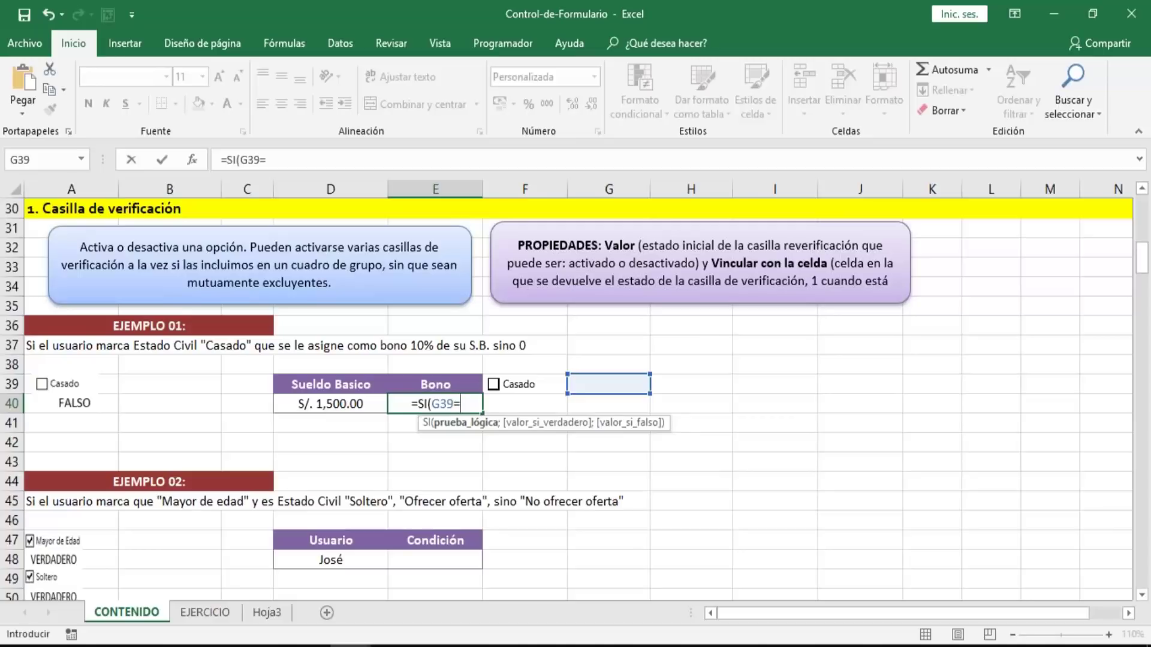
pyautogui.write('VERDADERO')
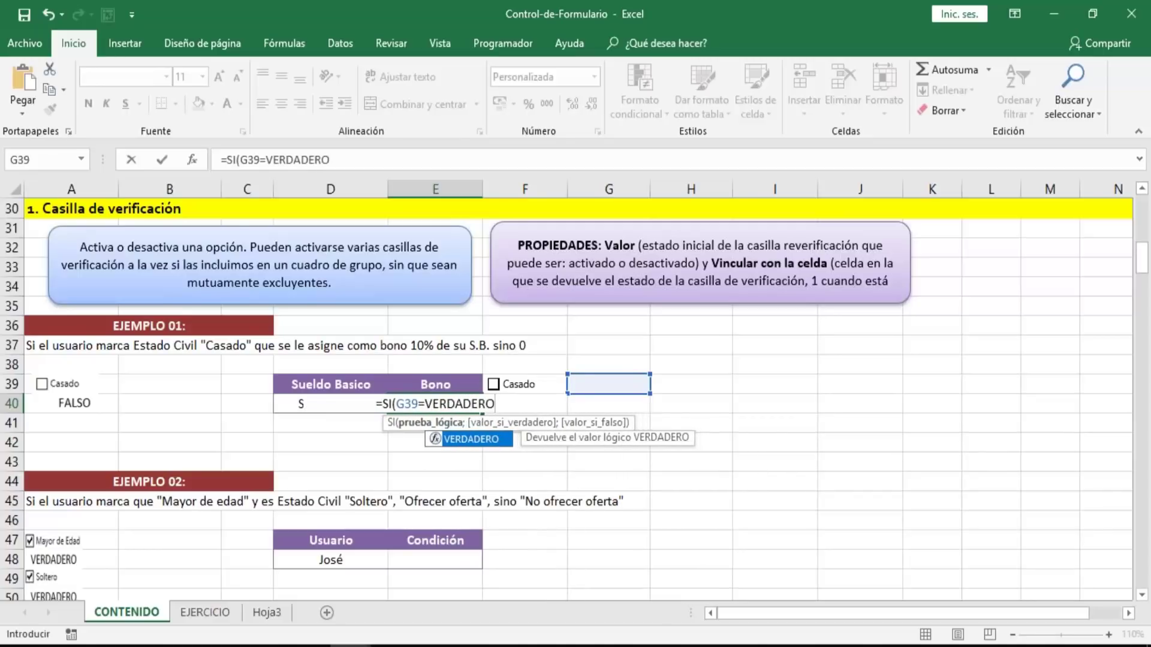
pyautogui.write(';')
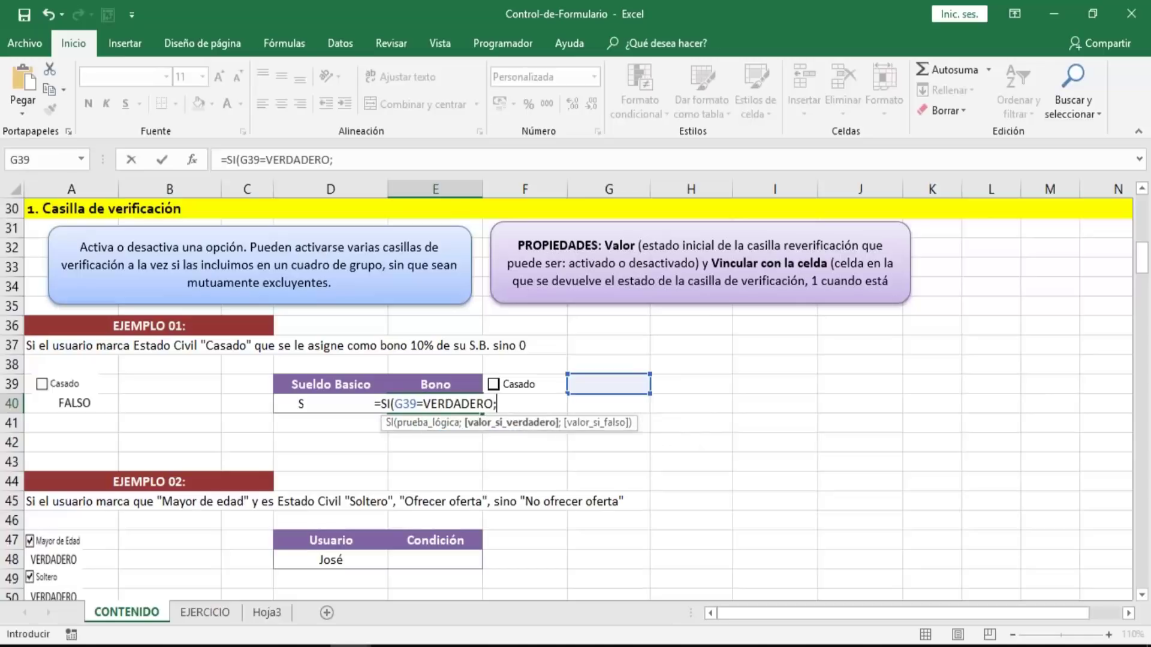
pyautogui.press('BackSpace')
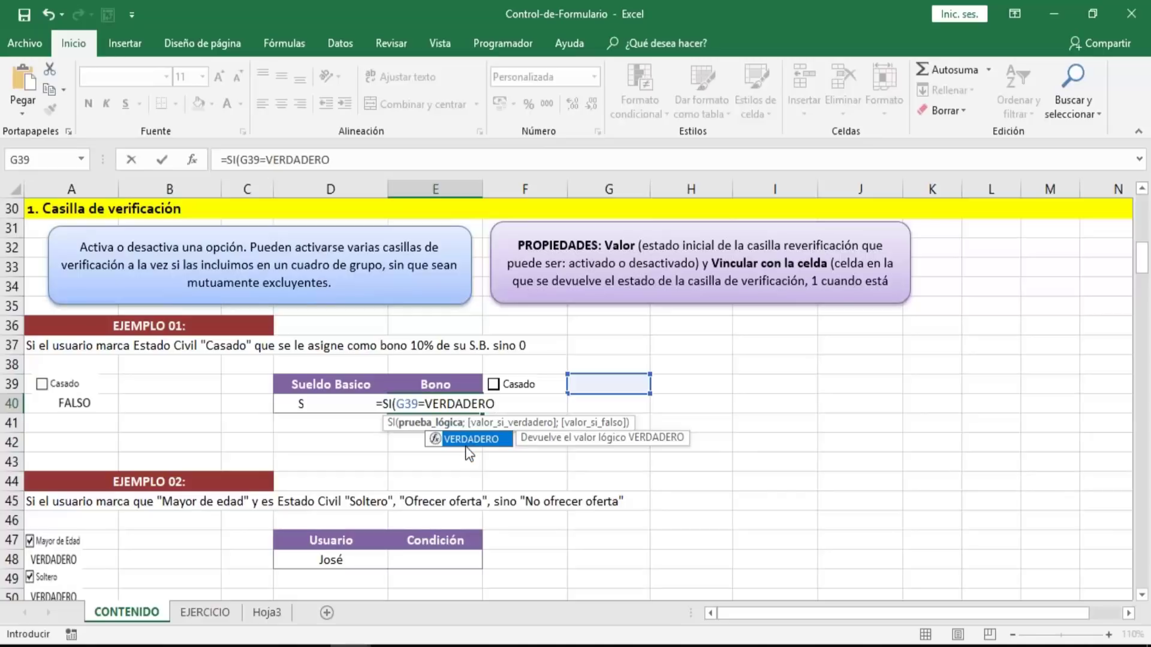
pyautogui.write(';')
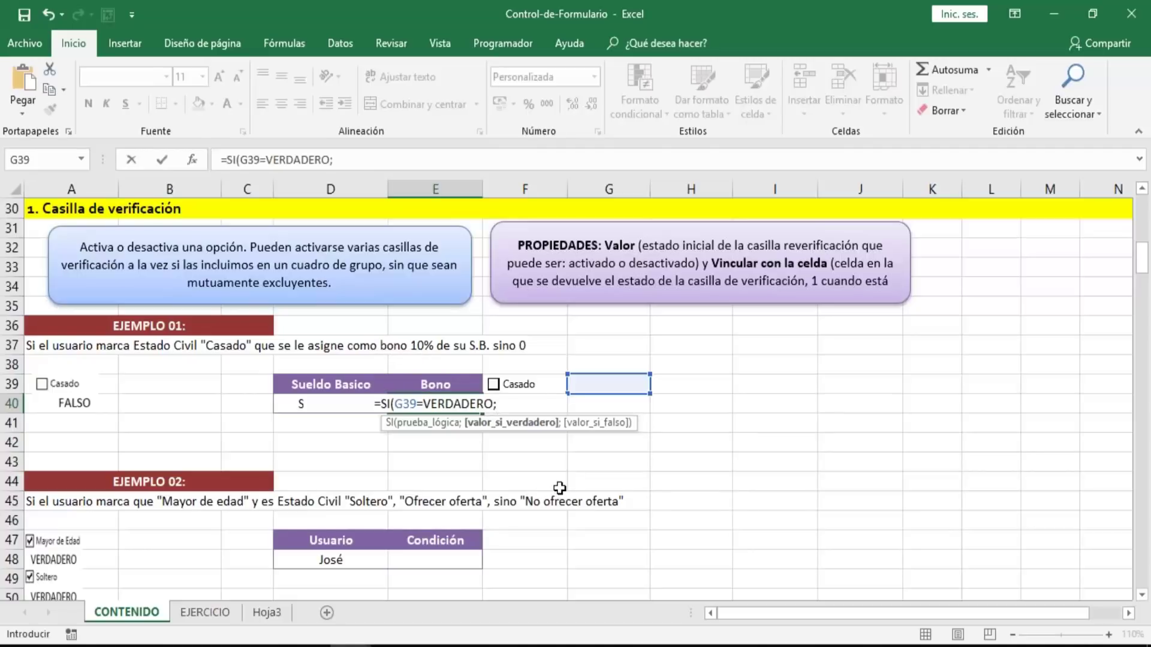
pyautogui.press('Left')
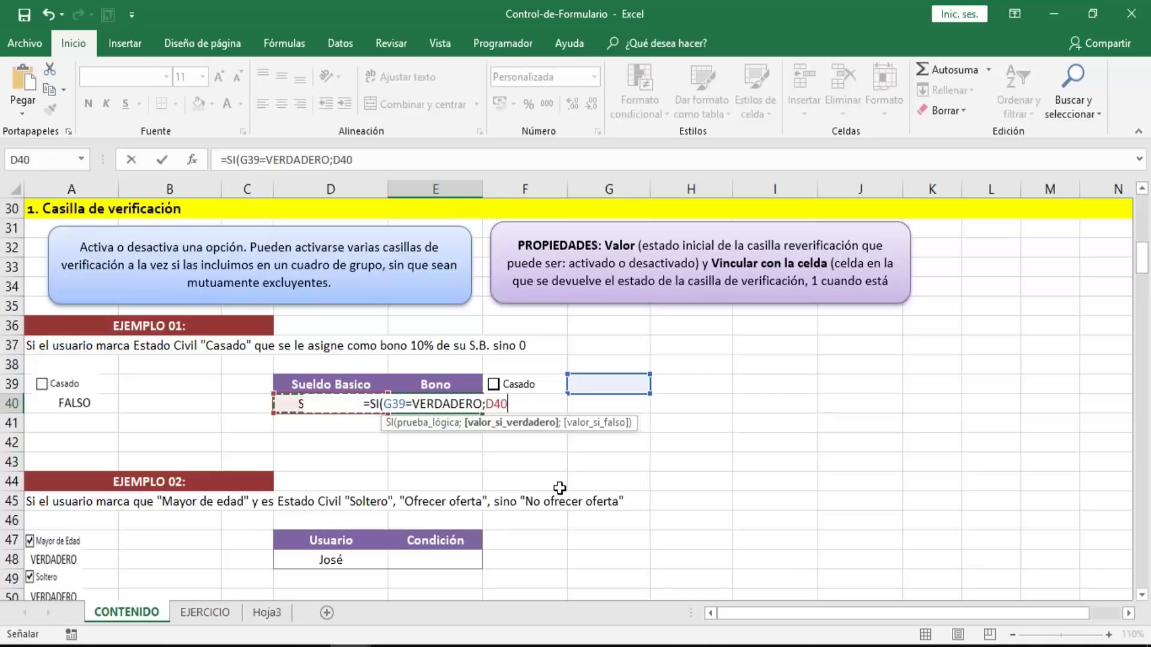
pyautogui.write('*')
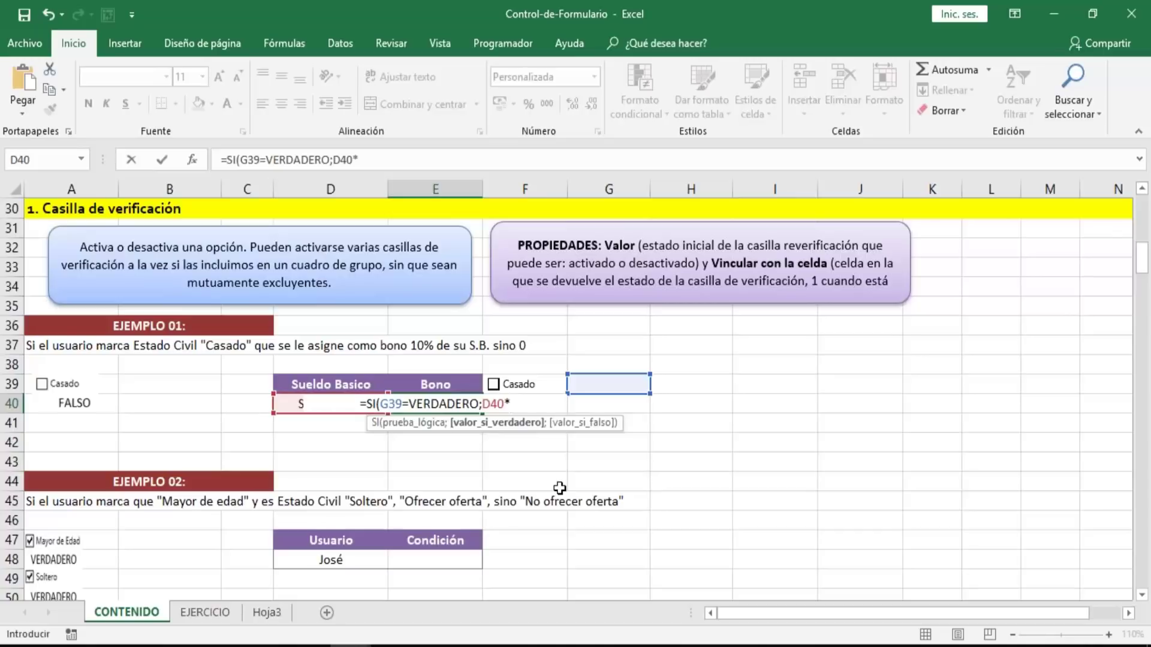
pyautogui.write('0')
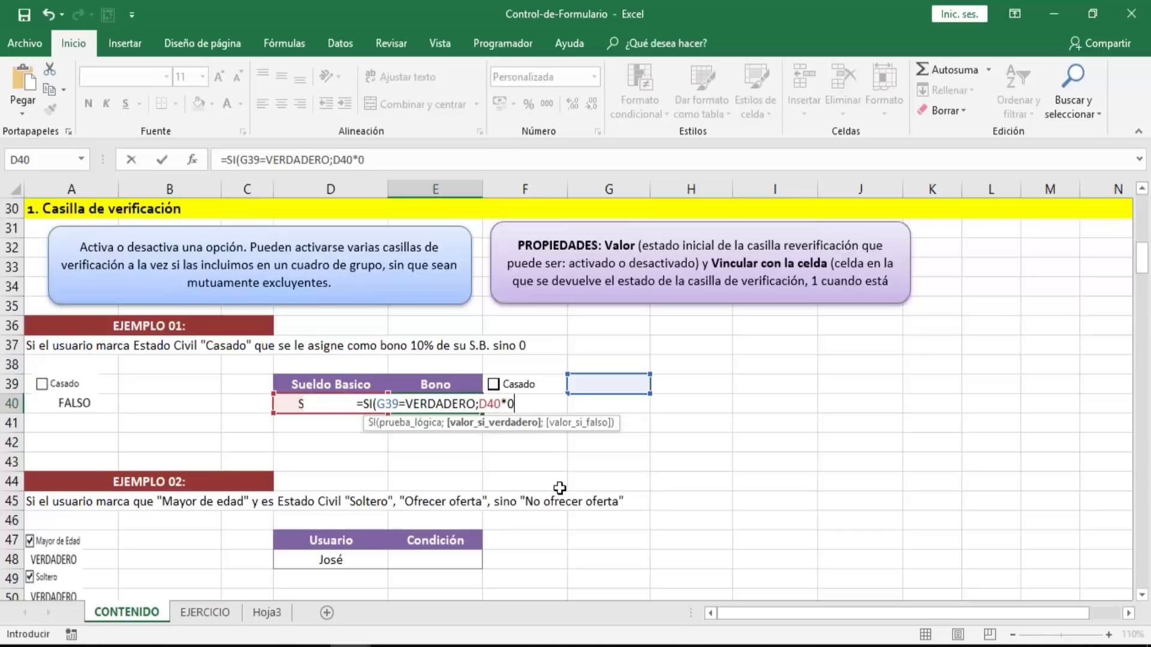
pyautogui.write('.1')
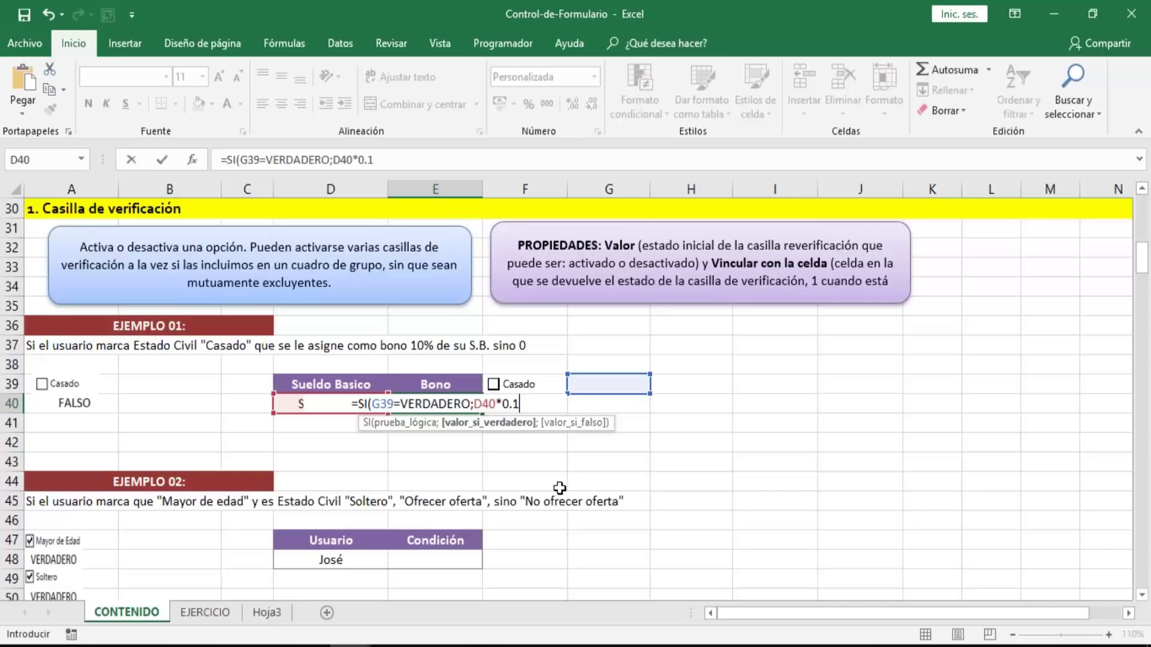
pyautogui.press('BackSpace')
pyautogui.press('BackSpace')
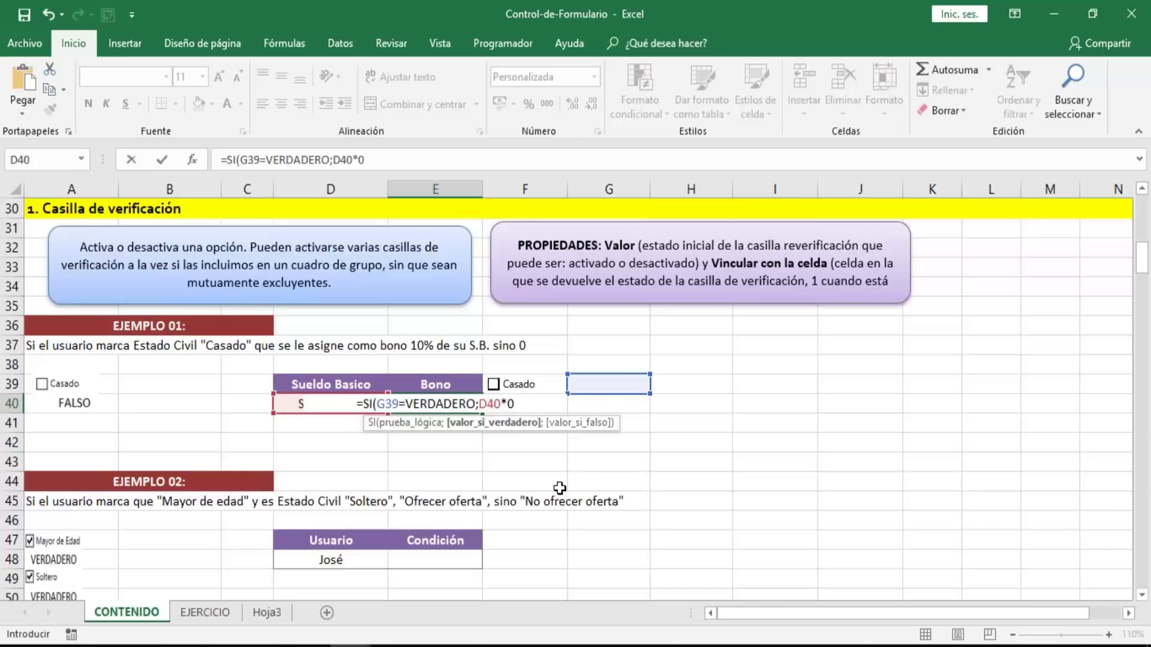
pyautogui.press('BackSpace')
# - Complete the E40 formula with a 10% multiplier and 0 as the false value: =SI(G39=VERDADERO;D40*10%;0)
pyautogui.write('10')
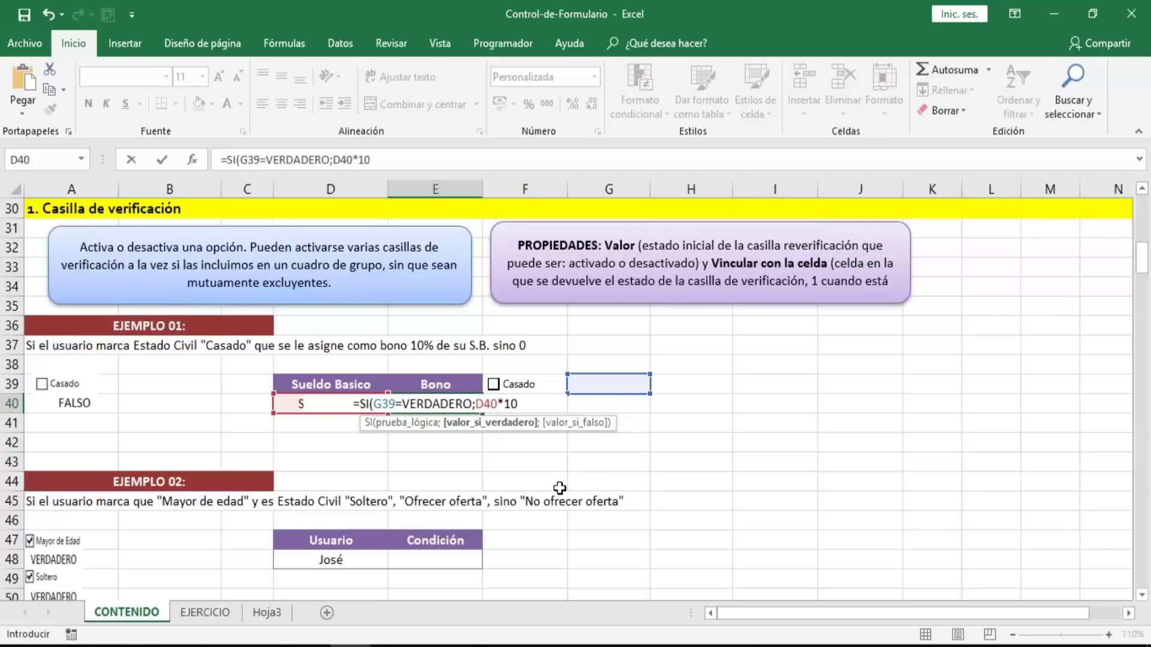
pyautogui.write('%;')
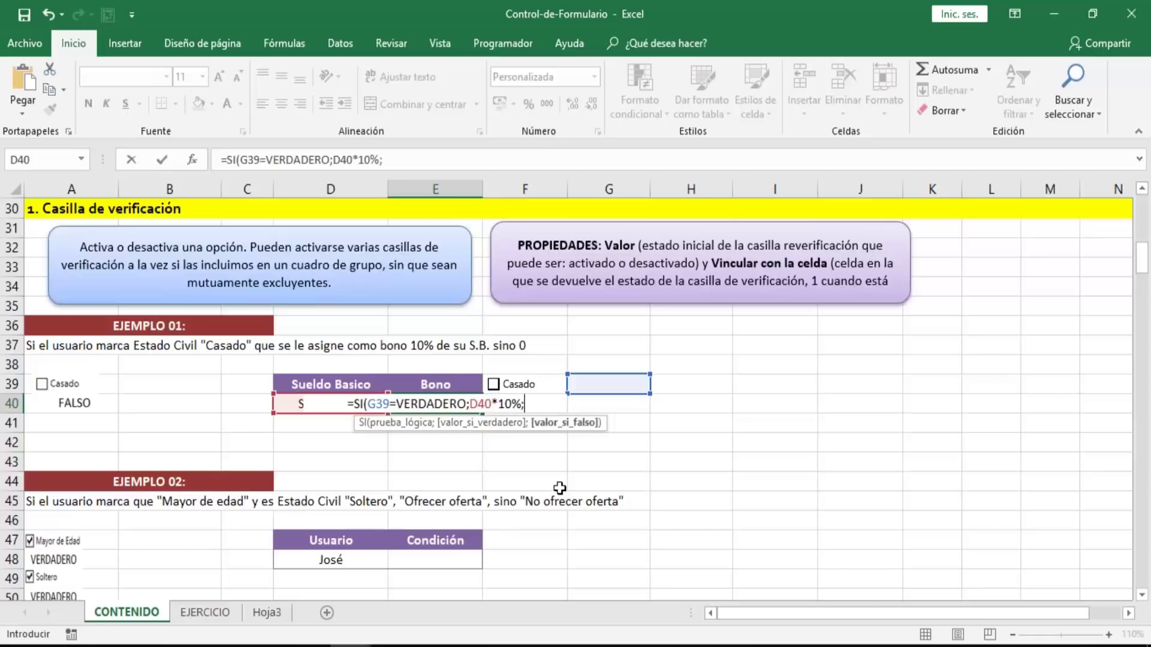
pyautogui.write('0')
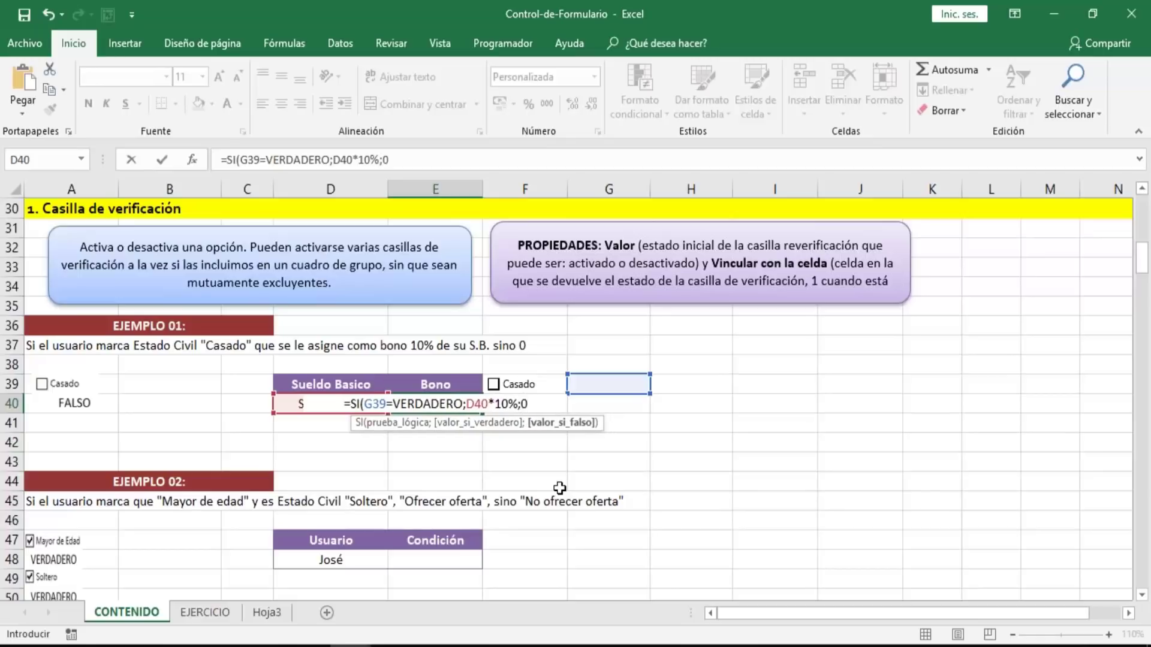
pyautogui.write(')')
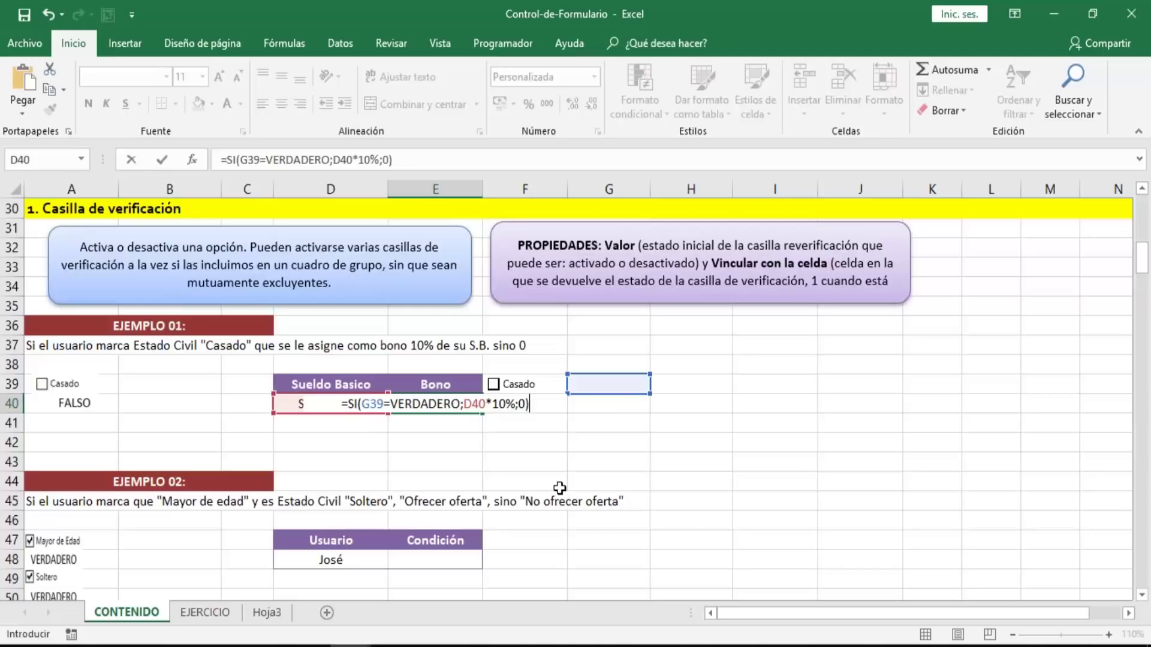
pyautogui.press('Return')
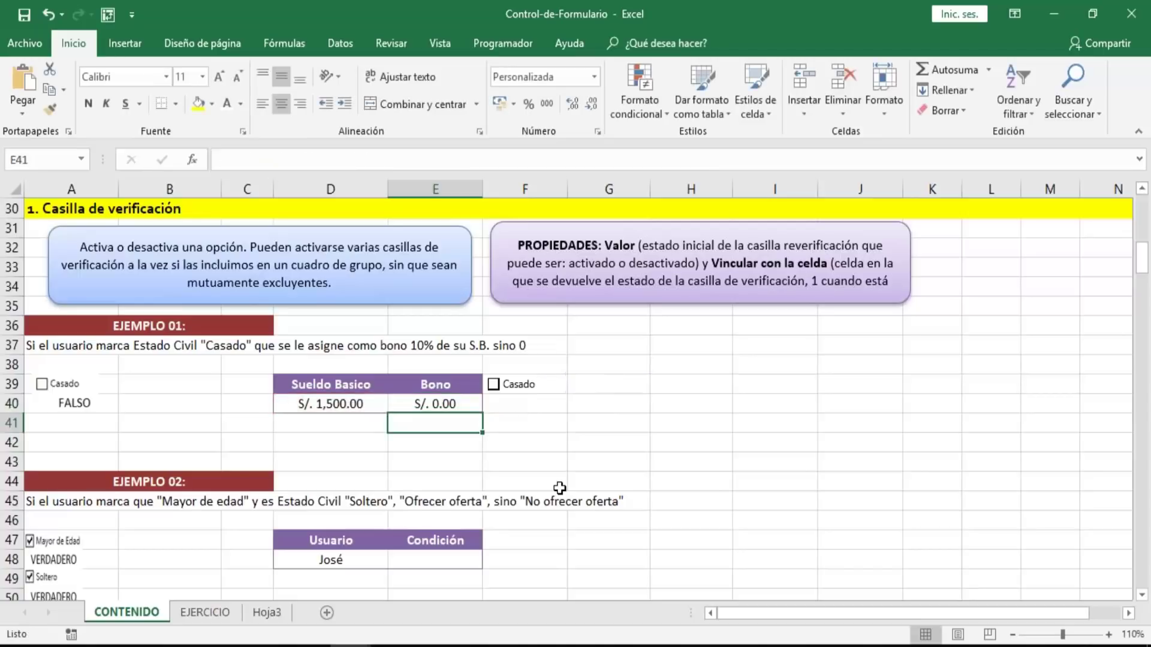
# - Toggle the Casado check box in F39 to test the Bono formula, leaving it switched on
pyautogui.click(511, 424)
pyautogui.click(494, 384)
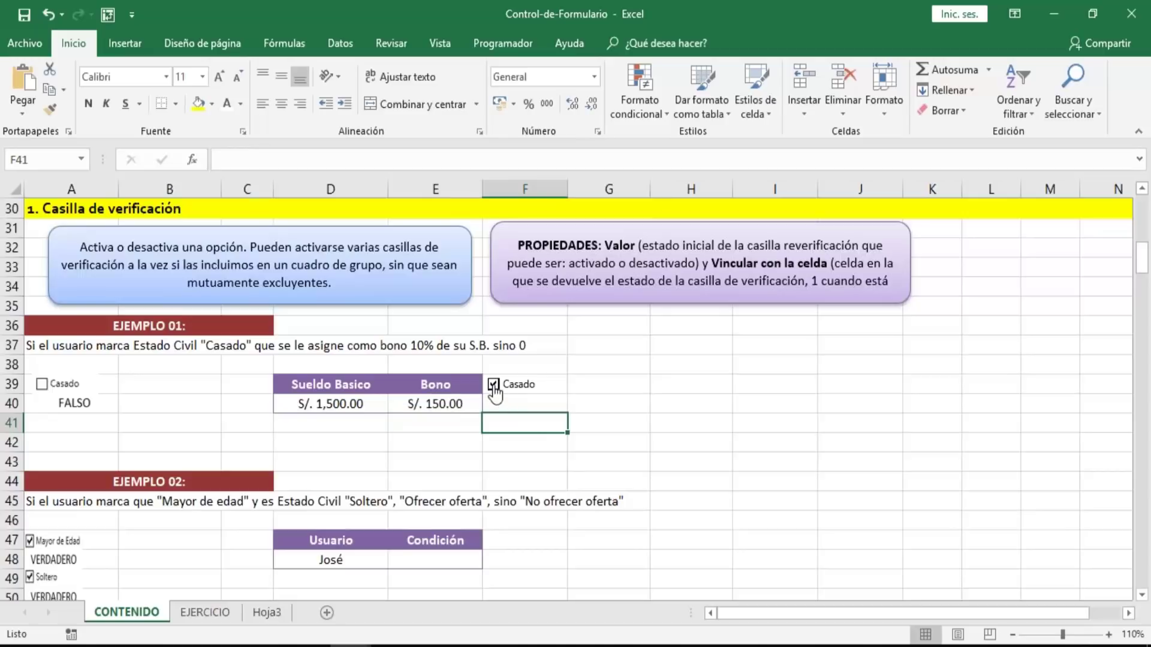
pyautogui.click(494, 385)
pyautogui.click(494, 385)
pyautogui.click(540, 477)
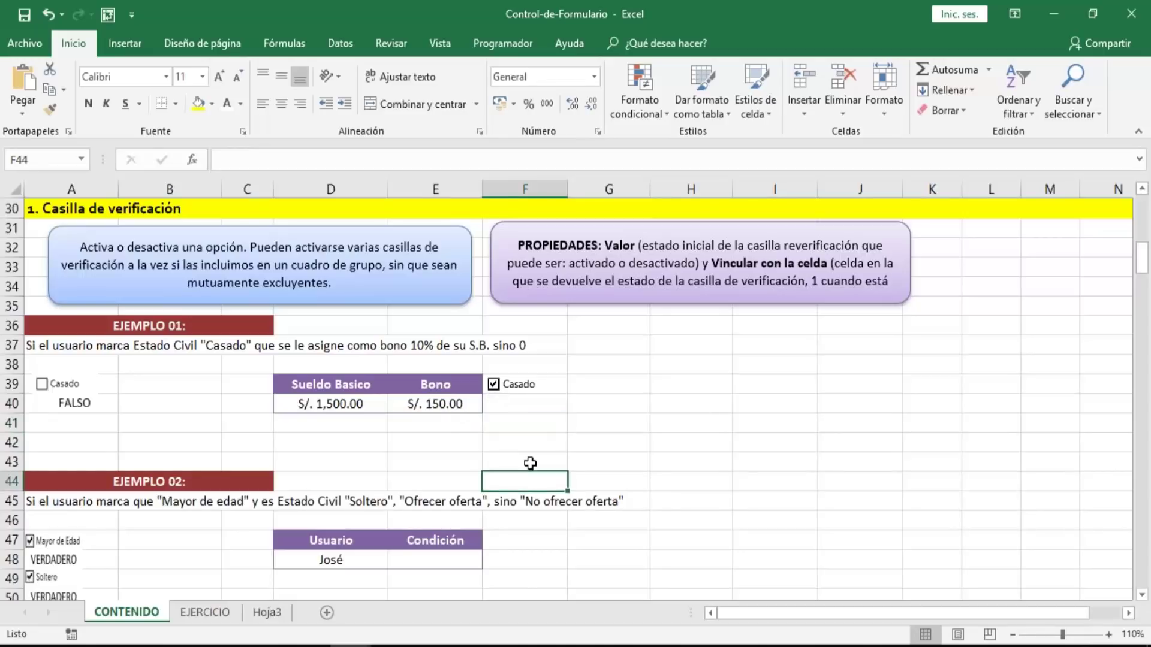
# - Switch the Casado check box in F39 off and on twice to recheck the Bono amount in E40
pyautogui.click(494, 385)
pyautogui.click(494, 385)
pyautogui.click(494, 386)
pyautogui.click(494, 386)
# - Examine the EJEMPLO 02 statement in A45 and the sample check boxes shown in rows 47 to 50
pyautogui.click(118, 502)
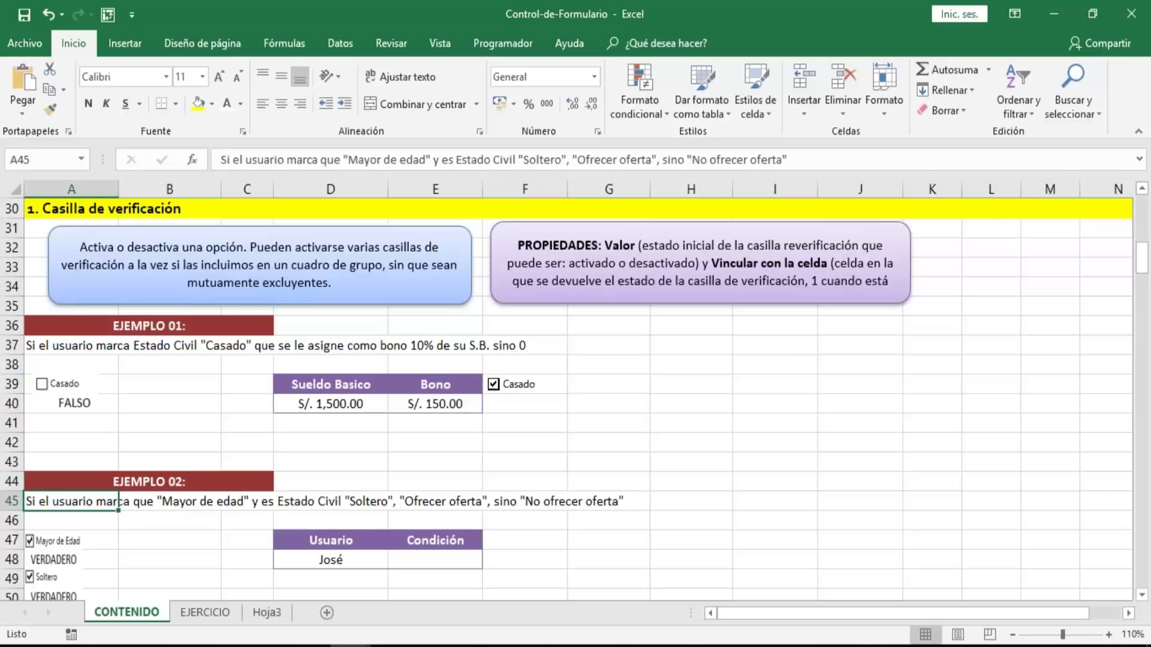
pyautogui.press('Up')
pyautogui.press('Up')
pyautogui.press('Down')
pyautogui.press('Down')
pyautogui.press('Down')
pyautogui.press('Down')
pyautogui.press('Down')
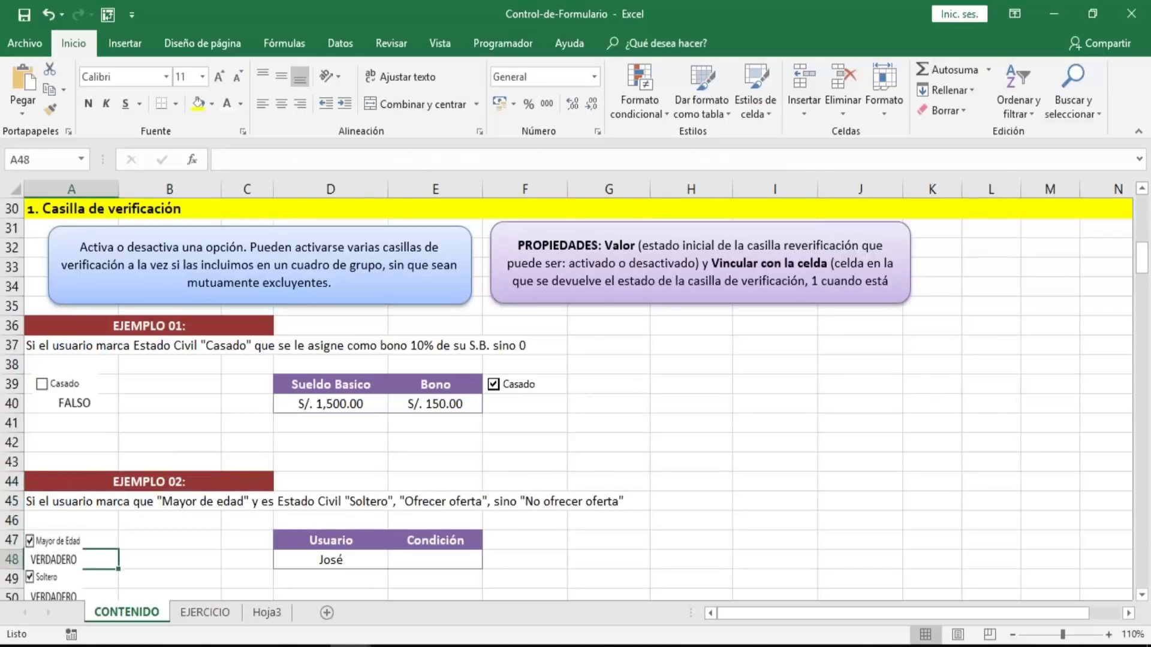
pyautogui.press('Down')
pyautogui.press('Down')
pyautogui.press('Down')
pyautogui.press('Down')
pyautogui.press('Down')
pyautogui.press('Up')
pyautogui.press('Up')
pyautogui.press('Up')
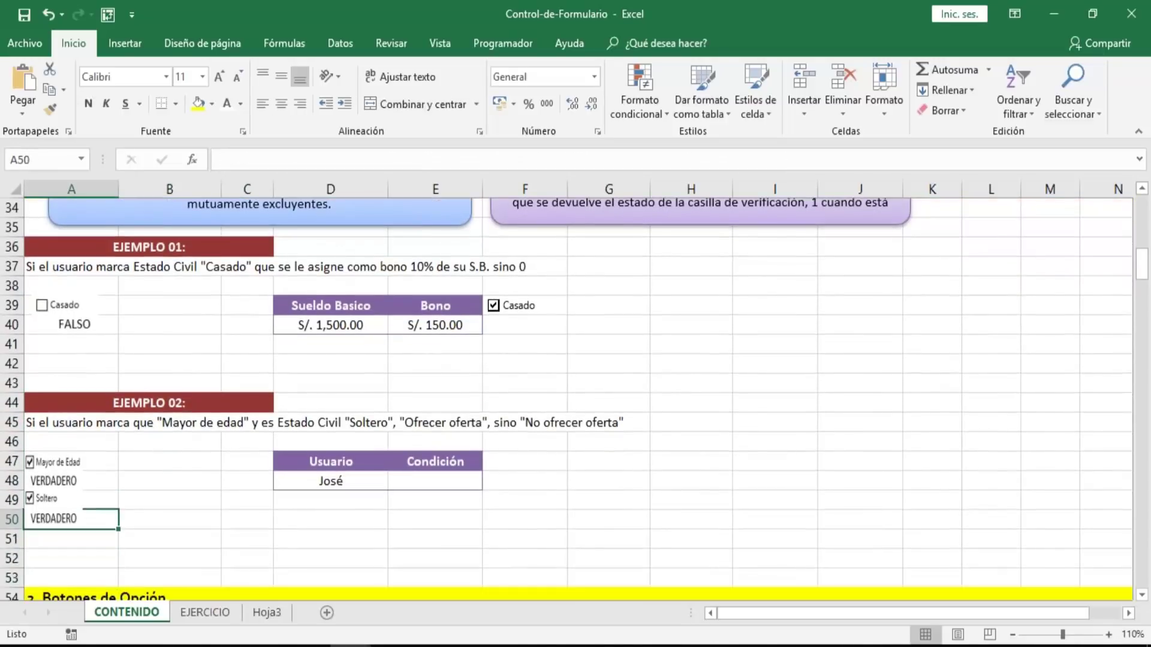
pyautogui.press('Up')
pyautogui.press('Up')
pyautogui.press('Up')
pyautogui.press('Up')
pyautogui.press('Up')
pyautogui.press('Down')
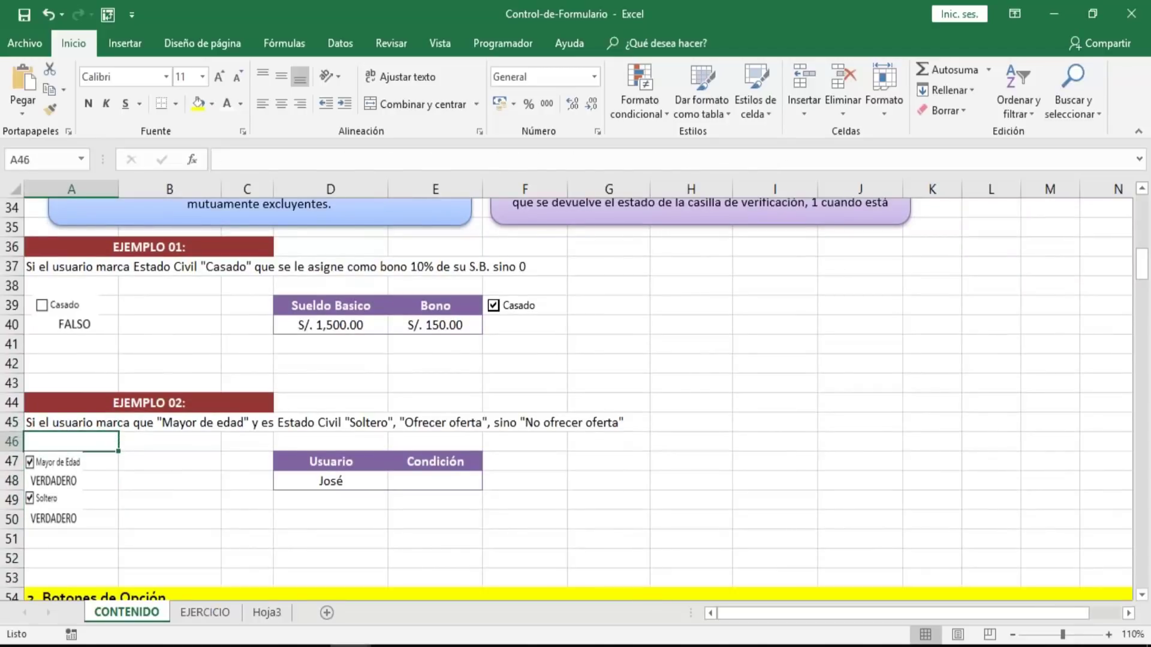
# - Examine the offer condition in row 45, the Usuario and Condición cells, the neighbouring F47 and F48, and the sample check box picture
pyautogui.press('Up')
pyautogui.press('Right')
pyautogui.press('Right')
pyautogui.press('Right')
pyautogui.press('Right')
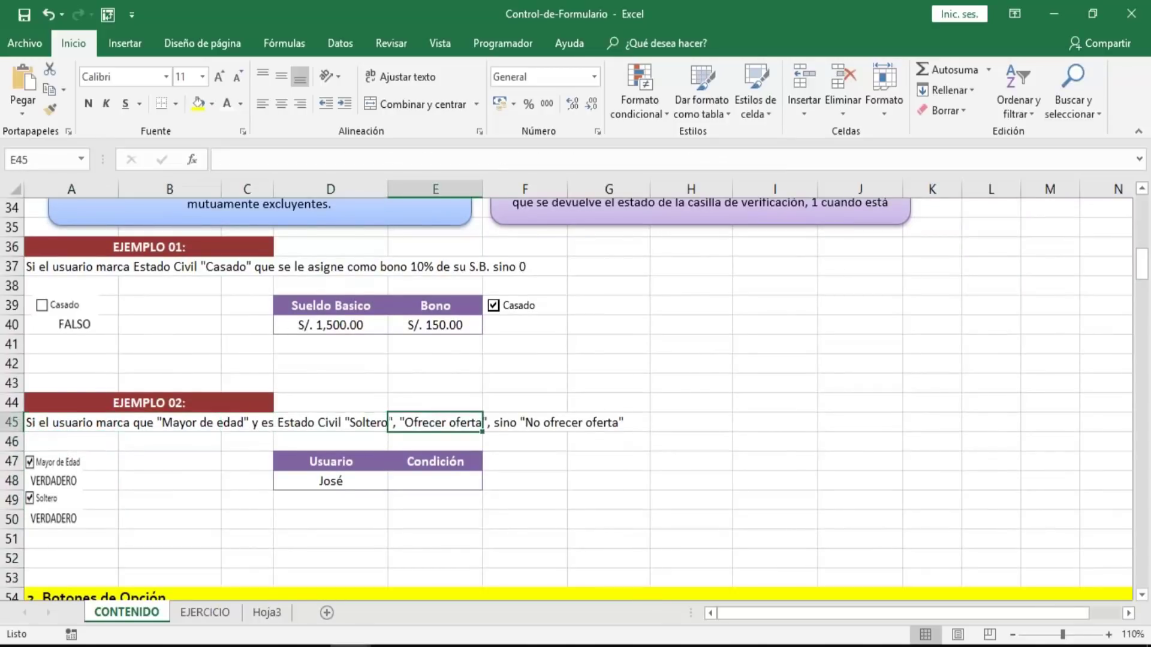
pyautogui.press('Down')
pyautogui.press('Down')
pyautogui.press('Down')
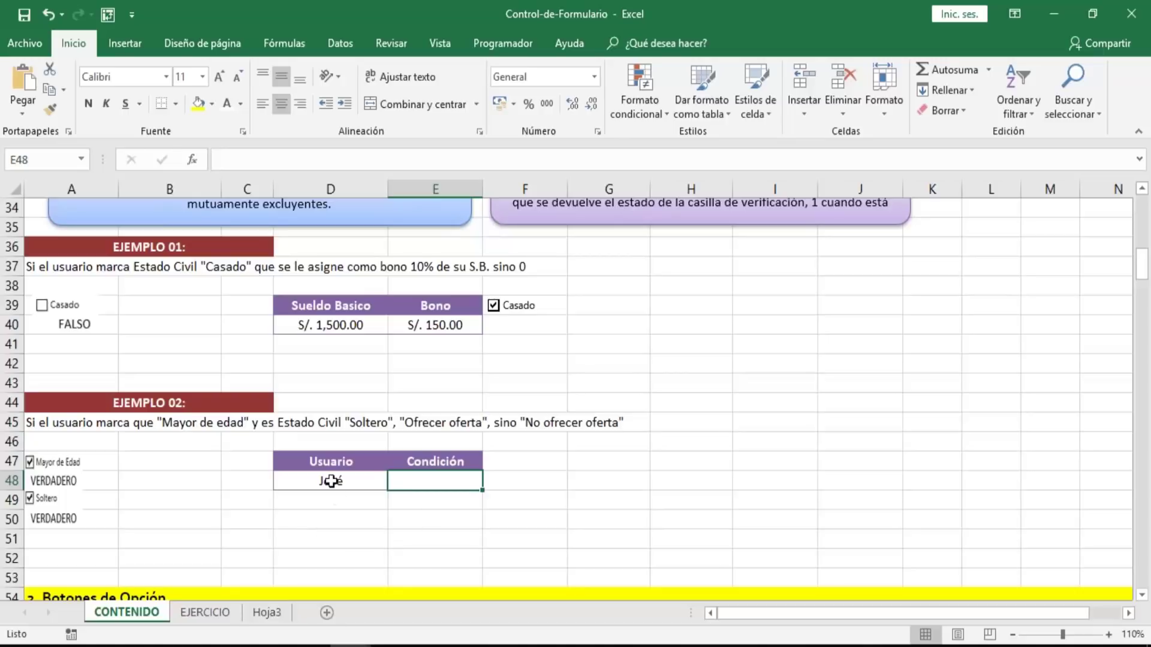
pyautogui.click(340, 459)
pyautogui.click(336, 480)
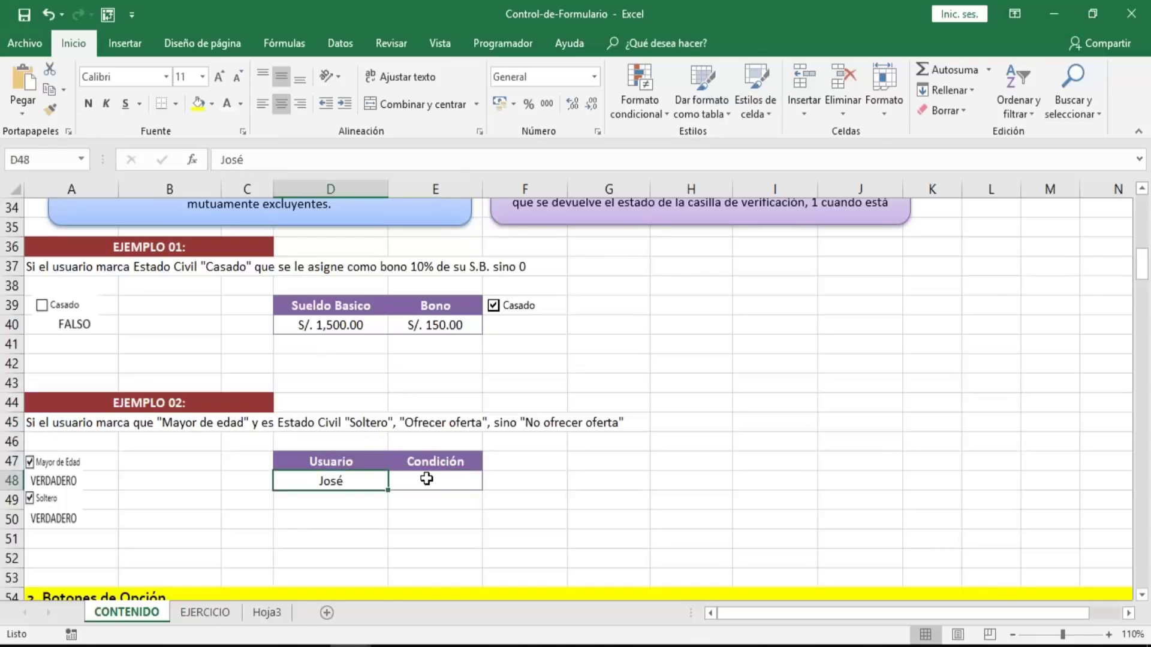
pyautogui.click(433, 479)
pyautogui.click(359, 461)
pyautogui.click(437, 483)
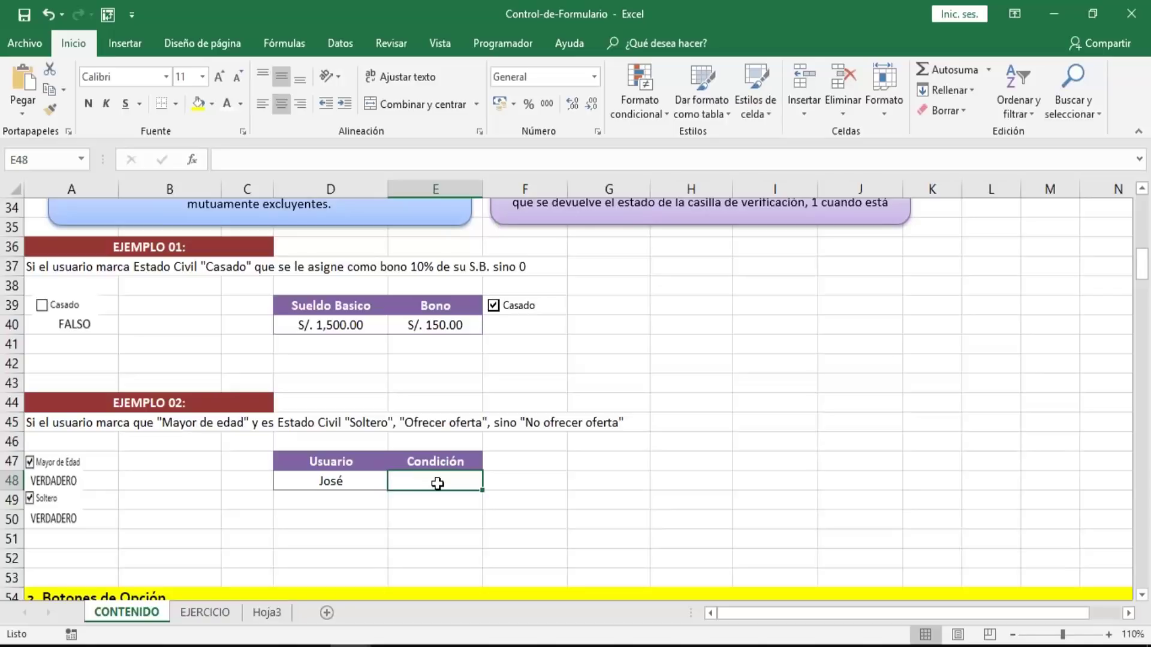
pyautogui.click(541, 466)
pyautogui.click(546, 480)
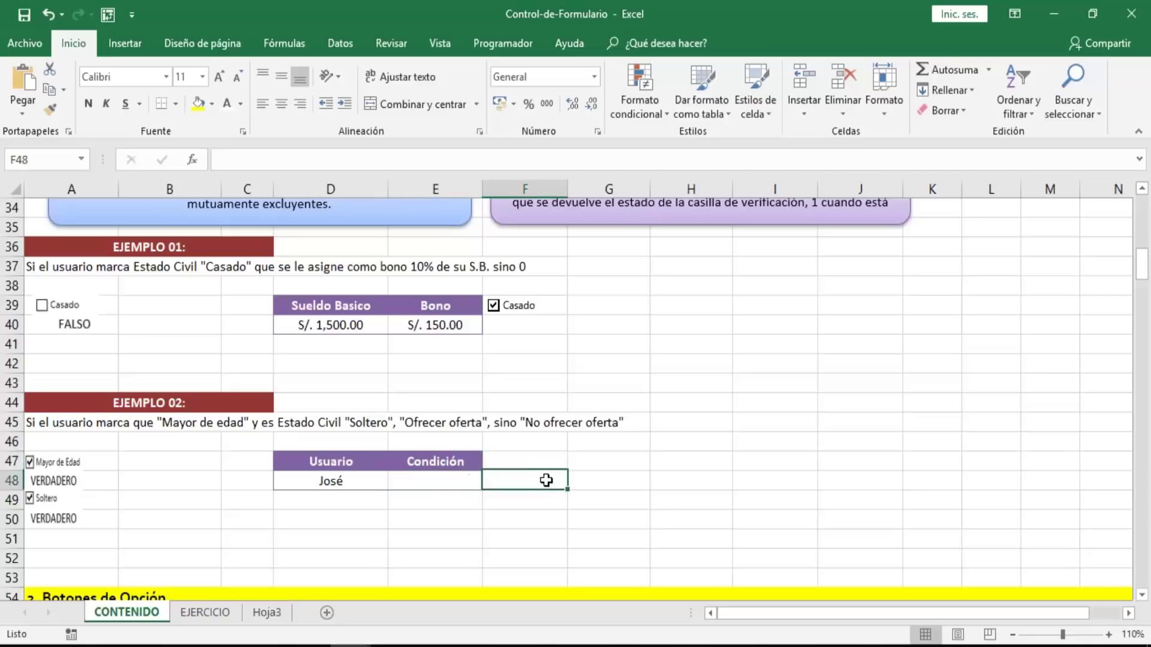
pyautogui.click(549, 464)
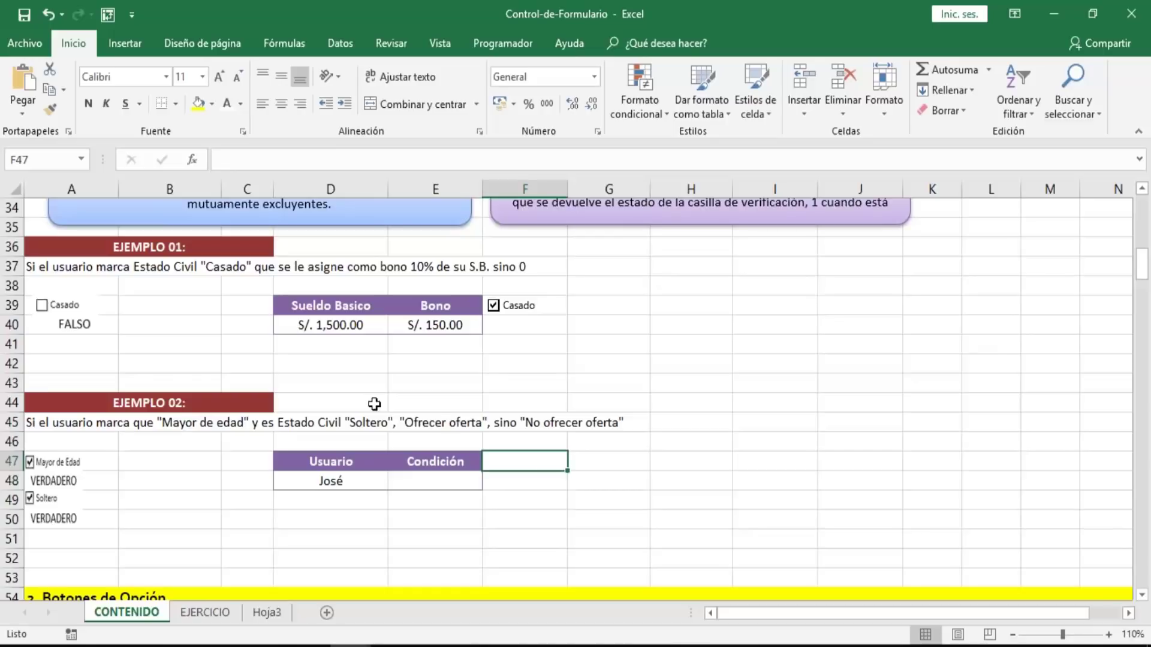
pyautogui.click(62, 492)
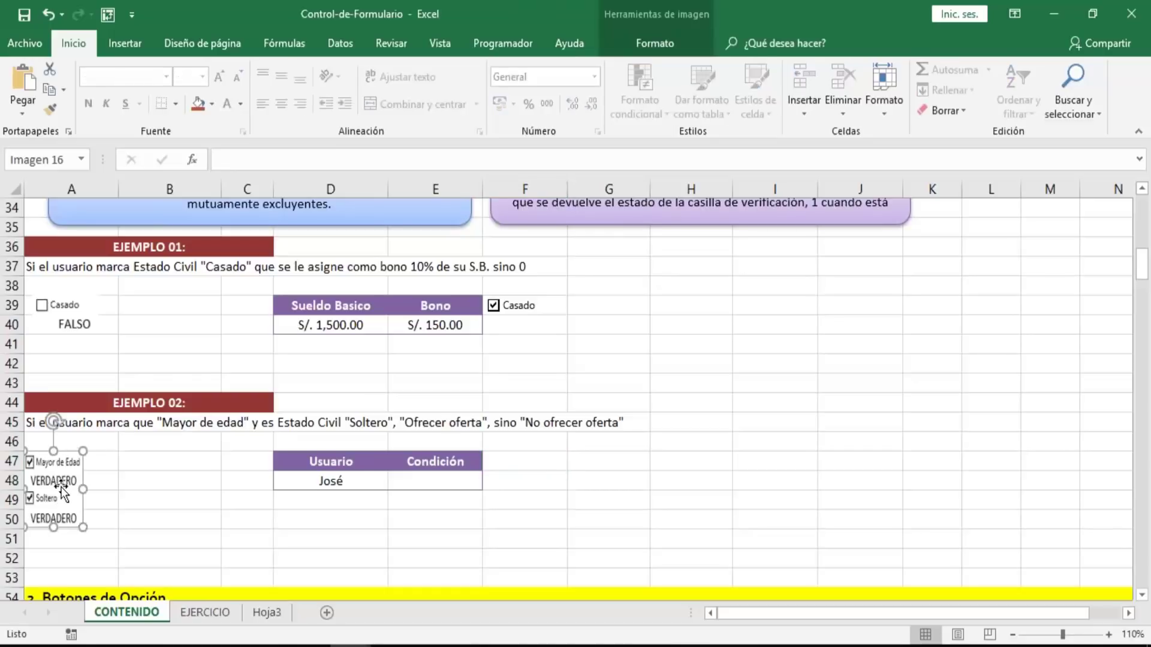
# - Insert a form-control check box over cell F47, beside the Condición header in EJEMPLO 02
pyautogui.click(542, 462)
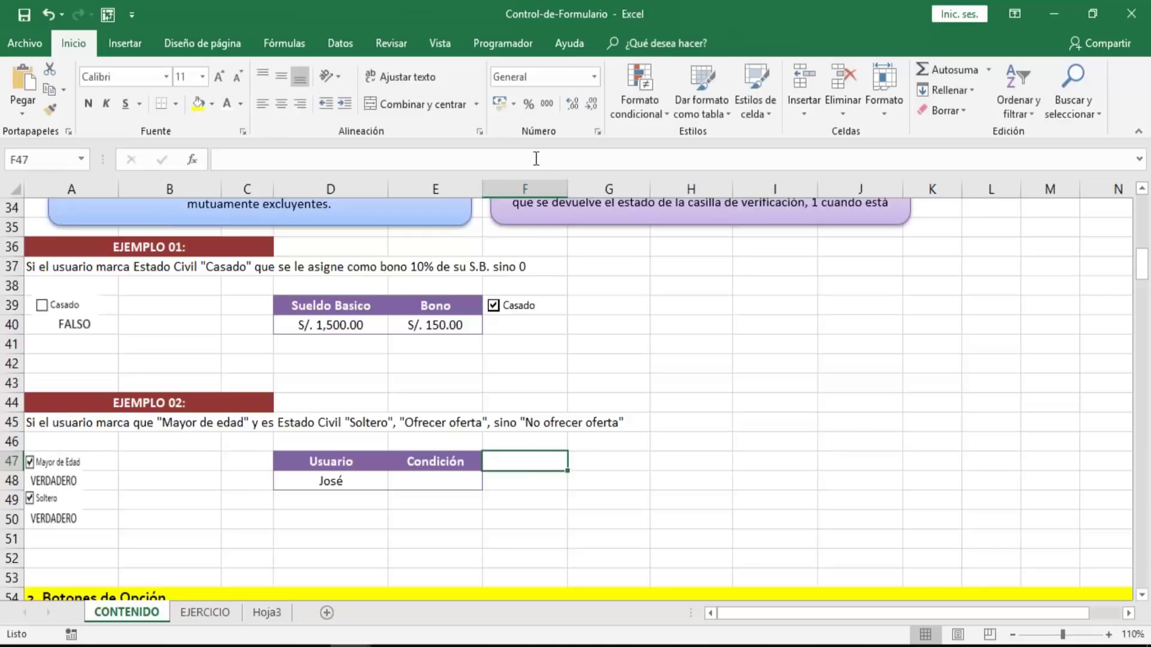
pyautogui.click(518, 49)
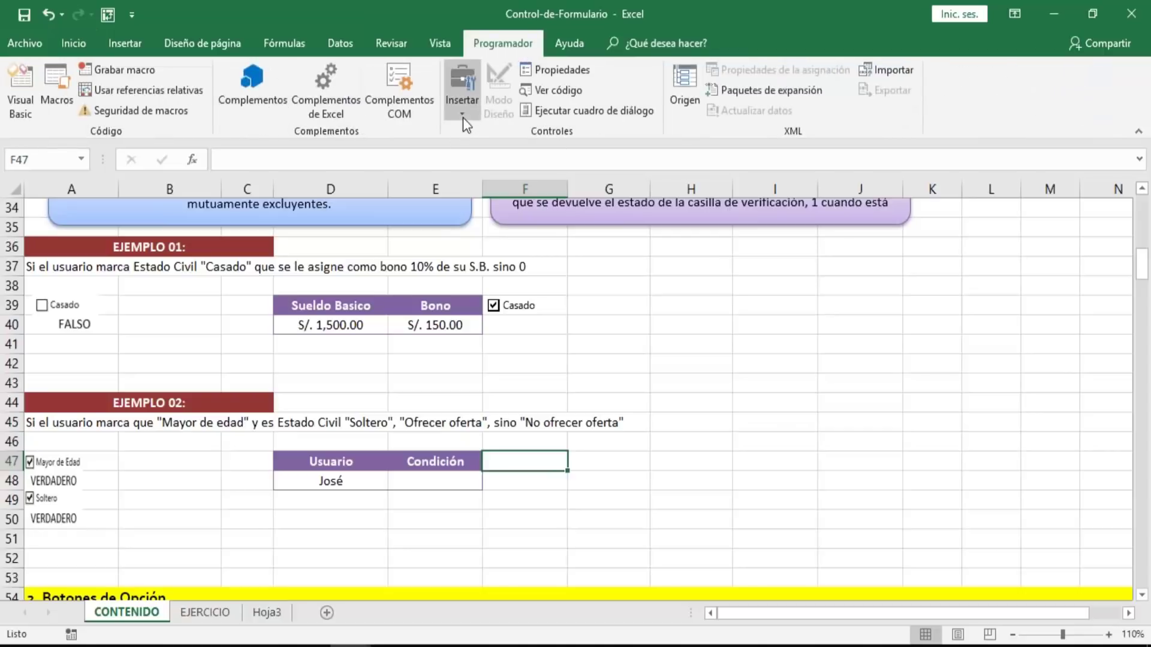
pyautogui.click(463, 118)
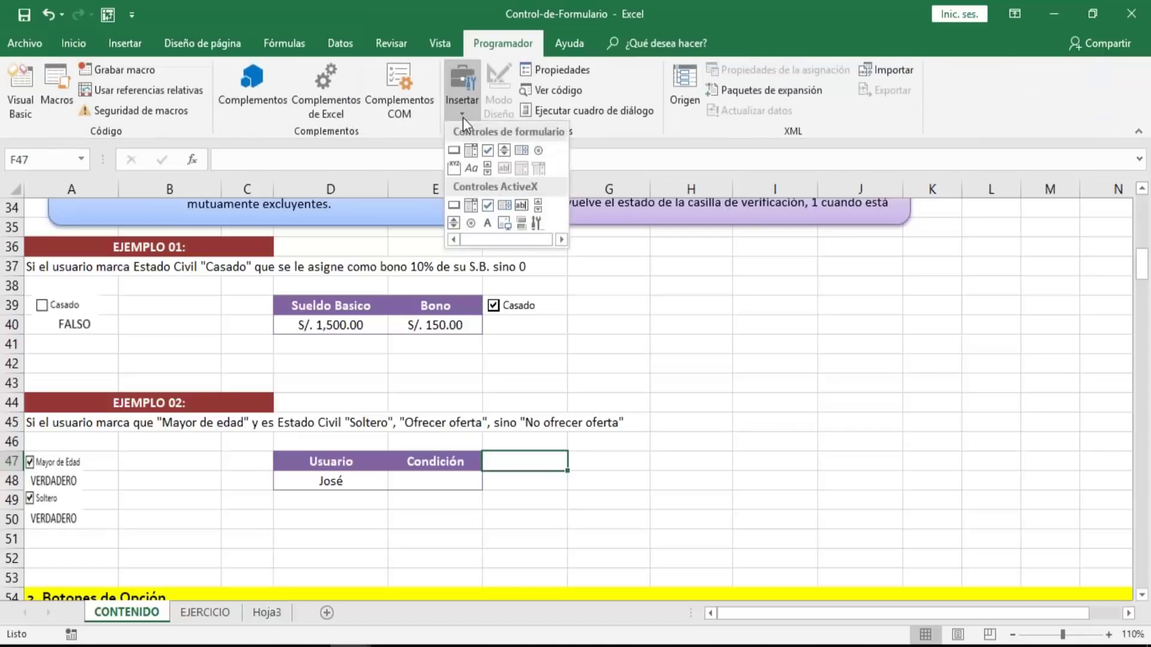
pyautogui.click(488, 150)
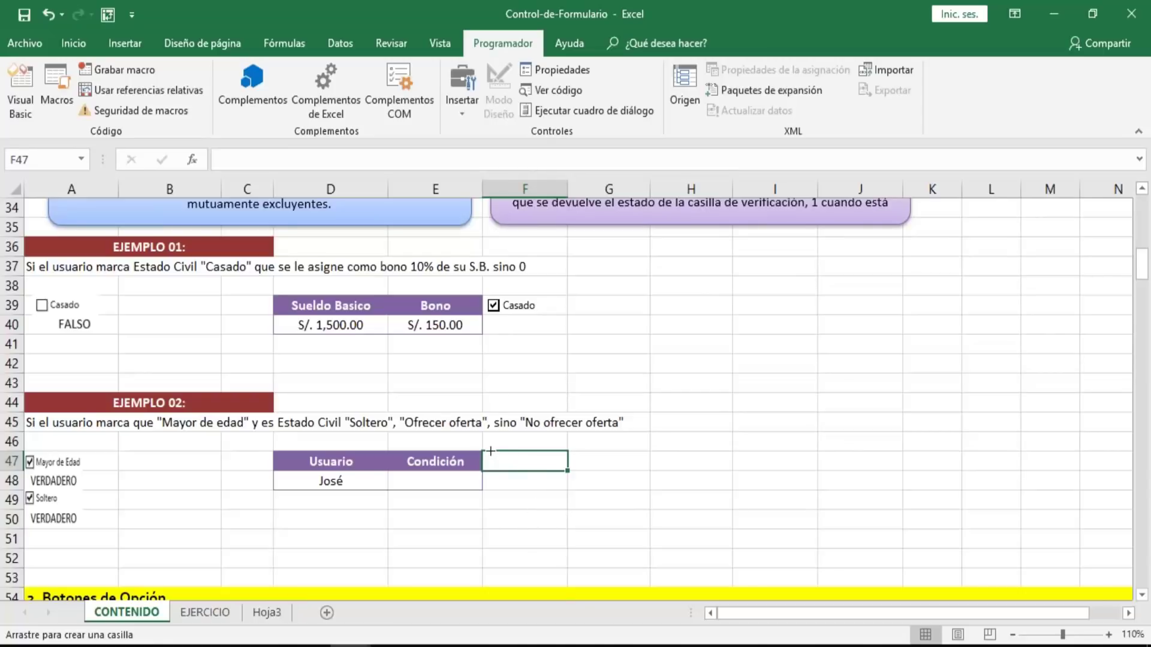
pyautogui.moveTo(491, 450)
pyautogui.mouseDown()
pyautogui.moveTo(509, 473)
pyautogui.moveTo(604, 472)
pyautogui.mouseUp()
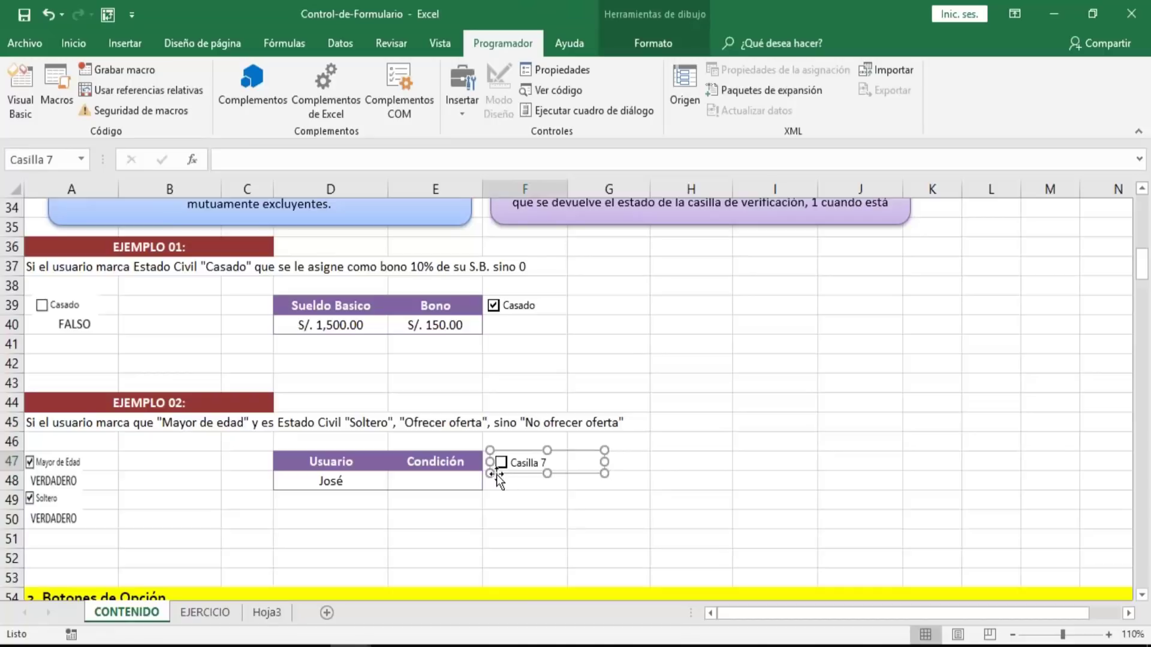
# - Insert a second form-control check box over cell F48, directly below the one in F47
pyautogui.click(464, 117)
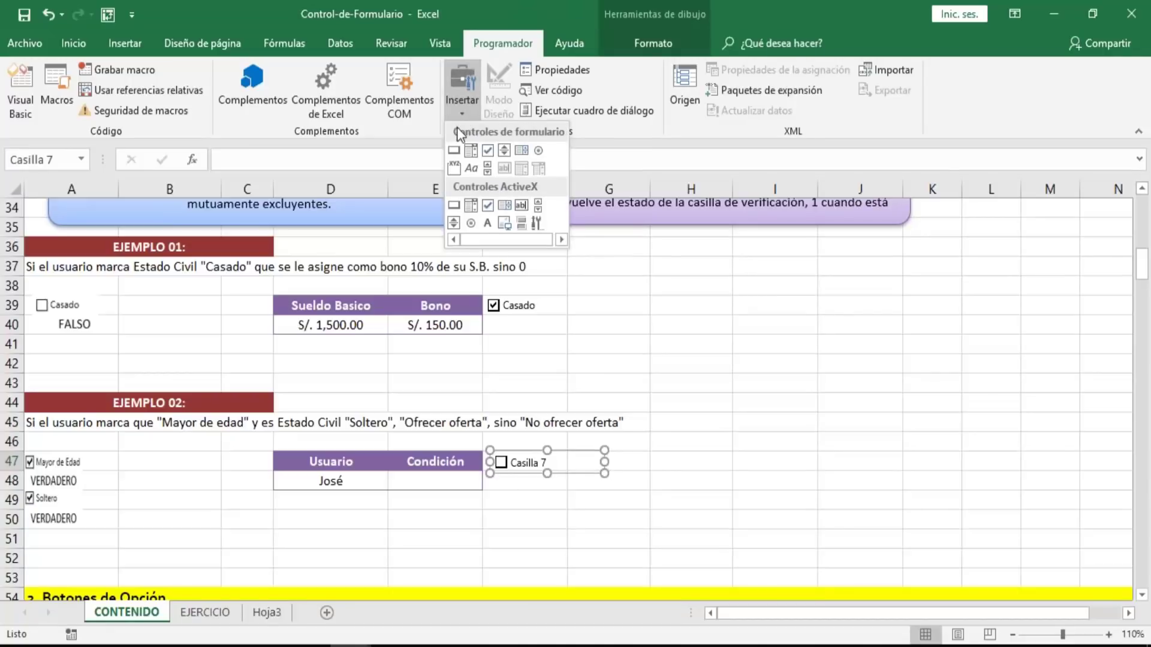
pyautogui.click(462, 116)
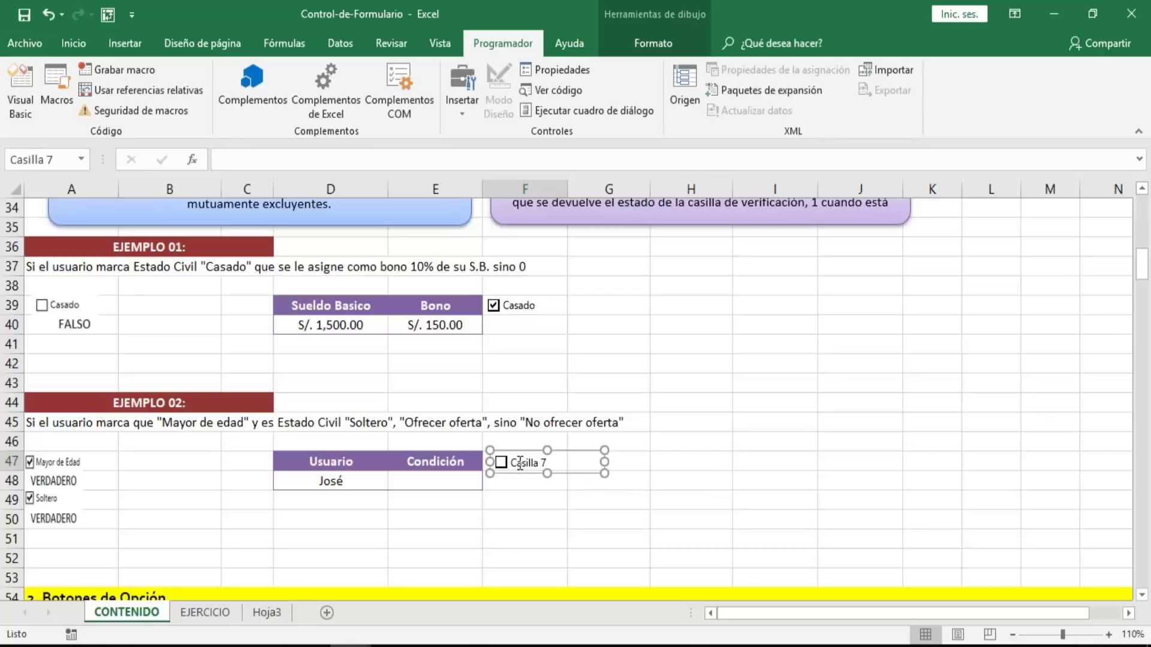
pyautogui.click(707, 463)
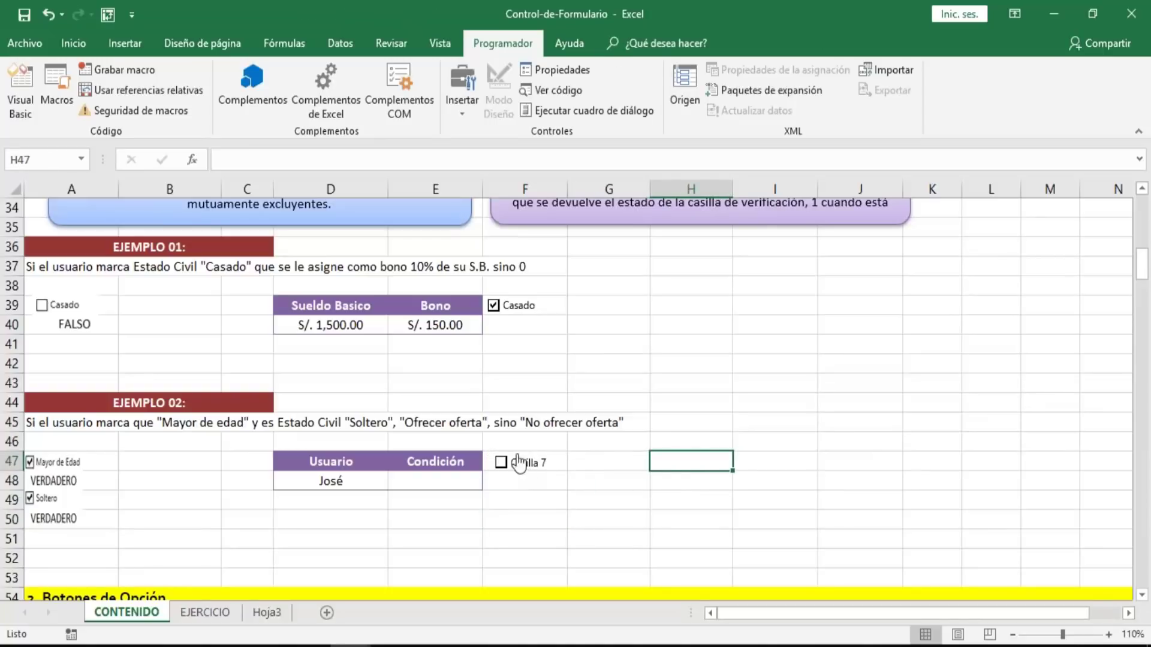
pyautogui.click(466, 113)
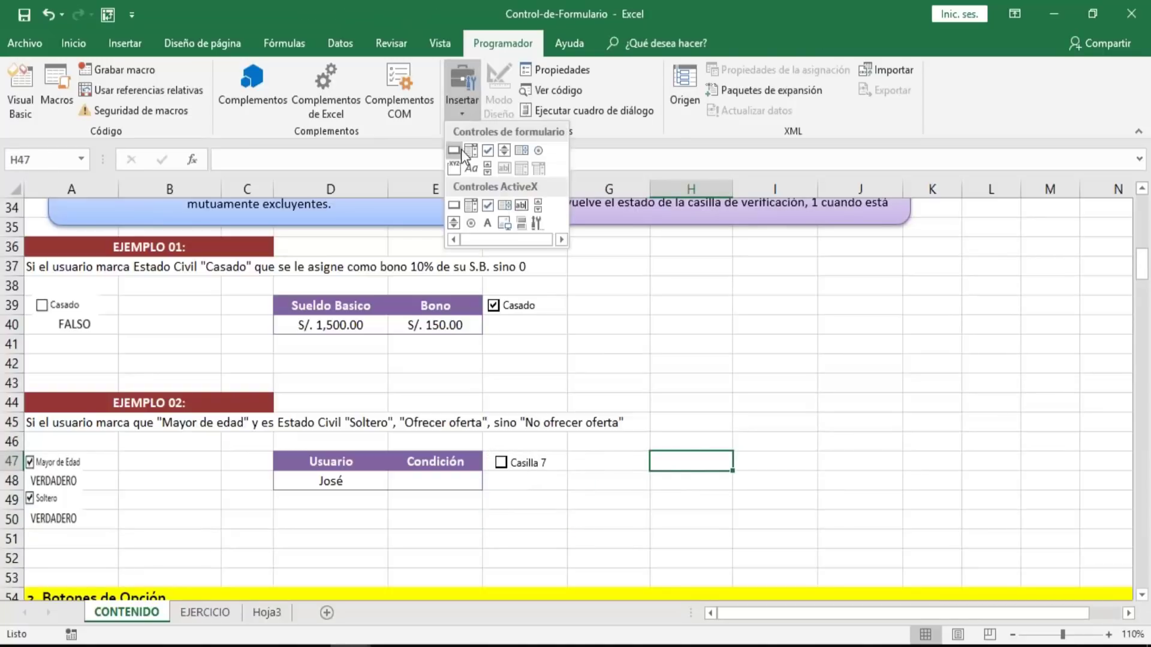
pyautogui.click(488, 151)
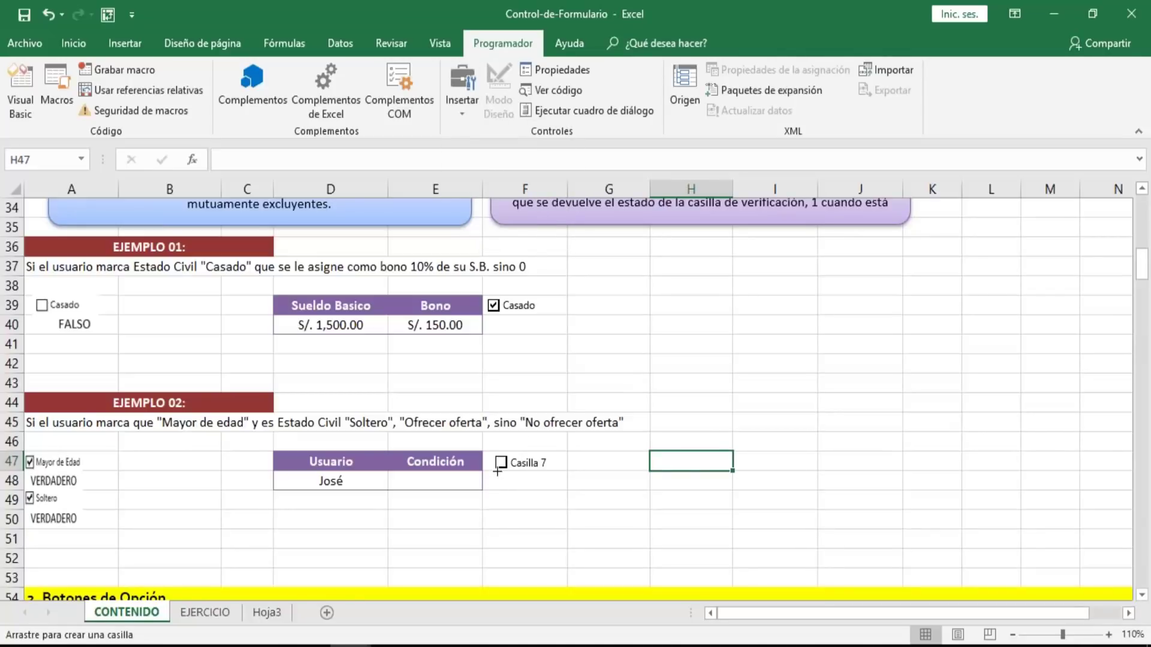
pyautogui.moveTo(492, 470)
pyautogui.mouseDown()
pyautogui.moveTo(518, 498)
pyautogui.moveTo(570, 493)
pyautogui.mouseUp()
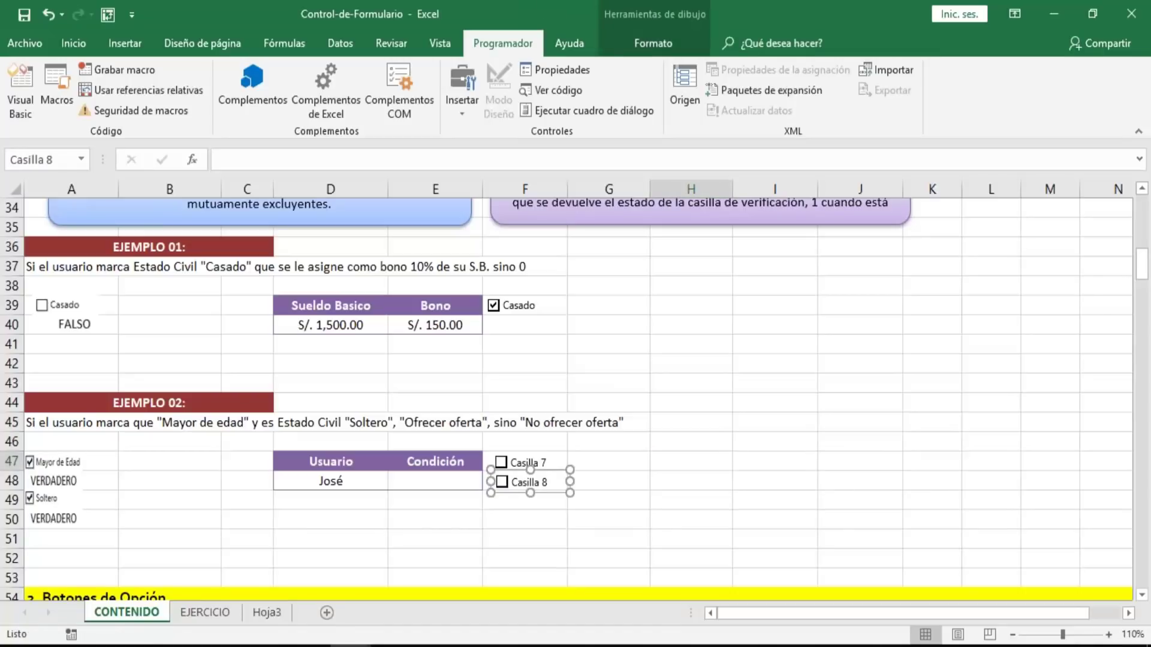
# - Nudge the check box in F48 left until it lines up with the left edge of column F
pyautogui.press('Left')
pyautogui.press('Left')
pyautogui.press('Left')
pyautogui.press('Left')
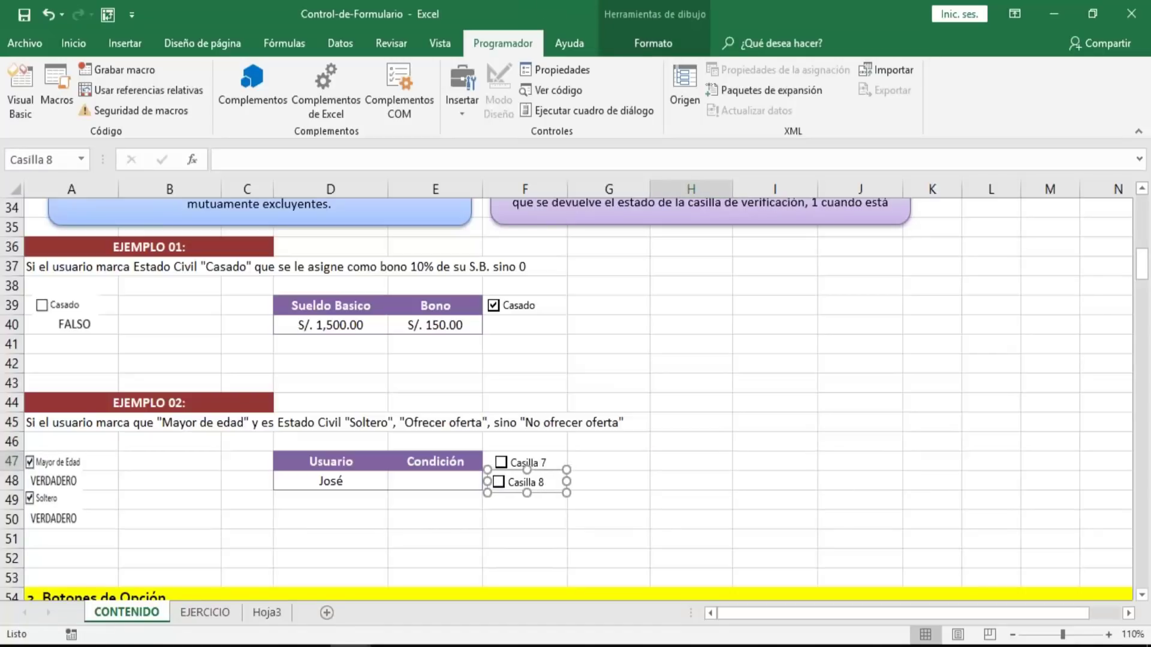
pyautogui.press('Left')
pyautogui.press('Left')
pyautogui.press('Left')
pyautogui.press('Left')
pyautogui.press('Left')
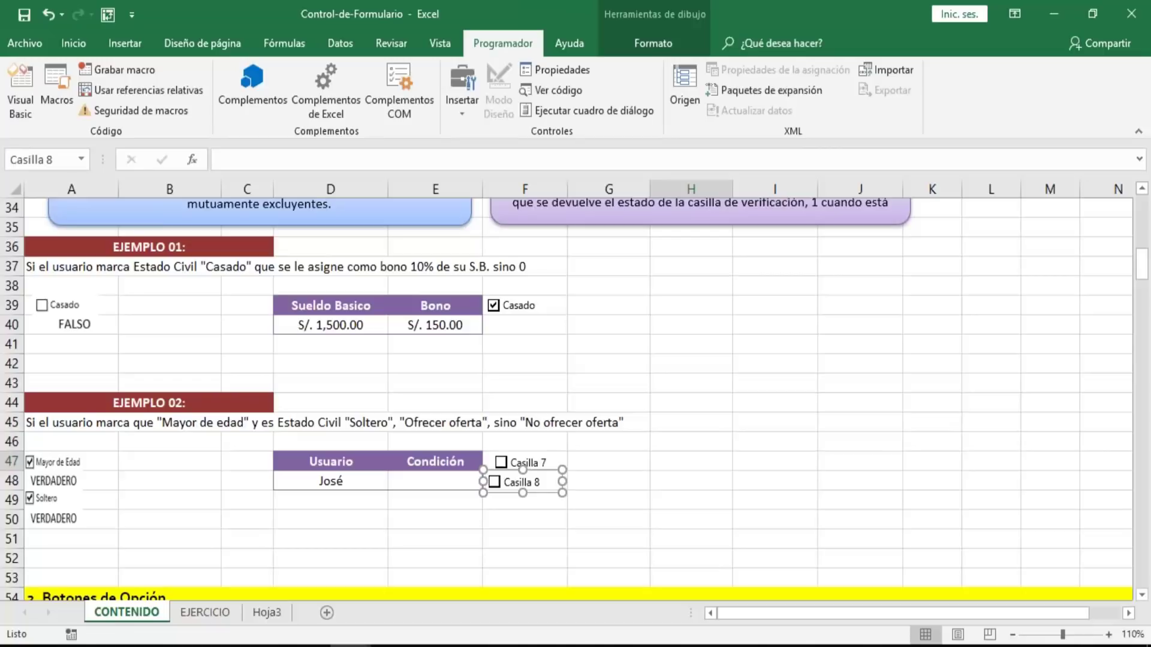
# - Nudge the check box in F47 left to align it with the one in F48
pyautogui.rightClick(542, 468)
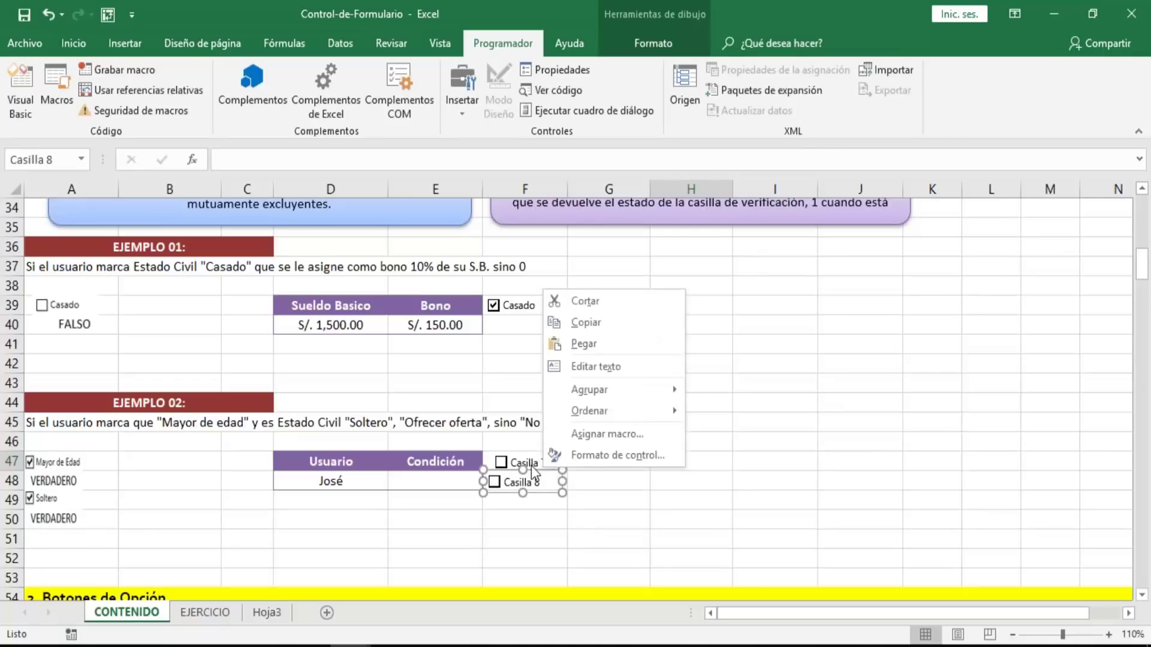
pyautogui.press('Escape')
pyautogui.rightClick(520, 457)
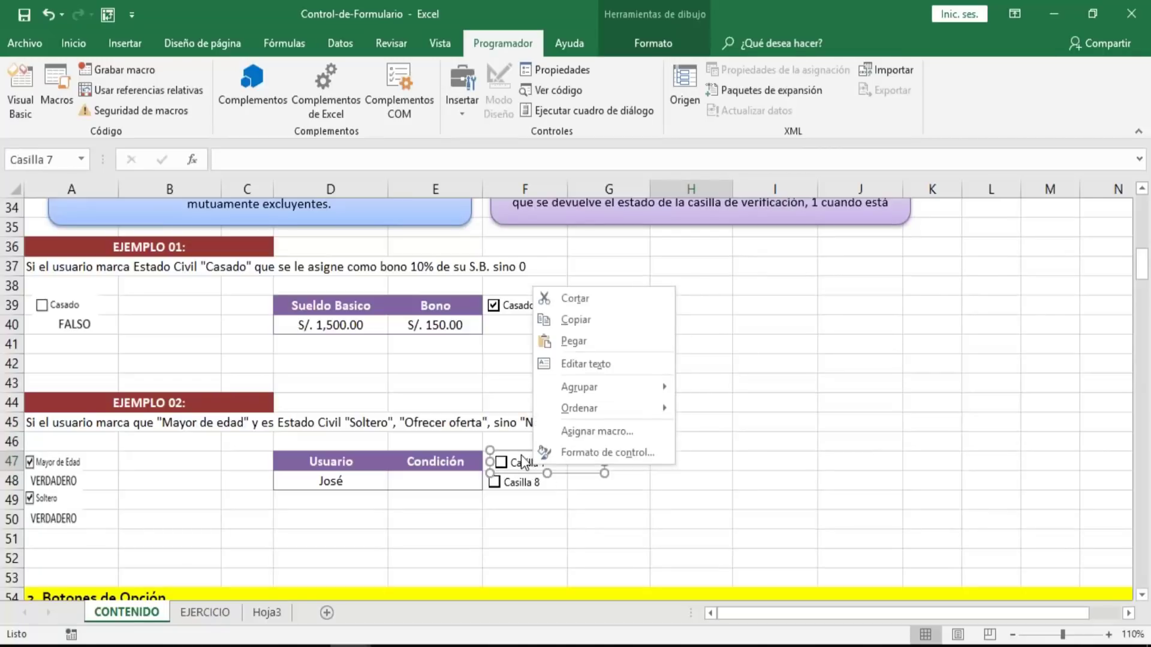
pyautogui.press('Escape')
pyautogui.press('Left')
pyautogui.press('Left')
pyautogui.press('Left')
pyautogui.press('Left')
pyautogui.press('Left')
pyautogui.press('Left')
pyautogui.press('Left')
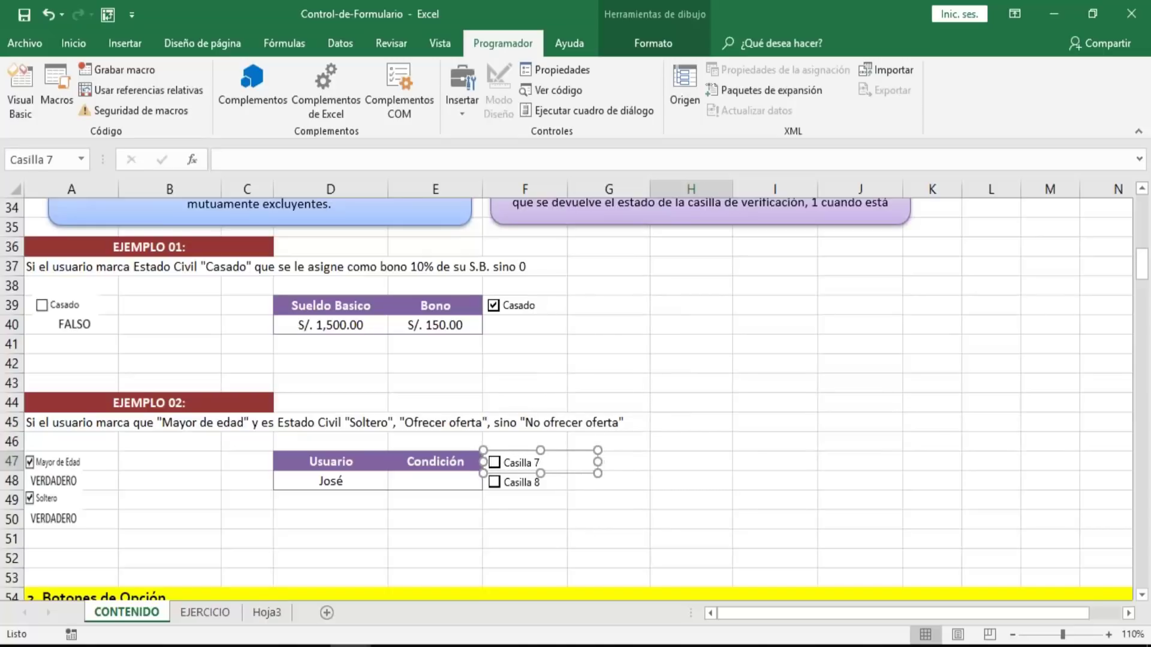
pyautogui.click(572, 512)
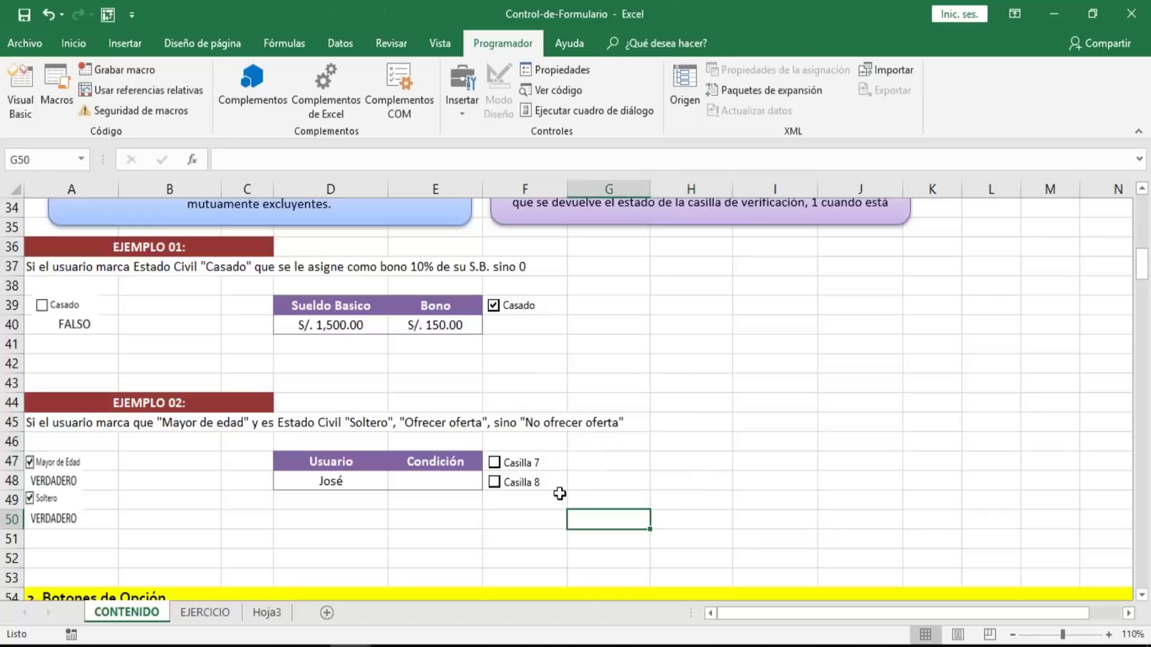
# - Replace the label of the check box in F47 with "Mayor de edad"
pyautogui.click(533, 467)
pyautogui.rightClick(528, 464)
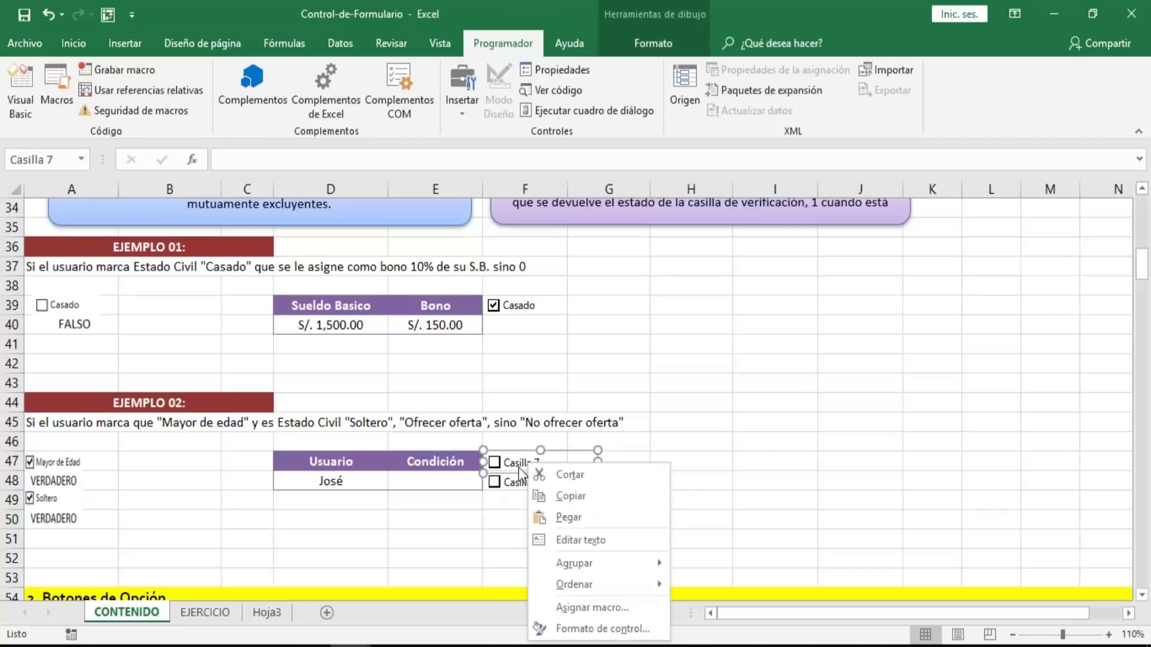
pyautogui.click(580, 540)
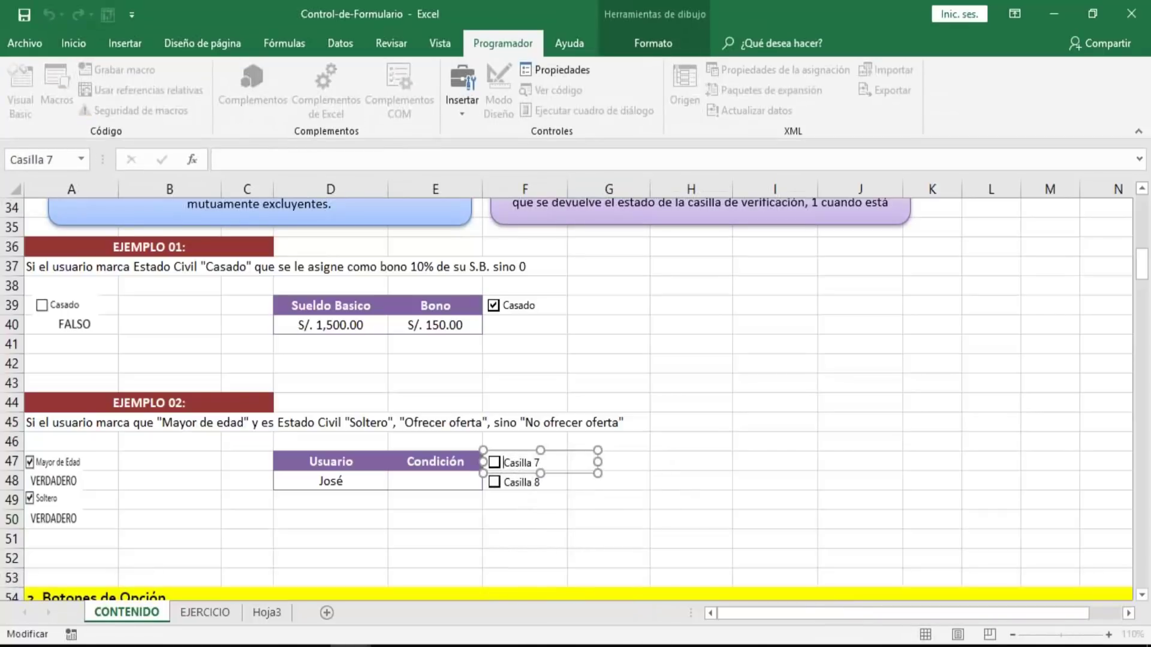
pyautogui.press('Delete')
pyautogui.press('Delete')
pyautogui.press('Delete')
pyautogui.press('Delete')
pyautogui.press('Delete')
pyautogui.press('Delete')
pyautogui.press('Delete')
pyautogui.press('Delete')
pyautogui.press('Delete')
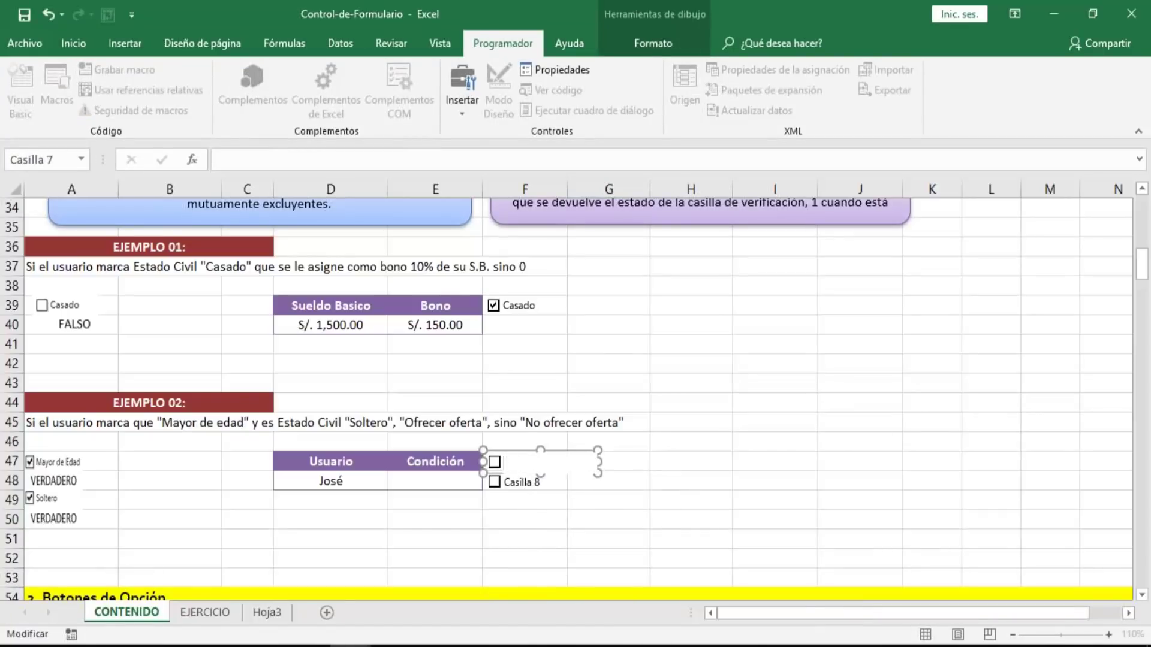
pyautogui.write('Mayor de edad')
# - Replace the label of the check box in F48 with "Soltero" and finish editing it
pyautogui.click(524, 487)
pyautogui.rightClick(522, 485)
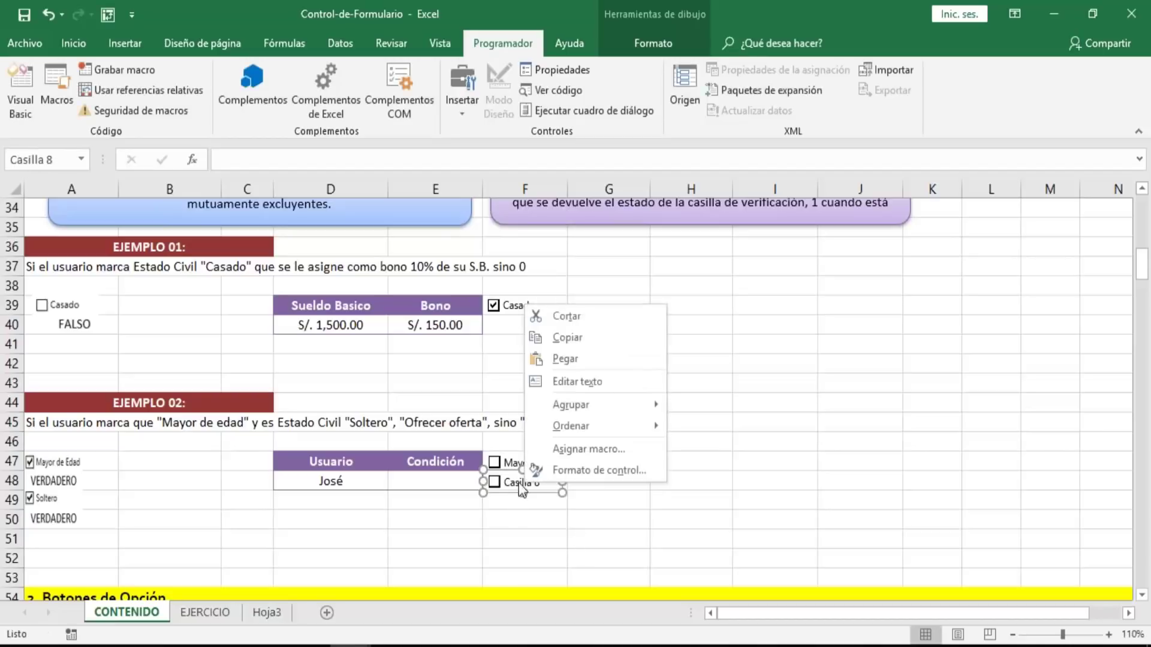
pyautogui.click(519, 484)
pyautogui.click(519, 484)
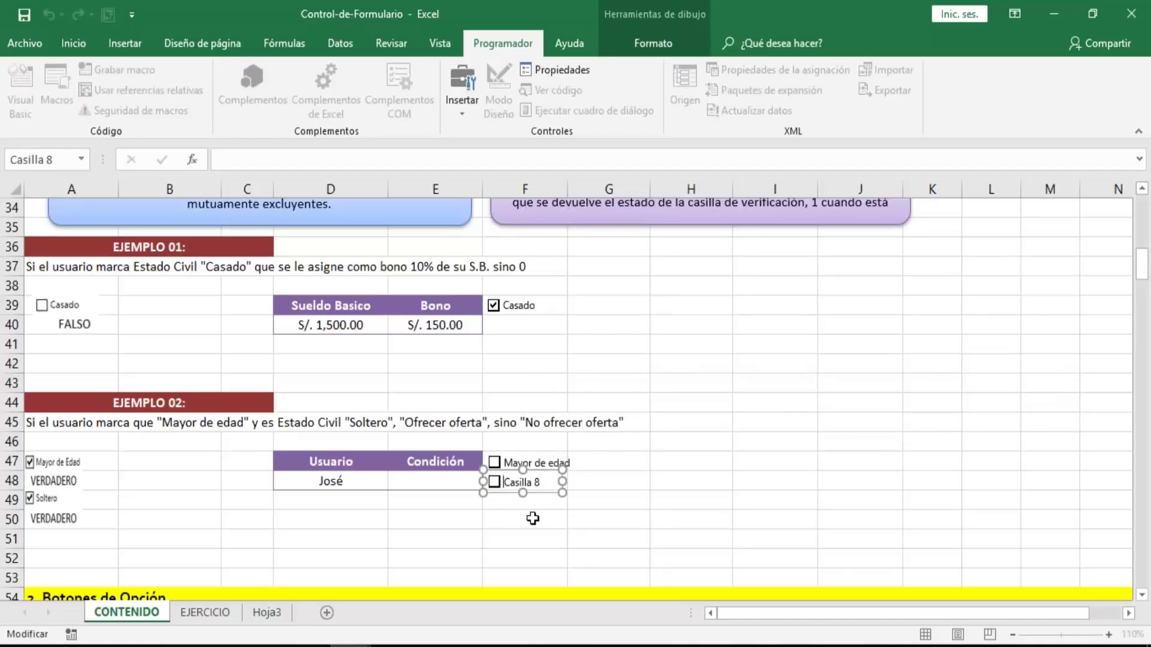
pyautogui.press('Delete')
pyautogui.press('Delete')
pyautogui.press('Delete')
pyautogui.press('Delete')
pyautogui.press('Delete')
pyautogui.press('Delete')
pyautogui.press('Delete')
pyautogui.press('Delete')
pyautogui.press('Delete')
pyautogui.write('Soltero')
pyautogui.click(615, 512)
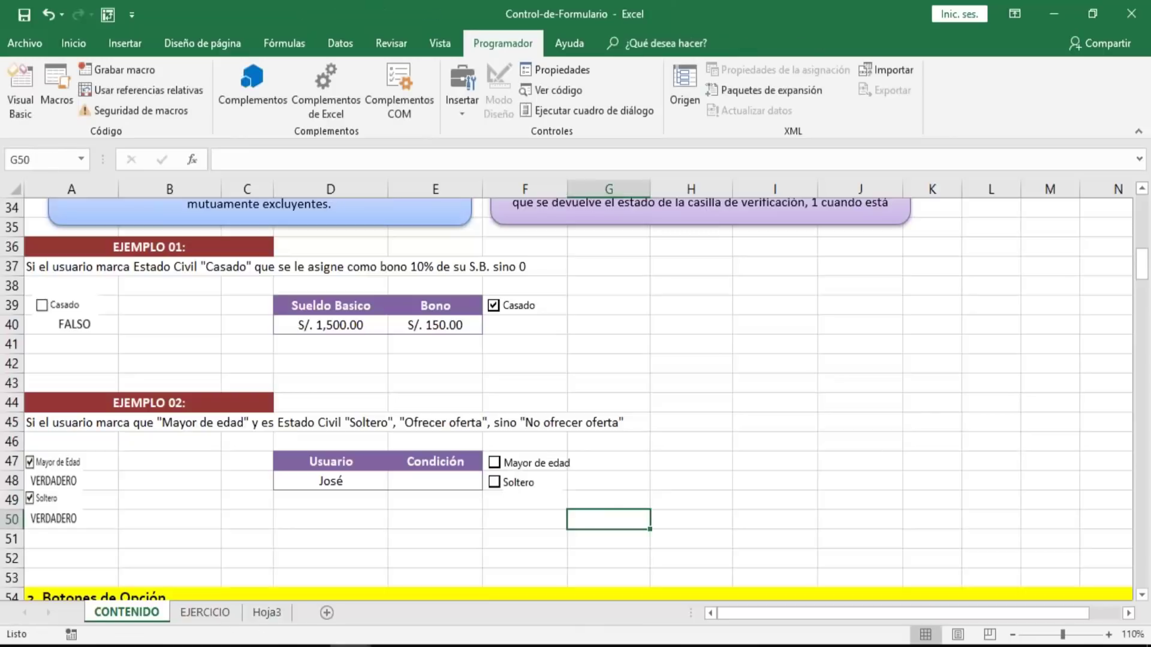
pyautogui.click(623, 475)
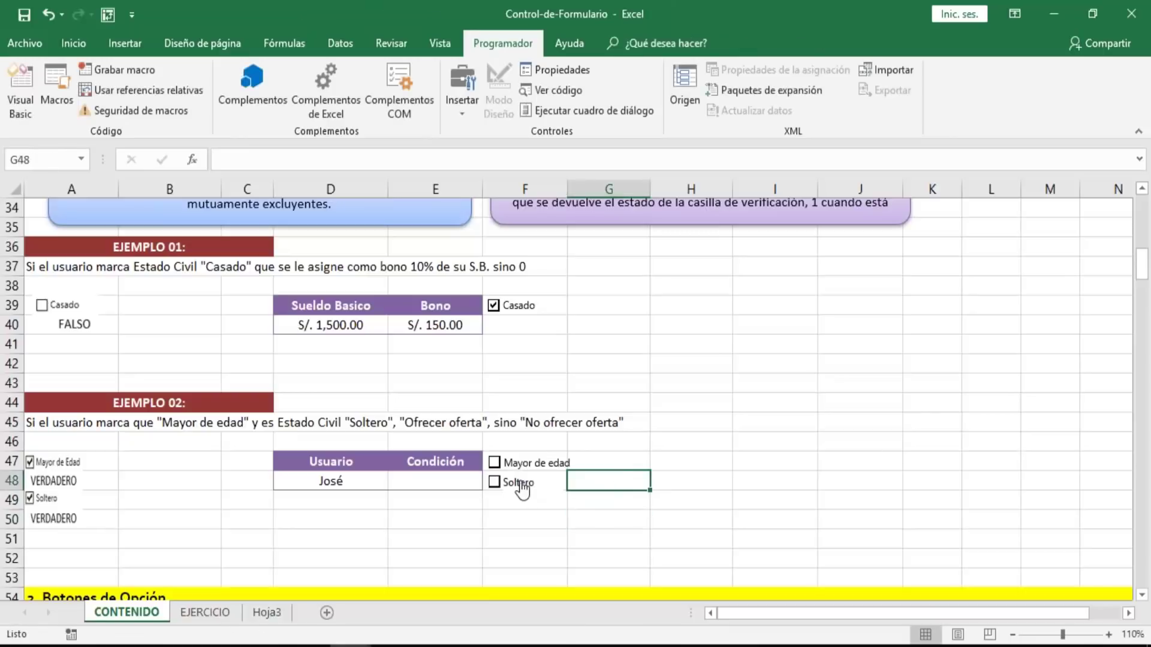
# - Widen column F slightly so the "Mayor de edad" check box label fits within it
pyautogui.rightClick(523, 486)
pyautogui.press('Escape')
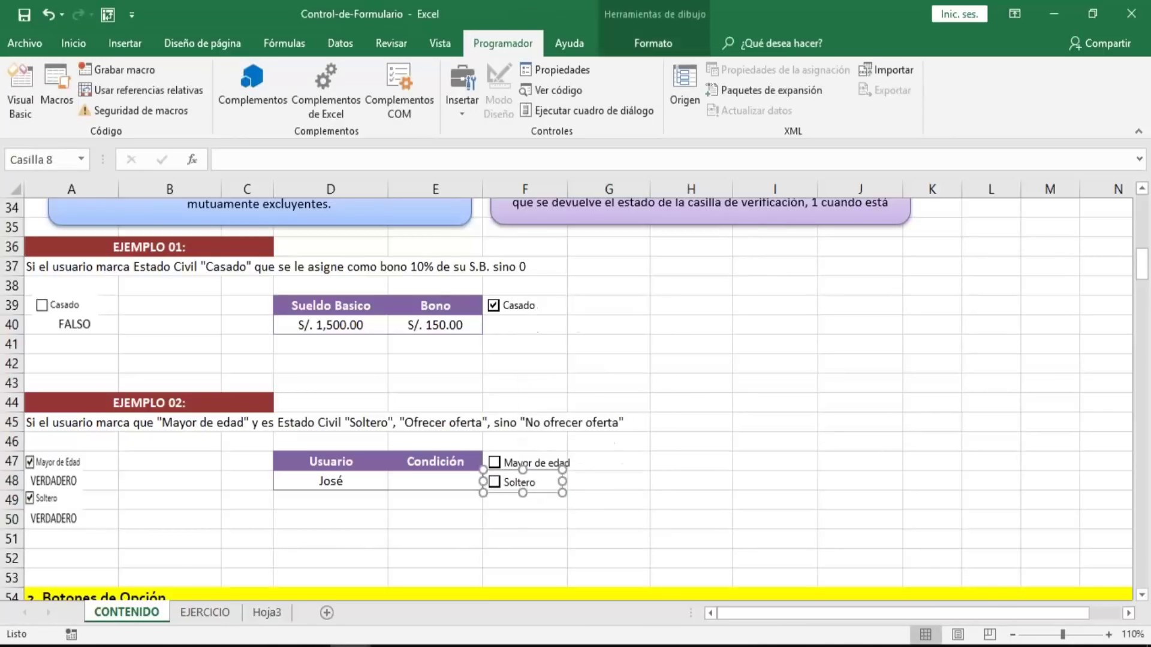
pyautogui.click(636, 482)
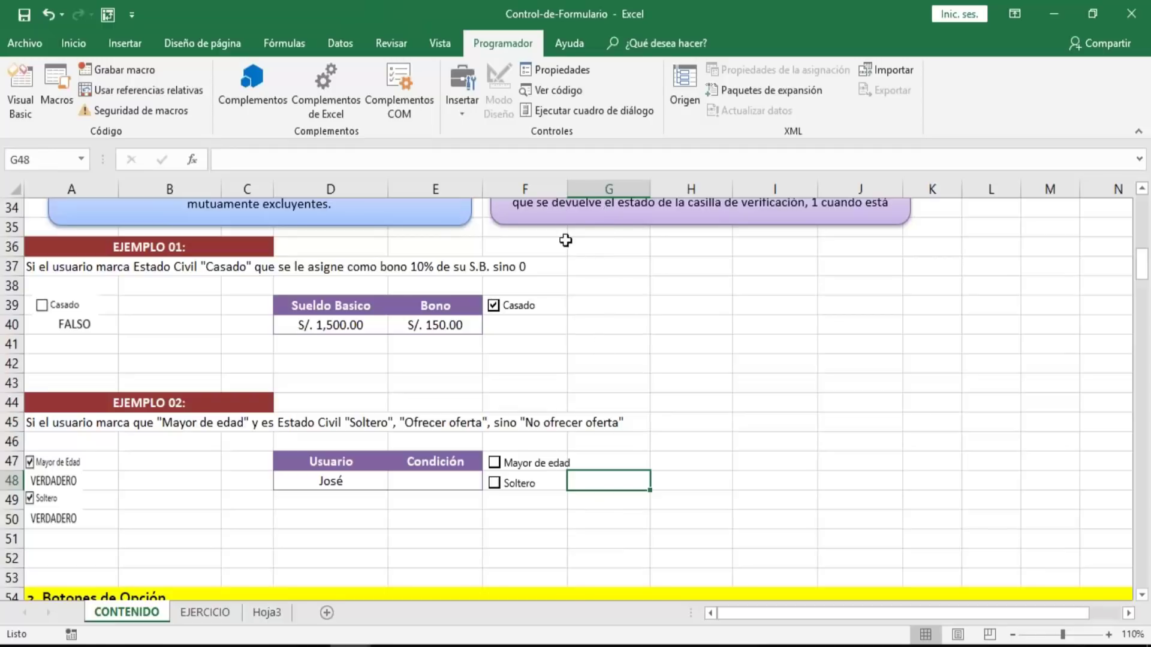
pyautogui.moveTo(570, 182); pyautogui.dragTo(576, 183)
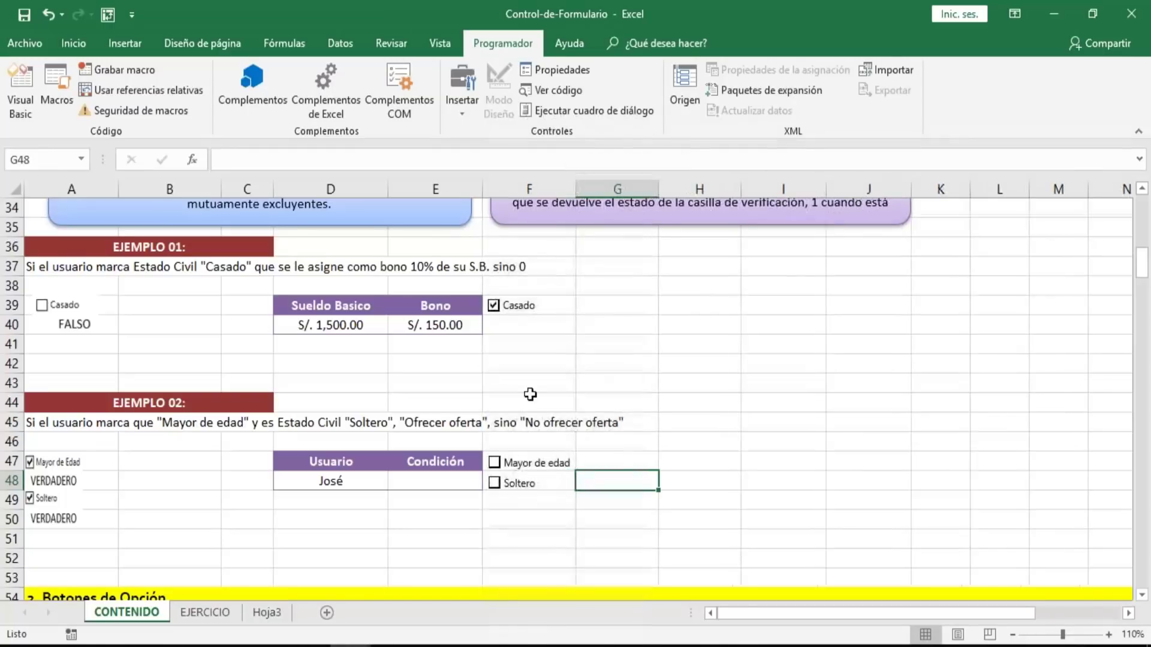
# - Link the Mayor de edad check box to cell $G$47 through its control format settings
pyautogui.rightClick(542, 463)
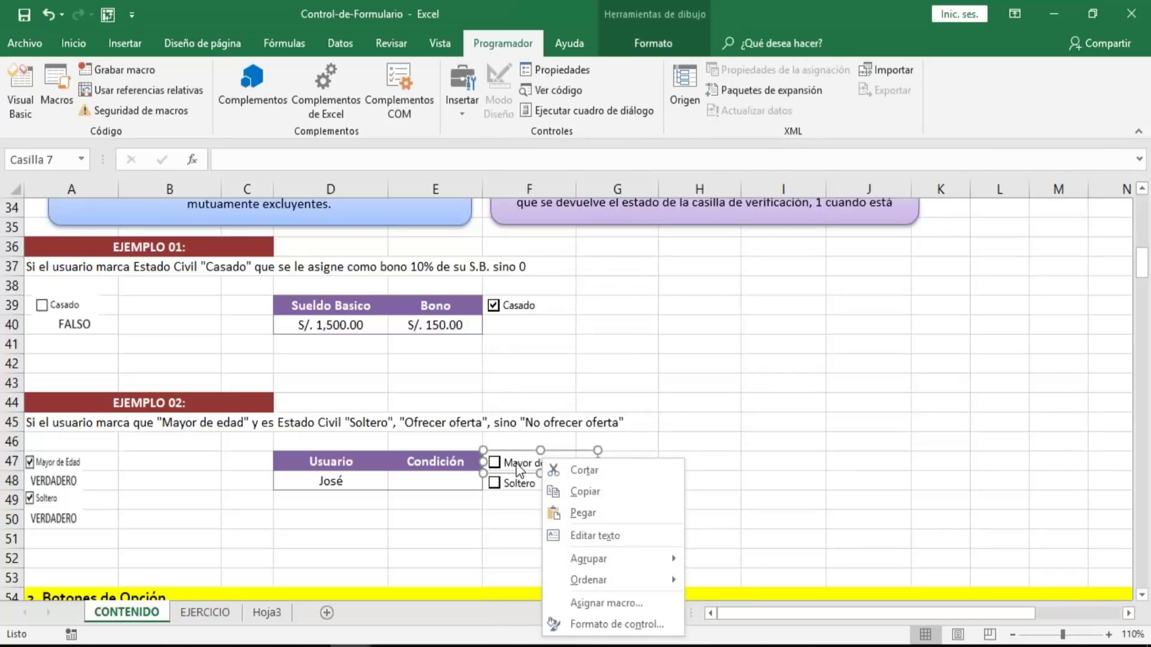
pyautogui.rightClick(517, 465)
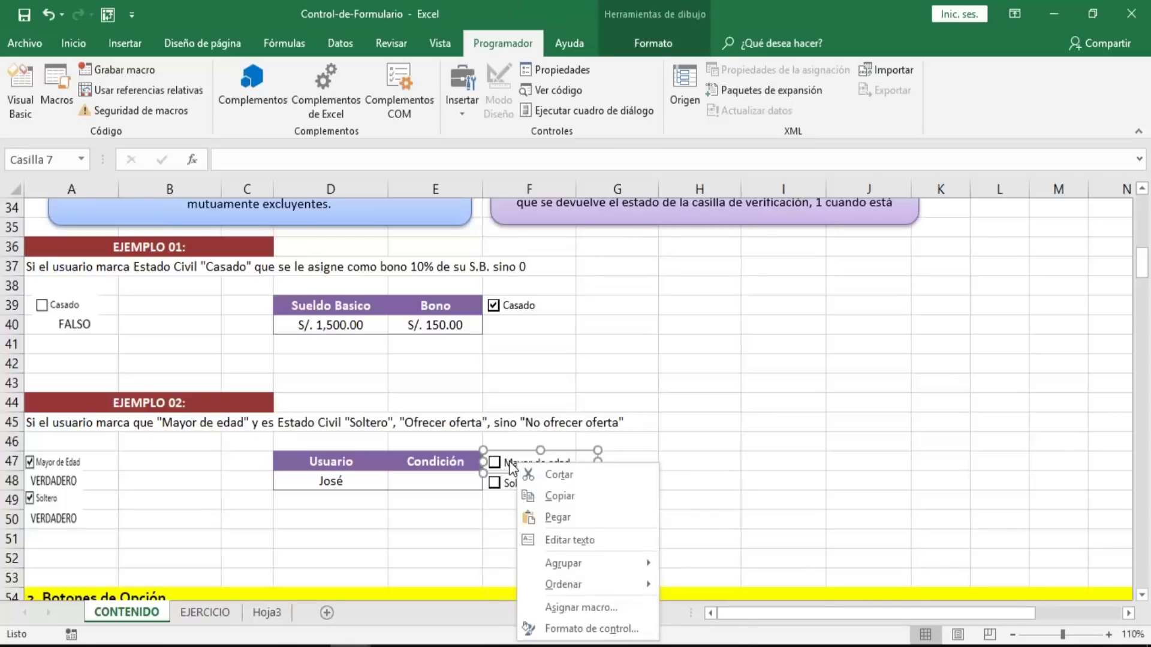
pyautogui.click(592, 630)
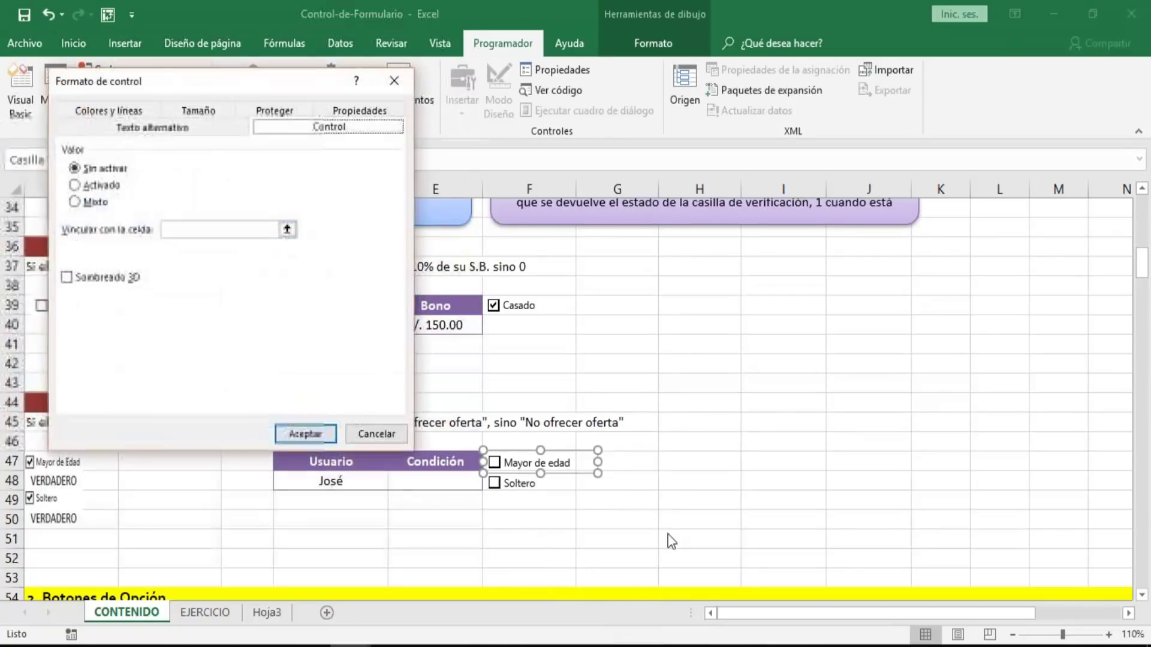
pyautogui.moveTo(232, 81); pyautogui.dragTo(795, 14)
pyautogui.click(743, 162)
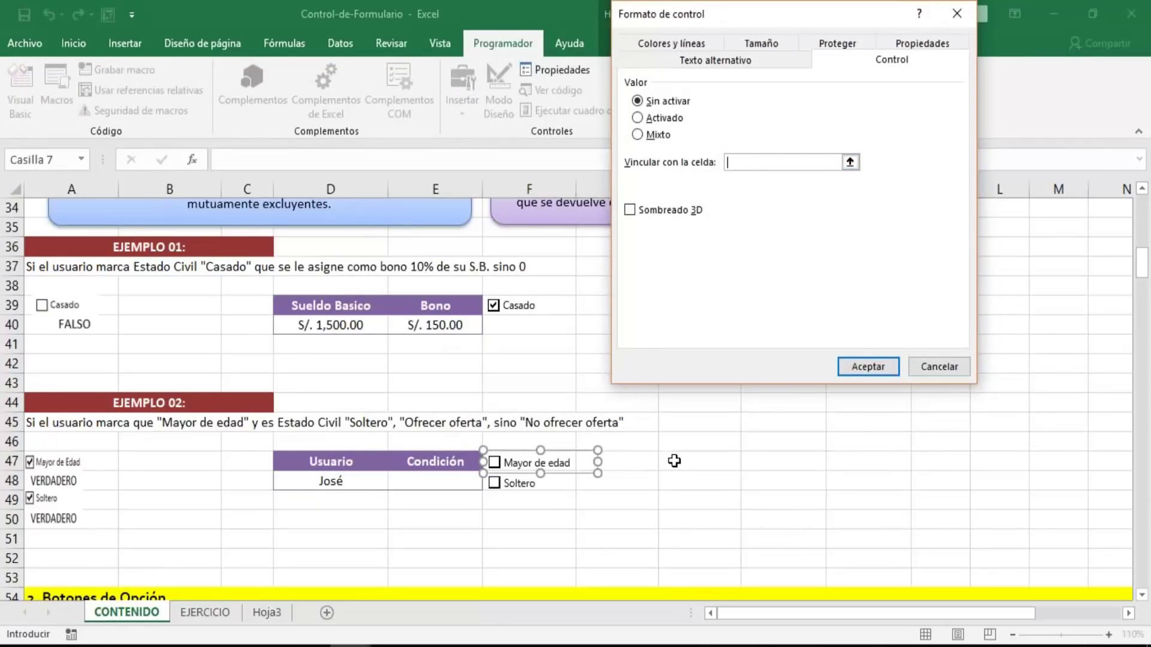
pyautogui.click(640, 459)
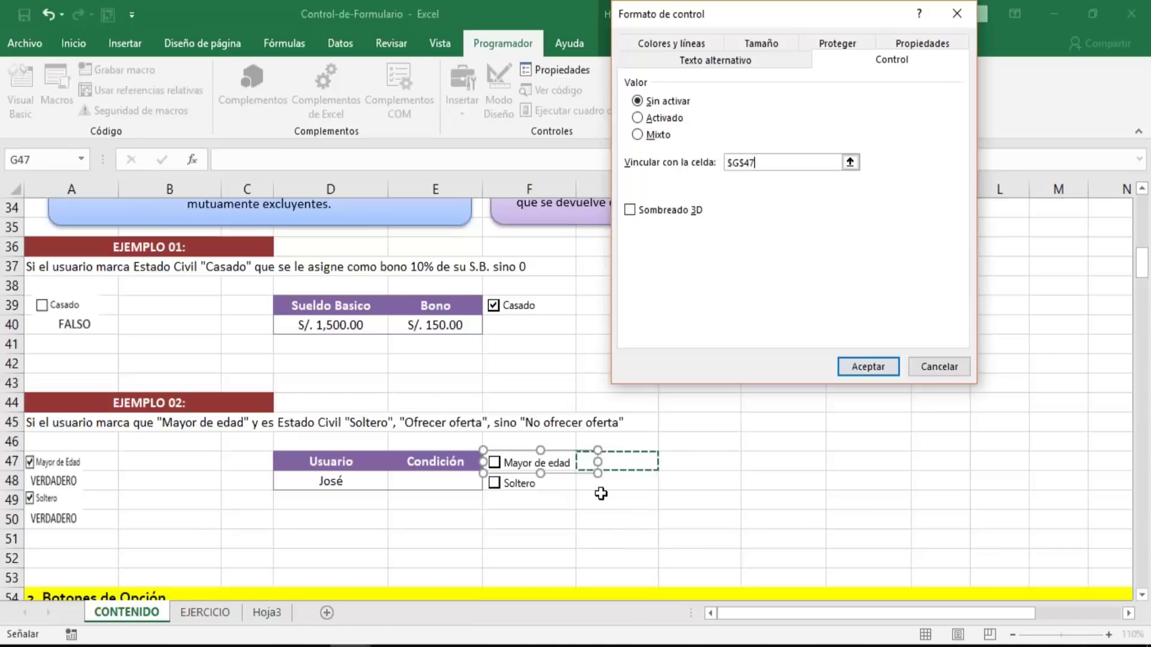
pyautogui.click(854, 368)
# - Link the Soltero check box to cell $G$48 through its control format settings
pyautogui.rightClick(526, 483)
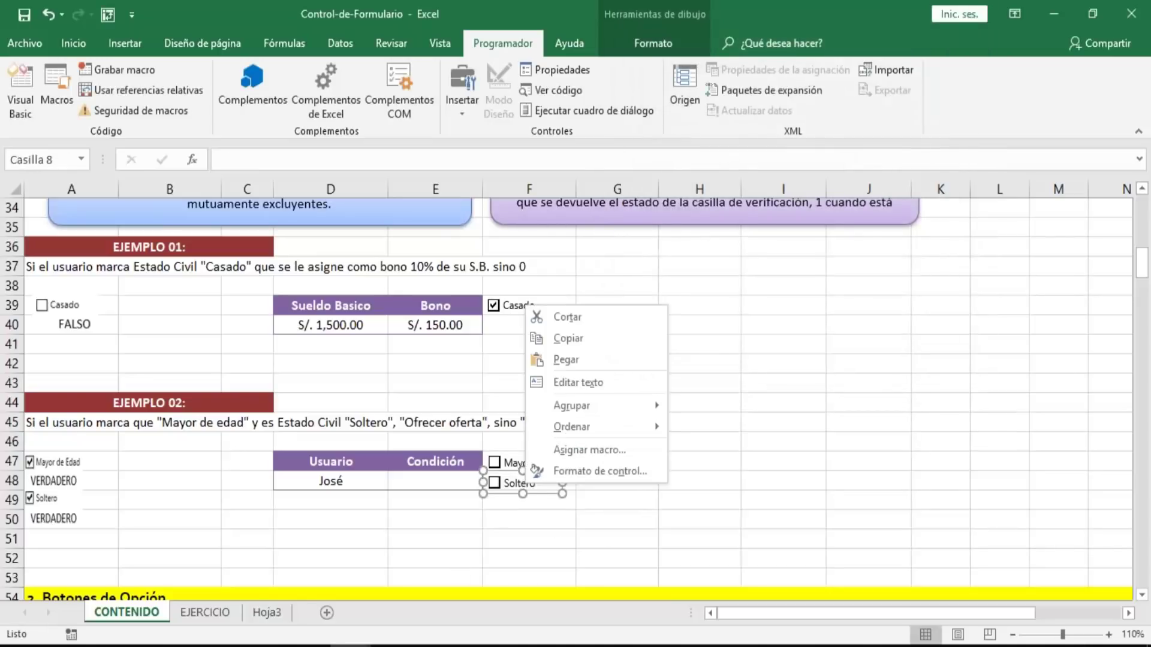
pyautogui.click(590, 470)
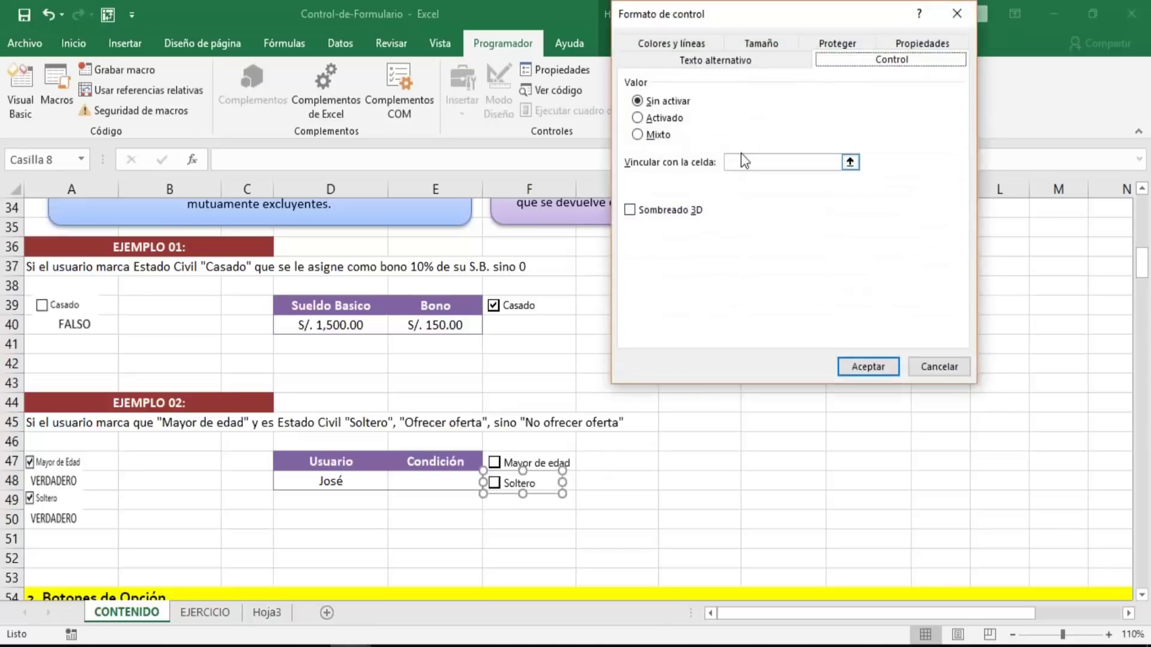
pyautogui.click(745, 162)
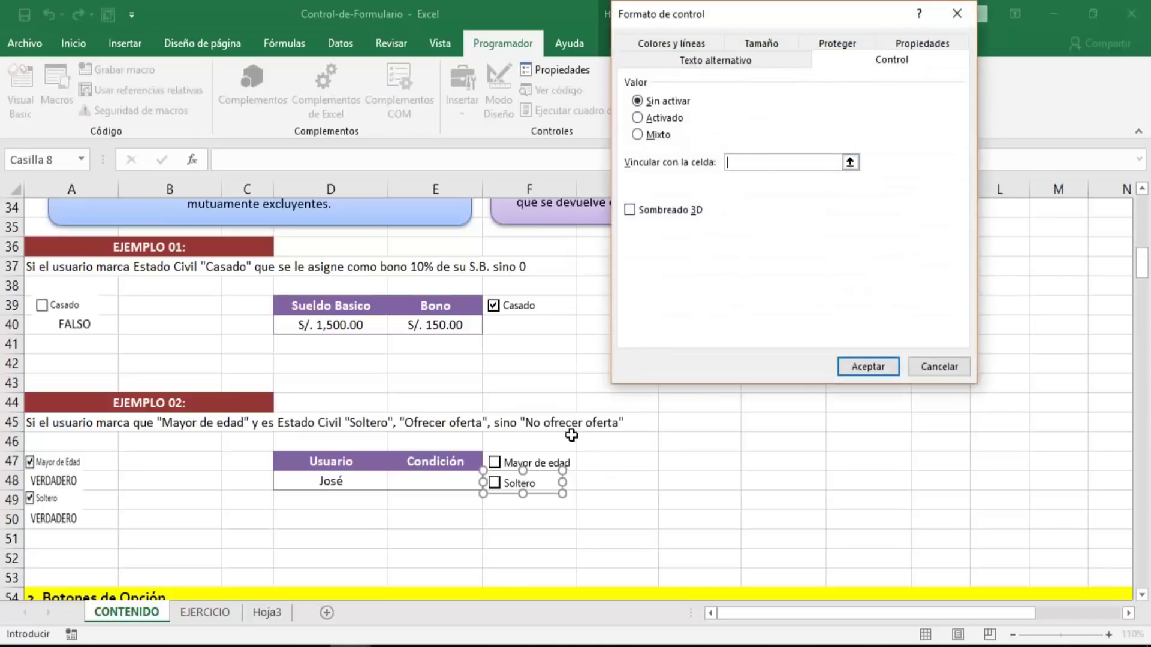
pyautogui.click(588, 479)
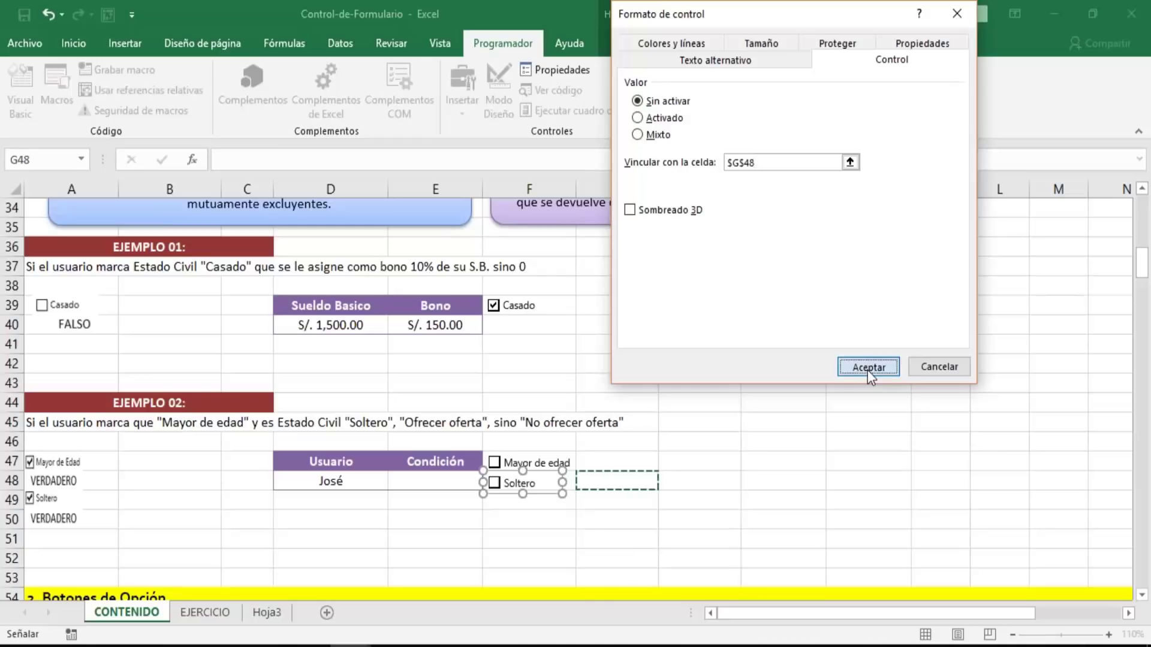
pyautogui.click(868, 367)
# - Test the Mayor de edad and Soltero check boxes by toggling each on and off, leaving both ticked
pyautogui.click(622, 483)
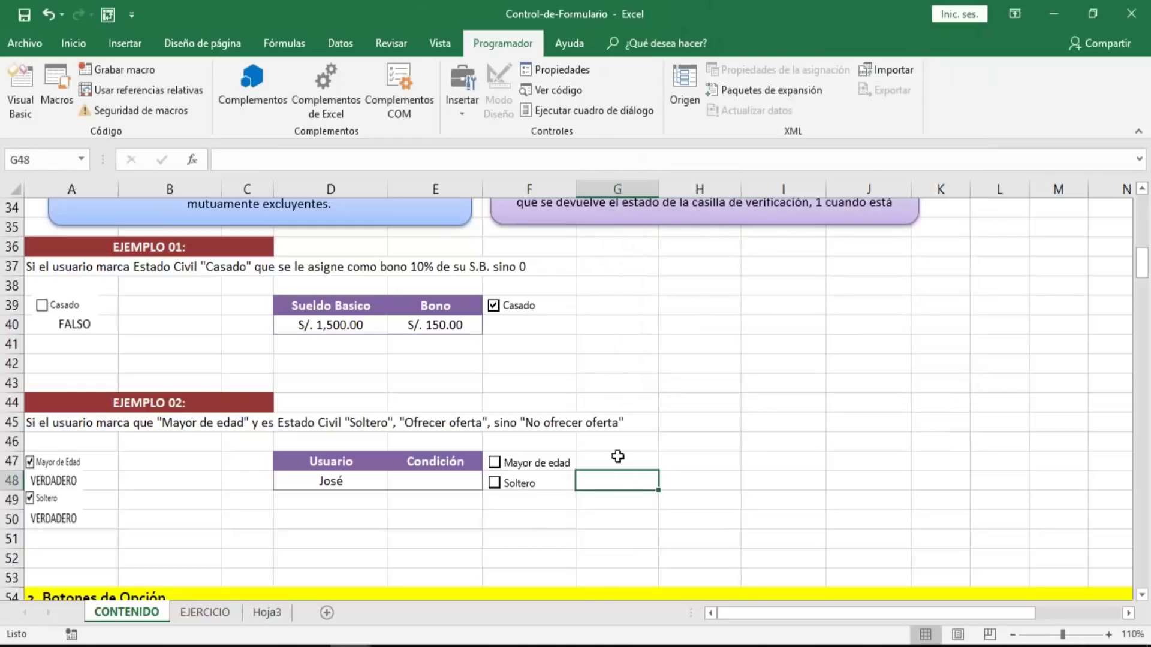
pyautogui.click(617, 459)
pyautogui.click(501, 519)
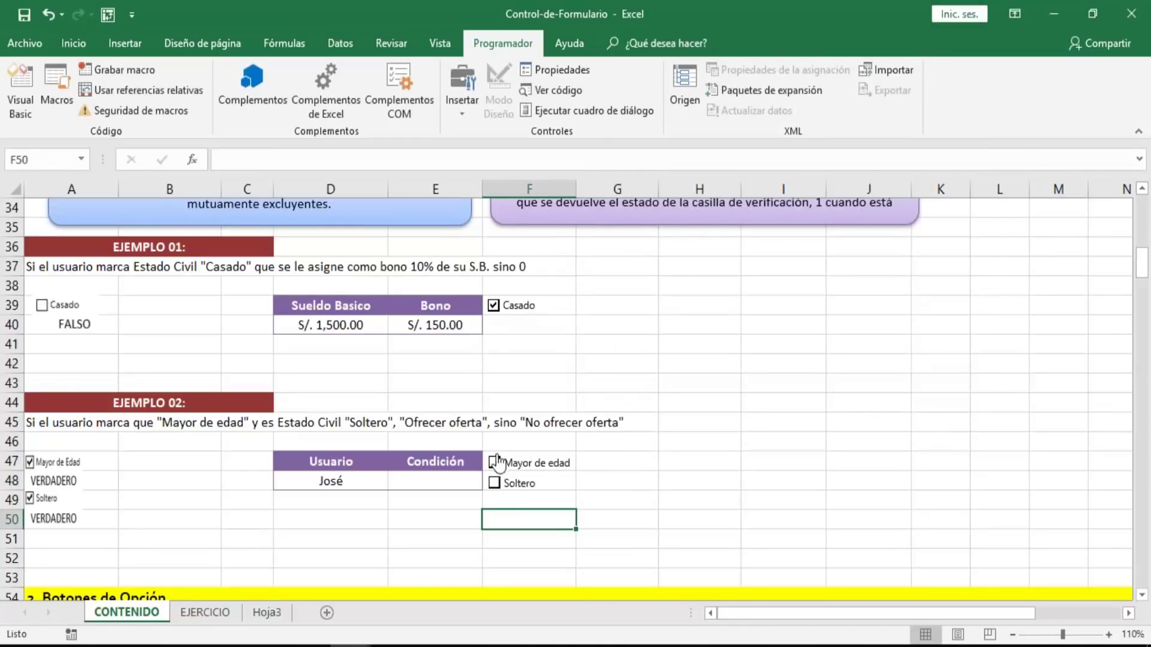
pyautogui.click(495, 466)
pyautogui.click(494, 467)
pyautogui.click(495, 483)
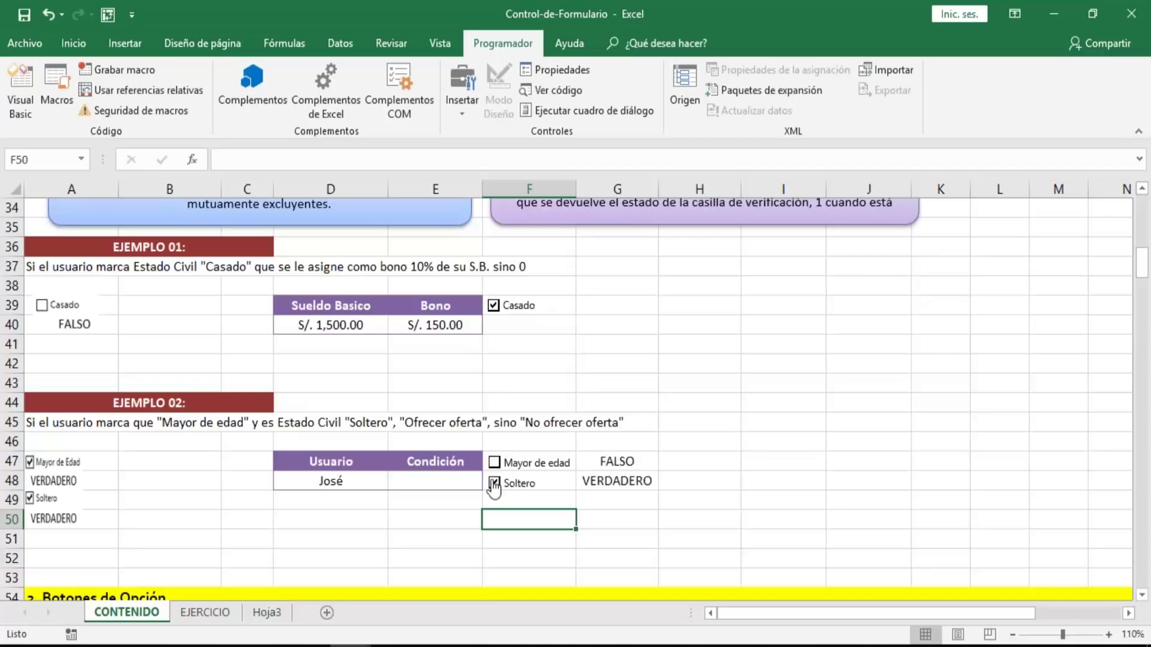
pyautogui.click(494, 464)
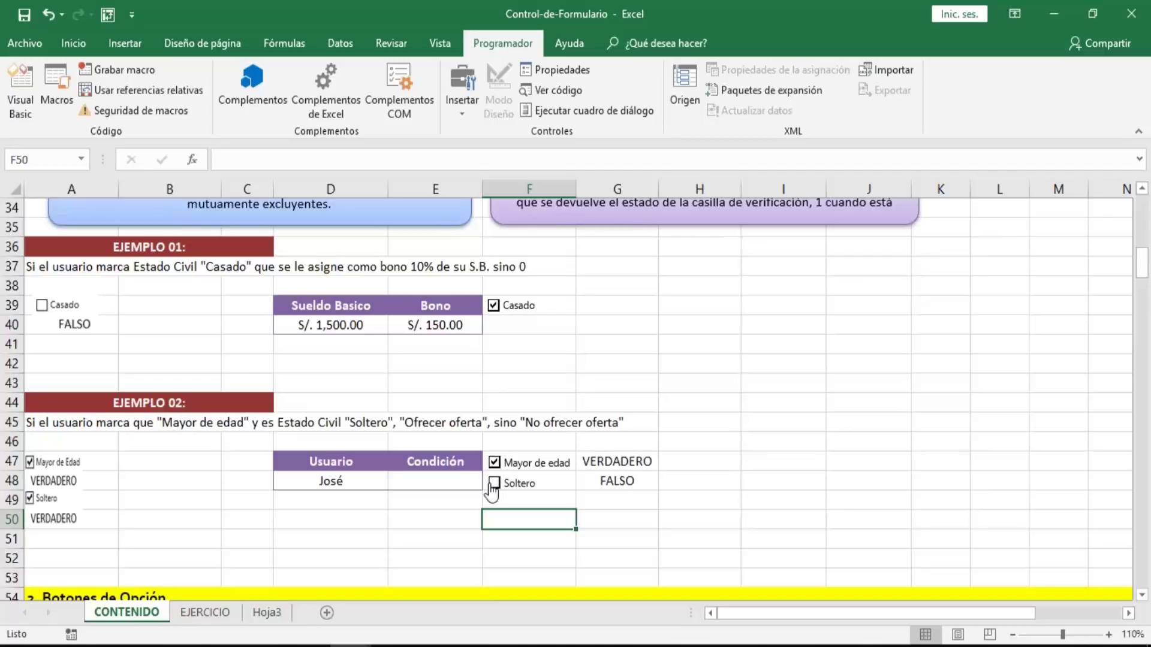
pyautogui.click(495, 465)
pyautogui.click(494, 483)
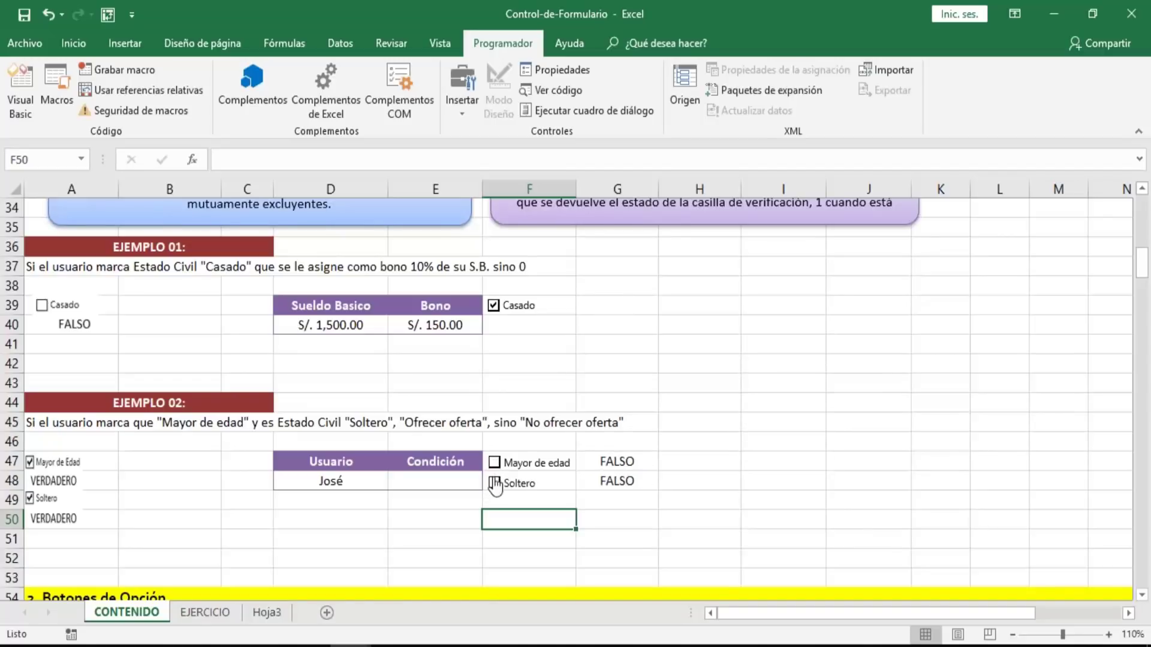
pyautogui.click(495, 465)
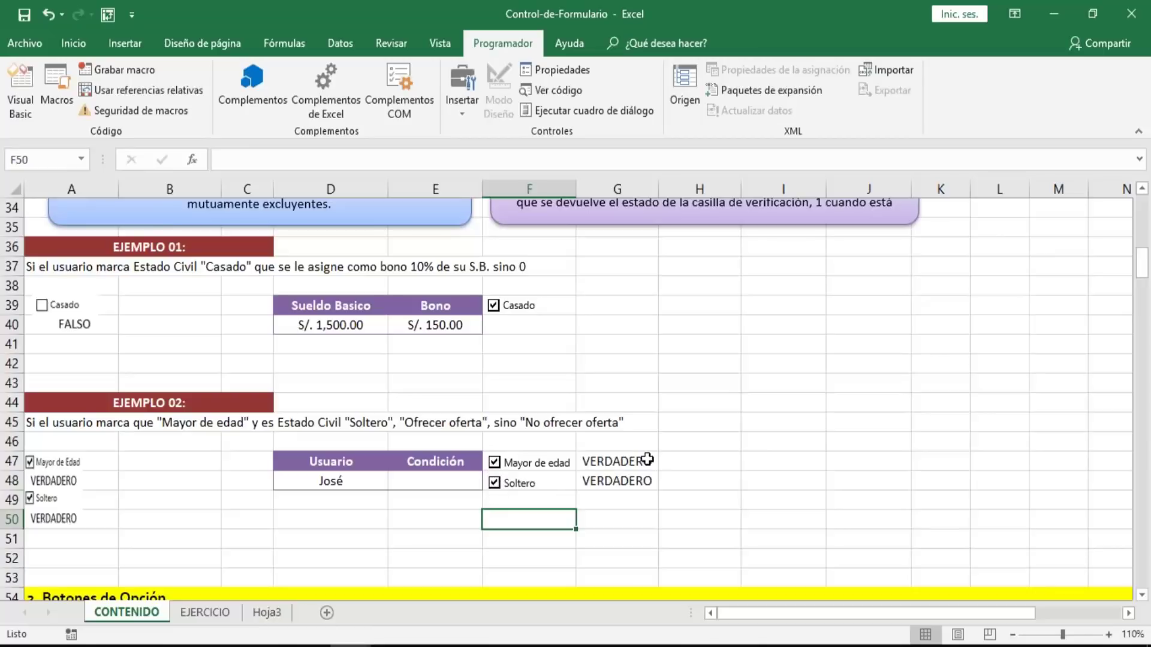
# - Review the EJEMPLO 02 condition in row 45 alongside the linked cells G47:G48 and the Condición cell E48
pyautogui.moveTo(646, 461); pyautogui.dragTo(639, 480)
pyautogui.click(445, 474)
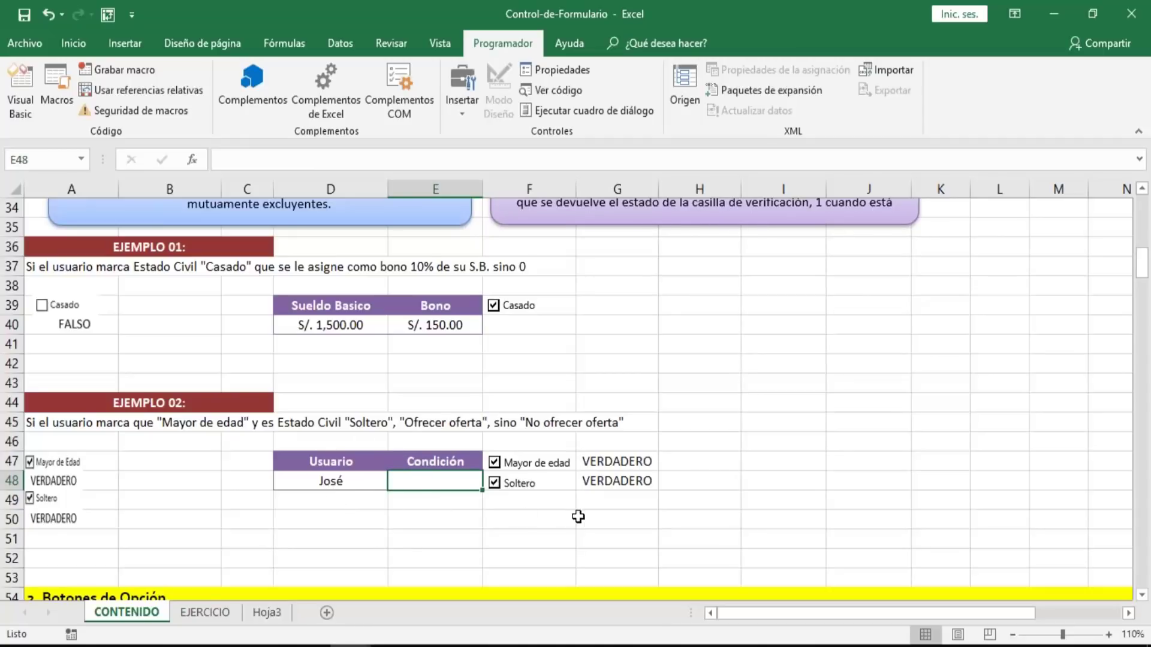
pyautogui.click(606, 517)
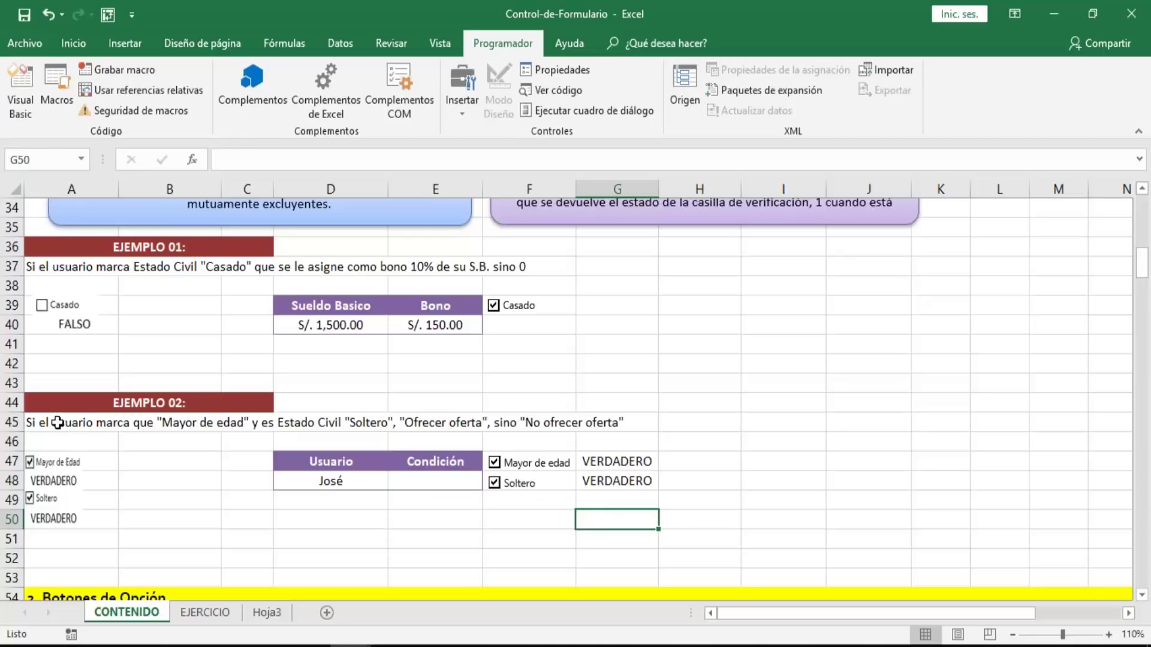
pyautogui.moveTo(57, 423); pyautogui.dragTo(623, 417)
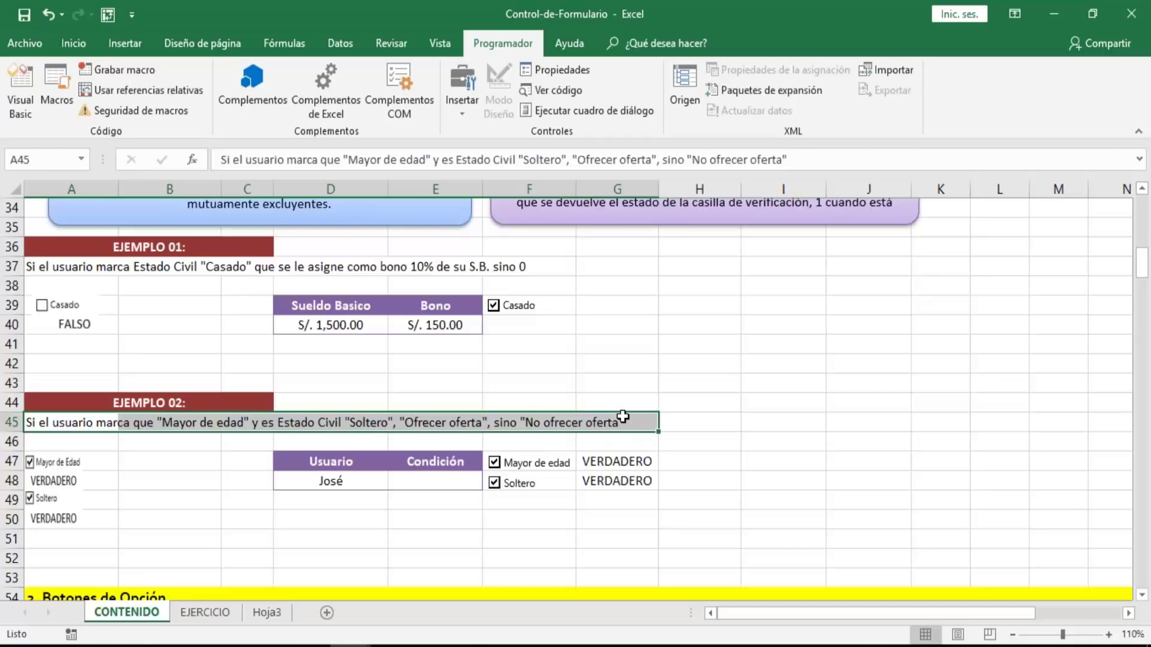
pyautogui.click(1139, 515)
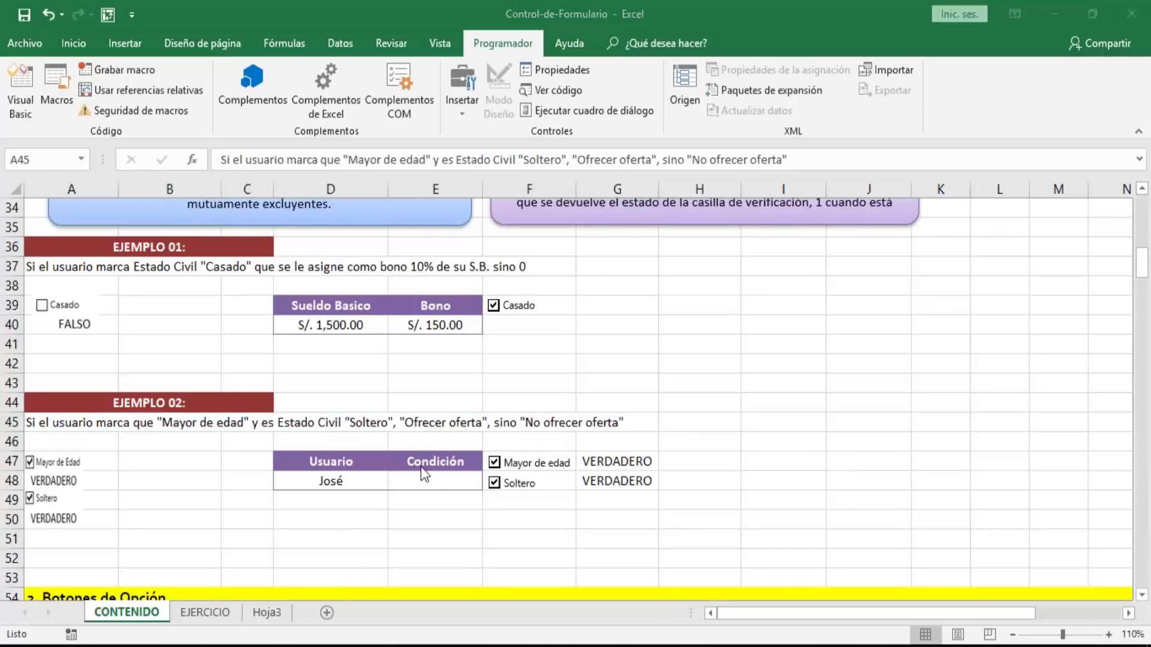
pyautogui.click(434, 481)
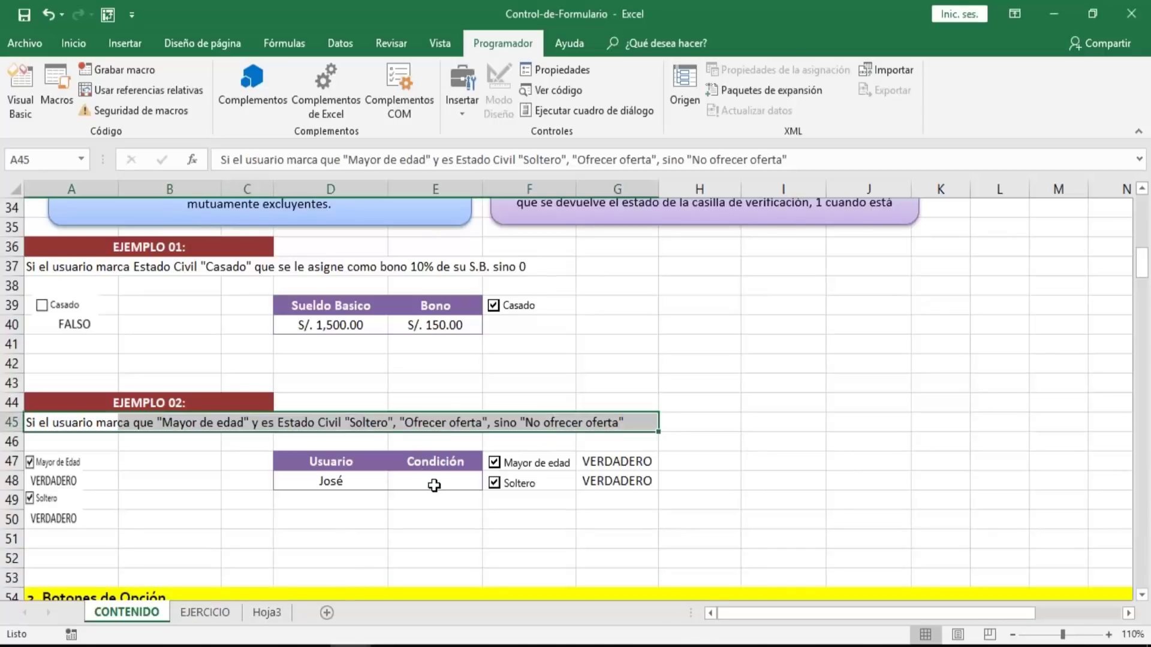
pyautogui.click(434, 486)
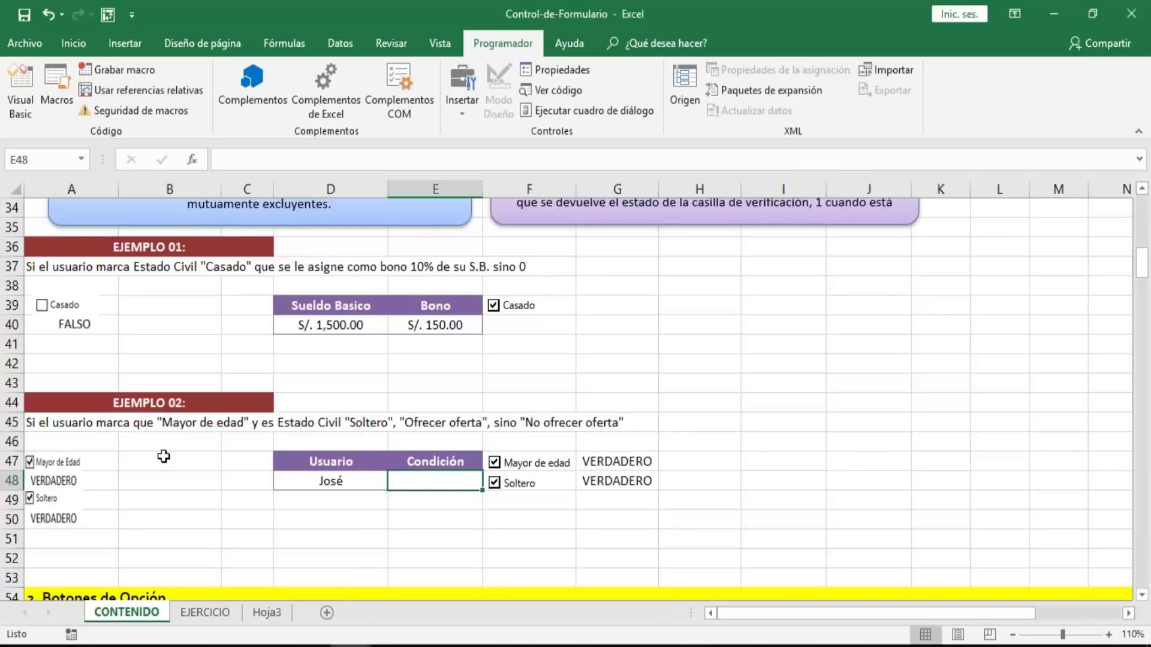
pyautogui.click(12, 422)
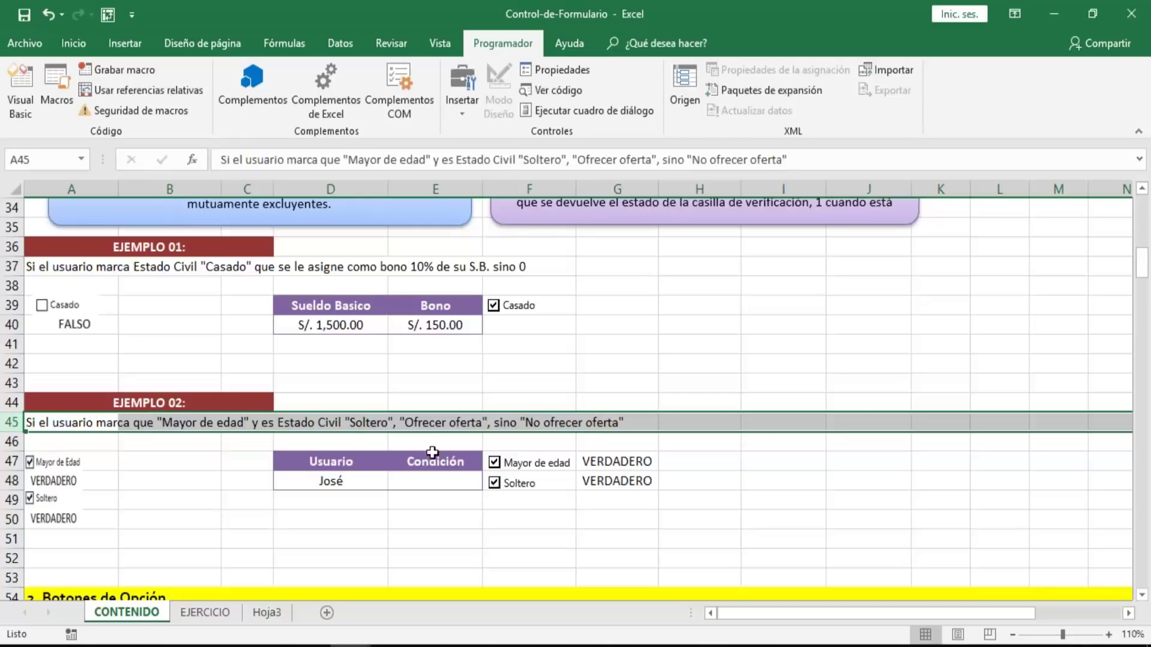
# - Hide the linked check box values in G47:G48 by setting their font color to white
pyautogui.click(635, 464)
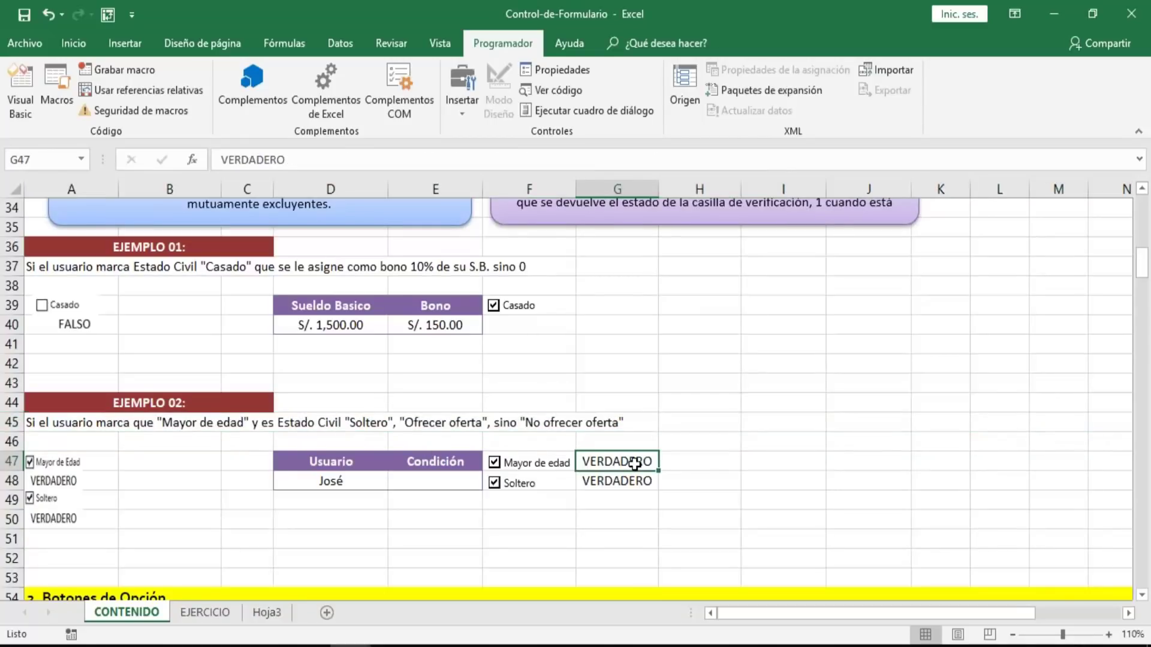
pyautogui.moveTo(634, 463); pyautogui.dragTo(634, 480)
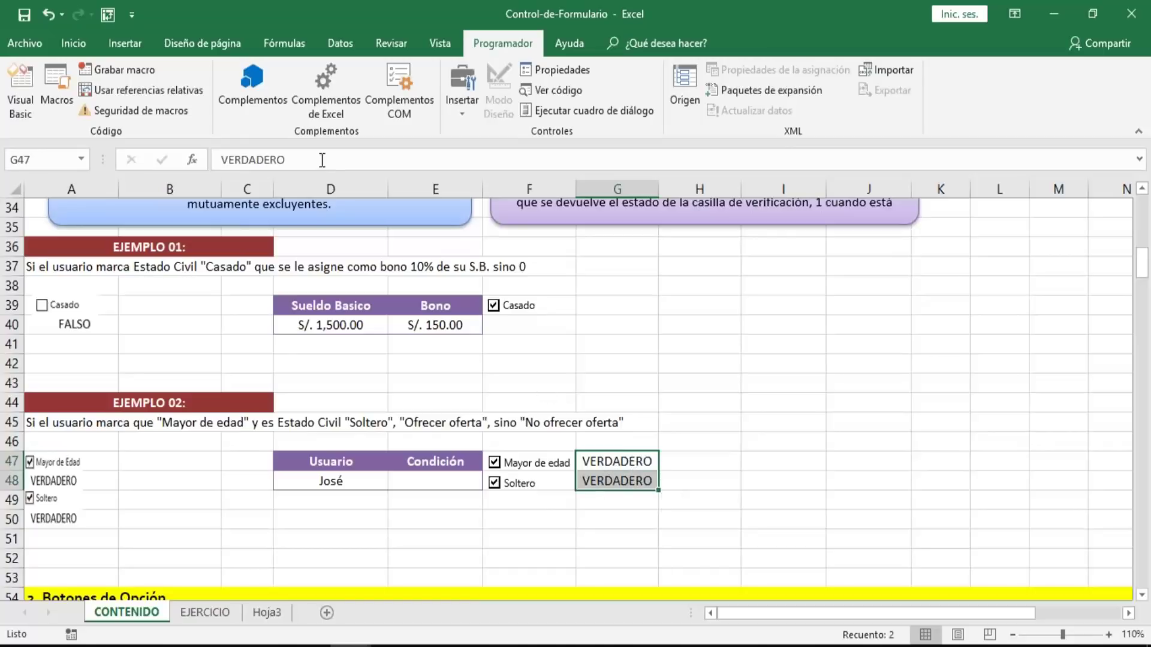
pyautogui.click(76, 42)
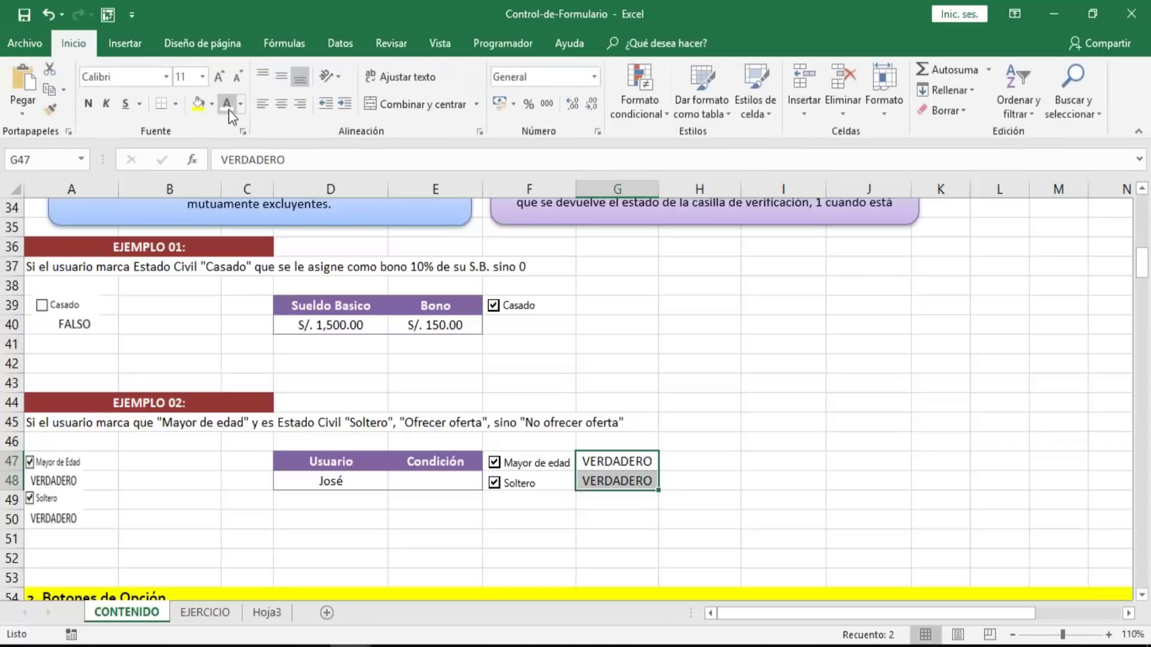
pyautogui.press('Delete')
pyautogui.click(566, 552)
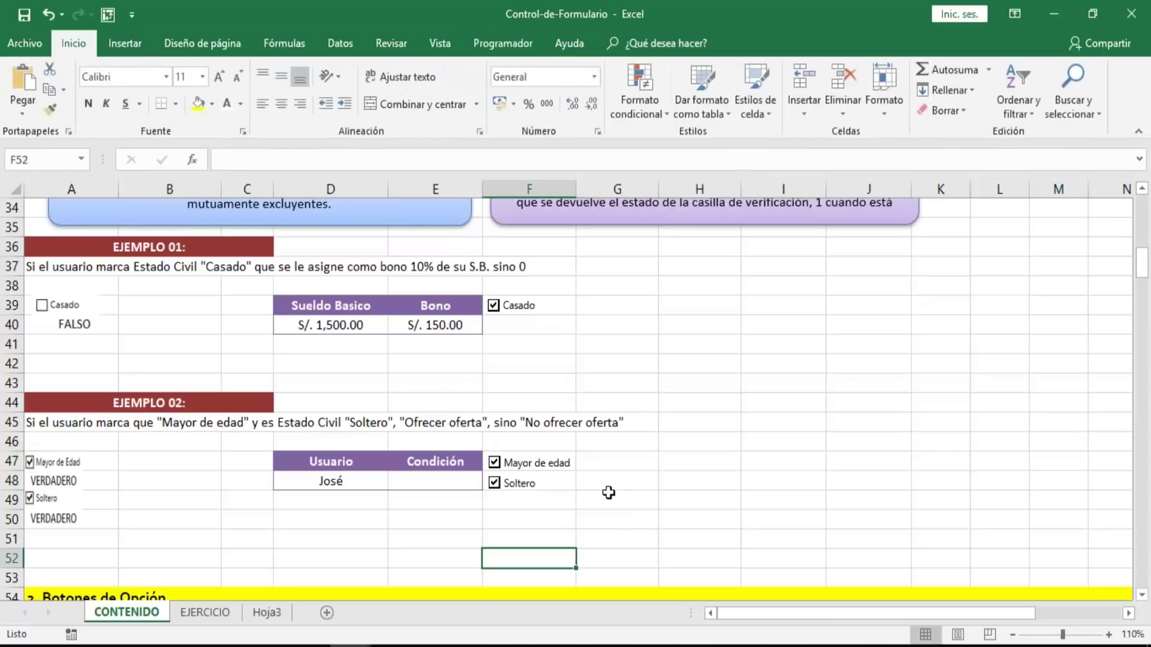
pyautogui.click(623, 457)
pyautogui.click(612, 486)
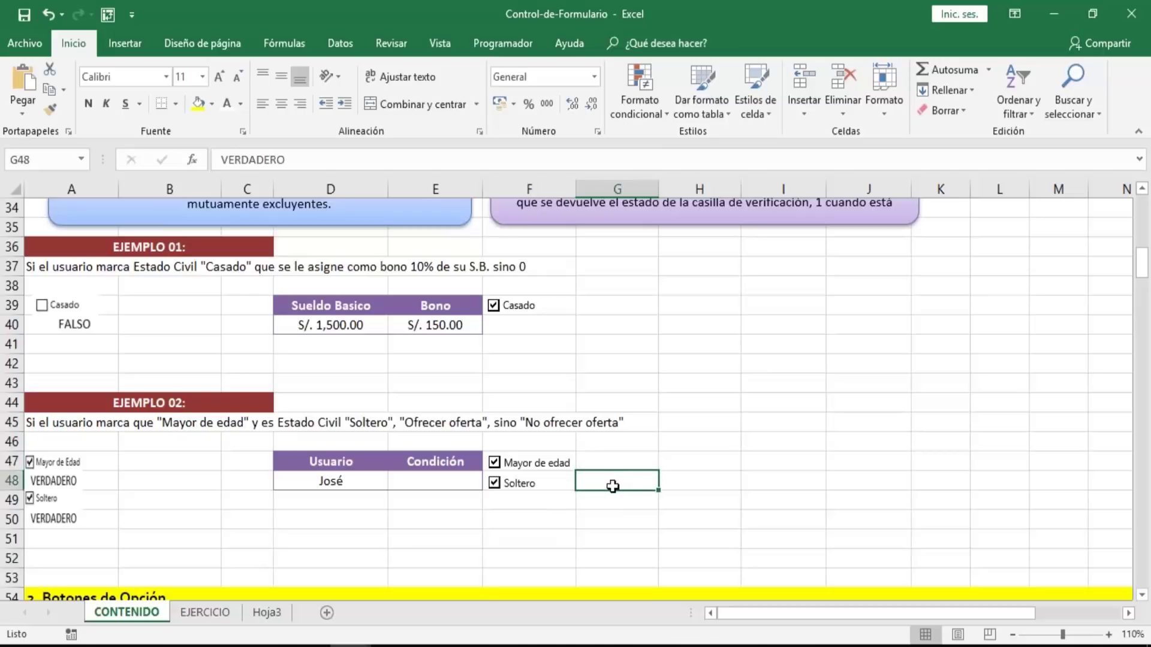
# - Start the Condición formula in E48 as an SI function with a nested Y function for its logical test
pyautogui.click(427, 481)
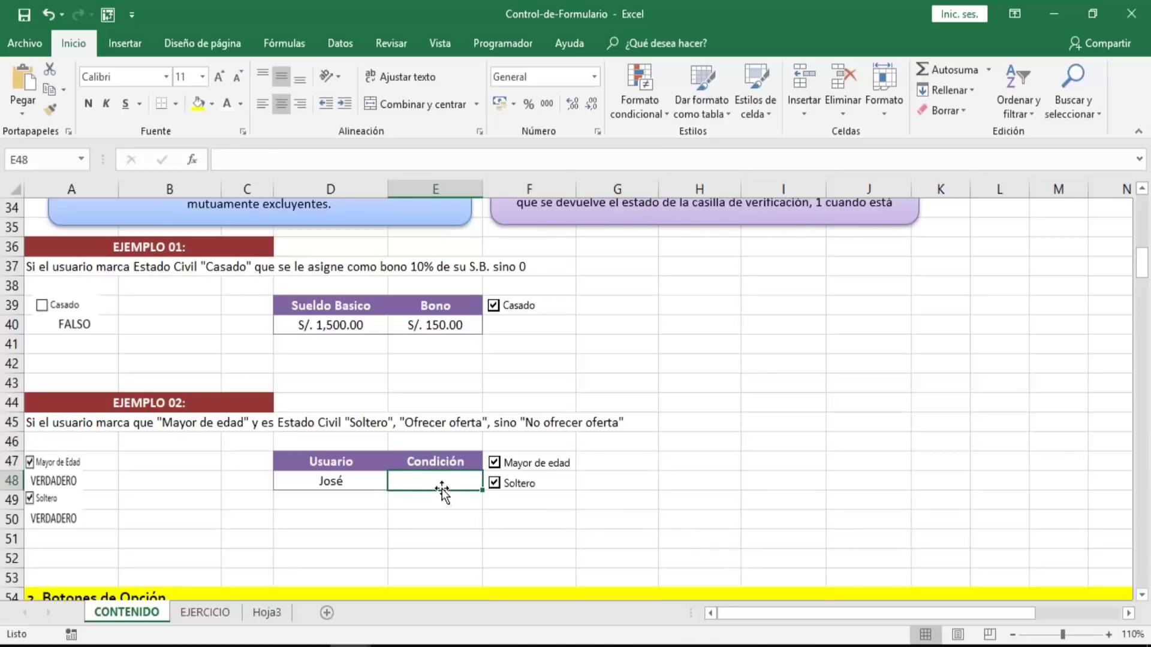
pyautogui.click(626, 459)
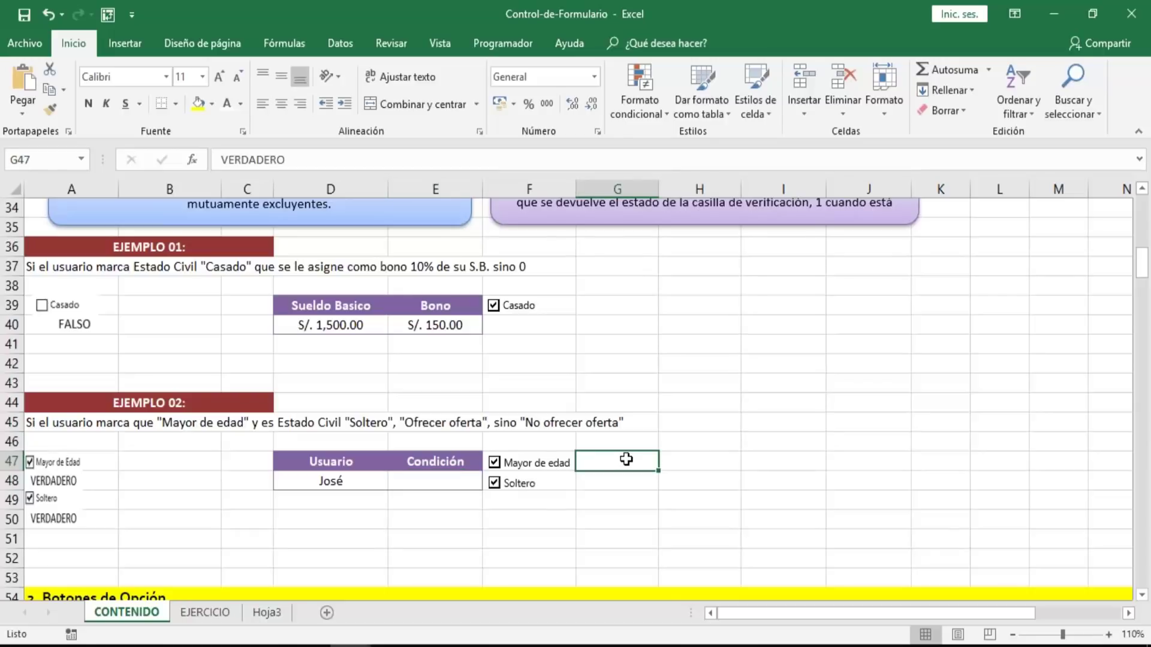
pyautogui.click(621, 480)
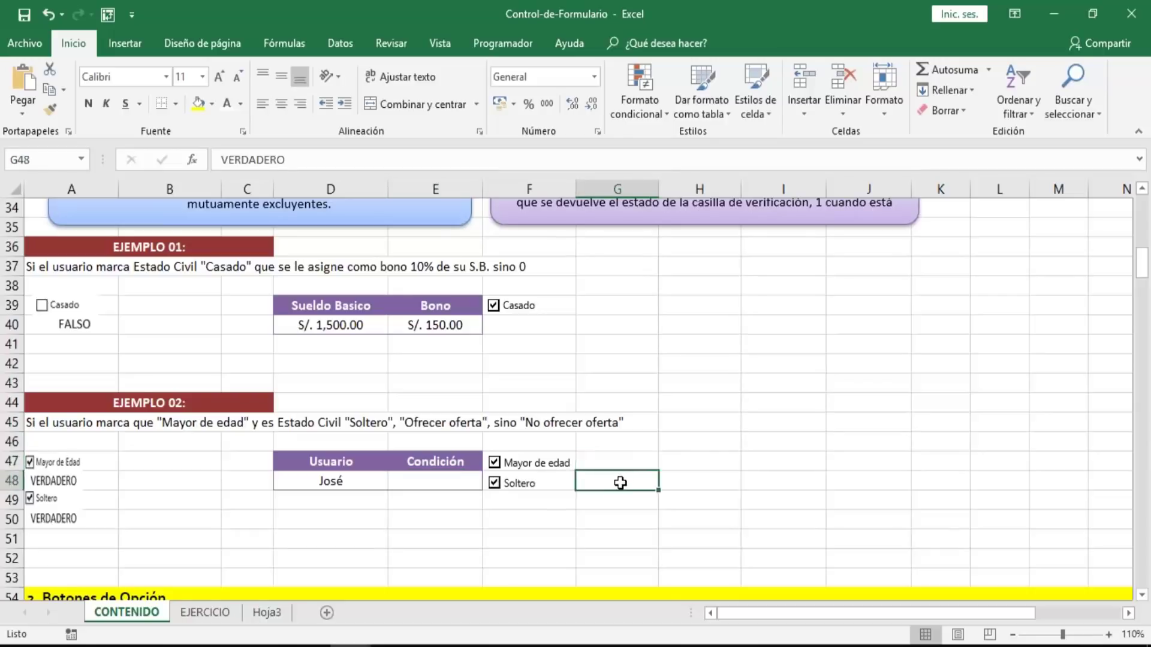
pyautogui.click(448, 480)
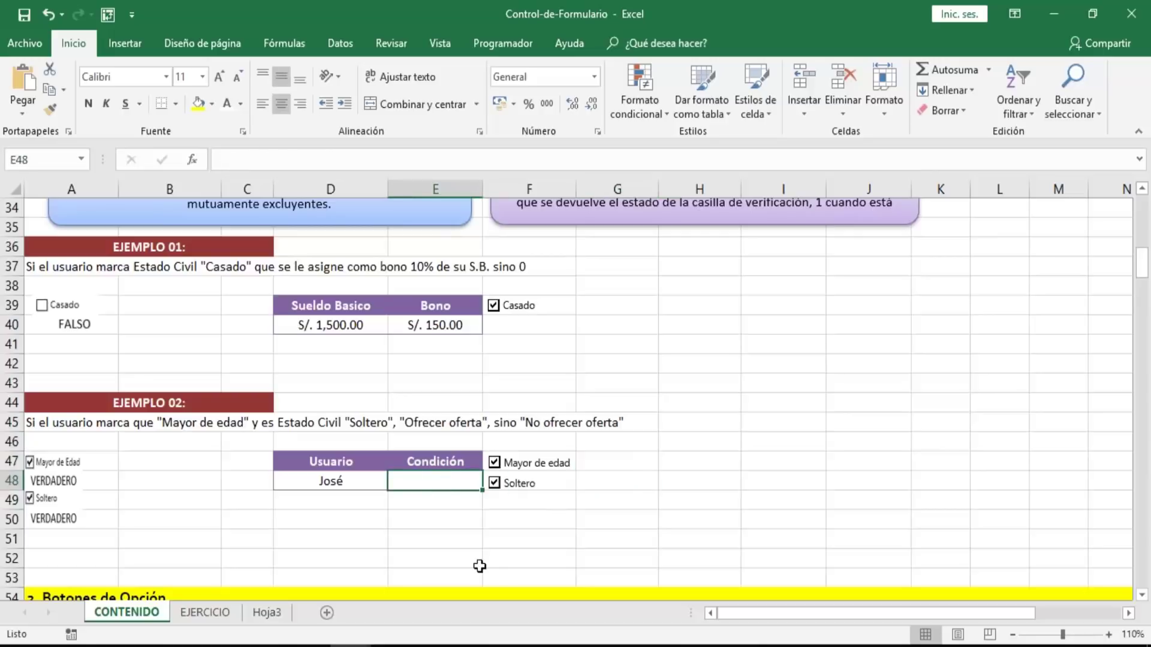
pyautogui.write('=SI(')
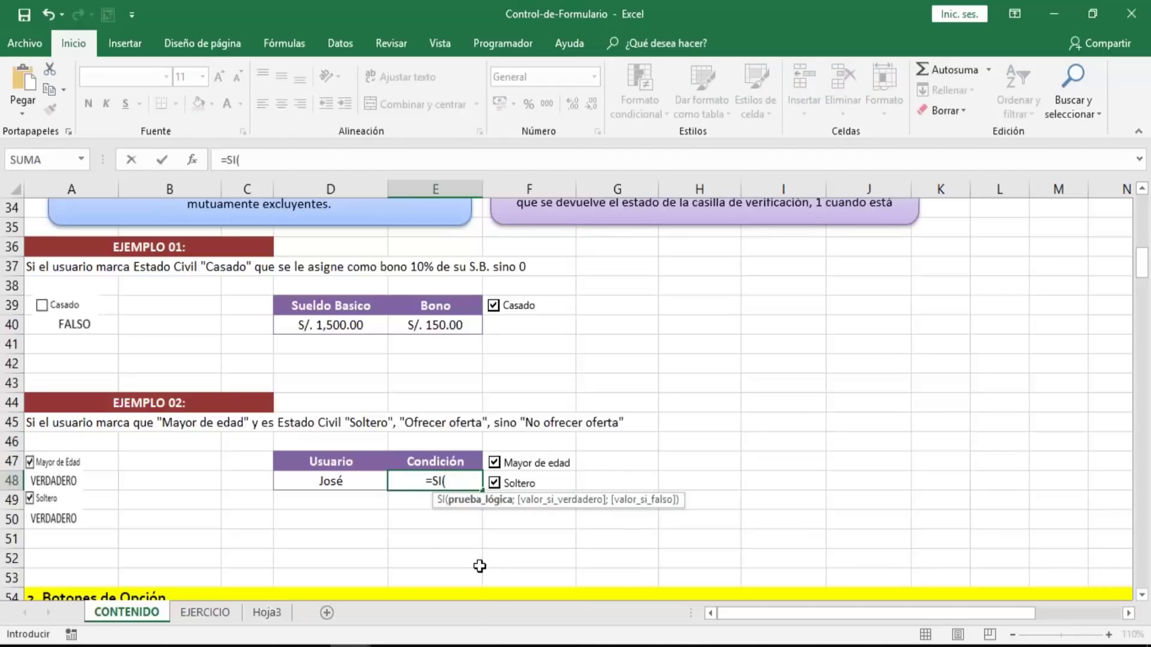
pyautogui.write('y')
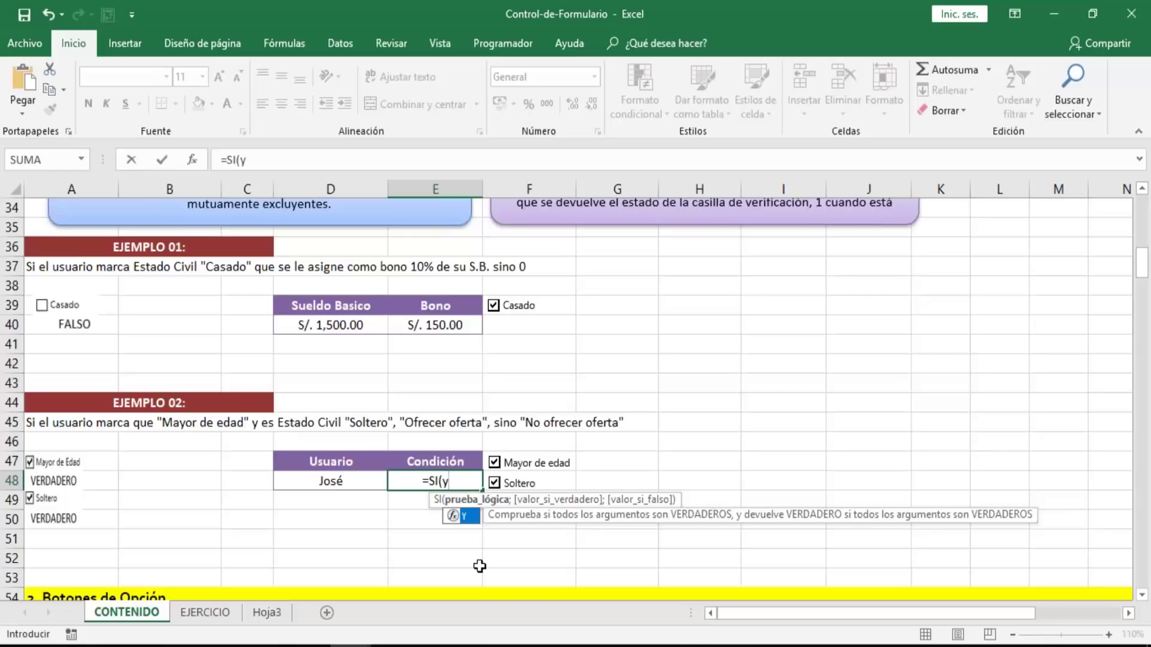
pyautogui.press('Tab')
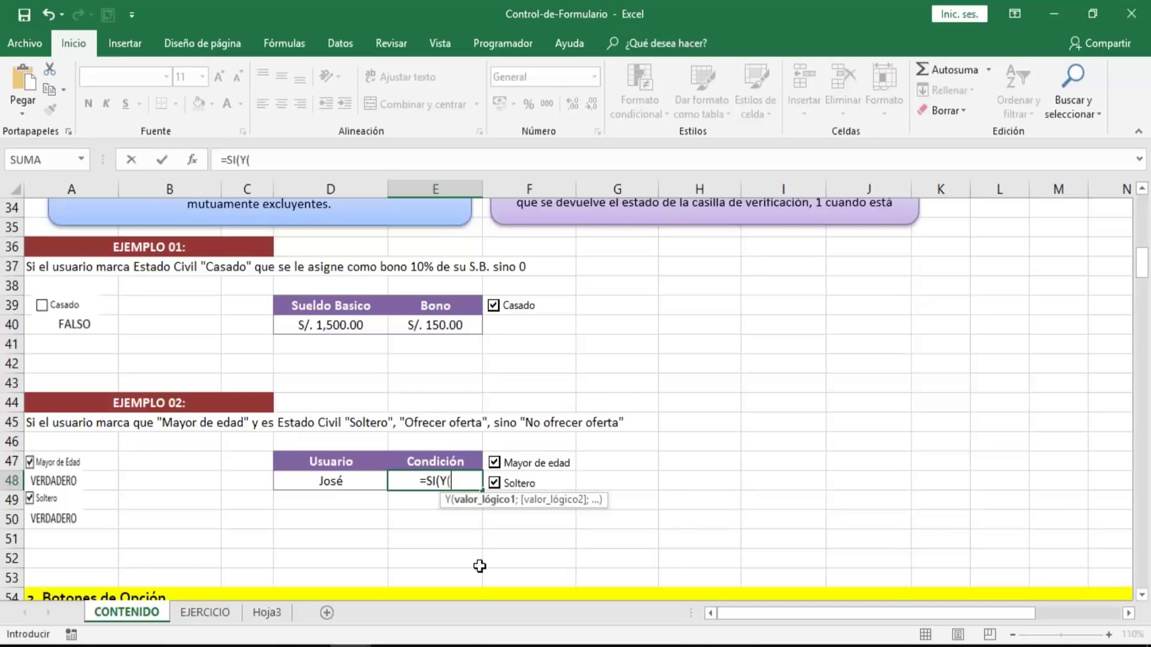
# - Add G47=verdadero as the first condition of the Y function, followed by a semicolon
pyautogui.press('Right')
pyautogui.press('Right')
pyautogui.press('Up')
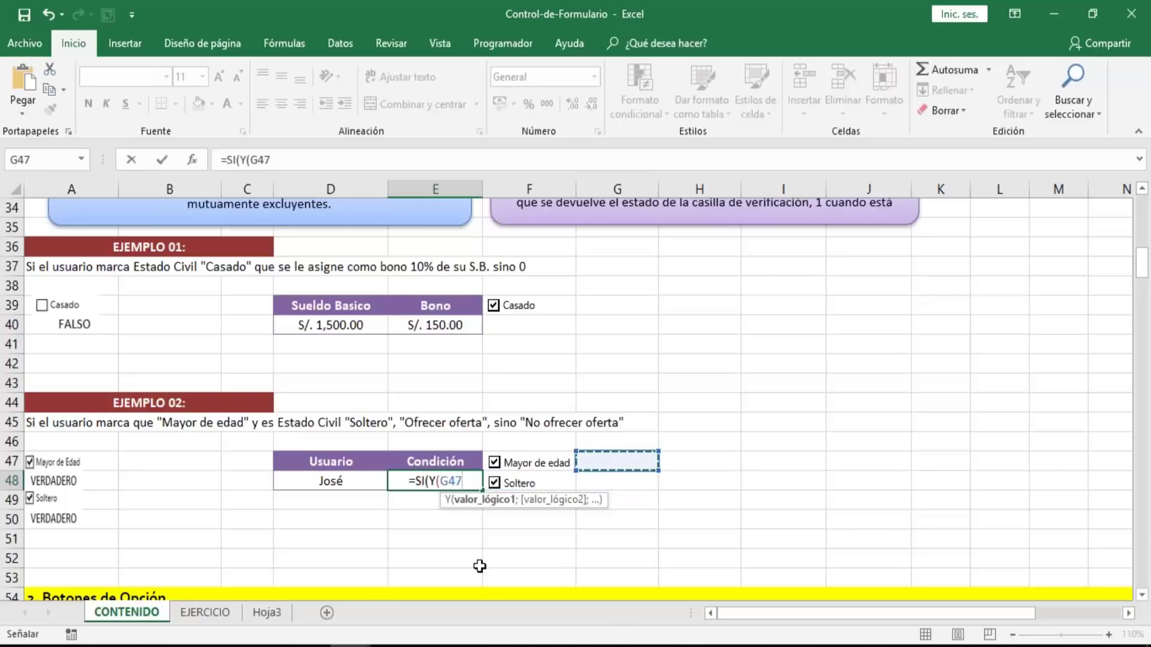
pyautogui.write('=verdad')
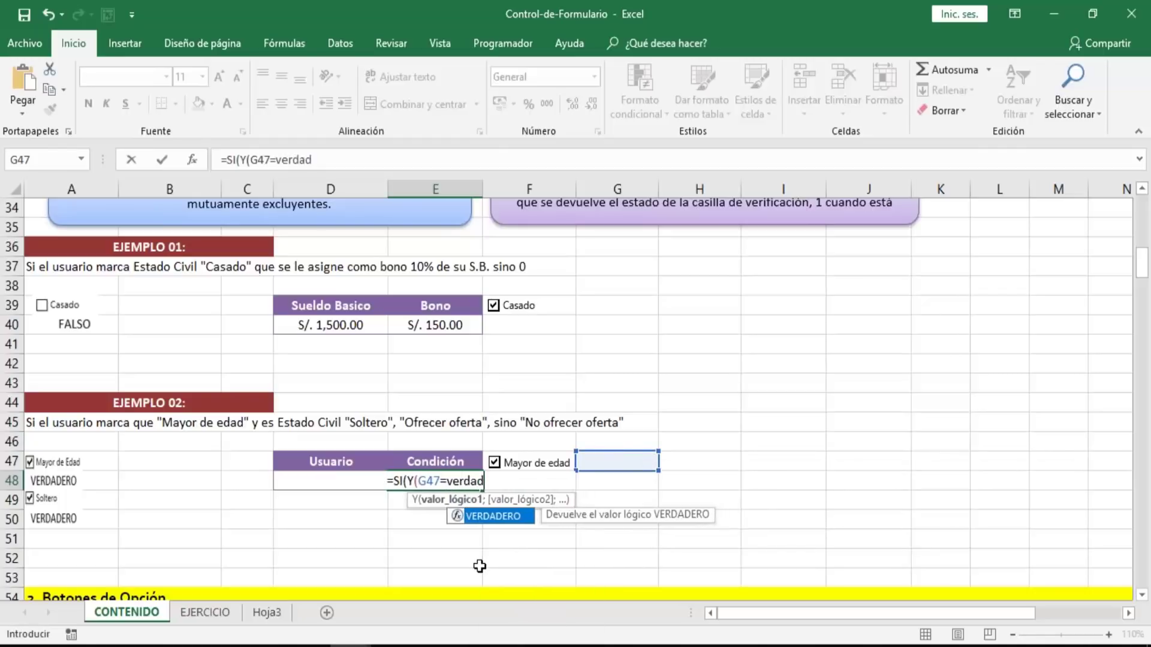
pyautogui.write('ero,')
pyautogui.press('BackSpace')
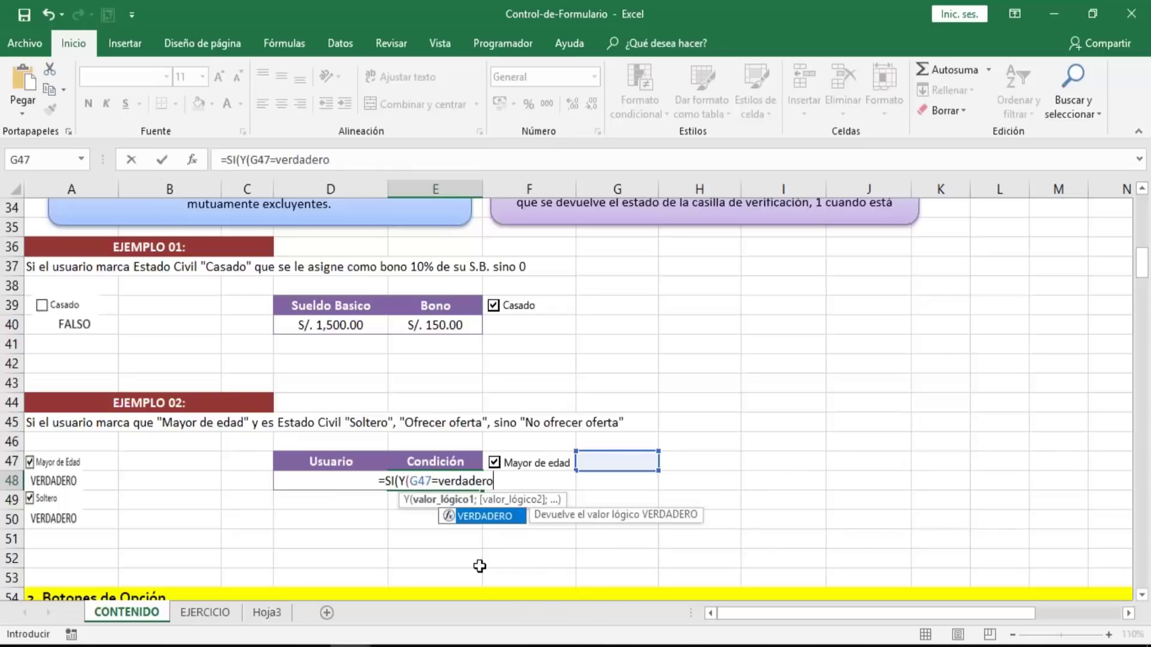
pyautogui.write(';')
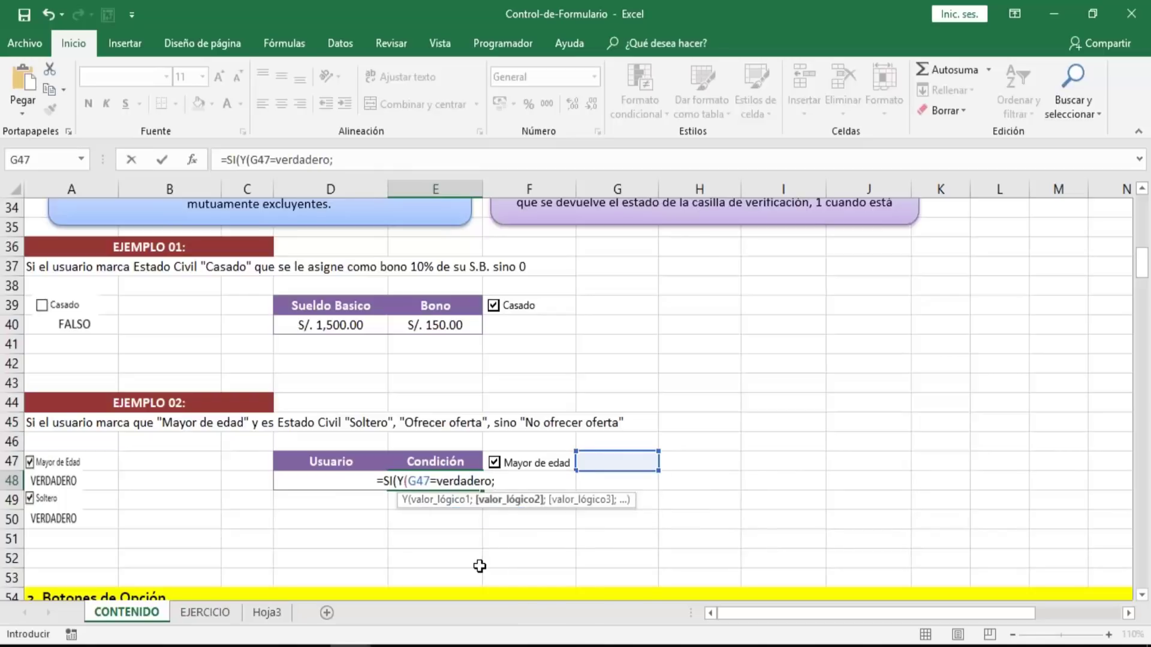
# - Add G48=verdadero as the second condition, close the Y function with a semicolon after it, and correct any misspelling of verdadero
pyautogui.press('Down')
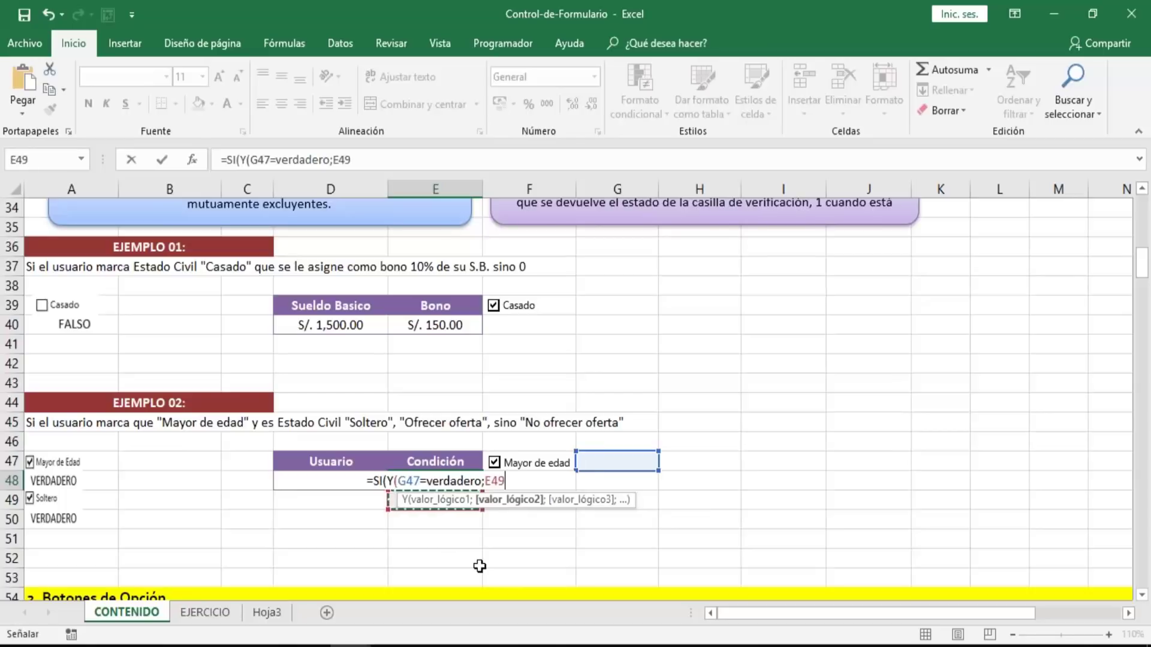
pyautogui.press('Right')
pyautogui.press('Right')
pyautogui.press('Up')
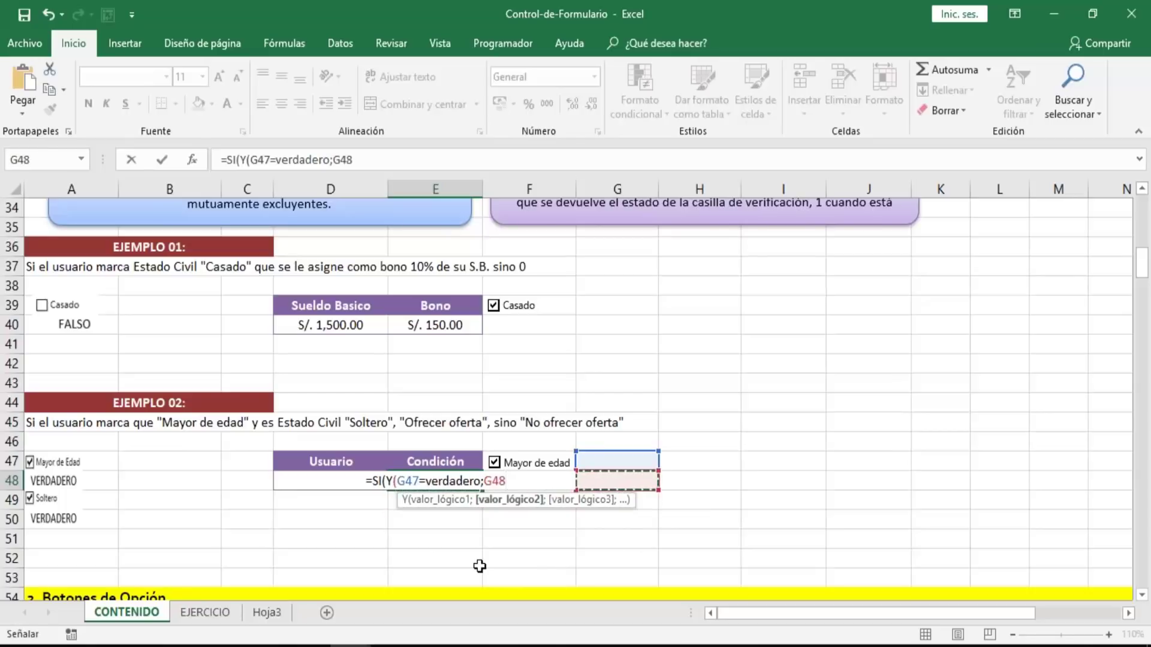
pyautogui.write('=verda')
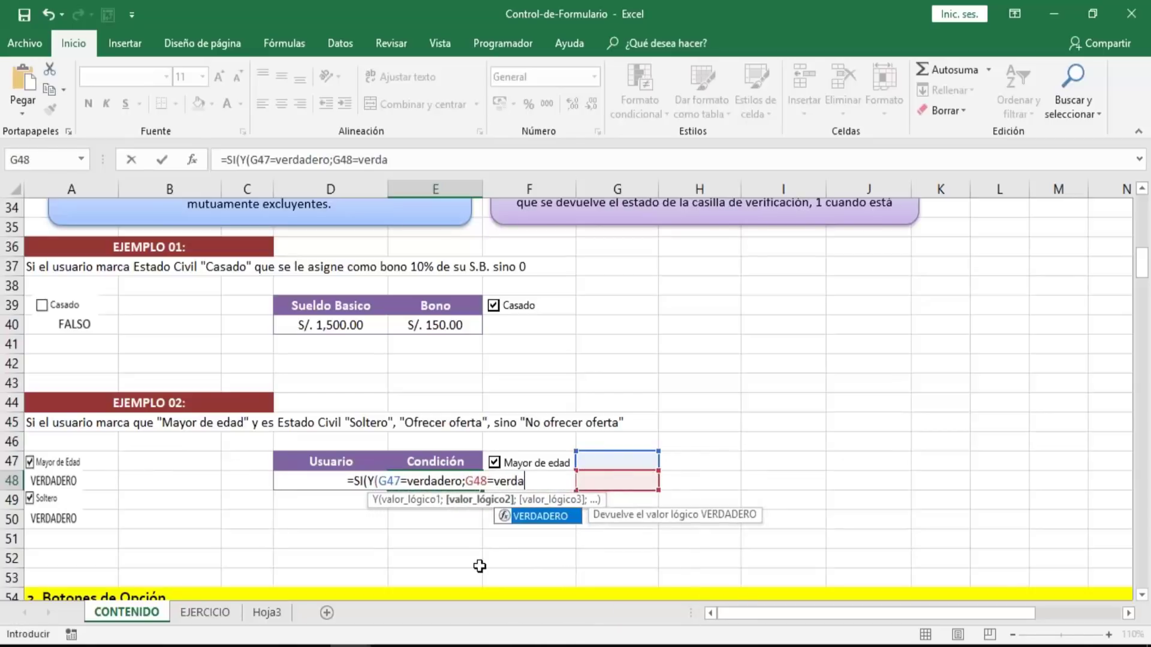
pyautogui.write('ero);')
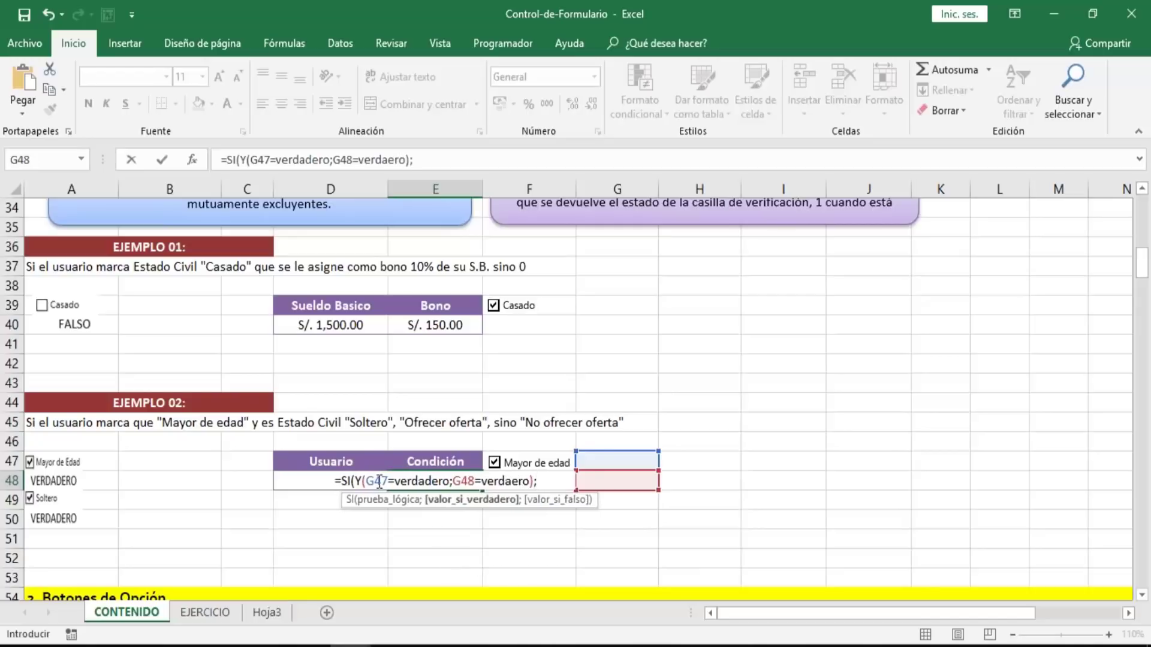
pyautogui.moveTo(356, 481); pyautogui.dragTo(530, 481)
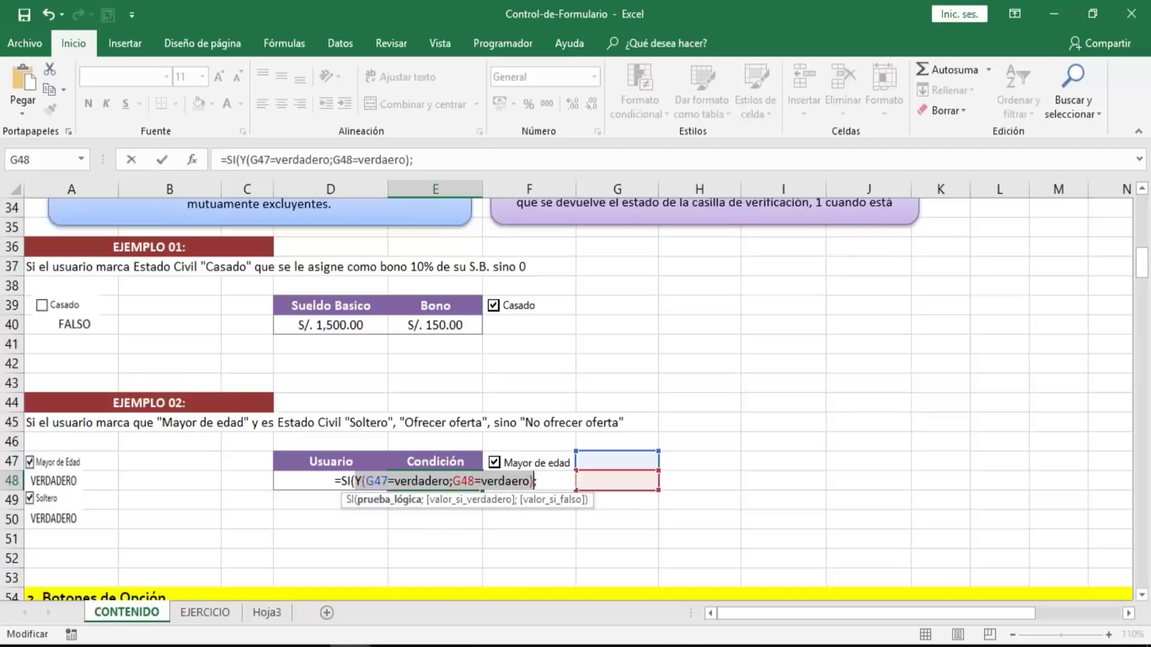
pyautogui.click(512, 481)
pyautogui.write('d')
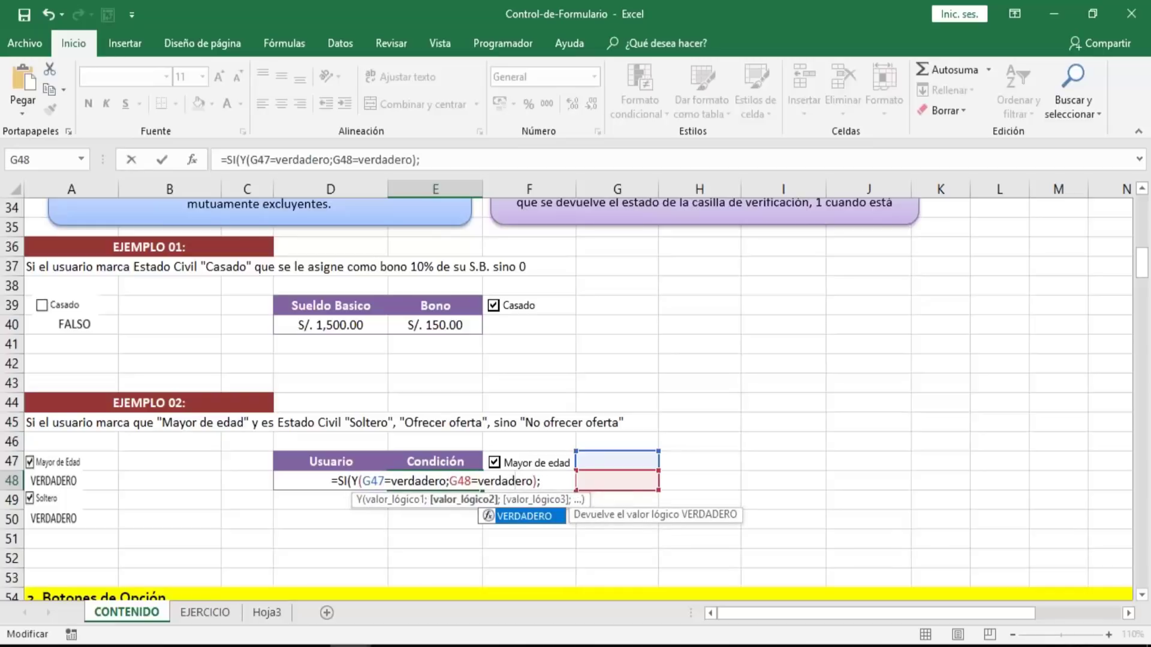
# - Examine the complete logical test Y(G47=verdadero;G48=verdadero) inside the SI formula by highlighting it
pyautogui.press('Right')
pyautogui.press('Right')
pyautogui.press('Right')
pyautogui.press('Right')
pyautogui.press('Right')
pyautogui.press('Right')
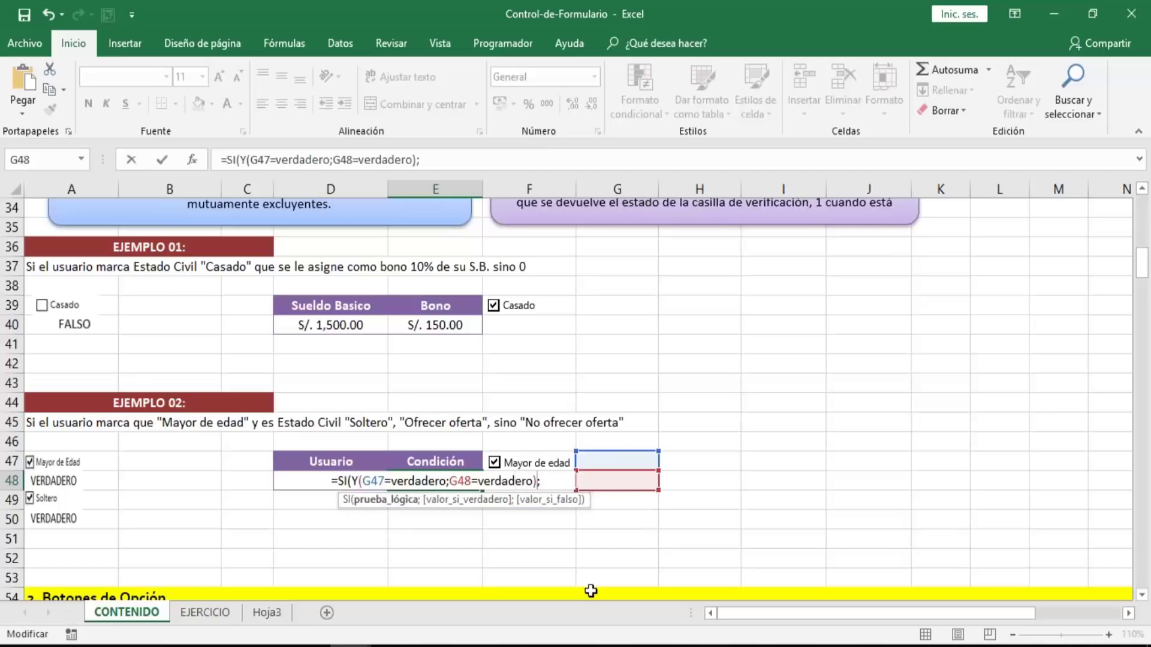
pyautogui.press('Left')
pyautogui.press('Left')
pyautogui.hotkey('shift', 'Left')
pyautogui.hotkey('shift', 'Left')
pyautogui.hotkey('shift', 'Left')
pyautogui.hotkey('shift', 'Left')
pyautogui.hotkey('shift', 'Left')
pyautogui.hotkey('shift', 'Left')
pyautogui.hotkey('shift', 'Left')
pyautogui.hotkey('shift', 'Left')
pyautogui.hotkey('shift', 'Left')
pyautogui.hotkey('shift', 'Left')
pyautogui.hotkey('shift', 'Left')
pyautogui.hotkey('shift', 'Left')
pyautogui.hotkey('shift', 'Left')
pyautogui.hotkey('shift', 'Left')
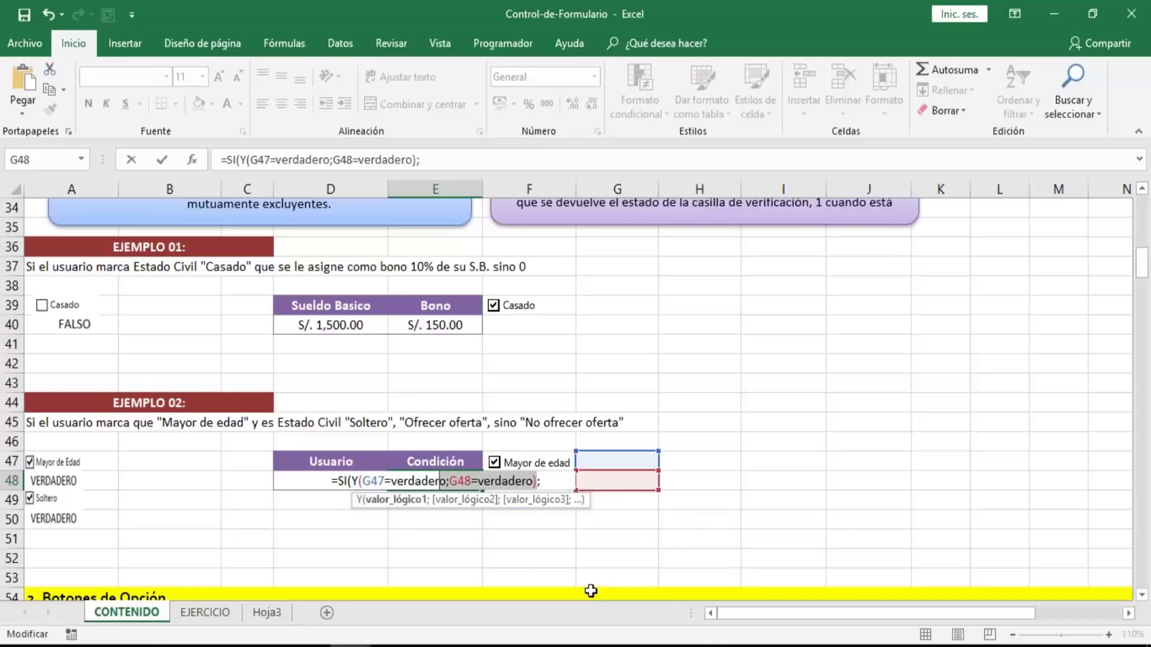
pyautogui.hotkey('shift', 'Left')
pyautogui.hotkey('shift', 'Left')
pyautogui.hotkey('shift', 'Left')
pyautogui.hotkey('shift', 'Left')
pyautogui.hotkey('shift', 'Left')
pyautogui.hotkey('shift', 'Left')
pyautogui.hotkey('shift', 'Left')
pyautogui.hotkey('shift', 'Left')
pyautogui.hotkey('shift', 'Left')
pyautogui.hotkey('shift', 'Left')
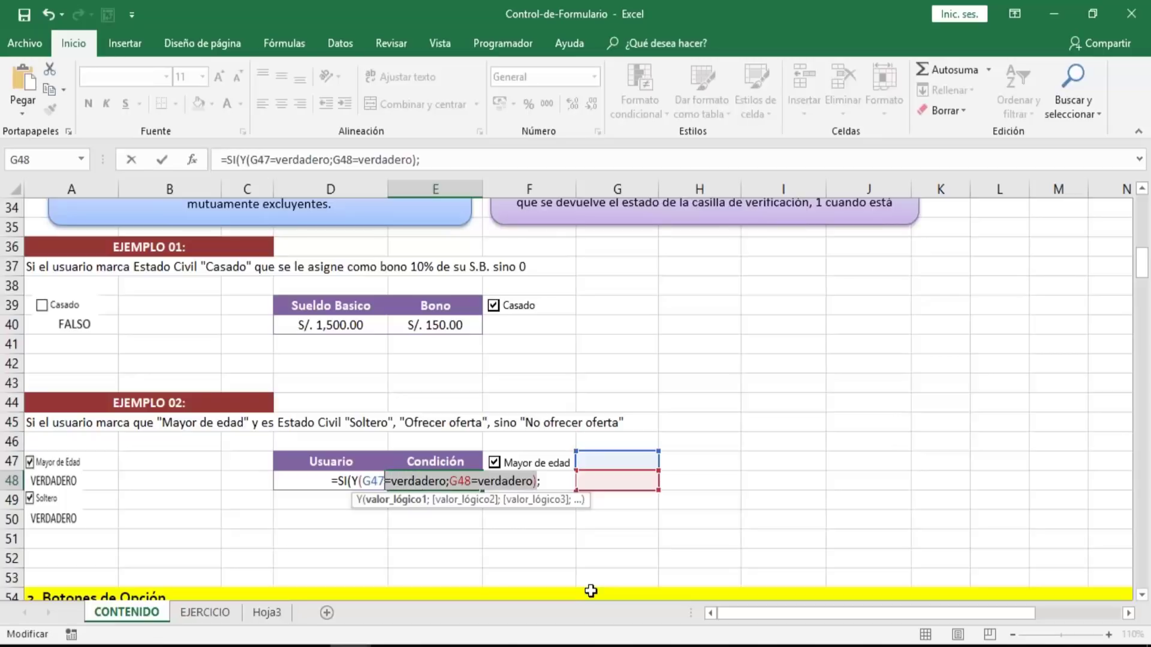
pyautogui.hotkey('shift', 'Left')
pyautogui.hotkey('shift', 'Left')
pyautogui.hotkey('shift', 'Left')
pyautogui.hotkey('shift', 'Left')
pyautogui.hotkey('shift', 'Left')
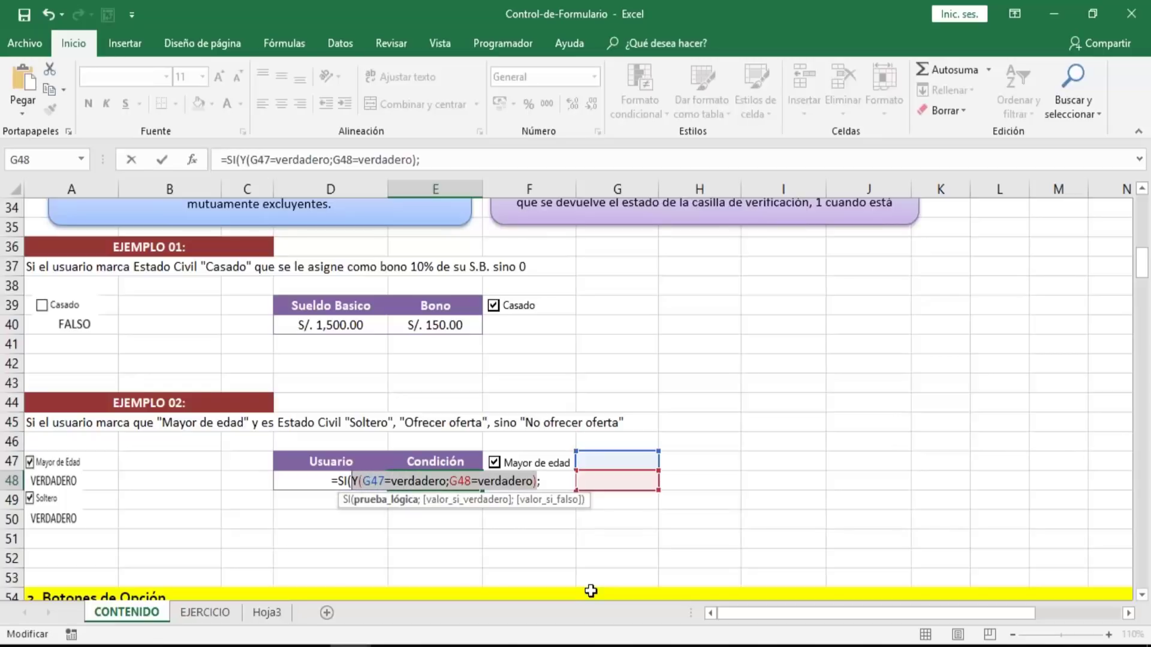
# - Append "Ofrecer Oferta" at the end of the formula as the SI function's value if true, followed by a comma
pyautogui.press('Right')
pyautogui.press('Right')
pyautogui.press('Right')
pyautogui.press('Right')
pyautogui.press('Right')
pyautogui.press('Right')
pyautogui.press('Right')
pyautogui.press('Right')
pyautogui.press('Right')
pyautogui.press('Right')
pyautogui.press('Right')
pyautogui.press('Right')
pyautogui.press('Right')
pyautogui.press('Right')
pyautogui.press('Right')
pyautogui.press('Right')
pyautogui.press('Right')
pyautogui.press('Right')
pyautogui.press('Right')
pyautogui.press('Right')
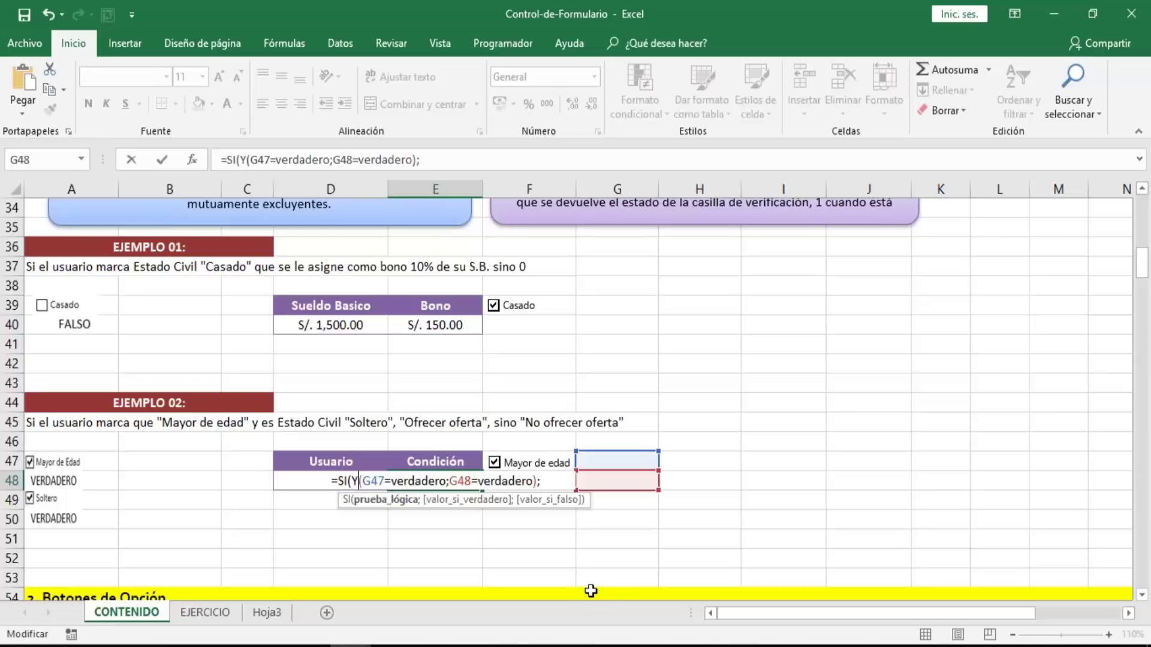
pyautogui.press('Right')
pyautogui.press('Right')
pyautogui.press('Right')
pyautogui.press('Right')
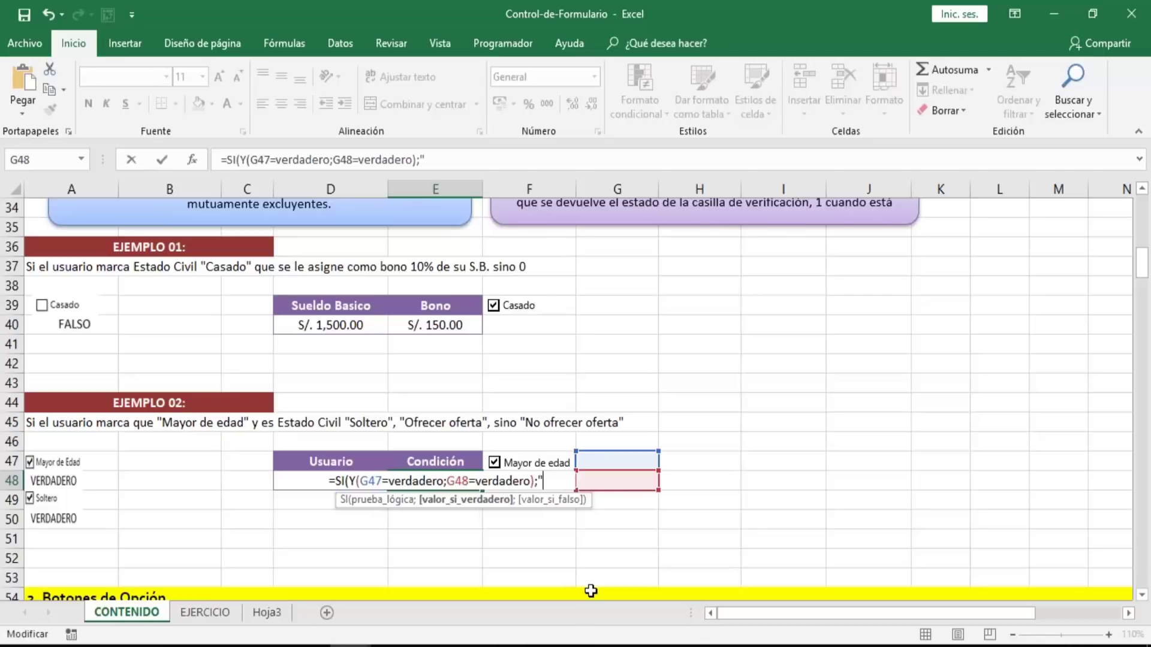
pyautogui.write('"Ofrecer Oferta')
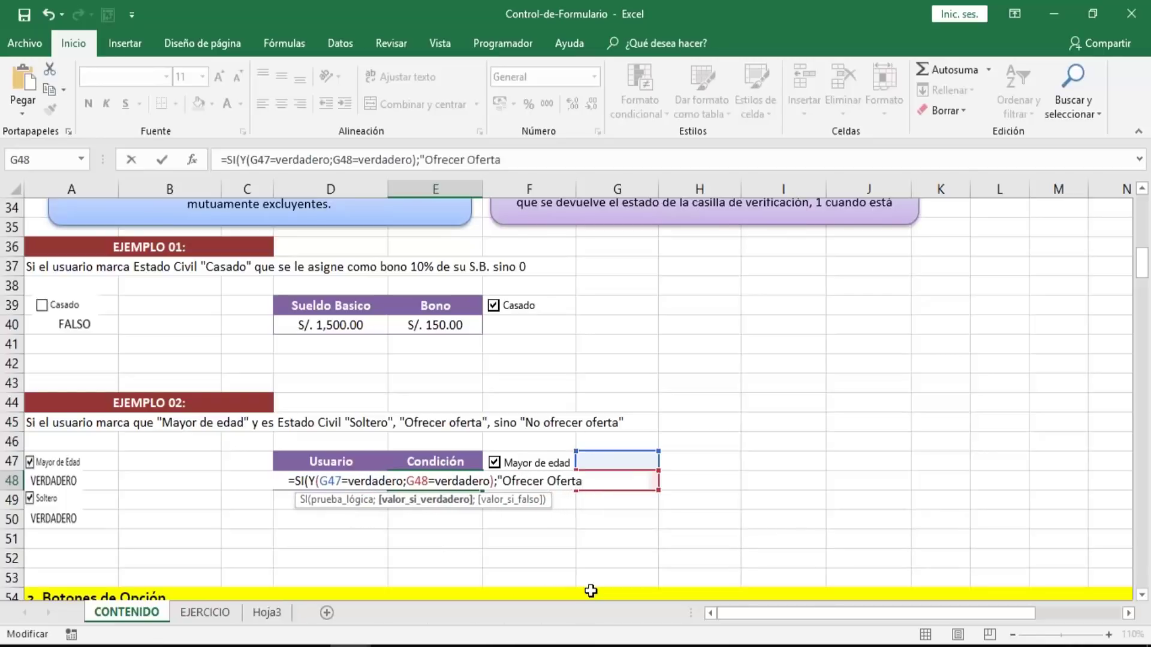
pyautogui.write('",')
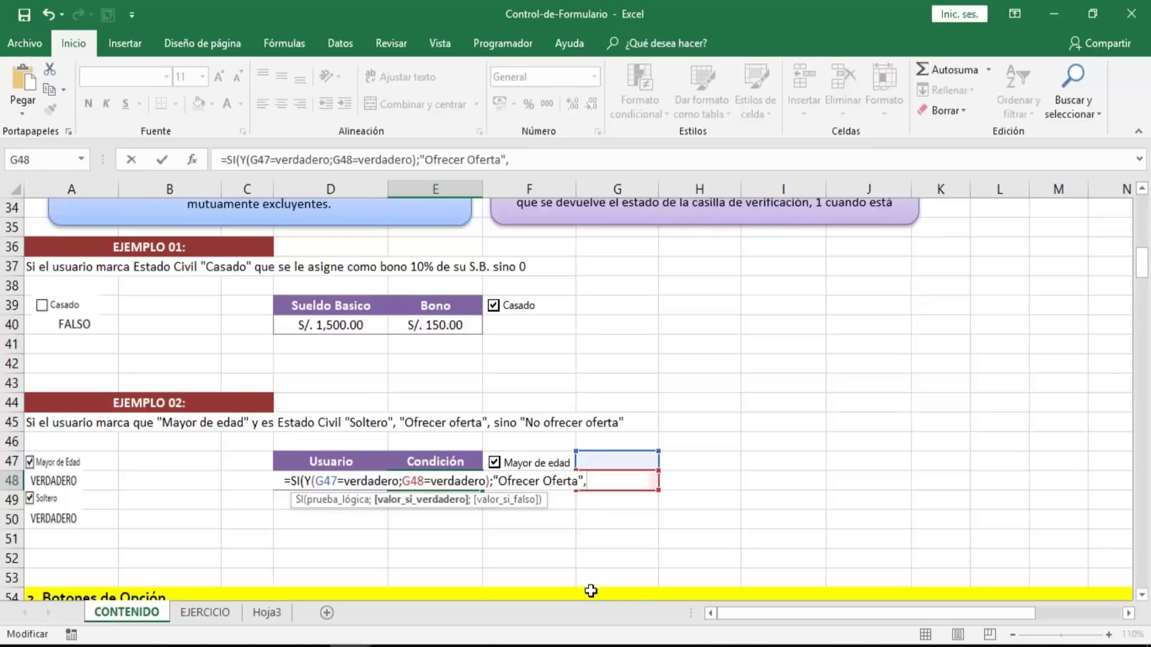
# - Add "No ofrecer Oferta" as the SI function's value if false and close the formula's parenthesis
pyautogui.write('"')
pyautogui.write('N')
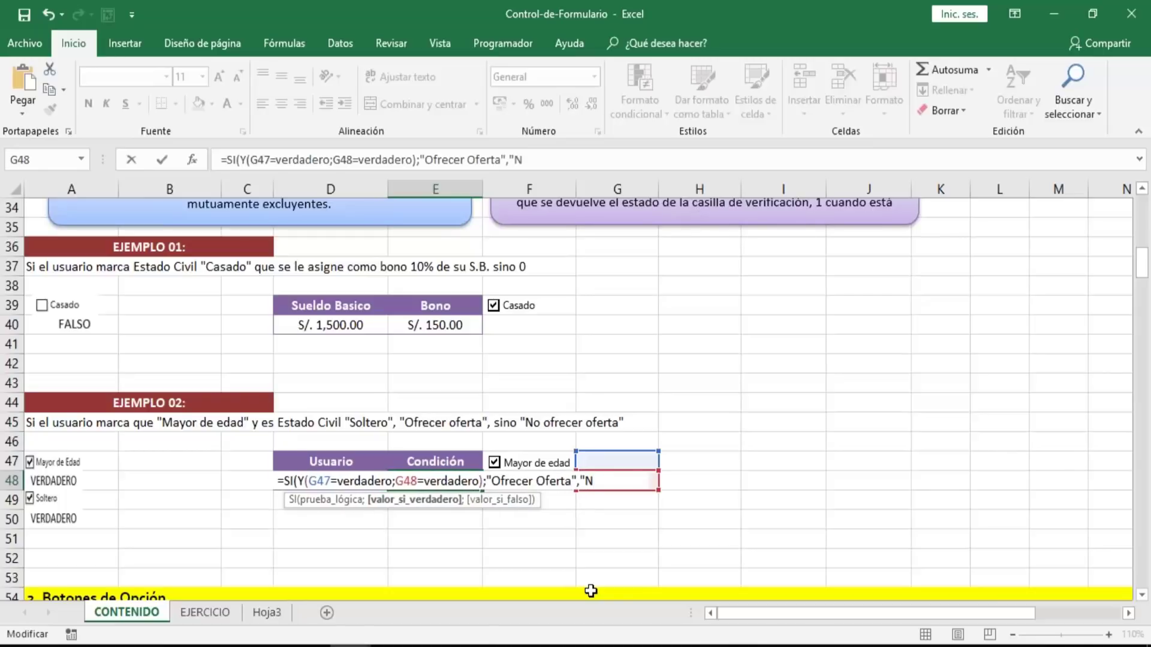
pyautogui.write('o ofrecer')
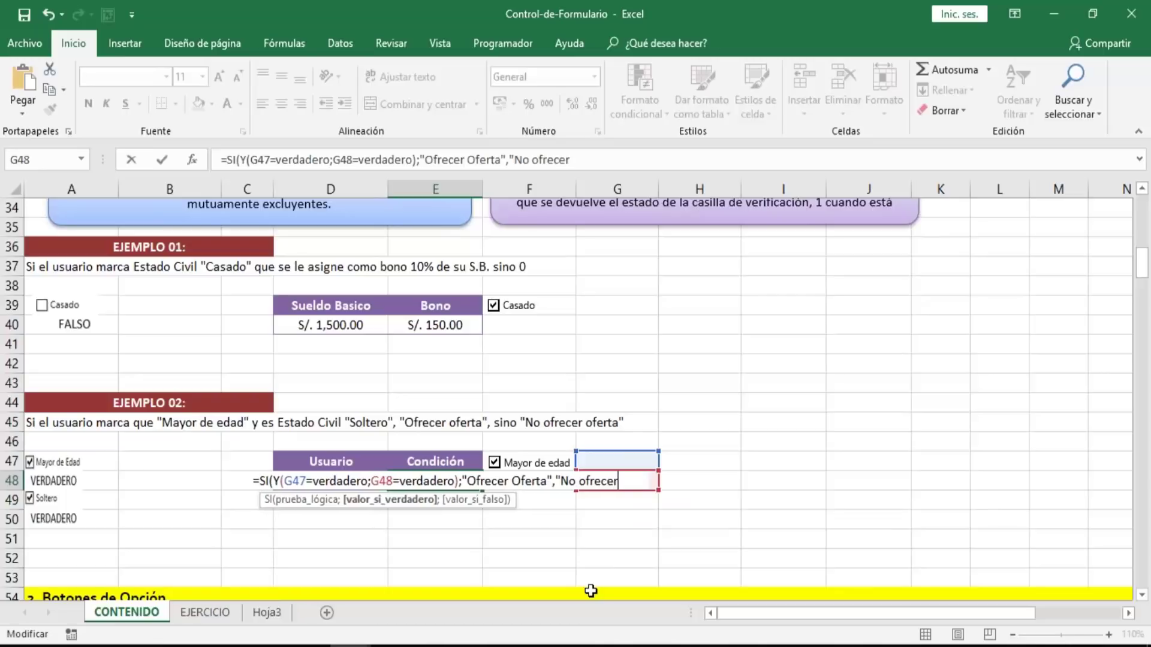
pyautogui.write(' ofe')
pyautogui.press('BackSpace')
pyautogui.press('BackSpace')
pyautogui.press('BackSpace')
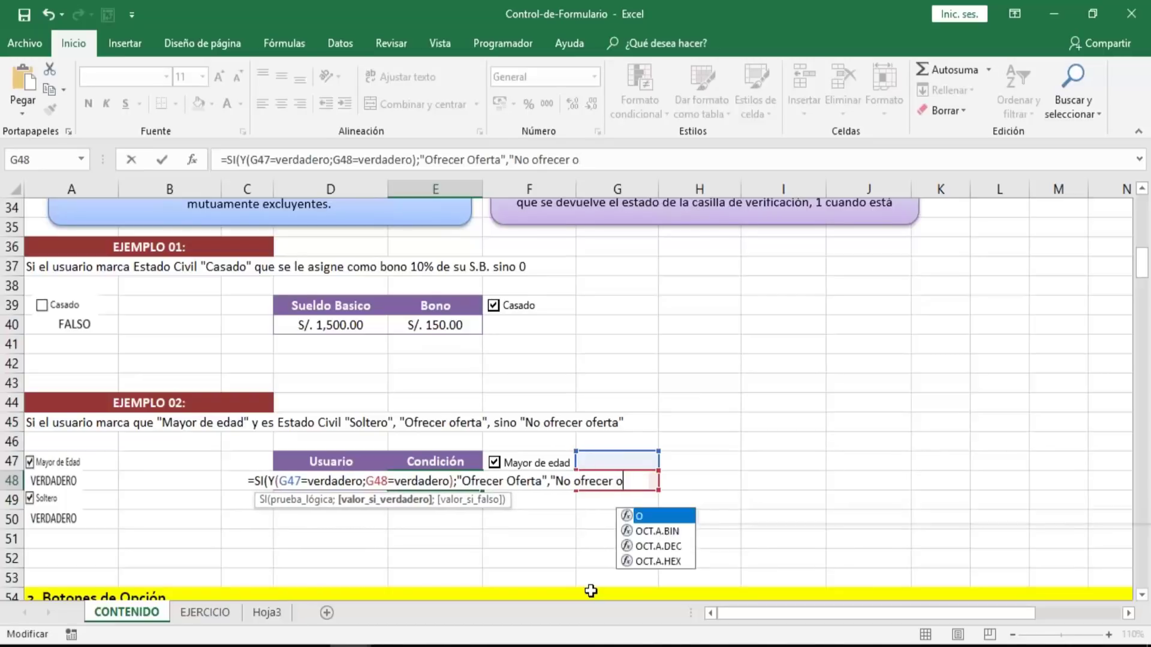
pyautogui.write('Ofert')
pyautogui.write('a"')
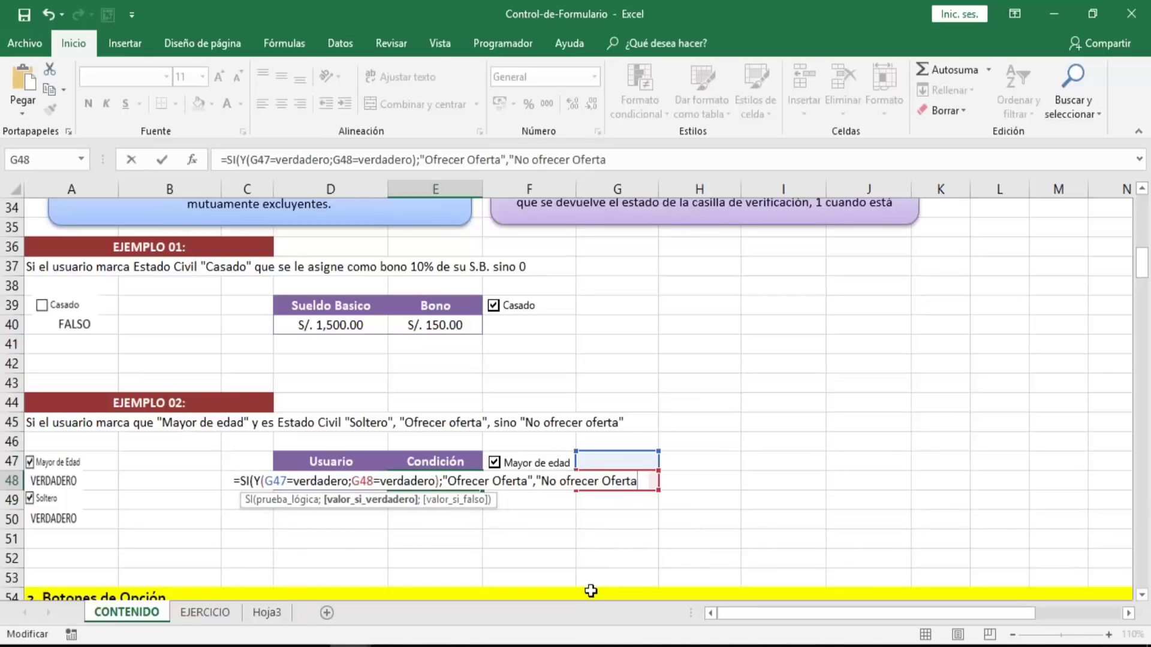
pyautogui.write(')')
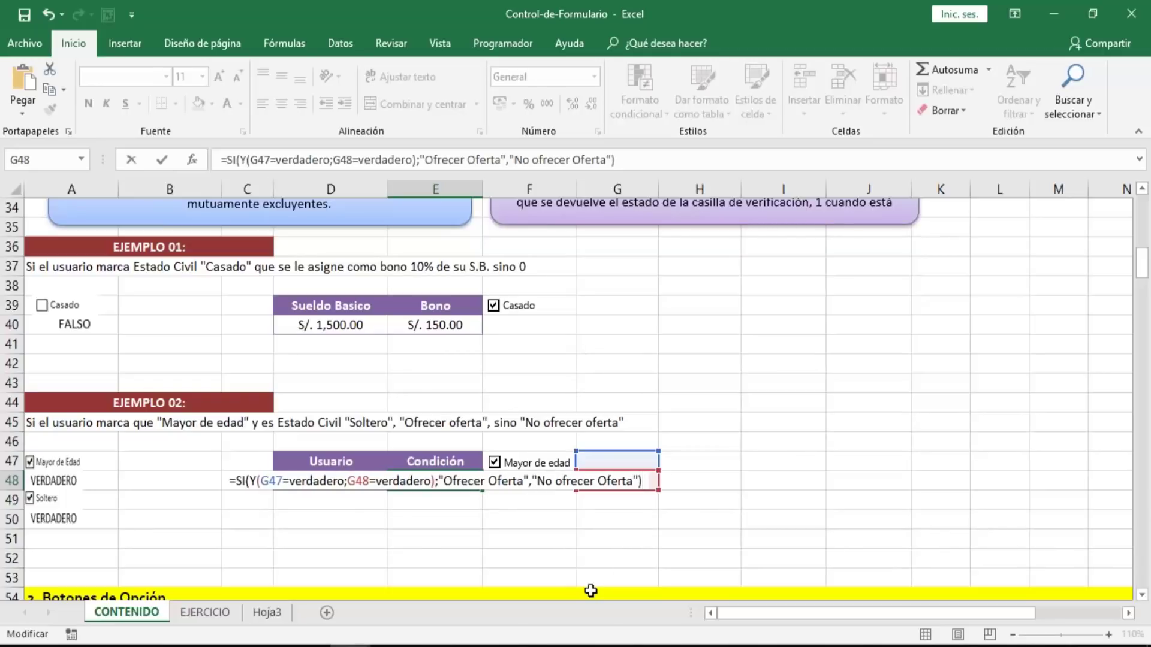
# - Replace the comma between the two result texts with a semicolon, enter the formula, and reselect E48
pyautogui.click(533, 489)
pyautogui.press('Delete')
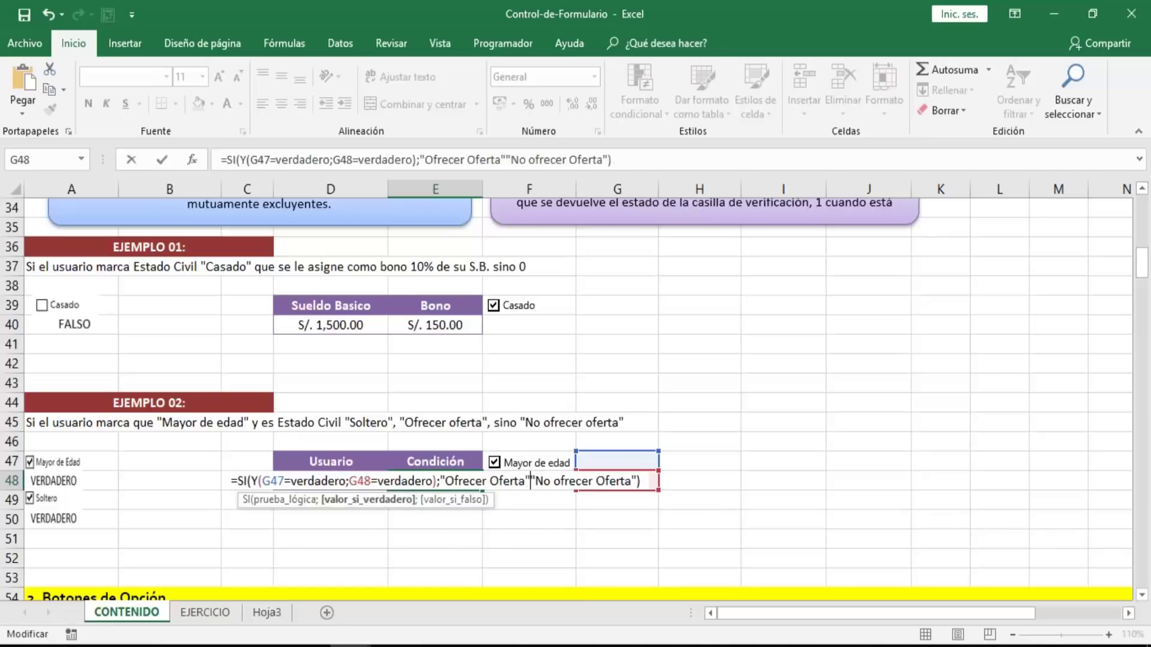
pyautogui.write(';')
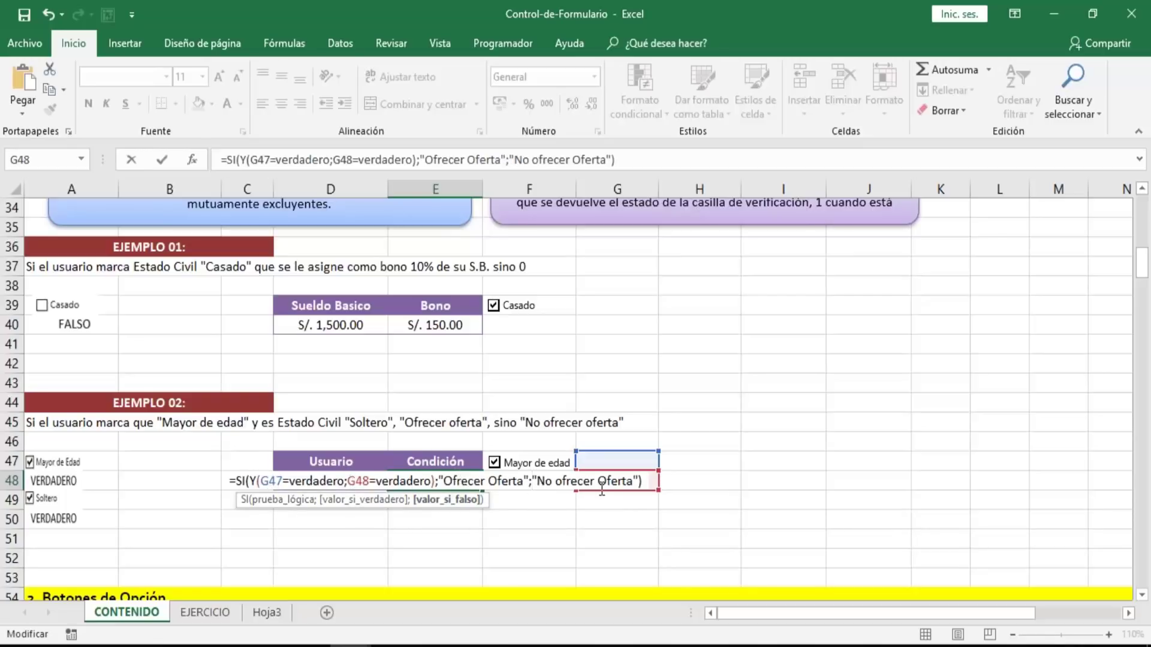
pyautogui.press('Return')
pyautogui.press('Up')
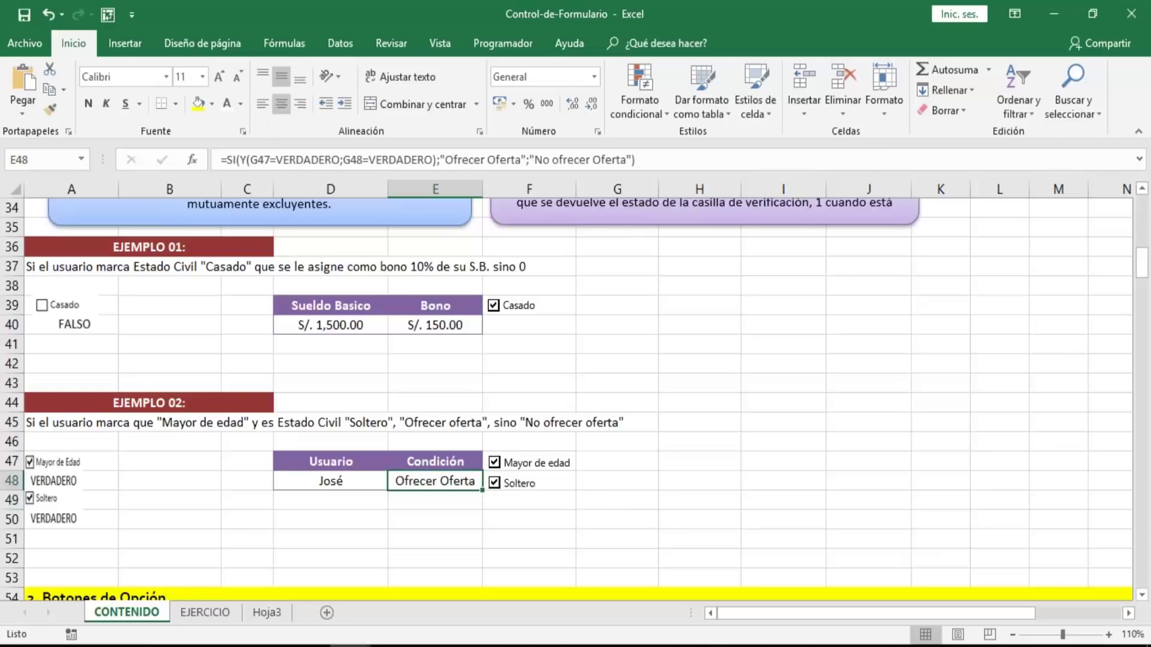
# - Untick the Soltero check box to test the Condición formula and widen column E to fit its text
pyautogui.click(494, 483)
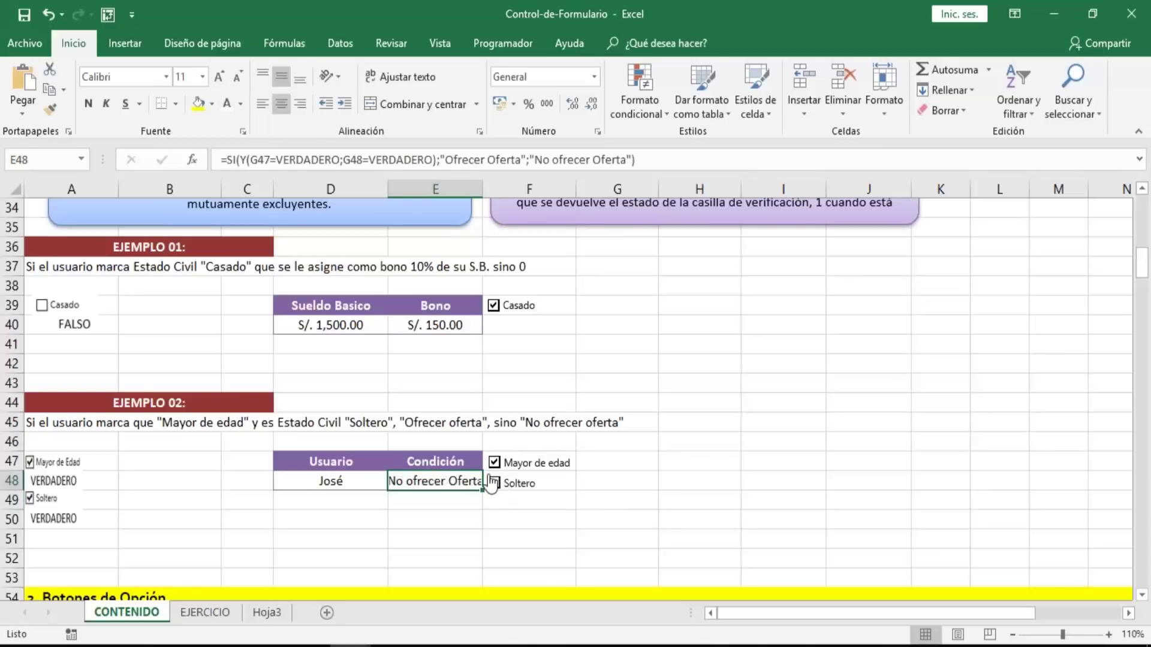
pyautogui.moveTo(483, 188); pyautogui.dragTo(497, 188)
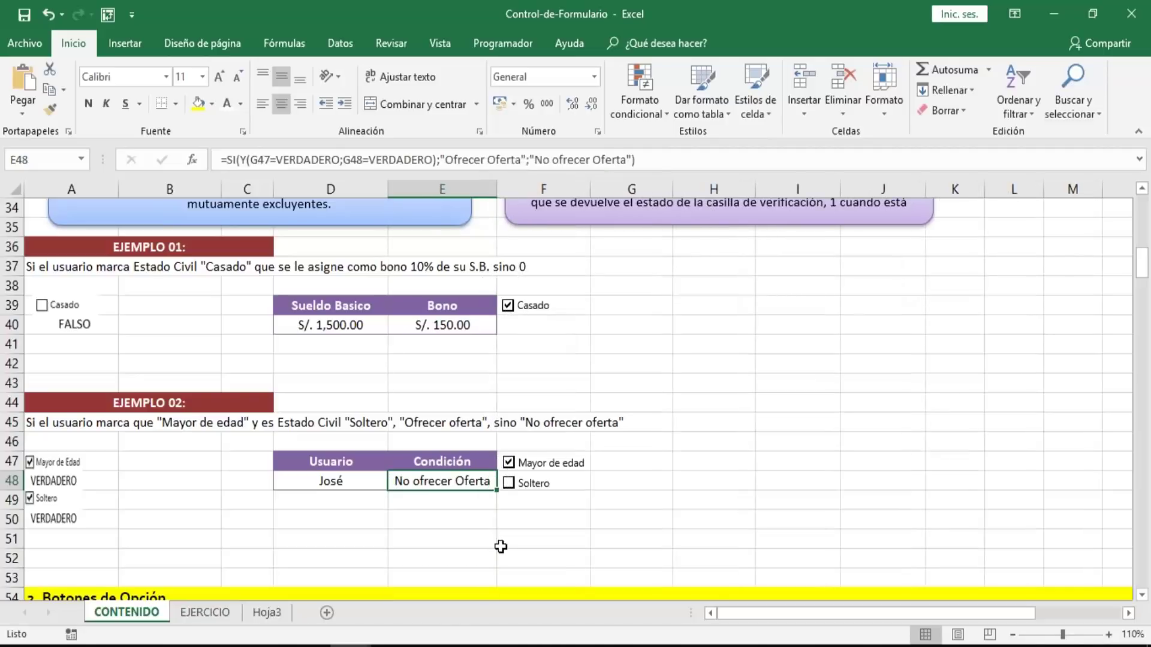
# - Toggle the Mayor de edad and Soltero check boxes to test the Condición formula, leaving both ticked
pyautogui.click(508, 463)
pyautogui.click(509, 463)
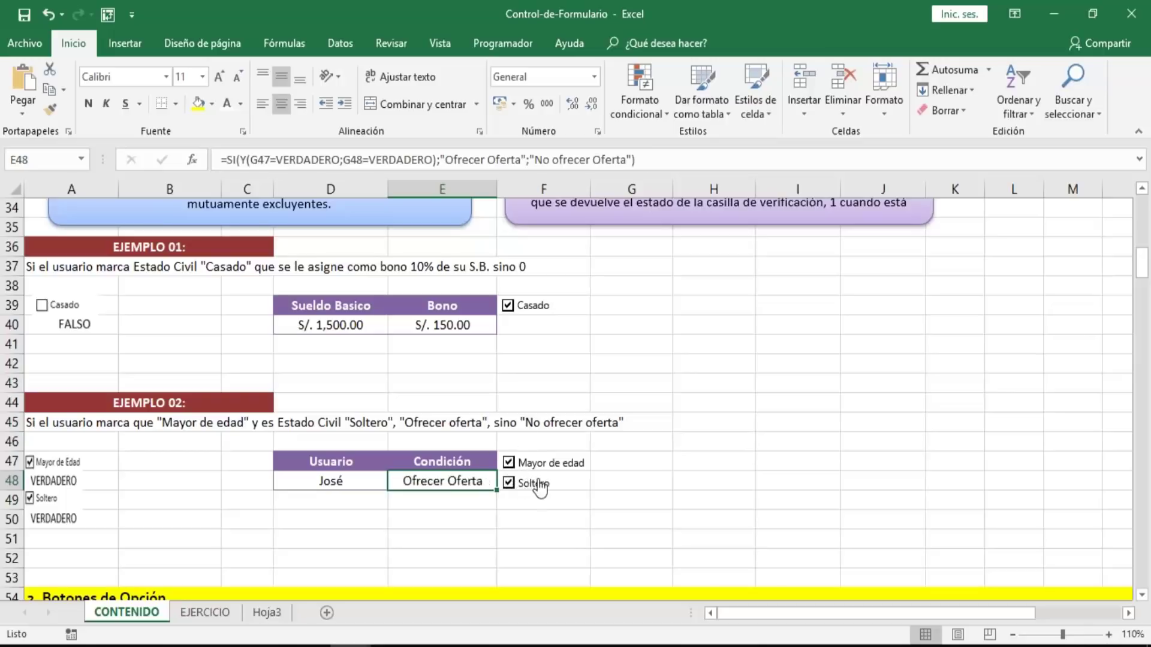
pyautogui.click(509, 484)
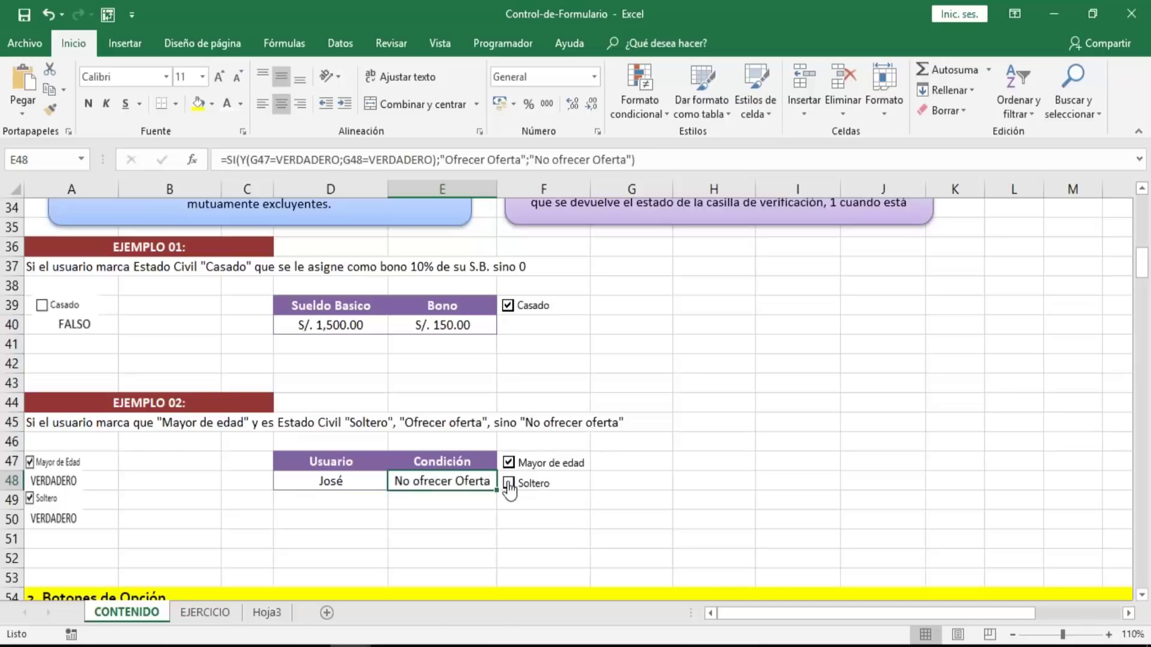
pyautogui.click(509, 463)
pyautogui.click(509, 484)
pyautogui.click(509, 463)
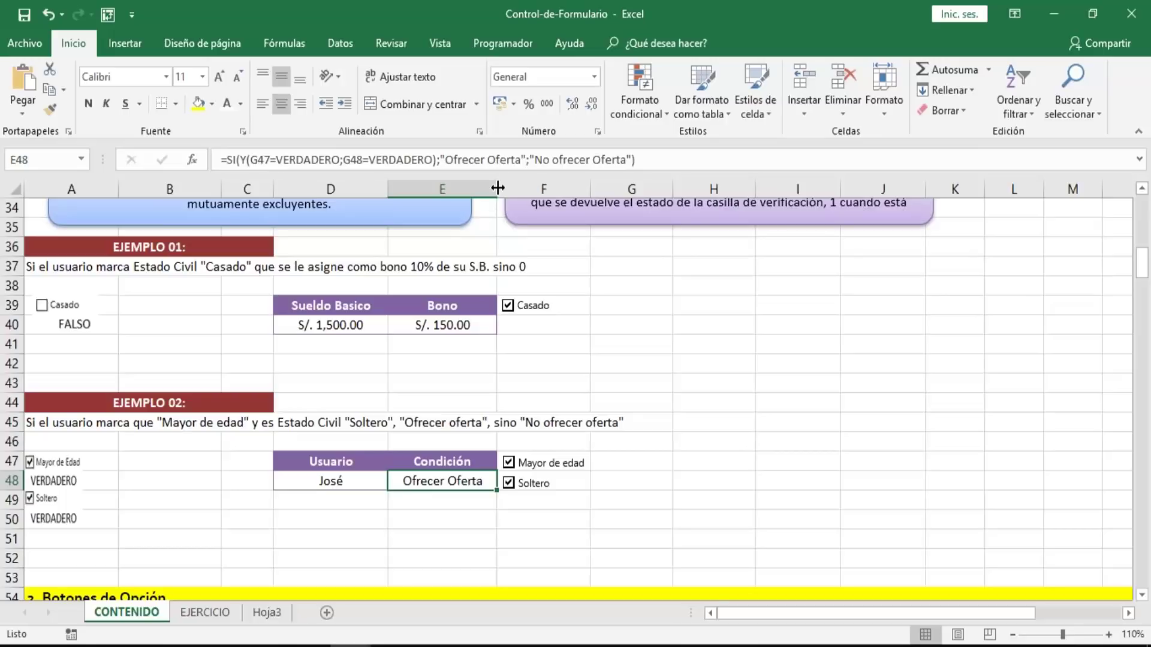
# - Widen column E and open the Condición formula in E48 to review its SI and Y functions
pyautogui.moveTo(496, 189); pyautogui.dragTo(574, 191)
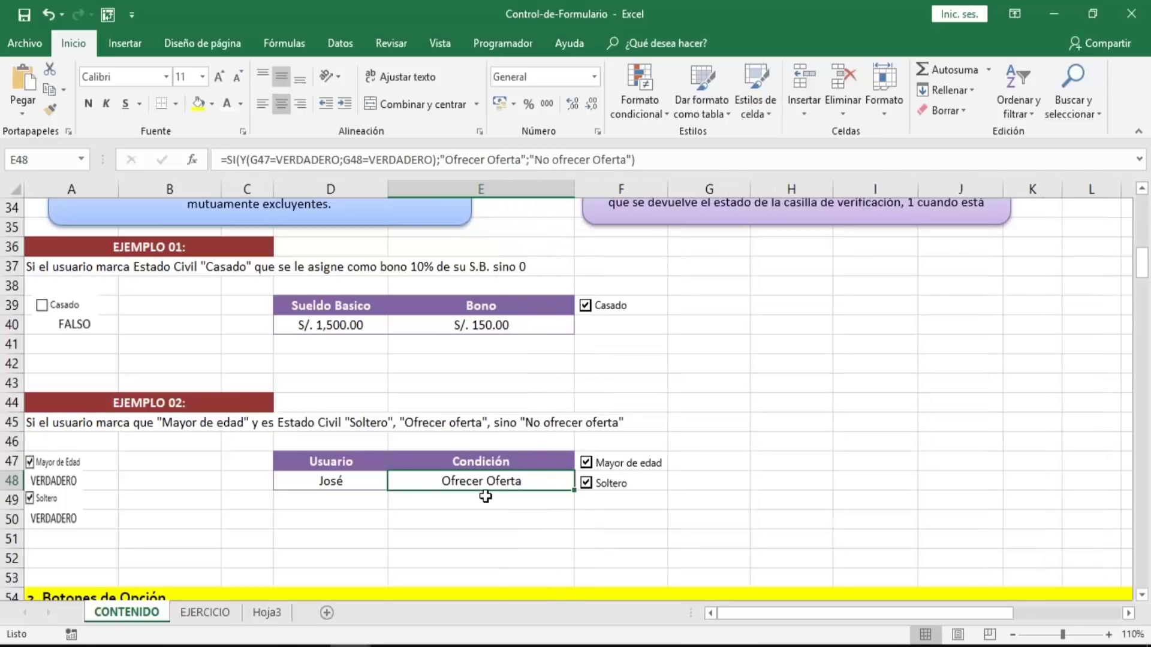
pyautogui.doubleClick(506, 478)
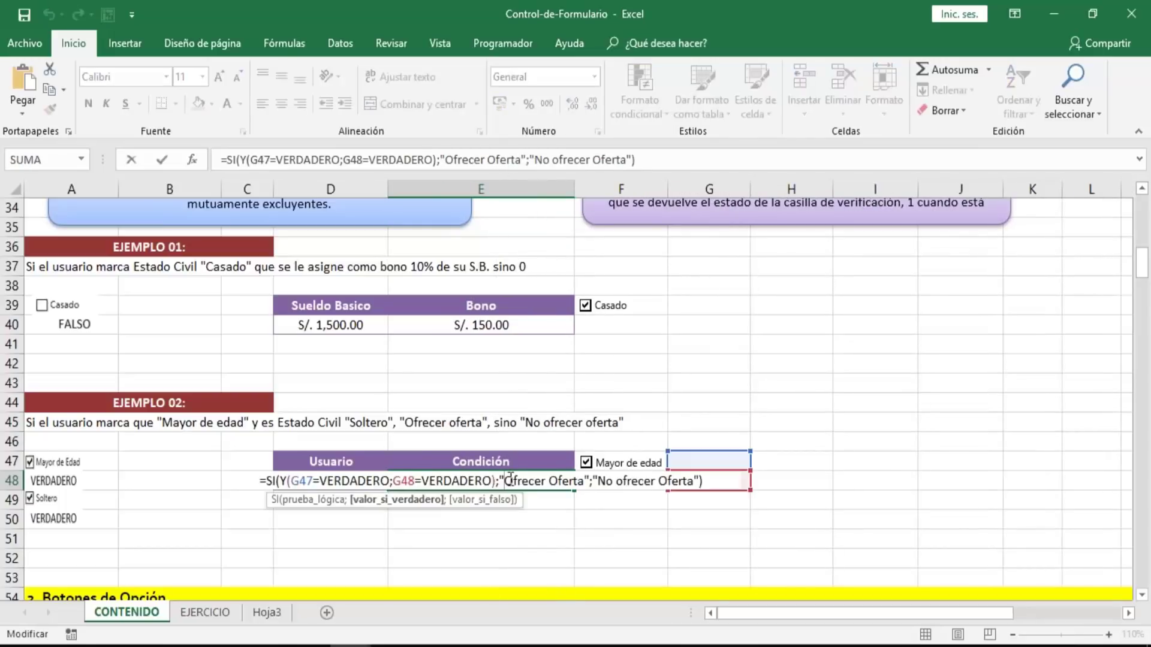
pyautogui.click(711, 481)
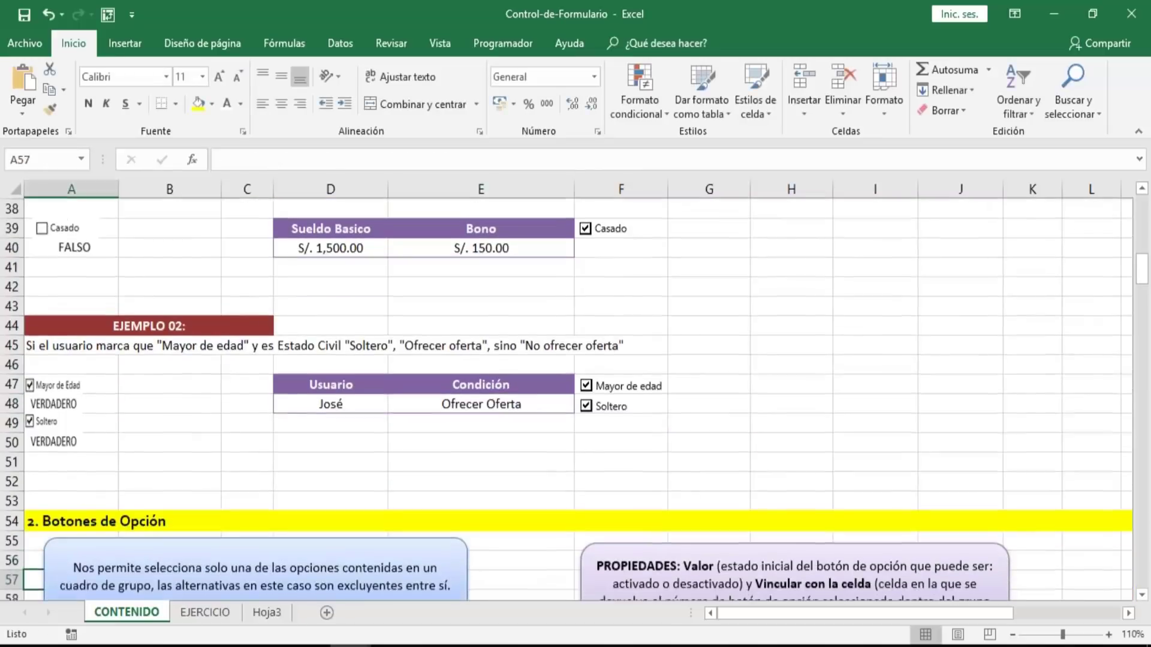
# - Examine section 2, Botones de Opción, with its description and properties notes
pyautogui.press('Down')
pyautogui.press('Down')
pyautogui.press('Down')
pyautogui.press('Down')
pyautogui.press('Down')
pyautogui.press('Down')
pyautogui.press('Down')
pyautogui.press('Down')
pyautogui.press('Down')
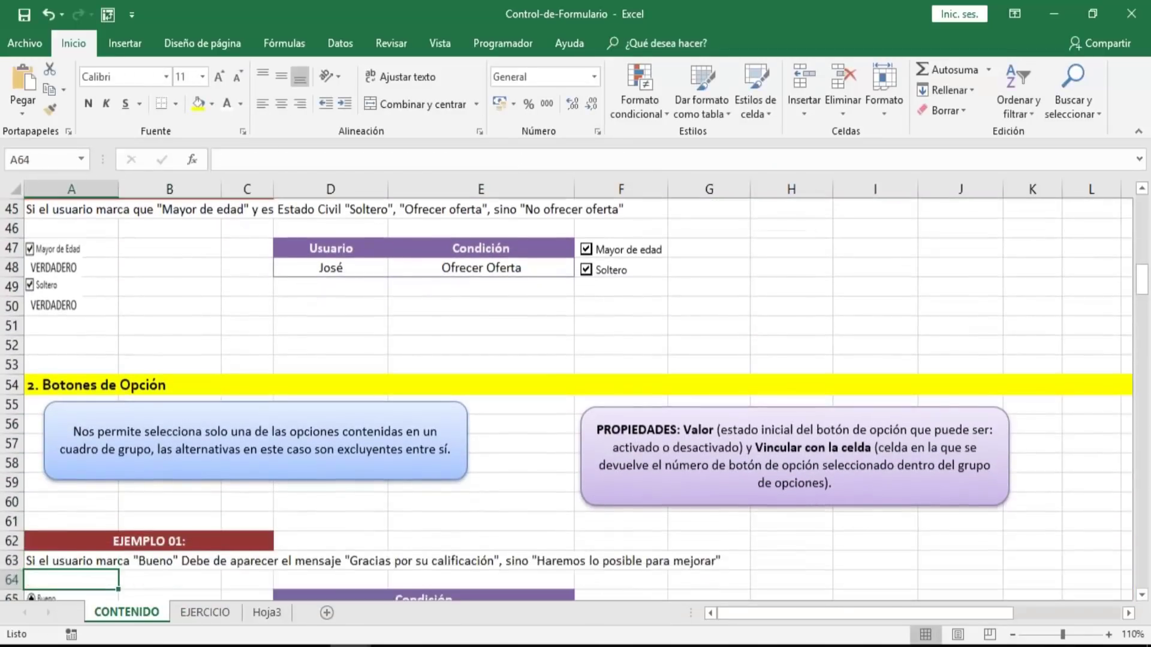
pyautogui.press('Up')
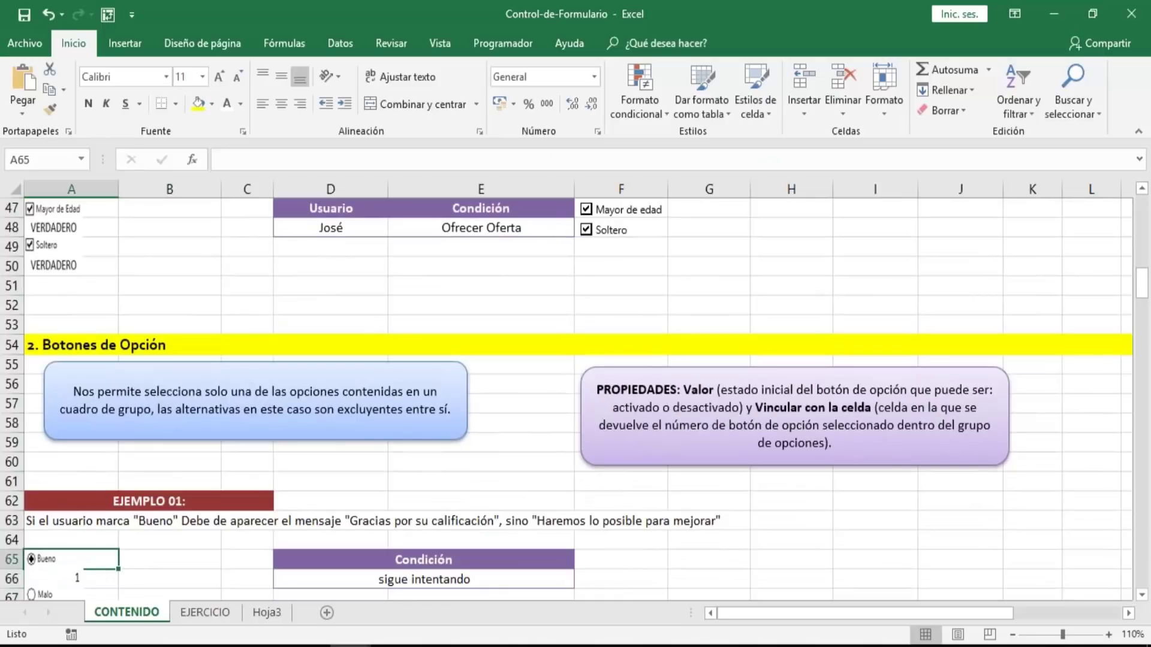
pyautogui.click(1138, 484)
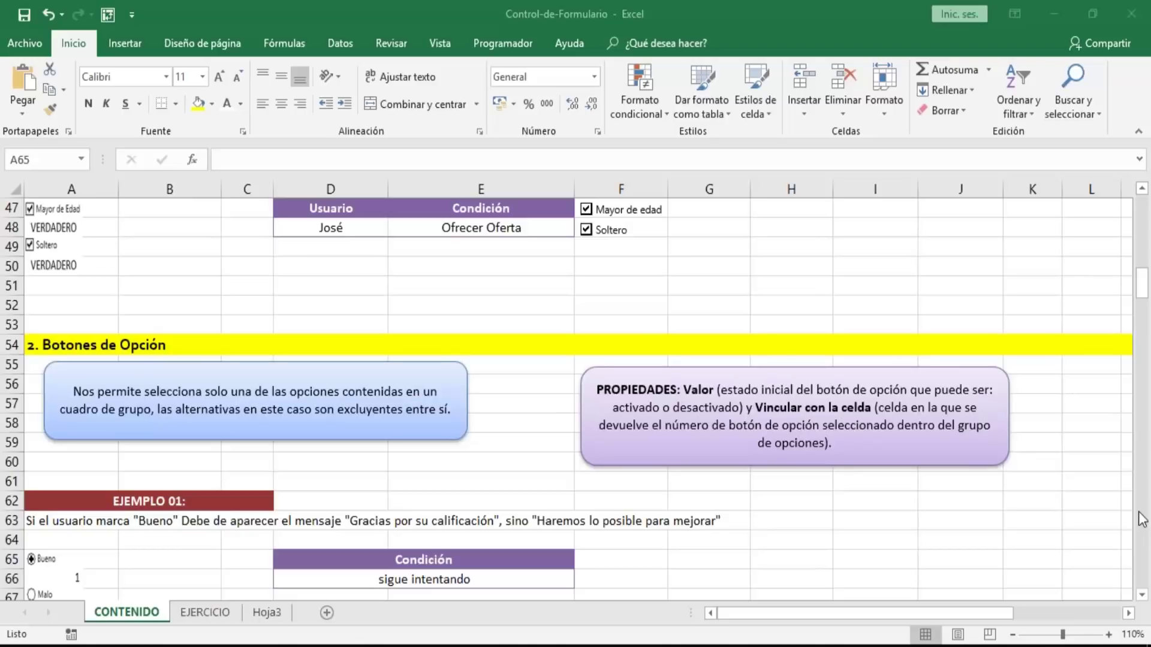
# - Reopen the Condición formula in E48, highlight its Y condition on G47 and G48, and close it unchanged
pyautogui.click(510, 229)
pyautogui.click(511, 229)
pyautogui.doubleClick(511, 229)
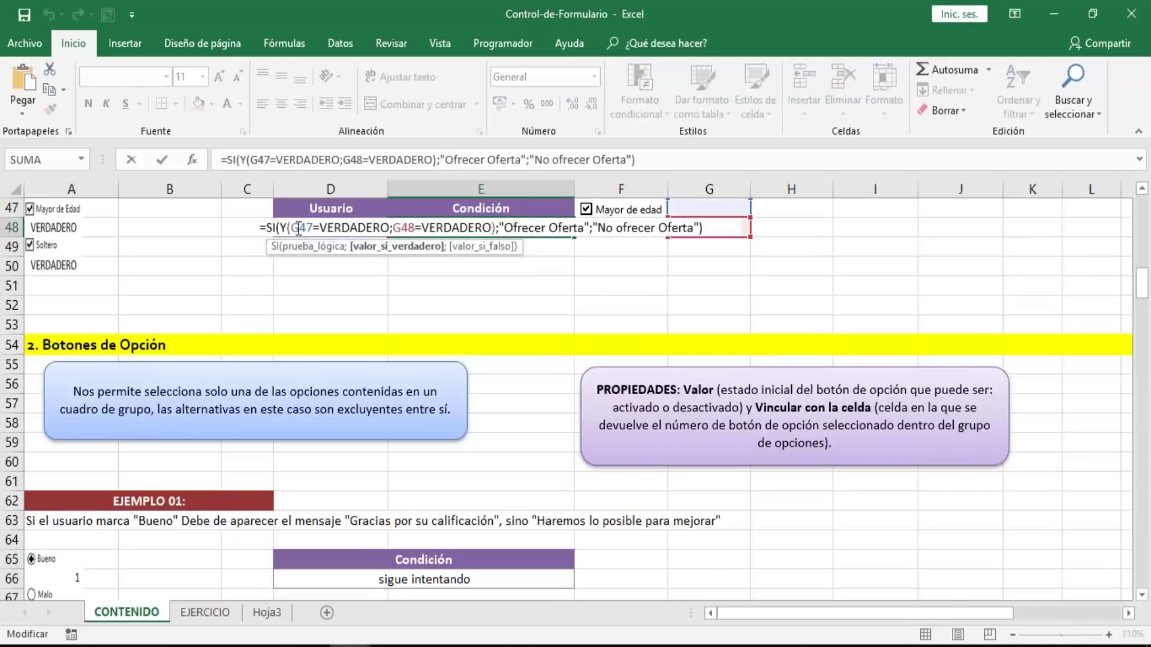
pyautogui.moveTo(280, 227); pyautogui.dragTo(493, 228)
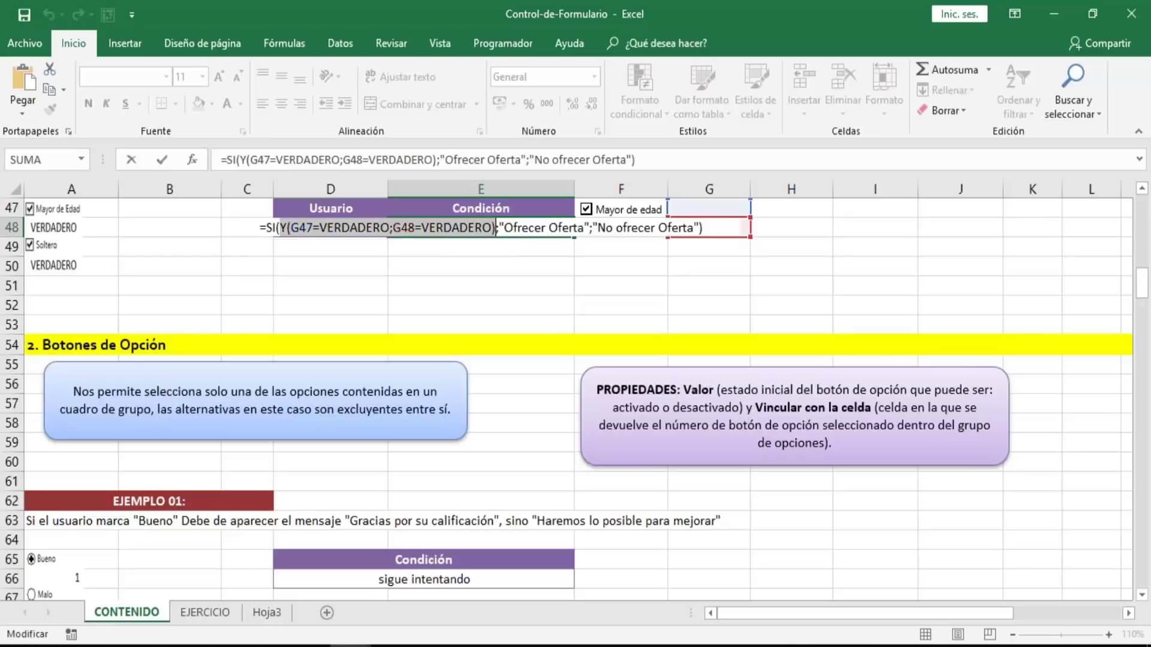
pyautogui.press('Return')
# - Return to the Botones de Opción section and examine EJEMPLO 01 with its Condición table
pyautogui.press('Down')
pyautogui.press('Down')
pyautogui.press('Down')
pyautogui.press('Down')
pyautogui.press('Down')
pyautogui.press('Down')
pyautogui.press('Down')
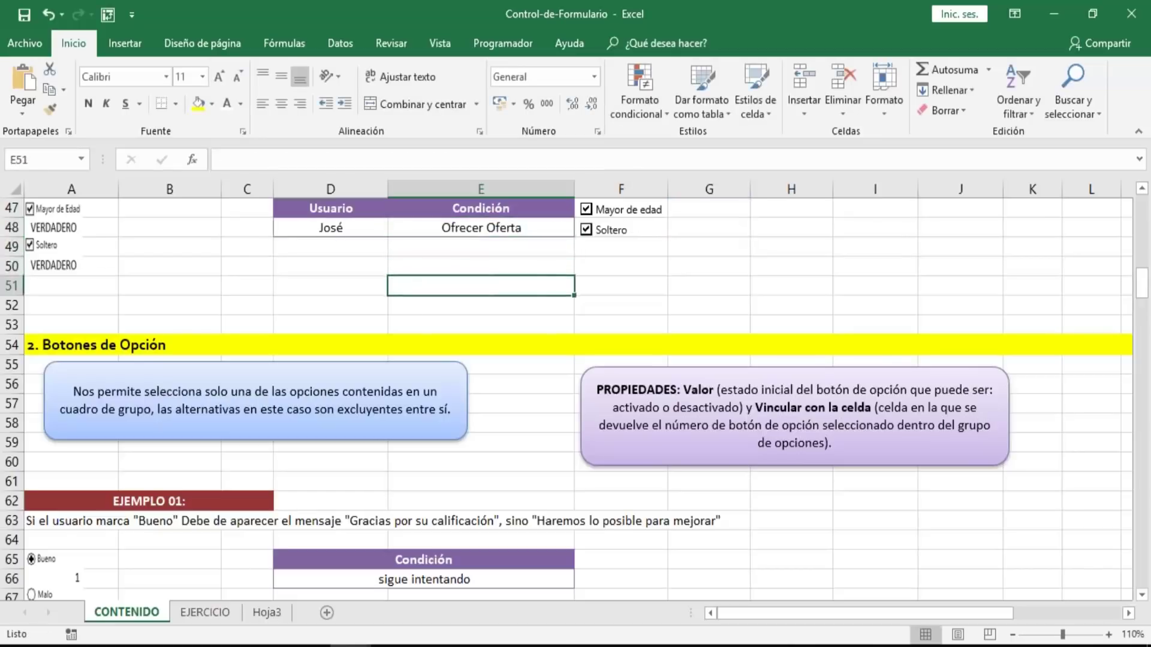
pyautogui.press('Down')
pyautogui.press('Down')
pyautogui.press('Down')
pyautogui.press('Down')
pyautogui.press('Down')
pyautogui.press('Down')
pyautogui.press('Down')
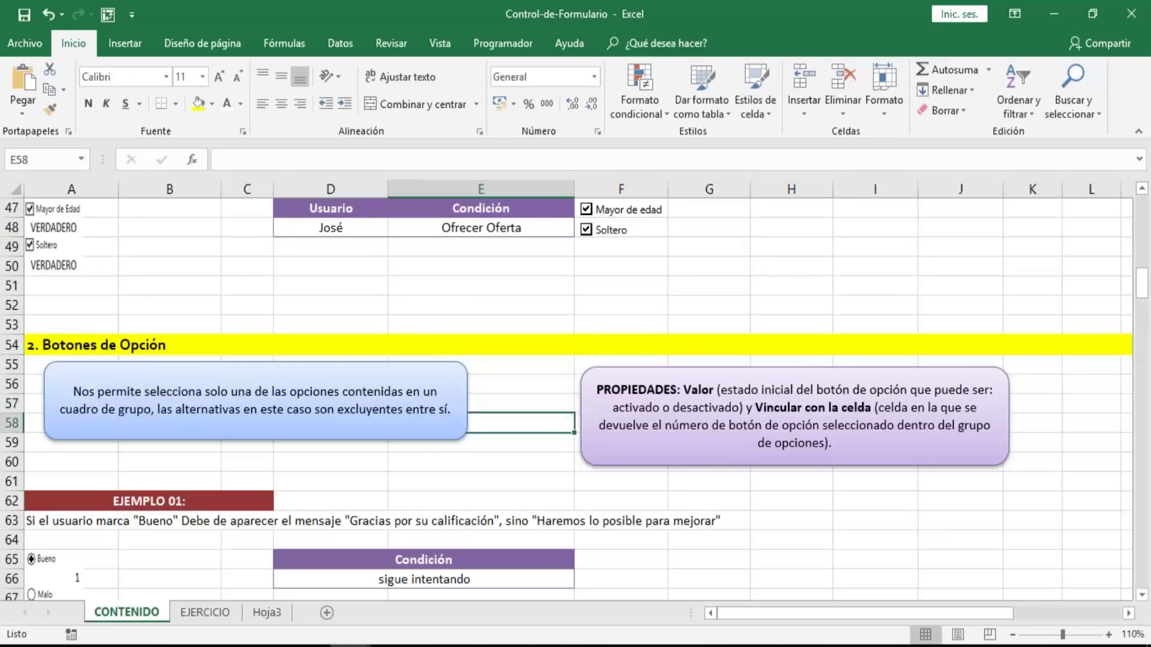
pyautogui.press('Down')
pyautogui.press('Down')
pyautogui.press('Down')
pyautogui.press('Down')
pyautogui.press('Down')
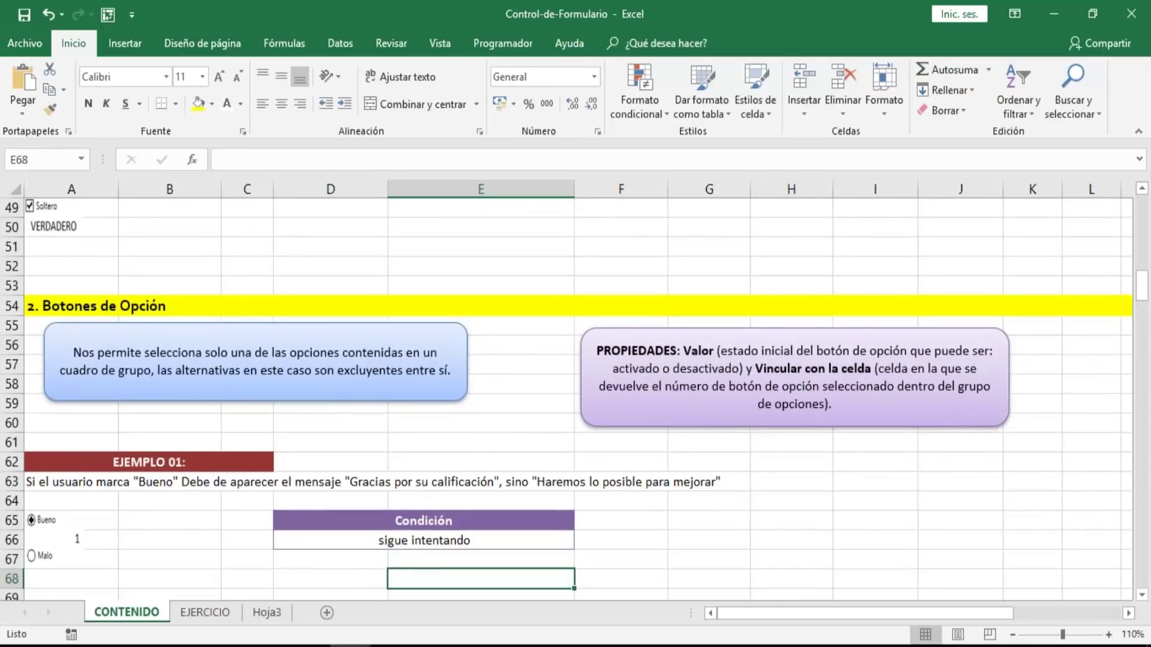
# - Narrow column E in two passes and highlight "contenidas en un cuadro de grupo" in the blue description box
pyautogui.moveTo(574, 189); pyautogui.dragTo(514, 189)
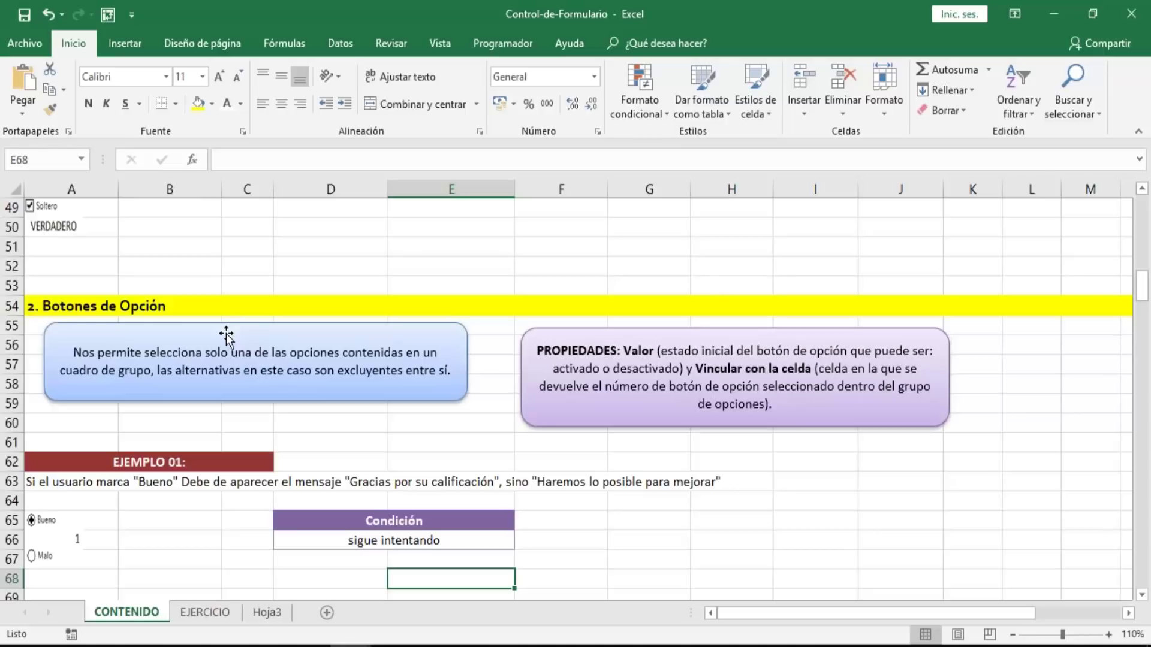
pyautogui.click(345, 352)
pyautogui.moveTo(345, 352); pyautogui.dragTo(151, 371)
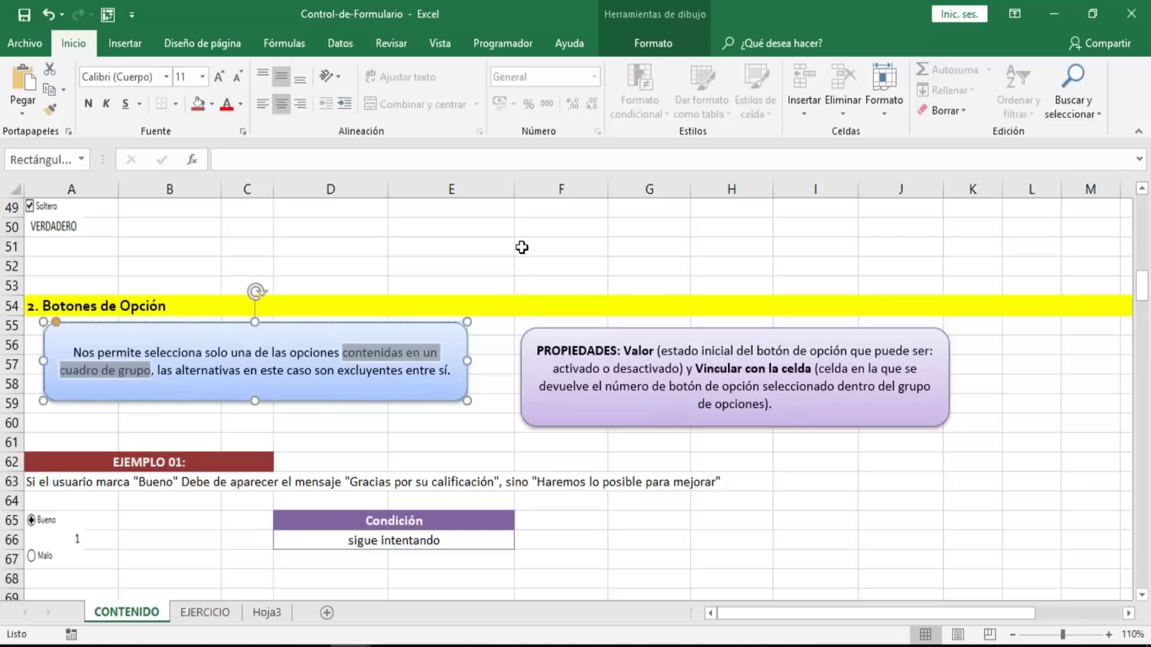
pyautogui.moveTo(514, 191); pyautogui.dragTo(473, 202)
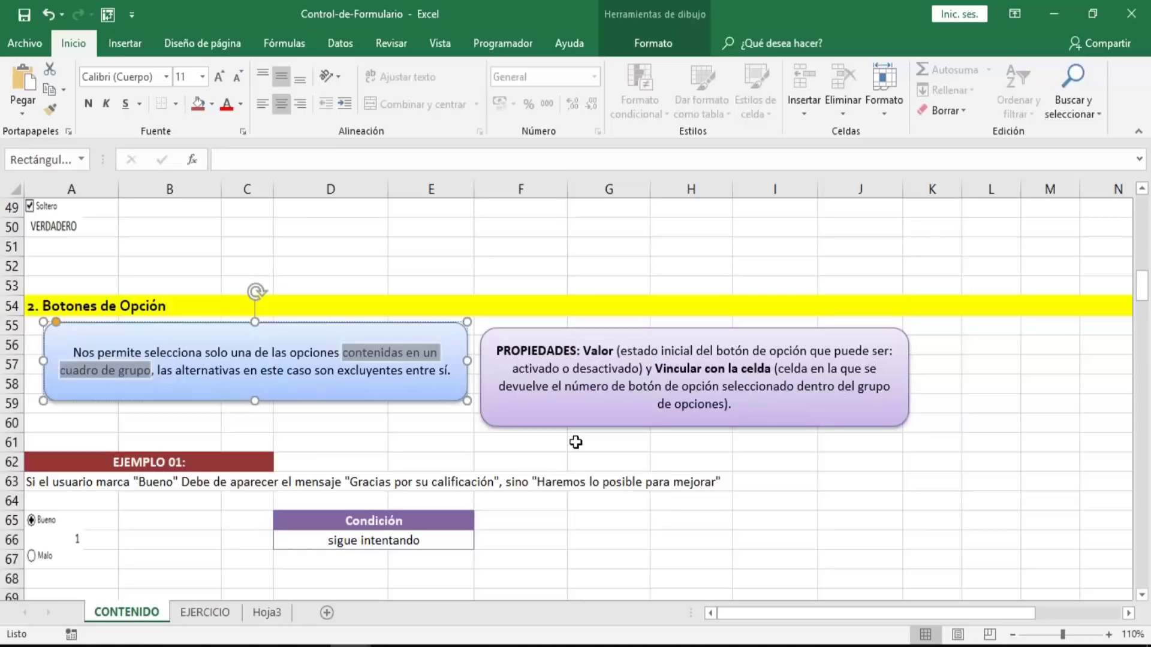
# - Examine EJEMPLO 01's sample option buttons and the free cells beside its Condición table around F65:G66
pyautogui.click(217, 523)
pyautogui.press('Down')
pyautogui.press('Down')
pyautogui.press('Down')
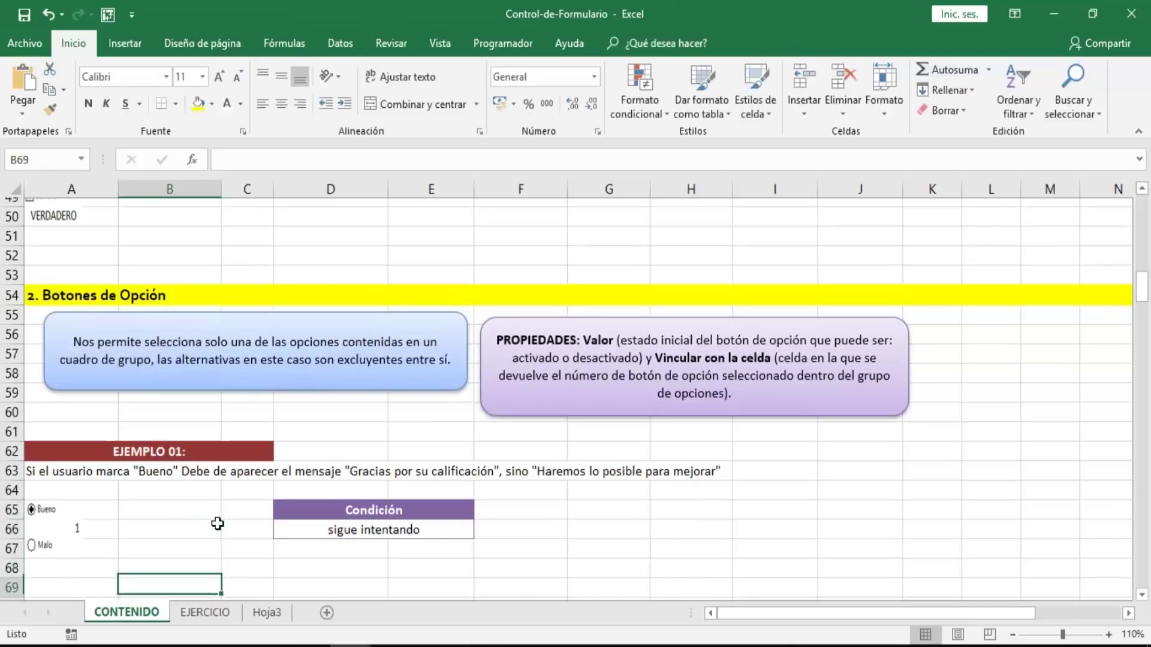
pyautogui.scroll(-1, 217, 523)
pyautogui.press('Up')
pyautogui.press('Up')
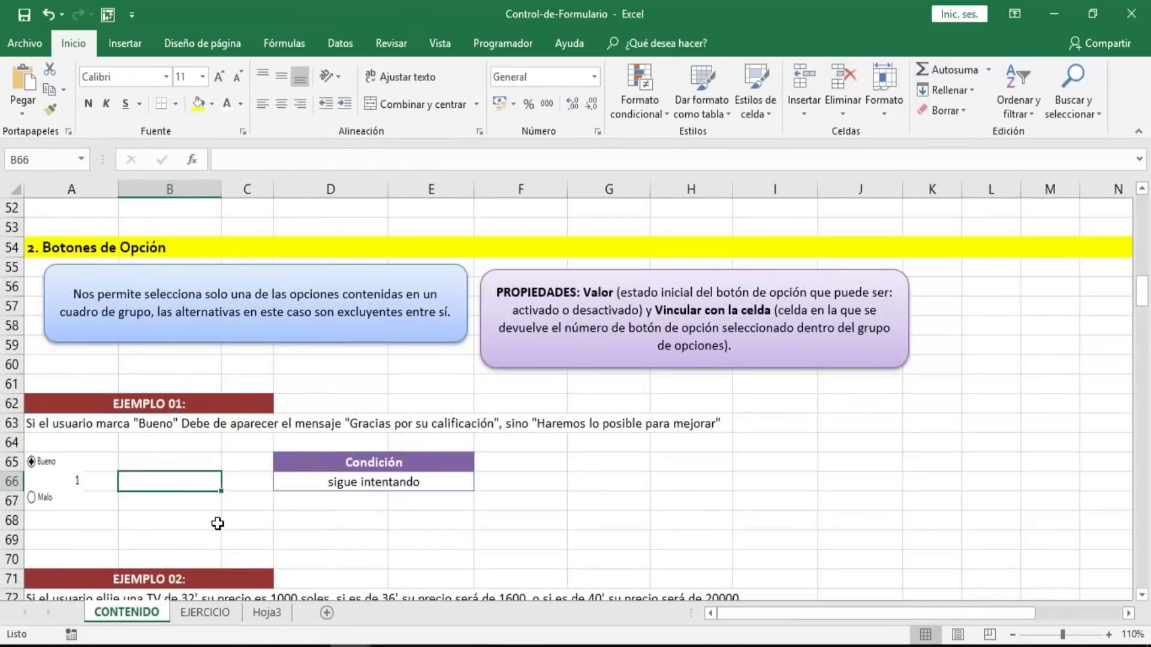
pyautogui.click(557, 461)
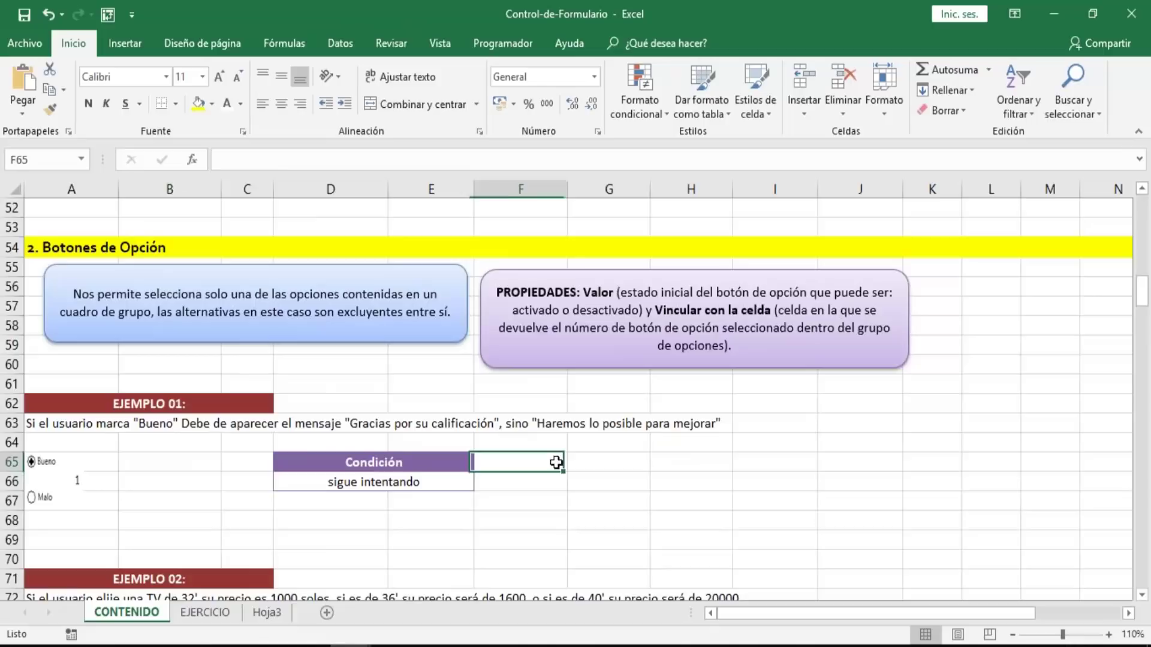
pyautogui.click(600, 462)
pyautogui.click(595, 487)
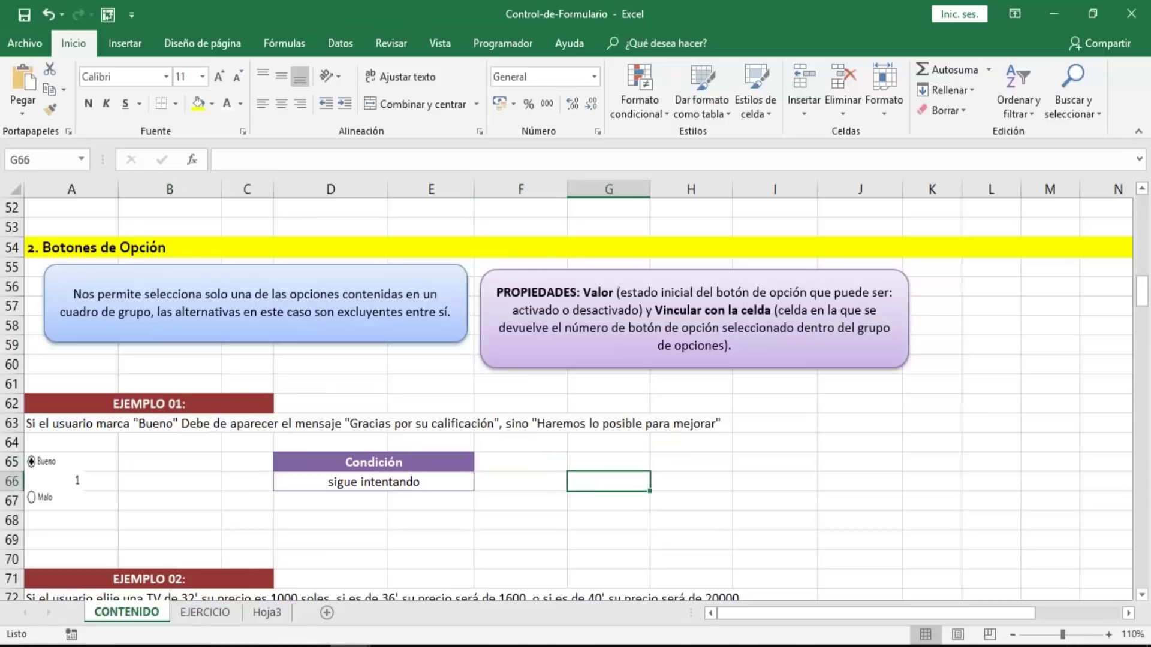
pyautogui.click(609, 464)
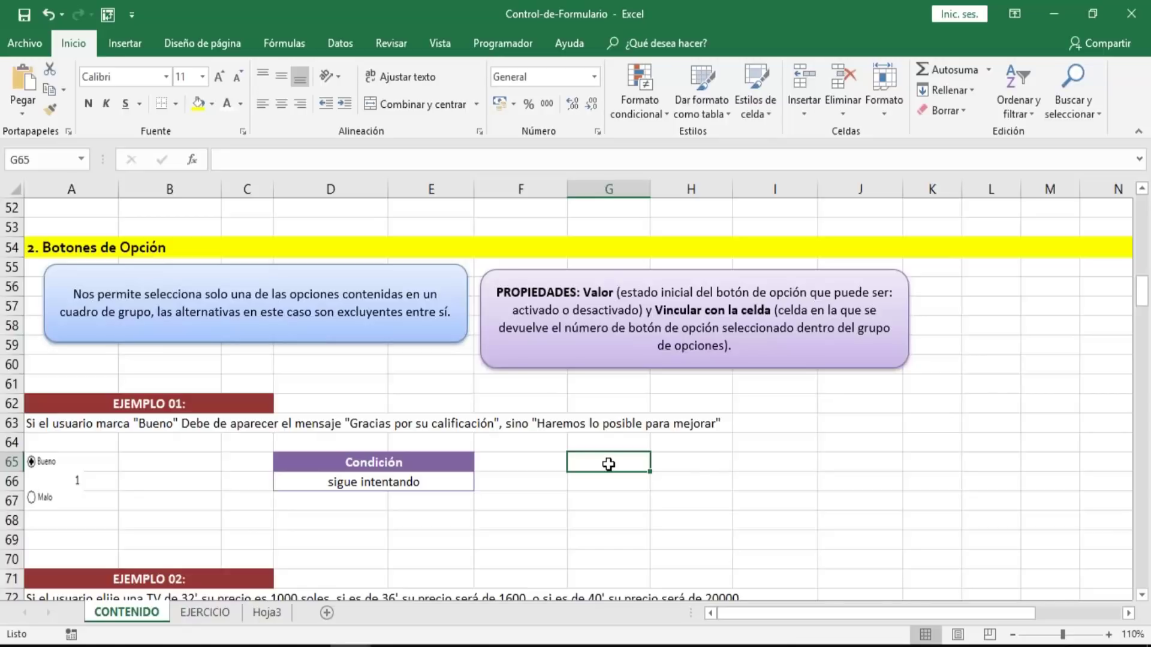
pyautogui.click(524, 460)
pyautogui.click(594, 463)
# - Insert a group box form control beside EJEMPLO 01's Condición table, spanning about F65 to H67
pyautogui.click(498, 44)
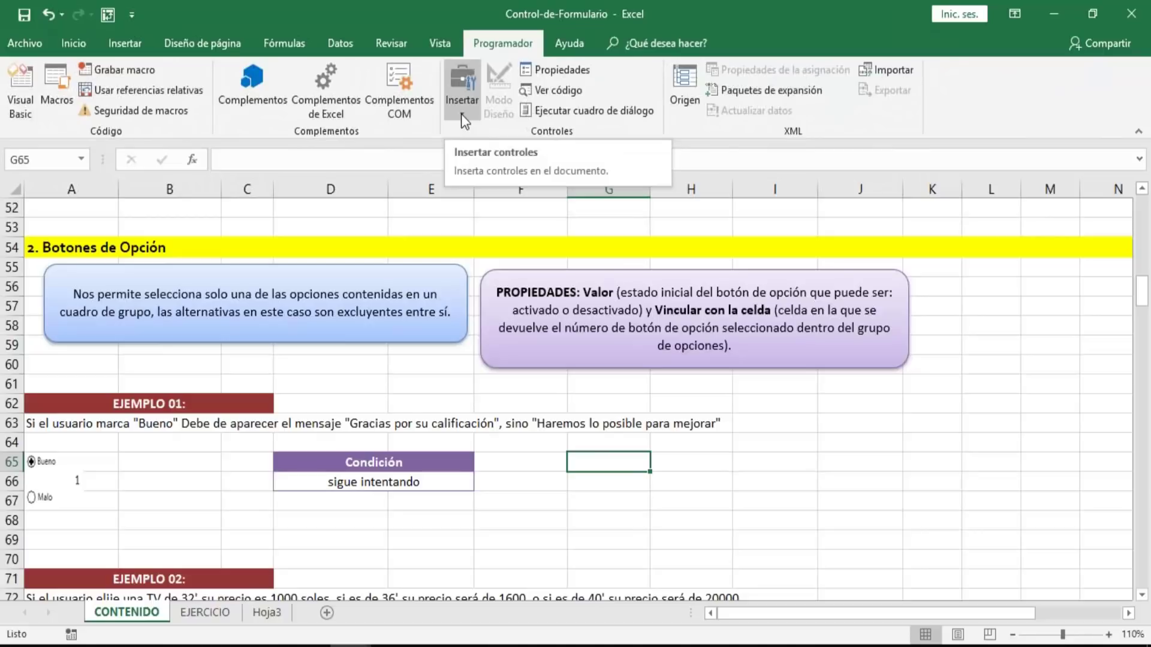
pyautogui.click(462, 114)
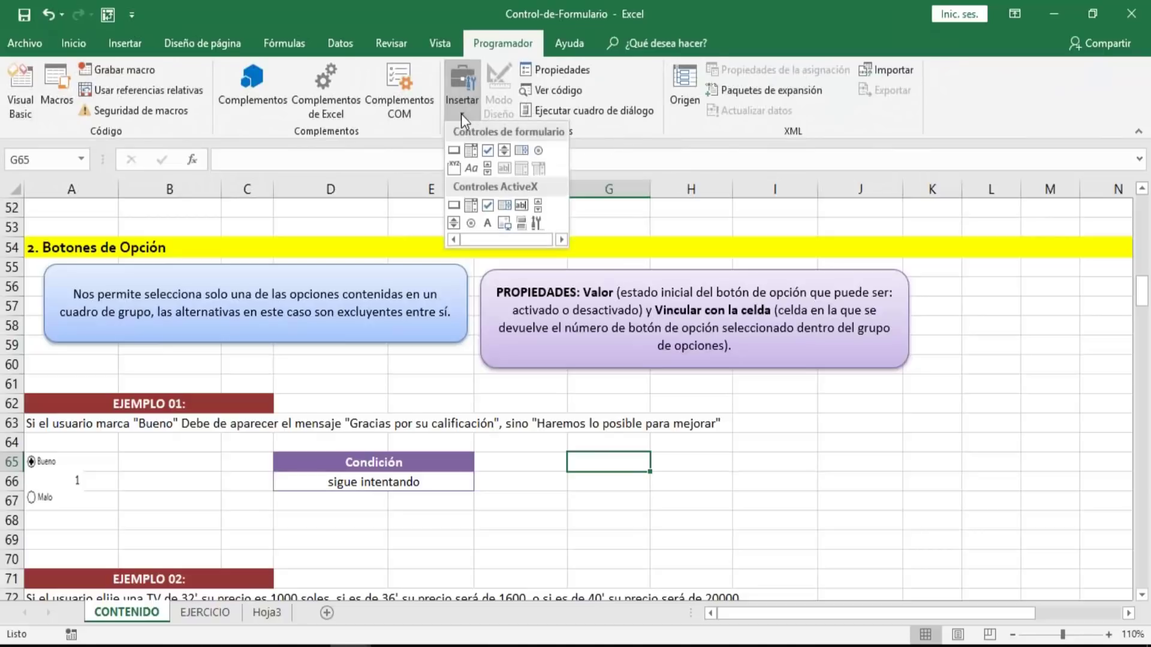
pyautogui.click(453, 168)
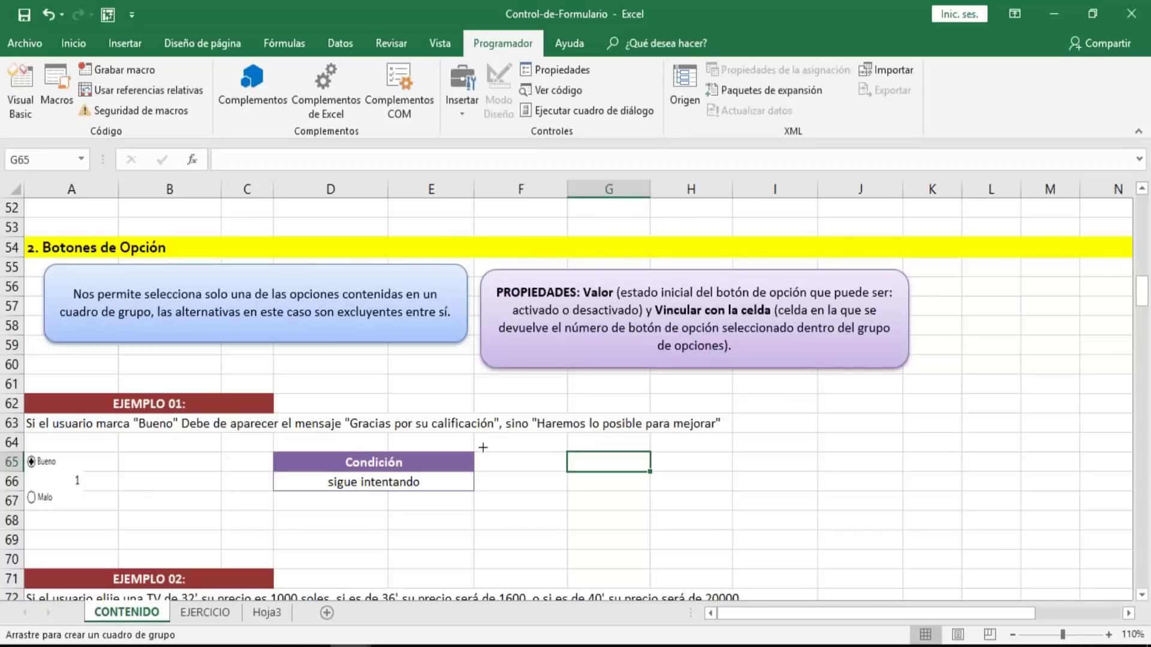
pyautogui.moveTo(484, 447); pyautogui.dragTo(734, 495)
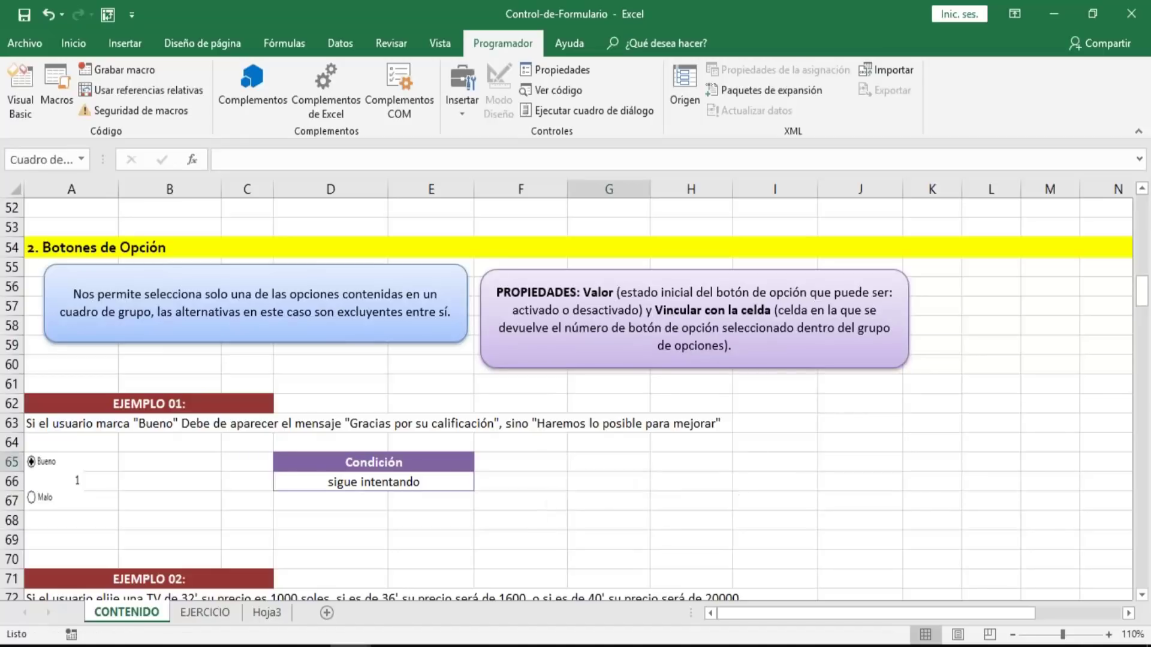
pyautogui.moveTo(687, 452); pyautogui.dragTo(683, 452)
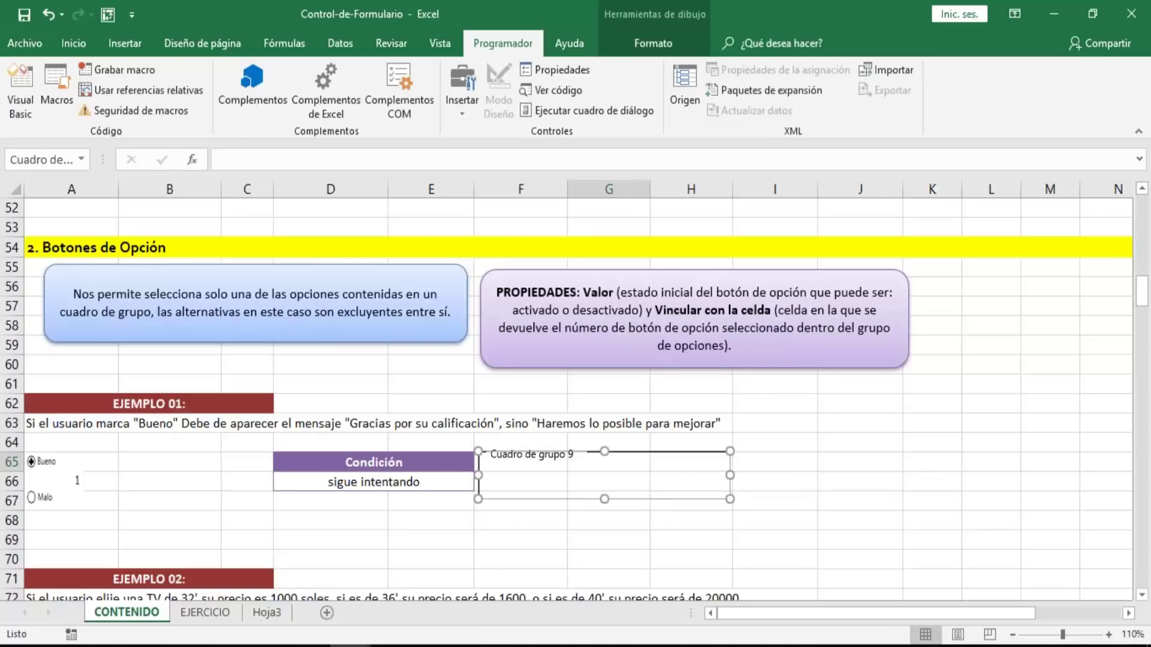
pyautogui.click(512, 457)
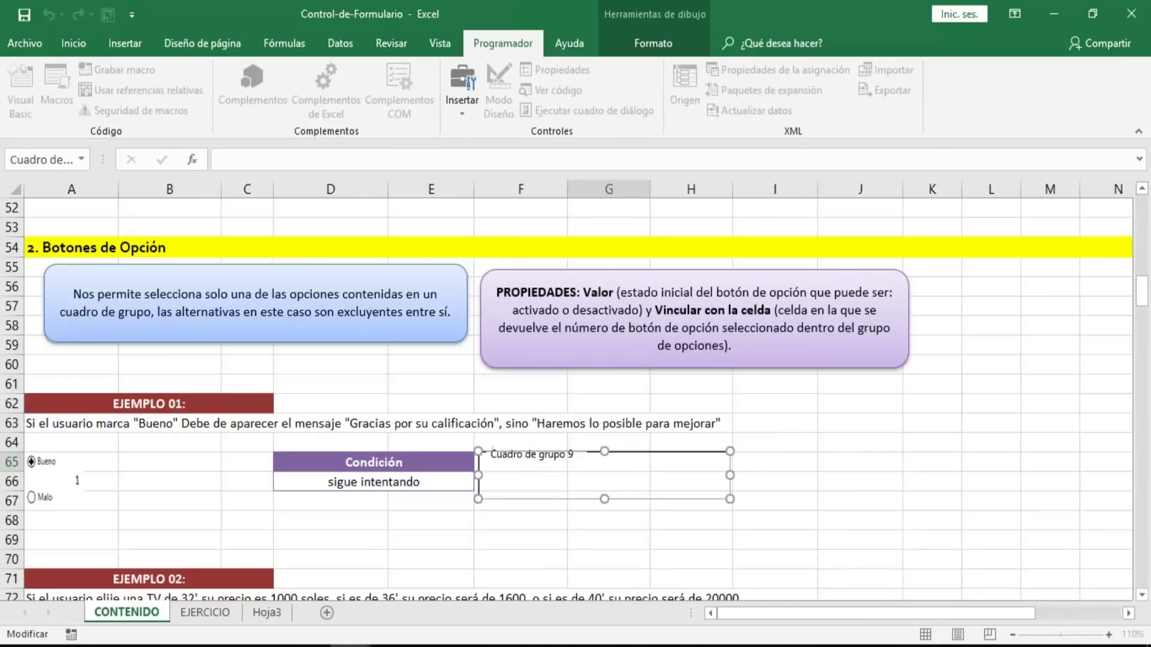
pyautogui.click(515, 576)
pyautogui.click(528, 458)
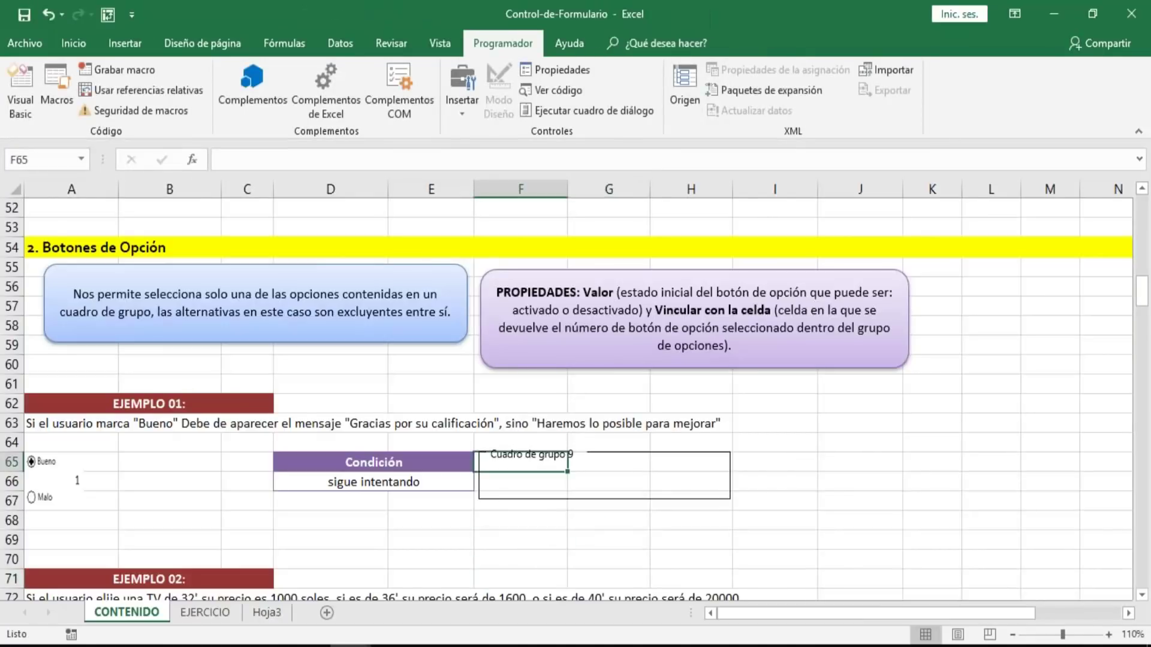
pyautogui.click(531, 454)
pyautogui.click(526, 540)
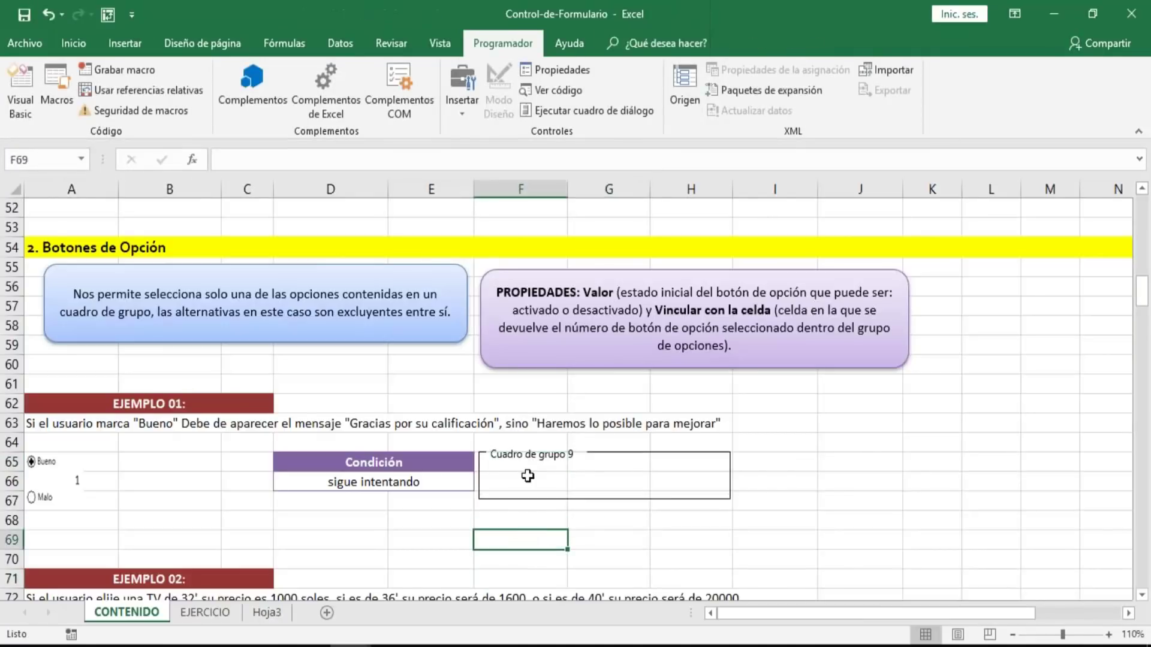
pyautogui.click(548, 454)
pyautogui.click(508, 562)
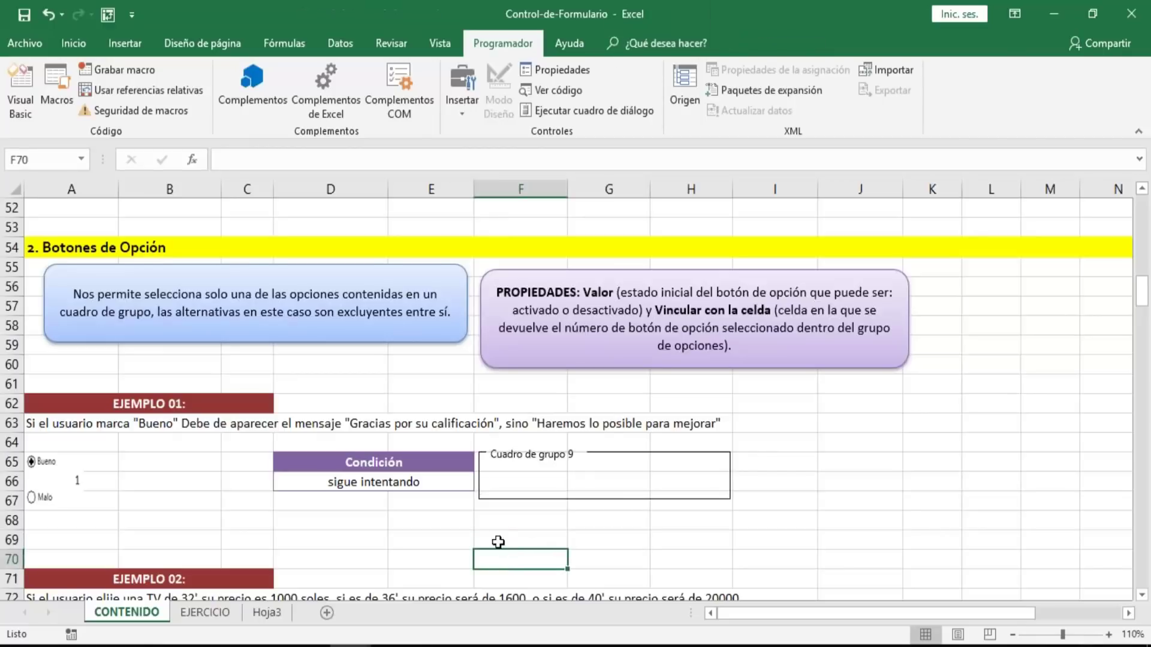
# - Replace the group box's title with "Encuesta de Sesión" and shorten the box slightly from its lower edge
pyautogui.click(522, 456)
pyautogui.click(493, 453)
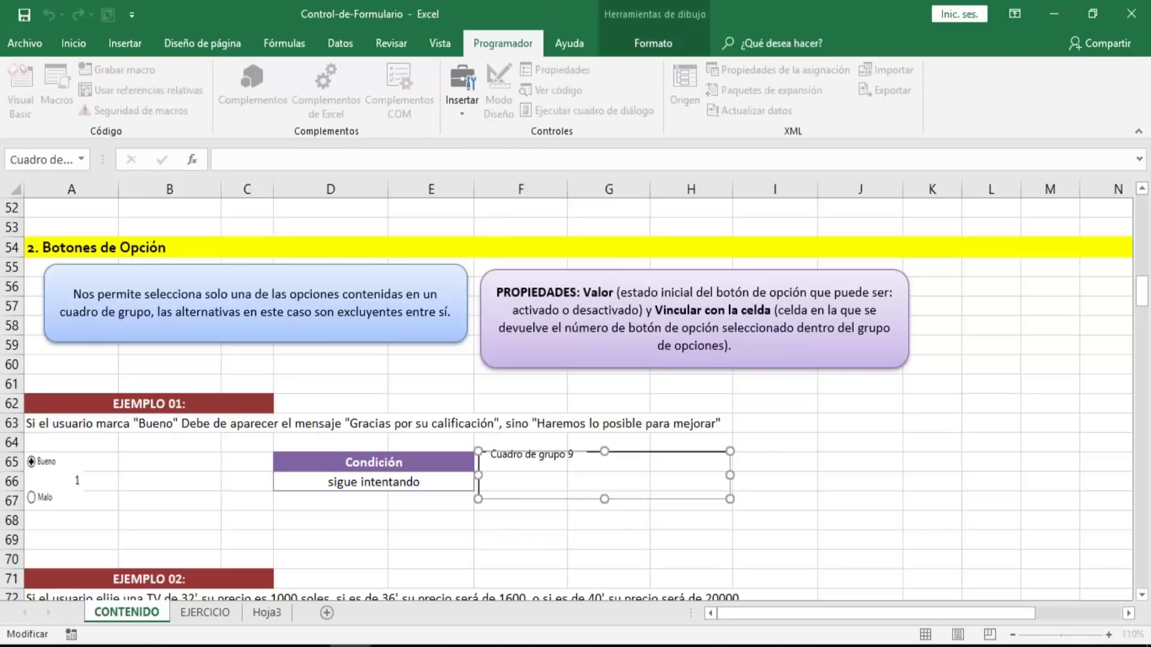
pyautogui.press('Delete')
pyautogui.press('Delete')
pyautogui.press('Delete')
pyautogui.press('Delete')
pyautogui.press('Delete')
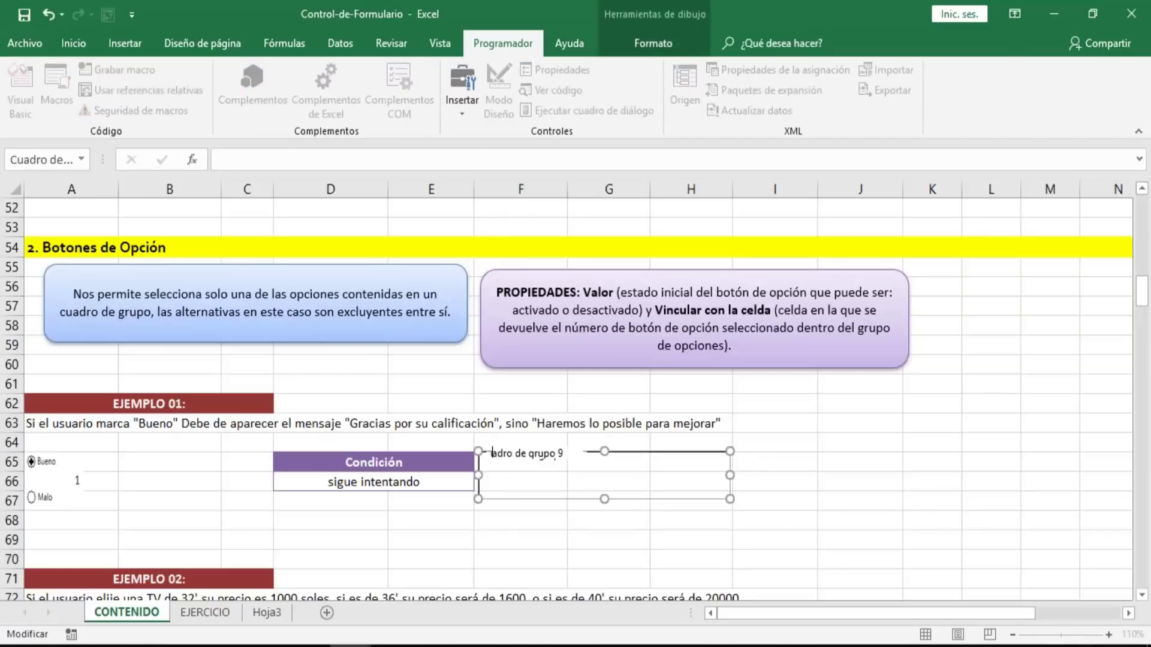
pyautogui.press('Delete')
pyautogui.press('Delete')
pyautogui.press('Delete')
pyautogui.press('Delete')
pyautogui.press('Delete')
pyautogui.press('Delete')
pyautogui.press('Delete')
pyautogui.press('Delete')
pyautogui.press('Delete')
pyautogui.press('Delete')
pyautogui.press('Delete')
pyautogui.press('Delete')
pyautogui.write('Encuesta de Sesión')
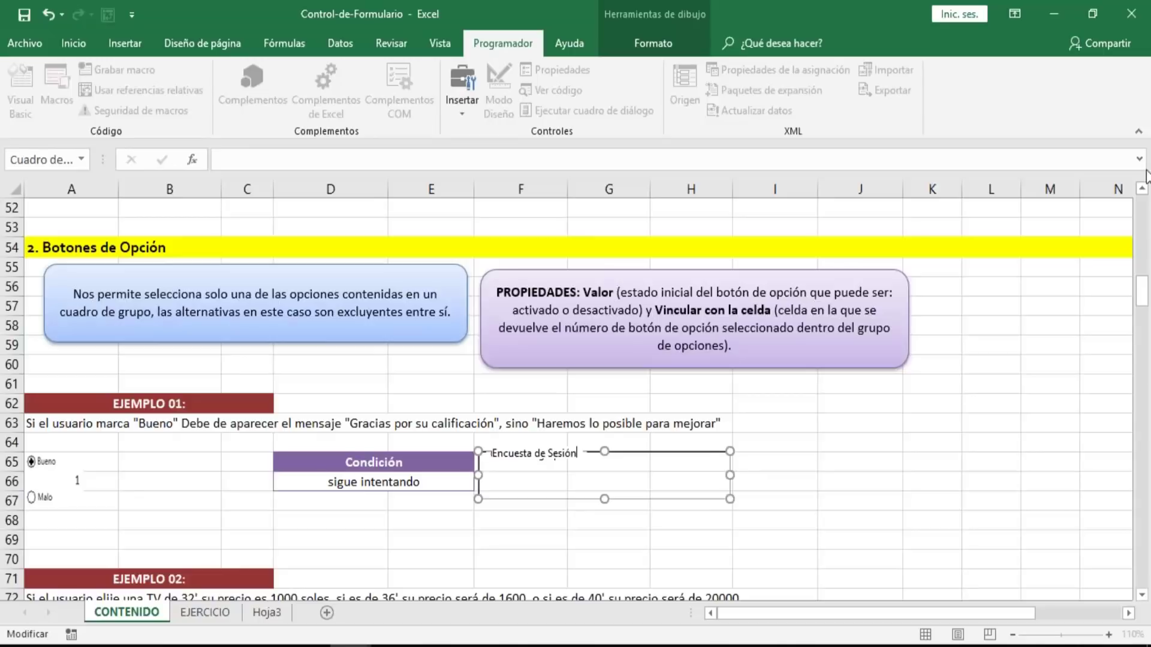
pyautogui.moveTo(603, 500); pyautogui.dragTo(603, 493)
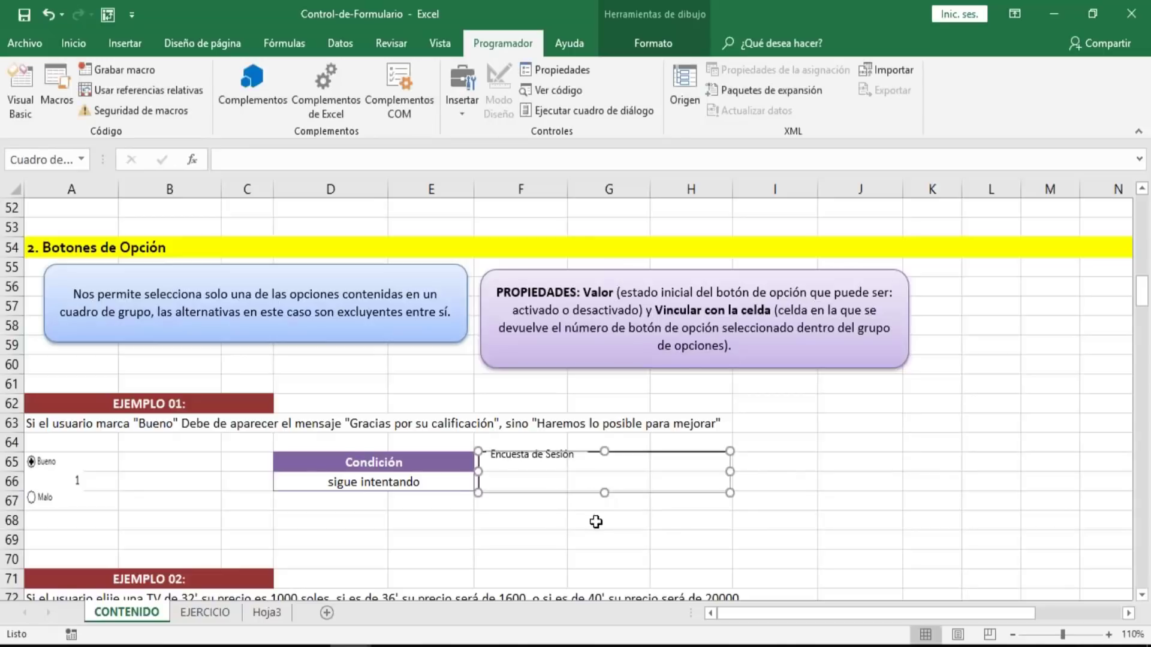
pyautogui.click(593, 520)
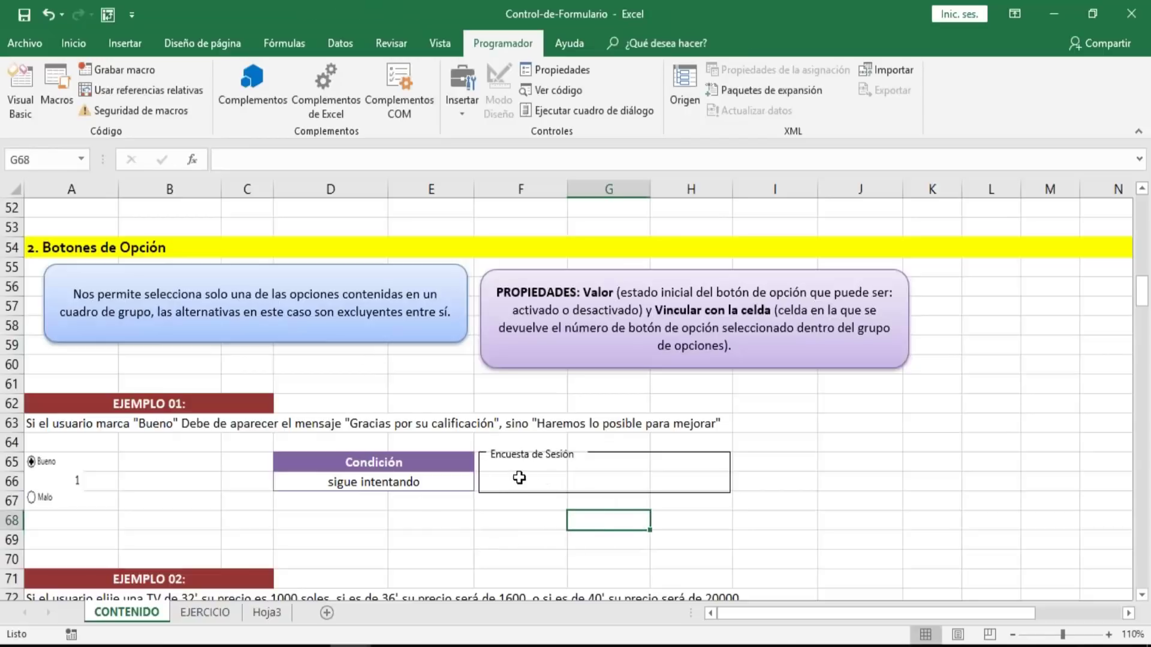
# - Start inserting an option button form control for the Encuesta de Sesión group box
pyautogui.click(1141, 511)
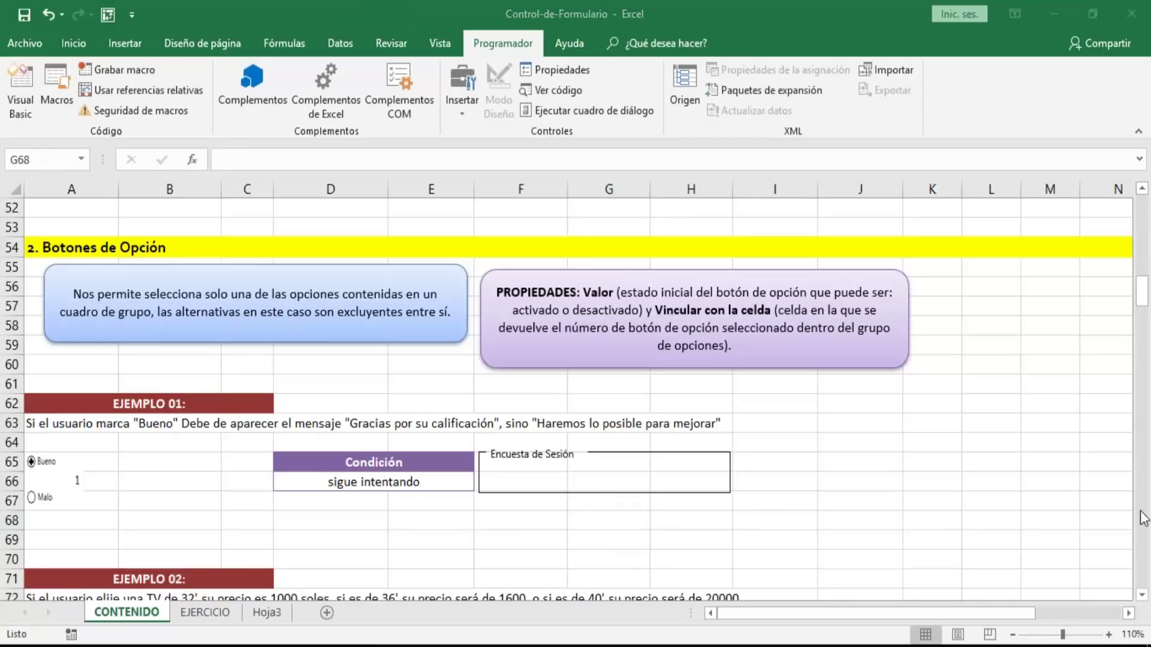
pyautogui.click(463, 116)
pyautogui.click(461, 113)
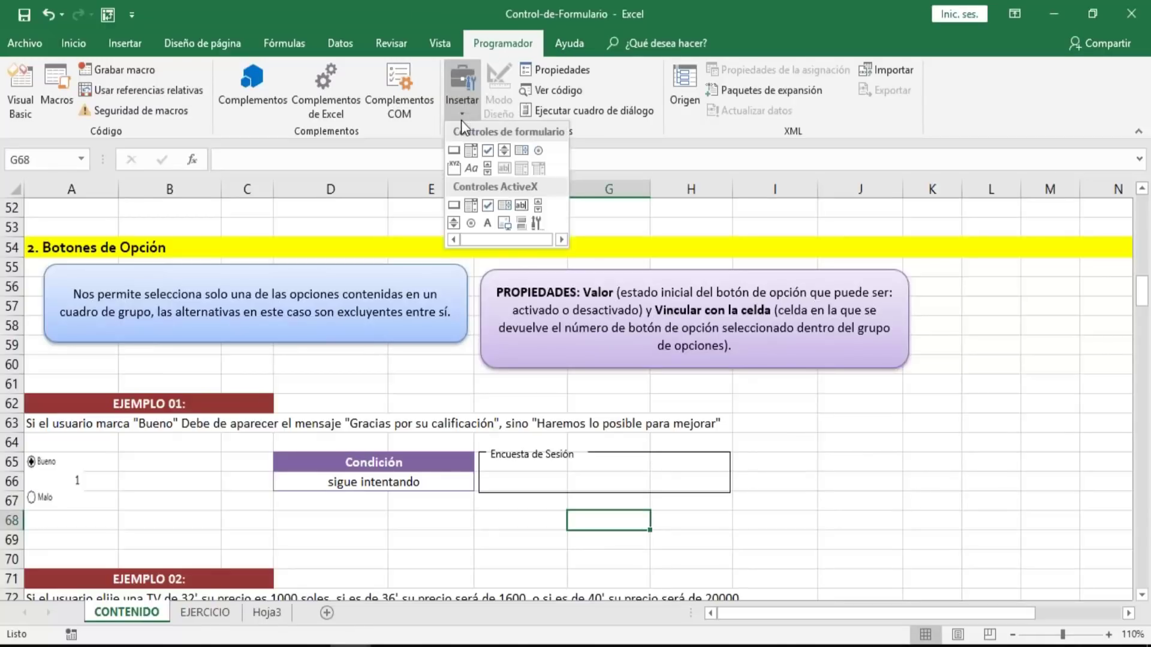
pyautogui.click(539, 151)
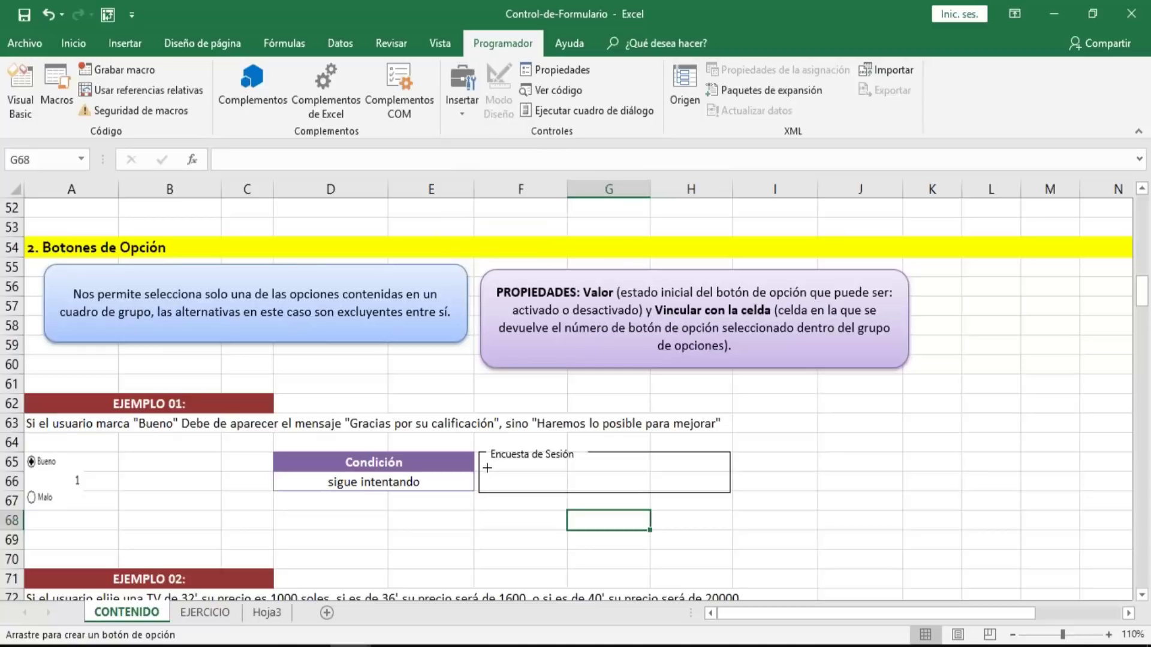
# - Draw an option button inside the "Encuesta de Sesión" group box and nudge it up and toward the box's left edge
pyautogui.moveTo(487, 468); pyautogui.dragTo(612, 473)
pyautogui.press('Up')
pyautogui.press('Up')
pyautogui.press('Up')
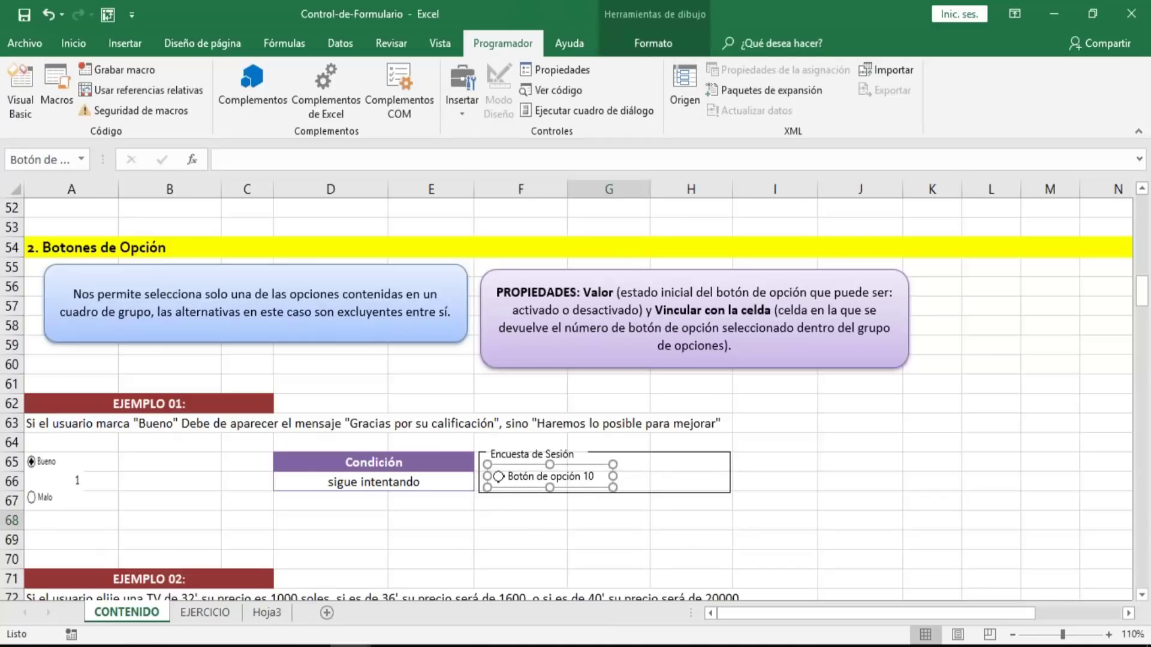
pyautogui.press('Left')
pyautogui.press('Left')
pyautogui.press('Left')
pyautogui.press('Left')
pyautogui.press('Left')
pyautogui.press('Left')
pyautogui.press('Left')
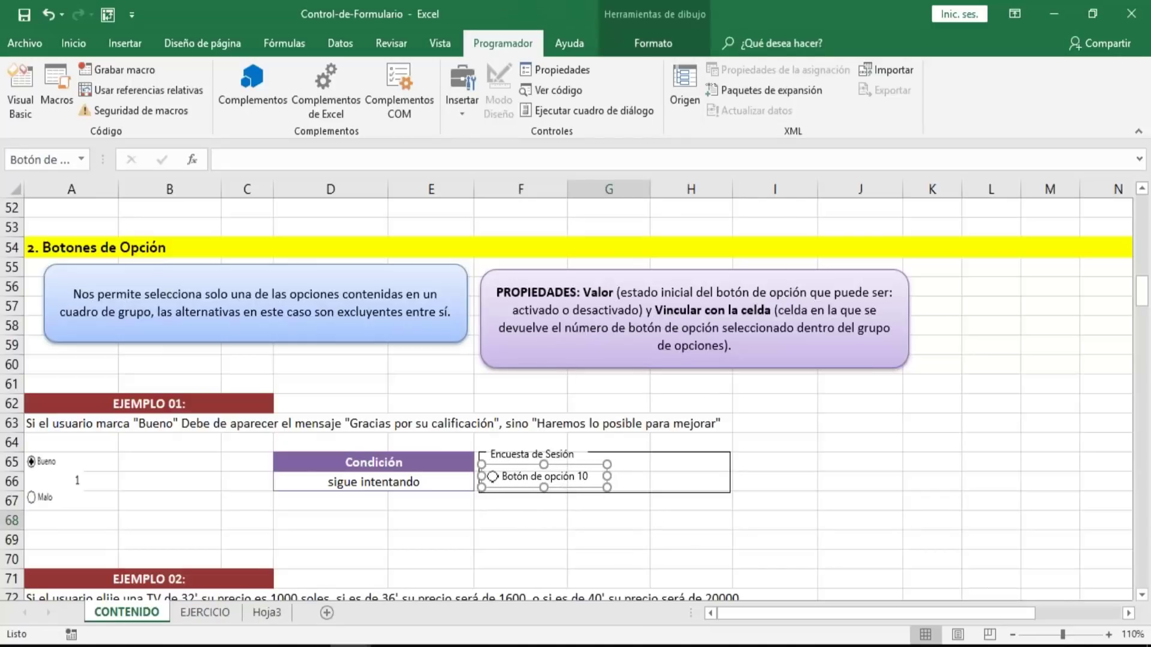
# - Replace the default label of the option button inside the "Encuesta de Sesión" group box with "Bueno"
pyautogui.click(544, 475)
pyautogui.press('Delete')
pyautogui.press('Delete')
pyautogui.press('Delete')
pyautogui.press('Delete')
pyautogui.press('Delete')
pyautogui.press('Delete')
pyautogui.press('Delete')
pyautogui.press('Delete')
pyautogui.press('Delete')
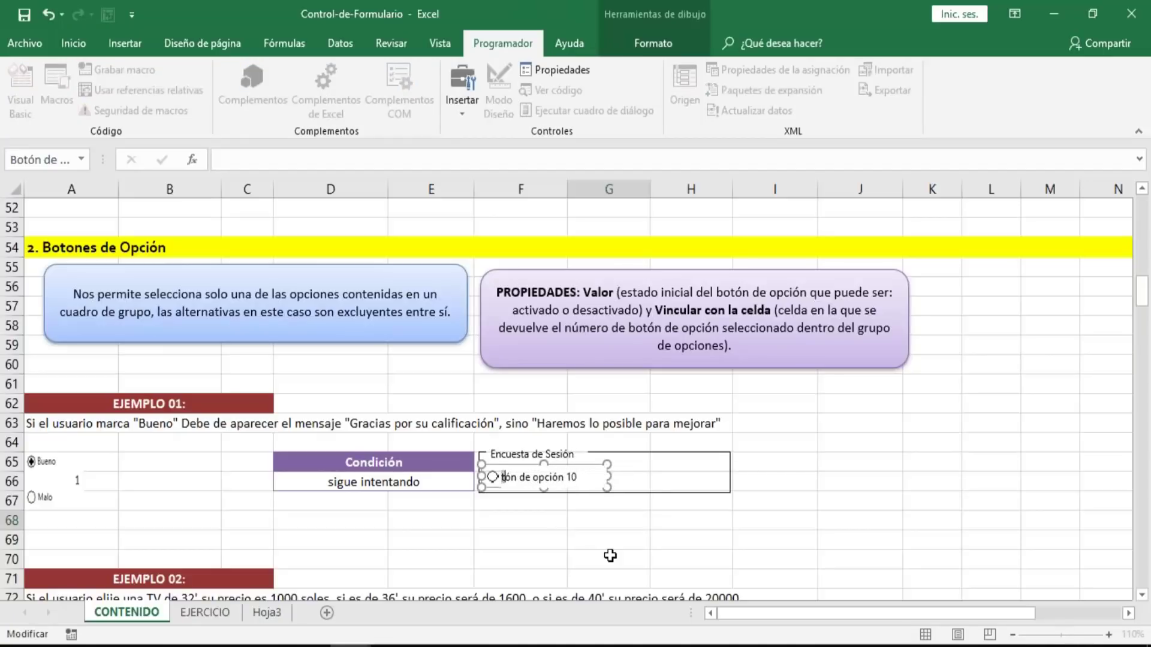
pyautogui.press('Delete')
pyautogui.press('Delete')
pyautogui.press('Delete')
pyautogui.press('Delete')
pyautogui.press('Delete')
pyautogui.press('Delete')
pyautogui.press('Delete')
pyautogui.press('Delete')
pyautogui.press('Delete')
pyautogui.write('Bueno')
pyautogui.click(482, 463)
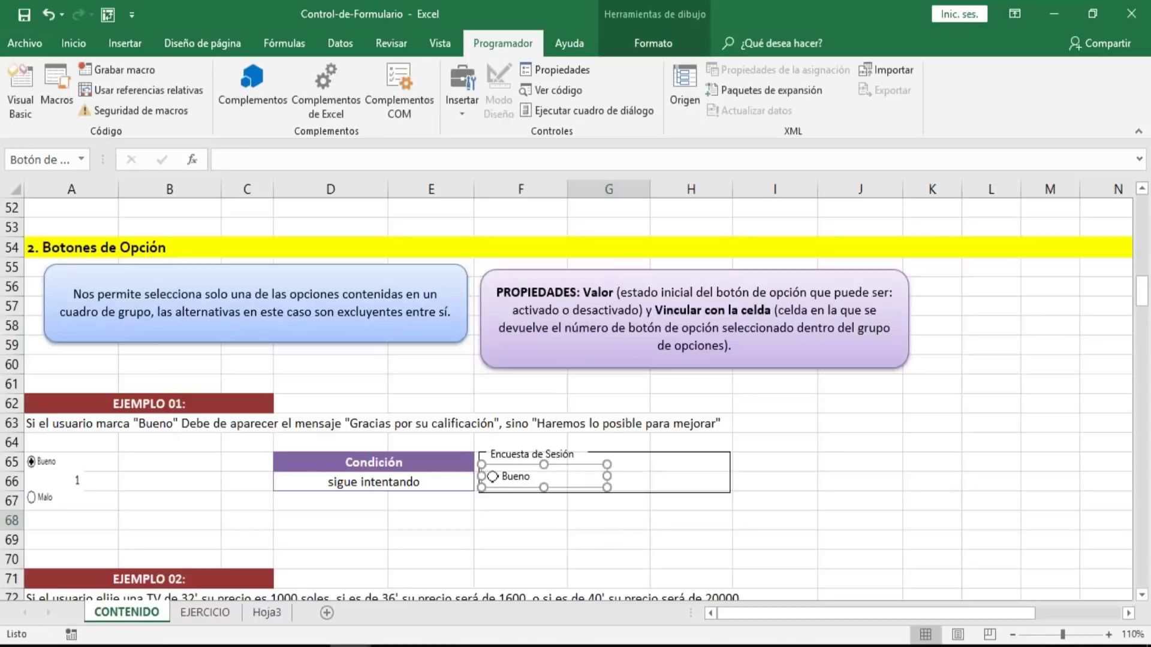
# - Reselect the option button in the group box and nudge it slightly up and to the right
pyautogui.click(507, 477)
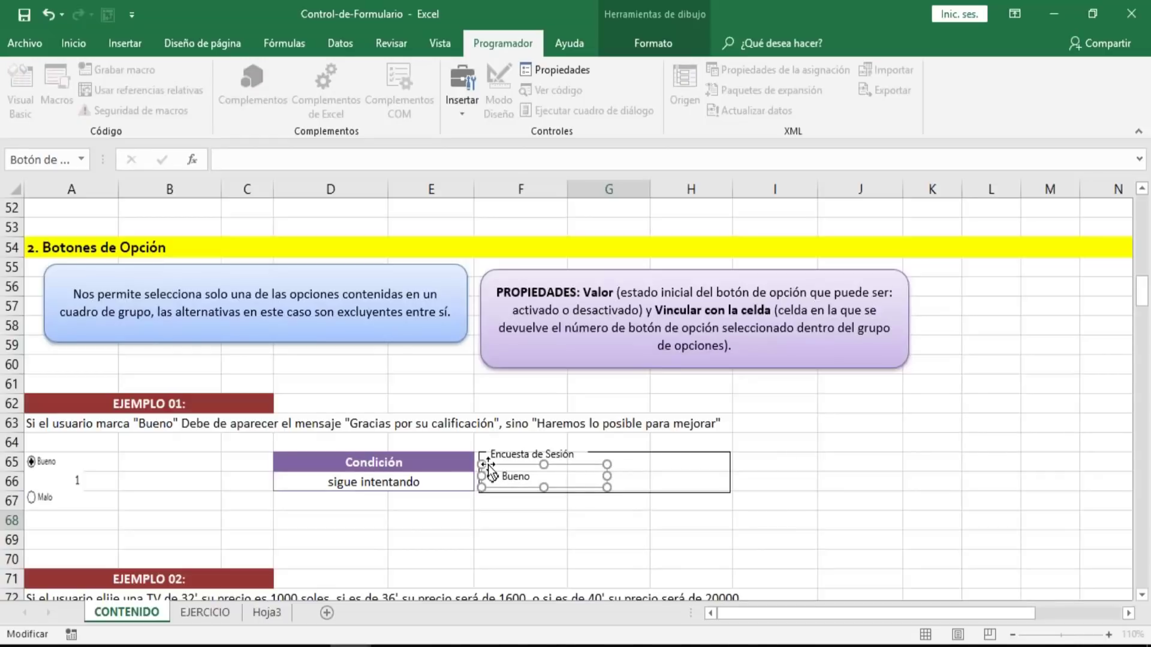
pyautogui.click(488, 465)
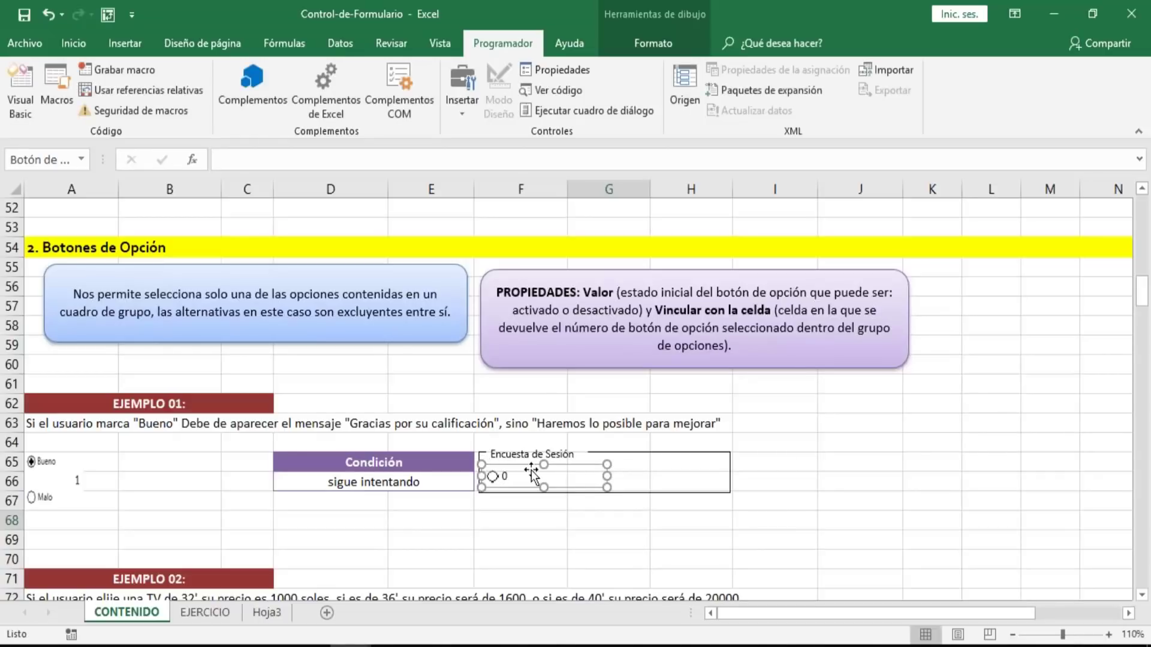
pyautogui.press('Up')
pyautogui.press('Up')
pyautogui.press('Right')
pyautogui.press('Right')
pyautogui.press('Right')
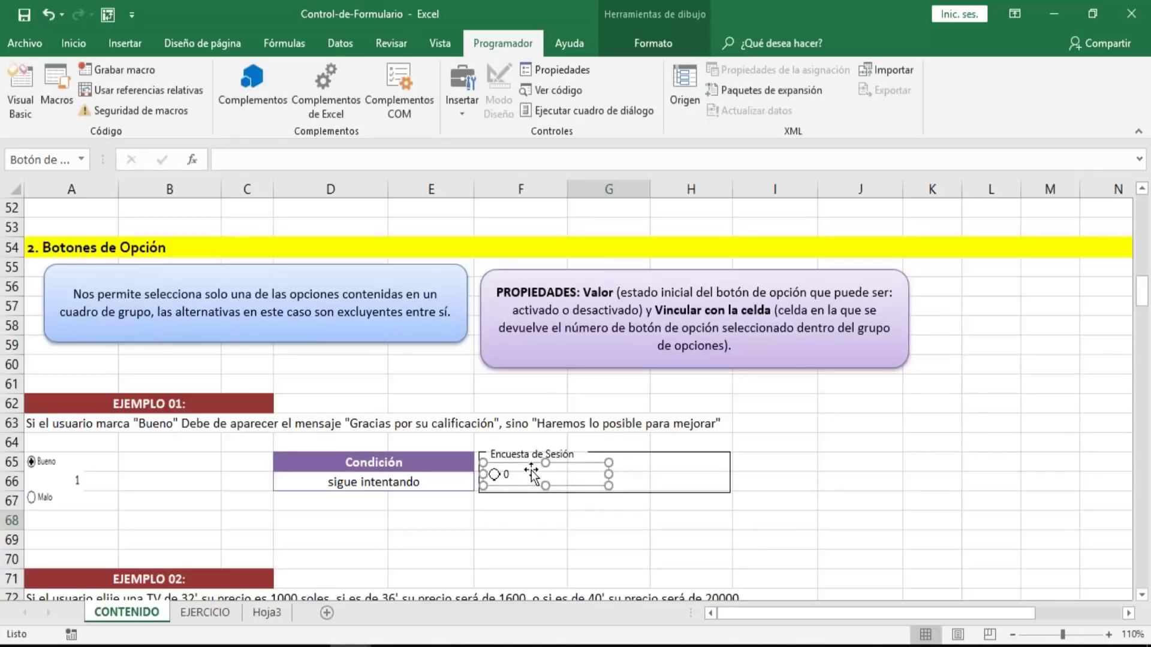
pyautogui.press('Right')
pyautogui.press('Down')
pyautogui.press('Right')
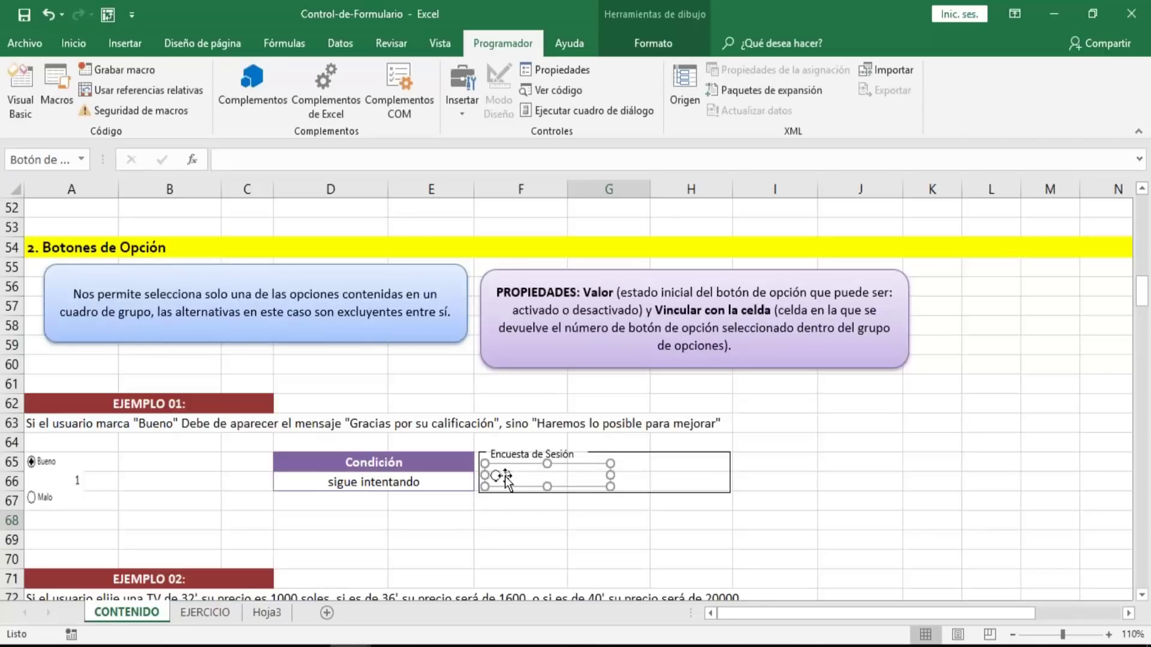
# - Clear the stray label text of the option button and relabel it "Bueno"
pyautogui.click(507, 480)
pyautogui.press('Delete')
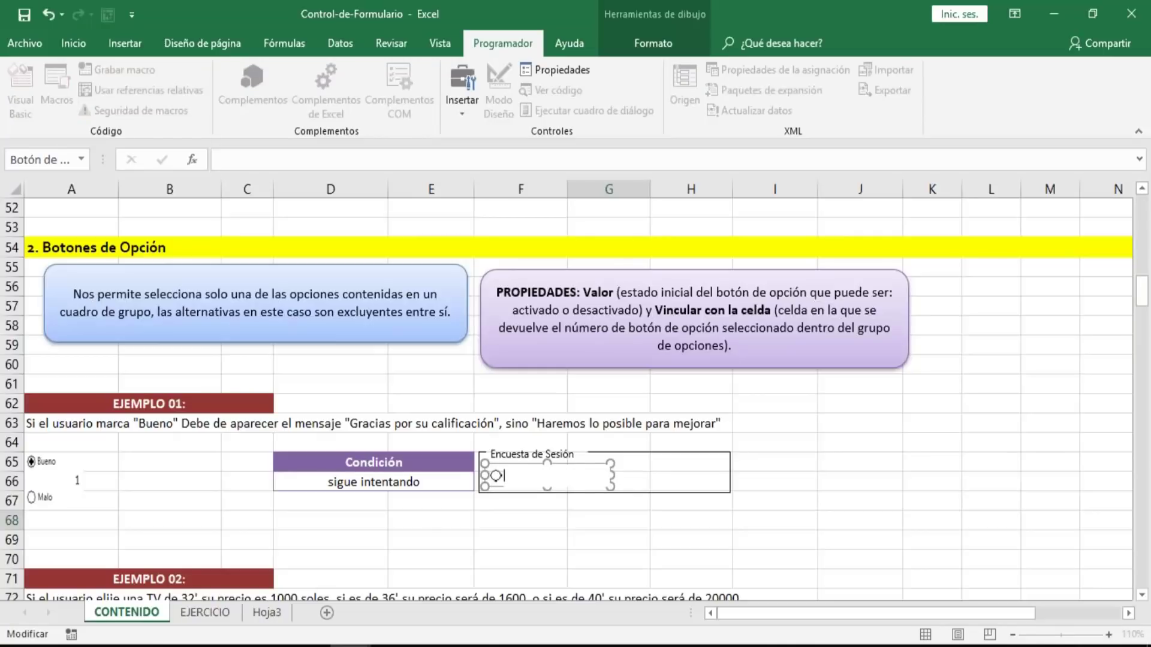
pyautogui.write('Bueno')
pyautogui.click(670, 477)
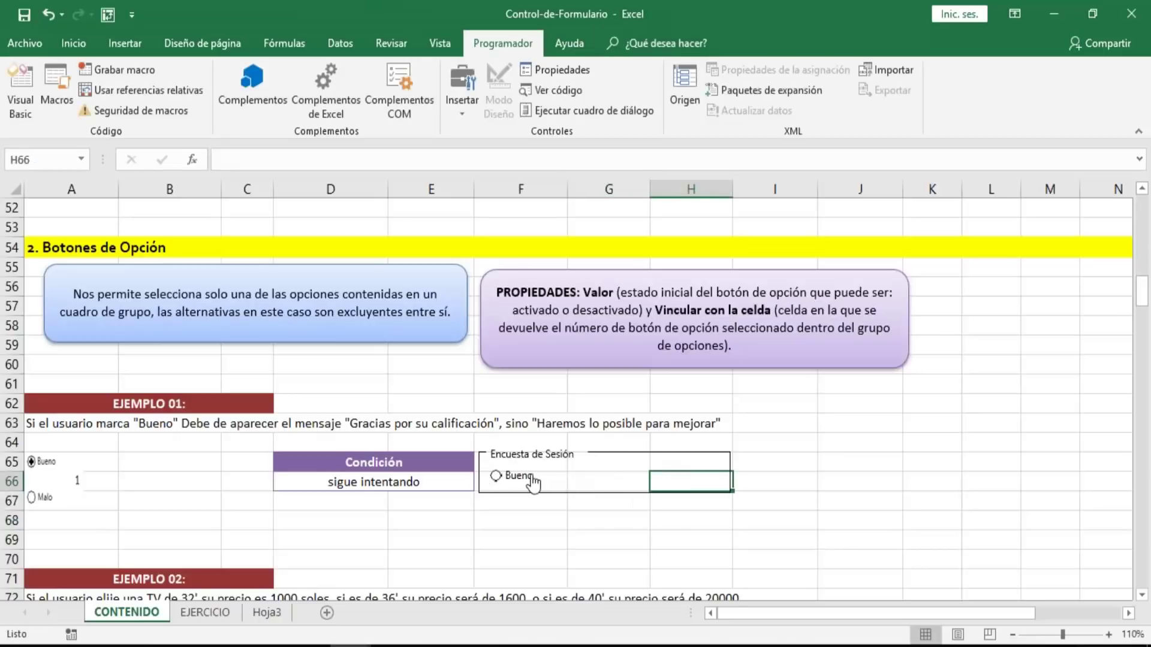
# - Narrow the "Bueno" option button from its right side so it stays within column F
pyautogui.rightClick(508, 482)
pyautogui.click(506, 477)
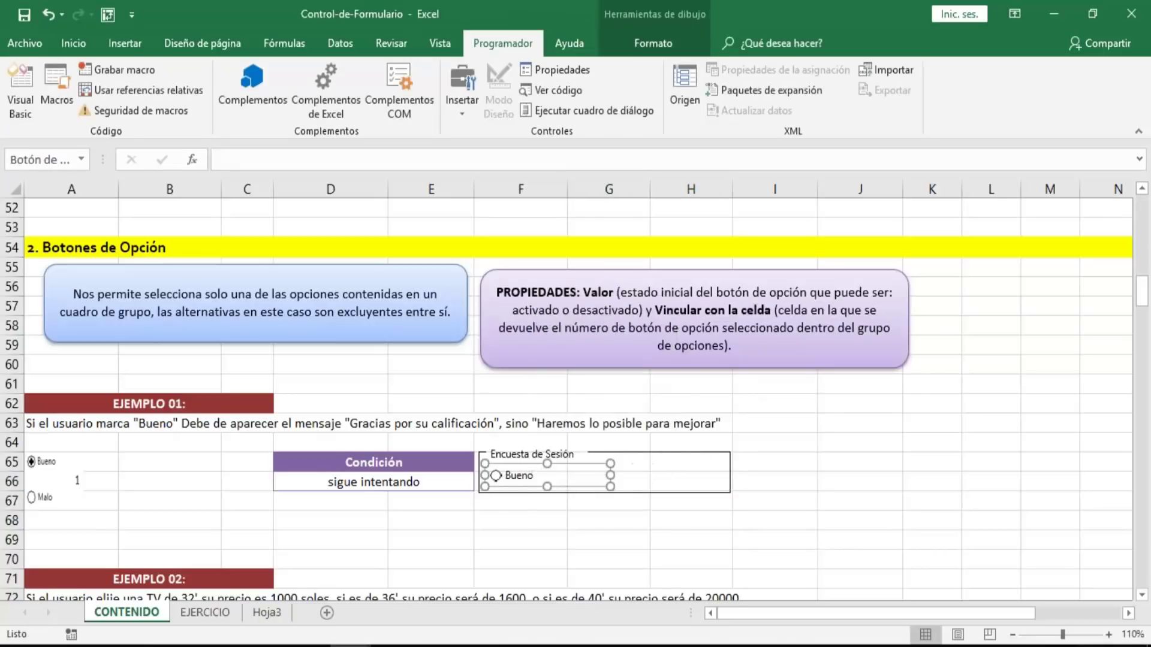
pyautogui.moveTo(613, 476); pyautogui.dragTo(560, 477)
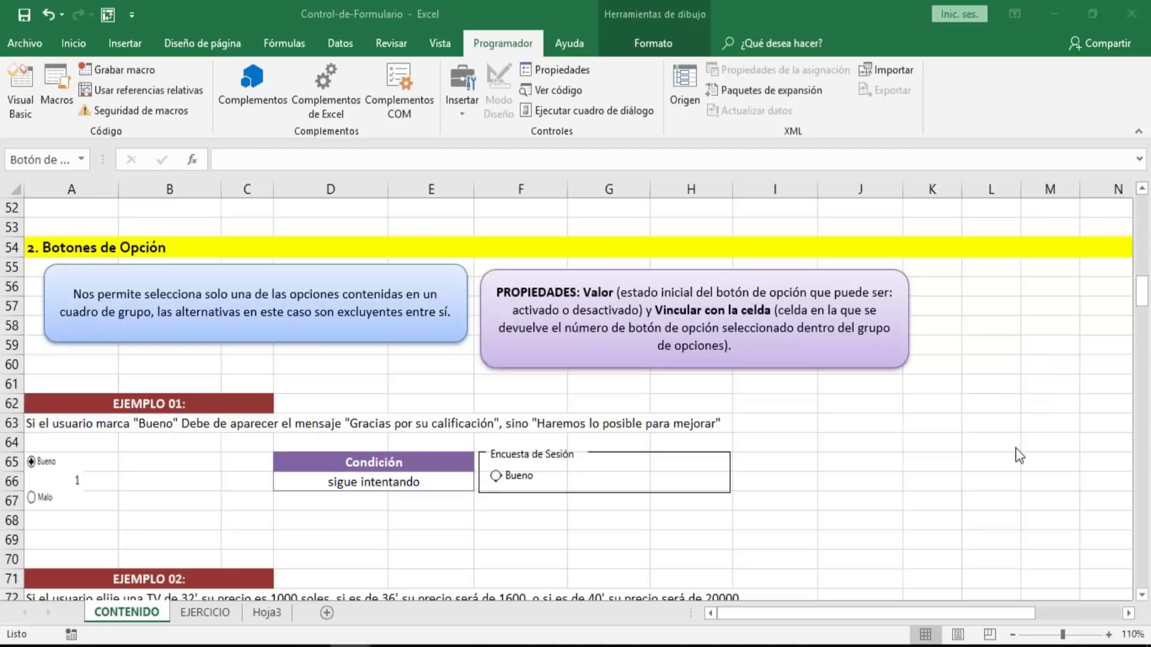
pyautogui.click(552, 531)
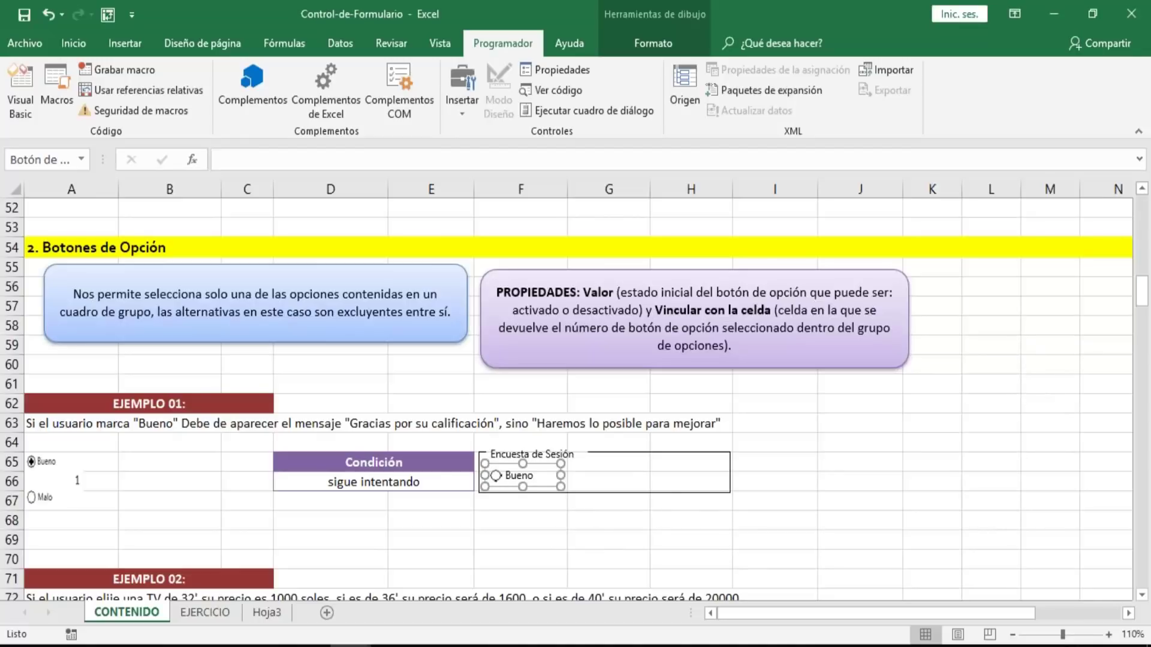
pyautogui.click(692, 465)
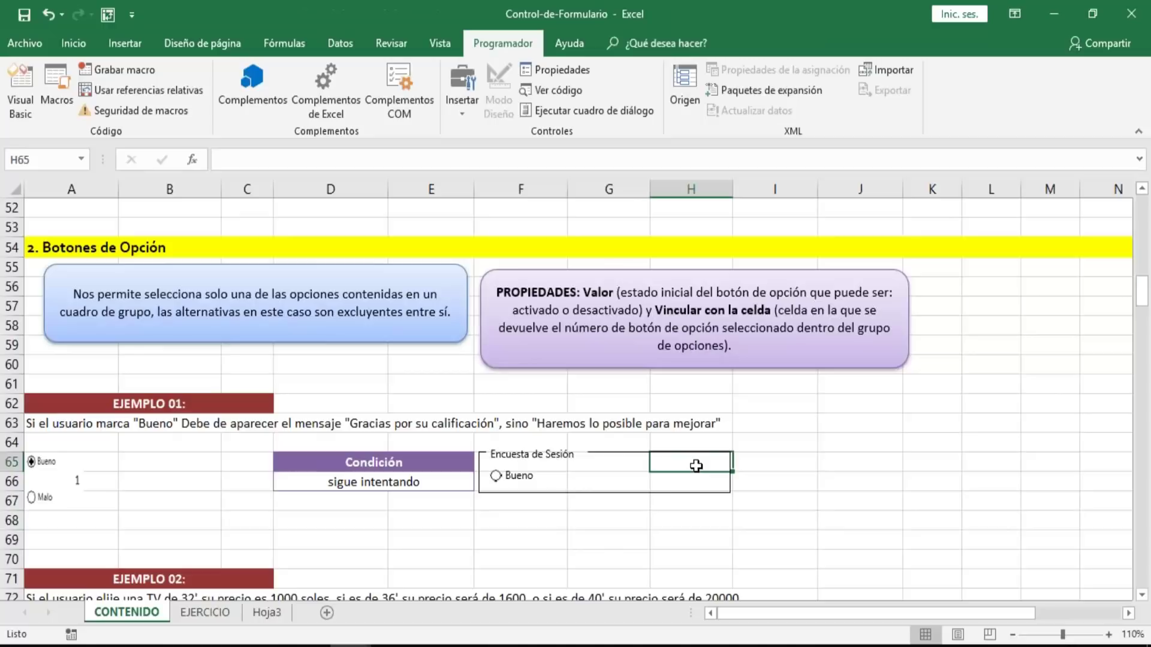
# - Delete the "Encuesta de Sesión" group box and the "Bueno" option button inside it
pyautogui.rightClick(579, 452)
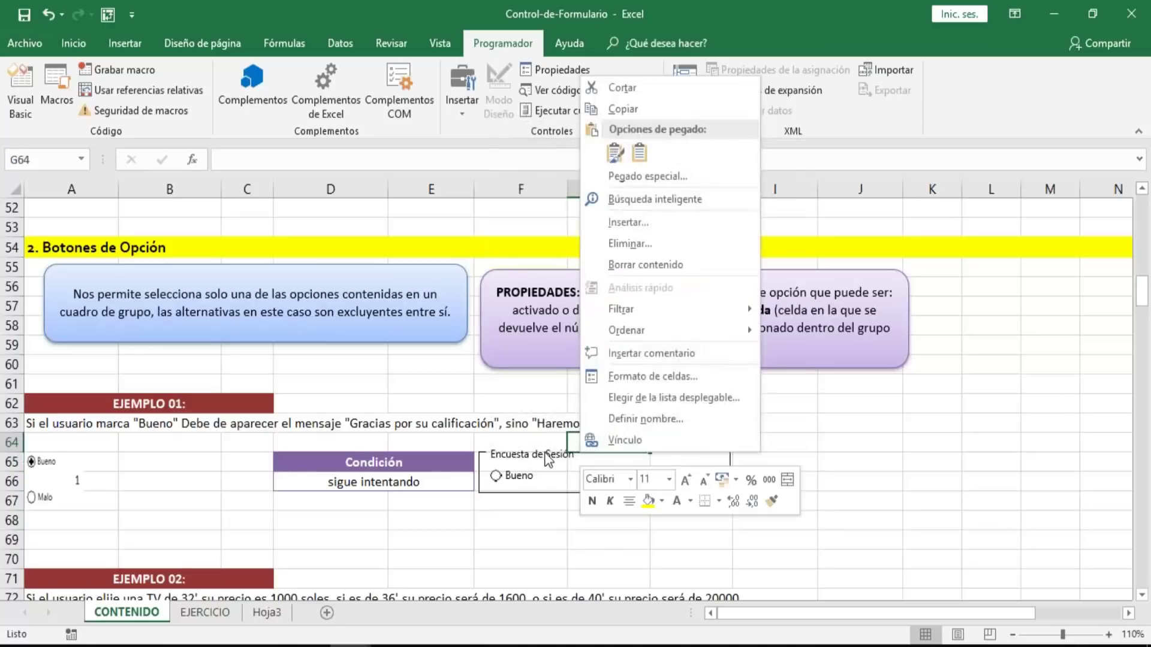
pyautogui.press('Escape')
pyautogui.rightClick(511, 456)
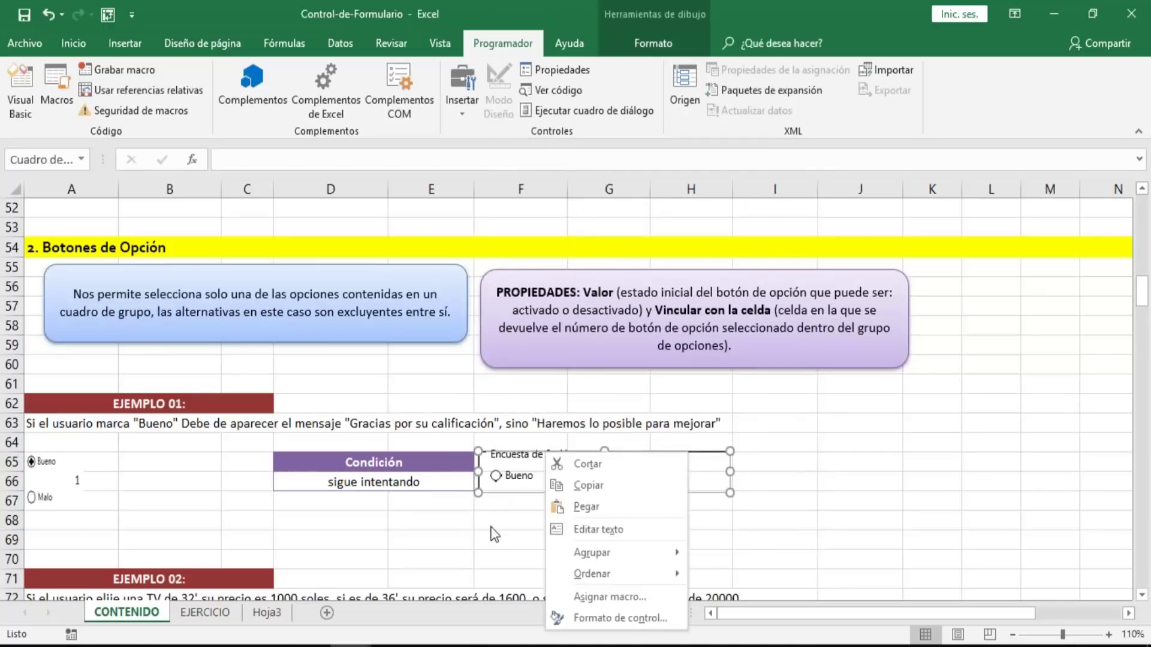
pyautogui.press('Escape')
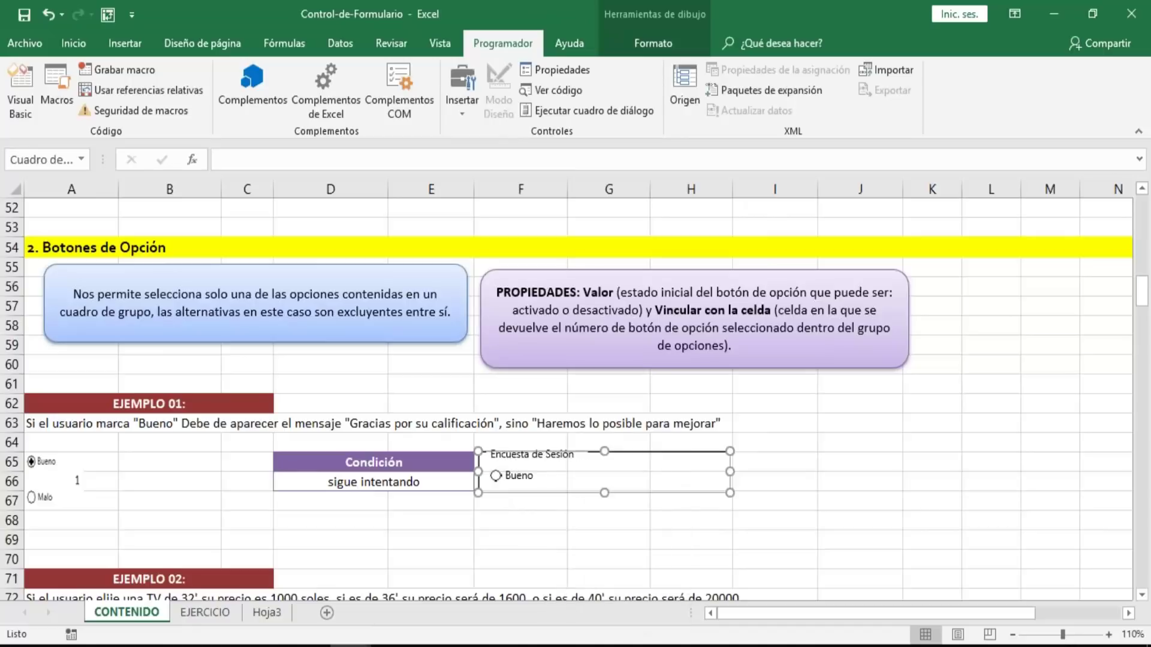
pyautogui.click(605, 442)
pyautogui.rightClick(512, 472)
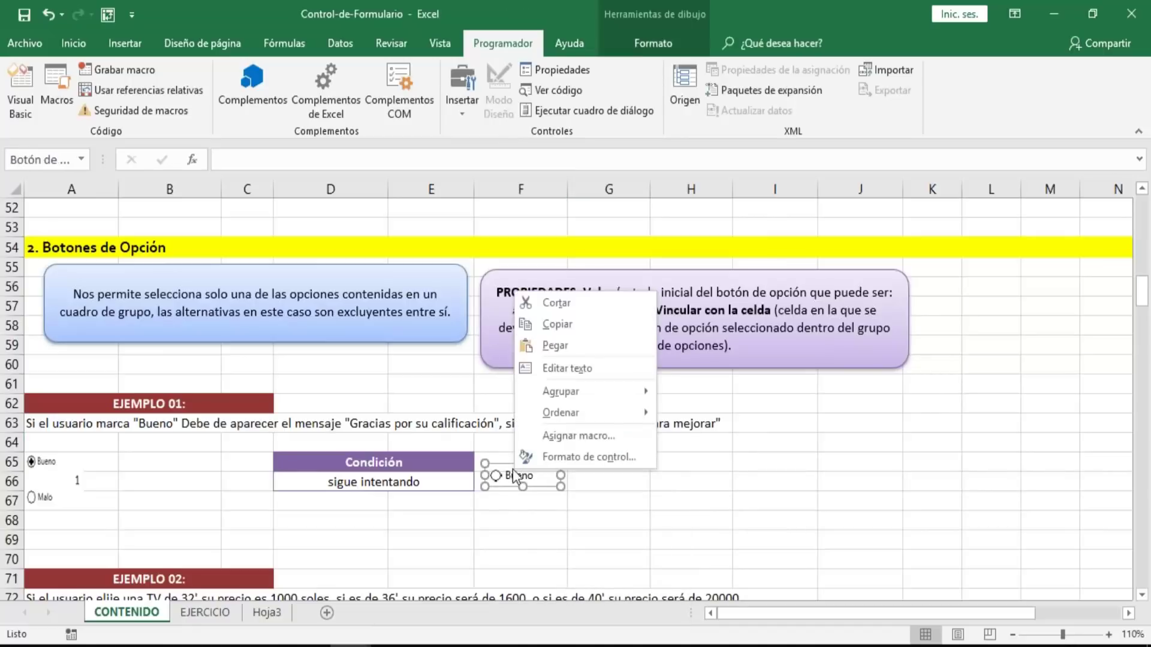
pyautogui.press('Escape')
pyautogui.press('Delete')
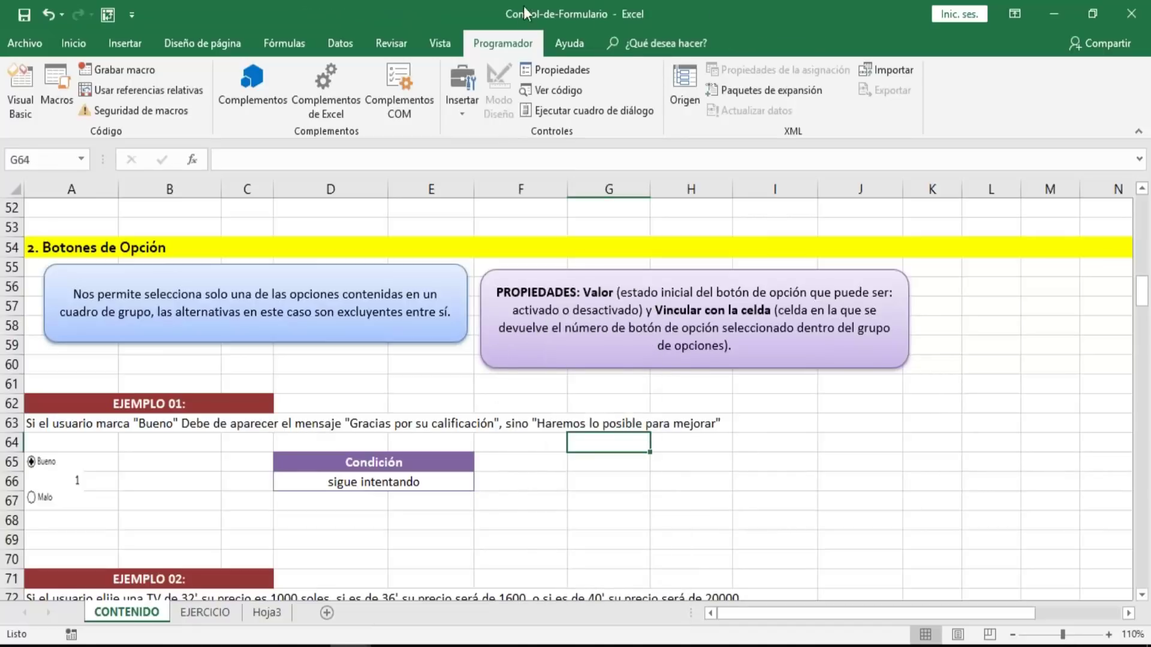
# - Draw a new form-control group box beside the Condición table, spanning columns F to H and rows 65 to 67
pyautogui.click(457, 114)
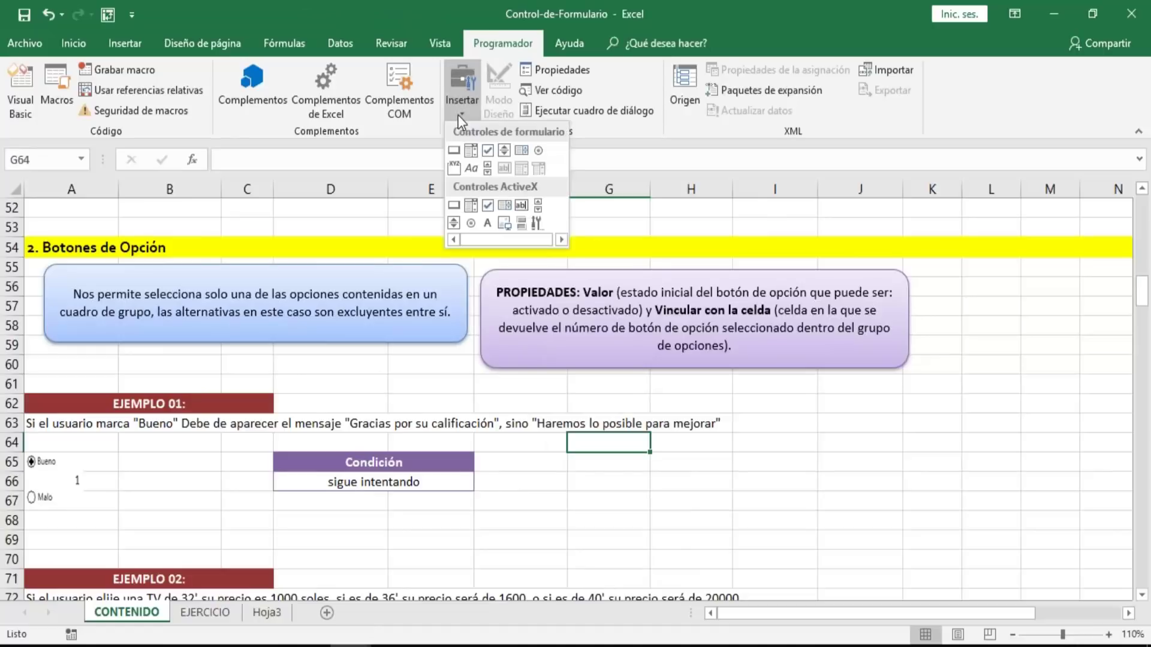
pyautogui.click(453, 168)
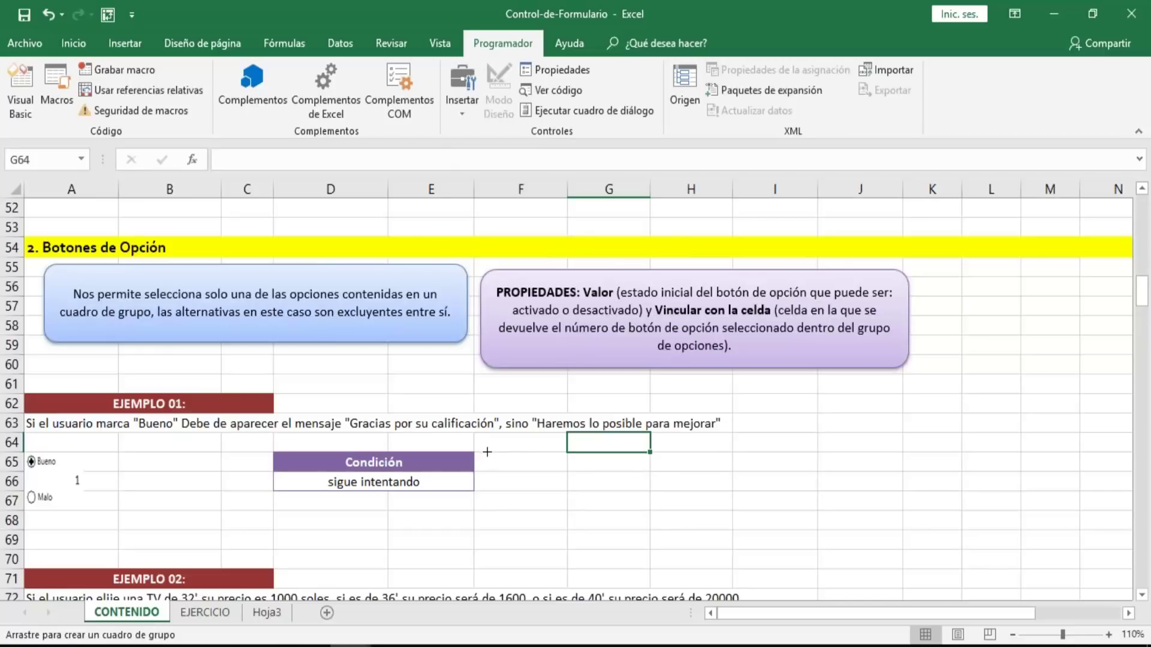
pyautogui.moveTo(488, 452); pyautogui.dragTo(727, 506)
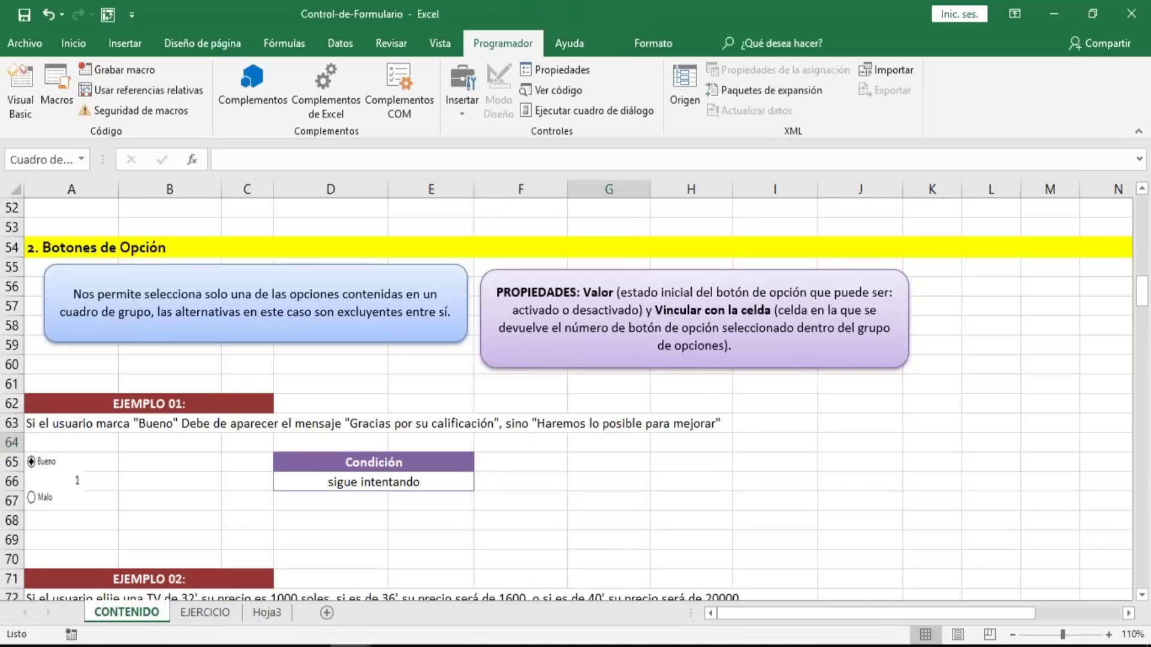
# - Replace the new group box's default title with "Encuesta de Sesión"
pyautogui.click(511, 458)
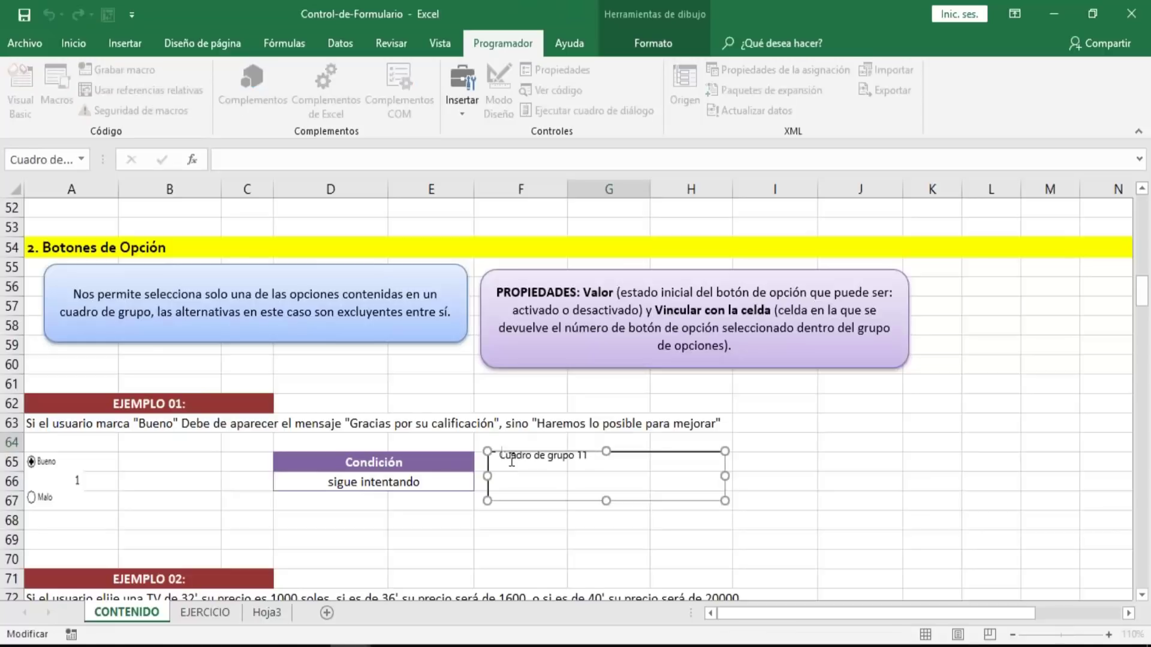
pyautogui.press('Delete')
pyautogui.press('Delete')
pyautogui.press('Delete')
pyautogui.press('Delete')
pyautogui.press('Delete')
pyautogui.press('Delete')
pyautogui.press('Delete')
pyautogui.press('Delete')
pyautogui.press('Delete')
pyautogui.press('Delete')
pyautogui.press('Delete')
pyautogui.press('Delete')
pyautogui.press('Delete')
pyautogui.press('Delete')
pyautogui.press('Delete')
pyautogui.press('Delete')
pyautogui.press('Delete')
pyautogui.press('Delete')
pyautogui.write('Encuesta de Sesión')
pyautogui.click(770, 484)
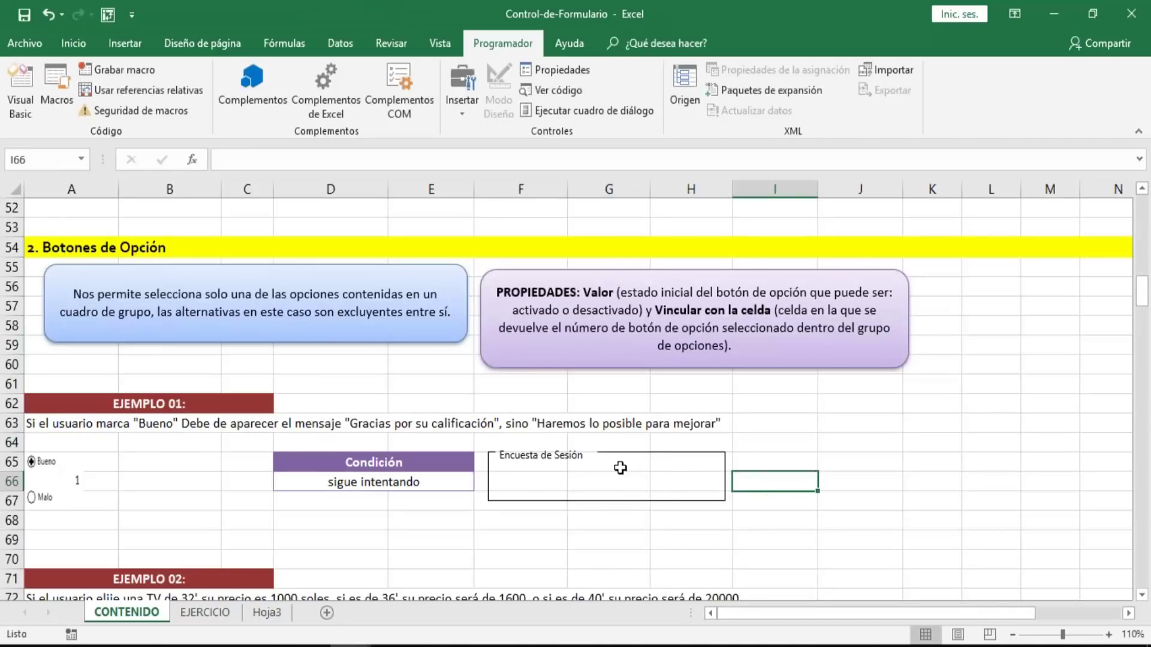
# - Nudge the "Encuesta de Sesión" group box slightly up and left, close to the Condición table
pyautogui.rightClick(575, 454)
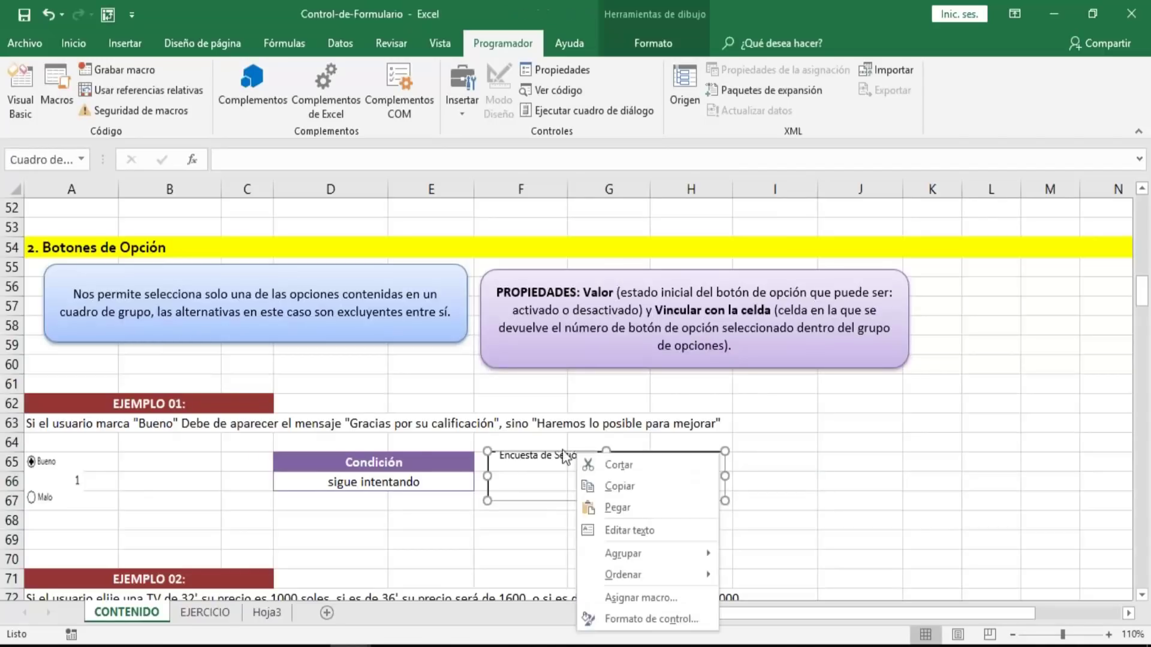
pyautogui.press('Escape')
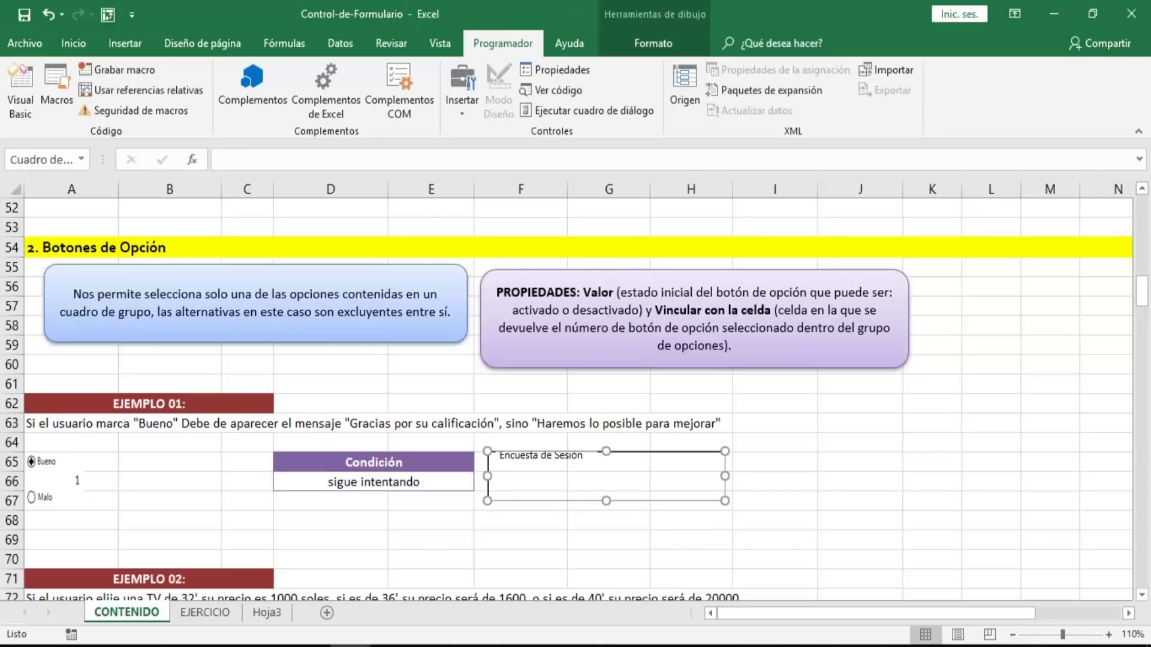
pyautogui.press('Up')
pyautogui.press('Up')
pyautogui.press('Up')
pyautogui.press('Up')
pyautogui.press('Left')
pyautogui.press('Left')
pyautogui.press('Left')
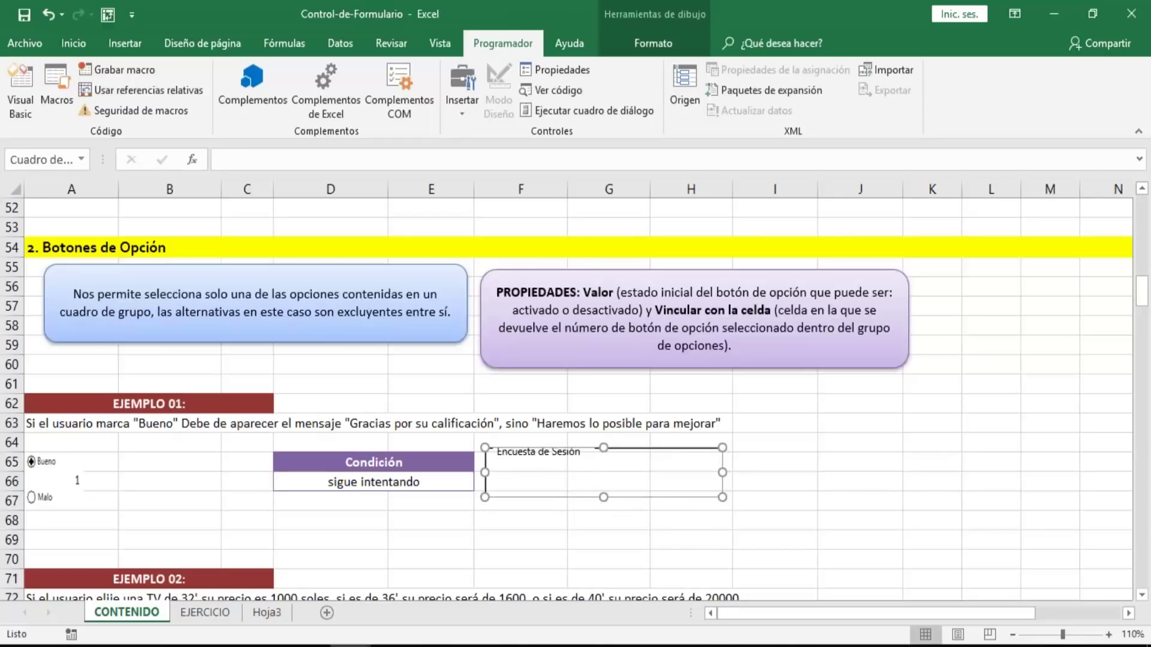
pyautogui.press('Up')
pyautogui.press('Up')
pyautogui.press('Left')
pyautogui.press('Left')
pyautogui.press('Left')
pyautogui.press('Left')
pyautogui.press('Left')
pyautogui.press('Left')
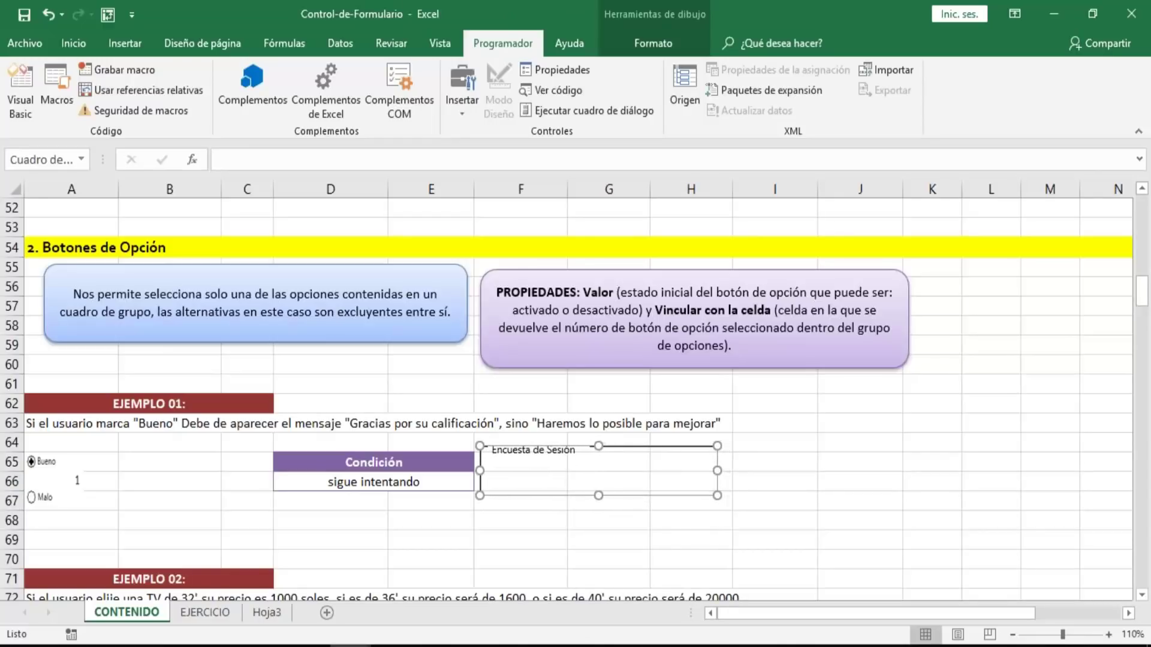
pyautogui.press('Down')
pyautogui.press('Down')
pyautogui.press('Down')
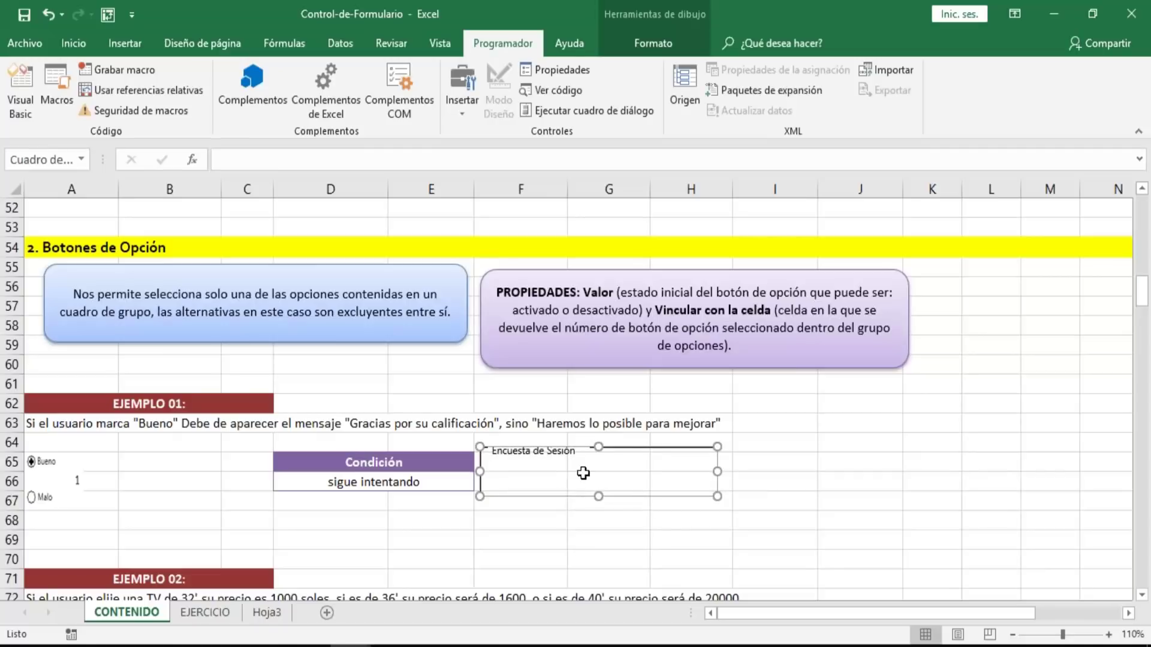
# - Draw a form-control option button in the left half of the "Encuesta de Sesión" group box
pyautogui.rightClick(461, 110)
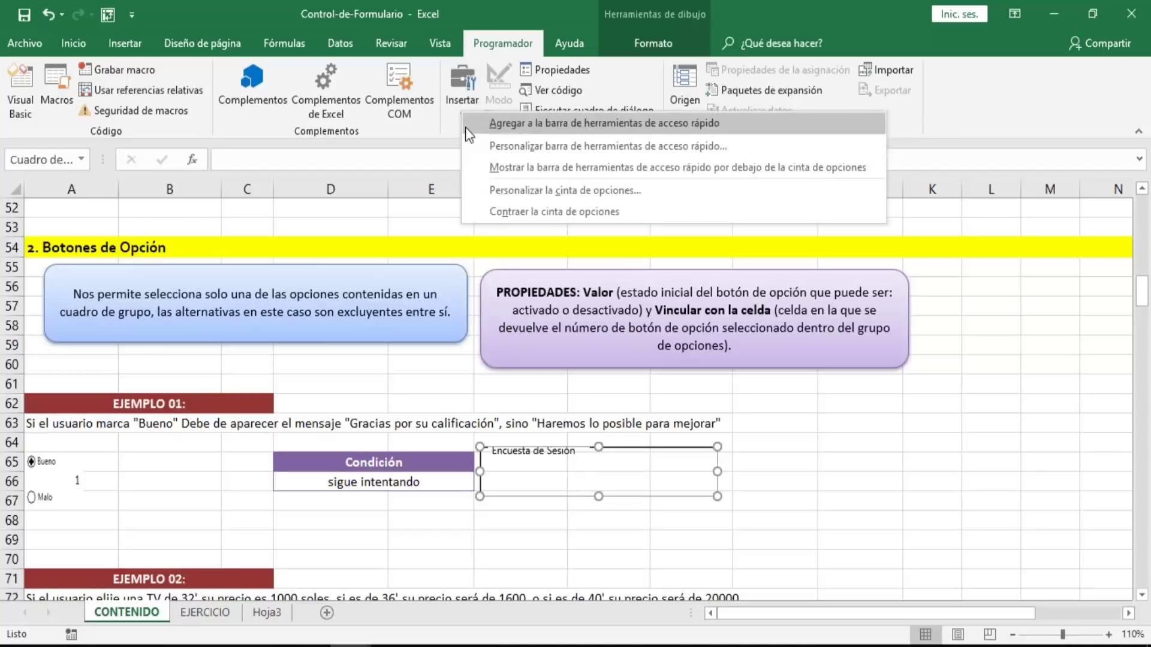
pyautogui.click(465, 110)
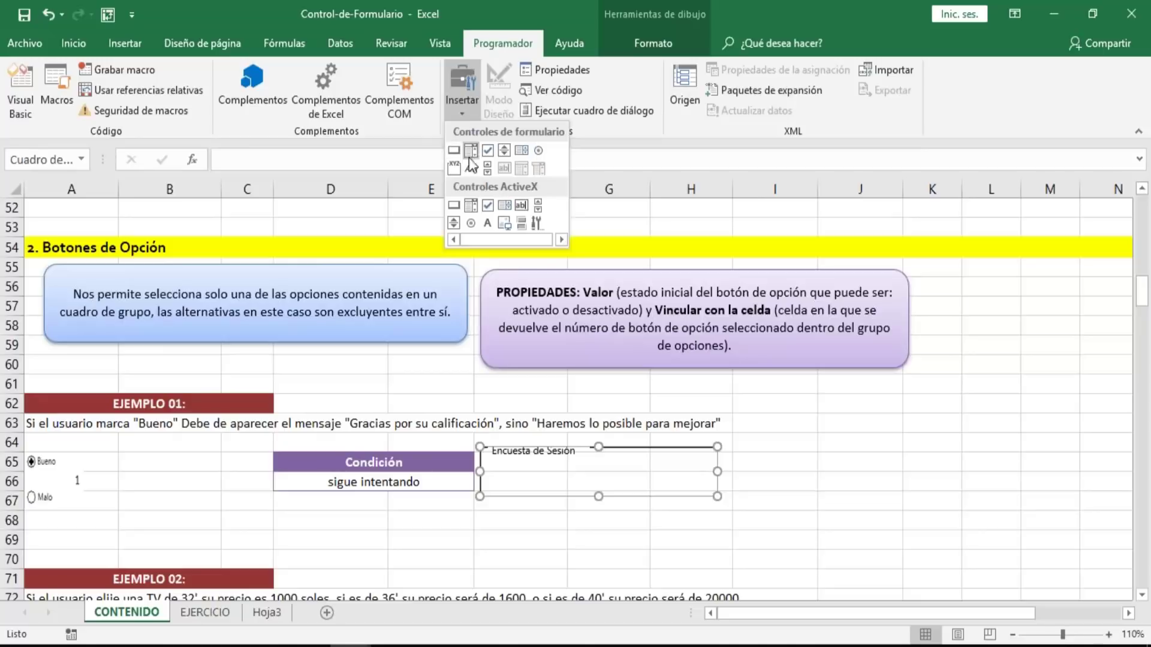
pyautogui.click(538, 151)
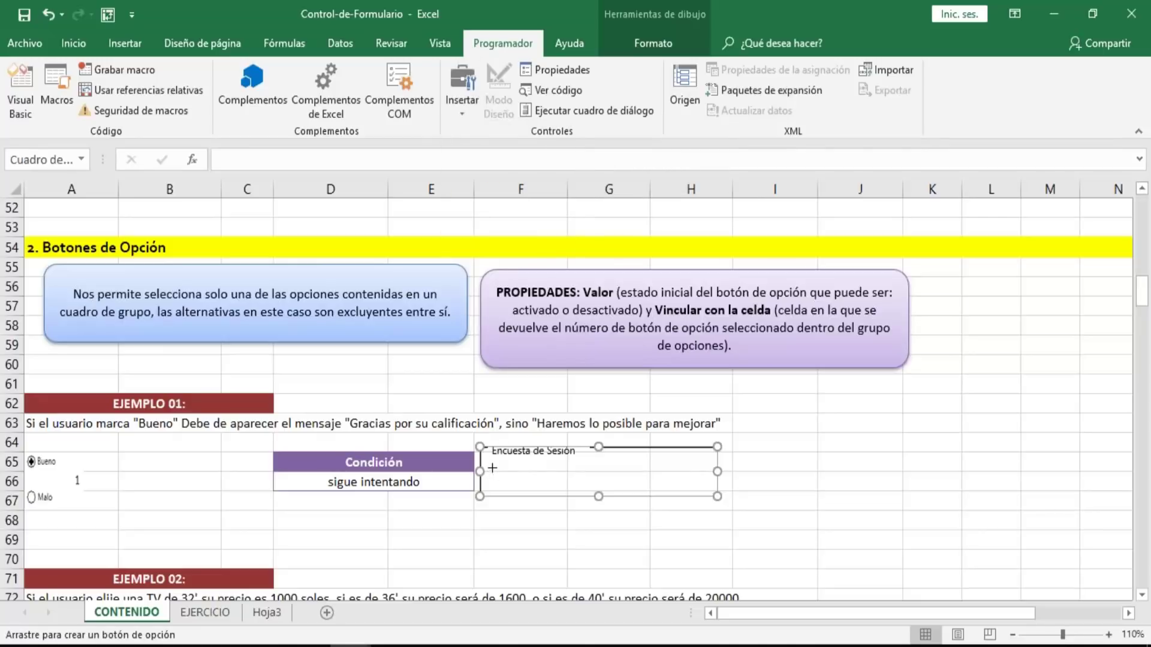
pyautogui.moveTo(491, 467); pyautogui.dragTo(598, 480)
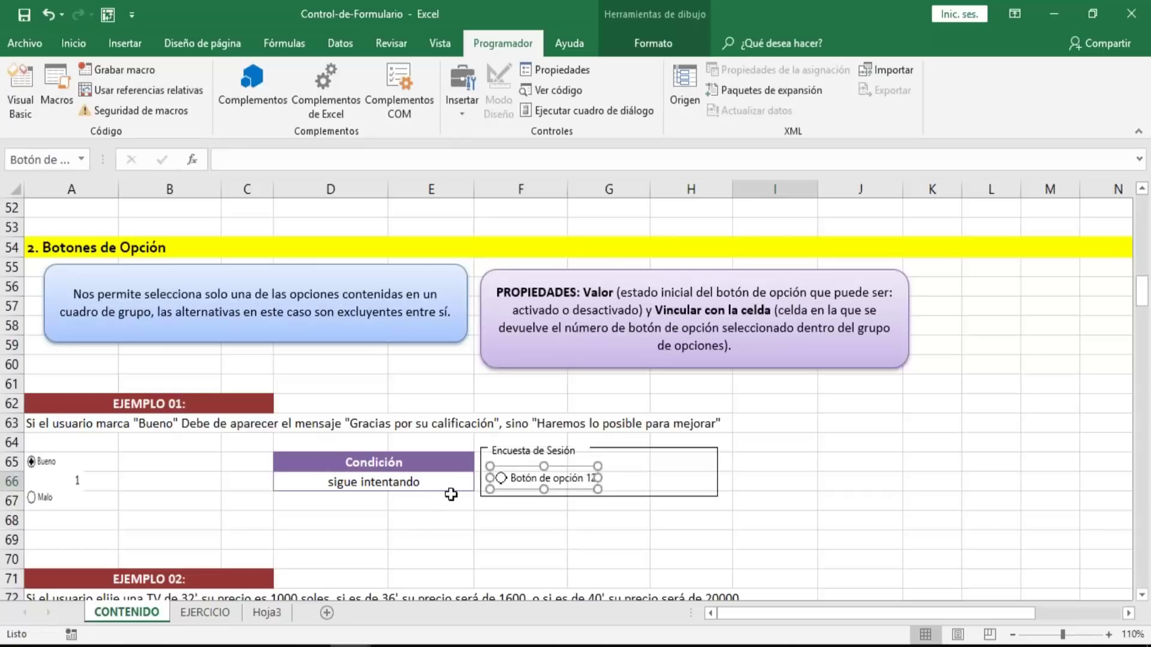
# - Replace the default label of the new option button in the group box with "Buena"
pyautogui.click(524, 481)
pyautogui.press('Delete')
pyautogui.press('Delete')
pyautogui.press('Delete')
pyautogui.press('Delete')
pyautogui.press('Delete')
pyautogui.press('Delete')
pyautogui.press('Delete')
pyautogui.press('Delete')
pyautogui.press('Delete')
pyautogui.press('Delete')
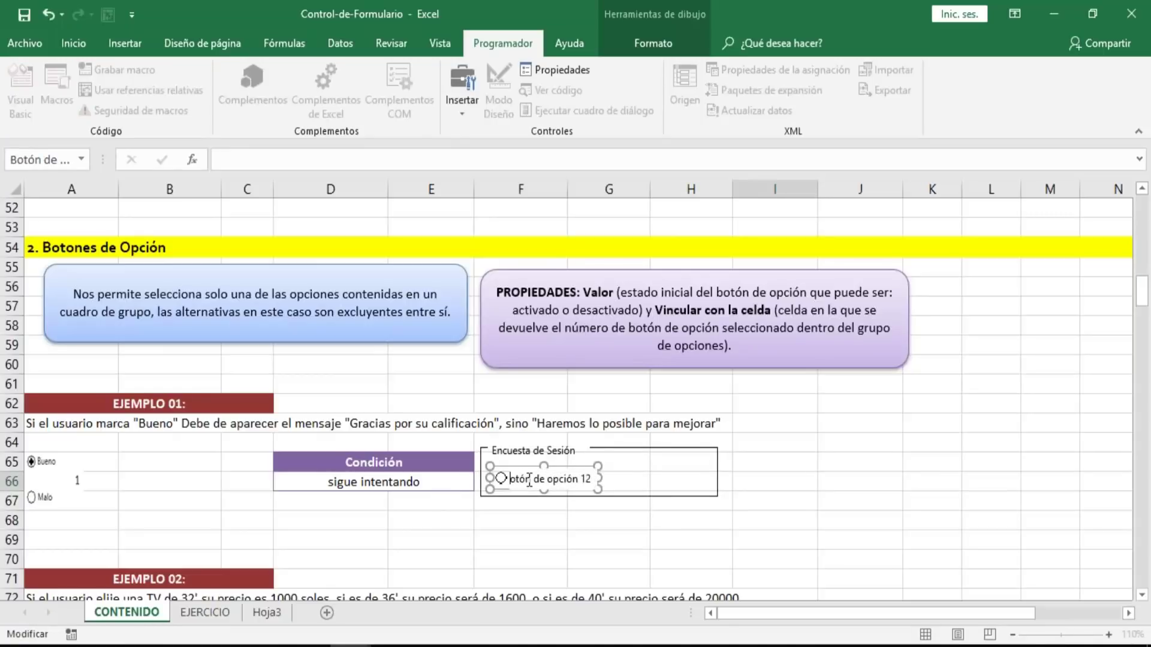
pyautogui.press('Delete')
pyautogui.press('Delete')
pyautogui.press('Delete')
pyautogui.press('Delete')
pyautogui.press('Delete')
pyautogui.press('Delete')
pyautogui.press('Delete')
pyautogui.press('Delete')
pyautogui.write('Buena')
pyautogui.click(621, 479)
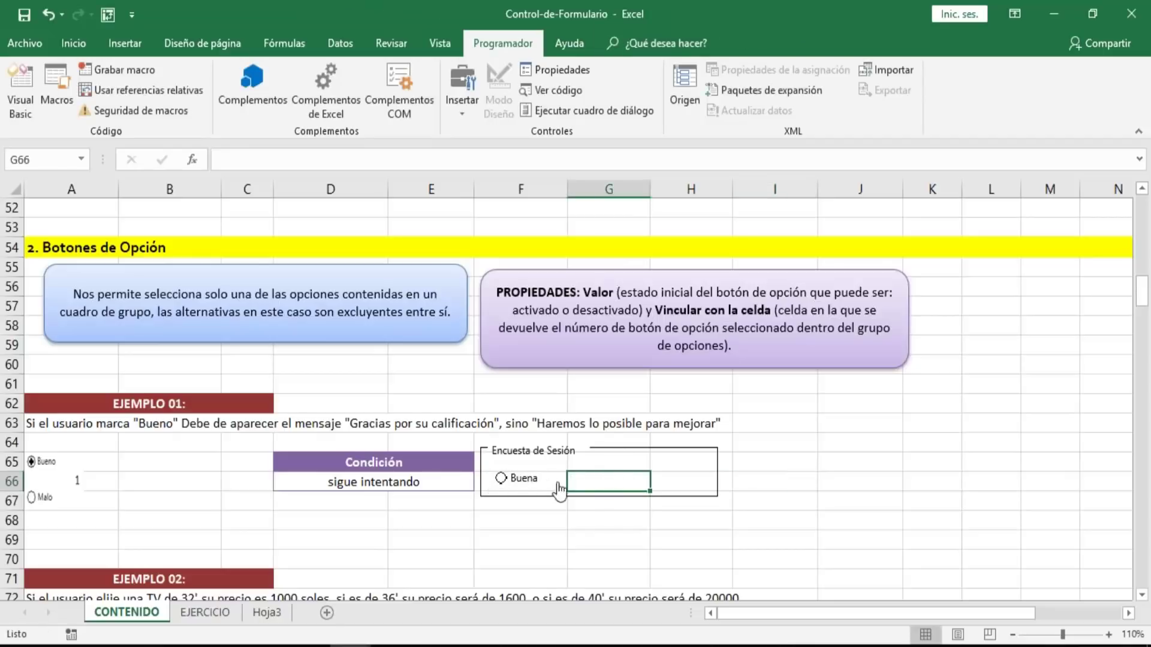
# - Narrow the "Buena" option button so its frame ends just past its label
pyautogui.rightClick(524, 479)
pyautogui.press('Escape')
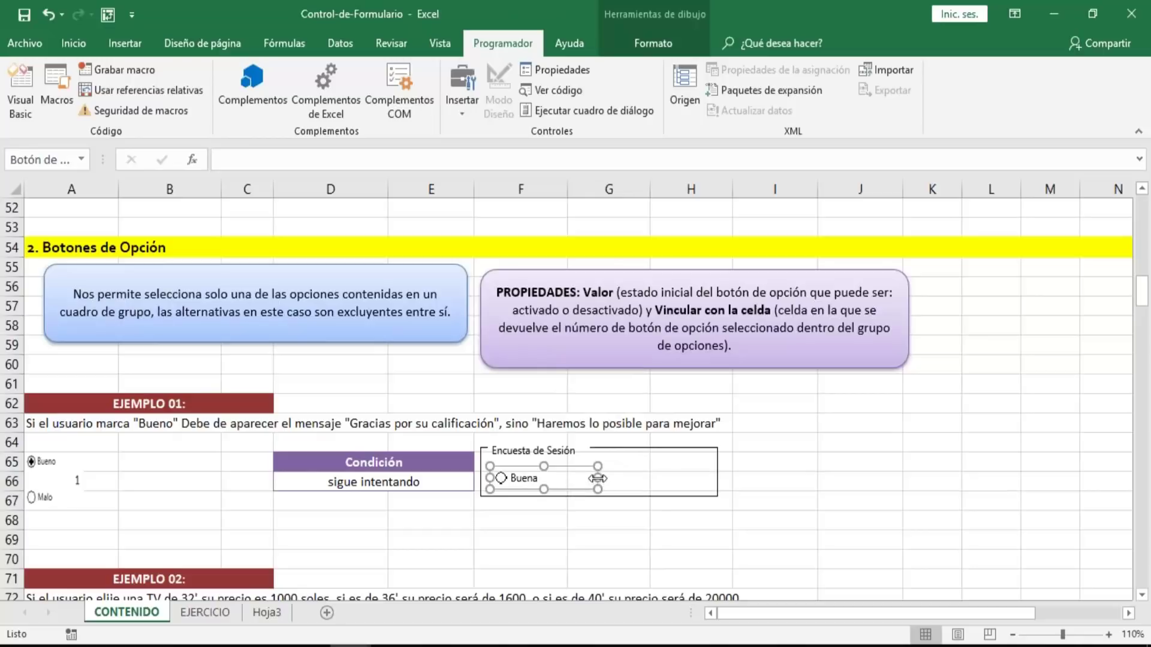
pyautogui.moveTo(595, 479); pyautogui.dragTo(554, 477)
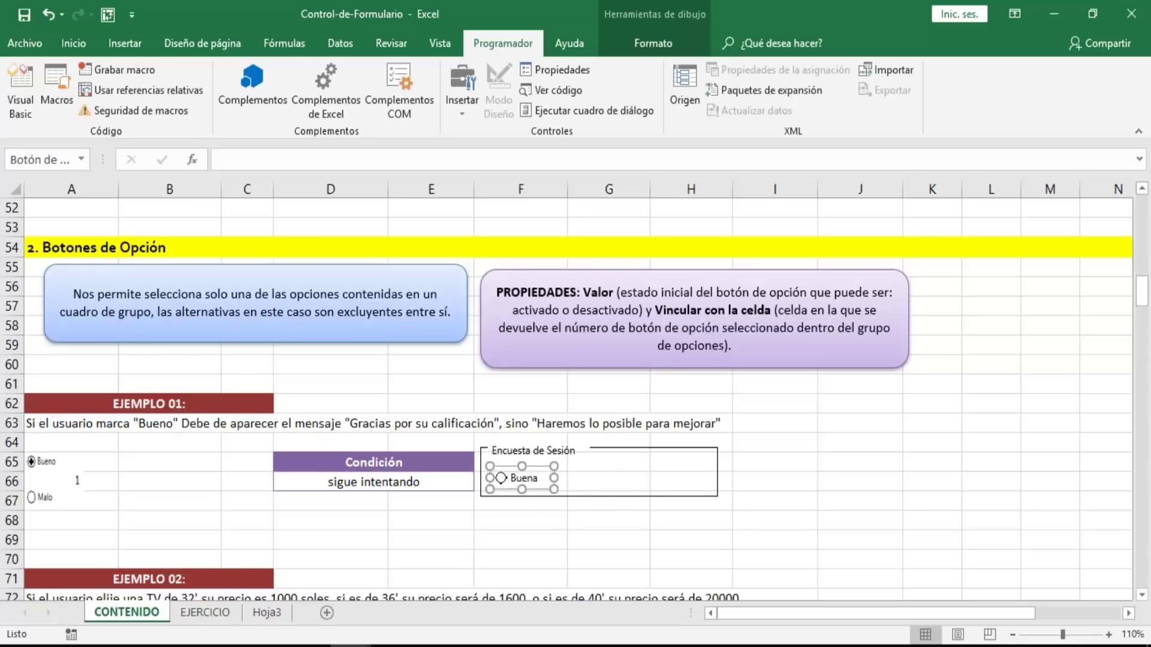
# - Draw a second form-control option button beside "Buena" inside the "Encuesta de Sesión" group box
pyautogui.click(462, 115)
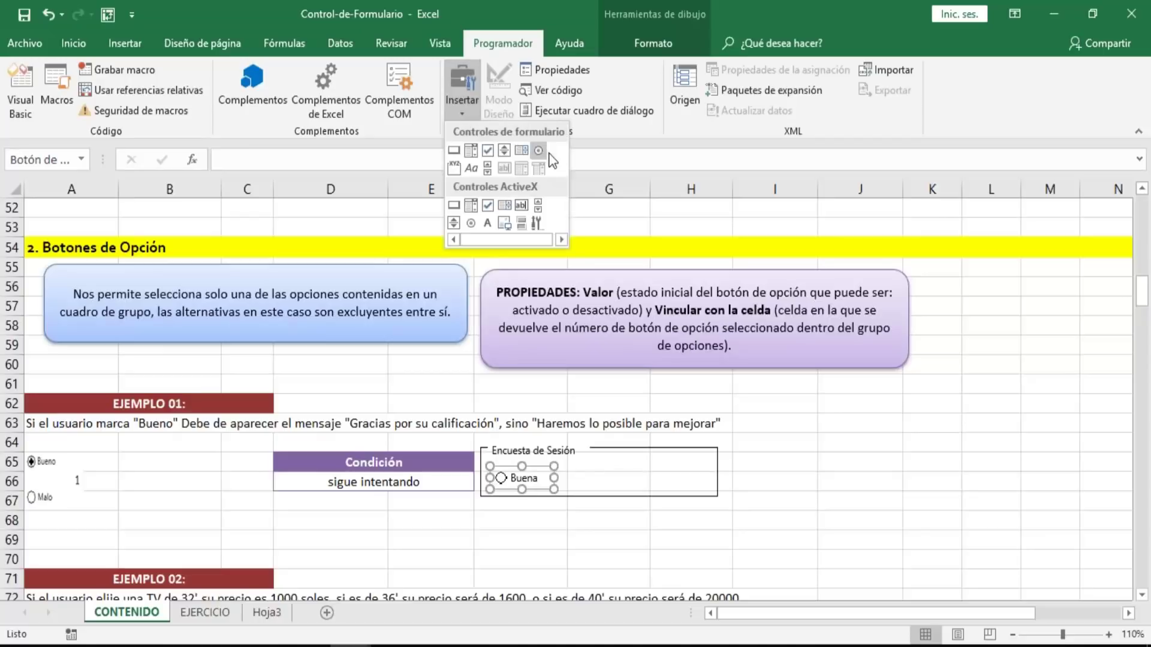
pyautogui.click(539, 151)
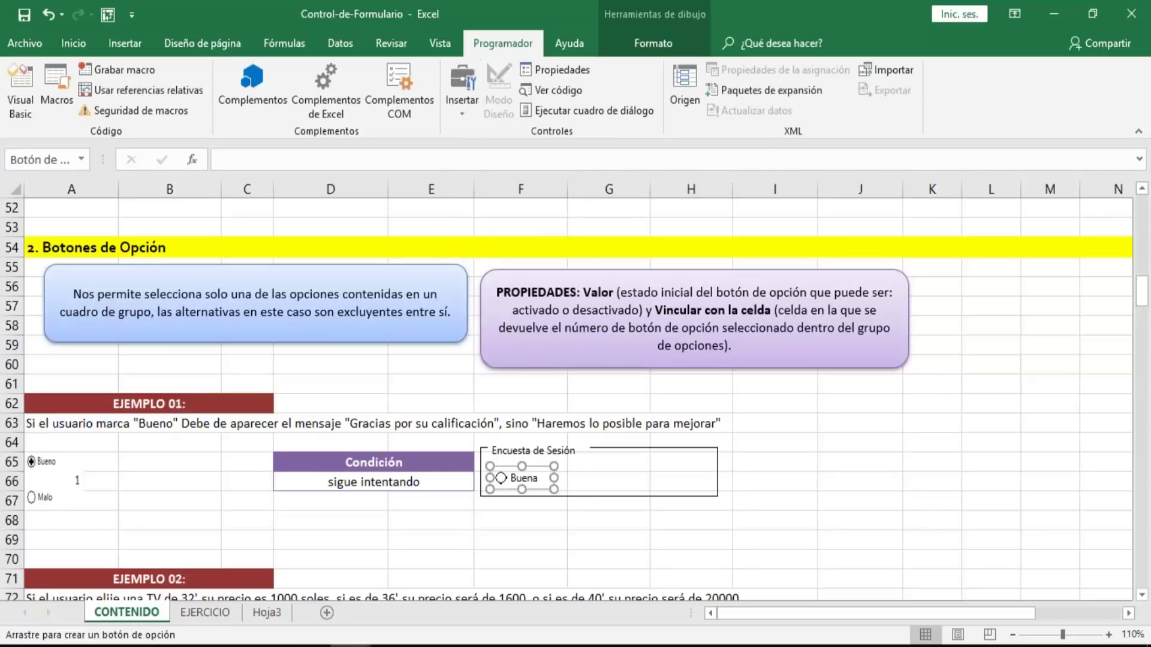
pyautogui.click(462, 114)
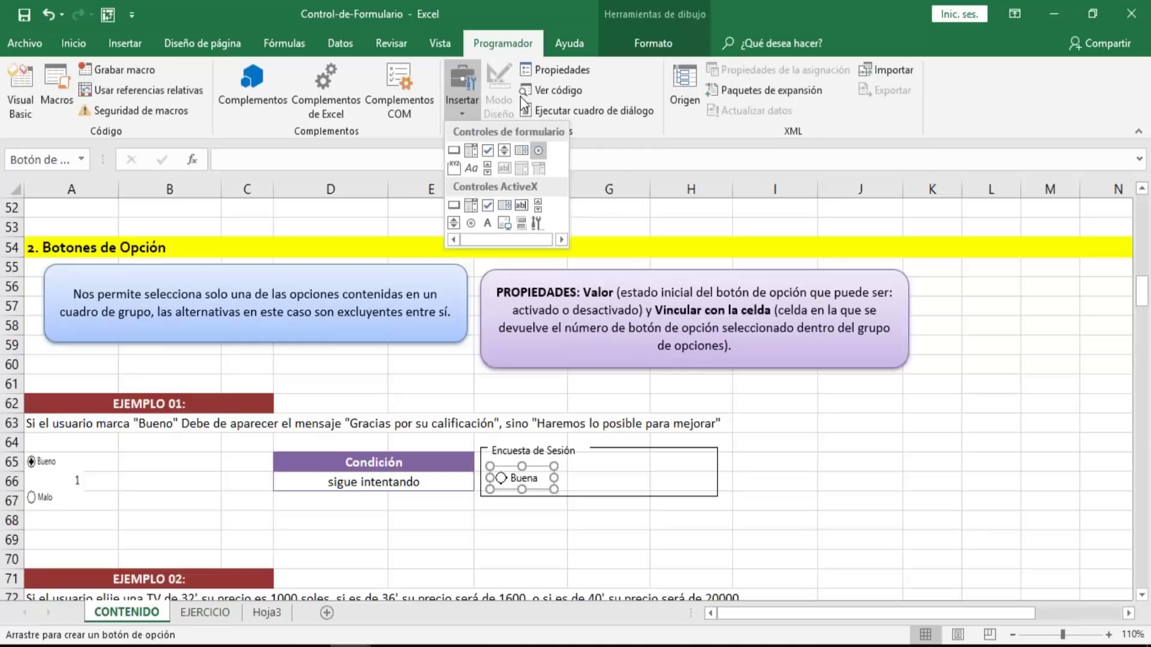
pyautogui.click(539, 153)
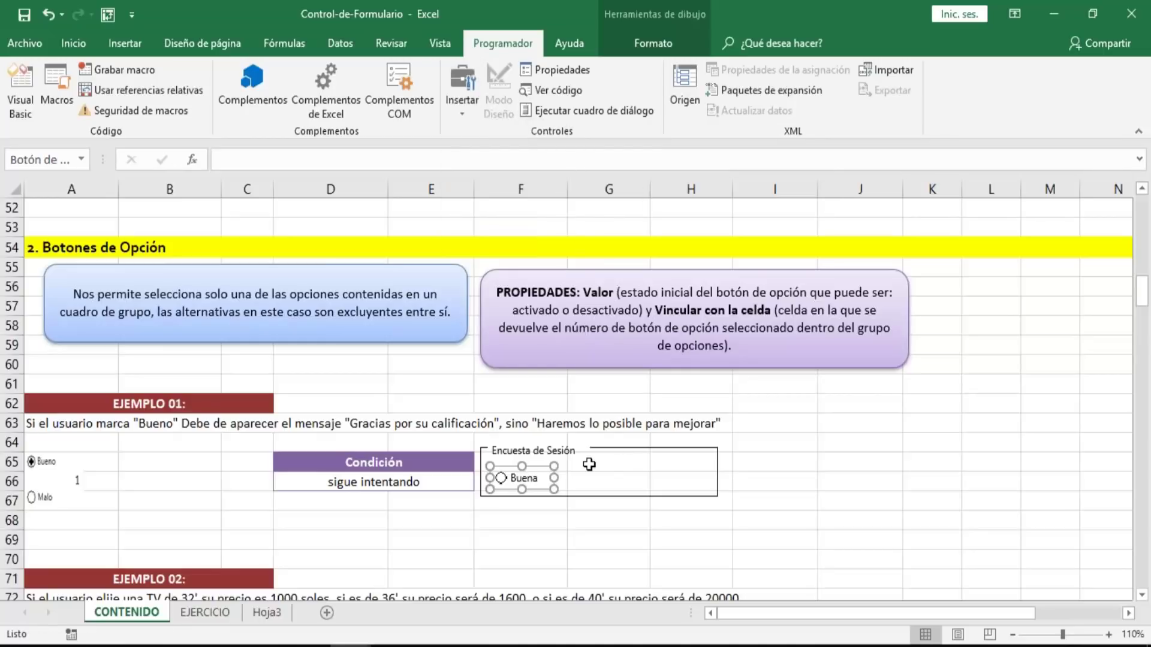
pyautogui.click(466, 116)
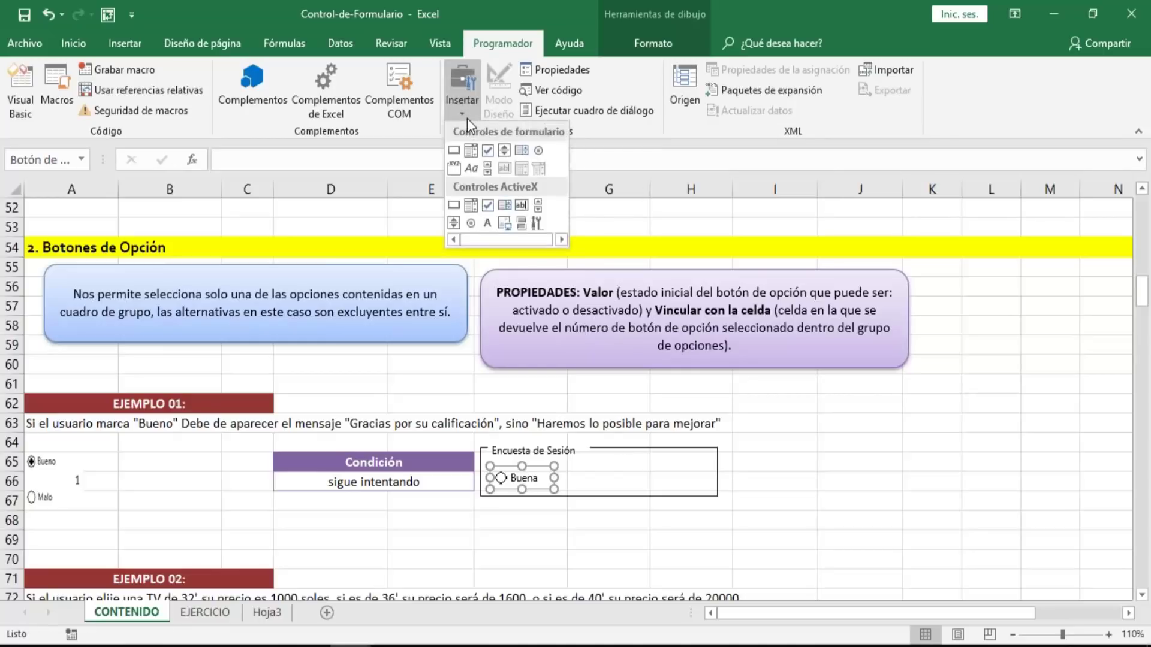
pyautogui.click(540, 154)
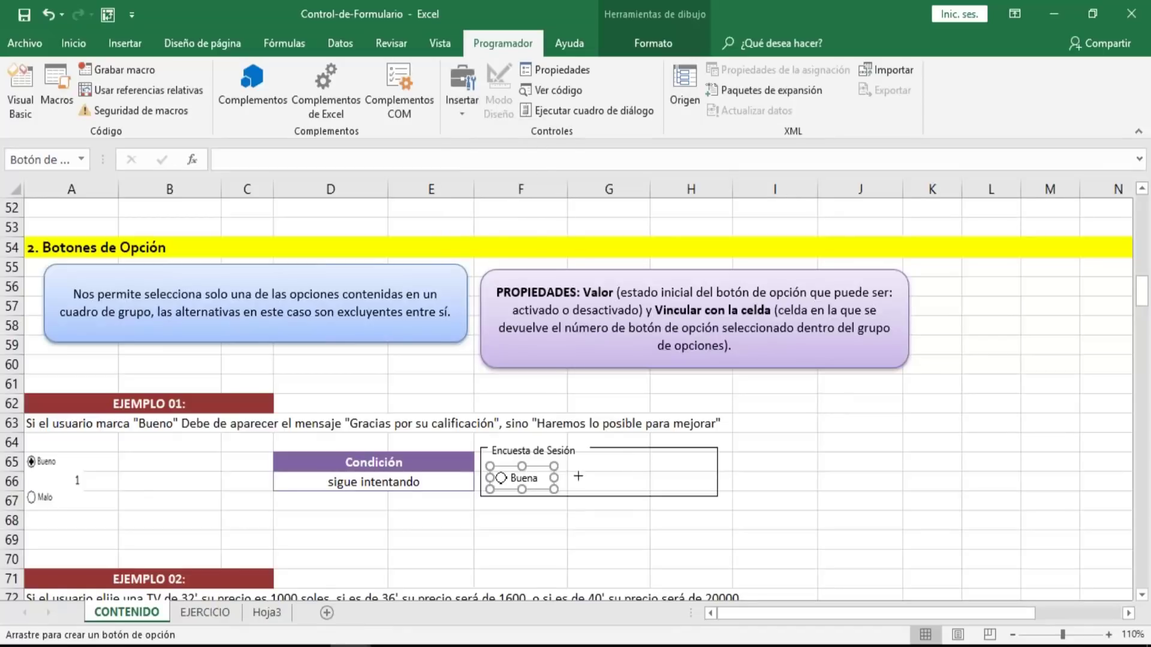
pyautogui.moveTo(577, 465)
pyautogui.mouseDown()
pyautogui.moveTo(607, 490)
pyautogui.moveTo(661, 488)
pyautogui.mouseUp()
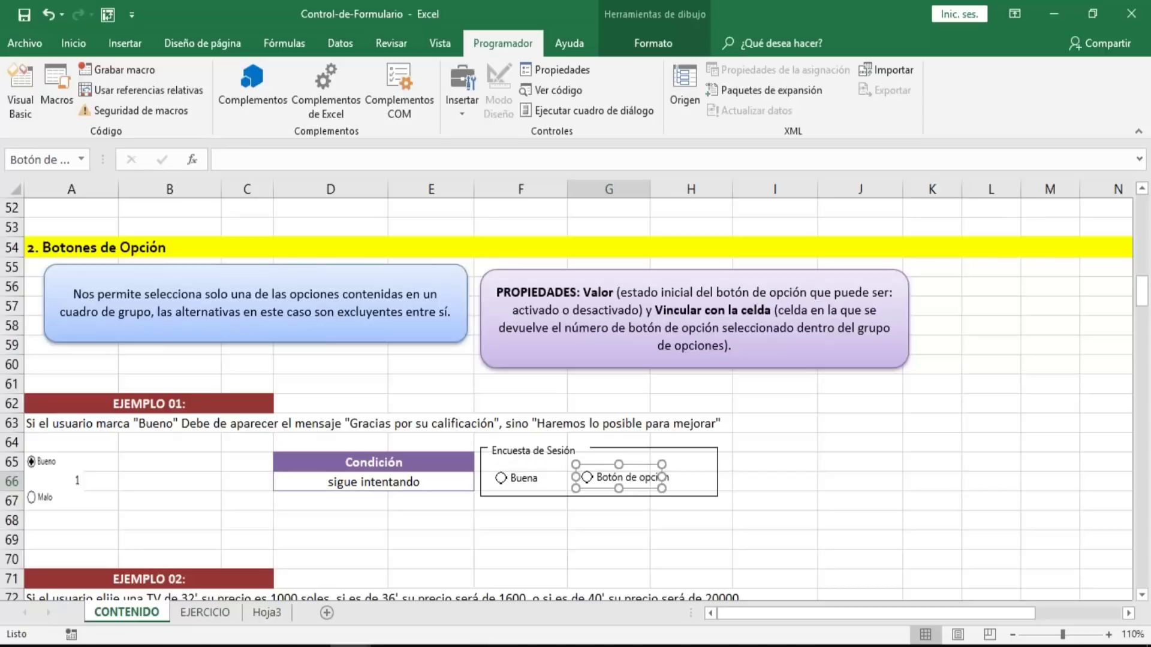
# - Nudge the new option button closer to "Buena" and slightly down so the two sit on one line
pyautogui.press('Down')
pyautogui.press('Down')
pyautogui.press('Left')
pyautogui.press('Left')
pyautogui.press('Left')
pyautogui.press('Left')
pyautogui.press('Left')
pyautogui.press('Left')
pyautogui.press('Left')
pyautogui.press('Left')
pyautogui.press('Left')
pyautogui.press('Left')
pyautogui.press('Left')
pyautogui.press('Left')
pyautogui.press('Left')
pyautogui.press('Left')
pyautogui.press('Left')
pyautogui.press('Left')
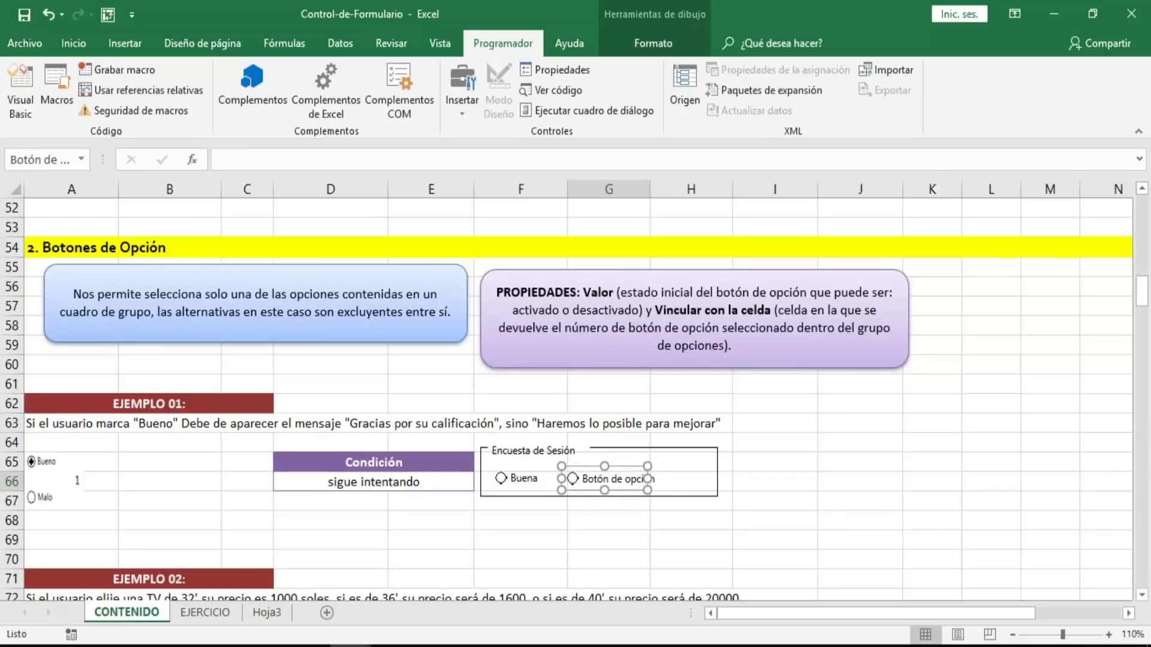
pyautogui.press('Down')
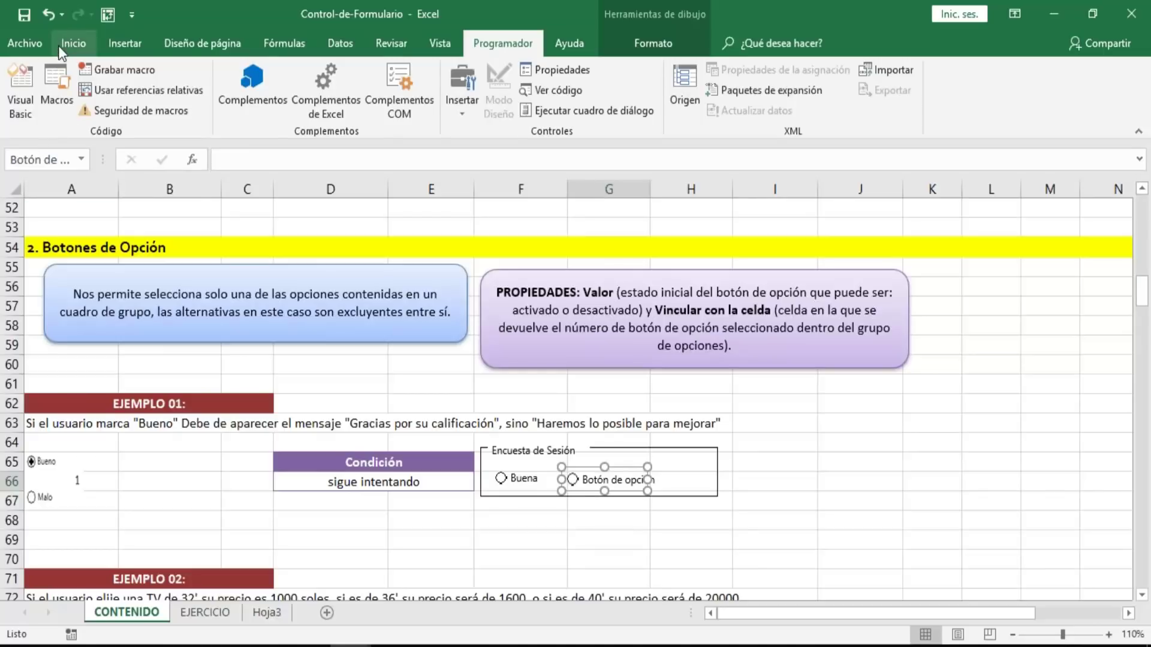
# - Replace the default label of the second option button with "Mala"
pyautogui.click(594, 477)
pyautogui.press('Delete')
pyautogui.press('Delete')
pyautogui.press('Delete')
pyautogui.press('Delete')
pyautogui.press('Delete')
pyautogui.press('Delete')
pyautogui.press('Delete')
pyautogui.press('Delete')
pyautogui.press('Delete')
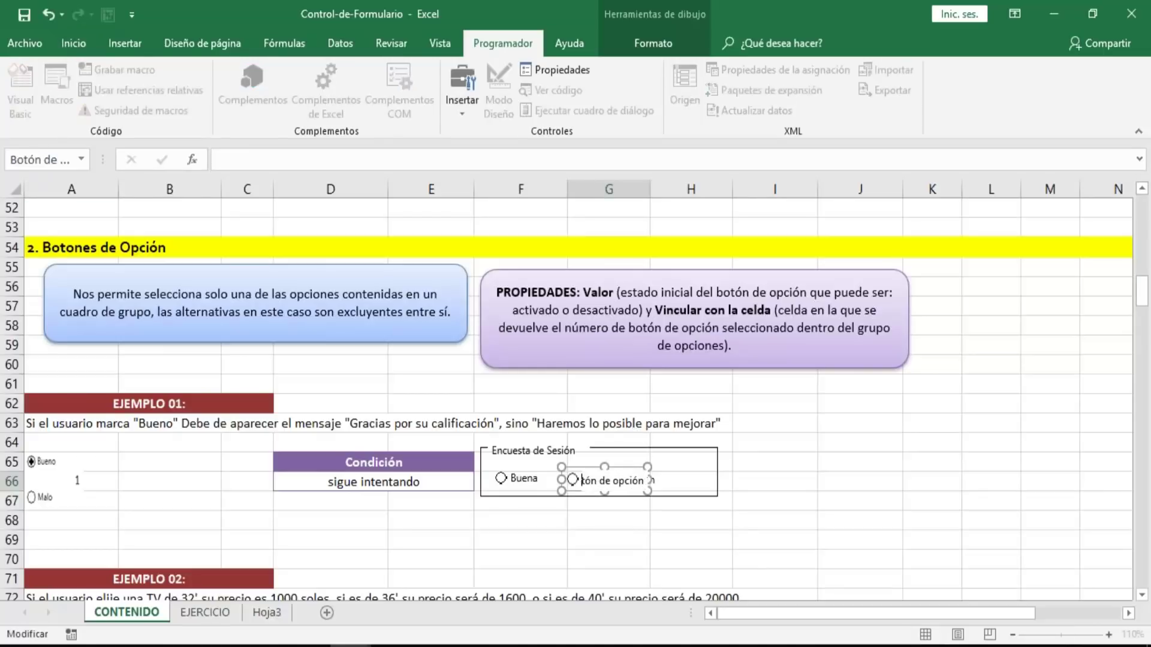
pyautogui.press('Delete')
pyautogui.press('Delete')
pyautogui.press('Delete')
pyautogui.press('Delete')
pyautogui.press('Delete')
pyautogui.press('Delete')
pyautogui.press('Delete')
pyautogui.press('Delete')
pyautogui.press('Delete')
pyautogui.write('M')
pyautogui.click(689, 468)
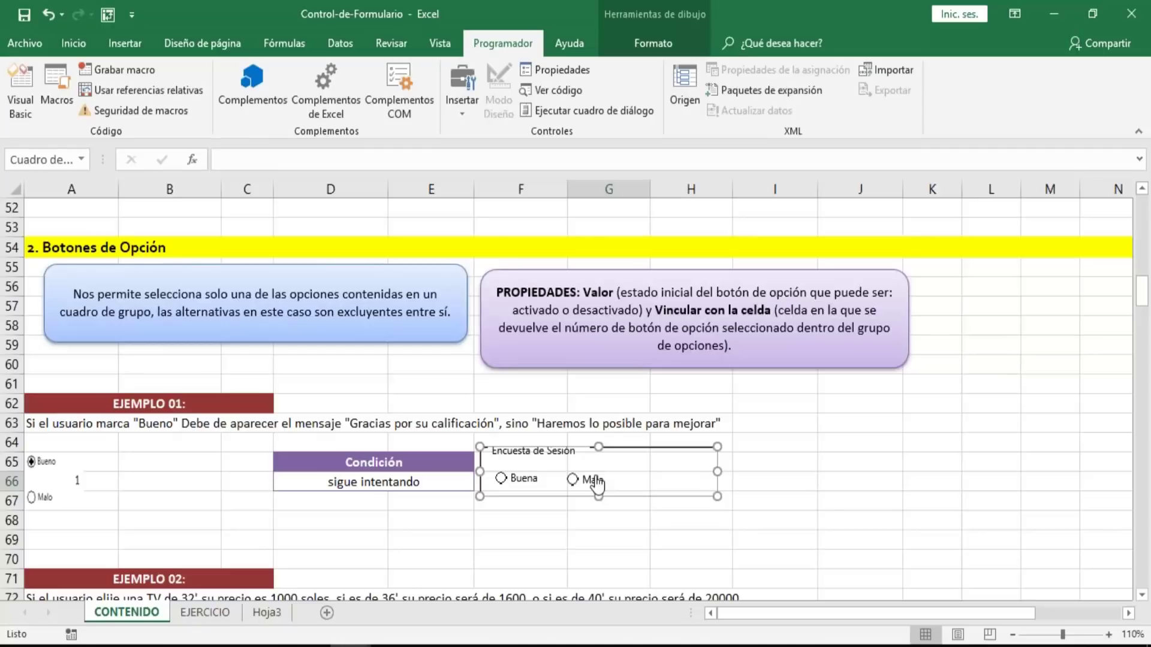
# - Clear the existing formula from cell D66 under the Condición header
pyautogui.click(432, 485)
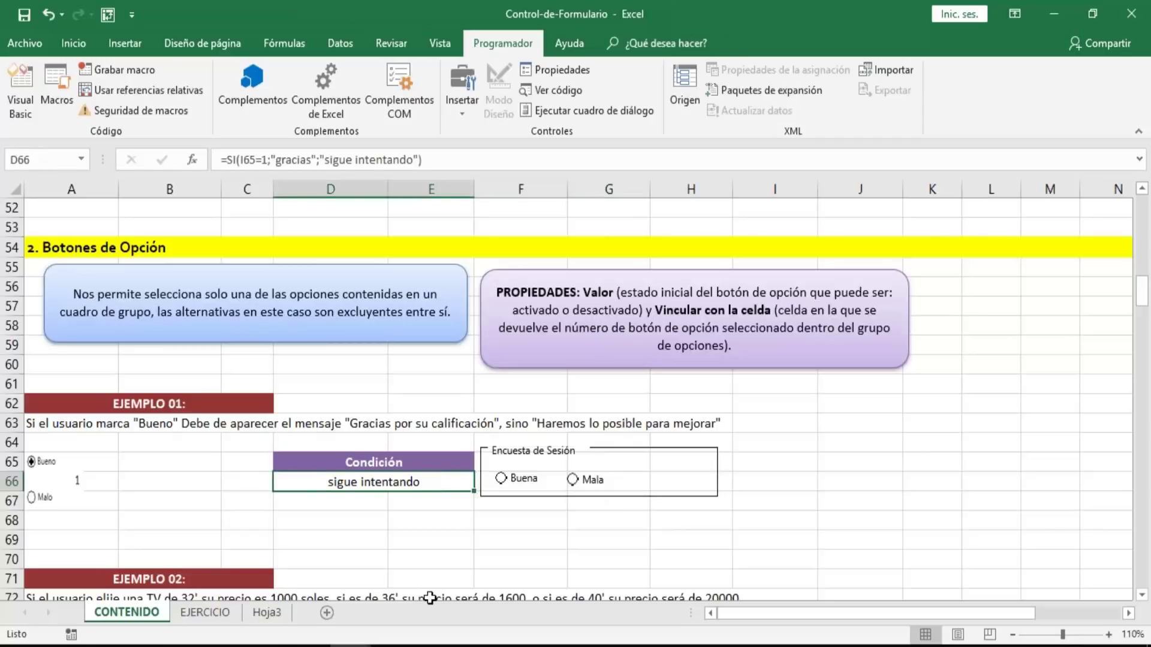
pyautogui.press('Delete')
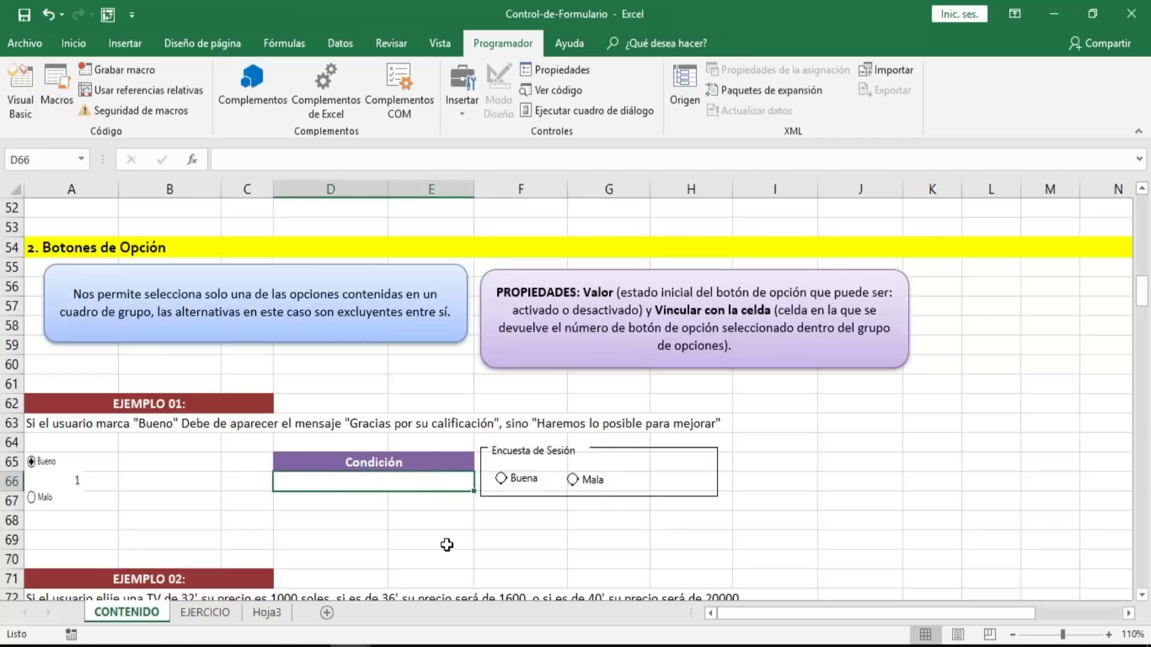
pyautogui.press('Down')
pyautogui.press('Up')
pyautogui.press('Up')
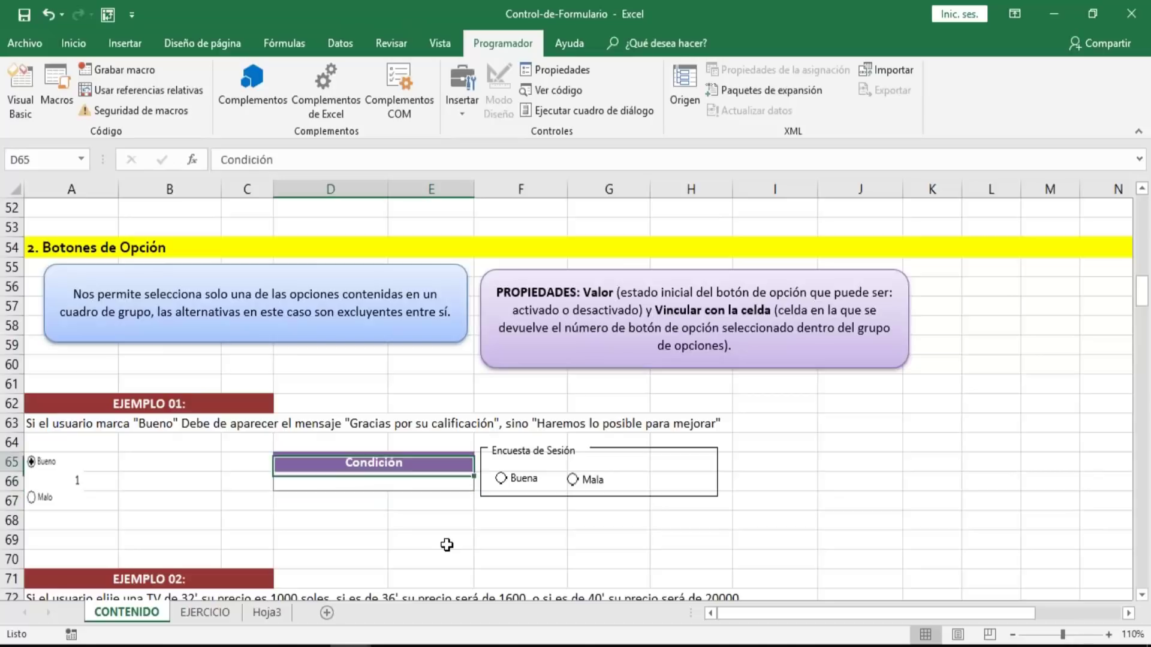
pyautogui.press('Down')
pyautogui.press('Up')
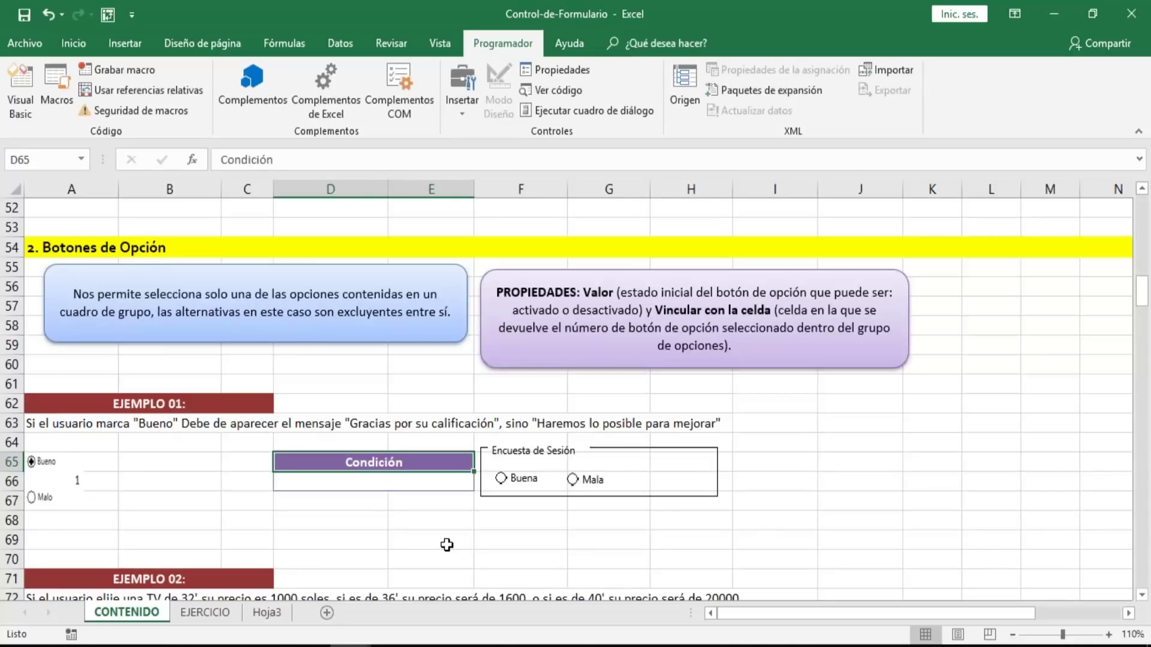
pyautogui.press('Up')
pyautogui.press('Down')
pyautogui.press('Down')
pyautogui.press('Down')
pyautogui.press('Up')
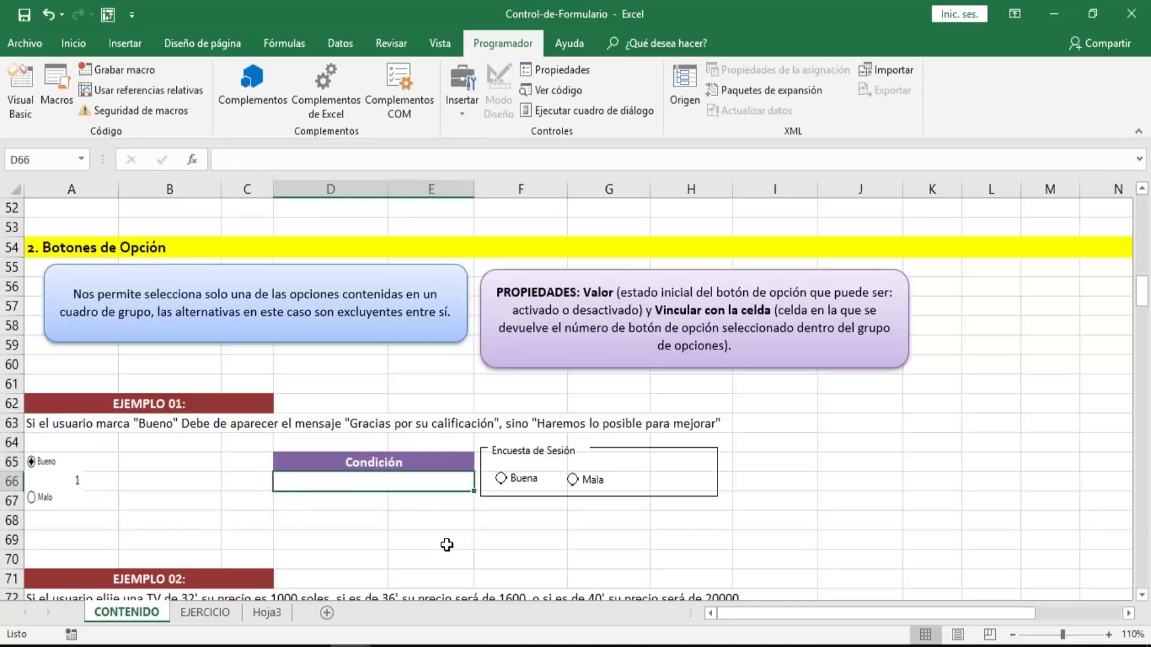
pyautogui.press('Up')
pyautogui.press('Up')
pyautogui.press('Down')
pyautogui.press('Down')
pyautogui.press('Down')
pyautogui.press('Up')
pyautogui.press('Up')
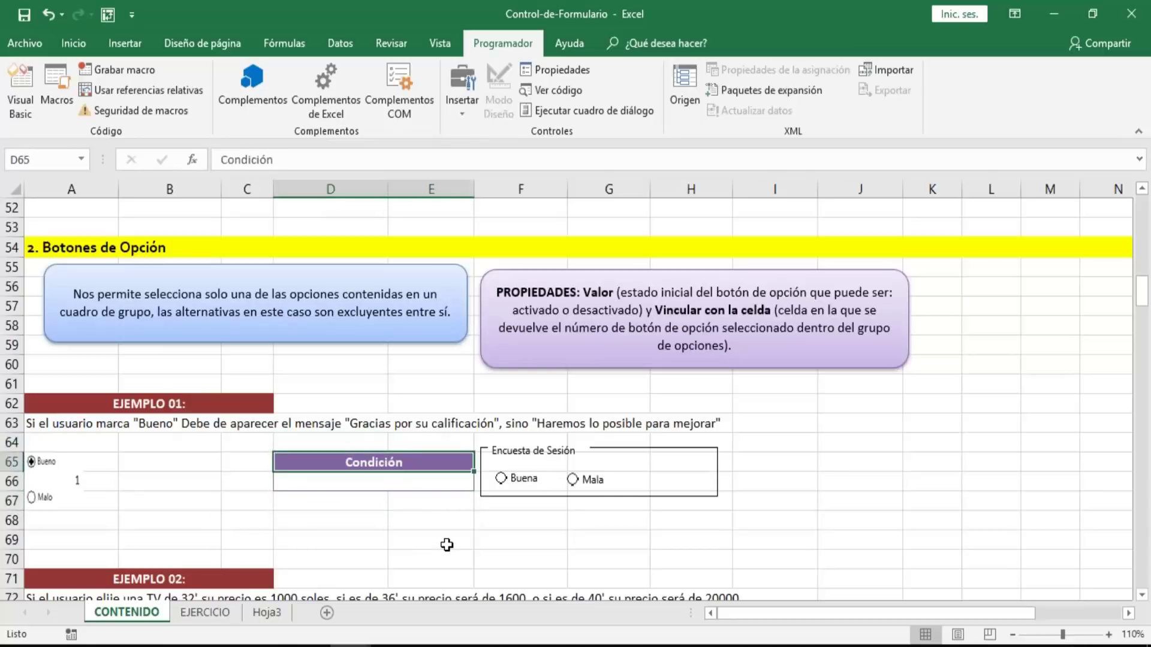
pyautogui.press('Up')
pyautogui.press('Down')
pyautogui.press('Down')
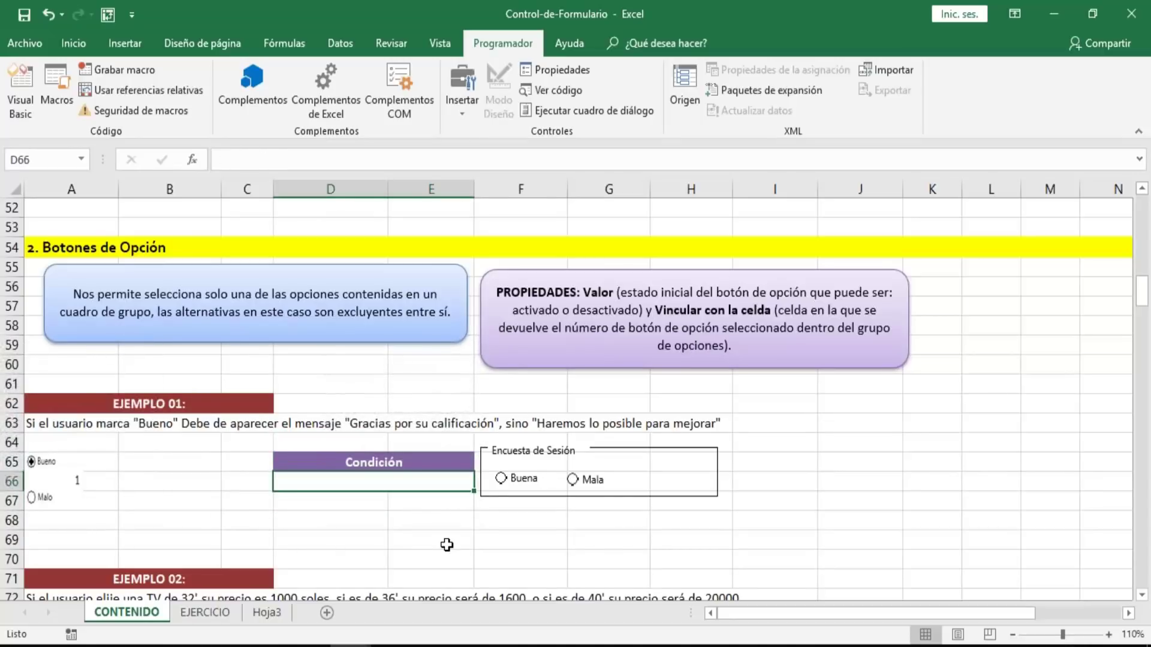
pyautogui.press('Up')
pyautogui.press('Down')
pyautogui.press('Down')
pyautogui.press('Up')
pyautogui.press('Up')
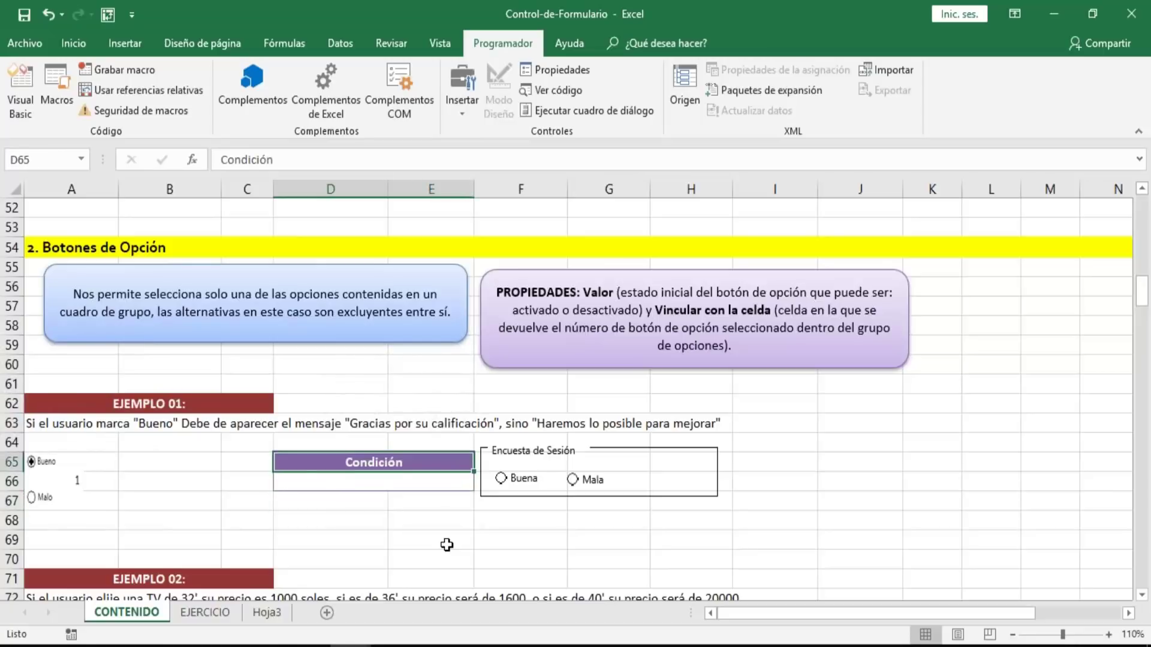
pyautogui.press('Down')
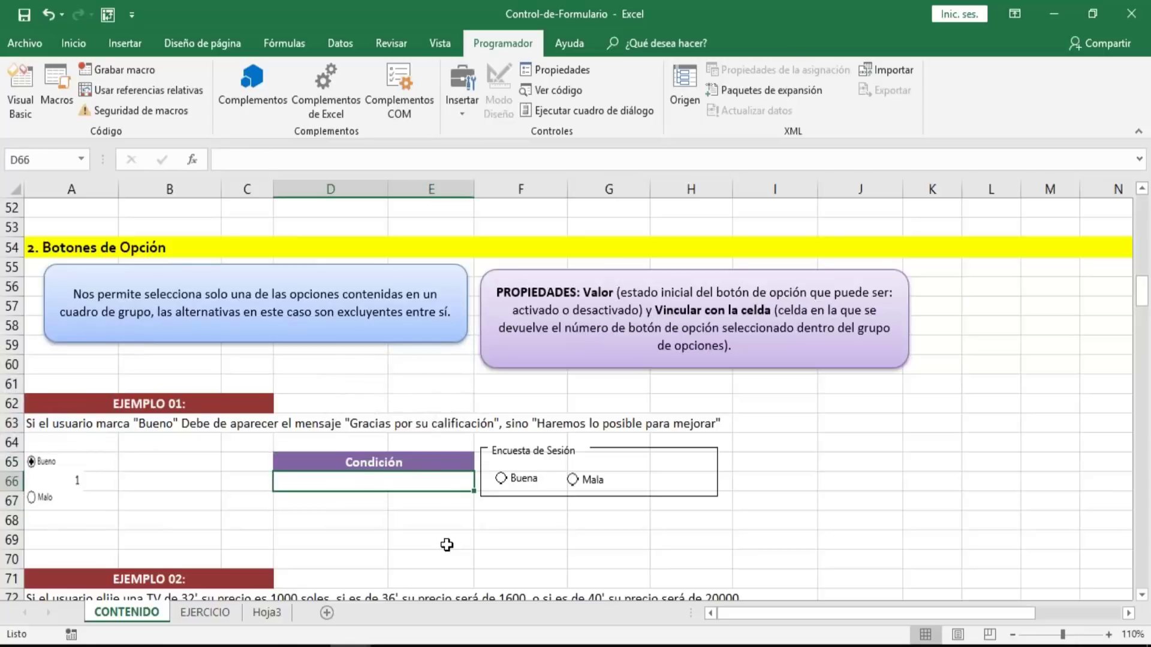
# - Link the "Buena" option button to cell $F$68 in its control format settings, leaving its value as Sin activar
pyautogui.rightClick(522, 481)
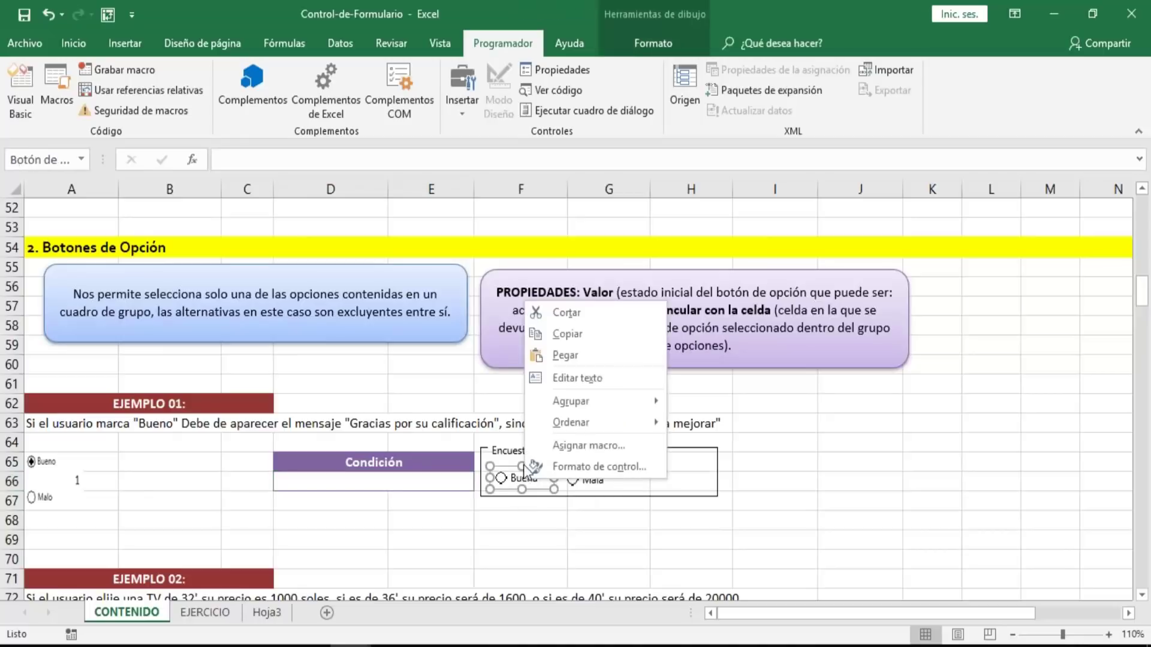
pyautogui.click(575, 466)
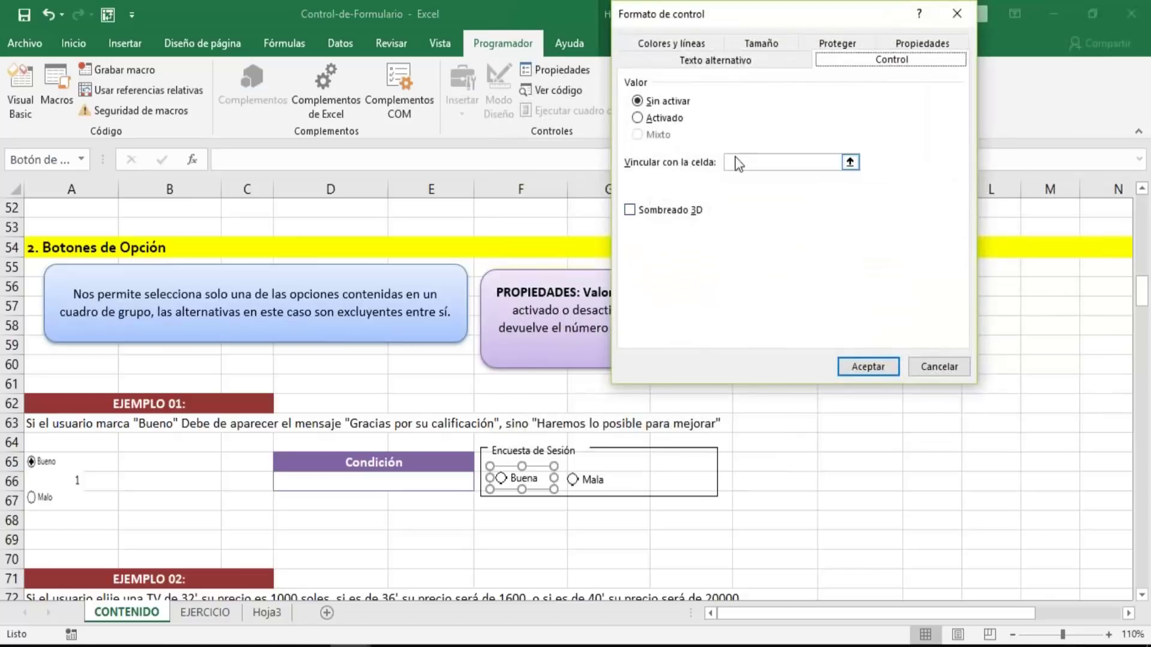
pyautogui.click(737, 163)
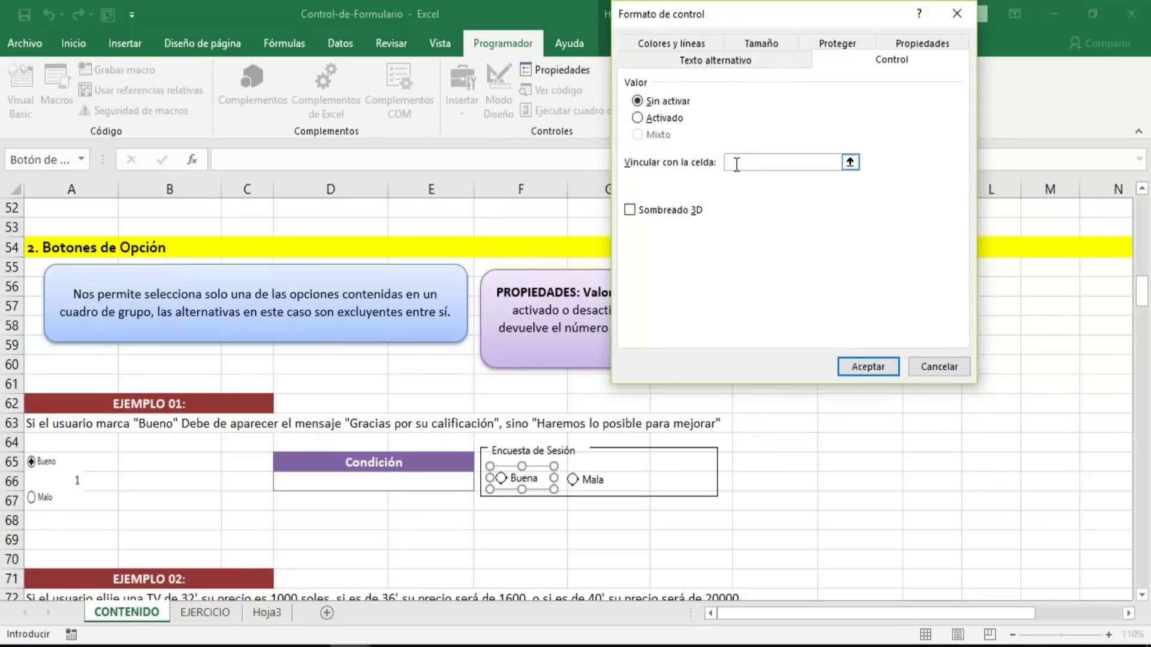
pyautogui.click(520, 521)
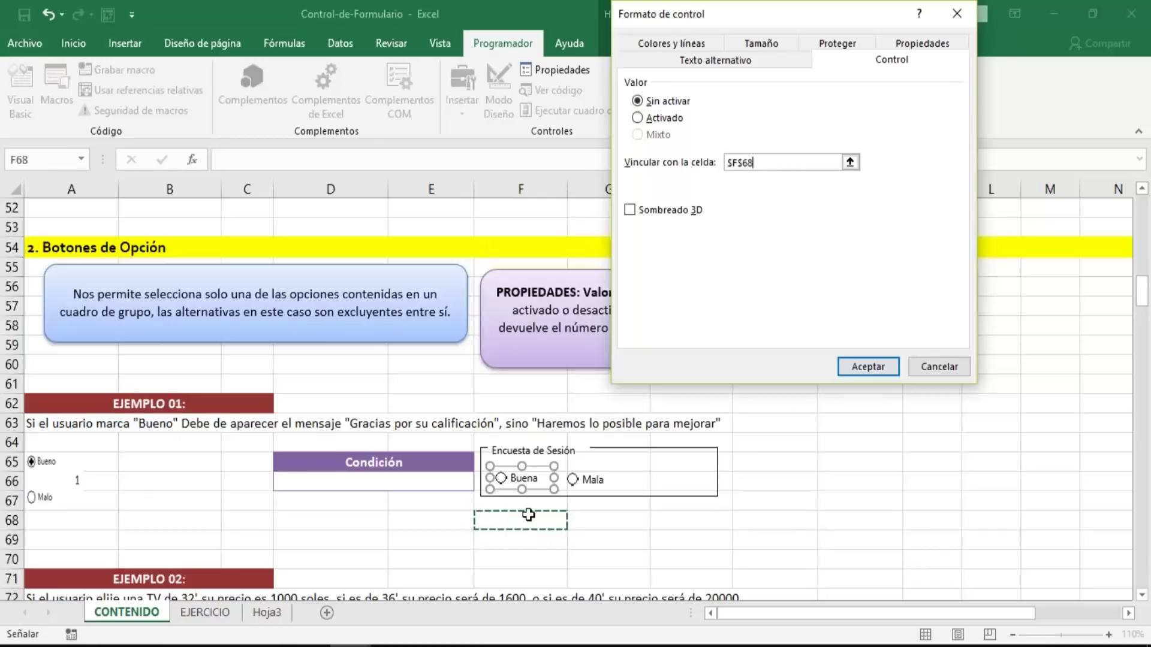
pyautogui.click(869, 366)
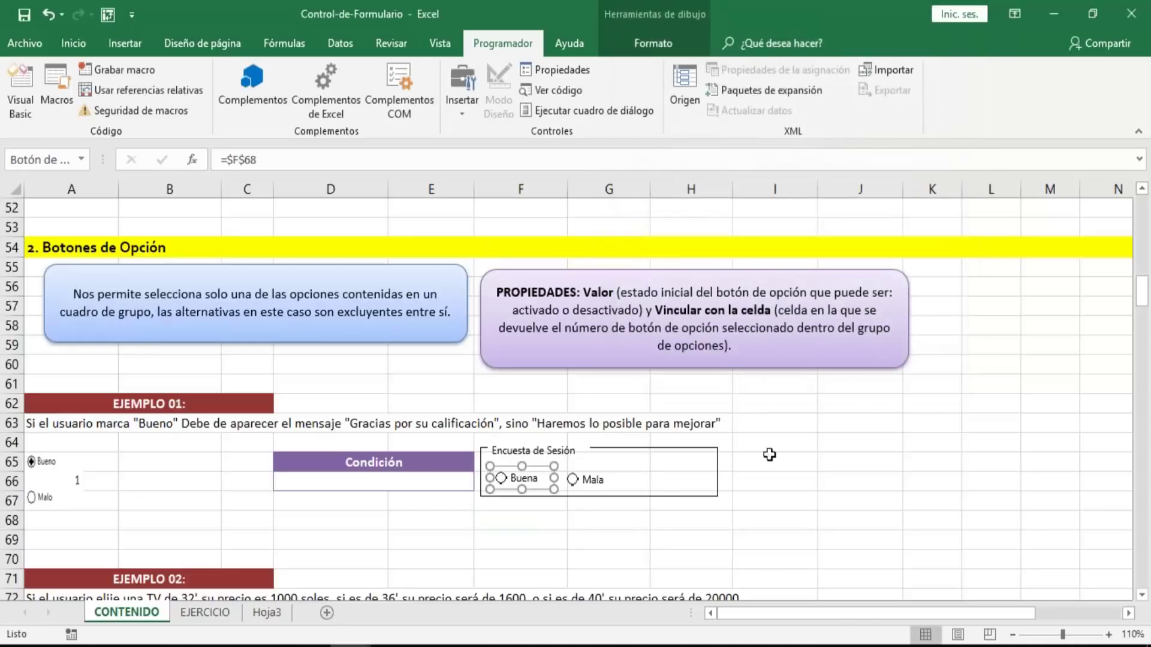
pyautogui.click(621, 523)
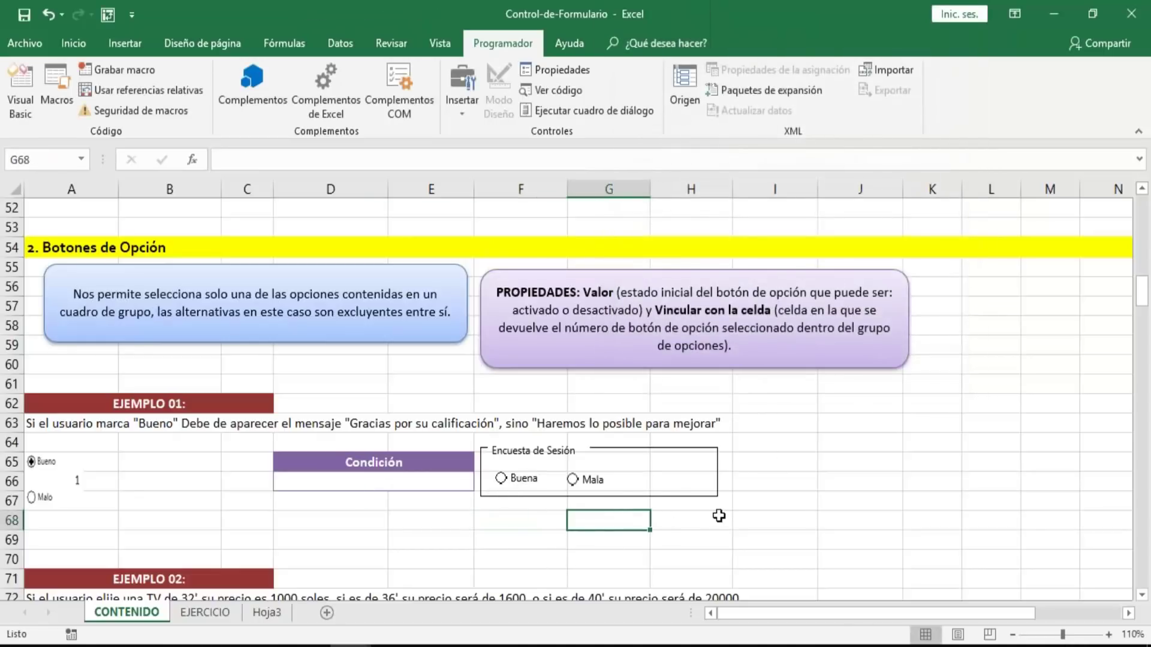
pyautogui.click(694, 521)
# - Test the survey by alternating between "Mala" and "Buena" while checking linked cell F68, ending on "Buena"
pyautogui.click(573, 481)
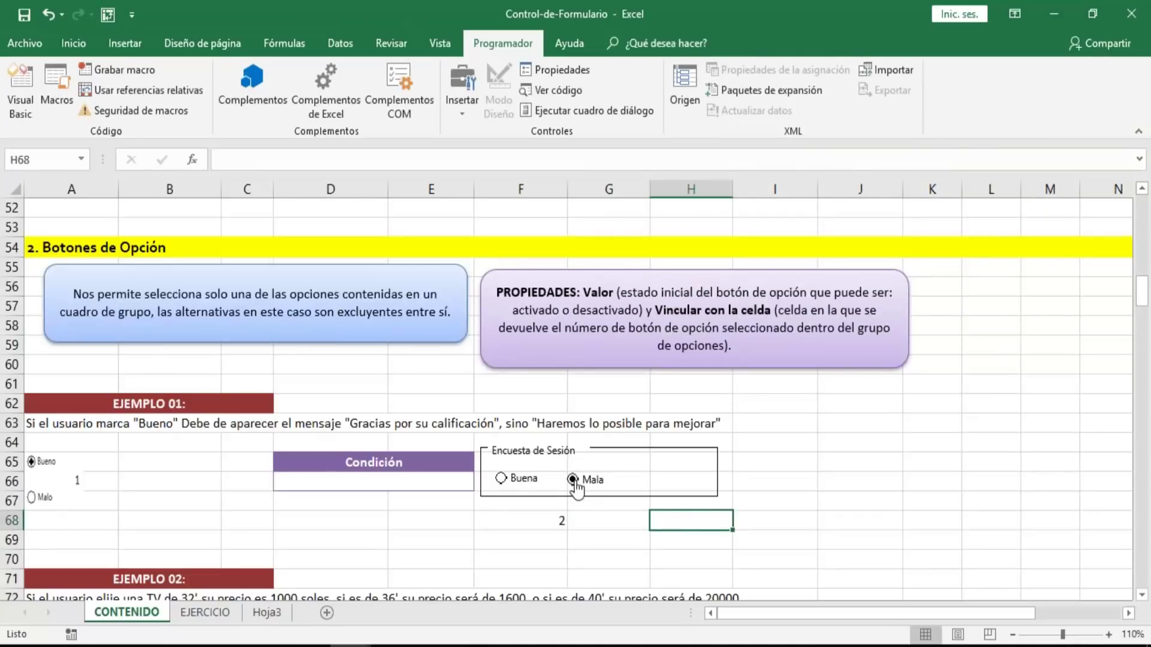
pyautogui.click(502, 480)
pyautogui.click(573, 481)
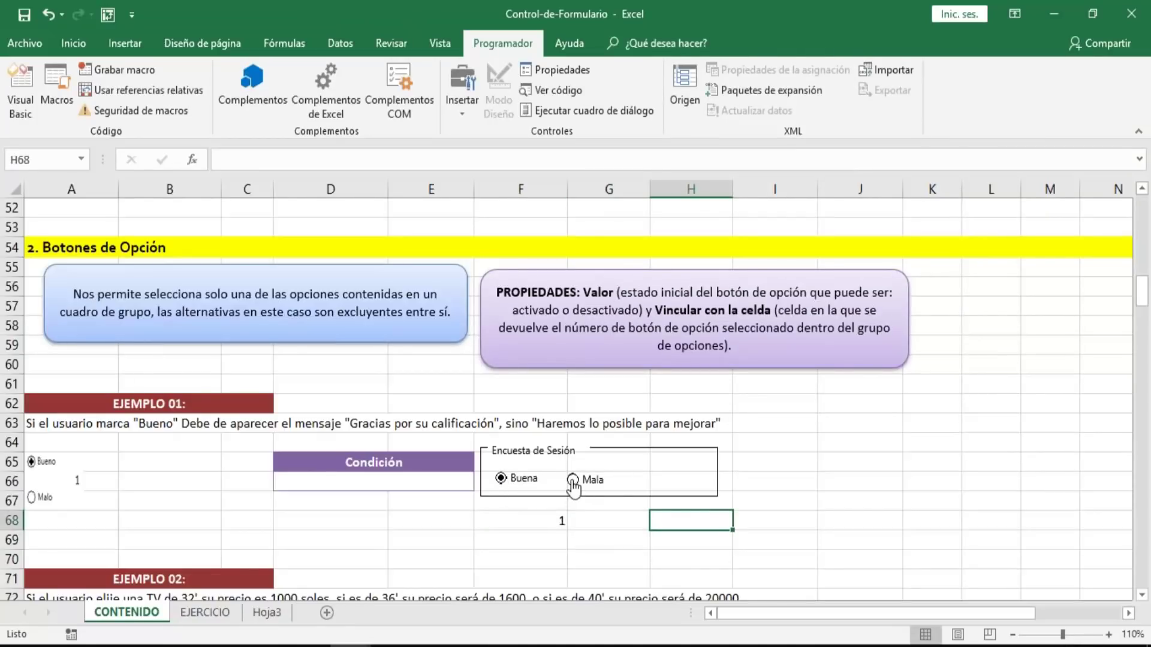
pyautogui.click(500, 480)
pyautogui.click(534, 519)
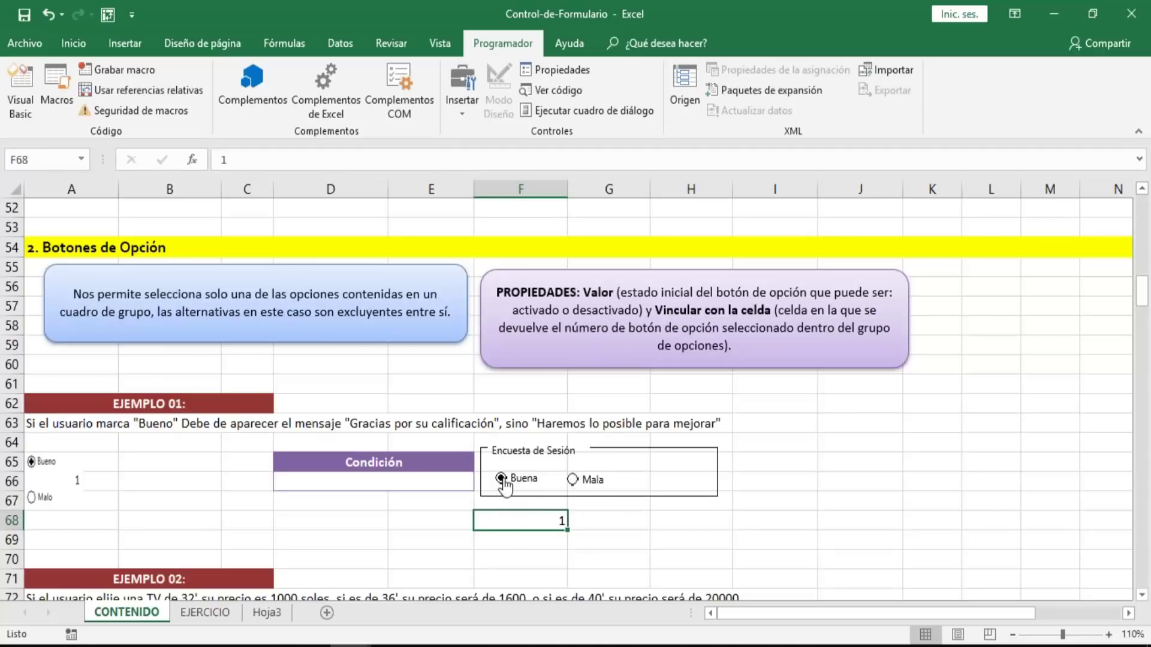
pyautogui.click(572, 483)
pyautogui.click(501, 480)
pyautogui.click(579, 483)
pyautogui.click(502, 480)
pyautogui.click(573, 483)
pyautogui.click(518, 481)
pyautogui.click(573, 482)
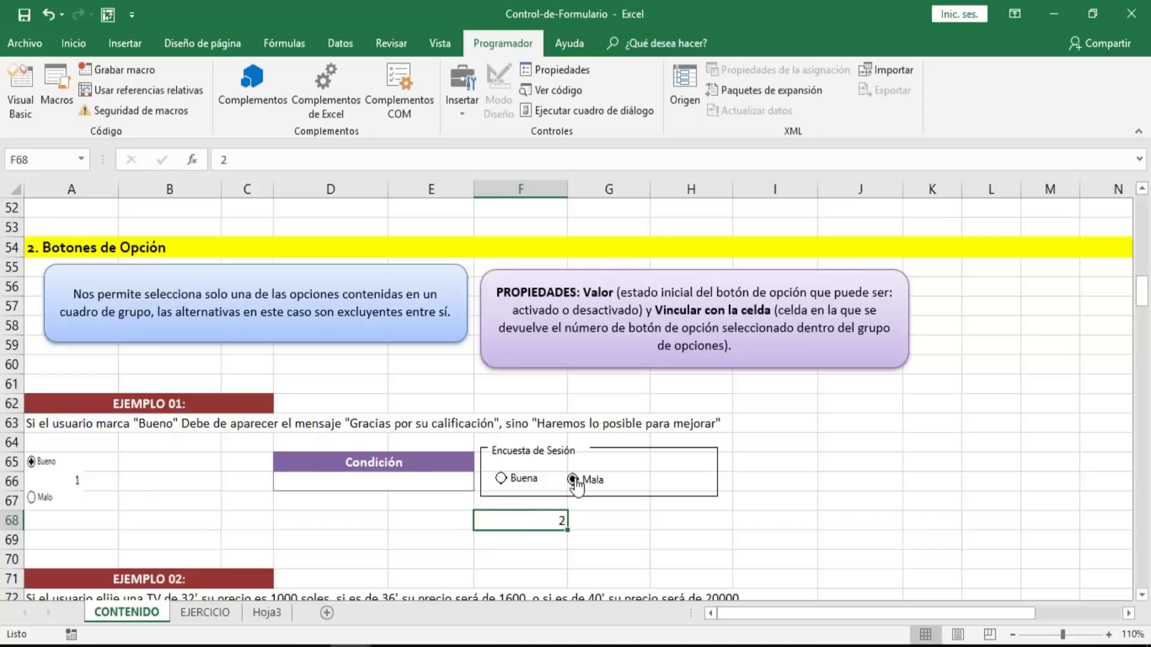
pyautogui.click(517, 482)
# - Start an SI formula in cell D66 under the Condición header with the logical test F68=1
pyautogui.click(394, 481)
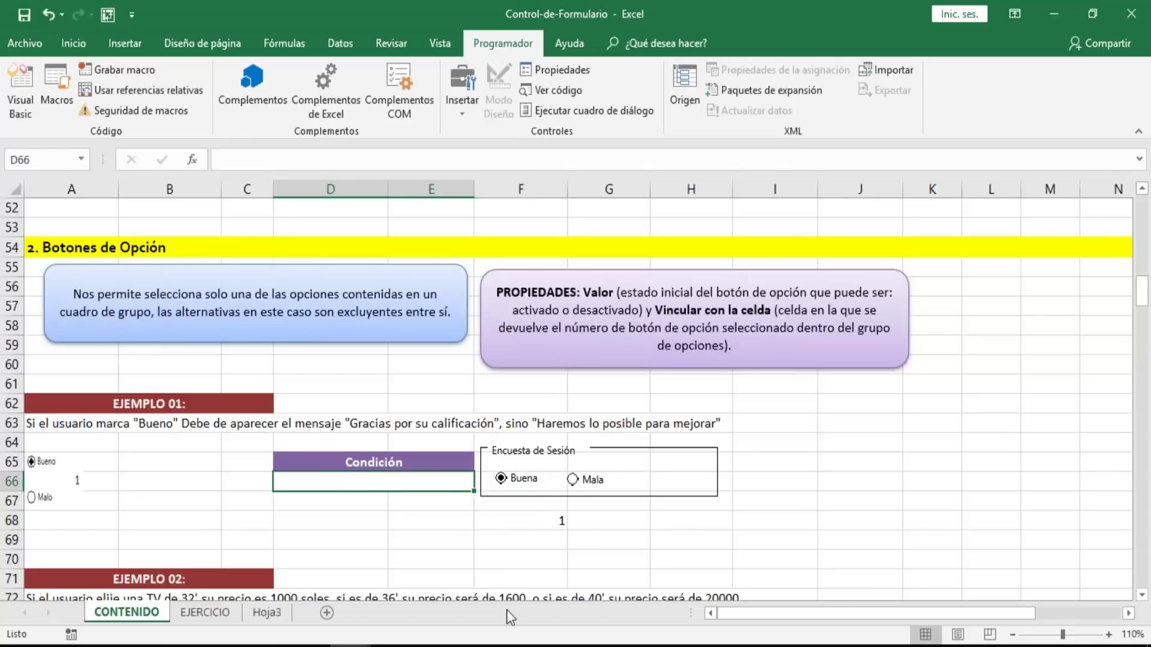
pyautogui.write('=si')
pyautogui.press('Tab')
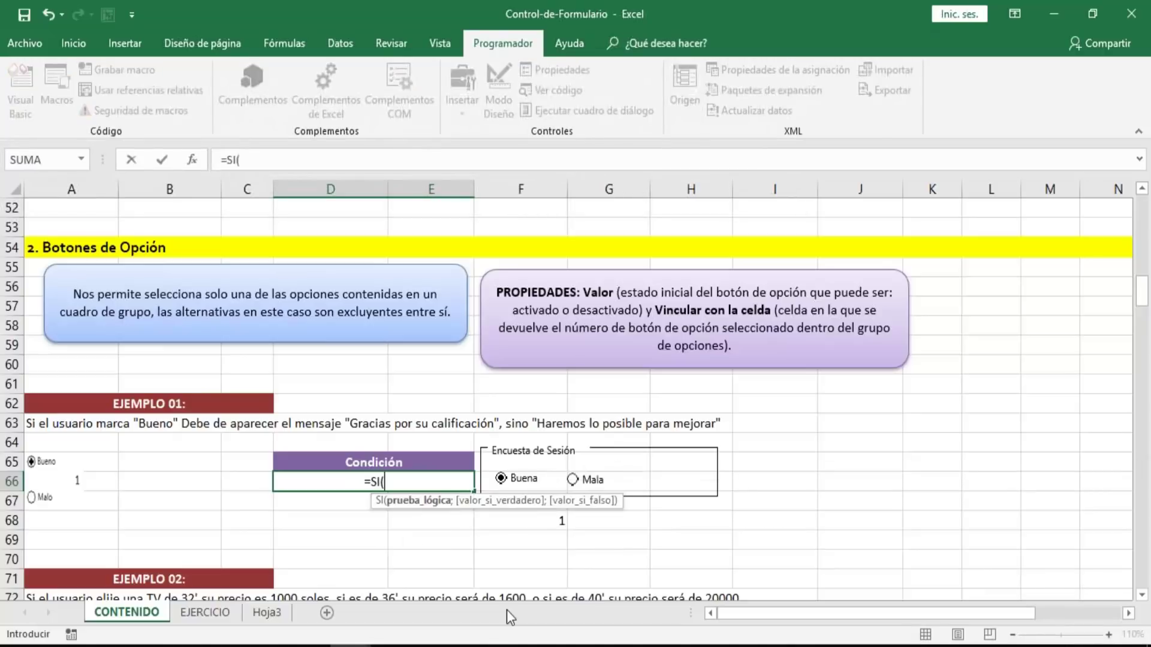
pyautogui.press('Down')
pyautogui.press('Down')
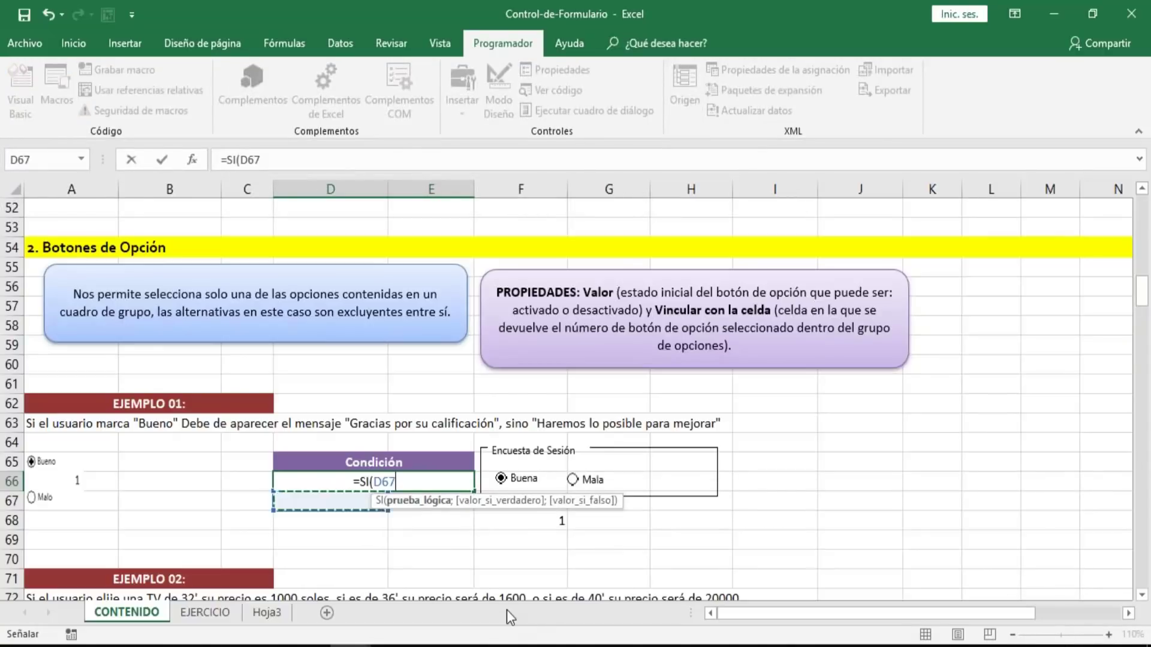
pyautogui.press('Right')
pyautogui.press('Right')
pyautogui.write('=')
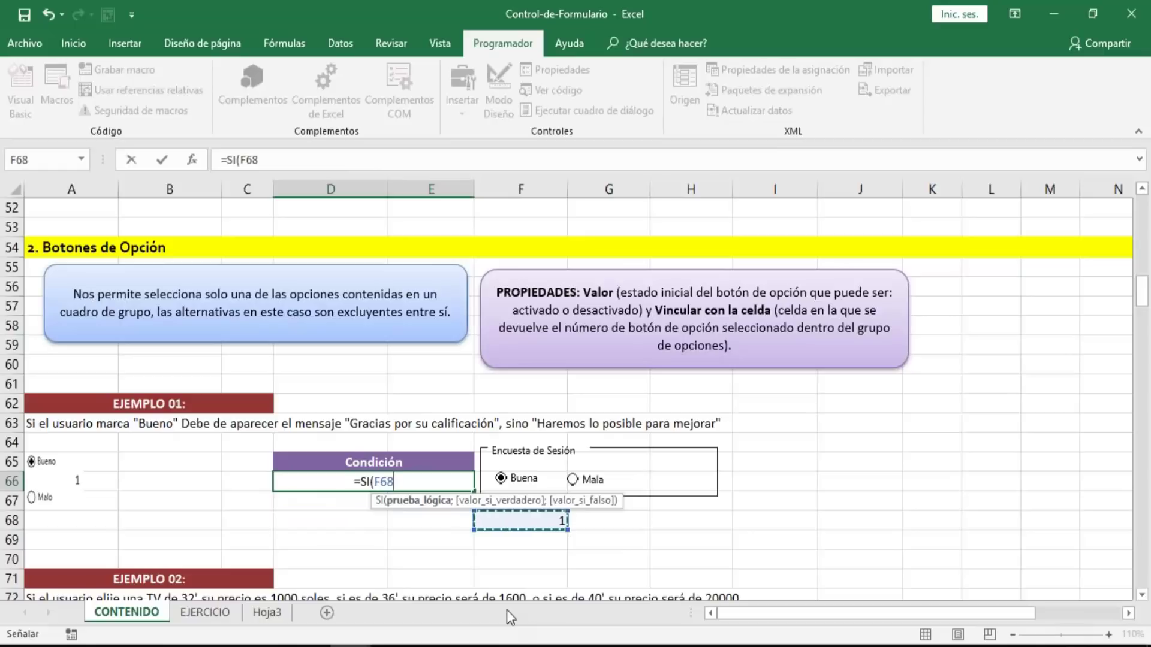
pyautogui.write('1')
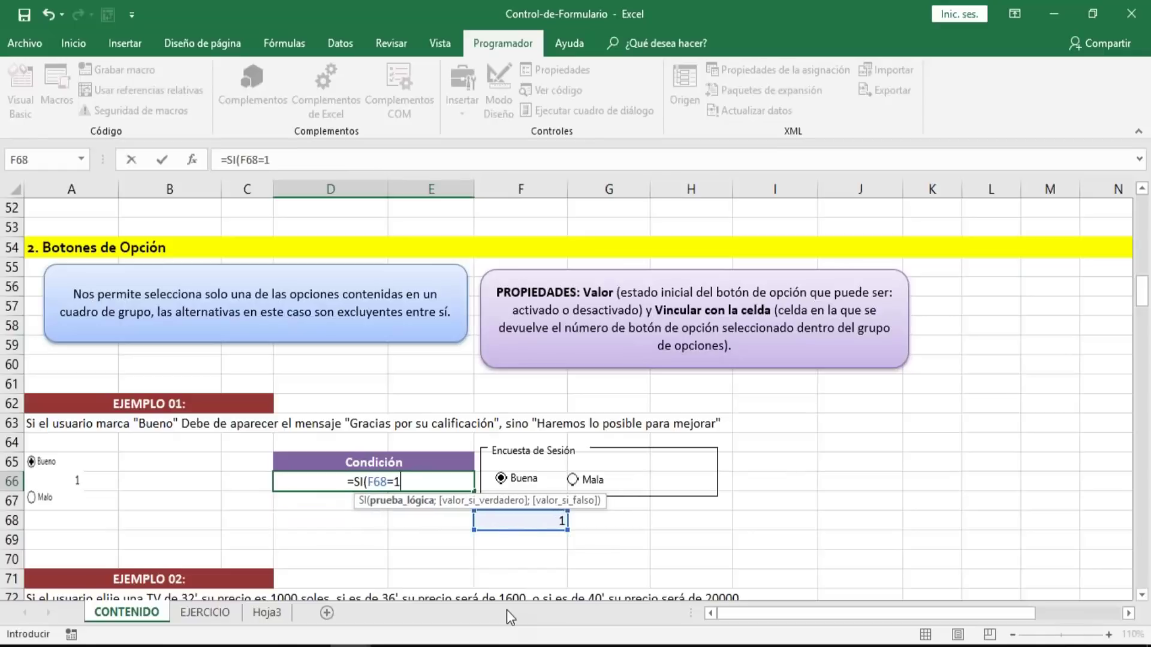
pyautogui.write(',')
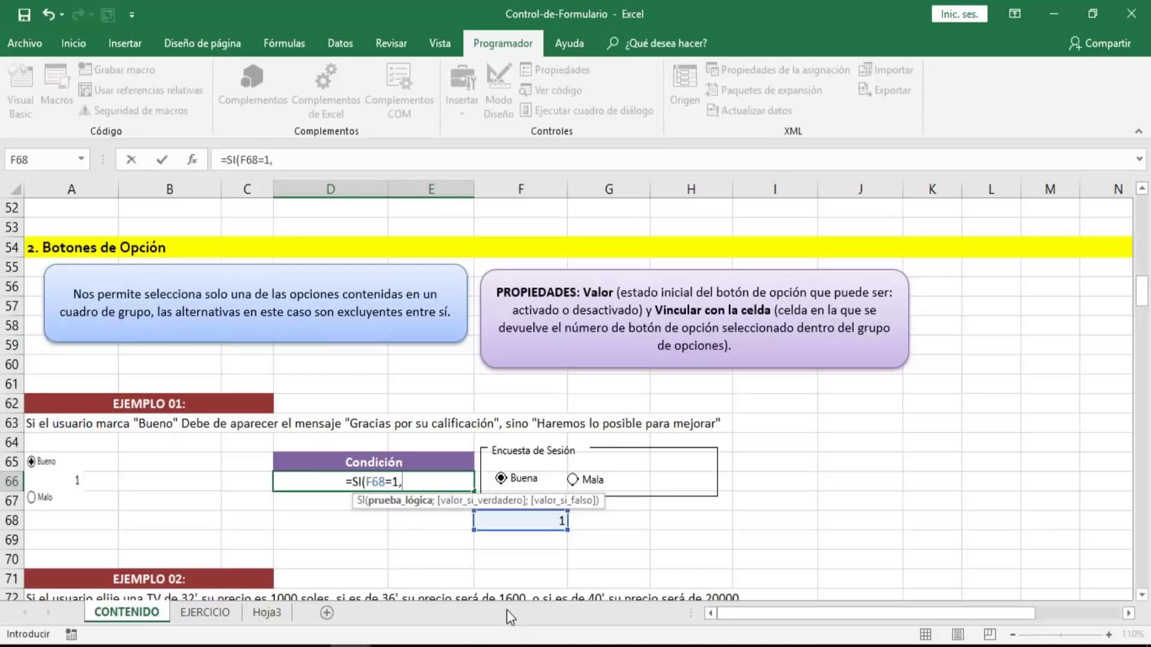
pyautogui.press('BackSpace')
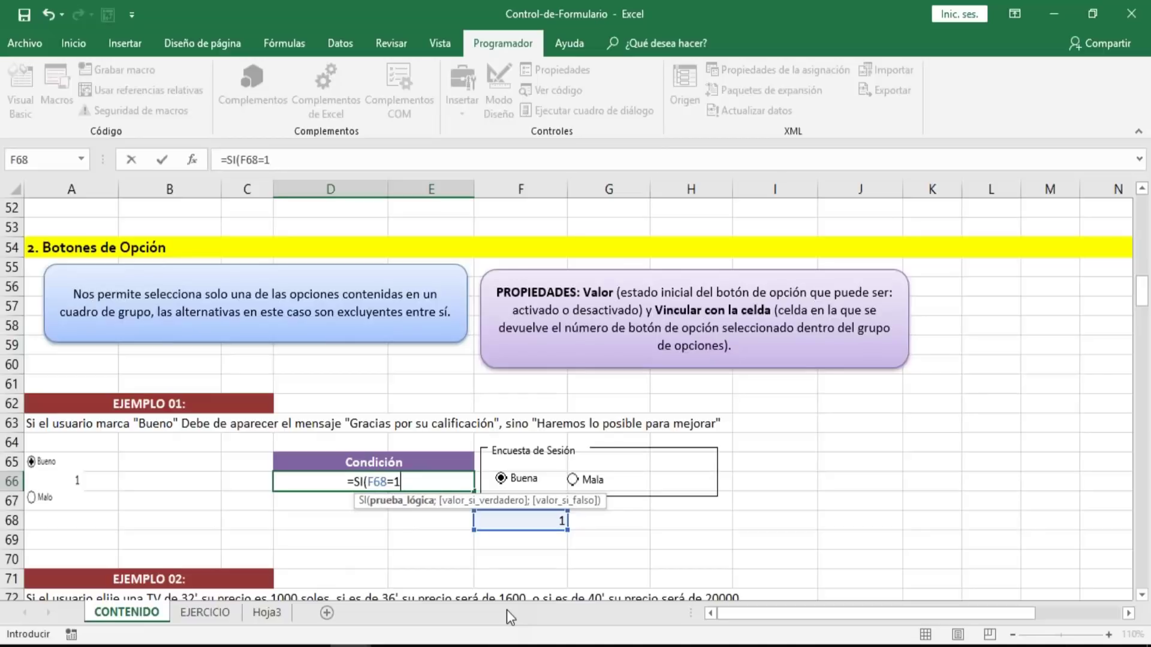
# - Add "Gracias por su calificación" as the formula's value if true, separated from the test by a semicolon
pyautogui.write(';"')
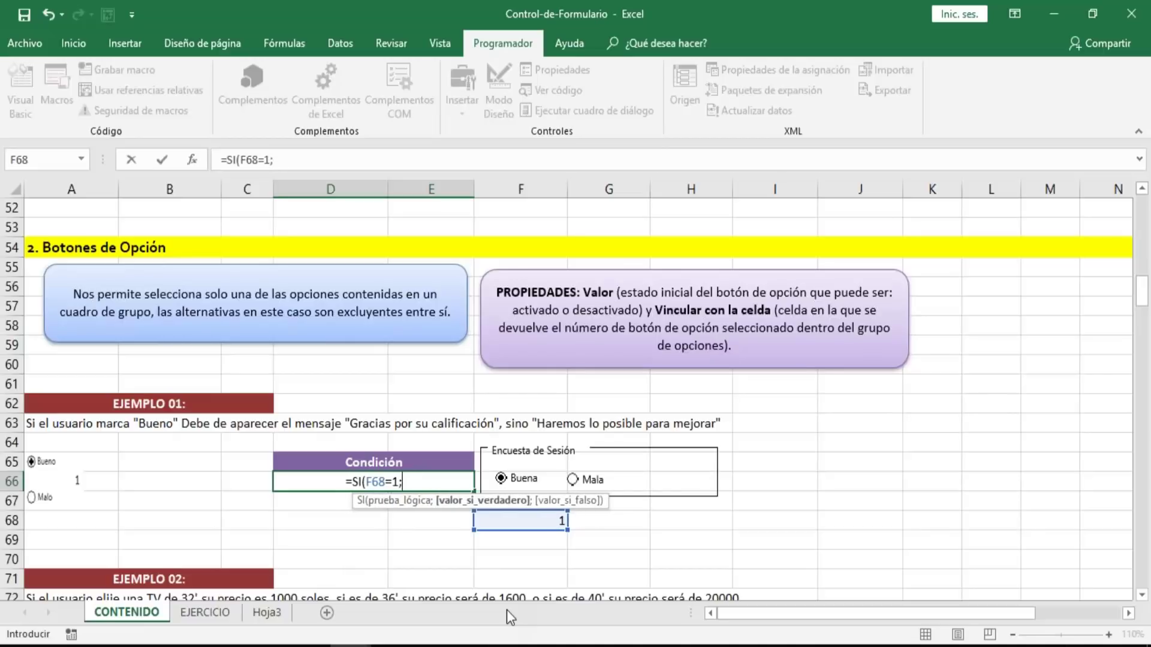
pyautogui.write('G')
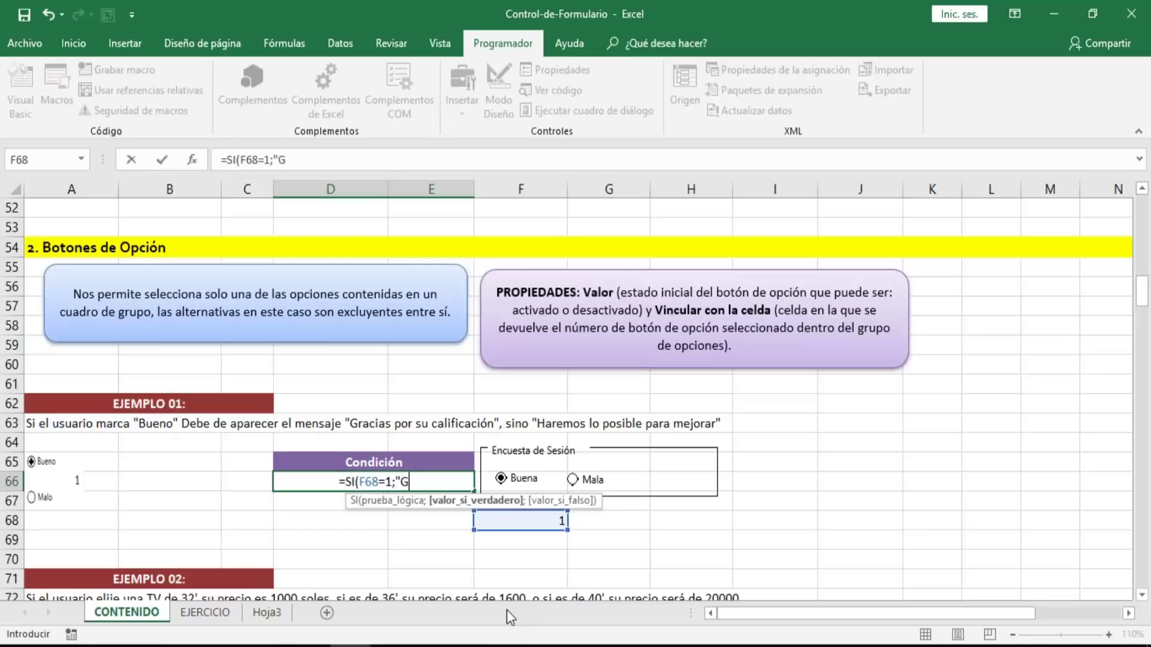
pyautogui.write('racias por')
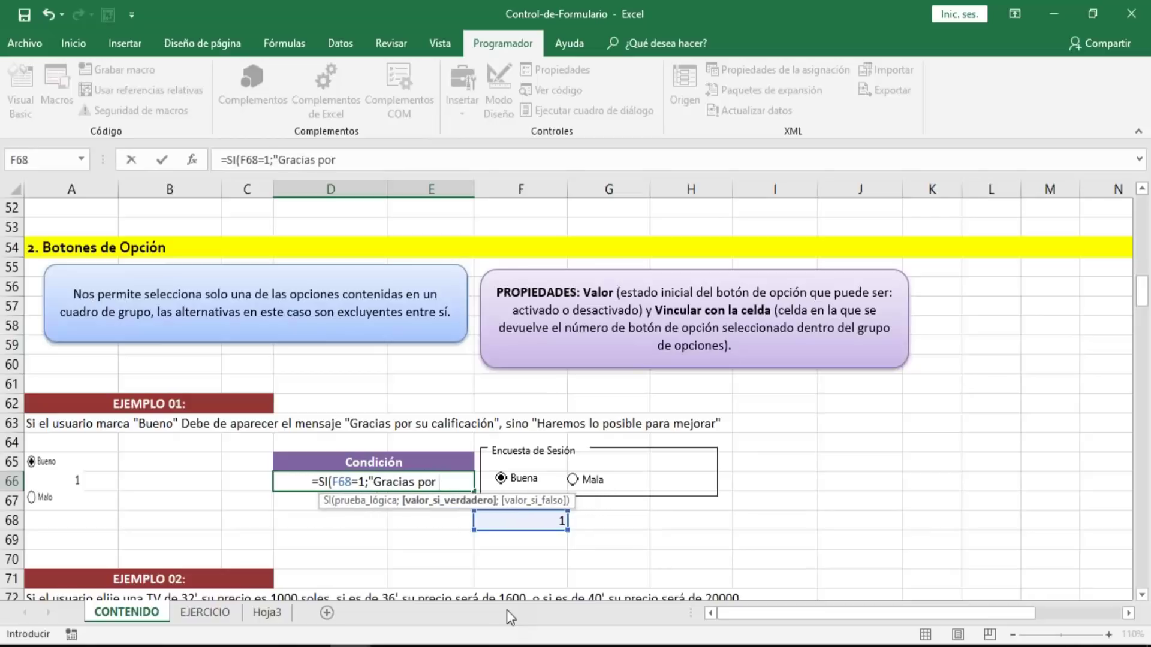
pyautogui.write(' su califi')
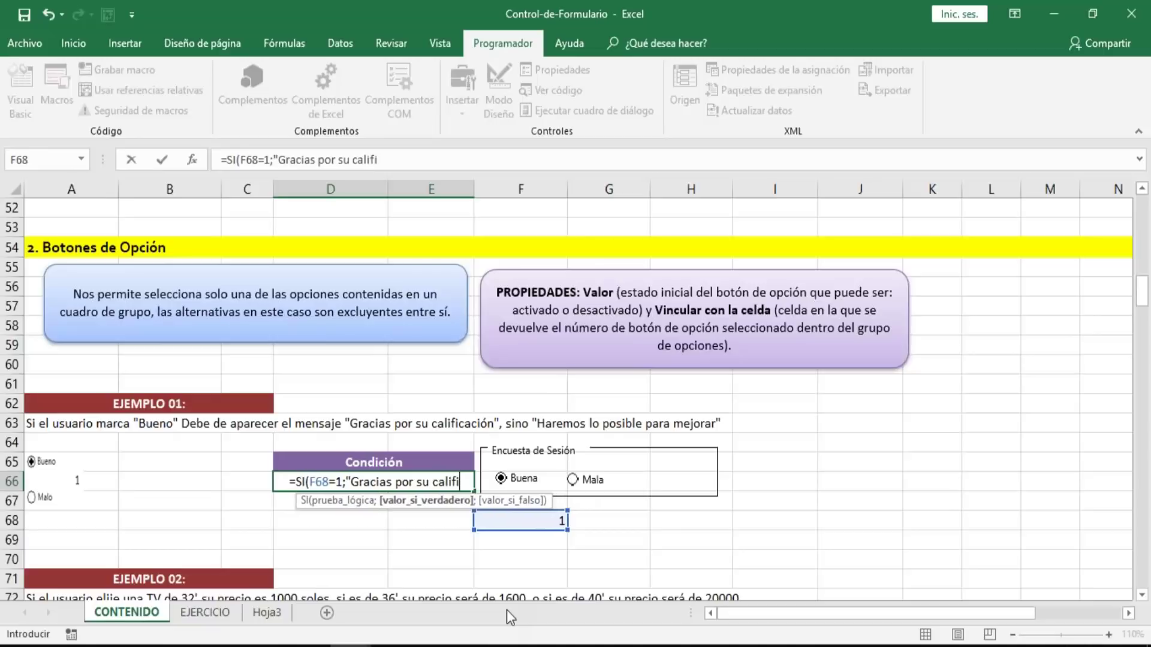
pyautogui.write('cación"')
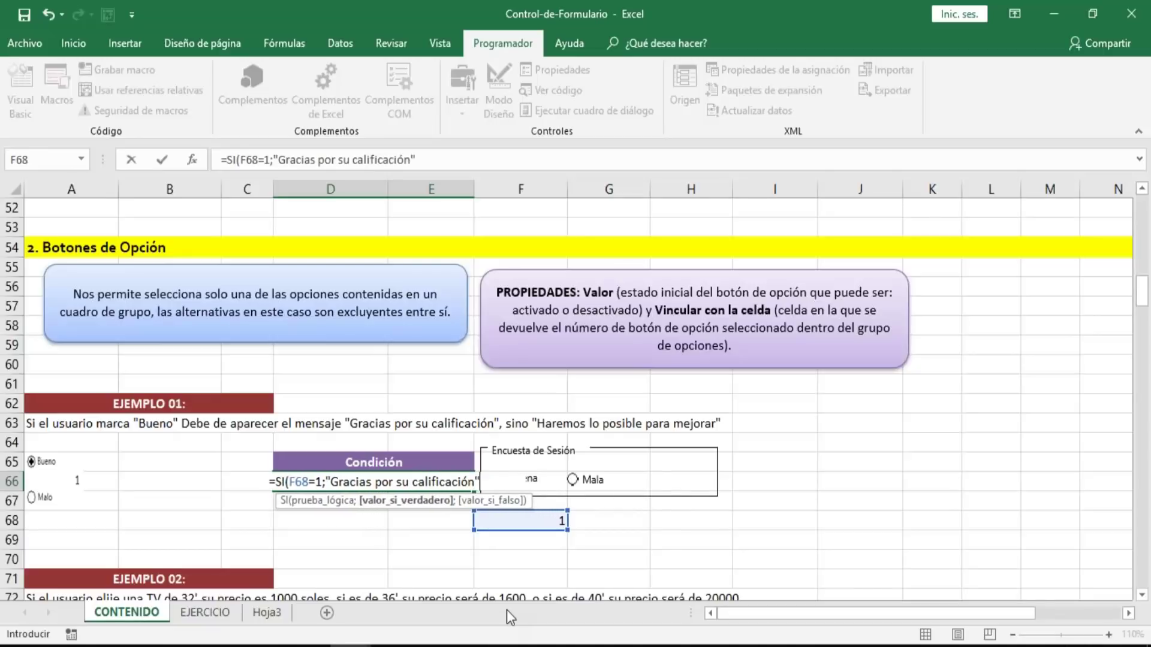
# - Add "Haremos lo posible por mejorar" as the value if false and close the SI formula's parenthesis
pyautogui.write(',"')
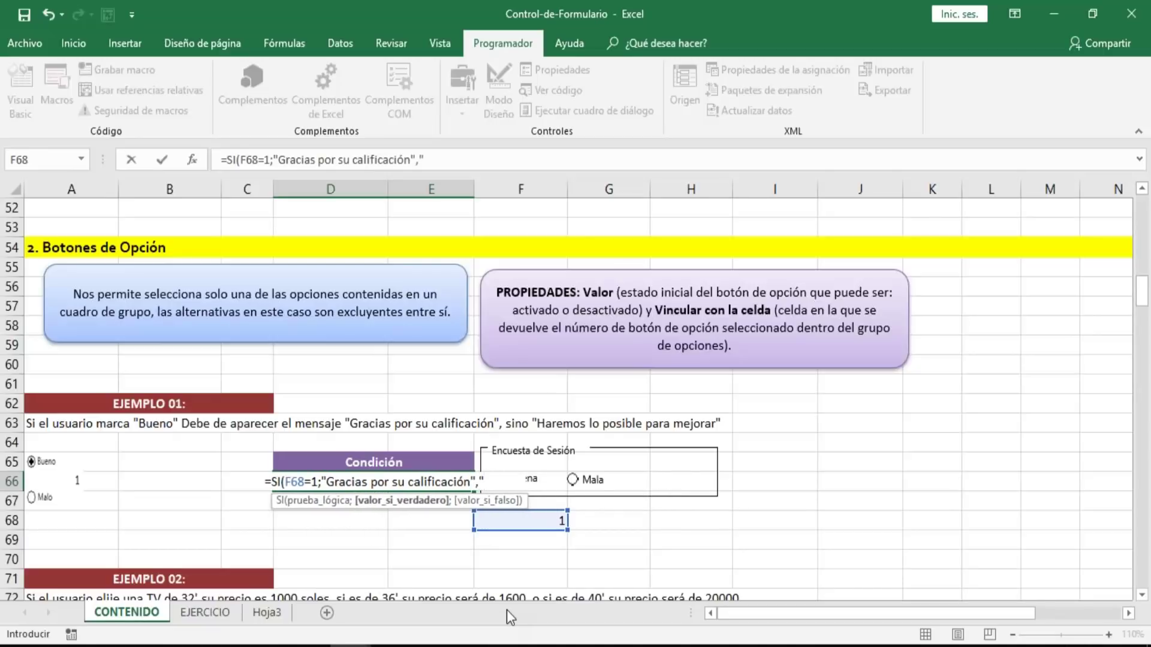
pyautogui.write('Haremos lo')
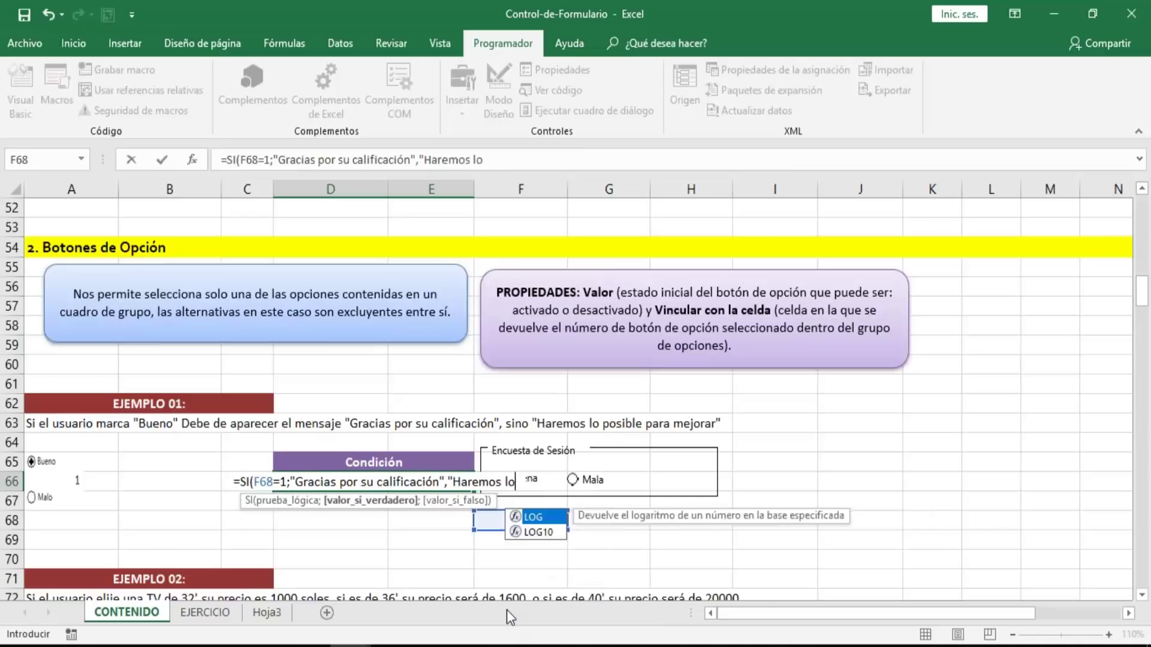
pyautogui.write(' posible por mej')
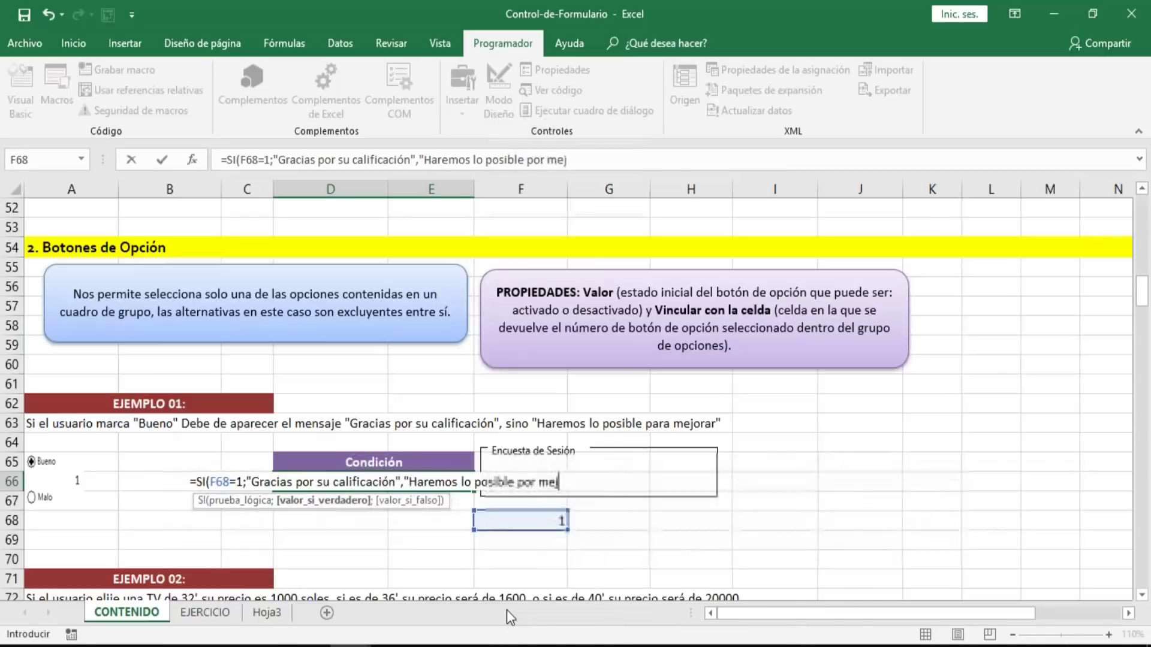
pyautogui.write('orar"')
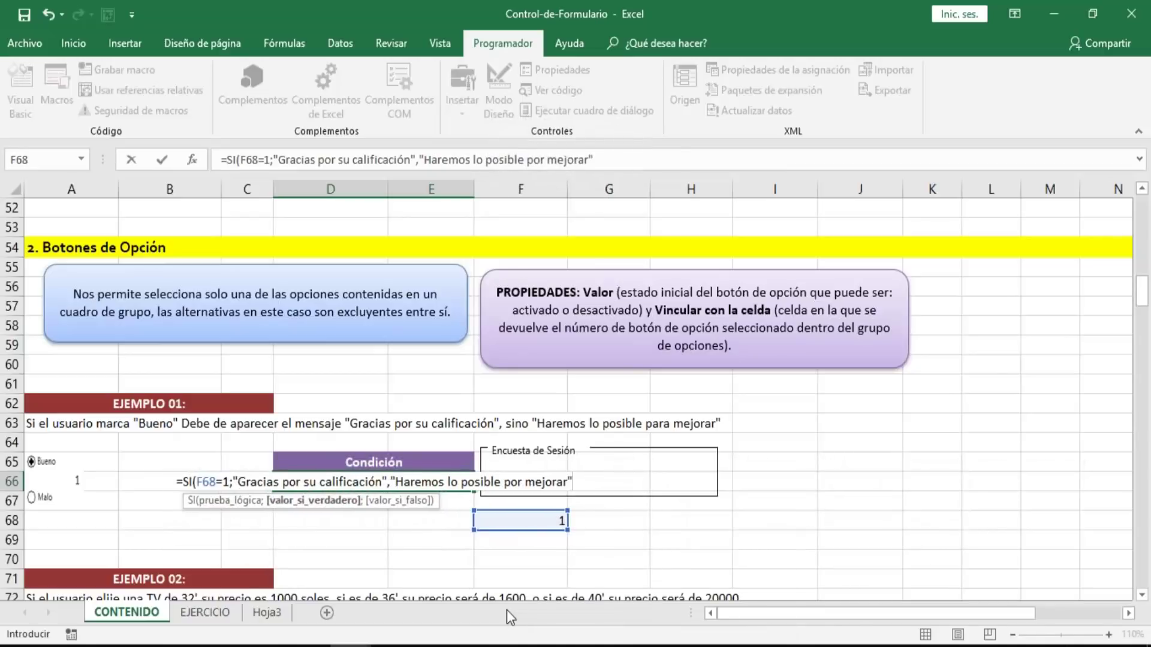
pyautogui.write(')')
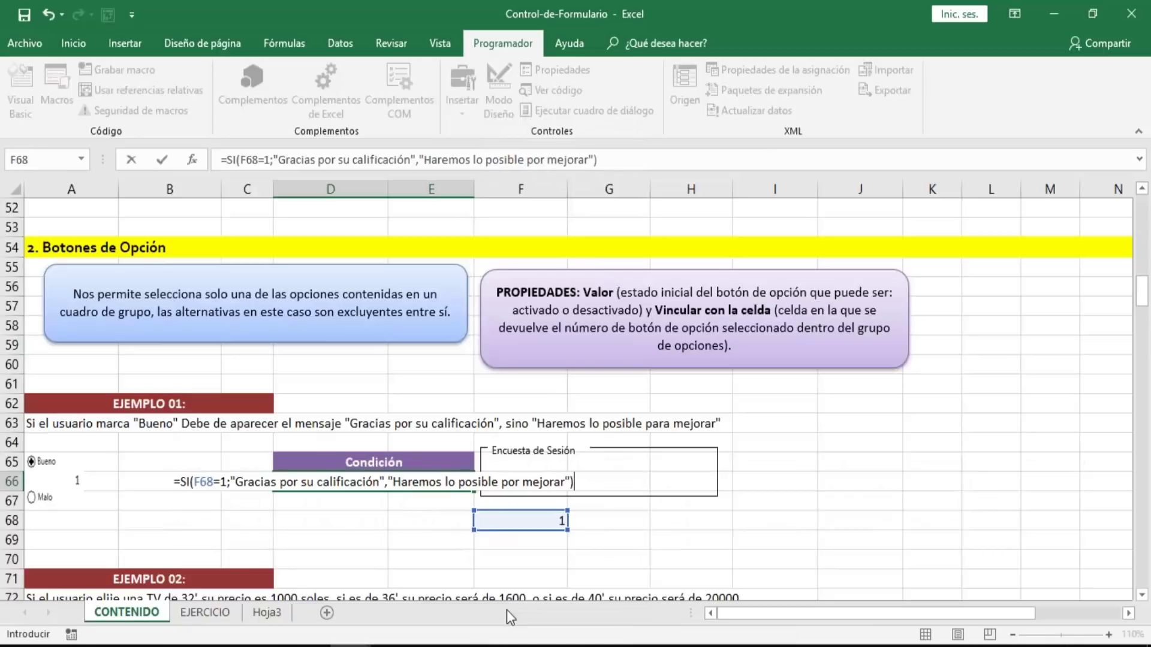
# - Replace the comma between the two messages with a semicolon and enter the formula in D66
pyautogui.click(387, 483)
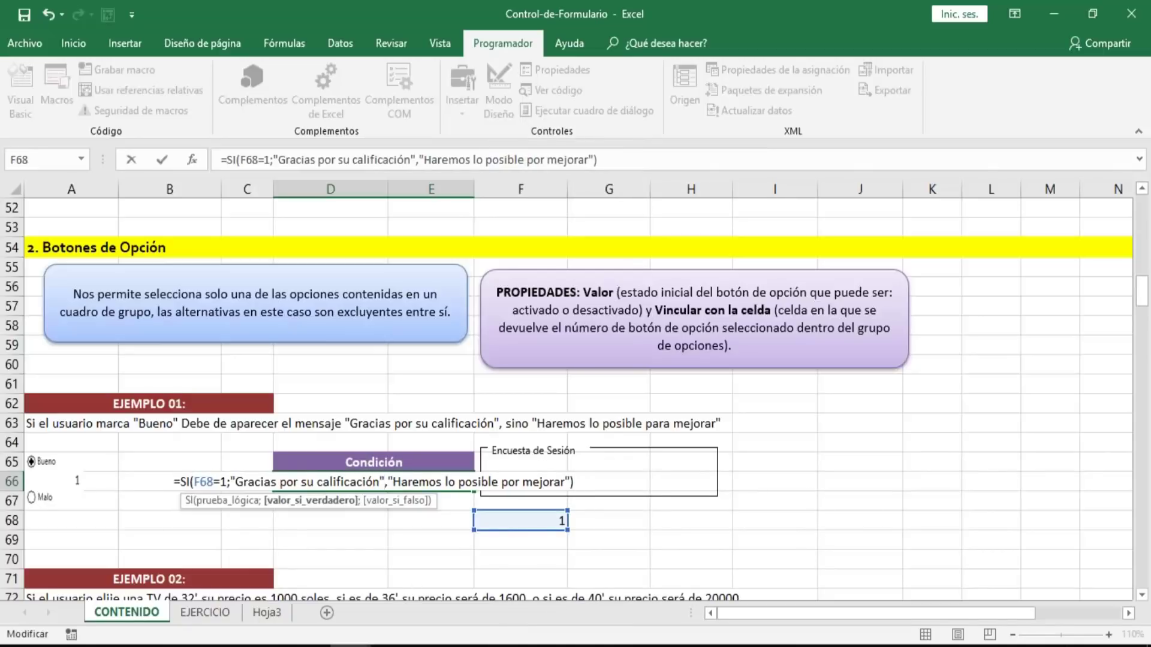
pyautogui.press('Delete')
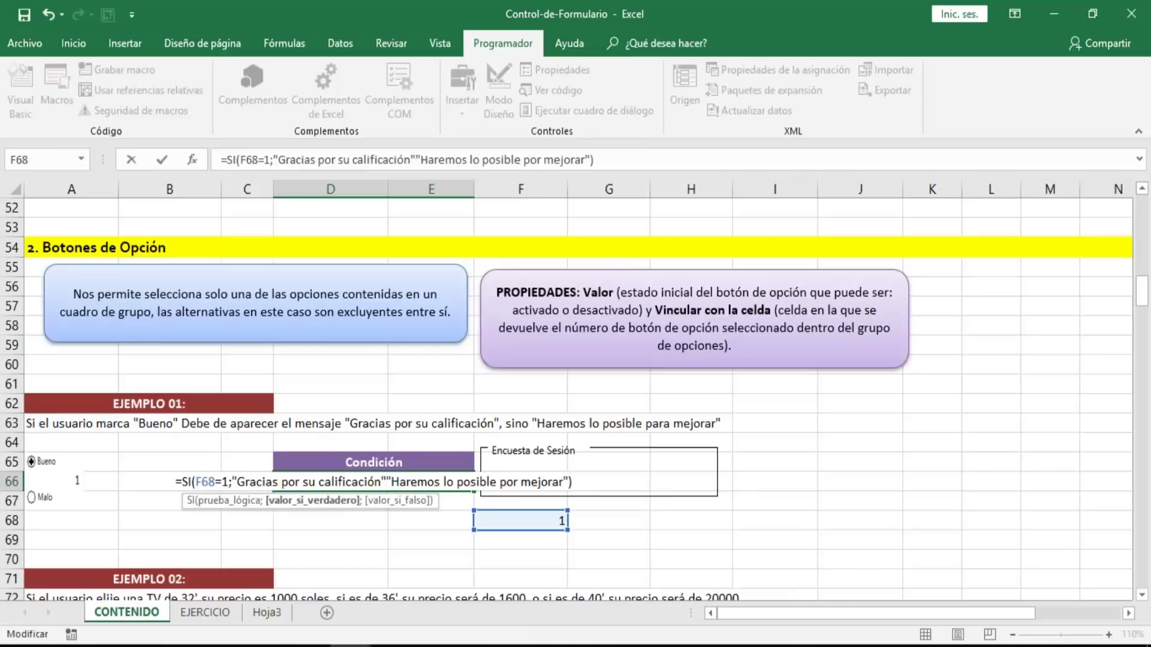
pyautogui.write(';')
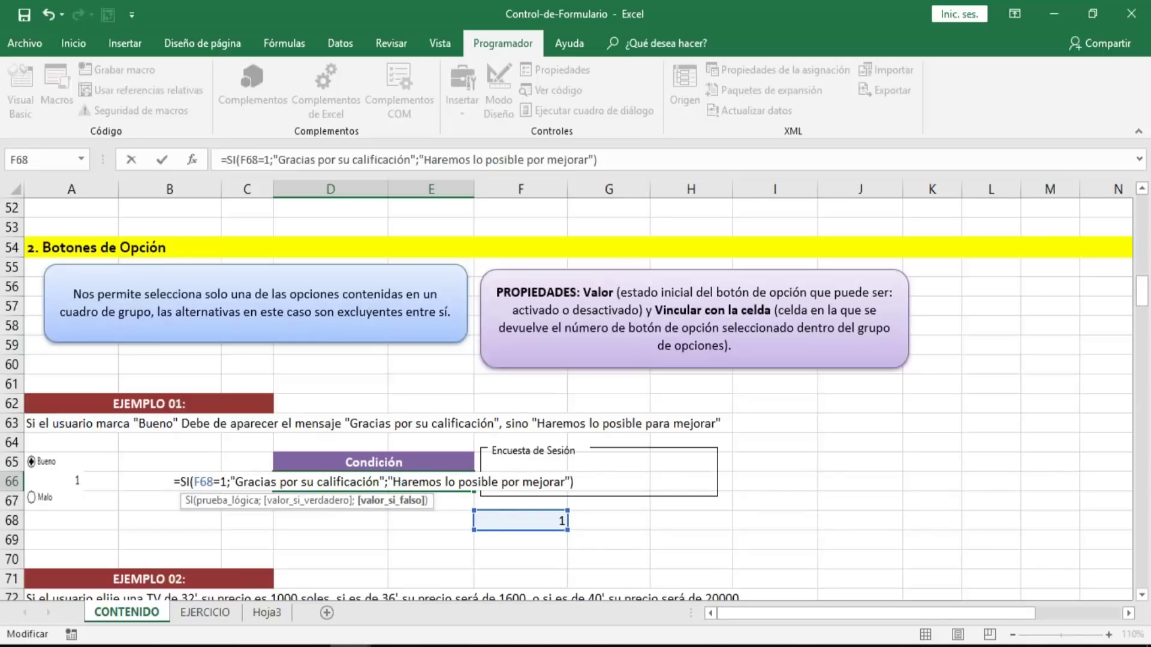
pyautogui.press('Return')
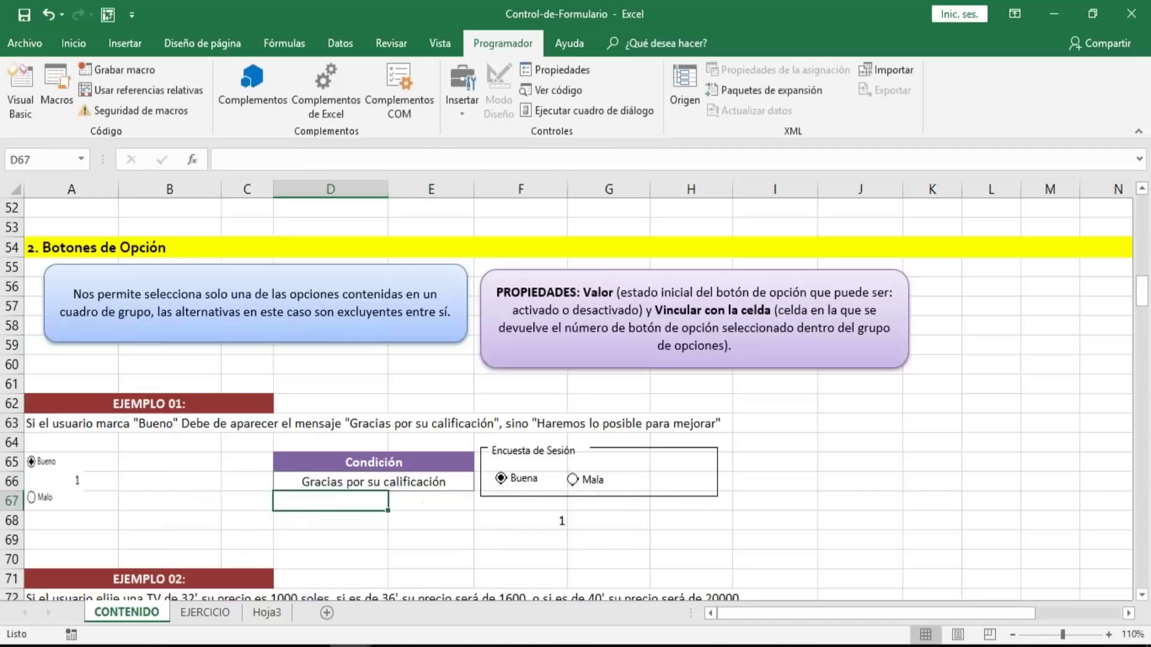
# - Hide the number in linked cell F68 by setting its font color to white
pyautogui.click(384, 482)
pyautogui.press('Down')
pyautogui.press('Down')
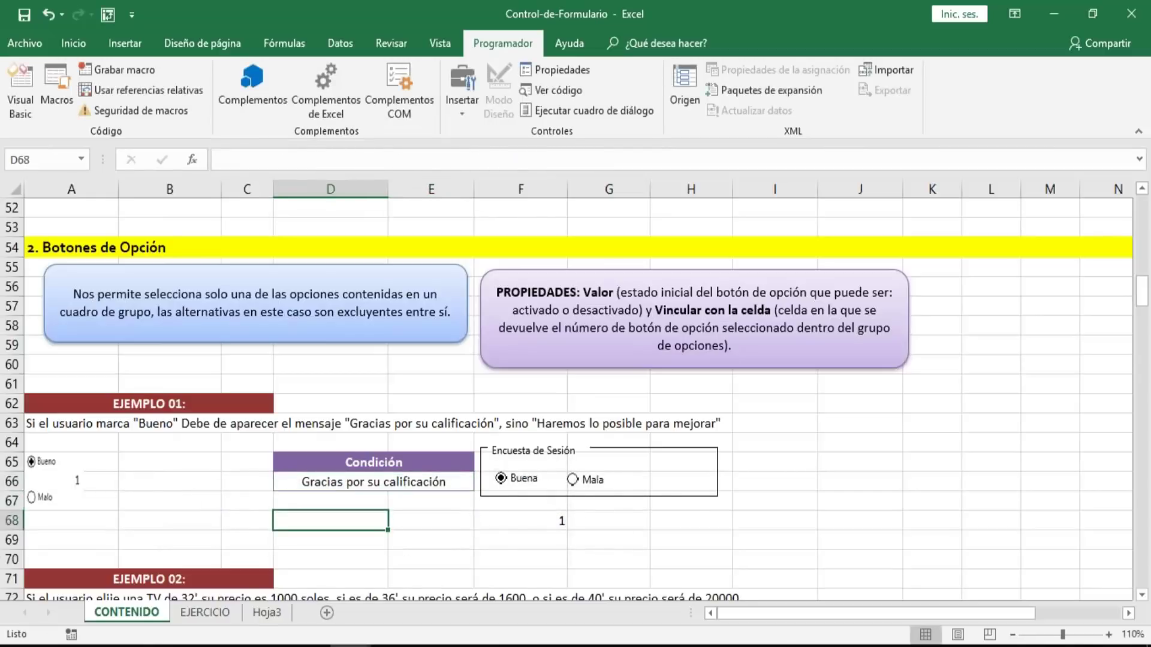
pyautogui.click(529, 523)
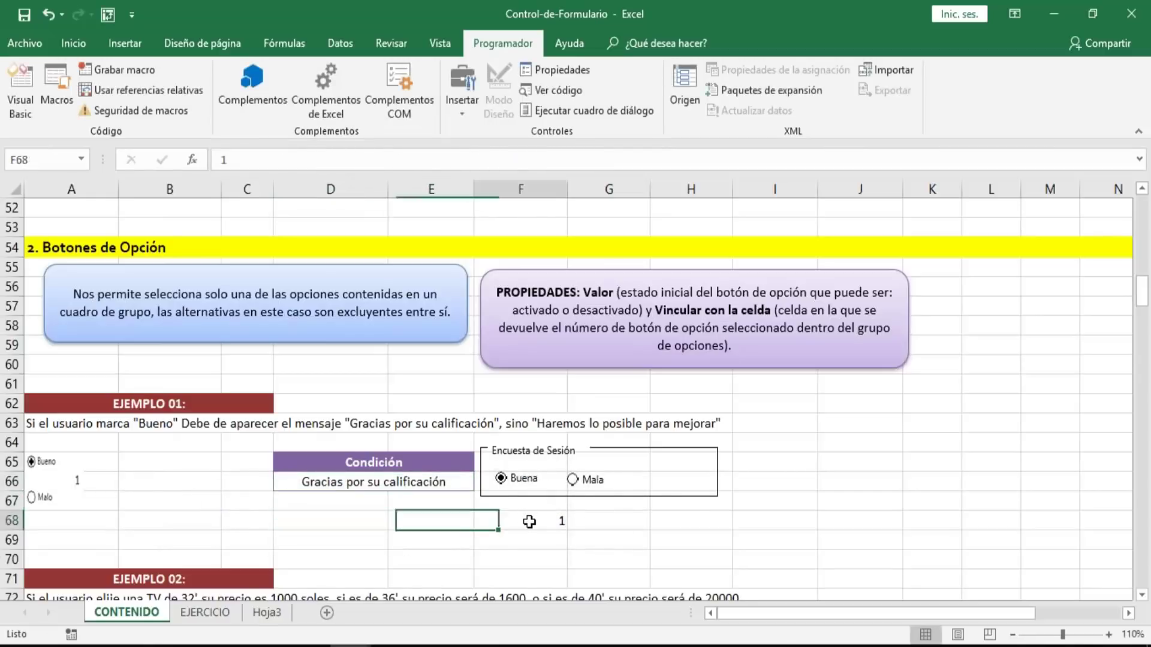
pyautogui.click(66, 42)
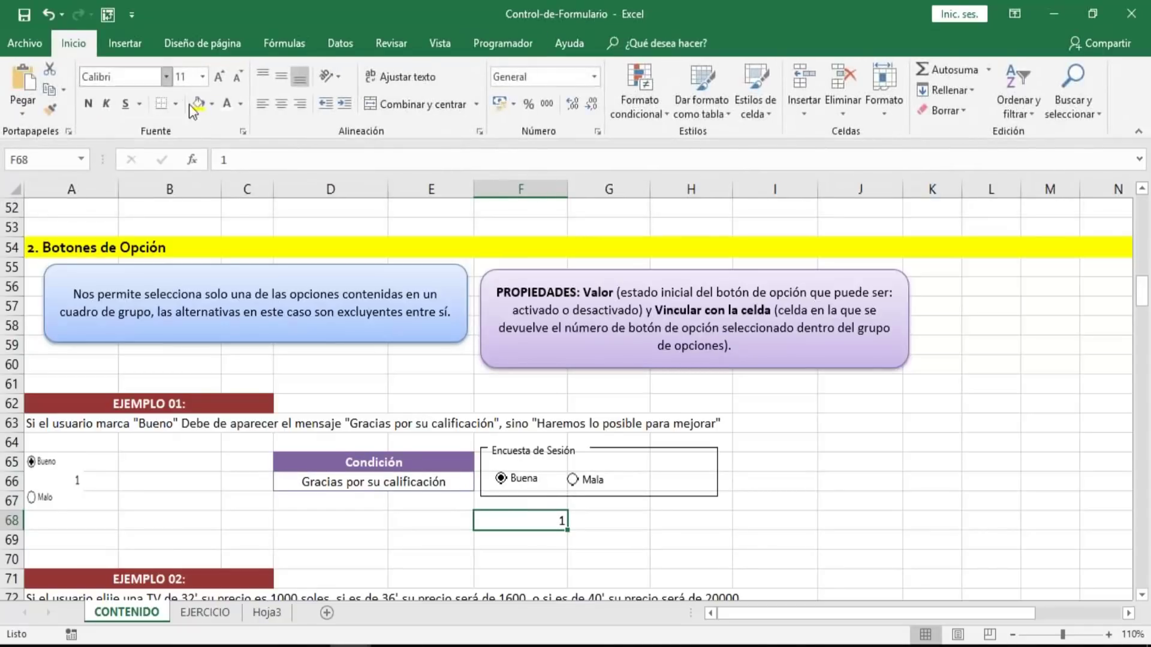
# - Test the survey by choosing "Mala" and then "Buena" while checking the Condición message and linked cell F68
pyautogui.click(573, 481)
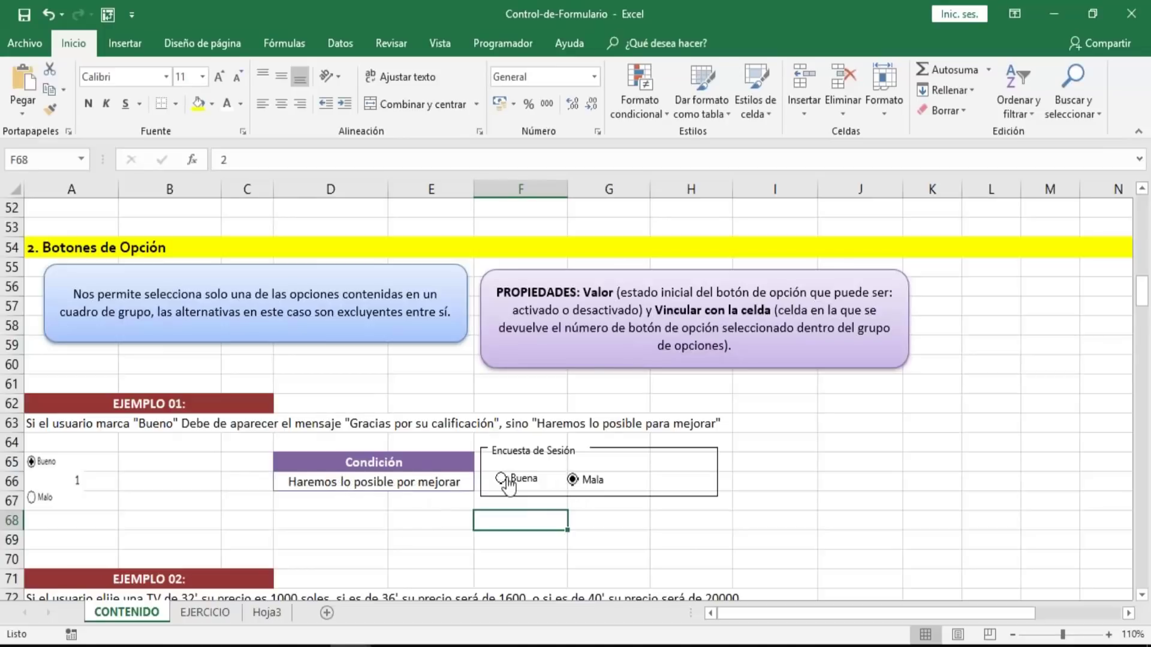
pyautogui.click(501, 480)
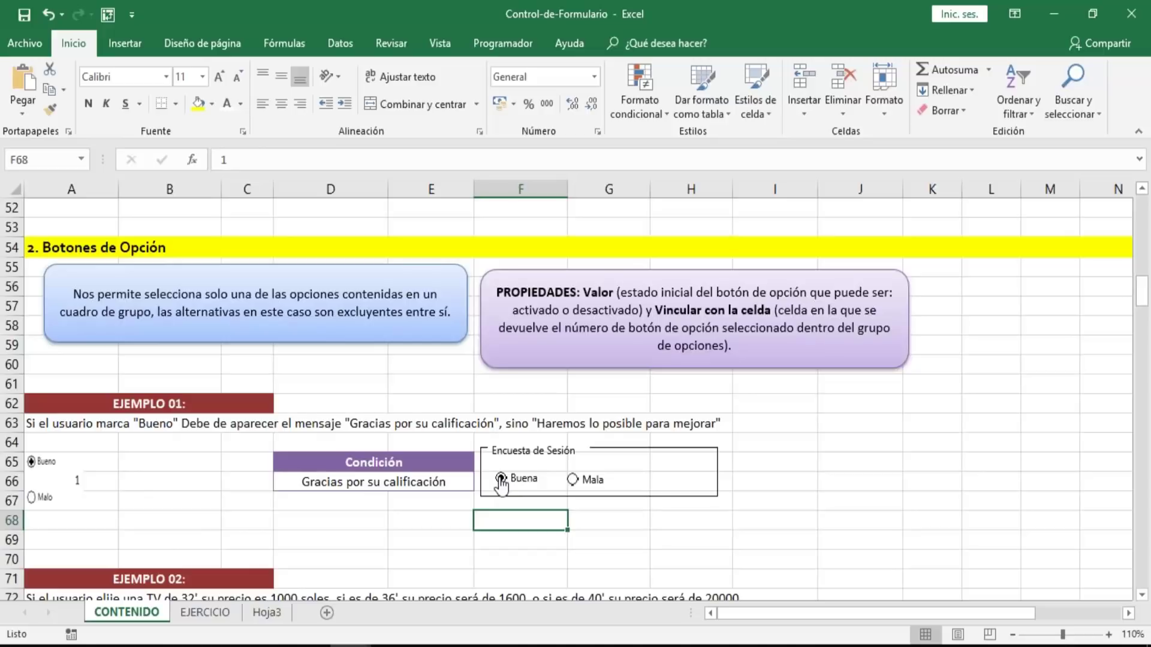
pyautogui.click(413, 483)
pyautogui.click(421, 521)
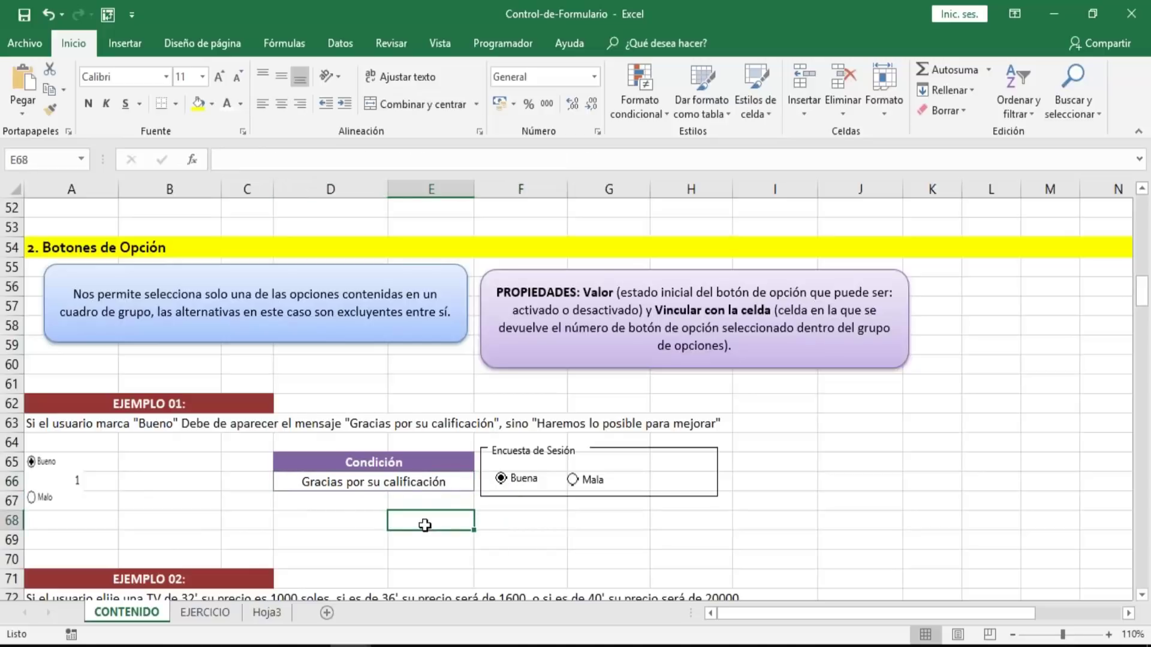
pyautogui.click(541, 525)
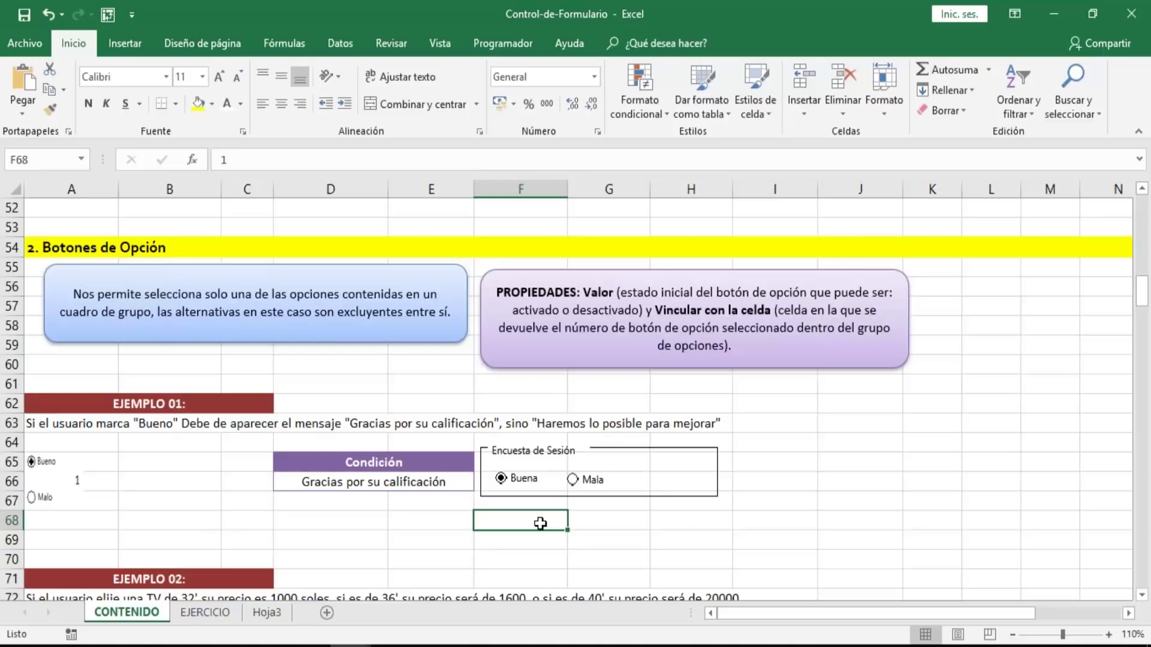
# - Examine the Ejemplo 02 section, reading the TV price statement in A72 and the sample TAMAÑO DE TV options below it
pyautogui.press('Home')
pyautogui.press('Down')
pyautogui.press('Down')
pyautogui.press('Down')
pyautogui.press('Down')
pyautogui.press('Down')
pyautogui.press('Down')
pyautogui.press('Down')
pyautogui.press('Down')
pyautogui.press('Down')
pyautogui.press('Down')
pyautogui.press('Down')
pyautogui.press('Up')
pyautogui.press('Up')
pyautogui.press('Up')
pyautogui.press('Up')
pyautogui.press('Up')
pyautogui.press('Up')
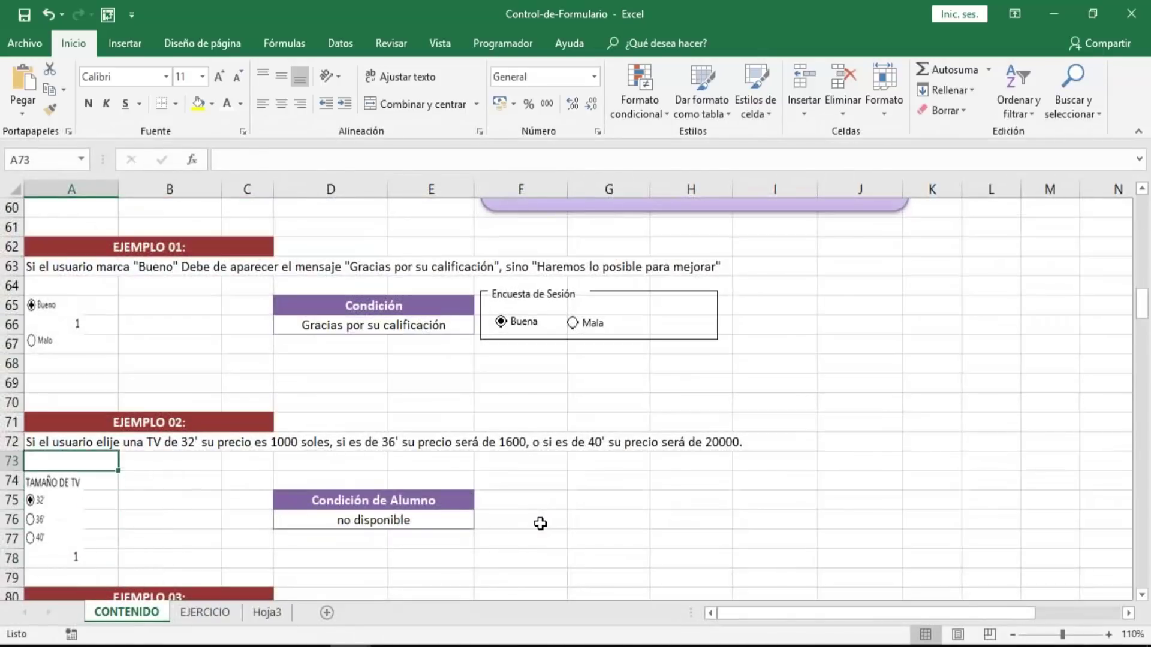
pyautogui.press('Up')
pyautogui.press('Down')
pyautogui.press('Down')
pyautogui.press('Down')
pyautogui.press('Down')
pyautogui.press('Down')
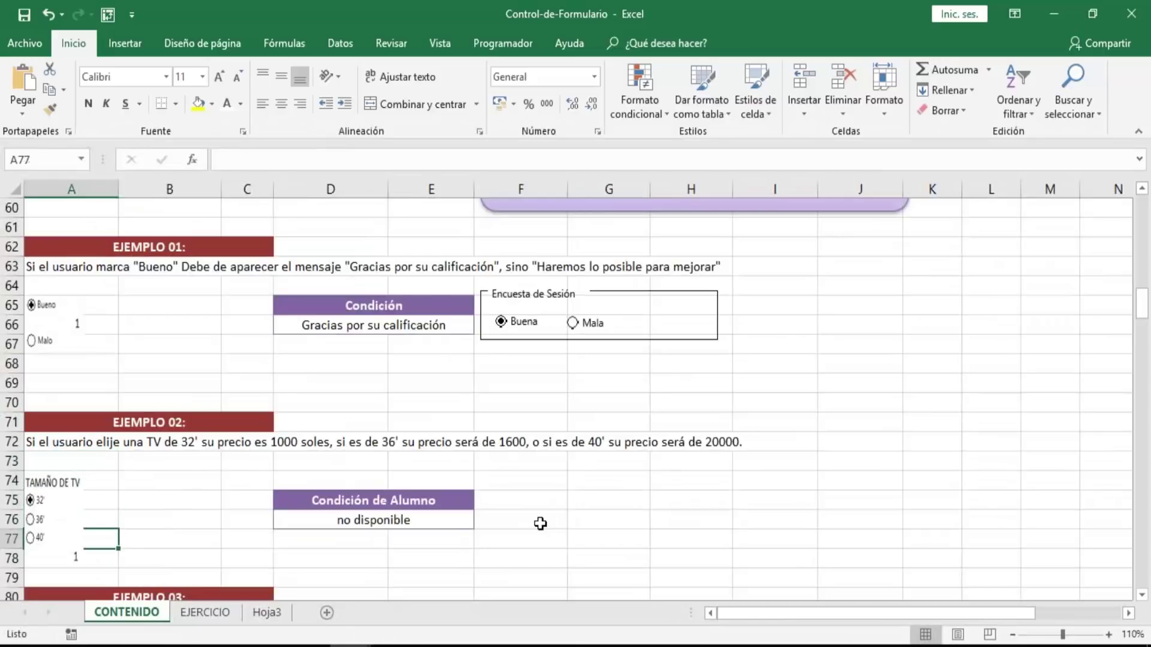
pyautogui.press('Down')
pyautogui.press('Down')
pyautogui.press('Up')
pyautogui.press('Up')
pyautogui.press('Up')
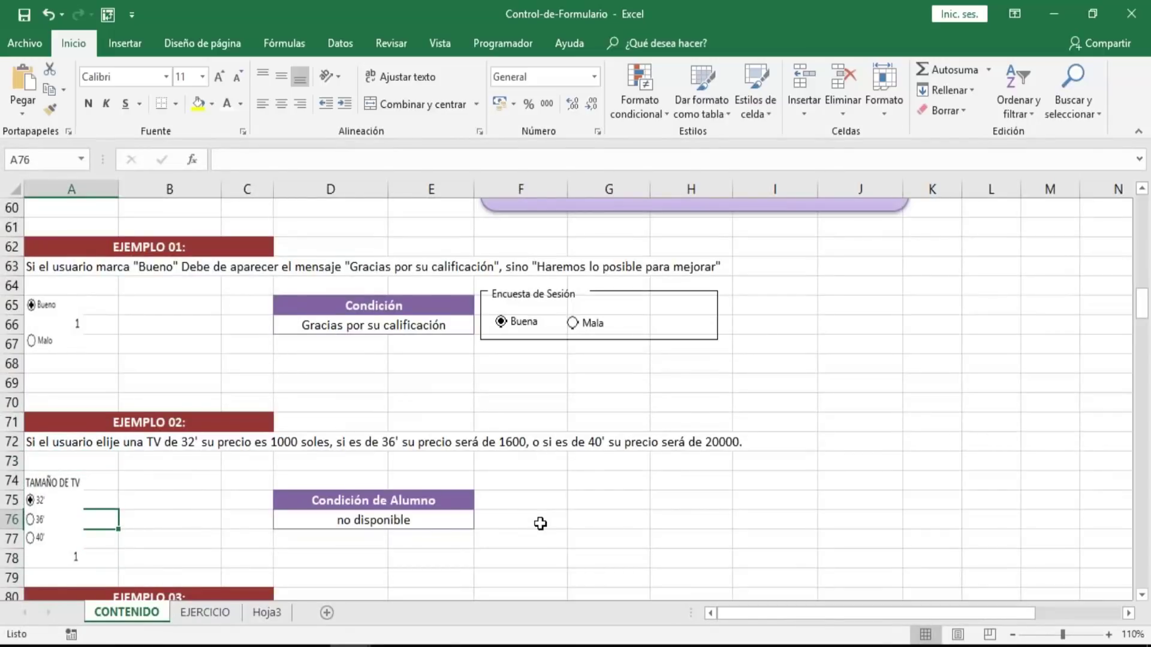
pyautogui.press('Up')
pyautogui.press('Up')
pyautogui.press('Up')
pyautogui.press('Up')
pyautogui.press('Down')
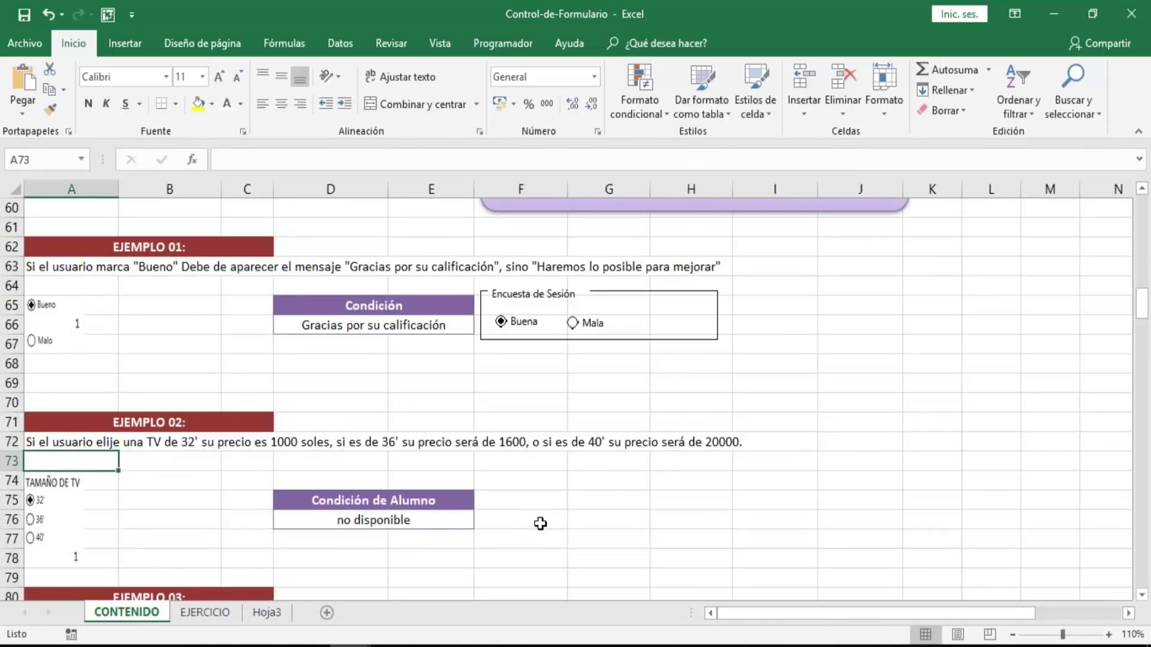
pyautogui.press('Up')
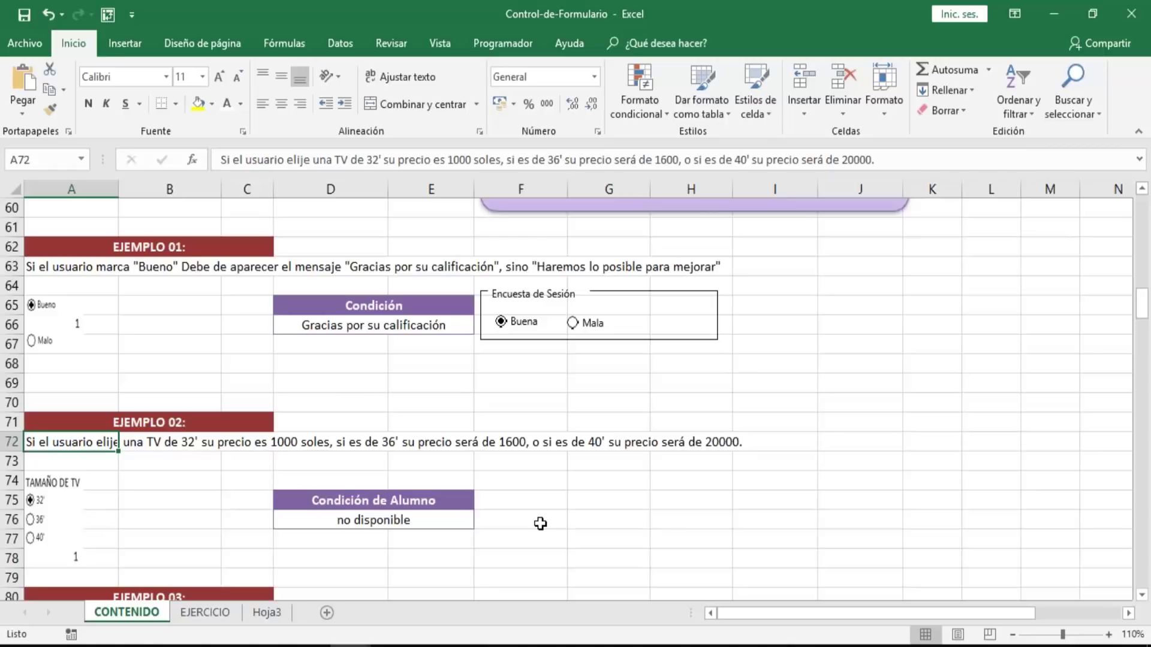
# - Inspect the existing formula in cell D76 under the Condición de Alumno header of Ejemplo 02
pyautogui.press('Down')
pyautogui.press('Down')
pyautogui.press('Down')
pyautogui.press('Down')
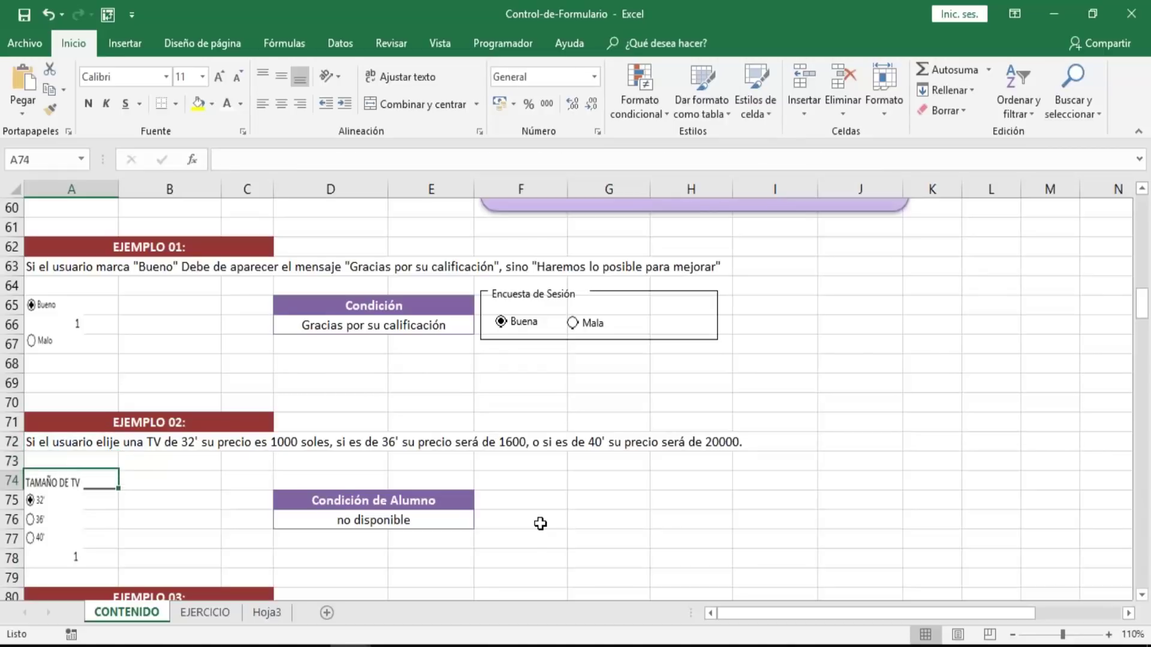
pyautogui.press('Right')
pyautogui.press('Right')
pyautogui.press('Right')
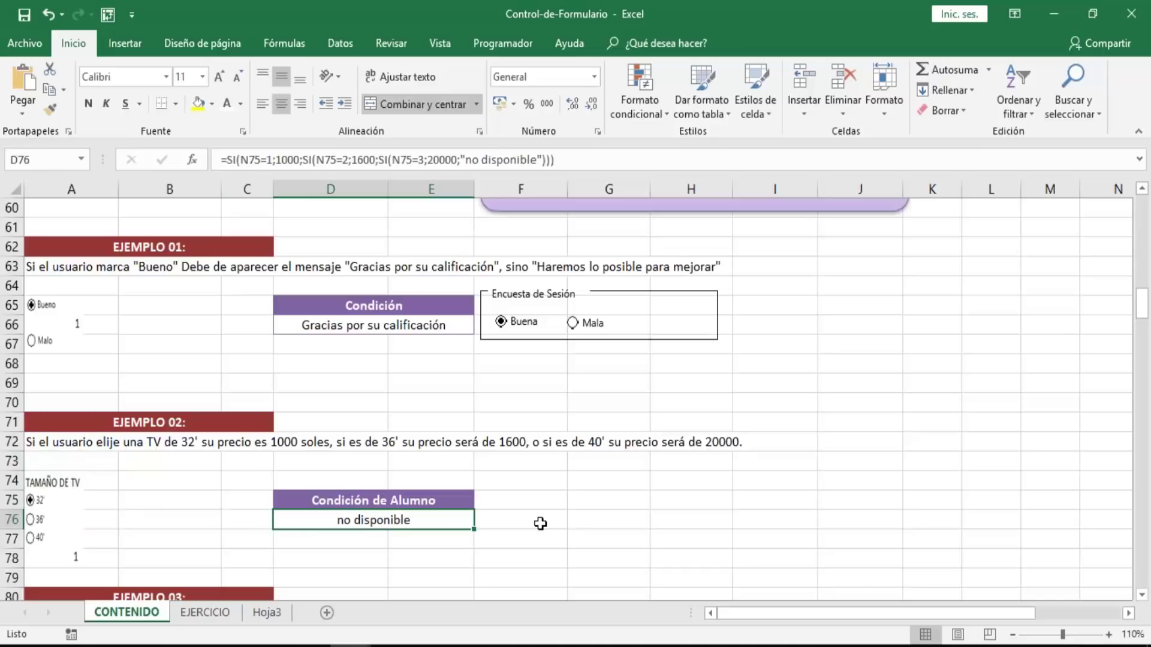
# - Clear the existing formula from cell D76 under the Condición de Alumno header of Ejemplo 02
pyautogui.press('Delete')
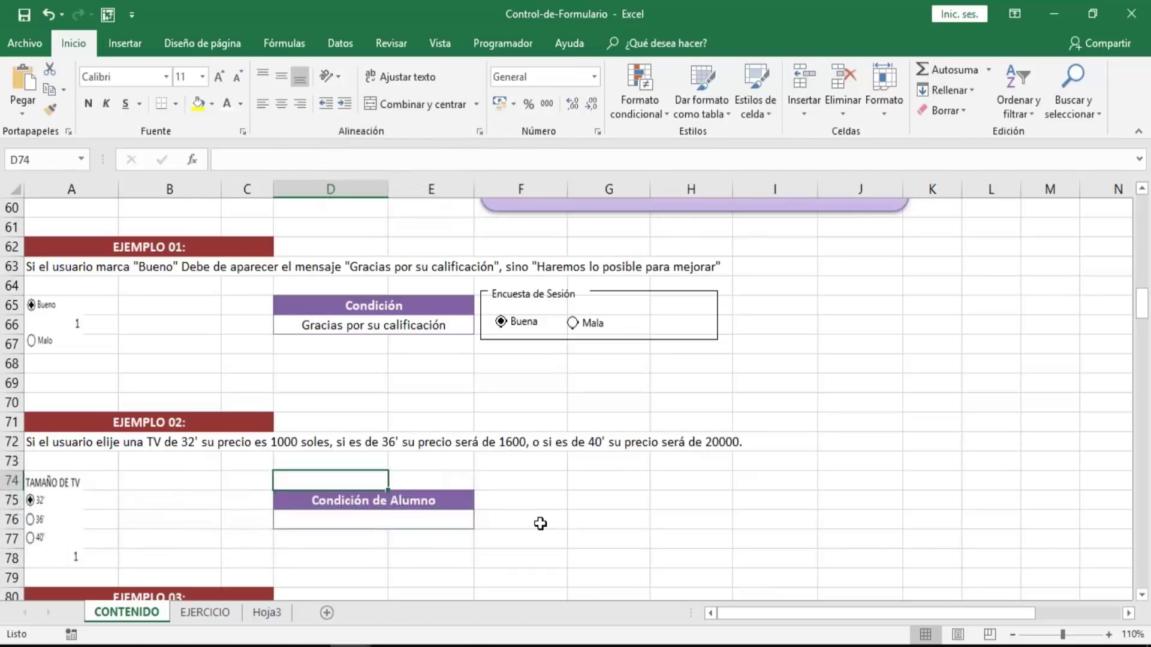
pyautogui.click(540, 524)
pyautogui.press('Right')
pyautogui.press('Up')
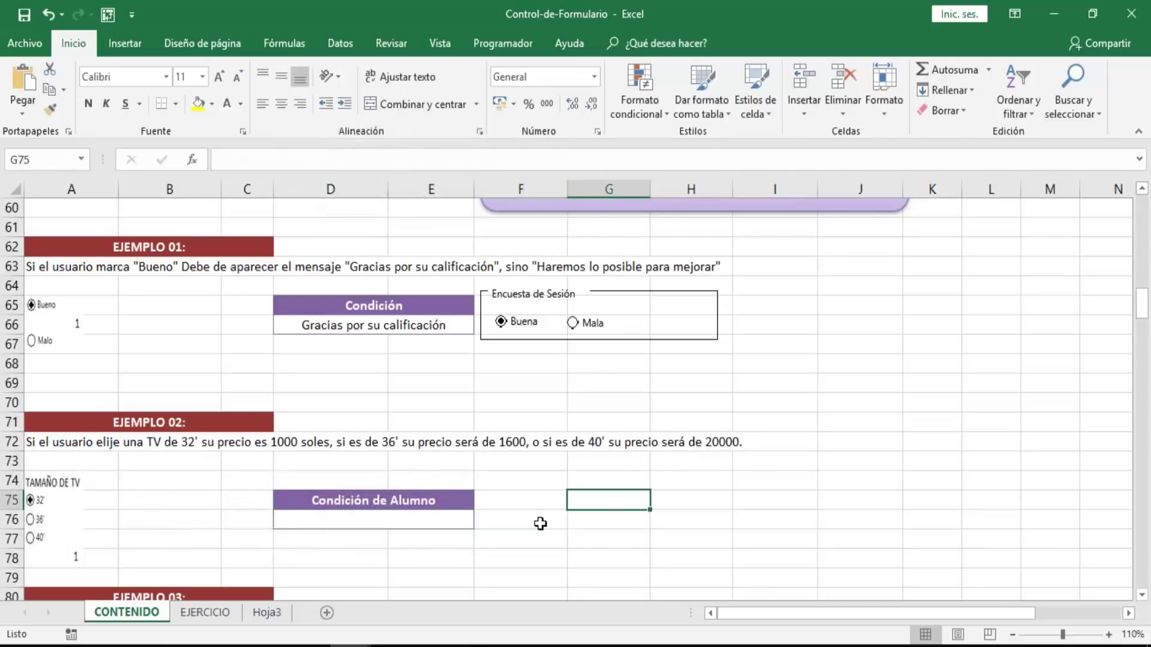
pyautogui.press('Left')
pyautogui.click(551, 403)
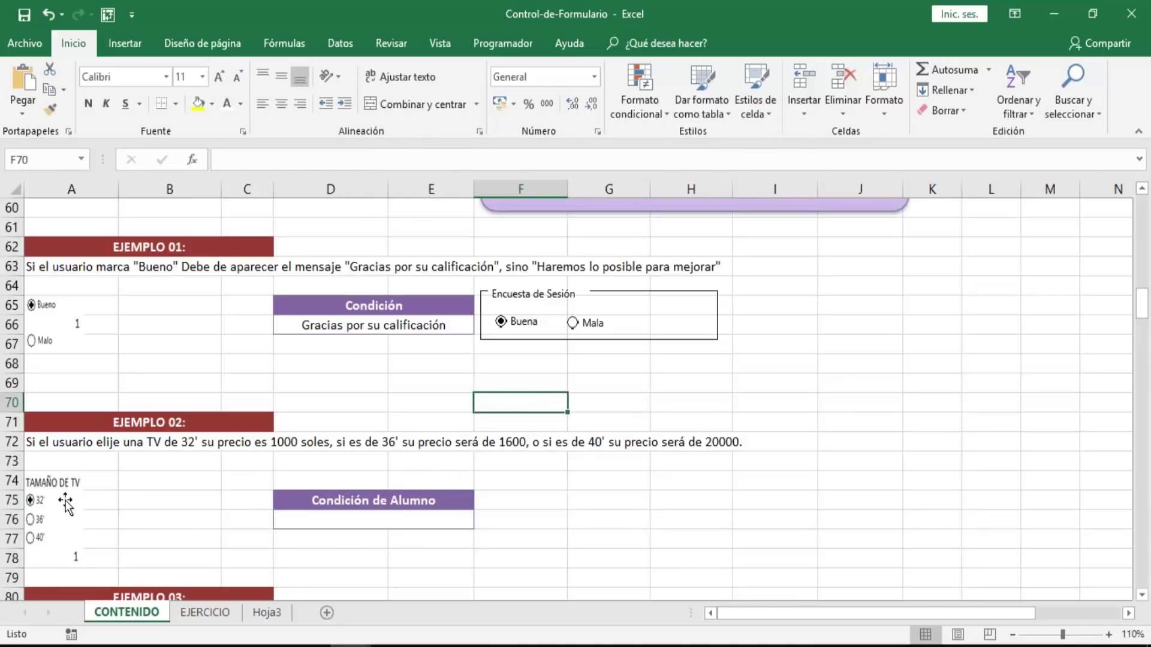
pyautogui.click(204, 501)
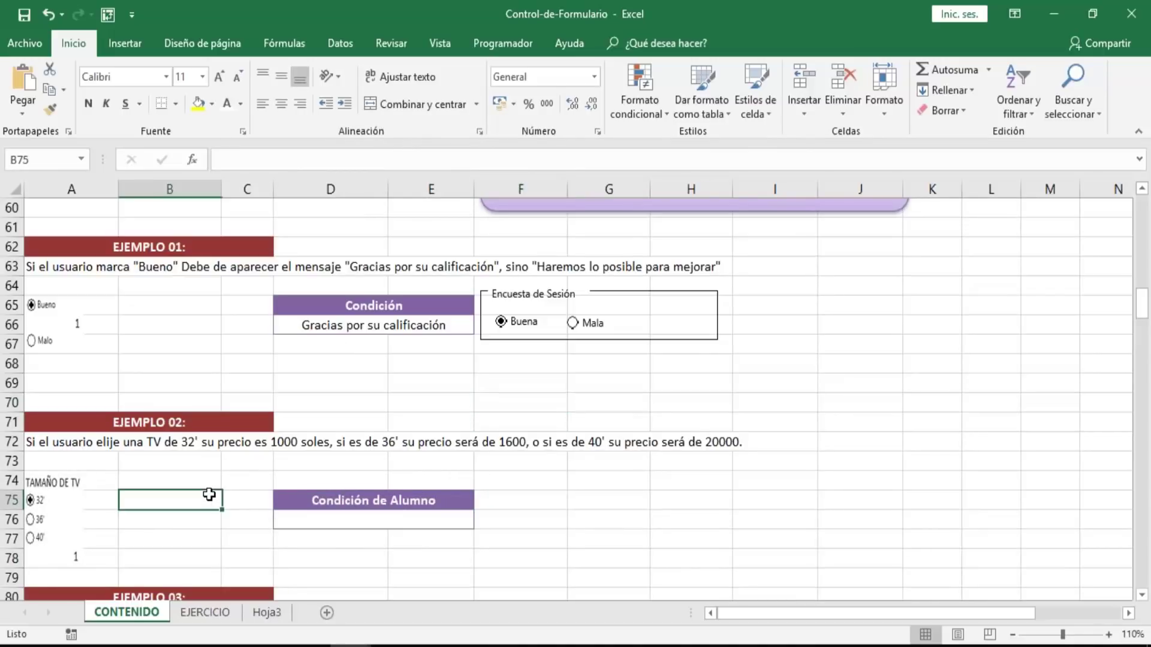
pyautogui.click(486, 381)
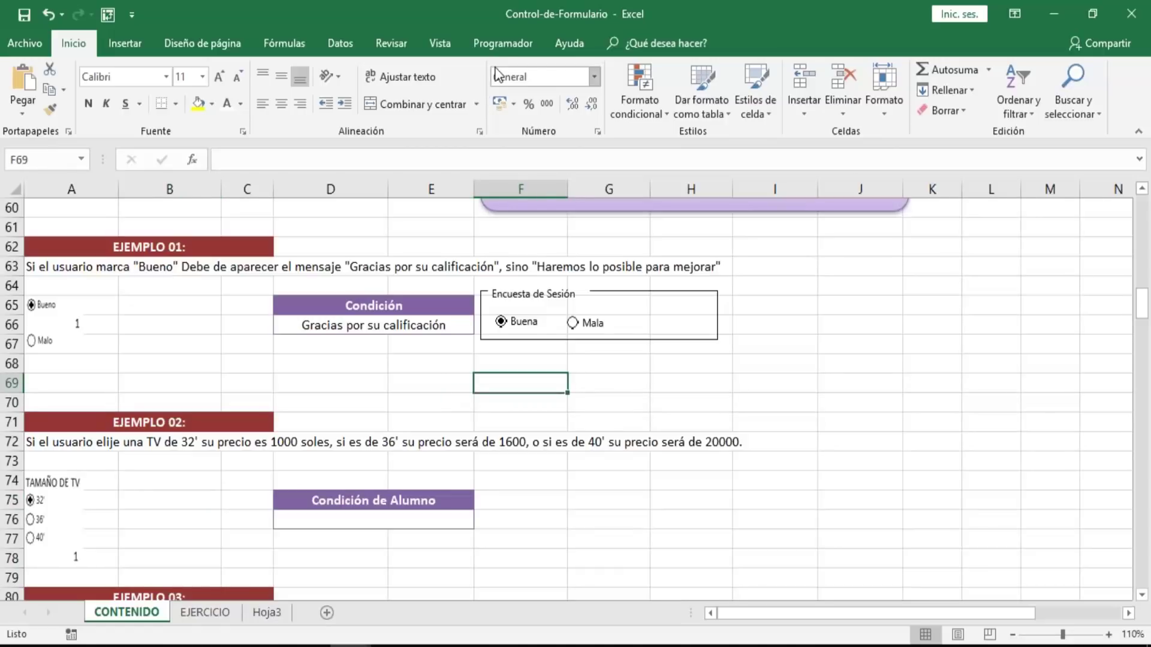
# - Insert a group box form control beside the Condición de Alumno table, covering about rows 74 to 78 in columns F and G
pyautogui.click(502, 44)
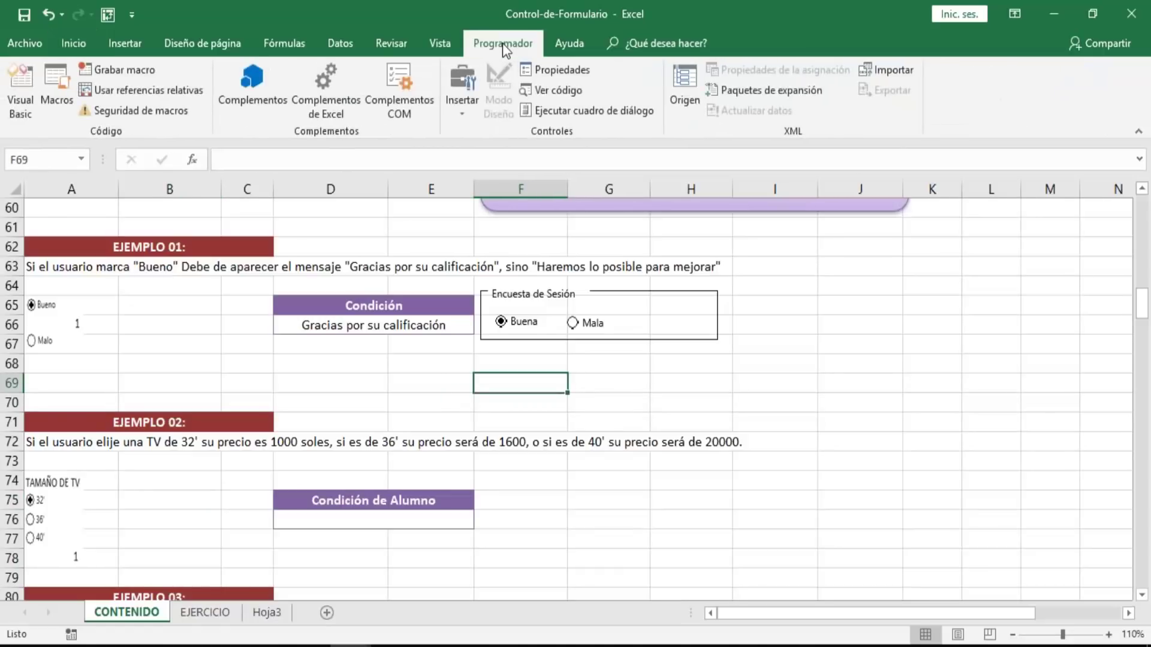
pyautogui.click(462, 108)
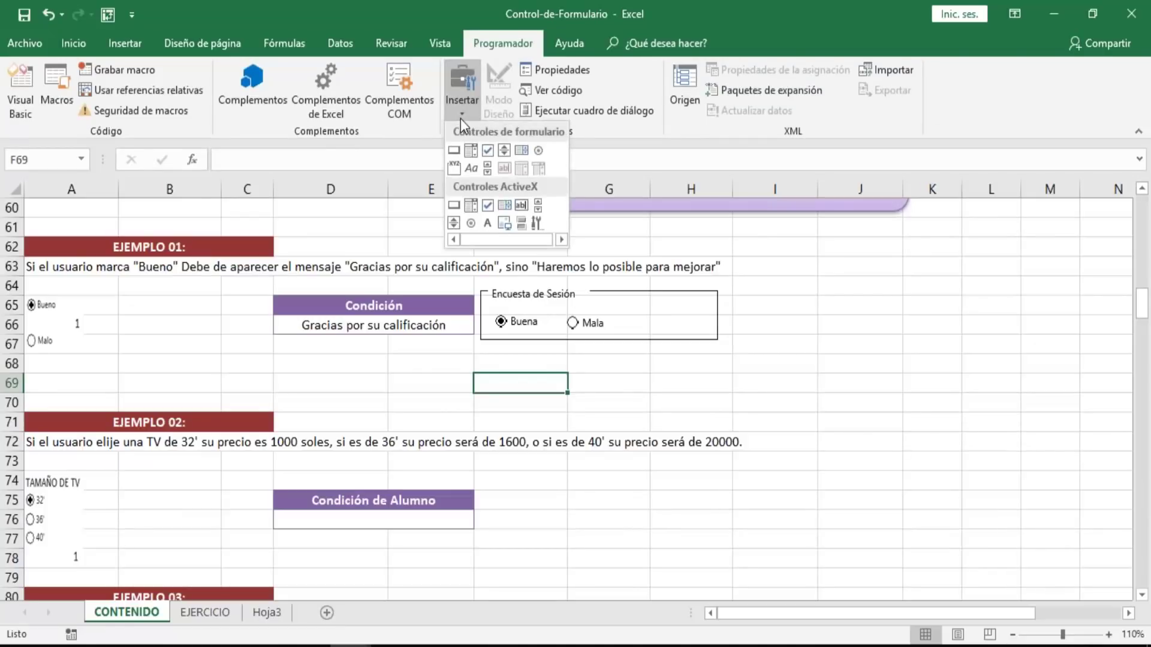
pyautogui.click(454, 169)
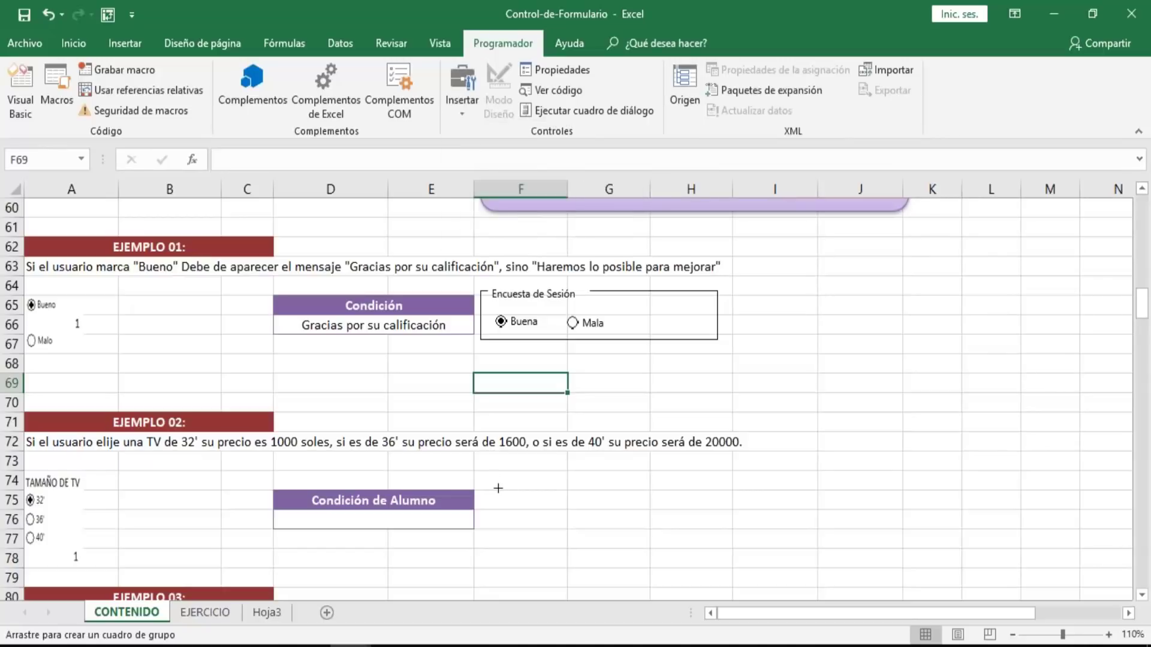
pyautogui.moveTo(499, 490); pyautogui.dragTo(598, 576)
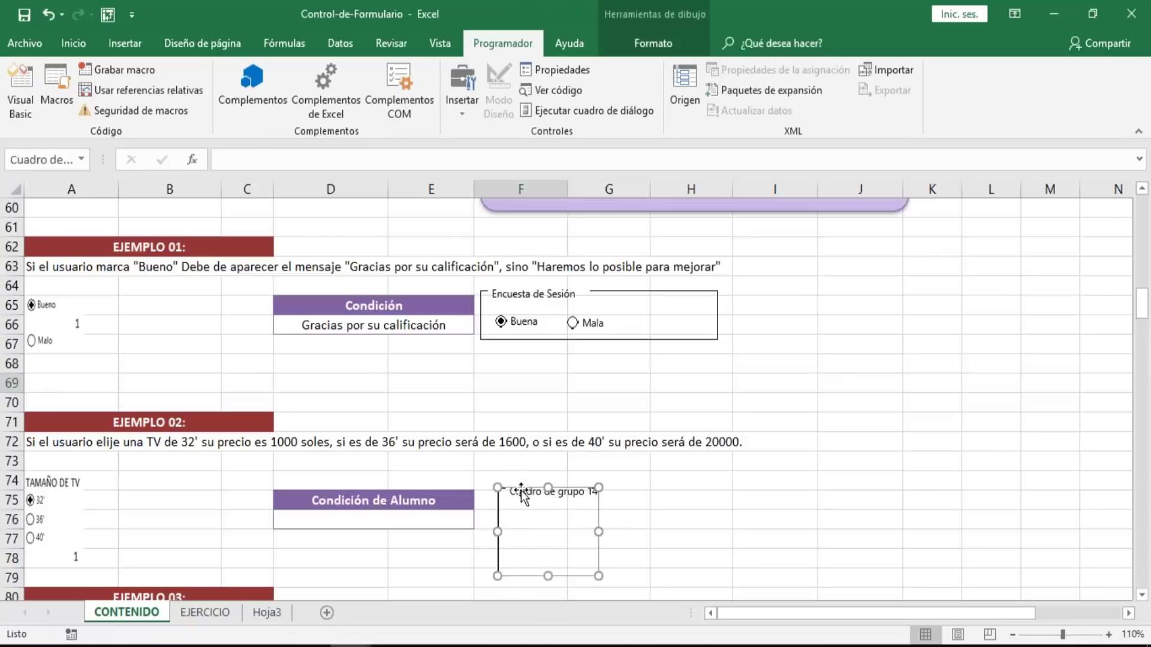
pyautogui.moveTo(515, 481)
pyautogui.mouseDown()
pyautogui.moveTo(498, 464)
pyautogui.moveTo(506, 470)
pyautogui.mouseUp()
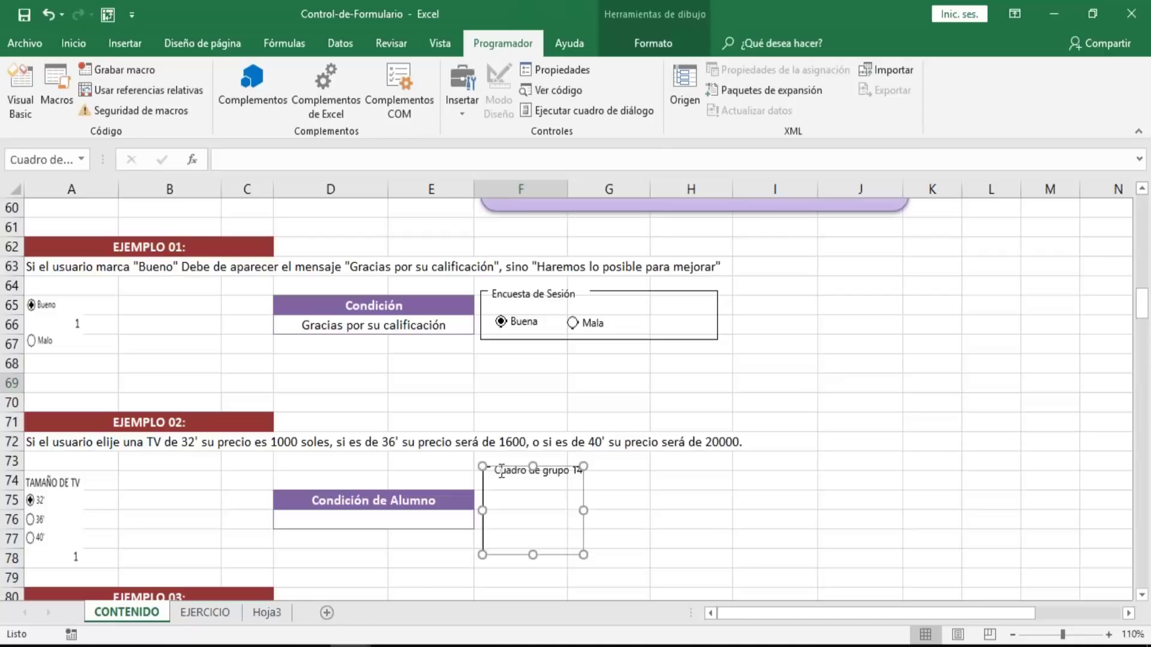
# - Replace the new group box's caption with "Tamaño de TV"
pyautogui.click(501, 472)
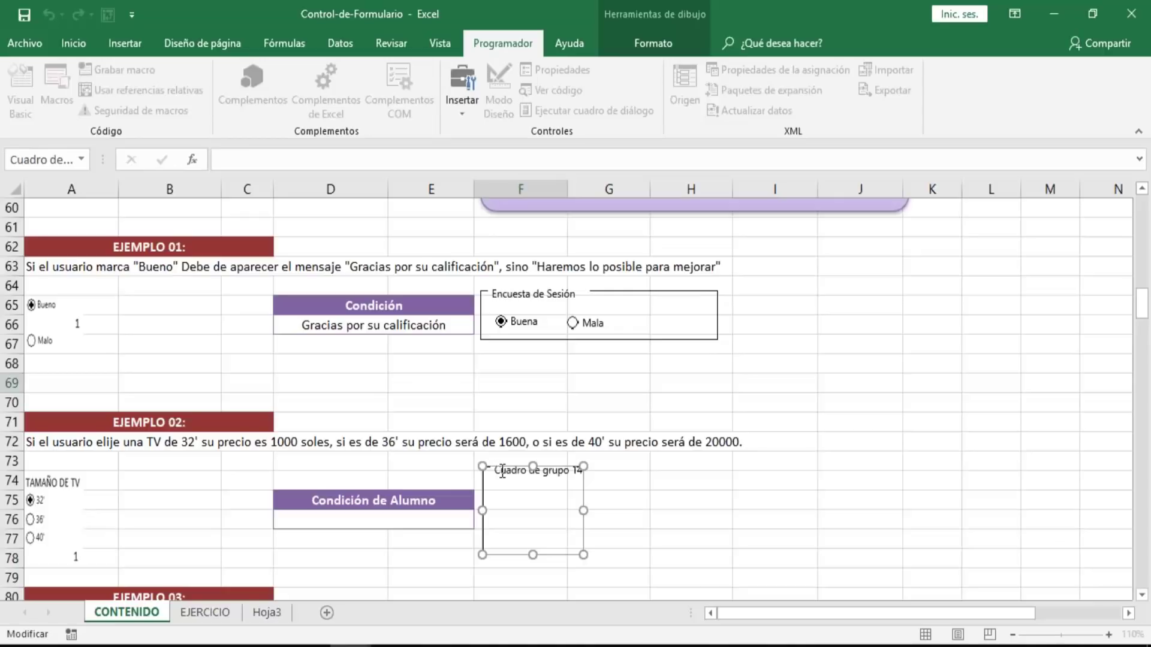
pyautogui.hotkey('shift', 'Right')
pyautogui.hotkey('shift', 'Right')
pyautogui.hotkey('shift', 'Right')
pyautogui.hotkey('shift', 'Right')
pyautogui.hotkey('shift', 'Right')
pyautogui.hotkey('shift', 'Right')
pyautogui.hotkey('shift', 'Right')
pyautogui.hotkey('shift', 'Right')
pyautogui.hotkey('shift', 'Right')
pyautogui.hotkey('shift', 'Right')
pyautogui.hotkey('shift', 'Right')
pyautogui.hotkey('shift', 'Right')
pyautogui.hotkey('shift', 'Right')
pyautogui.hotkey('shift', 'Right')
pyautogui.hotkey('shift', 'Right')
pyautogui.hotkey('shift', 'Right')
pyautogui.hotkey('shift', 'Right')
pyautogui.hotkey('shift', 'Right')
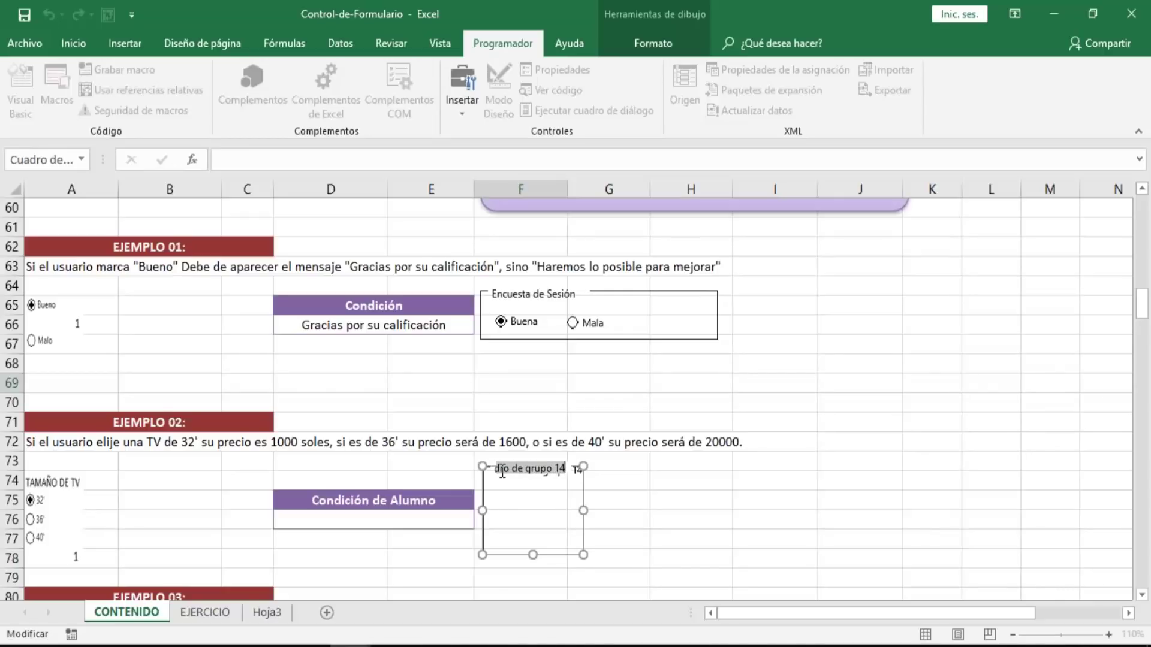
pyautogui.write('Tema')
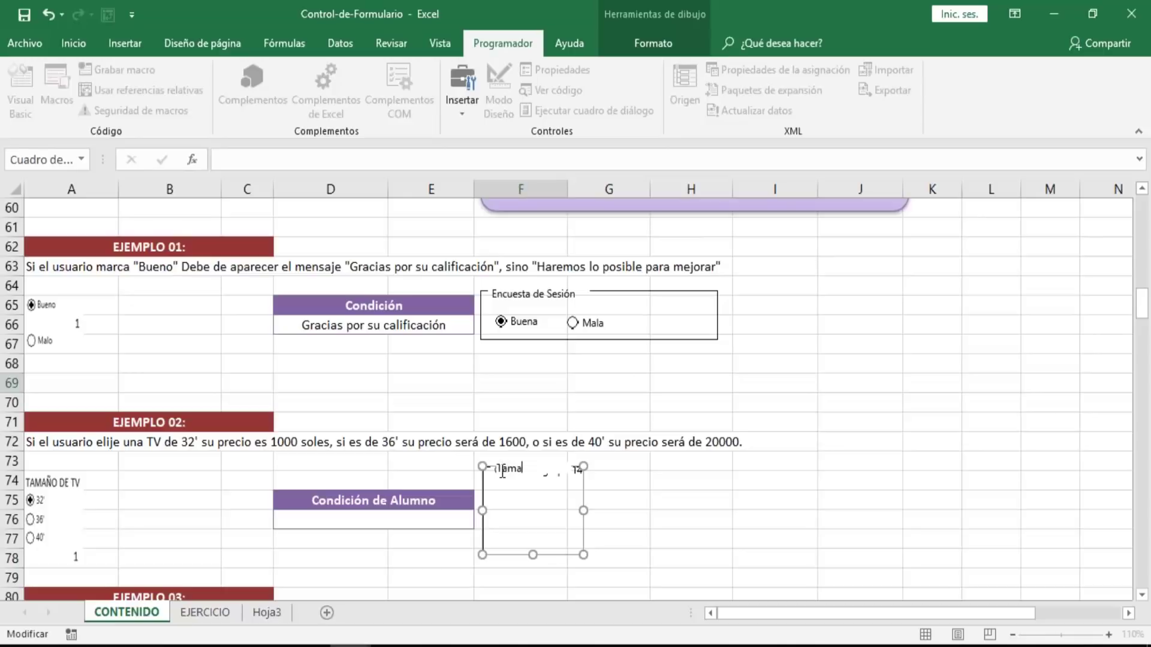
pyautogui.write('ño de TV')
pyautogui.click(521, 504)
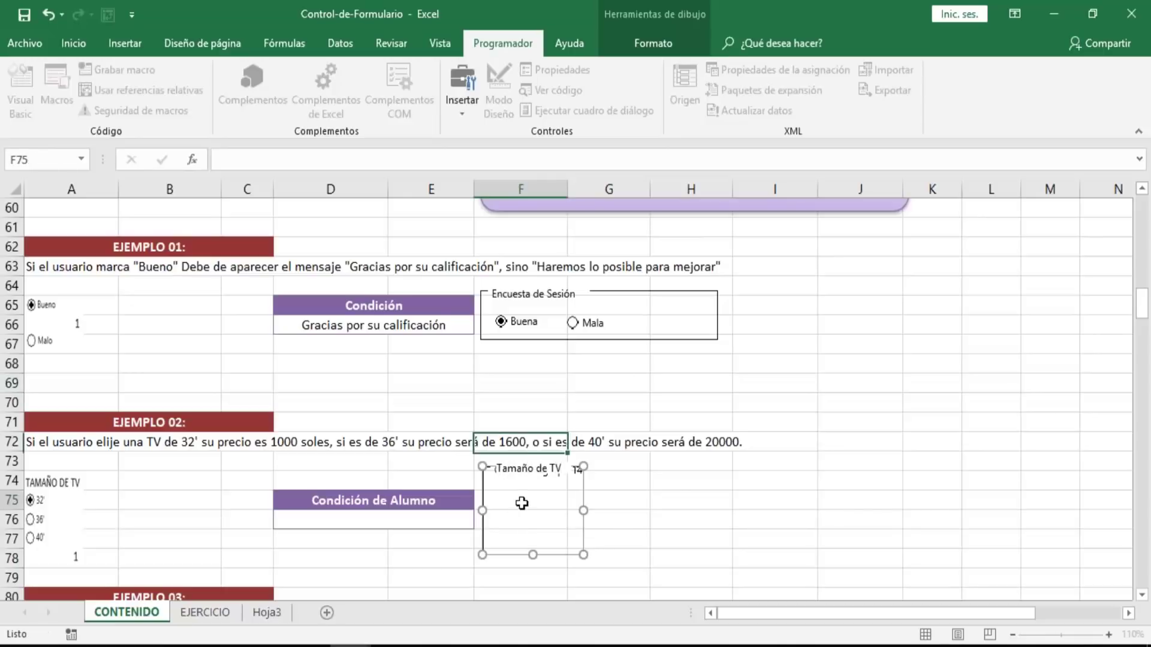
pyautogui.click(684, 508)
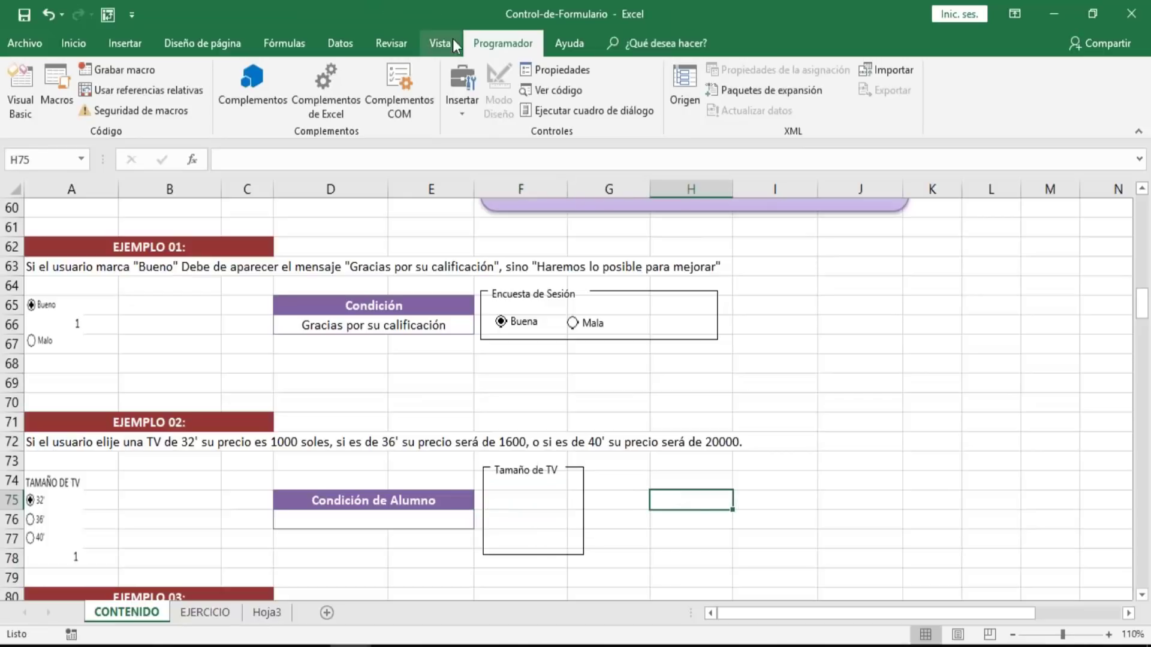
# - Add a first option button form control inside the Tamaño de TV group box and nudge it up close beneath the caption
pyautogui.click(472, 117)
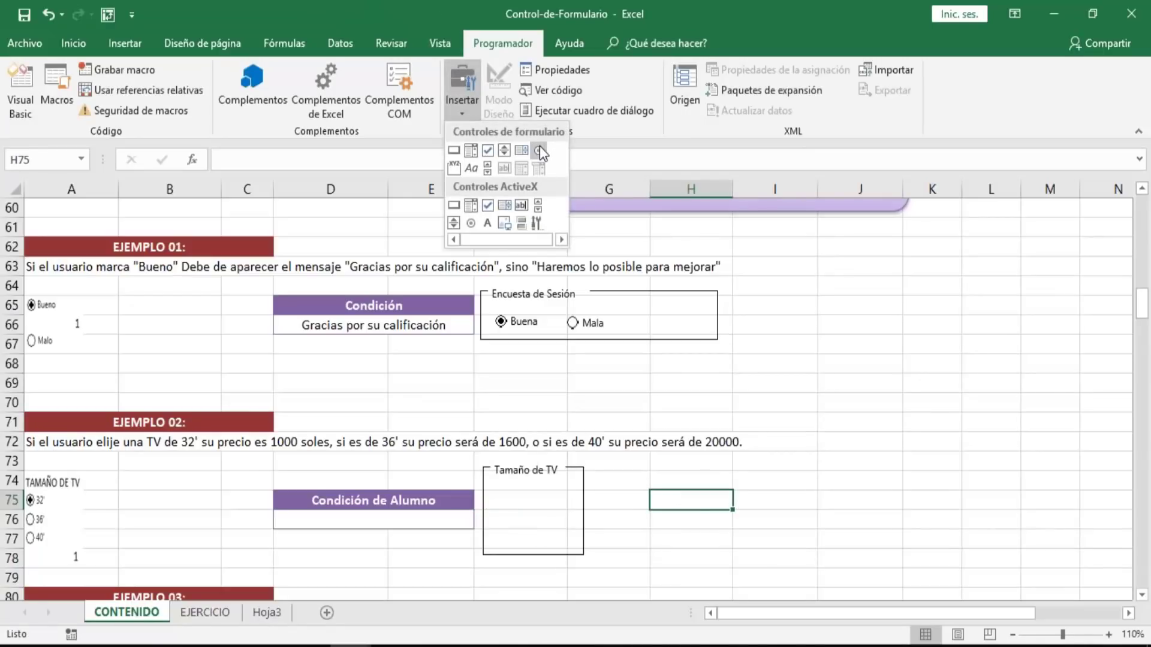
pyautogui.click(540, 148)
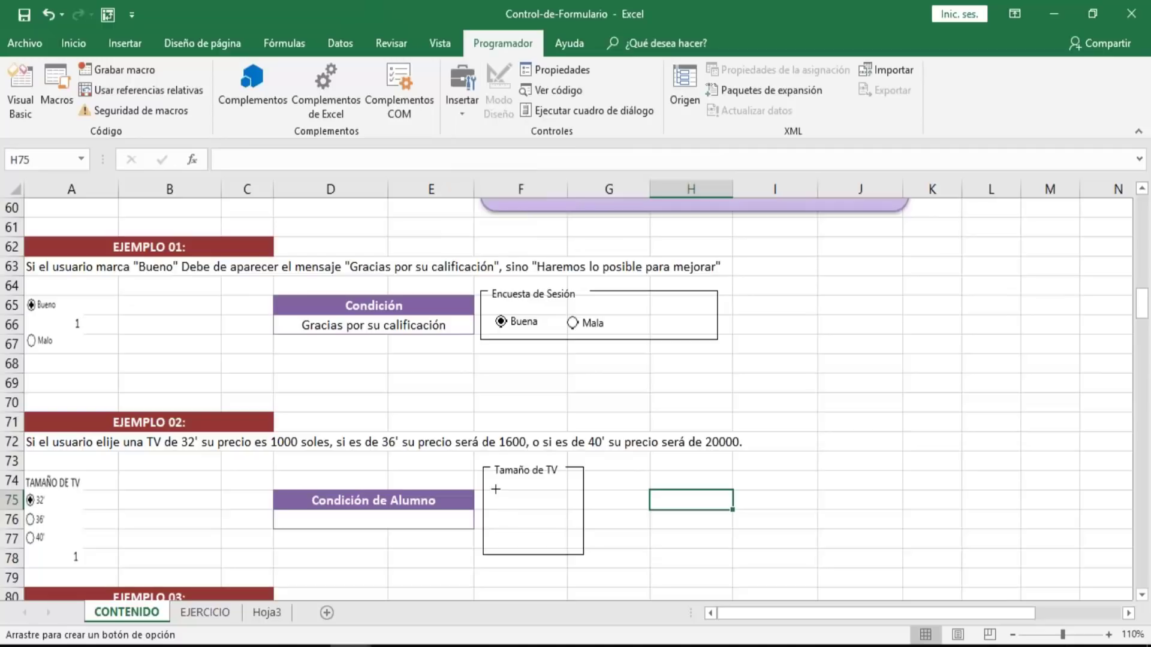
pyautogui.moveTo(494, 491); pyautogui.dragTo(567, 505)
pyautogui.press('Up')
pyautogui.press('Up')
pyautogui.press('Up')
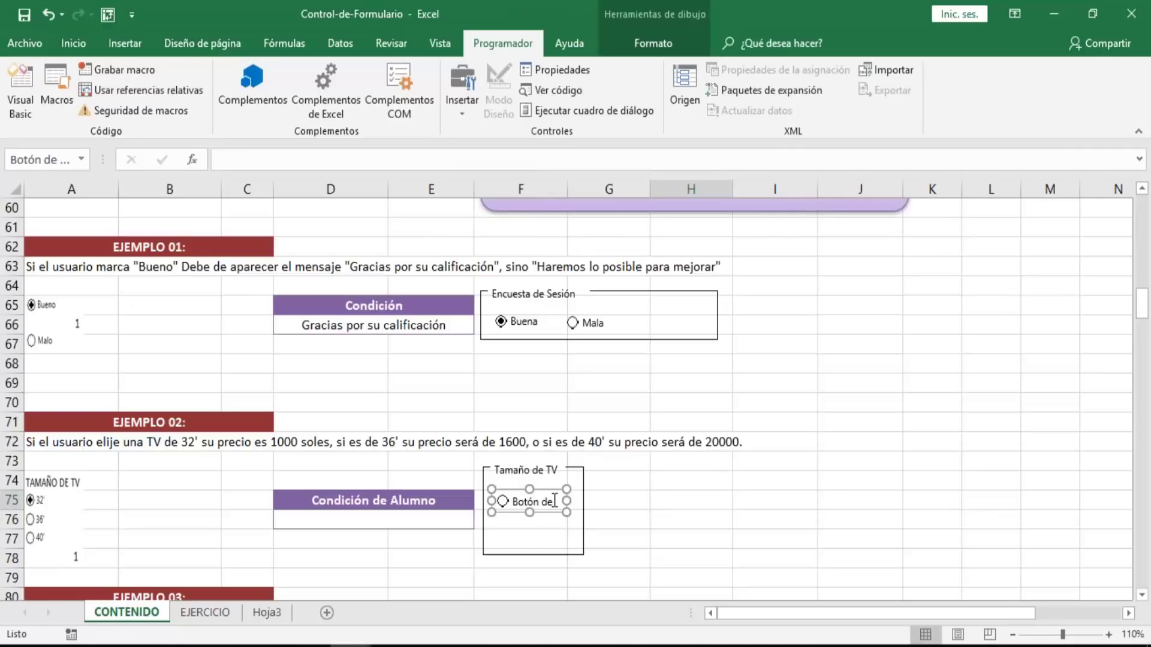
pyautogui.press('Left')
pyautogui.press('Up')
pyautogui.press('Up')
pyautogui.press('Up')
pyautogui.press('Up')
pyautogui.press('Up')
pyautogui.press('Up')
pyautogui.press('Up')
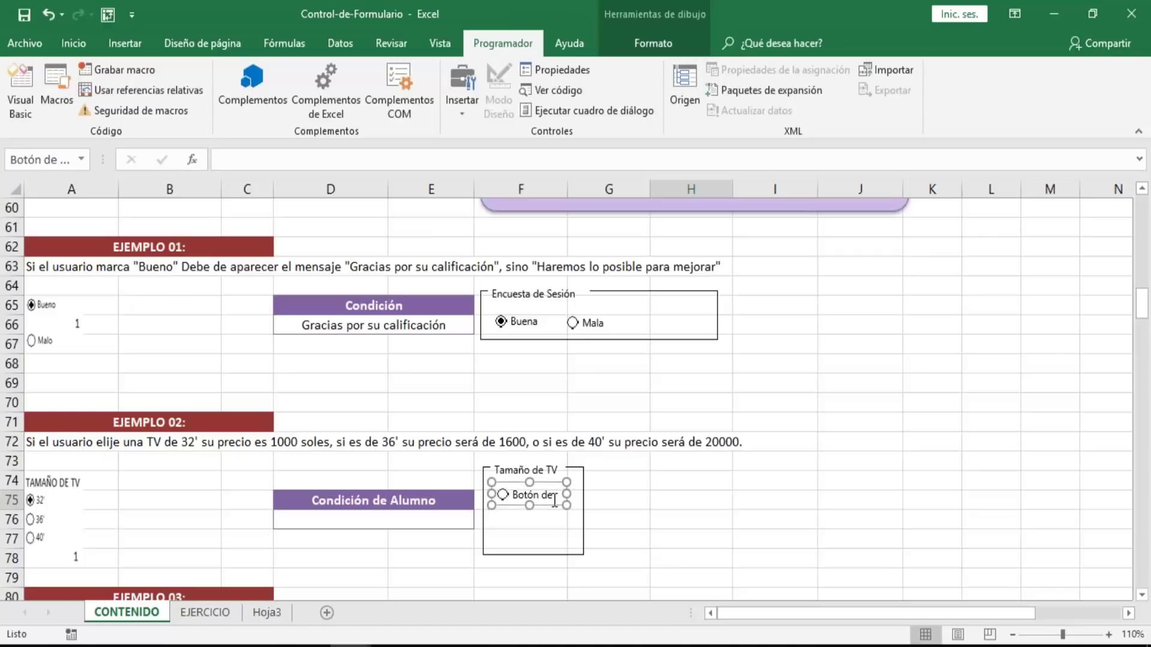
pyautogui.press('Left')
pyautogui.press('Left')
pyautogui.press('Left')
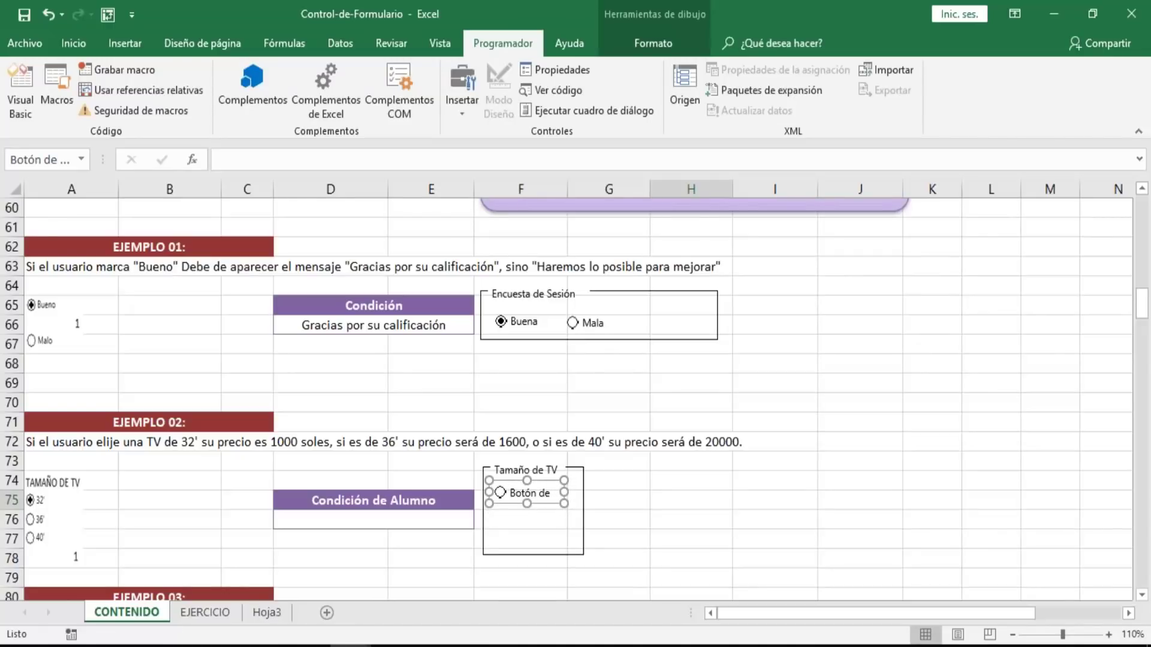
# - Add a second option button under the first in the Tamaño de TV box and nudge it into alignment
pyautogui.click(456, 106)
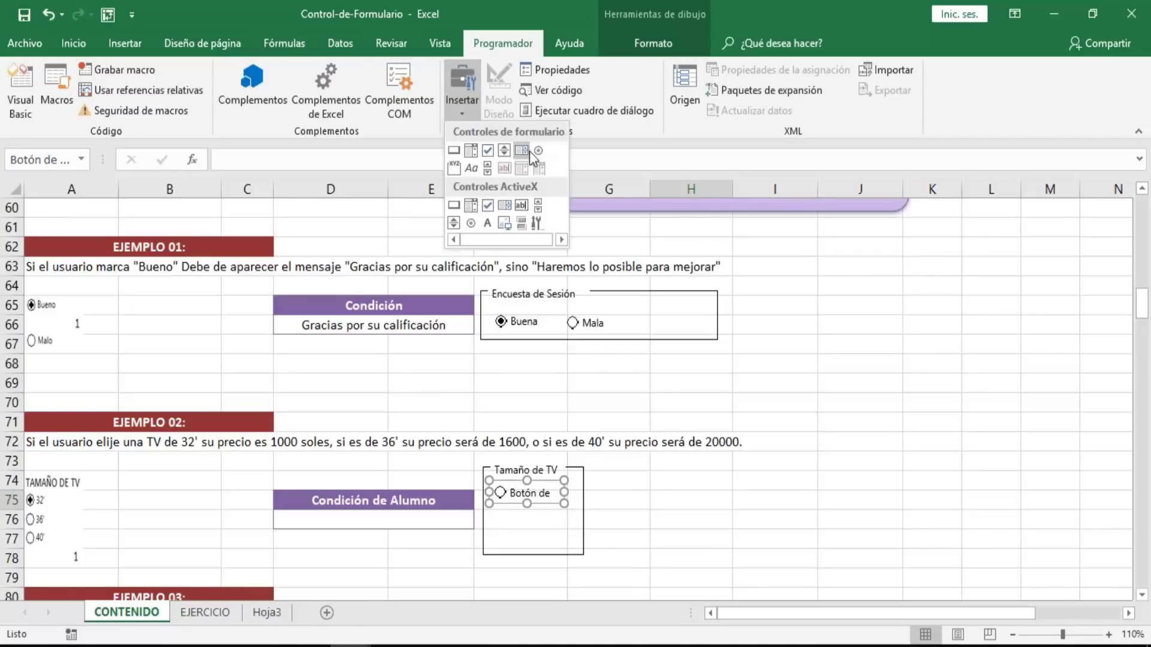
pyautogui.click(541, 145)
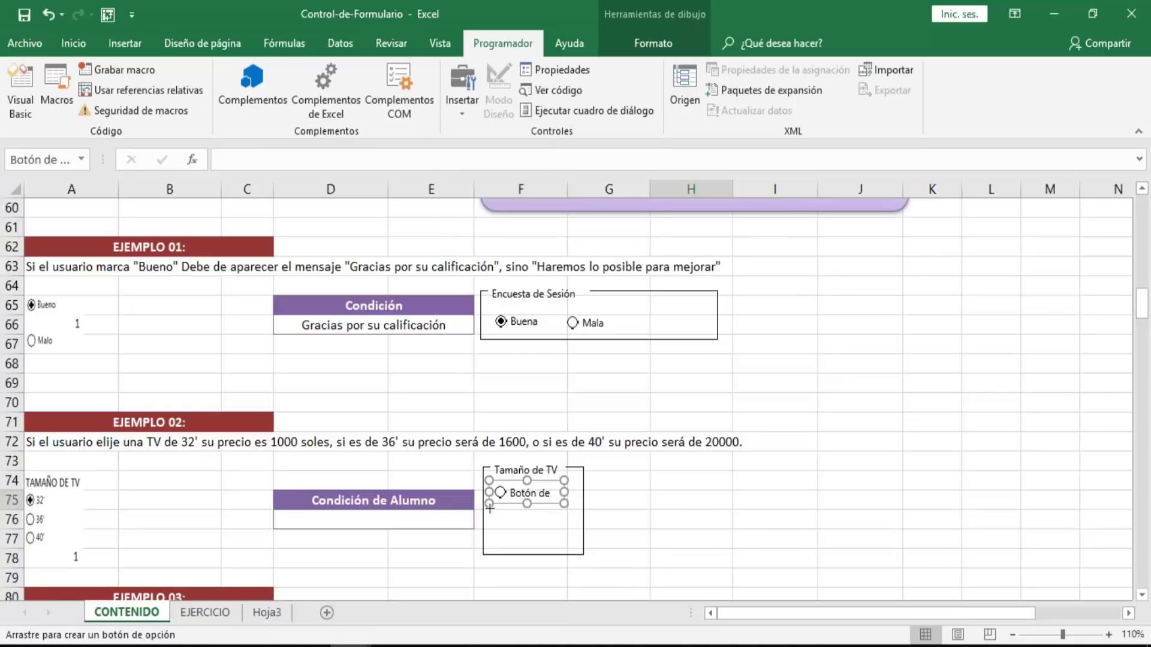
pyautogui.moveTo(489, 508); pyautogui.dragTo(565, 530)
pyautogui.press('Left')
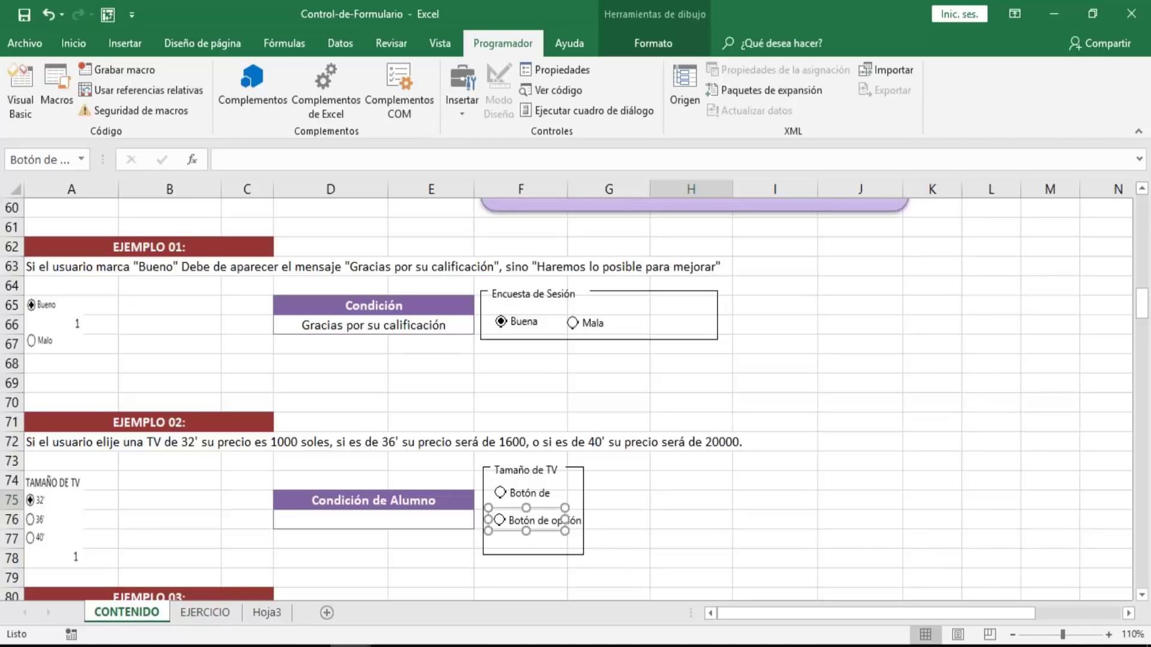
pyautogui.press('Up')
pyautogui.press('Up')
pyautogui.press('Up')
pyautogui.press('Up')
pyautogui.press('Up')
pyautogui.press('Right')
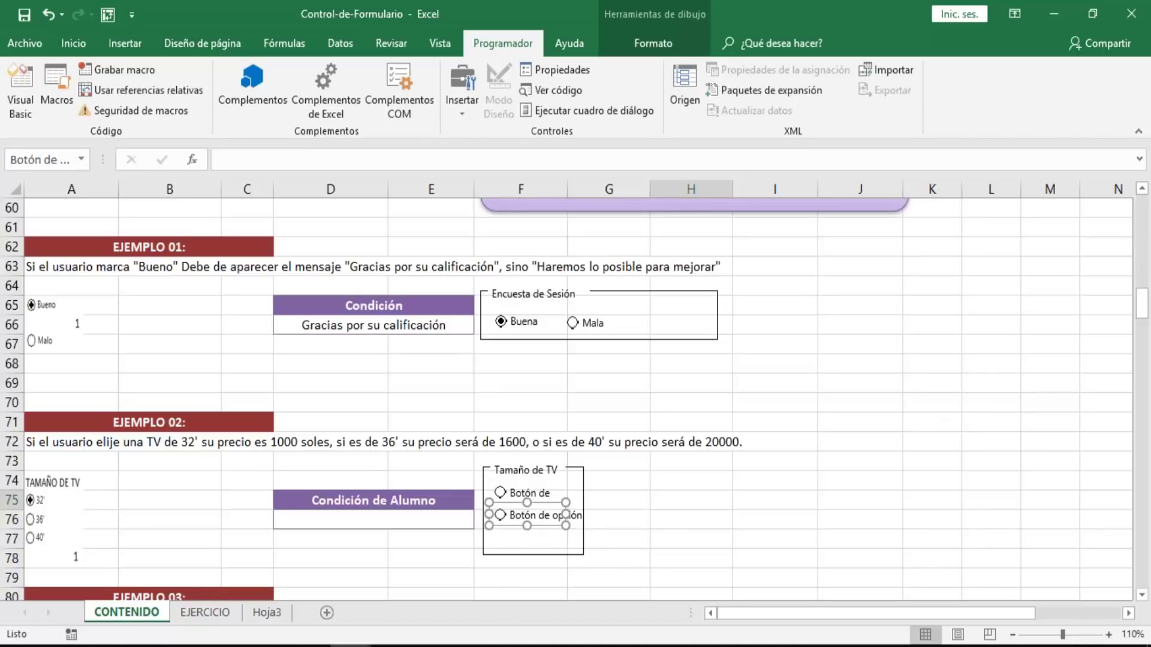
pyautogui.press('Up')
pyautogui.press('Up')
pyautogui.press('Up')
pyautogui.press('Up')
pyautogui.press('Left')
pyautogui.press('Left')
pyautogui.press('Left')
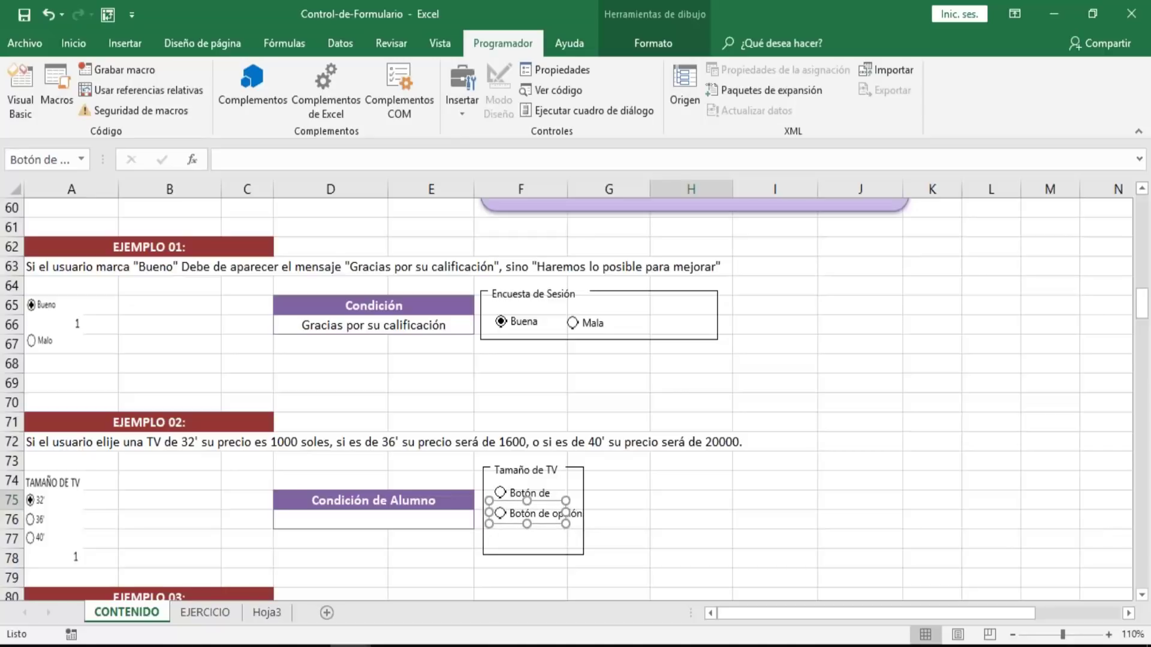
pyautogui.press('Right')
# - Add a third option button beneath the second in the Tamaño de TV box, aligned with the other two
pyautogui.click(462, 114)
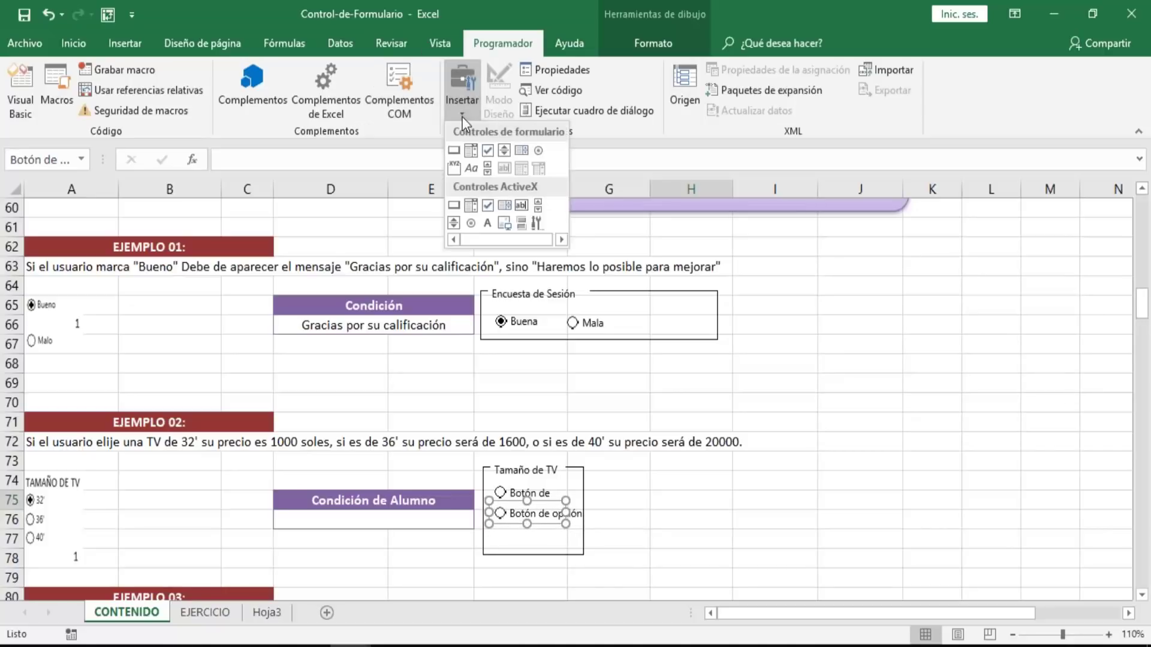
pyautogui.click(538, 150)
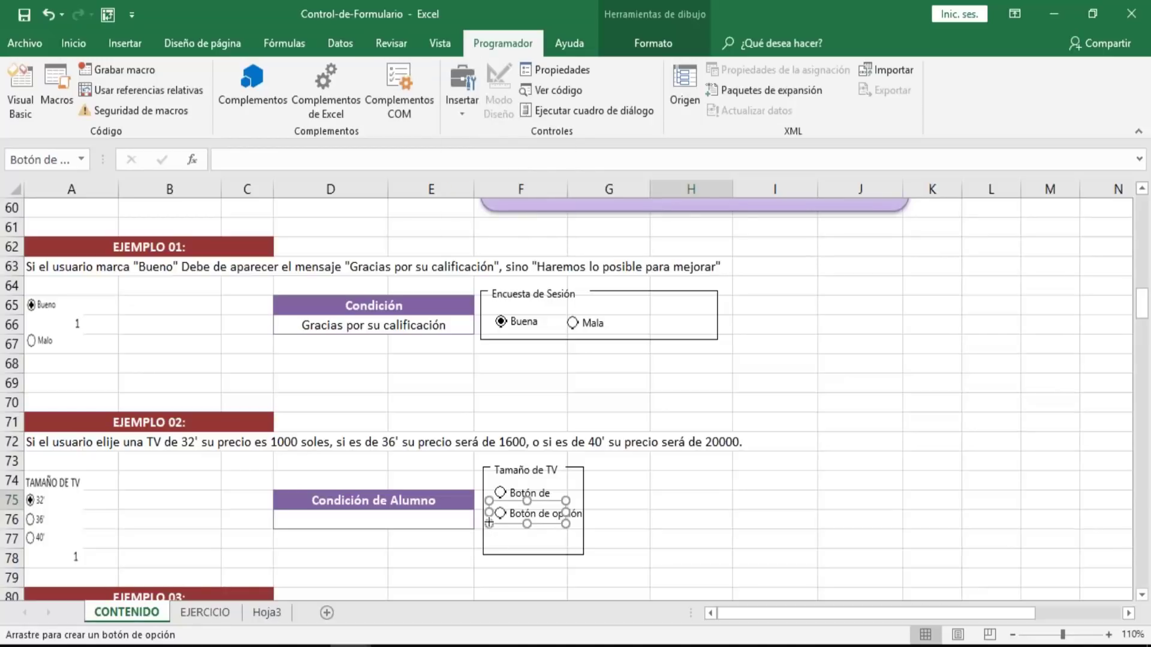
pyautogui.moveTo(489, 524); pyautogui.dragTo(568, 539)
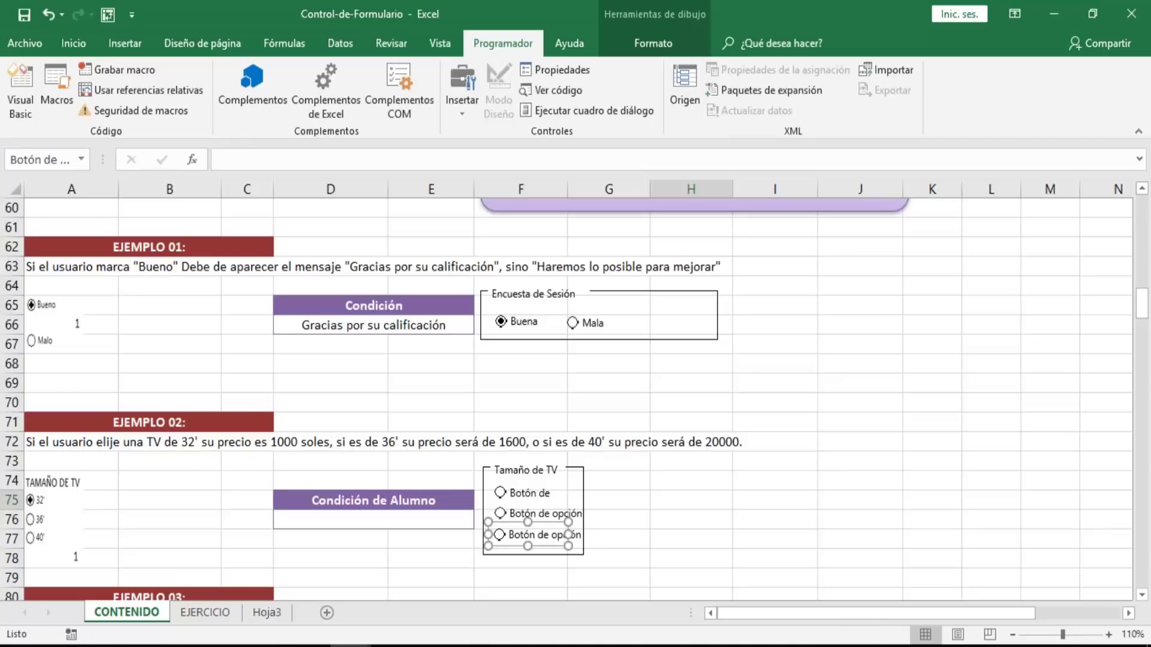
pyautogui.press('Up')
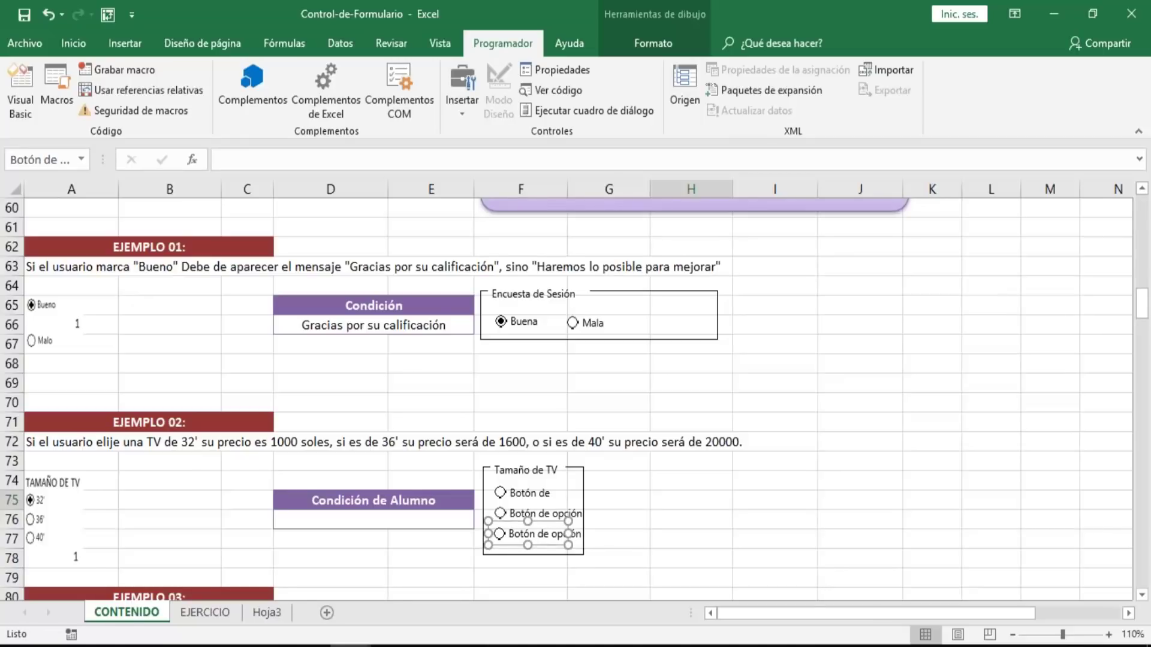
pyautogui.press('Up')
pyautogui.press('Right')
pyautogui.press('Down')
# - Replace the third option button's label with 40"
pyautogui.click(517, 537)
pyautogui.press('Delete')
pyautogui.press('Delete')
pyautogui.press('Delete')
pyautogui.press('Delete')
pyautogui.press('Delete')
pyautogui.press('Delete')
pyautogui.press('Delete')
pyautogui.press('Delete')
pyautogui.press('Delete')
pyautogui.press('Delete')
pyautogui.press('Delete')
pyautogui.press('Delete')
pyautogui.press('Delete')
pyautogui.press('Delete')
pyautogui.press('Delete')
pyautogui.press('Delete')
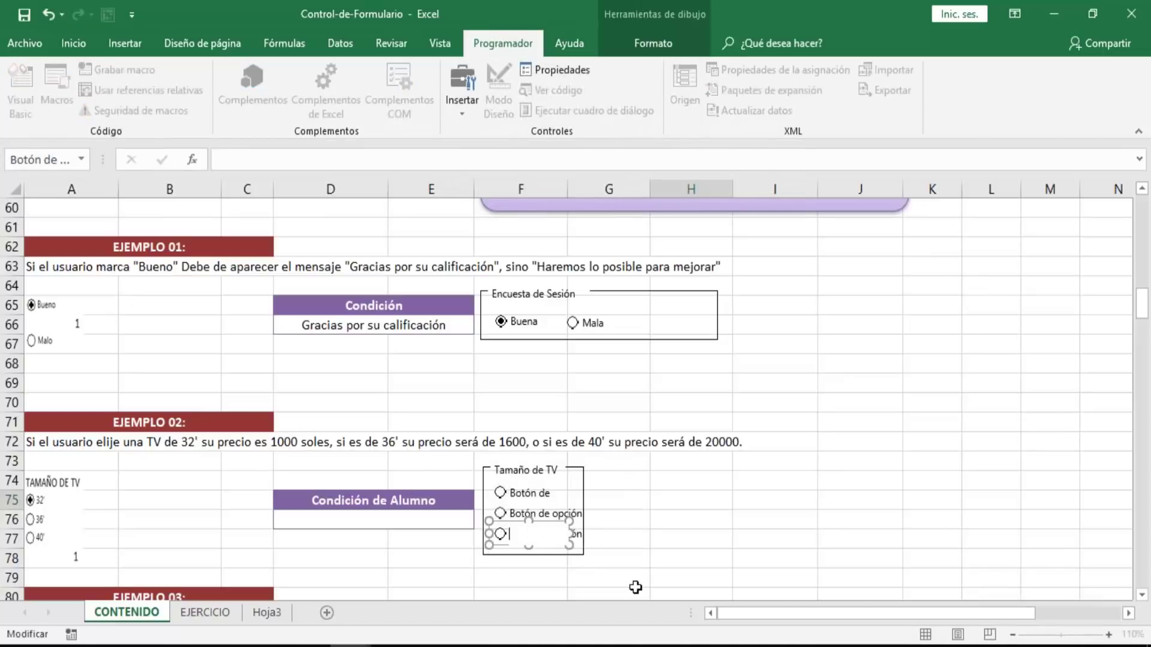
pyautogui.write('40')
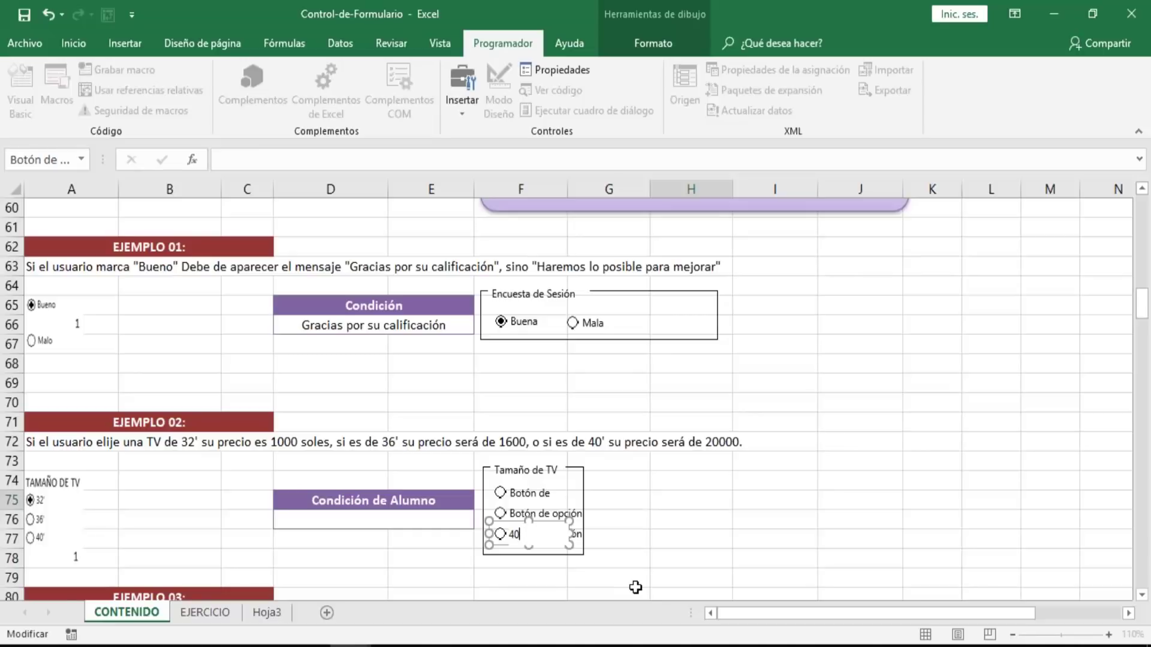
# - Replace the middle option button's label with 36"
pyautogui.click(511, 514)
pyautogui.click(511, 514)
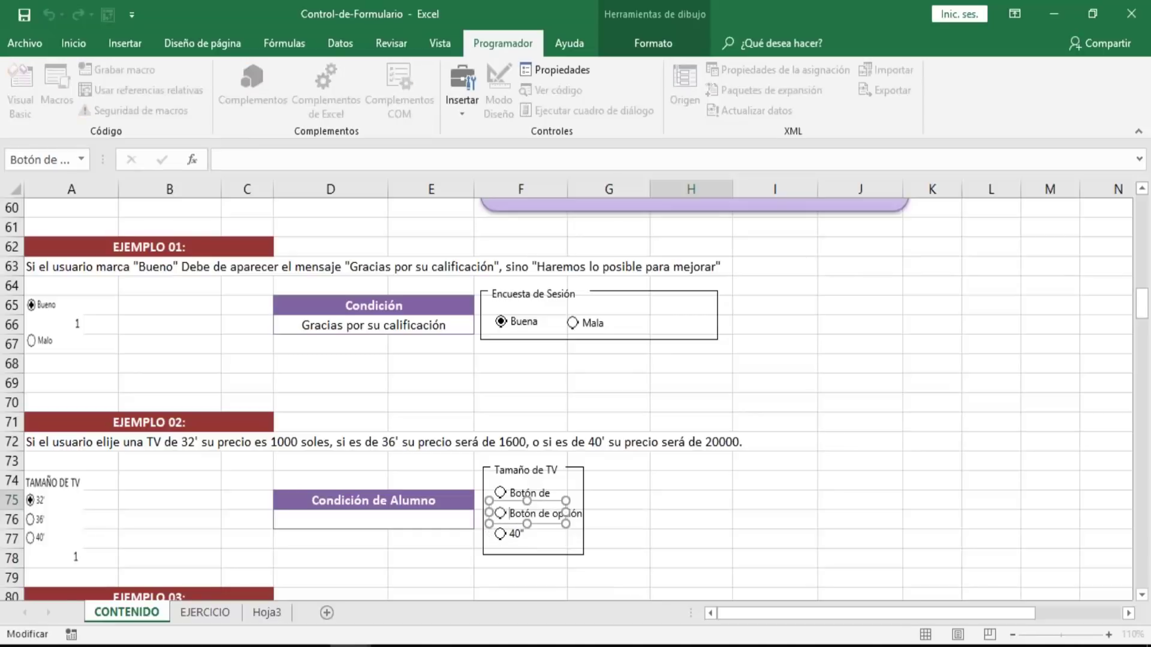
pyautogui.press('Delete')
pyautogui.press('Delete')
pyautogui.press('Delete')
pyautogui.press('Delete')
pyautogui.press('Delete')
pyautogui.press('Delete')
pyautogui.press('Delete')
pyautogui.press('Delete')
pyautogui.press('Delete')
pyautogui.press('Delete')
pyautogui.press('Delete')
pyautogui.press('Delete')
pyautogui.press('Delete')
pyautogui.press('Delete')
pyautogui.press('Delete')
# - Replace the first option button's label with 32" and finish editing the control
pyautogui.click(516, 492)
pyautogui.click(517, 493)
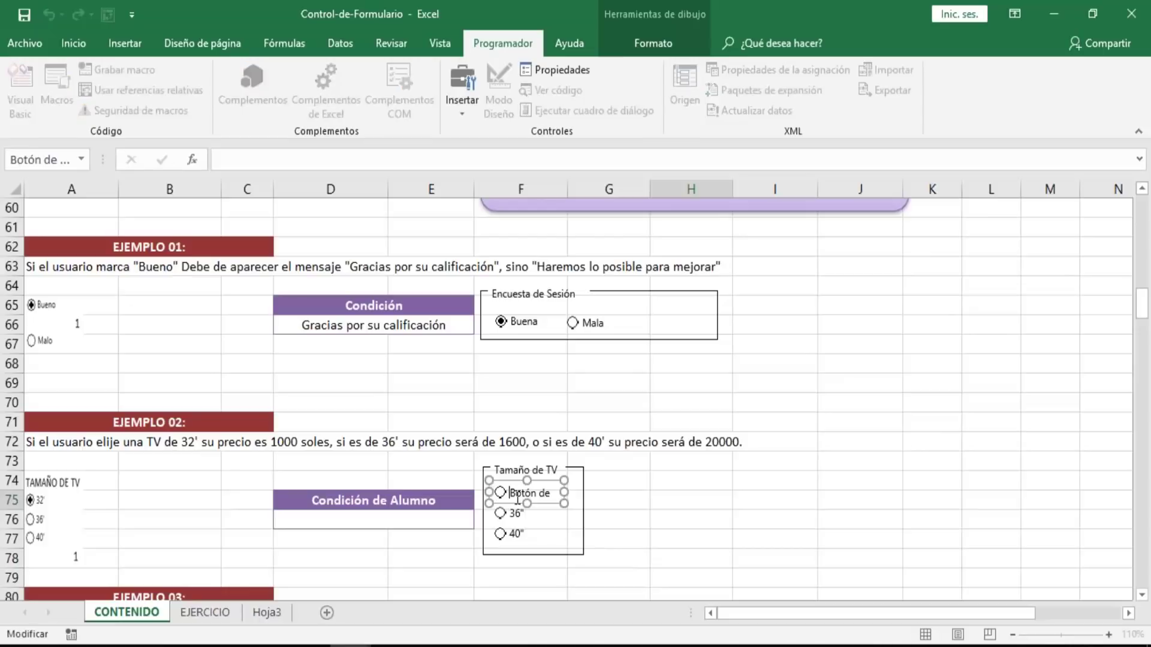
pyautogui.press('Delete')
pyautogui.press('Delete')
pyautogui.press('Delete')
pyautogui.press('Delete')
pyautogui.press('Delete')
pyautogui.press('Delete')
pyautogui.press('Delete')
pyautogui.press('Delete')
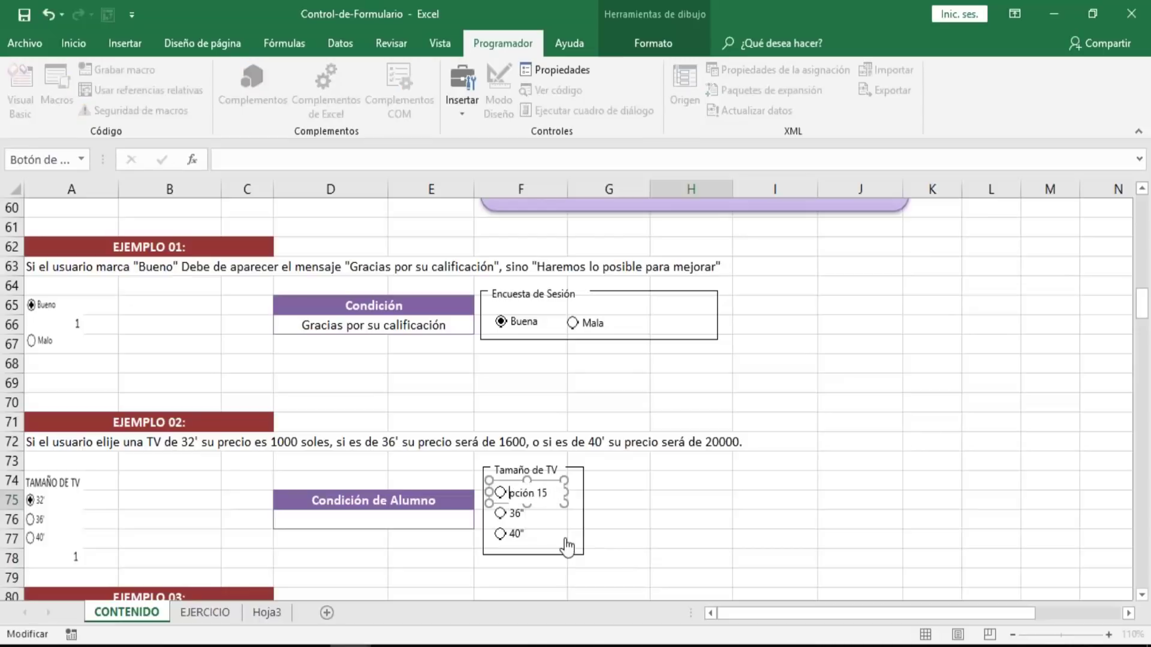
pyautogui.write('32"')
pyautogui.click(631, 520)
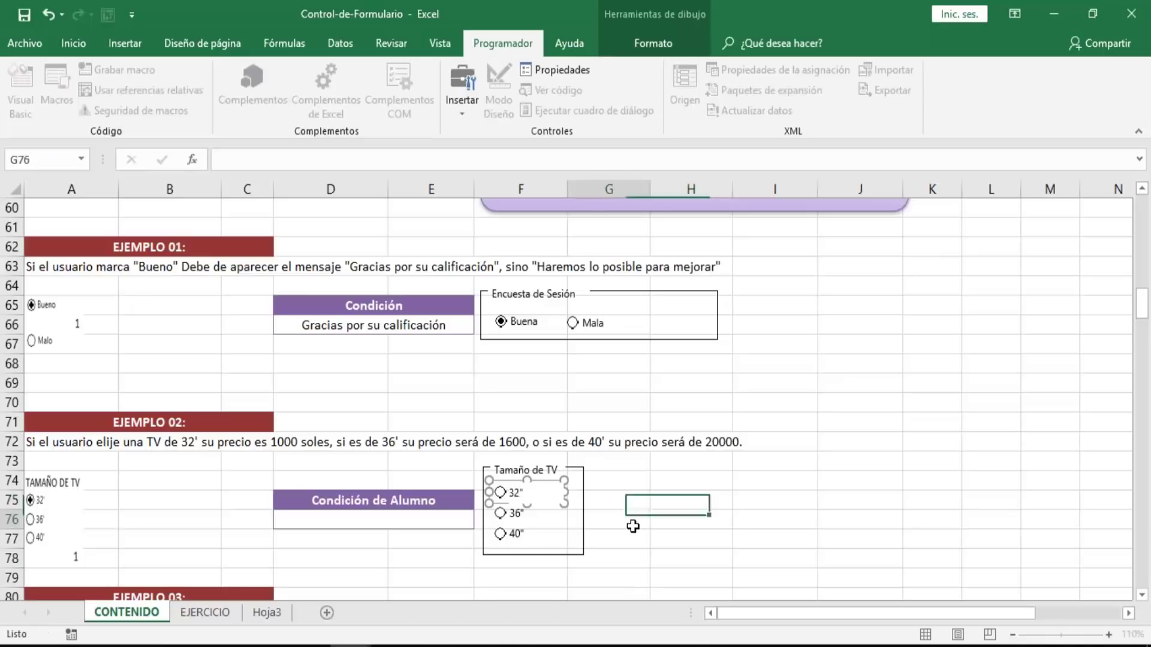
# - Link the 32" option button in the Tamaño de TV box to cell H74 through its control format
pyautogui.click(332, 530)
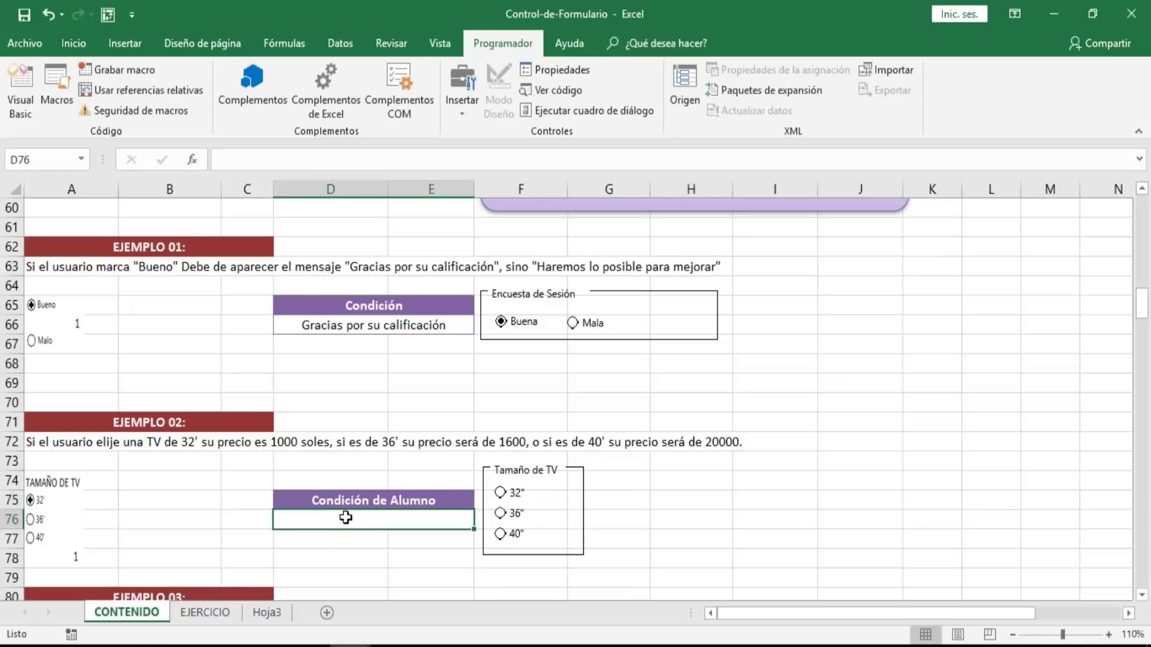
pyautogui.rightClick(515, 495)
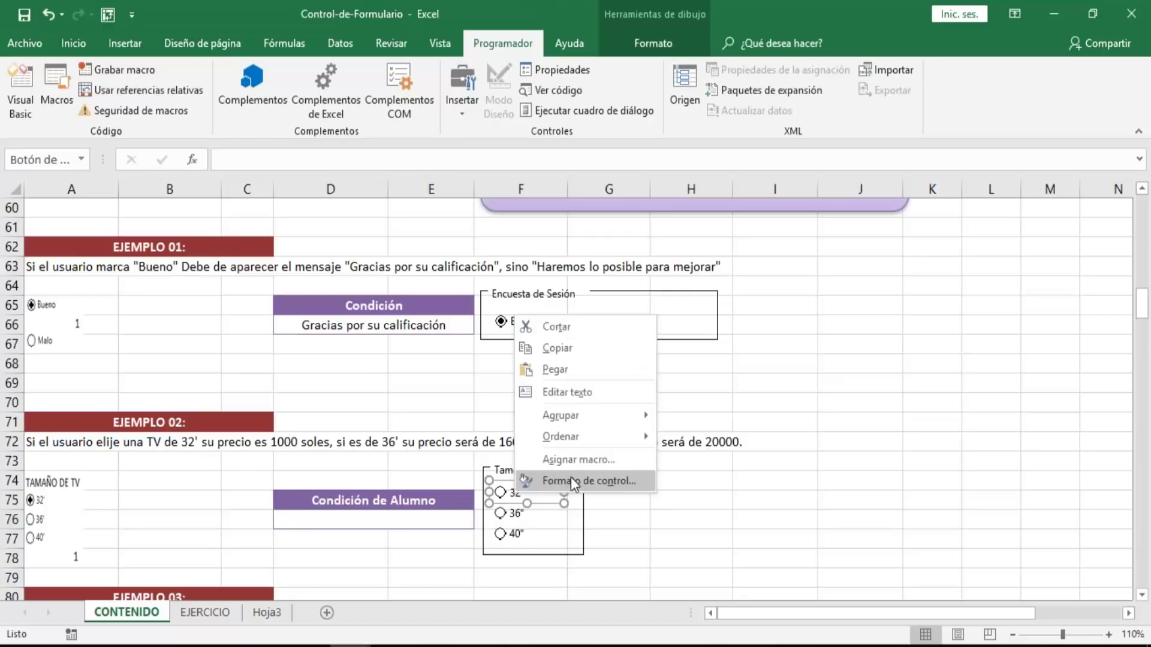
pyautogui.click(571, 478)
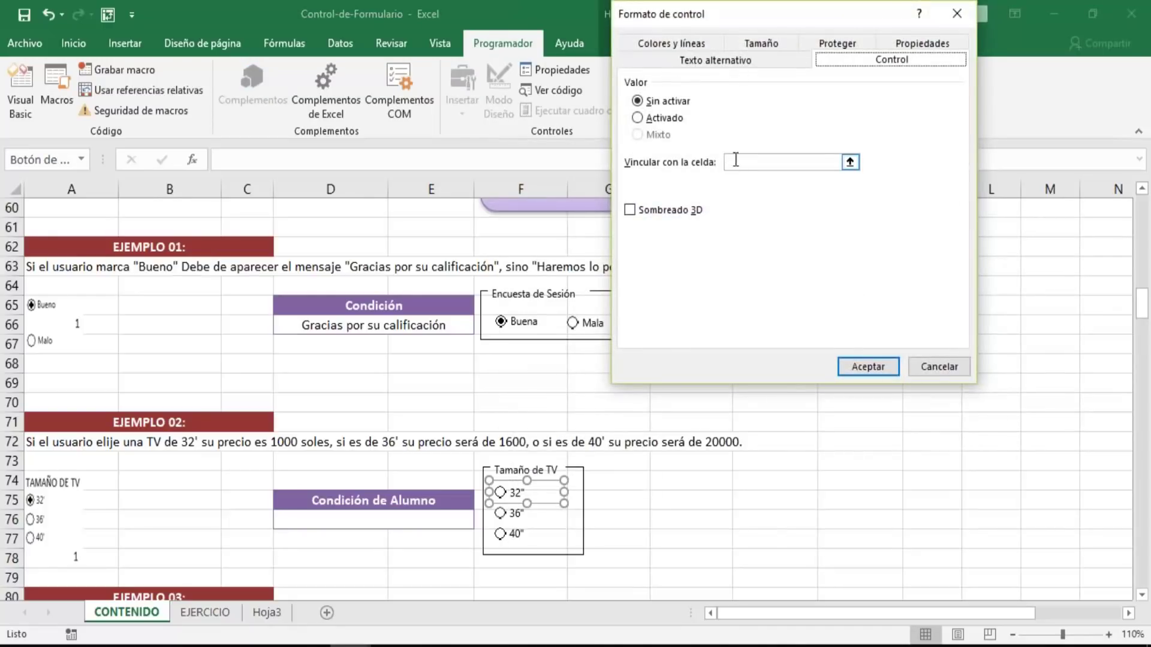
pyautogui.click(733, 162)
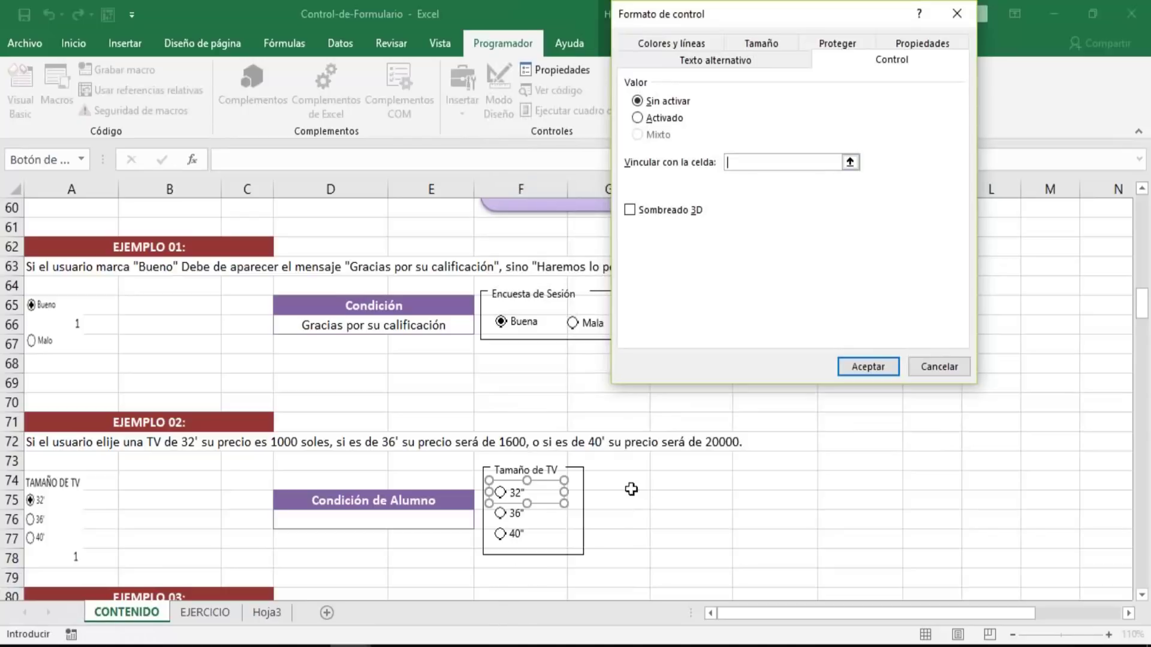
pyautogui.click(666, 481)
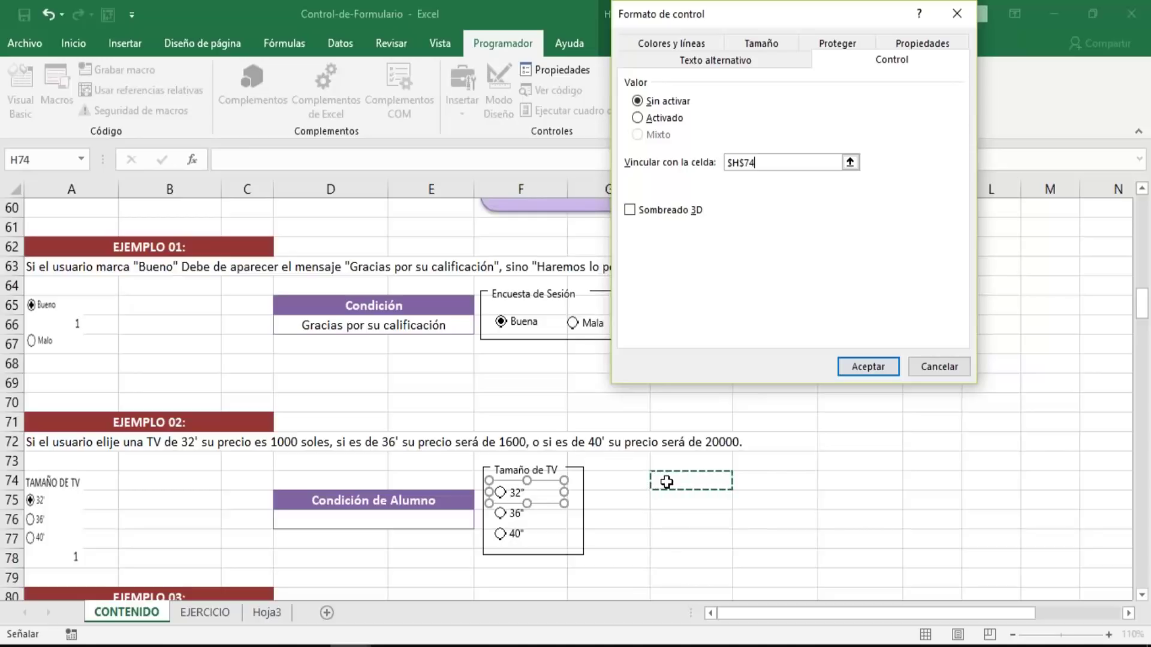
pyautogui.click(854, 365)
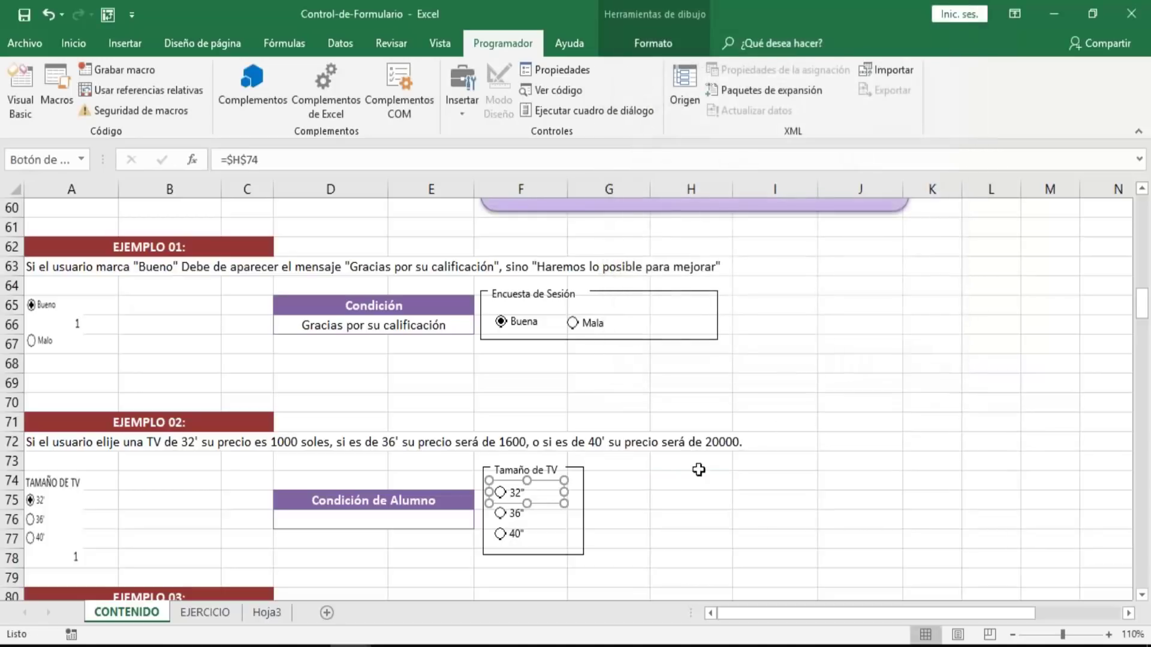
pyautogui.click(607, 480)
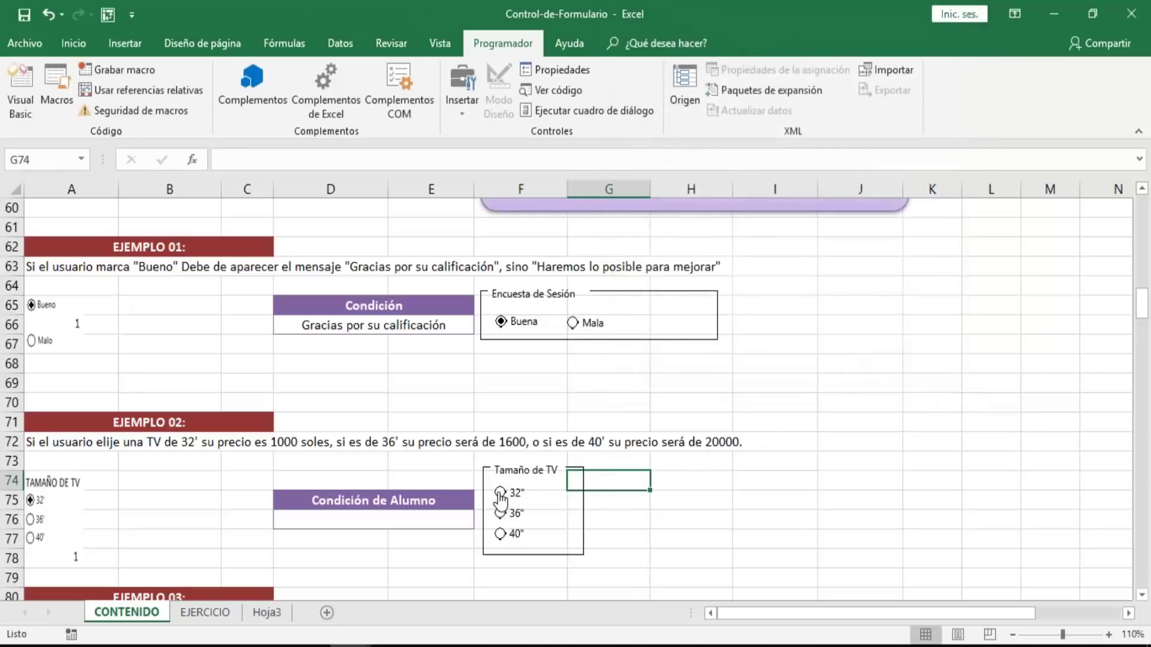
# - Test the 32", 36" and 40" option buttons by switching between them to check the linked cell
pyautogui.click(501, 492)
pyautogui.click(500, 514)
pyautogui.click(500, 533)
pyautogui.click(500, 513)
pyautogui.click(500, 534)
pyautogui.click(500, 492)
# - Cycle the TV size options again, ending on 32", and apply the white font color to linked cell H74
pyautogui.click(694, 480)
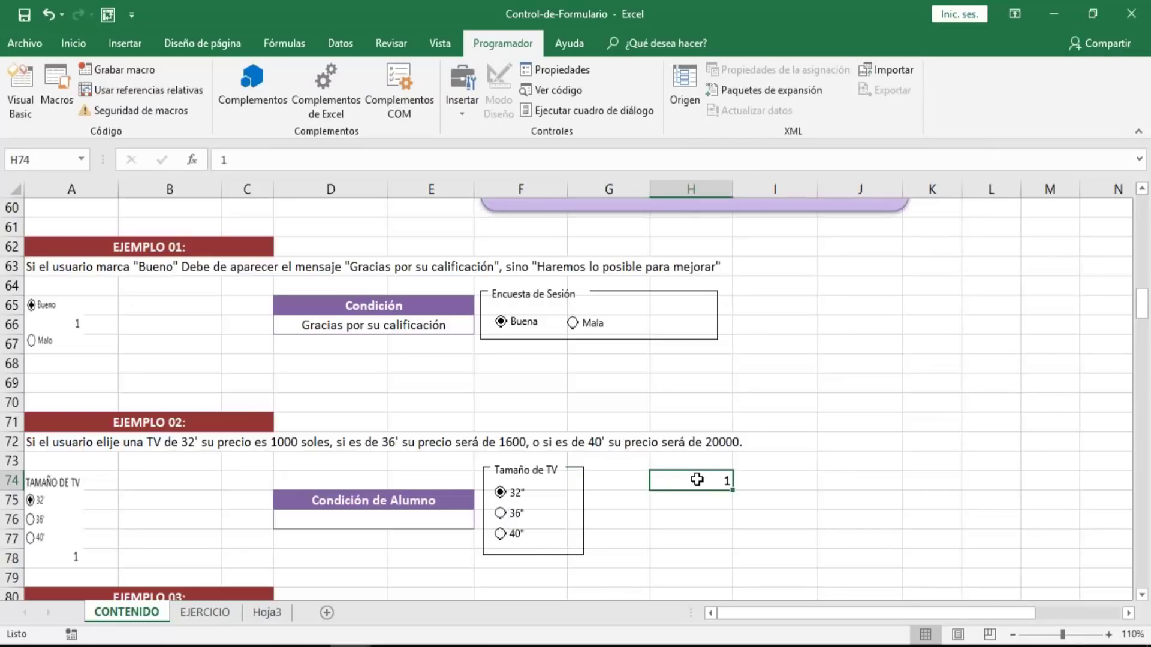
pyautogui.click(501, 513)
pyautogui.click(500, 533)
pyautogui.click(500, 492)
pyautogui.click(78, 45)
pyautogui.click(228, 104)
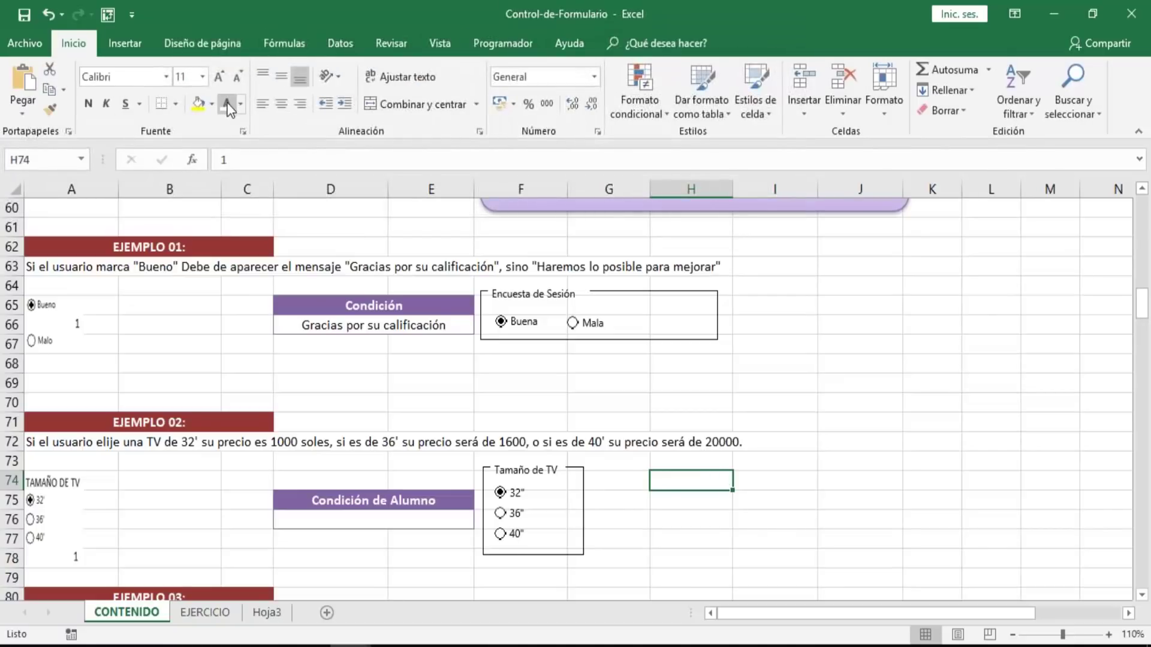
pyautogui.click(685, 523)
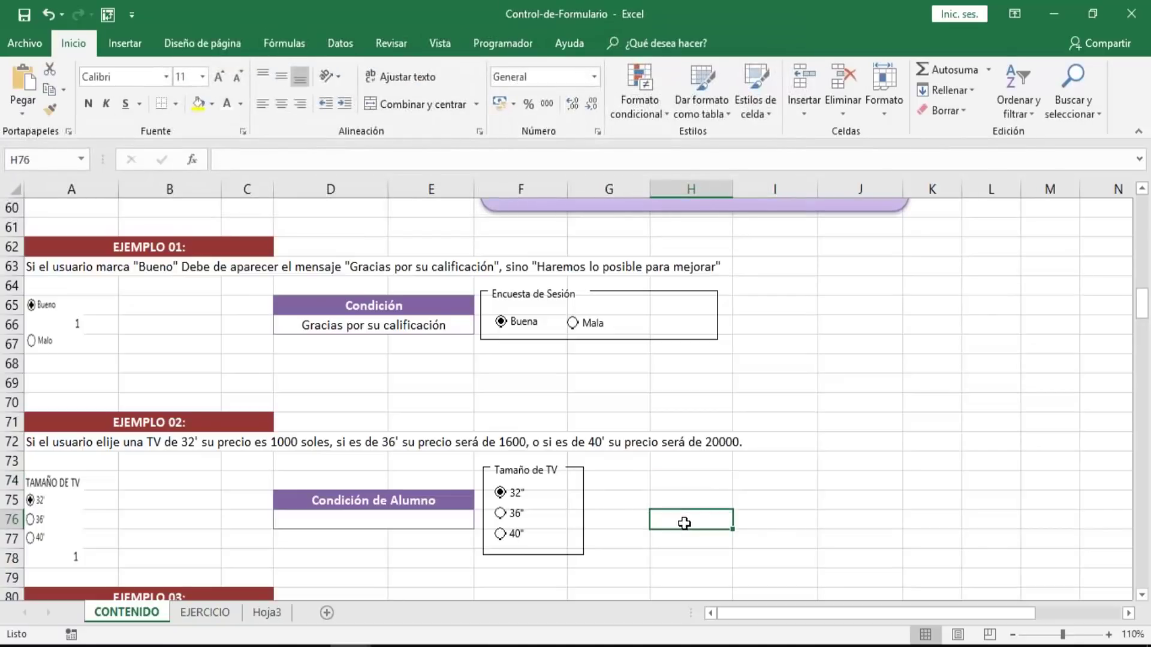
# - Compare cell H74 with its neighbours G74 and I74 to check the linked value hidden by the font color
pyautogui.click(683, 478)
pyautogui.click(626, 487)
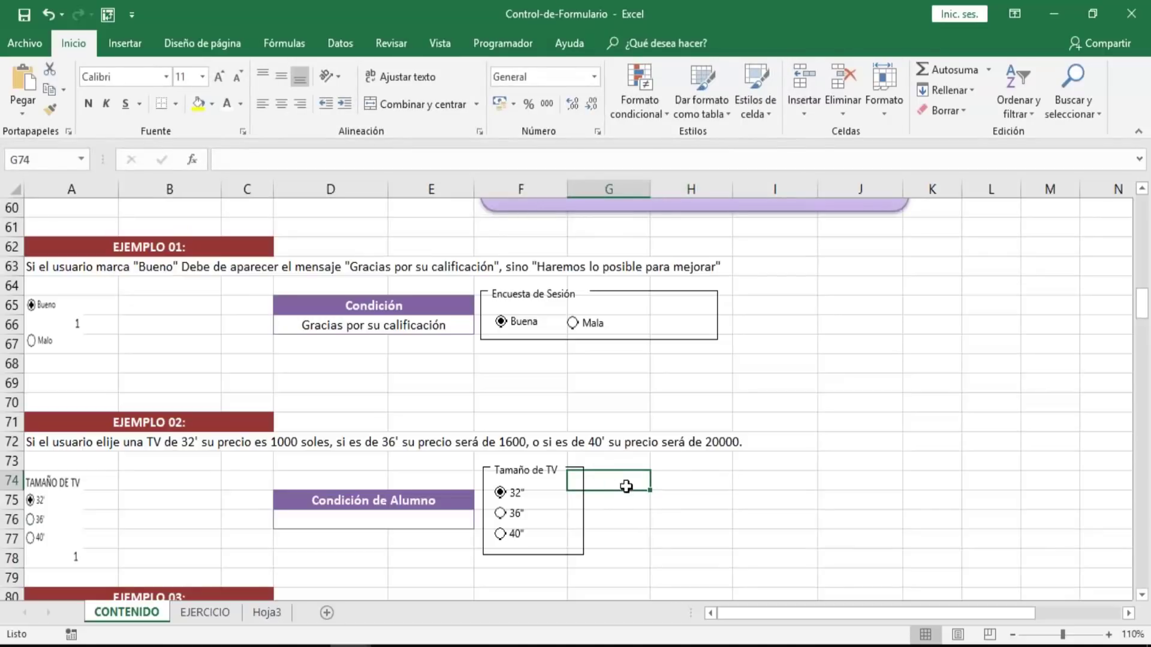
pyautogui.click(693, 480)
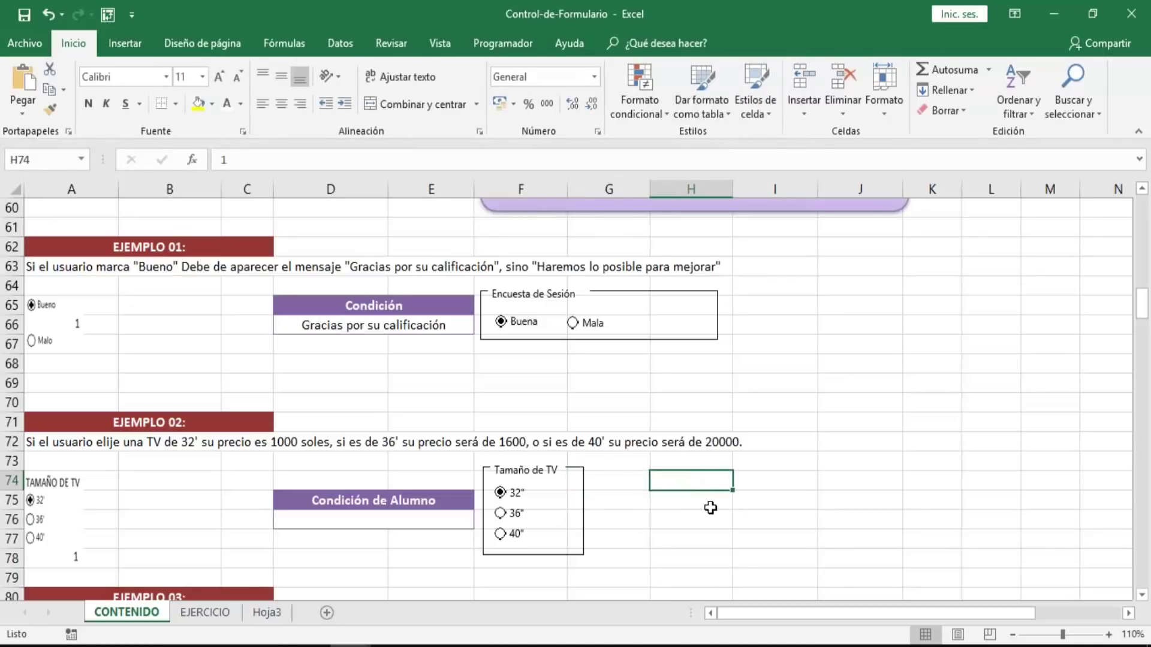
pyautogui.click(760, 479)
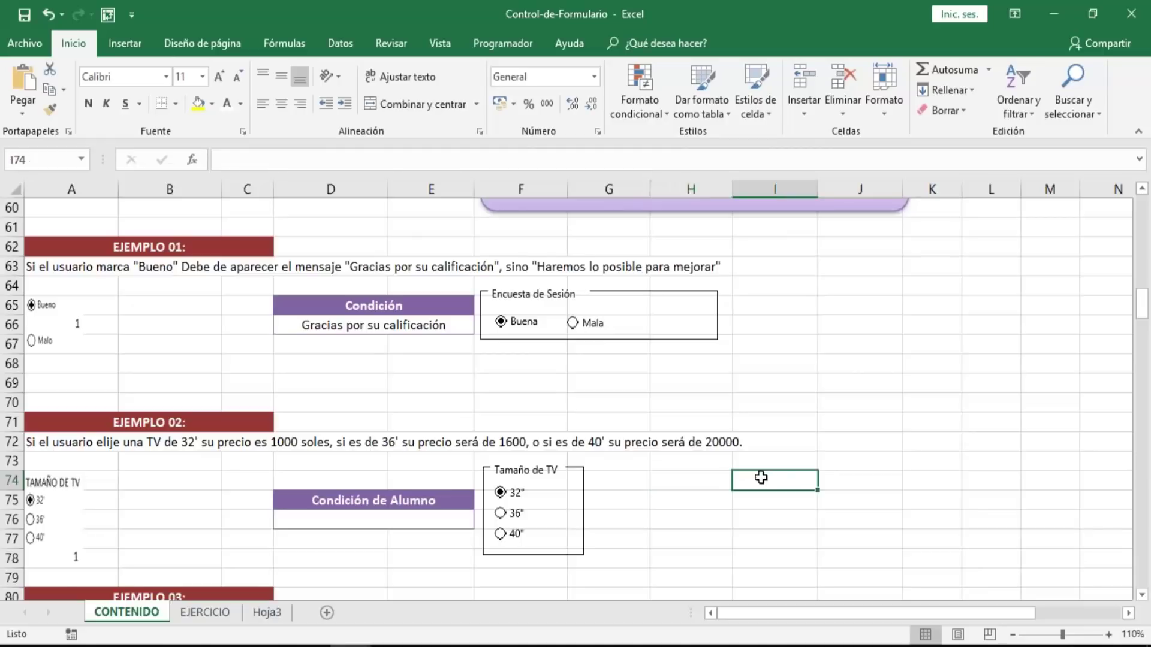
pyautogui.click(691, 482)
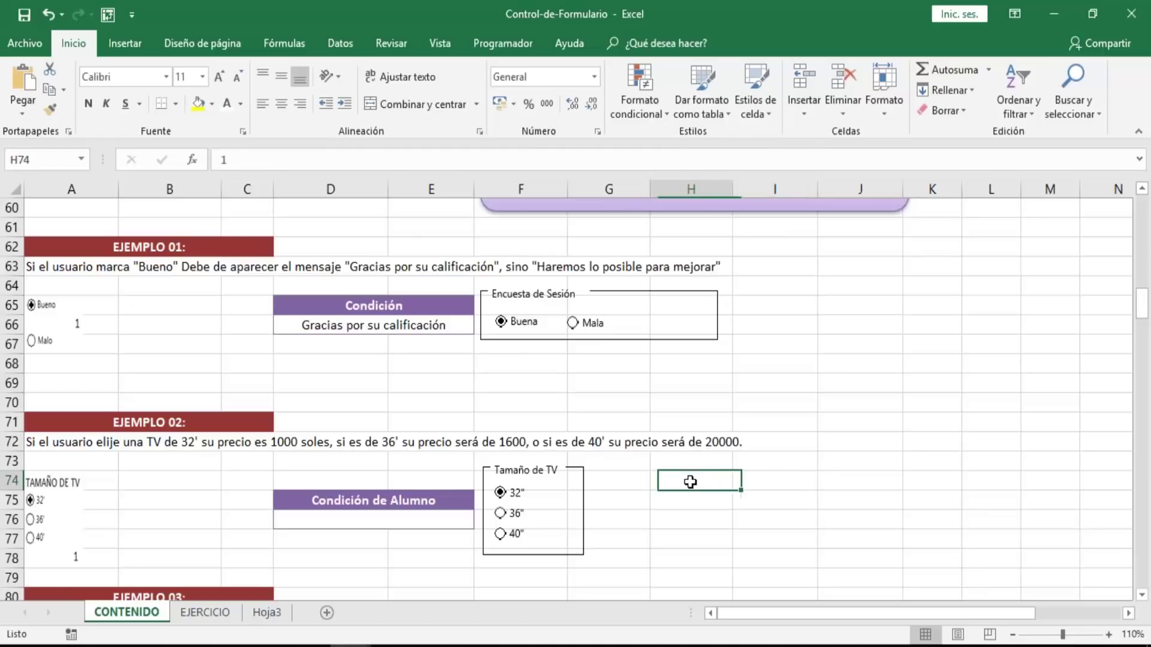
pyautogui.click(602, 481)
pyautogui.click(685, 480)
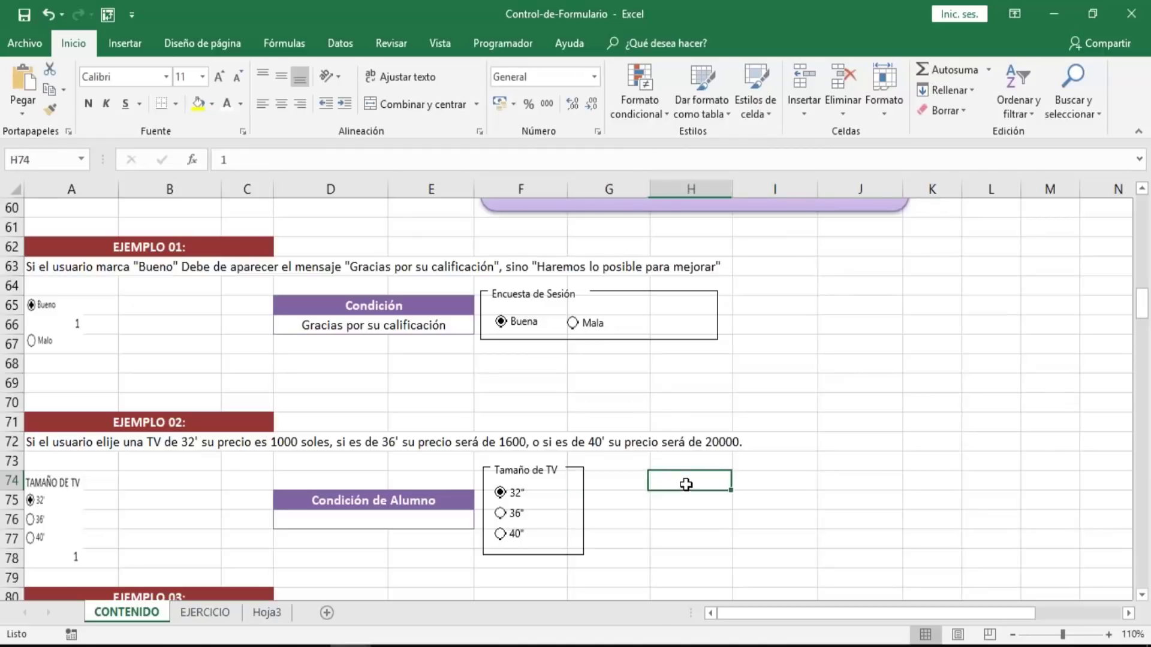
pyautogui.click(768, 482)
pyautogui.click(686, 482)
pyautogui.click(612, 477)
pyautogui.click(677, 480)
pyautogui.click(768, 474)
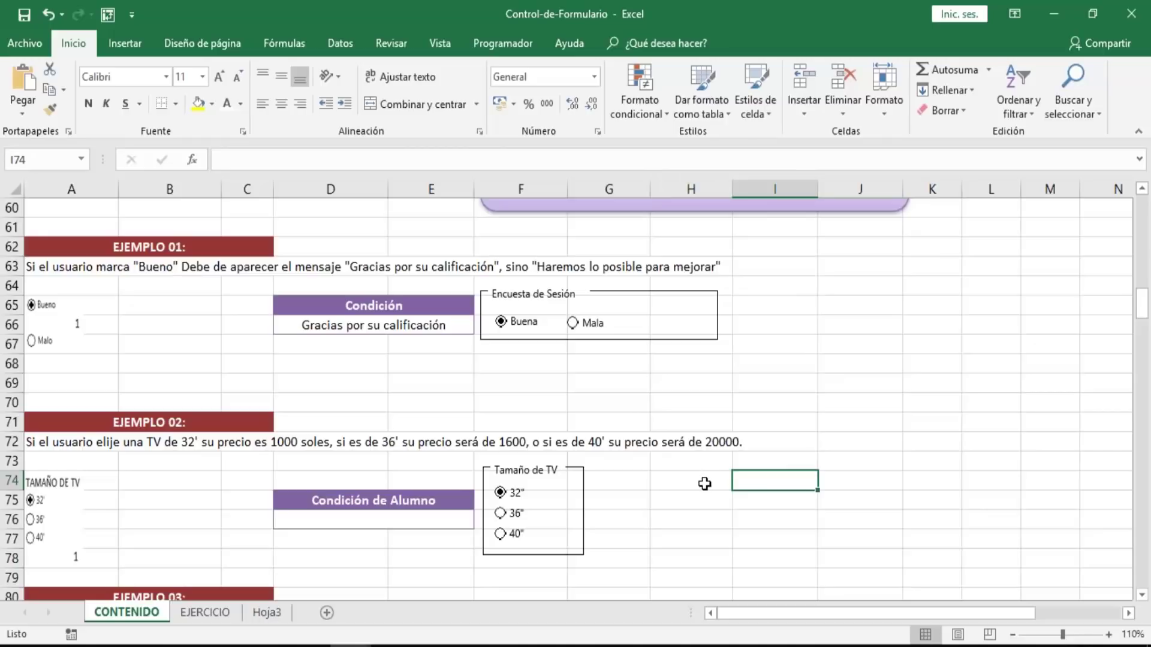
pyautogui.click(703, 480)
pyautogui.click(608, 484)
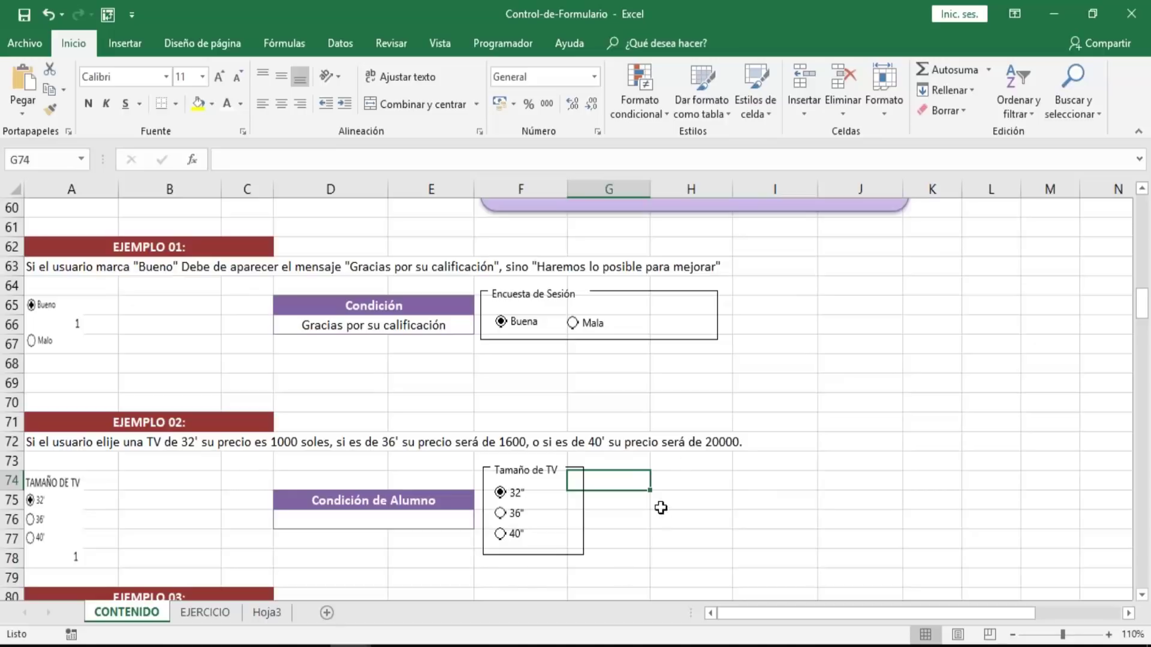
pyautogui.click(678, 484)
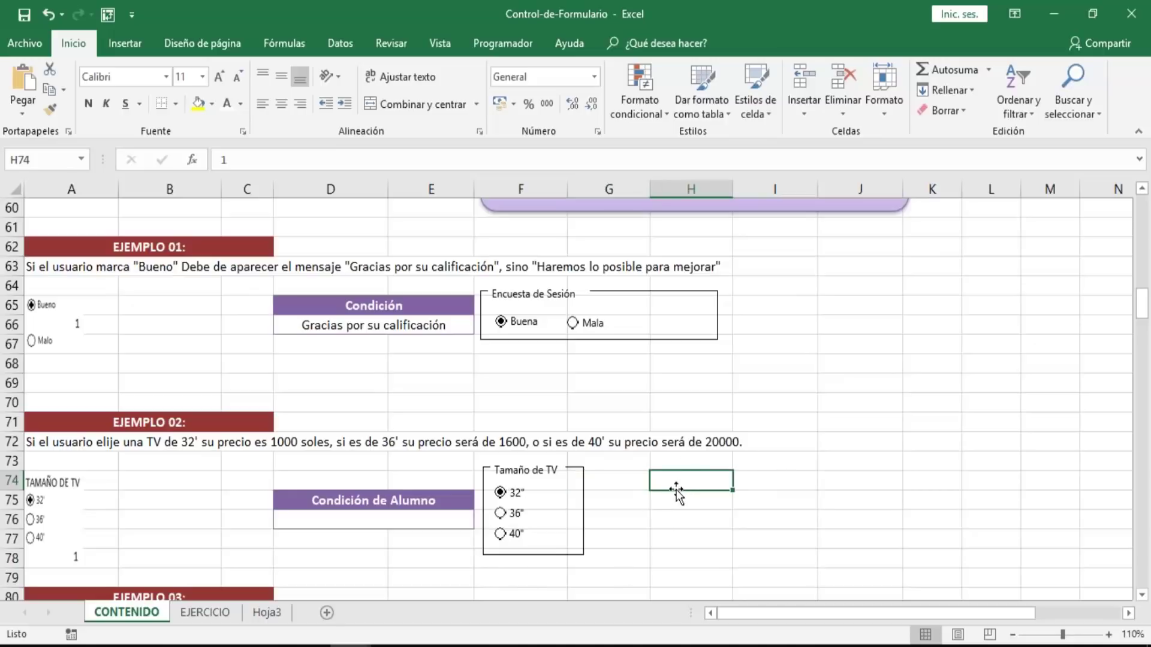
# - Begin an SI formula in cell D76 under Condición de Alumno with the logical test H74=1
pyautogui.click(393, 521)
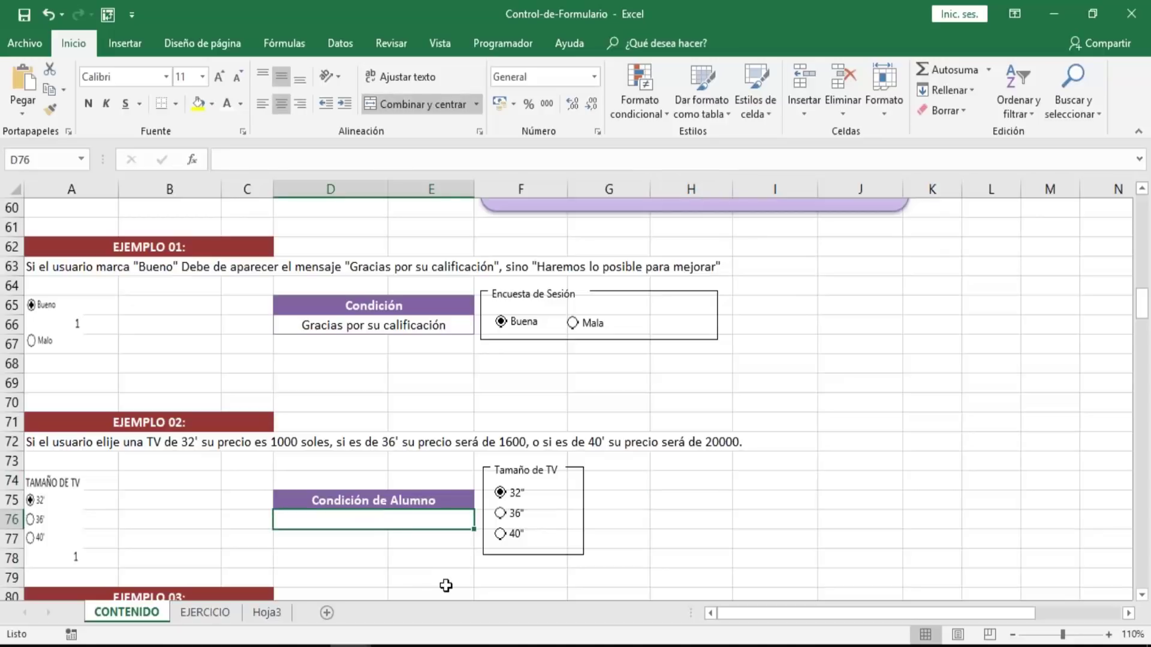
pyautogui.write('=SI(')
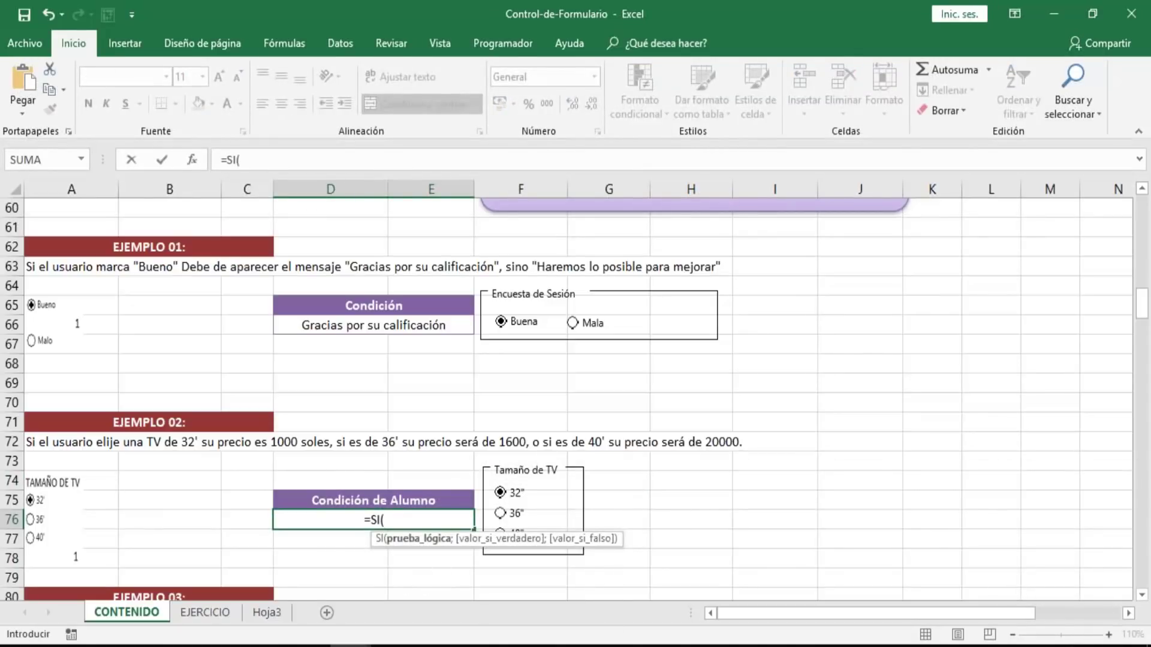
pyautogui.press('Right')
pyautogui.press('Right')
pyautogui.press('Right')
pyautogui.press('Up')
pyautogui.press('Up')
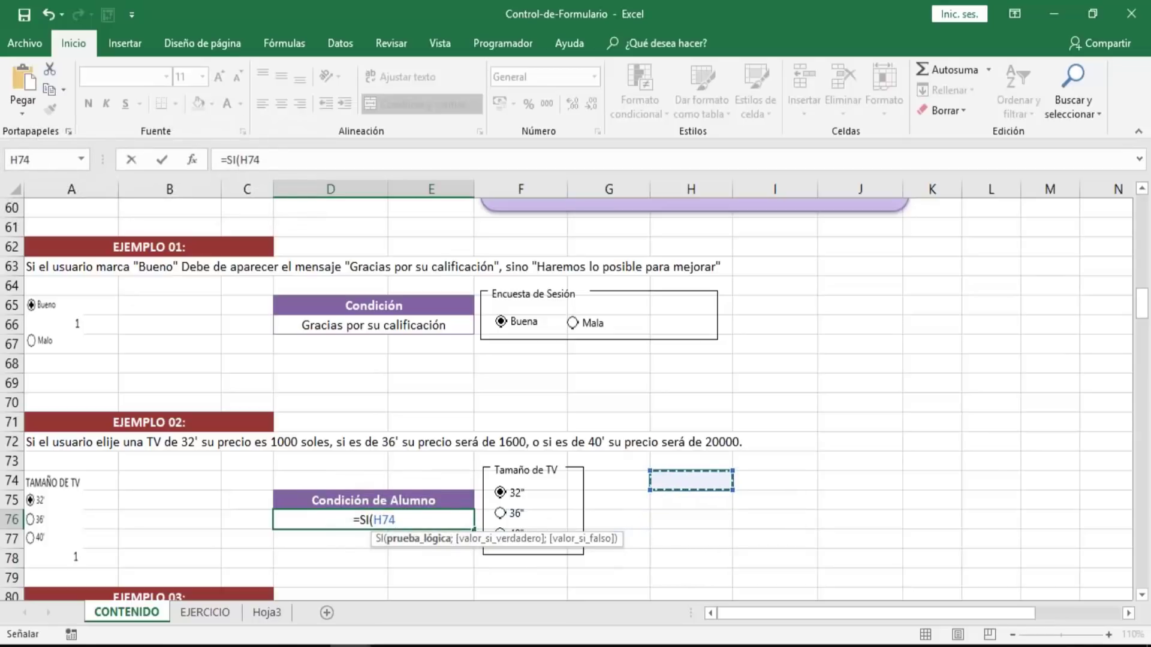
pyautogui.write('=1,')
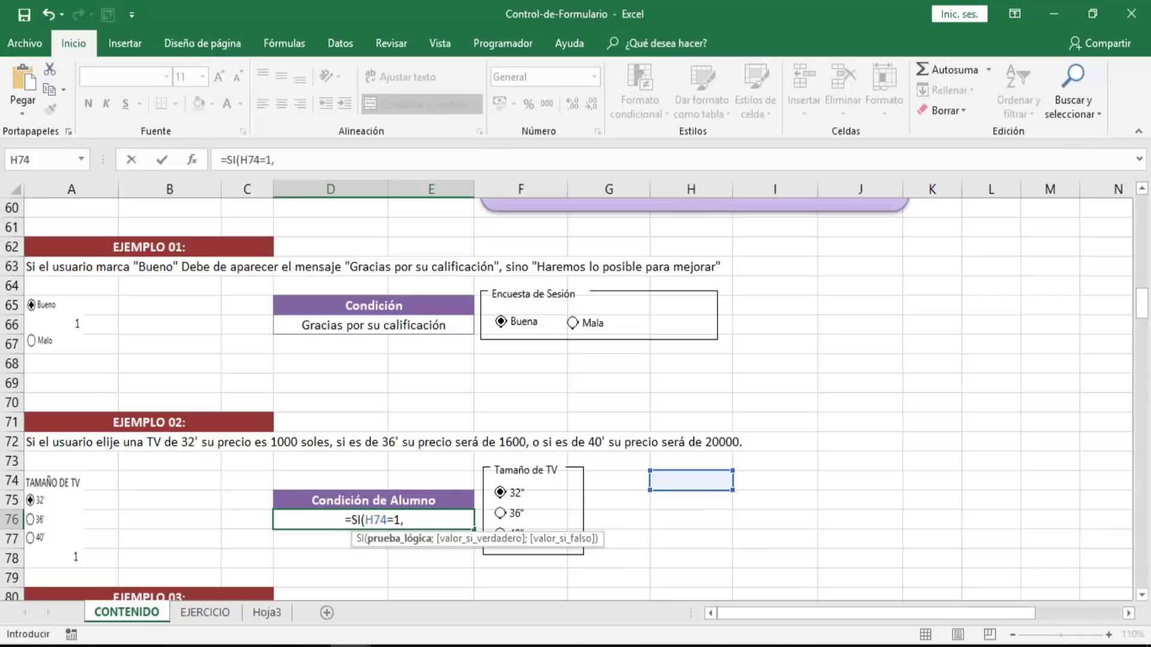
pyautogui.press('BackSpace')
pyautogui.write(';')
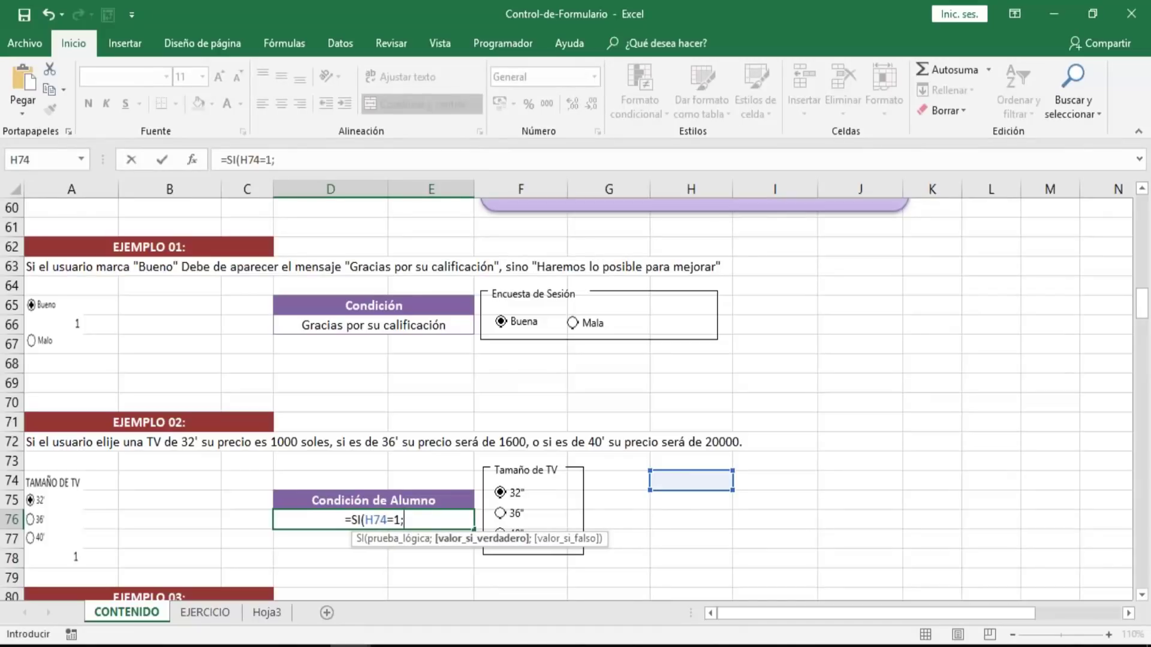
# - Try to enter the D76 formula with 1000,si after the test, and remove that part
pyautogui.write('100')
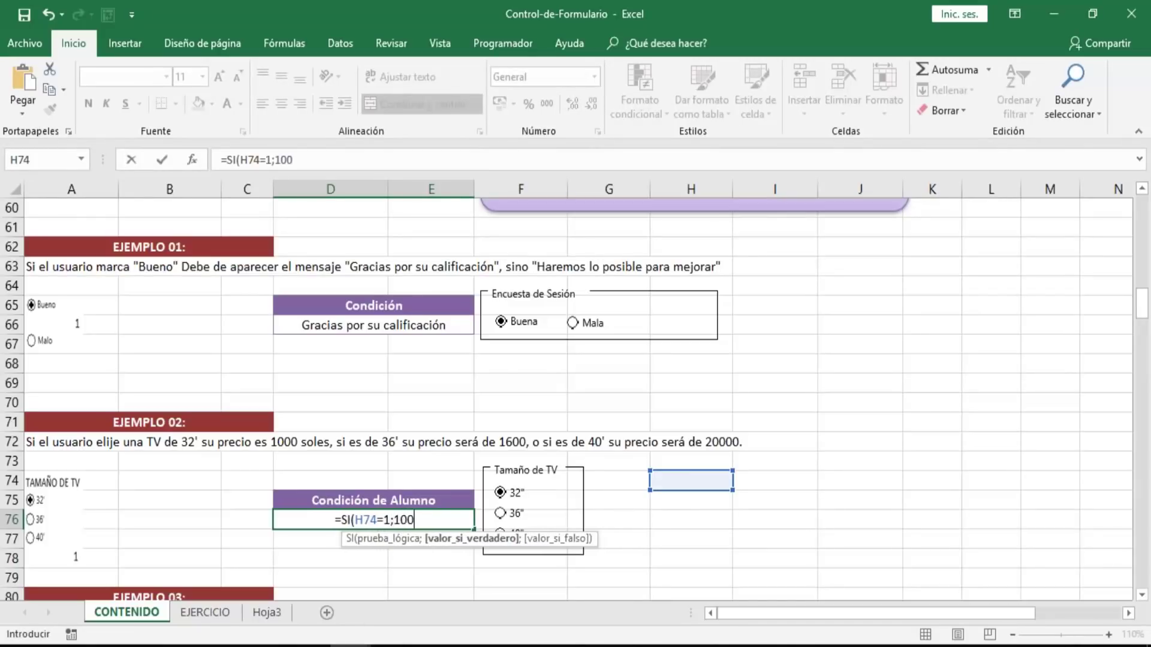
pyautogui.write('0')
pyautogui.write(',si')
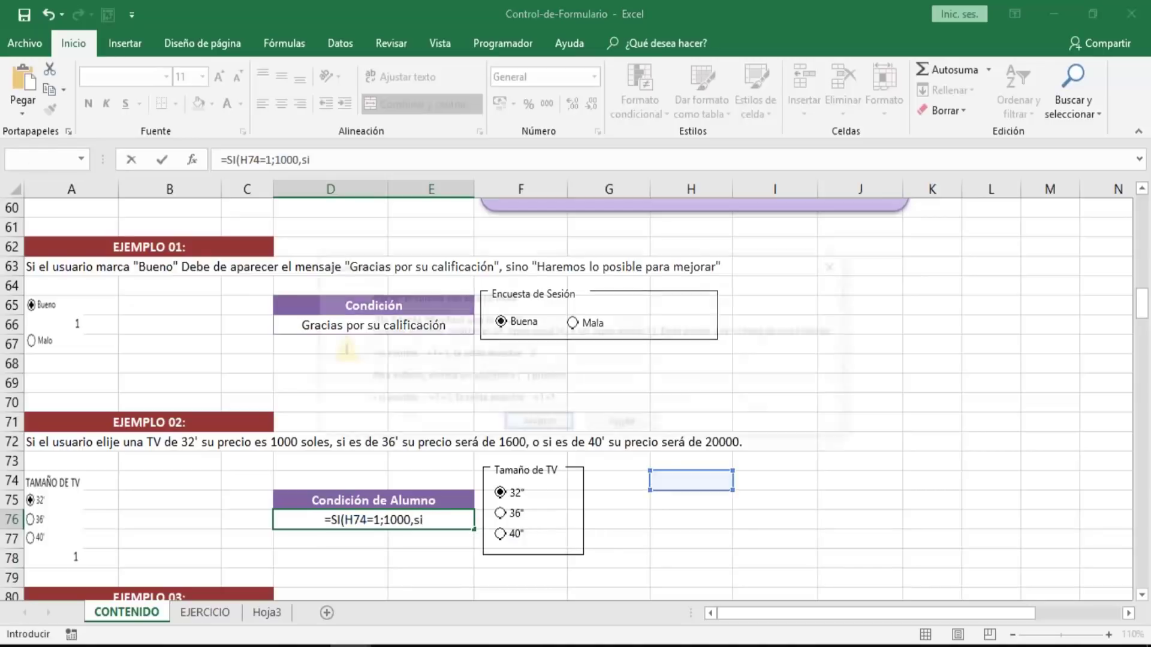
pyautogui.press('Return')
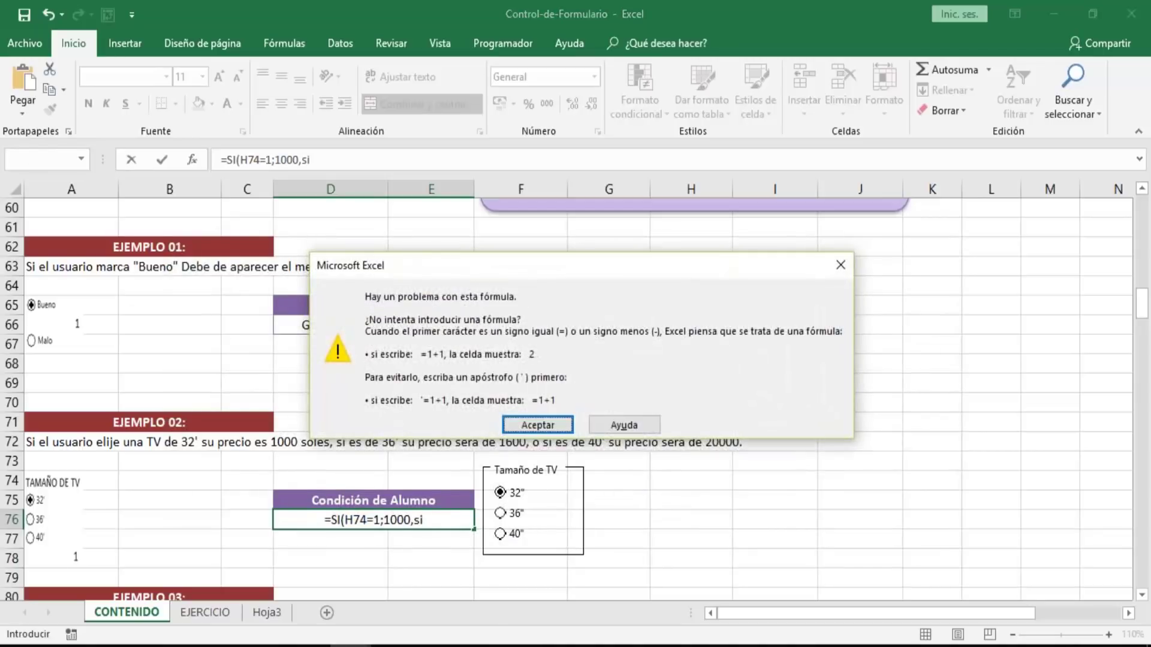
pyautogui.press('Return')
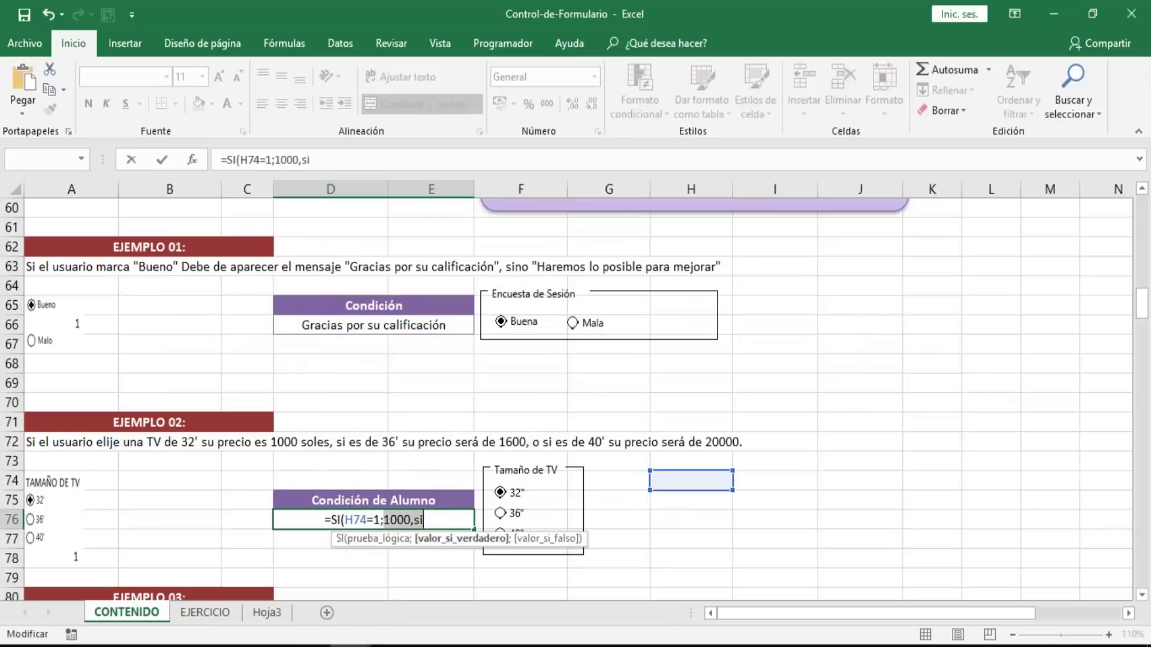
pyautogui.press('BackSpace')
pyautogui.press('BackSpace')
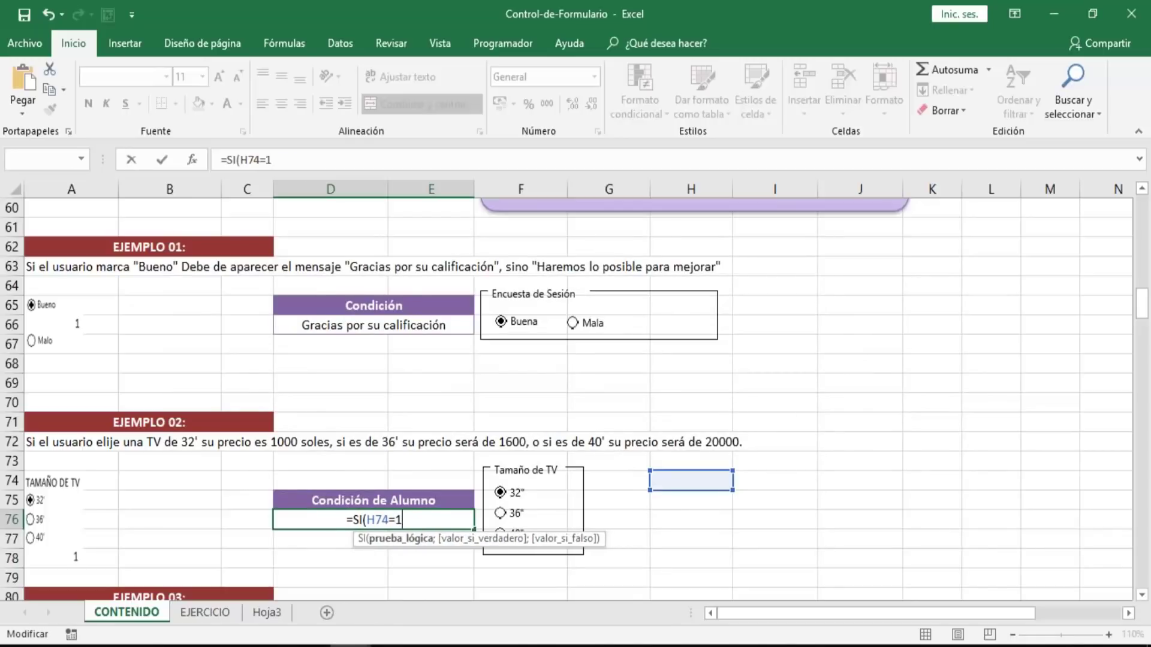
# - Continue the D76 formula as =SI(H74=1000; and nest a second SI with the logical test H74=2
pyautogui.write('000;si')
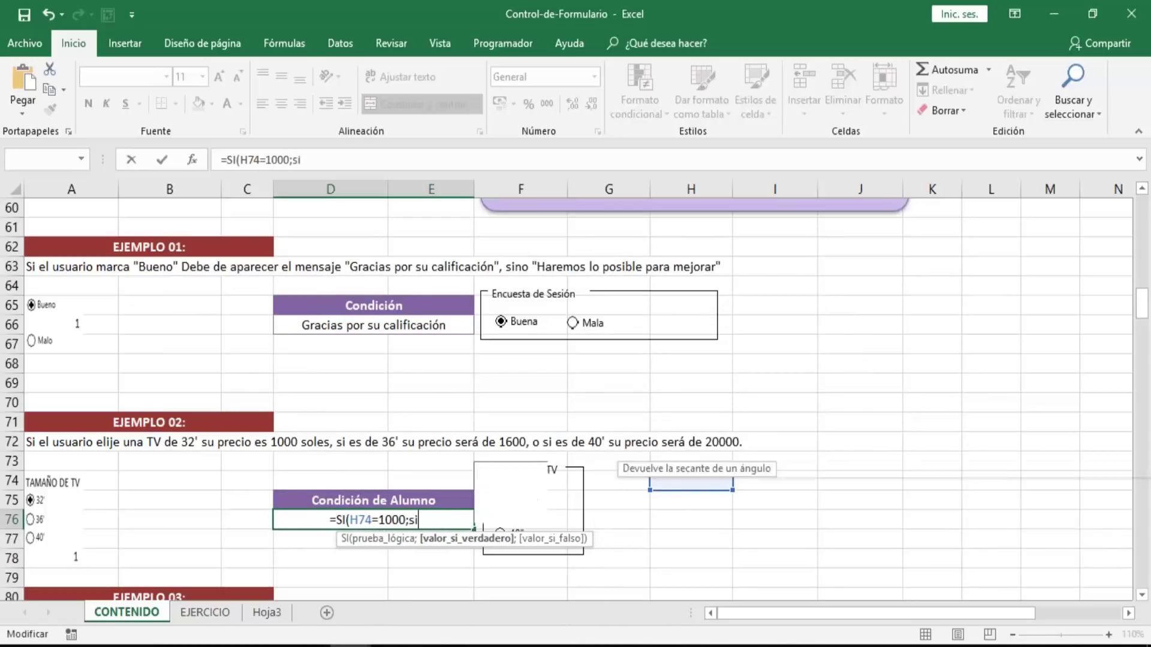
pyautogui.press('Tab')
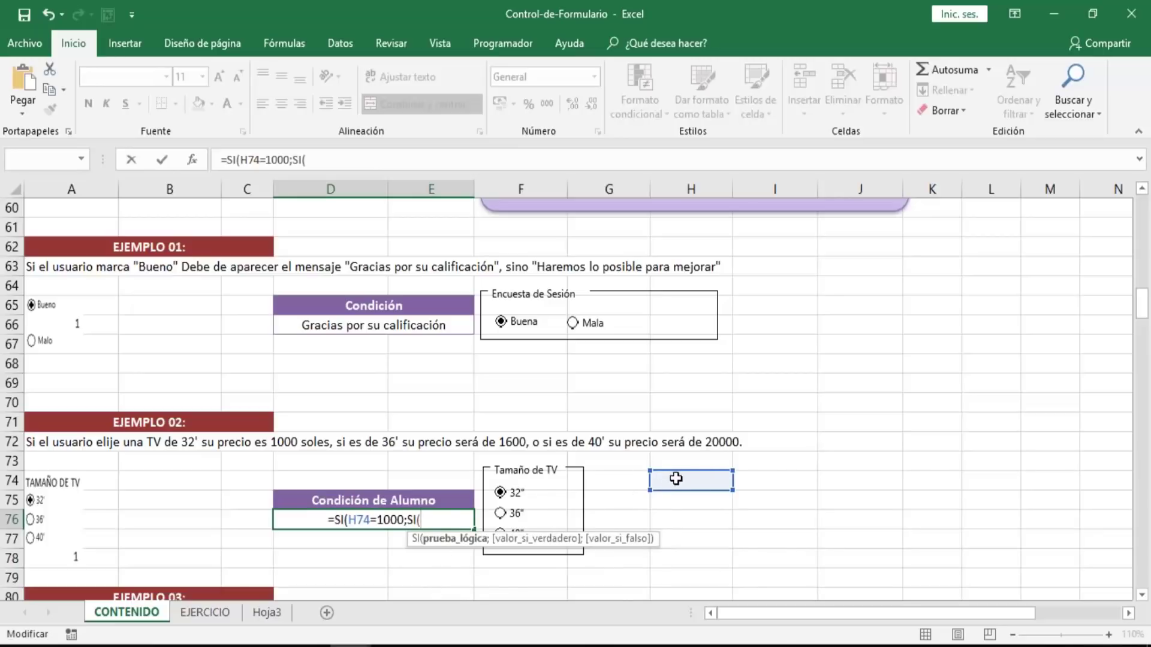
pyautogui.click(676, 479)
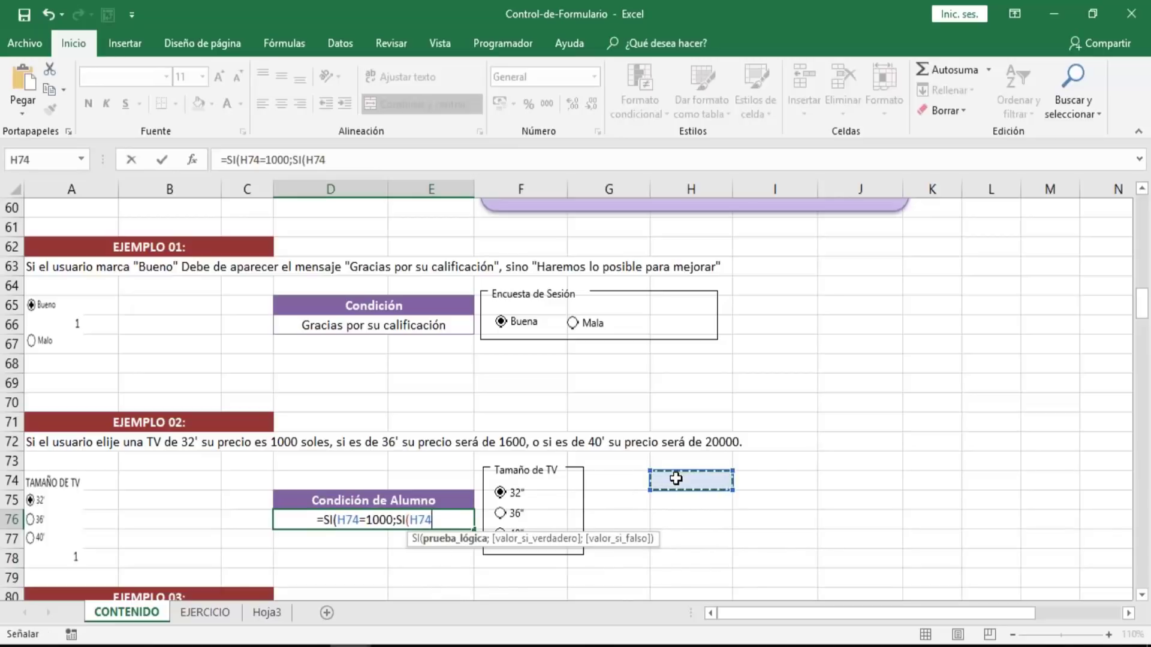
pyautogui.write('=2')
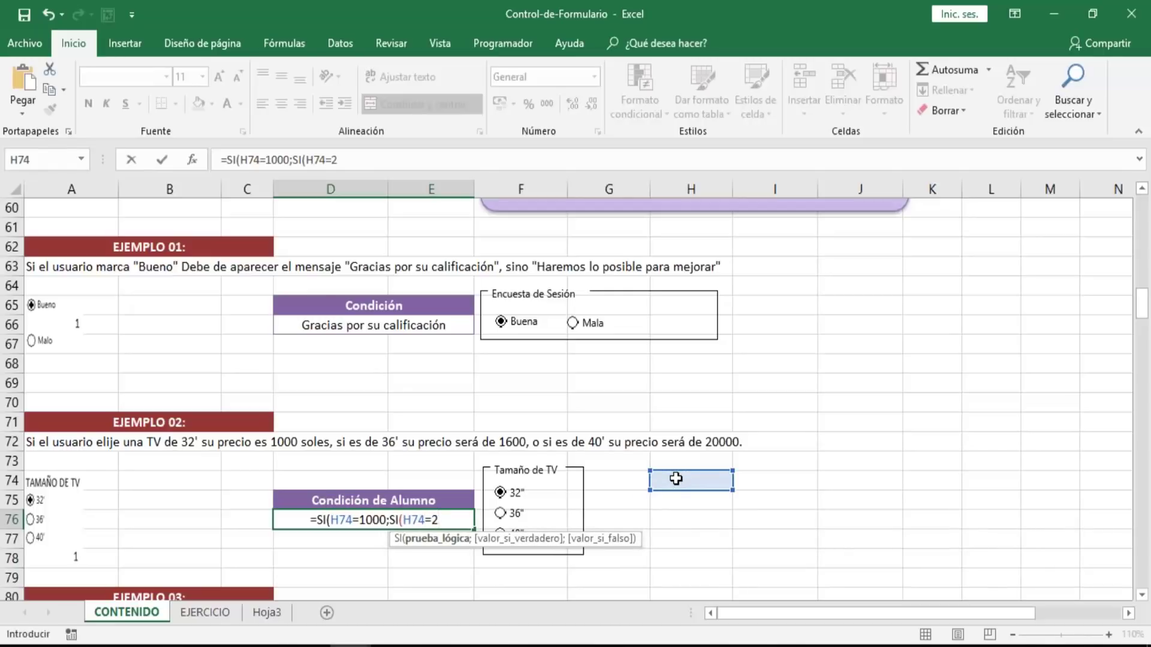
pyautogui.write(';')
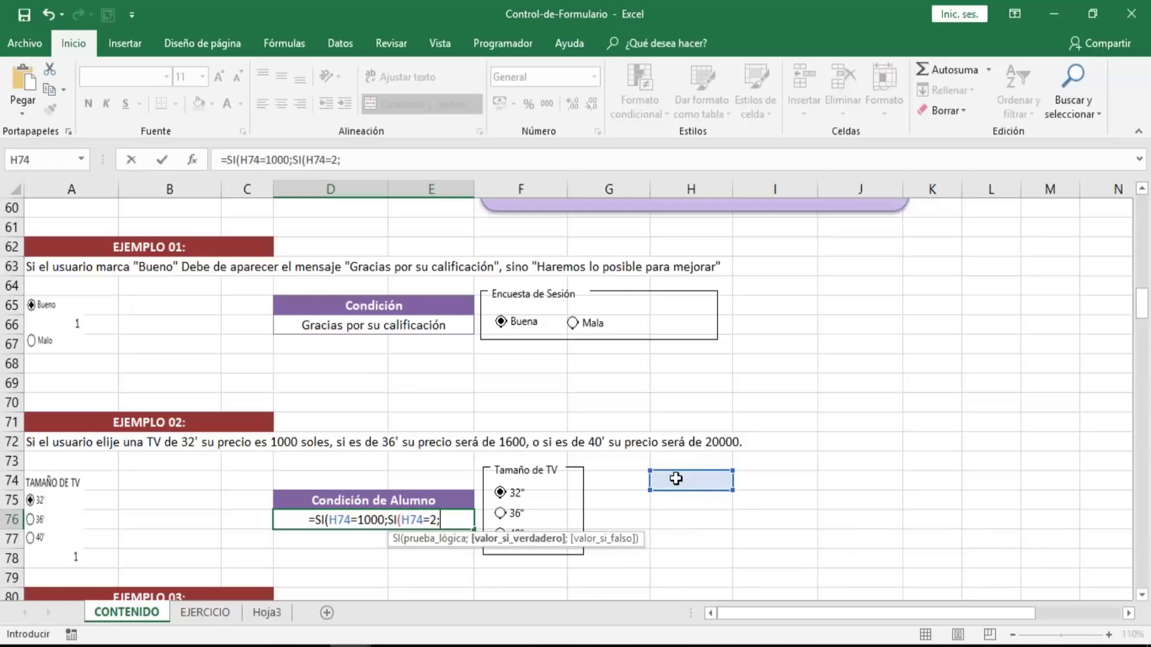
# - Give the nested SI in D76 the values 1600 if true and 2000 if false, close both functions and enter the formula
pyautogui.write('1')
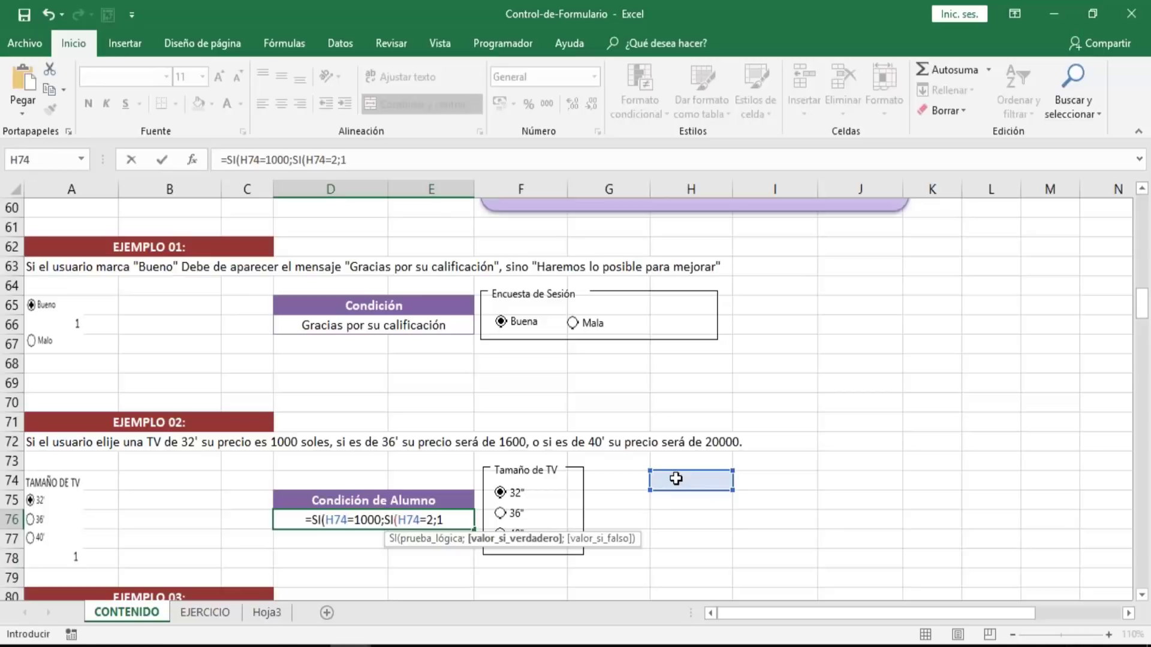
pyautogui.write('600,2')
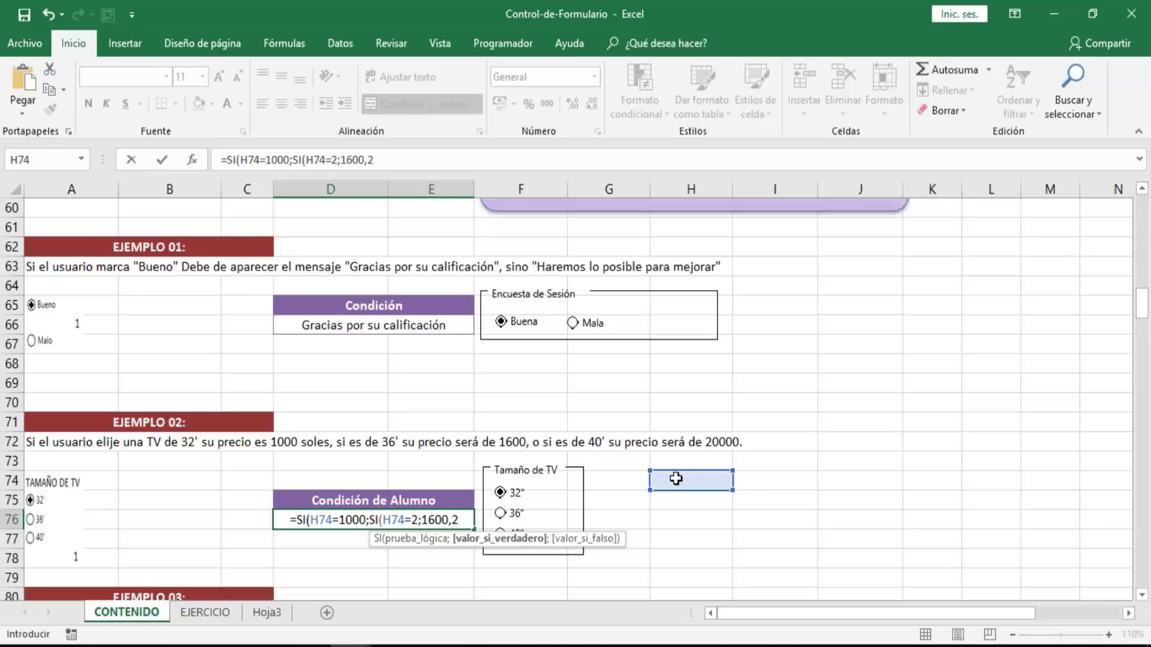
pyautogui.write('0')
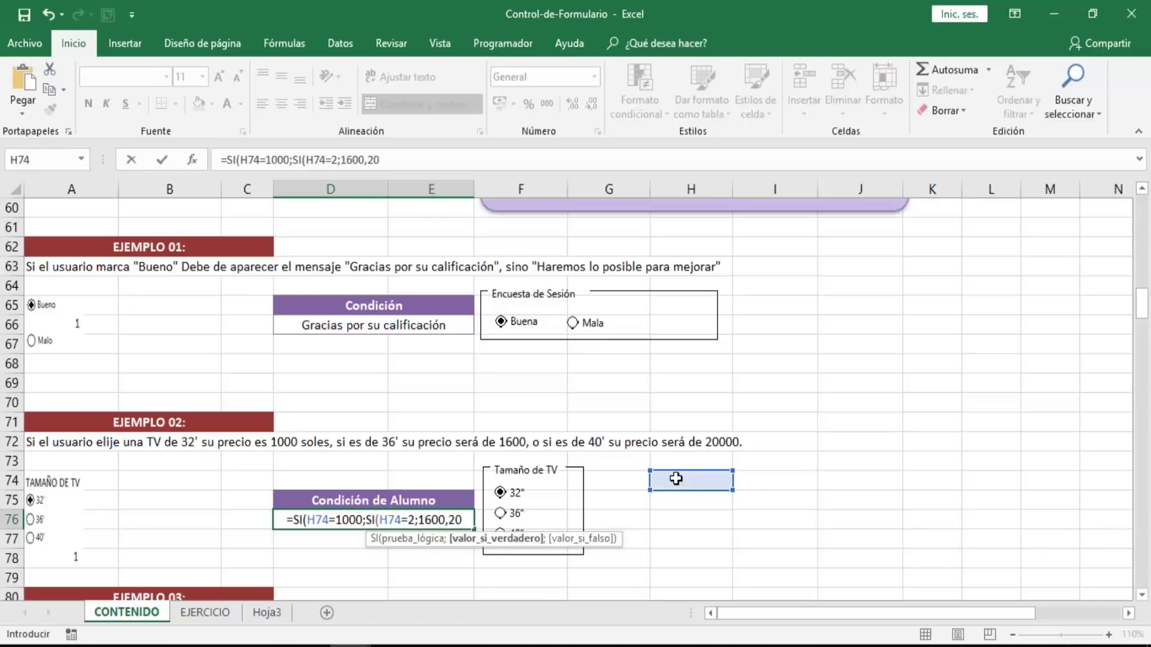
pyautogui.write('00')
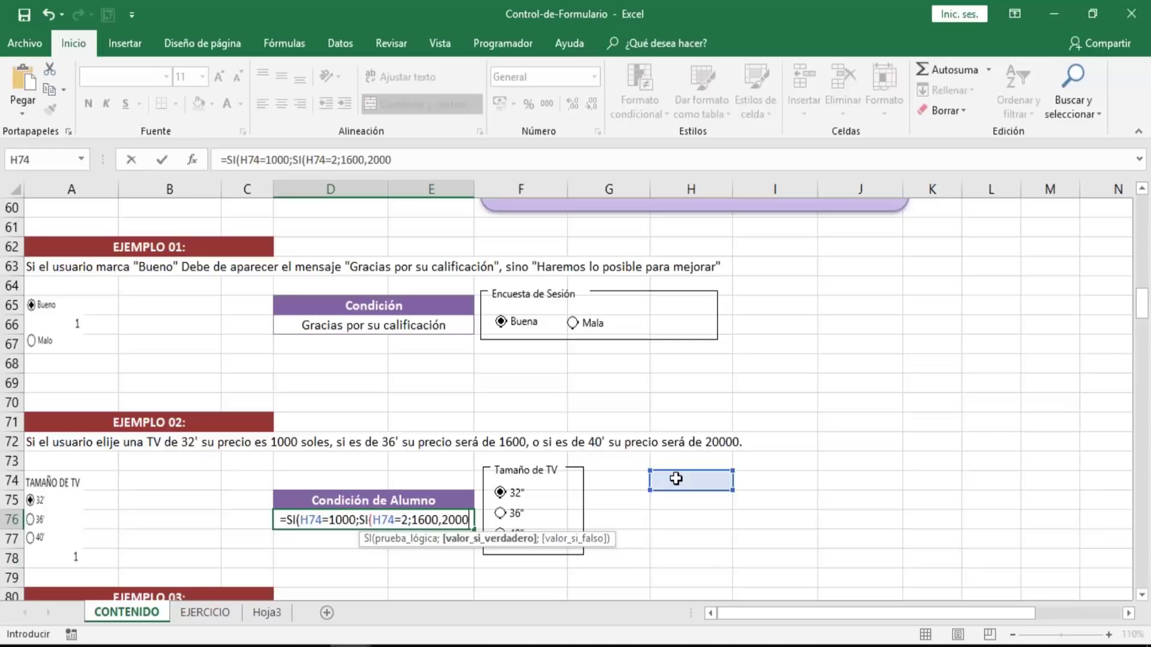
pyautogui.press('BackSpace')
pyautogui.press('BackSpace')
pyautogui.press('BackSpace')
pyautogui.press('BackSpace')
pyautogui.press('BackSpace')
pyautogui.write(';')
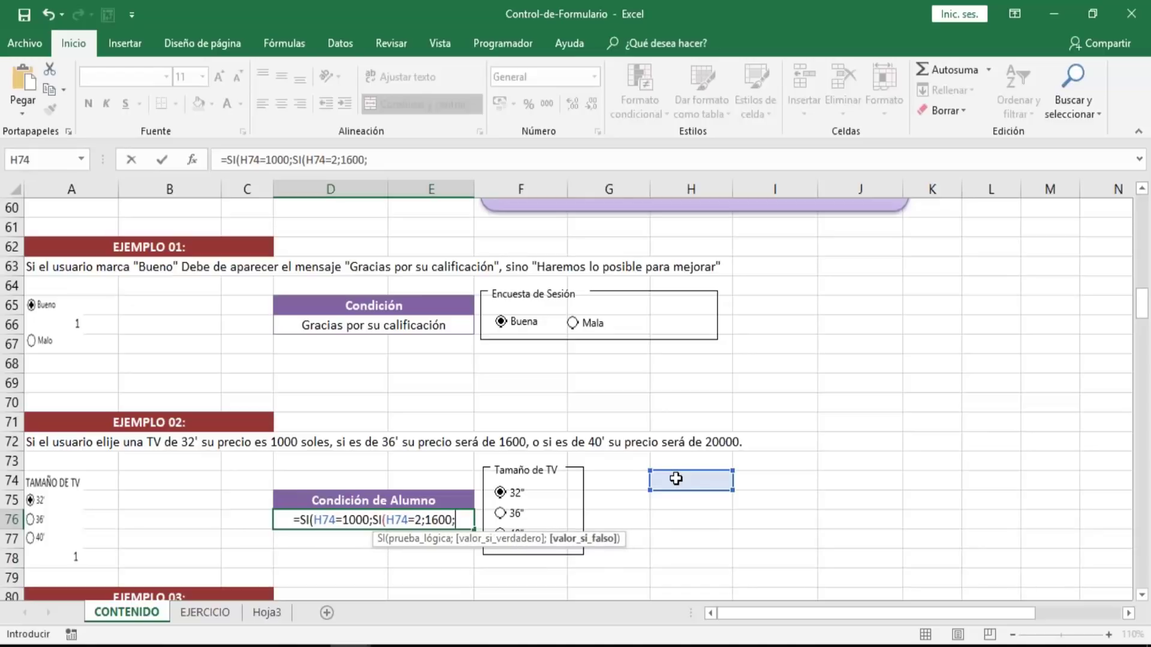
pyautogui.write('2000')
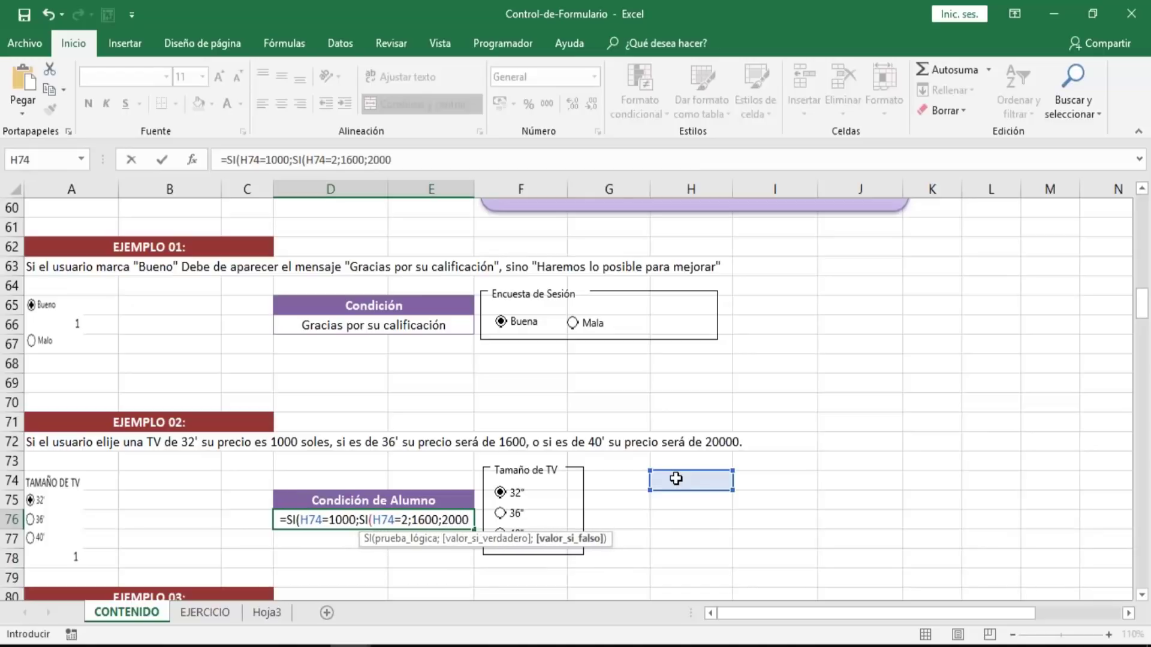
pyautogui.write('))')
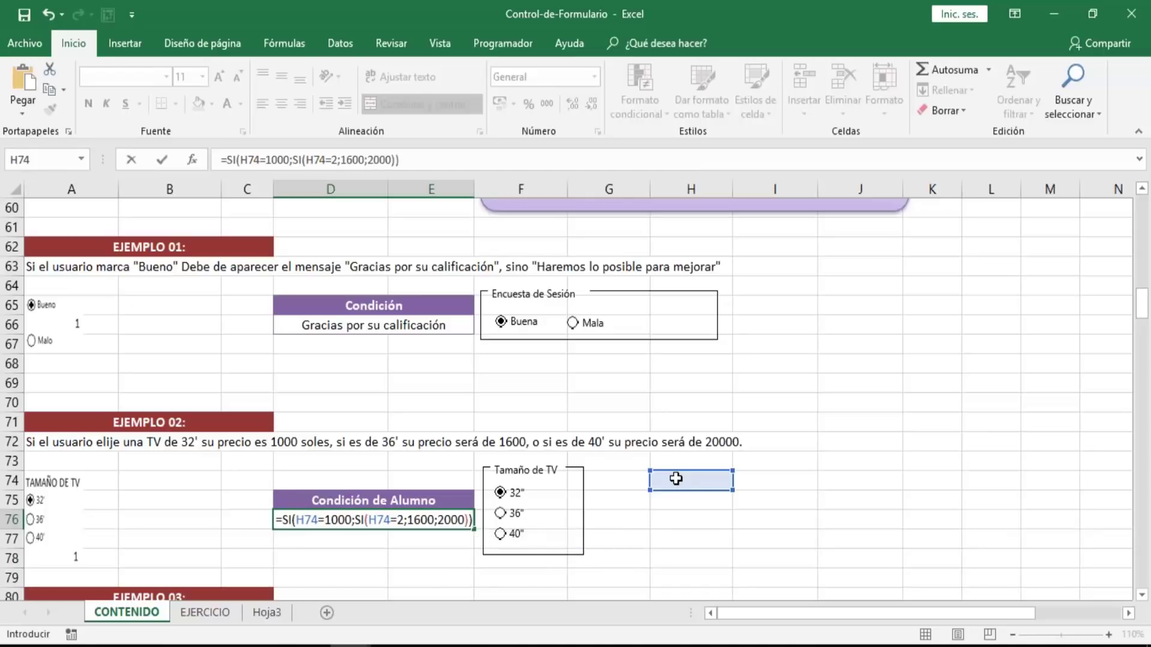
pyautogui.hotkey('ctrl', 'Return')
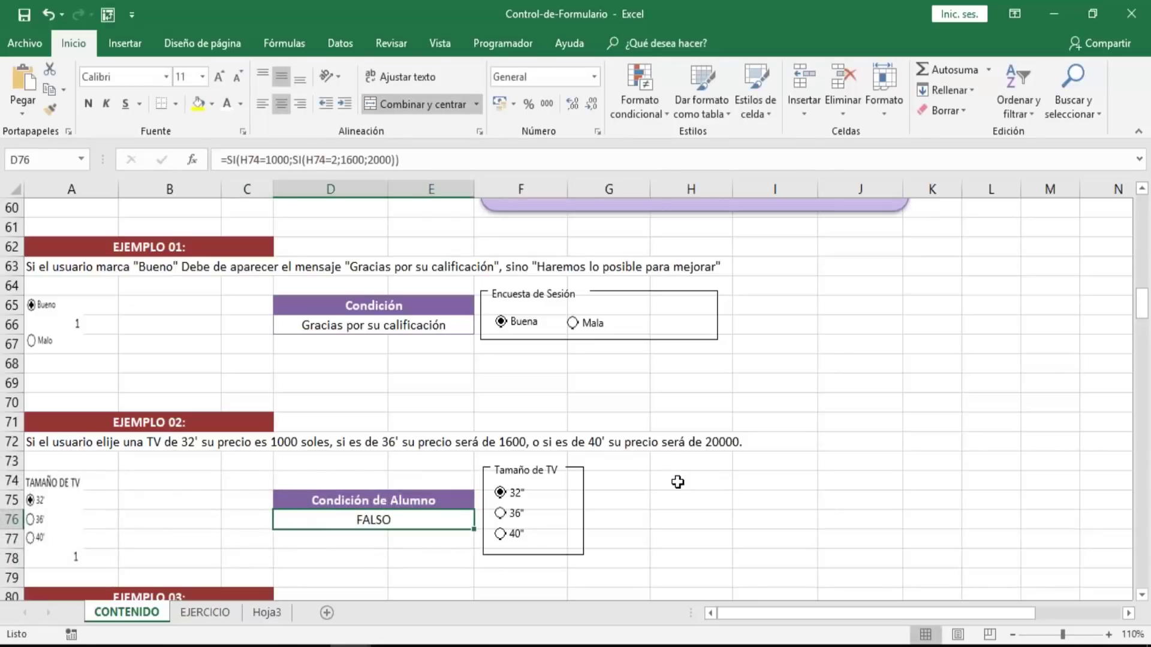
# - Correct the start of the D76 formula so that it reads =SI(H74=1;1000;SI(H74=2;1600;2000))
pyautogui.click(674, 483)
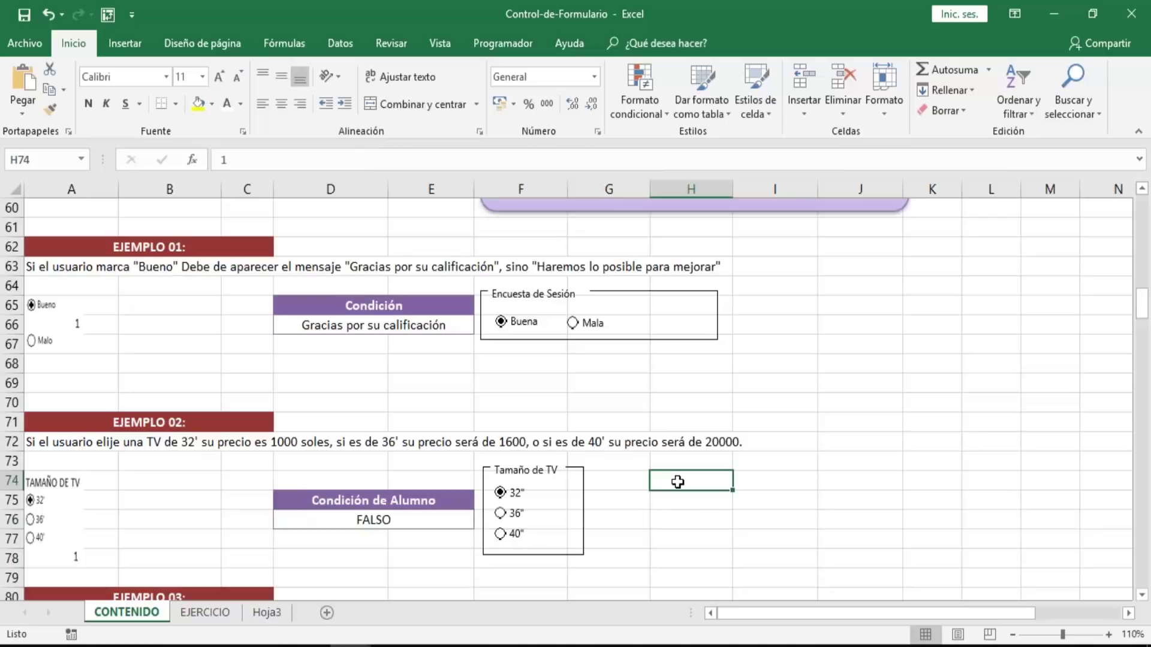
pyautogui.click(364, 524)
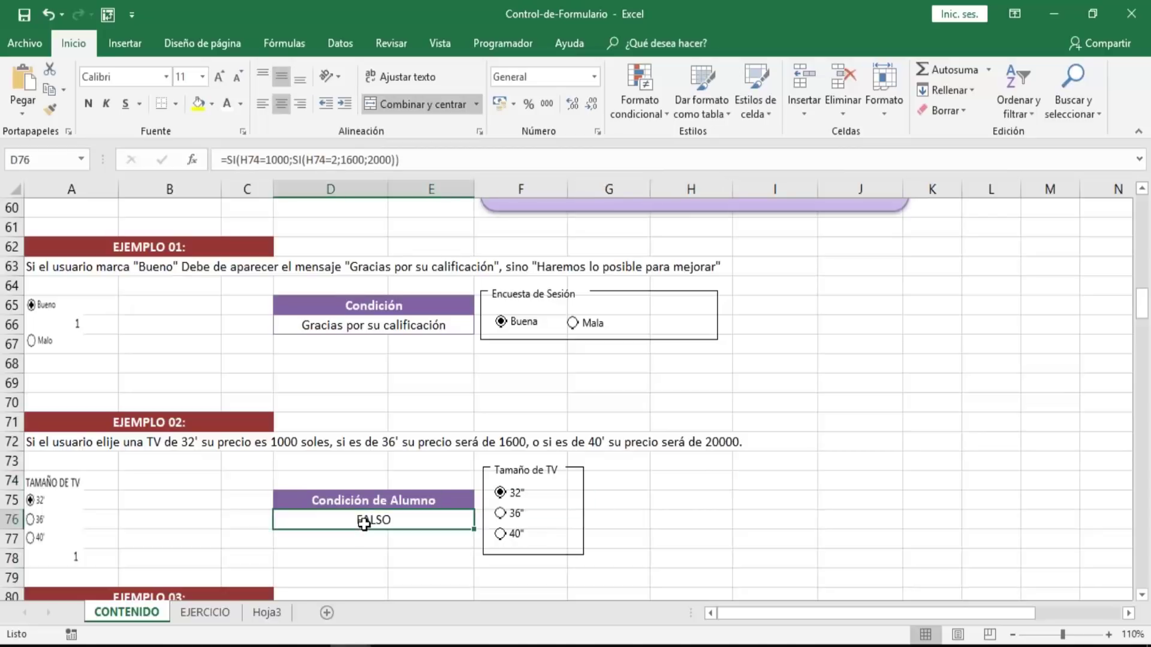
pyautogui.doubleClick(427, 521)
pyautogui.click(453, 524)
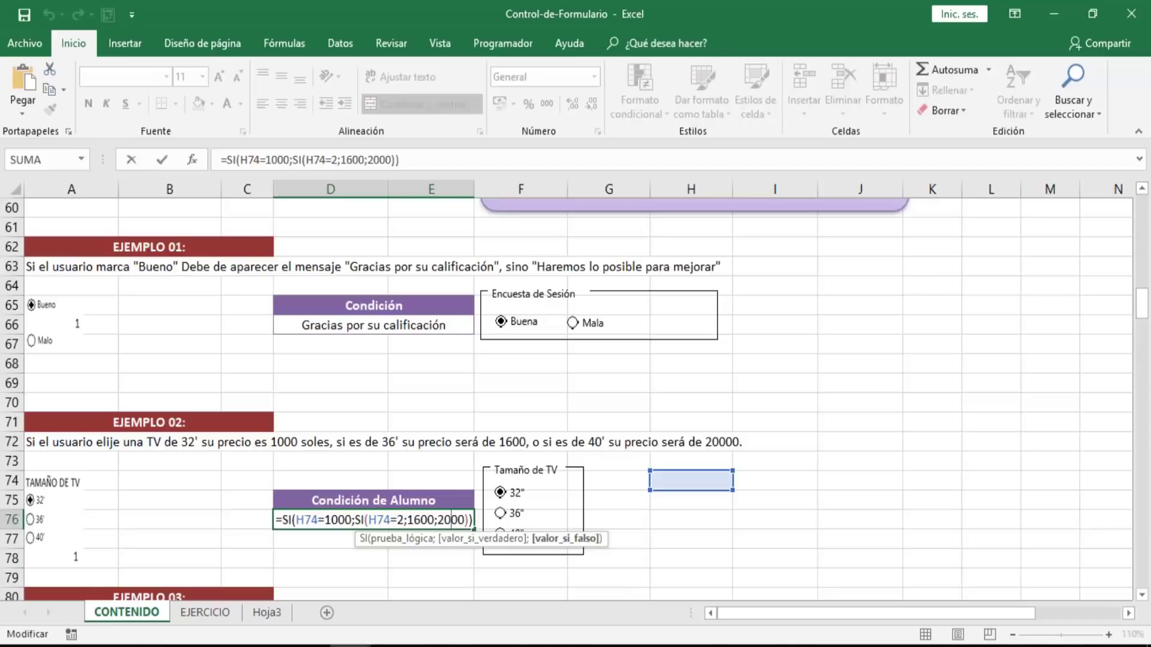
pyautogui.click(339, 521)
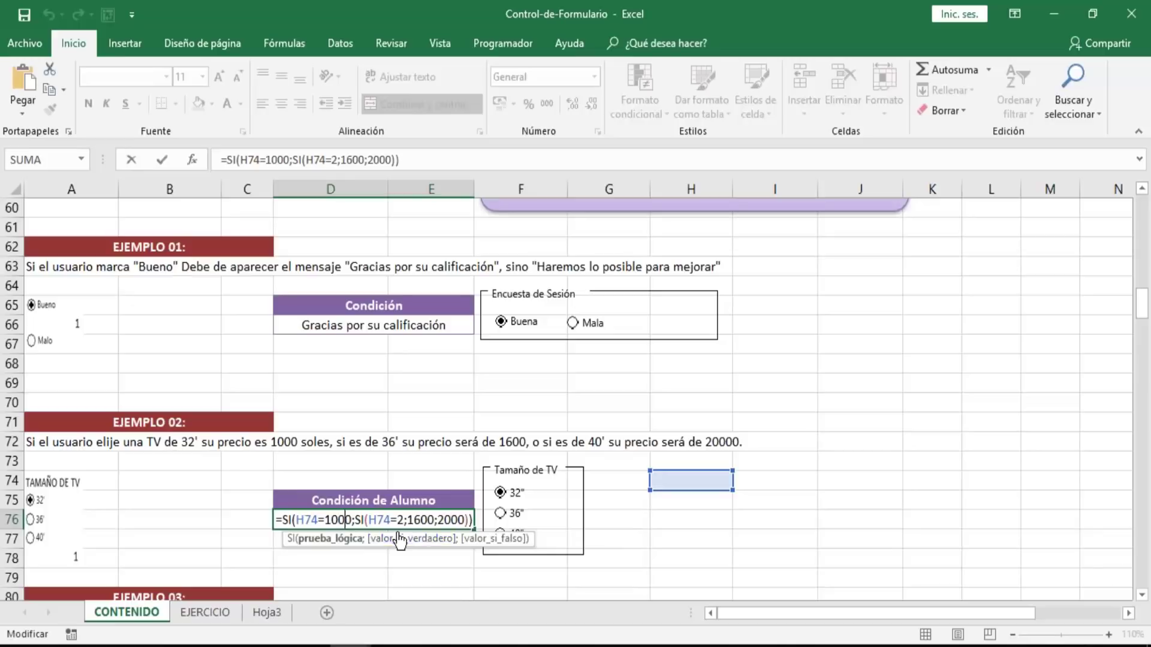
pyautogui.press('Left')
pyautogui.press('Left')
pyautogui.write('1;')
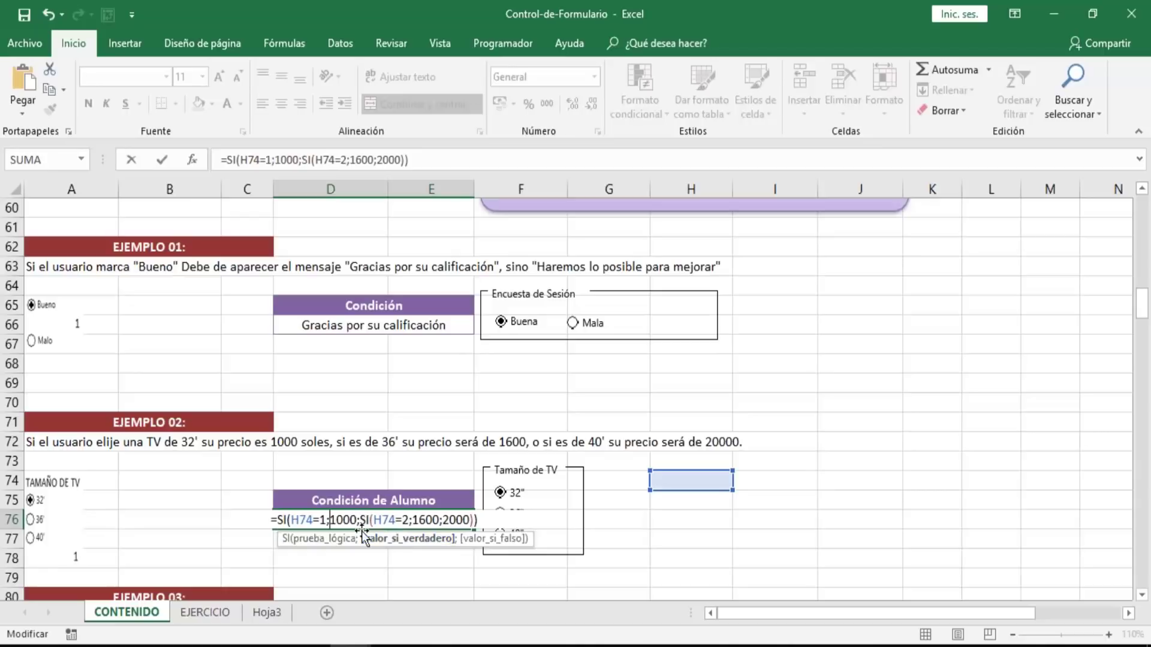
pyautogui.hotkey('ctrl', 'Return')
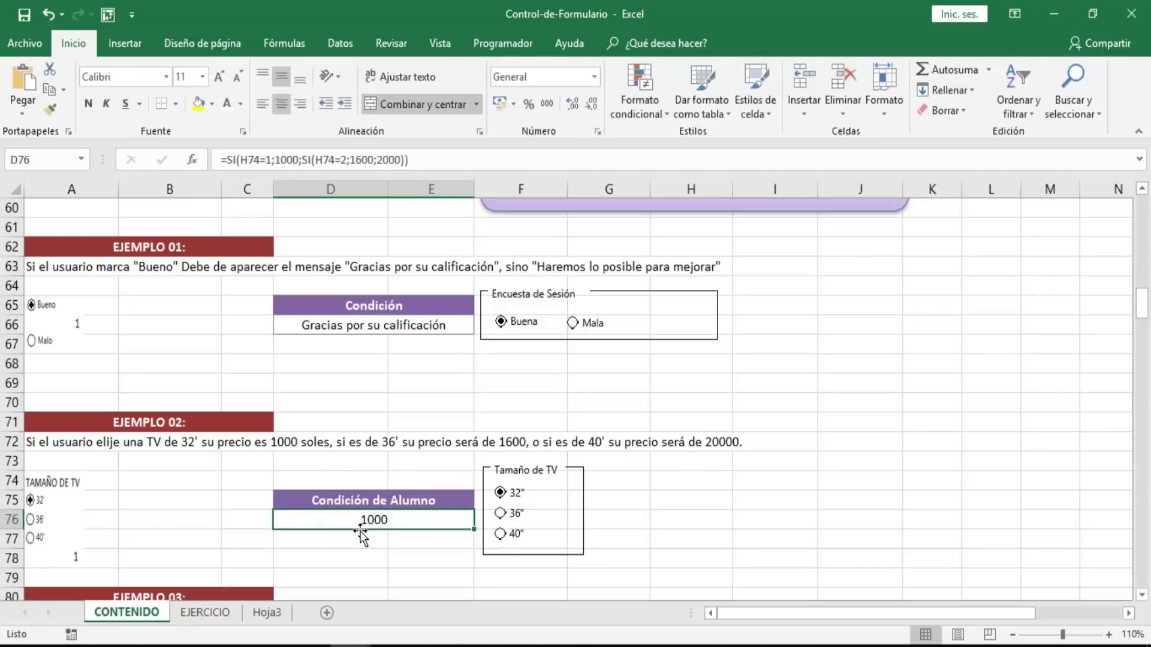
pyautogui.press('Up')
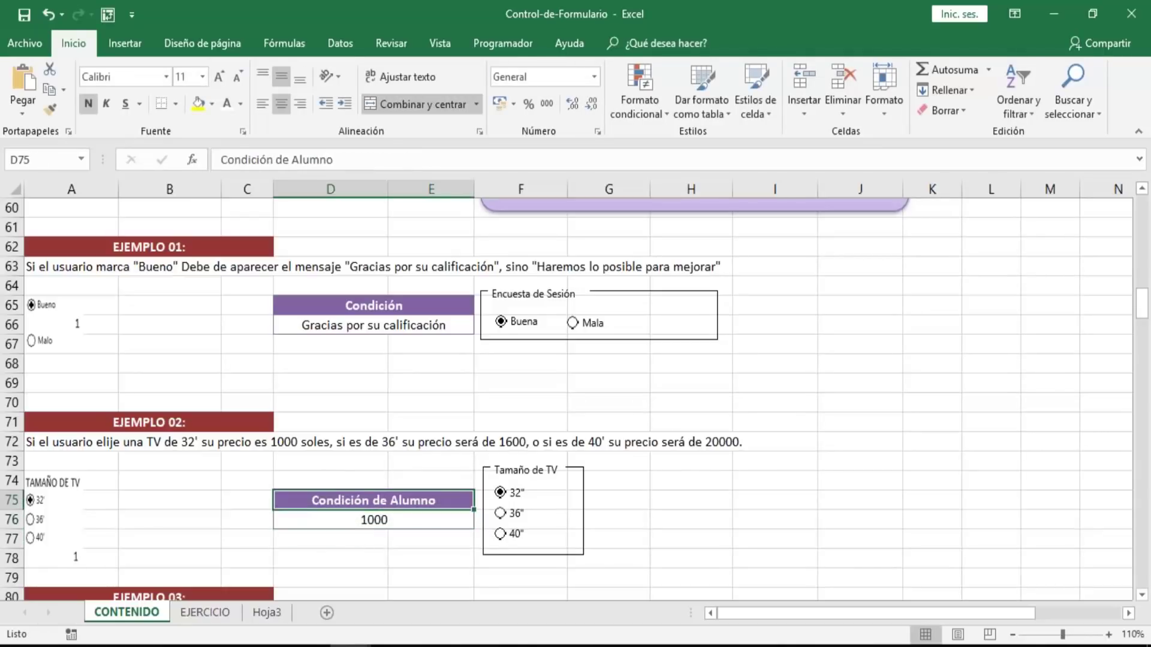
pyautogui.press('Down')
pyautogui.press('Down')
pyautogui.press('Up')
pyautogui.press('Up')
pyautogui.press('Up')
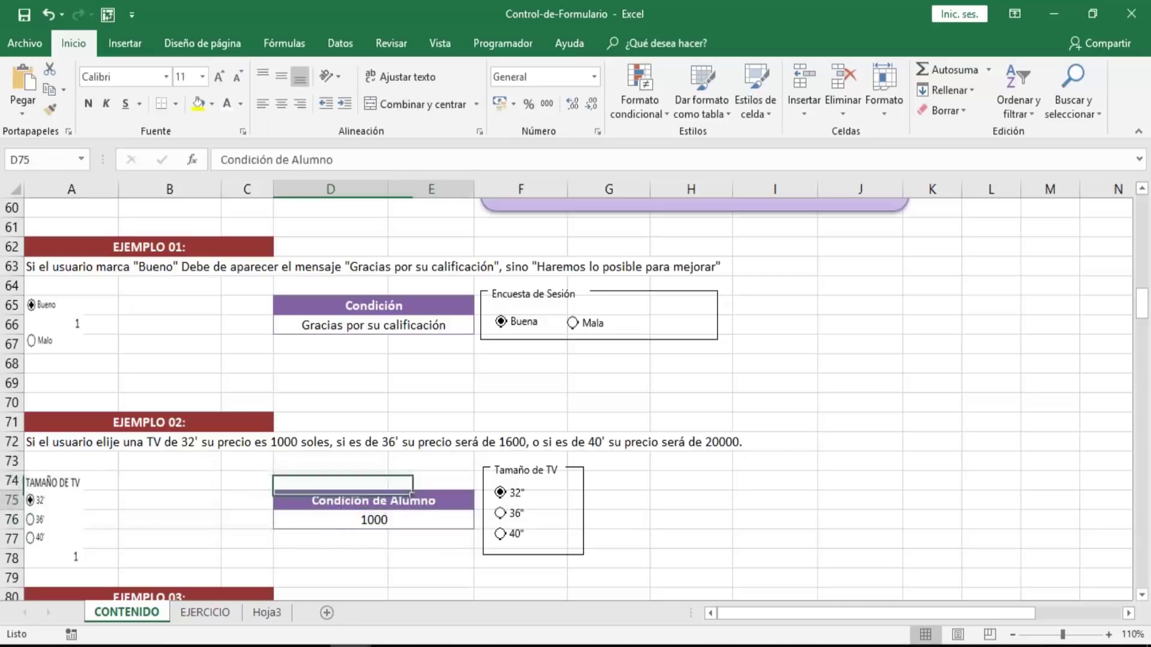
pyautogui.press('Down')
pyautogui.press('Down')
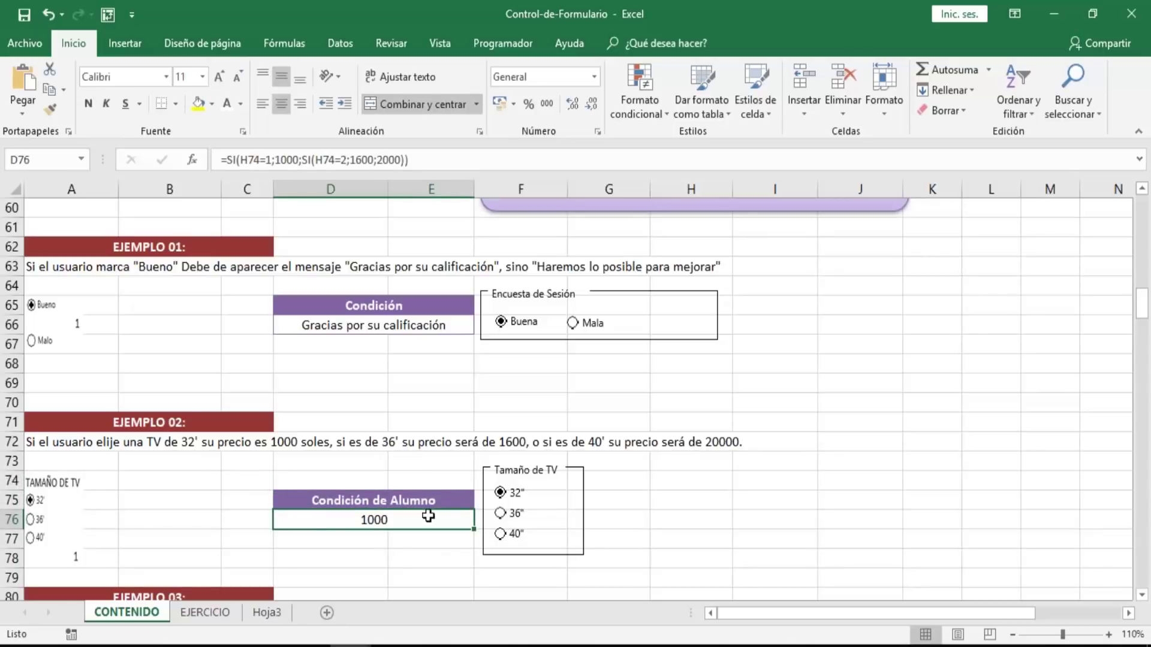
# - Test the D76 price formula by cycling repeatedly through the 32", 36" and 40" TV size options, ending on 40"
pyautogui.click(501, 513)
pyautogui.click(501, 533)
pyautogui.click(501, 494)
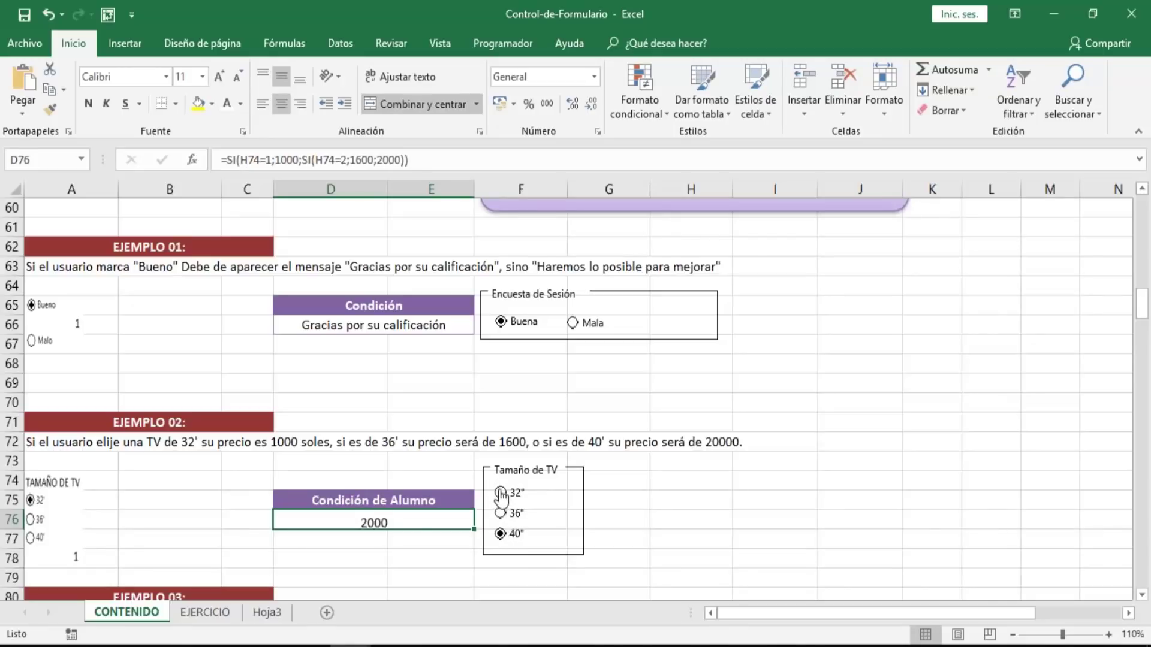
pyautogui.click(501, 514)
pyautogui.click(501, 534)
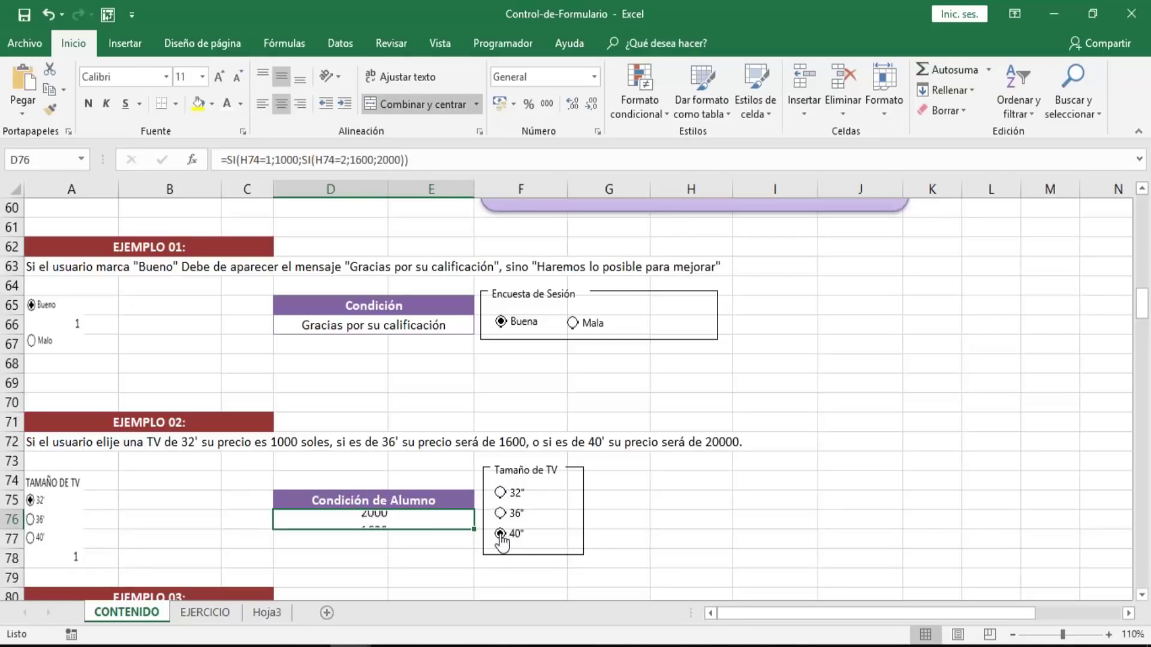
pyautogui.click(501, 493)
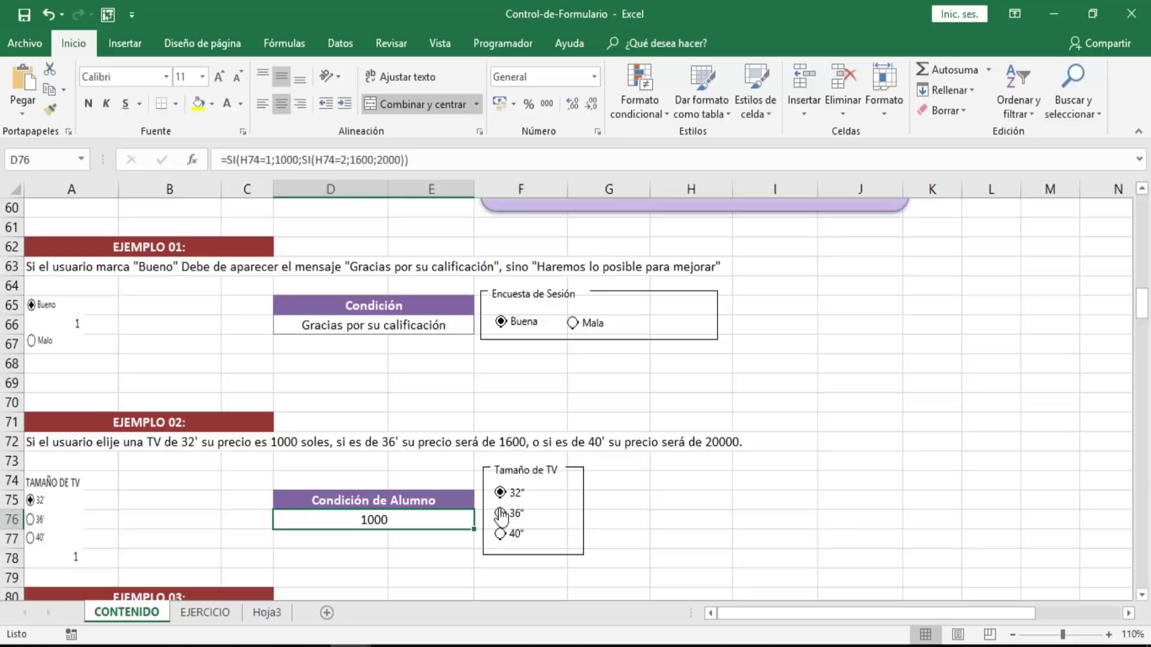
pyautogui.click(500, 514)
pyautogui.click(501, 533)
pyautogui.click(501, 493)
pyautogui.click(500, 514)
pyautogui.click(501, 534)
# - Examine the Ejemplo 03 exercise in rows 80 to 93, including its discount rules and the sample picture of controls and tables
pyautogui.click(71, 557)
pyautogui.press('Down')
pyautogui.press('Down')
pyautogui.press('Down')
pyautogui.press('Down')
pyautogui.press('Down')
pyautogui.press('Down')
pyautogui.press('Down')
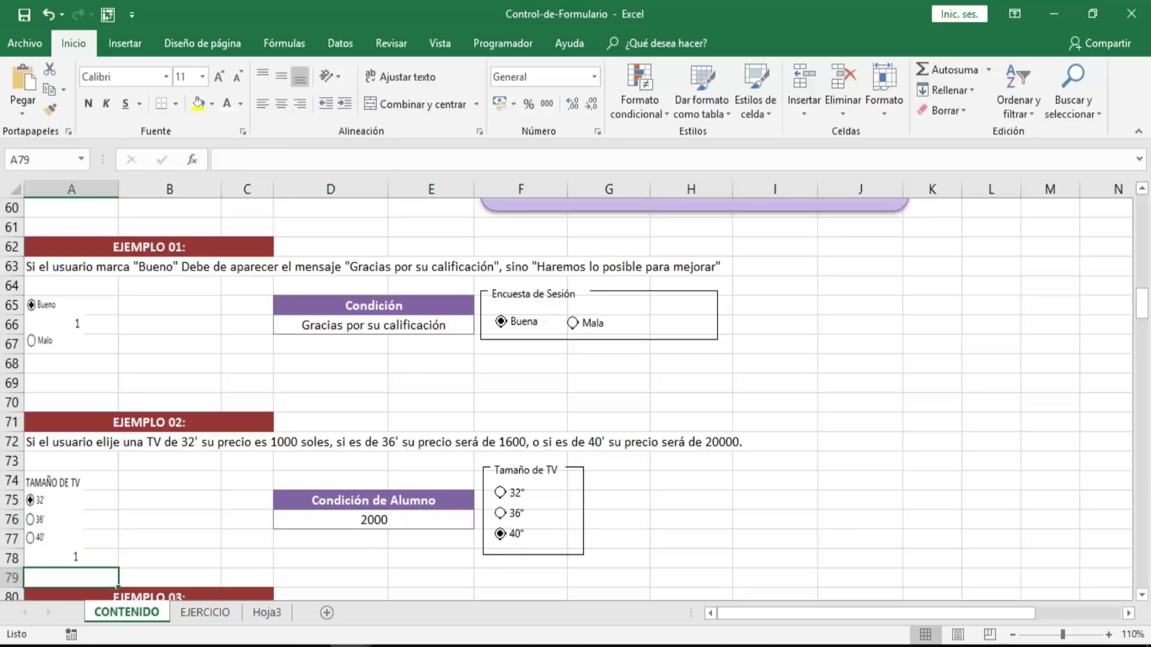
pyautogui.press('Down')
pyautogui.press('Down')
pyautogui.press('Down')
pyautogui.press('Down')
pyautogui.press('Down')
pyautogui.press('Down')
pyautogui.press('Down')
pyautogui.press('Down')
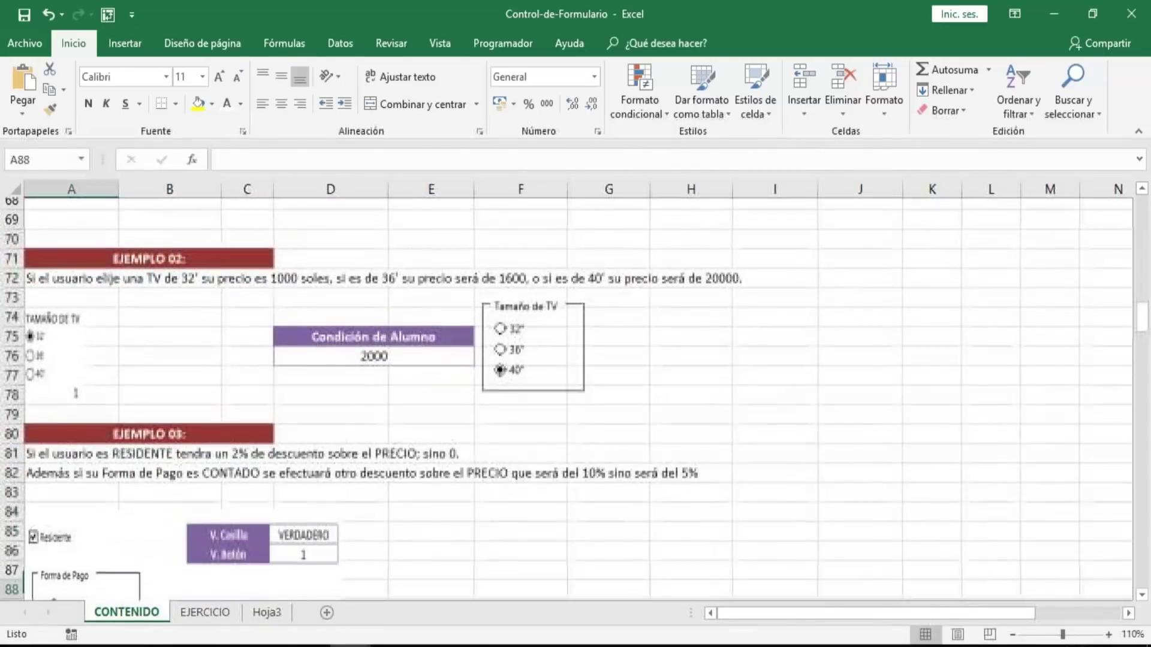
pyautogui.press('Down')
pyautogui.press('Down')
pyautogui.press('Down')
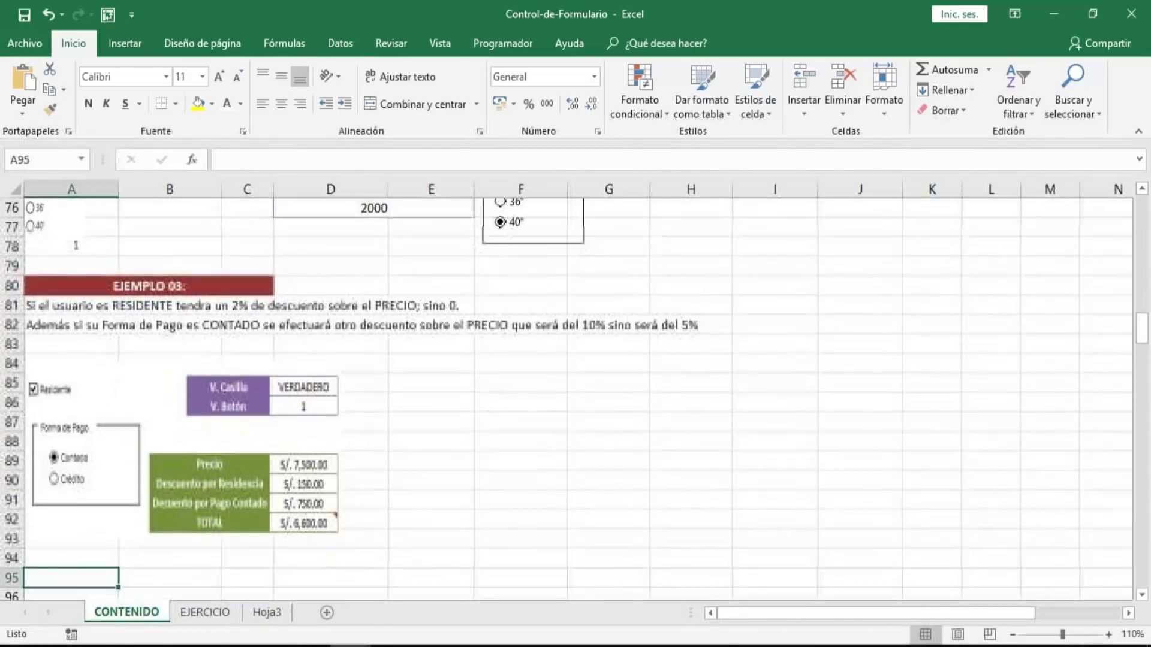
pyautogui.press('Up')
pyautogui.press('Up')
pyautogui.press('Up')
pyautogui.press('Right')
pyautogui.press('Right')
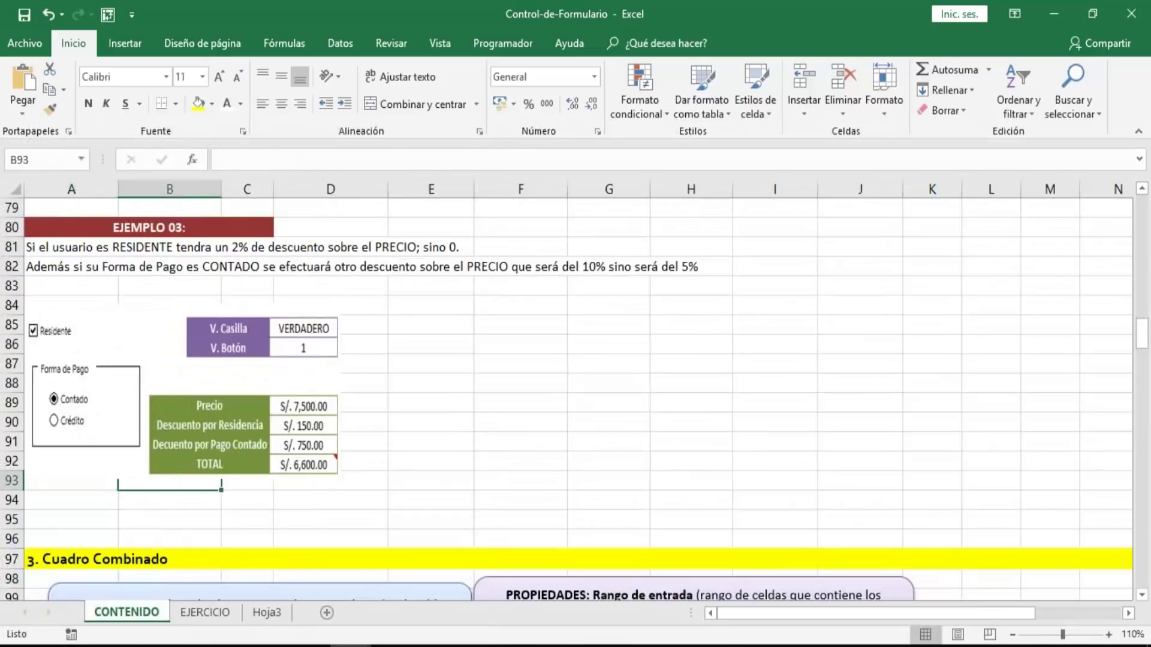
pyautogui.press('Up')
pyautogui.press('Up')
pyautogui.press('Up')
pyautogui.press('Up')
pyautogui.press('Up')
pyautogui.press('Right')
pyautogui.press('Right')
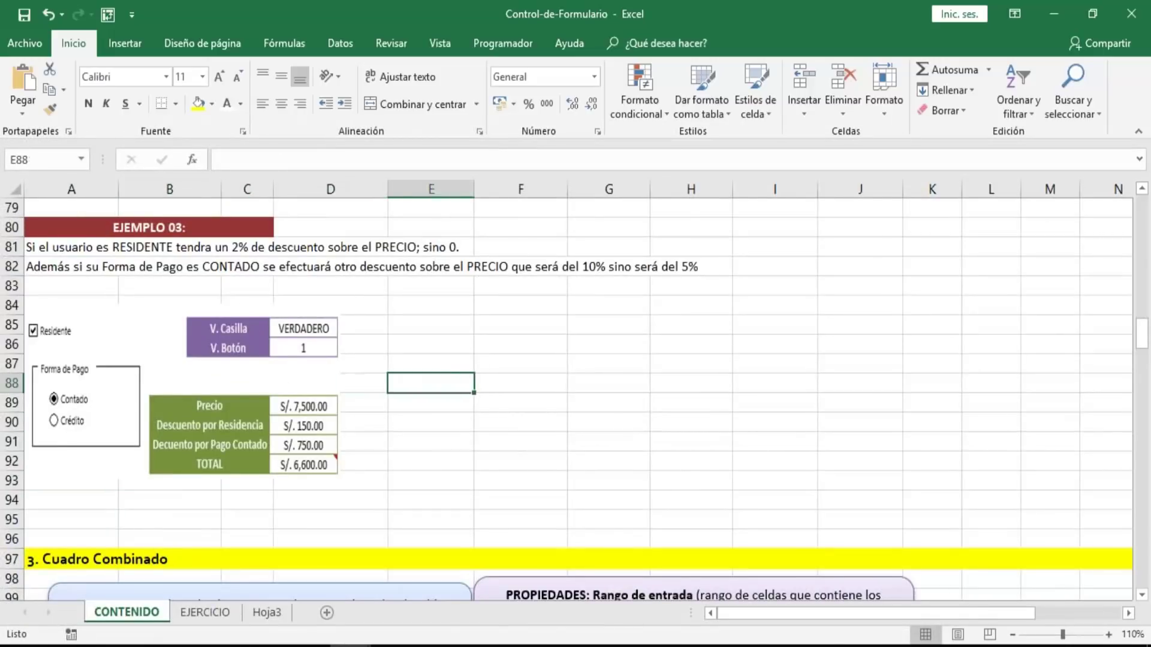
pyautogui.press('Up')
pyautogui.press('Up')
pyautogui.press('Down')
pyautogui.press('Down')
pyautogui.press('Down')
pyautogui.press('Down')
pyautogui.press('Down')
pyautogui.press('Down')
pyautogui.press('Down')
pyautogui.press('Down')
pyautogui.press('Down')
pyautogui.press('Down')
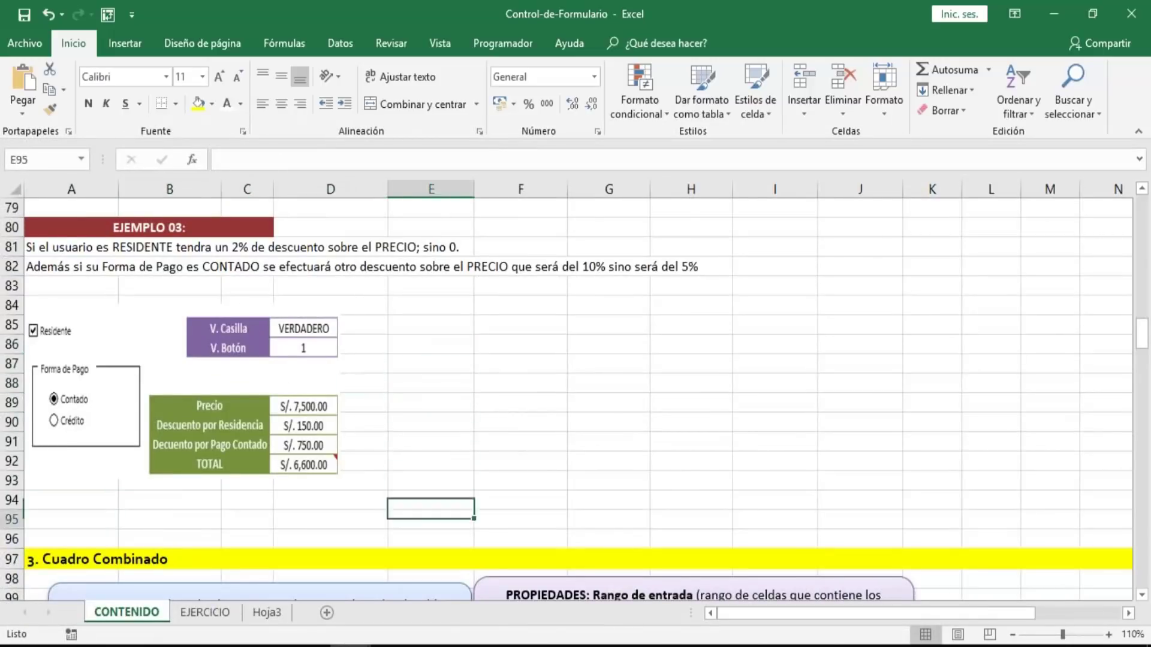
pyautogui.press('Up')
pyautogui.press('Up')
pyautogui.press('Up')
pyautogui.press('Up')
pyautogui.press('Up')
pyautogui.press('Up')
pyautogui.press('Up')
pyautogui.press('Up')
pyautogui.press('Up')
pyautogui.press('Up')
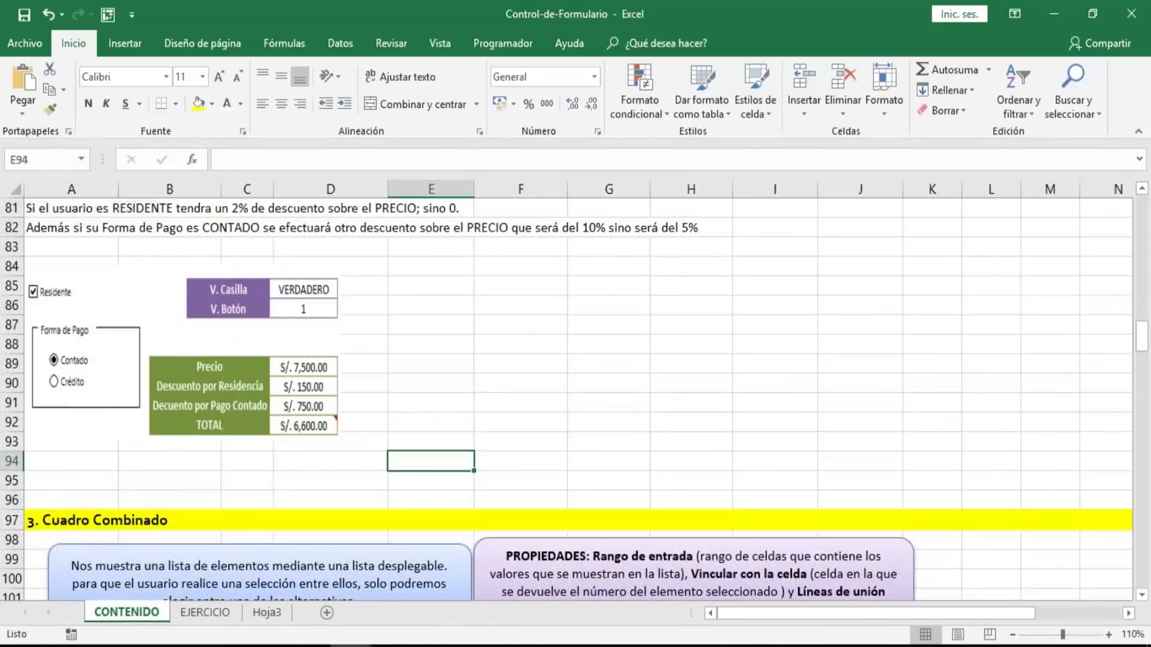
pyautogui.press('Up')
pyautogui.press('Up')
pyautogui.press('Up')
pyautogui.press('Up')
pyautogui.press('Up')
pyautogui.press('Up')
pyautogui.press('Up')
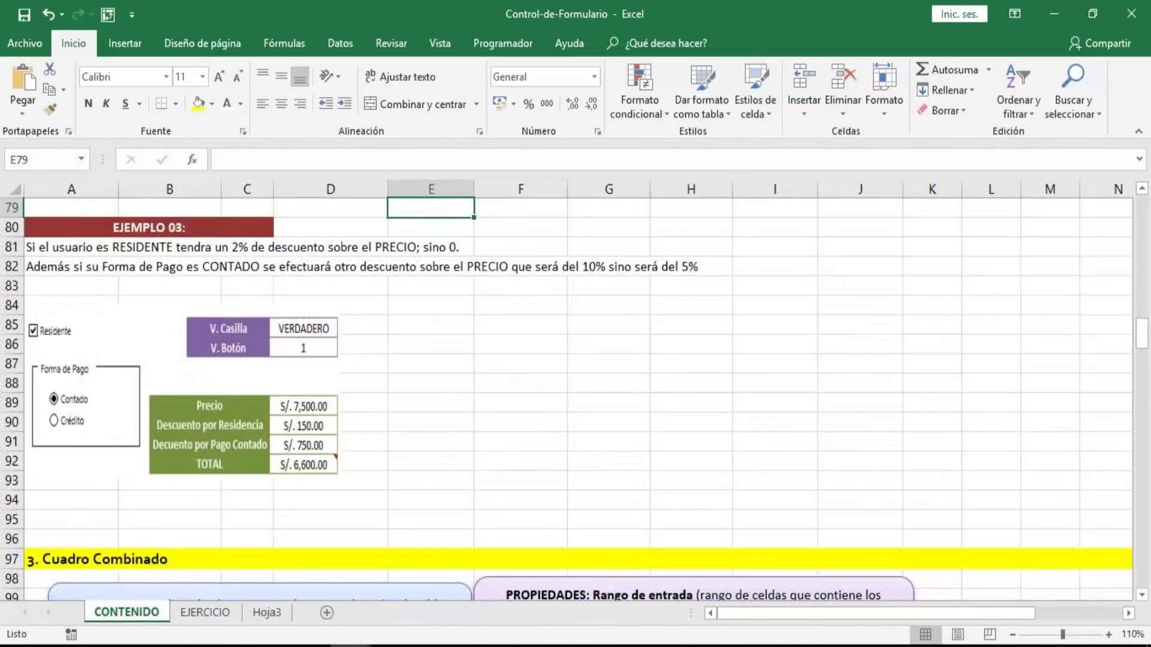
# - Narrow the Ejemplo 03 sample picture so that its right edge aligns with the end of column C
pyautogui.click(252, 419)
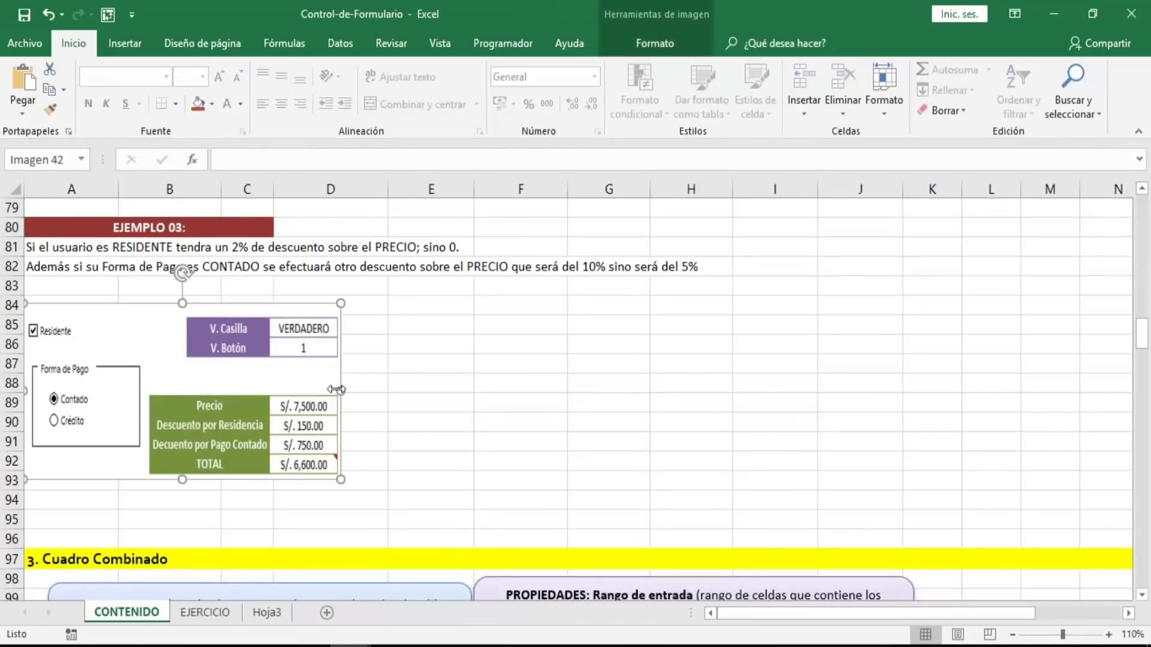
pyautogui.moveTo(337, 389); pyautogui.dragTo(274, 393)
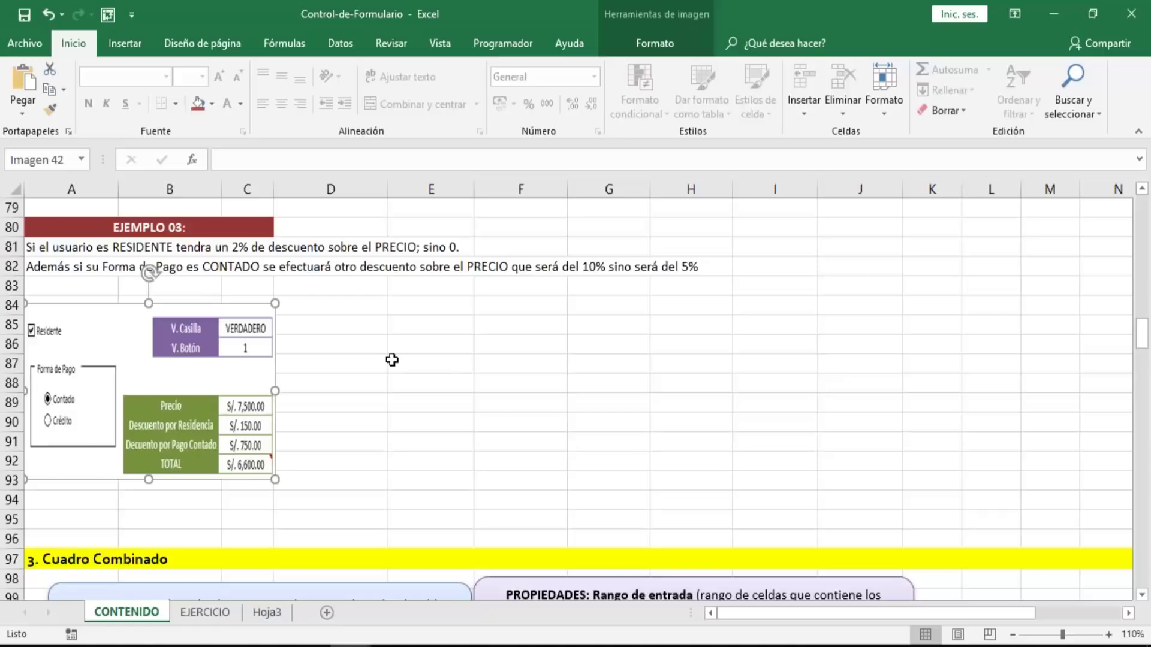
pyautogui.hotkey('alt', 'Tab')
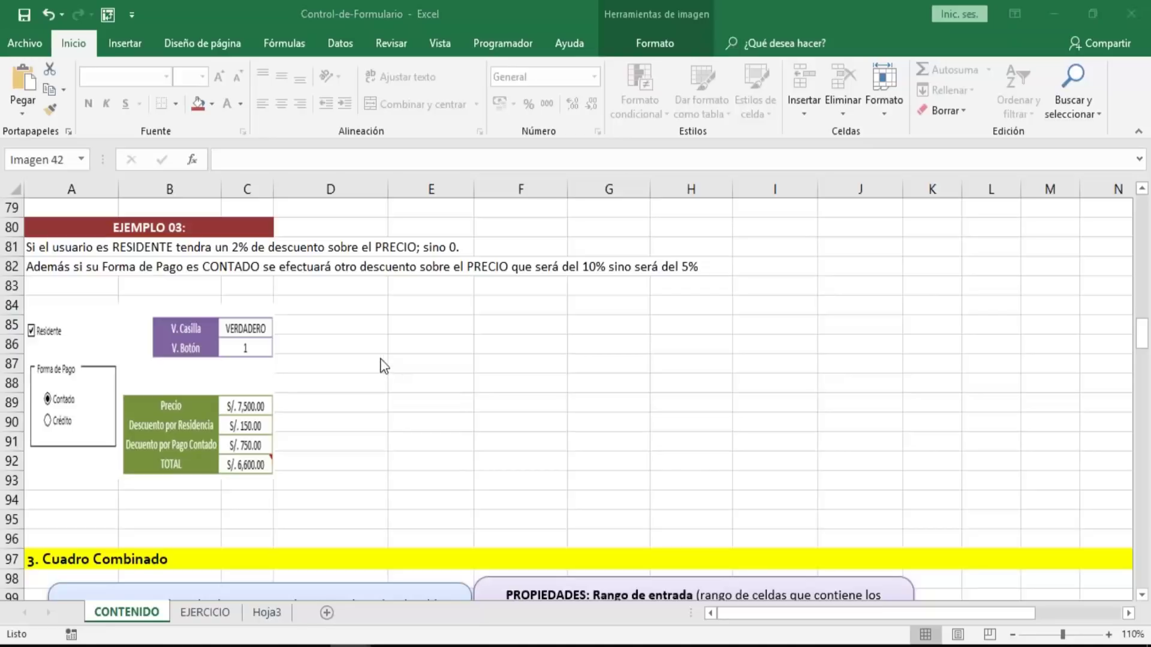
pyautogui.hotkey('alt', 'Tab')
pyautogui.click(405, 356)
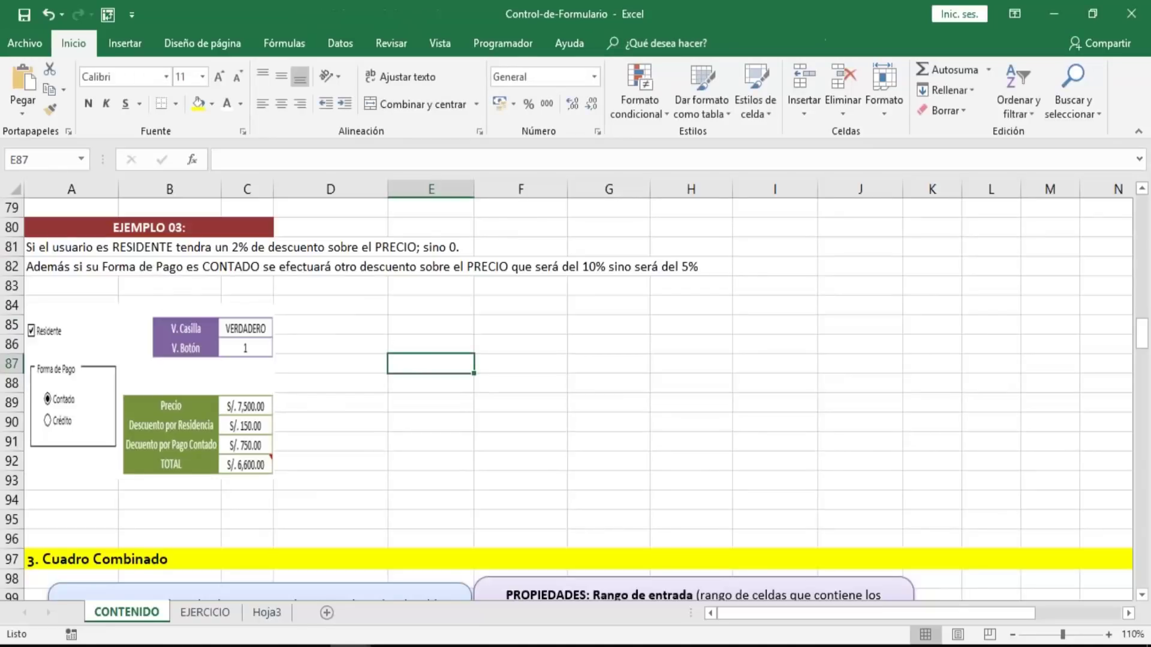
pyautogui.click(360, 329)
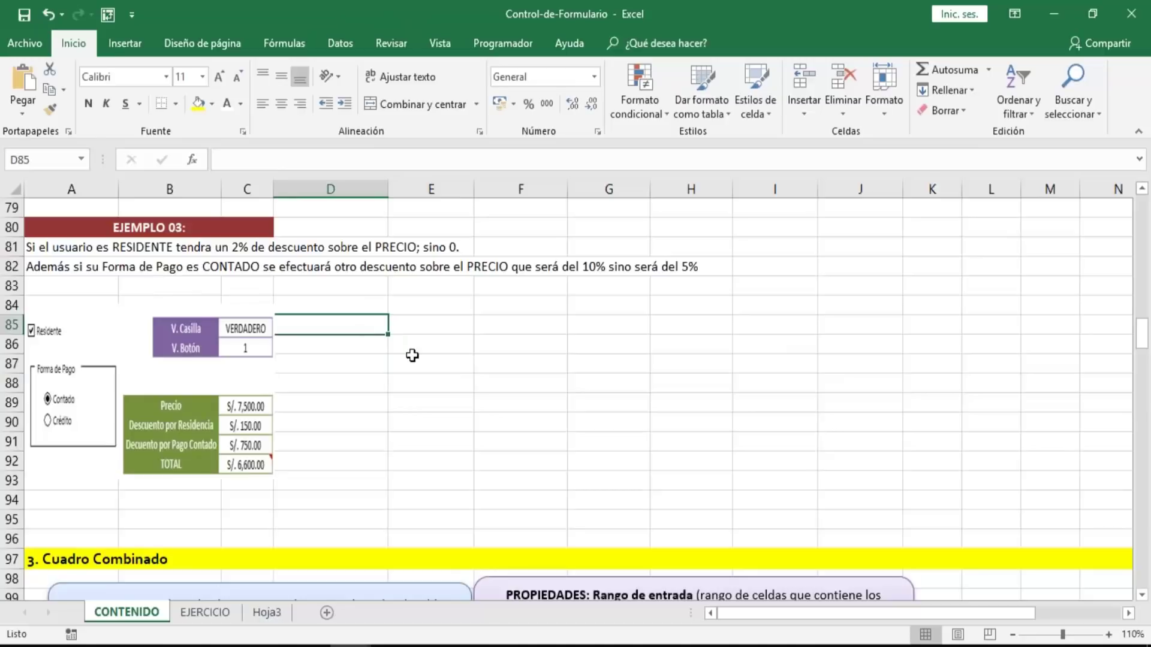
# - Enter the labels V.Casilla in E85 and V.Botón in E86 beside the Ejemplo 03 sample picture
pyautogui.click(417, 325)
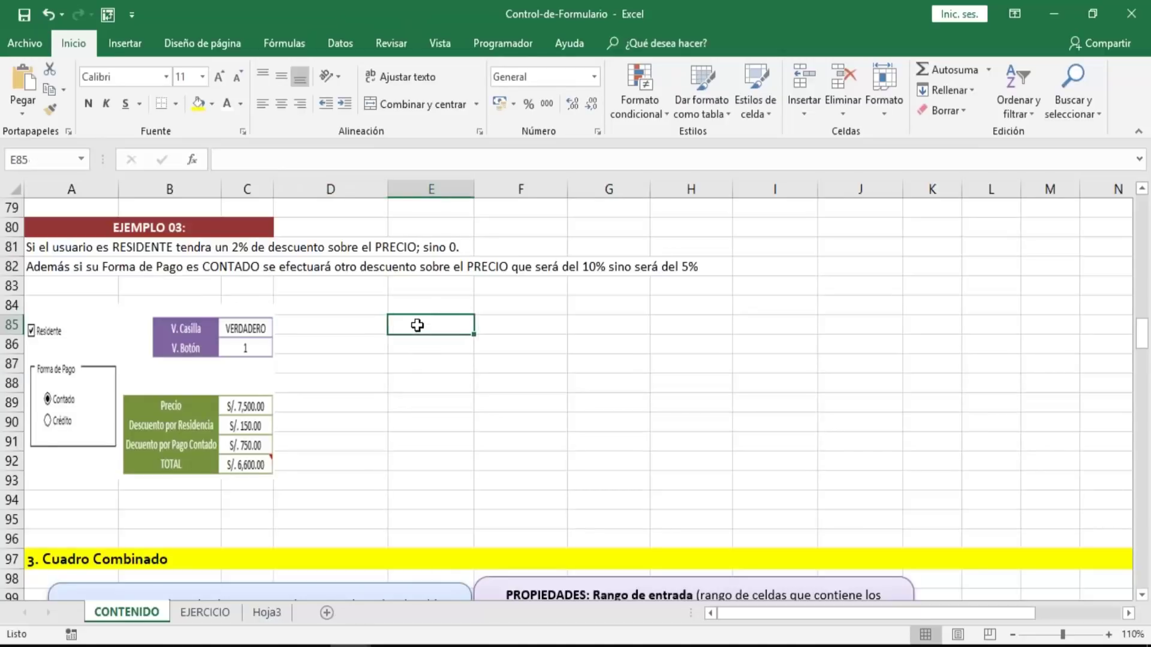
pyautogui.write('V.')
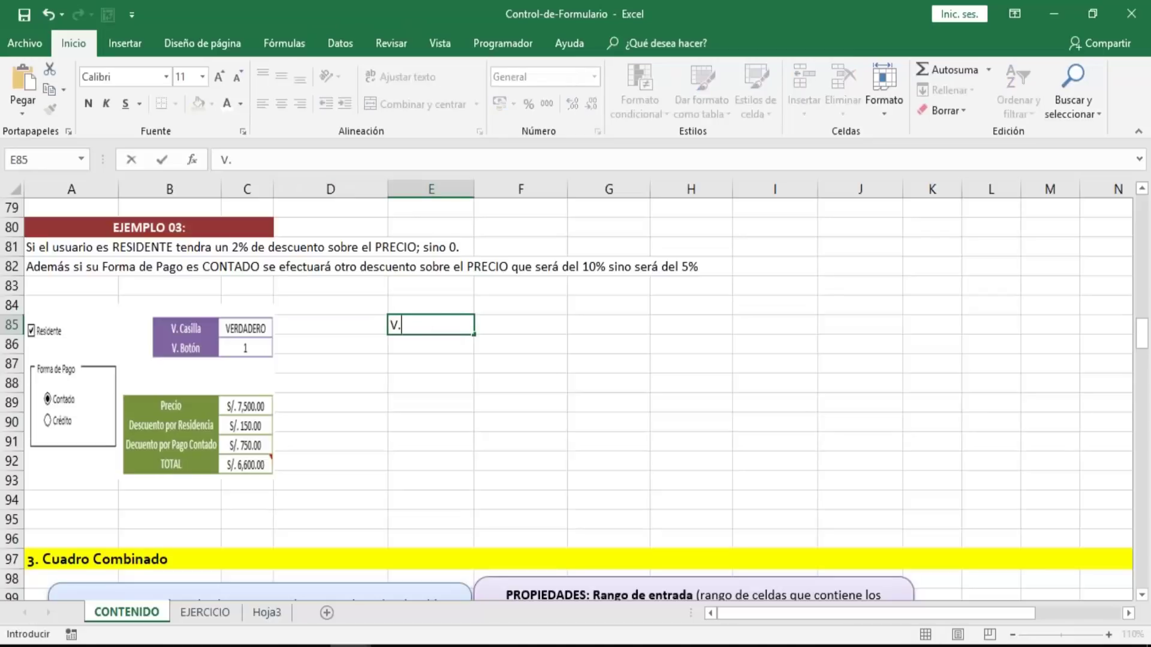
pyautogui.write('Casilla')
pyautogui.press('Return')
pyautogui.write('V.')
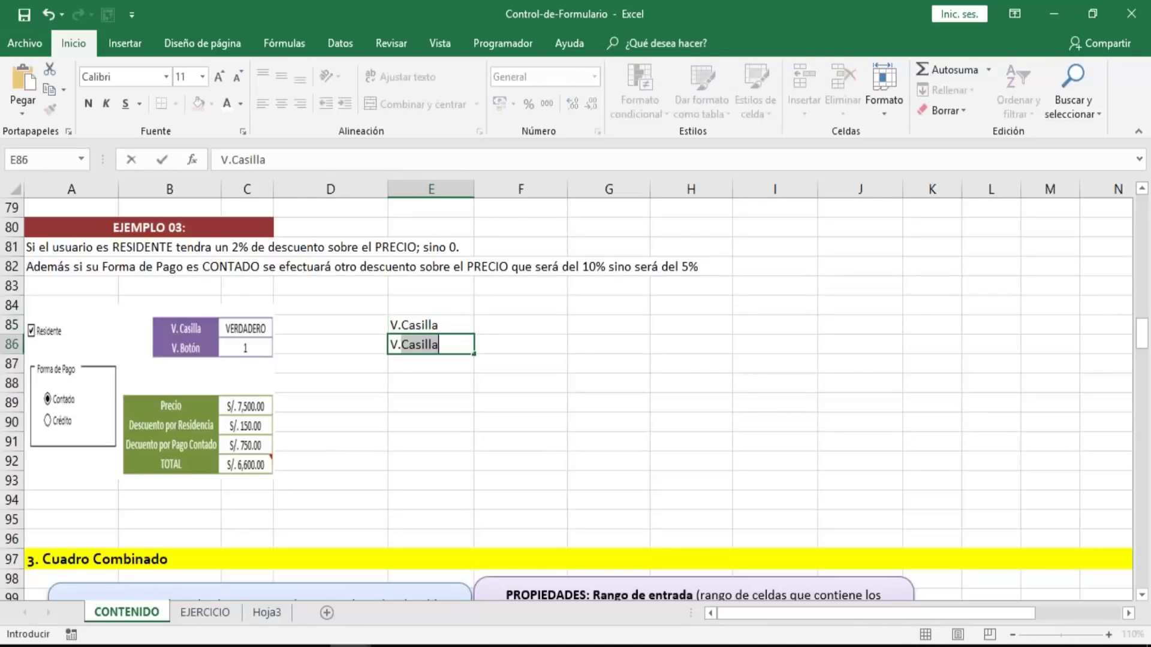
pyautogui.write('Botón')
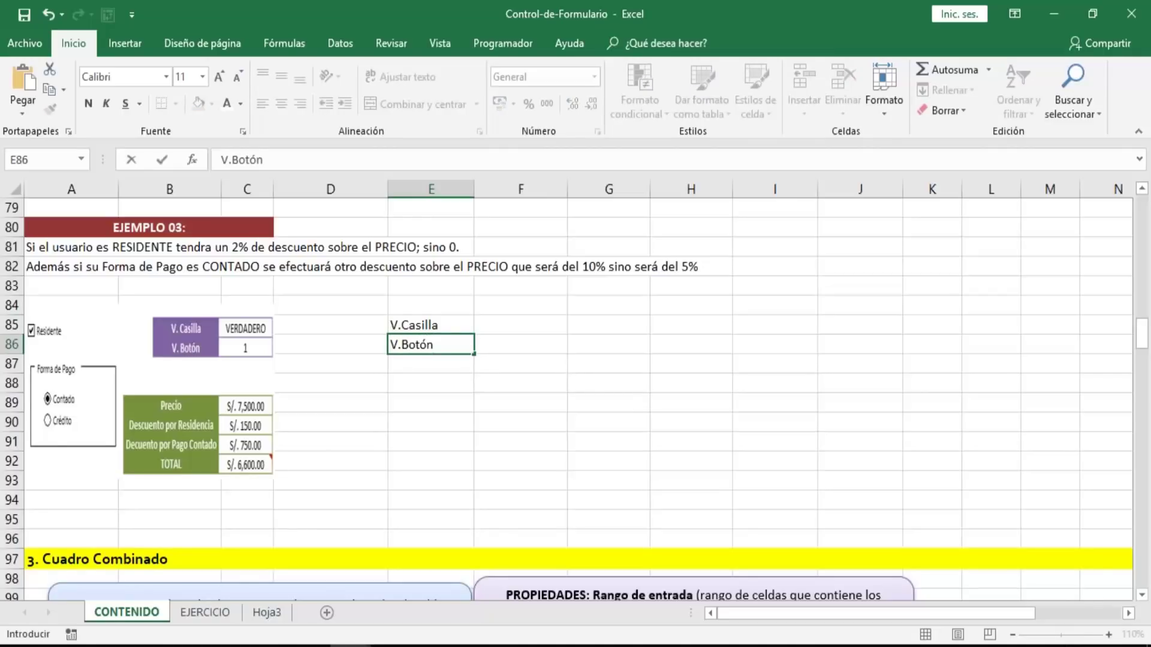
pyautogui.press('Return')
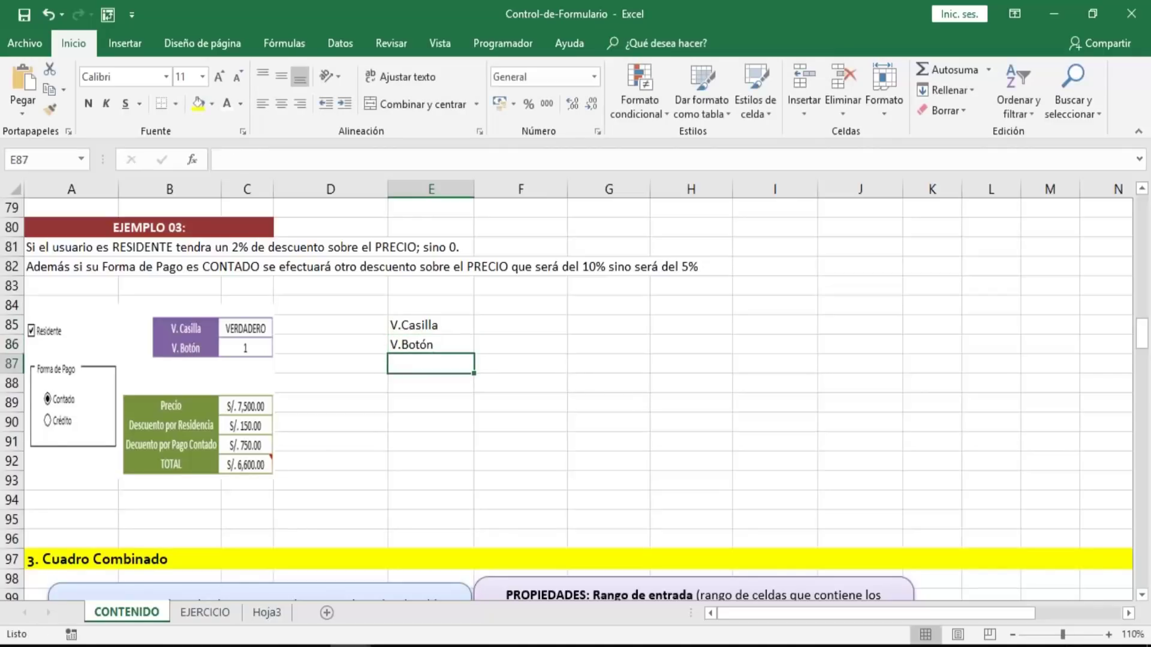
# - Apply all borders to the control-values table in E85:F86
pyautogui.press('Up')
pyautogui.press('Up')
pyautogui.press('Right')
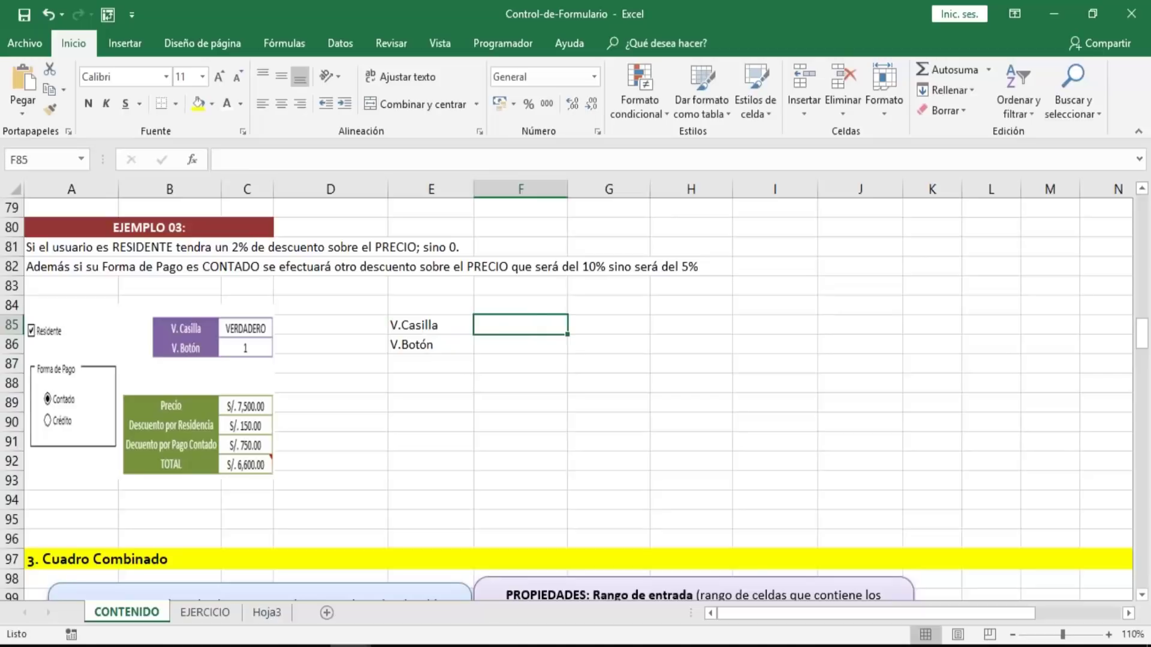
pyautogui.press('Left')
pyautogui.hotkey('shift', 'Right')
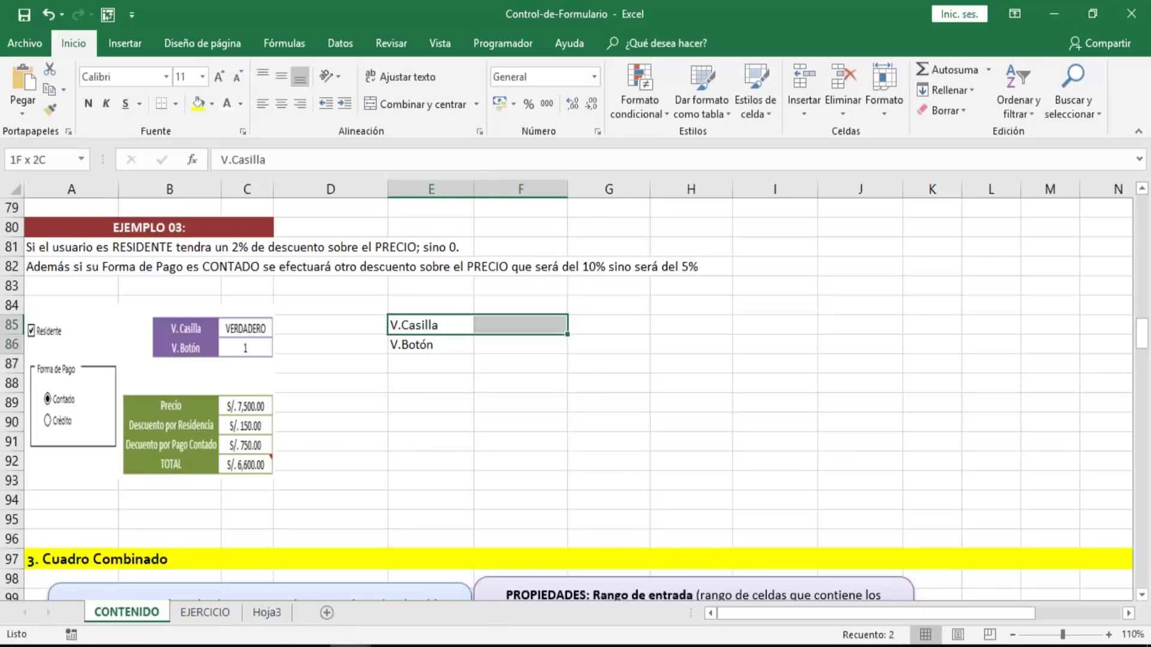
pyautogui.hotkey('shift', 'Down')
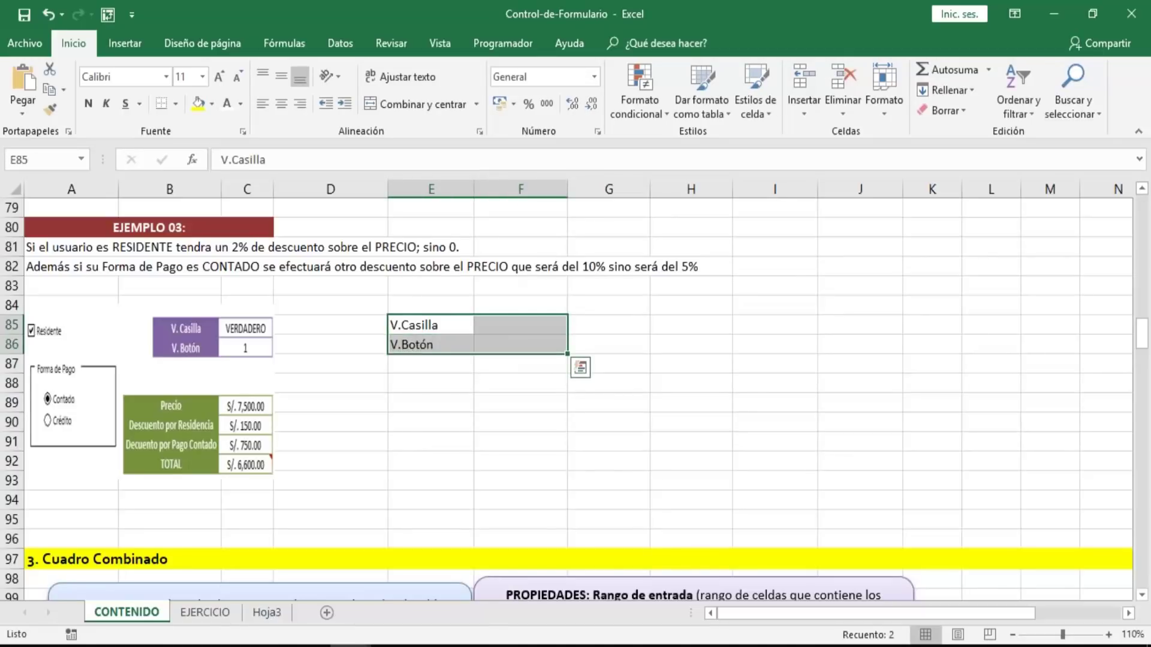
pyautogui.click(175, 106)
pyautogui.click(197, 254)
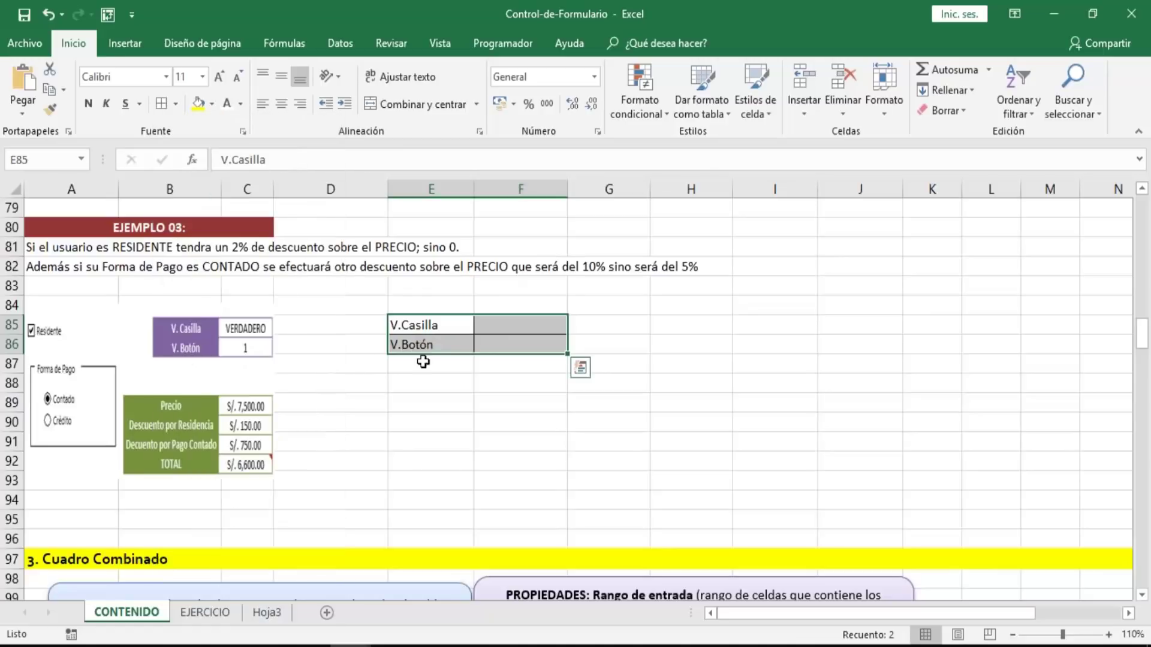
# - Give the V.Casilla and V.Botón label cells a light purple fill and white text
pyautogui.moveTo(440, 327); pyautogui.dragTo(432, 347)
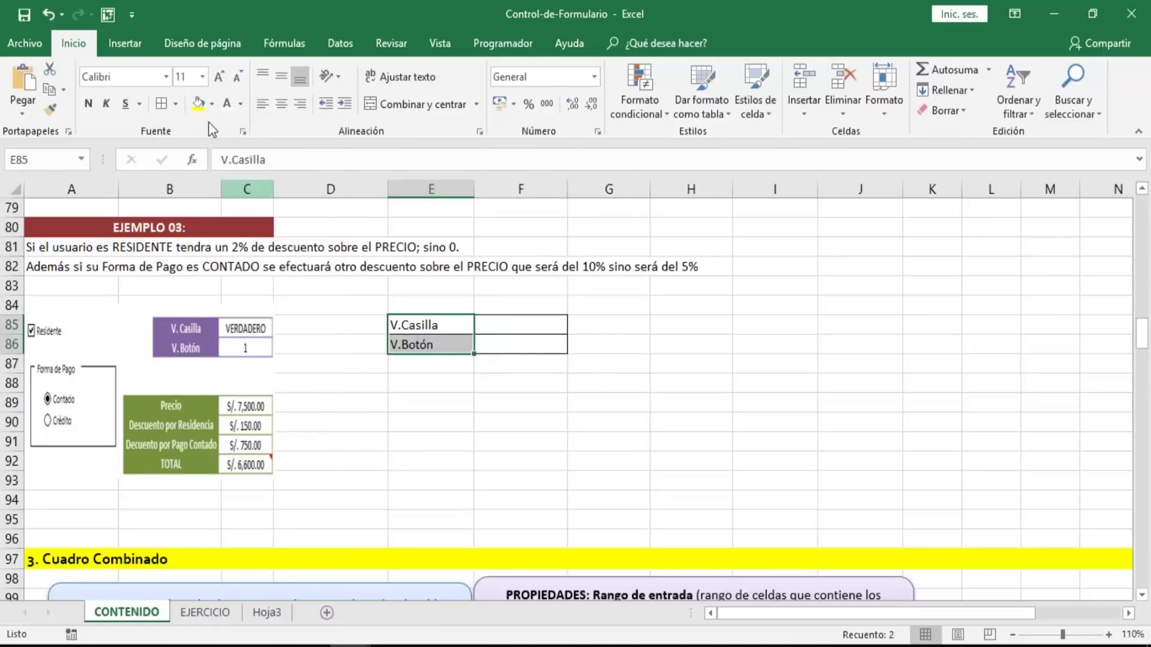
pyautogui.click(214, 105)
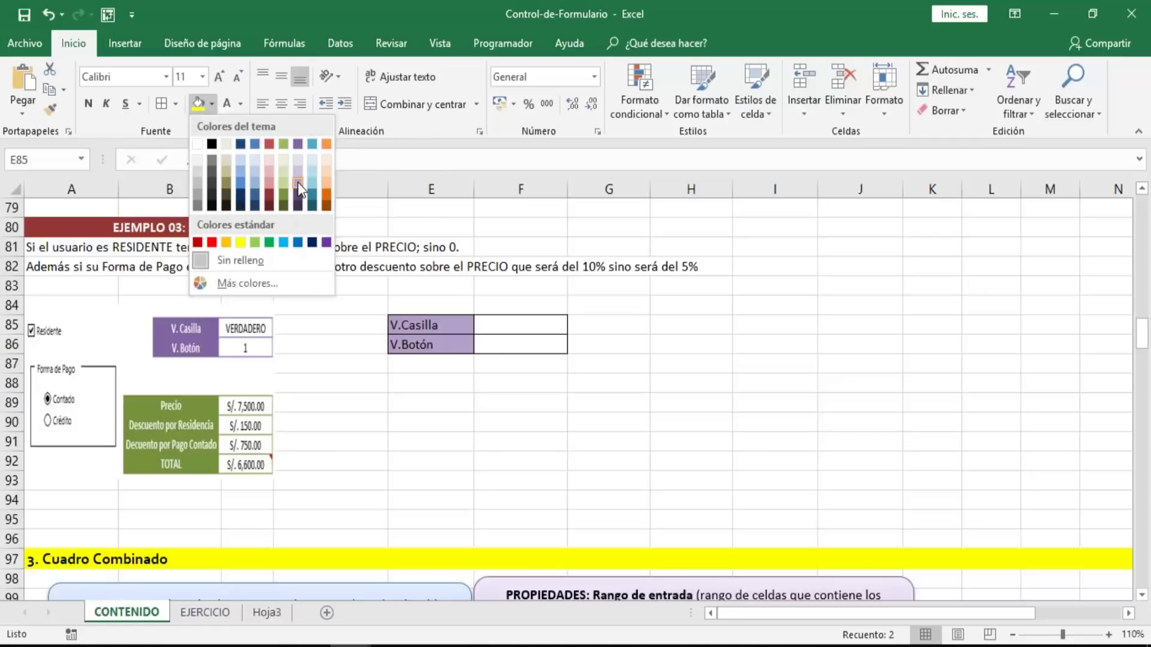
pyautogui.click(298, 186)
pyautogui.click(227, 107)
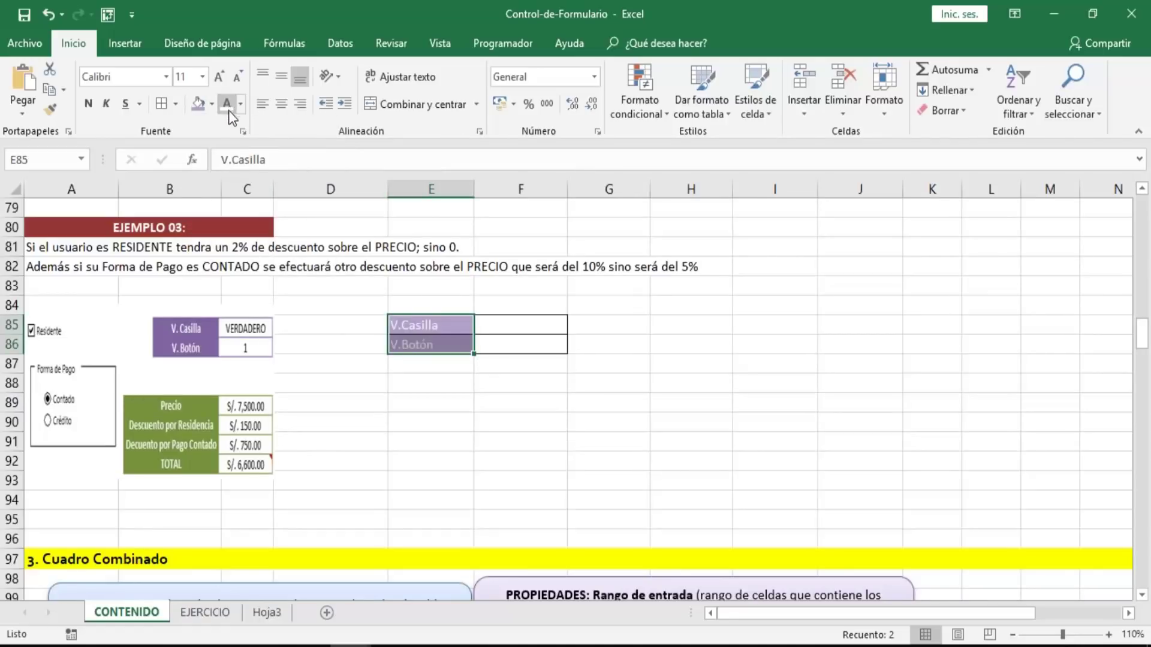
pyautogui.click(404, 401)
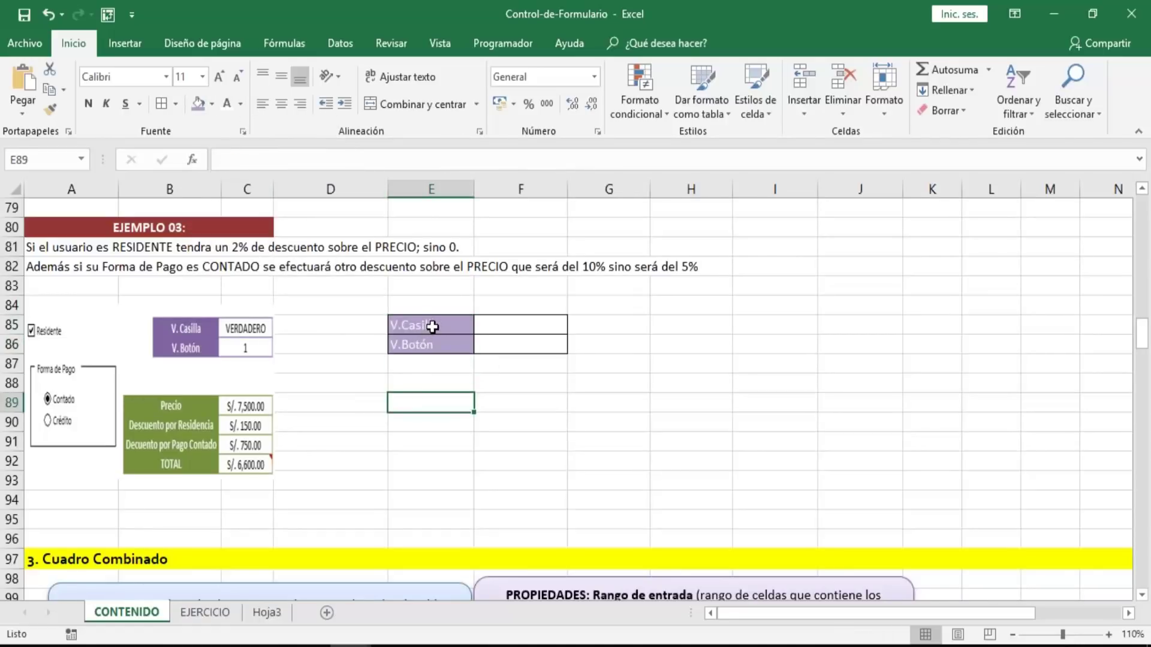
# - Change the fill of E85:E86 to the darkest purple theme shade, and make its labels centered and bold
pyautogui.moveTo(433, 327); pyautogui.dragTo(432, 346)
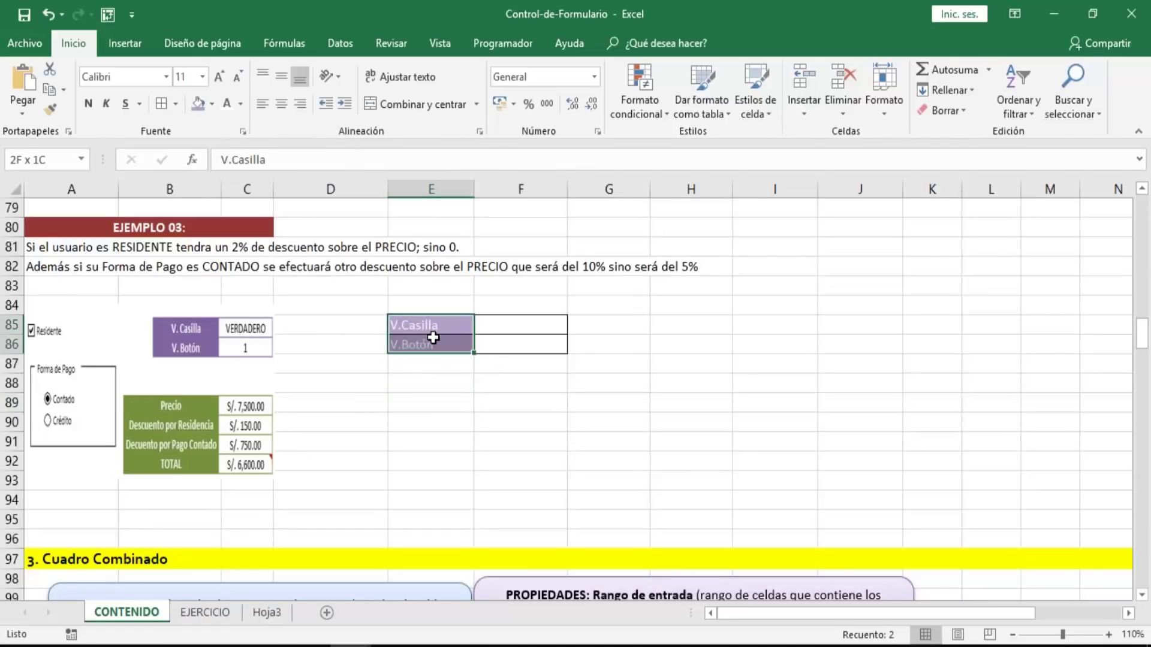
pyautogui.click(213, 106)
pyautogui.click(296, 203)
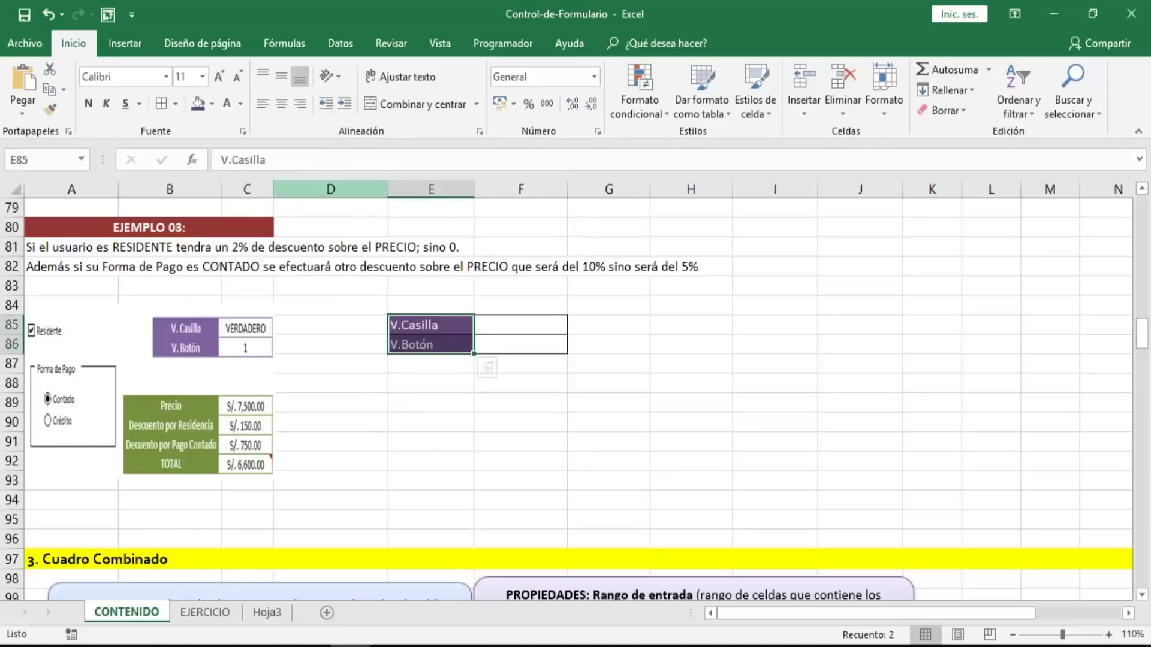
pyautogui.click(278, 103)
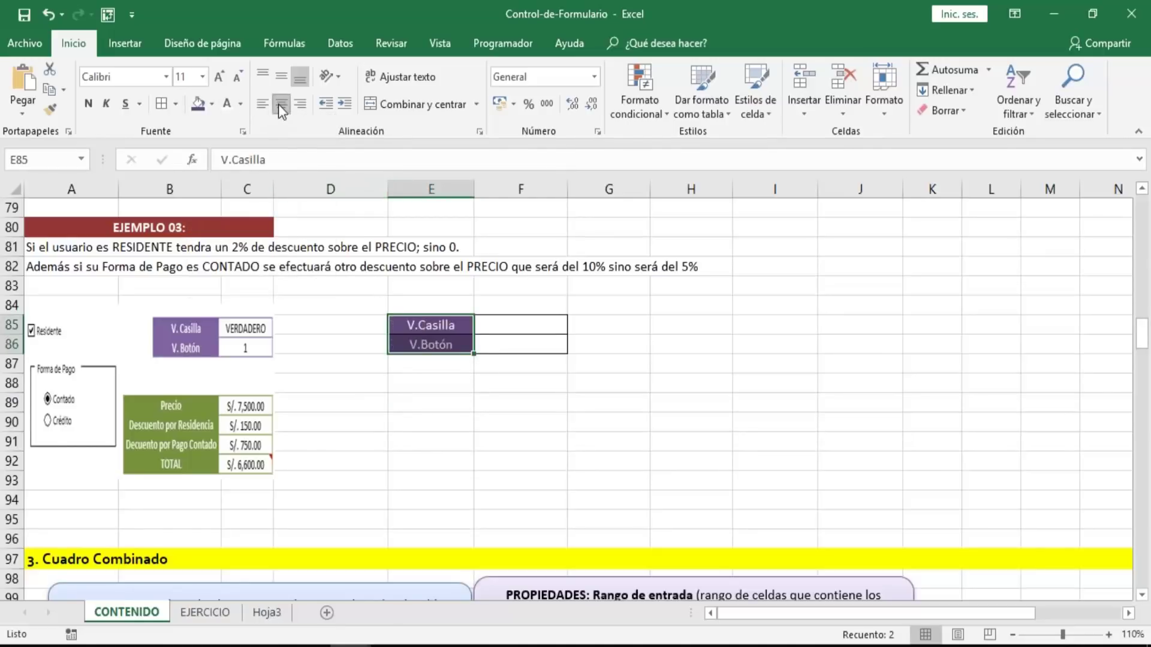
pyautogui.click(88, 104)
# - Start the discount table by entering Precio in E89 and Descuento por Residencia in E90
pyautogui.click(442, 382)
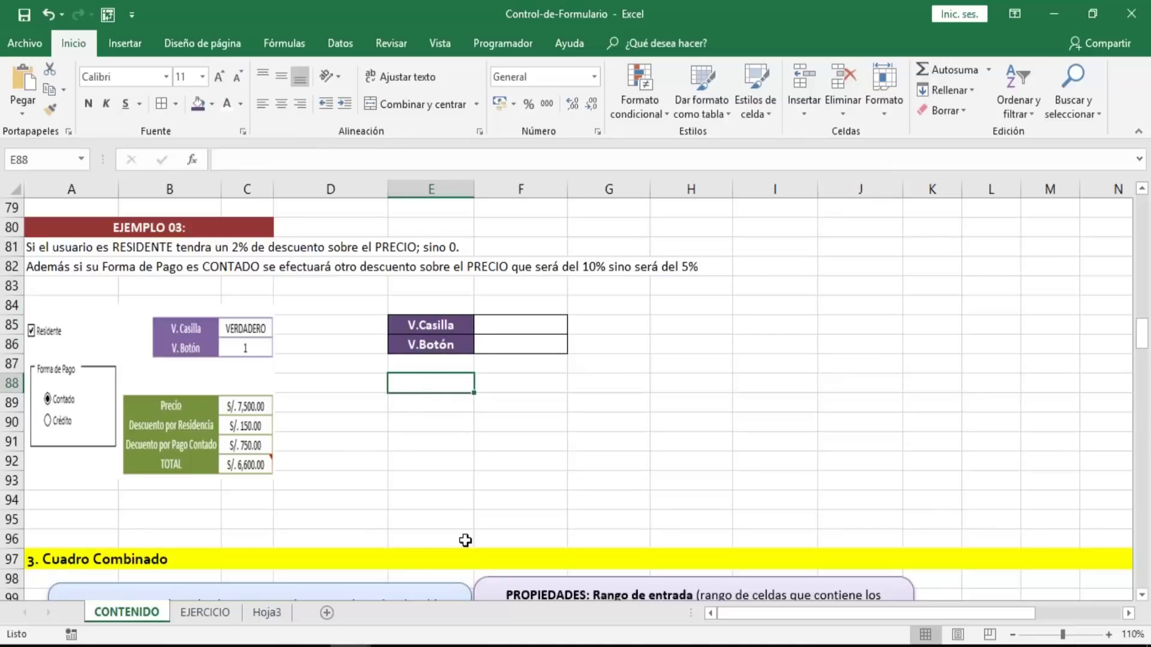
pyautogui.press('Down')
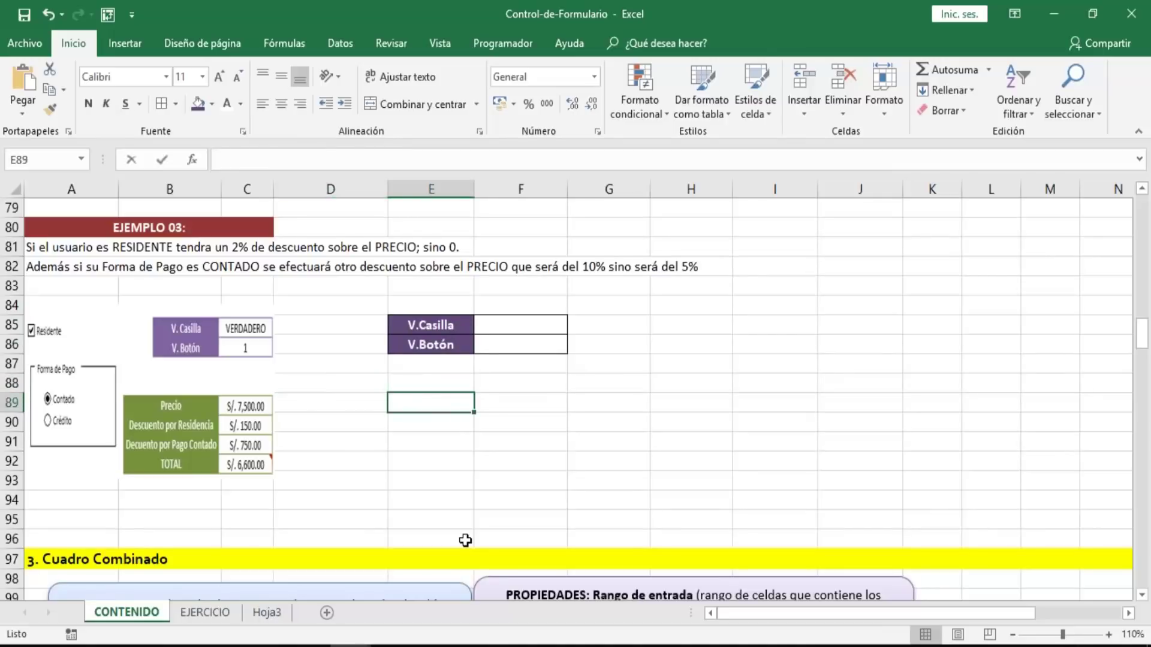
pyautogui.write('Precio')
pyautogui.press('Return')
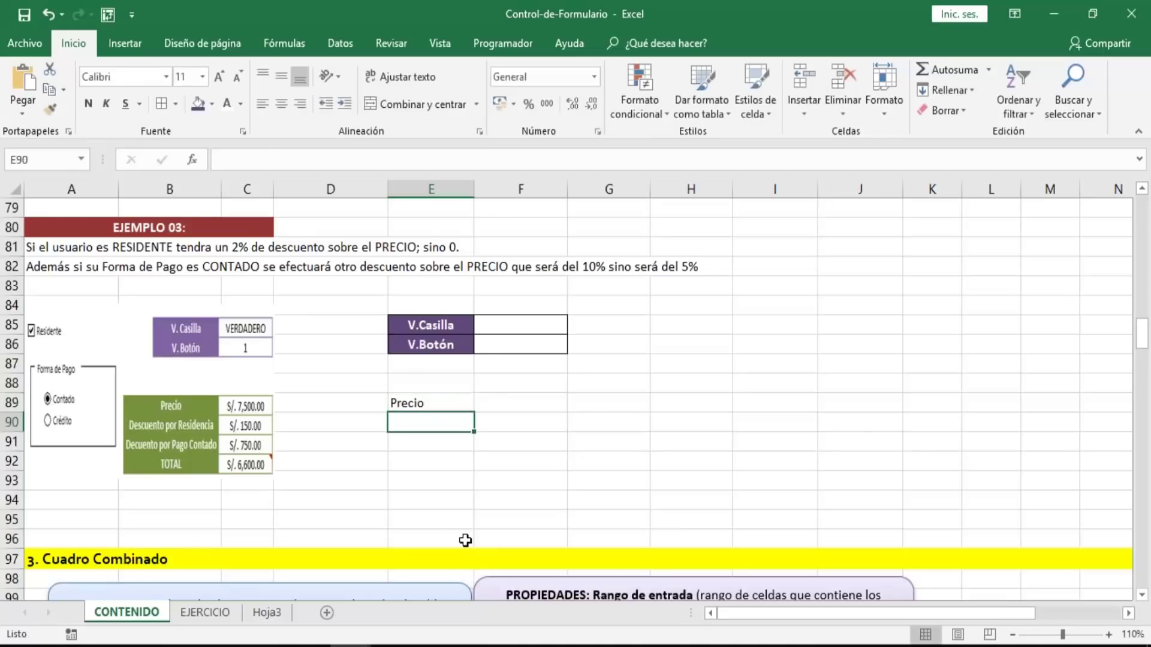
pyautogui.write('Descuento')
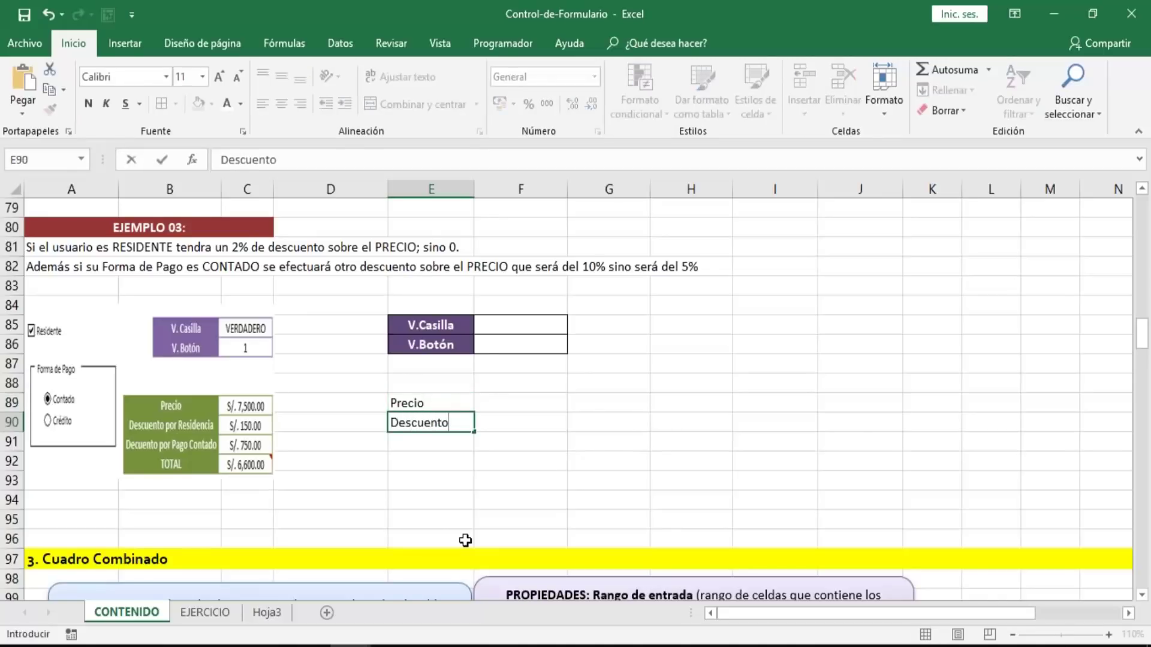
pyautogui.write(' por Residencia')
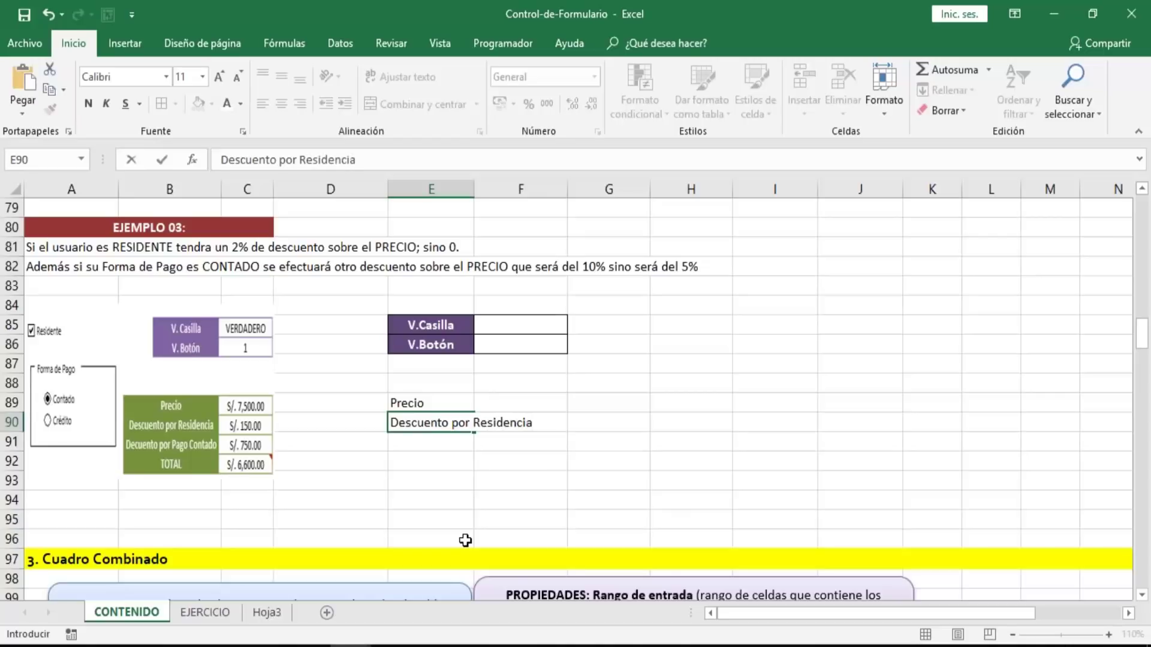
pyautogui.press('Return')
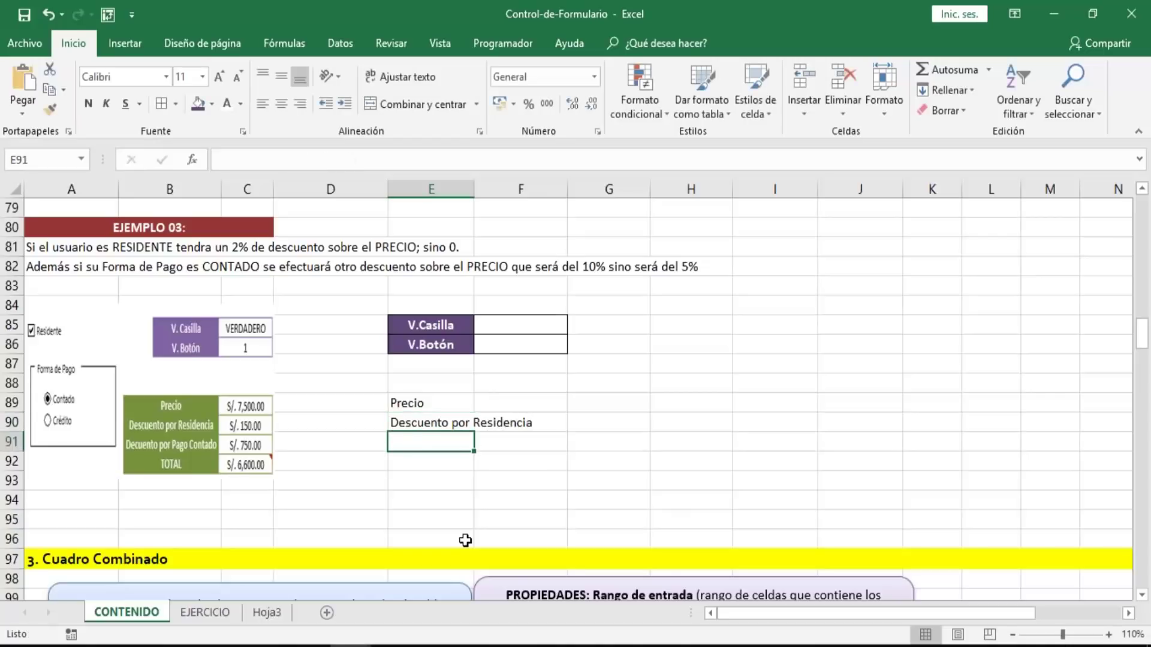
# - Enter Descuento pago contado in E91 and Total in E92 to complete the discount table's labels
pyautogui.write('Descuent')
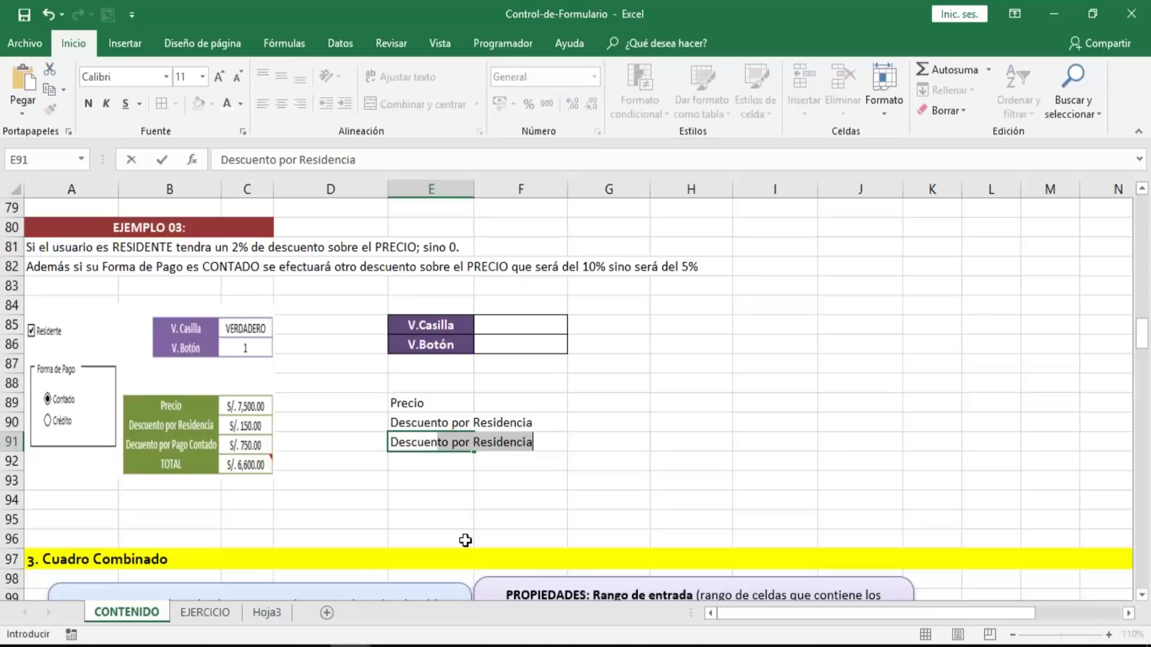
pyautogui.write('o pago ')
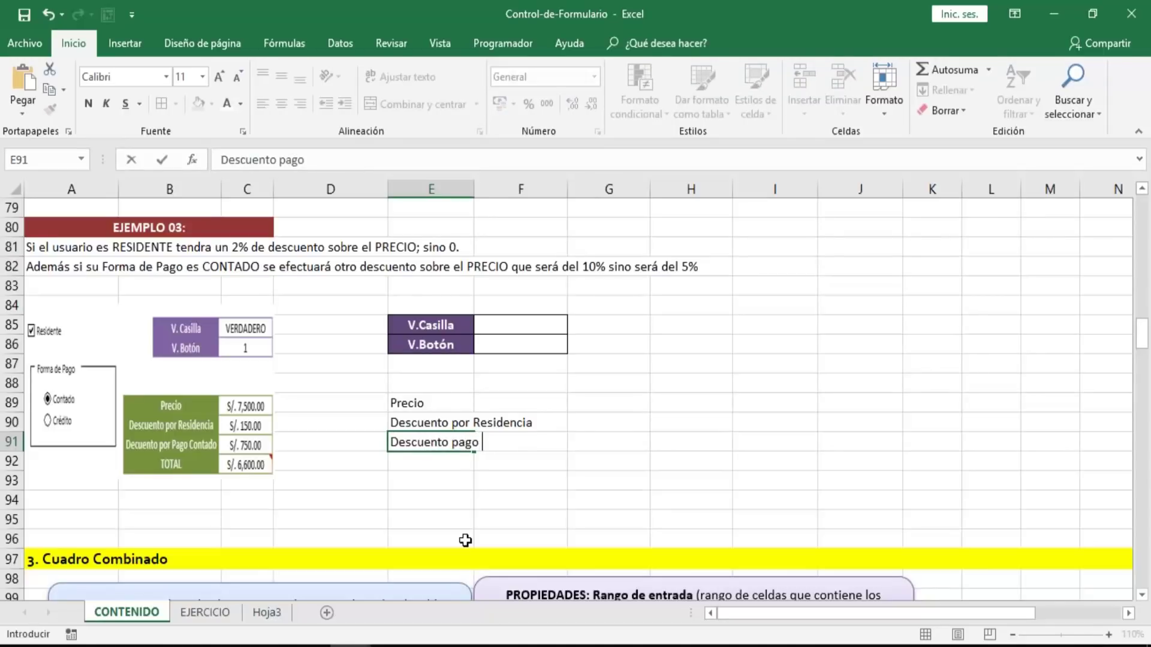
pyautogui.write('contado')
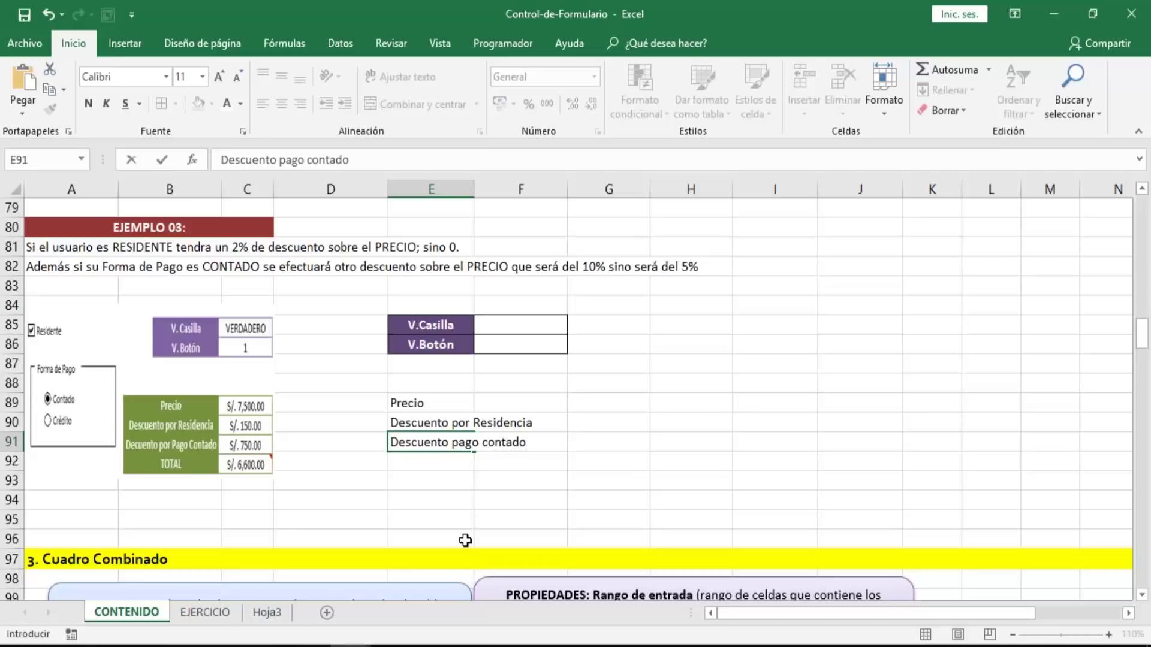
pyautogui.press('Return')
pyautogui.write('Tot')
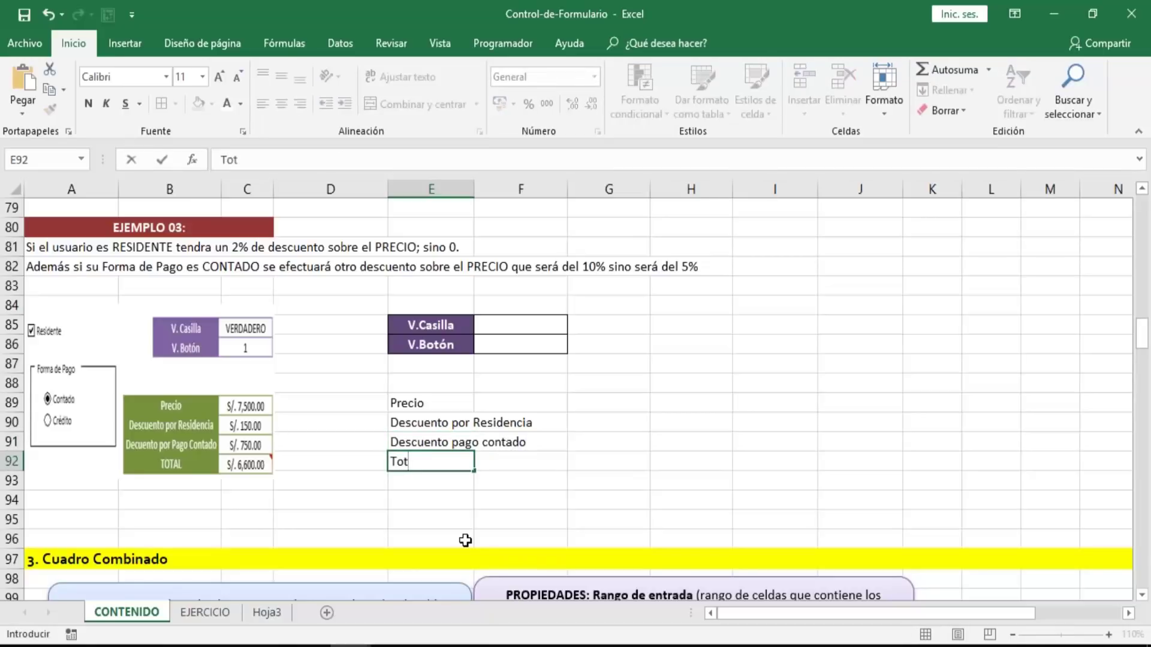
pyautogui.write('al')
pyautogui.press('Up')
pyautogui.press('Up')
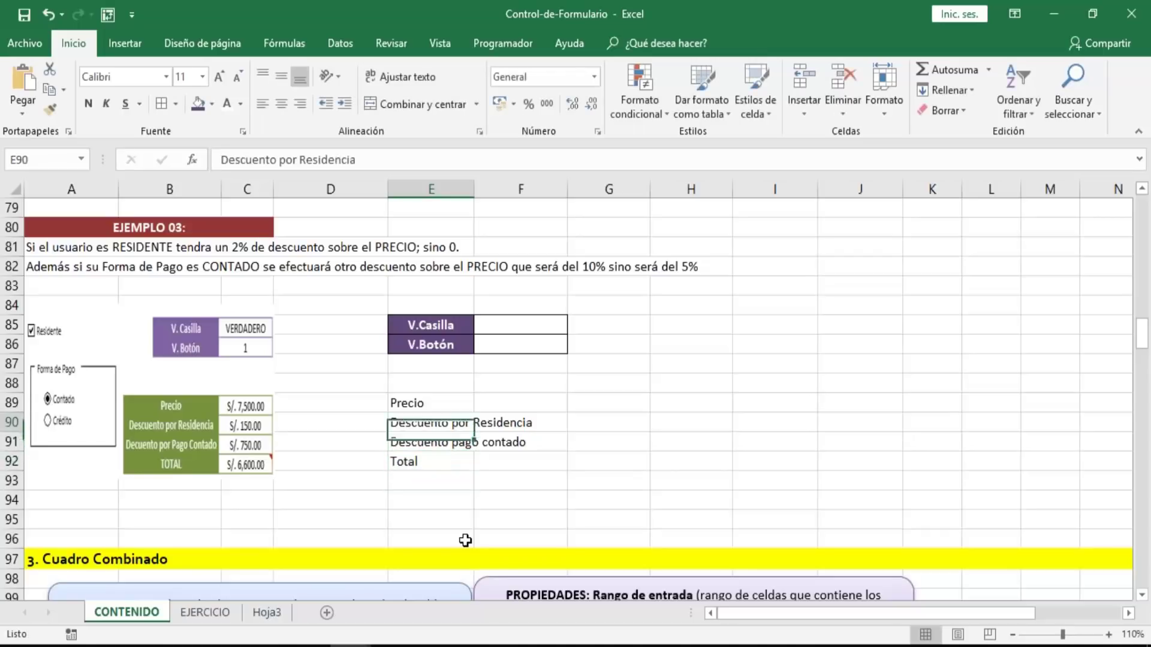
# - Widen column E to fit the discount labels and apply all borders to E89:F92
pyautogui.moveTo(473, 191); pyautogui.dragTo(538, 191)
pyautogui.moveTo(468, 406); pyautogui.dragTo(589, 452)
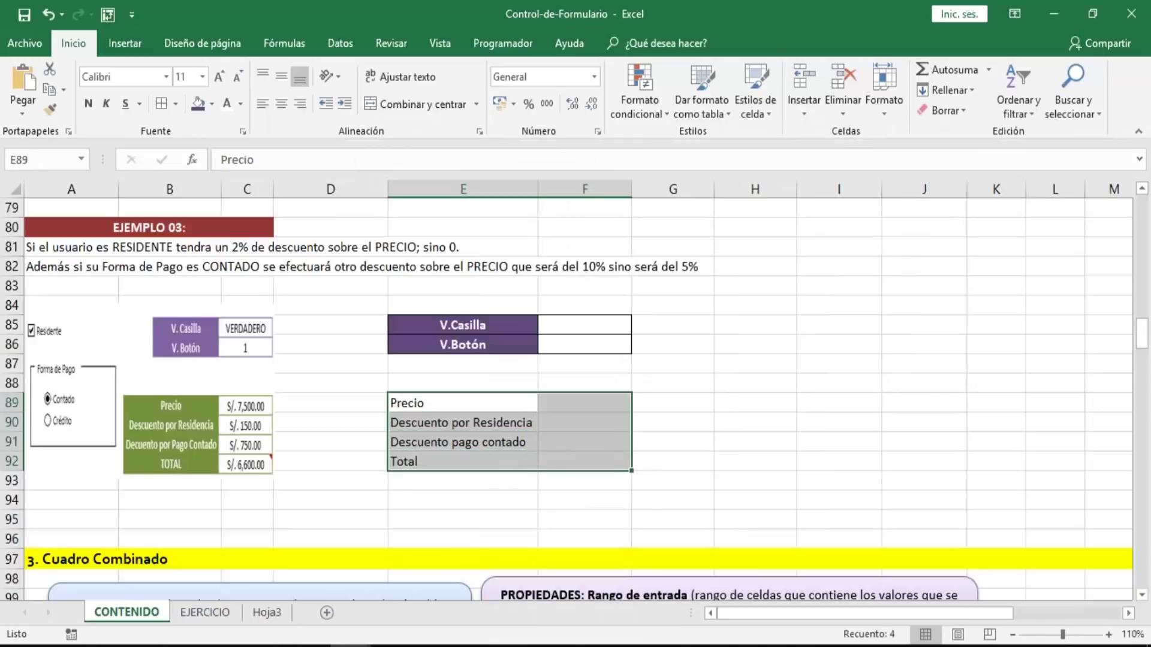
pyautogui.click(163, 103)
# - Format the labels in E89:E92 with the darkest olive green fill and white, bold, centered text
pyautogui.moveTo(473, 398); pyautogui.dragTo(473, 461)
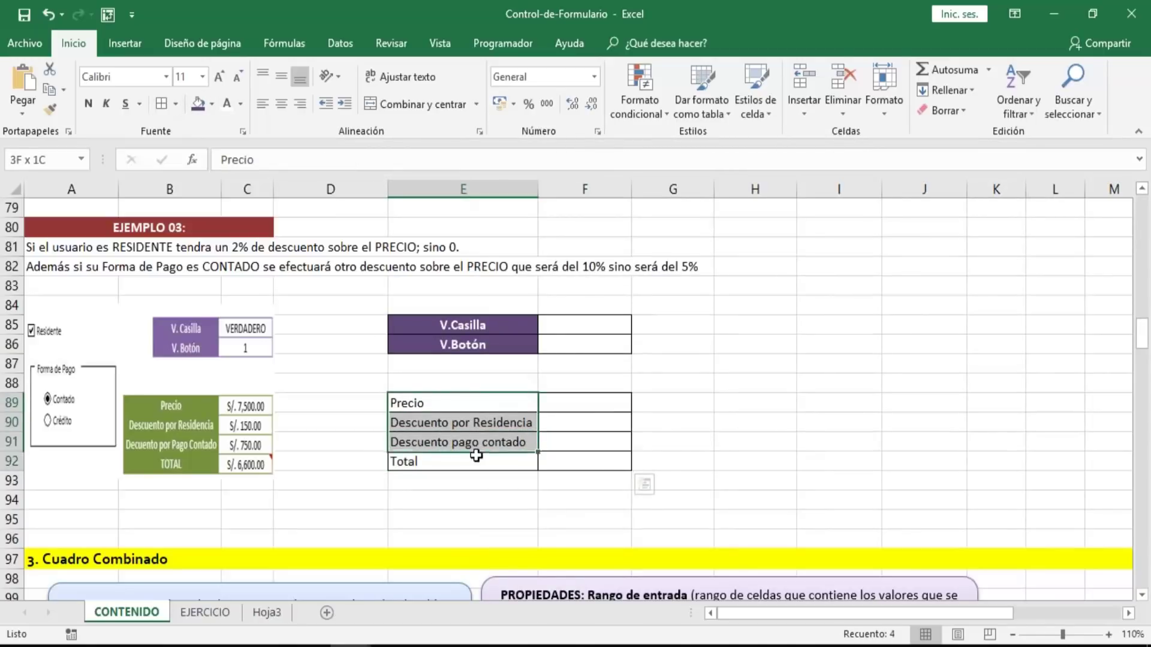
pyautogui.click(211, 107)
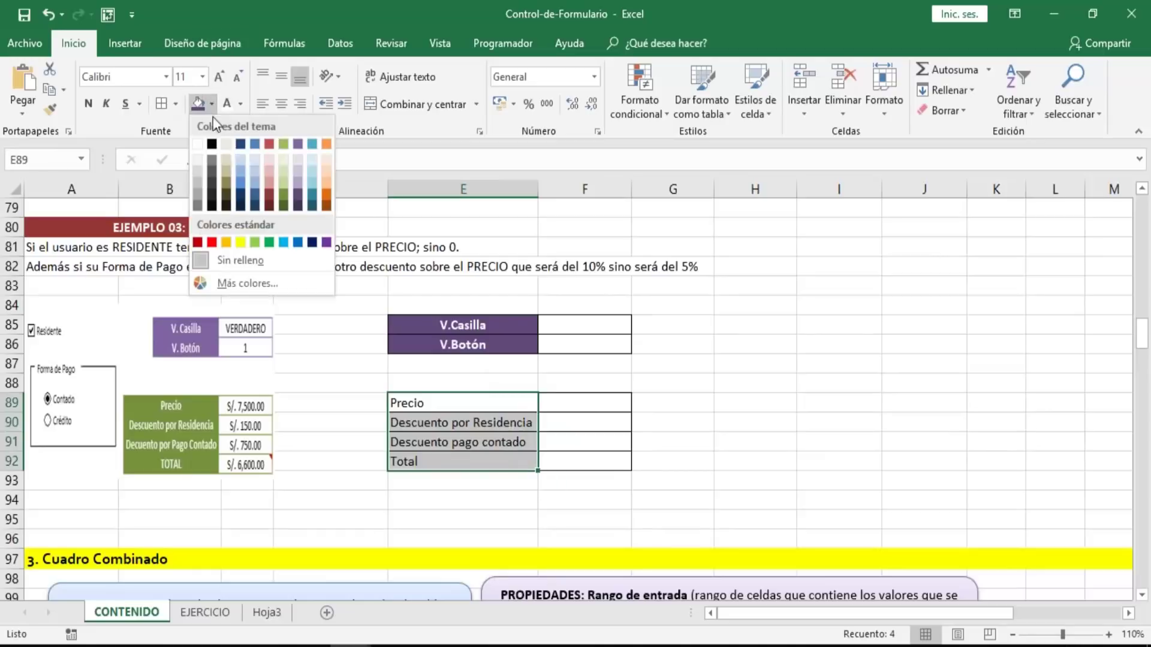
pyautogui.click(286, 208)
pyautogui.click(282, 105)
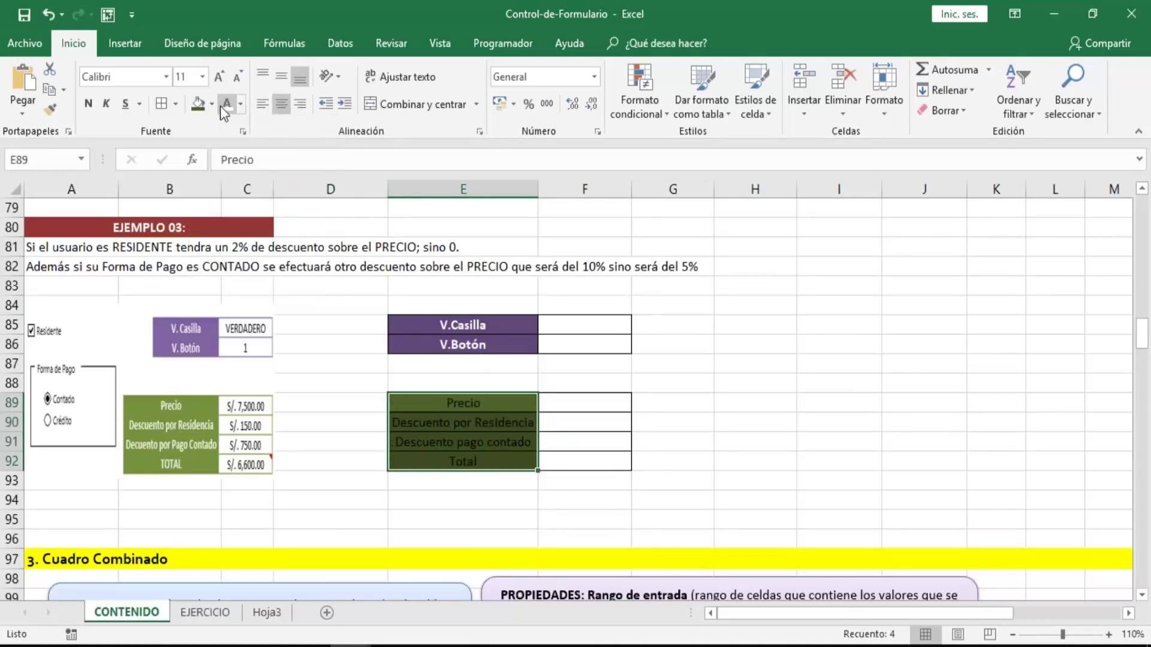
pyautogui.click(222, 106)
pyautogui.click(88, 106)
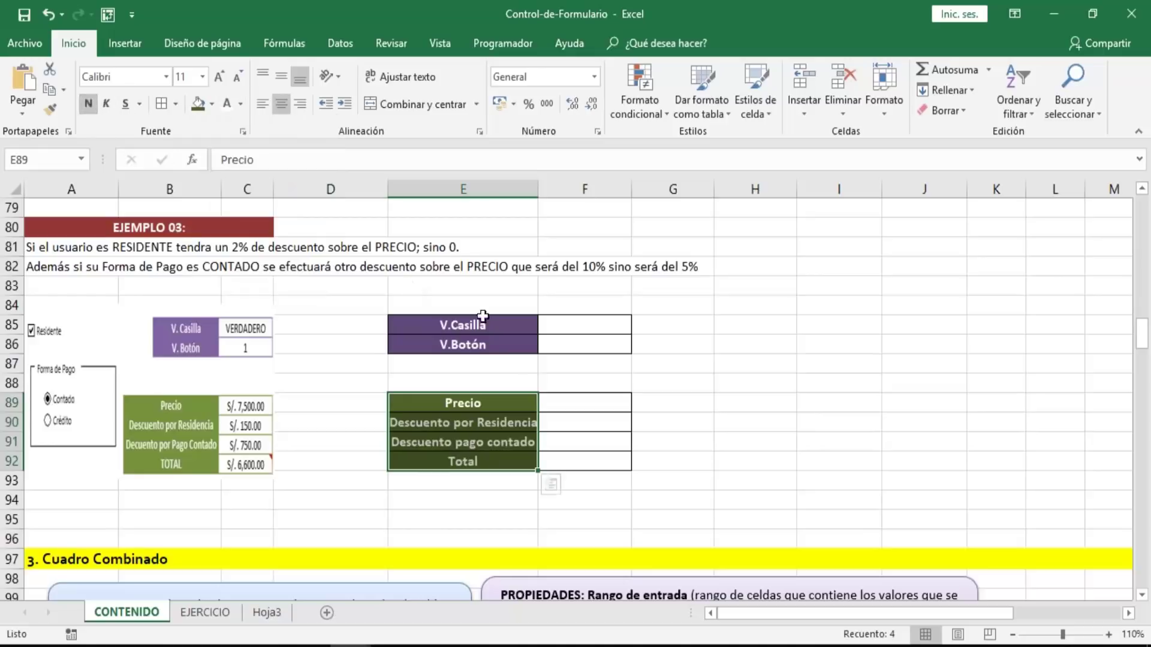
# - Remove the bold from the discount table's labels in E89:E92 and enter a price of 7500 in F89
pyautogui.click(88, 103)
pyautogui.click(575, 408)
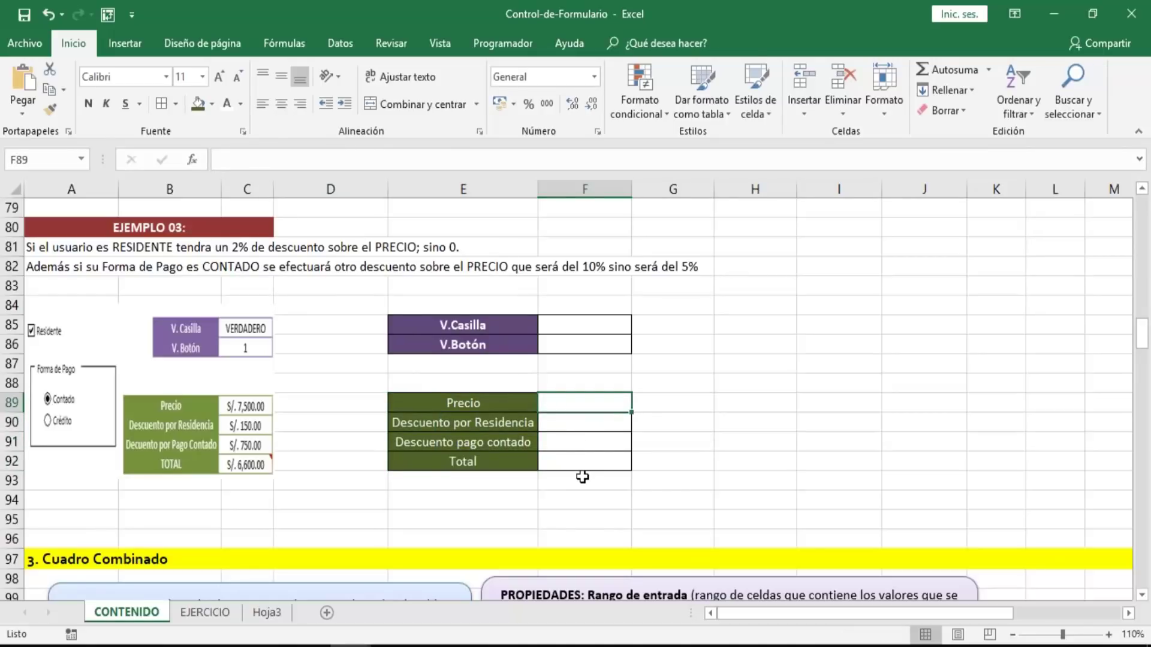
pyautogui.write('s')
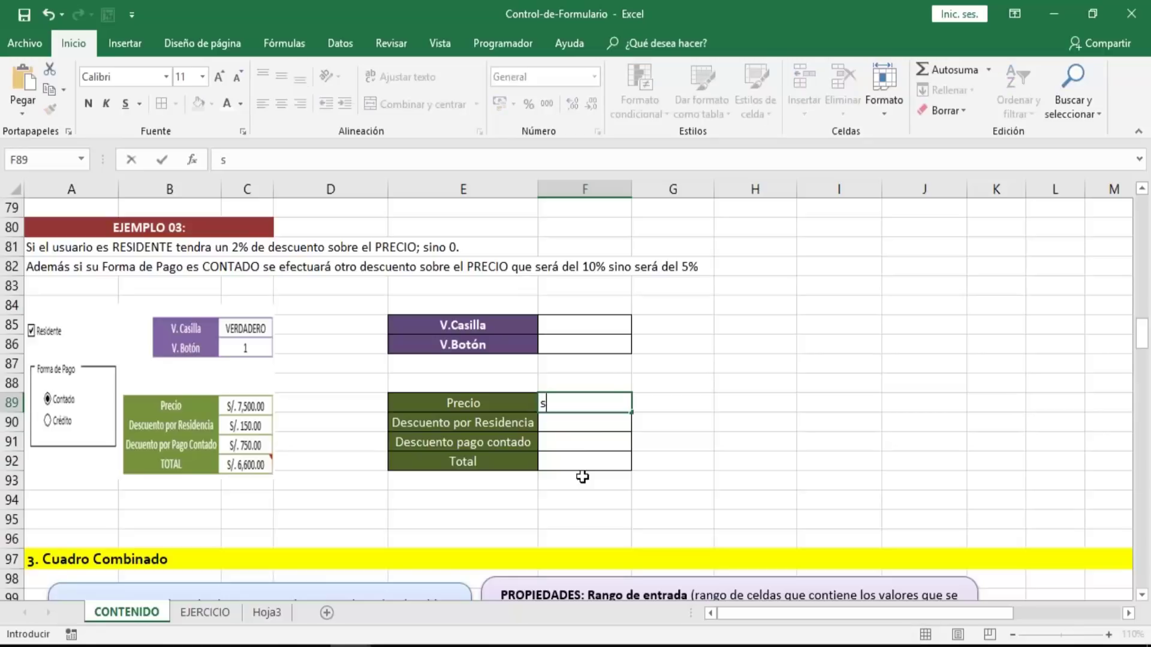
pyautogui.write('7500')
pyautogui.press('Return')
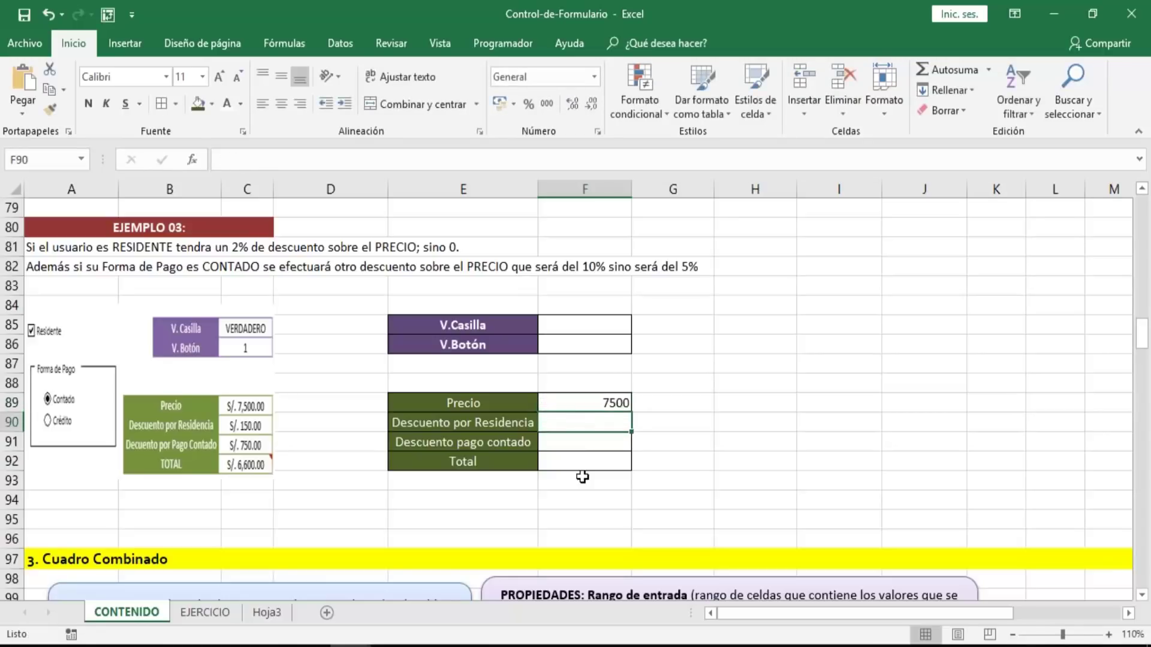
# - Apply the accounting number format in soles (S/) to the price in F89
pyautogui.press('Up')
pyautogui.click(502, 105)
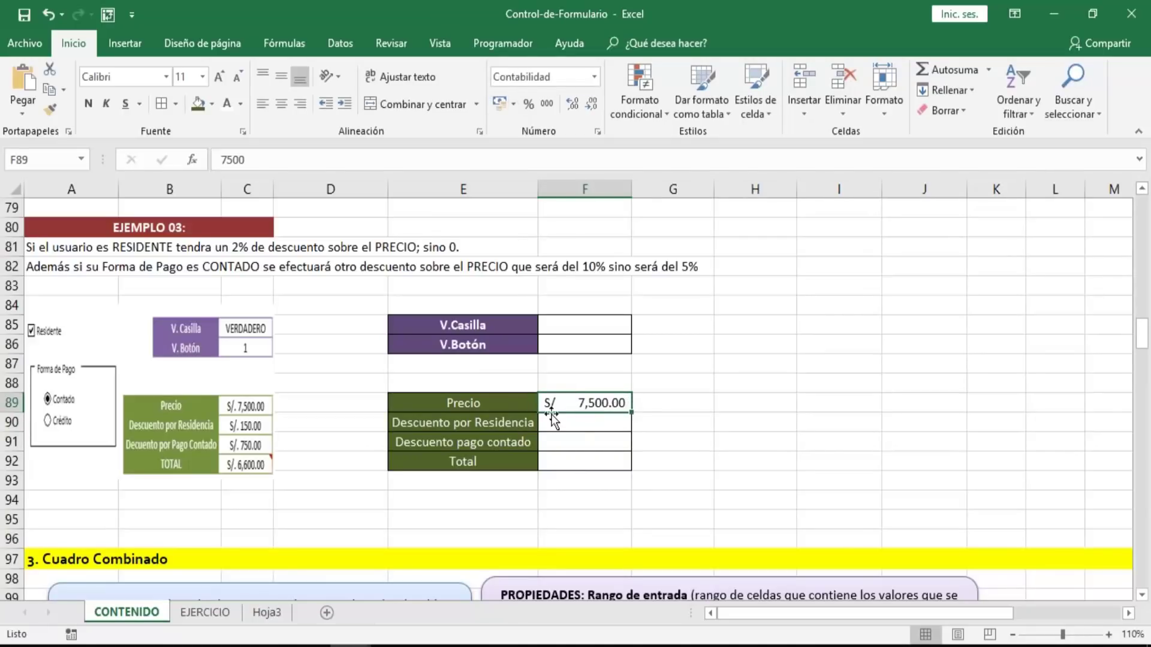
pyautogui.press('Left')
pyautogui.press('Down')
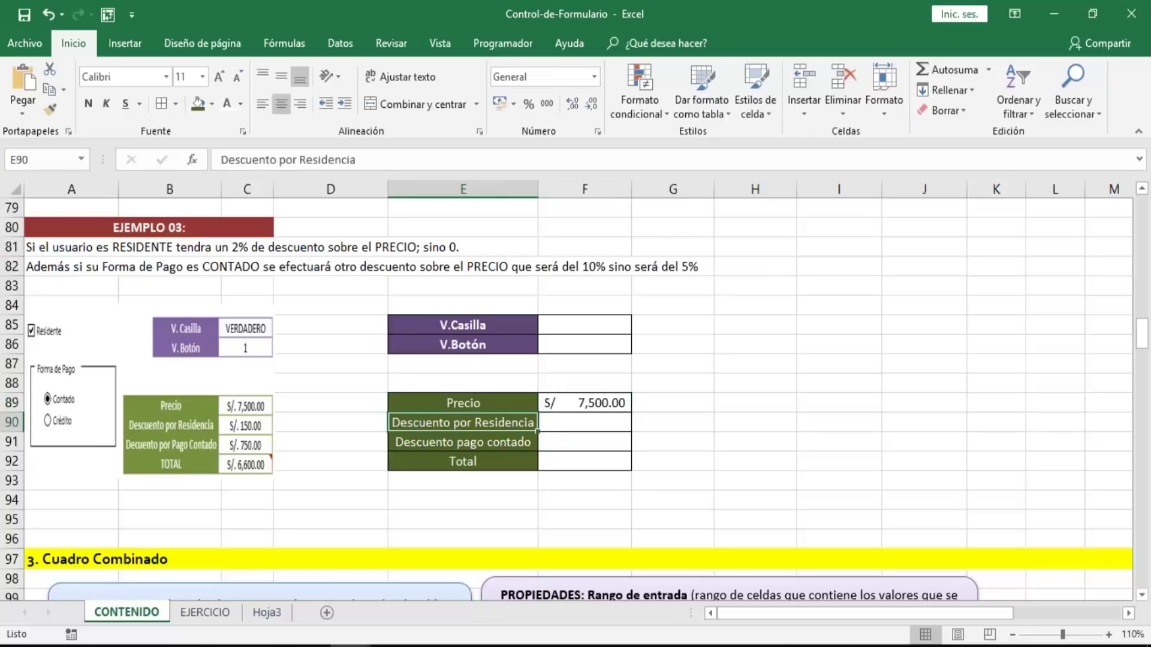
pyautogui.press('Up')
pyautogui.press('Right')
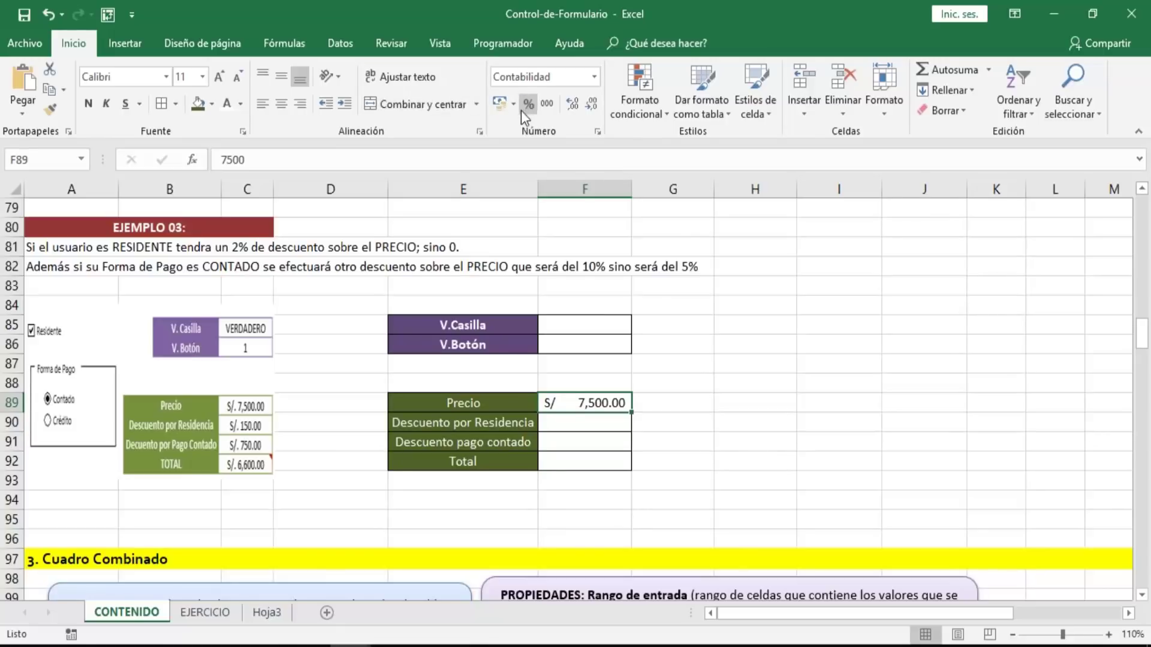
# - Insert a checkbox form control around G88, beside the two tables
pyautogui.click(510, 43)
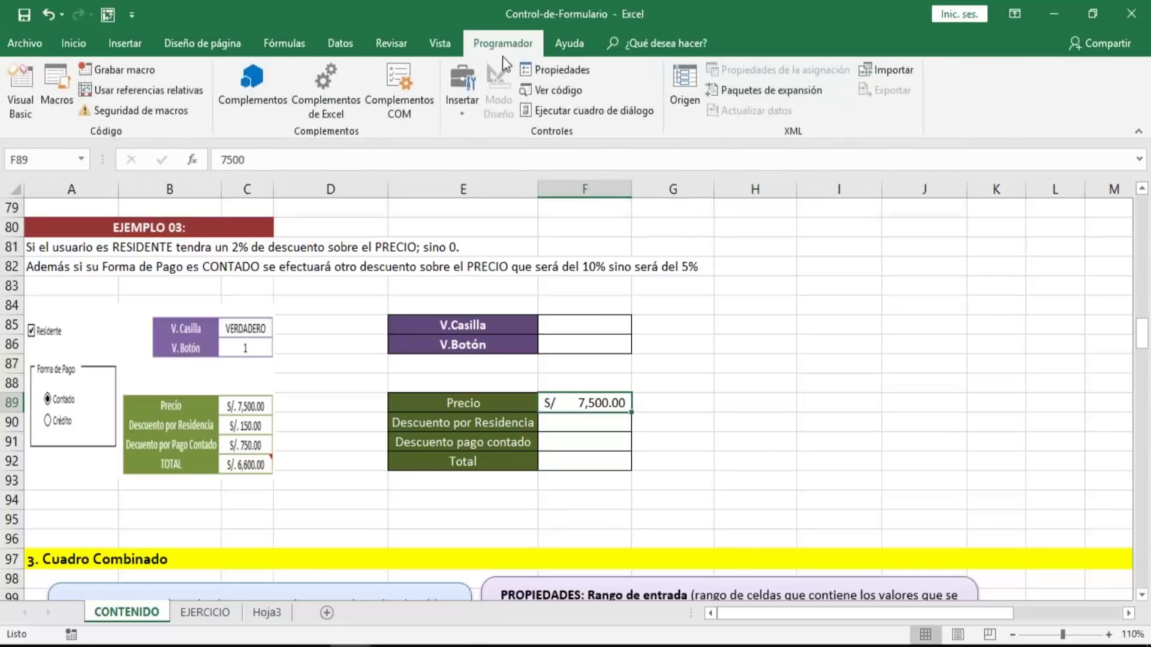
pyautogui.click(460, 116)
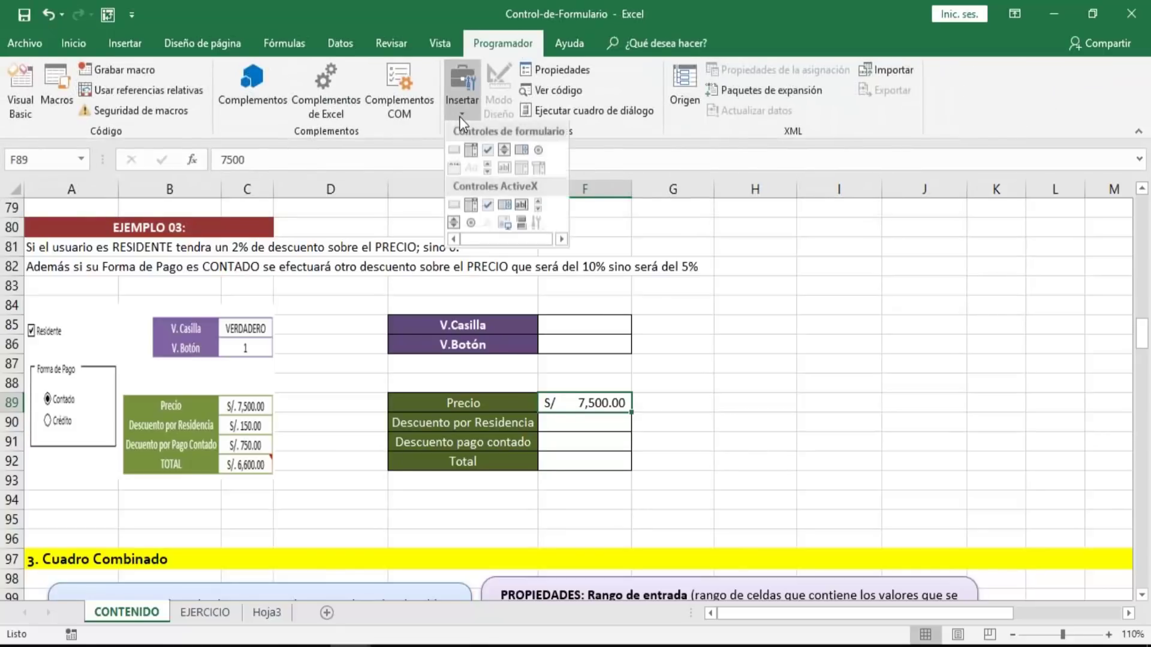
pyautogui.click(488, 151)
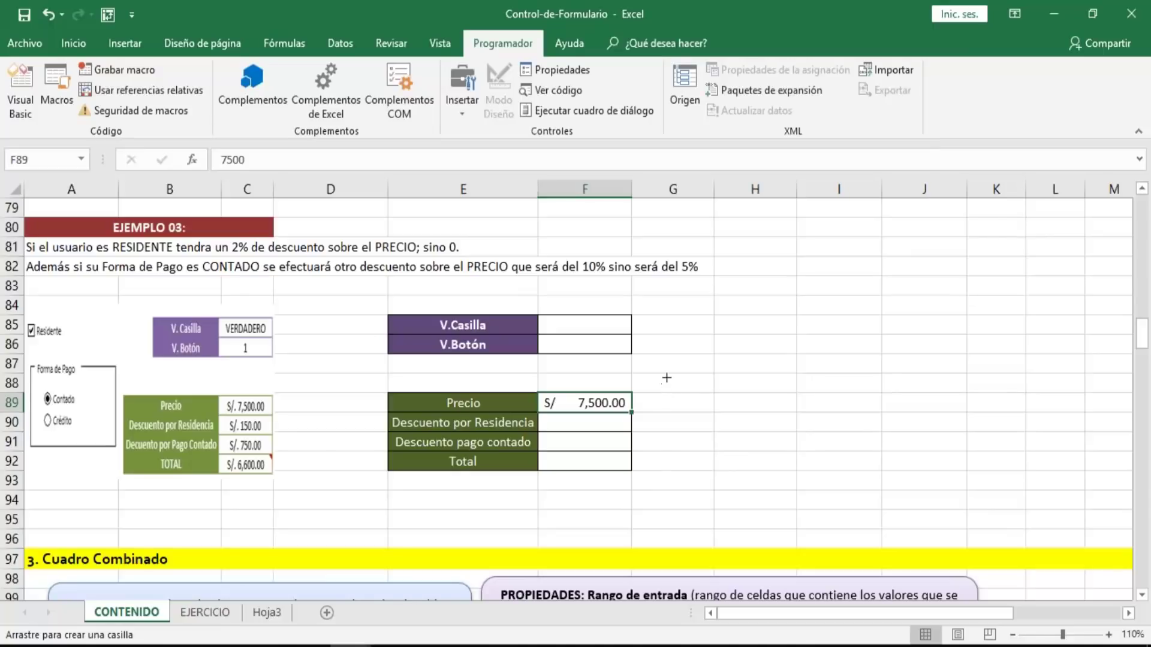
pyautogui.moveTo(665, 374)
pyautogui.mouseDown()
pyautogui.moveTo(675, 387)
pyautogui.moveTo(749, 390)
pyautogui.moveTo(722, 371)
pyautogui.mouseUp()
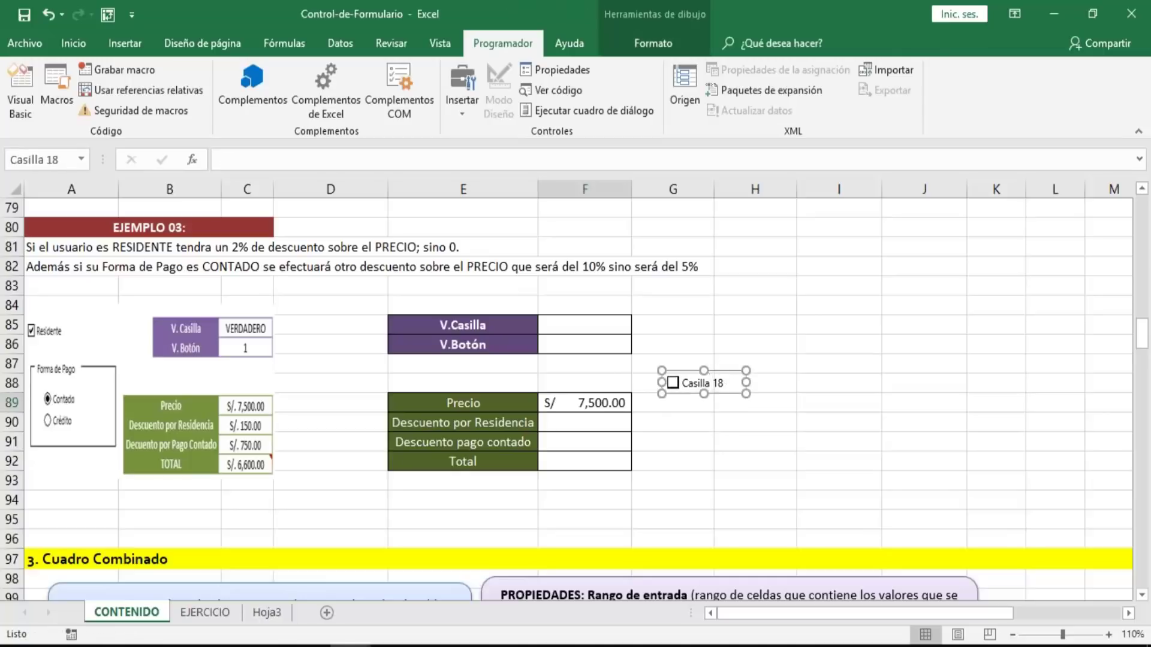
# - Replace the new checkbox's caption with Residente
pyautogui.click(692, 385)
pyautogui.press('Delete')
pyautogui.press('Delete')
pyautogui.press('Delete')
pyautogui.press('Delete')
pyautogui.press('Delete')
pyautogui.press('Delete')
pyautogui.press('Delete')
pyautogui.press('Delete')
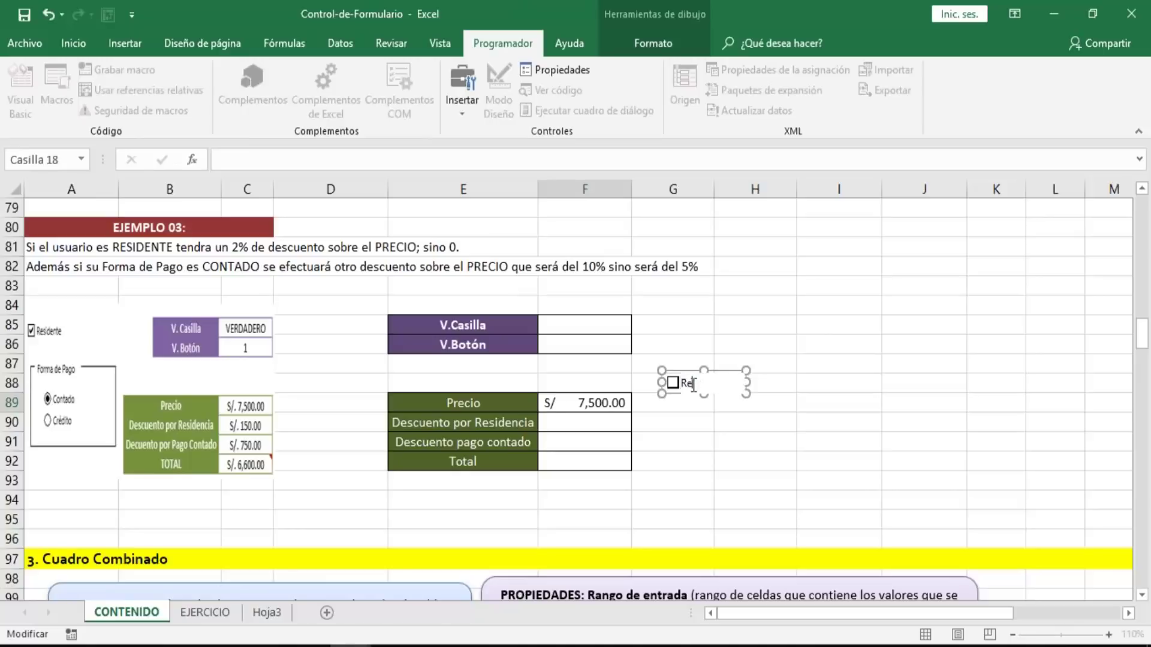
pyautogui.write('Residente')
pyautogui.click(689, 423)
# - Nudge the Residente checkbox slightly upward within row 88, leaving room for a control below it
pyautogui.rightClick(711, 388)
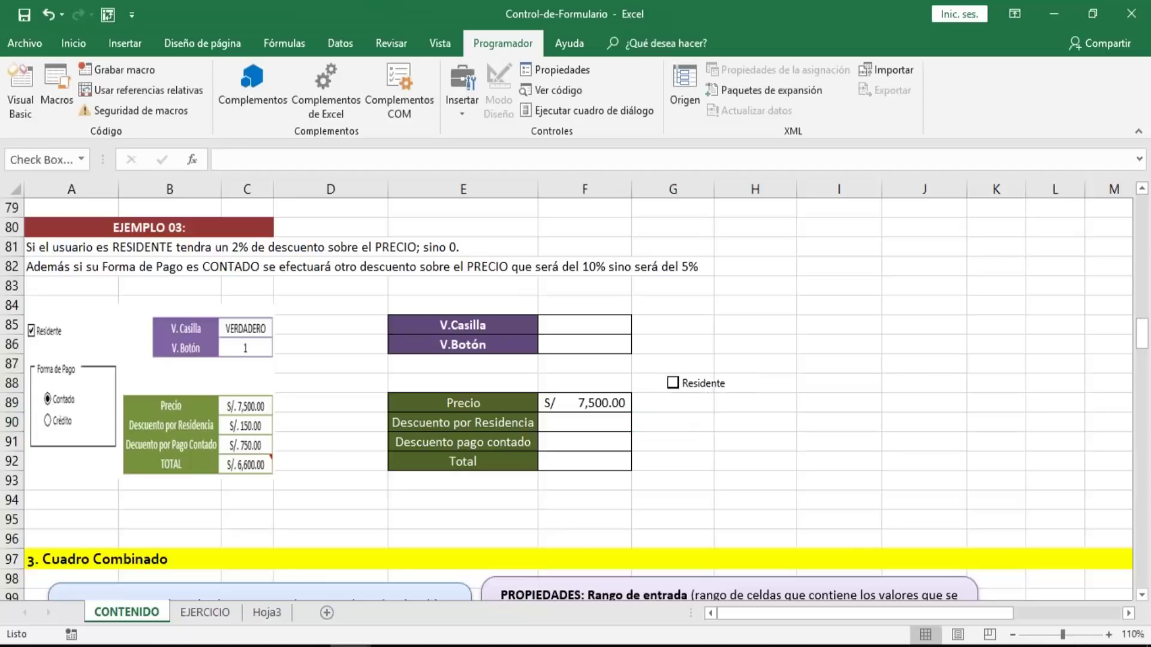
pyautogui.click(765, 551)
pyautogui.press('Up')
pyautogui.press('Up')
pyautogui.press('Up')
pyautogui.press('Up')
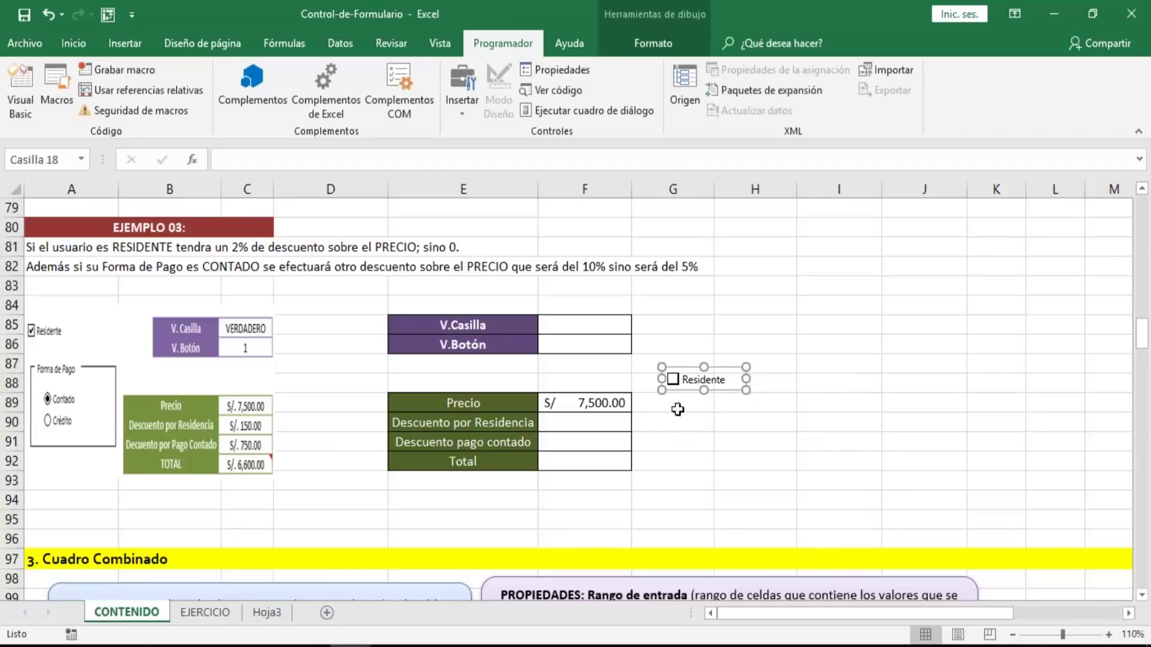
pyautogui.click(664, 427)
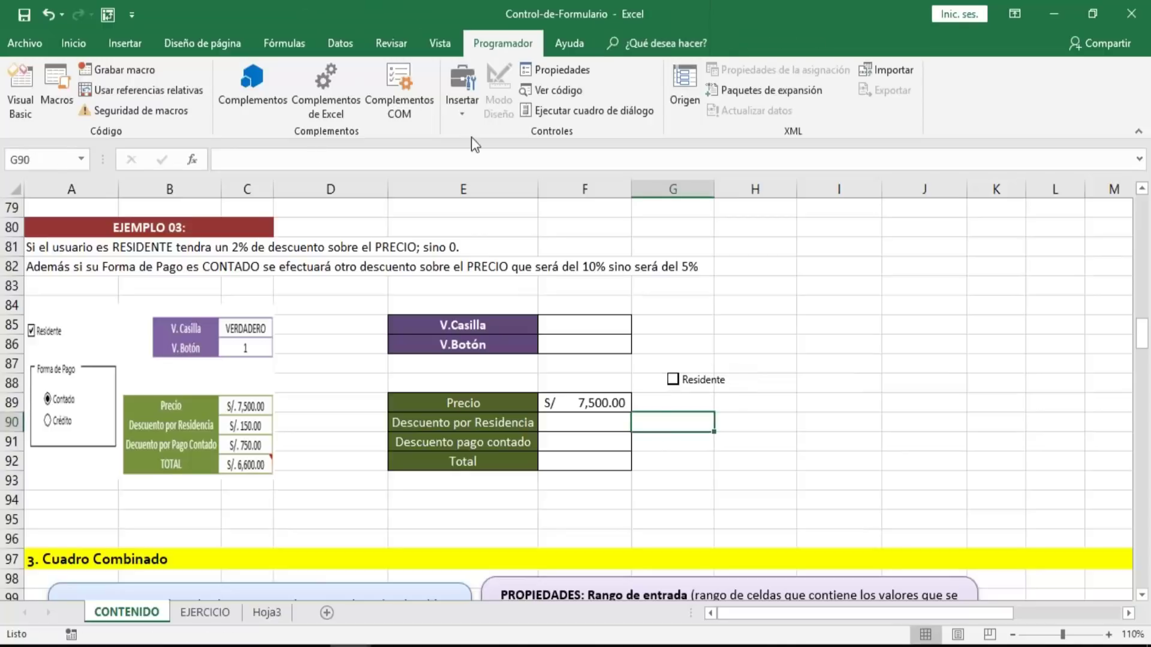
# - Insert a group box form control below the Residente checkbox, spanning about G89 to H93
pyautogui.click(461, 111)
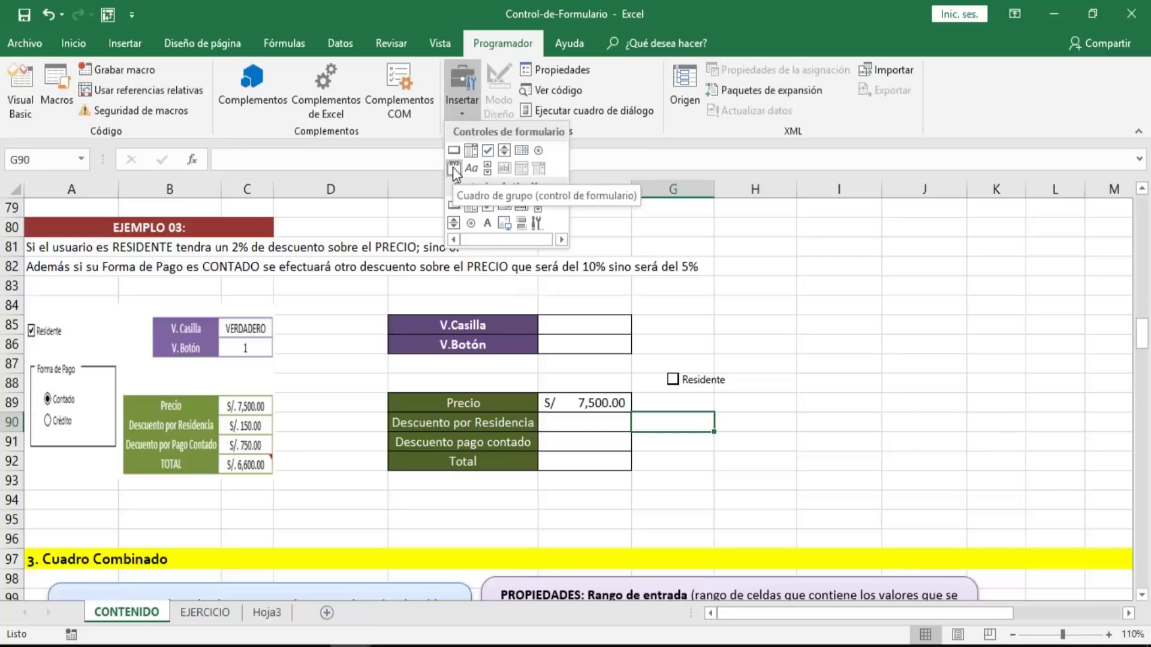
pyautogui.click(454, 171)
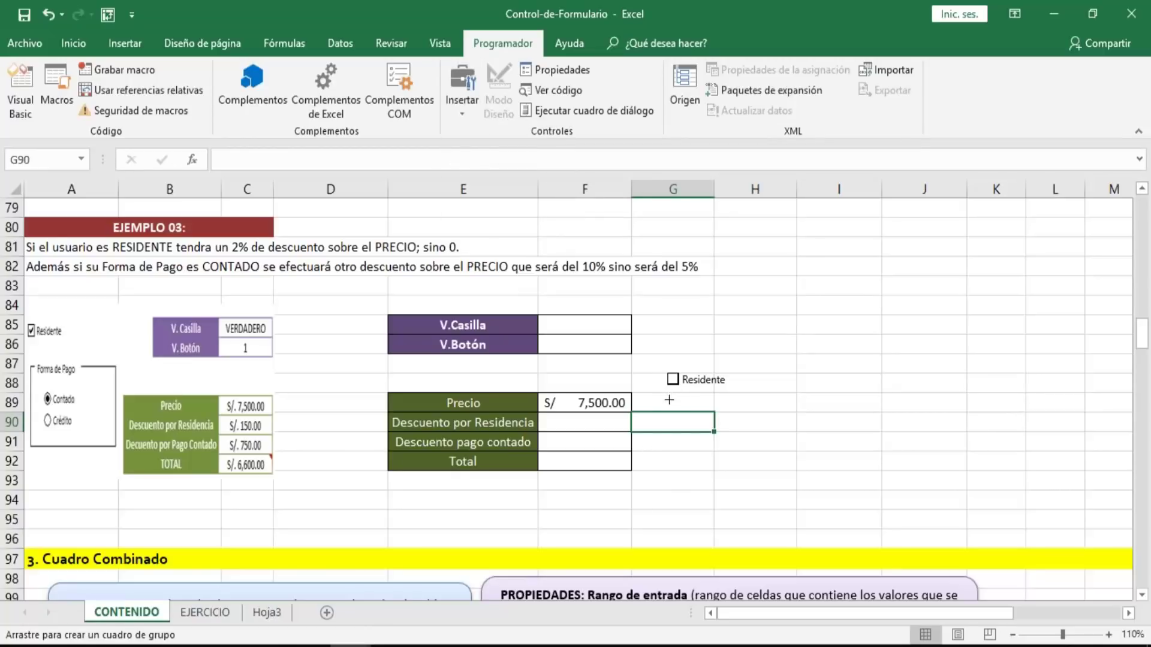
pyautogui.moveTo(661, 399); pyautogui.dragTo(748, 480)
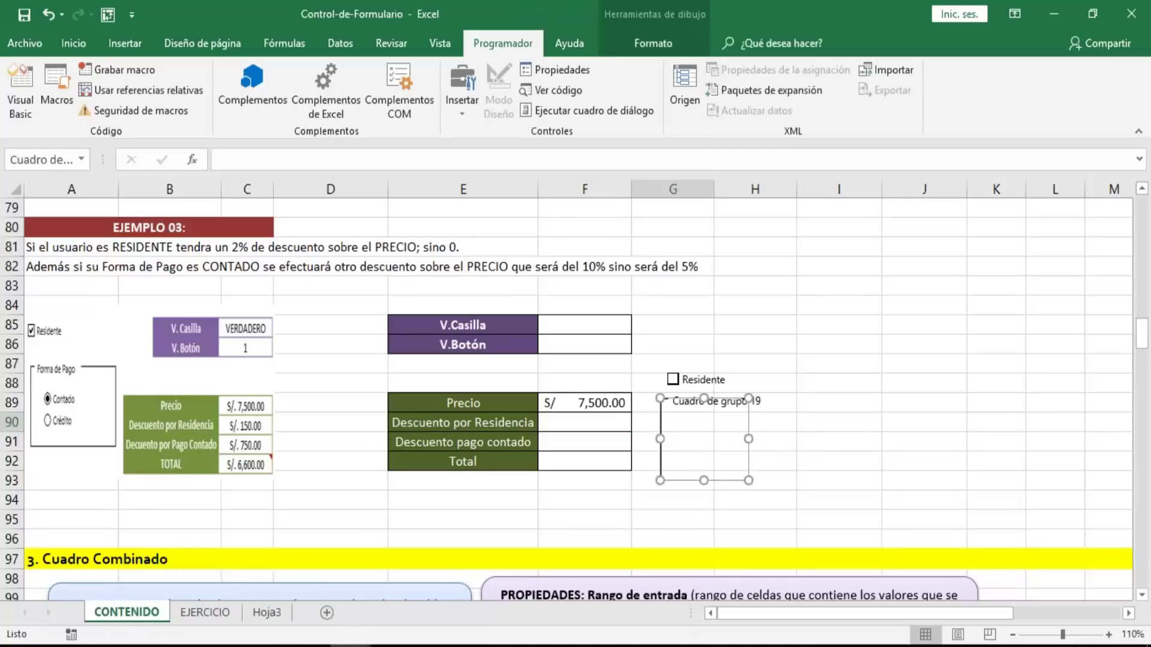
# - Replace the group box's title with Forma de Pago
pyautogui.click(677, 401)
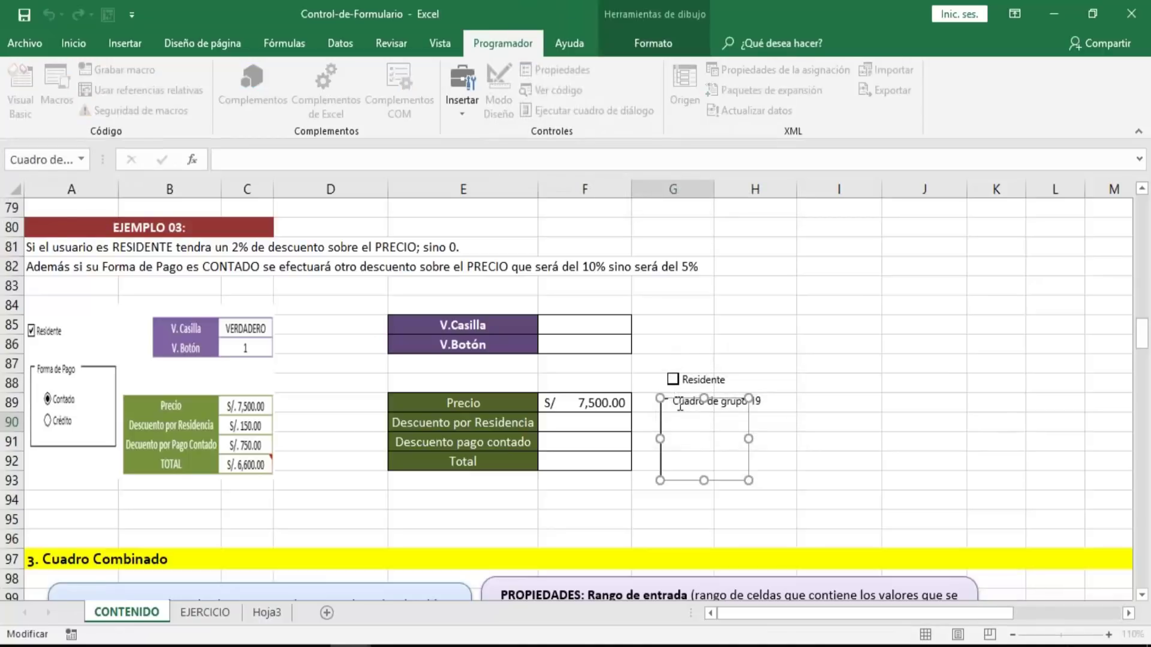
pyautogui.press('Delete')
pyautogui.press('Delete')
pyautogui.press('Delete')
pyautogui.press('Delete')
pyautogui.press('Delete')
pyautogui.press('Delete')
pyautogui.press('Delete')
pyautogui.press('Delete')
pyautogui.press('Delete')
pyautogui.press('Delete')
pyautogui.press('Delete')
pyautogui.press('Delete')
pyautogui.press('Delete')
pyautogui.press('Delete')
pyautogui.press('Delete')
pyautogui.press('Delete')
pyautogui.press('Delete')
pyautogui.press('Delete')
pyautogui.write('Forma')
pyautogui.click(785, 457)
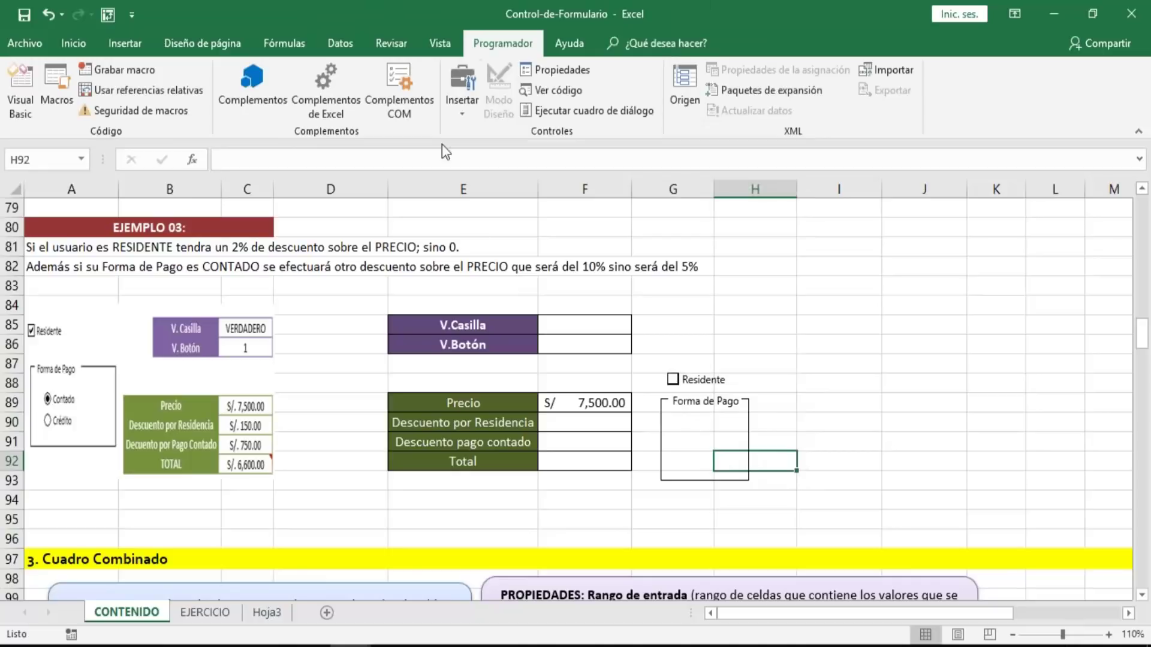
# - Insert an option button form control in the upper part of the Forma de Pago group box
pyautogui.click(463, 113)
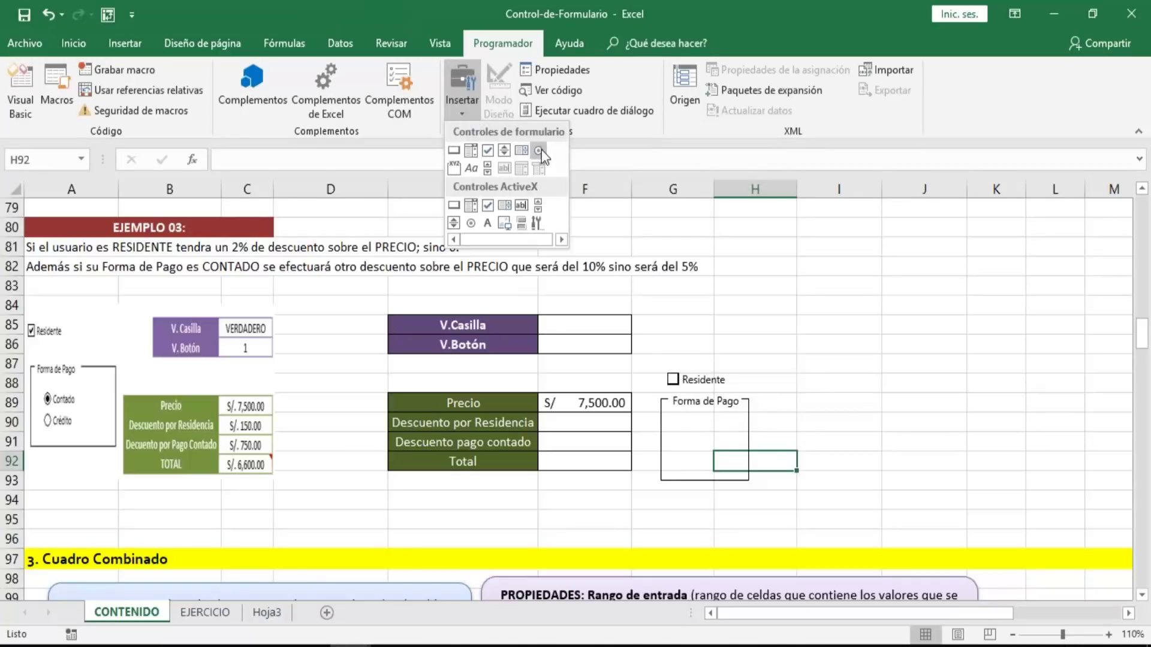
pyautogui.click(540, 149)
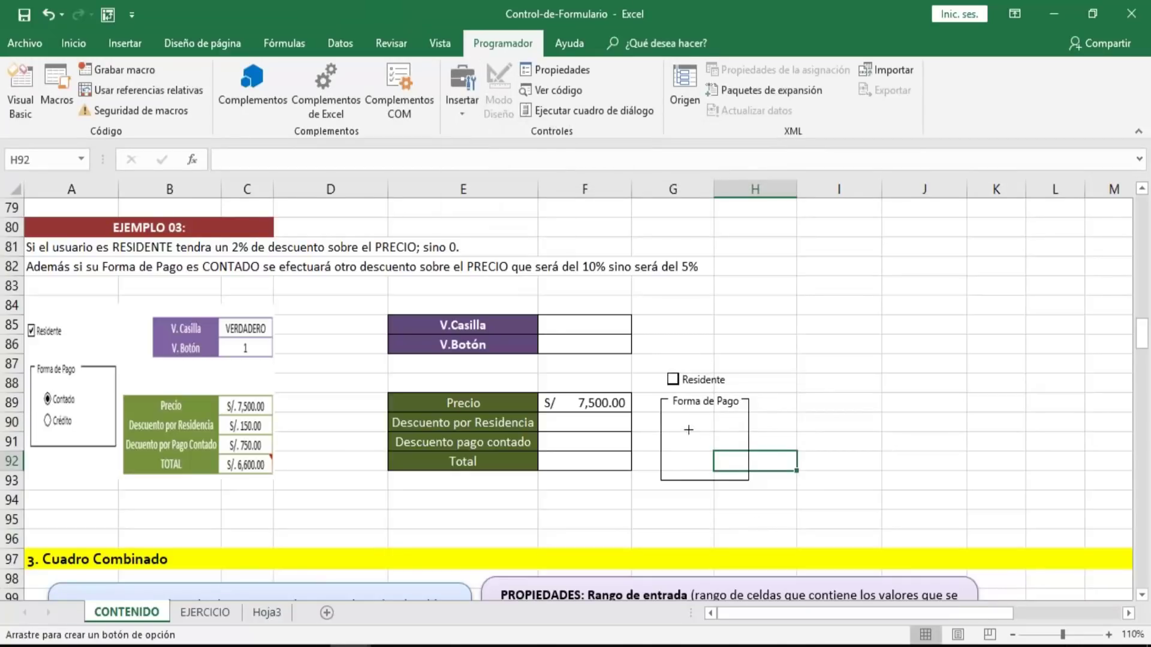
pyautogui.moveTo(670, 422); pyautogui.dragTo(742, 446)
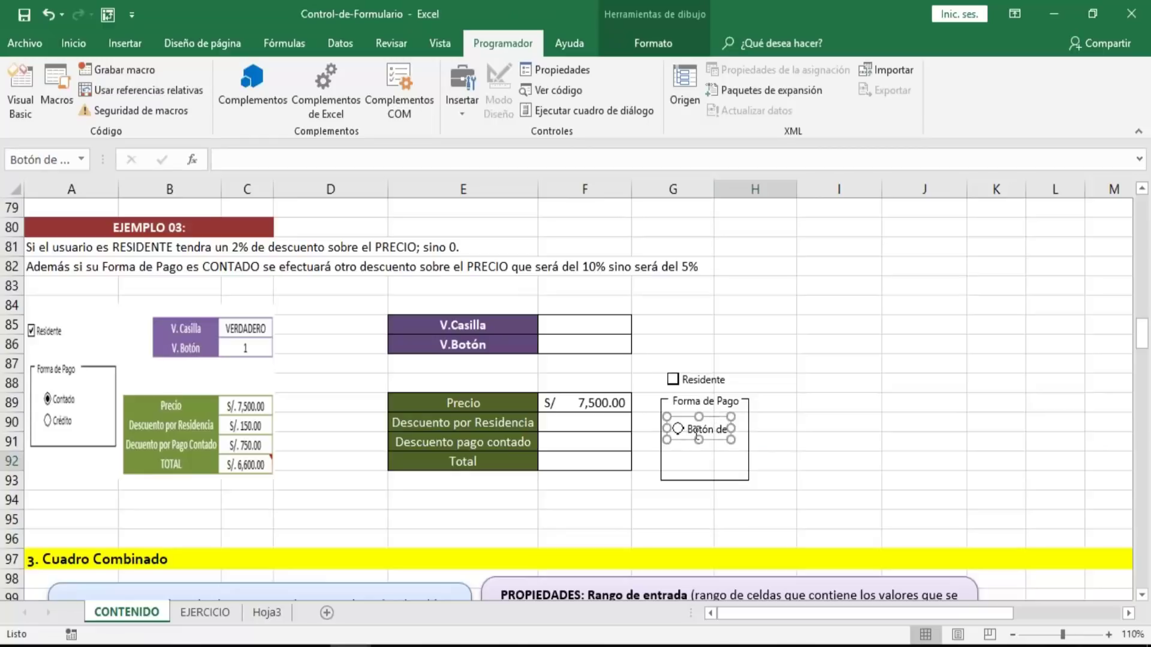
# - Replace the option button's caption with Contado
pyautogui.click(697, 434)
pyautogui.press('Delete')
pyautogui.press('Delete')
pyautogui.press('Delete')
pyautogui.press('Delete')
pyautogui.press('Delete')
pyautogui.press('Delete')
pyautogui.press('Delete')
pyautogui.press('Delete')
pyautogui.press('Delete')
pyautogui.press('Delete')
pyautogui.press('Delete')
pyautogui.press('Delete')
pyautogui.press('Delete')
pyautogui.press('Delete')
pyautogui.press('Delete')
pyautogui.press('Delete')
pyautogui.press('Delete')
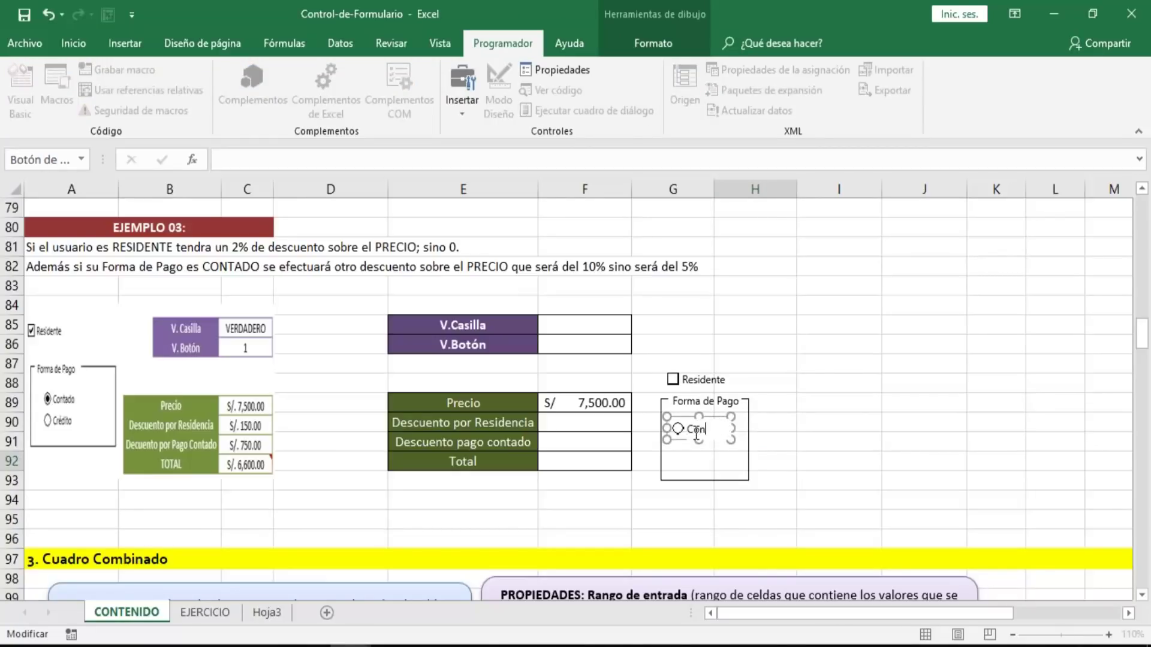
pyautogui.click(790, 463)
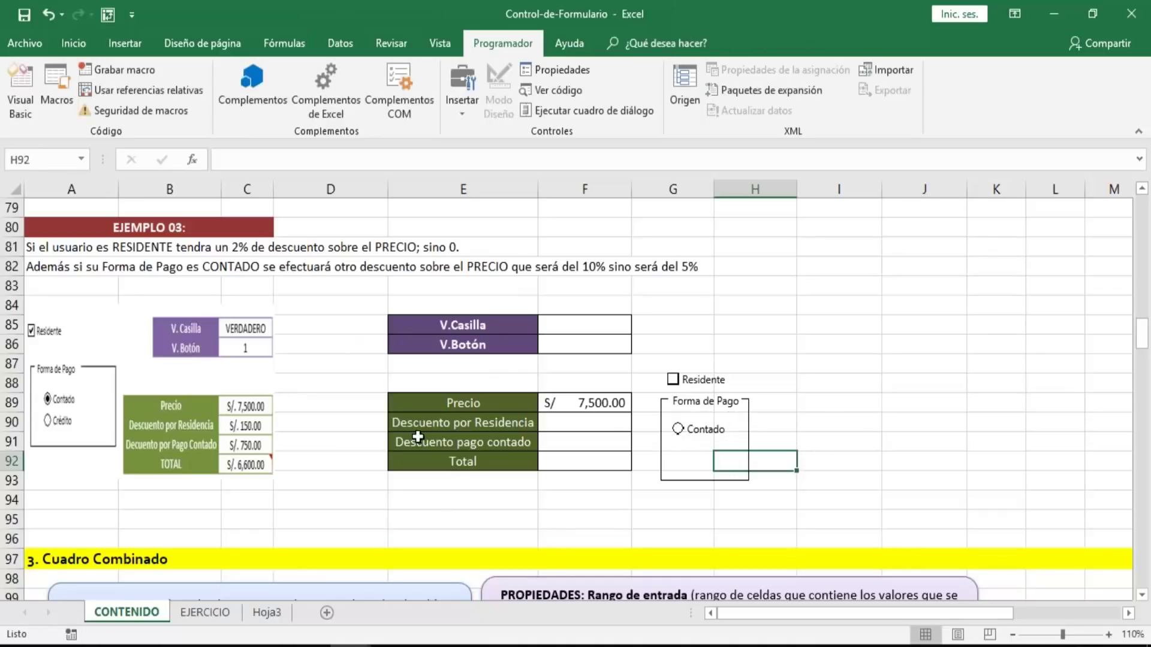
# - Insert a second option button form control inside the Forma de Pago group box, below Contado
pyautogui.click(462, 108)
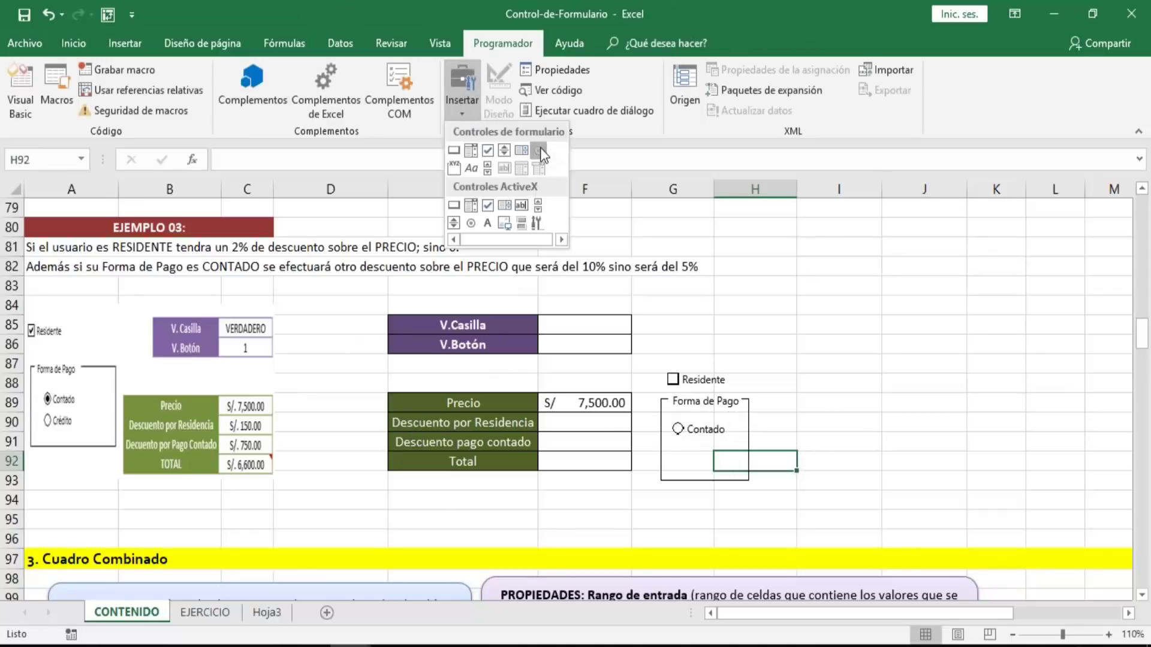
pyautogui.click(539, 151)
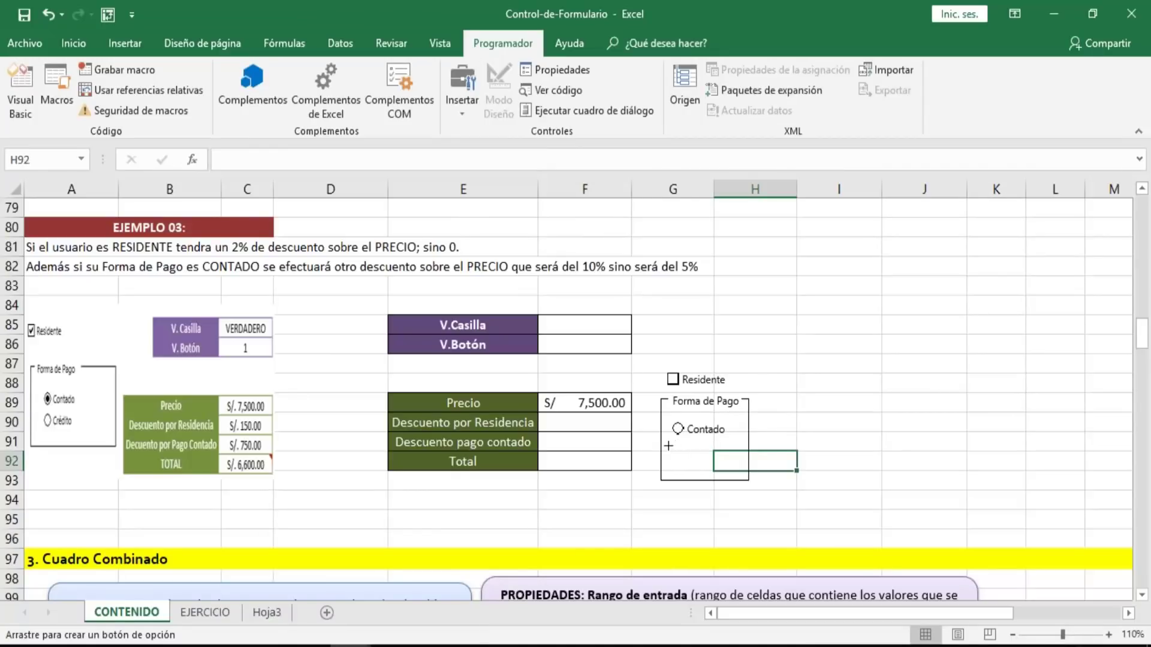
pyautogui.moveTo(668, 446); pyautogui.dragTo(737, 462)
# - Replace the second option button's caption with Crédito
pyautogui.click(693, 459)
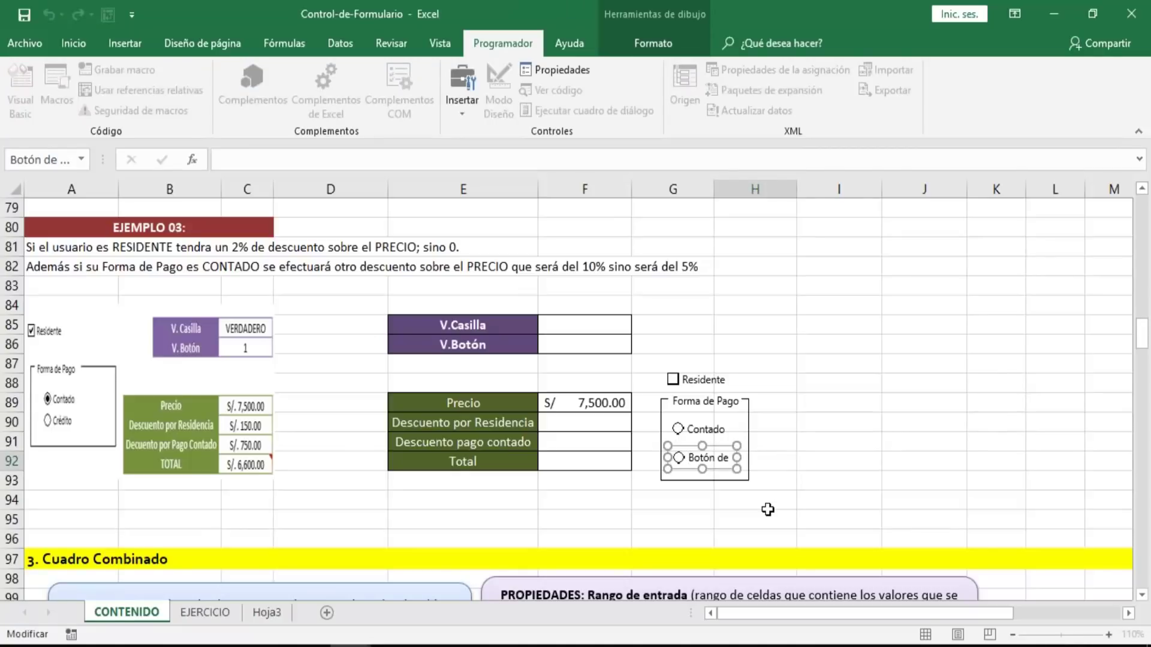
pyautogui.press('Delete')
pyautogui.press('Delete')
pyautogui.press('Delete')
pyautogui.press('Delete')
pyautogui.press('Delete')
pyautogui.press('Delete')
pyautogui.press('Delete')
pyautogui.press('Delete')
pyautogui.press('Delete')
pyautogui.press('Delete')
pyautogui.press('Delete')
pyautogui.press('Delete')
pyautogui.press('Delete')
pyautogui.press('Delete')
pyautogui.press('Delete')
pyautogui.press('Delete')
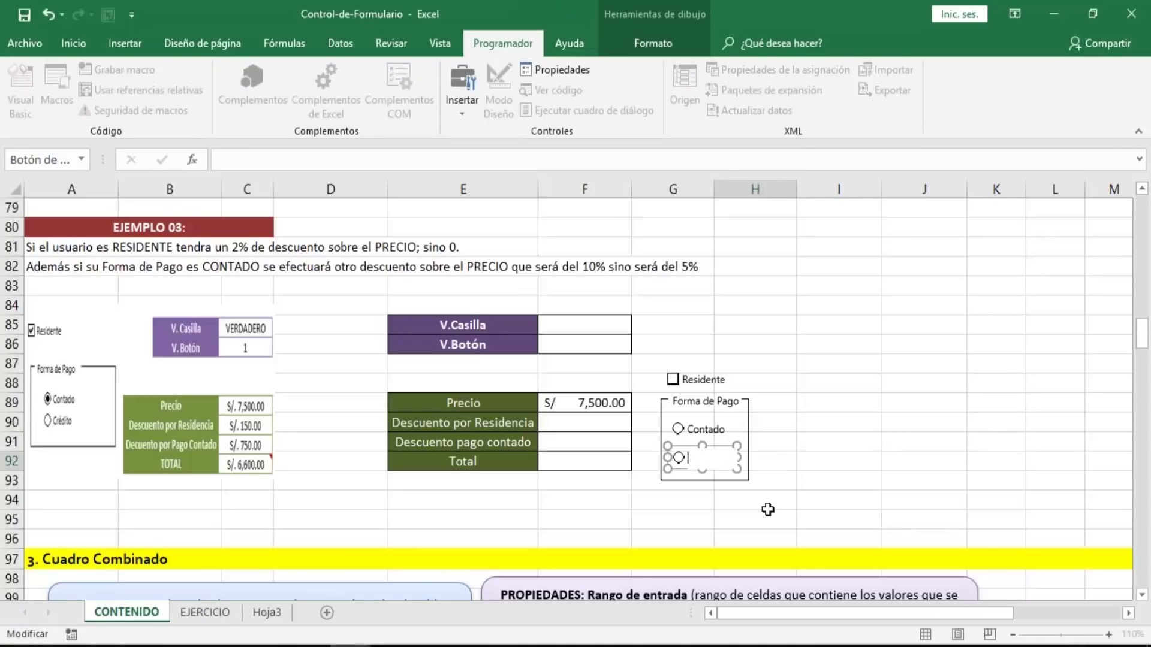
pyautogui.write('Crédito')
pyautogui.click(787, 462)
pyautogui.press('Up')
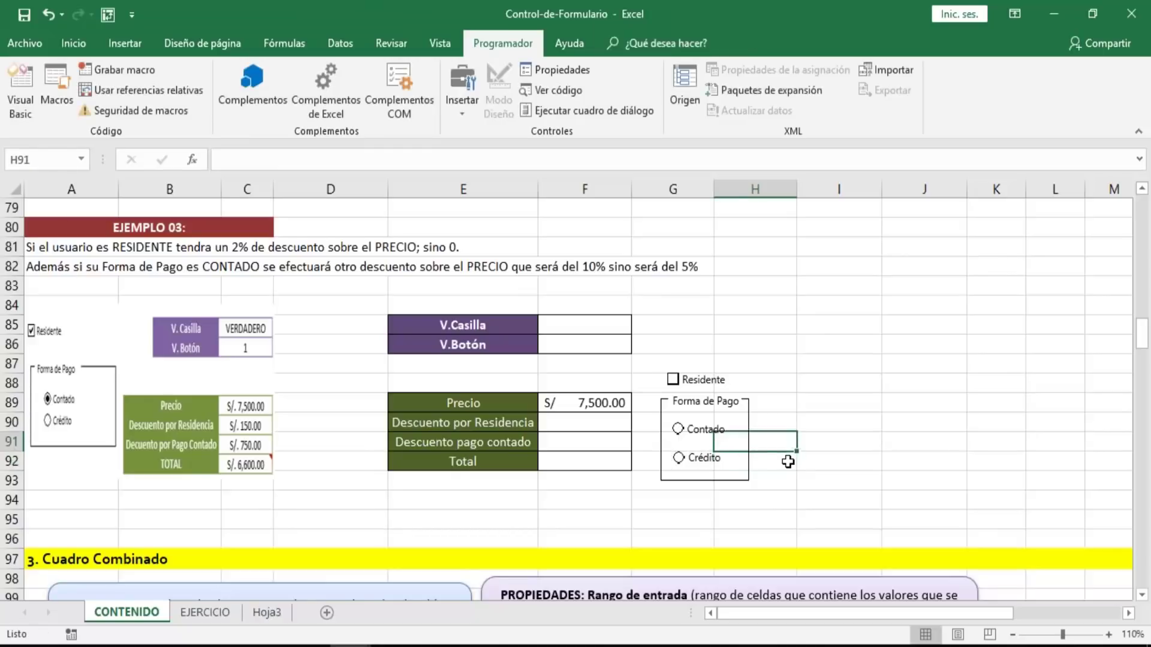
# - Nudge the Crédito option button upward so it sits closer beneath Contado in the group box
pyautogui.rightClick(694, 459)
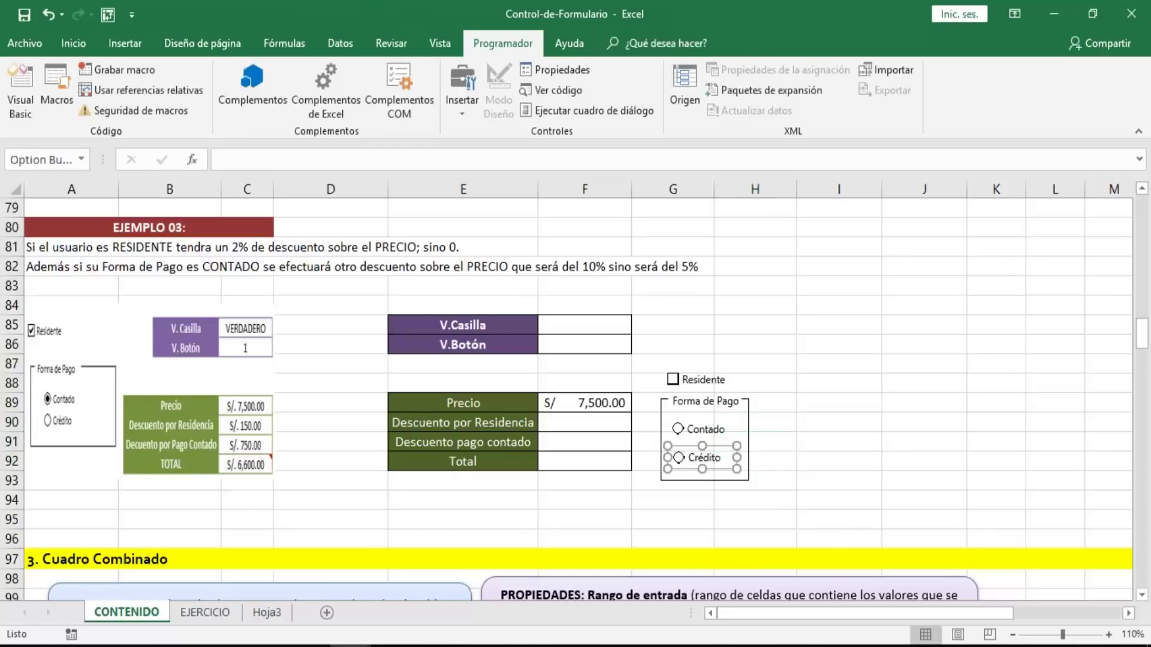
pyautogui.press('Escape')
pyautogui.press('Up')
pyautogui.press('Up')
pyautogui.press('Up')
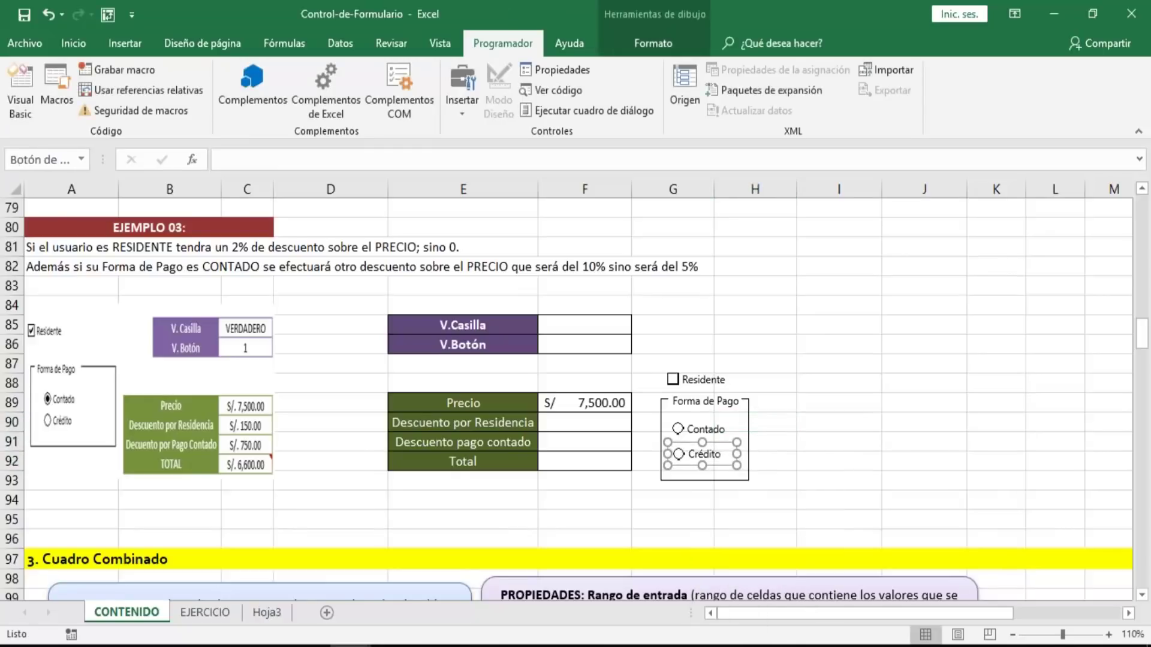
pyautogui.press('Right')
pyautogui.press('Up')
pyautogui.press('Left')
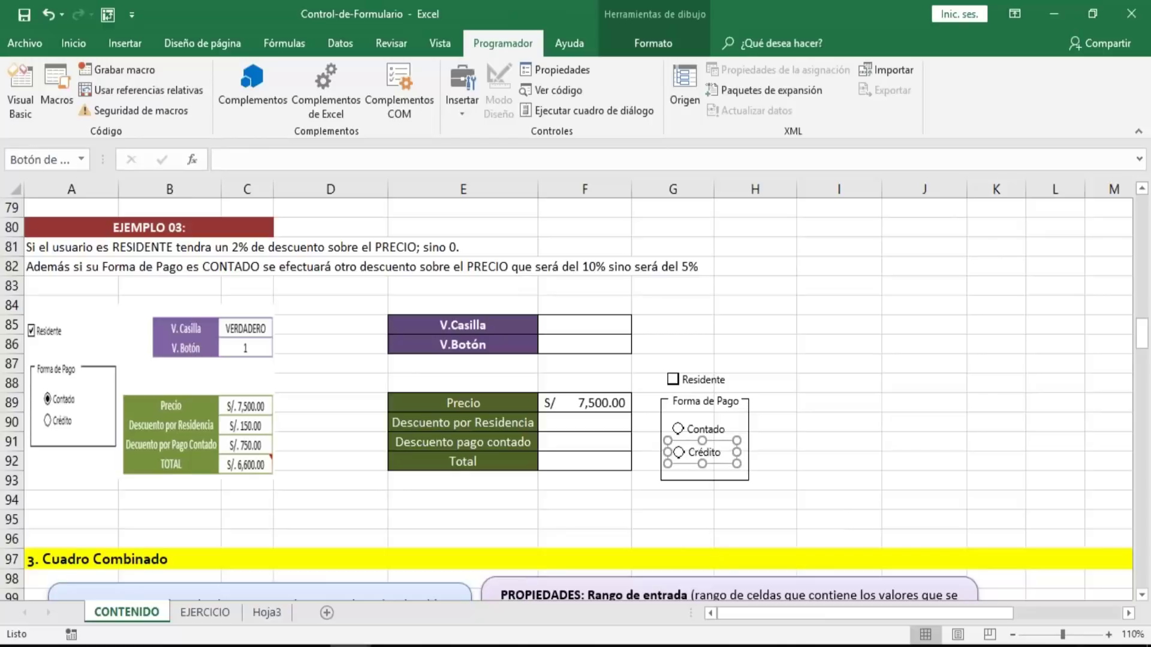
pyautogui.click(821, 348)
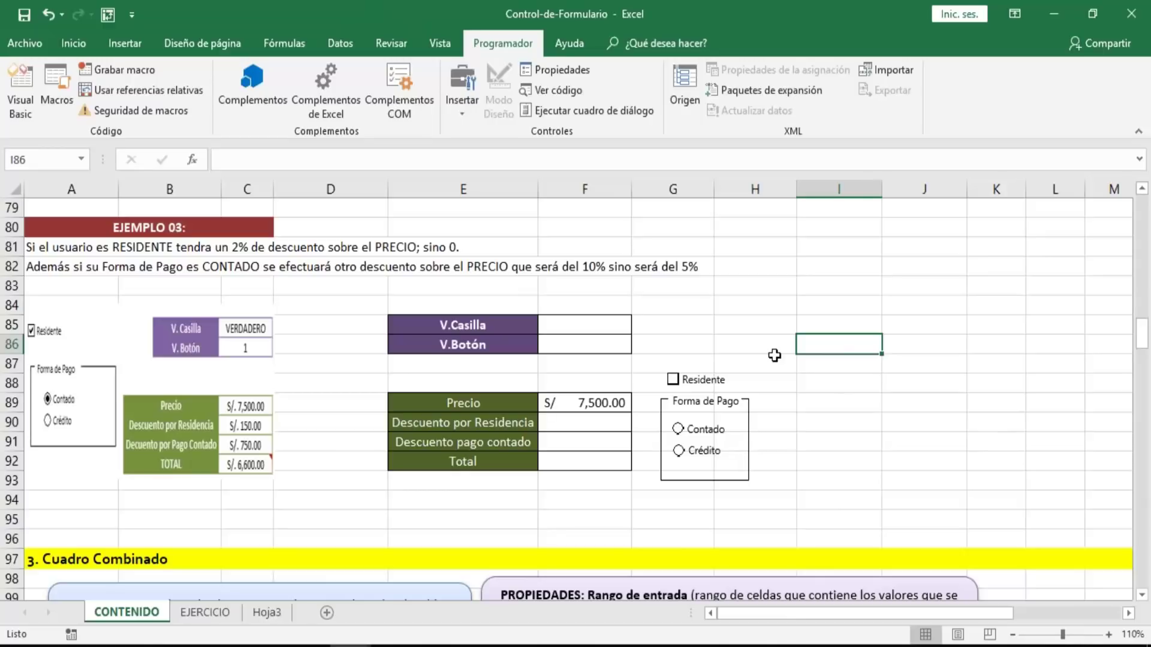
# - Tick the Residente checkbox
pyautogui.click(976, 404)
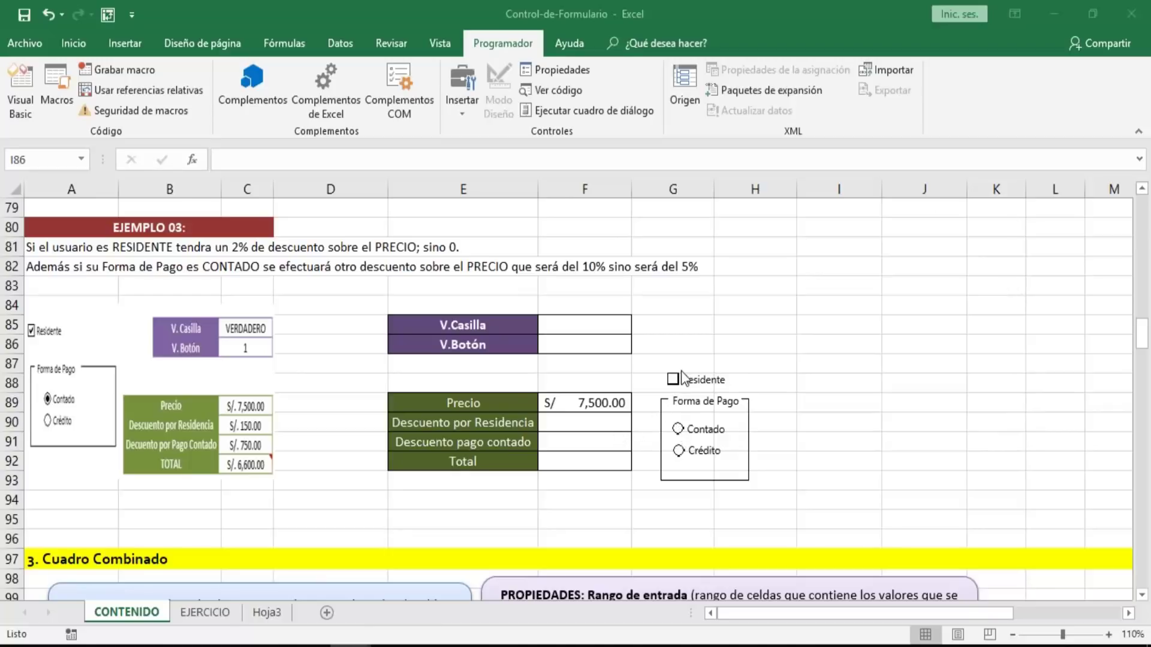
pyautogui.click(692, 381)
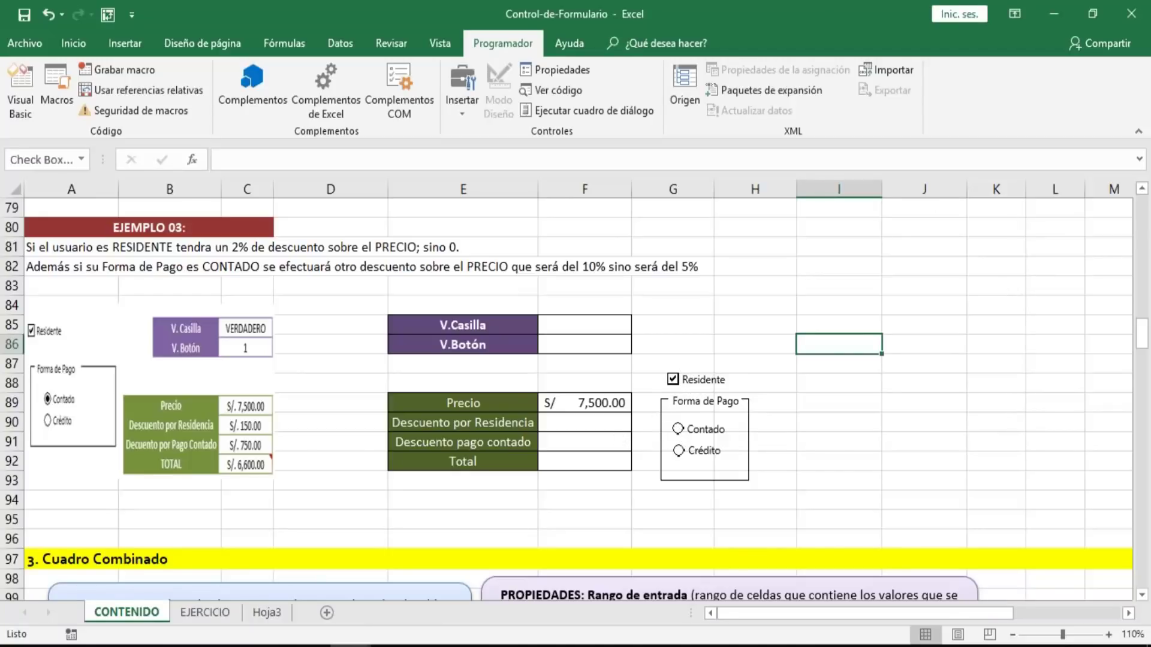
# - Link the Residente checkbox to cell F85 next to V.Casilla
pyautogui.rightClick(693, 380)
pyautogui.click(755, 542)
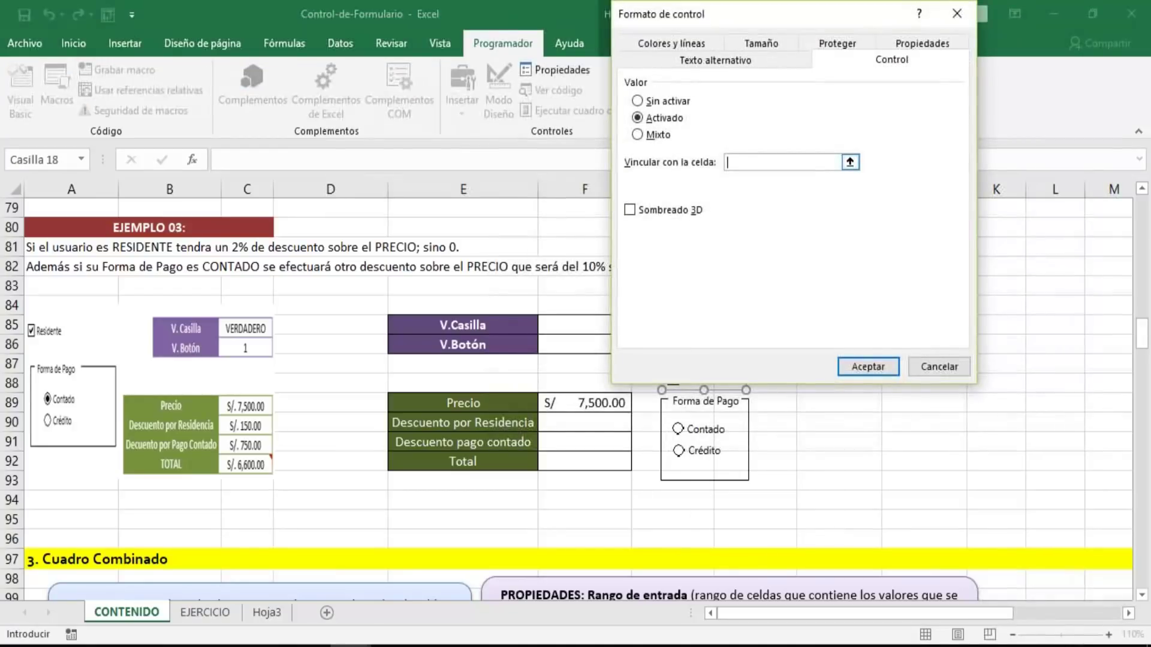
pyautogui.click(564, 327)
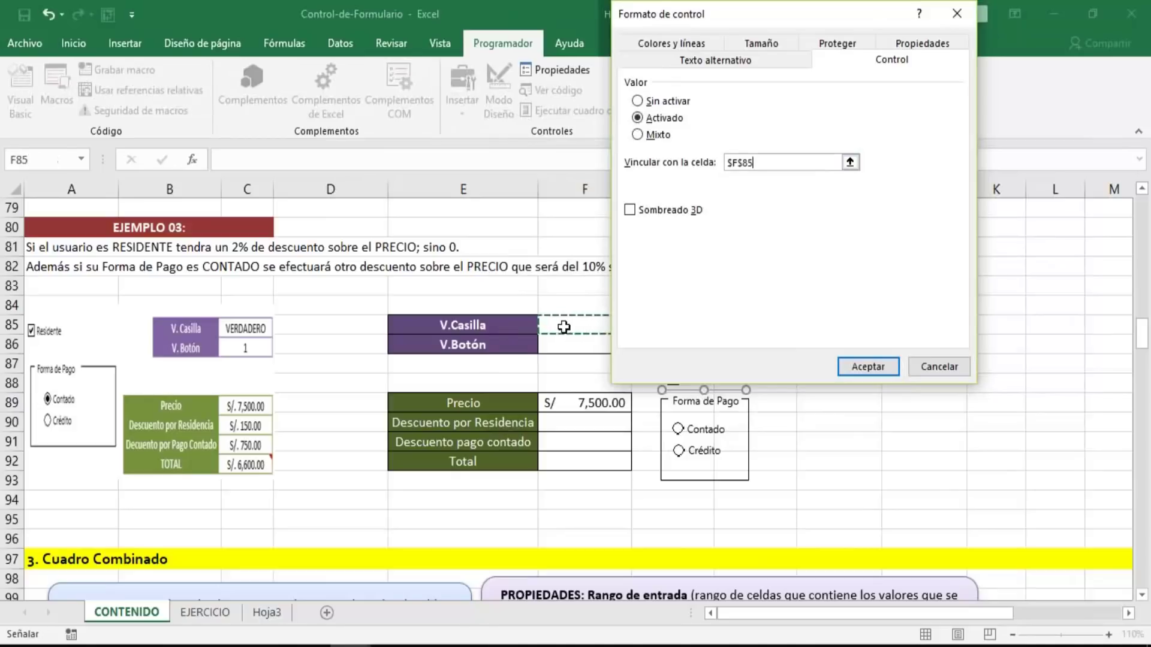
pyautogui.click(858, 376)
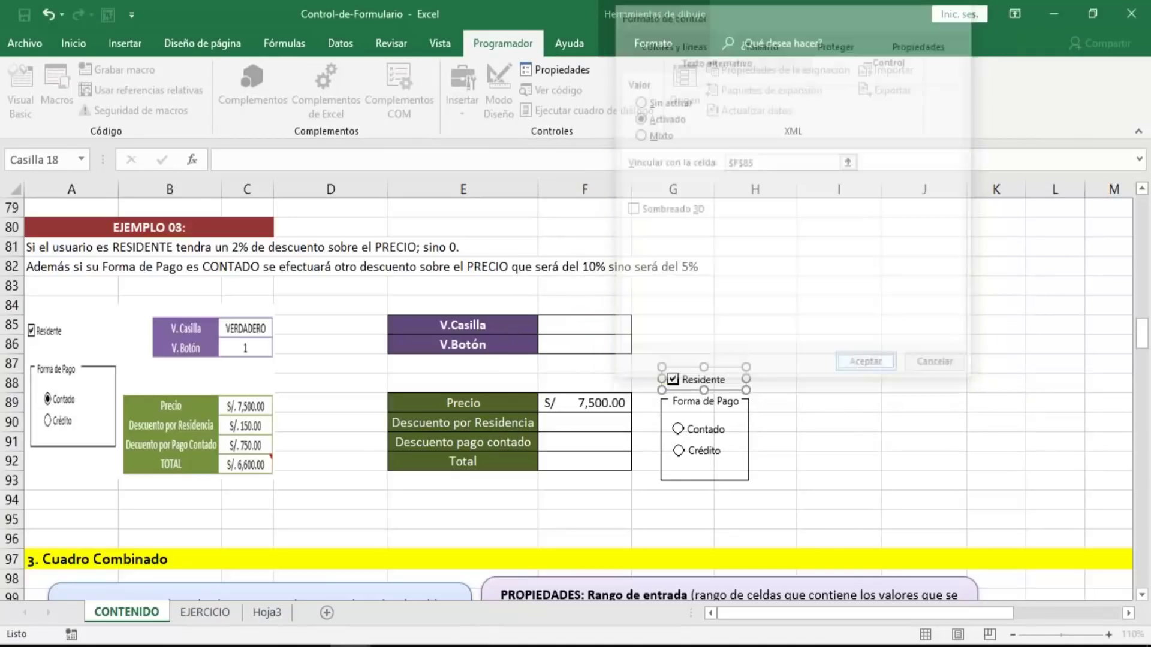
# - Link the Contado option button to cell F86 next to V.Botón
pyautogui.keyDown('ctrl'); pyautogui.click(714, 429); pyautogui.keyUp('ctrl')
pyautogui.rightClick(711, 427)
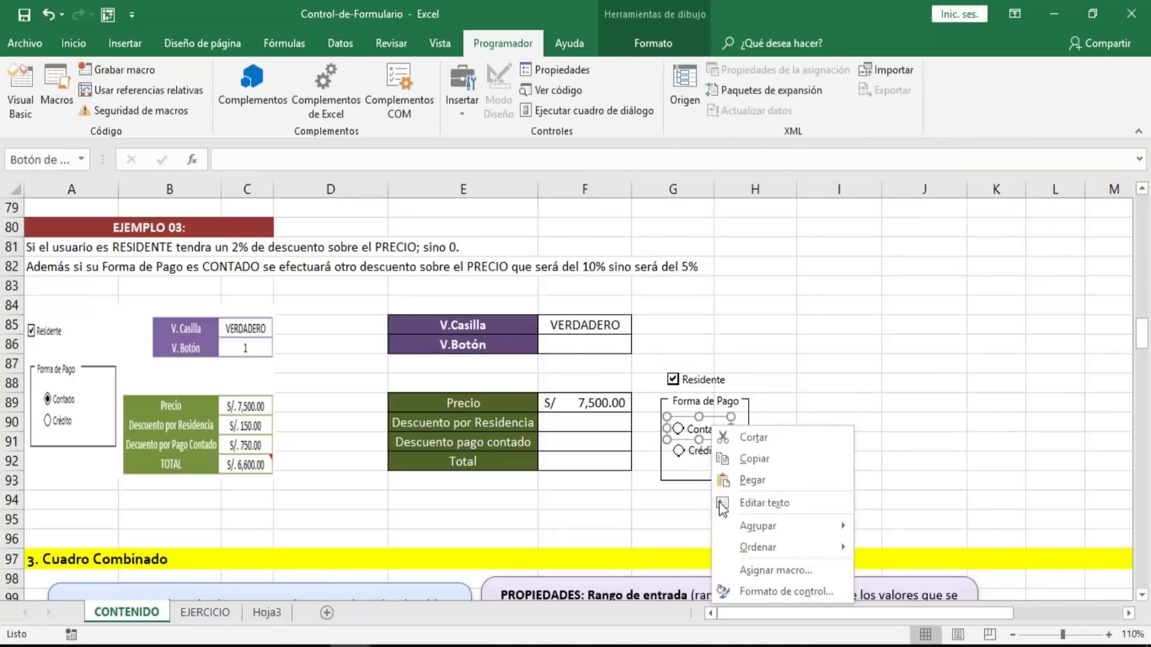
pyautogui.click(756, 592)
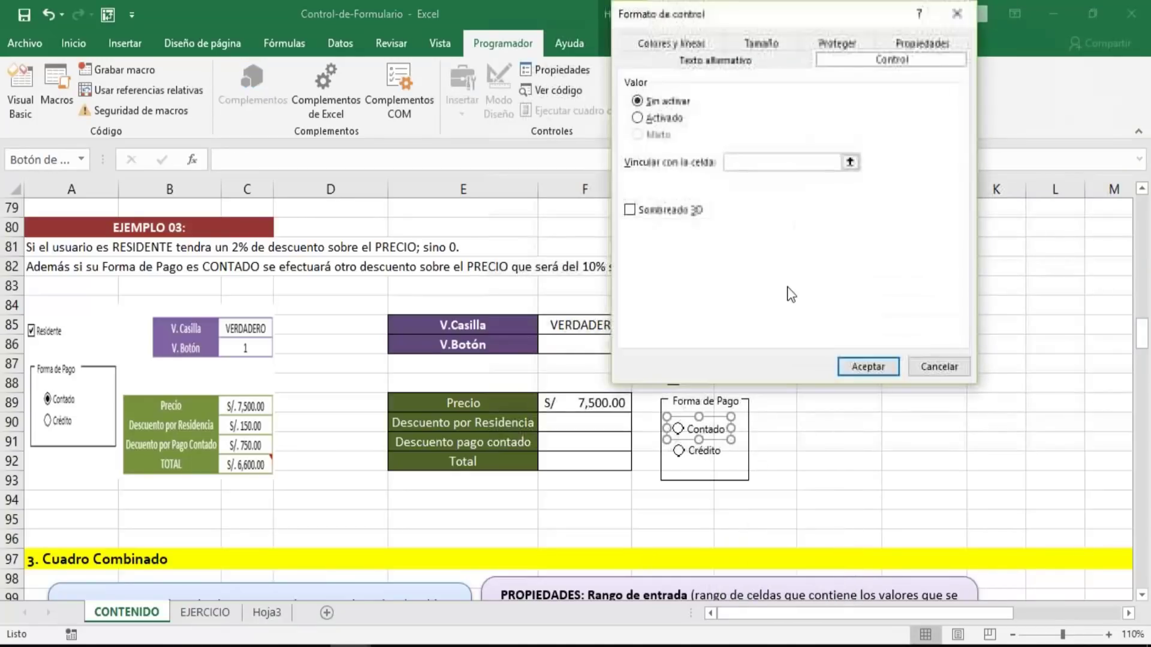
pyautogui.click(735, 164)
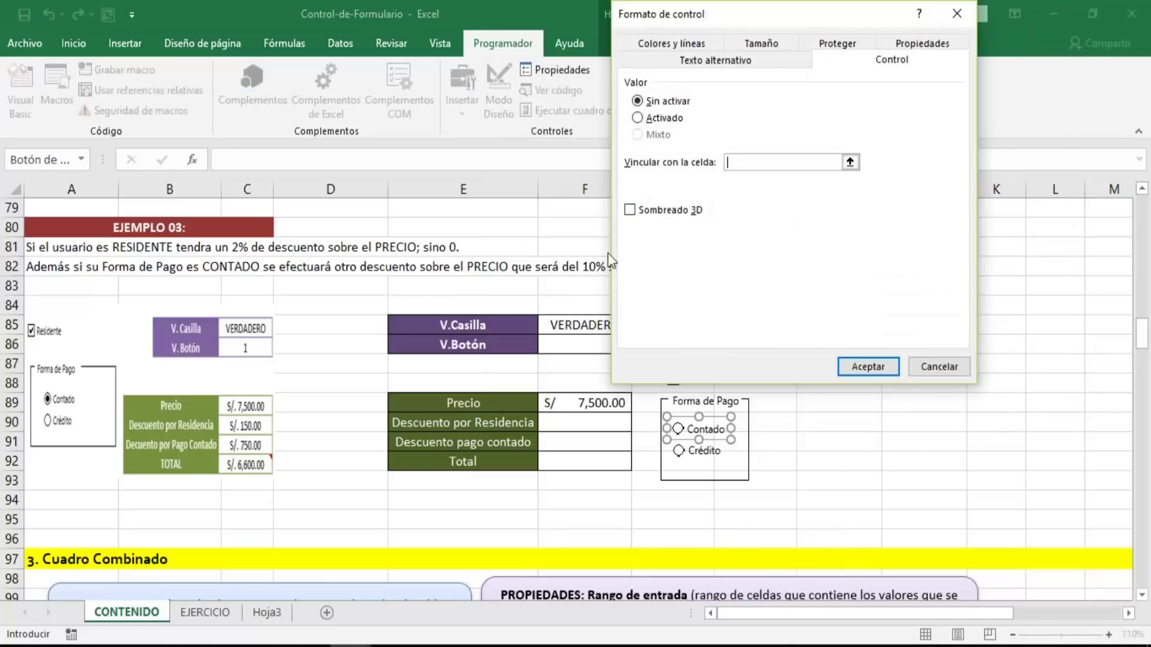
pyautogui.click(546, 345)
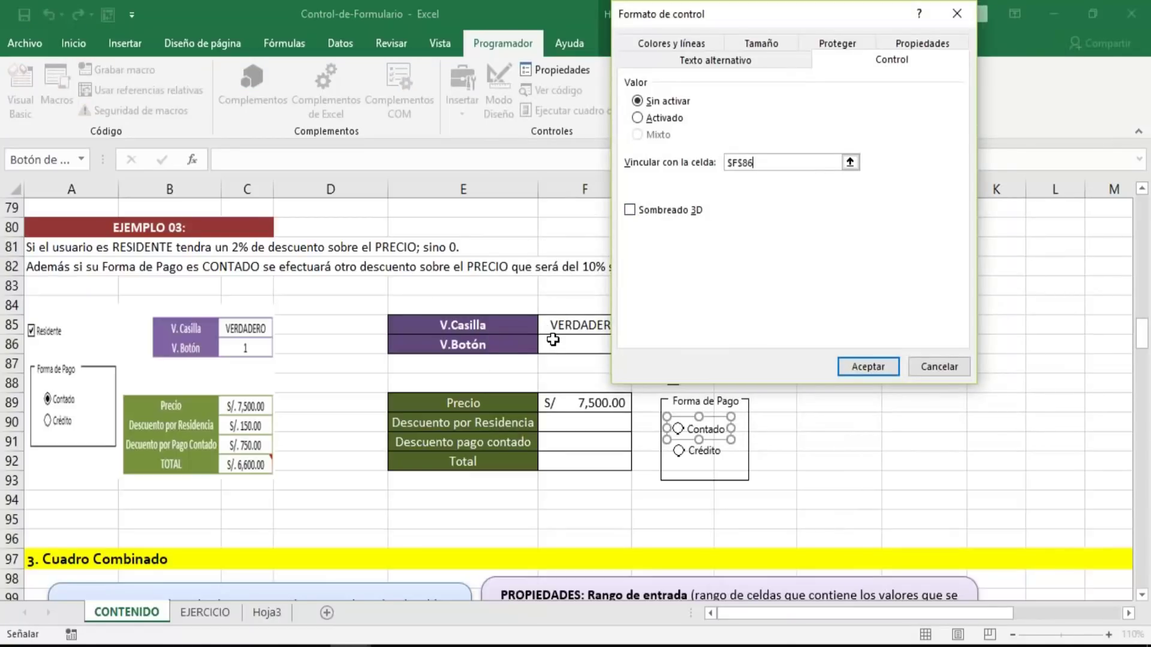
pyautogui.click(868, 367)
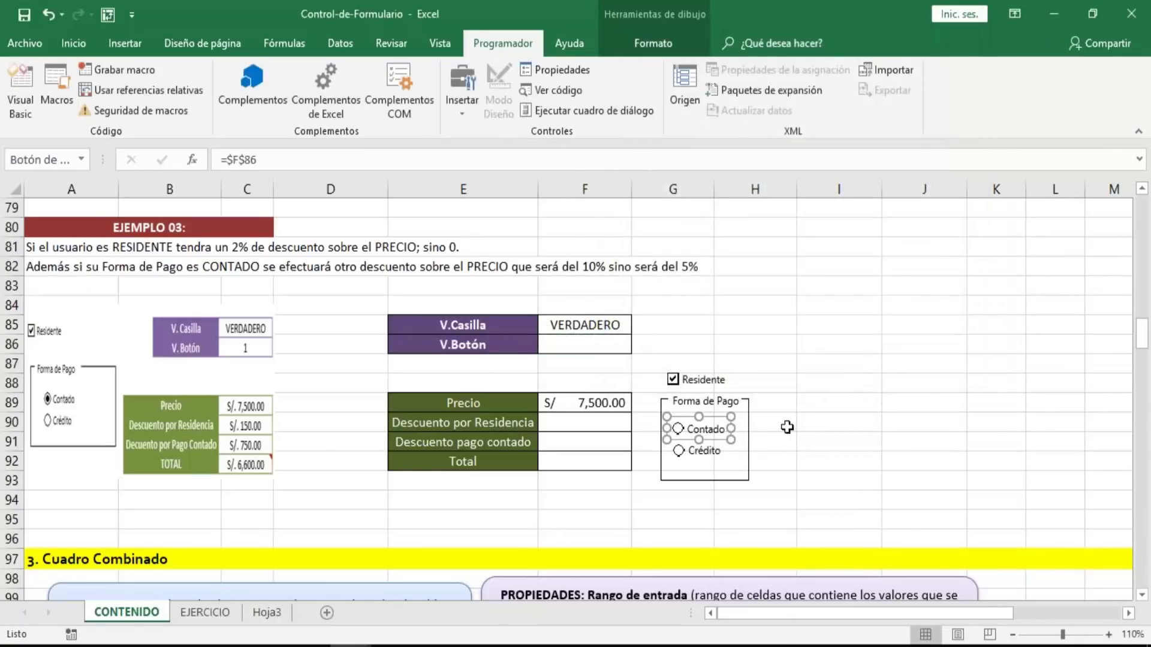
pyautogui.click(787, 427)
# - Test the linked controls by switching between Contado and Crédito and clearing Residente, leaving Contado selected
pyautogui.click(678, 430)
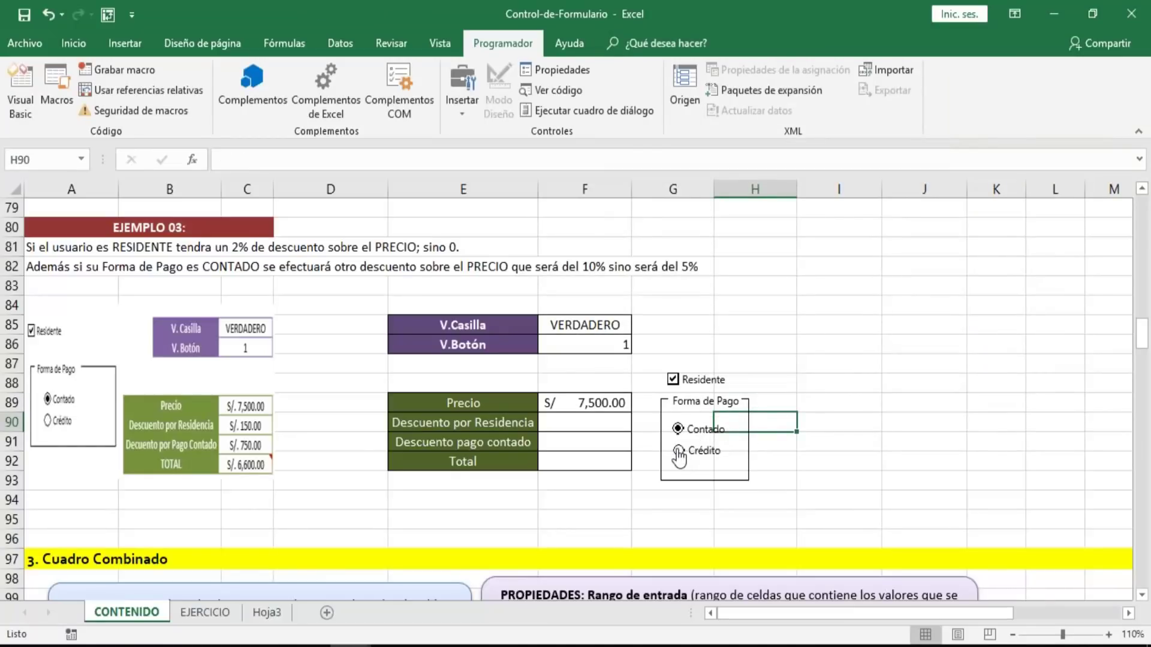
pyautogui.click(678, 451)
pyautogui.click(673, 380)
pyautogui.click(678, 430)
pyautogui.click(678, 451)
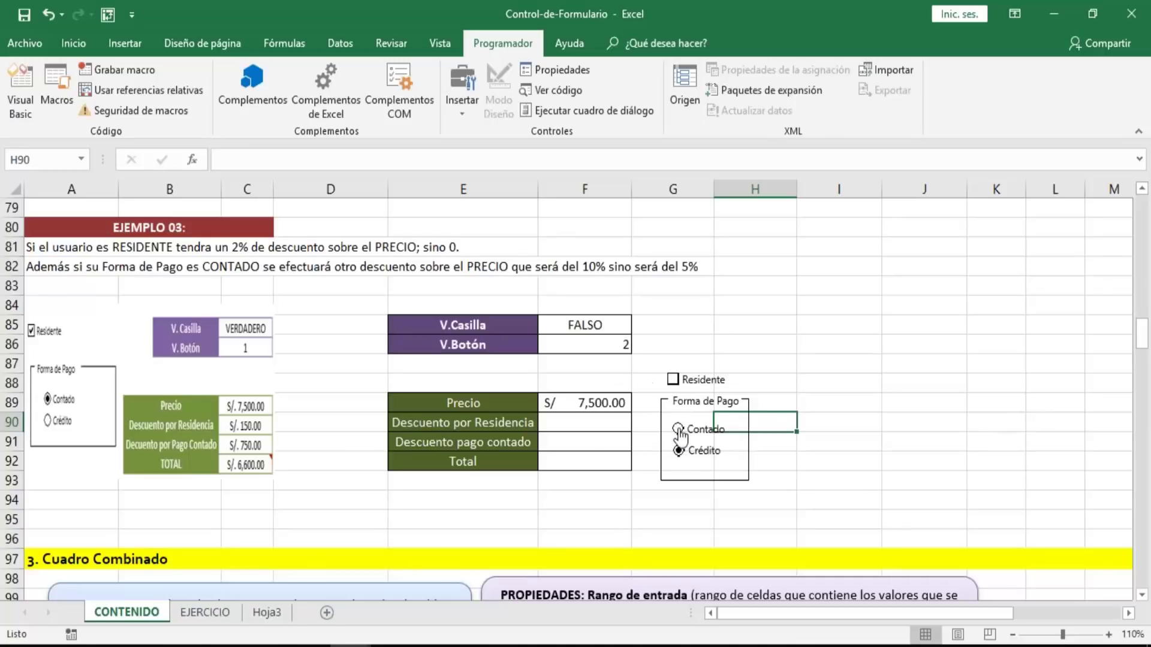
pyautogui.click(679, 429)
pyautogui.click(595, 424)
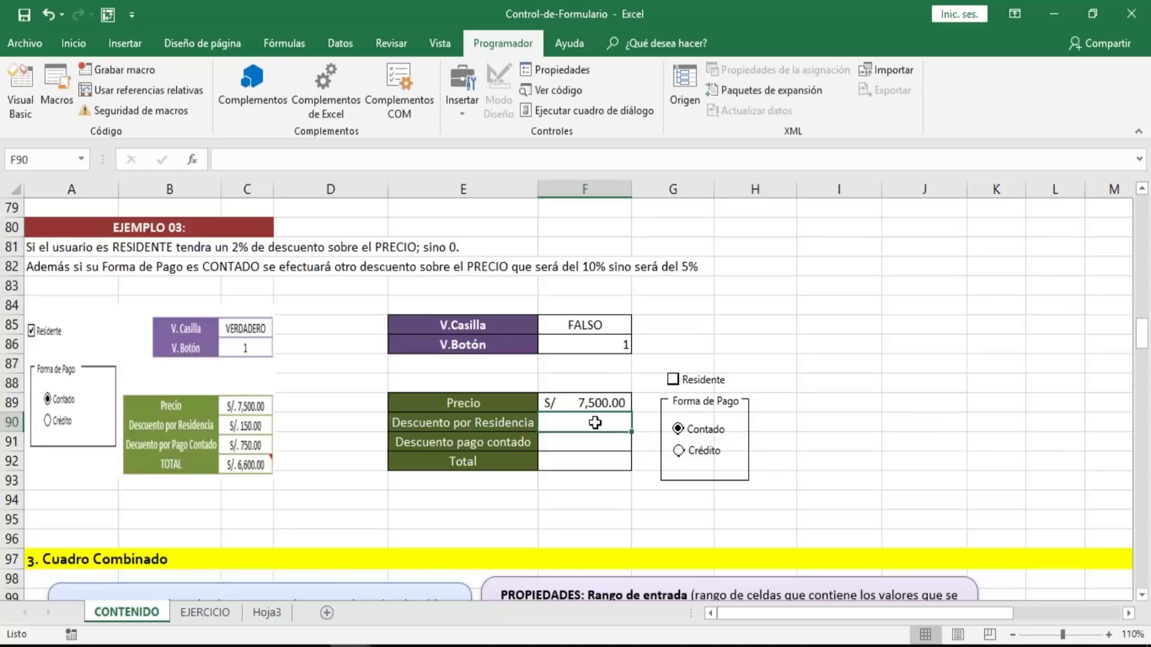
pyautogui.write('=s')
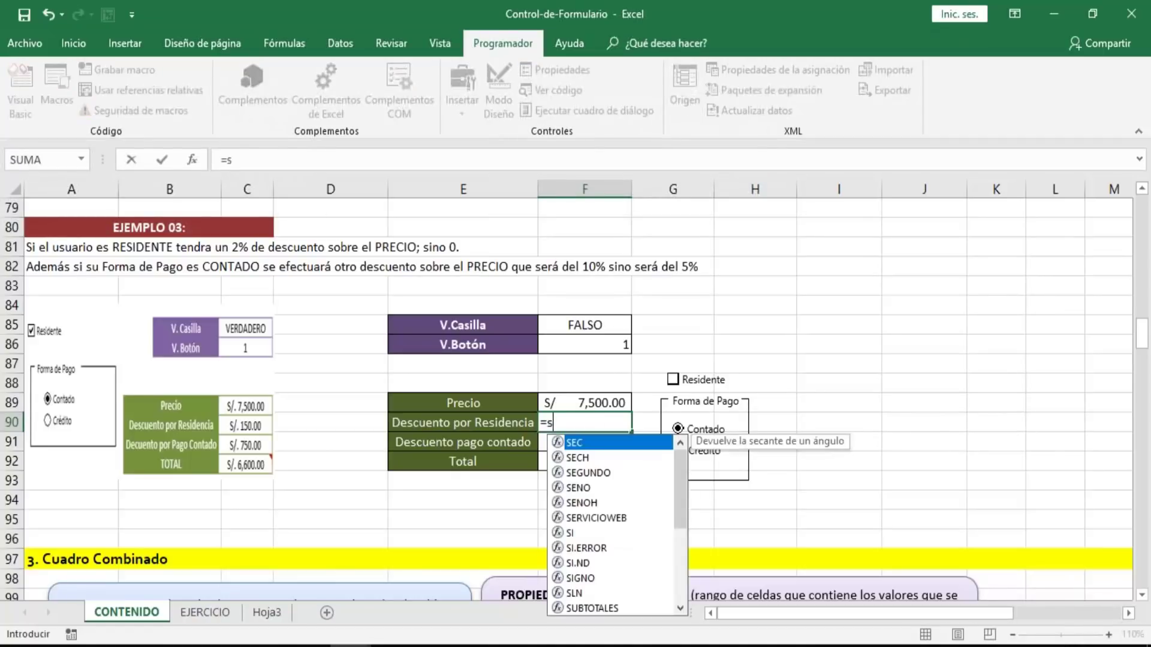
pyautogui.write('i')
pyautogui.press('Tab')
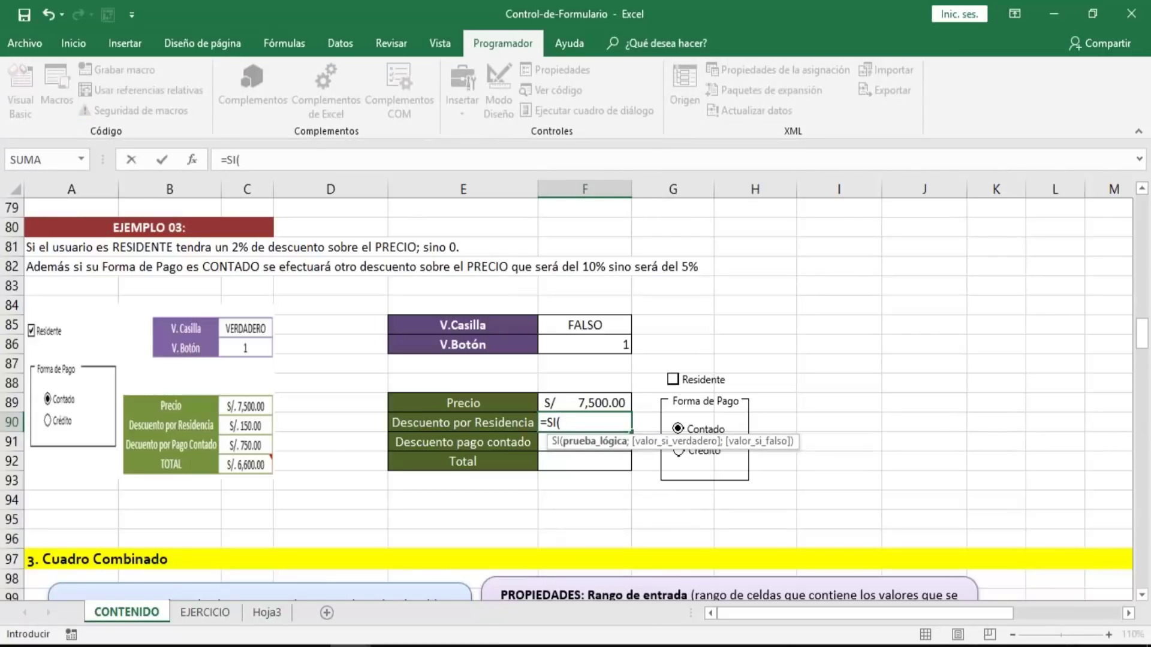
pyautogui.press('Up')
pyautogui.press('Up')
pyautogui.press('Up')
pyautogui.press('Up')
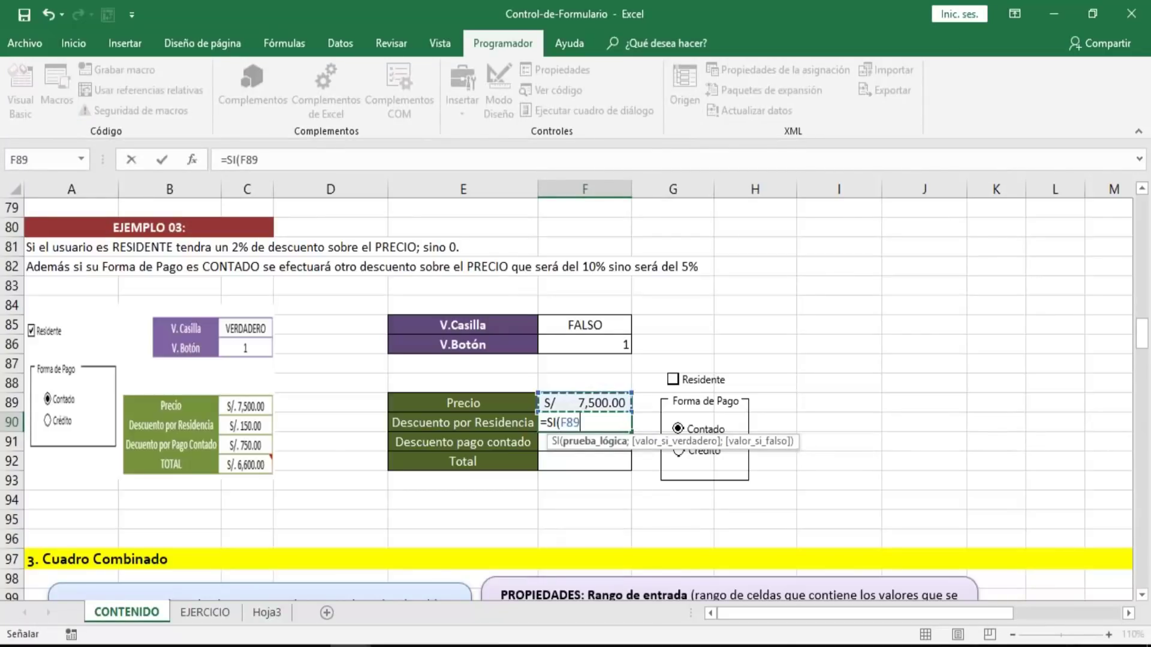
pyautogui.press('Escape')
pyautogui.press('Down')
pyautogui.press('Down')
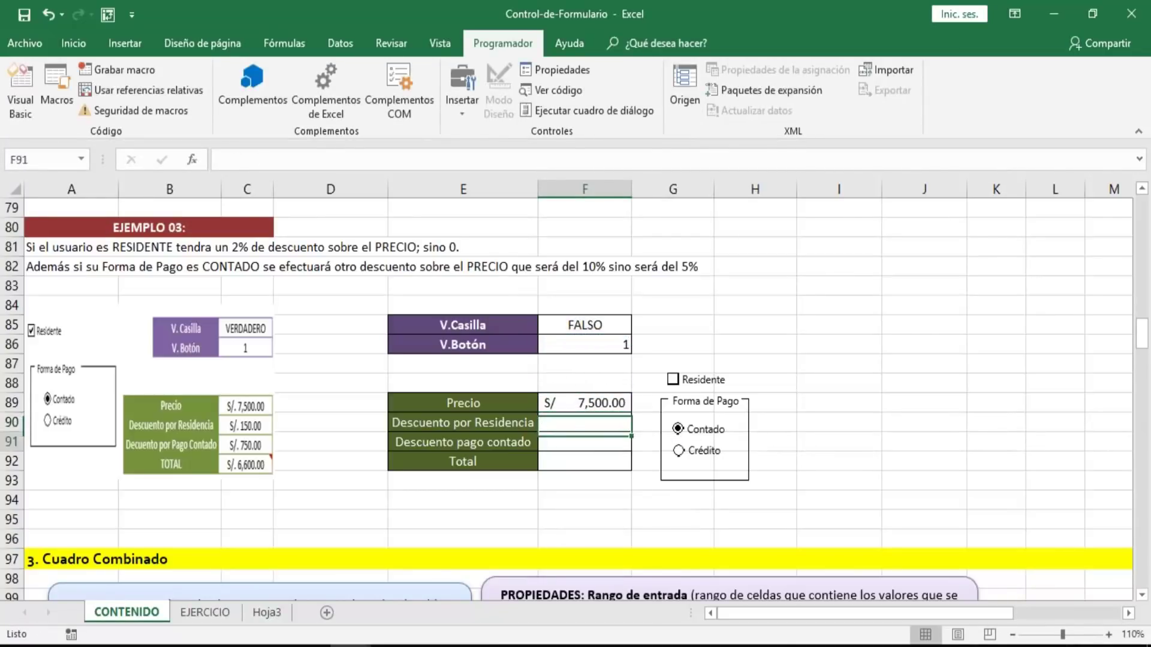
pyautogui.press('Up')
pyautogui.press('Up')
pyautogui.press('Up')
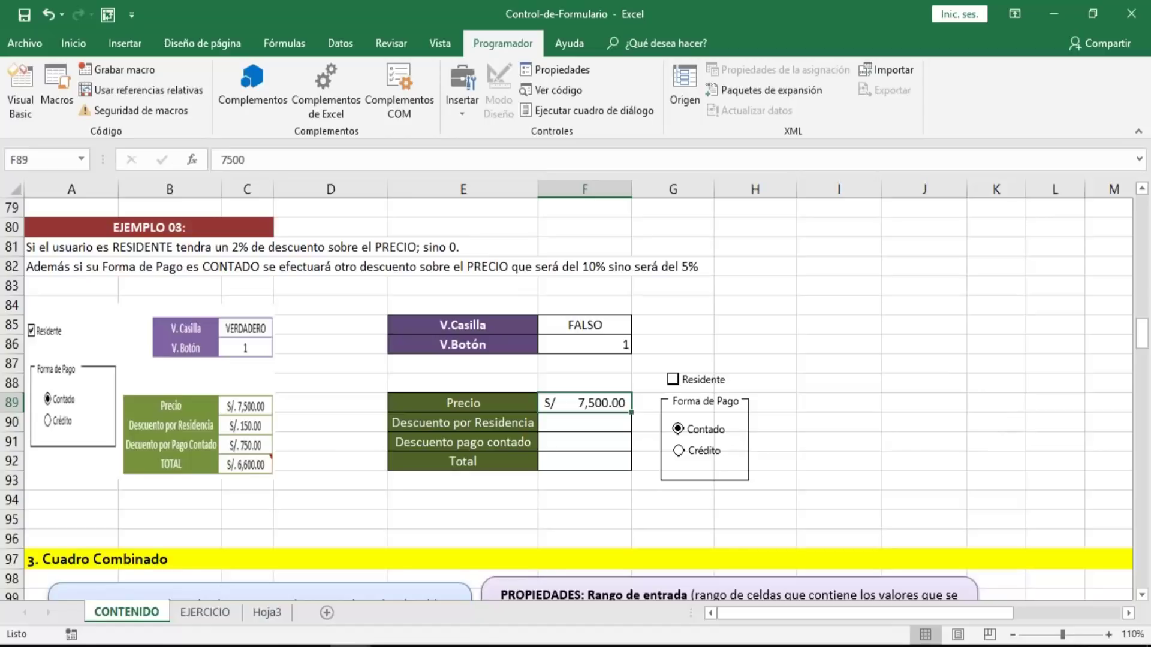
pyautogui.write('=si')
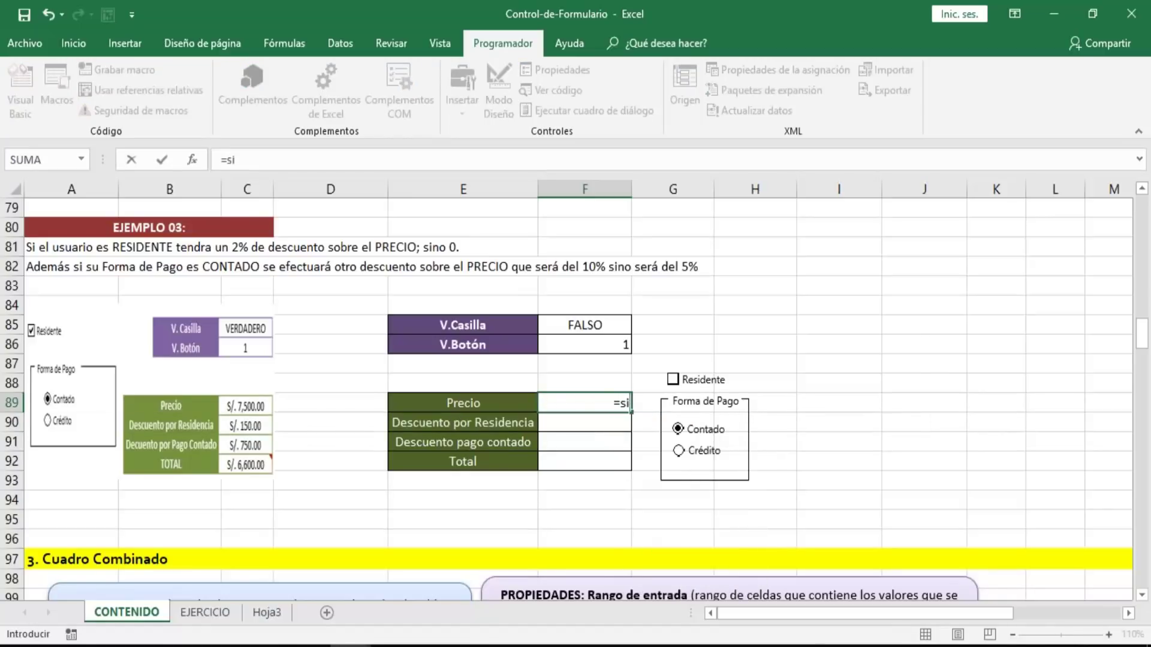
pyautogui.press('Escape')
# - Begin a SI formula in cell F90 for Descuento por Residencia, testing whether F85=verdadero
pyautogui.press('Down')
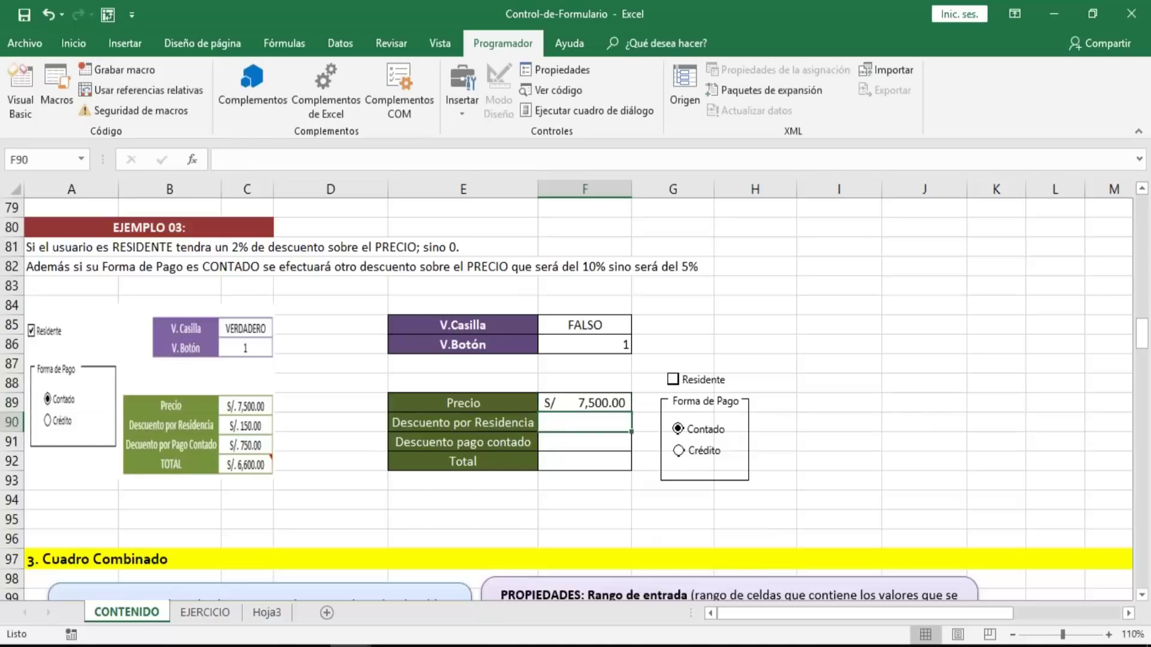
pyautogui.press('Up')
pyautogui.press('Down')
pyautogui.press('Up')
pyautogui.press('Down')
pyautogui.write('=si')
pyautogui.press('Tab')
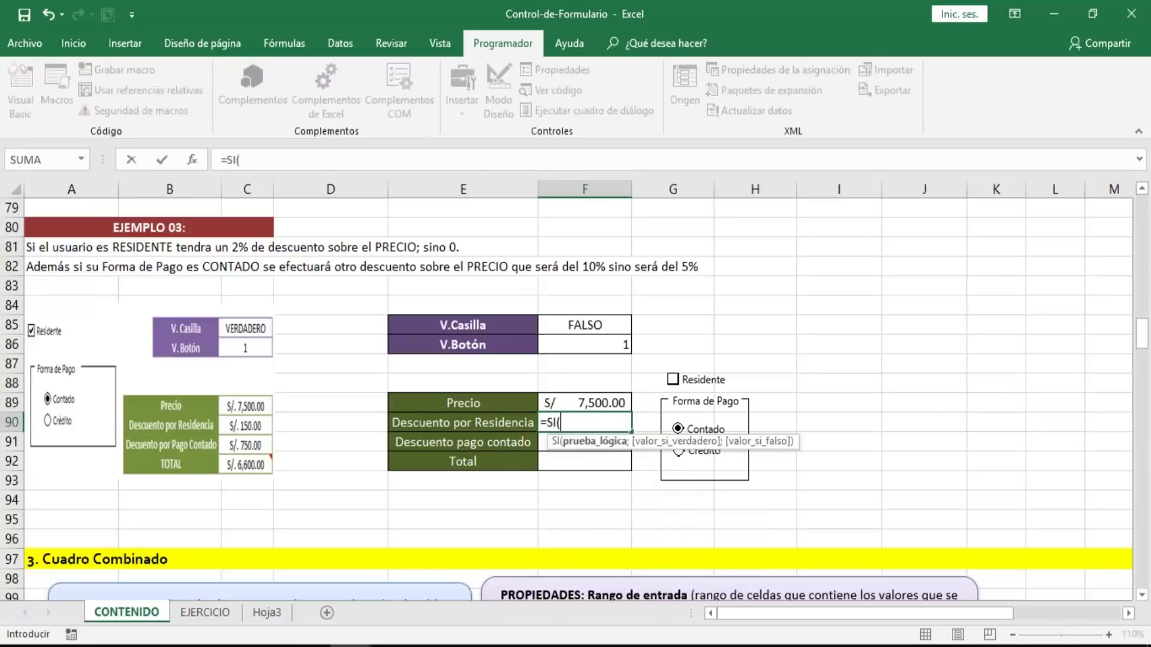
pyautogui.press('Up')
pyautogui.press('Up')
pyautogui.press('Up')
pyautogui.press('Up')
pyautogui.press('Up')
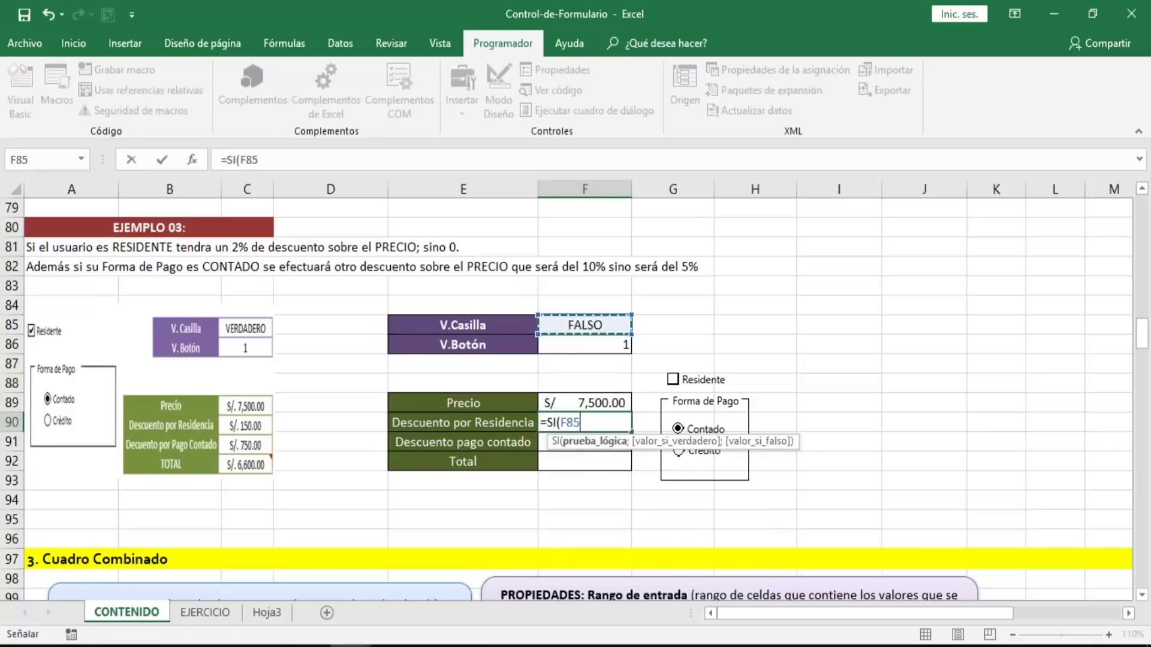
pyautogui.write('=verdadero')
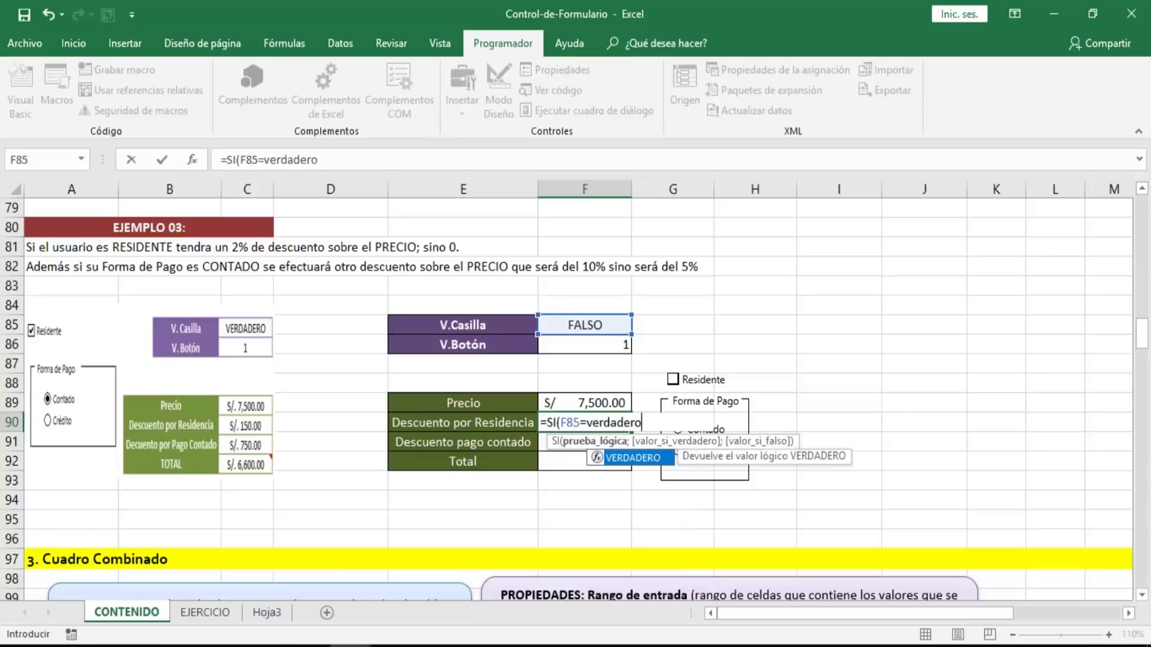
pyautogui.write(';')
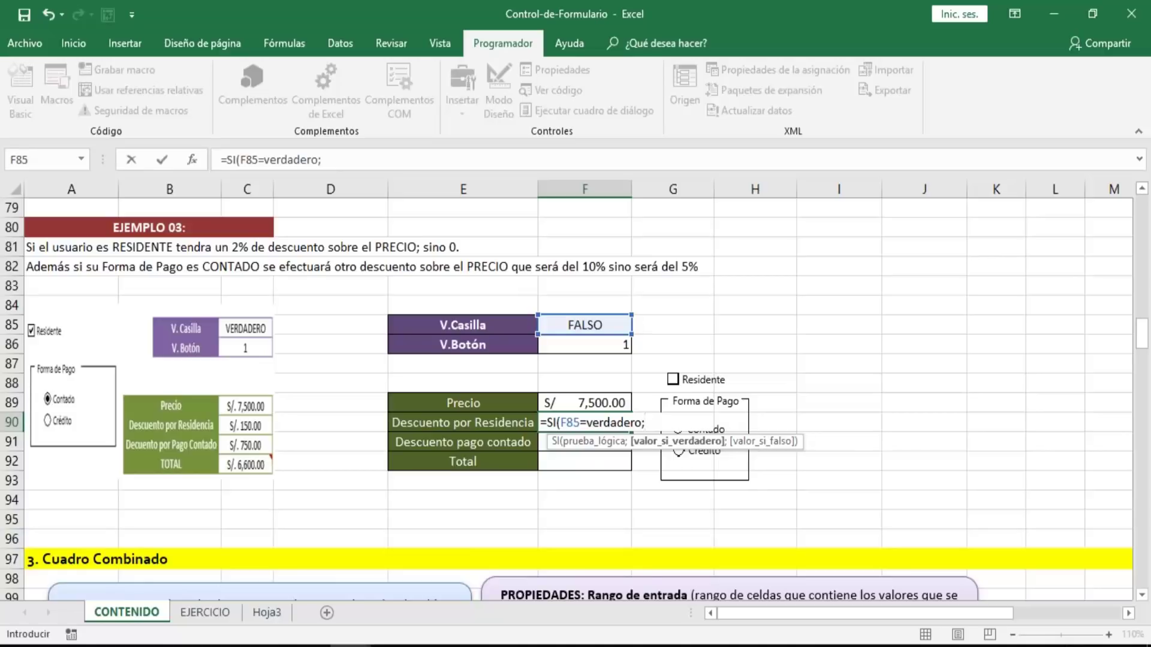
# - Complete the residence discount formula with F89*2% if true and 0 if false, separating the arguments with semicolons
pyautogui.press('Up')
pyautogui.write('*')
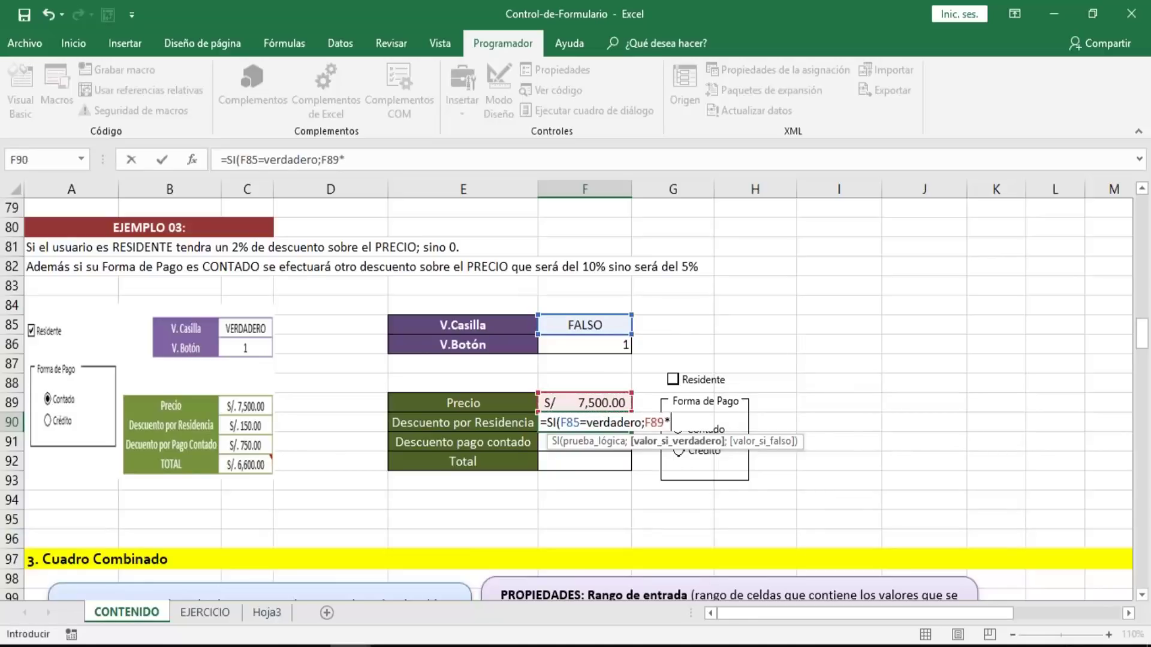
pyautogui.write('2%,0)')
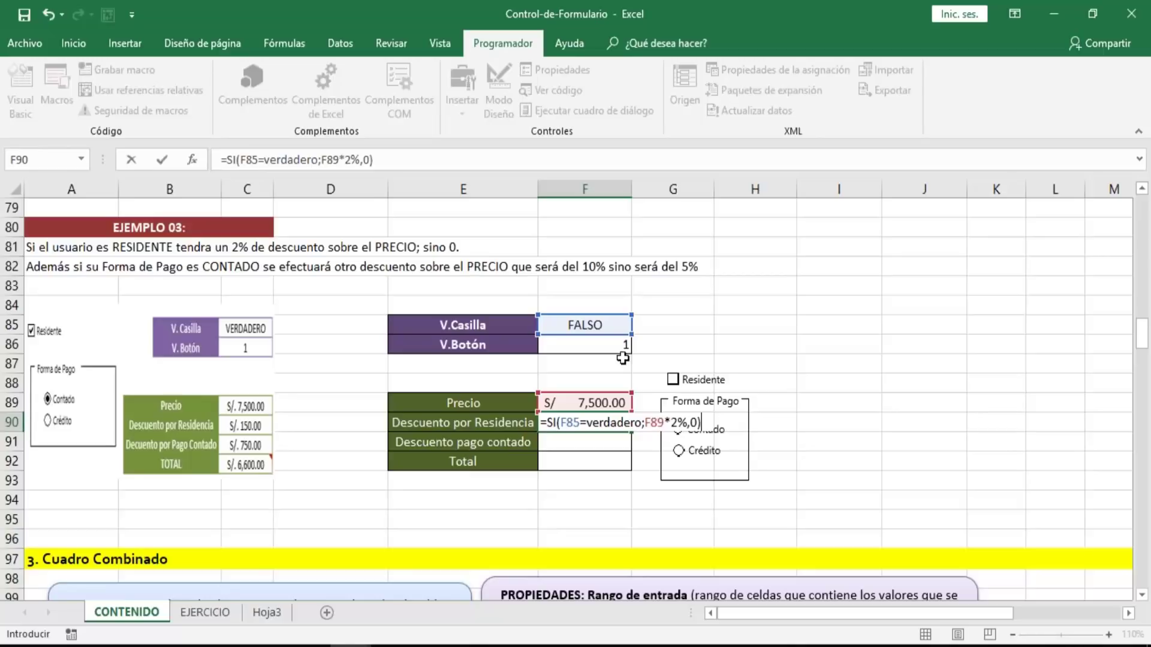
pyautogui.click(694, 429)
pyautogui.press('BackSpace')
pyautogui.write(';')
pyautogui.hotkey('ctrl', 'Return')
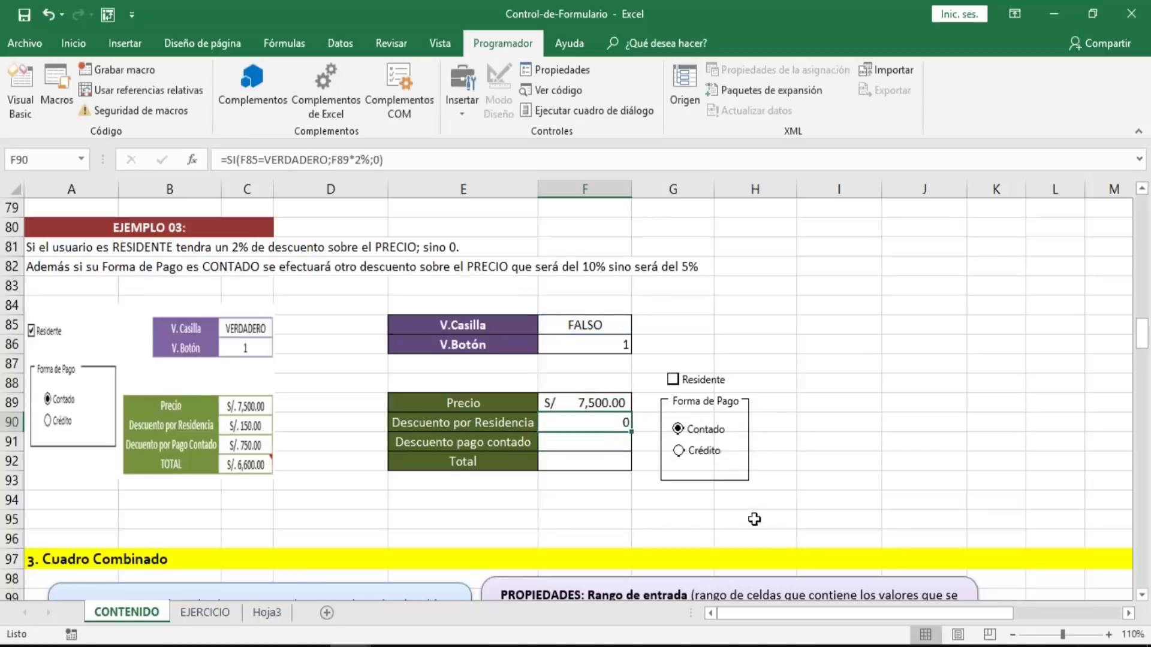
# - Toggle the Residente checkbox to test the residence discount, leaving it ticked
pyautogui.click(673, 381)
pyautogui.click(672, 381)
pyautogui.click(673, 381)
pyautogui.moveTo(584, 405); pyautogui.dragTo(583, 438)
# - Begin a SI formula in cell F91 for Descuento pago contado, testing whether F86=1
pyautogui.click(583, 442)
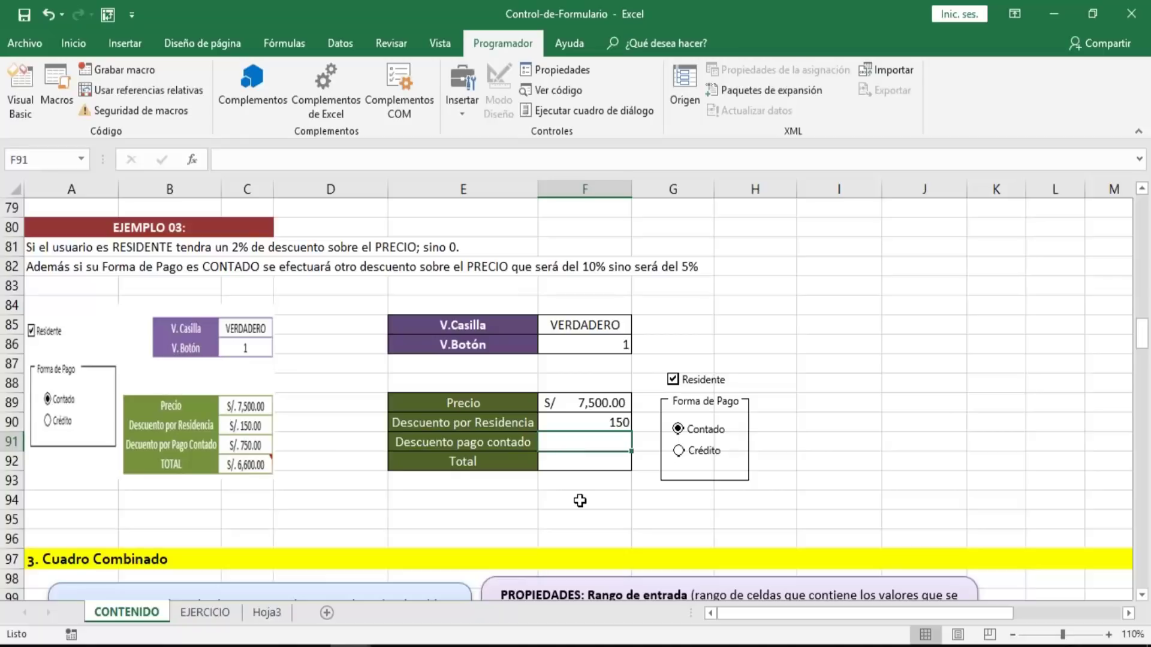
pyautogui.write('=')
pyautogui.press('Up')
pyautogui.press('Up')
pyautogui.press('Up')
pyautogui.press('Up')
pyautogui.press('Up')
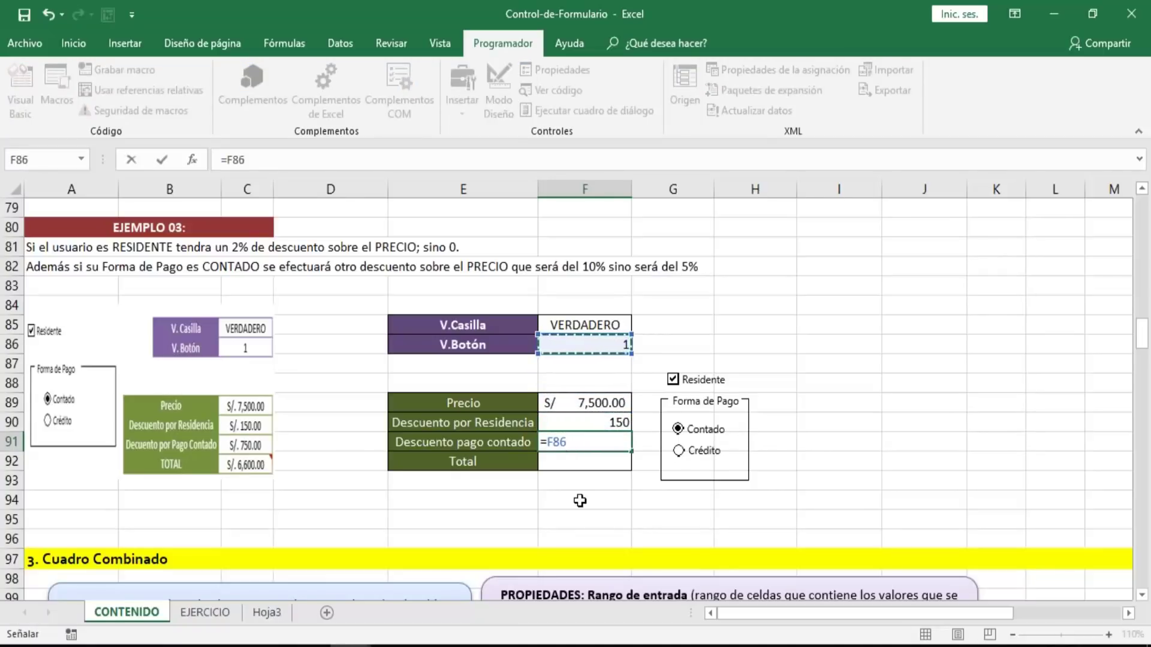
pyautogui.press('BackSpace')
pyautogui.press('BackSpace')
pyautogui.press('BackSpace')
pyautogui.write('SI(')
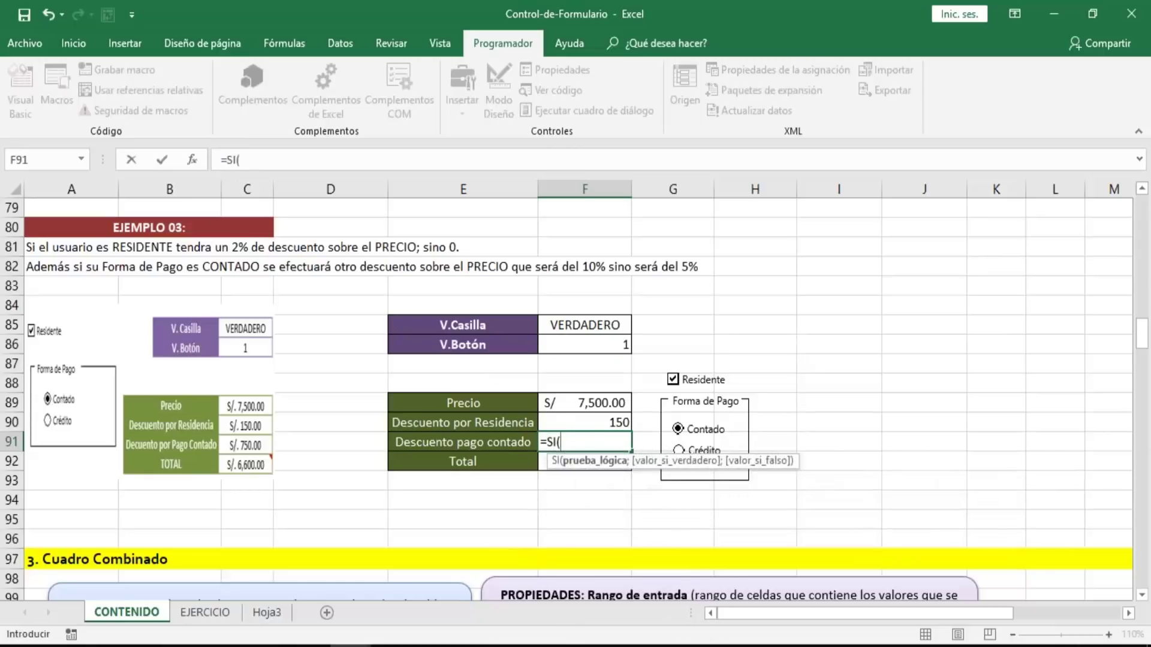
pyautogui.press('Up')
pyautogui.press('Up')
pyautogui.press('Up')
pyautogui.press('Up')
pyautogui.press('Up')
pyautogui.write('=')
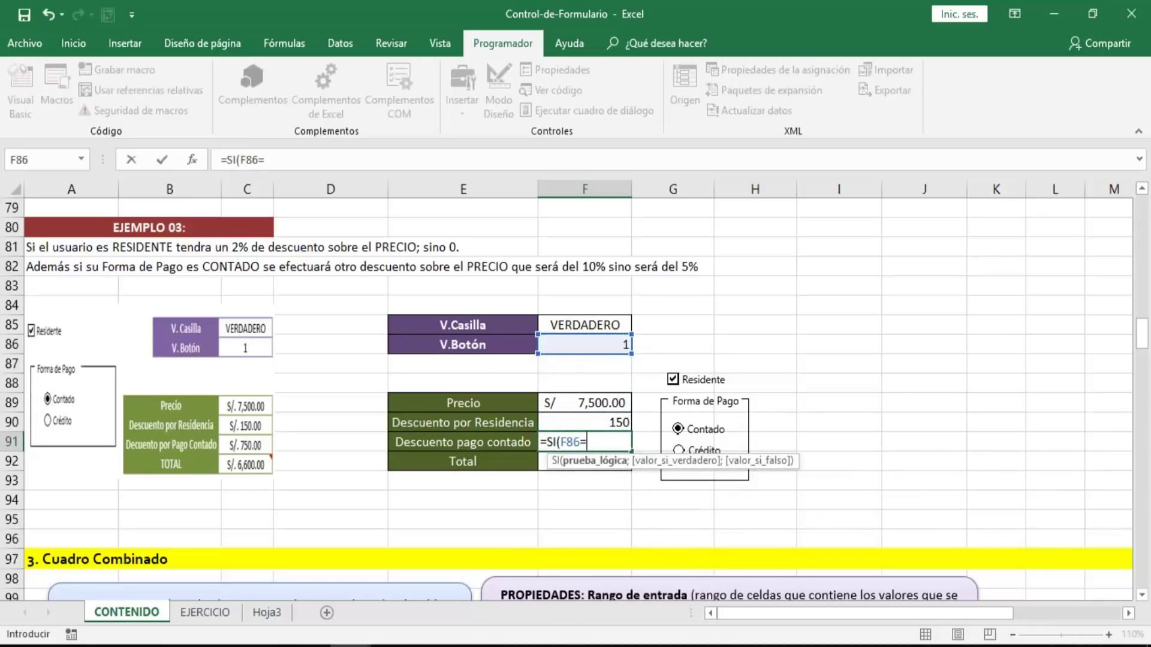
pyautogui.write('1;')
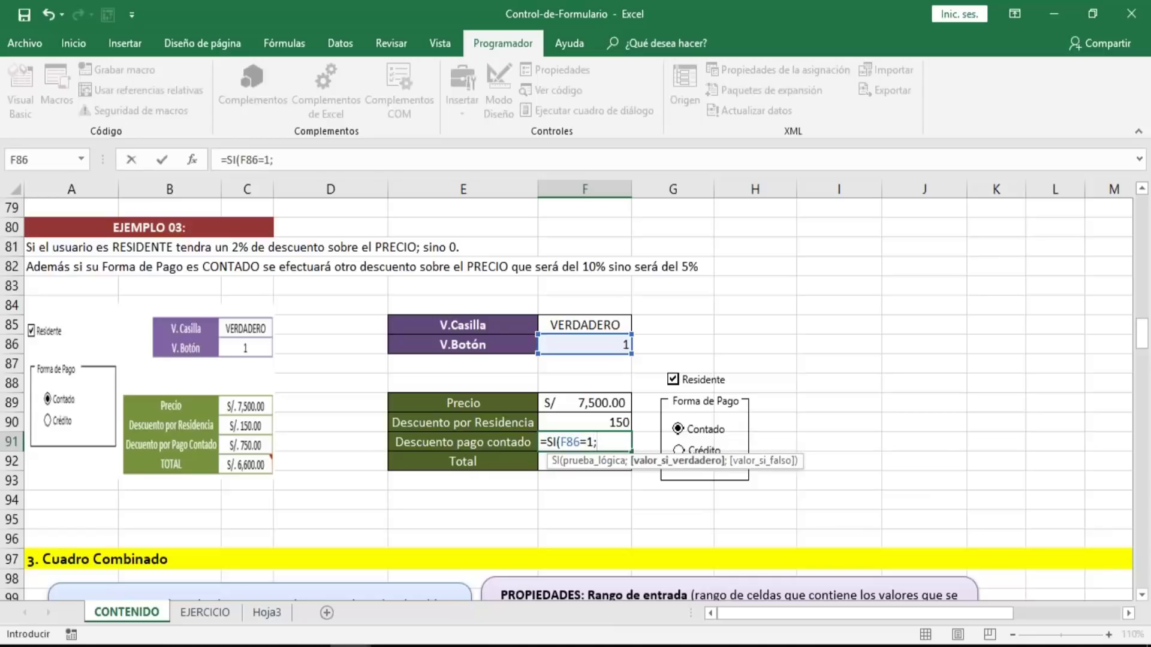
# - Add F89*10% as the true value of the SI formula in cell F91, ending the argument with a semicolon
pyautogui.press('Up')
pyautogui.press('Up')
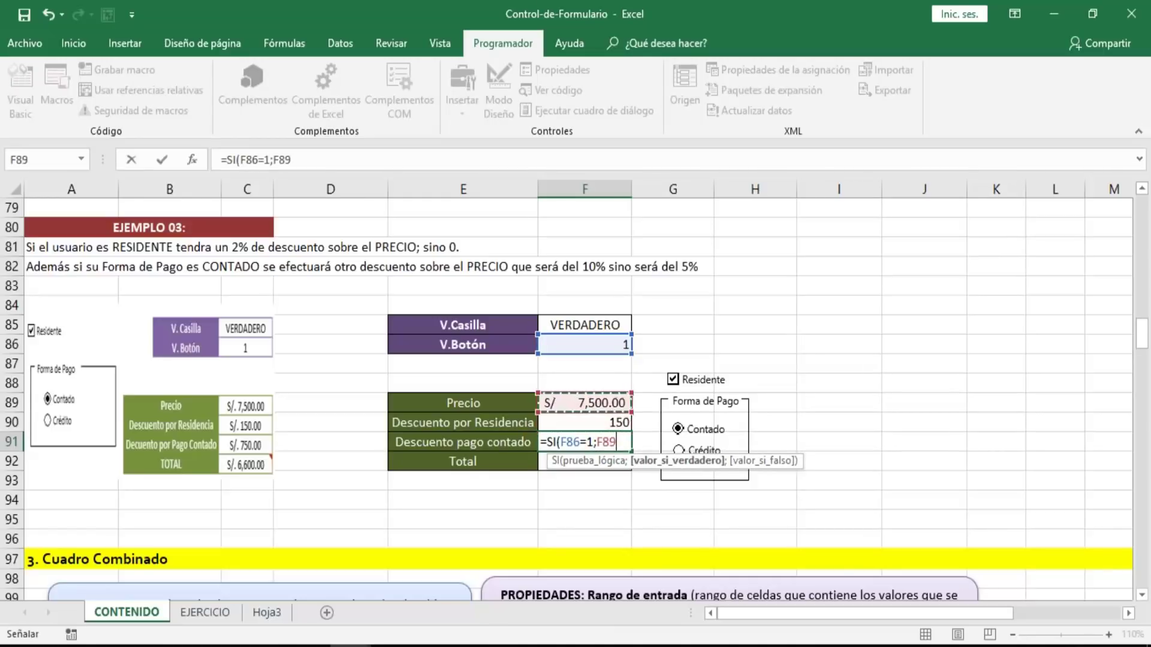
pyautogui.write('*')
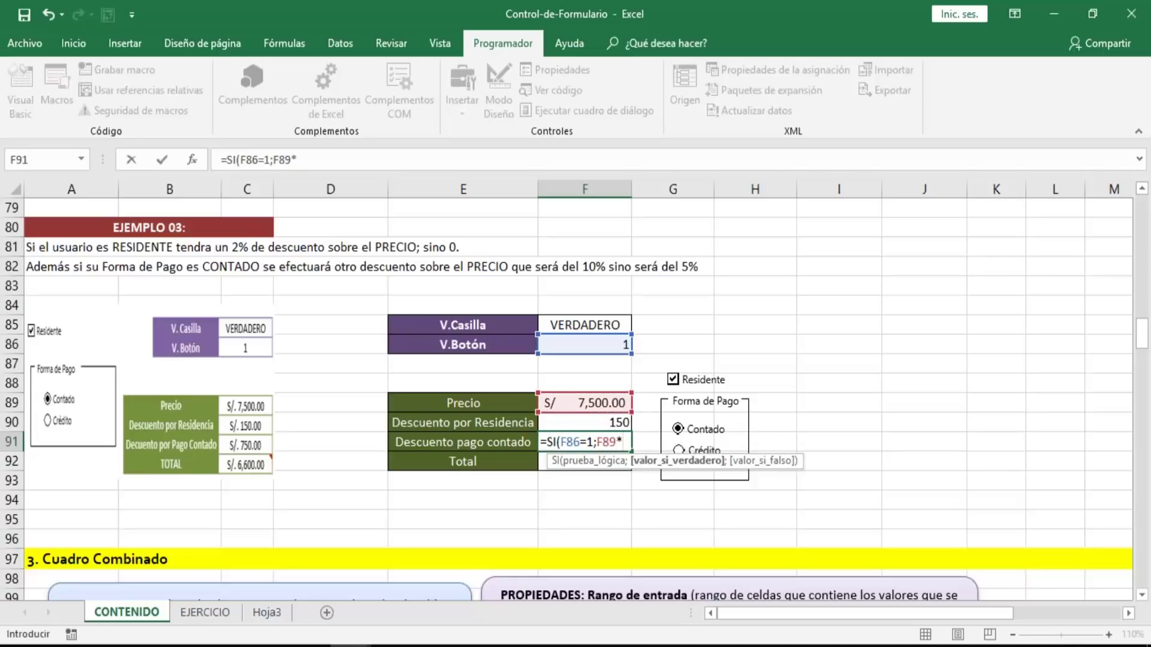
pyautogui.write('10%,')
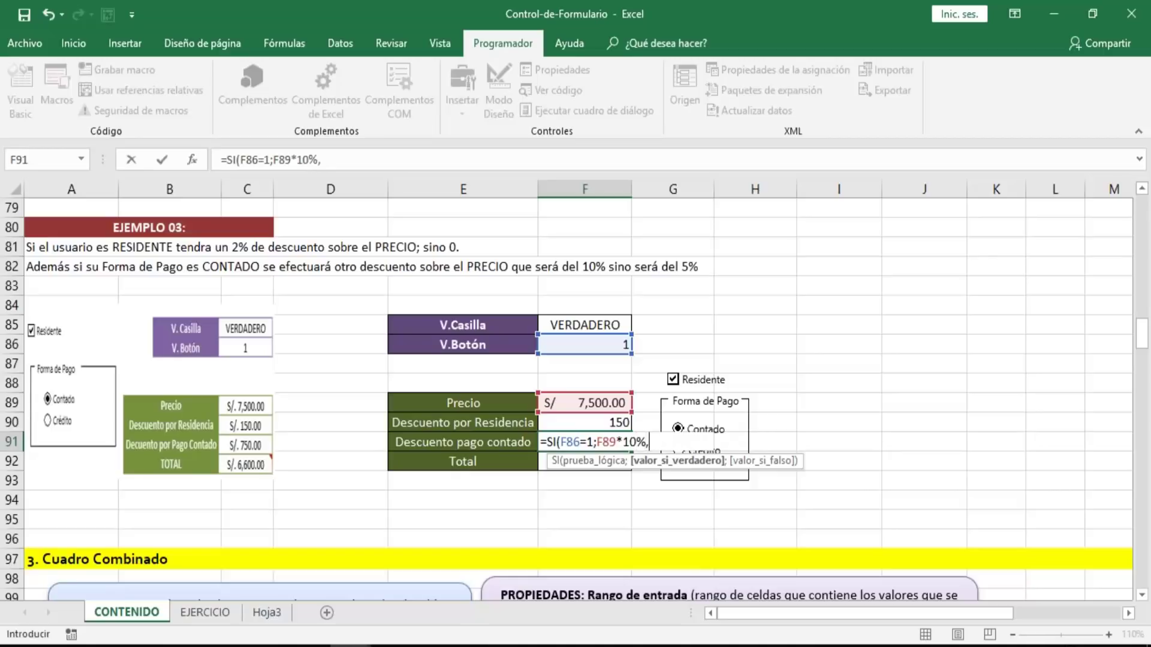
pyautogui.press('Return')
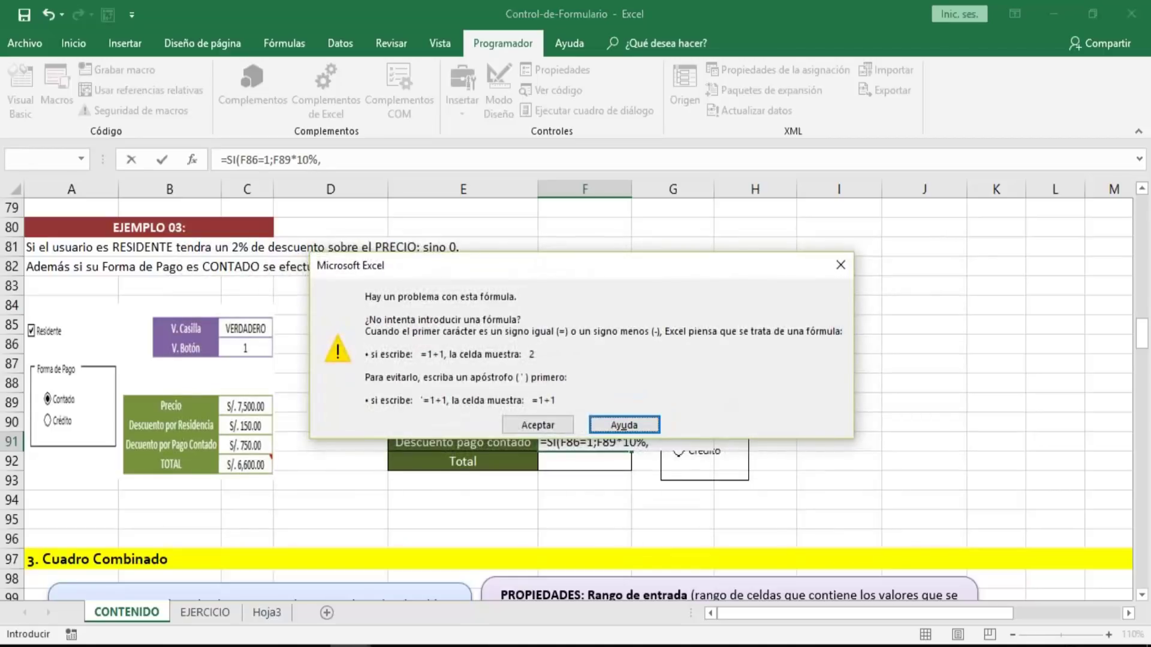
pyautogui.press('Return')
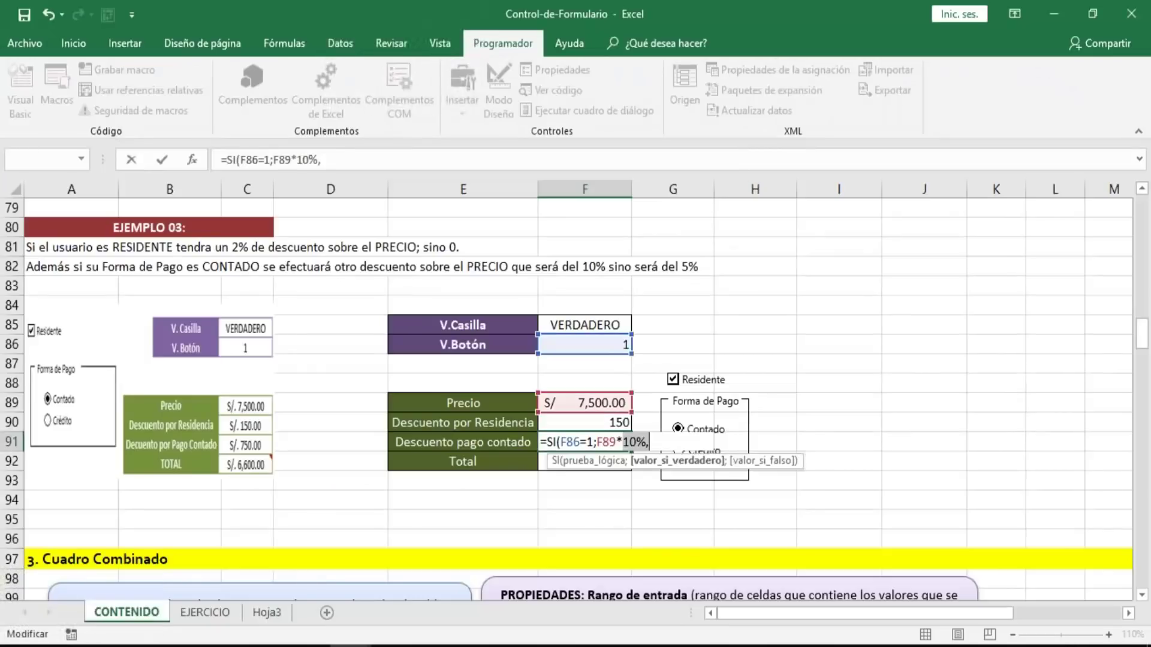
pyautogui.click(652, 444)
pyautogui.press('BackSpace')
pyautogui.write(';')
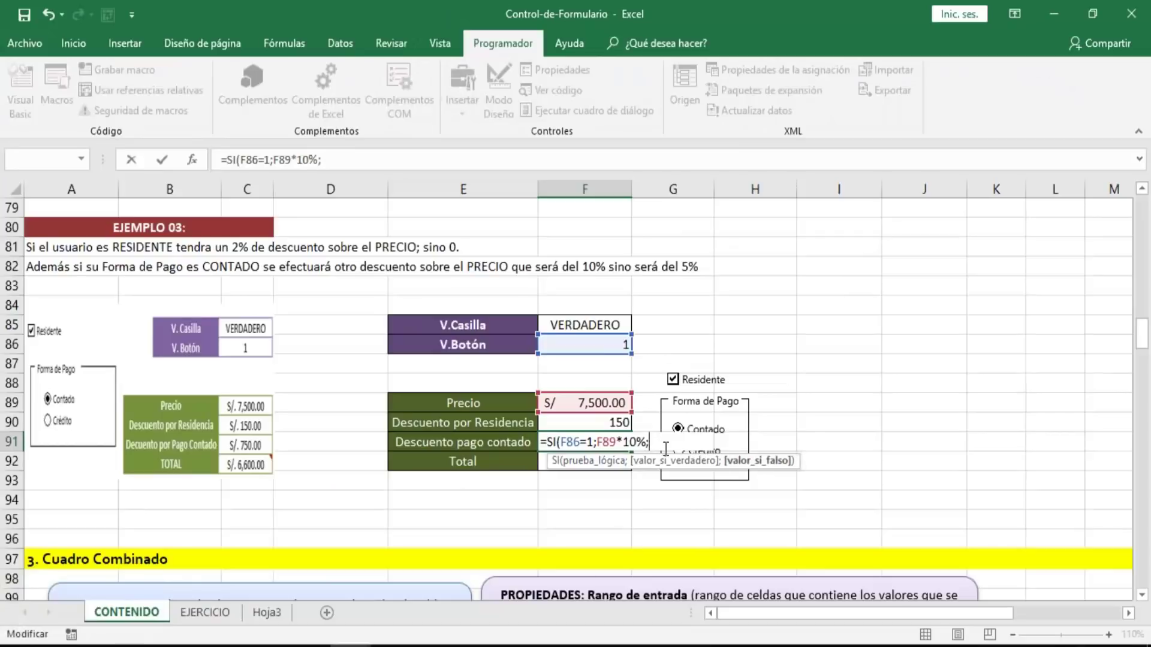
# - Complete the F91 payment discount formula with F89*5% as the false value and enter it
pyautogui.click(599, 399)
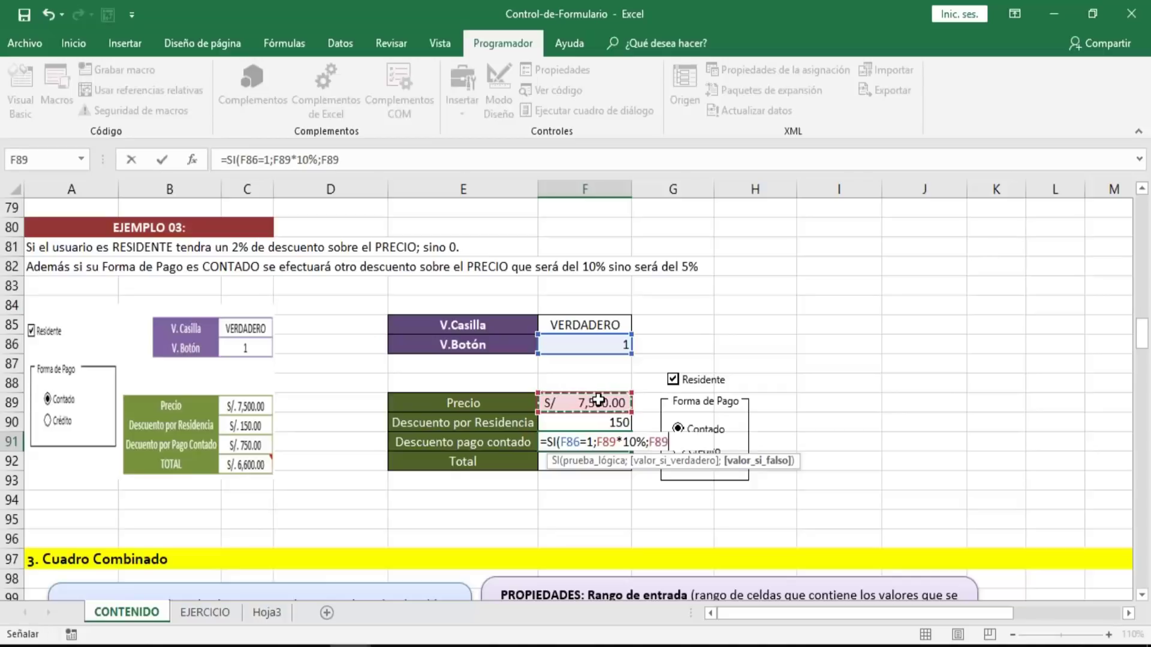
pyautogui.write('*%')
pyautogui.press('BackSpace')
pyautogui.write('5%')
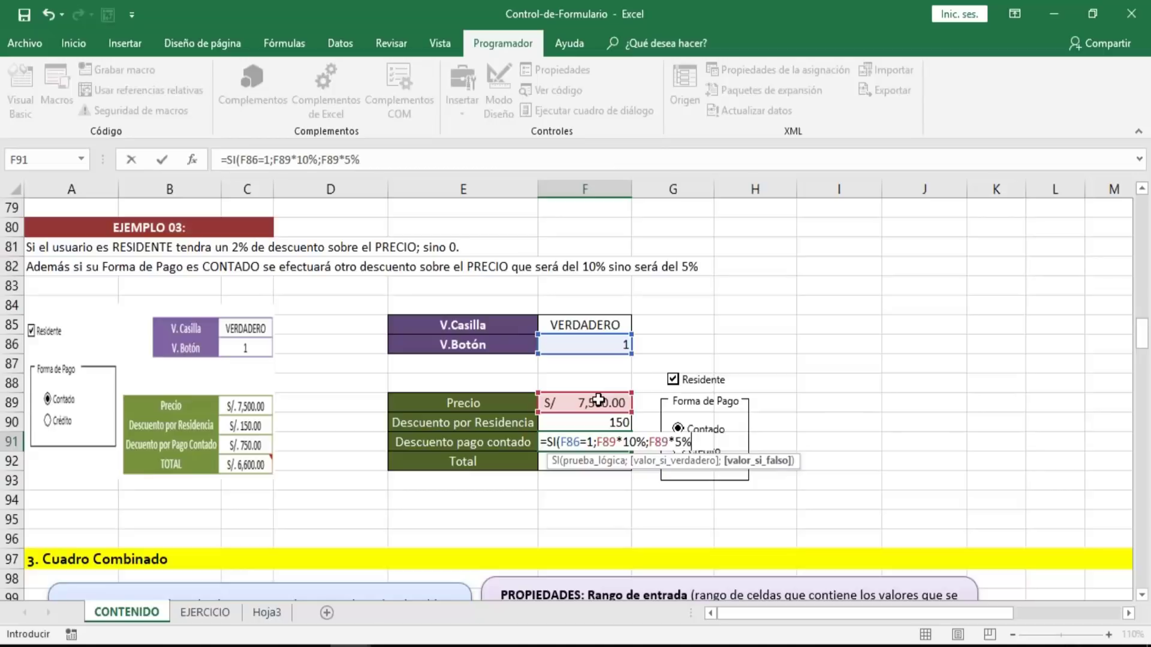
pyautogui.write(')')
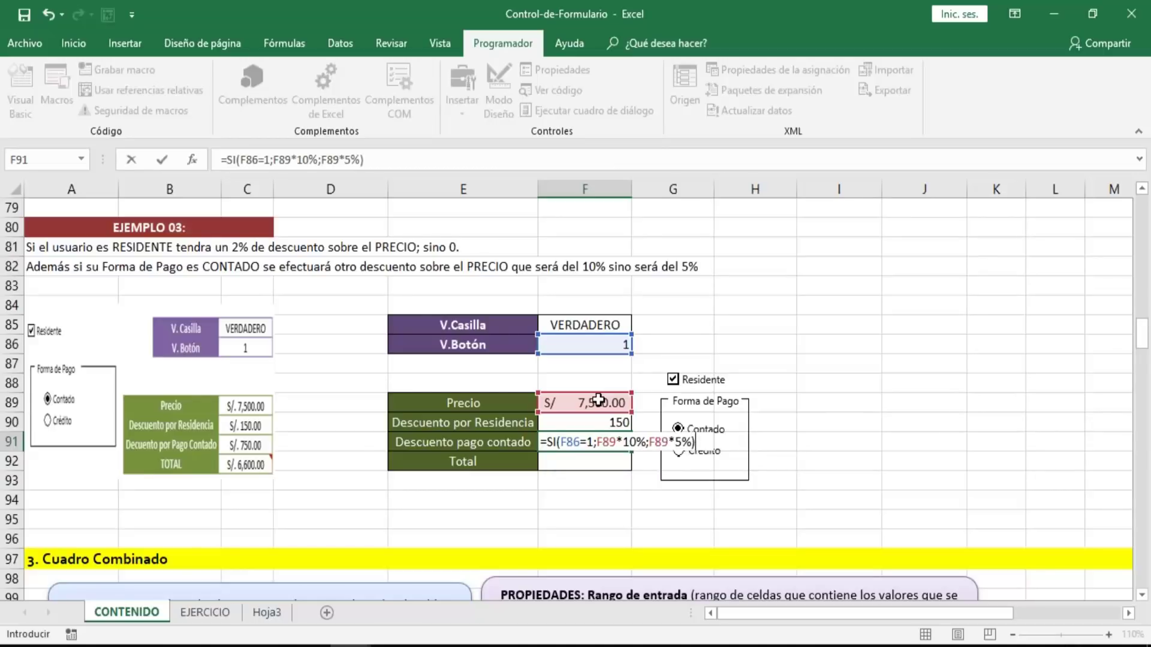
pyautogui.press('Return')
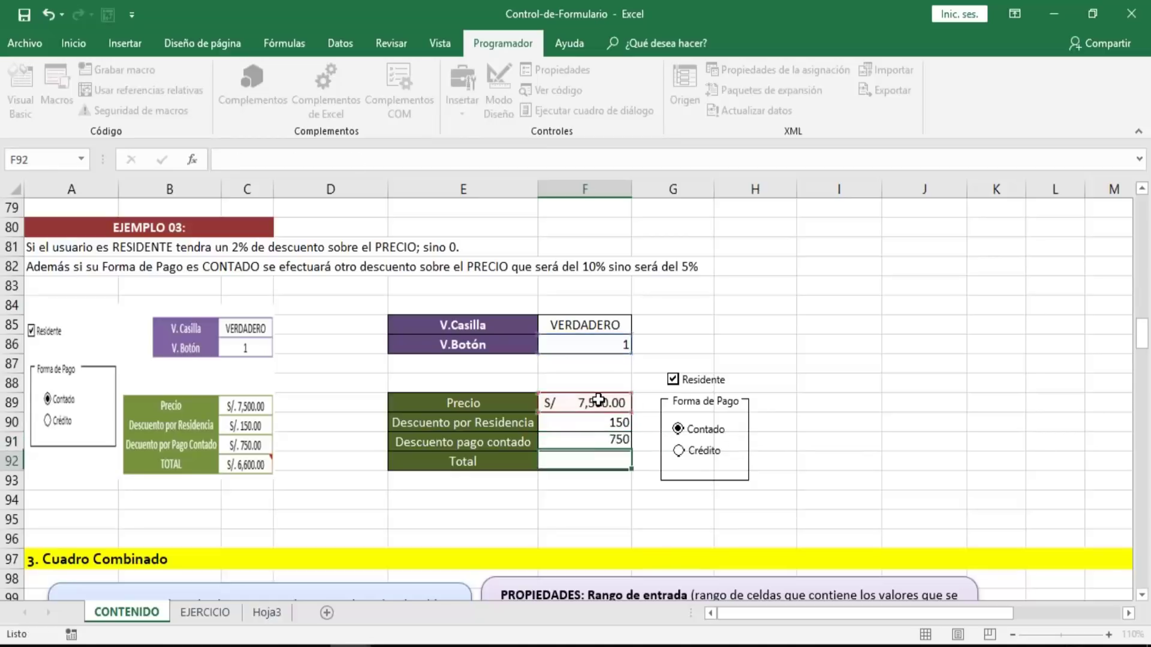
# - Test the payment discount in F91 by switching Forma de Pago to Crédito and back to Contado
pyautogui.press('Up')
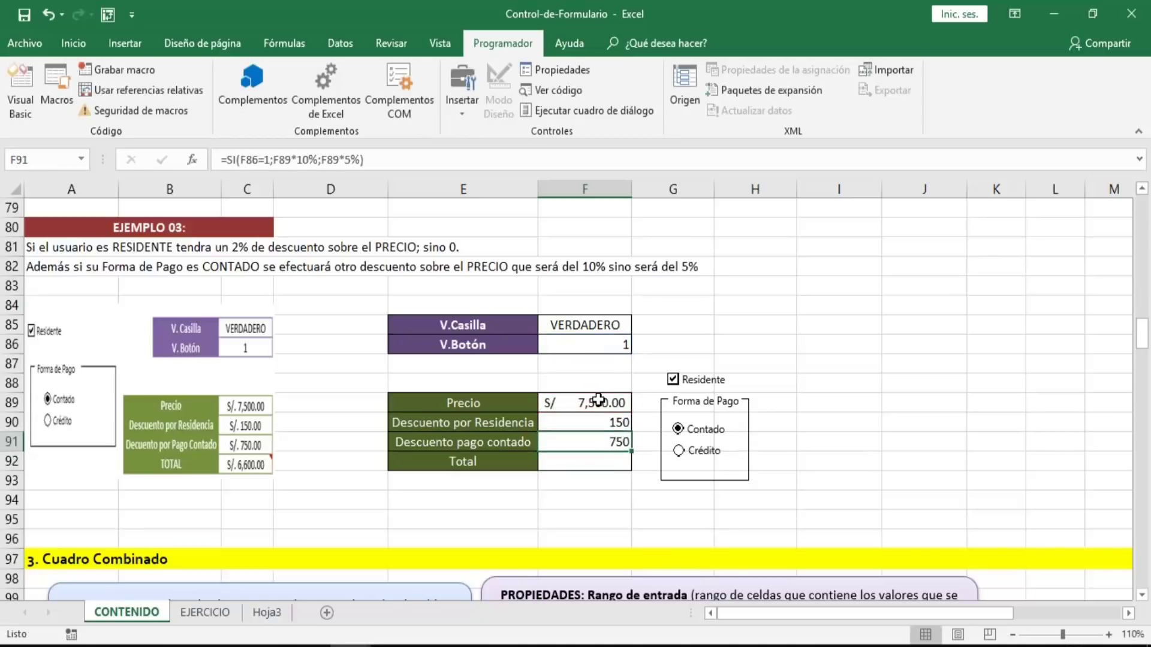
pyautogui.click(678, 451)
pyautogui.click(678, 429)
# - Begin the Total formula in cell F92
pyautogui.click(583, 459)
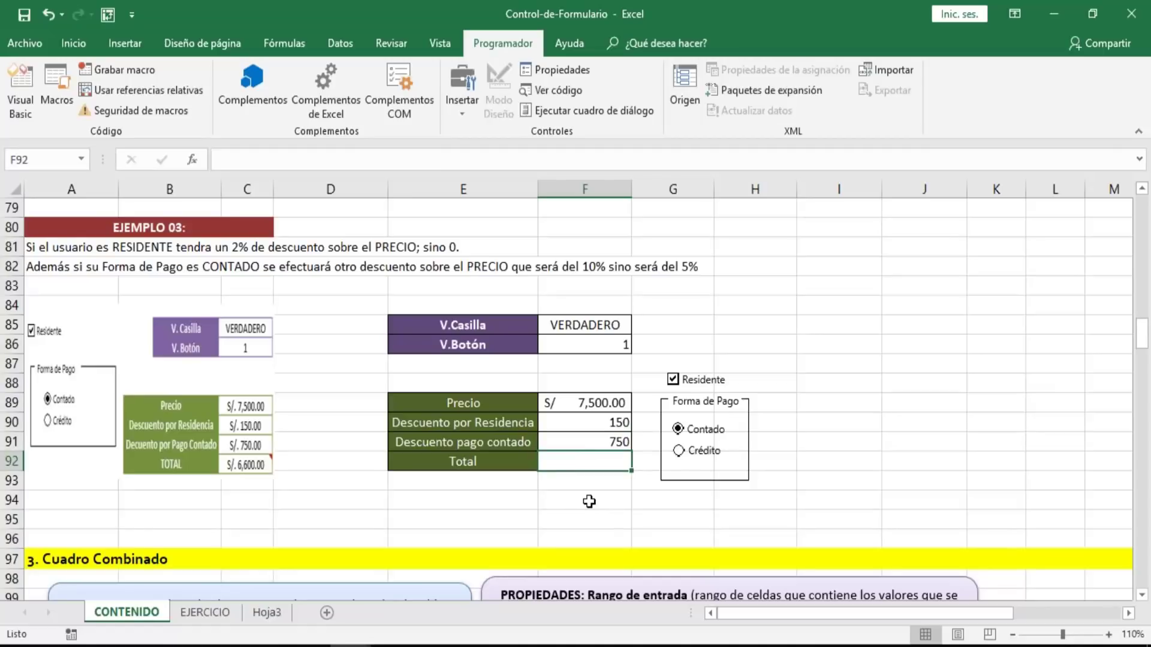
pyautogui.write('=')
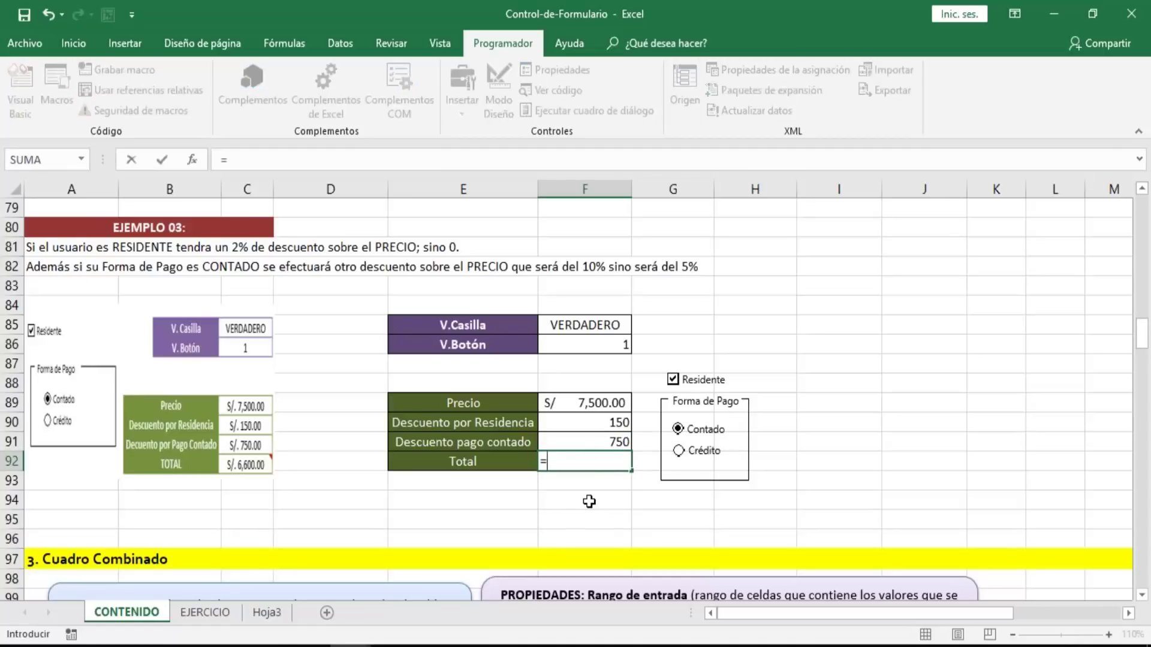
# - Enter the Total formula =F89-F90-F91 in cell F92, subtracting both discounts from the price
pyautogui.press('Up')
pyautogui.press('Up')
pyautogui.press('Up')
pyautogui.write('-')
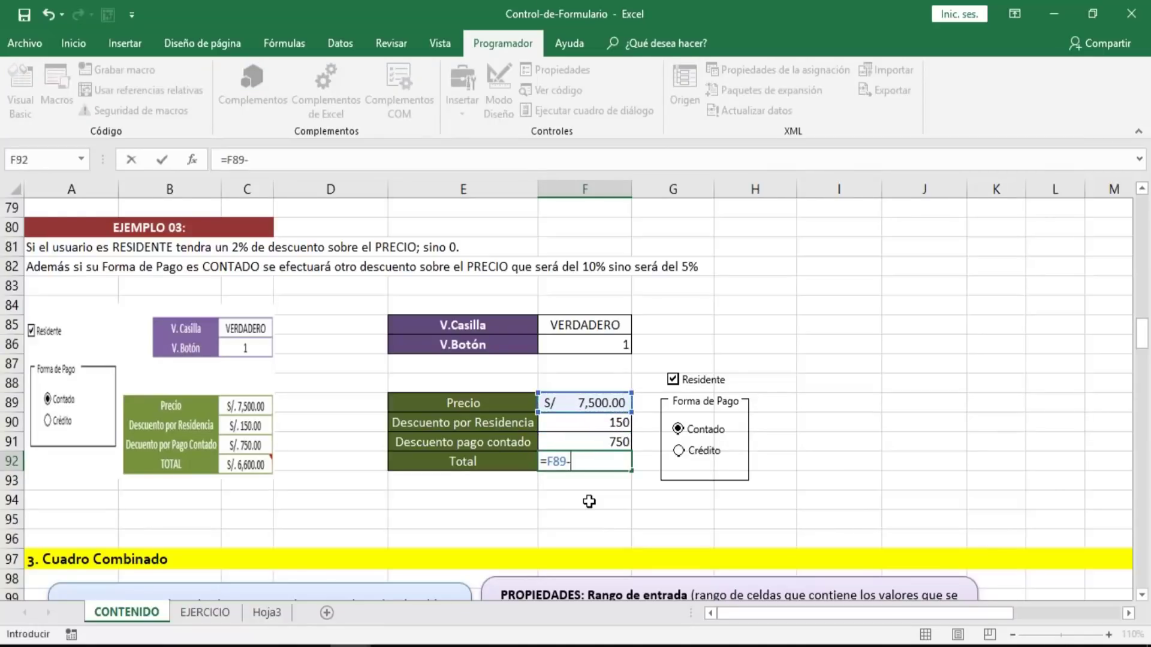
pyautogui.press('Up')
pyautogui.press('Up')
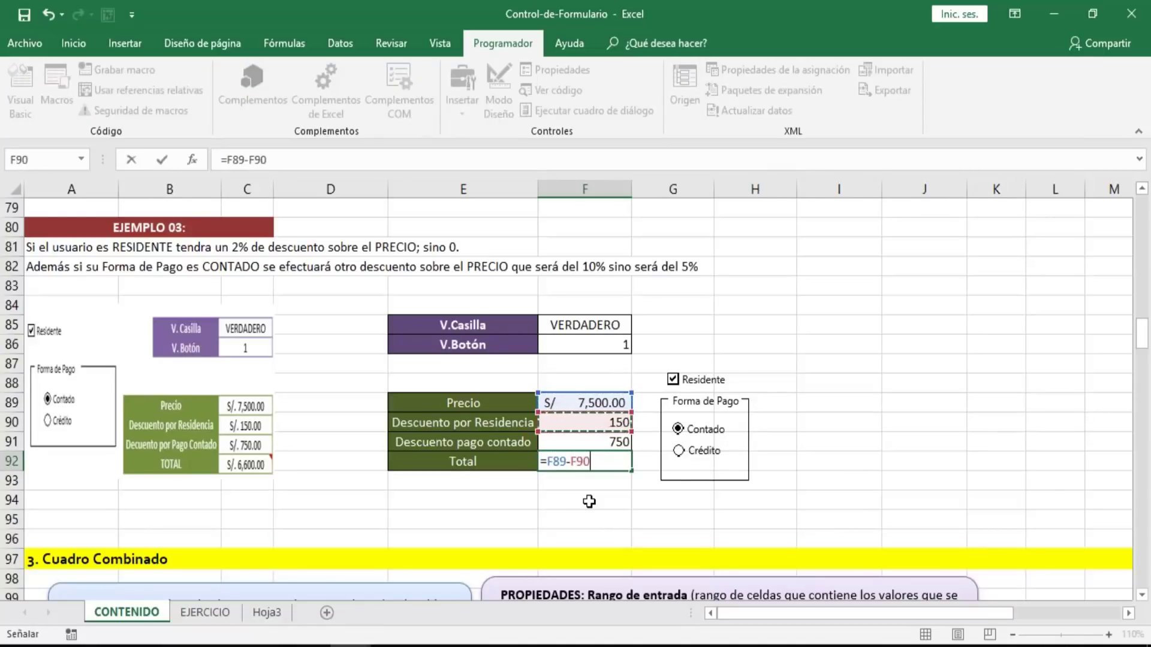
pyautogui.write('-')
pyautogui.press('Up')
pyautogui.press('Return')
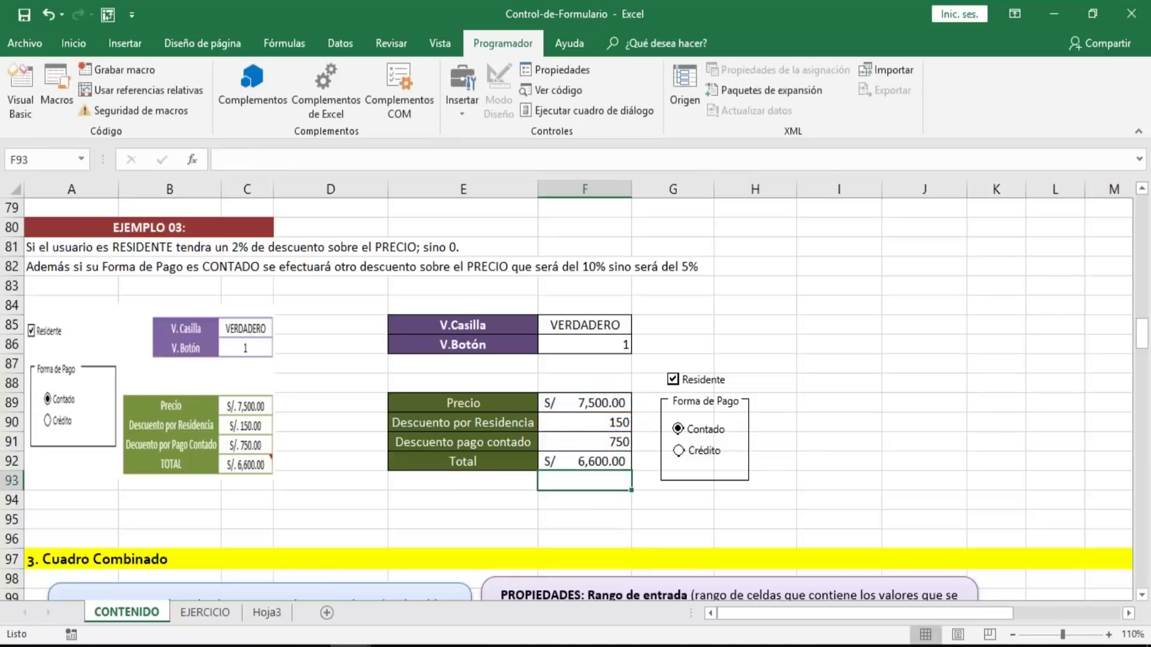
# - Format the price, discount and total cells F89:F92 in the soles (S/) accounting number format
pyautogui.press('Up')
pyautogui.press('Up')
pyautogui.press('Up')
pyautogui.press('Up')
pyautogui.press('Down')
pyautogui.press('Up')
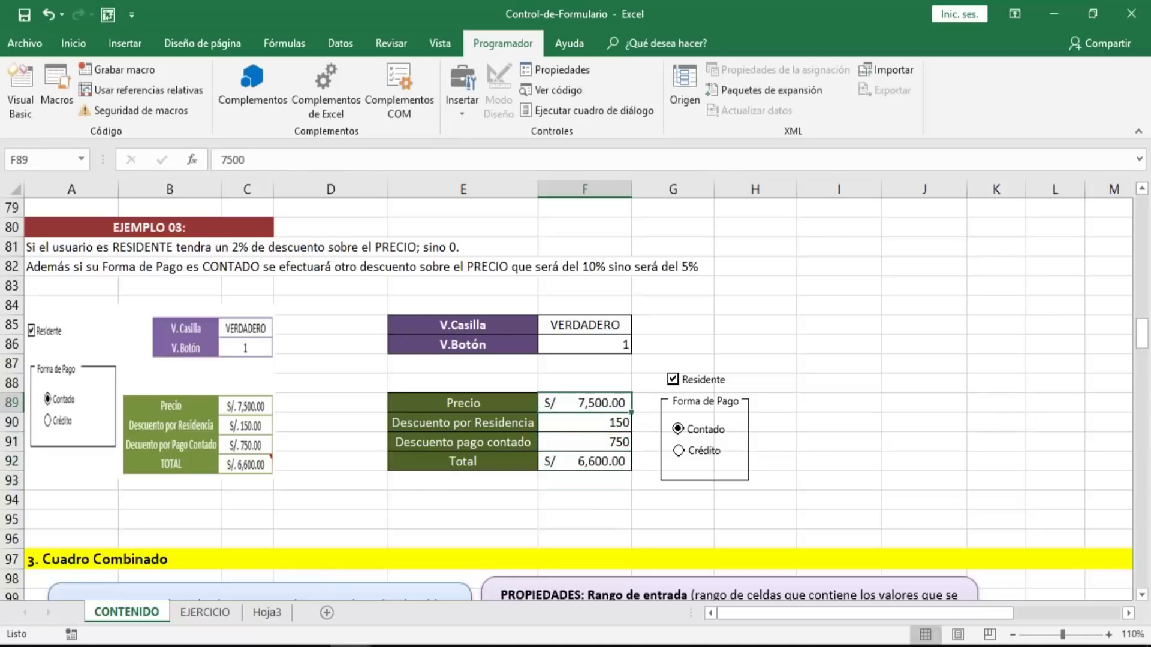
pyautogui.hotkey('shift', 'Down')
pyautogui.hotkey('shift', 'Down')
pyautogui.hotkey('shift', 'Down')
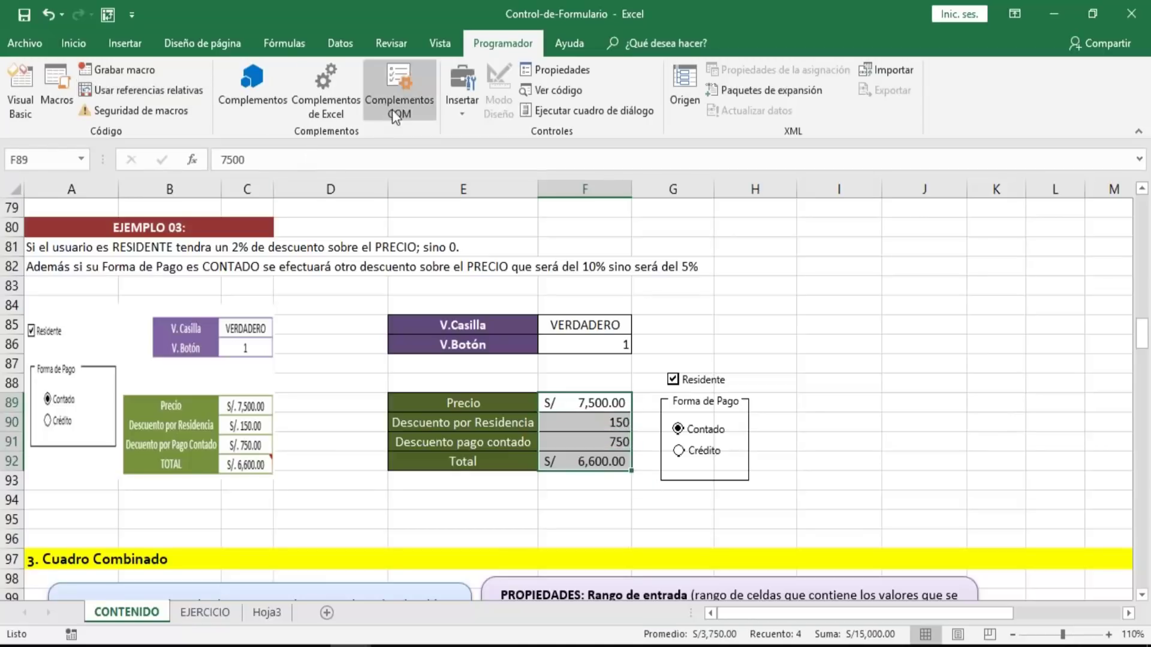
pyautogui.click(72, 42)
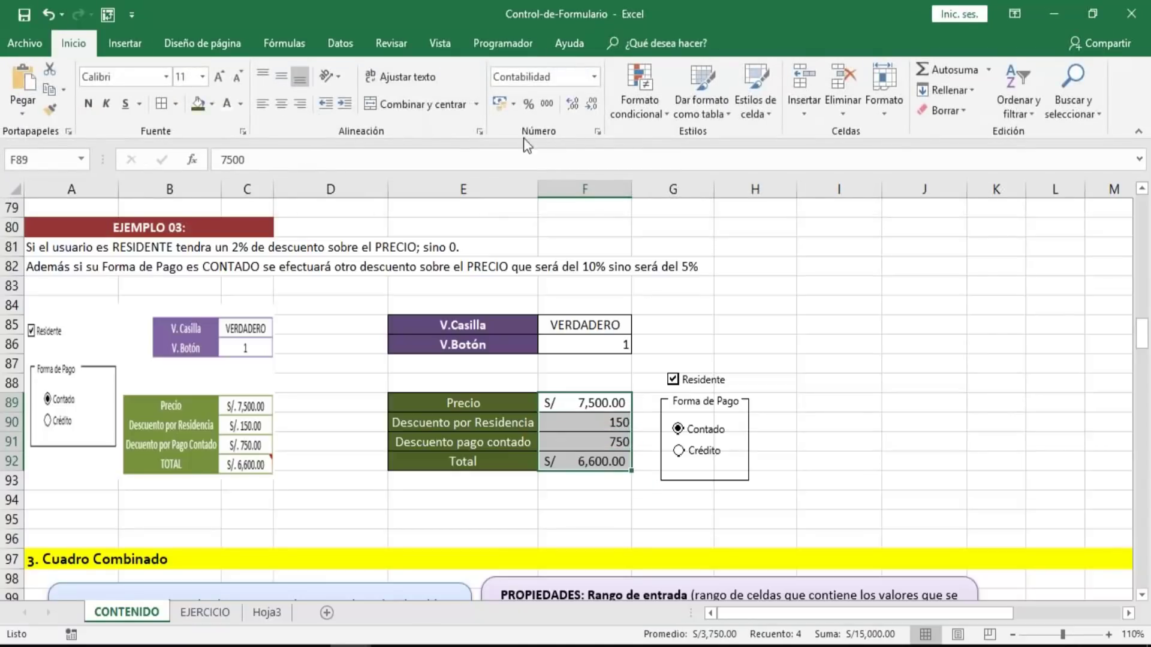
pyautogui.click(501, 103)
pyautogui.click(473, 405)
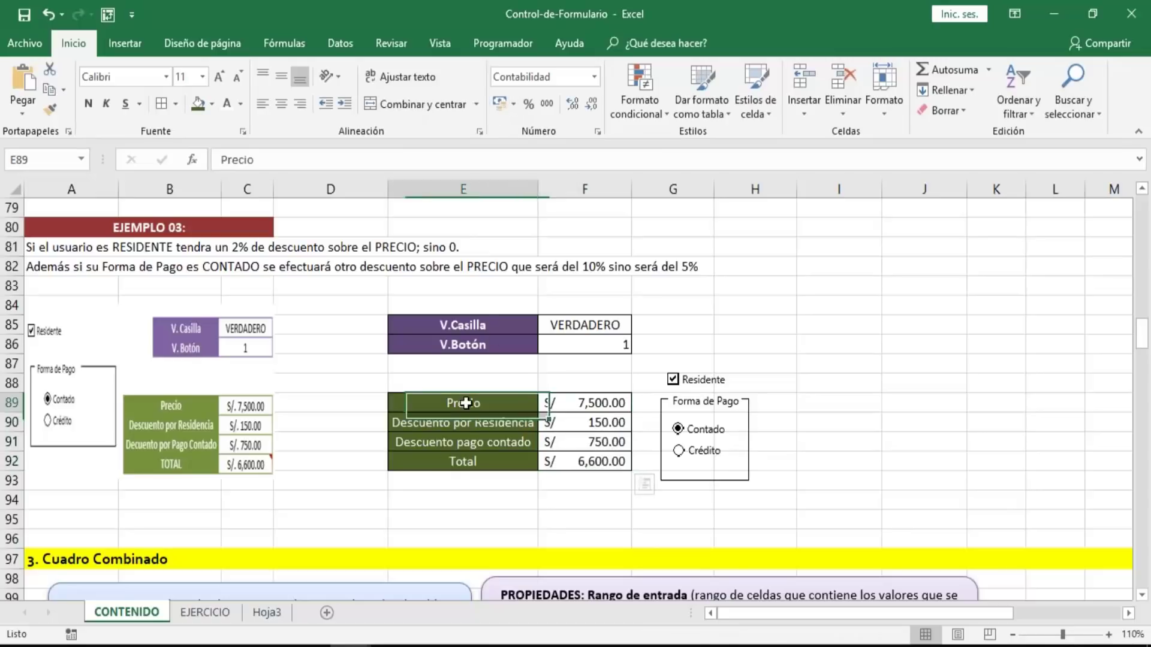
# - Test the discount formulas by choosing Crédito and toggling Residente off and on, ending with Contado selected
pyautogui.click(679, 451)
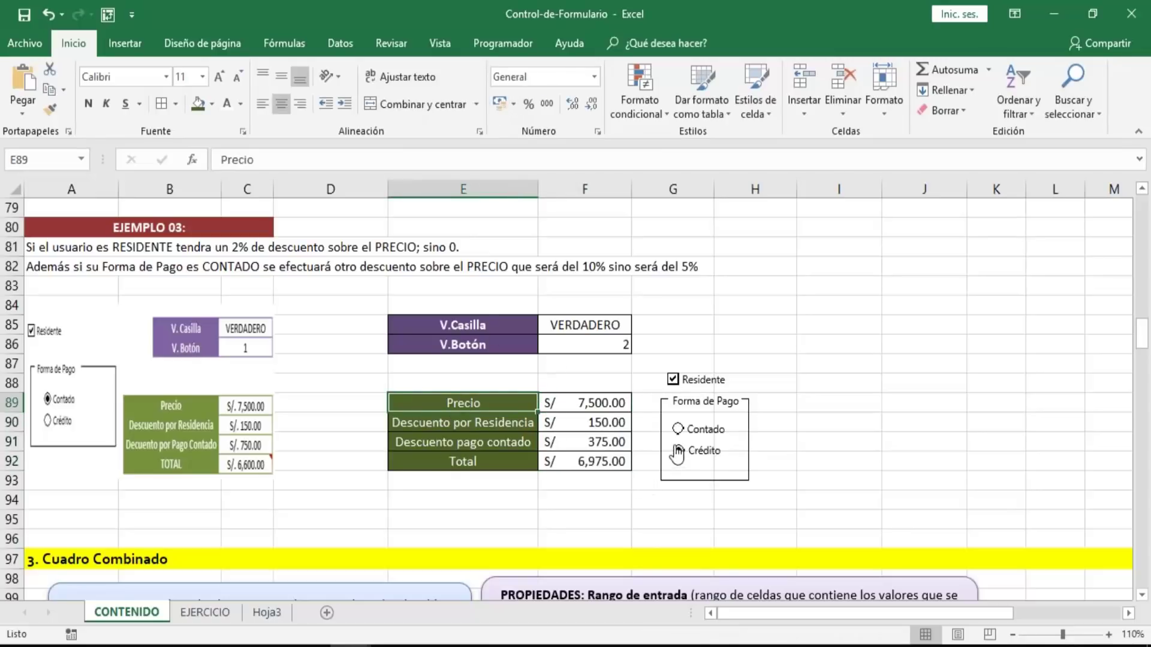
pyautogui.click(673, 380)
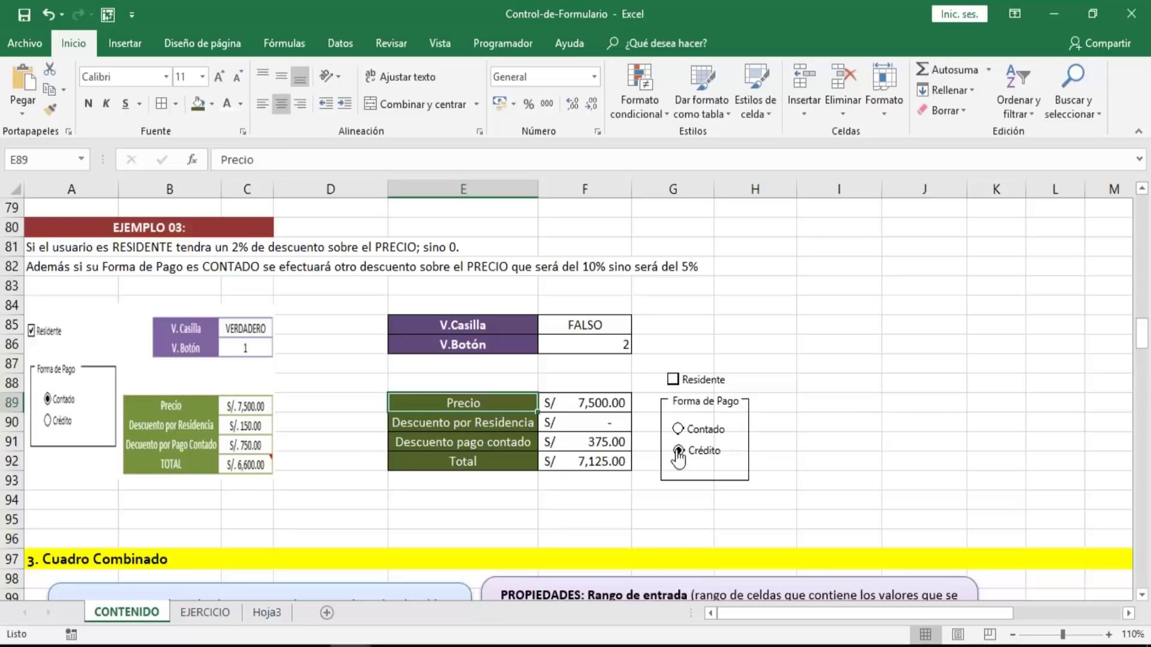
pyautogui.click(673, 380)
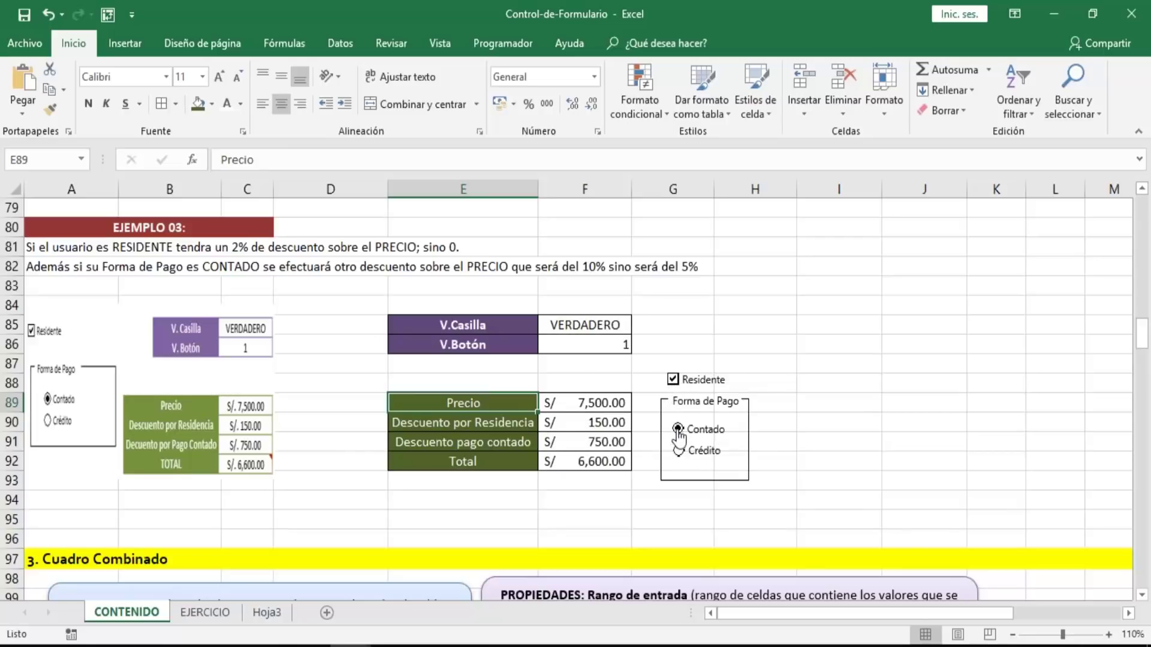
# - Set Forma de Pago to Crédito and select the linked-cell area D83:H87 and the discount table area D87:H94
pyautogui.moveTo(373, 291); pyautogui.dragTo(744, 365)
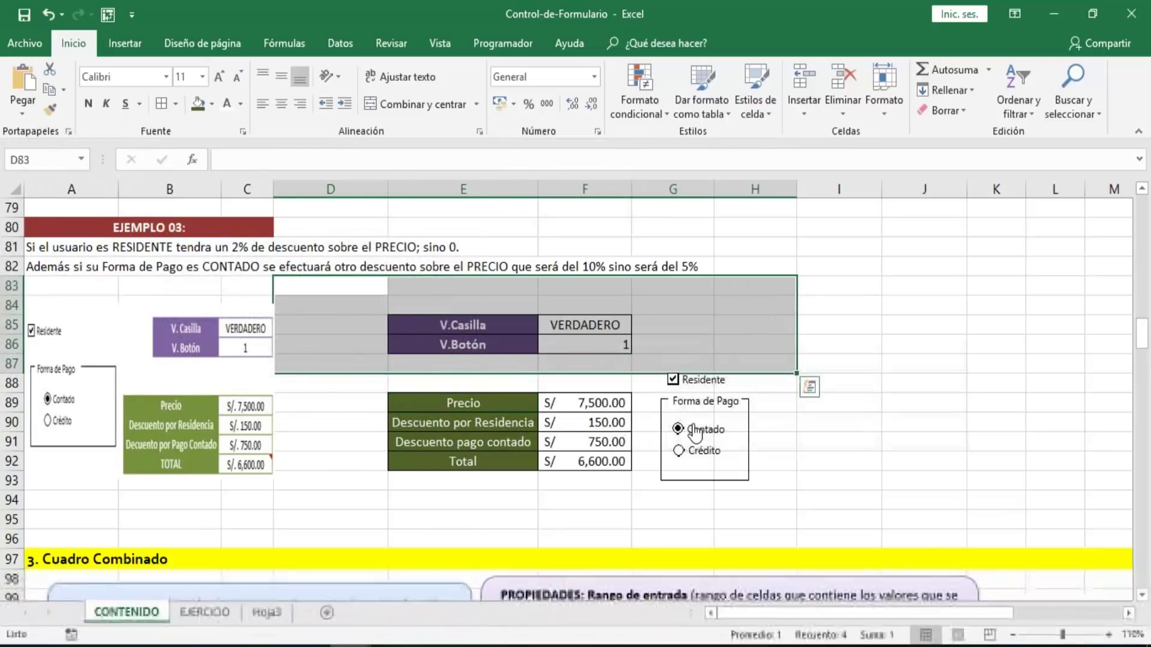
pyautogui.click(695, 451)
pyautogui.click(777, 446)
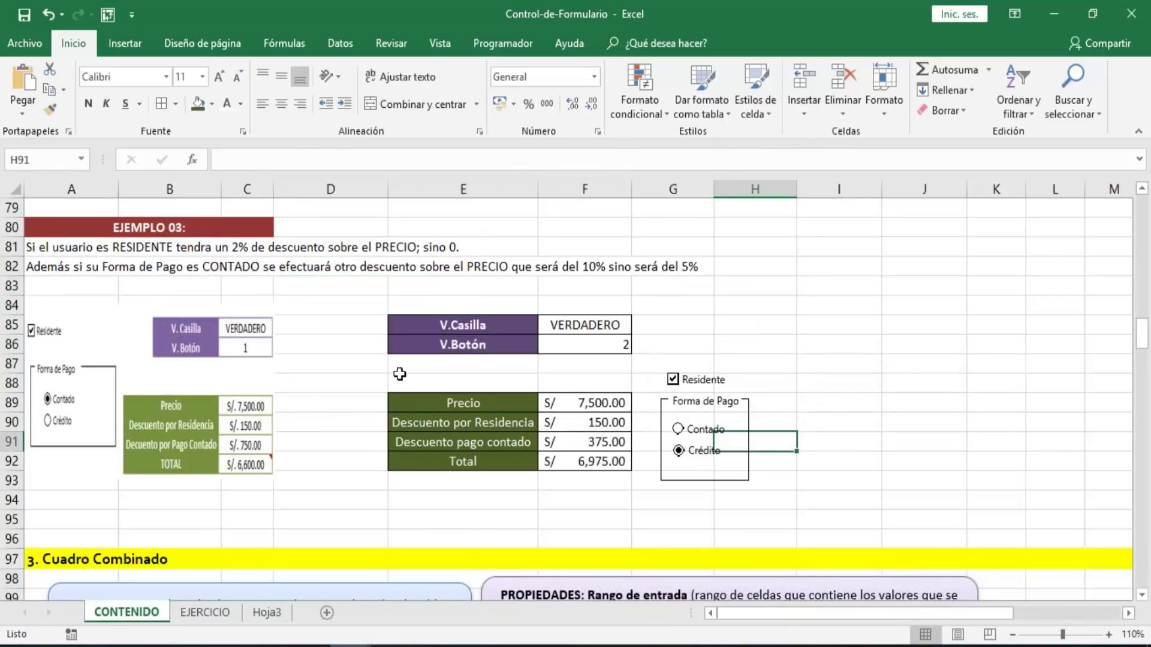
pyautogui.moveTo(383, 364); pyautogui.dragTo(792, 488)
pyautogui.click(678, 430)
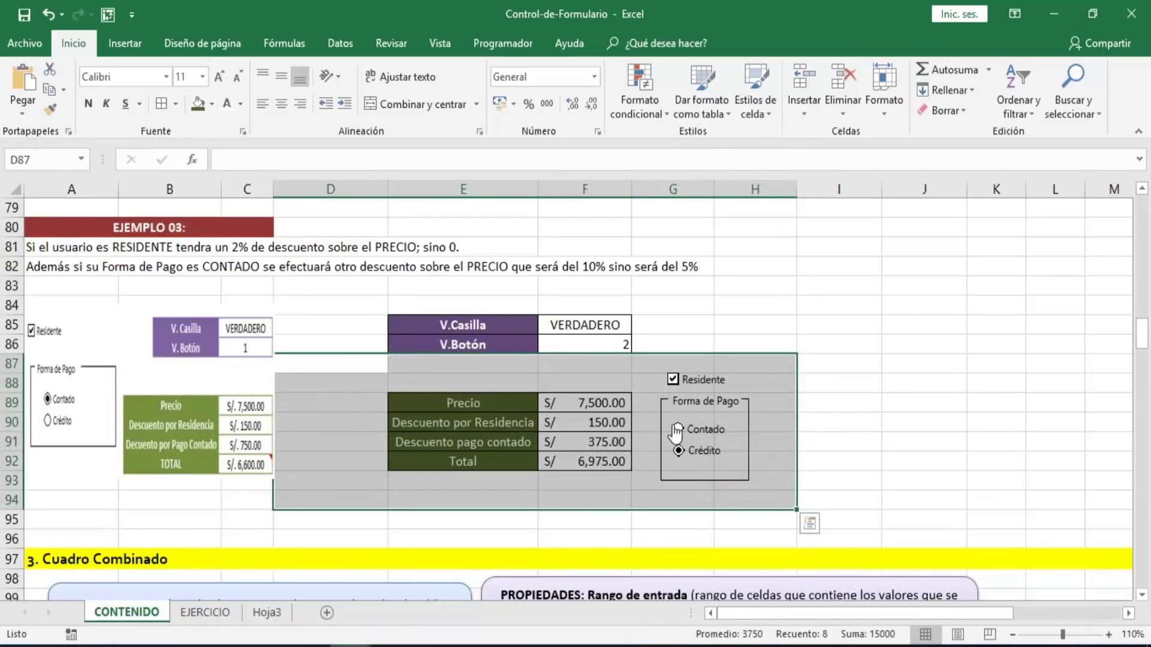
pyautogui.click(678, 451)
# - Toggle the Residente checkbox repeatedly to test the residence discount in F90, leaving the checkbox cleared
pyautogui.click(674, 380)
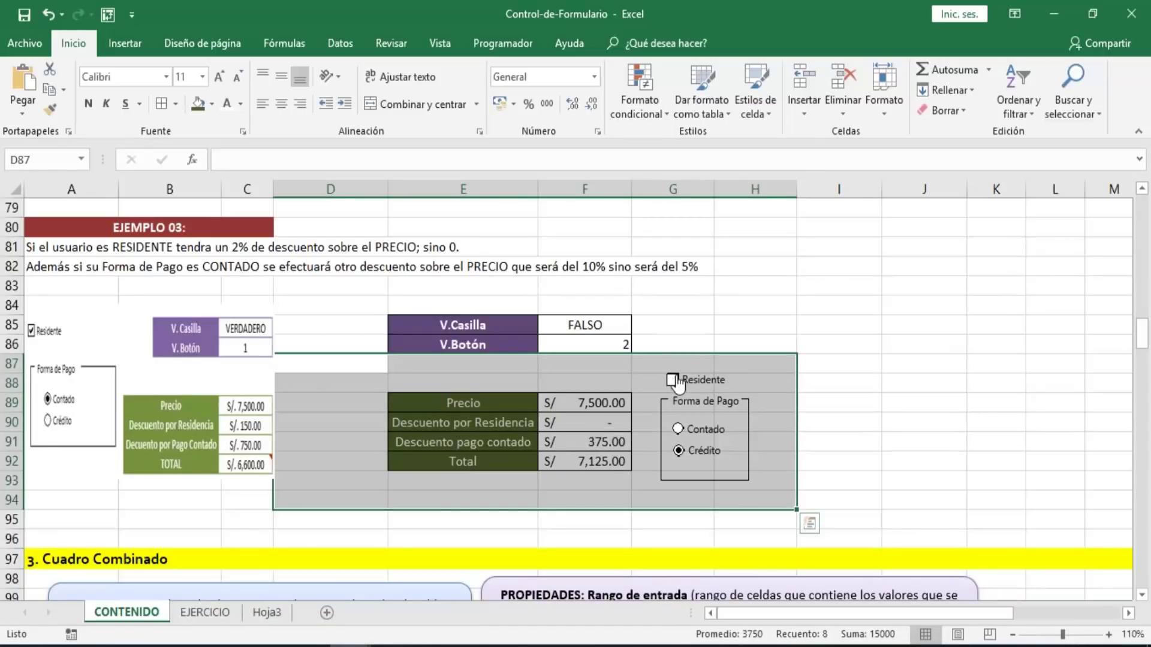
pyautogui.click(676, 380)
pyautogui.click(676, 380)
pyautogui.click(676, 380)
pyautogui.click(675, 380)
pyautogui.click(676, 380)
pyautogui.click(676, 380)
pyautogui.click(676, 381)
pyautogui.click(675, 380)
pyautogui.click(676, 380)
pyautogui.click(676, 380)
pyautogui.click(676, 380)
pyautogui.click(676, 380)
pyautogui.click(584, 423)
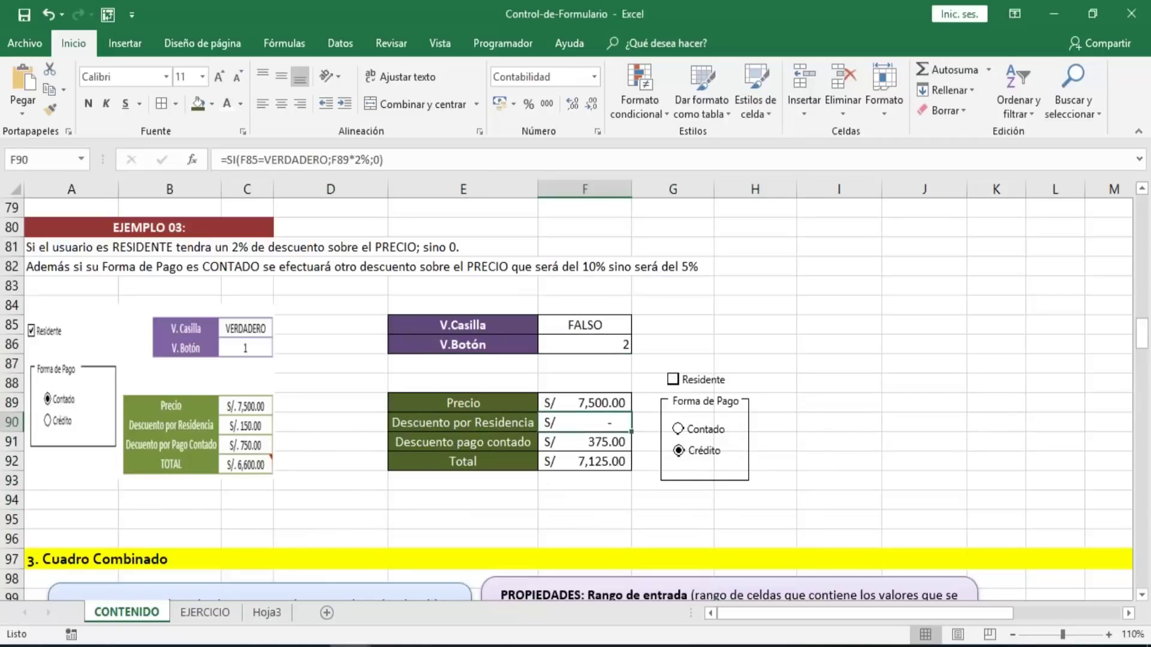
# - Go to section 3, Cuadro Combinado, and examine its description, properties and the Ejemplo 01 statement and table
pyautogui.press('Left')
pyautogui.press('Left')
pyautogui.press('Left')
pyautogui.press('Left')
pyautogui.press('Left')
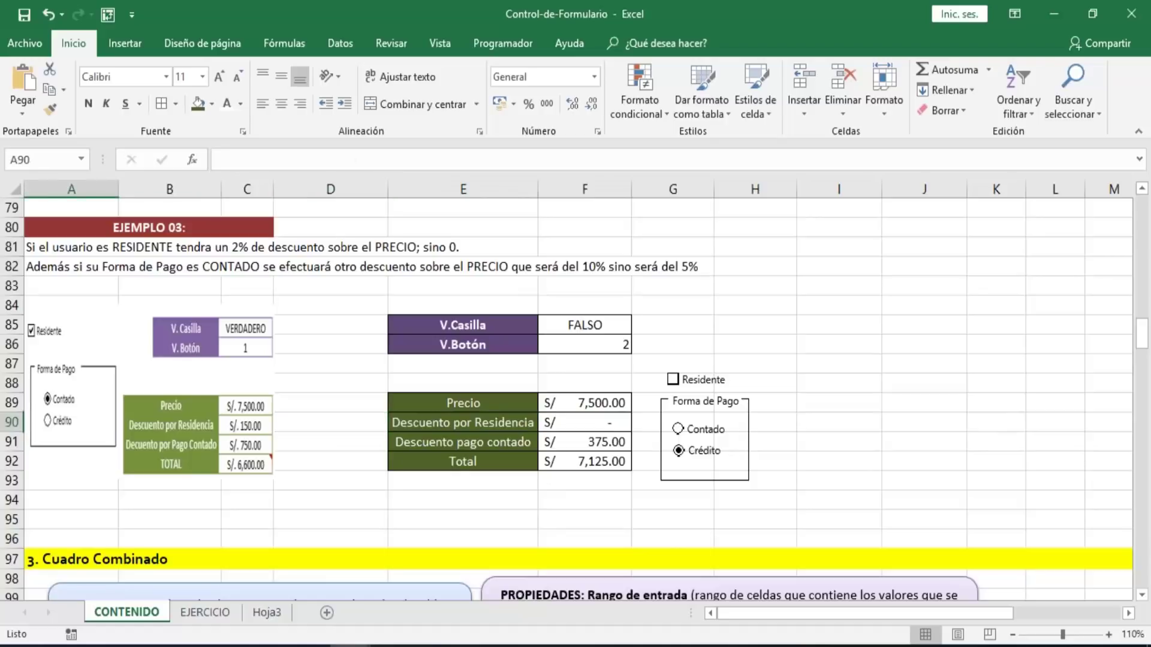
pyautogui.press('Down')
pyautogui.press('Down')
pyautogui.press('Down')
pyautogui.press('Down')
pyautogui.press('Down')
pyautogui.press('Down')
pyautogui.press('Down')
pyautogui.press('Down')
pyautogui.press('Down')
pyautogui.press('Down')
pyautogui.press('Down')
pyautogui.press('Down')
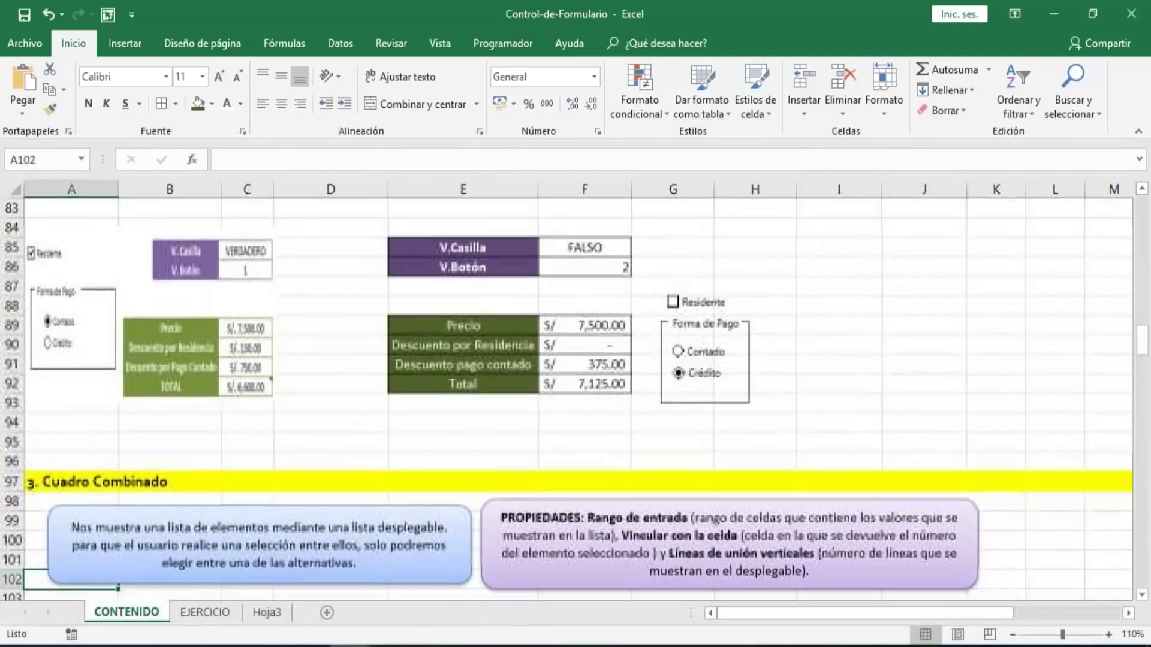
pyautogui.press('Down')
pyautogui.press('Down')
pyautogui.press('Down')
pyautogui.press('Down')
pyautogui.press('Down')
pyautogui.press('Down')
pyautogui.press('Down')
pyautogui.press('Down')
pyautogui.press('Down')
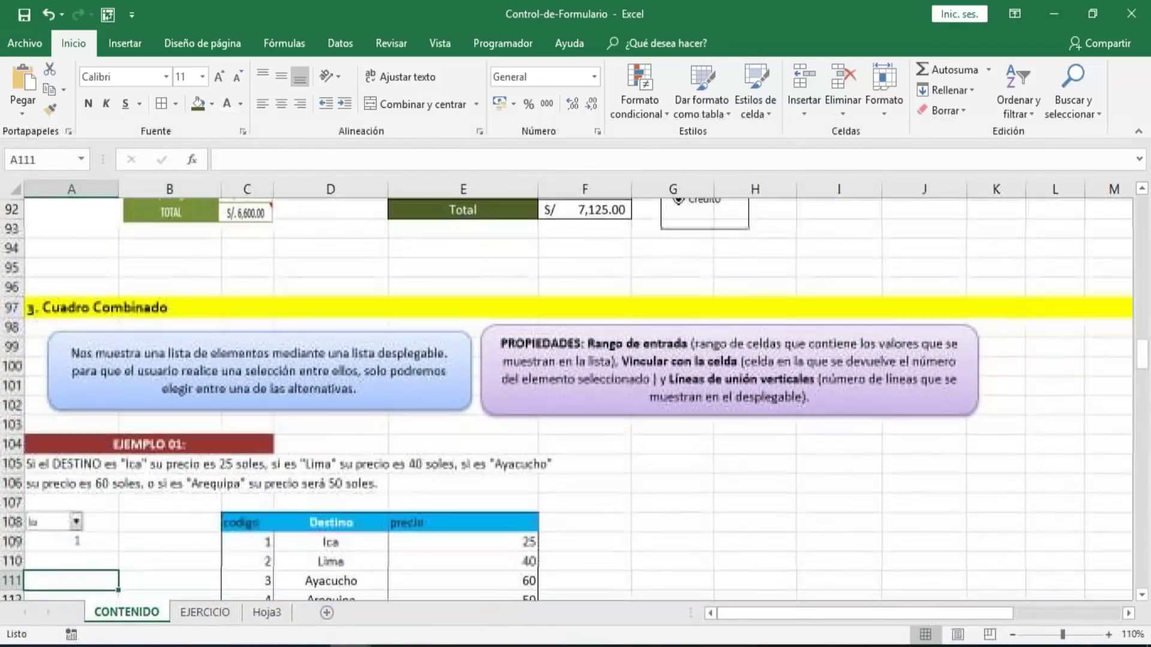
pyautogui.press('Down')
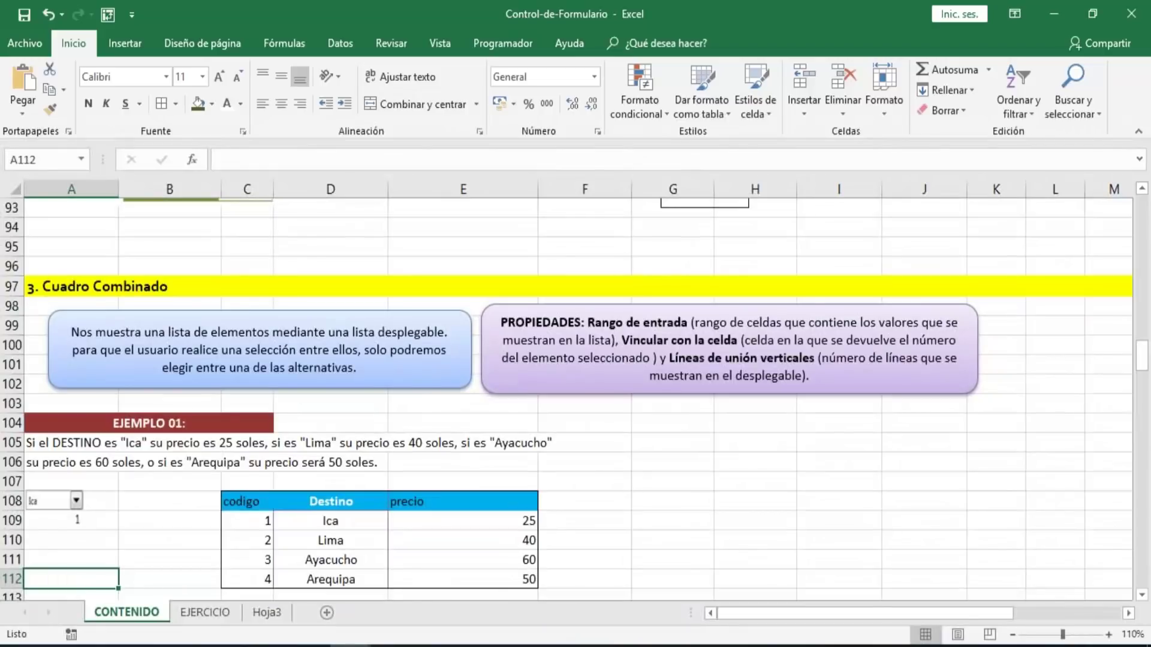
pyautogui.press('Down')
pyautogui.press('Down')
pyautogui.press('Down')
pyautogui.press('Down')
pyautogui.press('Up')
pyautogui.press('Up')
pyautogui.press('Up')
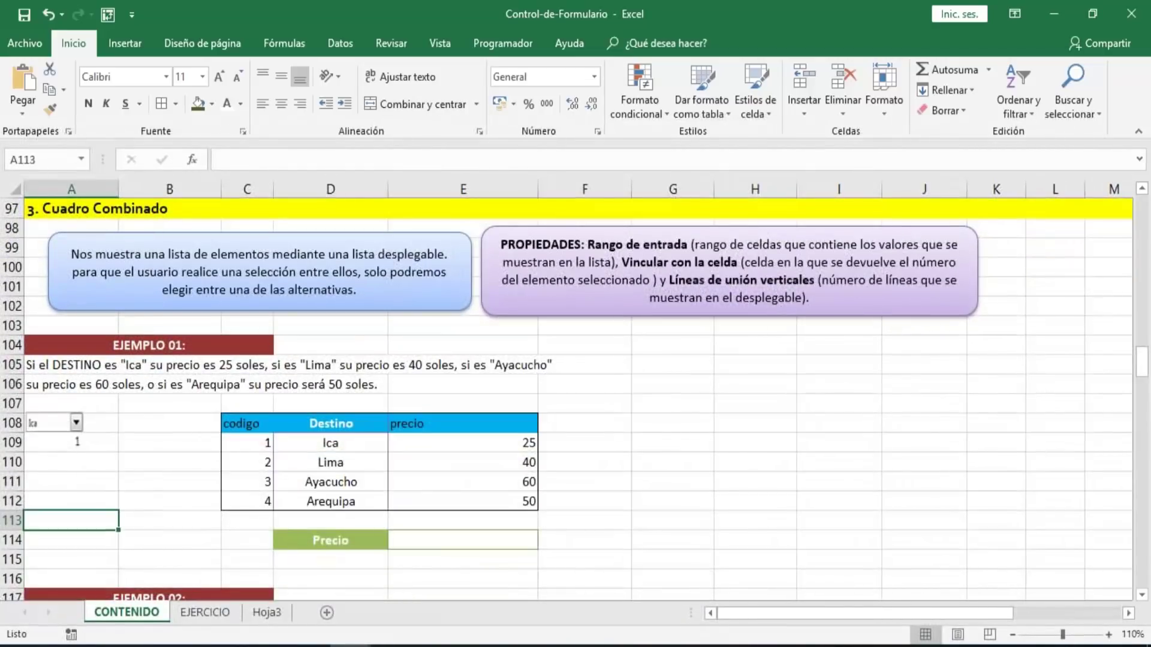
pyautogui.press('Up')
pyautogui.press('Up')
pyautogui.press('Up')
pyautogui.press('Up')
pyautogui.press('Up')
pyautogui.press('Up')
pyautogui.press('Up')
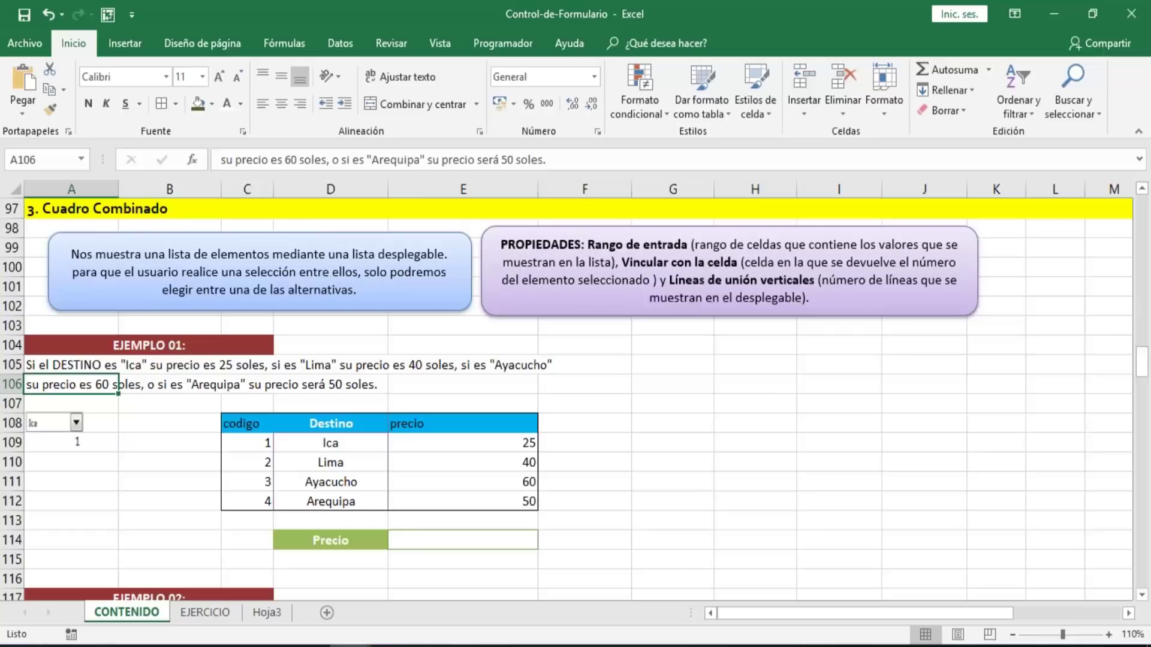
pyautogui.click(639, 357)
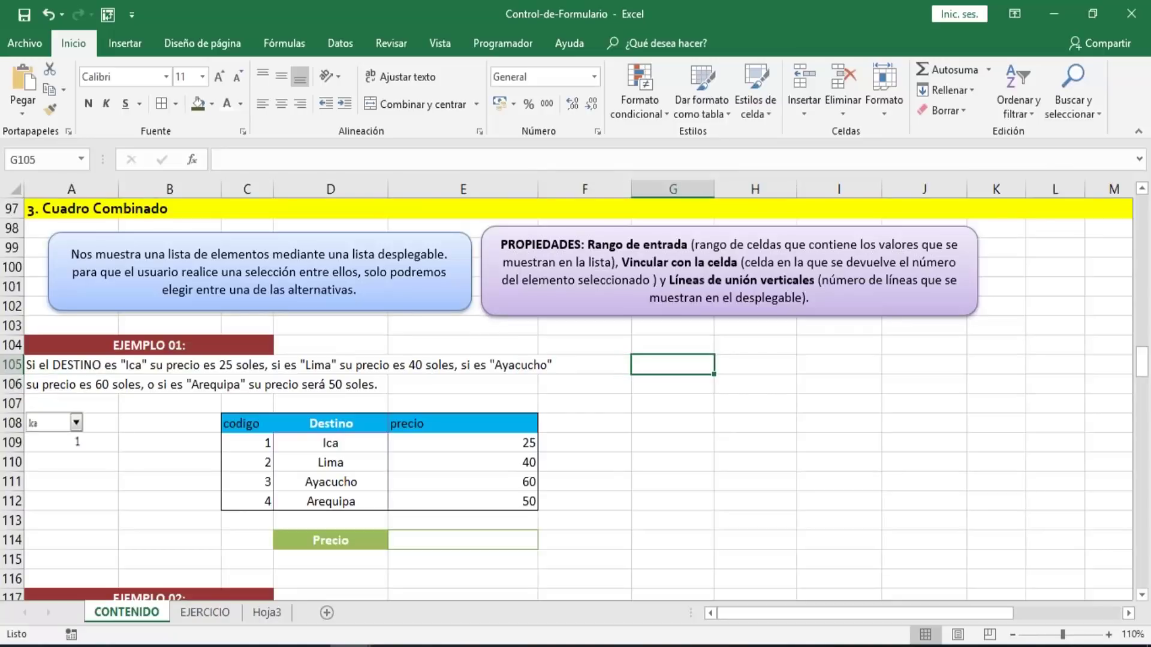
pyautogui.press('Up')
pyautogui.press('Up')
pyautogui.press('Up')
pyautogui.press('Up')
pyautogui.press('Up')
pyautogui.press('Right')
pyautogui.press('Right')
pyautogui.press('Right')
pyautogui.press('Right')
pyautogui.press('Right')
pyautogui.press('Right')
pyautogui.press('Right')
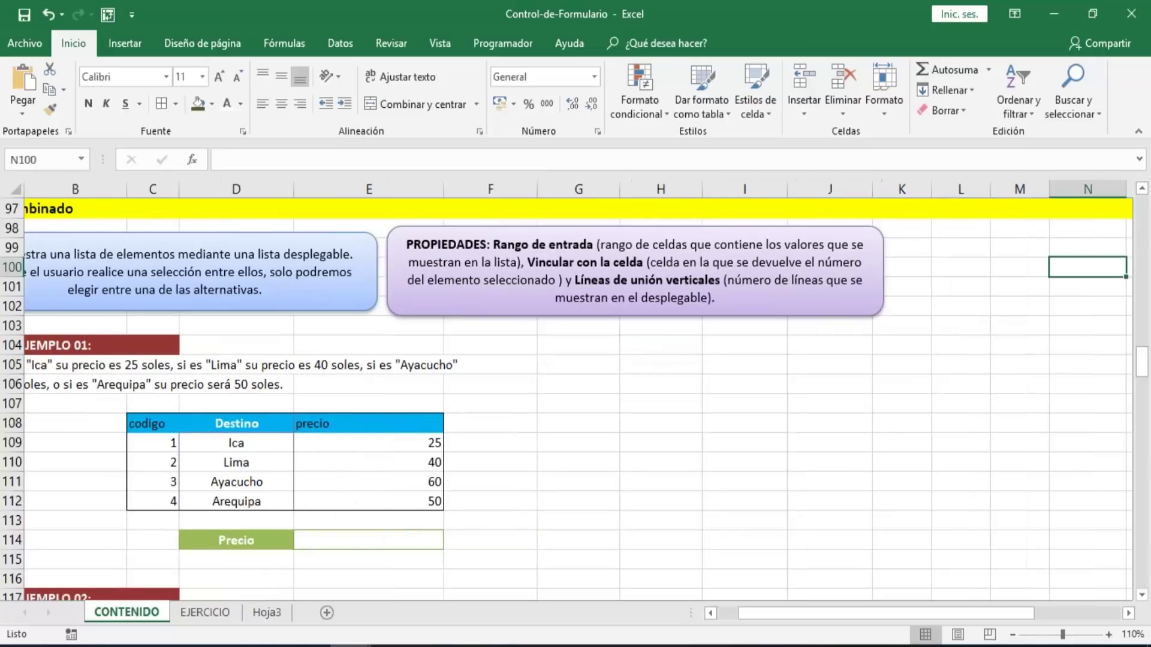
# - Examine the Destino list D109:D112, its prices and the sample combo box of Ejemplo 01
pyautogui.click(306, 444)
pyautogui.moveTo(268, 444); pyautogui.dragTo(254, 498)
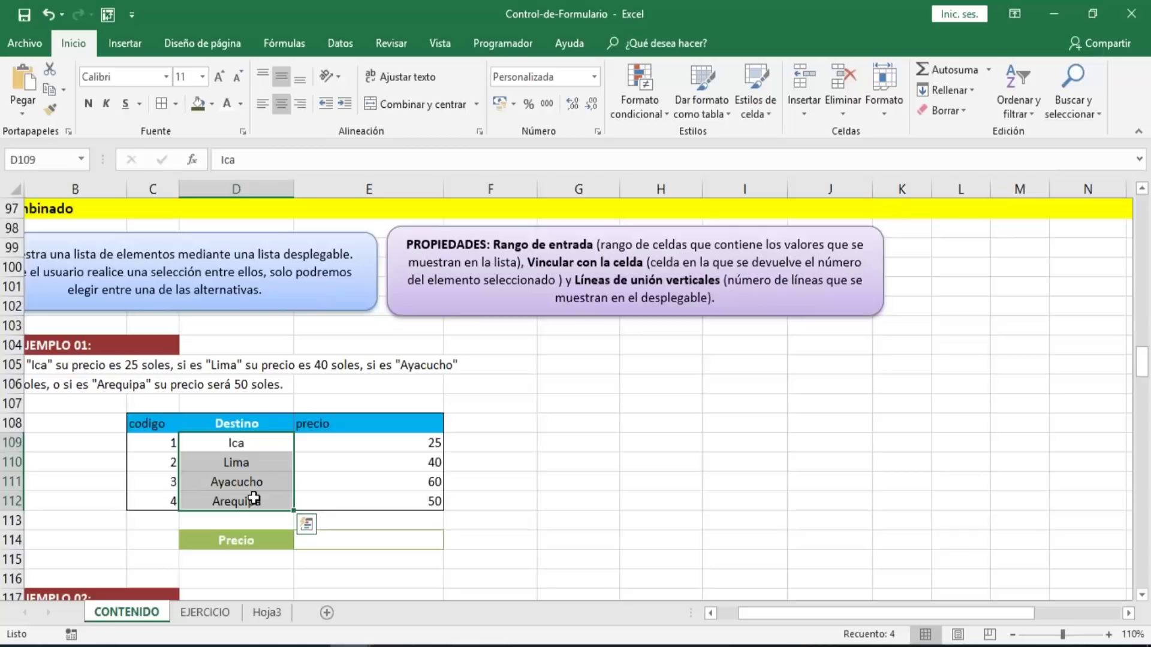
pyautogui.click(370, 463)
pyautogui.click(498, 515)
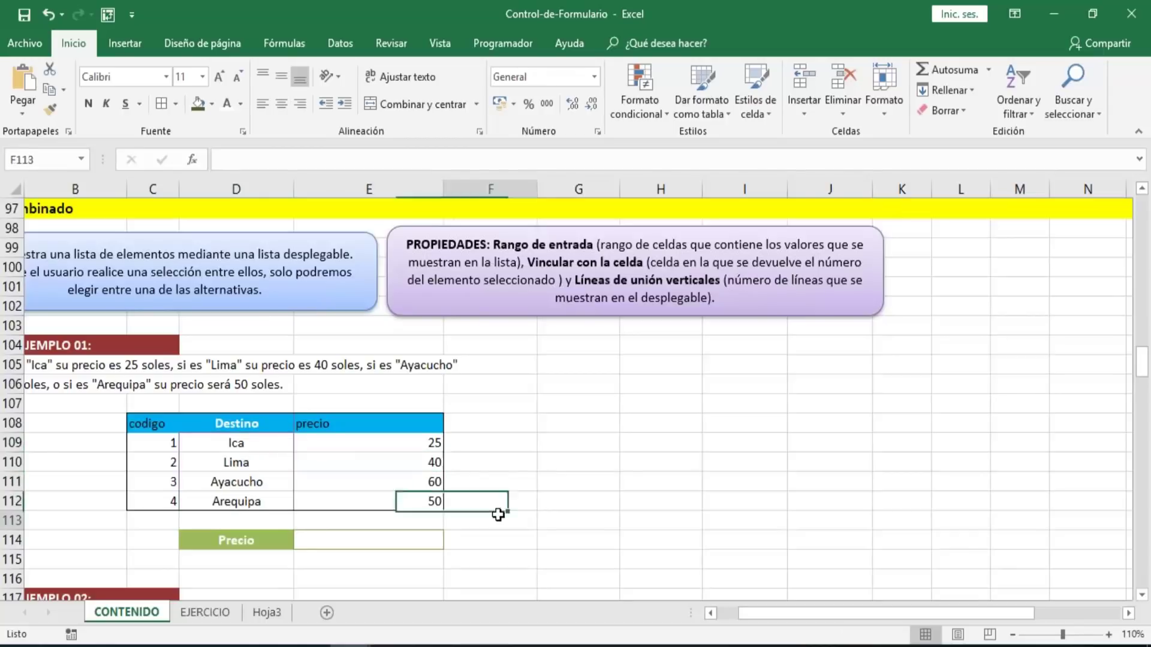
pyautogui.press('Left')
pyautogui.press('Left')
pyautogui.press('Left')
pyautogui.press('Left')
pyautogui.press('Left')
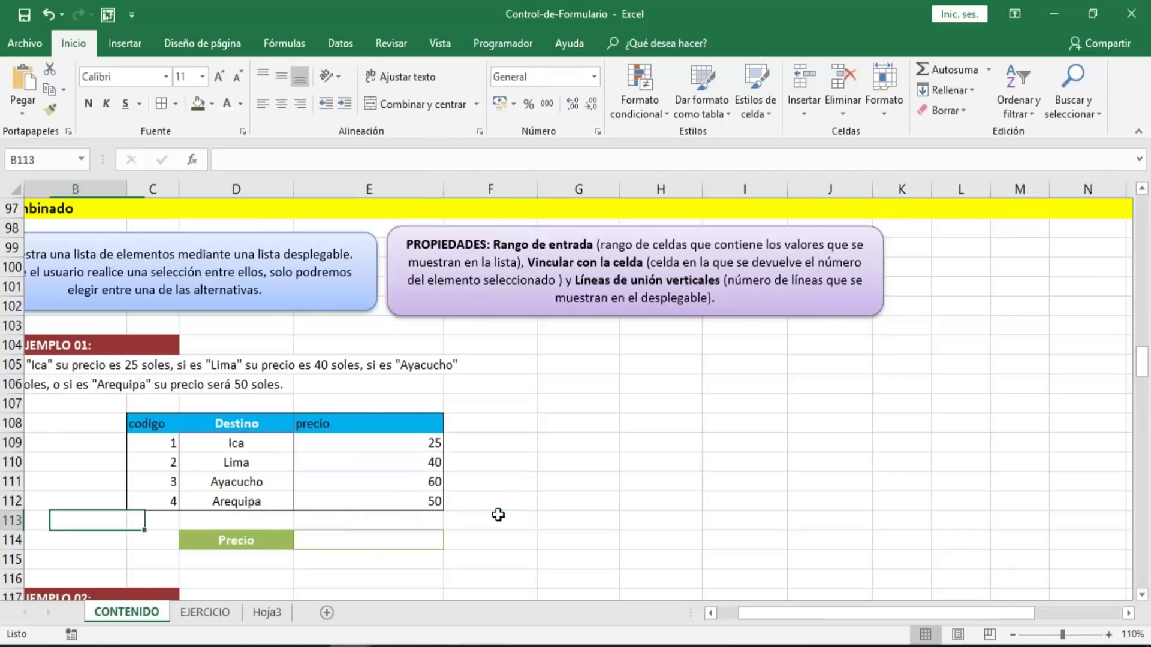
pyautogui.press('Up')
pyautogui.press('Up')
pyautogui.press('Up')
pyautogui.press('Up')
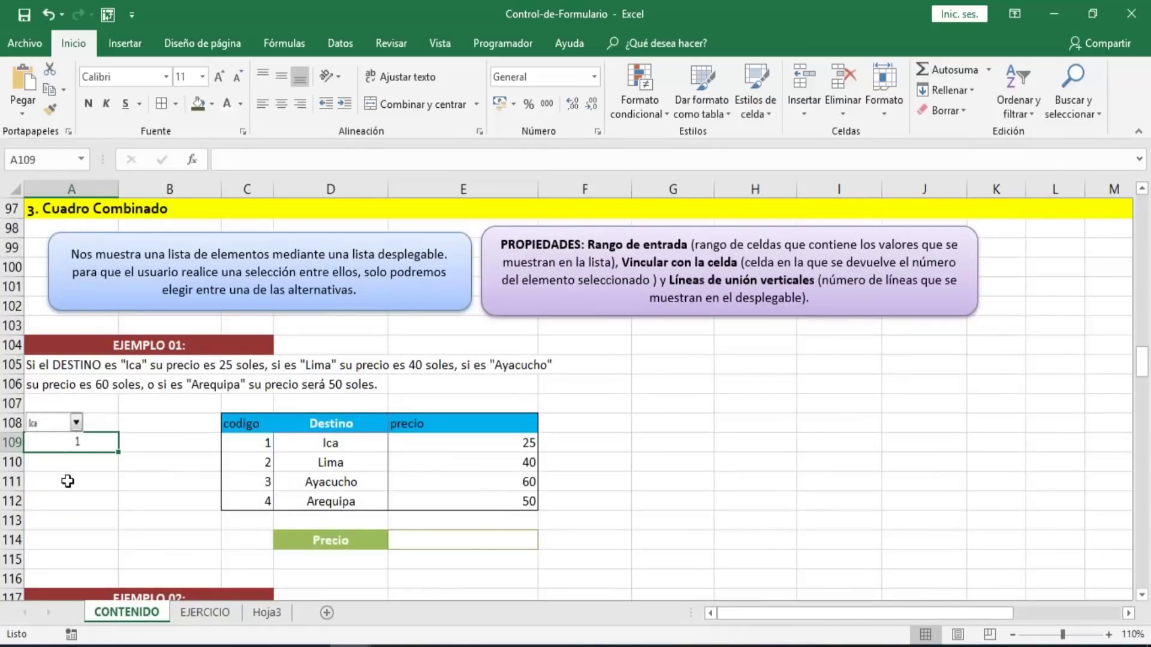
# - Move the sample combo box picture out beside the destination table and back to column A at rows 107–108
pyautogui.keyDown('ctrl'); pyautogui.click(49, 419); pyautogui.keyUp('ctrl')
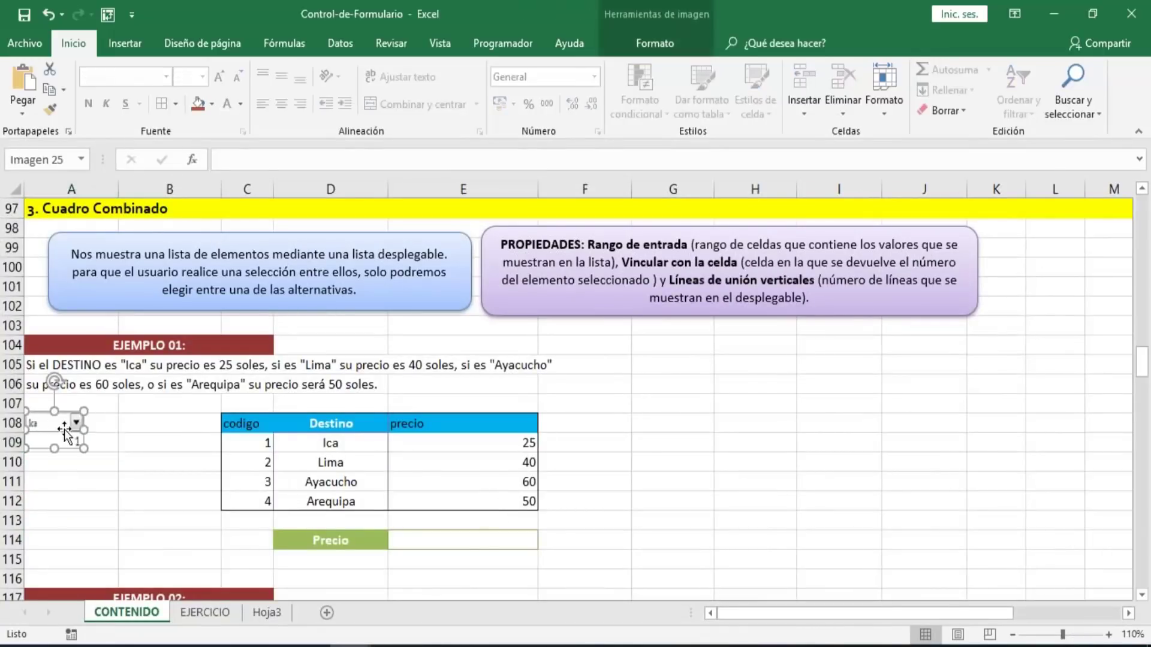
pyautogui.moveTo(51, 419); pyautogui.dragTo(645, 402)
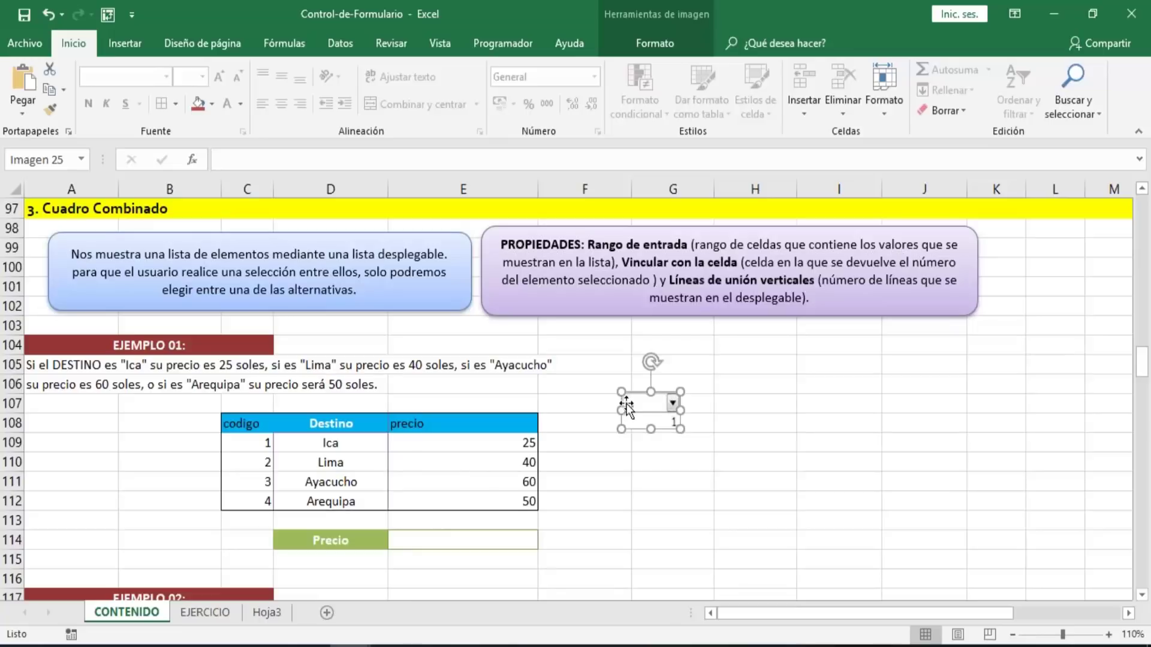
pyautogui.moveTo(644, 406); pyautogui.dragTo(48, 409)
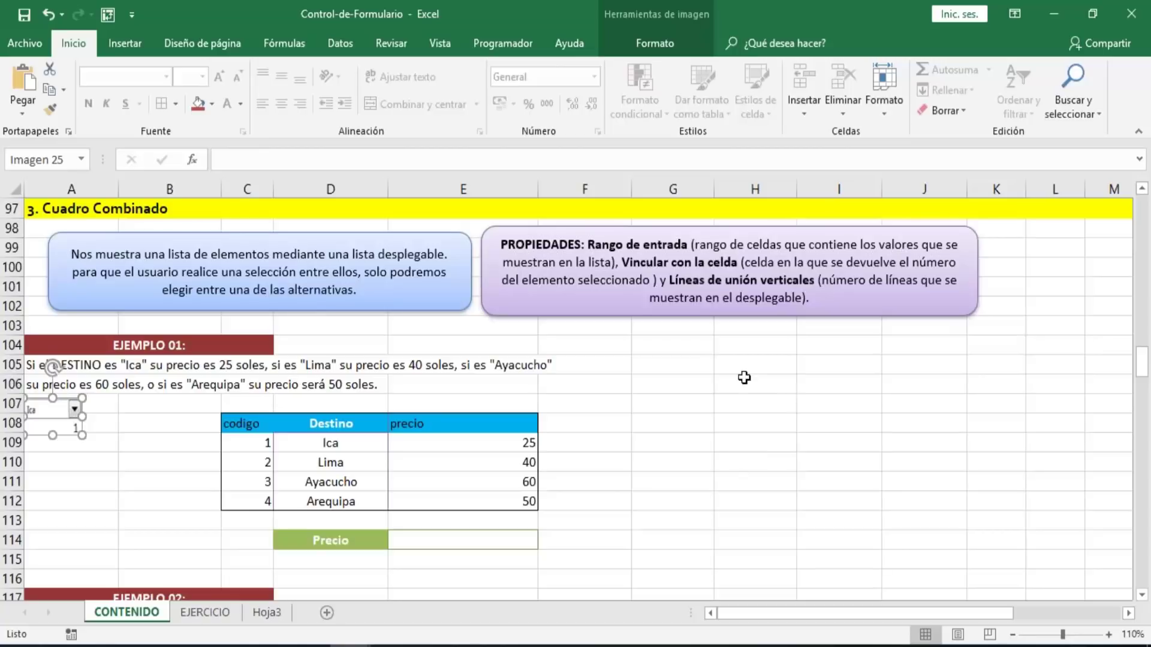
pyautogui.click(115, 561)
pyautogui.click(83, 158)
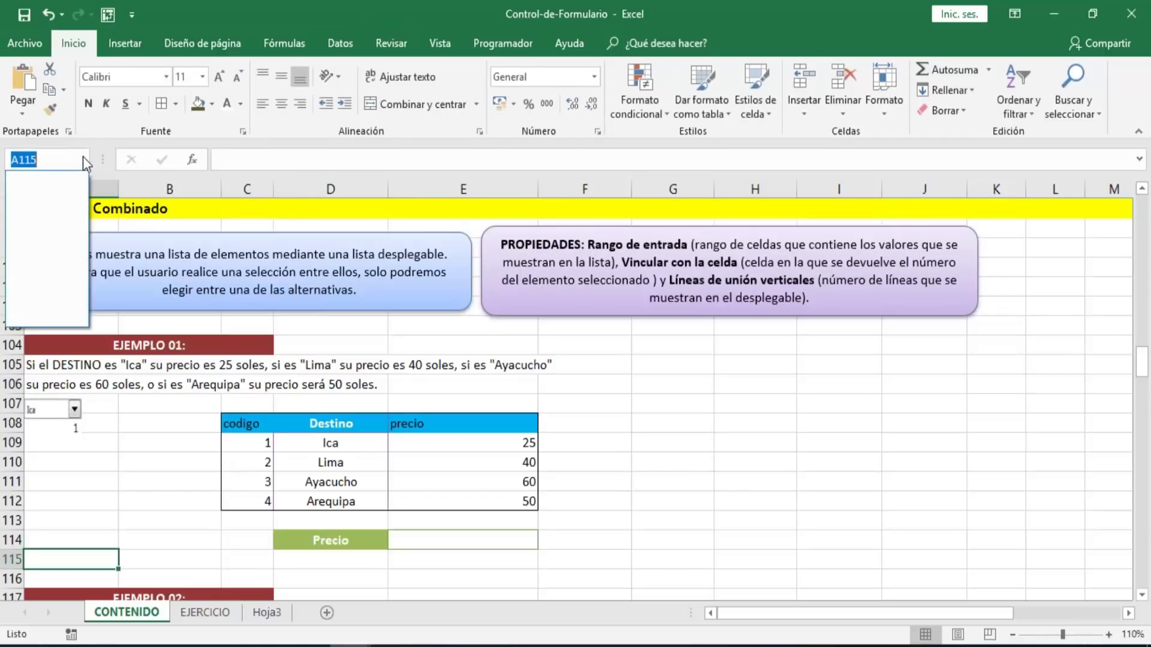
pyautogui.click(85, 160)
pyautogui.click(123, 419)
pyautogui.click(451, 542)
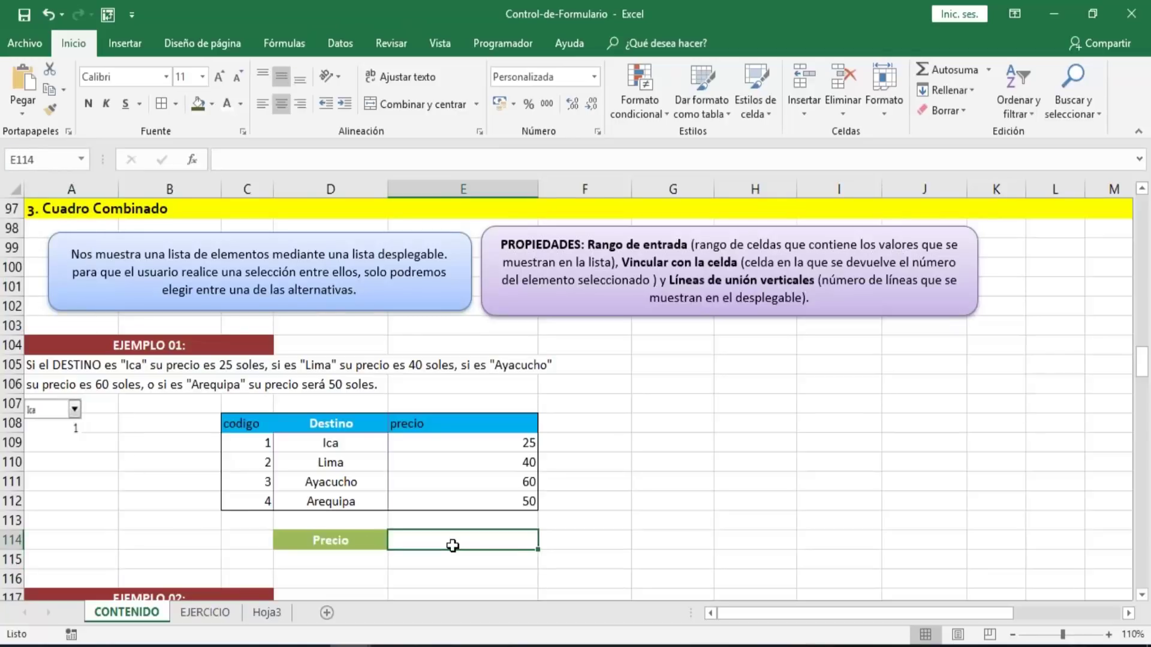
pyautogui.click(153, 483)
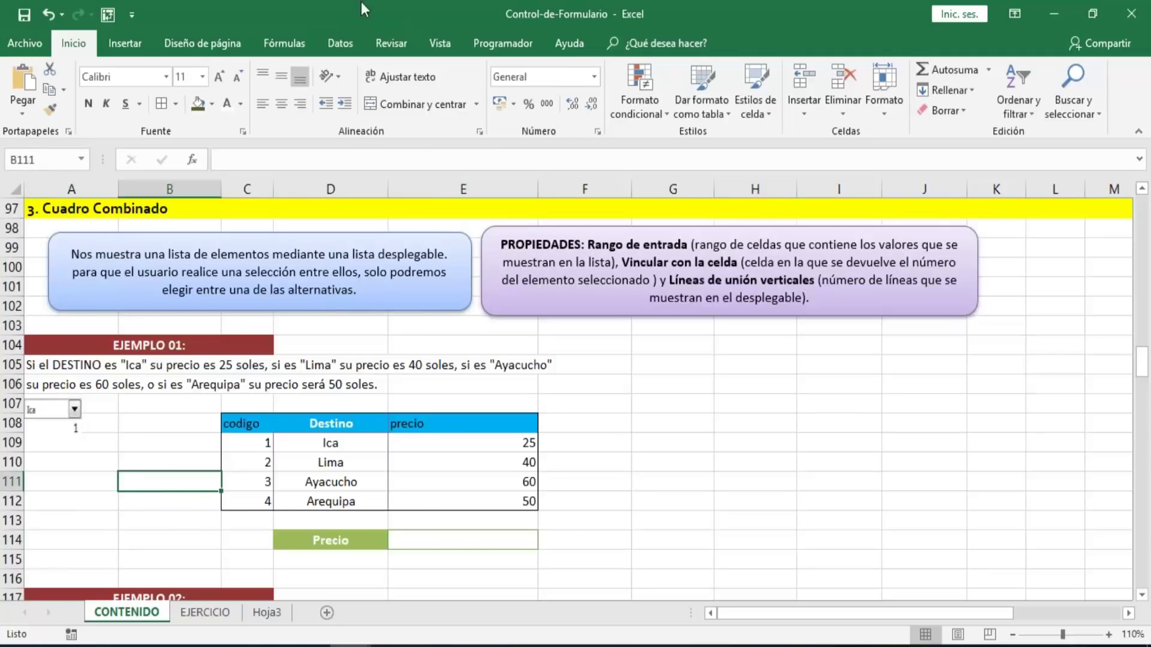
# - Insert a combo box form control in row 114 and place it across columns B and C, directly beside the Precio label
pyautogui.click(493, 53)
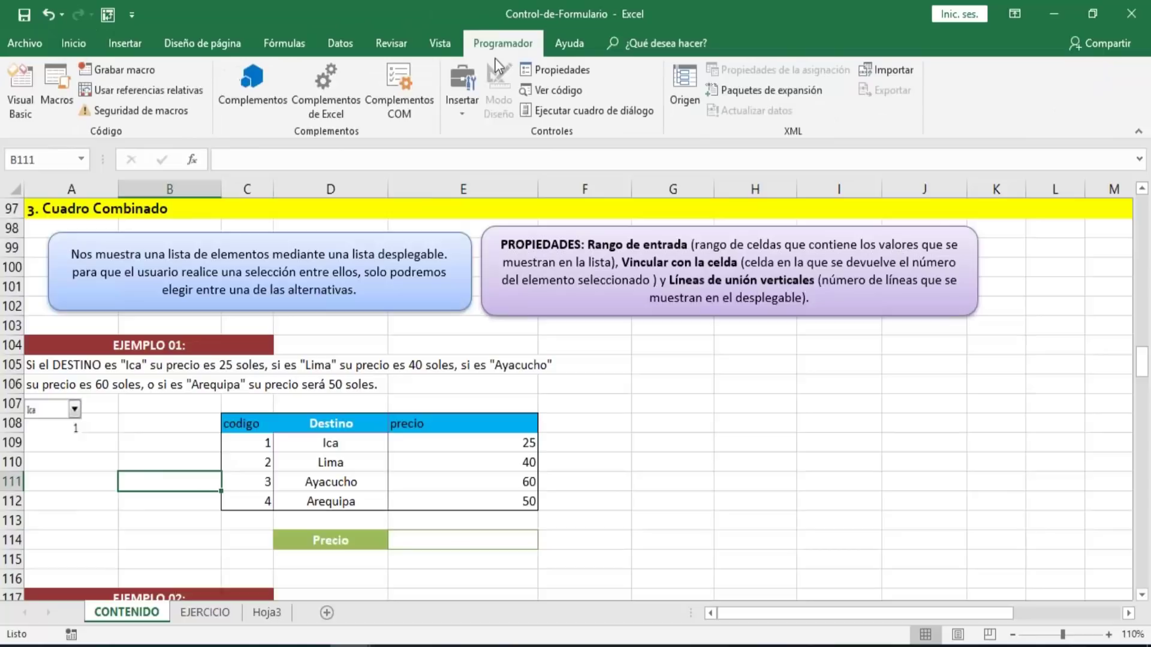
pyautogui.click(462, 114)
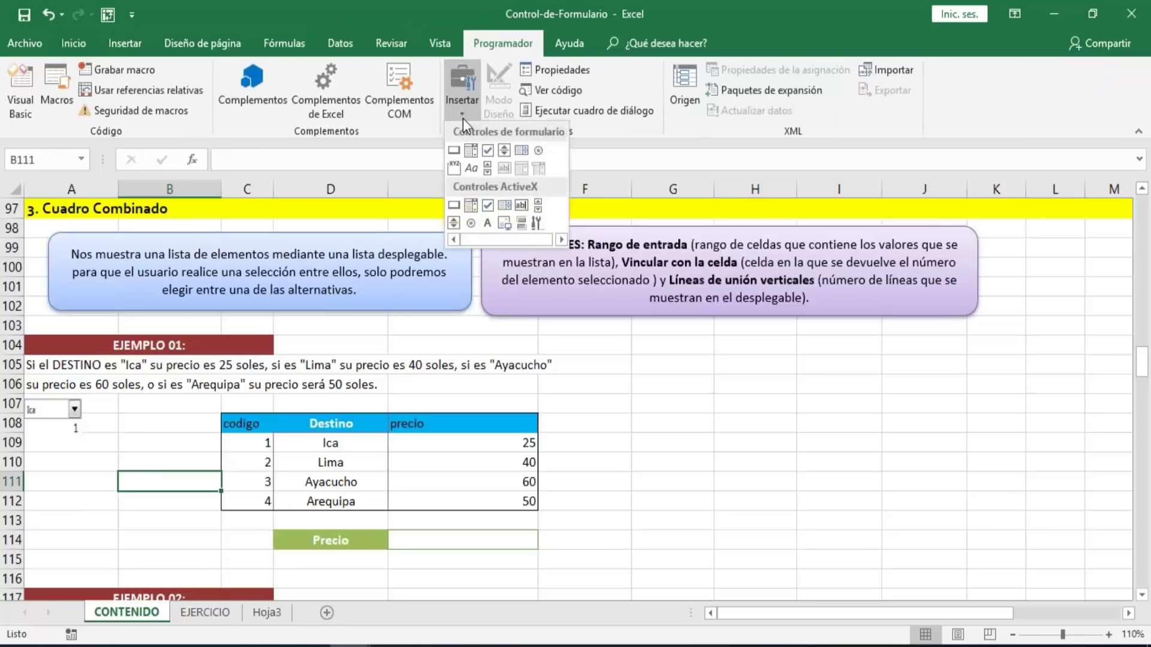
pyautogui.click(472, 152)
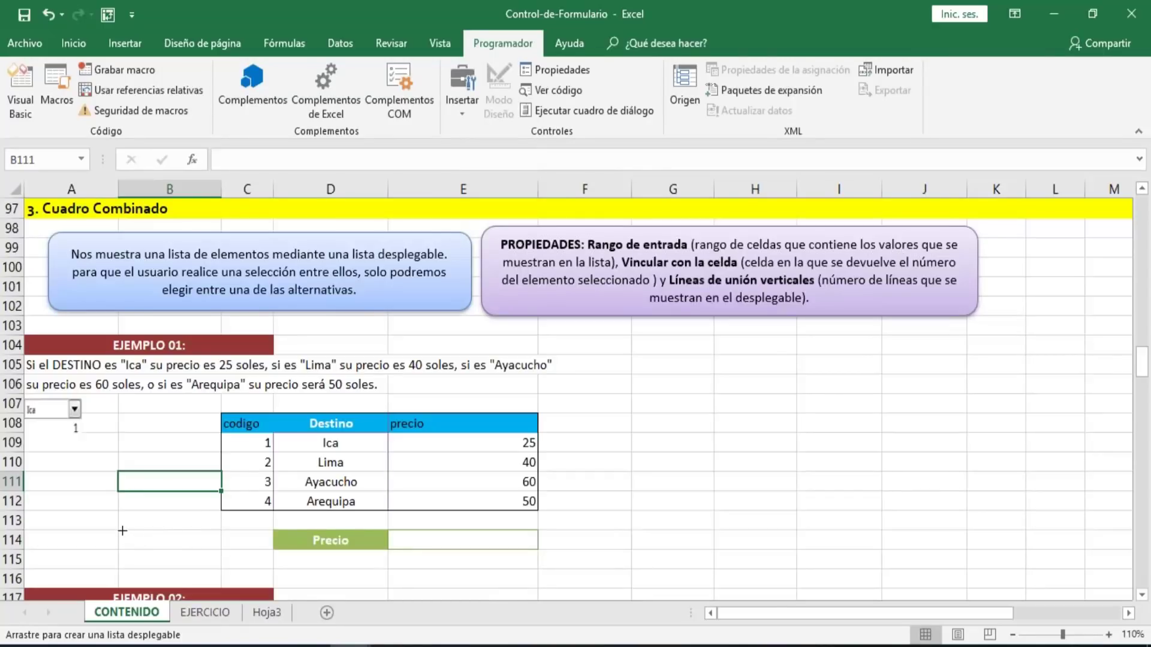
pyautogui.moveTo(121, 531); pyautogui.dragTo(220, 538)
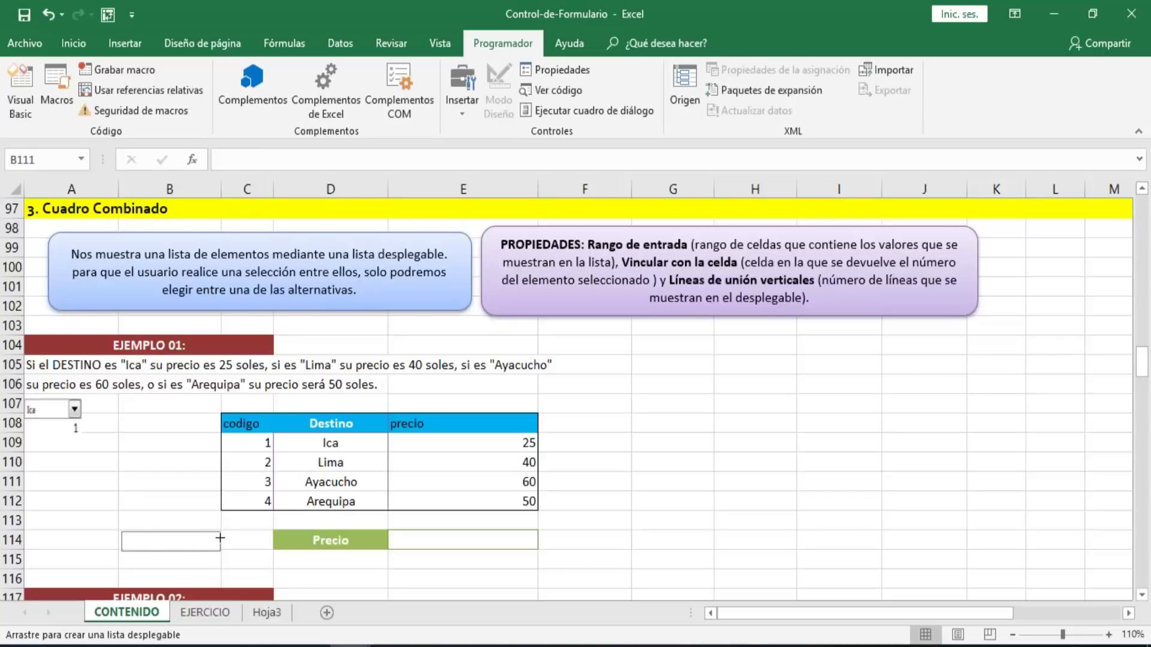
pyautogui.moveTo(220, 537); pyautogui.dragTo(220, 538)
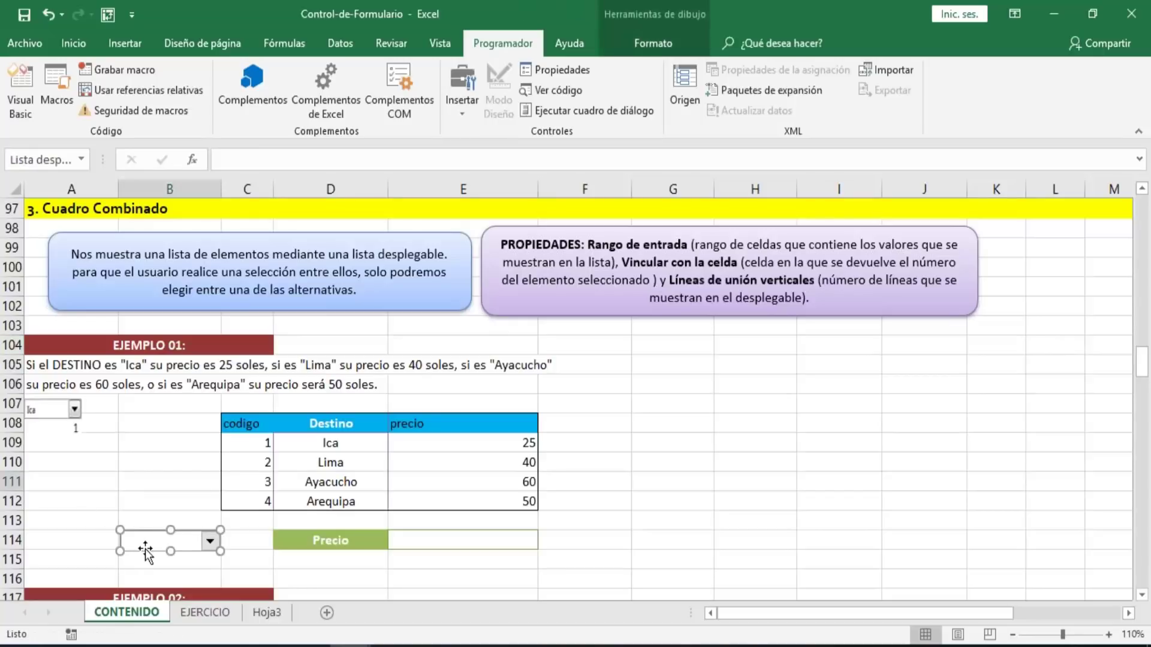
pyautogui.moveTo(147, 547); pyautogui.dragTo(175, 550)
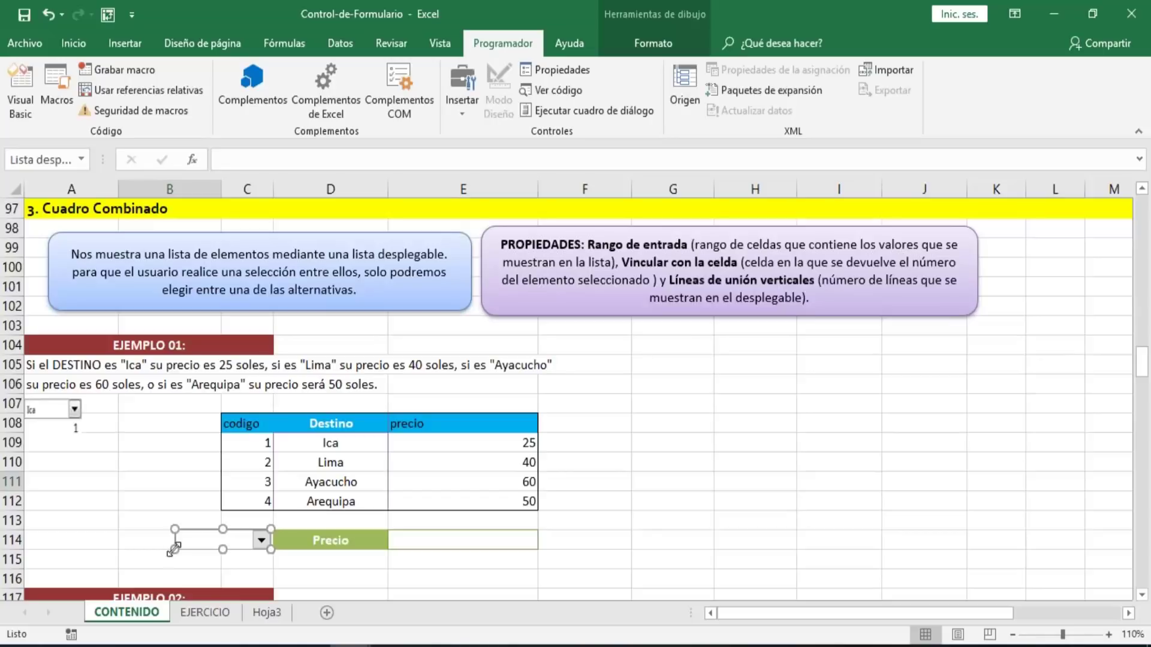
pyautogui.click(147, 543)
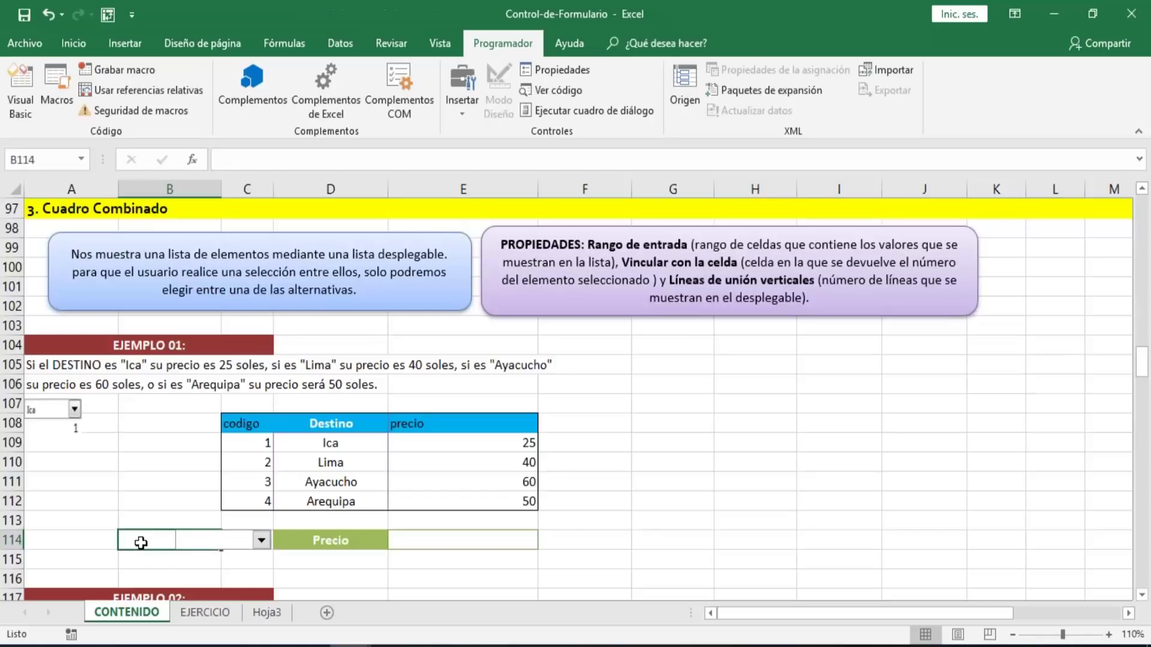
# - Copy the Precio label and its value cell D114:E114, formatting included, to B114:C114
pyautogui.click(336, 542)
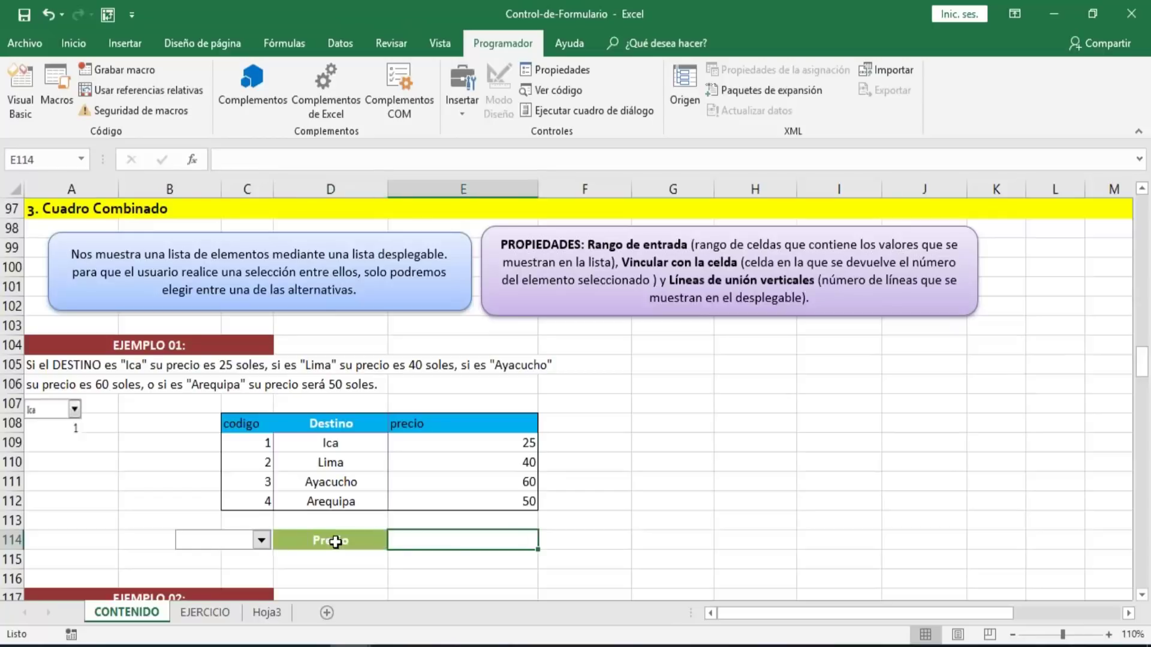
pyautogui.hotkey('shift', 'Right')
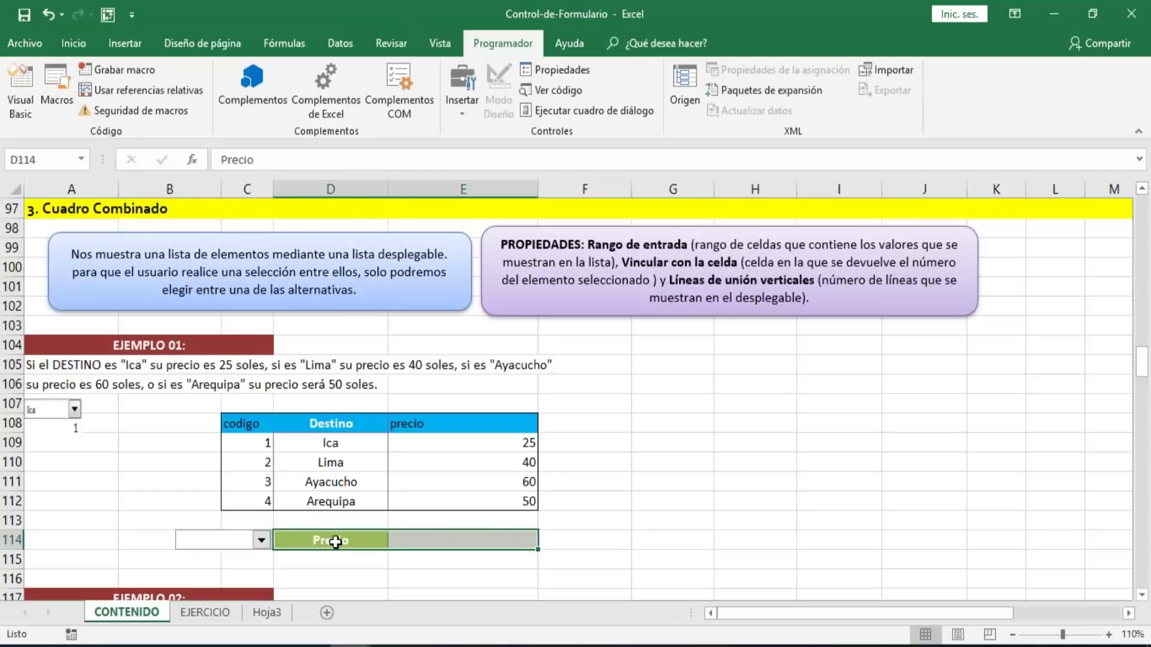
pyautogui.hotkey('ctrl', 'c')
pyautogui.press('Left')
pyautogui.press('Left')
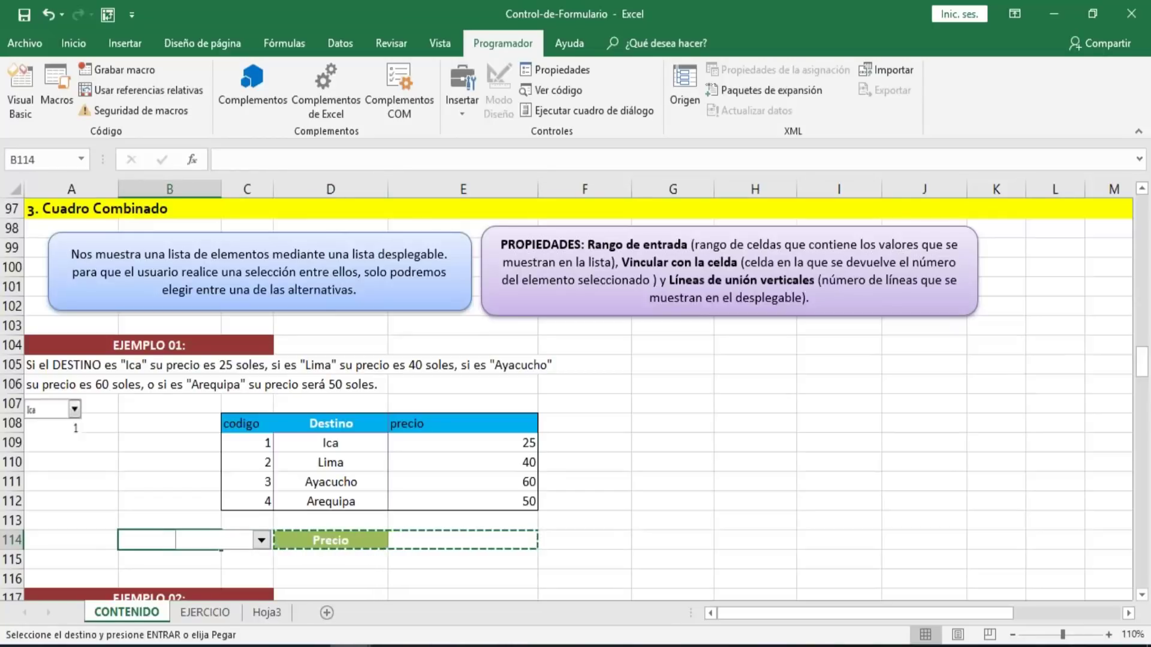
pyautogui.hotkey('shift', 'Right')
pyautogui.press('Return')
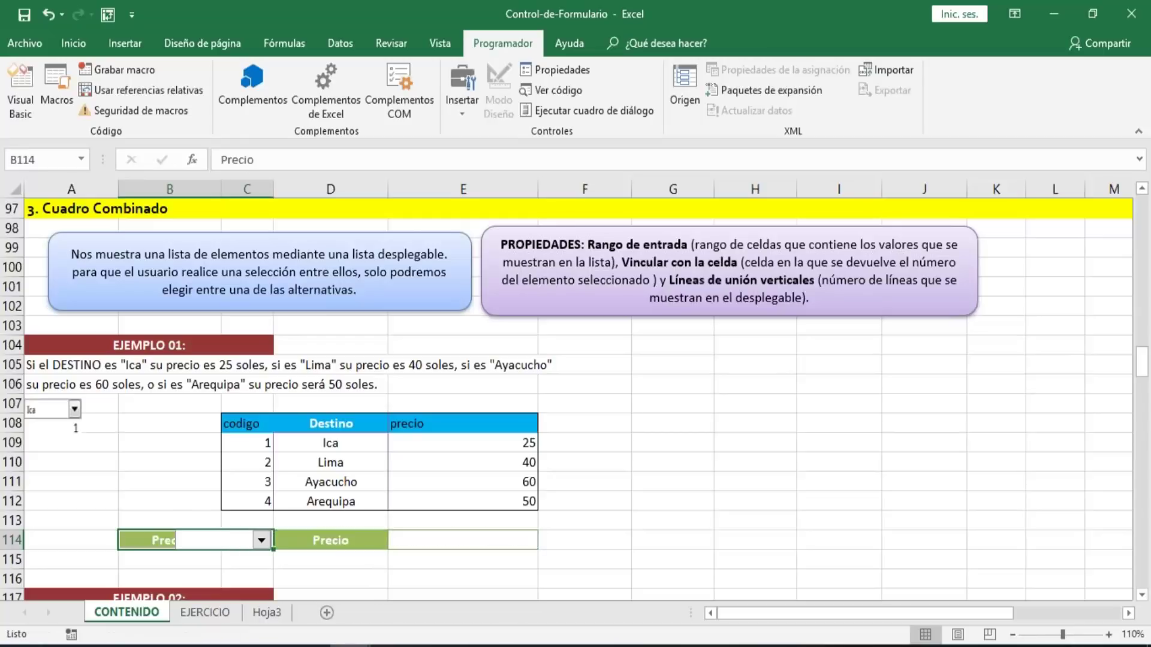
# - Replace the copied label in B114 with Destino
pyautogui.press('Down')
pyautogui.press('Up')
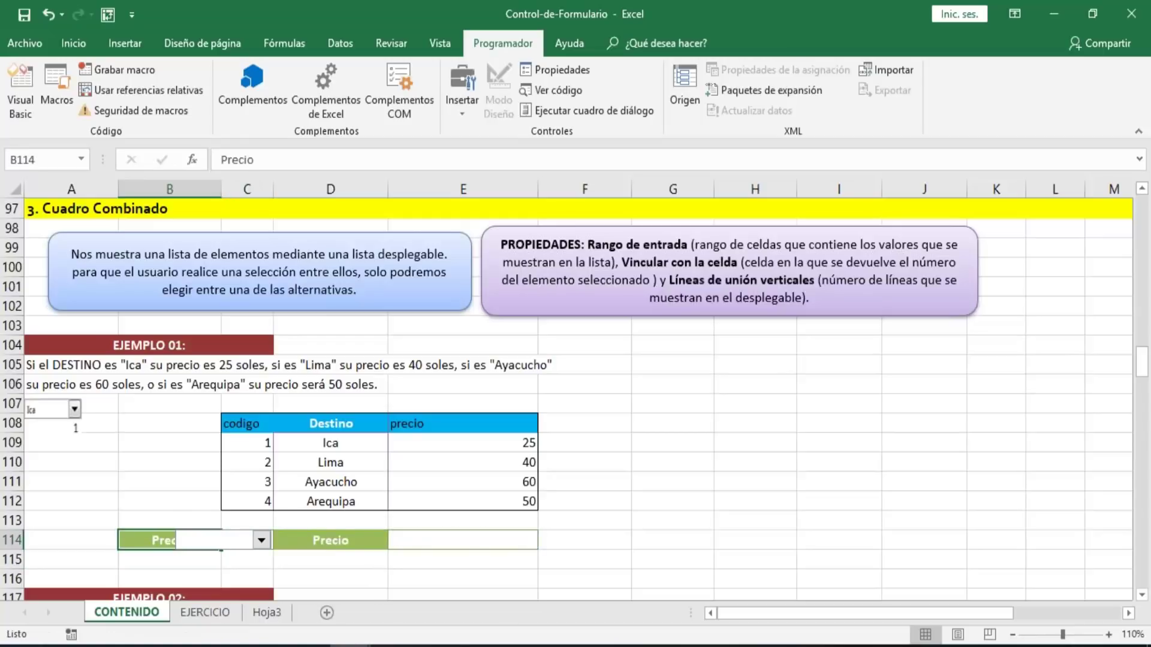
pyautogui.write('dE')
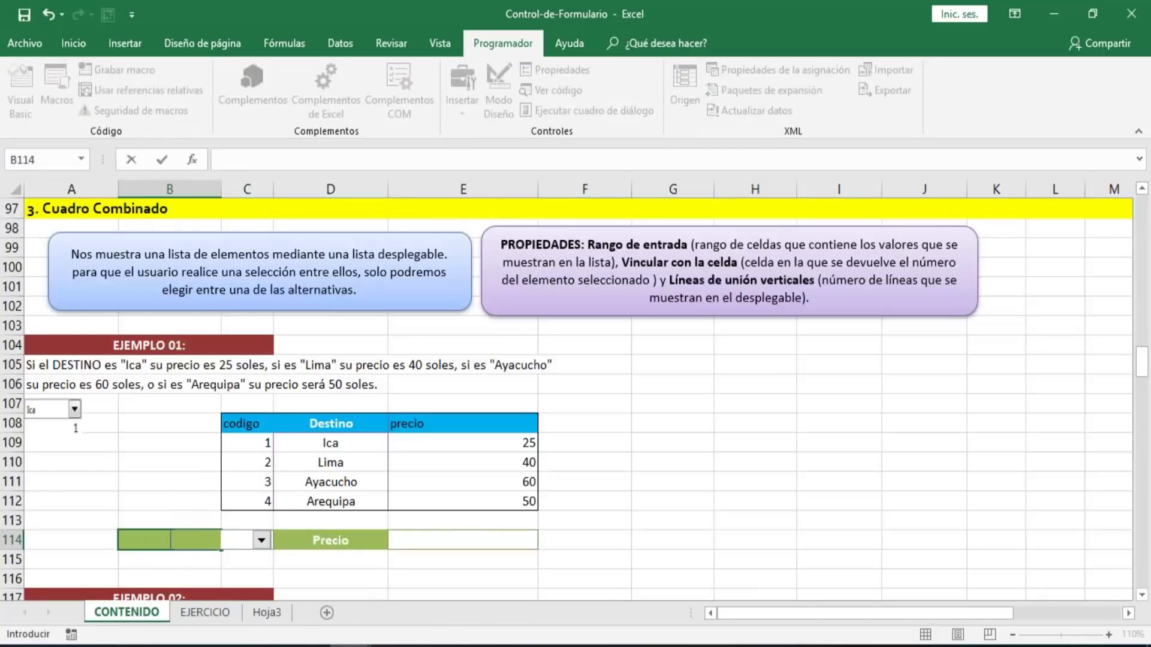
pyautogui.write('estino')
pyautogui.press('Return')
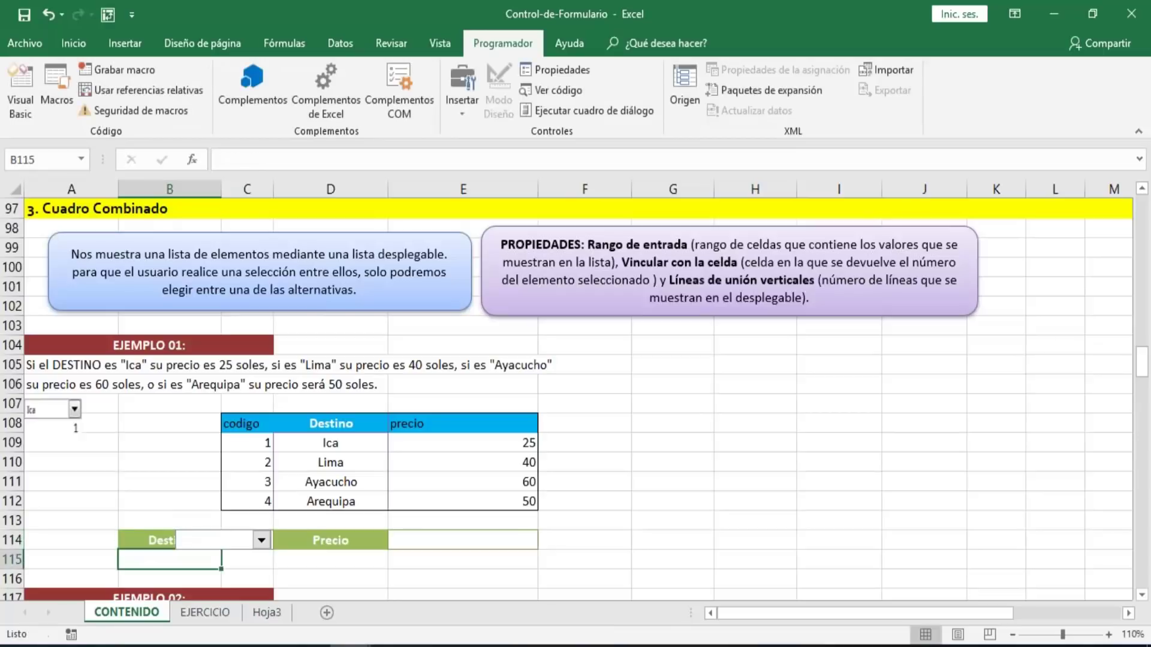
# - Widen column B slightly and left-align the Destino label in B114 so the combo box does not cover it
pyautogui.press('Up')
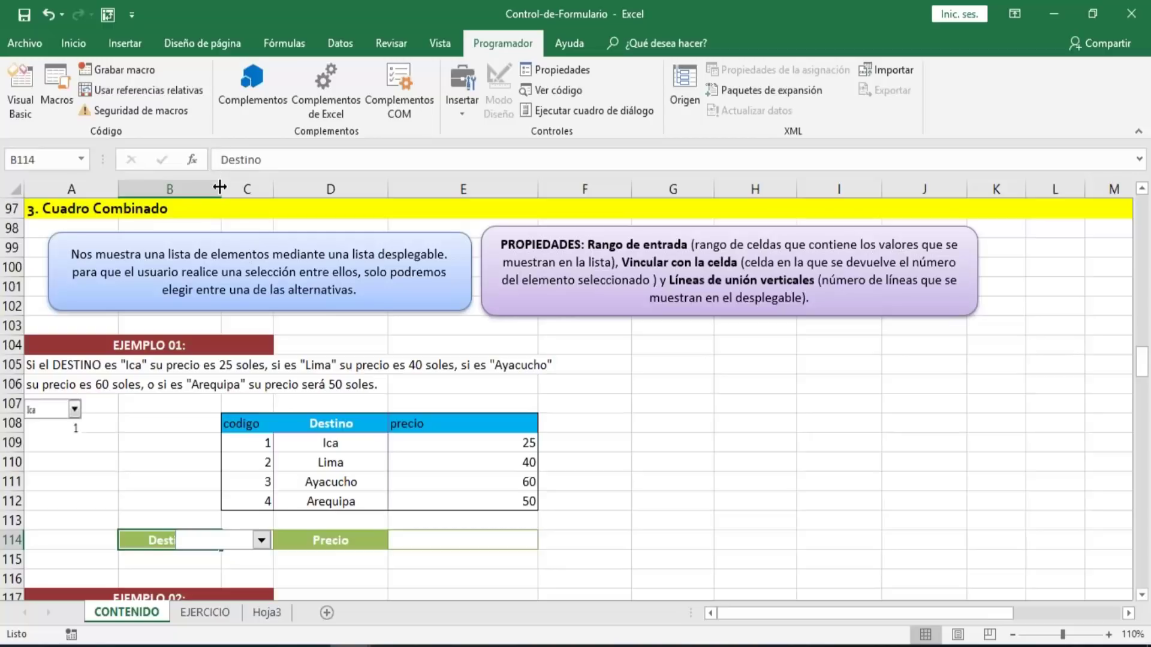
pyautogui.moveTo(220, 187); pyautogui.dragTo(238, 187)
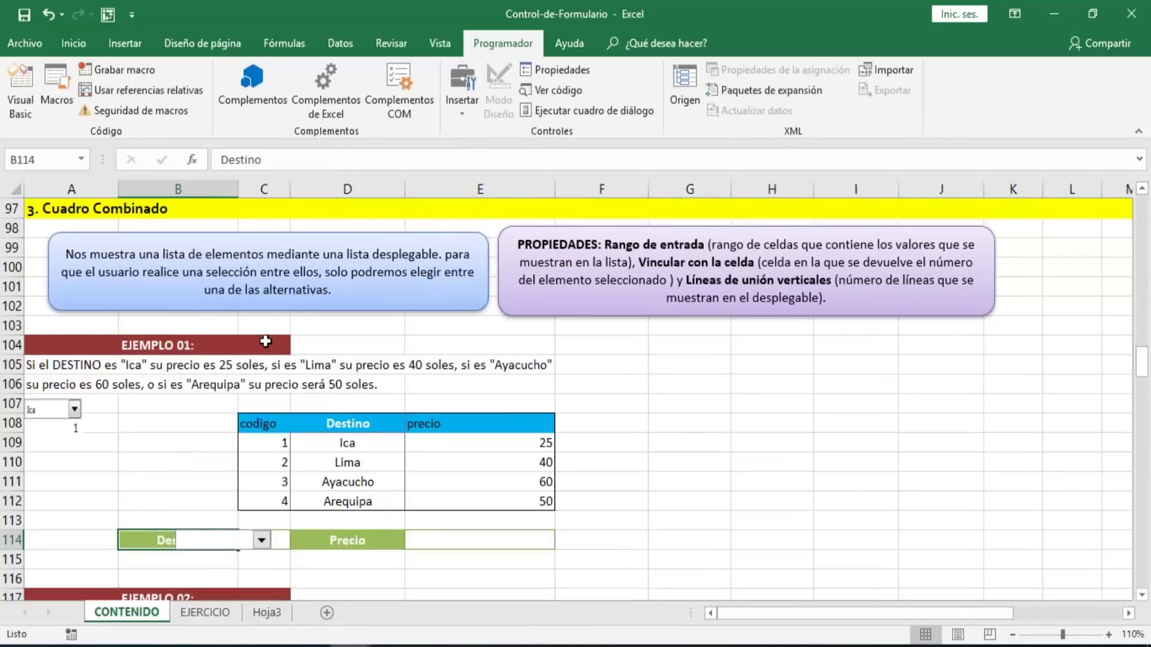
pyautogui.click(74, 42)
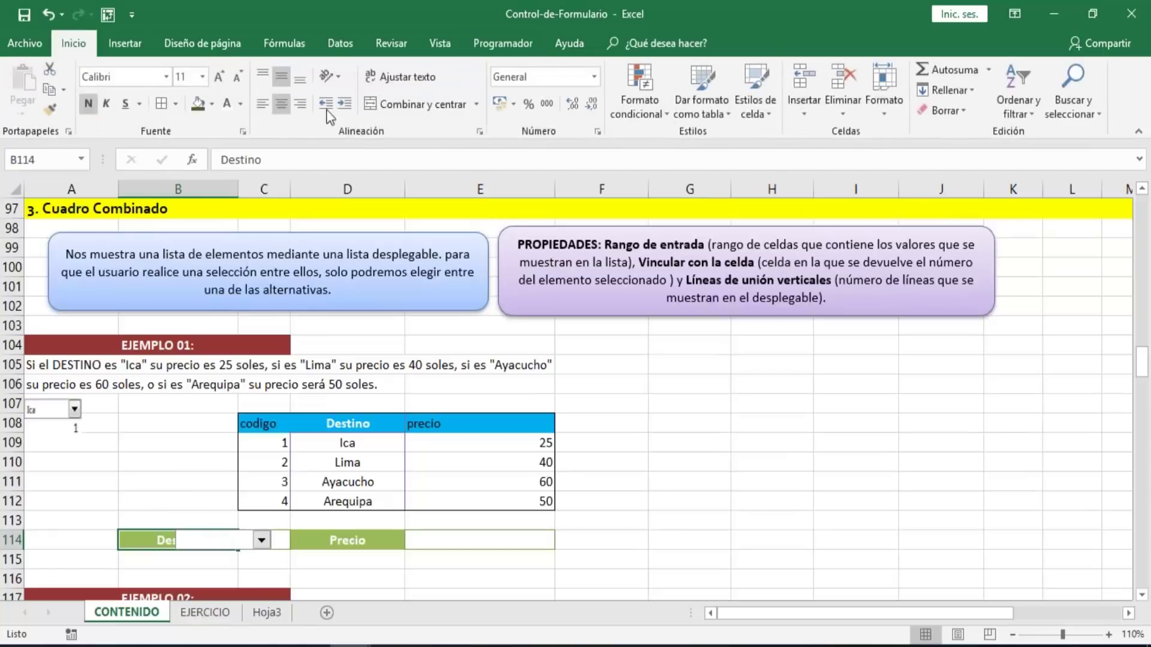
pyautogui.click(262, 104)
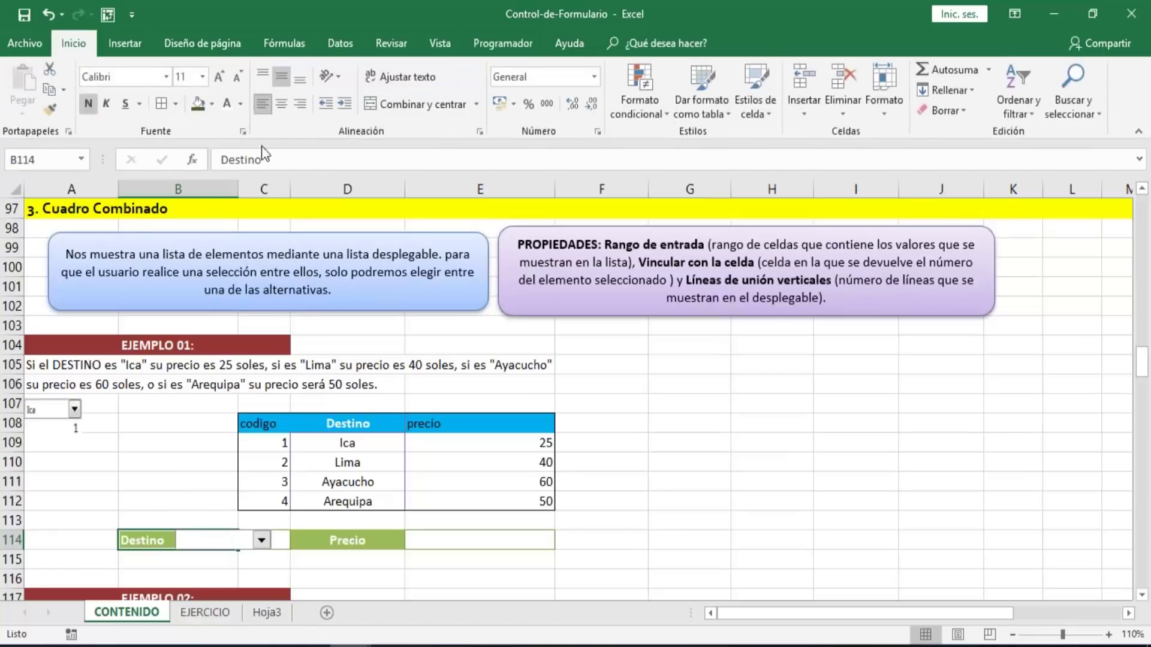
# - Resize the combo box beside Destino so it reaches the edge of column C and fits the height of row 114
pyautogui.rightClick(232, 545)
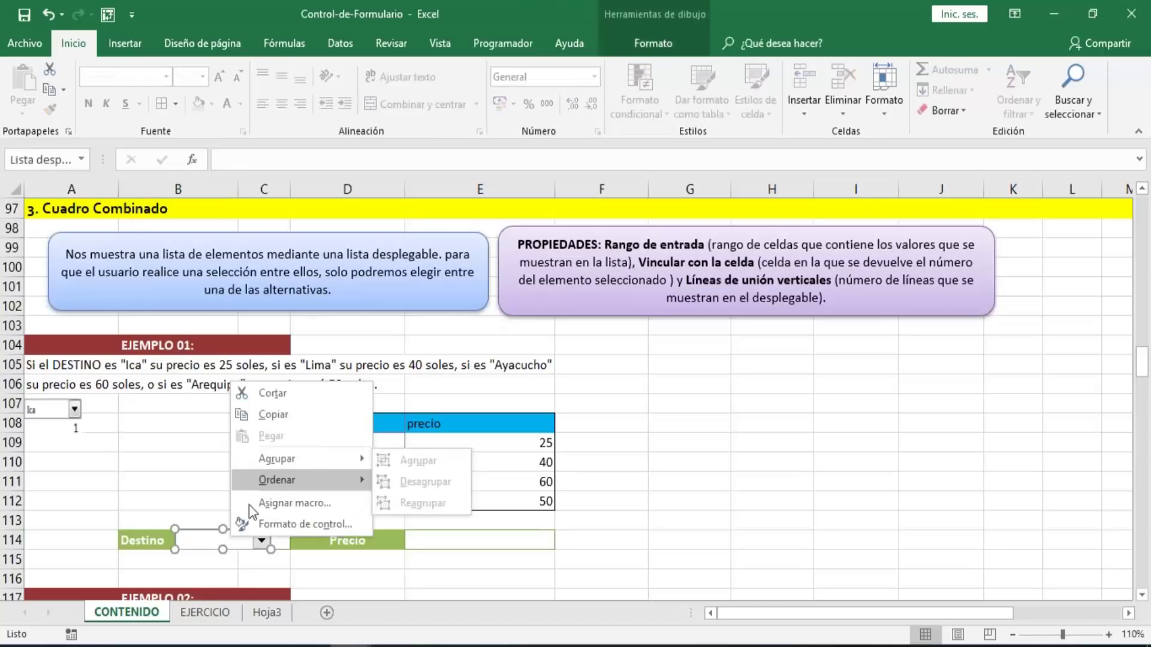
pyautogui.click(254, 548)
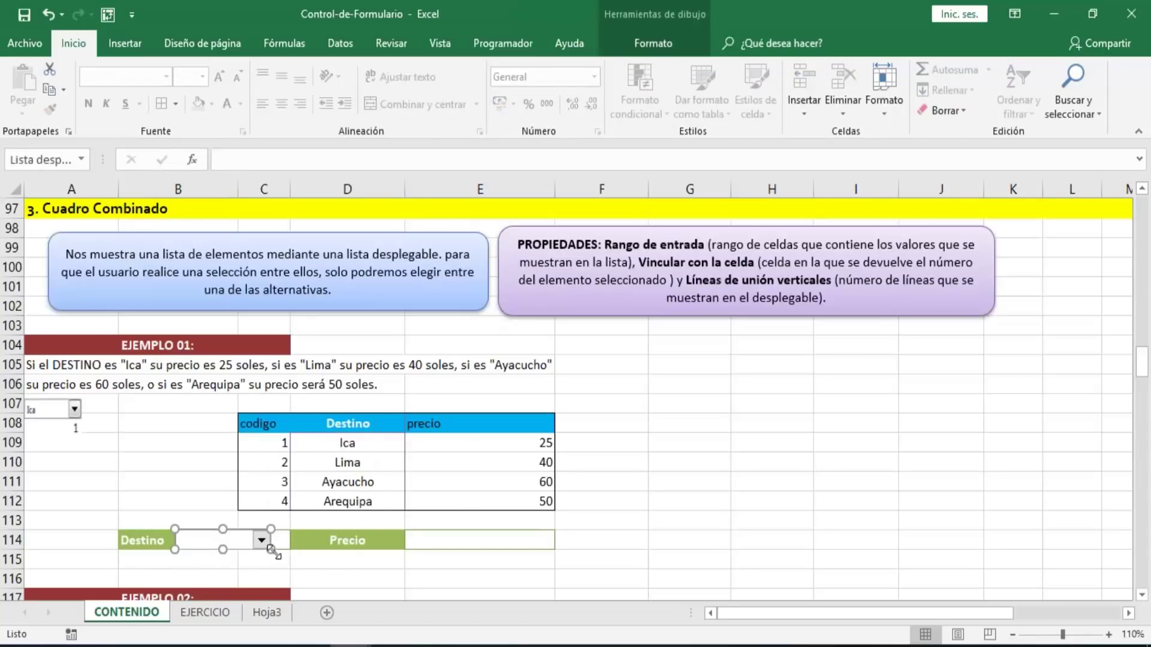
pyautogui.press('Delete')
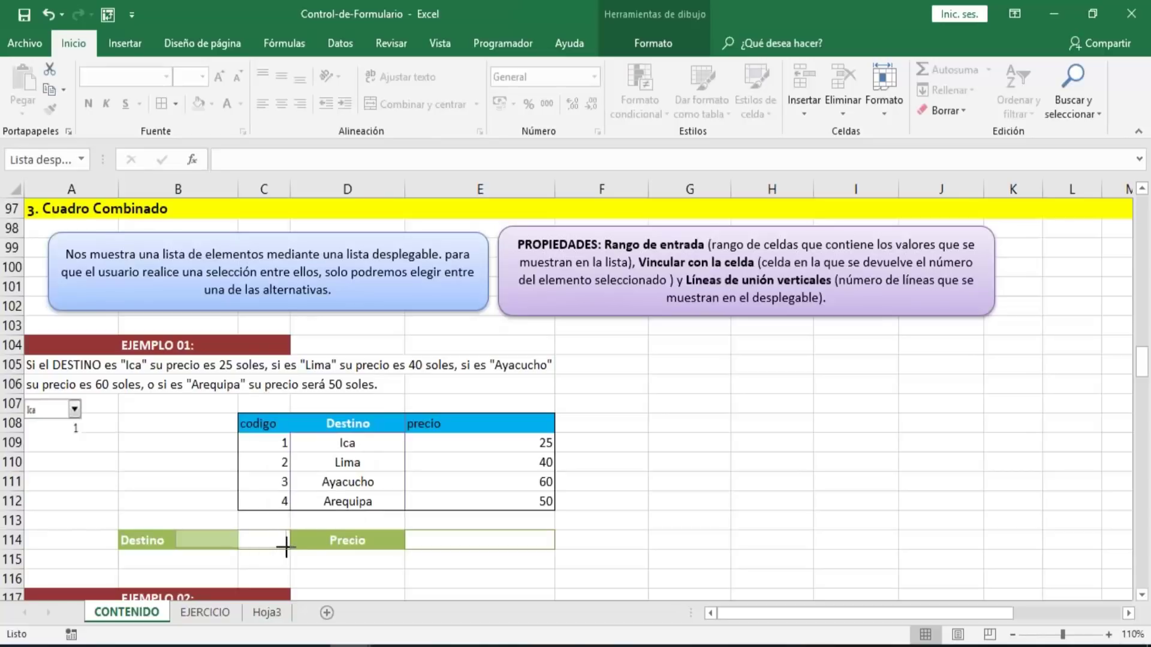
pyautogui.hotkey('ctrl', 'z')
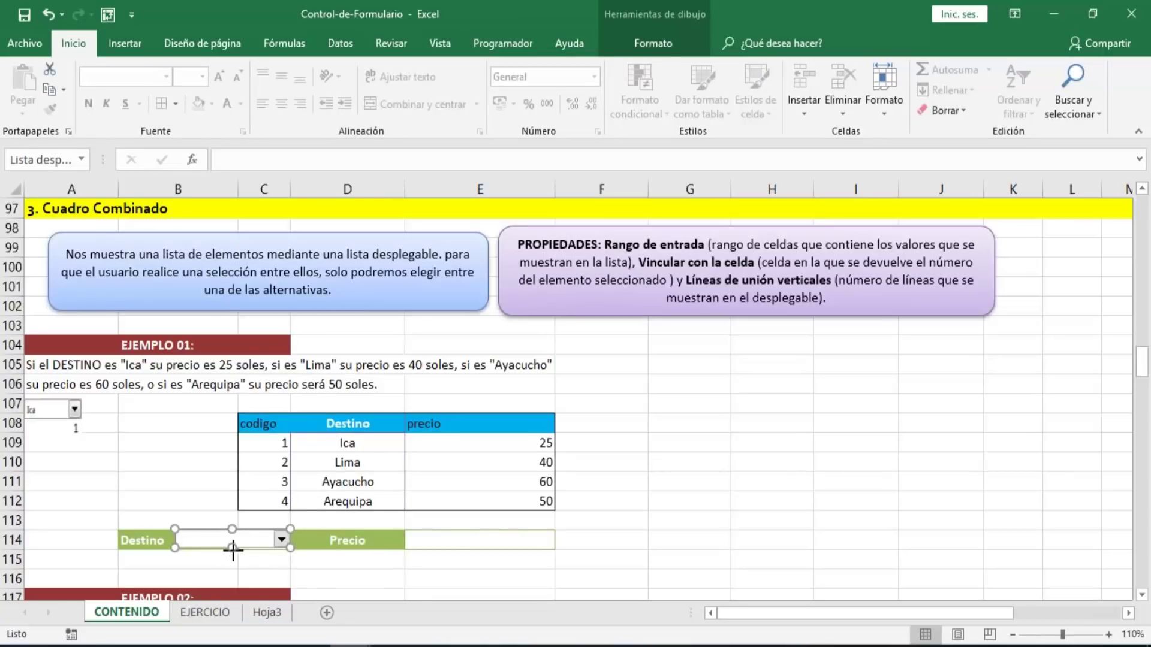
pyautogui.press('Delete')
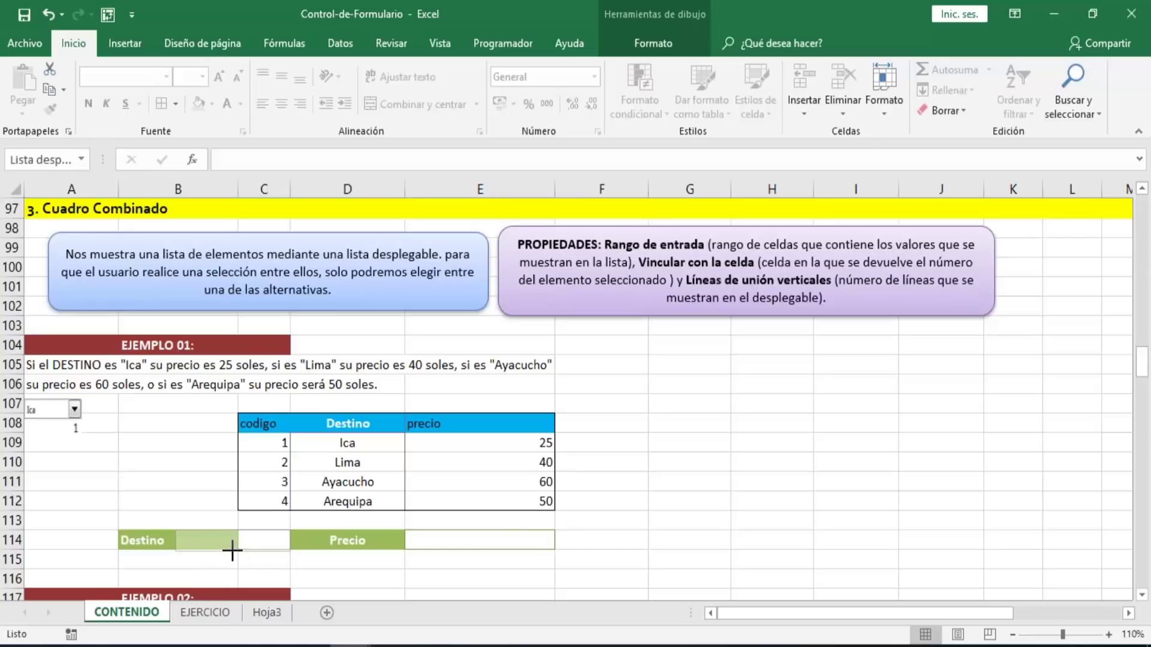
pyautogui.hotkey('ctrl', 'z')
pyautogui.click(246, 577)
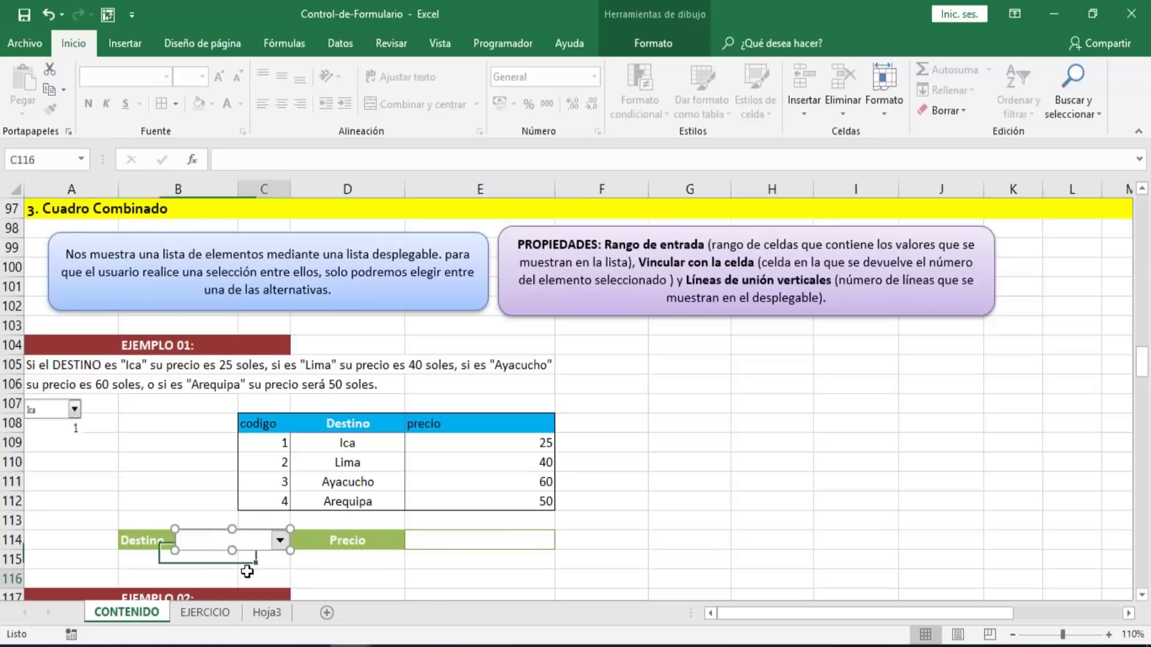
pyautogui.keyDown('ctrl'); pyautogui.click(216, 543); pyautogui.keyUp('ctrl')
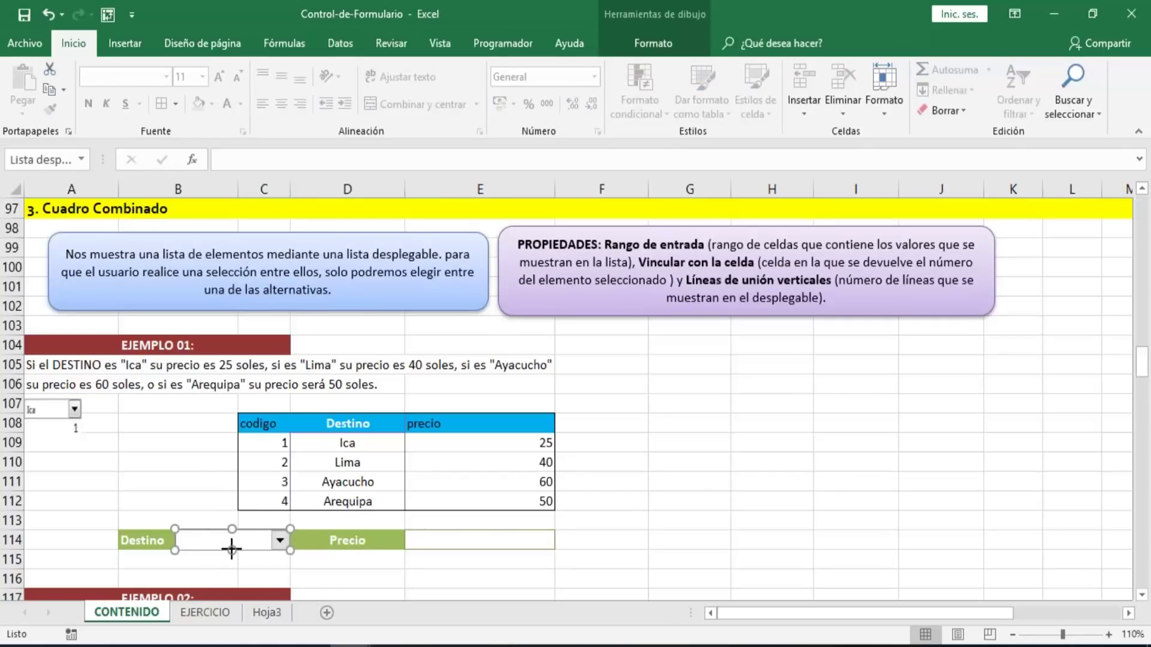
pyautogui.press('Delete')
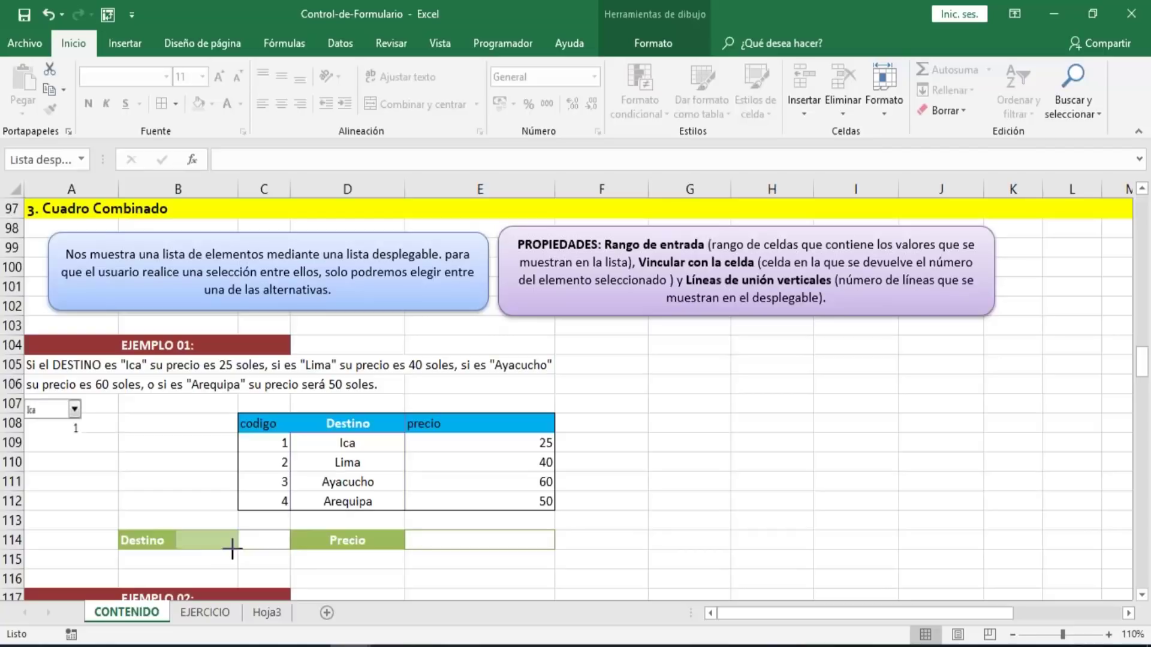
pyautogui.hotkey('ctrl', 'z')
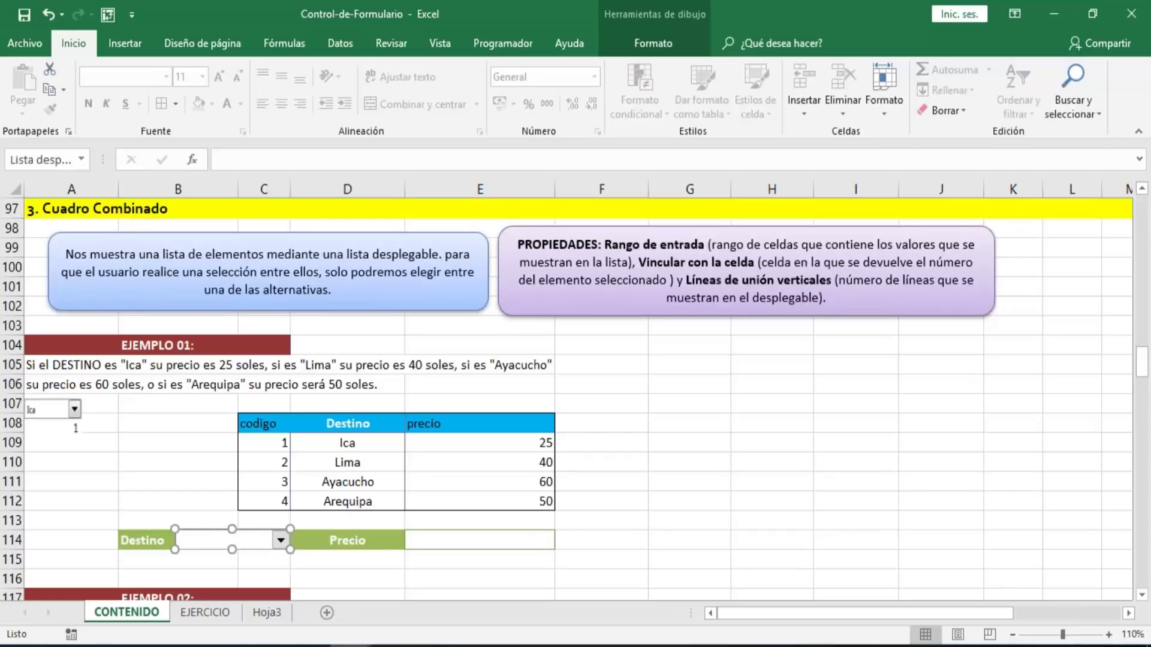
pyautogui.click(346, 577)
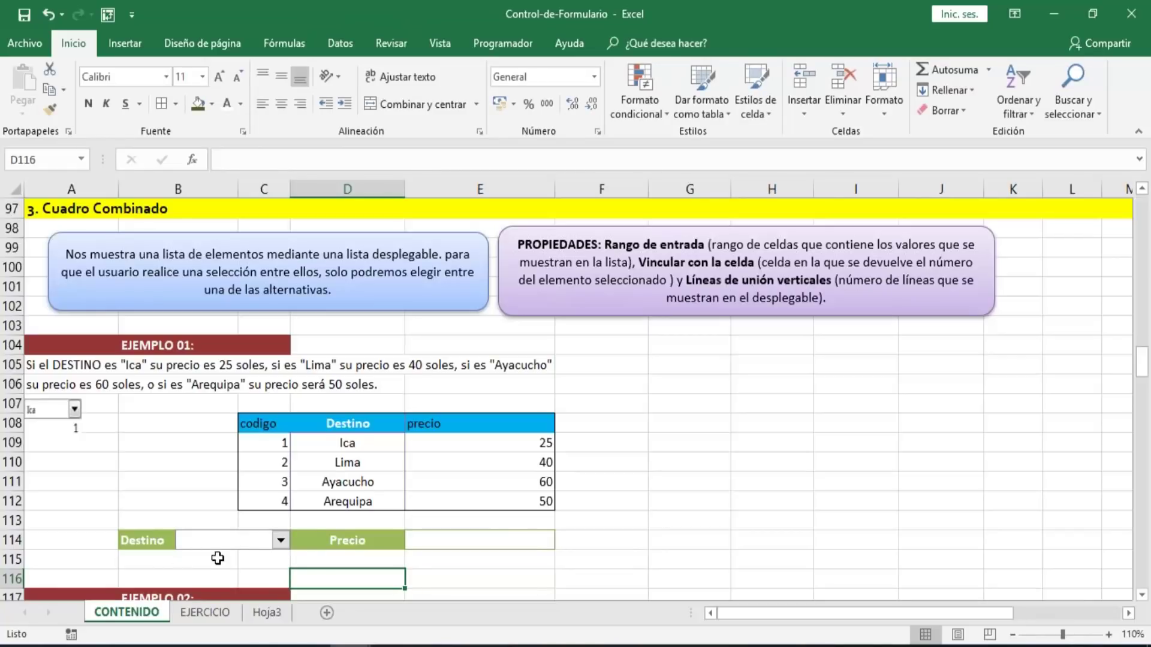
# - Set the Destino combo box's input range to $D$109:$D$112 and link it to cell $C$115
pyautogui.rightClick(241, 539)
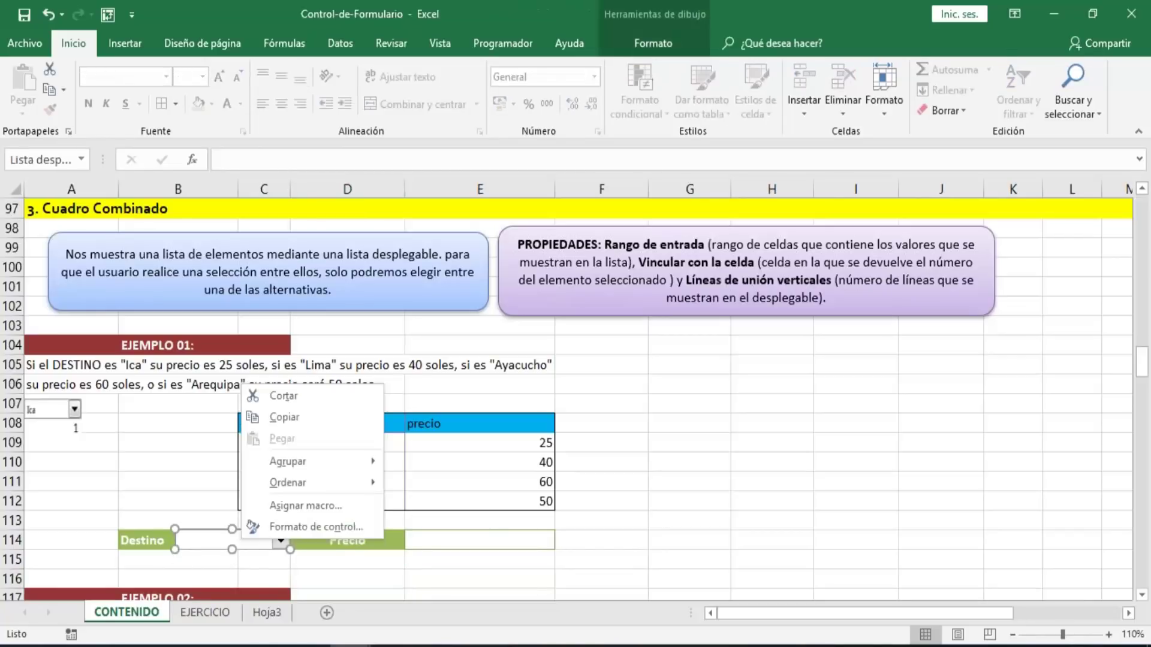
pyautogui.click(316, 528)
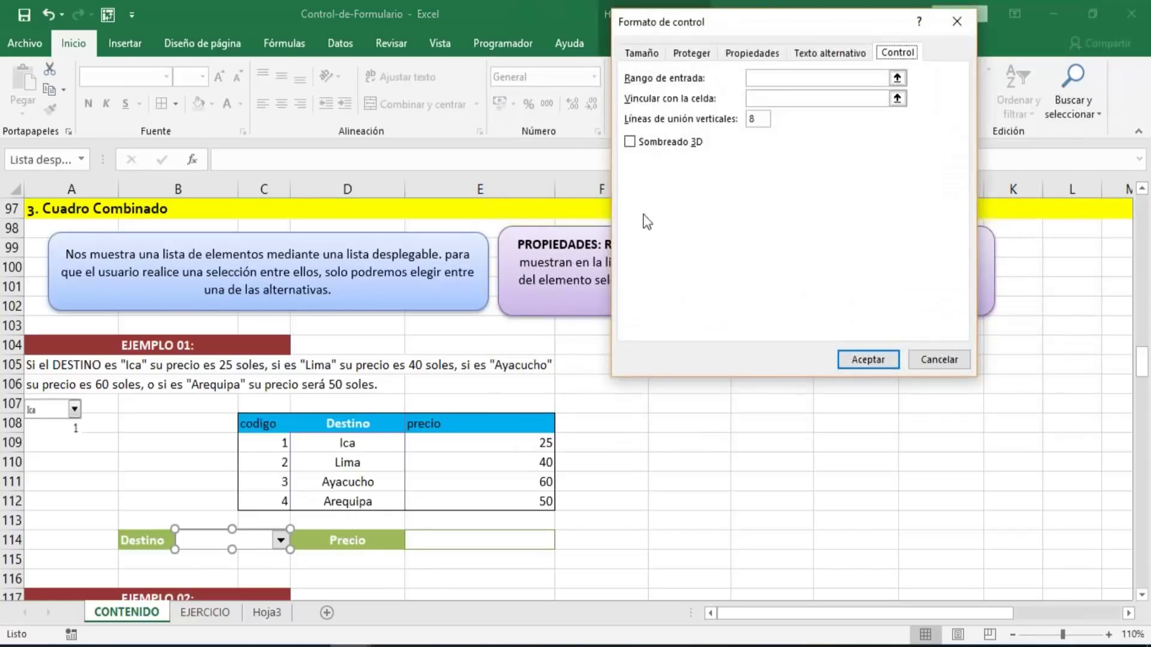
pyautogui.click(791, 80)
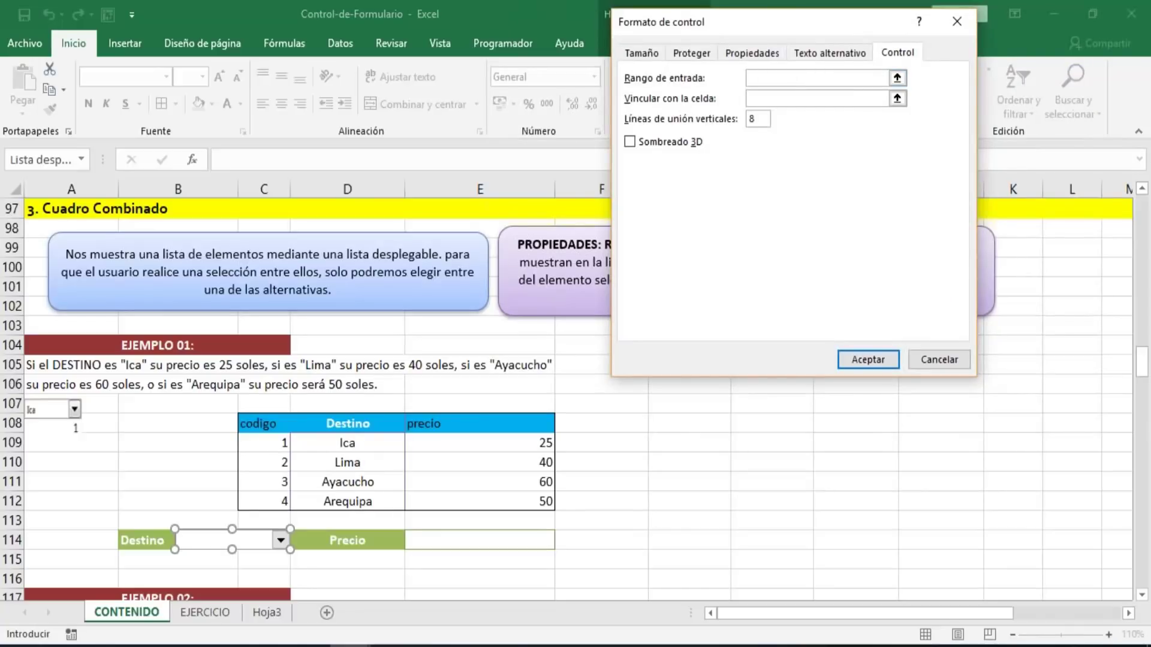
pyautogui.moveTo(331, 442); pyautogui.dragTo(332, 501)
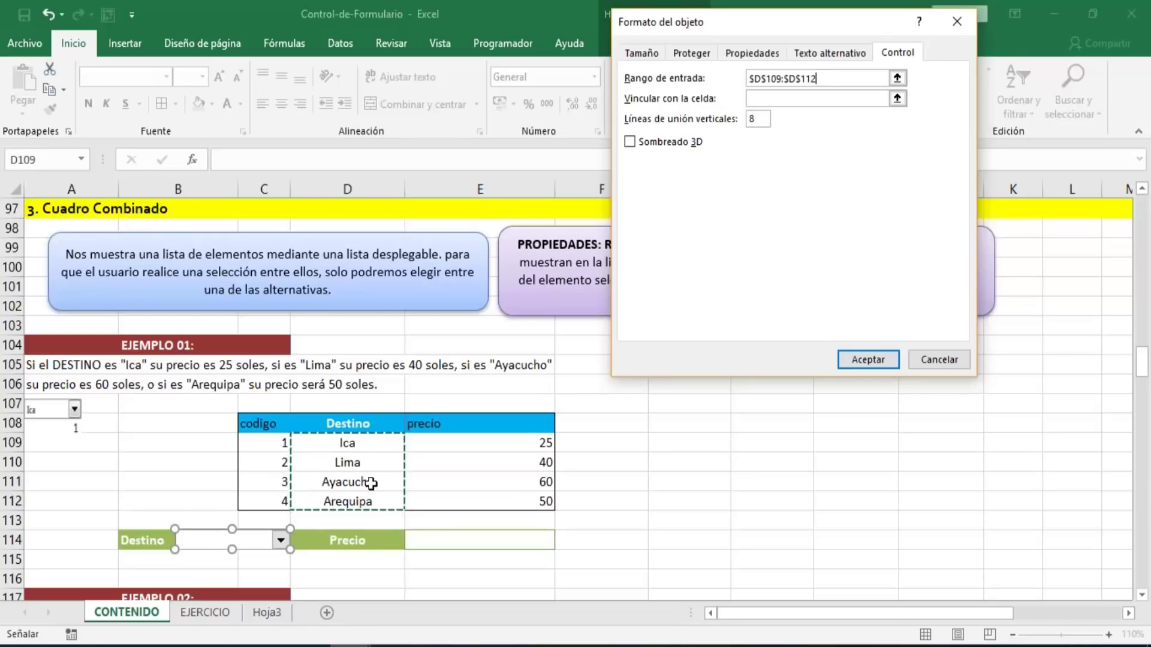
pyautogui.press('Tab')
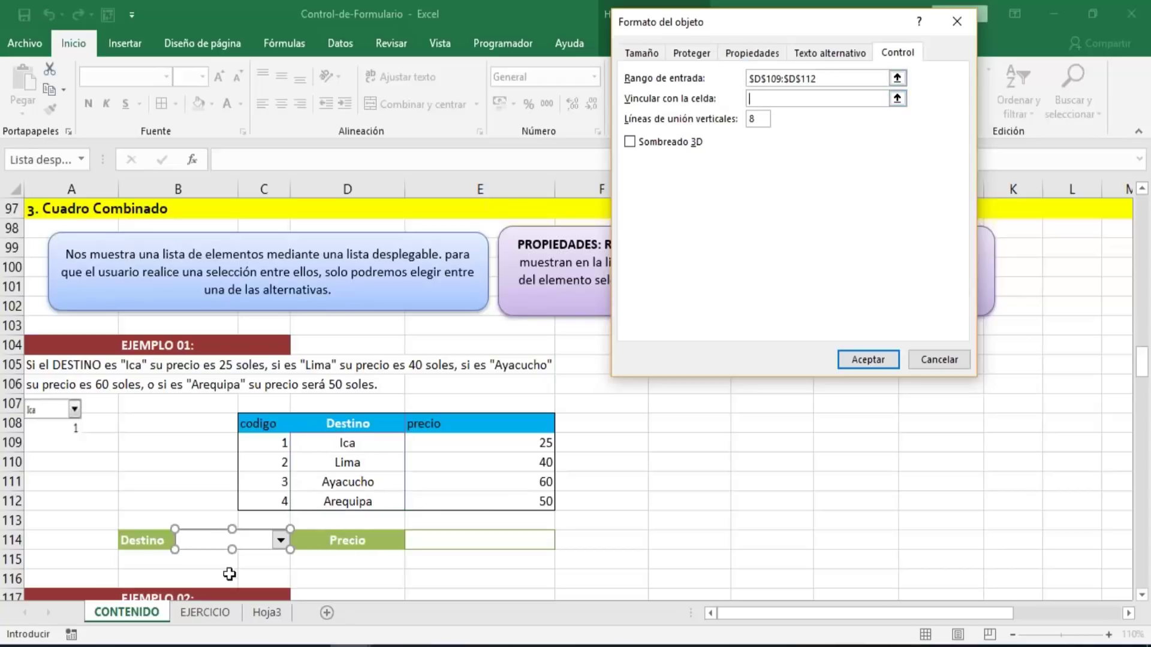
pyautogui.click(273, 560)
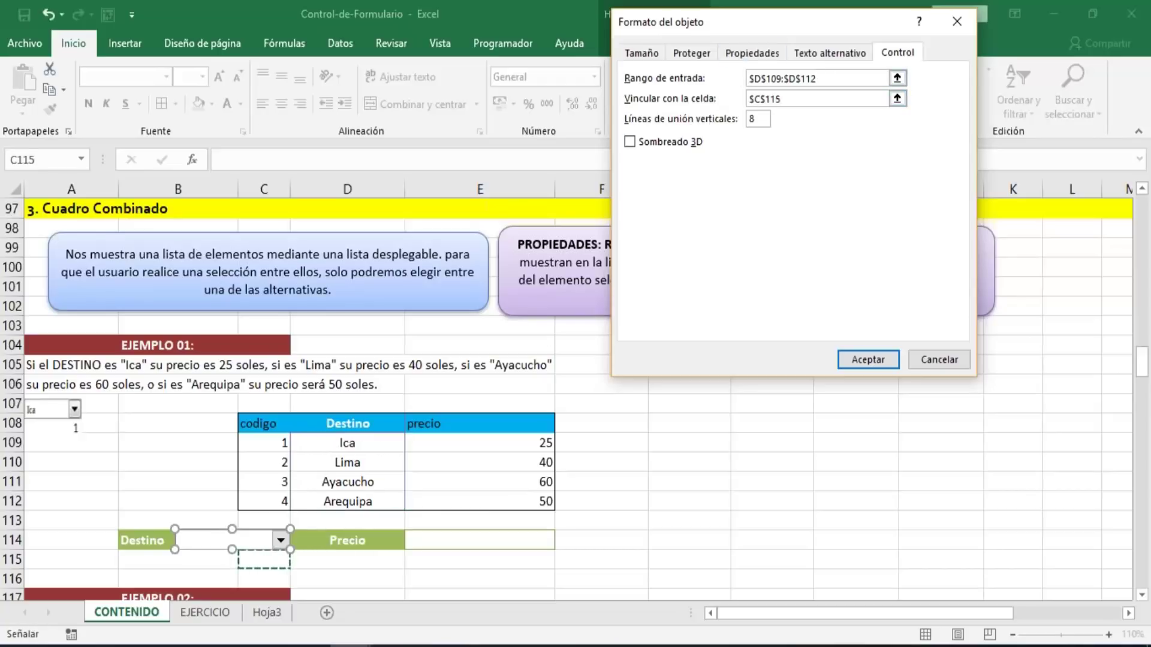
pyautogui.click(861, 359)
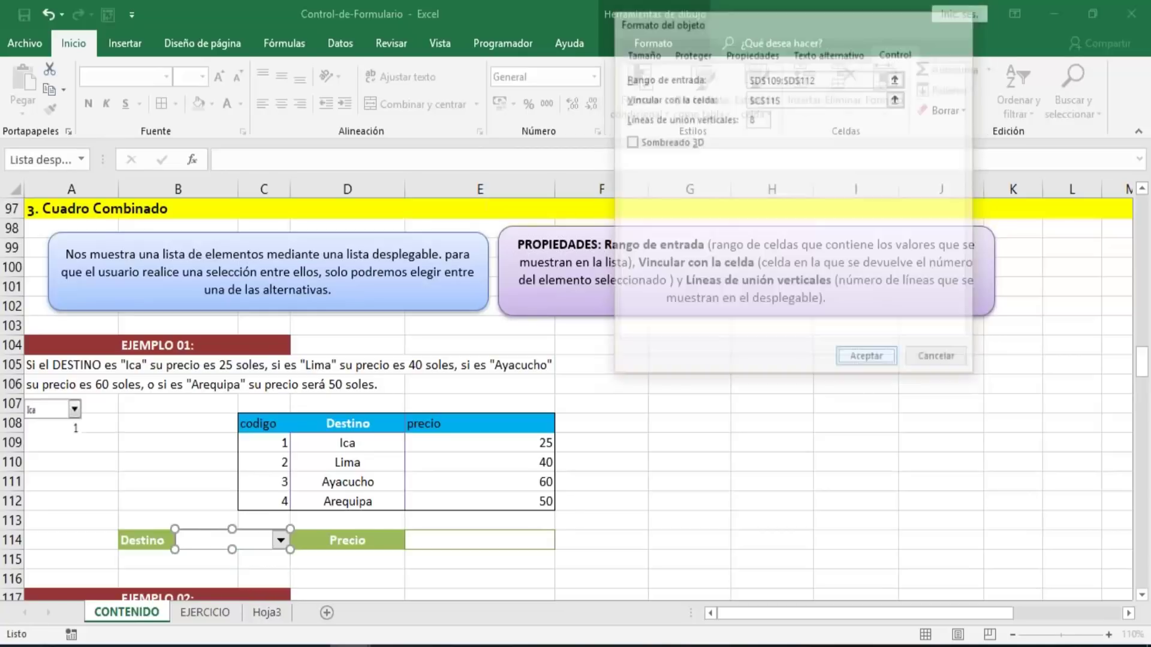
# - Deselect the Destino combo box and open its list to check the available destinations
pyautogui.click(469, 574)
pyautogui.click(701, 480)
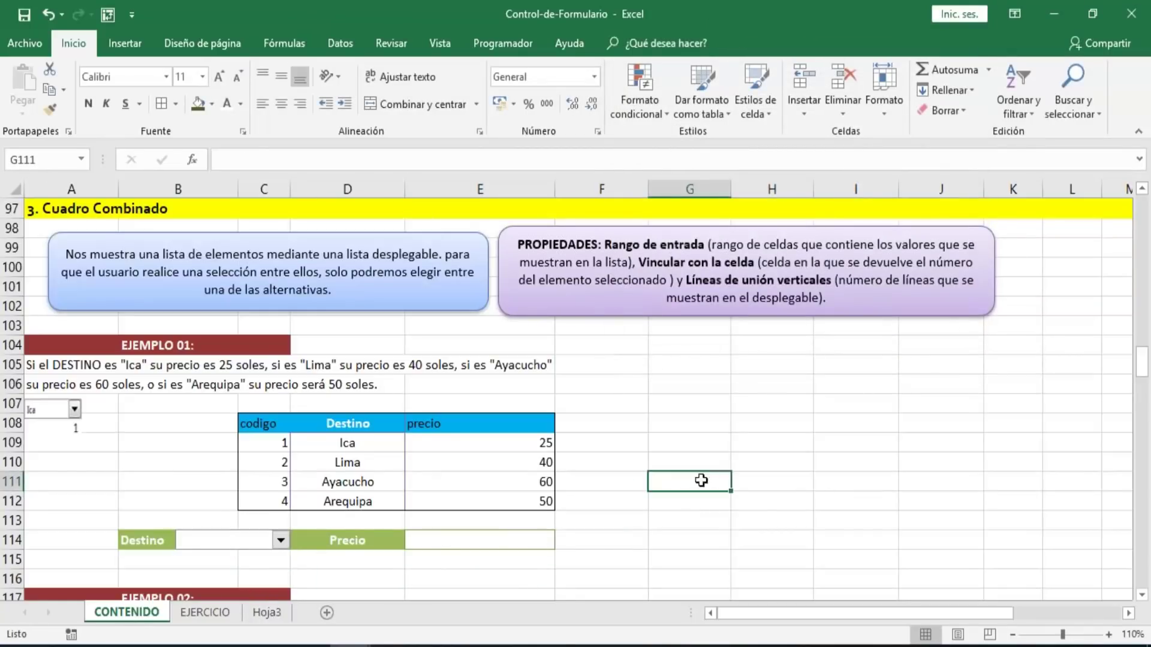
pyautogui.click(281, 540)
pyautogui.click(281, 540)
pyautogui.click(36, 481)
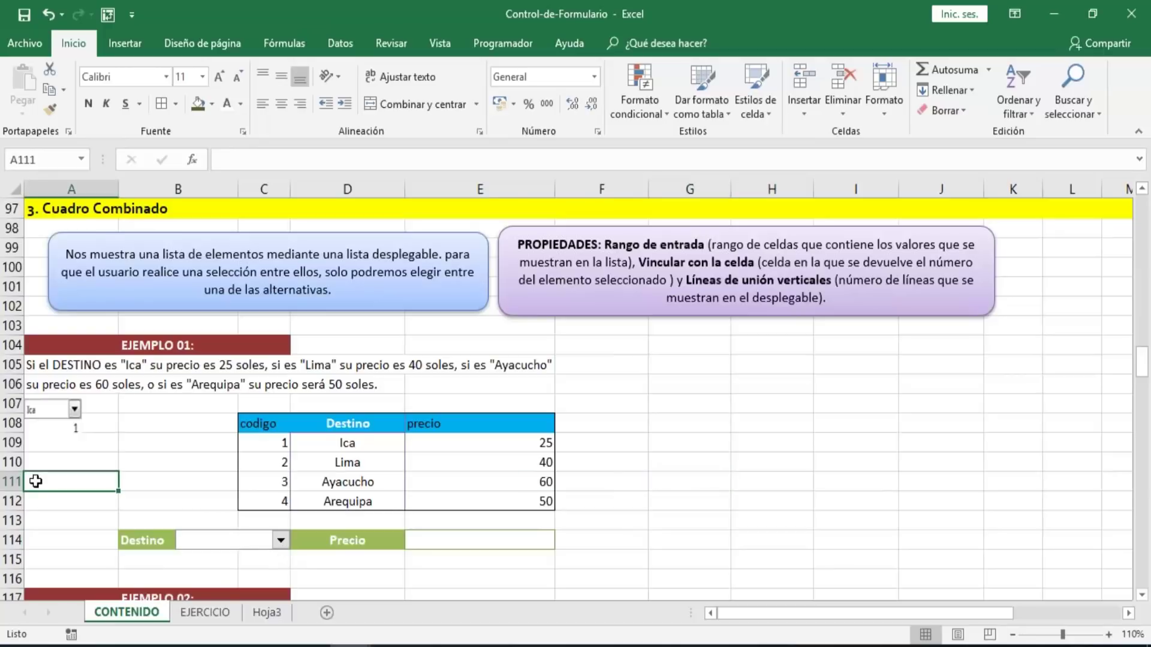
pyautogui.press('Down')
pyautogui.press('Down')
pyautogui.press('Down')
pyautogui.press('Down')
pyautogui.press('Down')
pyautogui.press('Down')
pyautogui.press('Down')
pyautogui.press('Down')
pyautogui.press('Down')
pyautogui.press('Down')
pyautogui.press('Down')
pyautogui.press('Down')
pyautogui.press('Down')
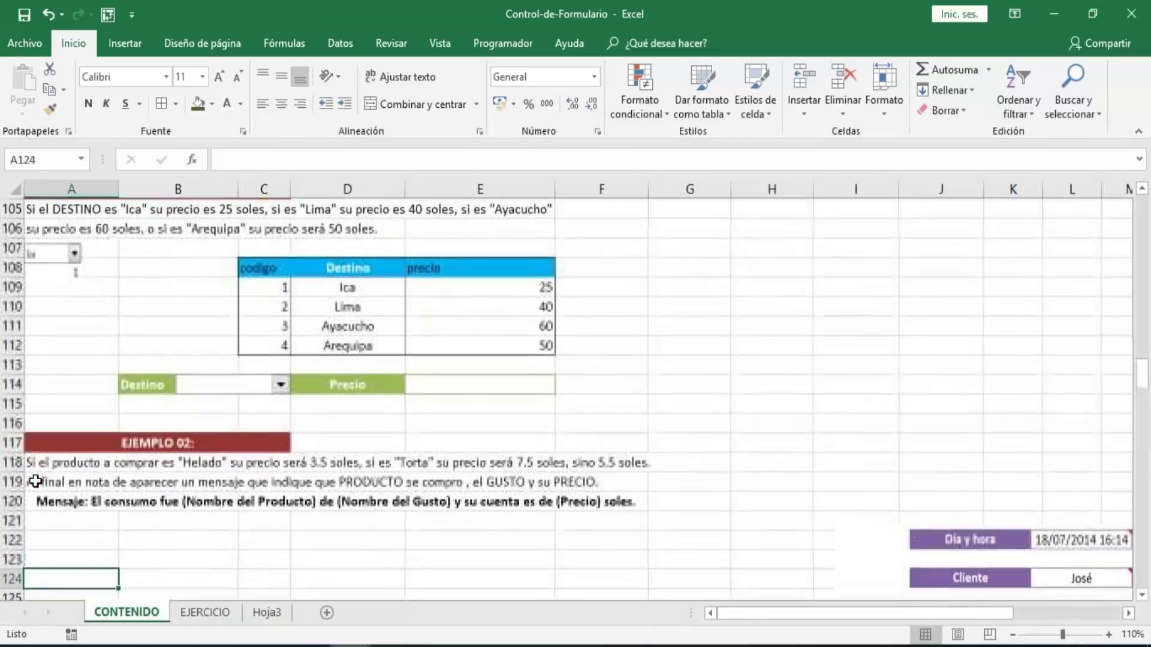
pyautogui.press('Up')
pyautogui.press('Up')
pyautogui.press('Up')
pyautogui.press('Up')
pyautogui.press('Up')
pyautogui.press('Up')
pyautogui.press('Up')
pyautogui.press('Up')
pyautogui.press('Up')
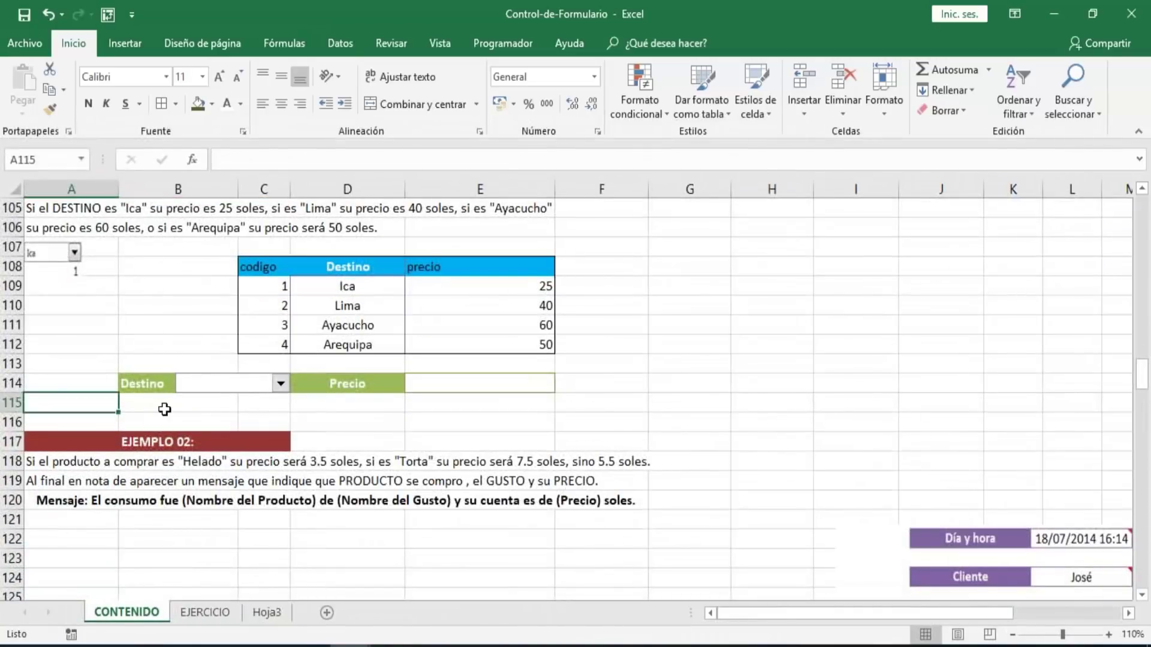
pyautogui.press('Up')
pyautogui.press('Up')
pyautogui.press('Up')
pyautogui.press('Up')
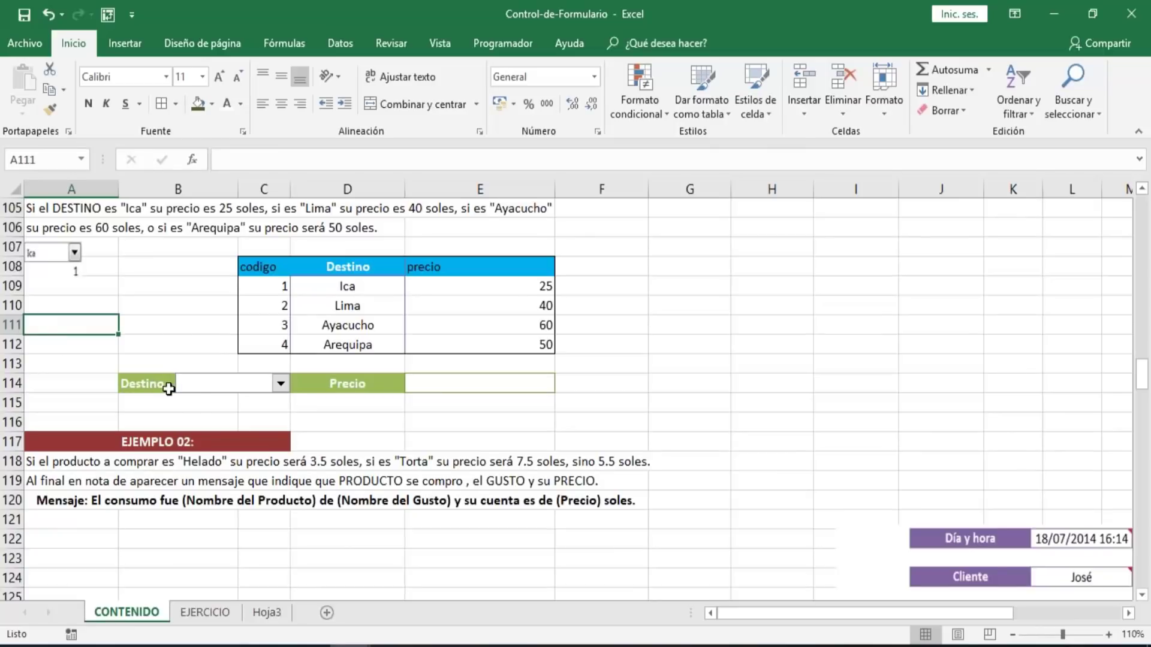
# - Check the destinations in the Destino combo box and choose Lima to test the linked cell C115
pyautogui.click(281, 385)
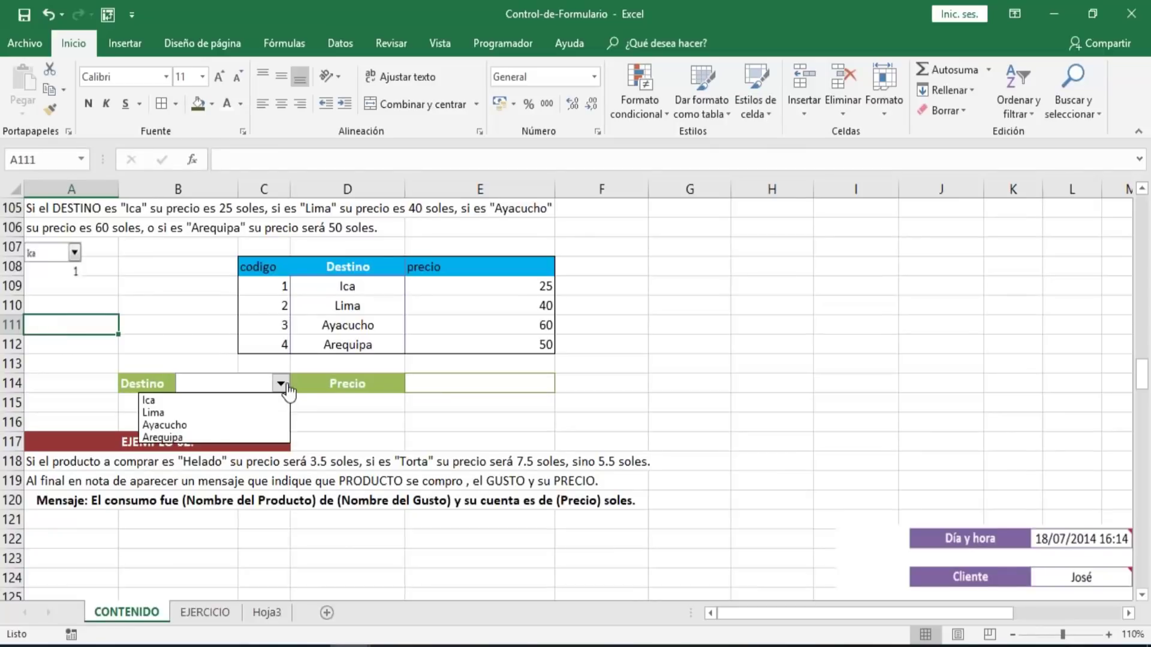
pyautogui.click(281, 384)
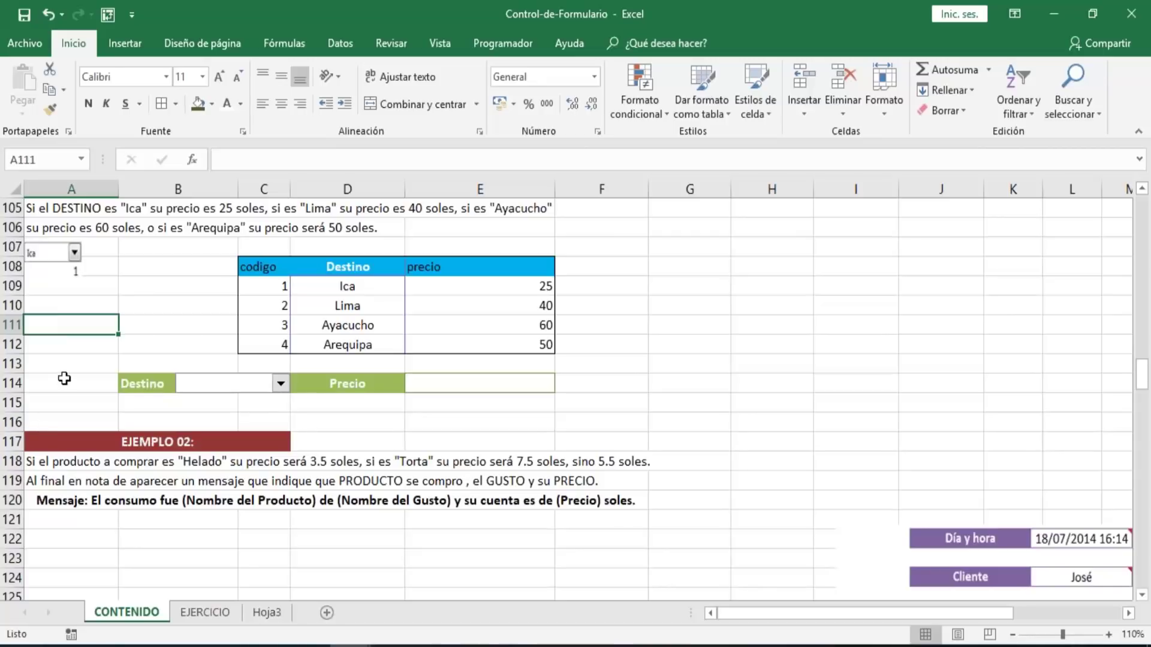
pyautogui.click(280, 385)
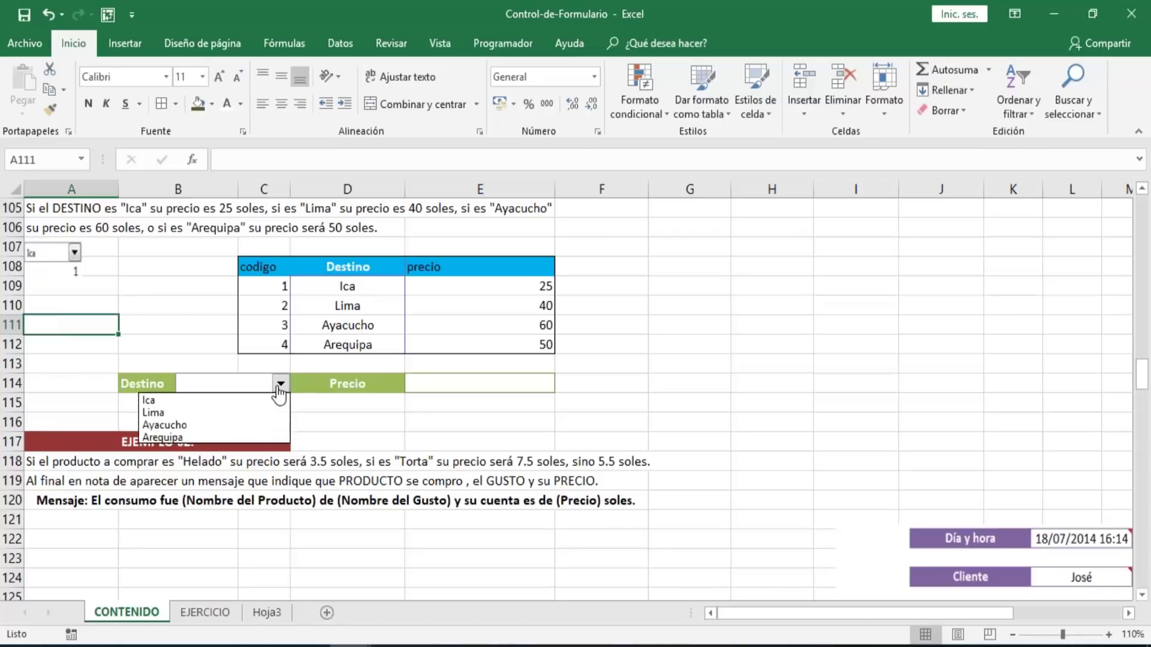
pyautogui.click(279, 385)
pyautogui.click(280, 385)
pyautogui.click(215, 414)
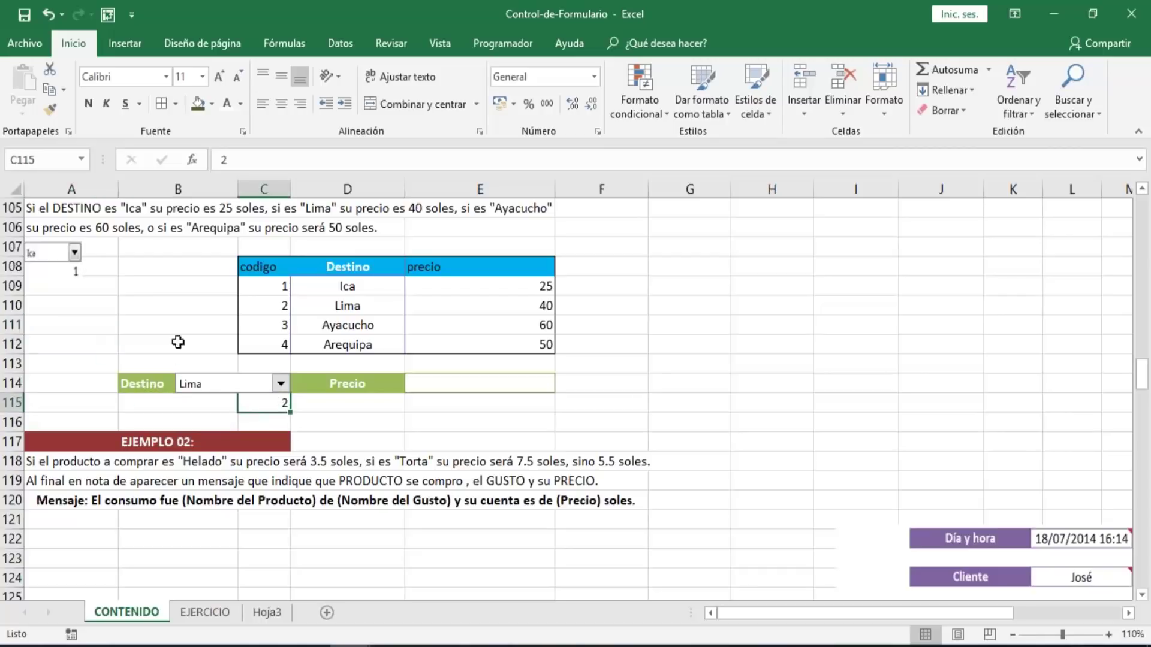
pyautogui.click(77, 319)
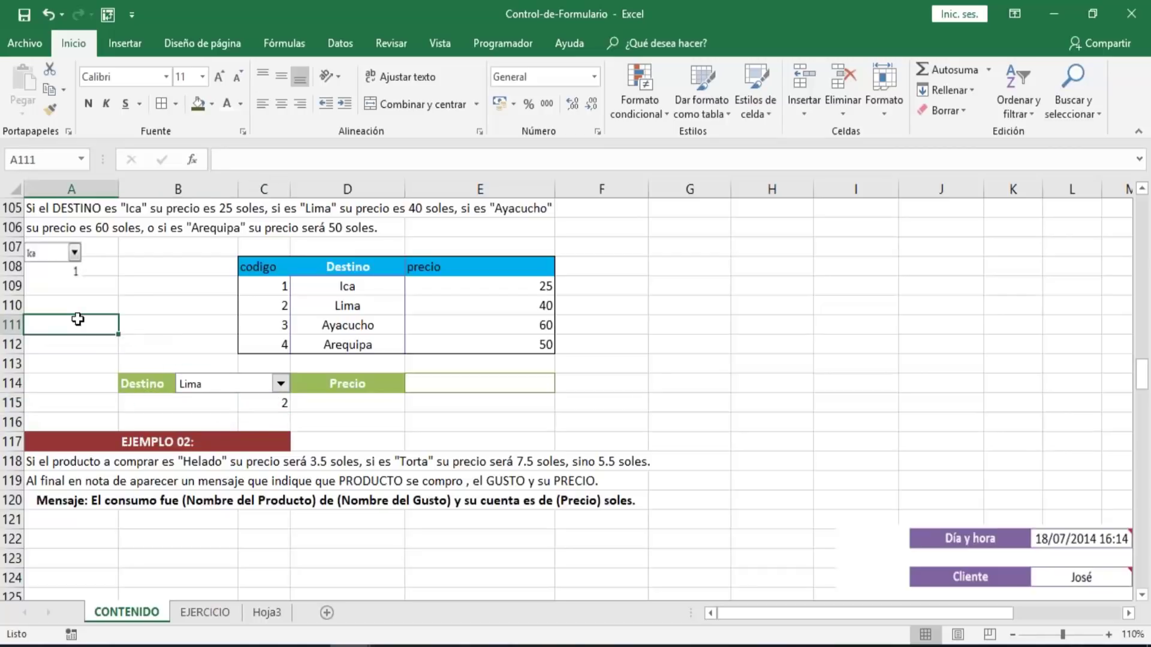
pyautogui.press('Up')
pyautogui.press('Up')
pyautogui.press('Up')
pyautogui.press('Up')
pyautogui.press('Up')
pyautogui.press('Up')
pyautogui.press('Up')
pyautogui.press('Up')
pyautogui.press('Up')
pyautogui.press('Up')
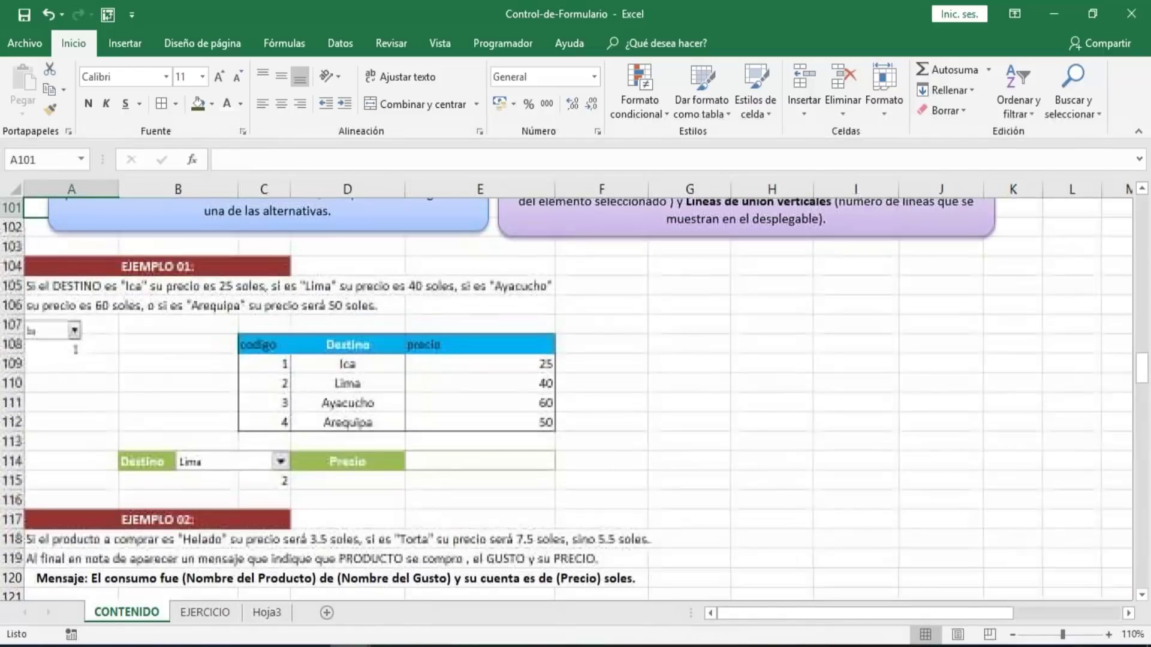
pyautogui.press('Up')
pyautogui.press('Down')
pyautogui.press('Down')
pyautogui.press('Down')
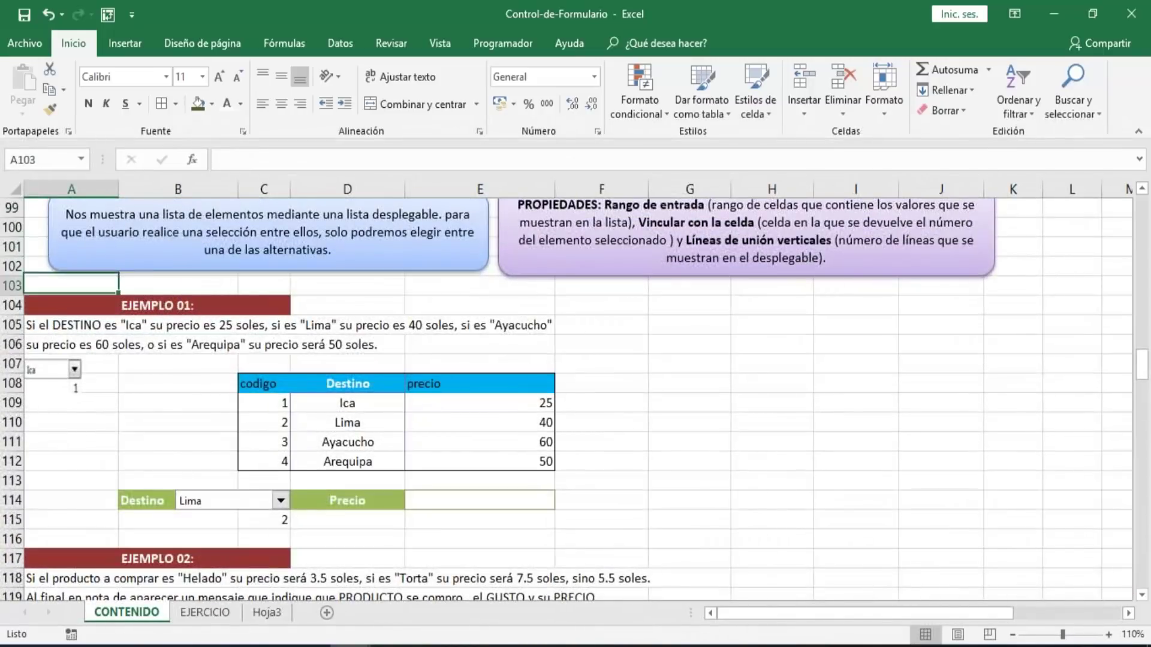
pyautogui.press('Down')
pyautogui.press('Down')
pyautogui.press('Down')
pyautogui.press('Down')
pyautogui.press('Down')
pyautogui.press('Down')
pyautogui.press('Down')
pyautogui.press('Down')
pyautogui.press('Down')
pyautogui.press('Down')
pyautogui.press('Down')
pyautogui.press('Right')
pyautogui.press('Right')
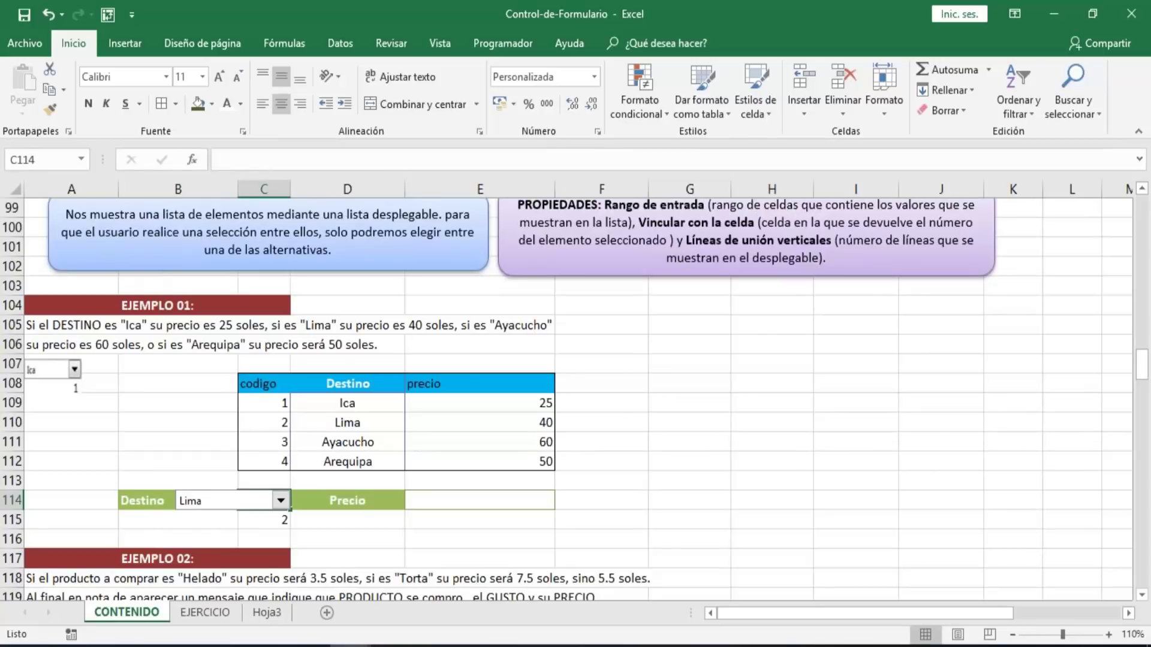
# - Choose Arequipa in the Destino combo box and check its linked cell C115
pyautogui.click(280, 501)
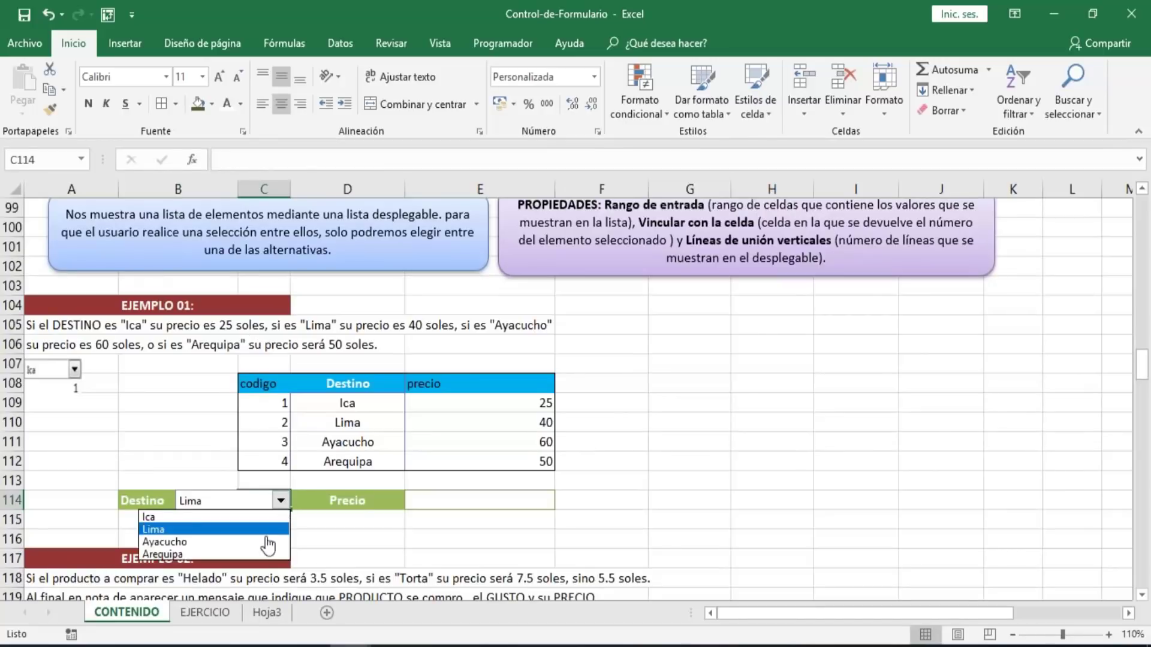
pyautogui.click(256, 554)
pyautogui.click(277, 519)
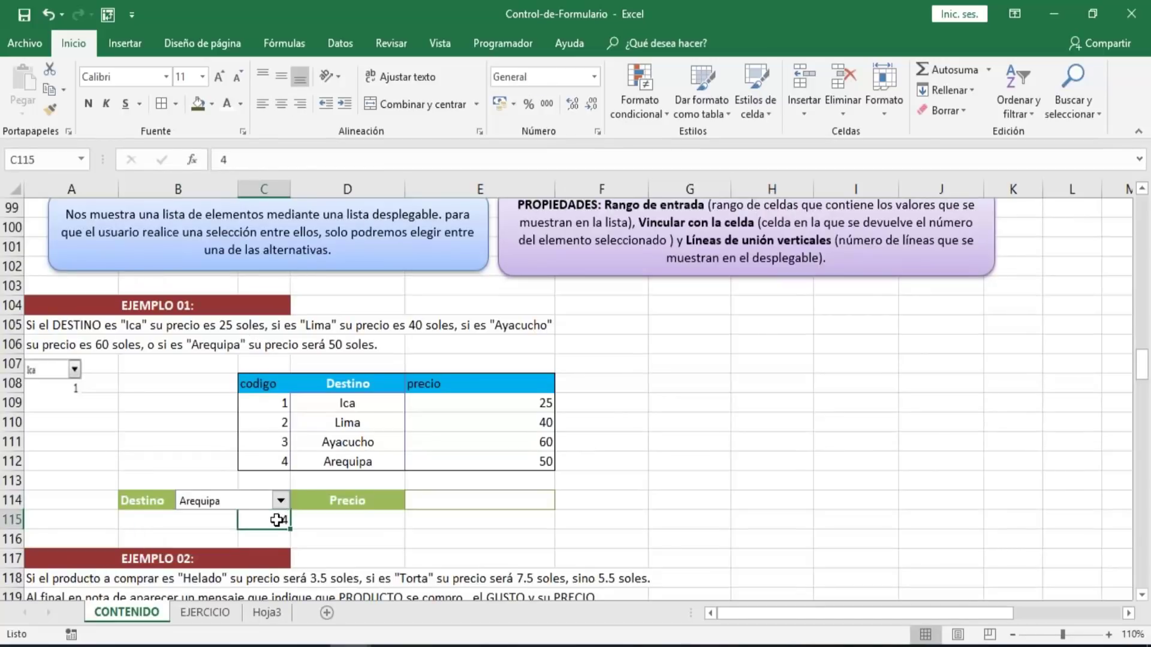
# - Review the codigo, Destino and precio table in C109:E112 as the source of the price needed in E114
pyautogui.click(431, 501)
pyautogui.click(386, 520)
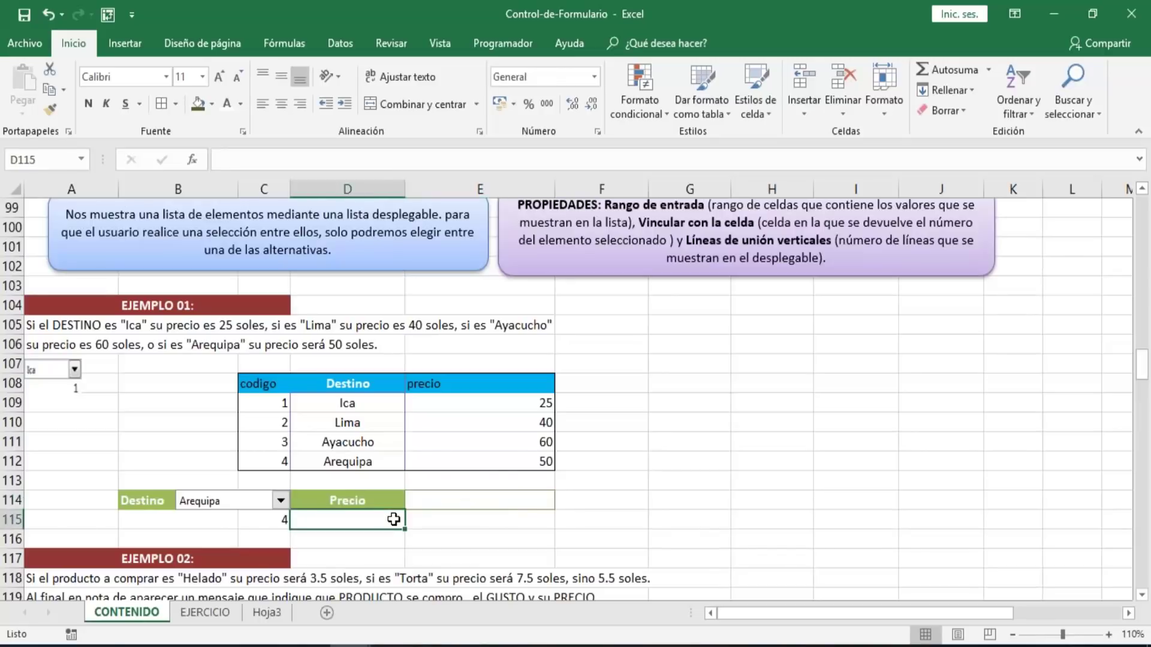
pyautogui.click(431, 521)
pyautogui.click(442, 503)
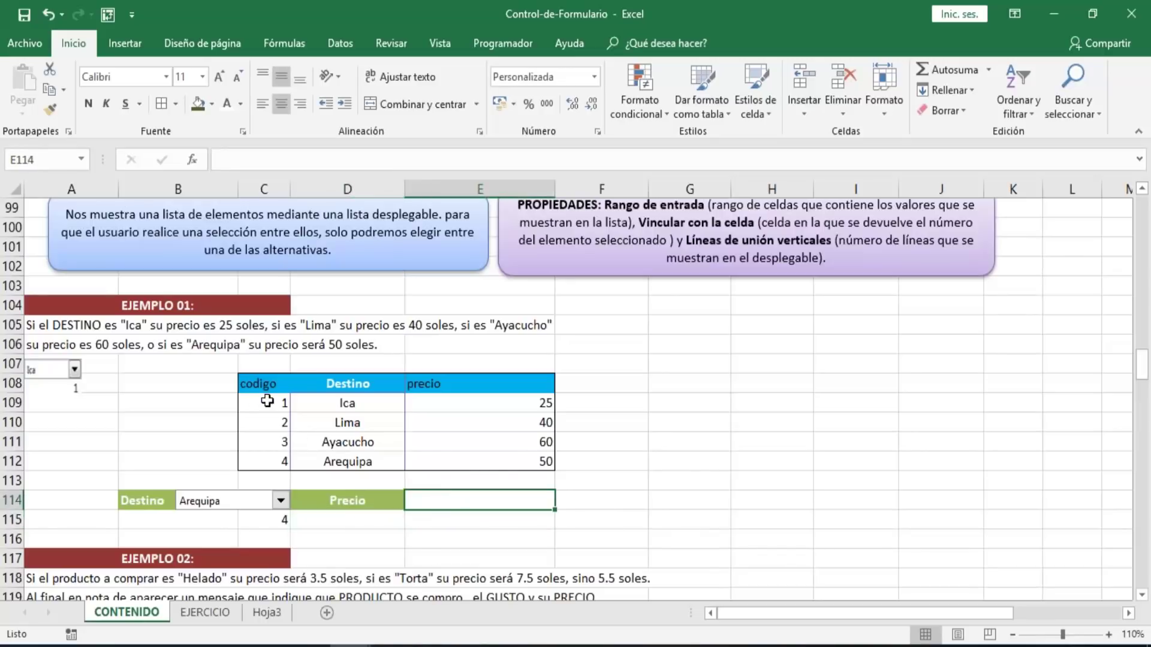
pyautogui.moveTo(270, 401); pyautogui.dragTo(491, 457)
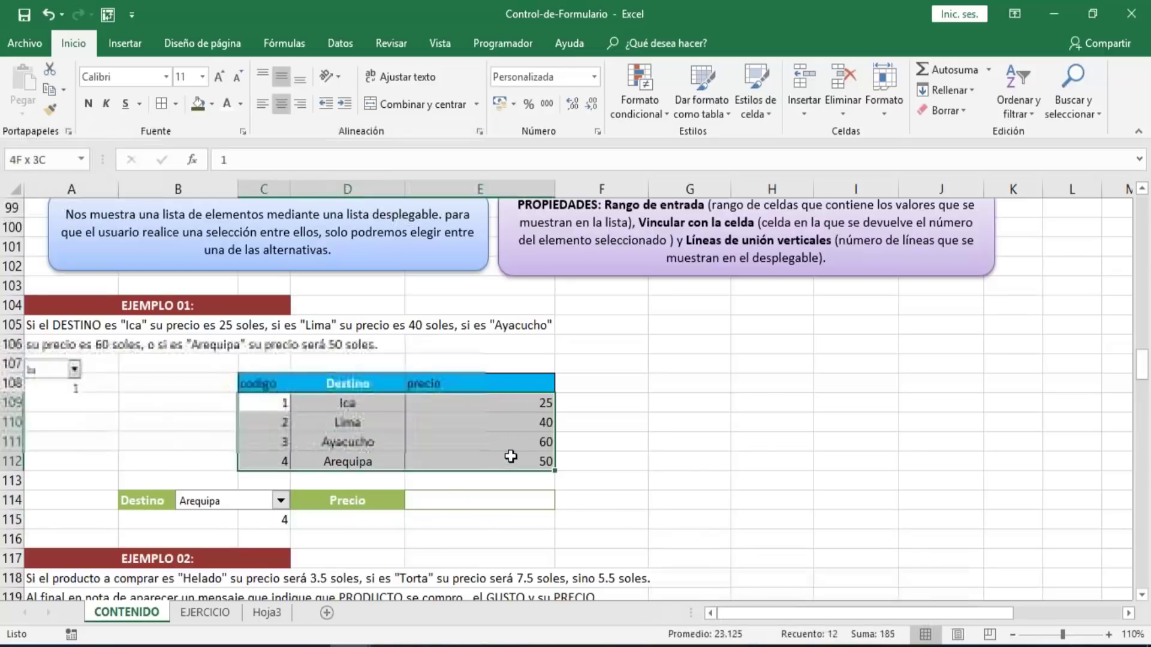
pyautogui.click(494, 503)
pyautogui.click(279, 407)
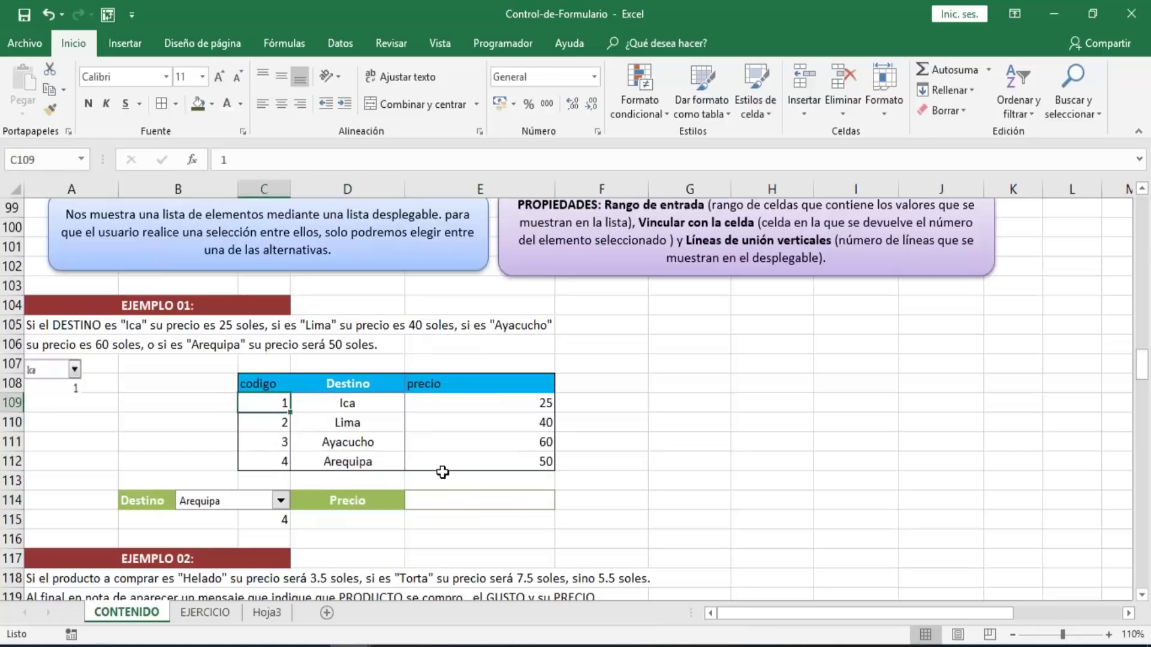
pyautogui.click(487, 500)
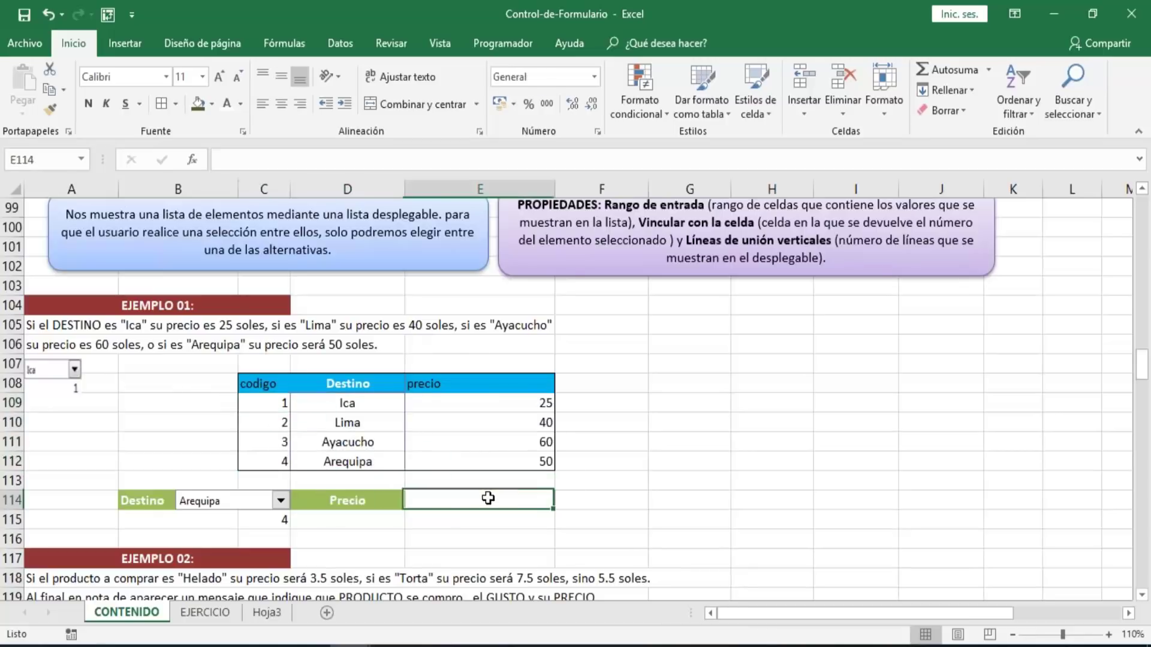
pyautogui.click(268, 402)
pyautogui.click(368, 439)
pyautogui.click(510, 419)
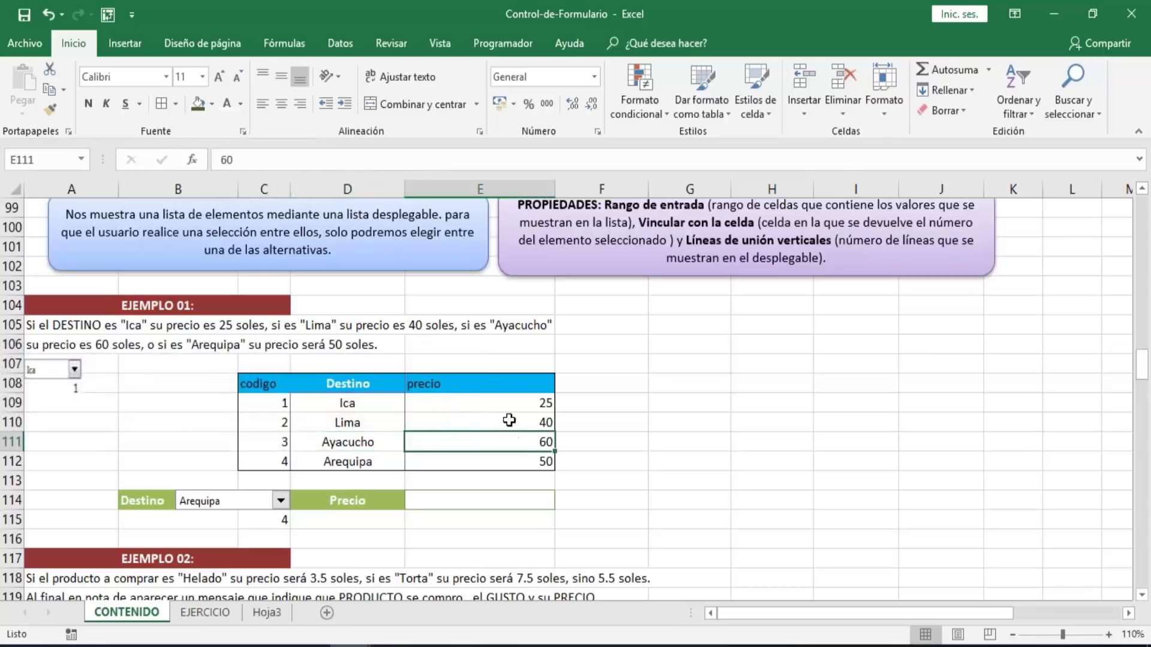
pyautogui.click(273, 406)
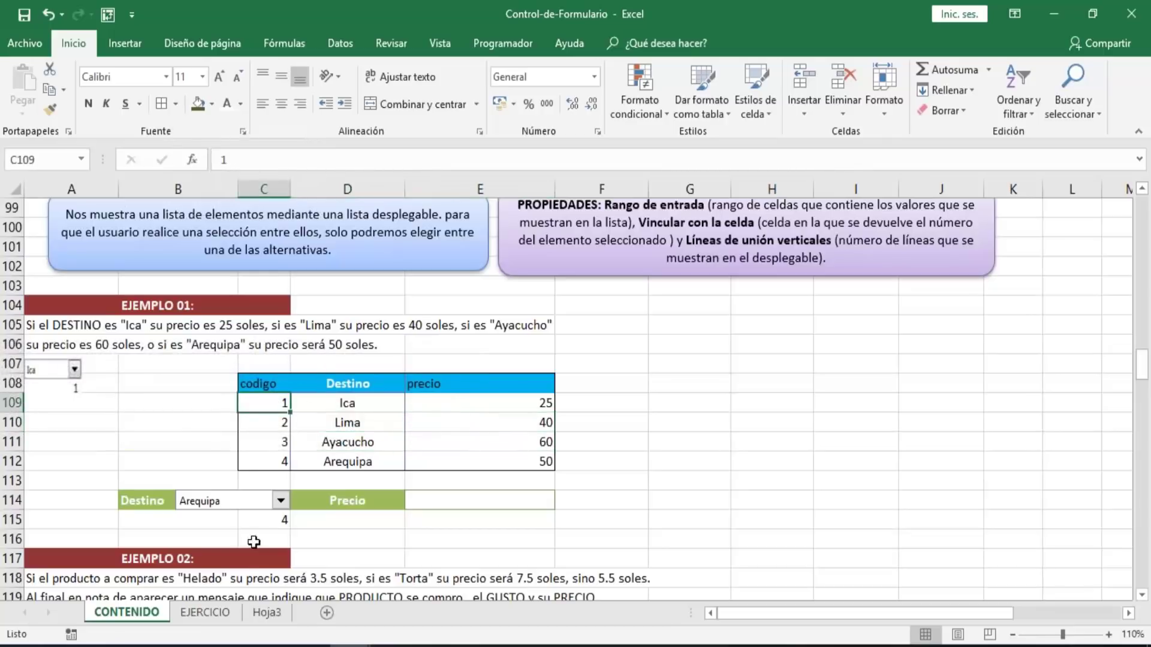
# - Start an SI formula in Precio cell E114 that returns 25 when C115=1, and open a nested SI for the other cases
pyautogui.click(488, 501)
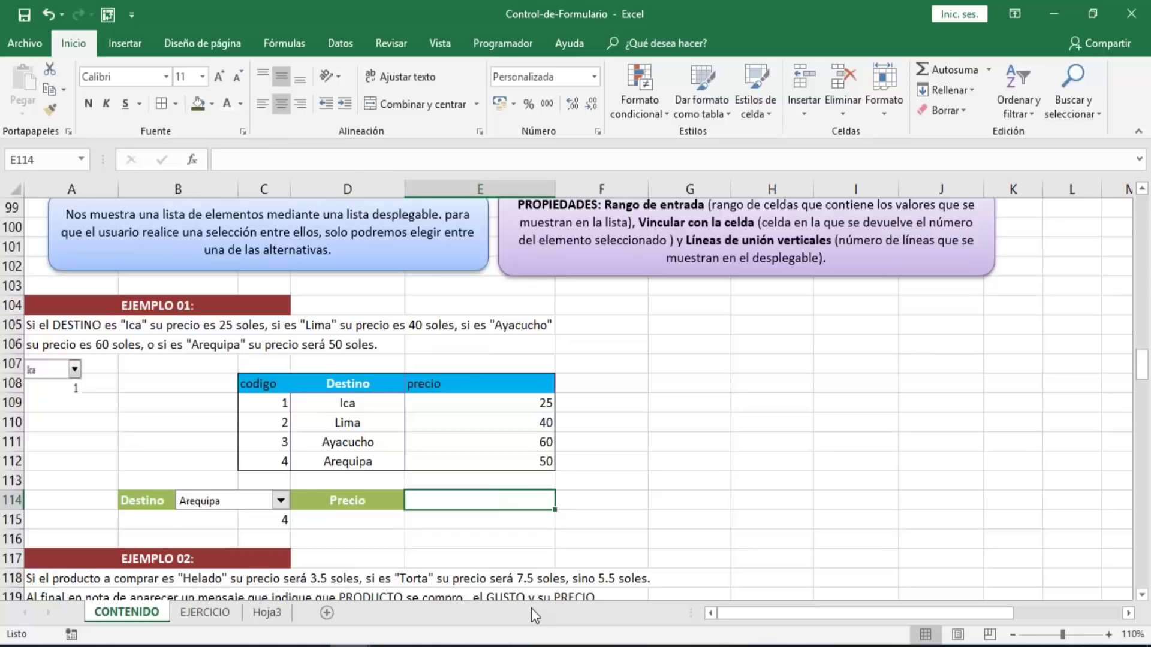
pyautogui.write('=si')
pyautogui.press('Tab')
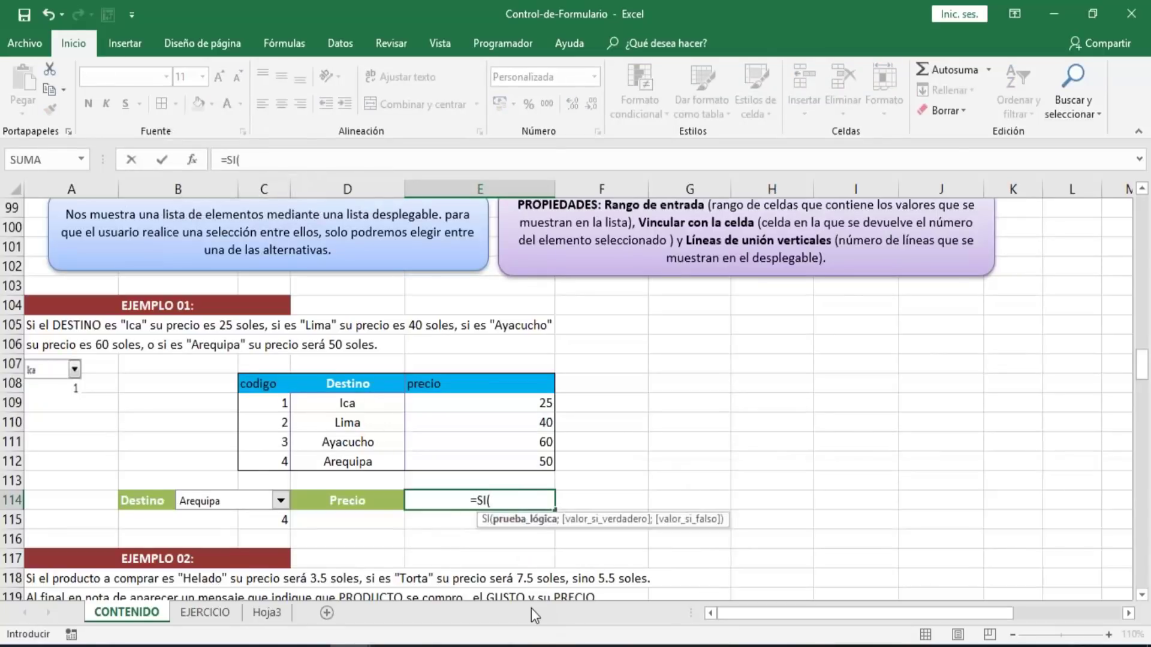
pyautogui.press('Left')
pyautogui.press('Left')
pyautogui.press('Down')
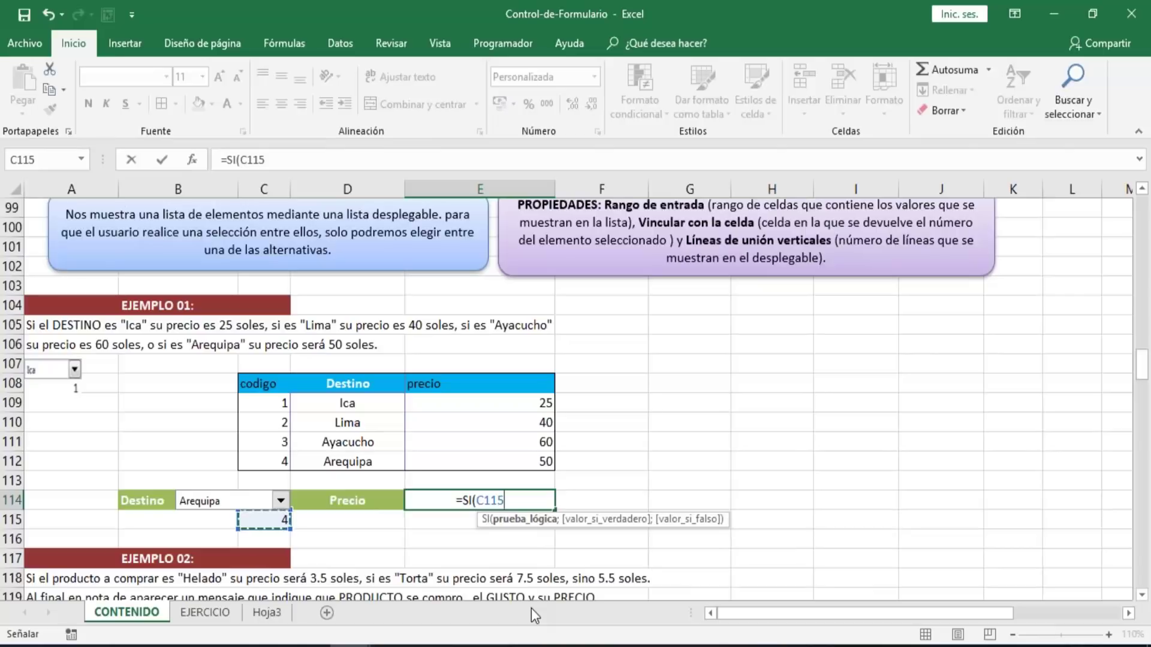
pyautogui.write('=1,')
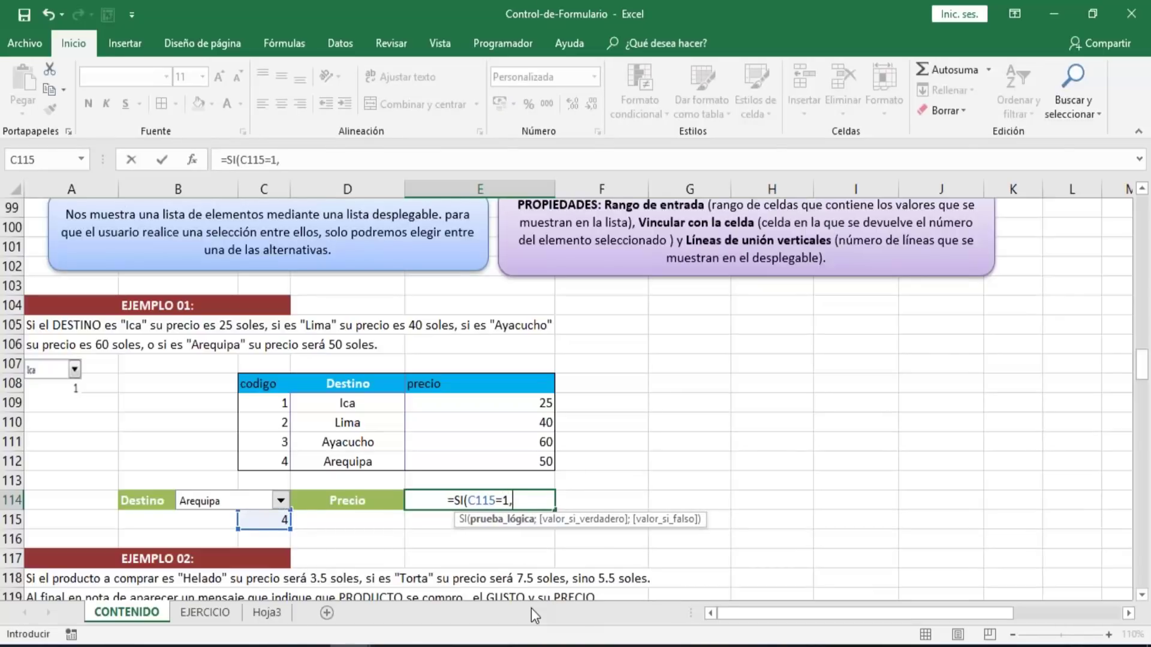
pyautogui.press('BackSpace')
pyautogui.write(';')
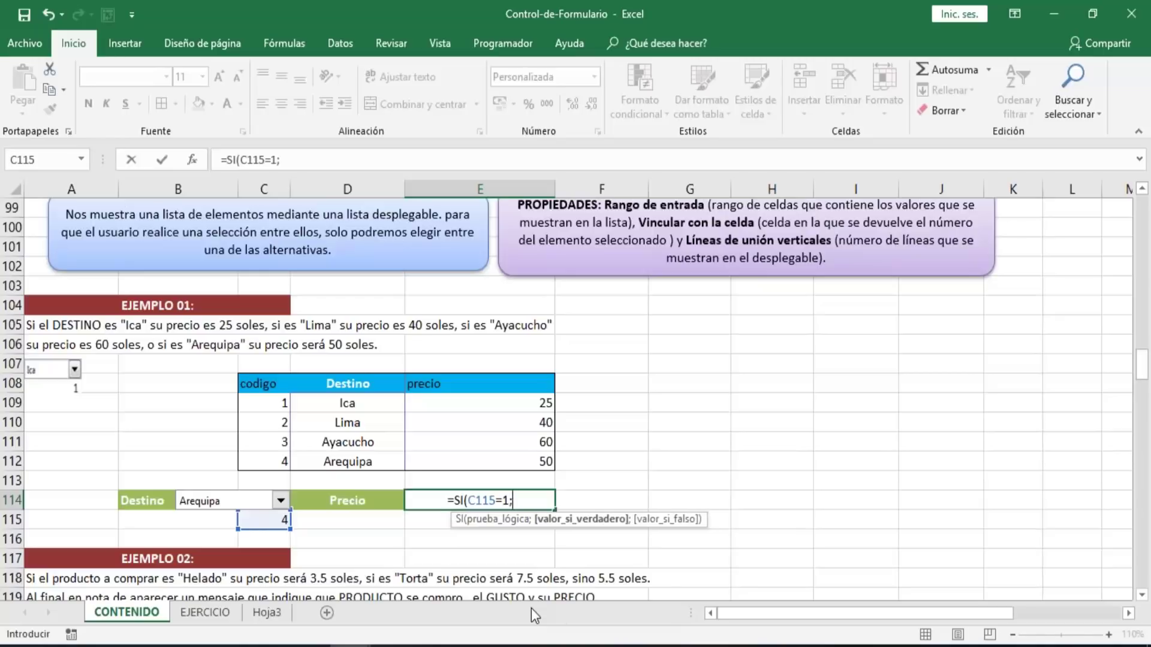
pyautogui.write('25;SI(')
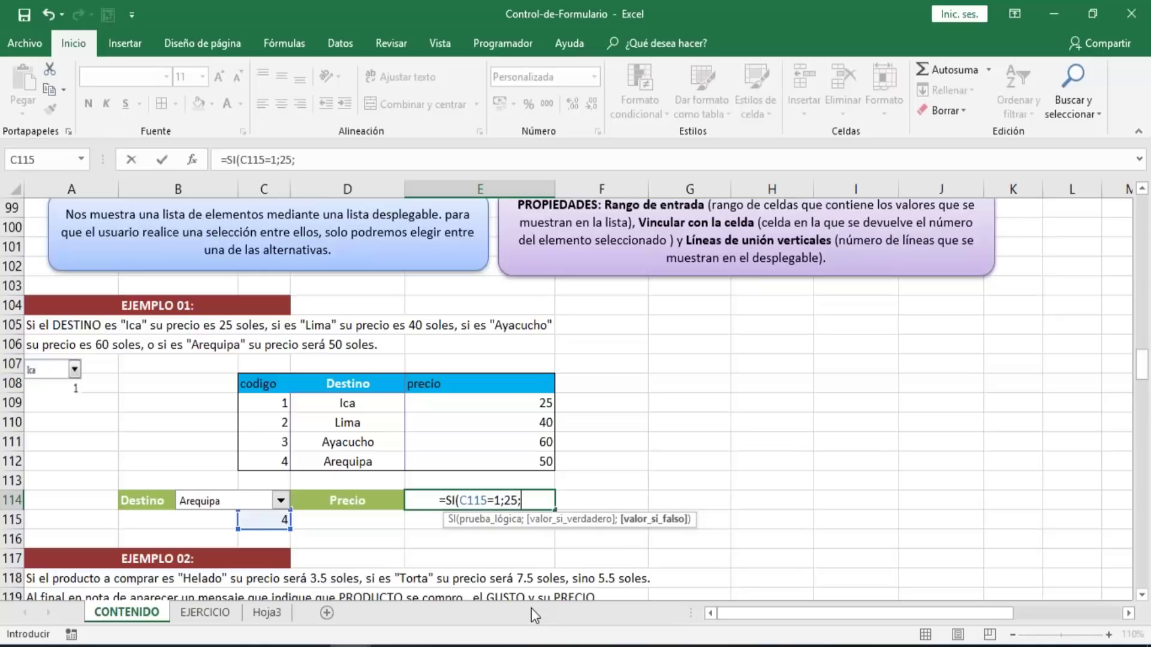
# - Make the nested SI in E114 return 40 when C115=2
pyautogui.press('Left')
pyautogui.press('Left')
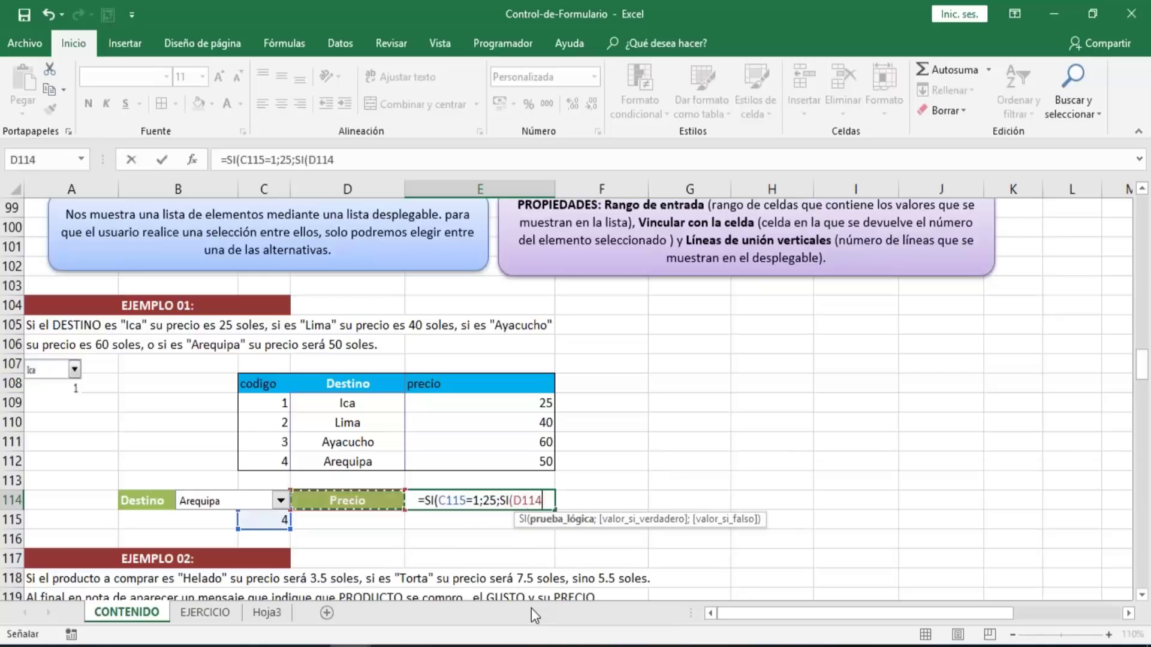
pyautogui.press('Down')
pyautogui.write('=')
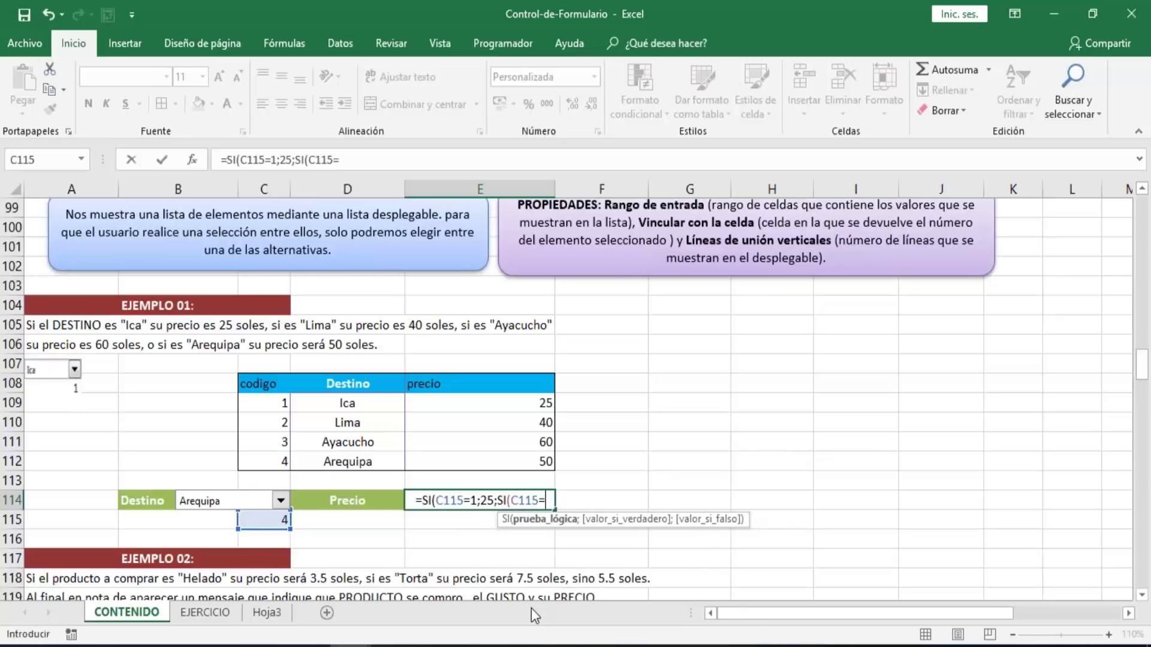
pyautogui.write('2;')
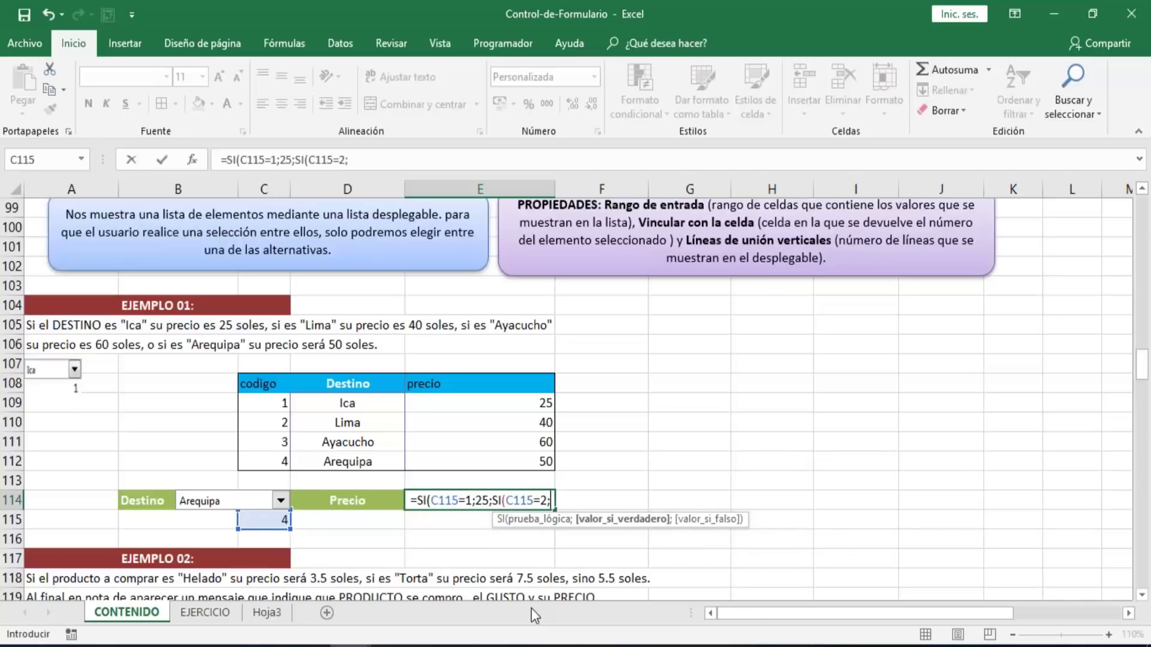
pyautogui.write('40')
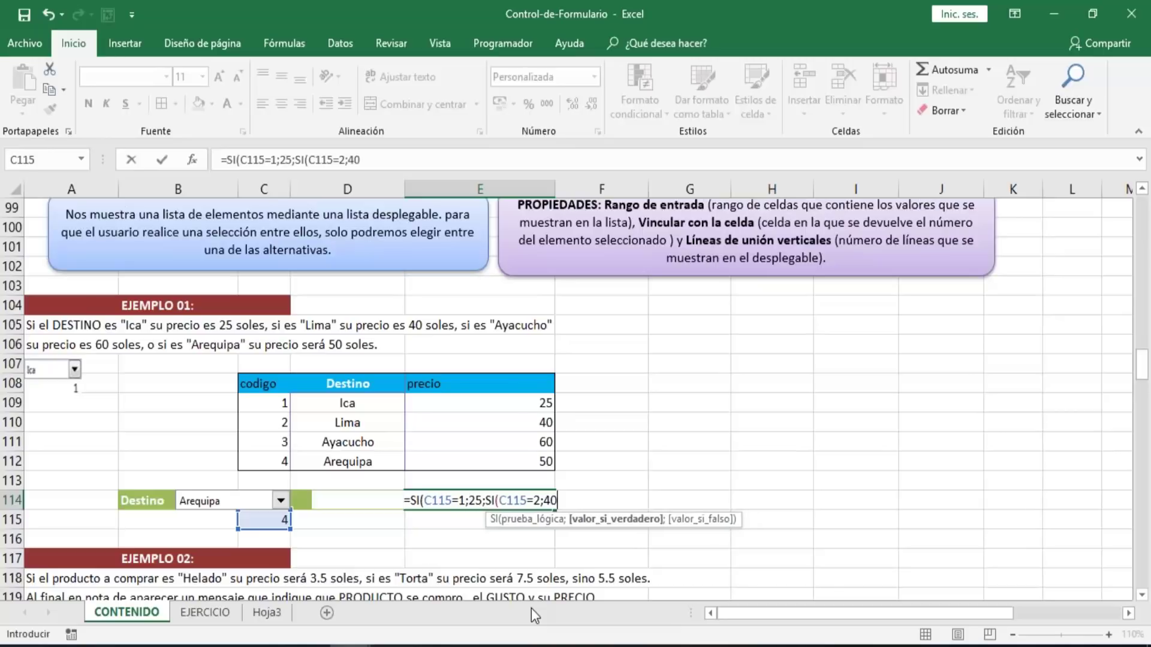
# - Add a third nested SI to the formula in E114 that returns 60 when C115=3
pyautogui.write(';SI(')
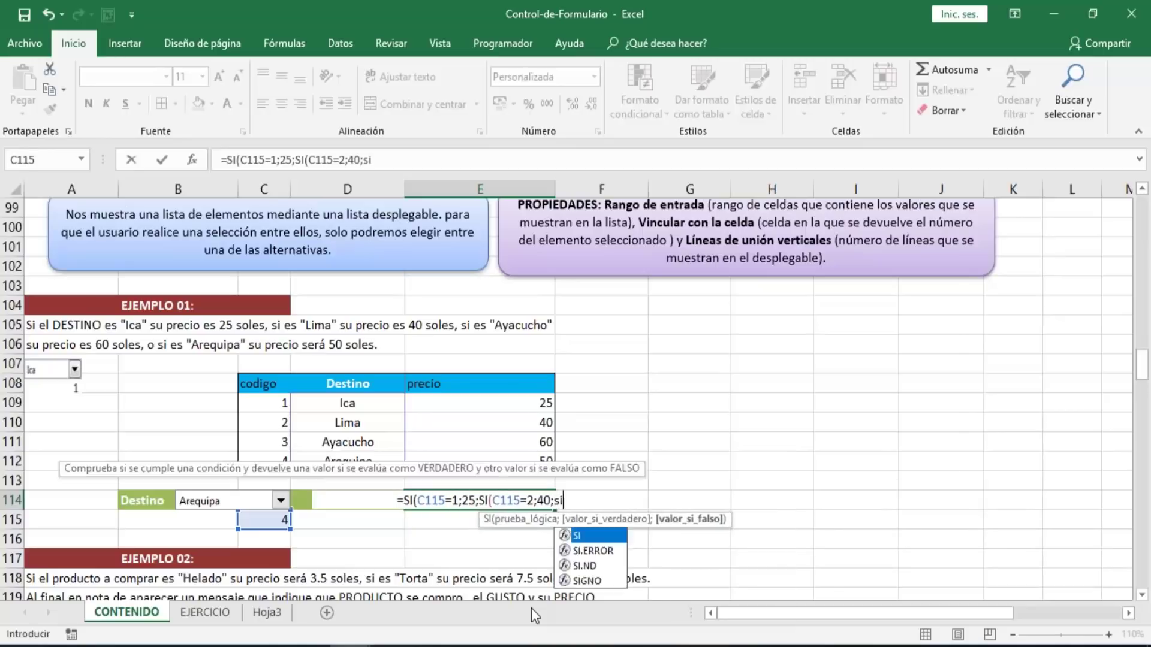
pyautogui.press('Left')
pyautogui.press('Left')
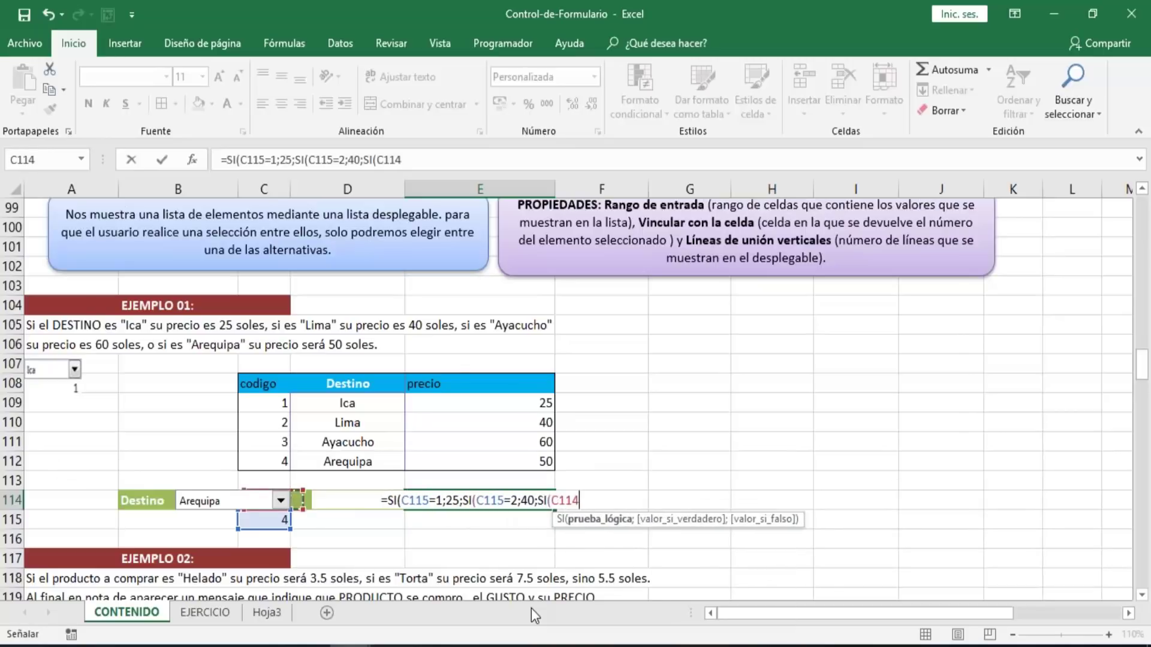
pyautogui.press('Down')
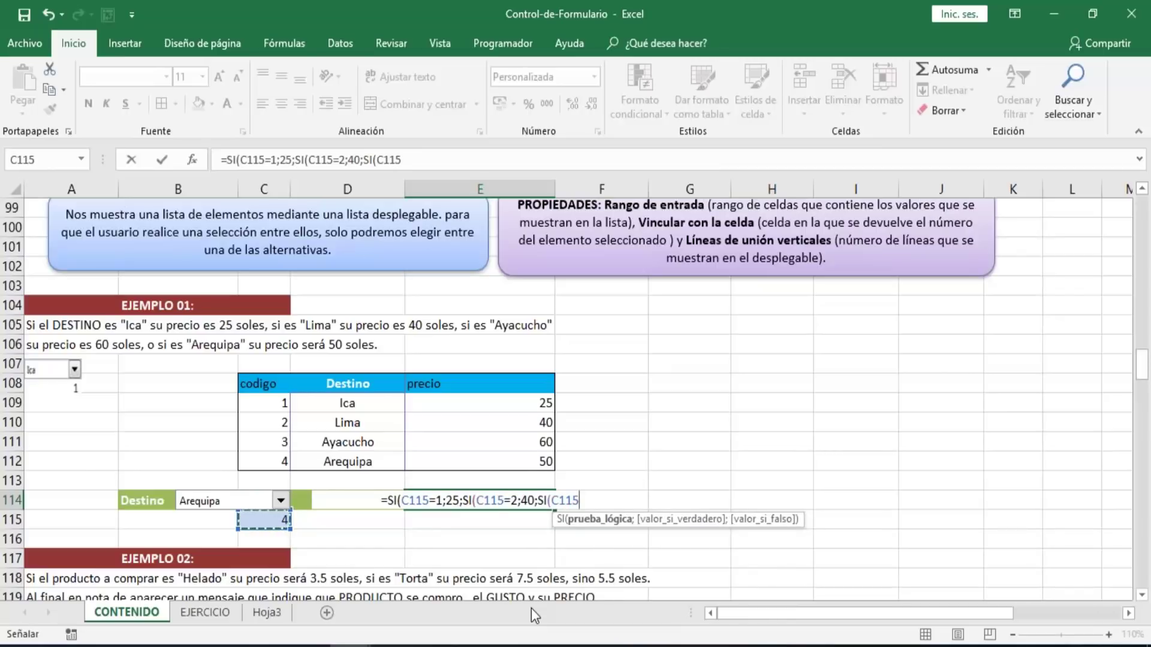
pyautogui.write('=3,')
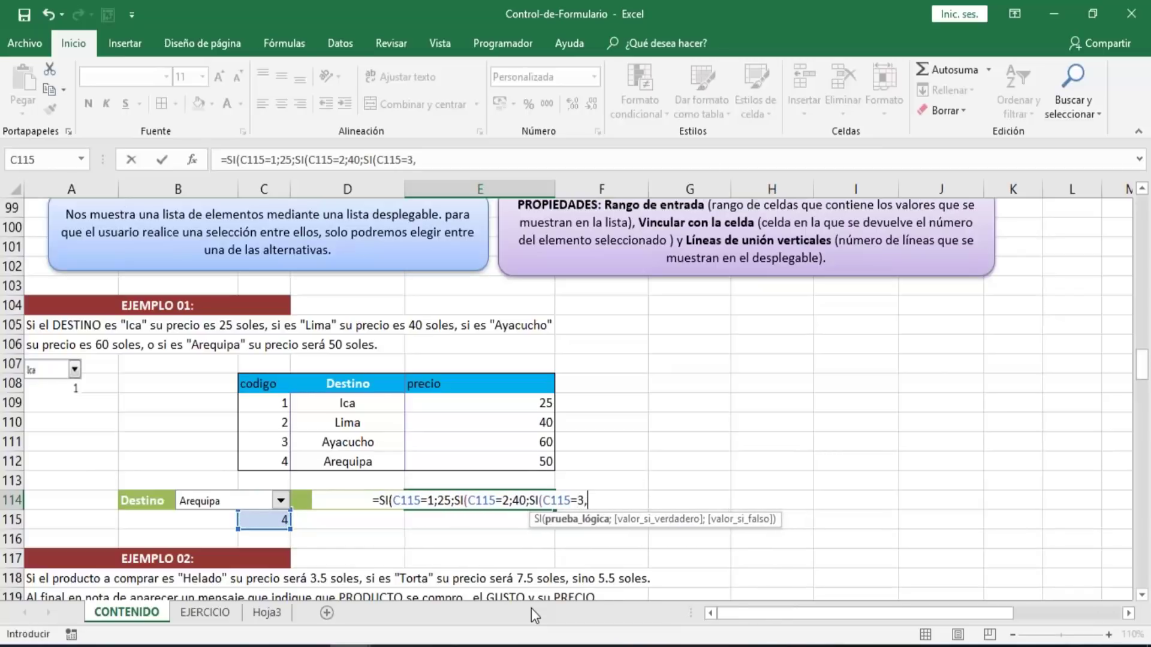
pyautogui.press('BackSpace')
pyautogui.write(';')
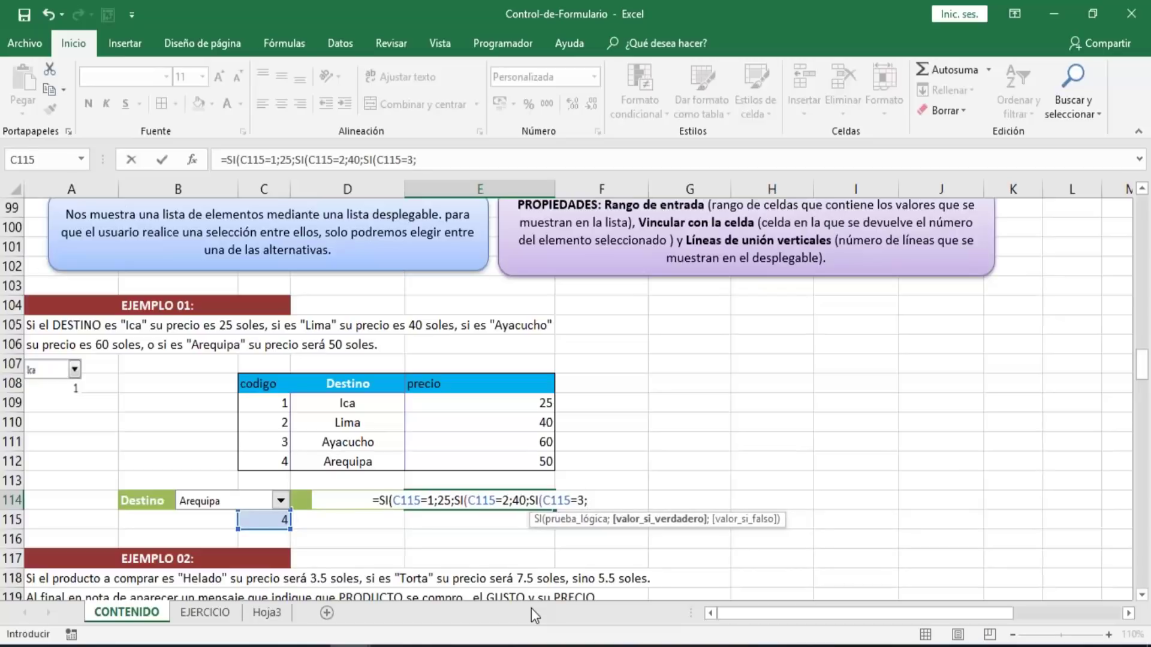
pyautogui.write('60')
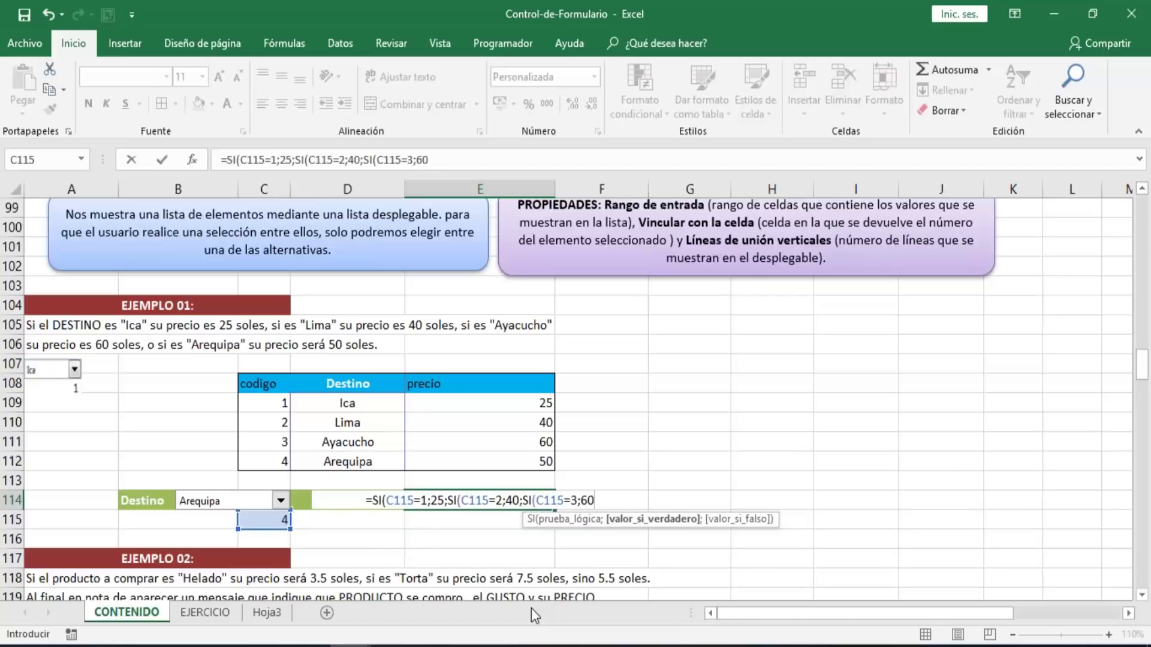
# - Set 50 as the fallback price in E114's nested SI and enter the completed formula
pyautogui.write(',50')
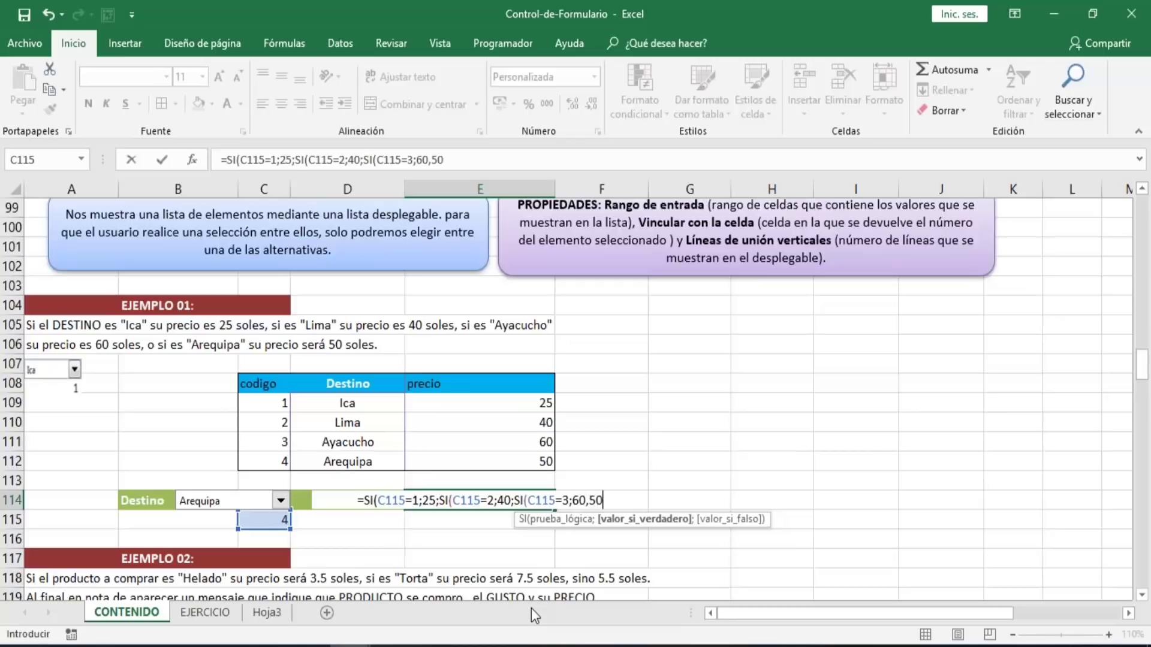
pyautogui.press('BackSpace')
pyautogui.press('BackSpace')
pyautogui.press('BackSpace')
pyautogui.write(';50')
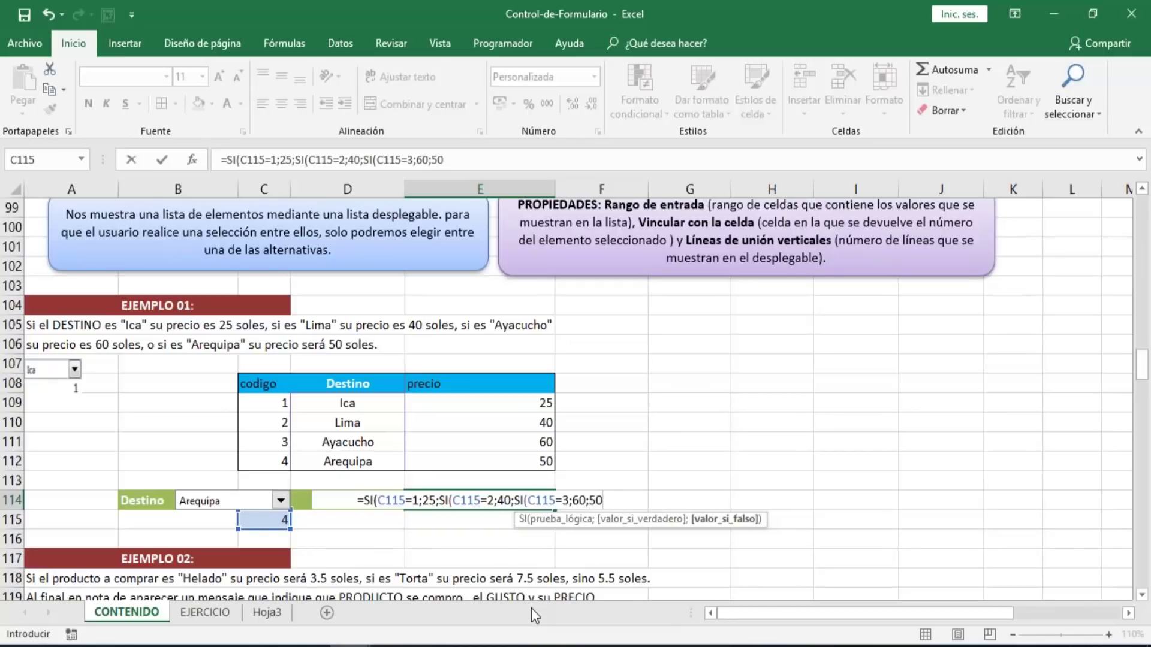
pyautogui.write(')))')
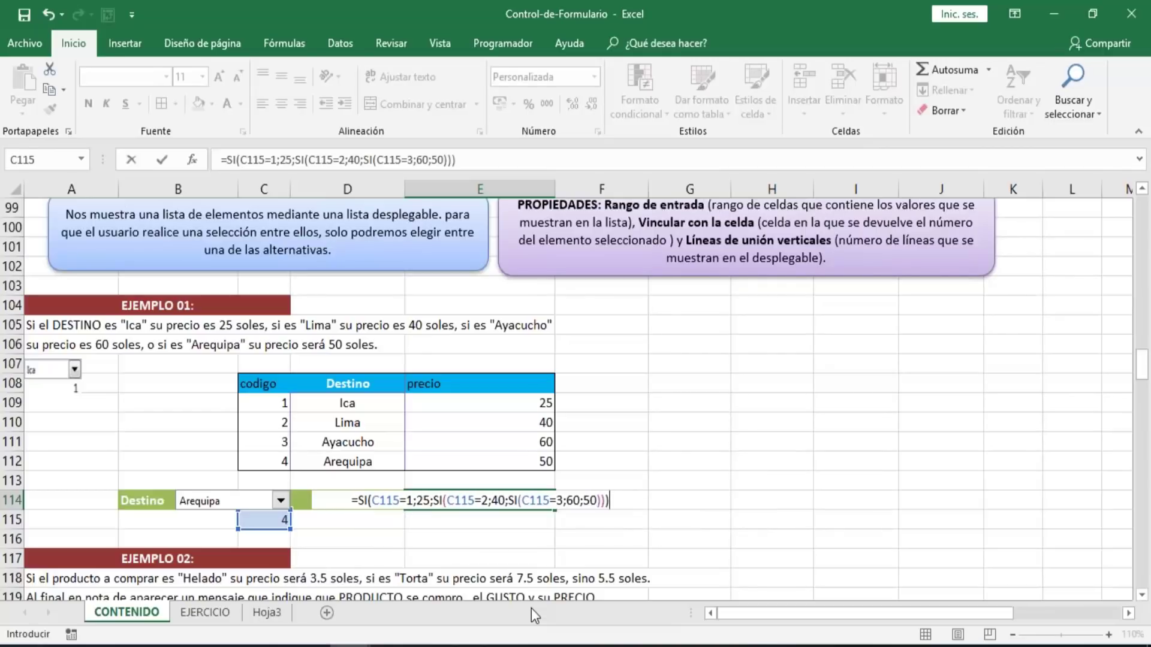
pyautogui.press('Return')
pyautogui.press('Up')
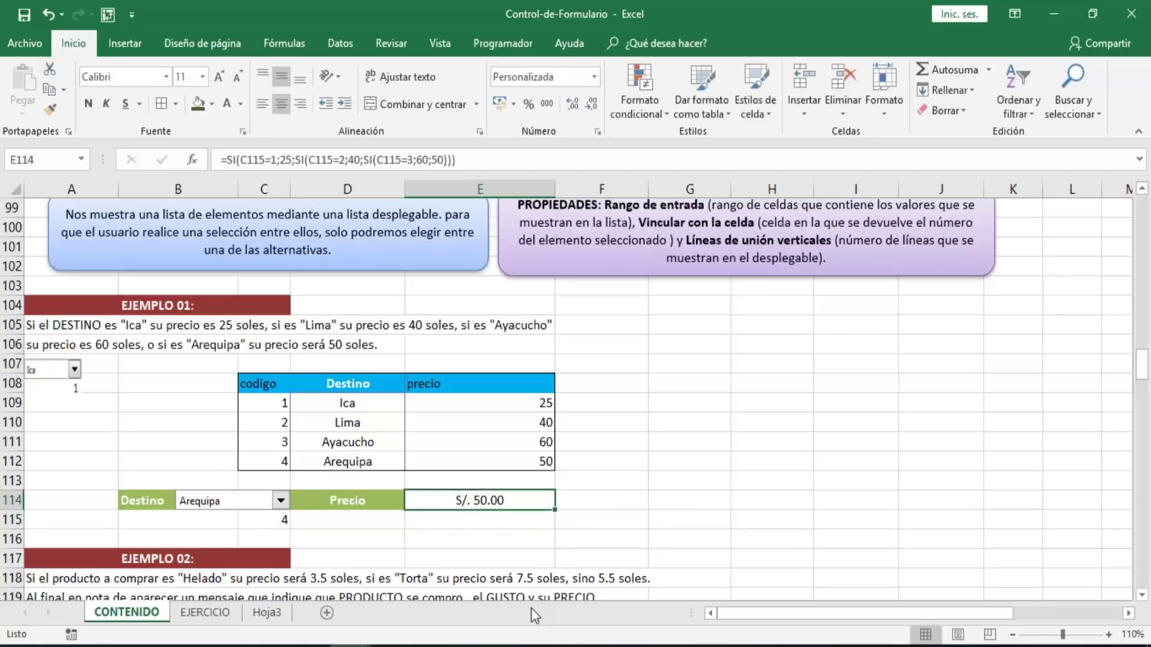
# - Test the price formula by choosing Ica, Lima, Ayacucho and Arequipa in turn in the Destino combo box
pyautogui.click(278, 501)
pyautogui.click(243, 518)
pyautogui.click(280, 501)
pyautogui.click(238, 530)
pyautogui.click(281, 501)
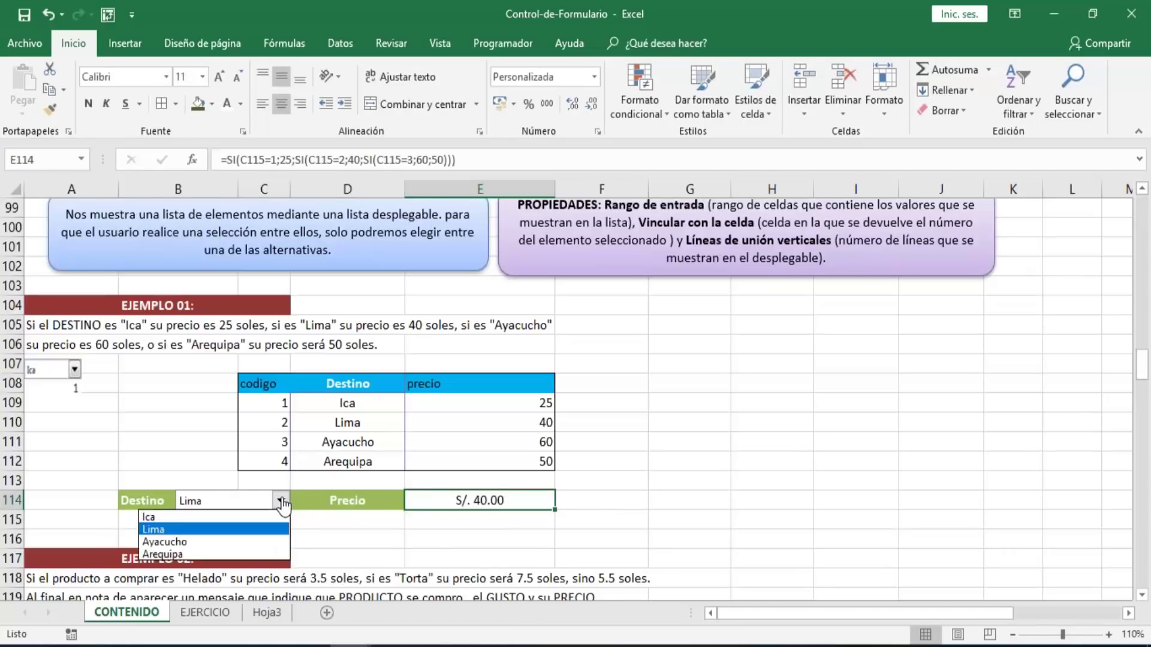
pyautogui.click(249, 543)
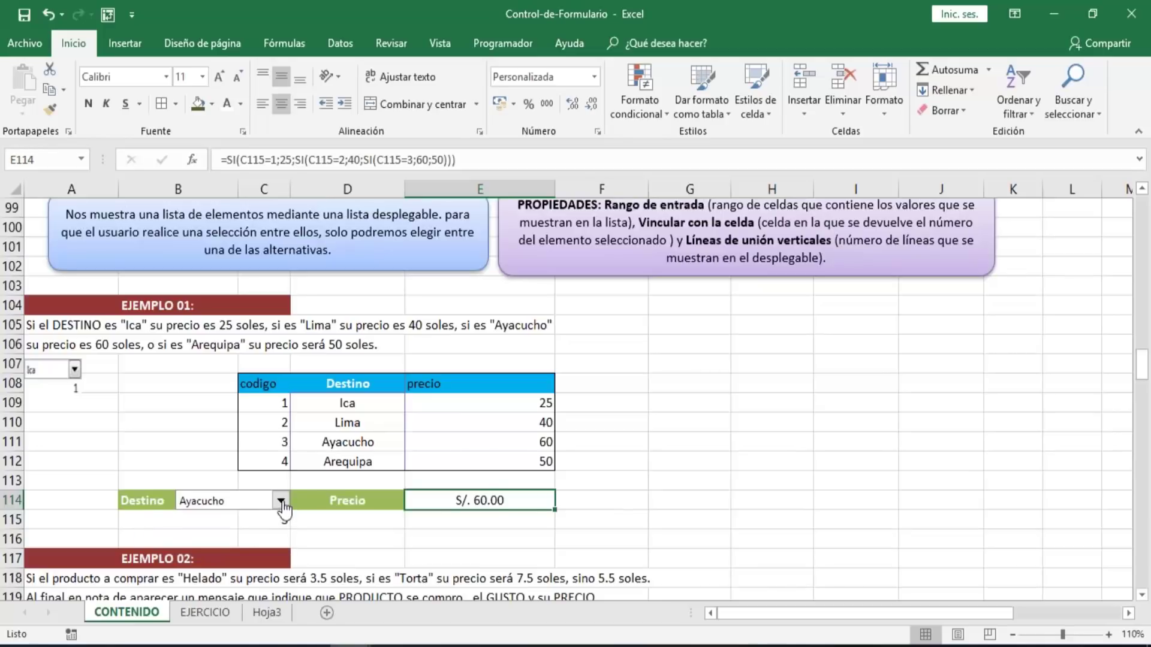
pyautogui.click(281, 502)
pyautogui.click(248, 556)
# - Hide the number in linked cell C115 by changing its font colour to white
pyautogui.click(269, 519)
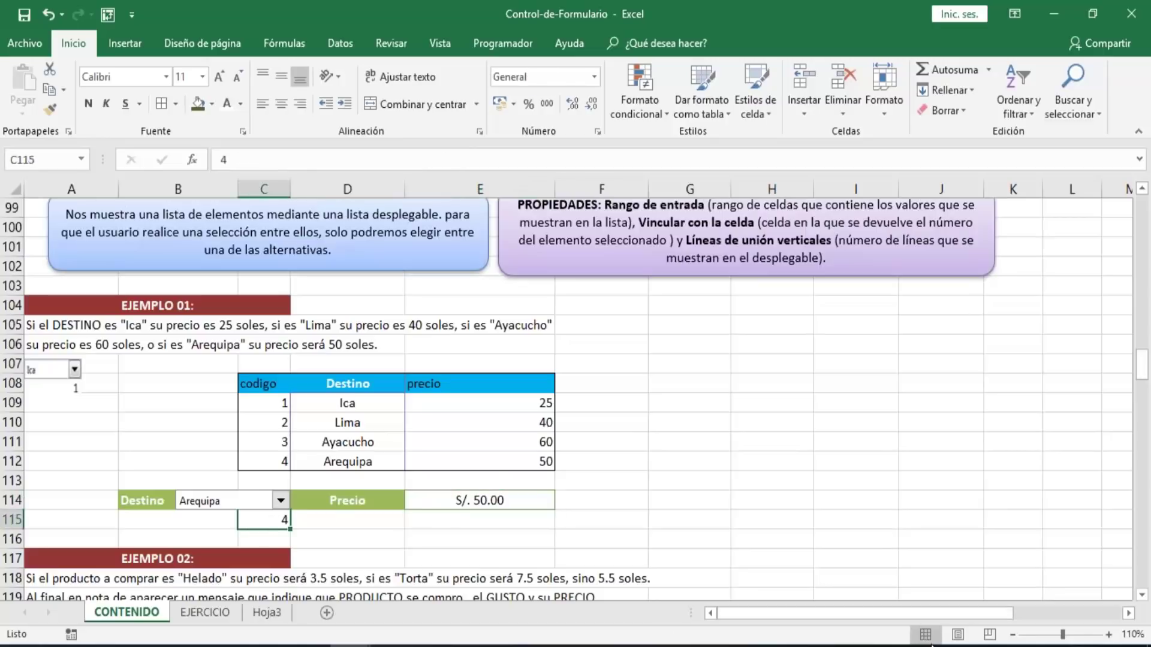
pyautogui.click(479, 501)
pyautogui.click(598, 502)
pyautogui.click(509, 499)
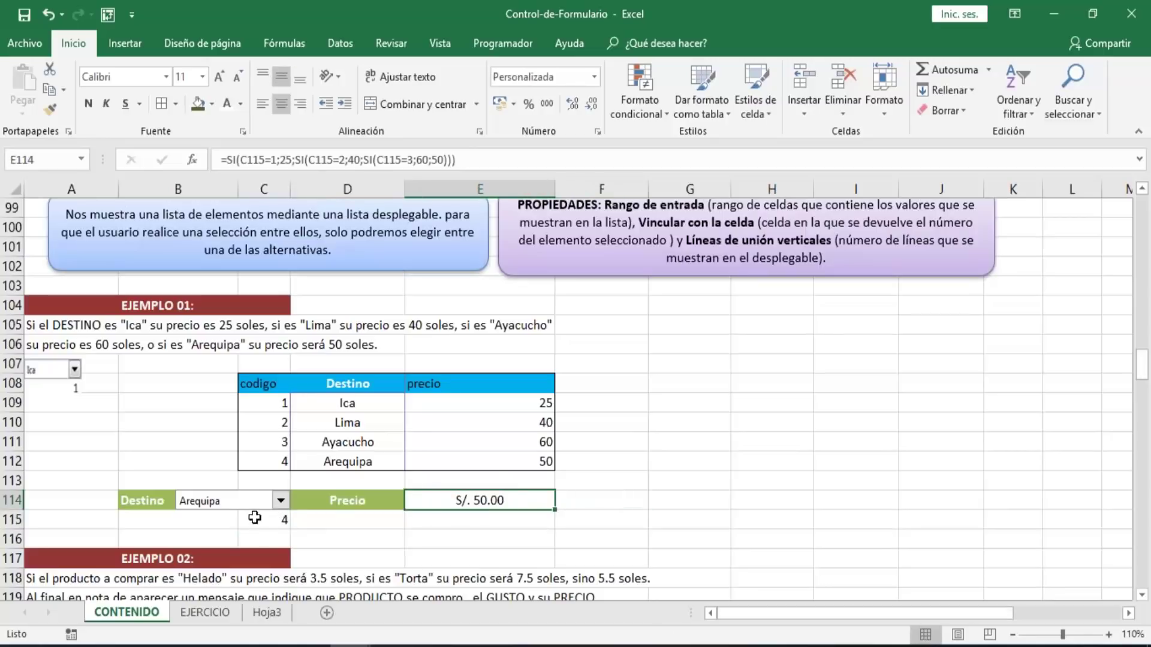
pyautogui.click(252, 519)
pyautogui.press('Delete')
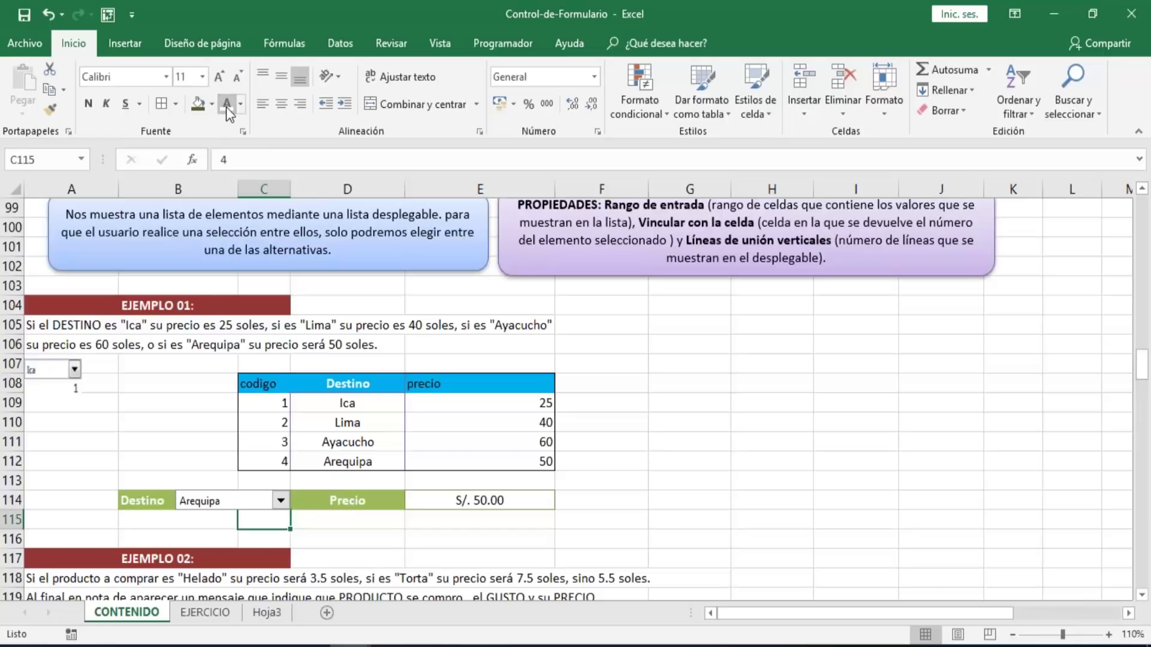
pyautogui.click(610, 504)
# - Replace the SI formula in E114 with an INDICE formula that uses D109:E112 as its matrix
pyautogui.click(500, 503)
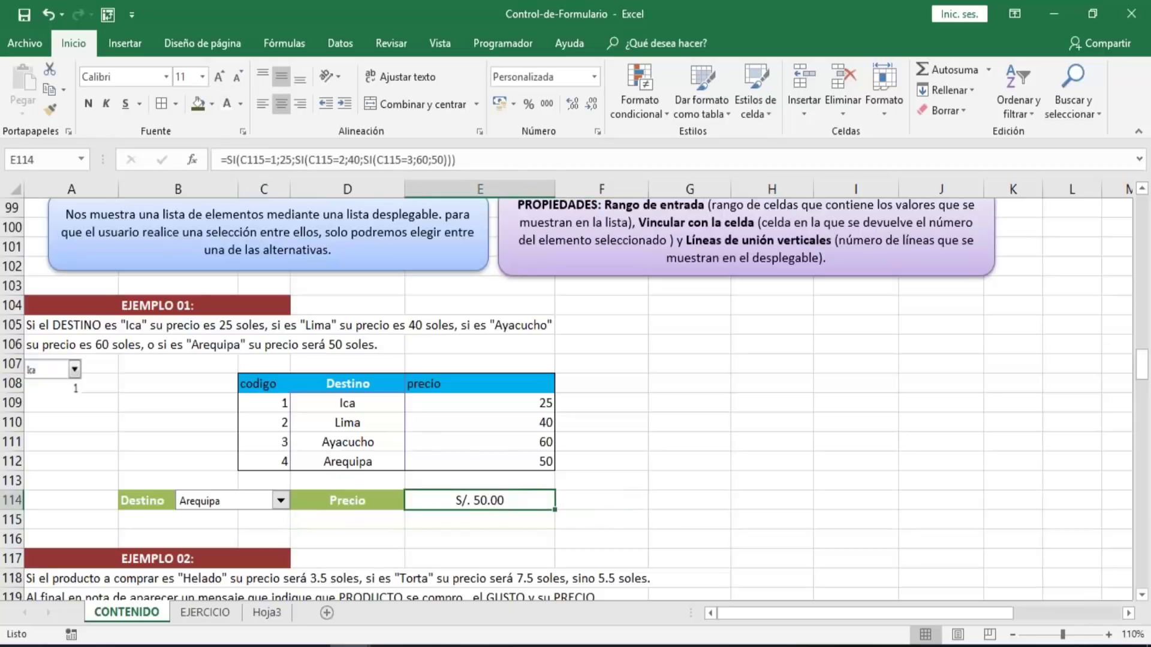
pyautogui.doubleClick(489, 500)
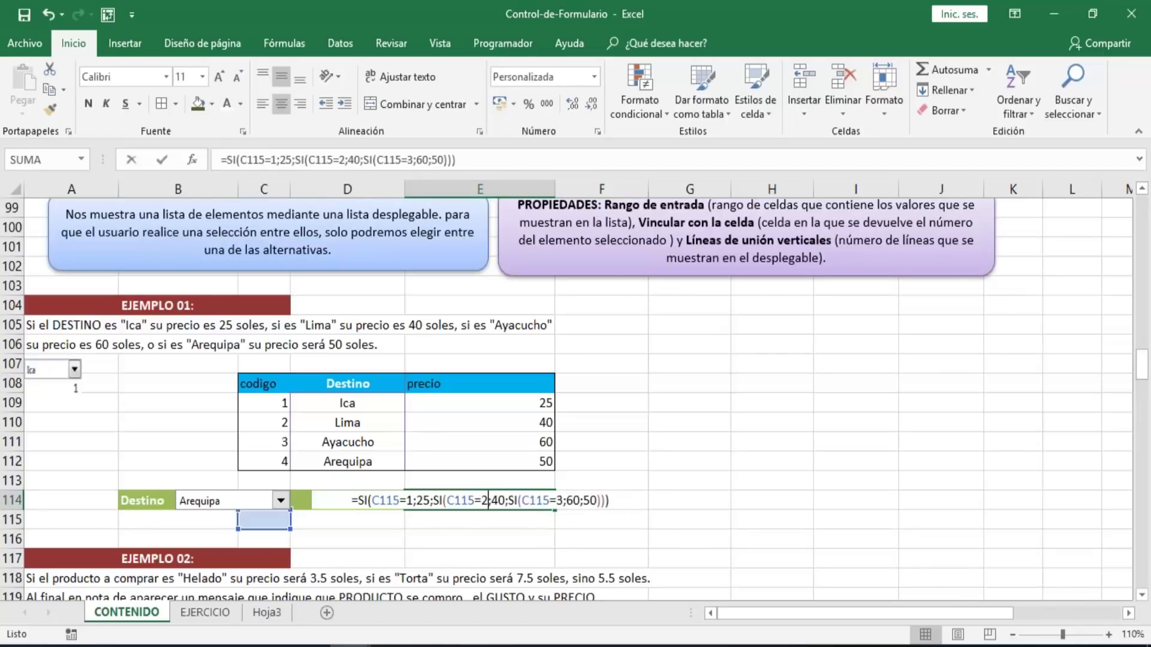
pyautogui.press('Escape')
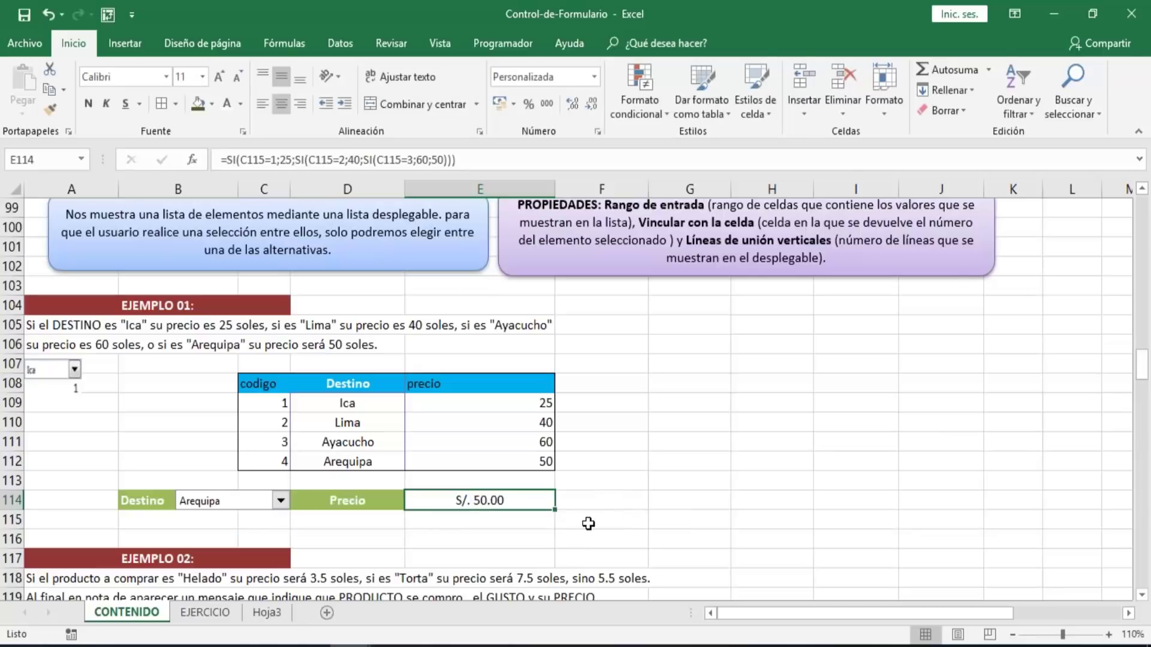
pyautogui.write('=in')
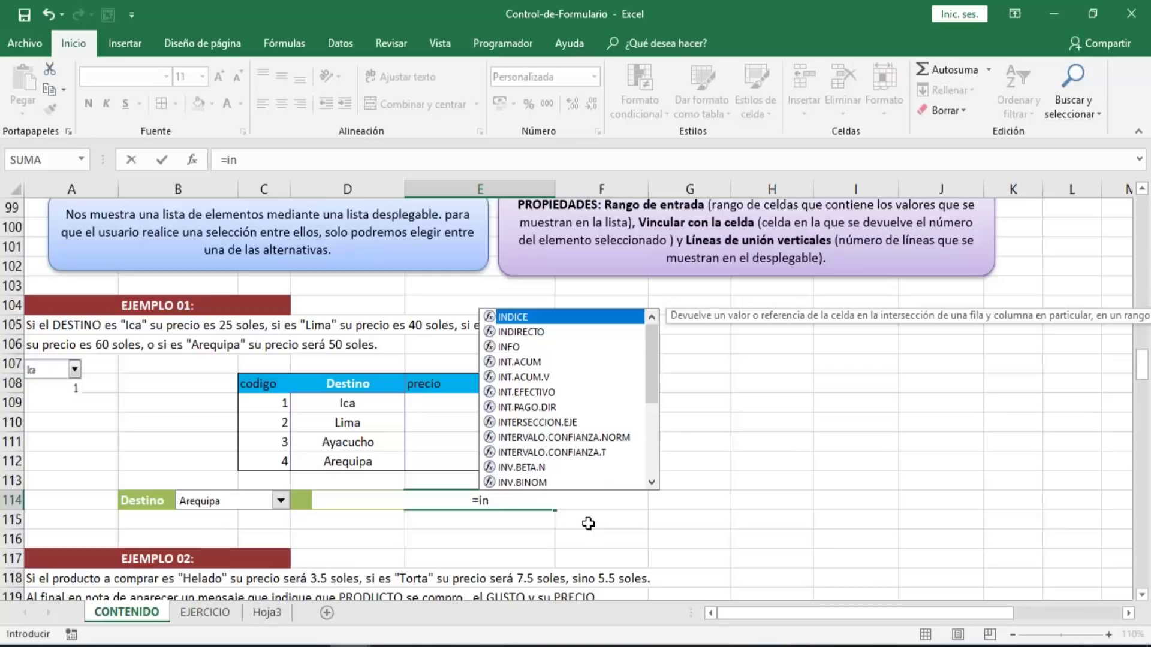
pyautogui.press('Tab')
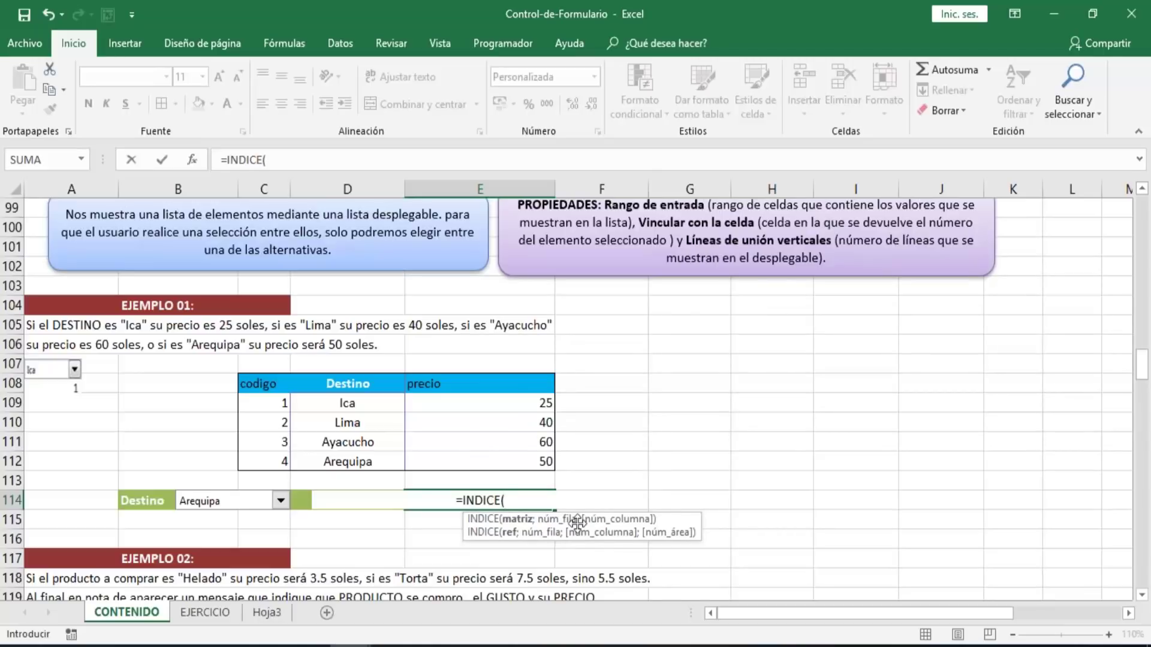
pyautogui.moveTo(347, 404); pyautogui.dragTo(485, 464)
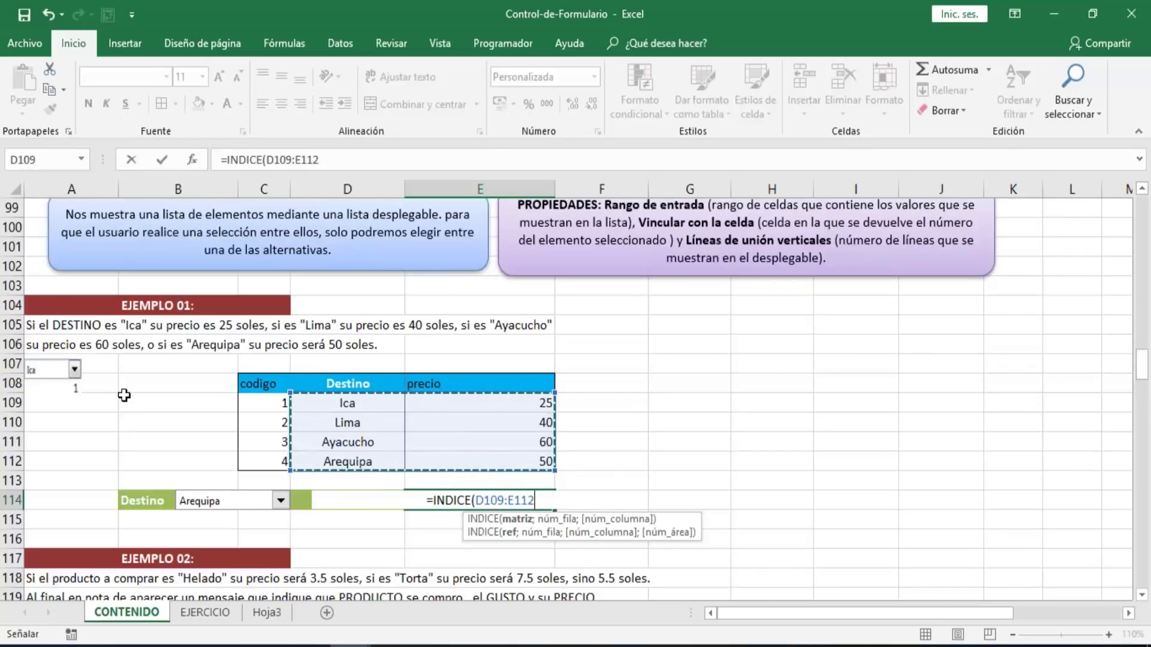
pyautogui.write(';')
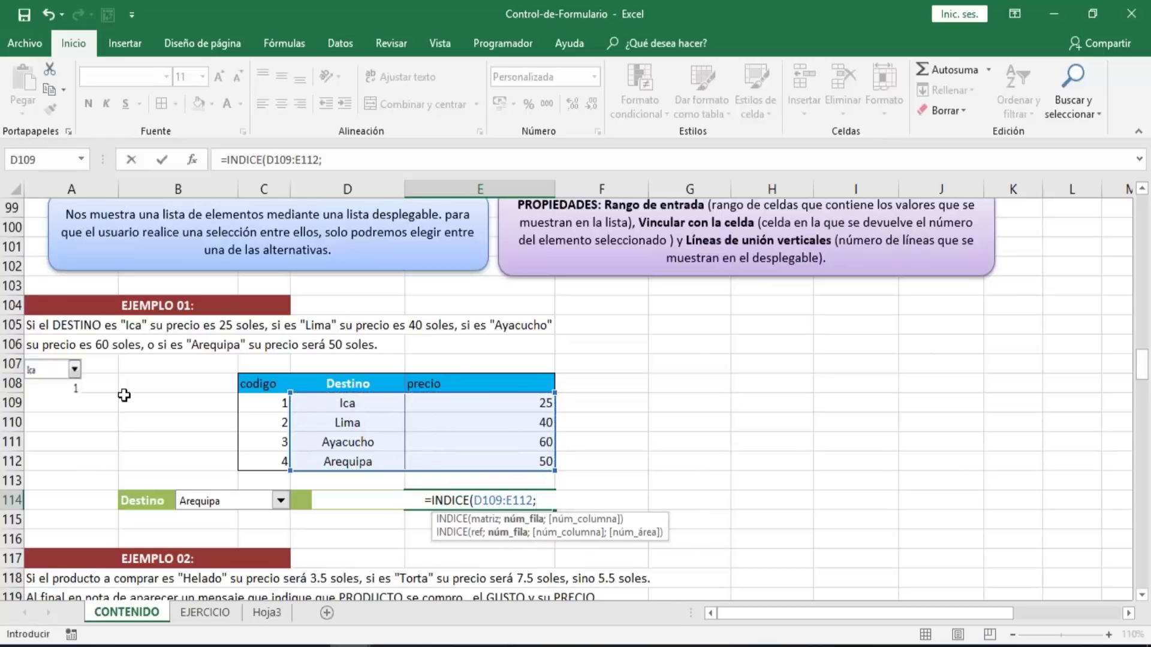
# - Complete the INDICE formula in E114 with C115 as the row number and 1 as the column number
pyautogui.click(267, 517)
pyautogui.write(',')
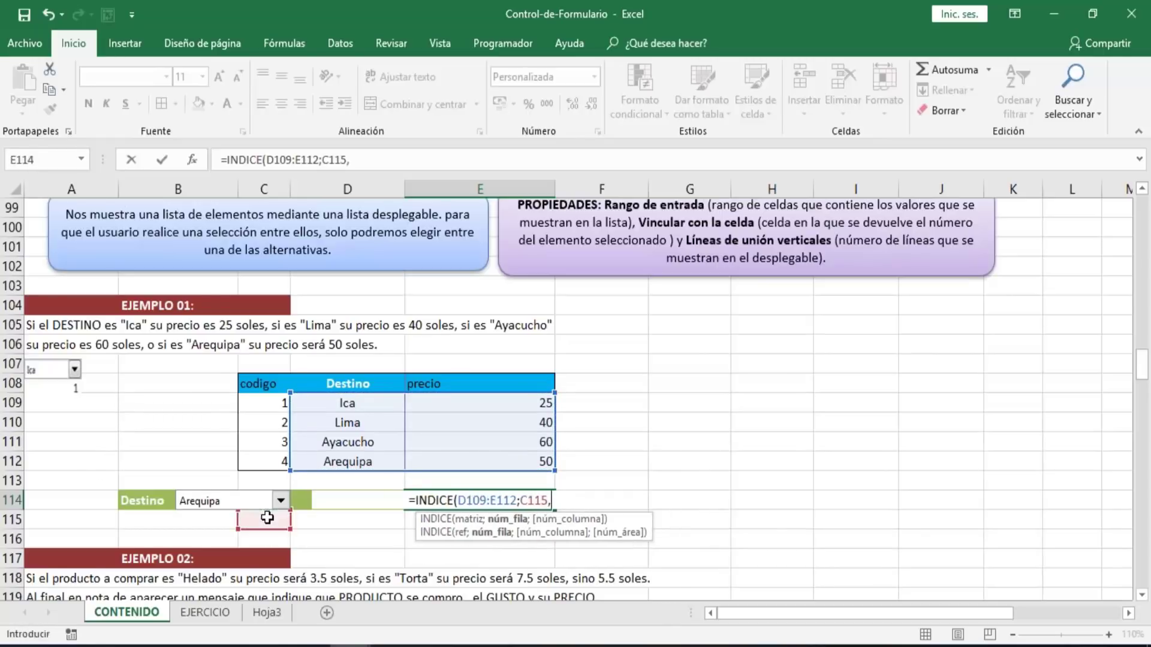
pyautogui.press('BackSpace')
pyautogui.write(';1')
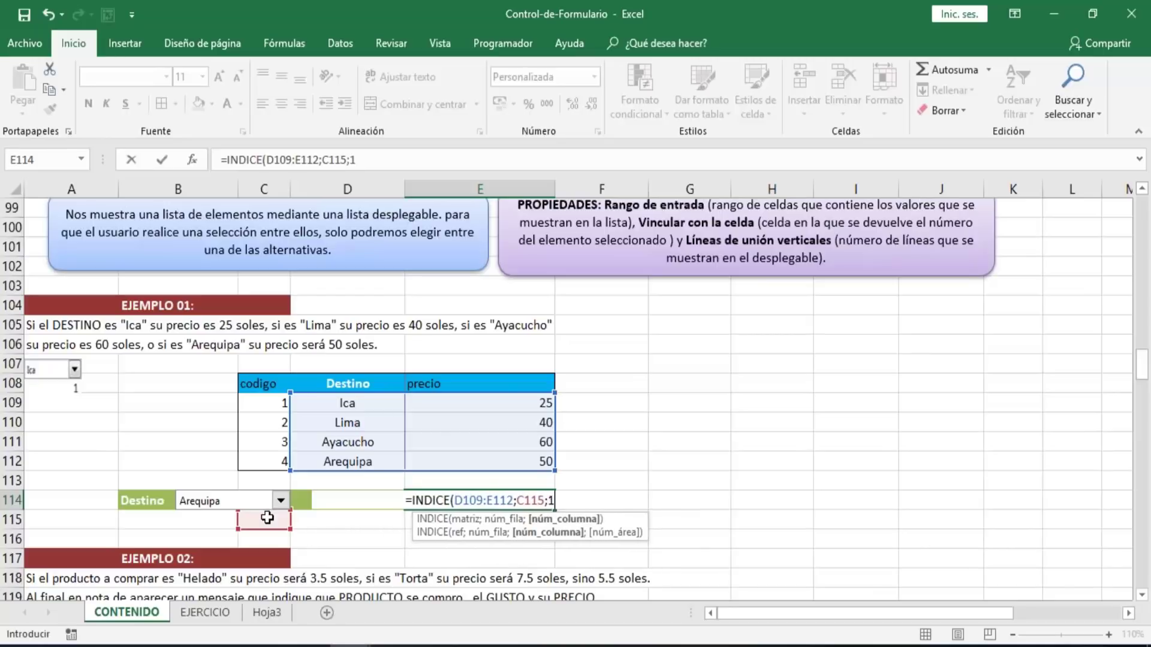
pyautogui.write(')')
pyautogui.press('Return')
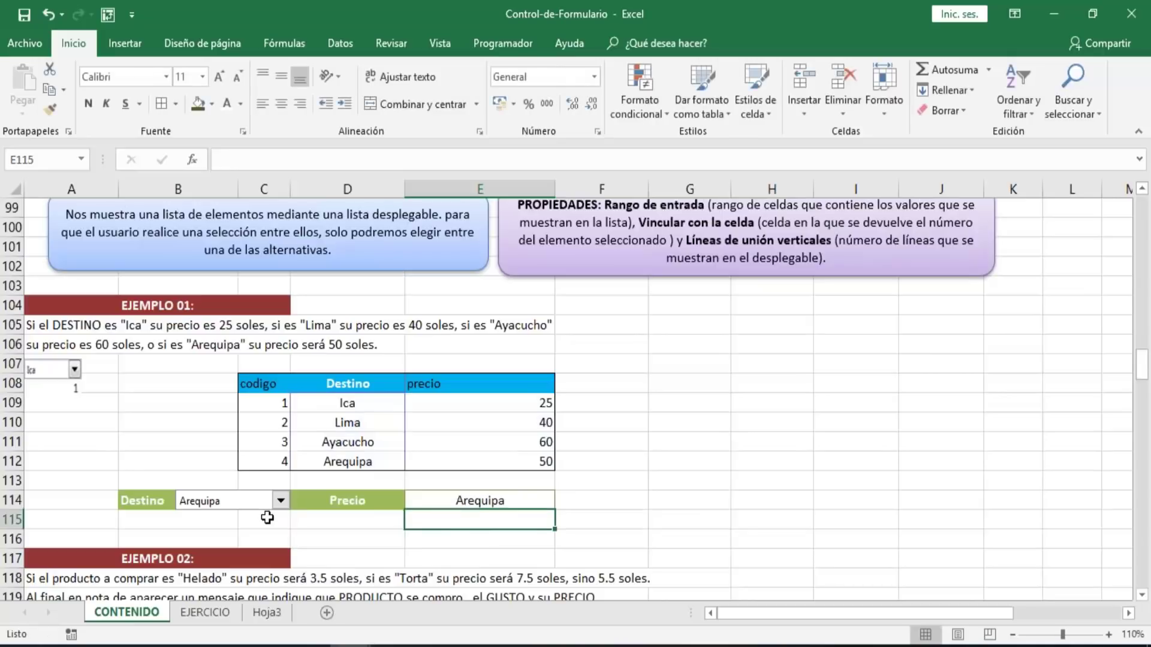
pyautogui.press('Up')
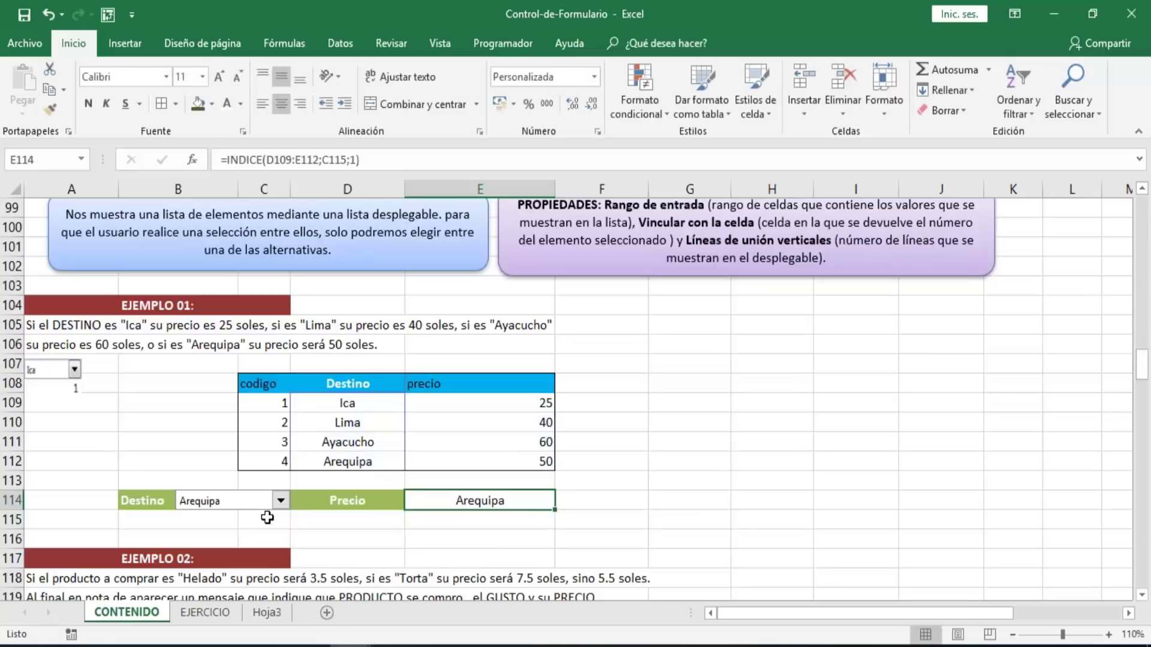
# - Change the column number in E114's INDICE formula to 2 so it reads the precio column
pyautogui.doubleClick(491, 503)
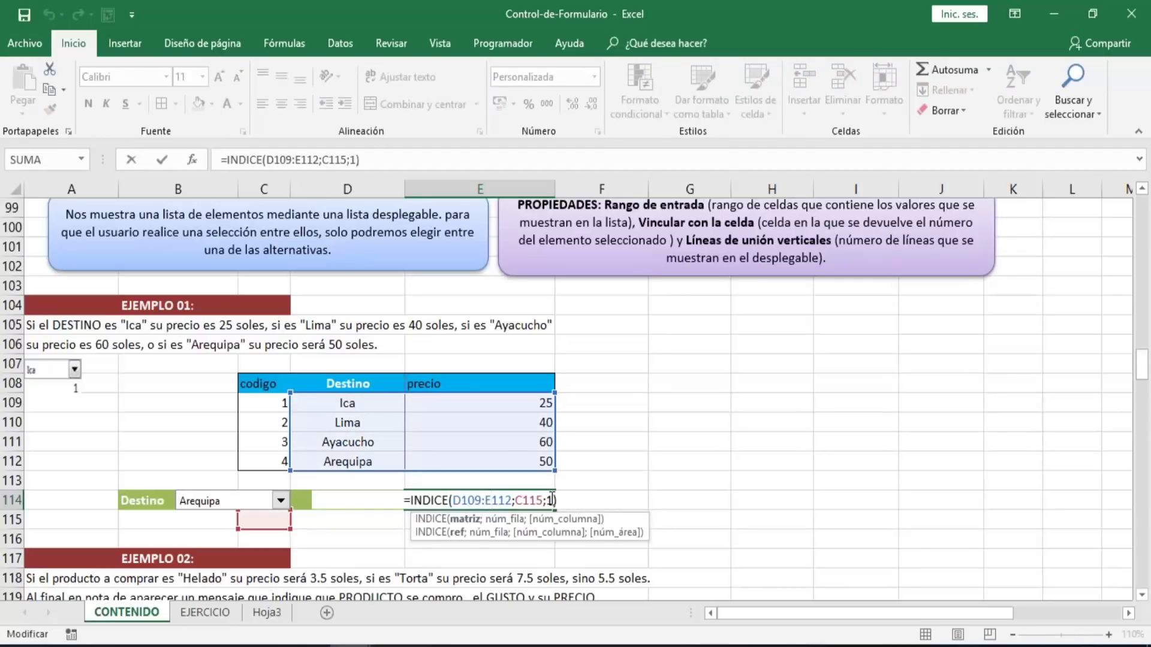
pyautogui.click(552, 500)
pyautogui.press('BackSpace')
pyautogui.write('2')
pyautogui.hotkey('ctrl', 'Return')
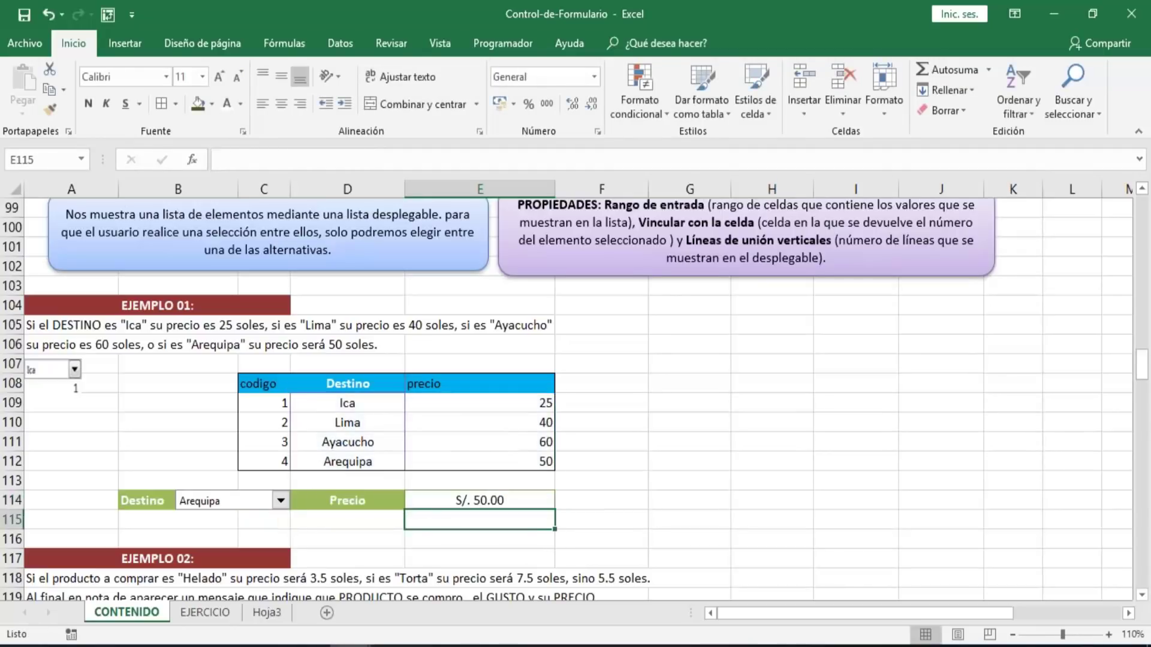
# - Test the INDICE formula by choosing Ica, Lima, Ayacucho and Arequipa in turn in the Destino combo box
pyautogui.click(280, 501)
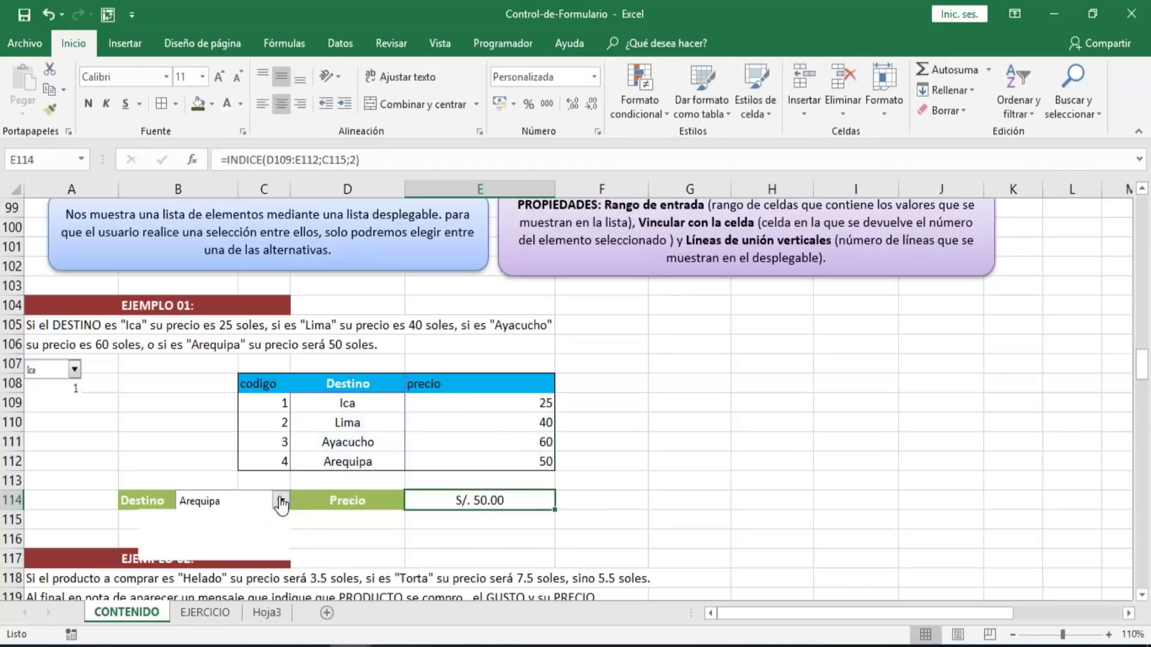
pyautogui.click(249, 518)
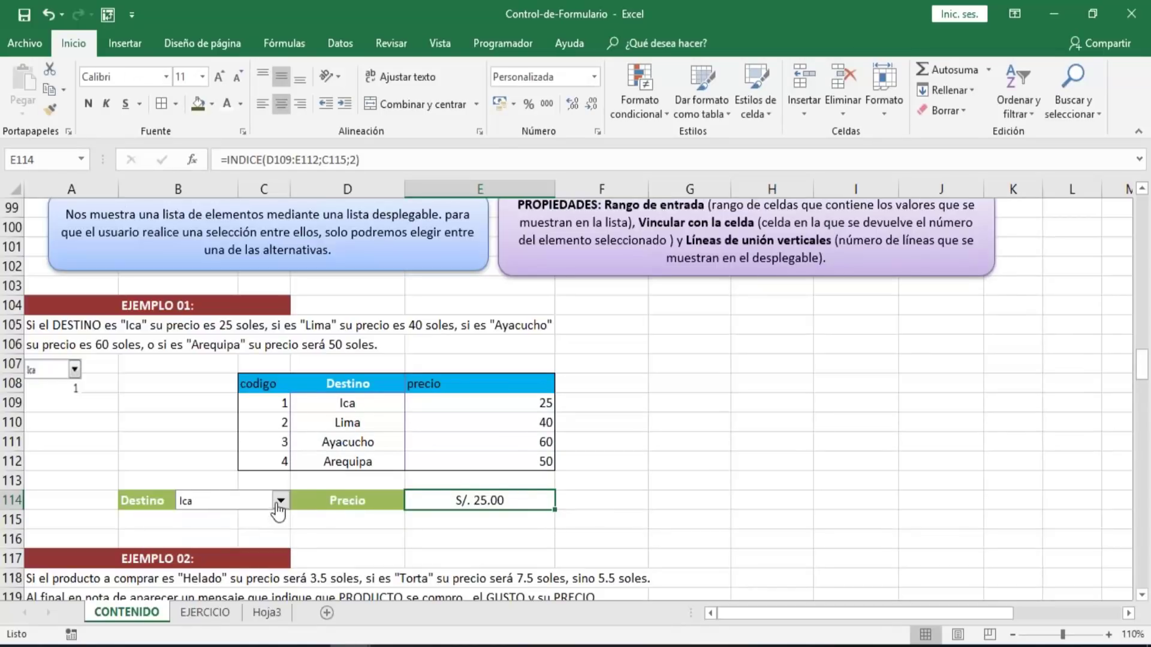
pyautogui.click(279, 502)
pyautogui.click(251, 530)
pyautogui.click(279, 502)
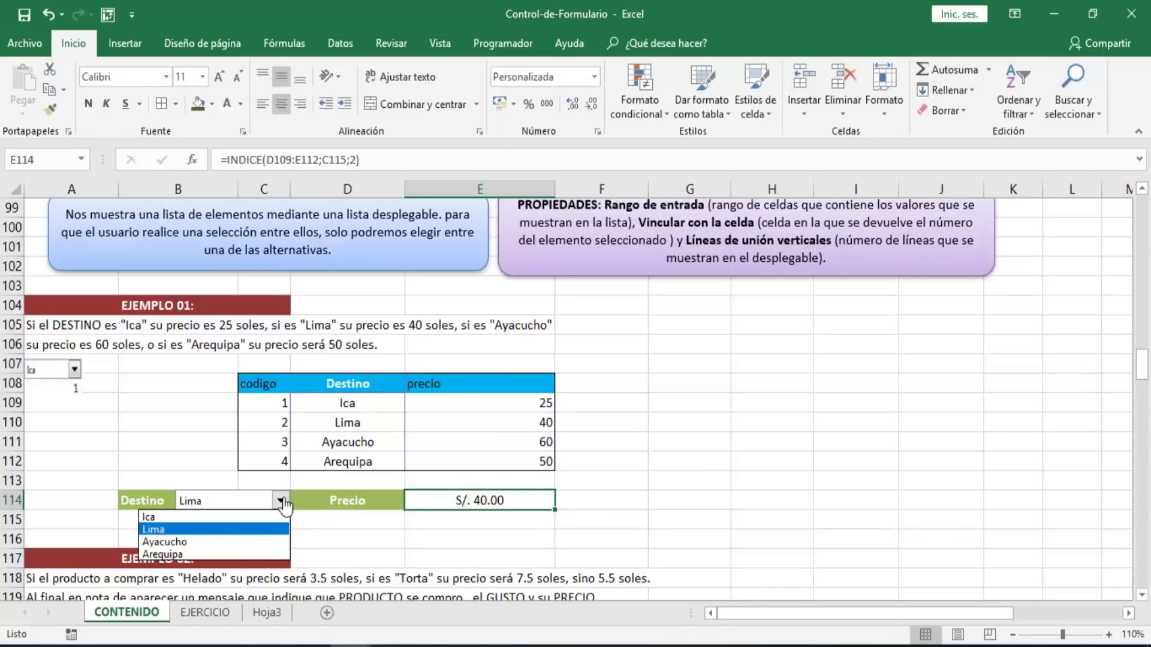
pyautogui.click(239, 542)
pyautogui.click(281, 501)
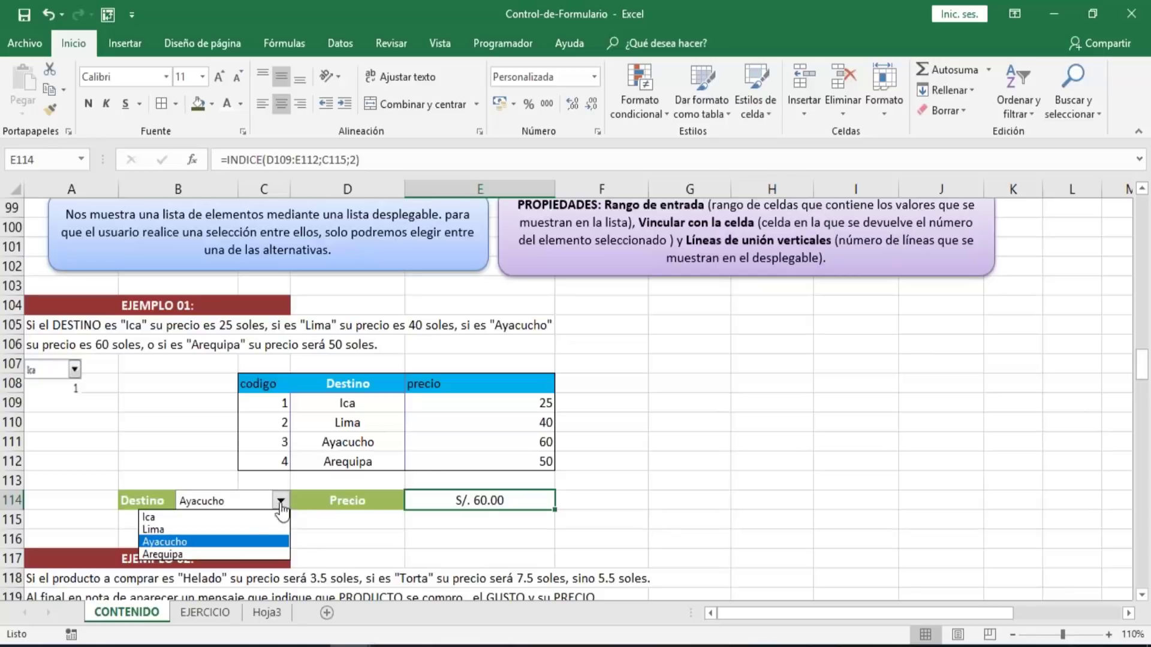
pyautogui.click(237, 555)
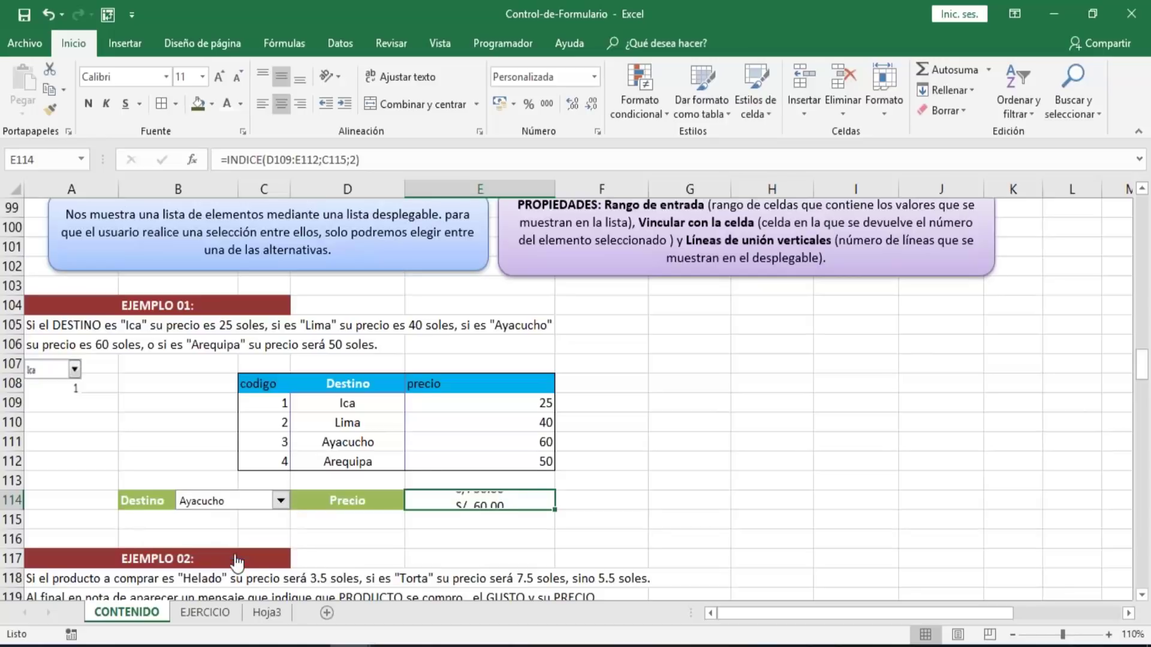
# - Review the arguments of the INDICE formula in Precio cell E114
pyautogui.doubleClick(531, 500)
pyautogui.click(560, 500)
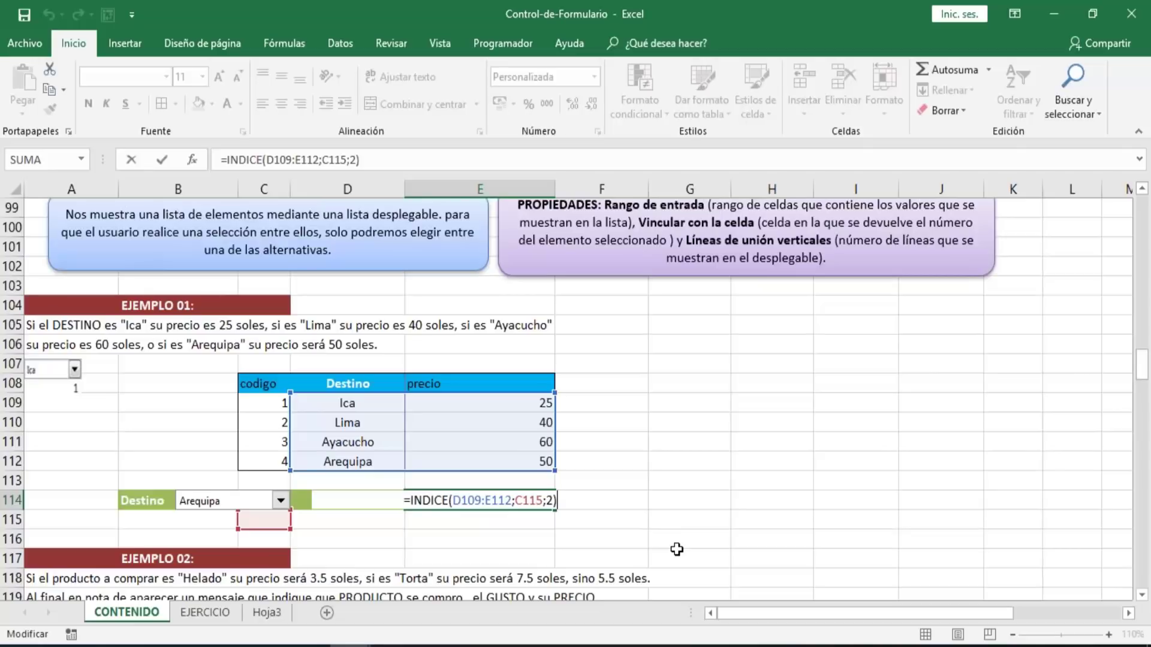
pyautogui.click(468, 500)
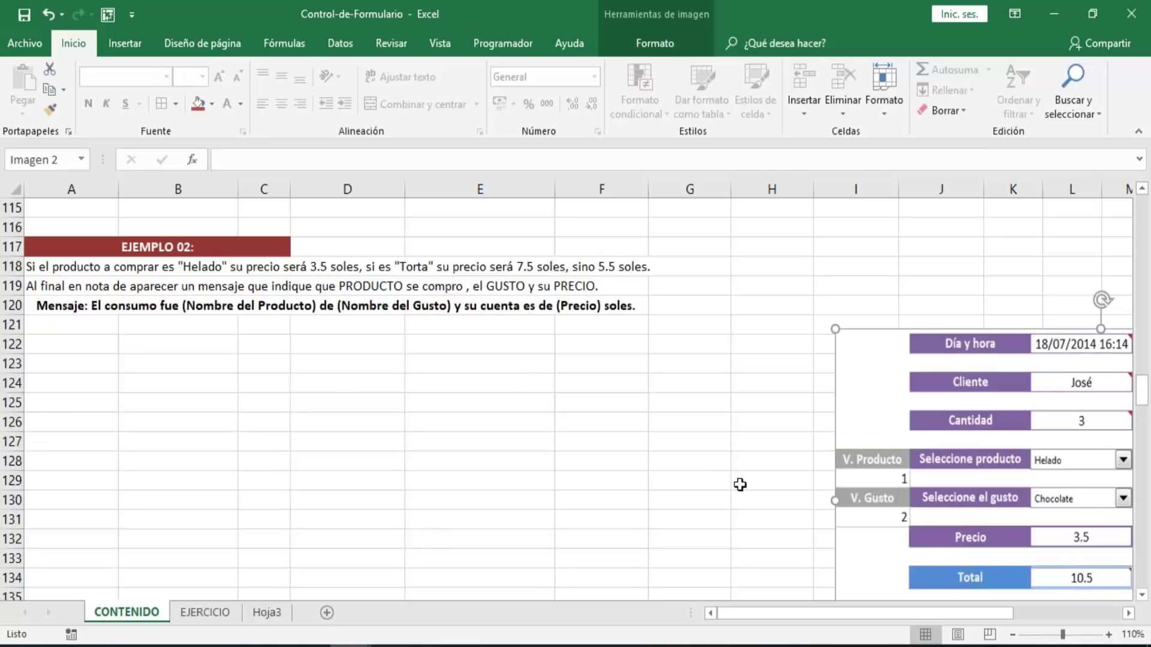
# - Move the Ejemplo 02 reference picture to column A directly below the message in row 120 and scale it down proportionally
pyautogui.moveTo(858, 487); pyautogui.dragTo(30, 476)
pyautogui.click(619, 523)
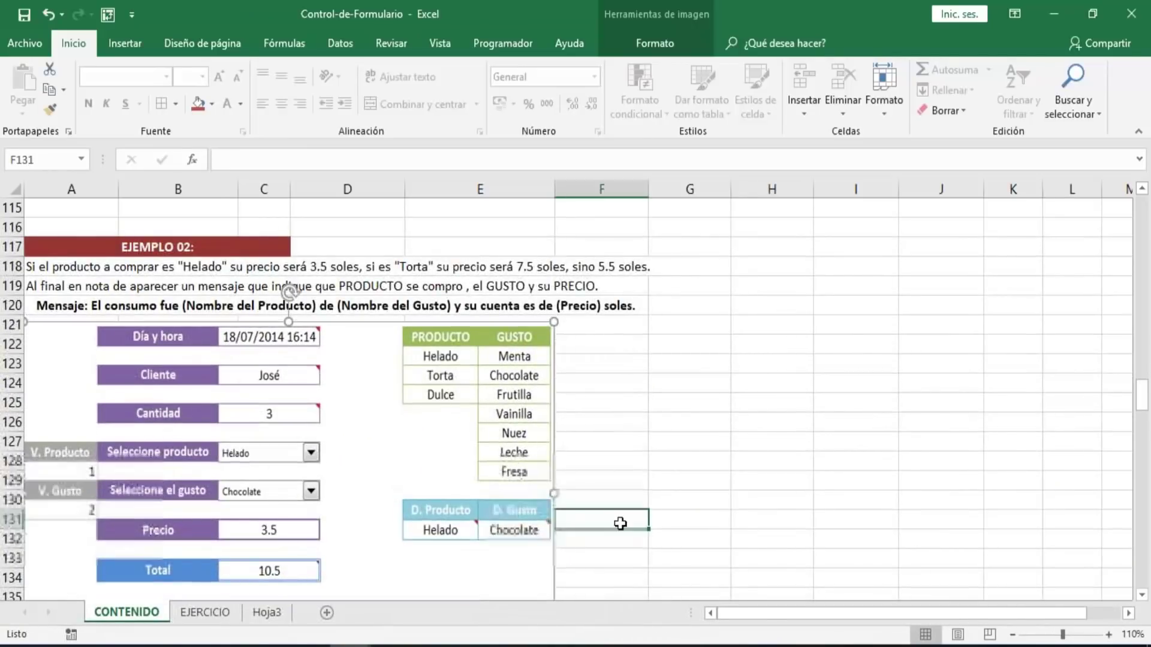
pyautogui.click(537, 376)
pyautogui.moveTo(554, 322); pyautogui.dragTo(466, 378)
pyautogui.moveTo(356, 446); pyautogui.dragTo(352, 390)
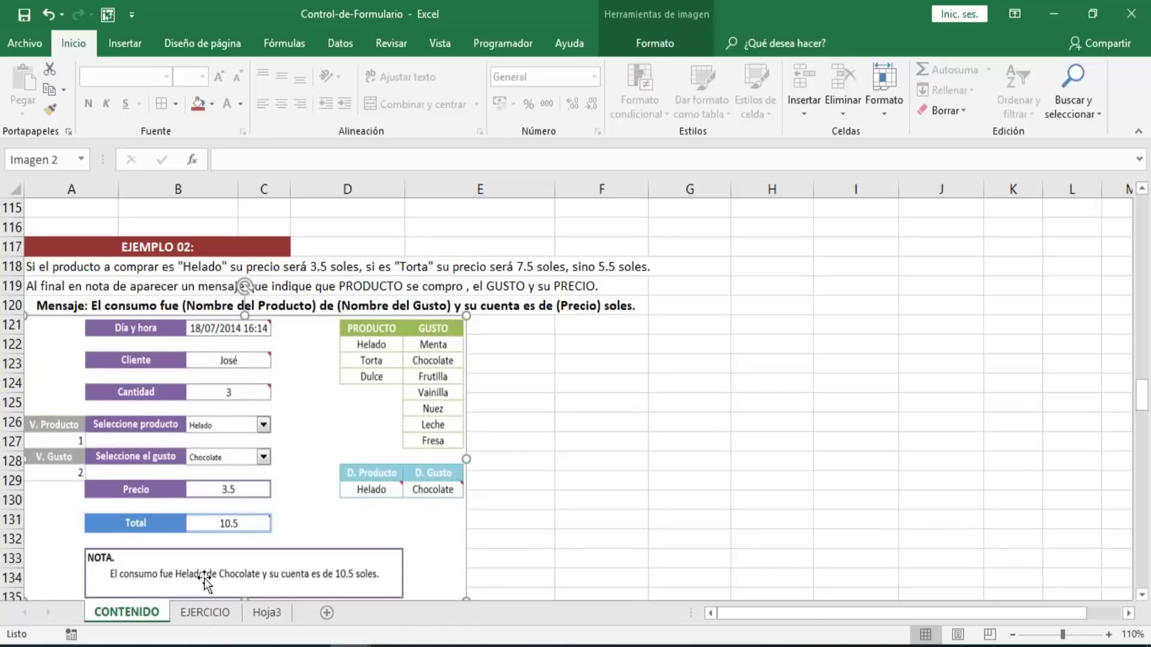
pyautogui.click(577, 465)
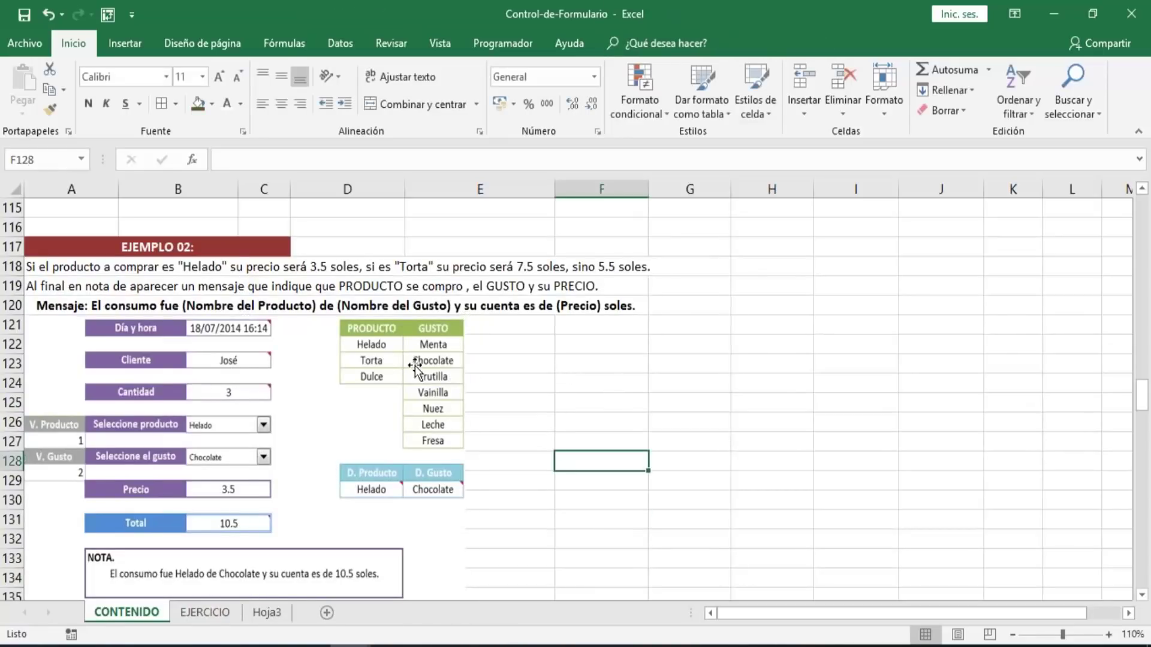
# - Reduce the reference picture further and place it within columns A to D, between about rows 122 and 134
pyautogui.click(440, 346)
pyautogui.moveTo(467, 316); pyautogui.dragTo(319, 362)
pyautogui.moveTo(369, 552); pyautogui.dragTo(405, 576)
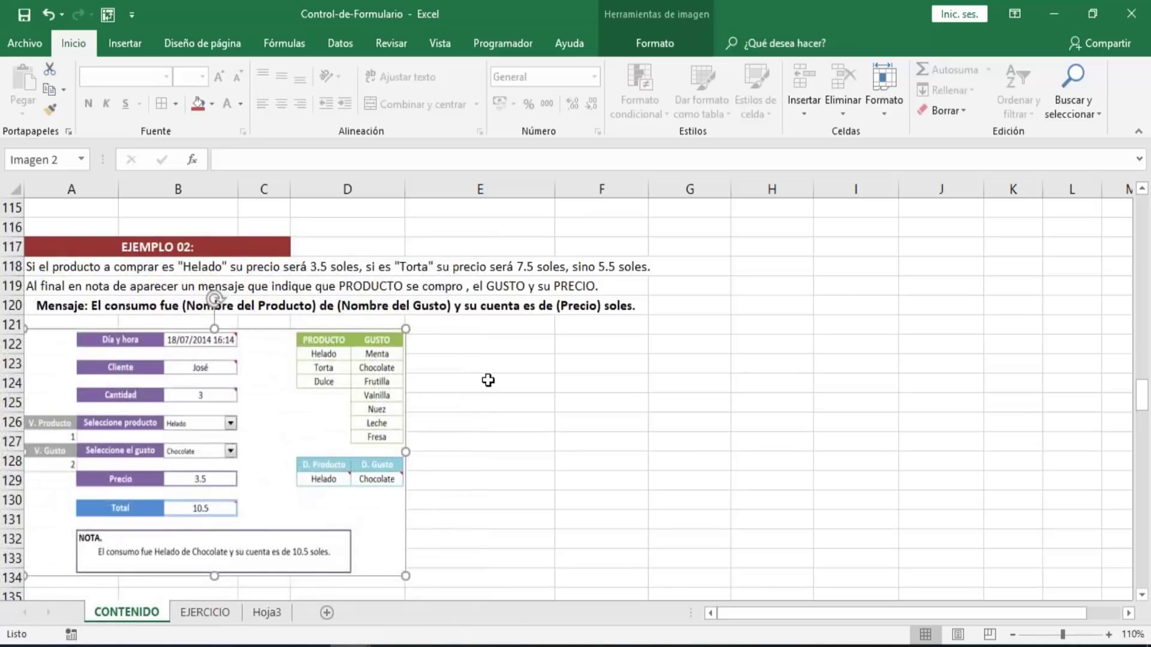
pyautogui.click(504, 349)
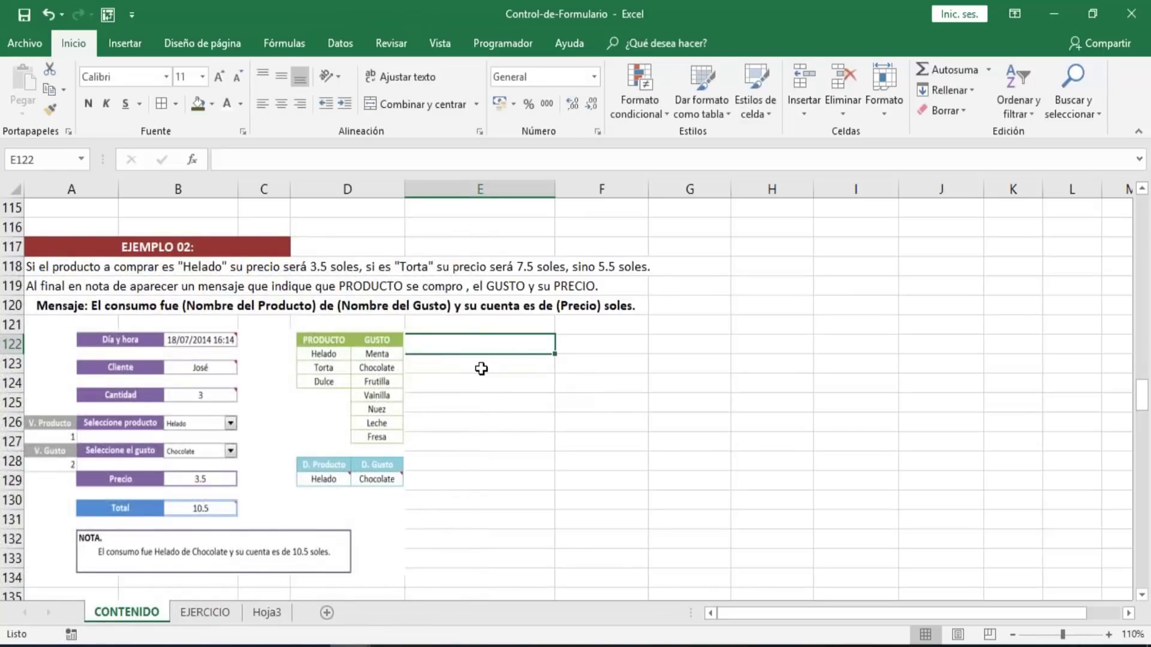
pyautogui.click(377, 355)
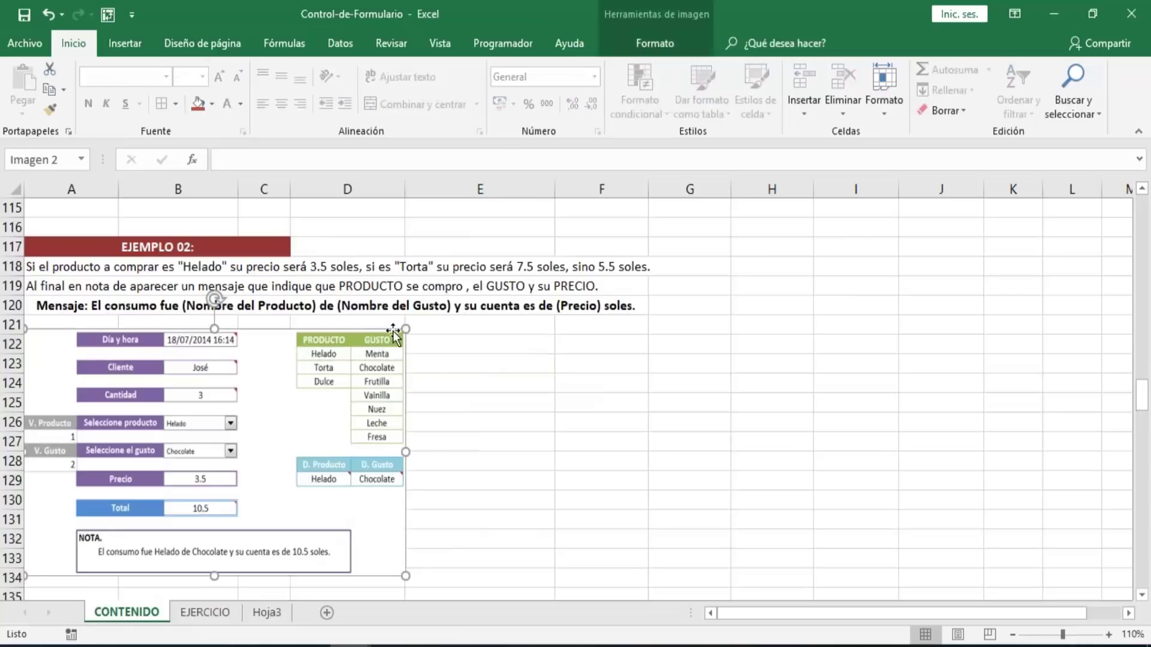
pyautogui.moveTo(405, 329); pyautogui.dragTo(397, 334)
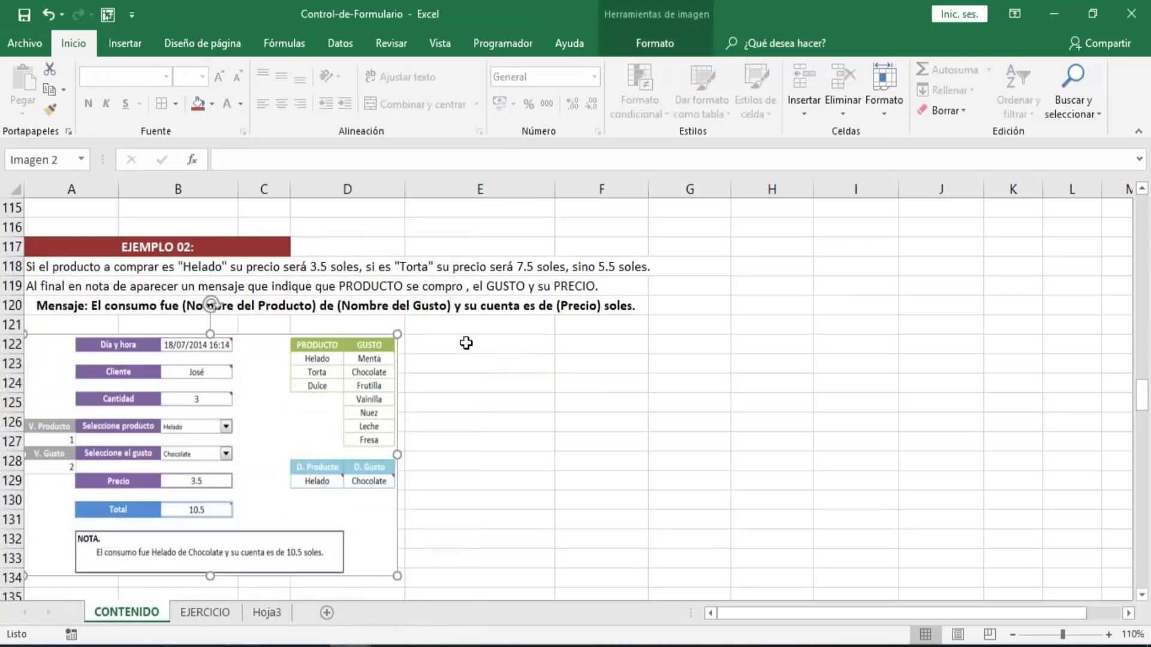
pyautogui.click(466, 343)
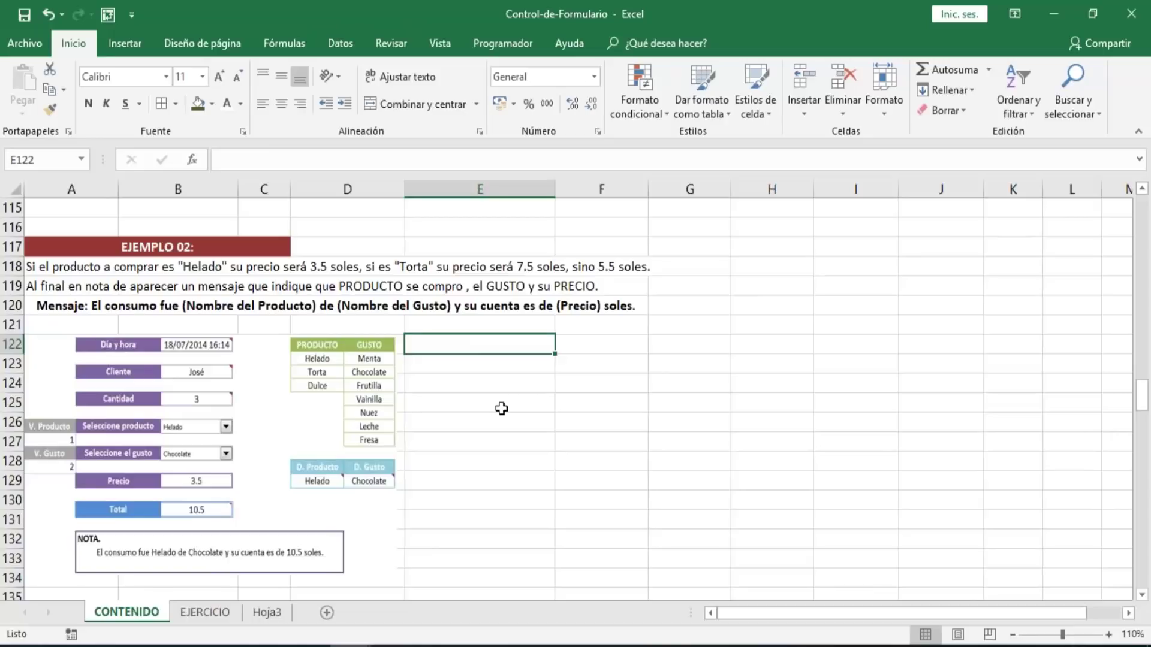
# - Enter the form labels "Día y Hora" in E122 and "Cliente" in E124
pyautogui.write('DIA')
pyautogui.press('BackSpace')
pyautogui.press('BackSpace')
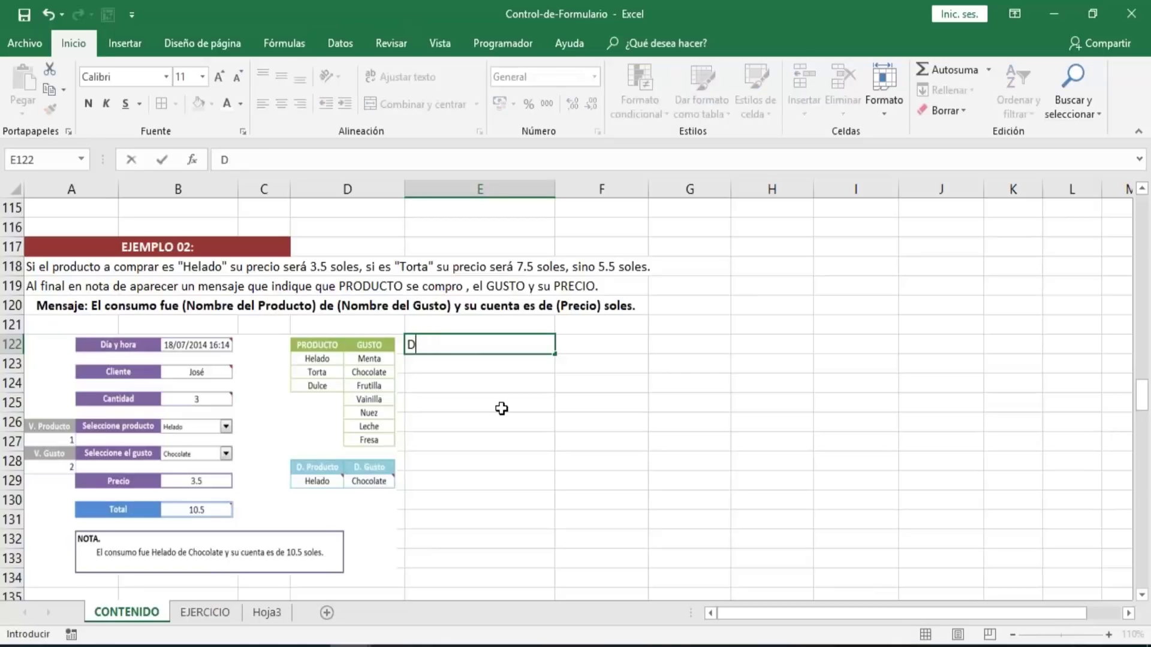
pyautogui.write('ía y Hora')
pyautogui.press('Return')
pyautogui.press('Return')
pyautogui.write('C')
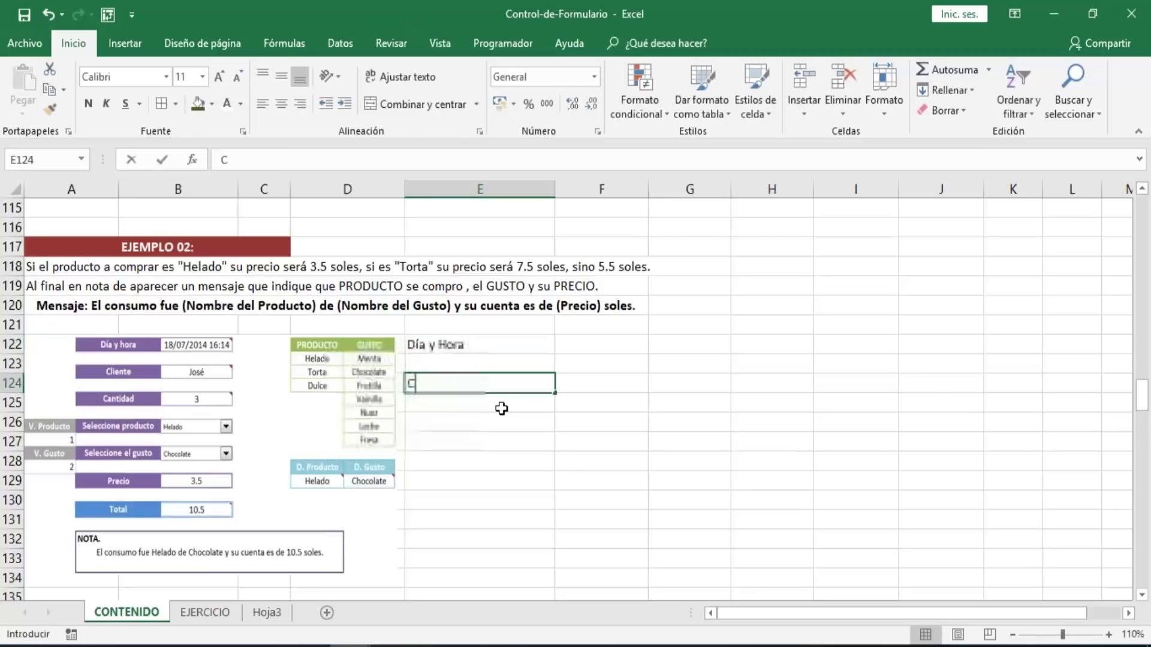
pyautogui.write('liente')
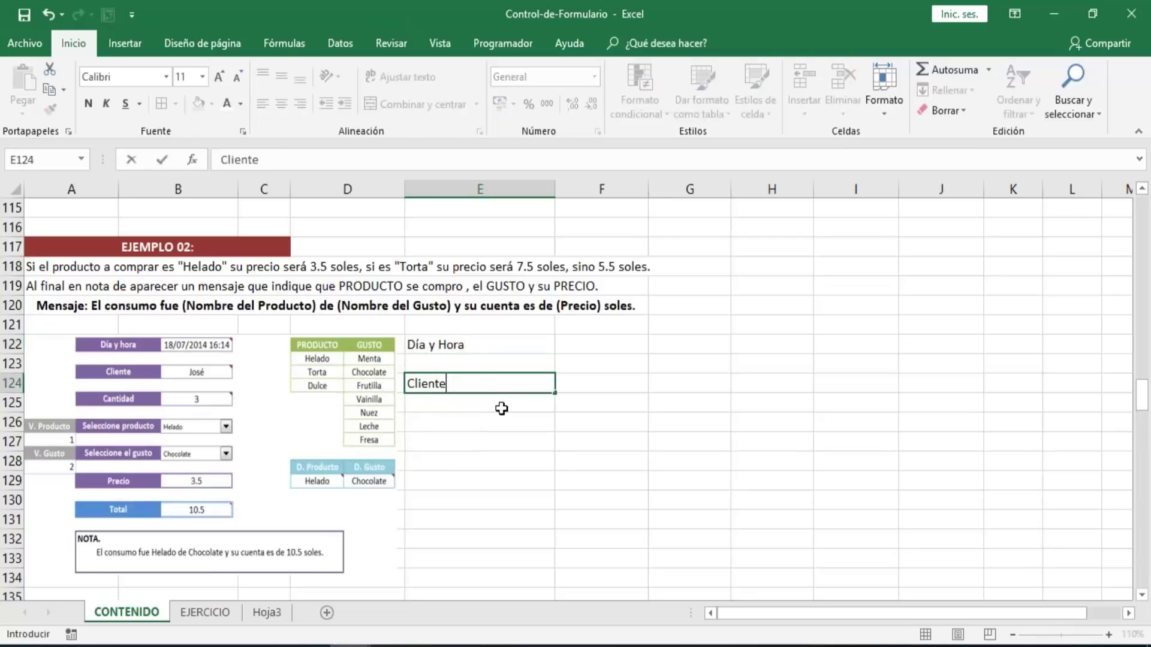
pyautogui.hotkey('ctrl', 'Return')
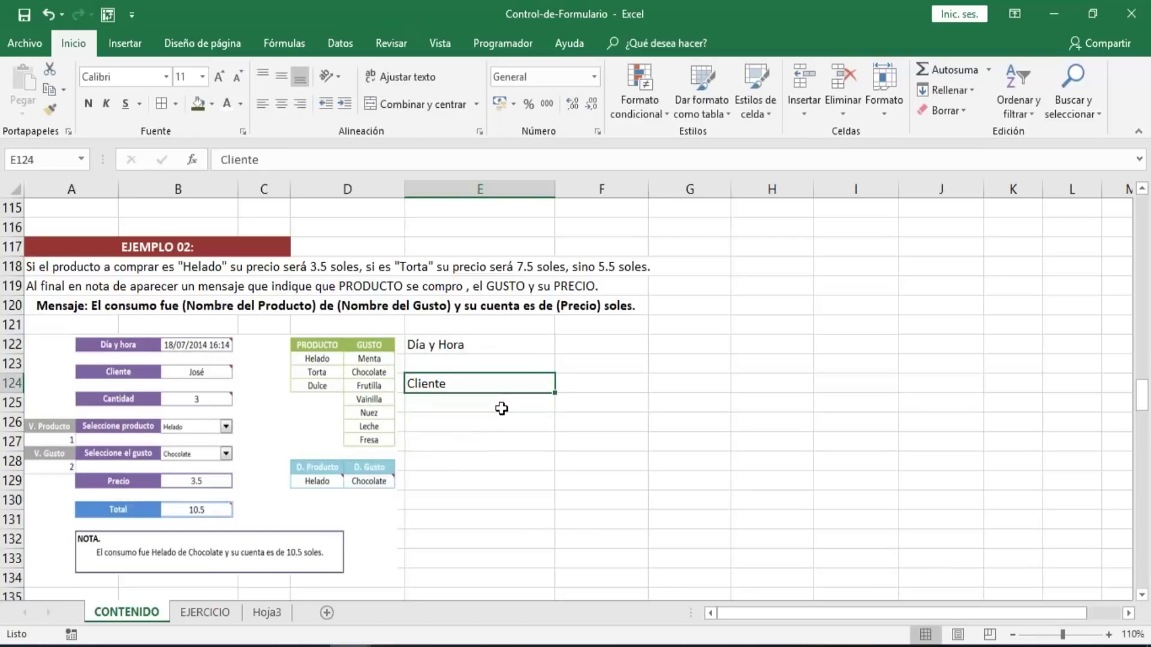
# - Enter the form labels "Cantidad" in E126 and "Seleccione Producto" in E128
pyautogui.click(501, 409)
pyautogui.press('Down')
pyautogui.write('Ca')
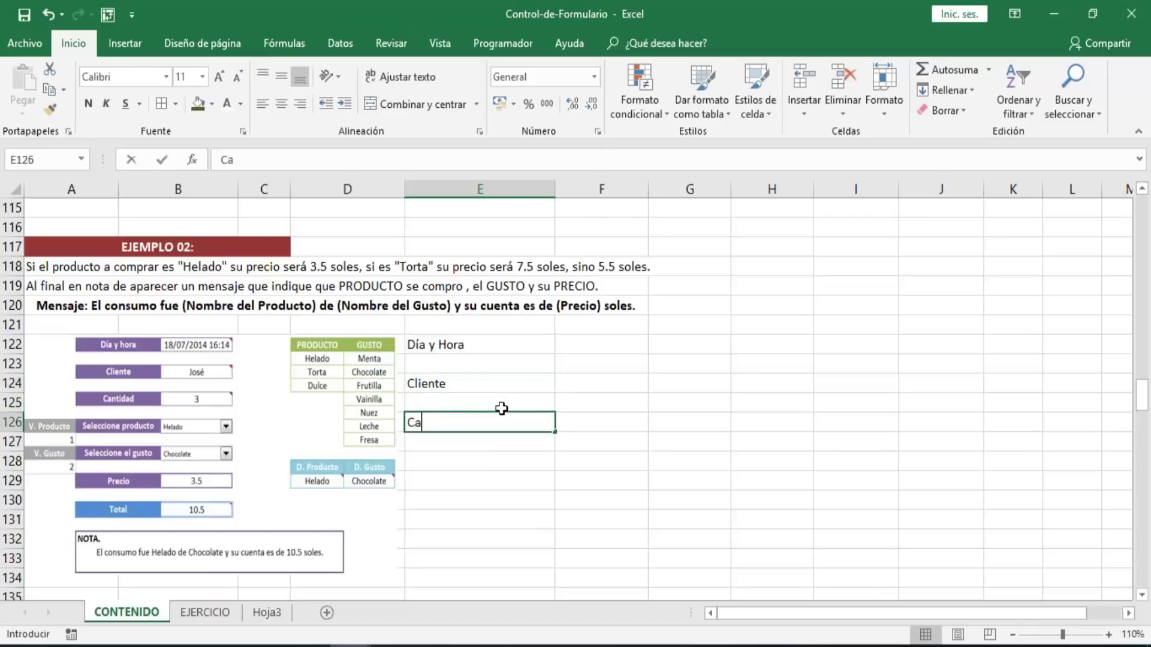
pyautogui.write('ntidad')
pyautogui.press('Down')
pyautogui.press('Down')
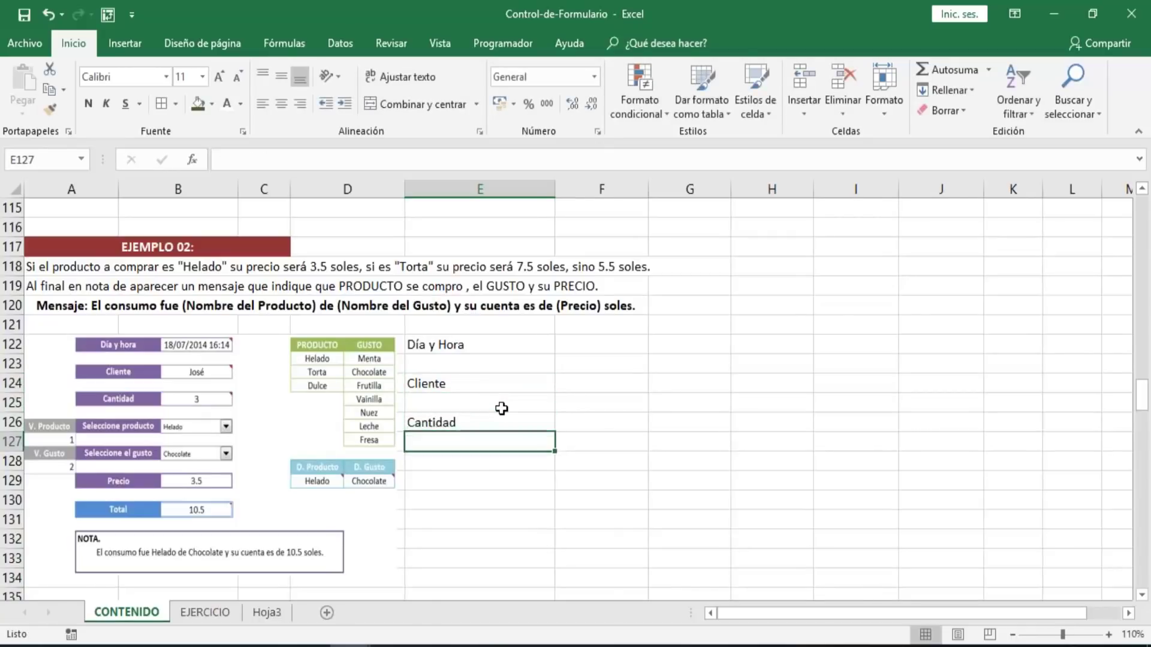
pyautogui.write('Se')
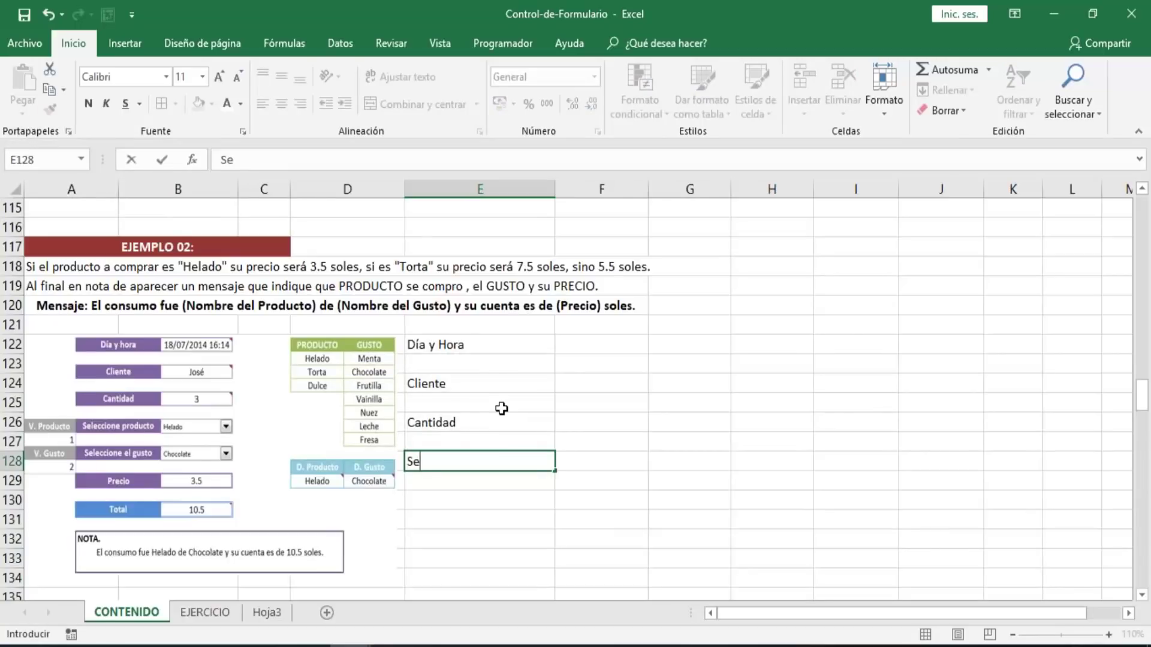
pyautogui.write('leccione Pr')
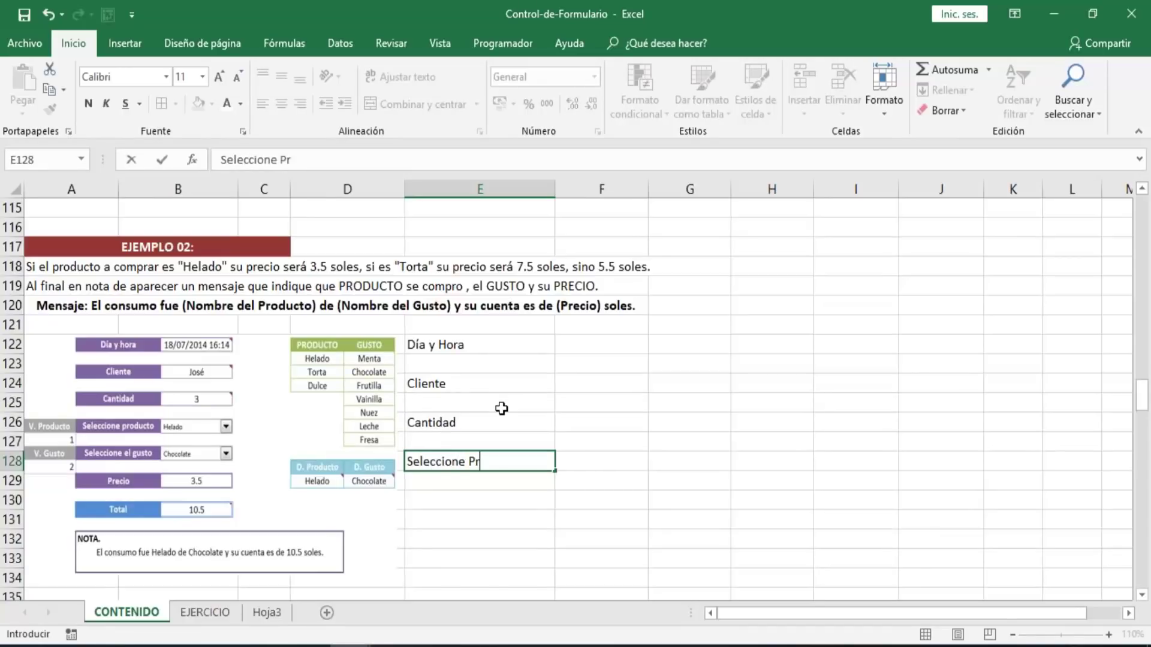
pyautogui.write('oducto')
pyautogui.press('Return')
pyautogui.press('Return')
# - Enter the form labels "Seleccione el Gusto" in E130 and "Precio" in E132
pyautogui.write('Seleccion')
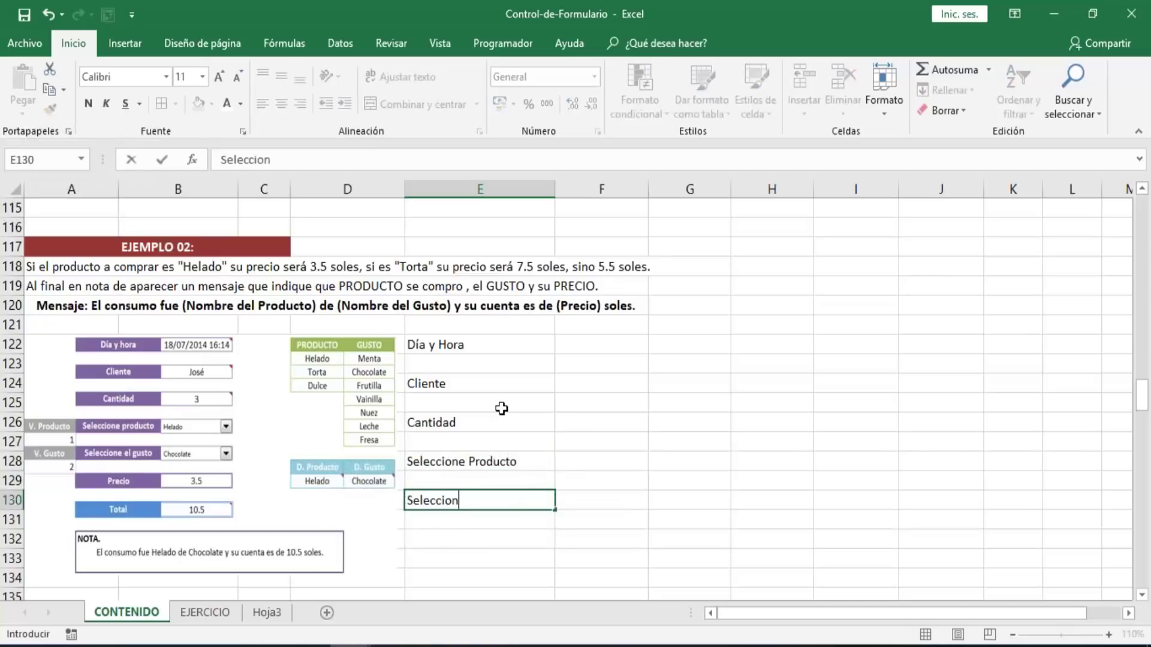
pyautogui.press('BackSpace')
pyautogui.write('ne')
pyautogui.write('el Gusto')
pyautogui.press('Return')
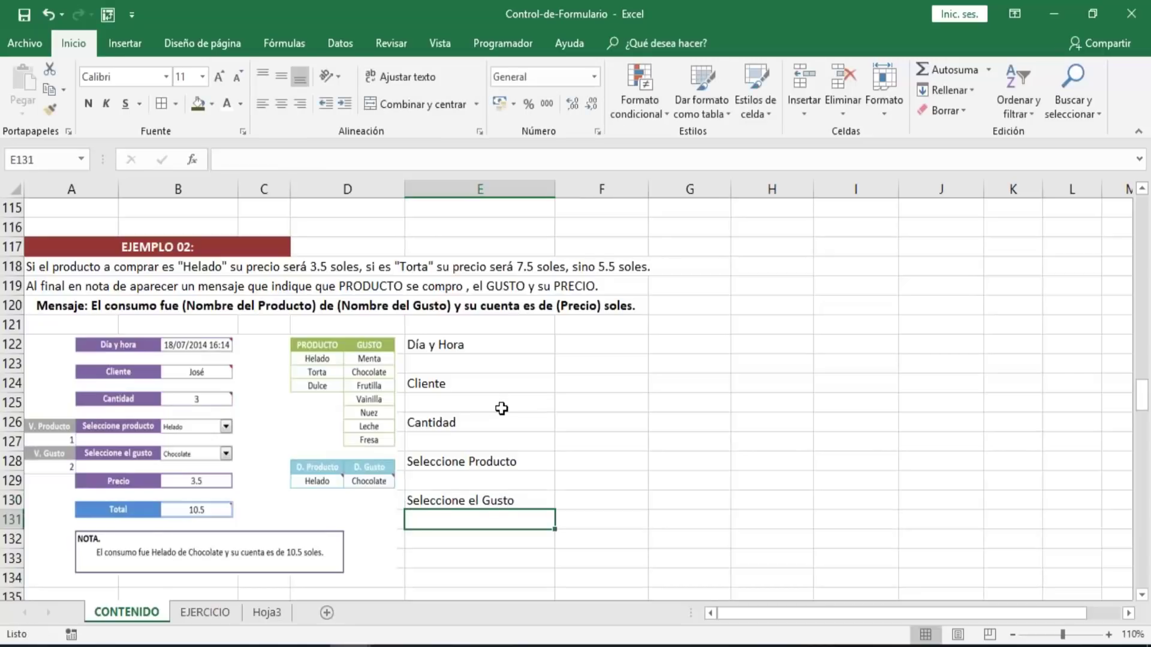
pyautogui.press('Return')
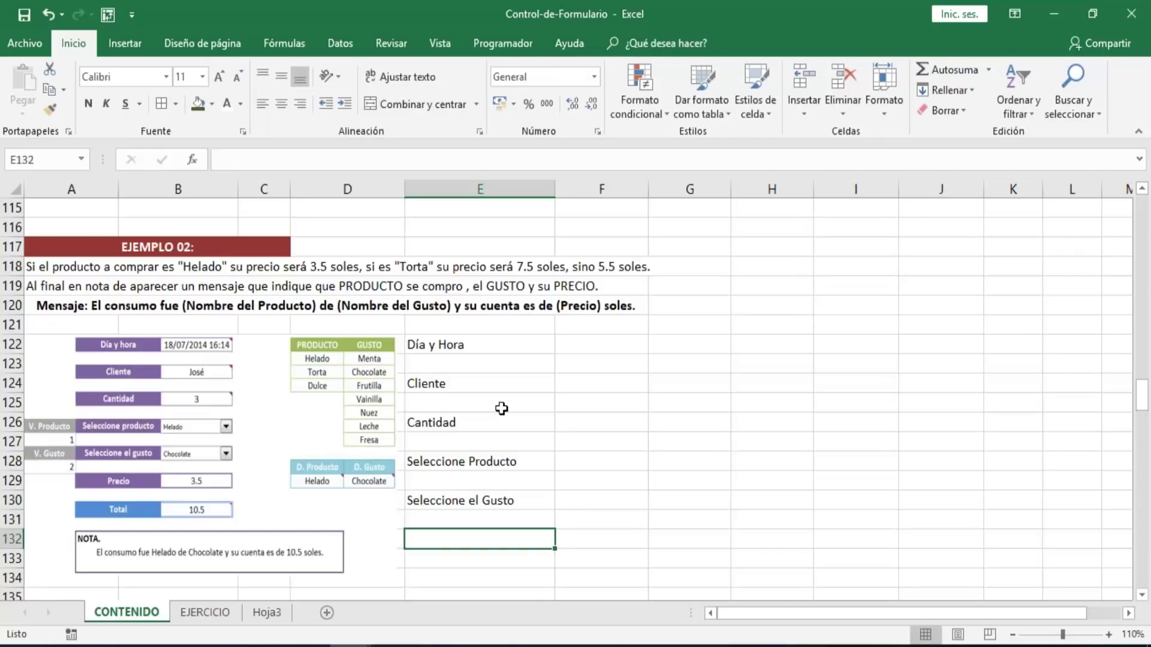
pyautogui.write('Precio')
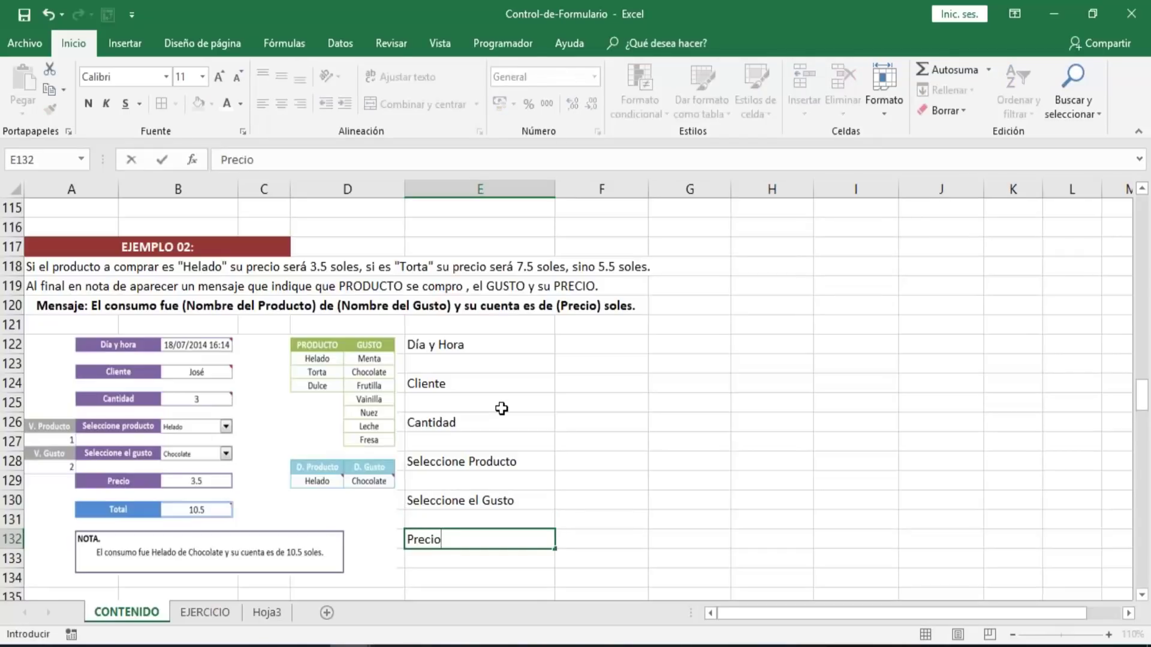
pyautogui.press('Return')
# - Enter the label "Total" in E134, leaving row 133 empty above it
pyautogui.write('T')
pyautogui.press('BackSpace')
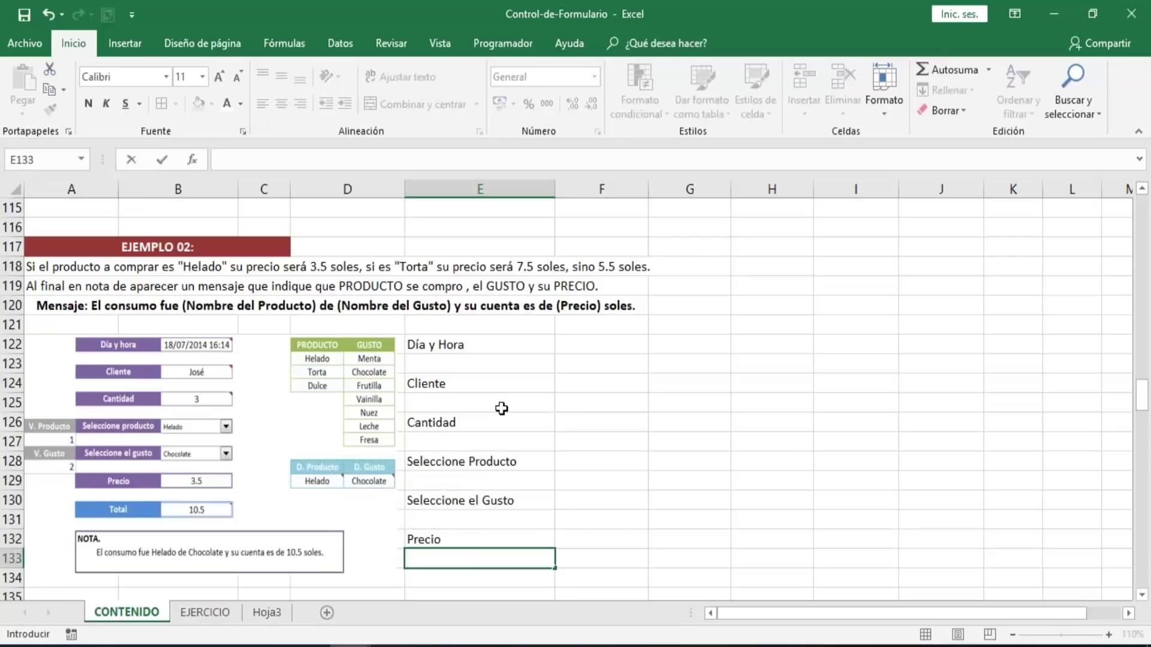
pyautogui.press('Return')
pyautogui.write('Tot')
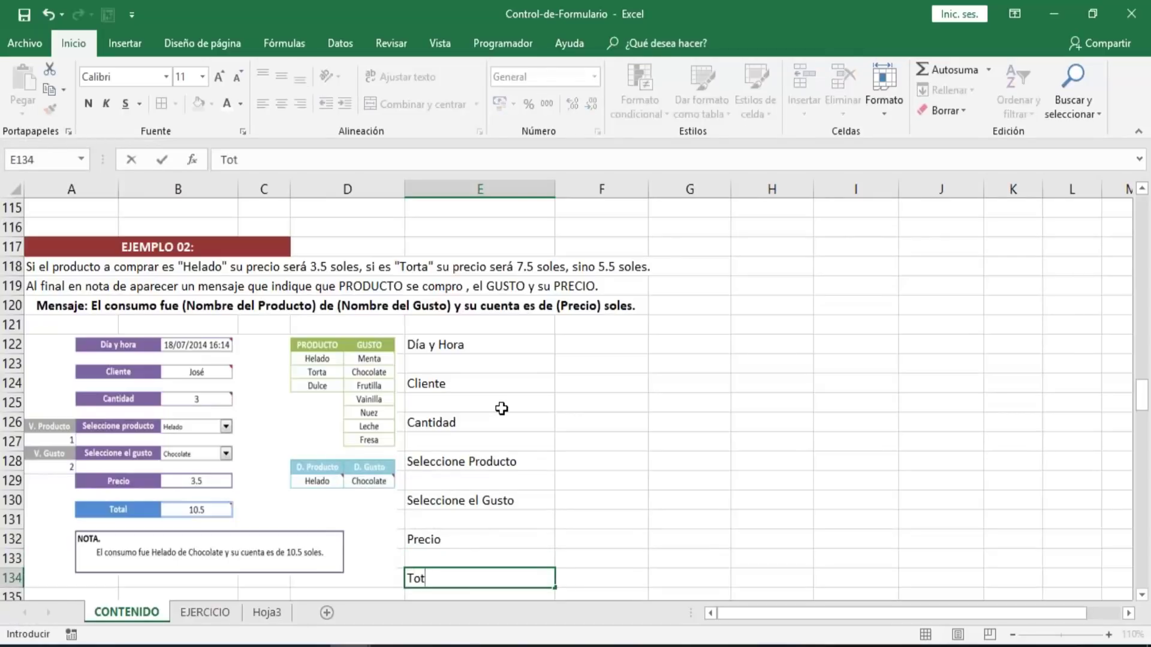
pyautogui.write('al')
pyautogui.press('Return')
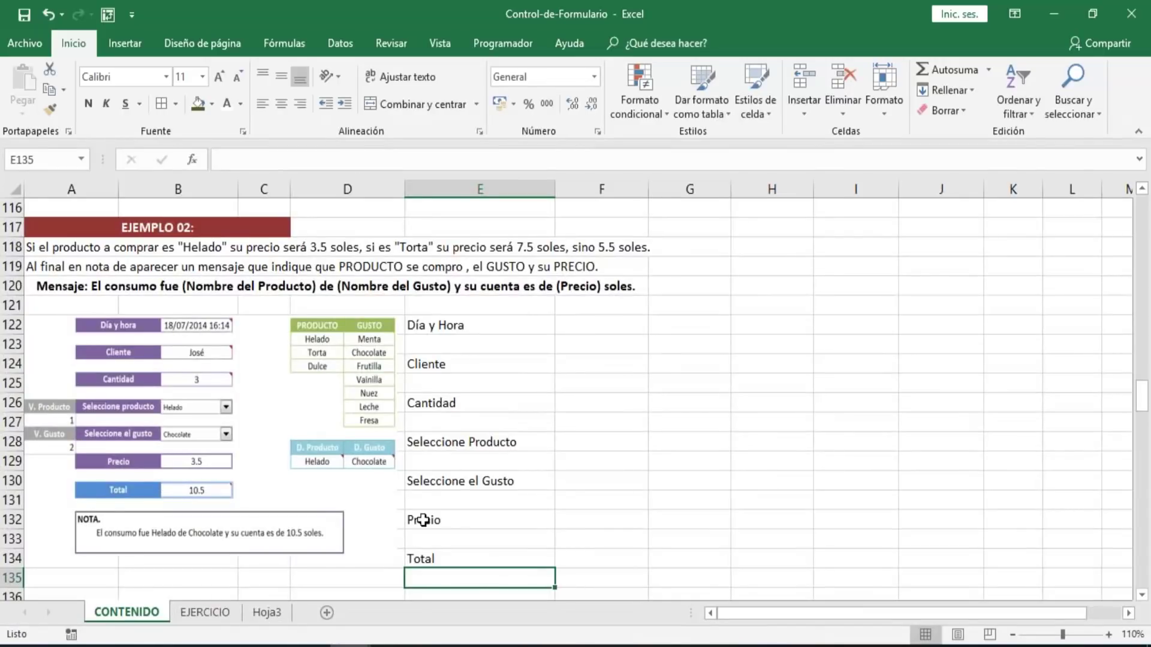
# - Shrink the empty spacer rows 123 and 125 to about half height around the "Cliente" row
pyautogui.click(509, 487)
pyautogui.click(481, 454)
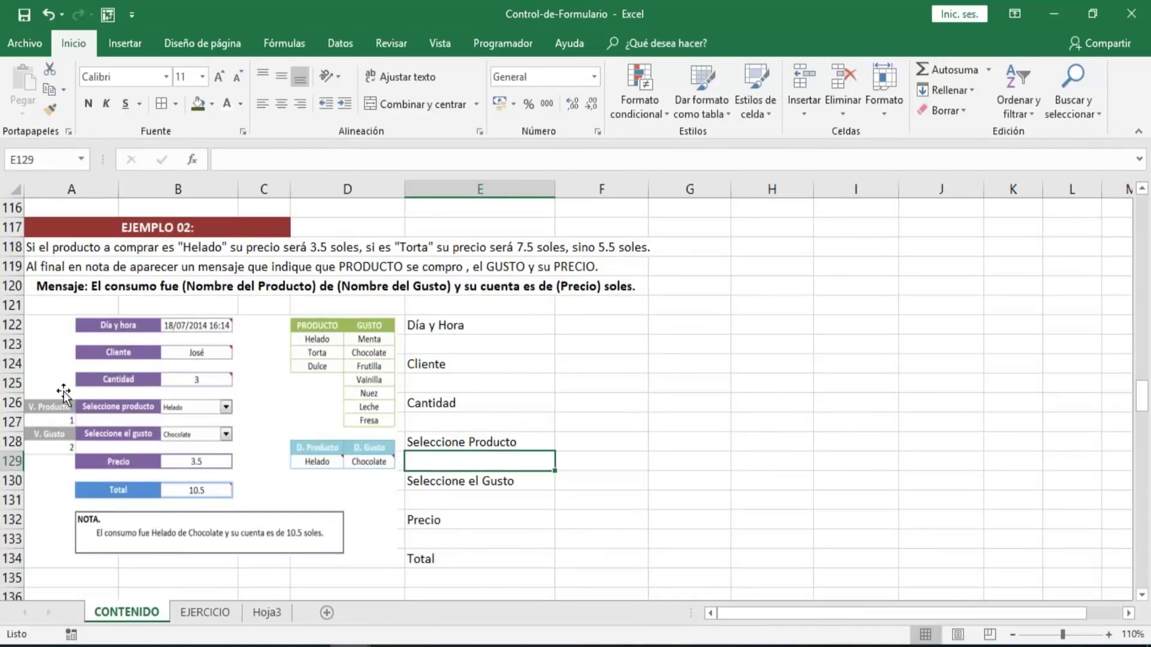
pyautogui.click(12, 324)
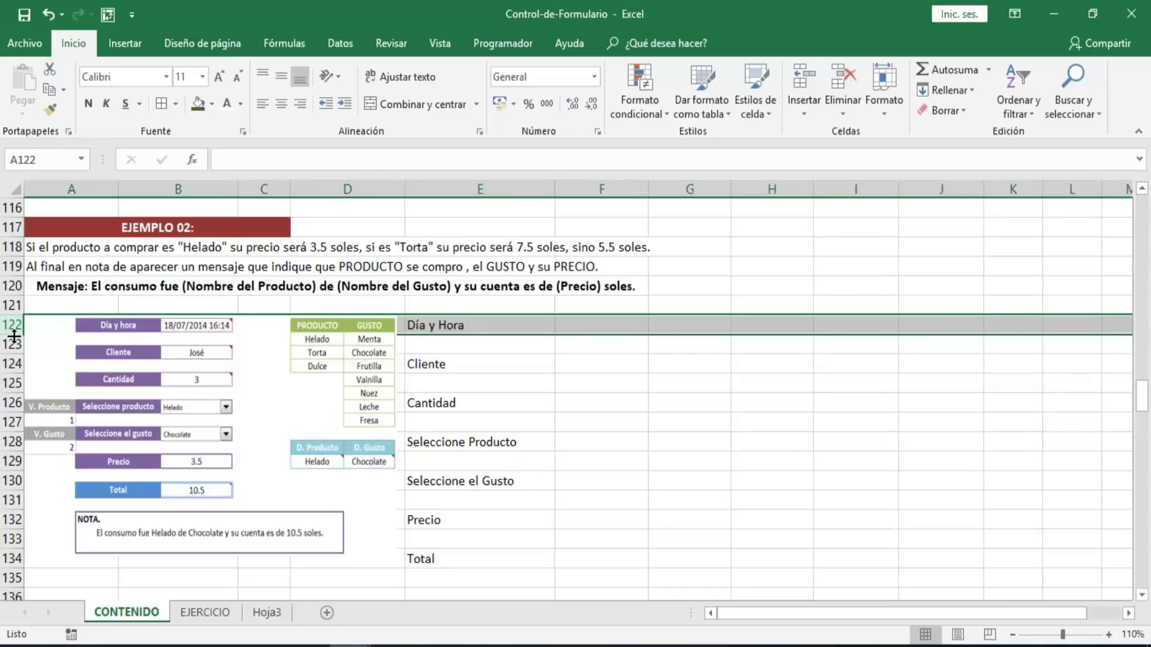
pyautogui.click(12, 343)
pyautogui.moveTo(12, 355); pyautogui.dragTo(13, 346)
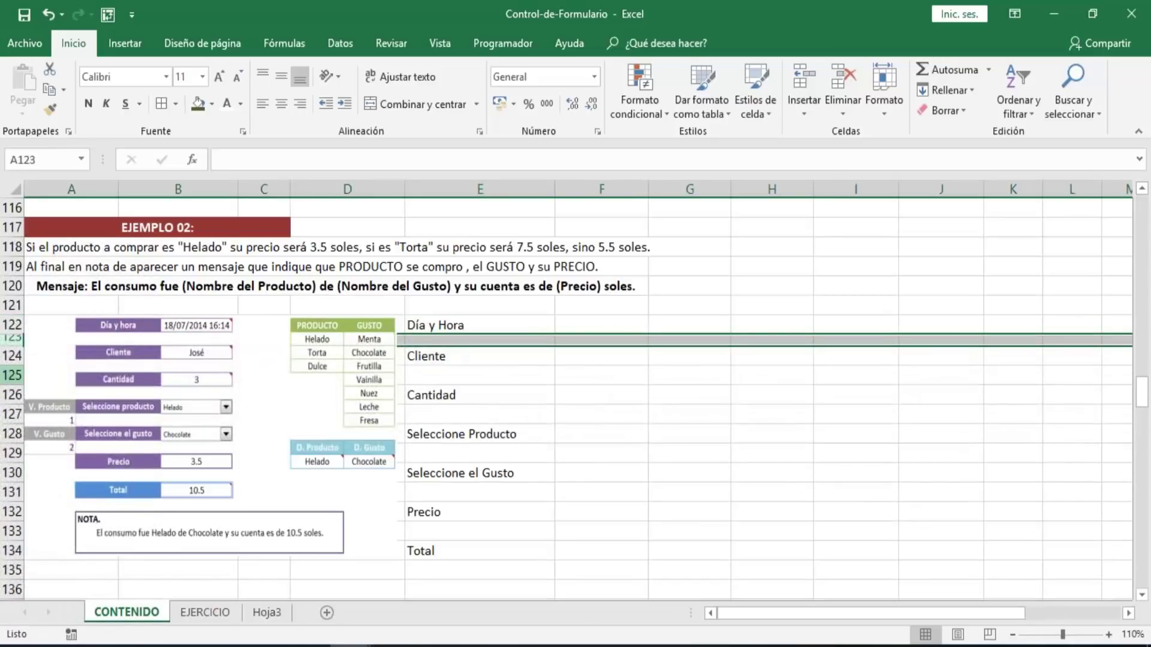
pyautogui.click(12, 358)
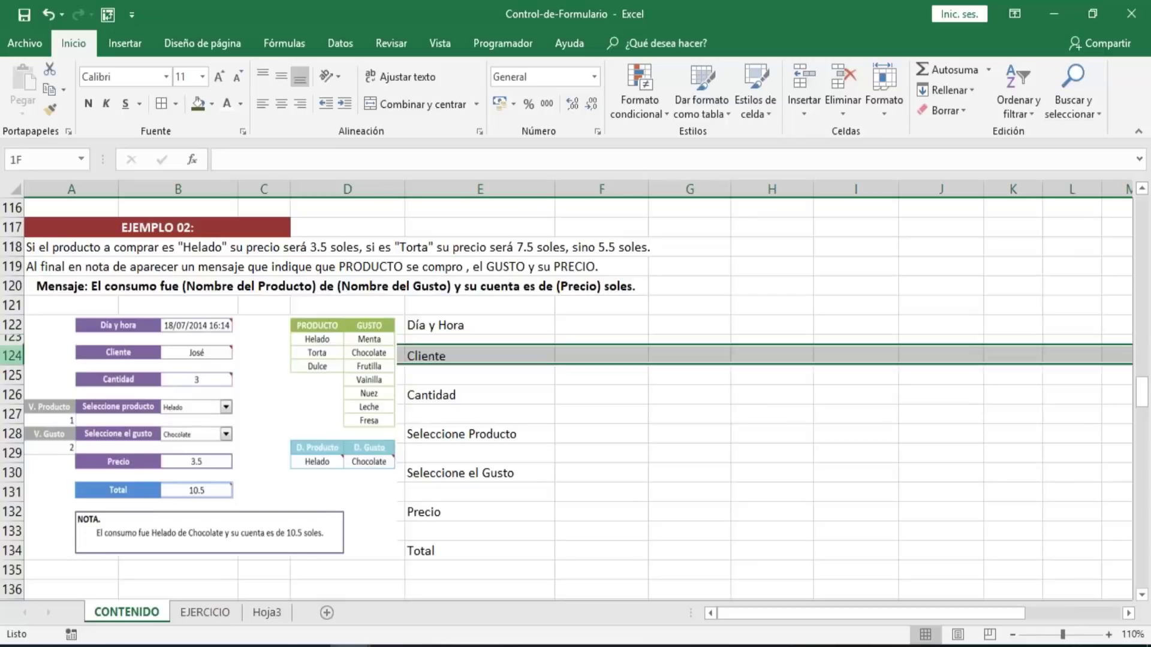
pyautogui.click(12, 374)
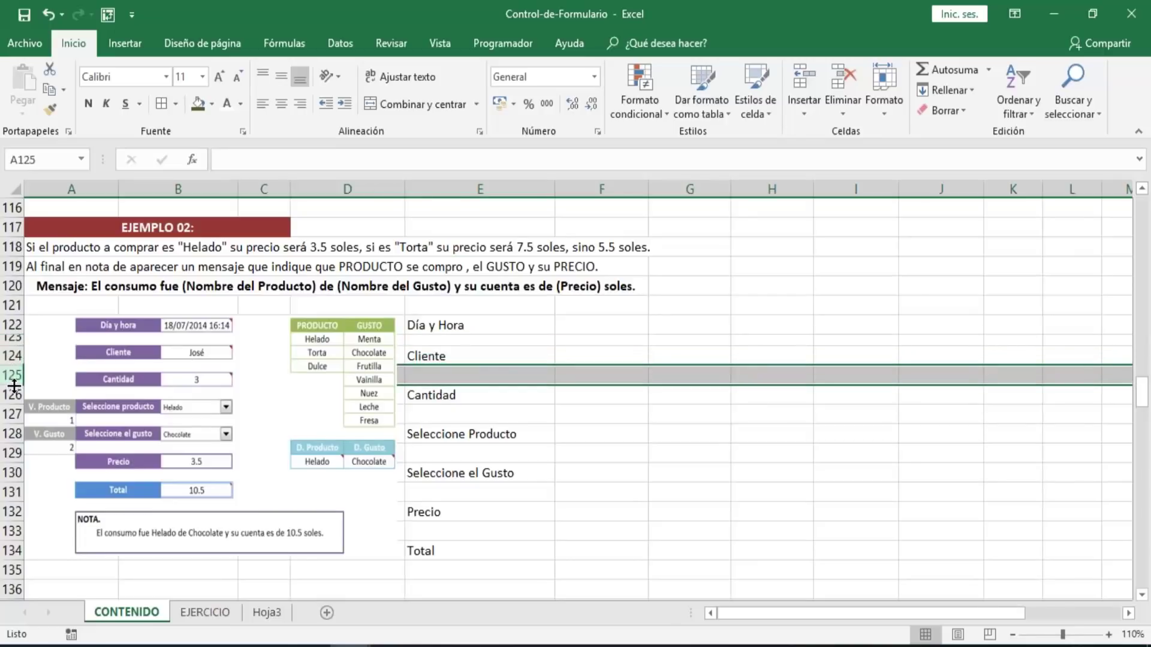
pyautogui.moveTo(13, 384); pyautogui.dragTo(13, 376)
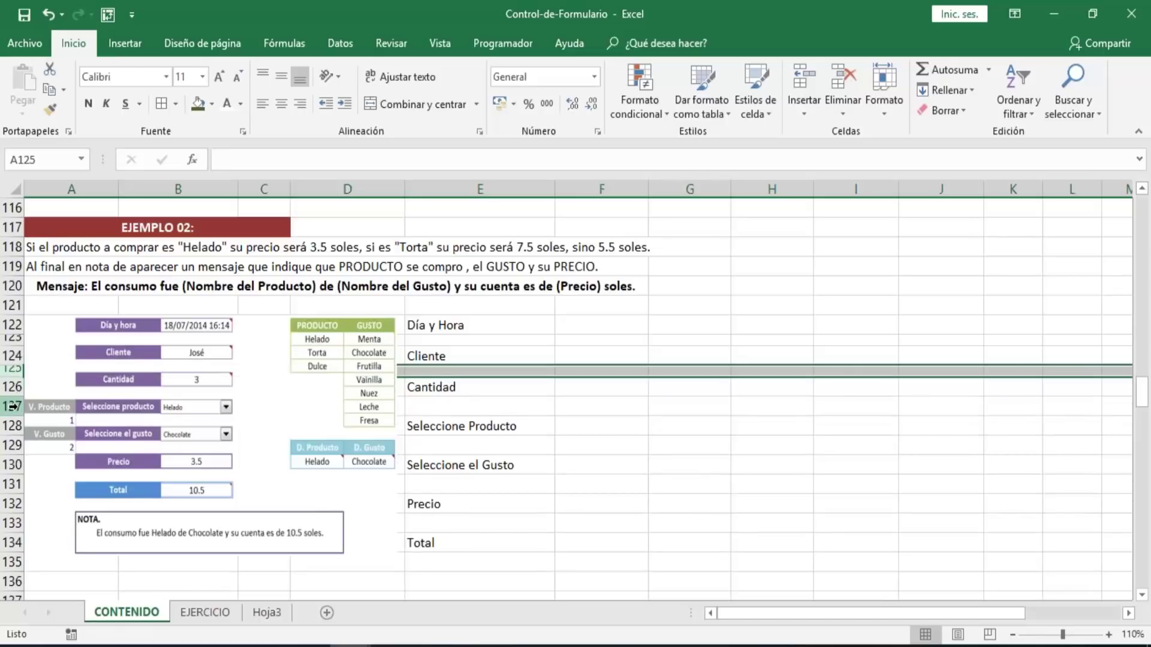
# - Shrink the empty spacer rows 127 and 129 around "Seleccione Producto" to match the narrow spacers above
pyautogui.click(14, 406)
pyautogui.moveTo(13, 416); pyautogui.dragTo(14, 408)
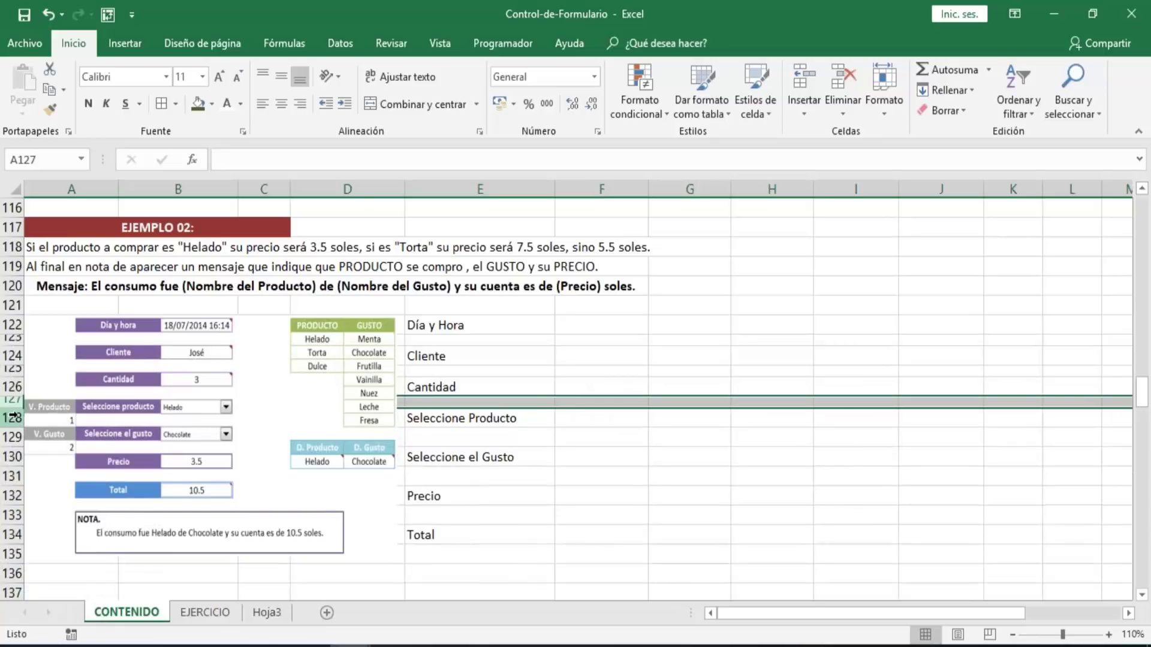
pyautogui.click(13, 420)
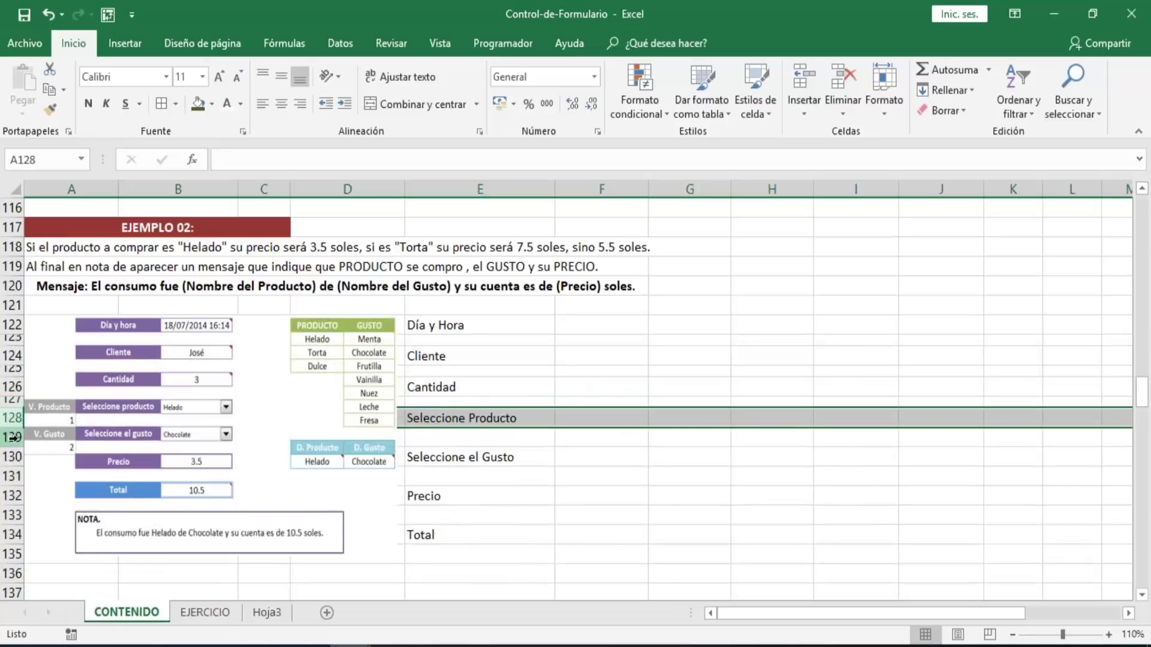
pyautogui.click(13, 438)
pyautogui.moveTo(15, 445); pyautogui.dragTo(12, 439)
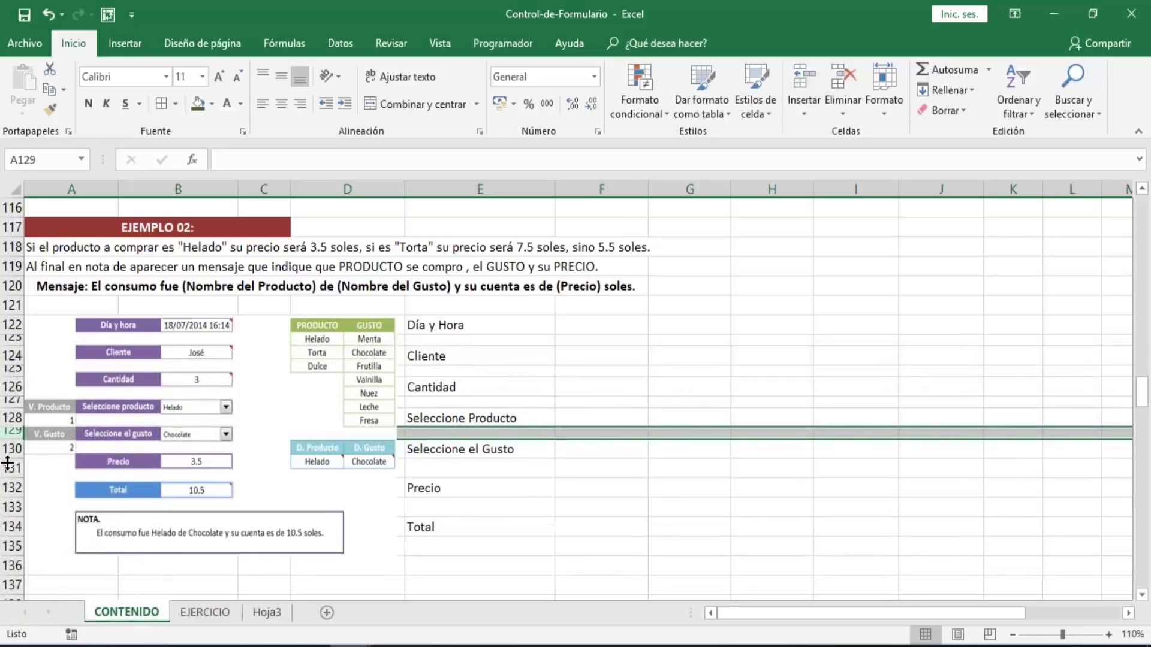
# - Shrink the empty rows 131, 133 and 135 around "Precio" and "Total" to the same narrow height
pyautogui.click(14, 469)
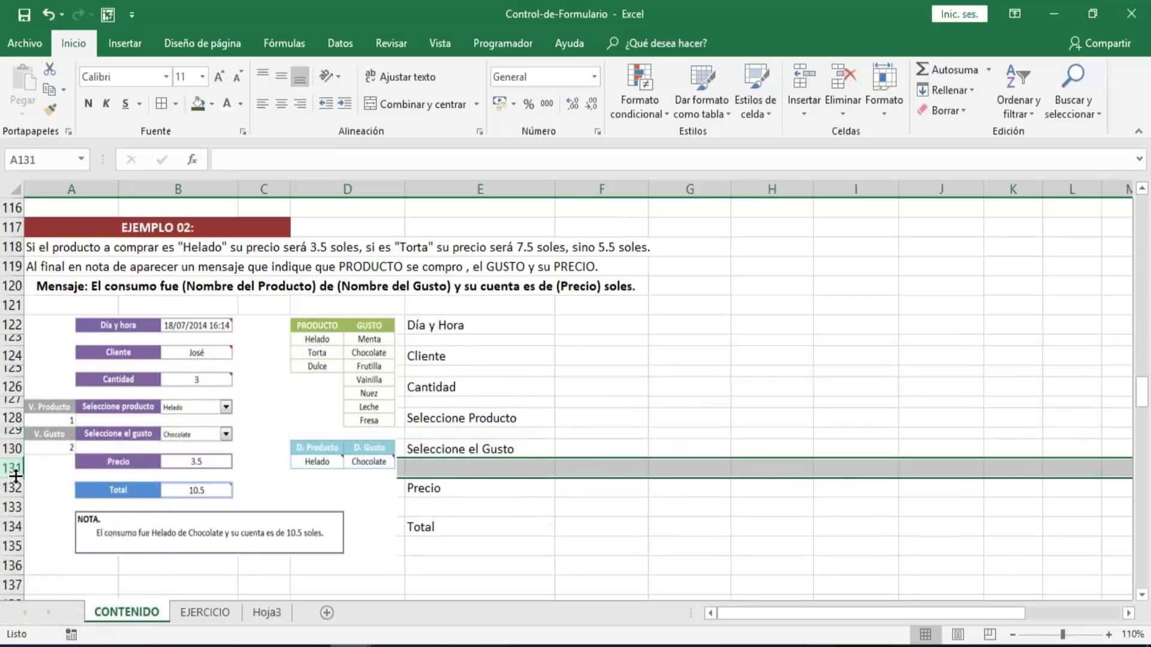
pyautogui.moveTo(15, 474); pyautogui.dragTo(15, 465)
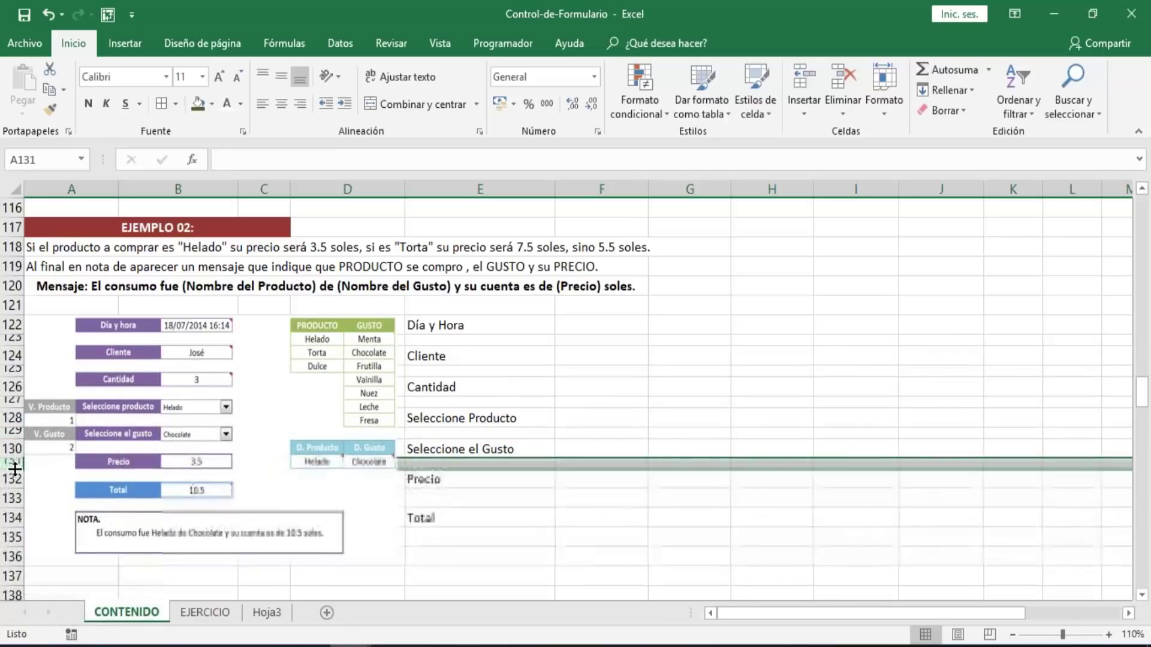
pyautogui.click(13, 498)
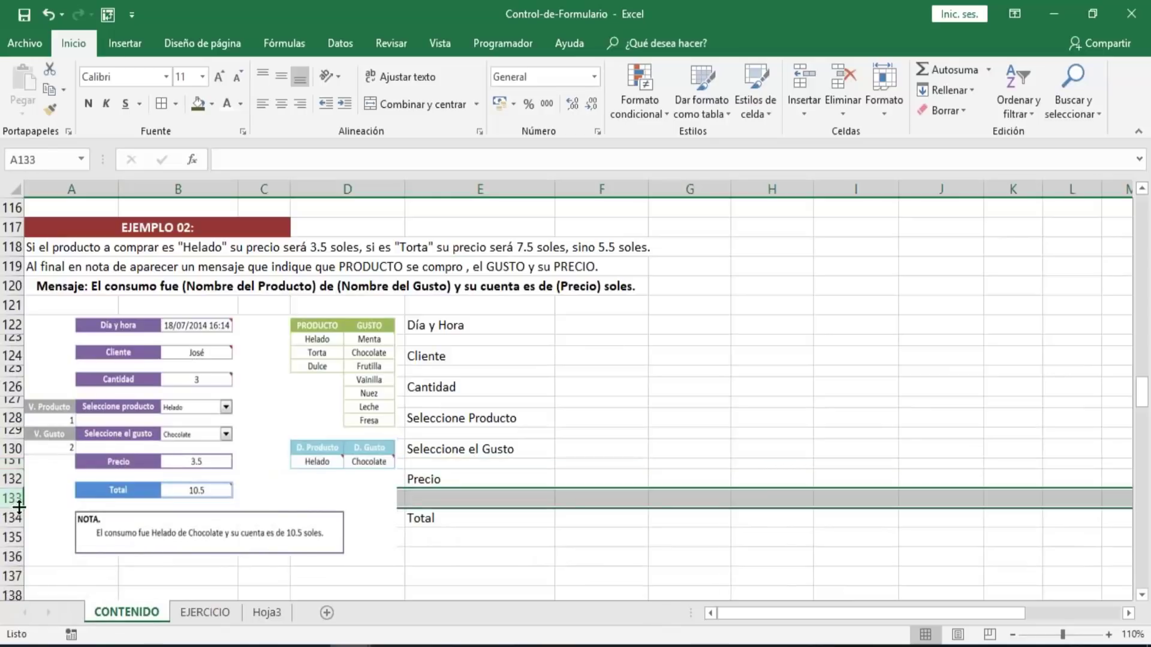
pyautogui.moveTo(15, 507); pyautogui.dragTo(15, 497)
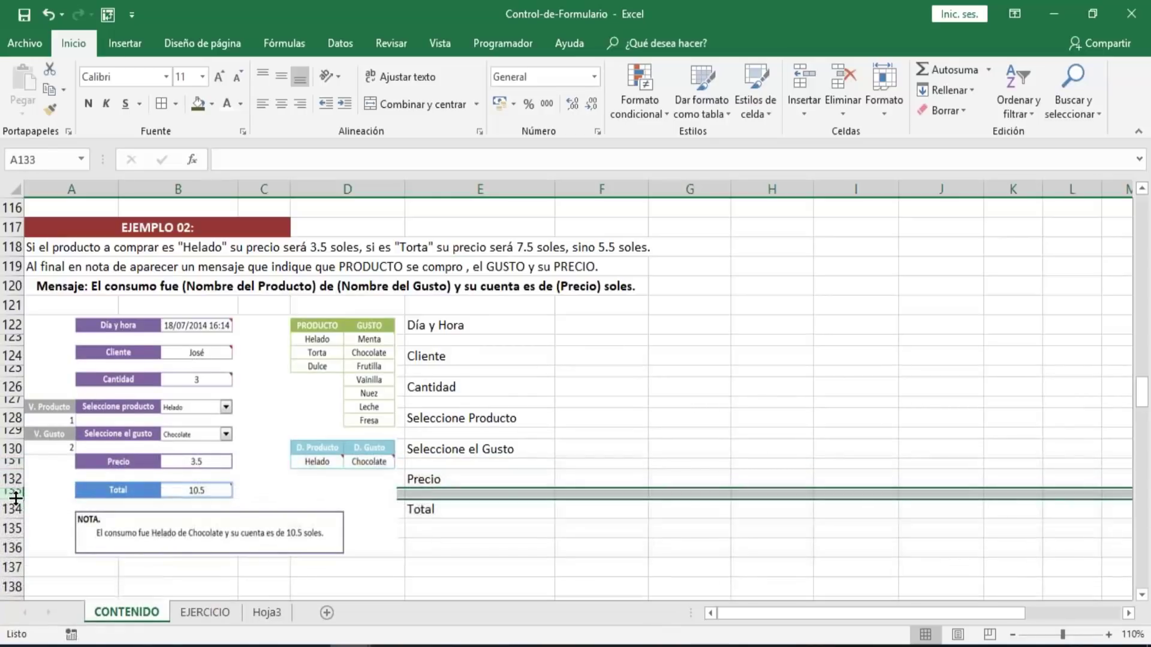
pyautogui.click(14, 528)
pyautogui.moveTo(13, 536); pyautogui.dragTo(13, 525)
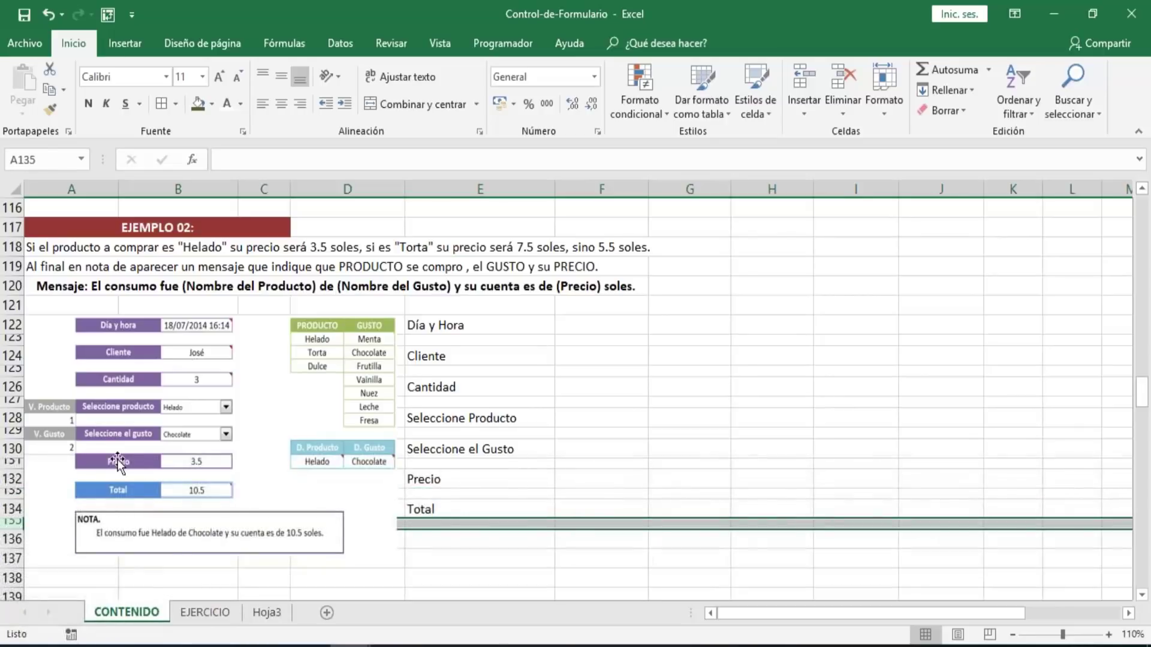
# - Add borders to E122:F122 and give the "Día y Hora" label a standard purple fill with centred white text
pyautogui.click(457, 324)
pyautogui.moveTo(473, 325); pyautogui.dragTo(584, 324)
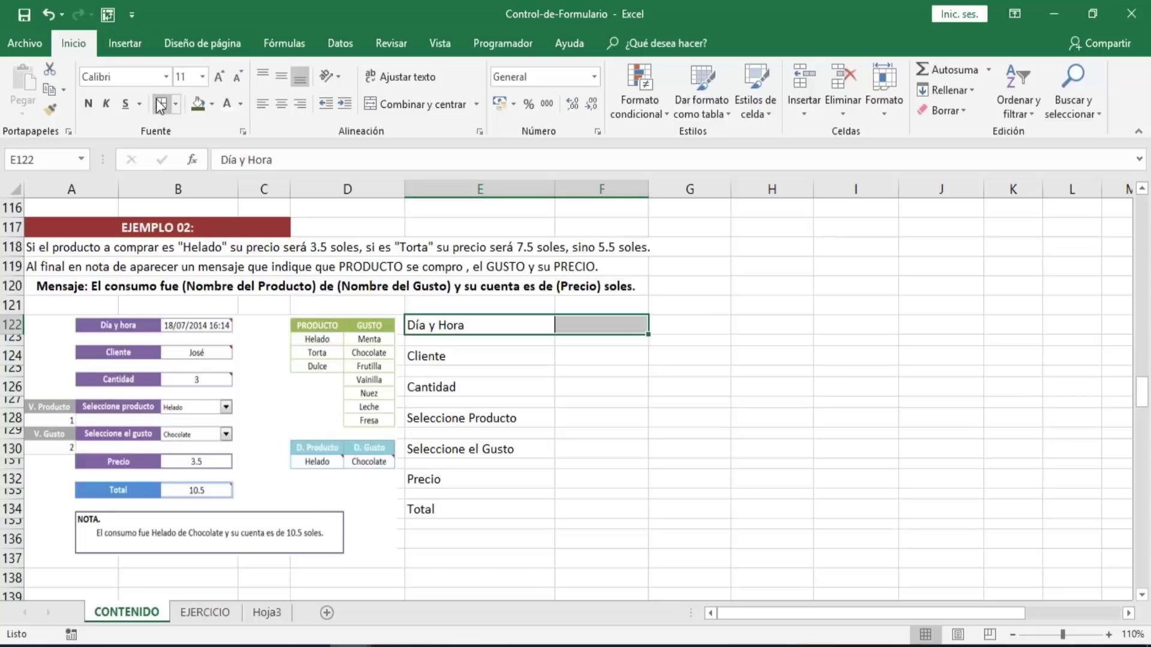
pyautogui.click(501, 324)
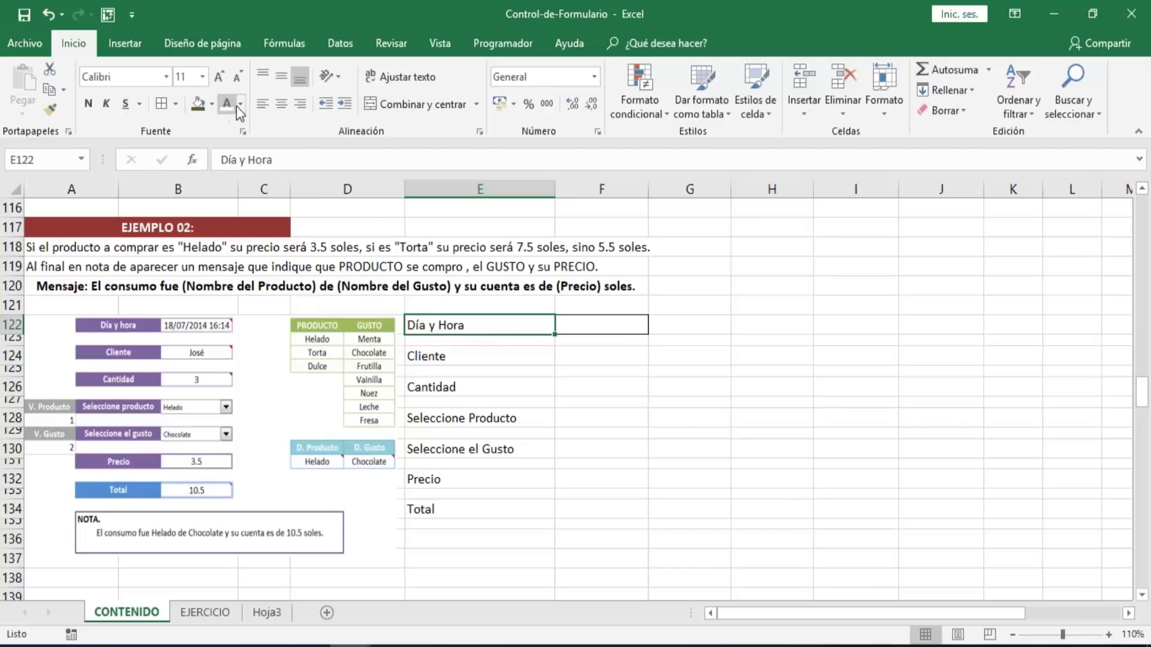
pyautogui.click(213, 103)
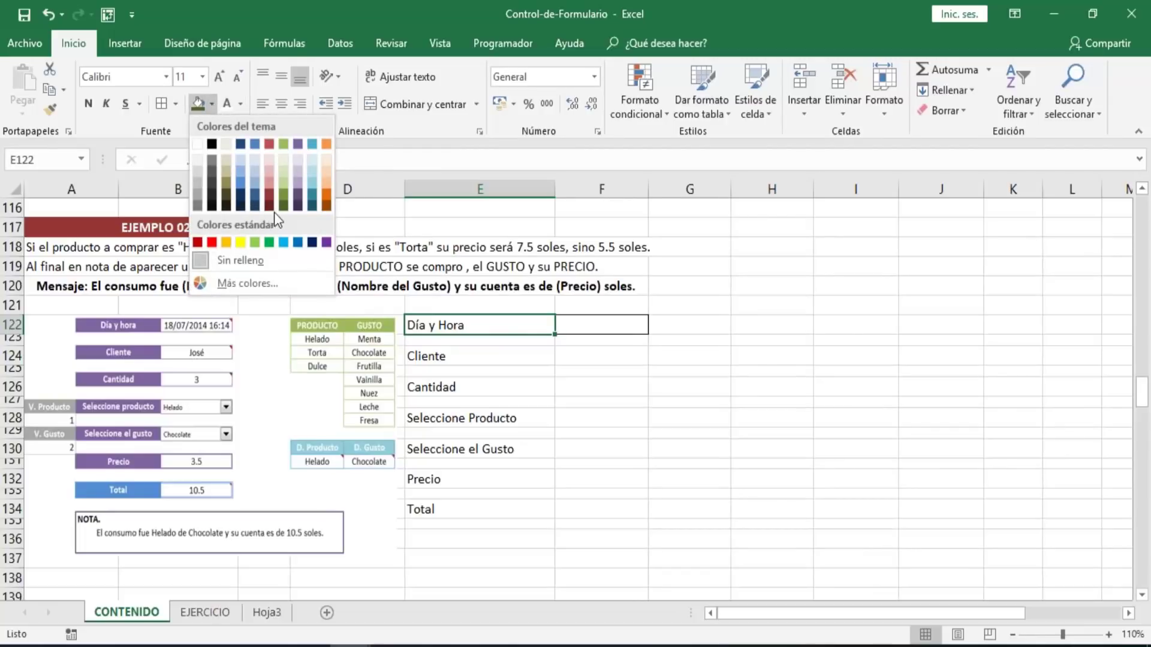
pyautogui.click(327, 242)
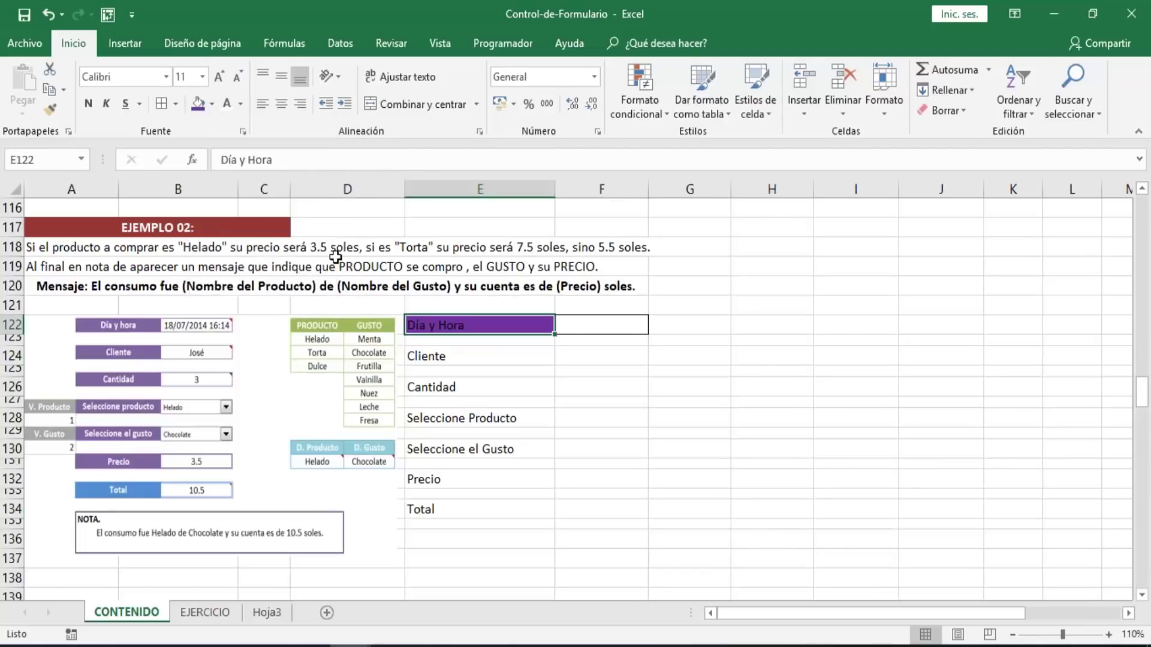
pyautogui.click(280, 107)
pyautogui.click(227, 109)
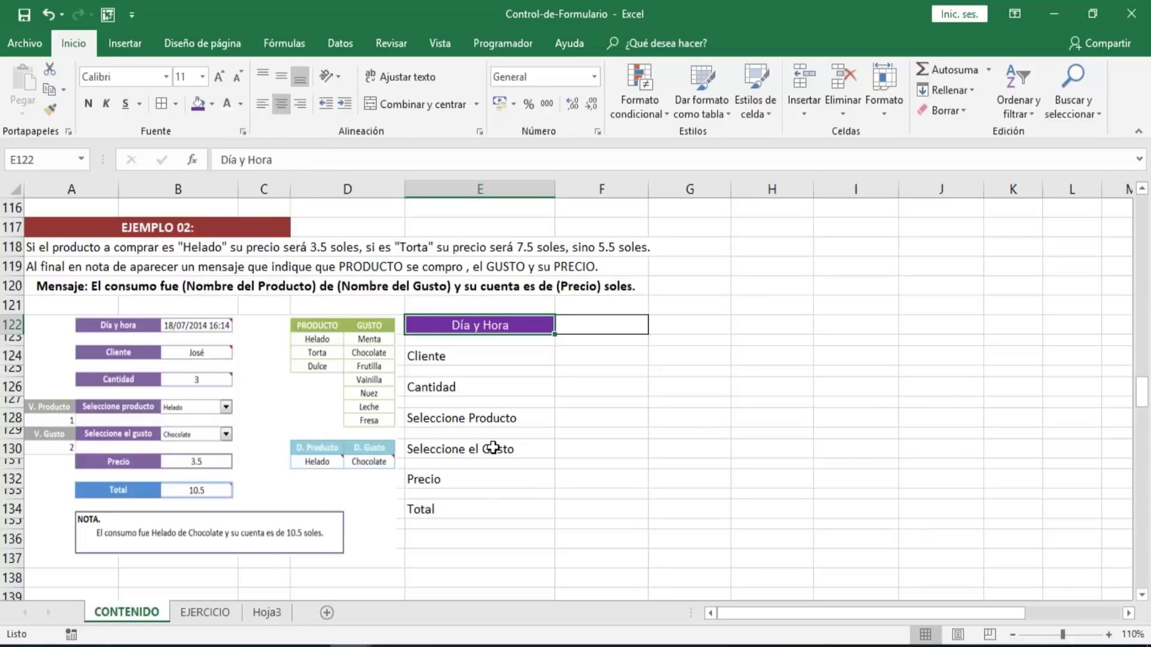
# - Copy the format of E122:F122 onto columns E:F of rows 124, 126, 128, 130 and 132 with Format Painter
pyautogui.moveTo(516, 327); pyautogui.dragTo(586, 323)
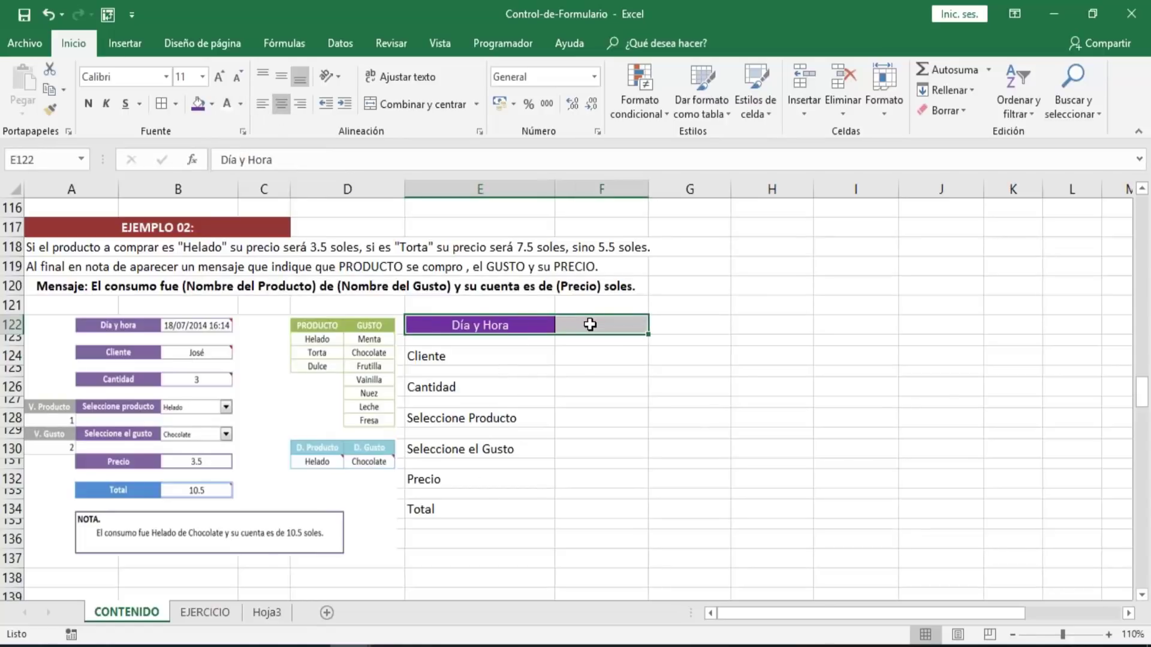
pyautogui.rightClick(588, 322)
pyautogui.click(781, 235)
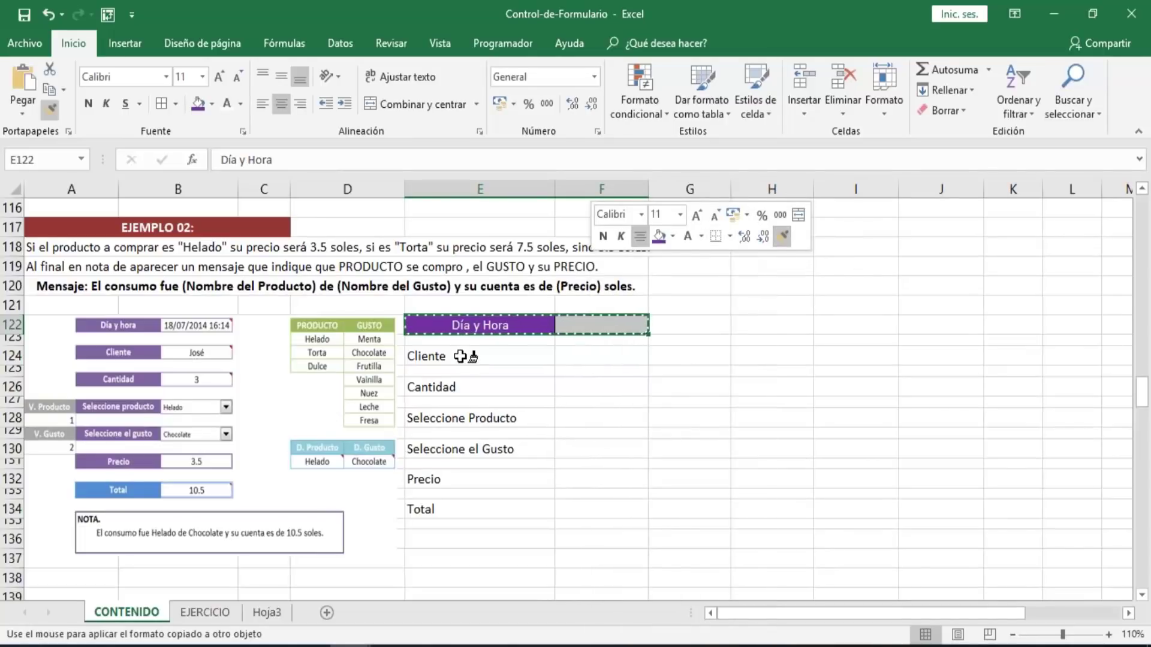
pyautogui.click(783, 236)
pyautogui.click(783, 236)
pyautogui.moveTo(460, 357); pyautogui.dragTo(607, 353)
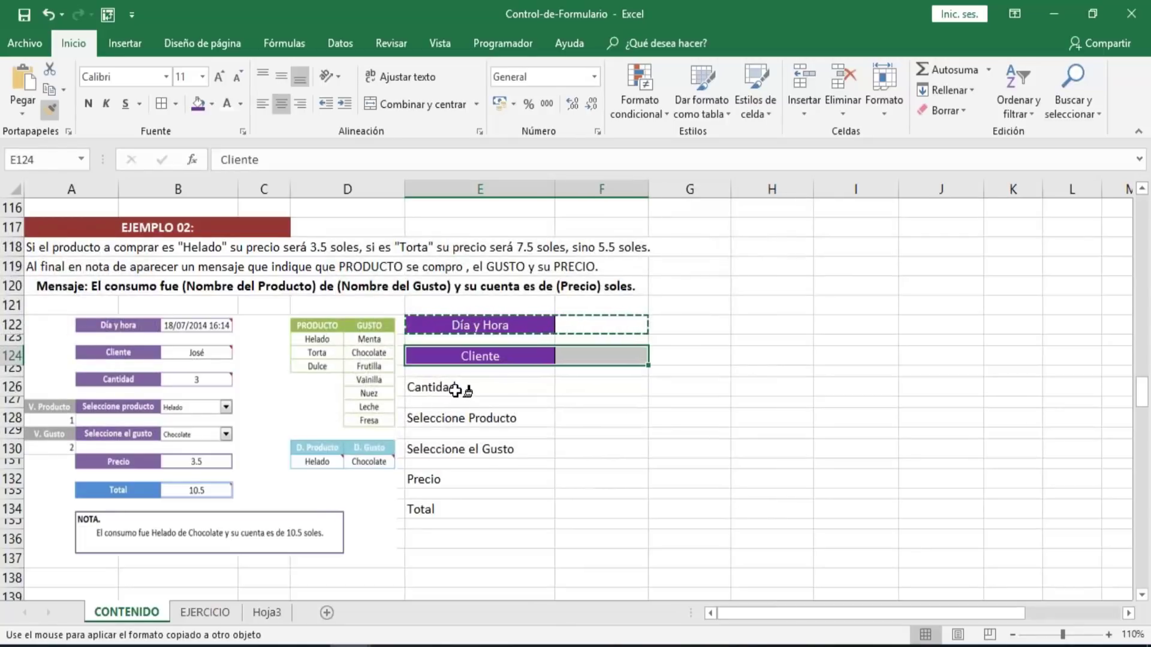
pyautogui.moveTo(477, 387); pyautogui.dragTo(575, 385)
pyautogui.moveTo(545, 405)
pyautogui.mouseDown()
pyautogui.moveTo(482, 414)
pyautogui.moveTo(581, 420)
pyautogui.mouseUp()
pyautogui.moveTo(519, 450); pyautogui.dragTo(624, 450)
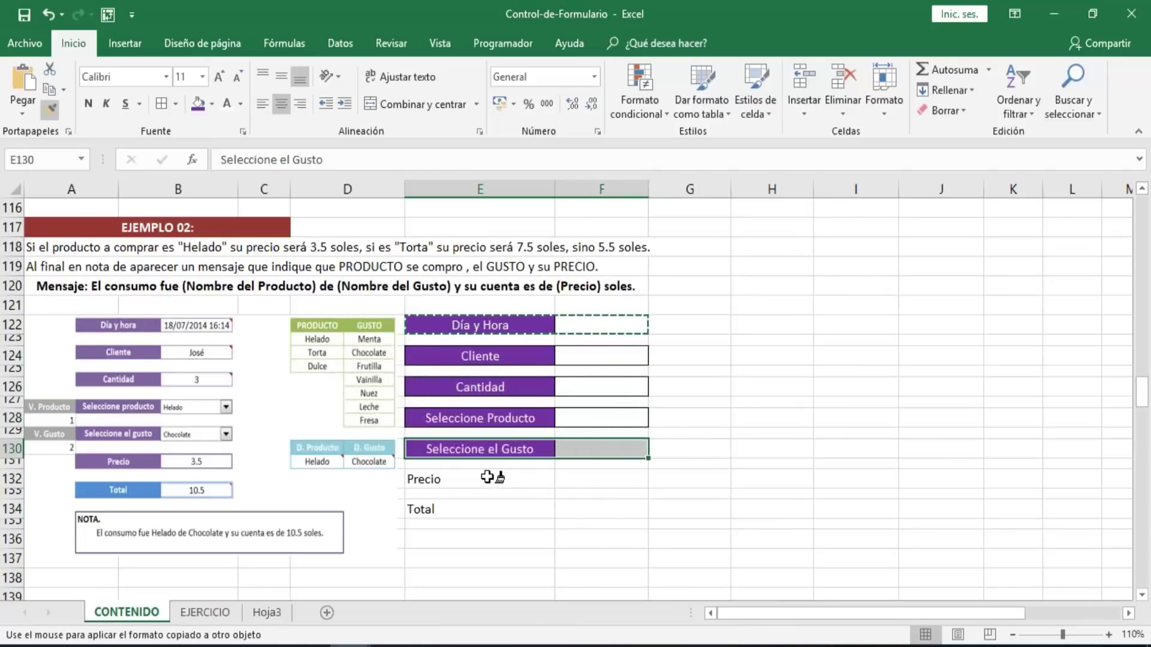
pyautogui.moveTo(489, 478); pyautogui.dragTo(572, 479)
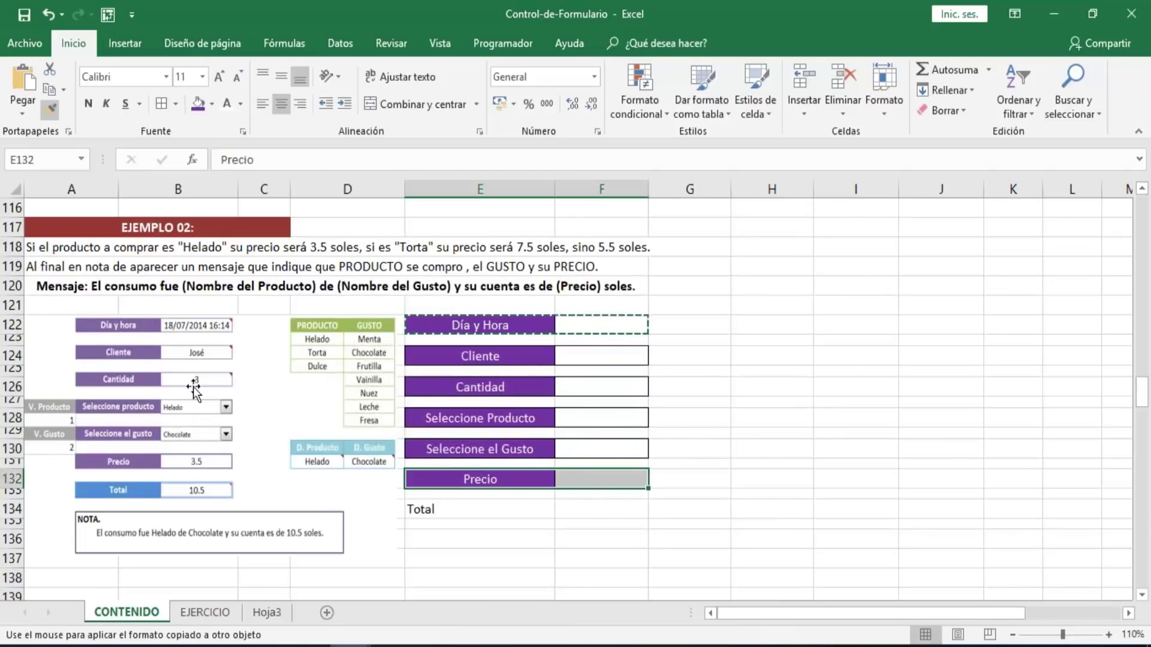
pyautogui.press('Escape')
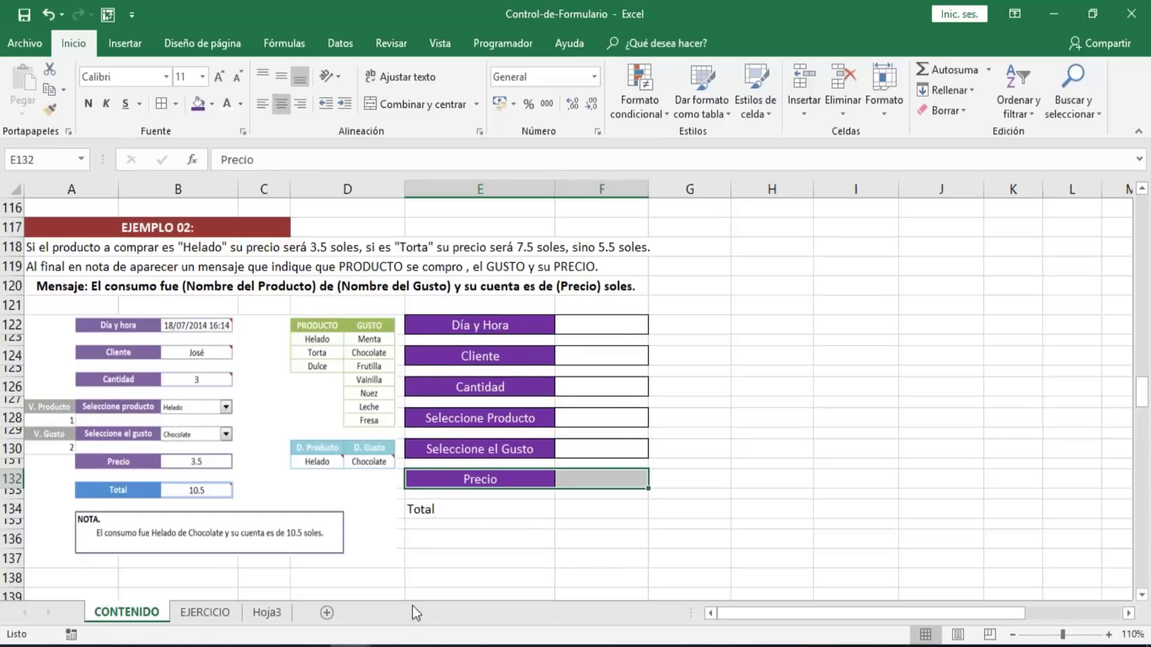
# - Add borders to E134:F134, centre its contents, and give the "Total" label a standard blue fill with white text
pyautogui.click(501, 509)
pyautogui.moveTo(514, 508); pyautogui.dragTo(596, 509)
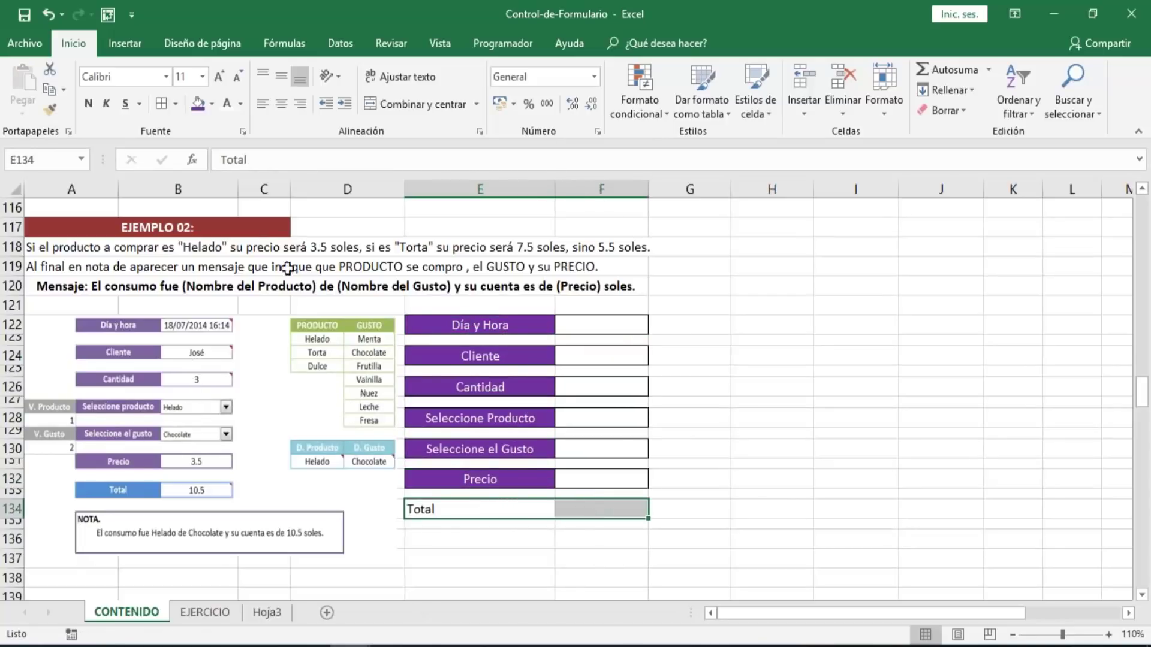
pyautogui.click(281, 104)
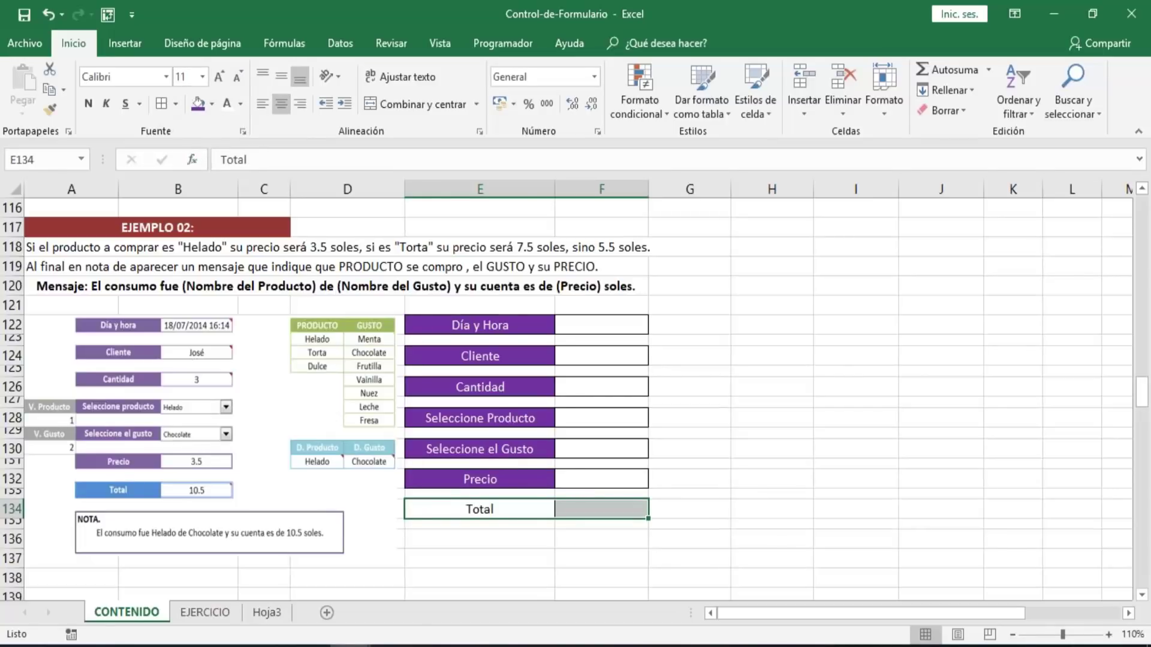
pyautogui.click(493, 510)
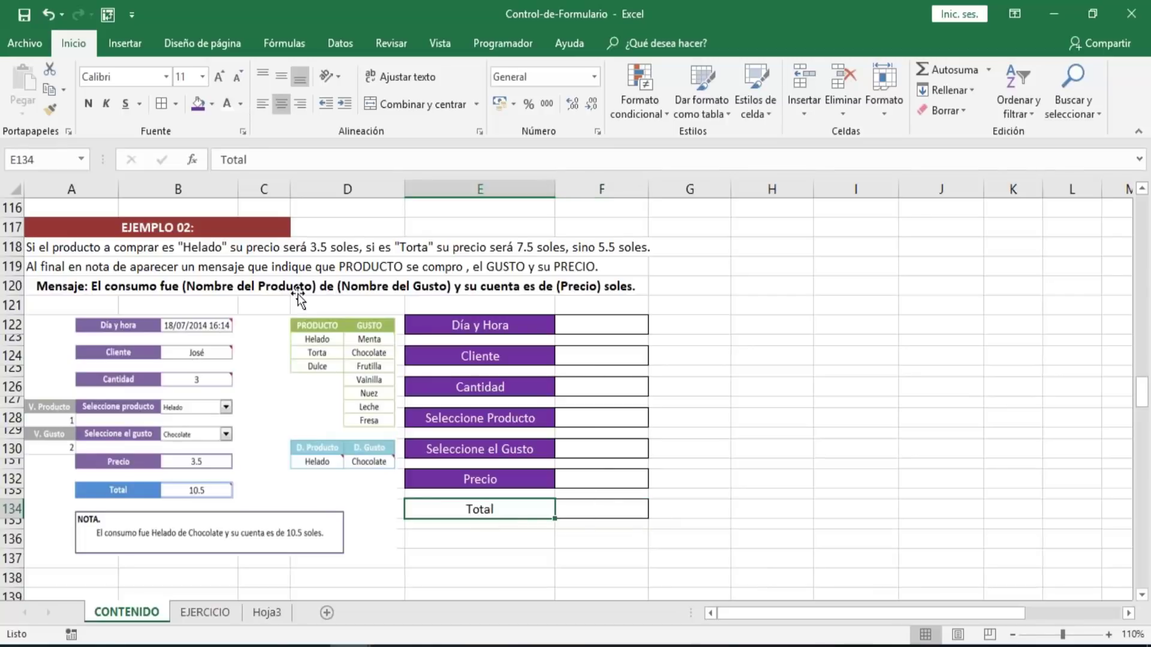
pyautogui.click(212, 105)
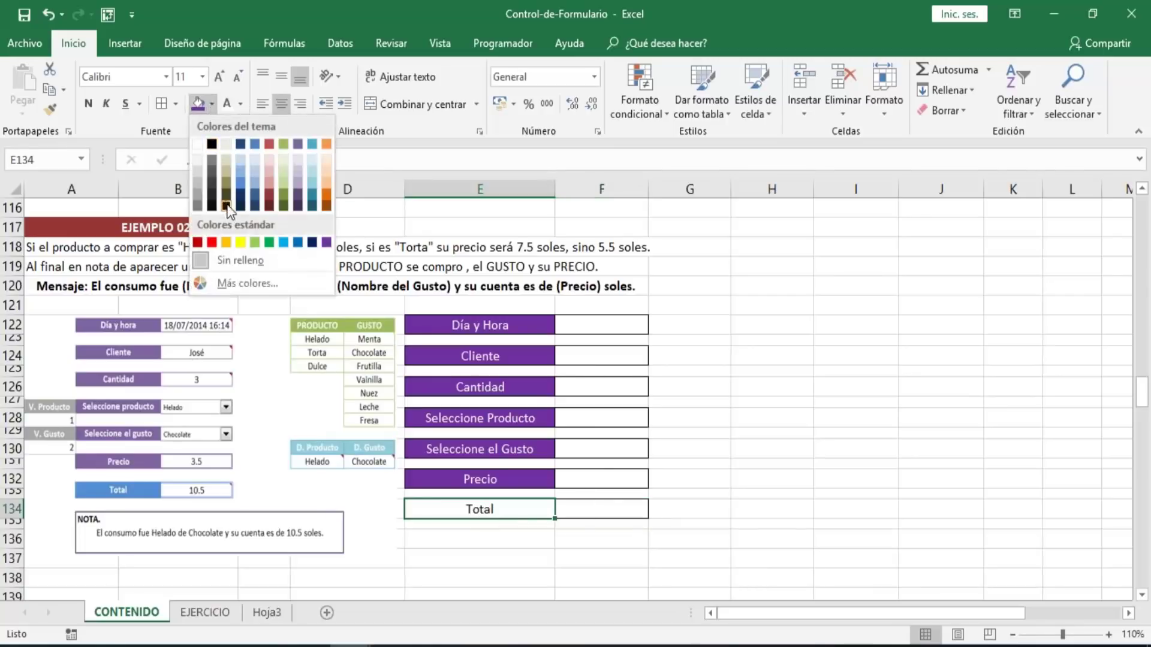
pyautogui.click(298, 242)
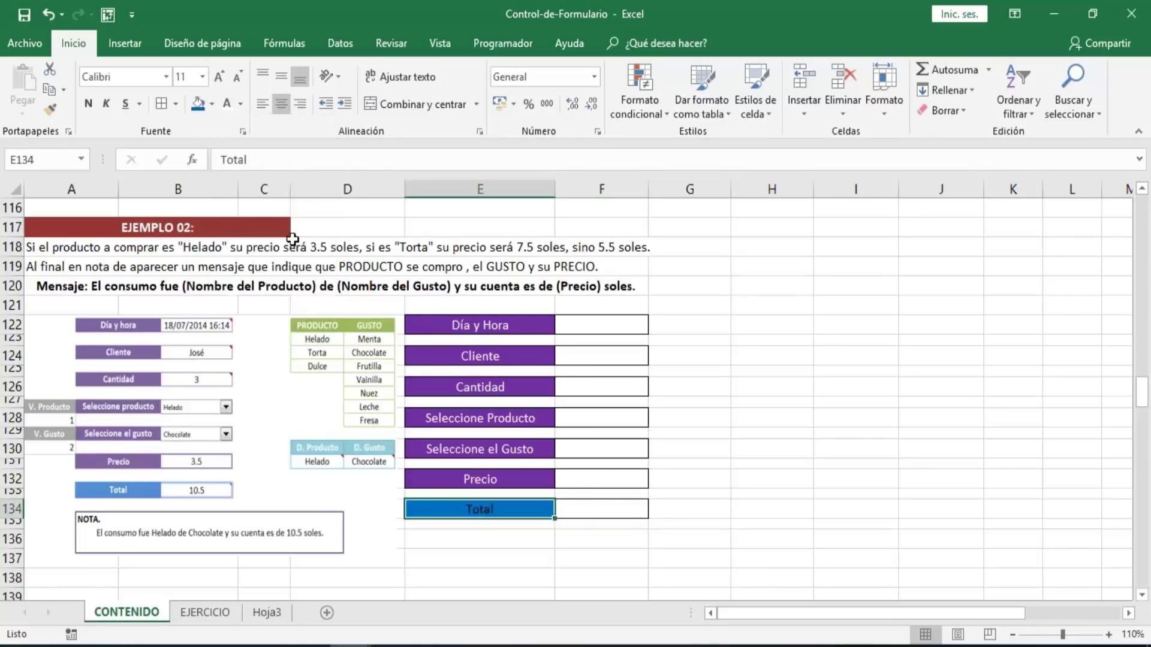
pyautogui.click(607, 321)
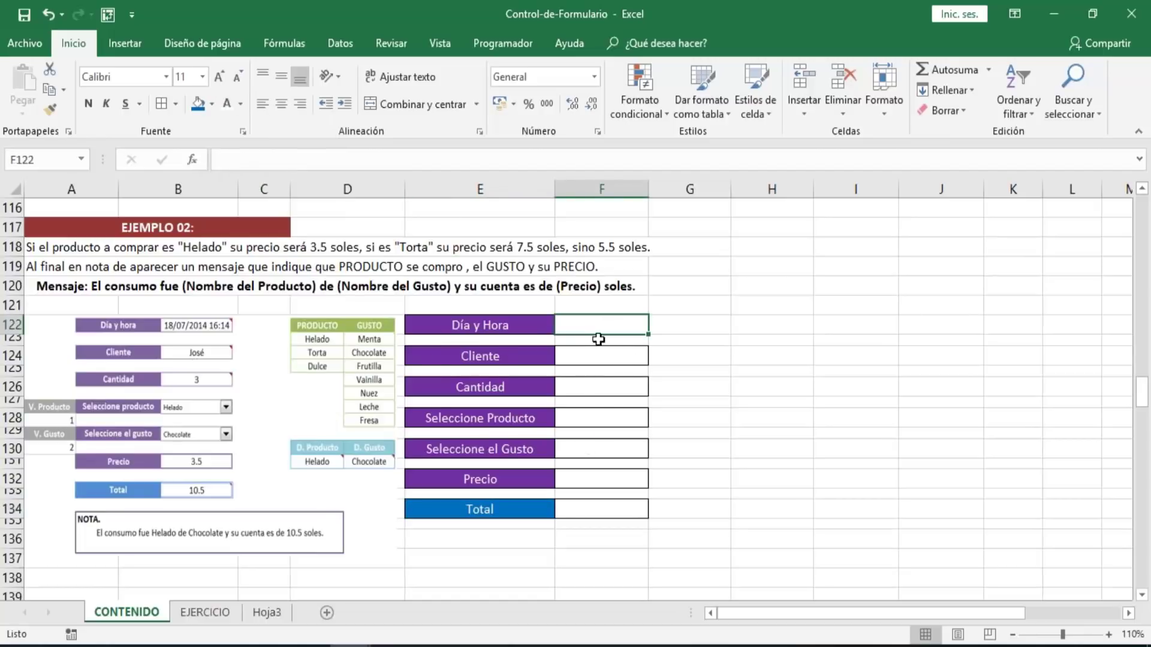
pyautogui.click(502, 322)
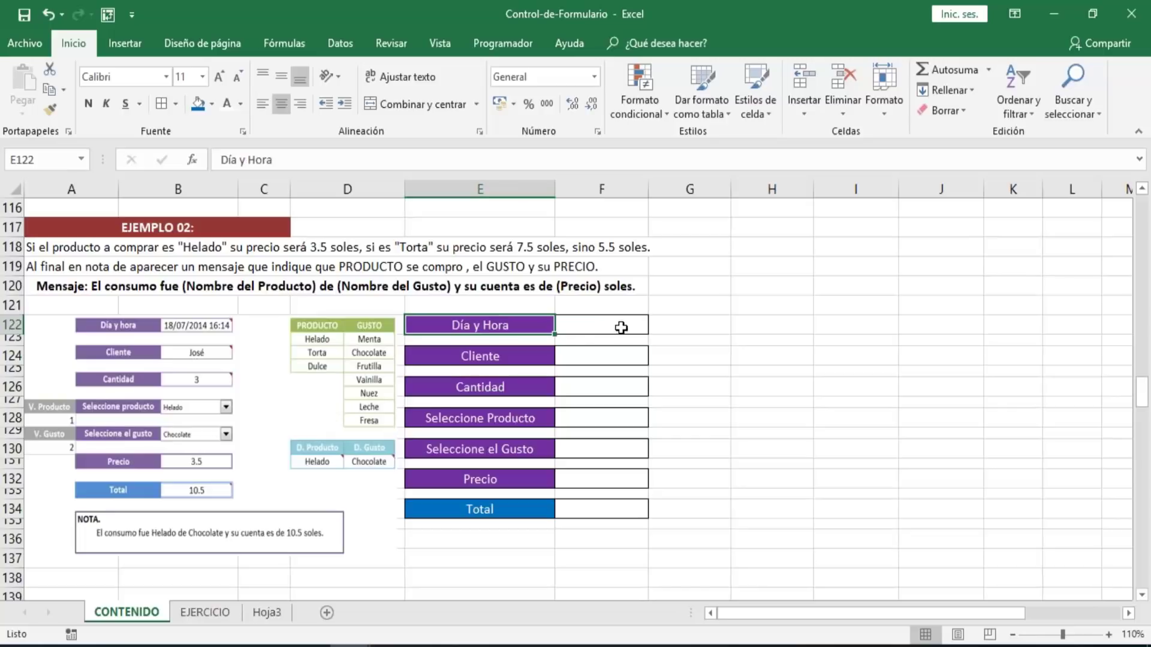
pyautogui.click(624, 325)
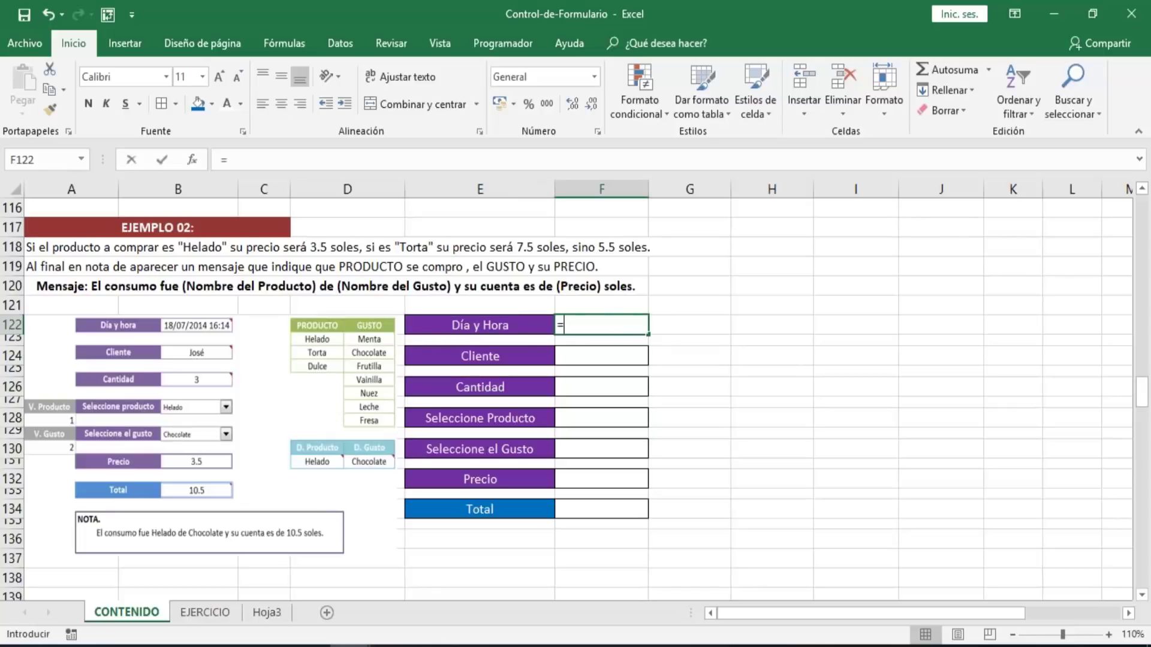
pyautogui.write('=di')
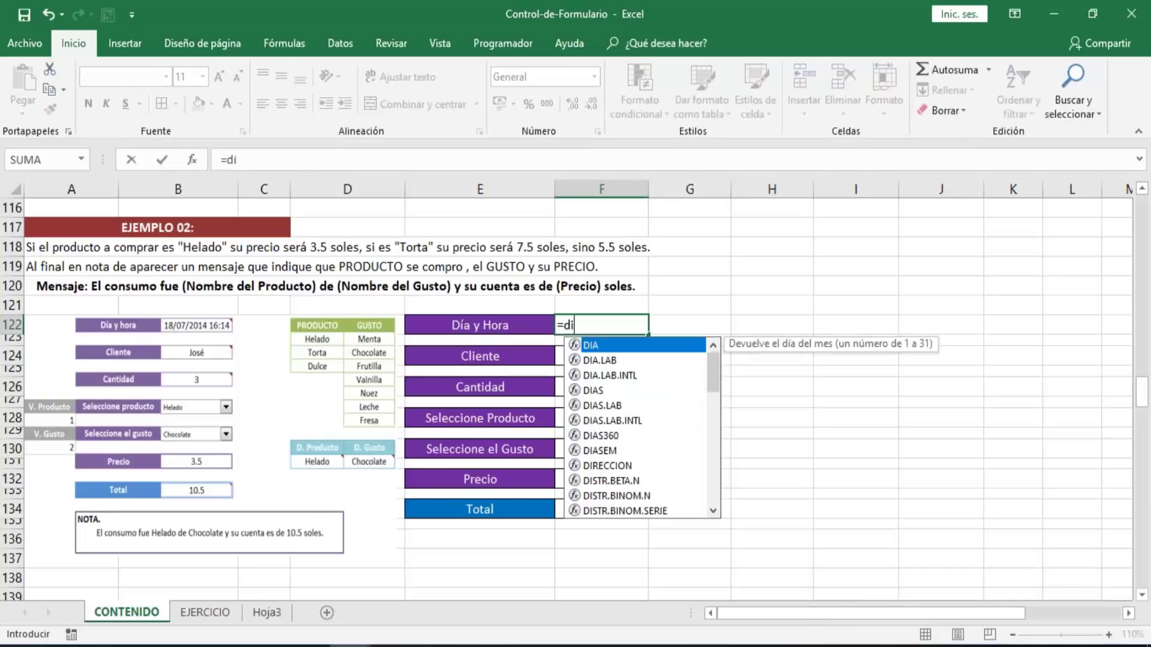
pyautogui.press('BackSpace')
pyautogui.press('BackSpace')
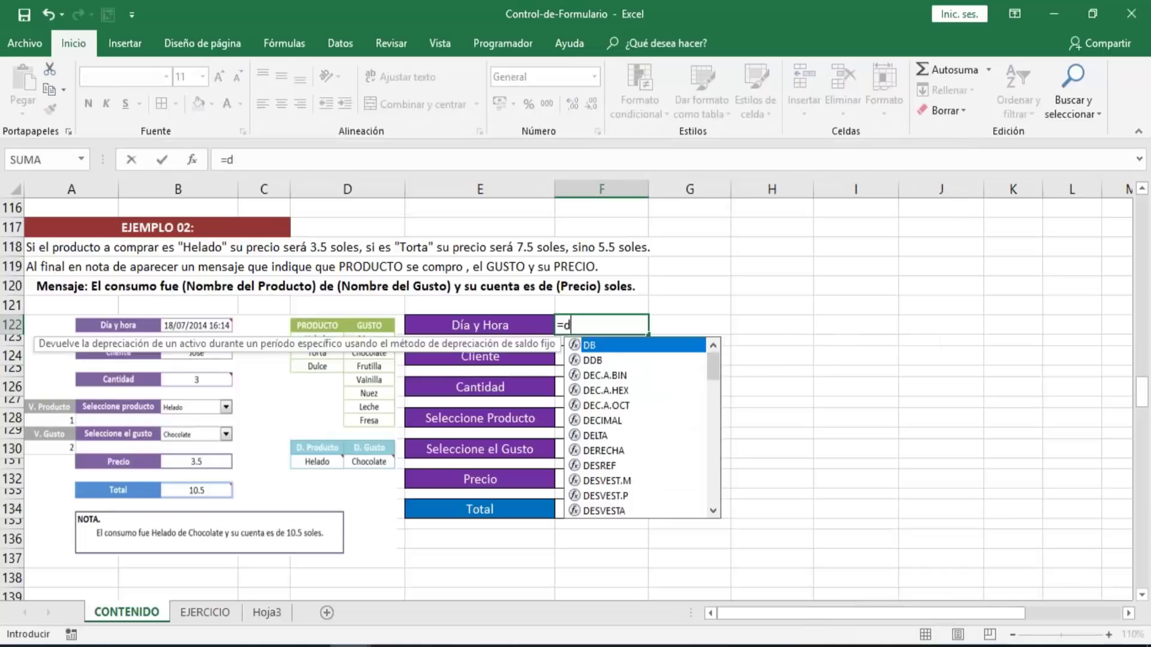
pyautogui.write('ho')
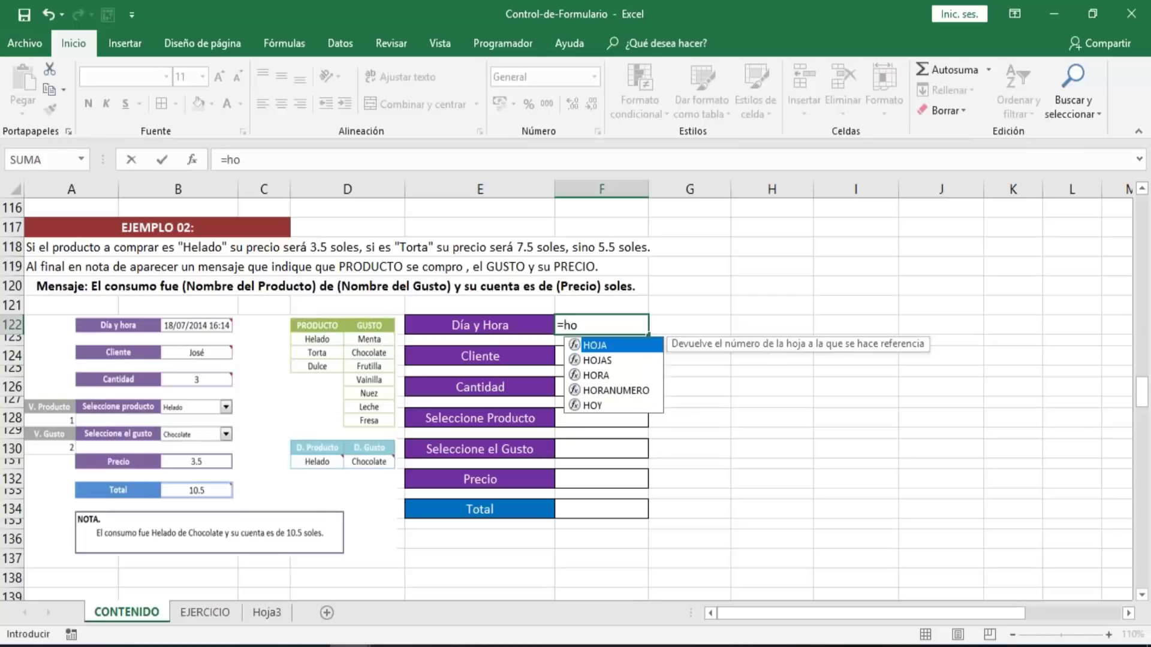
pyautogui.press('Down')
pyautogui.press('Down')
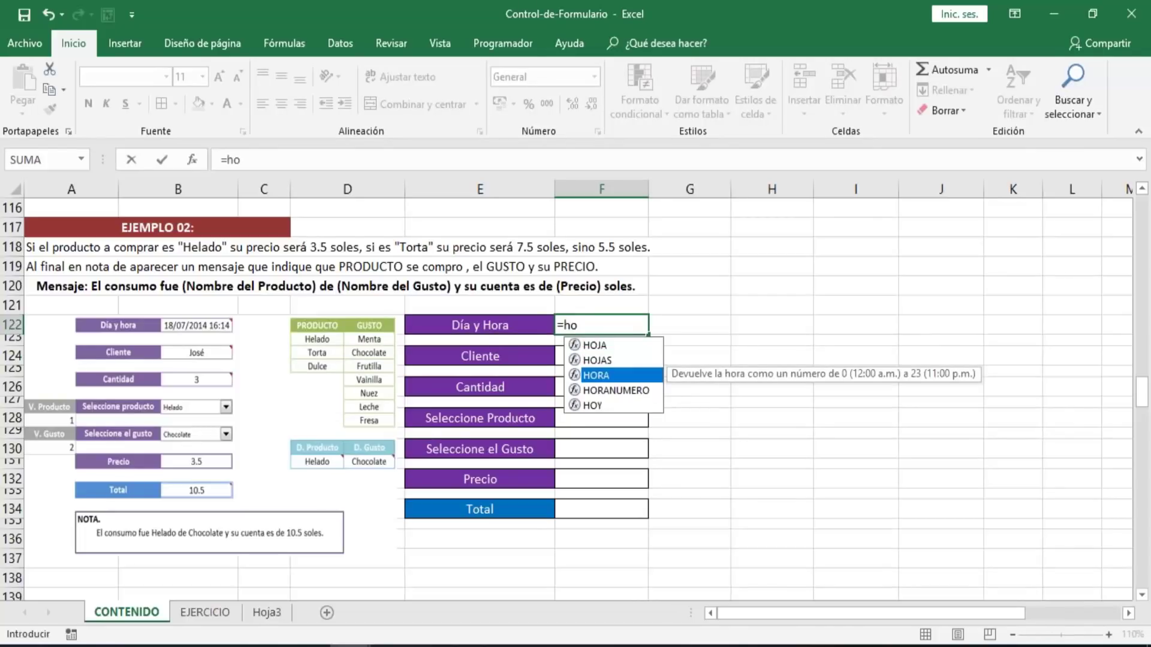
pyautogui.press('Tab')
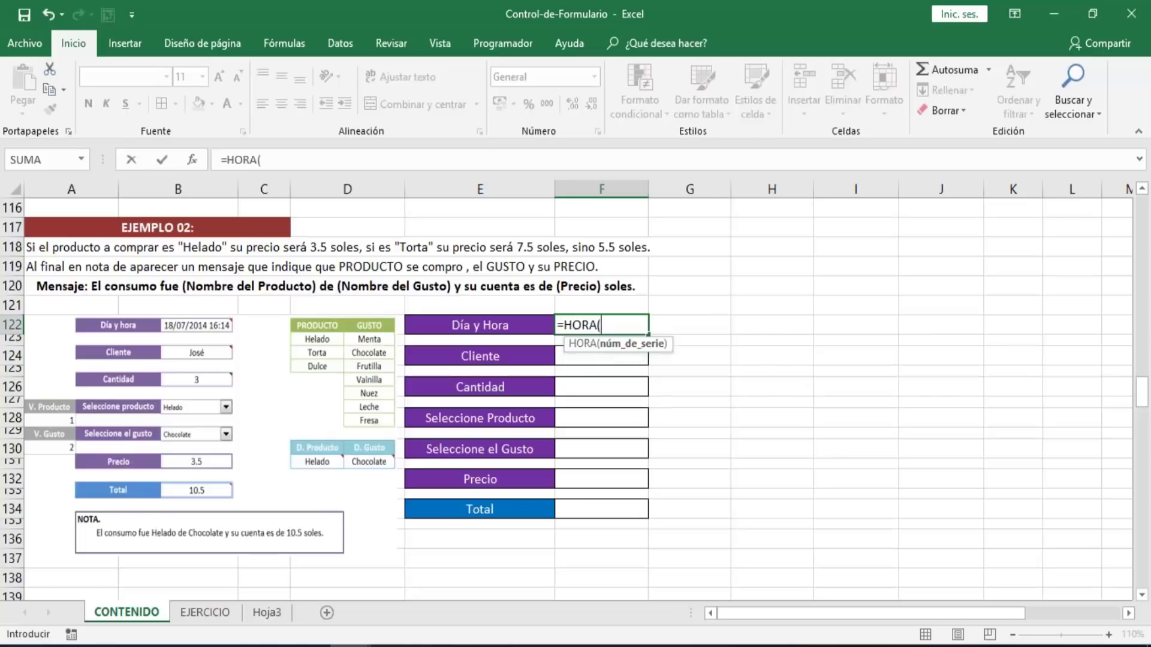
pyautogui.press('BackSpace')
pyautogui.press('BackSpace')
pyautogui.press('BackSpace')
pyautogui.press('BackSpace')
pyautogui.press('BackSpace')
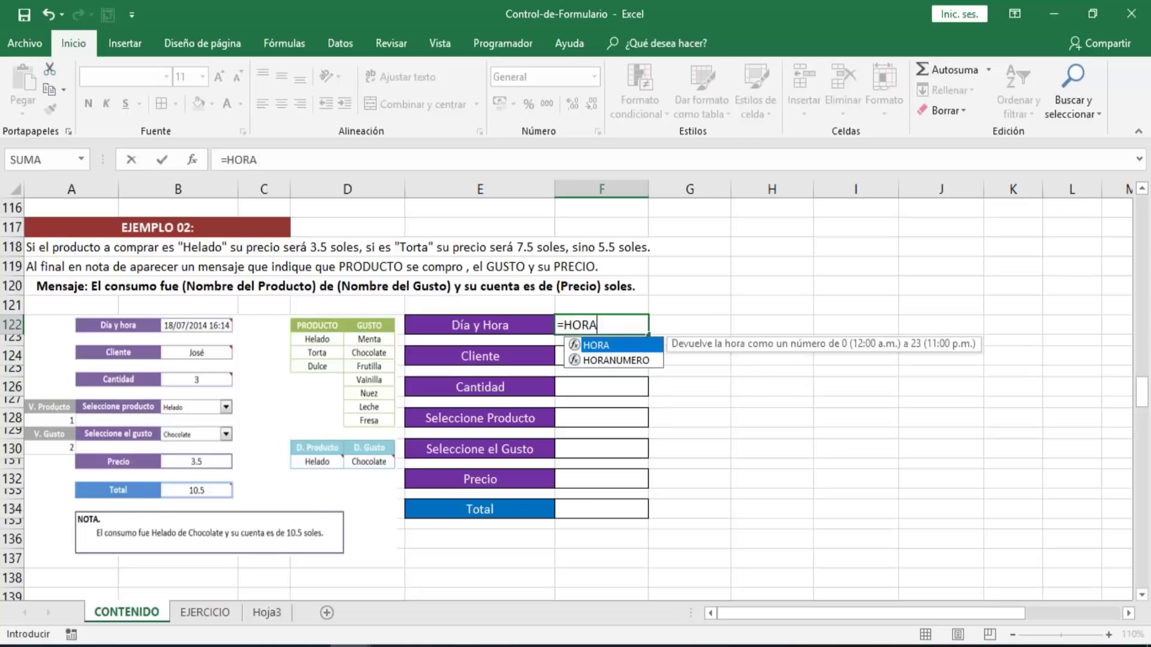
pyautogui.write('fech')
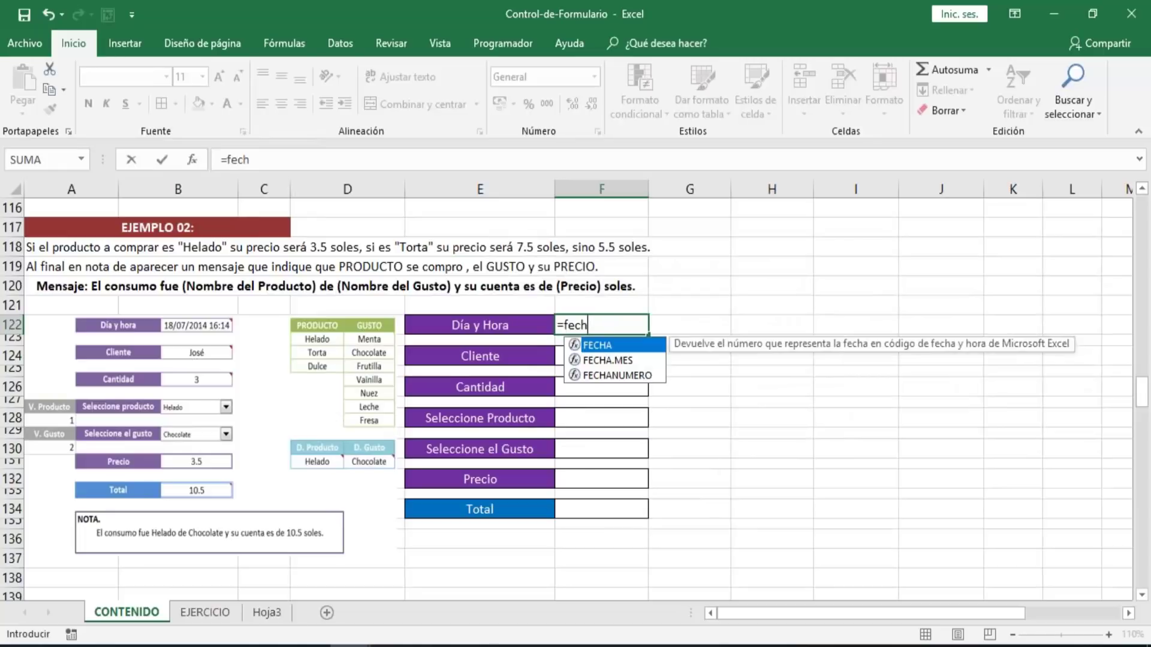
pyautogui.write('a')
pyautogui.press('Tab')
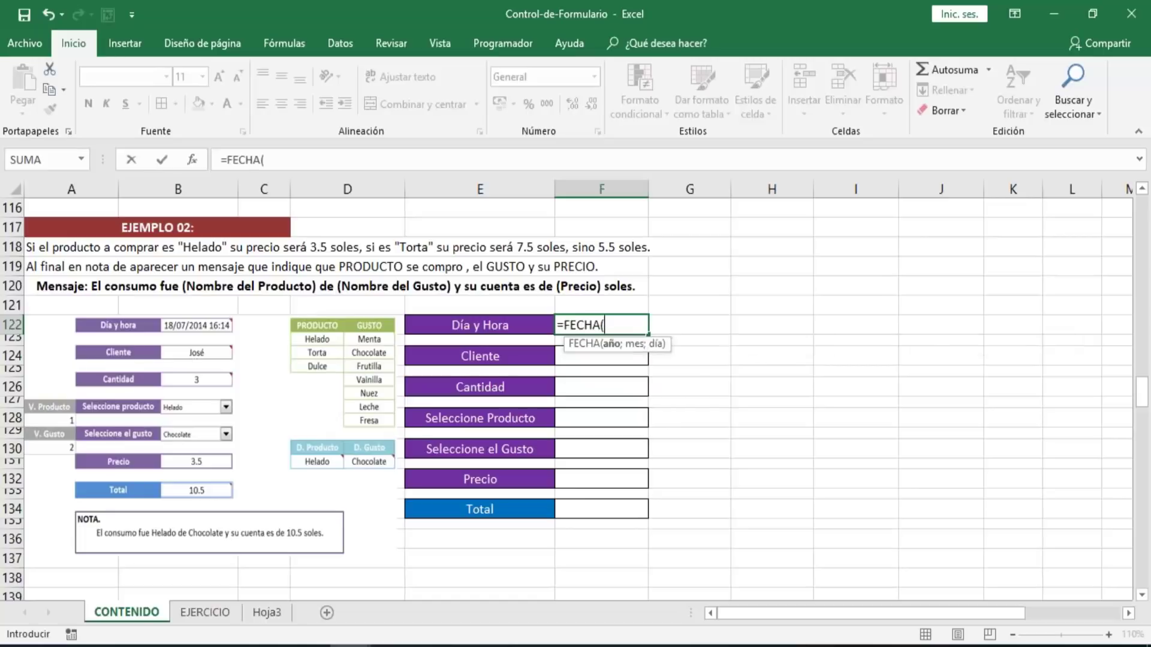
pyautogui.press('BackSpace')
pyautogui.press('BackSpace')
pyautogui.press('BackSpace')
pyautogui.press('BackSpace')
pyautogui.press('BackSpace')
pyautogui.press('BackSpace')
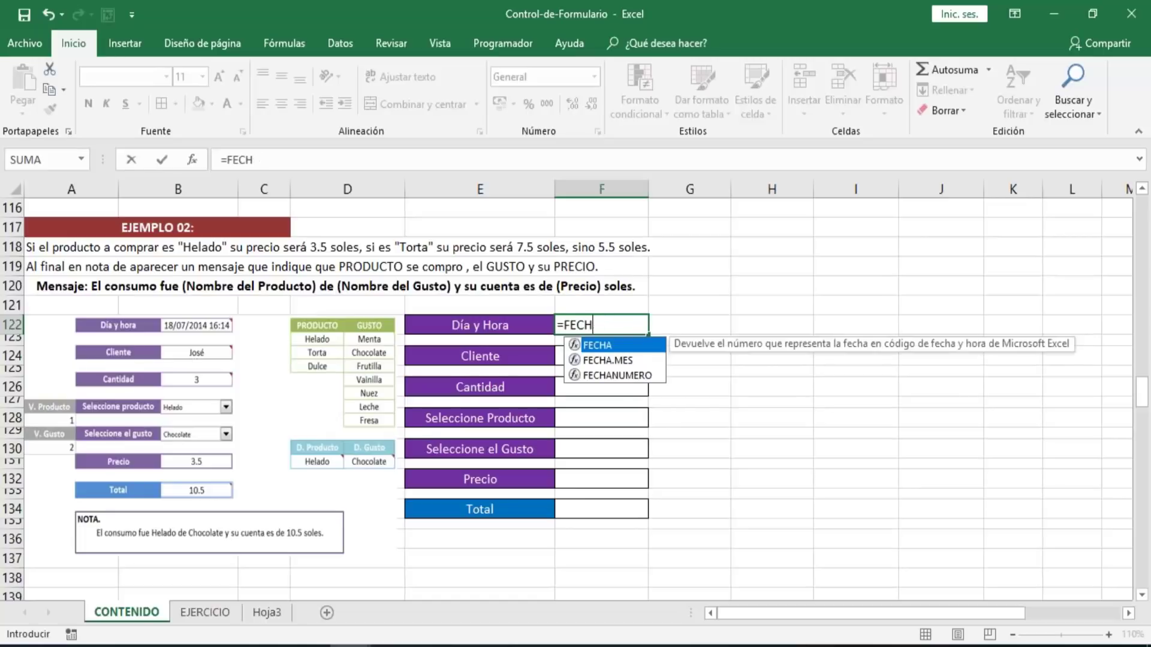
# - Enter the formula =HOY() in F122 beside "Día y Hora"
pyautogui.write('hoy')
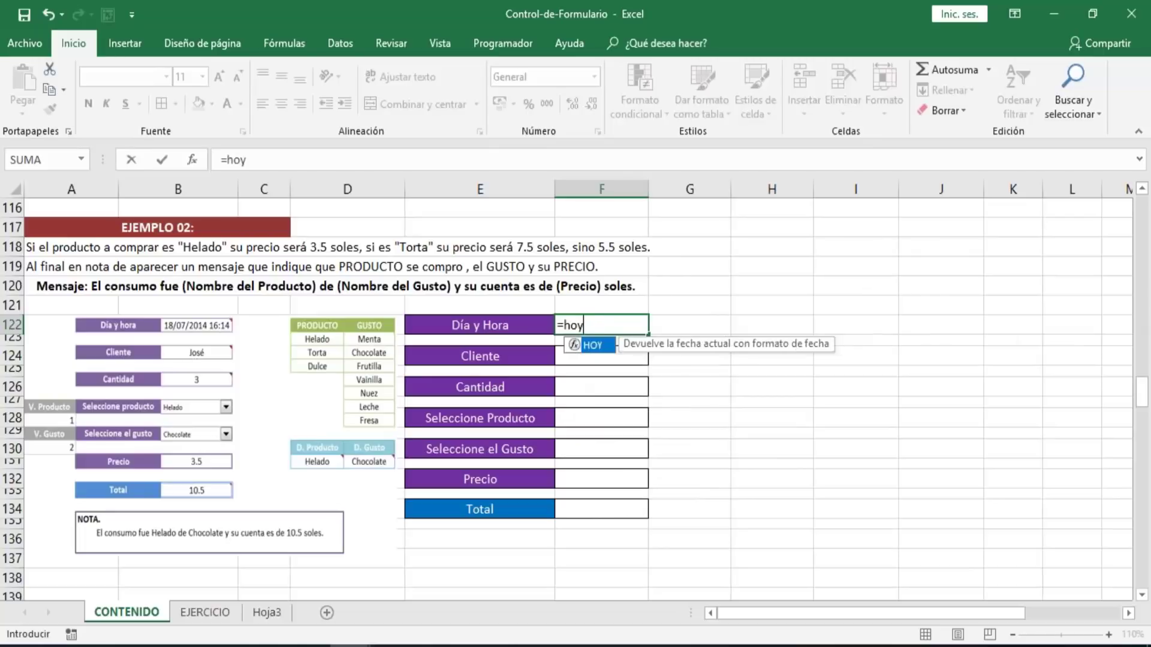
pyautogui.press('Tab')
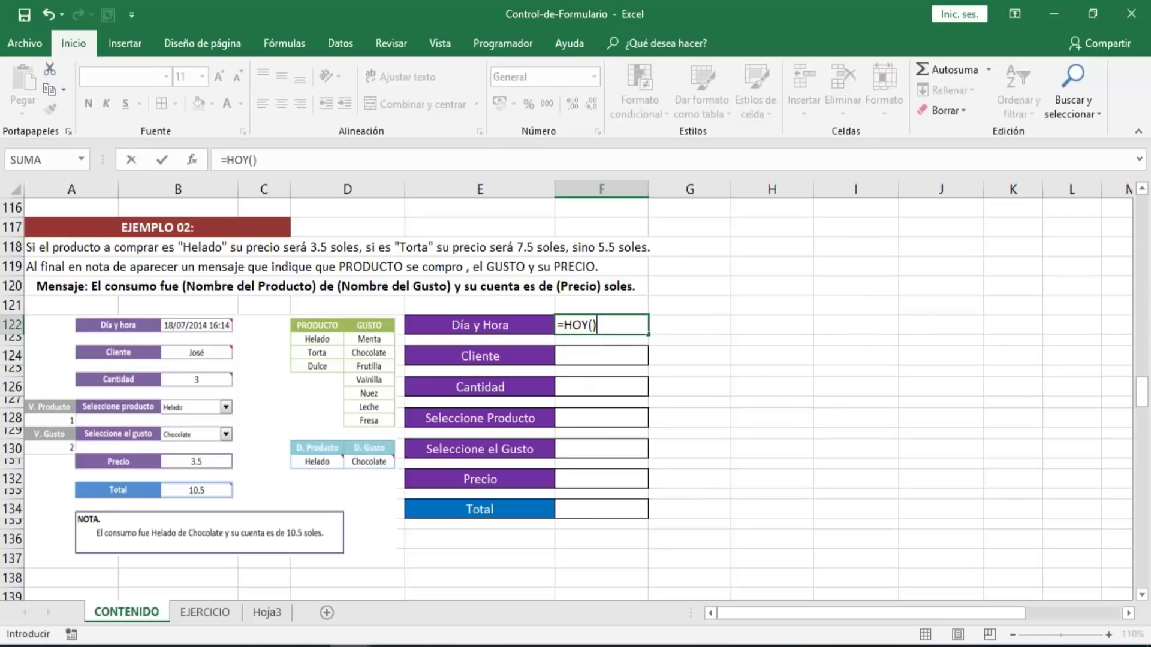
pyautogui.hotkey('ctrl', 'Return')
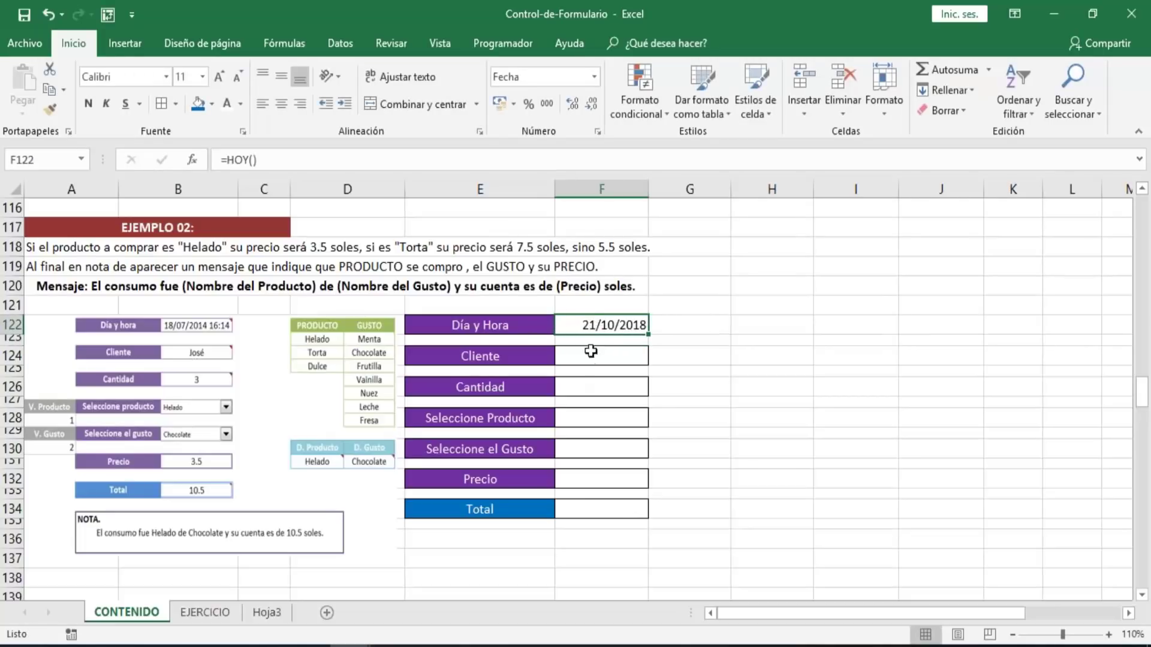
pyautogui.click(488, 325)
pyautogui.click(592, 325)
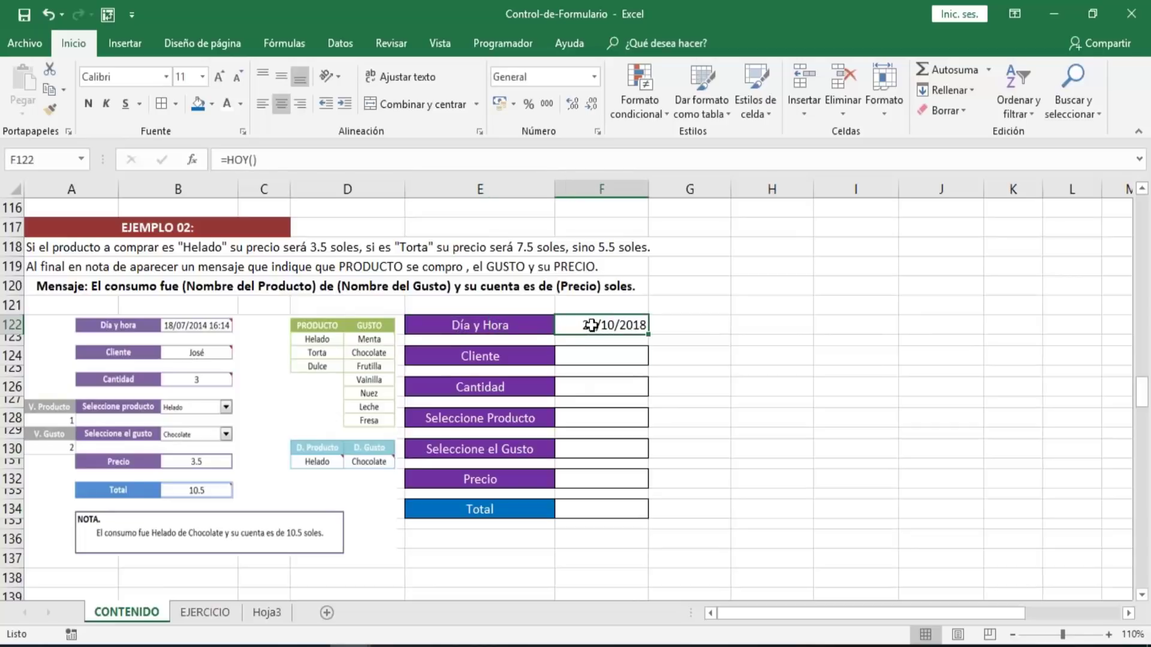
# - Fill in the customer's first name in F124 beside "Cliente" and 3 in F126 beside "Cantidad"
pyautogui.click(593, 356)
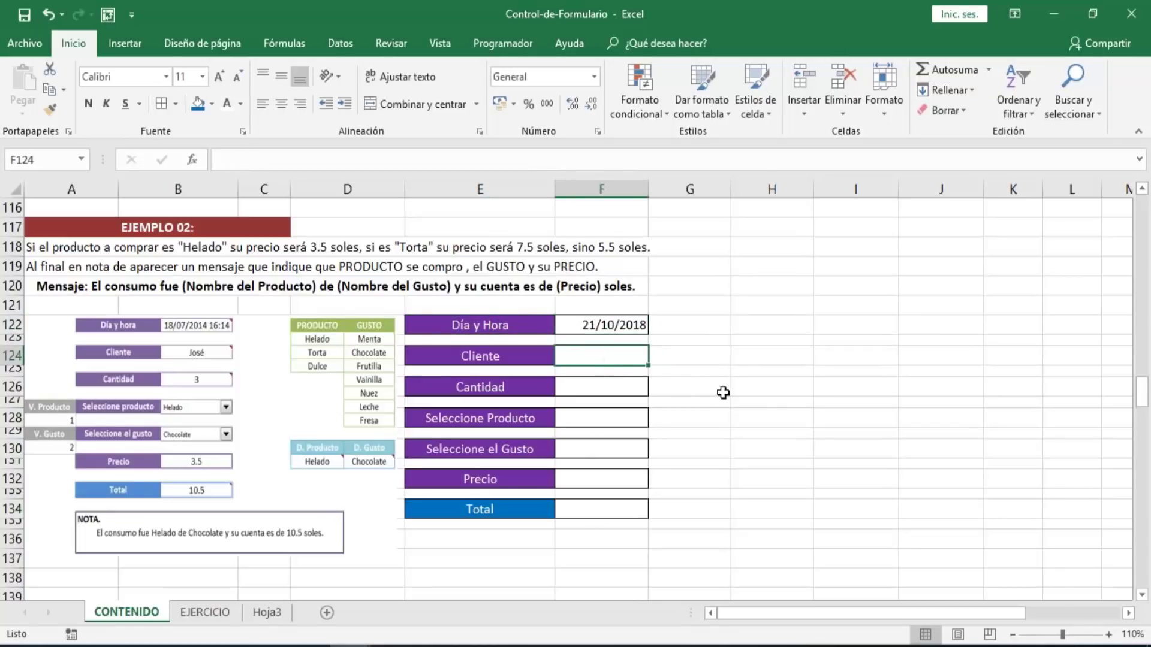
pyautogui.write('Jose')
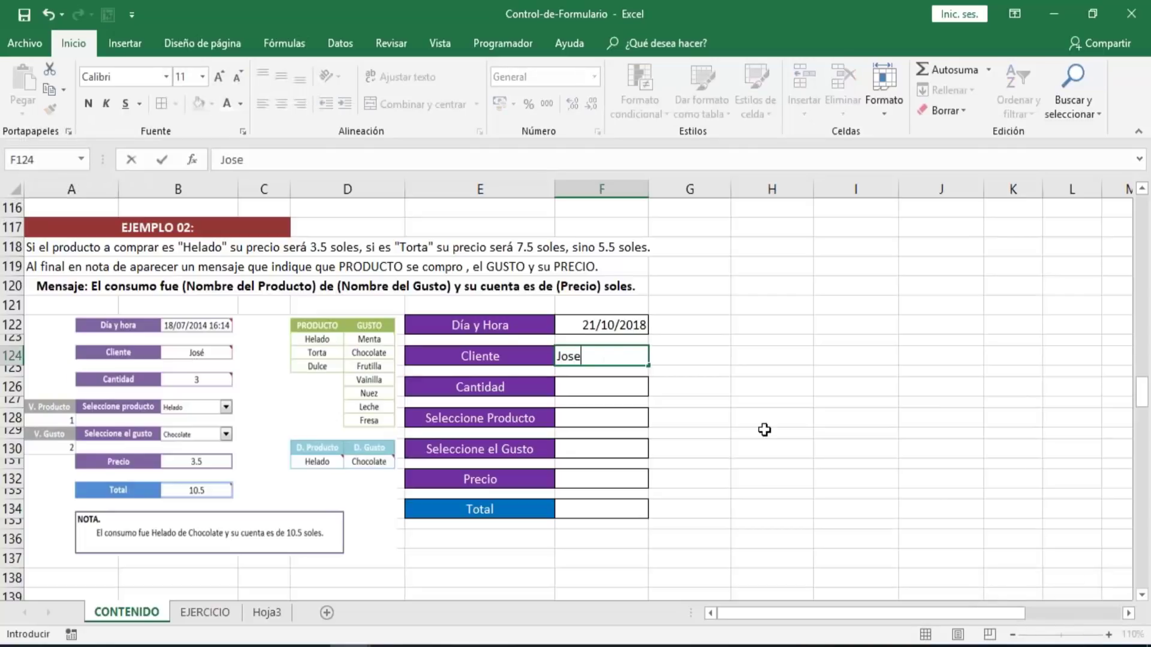
pyautogui.press('Return')
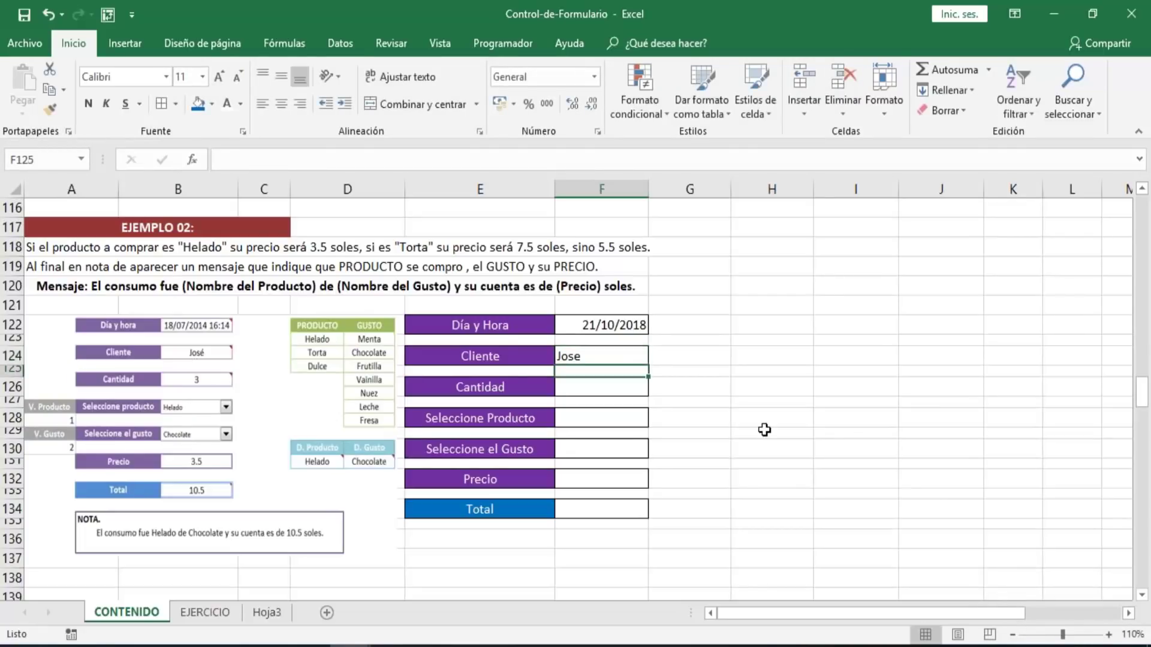
pyautogui.press('Return')
pyautogui.write('3')
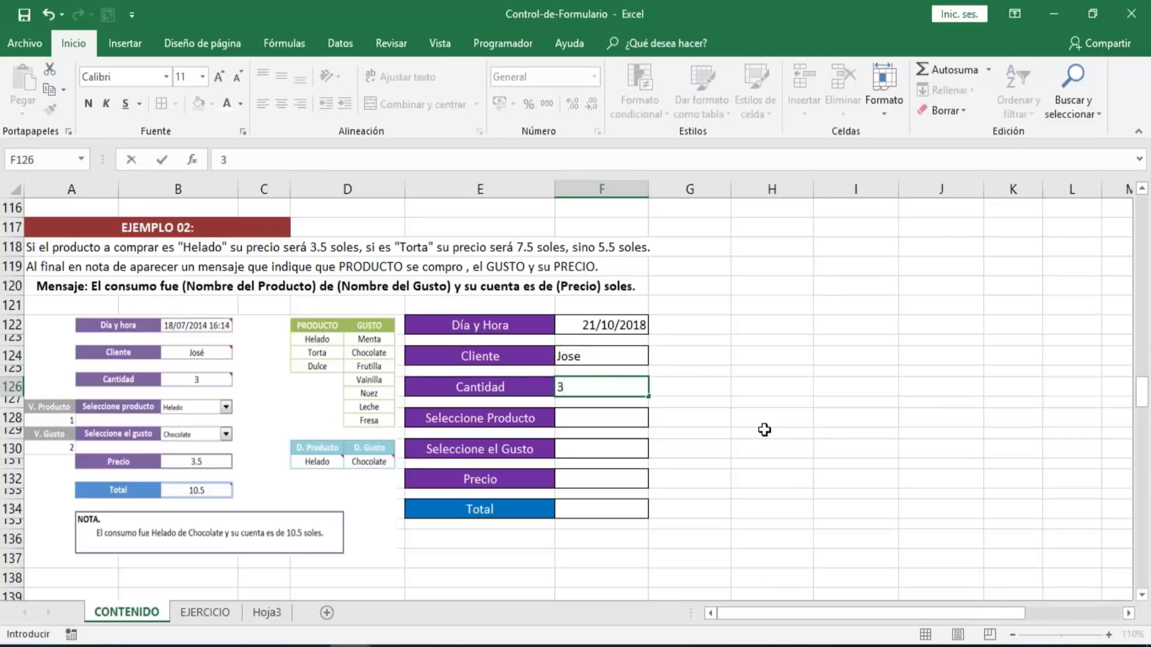
pyautogui.press('Return')
pyautogui.press('Return')
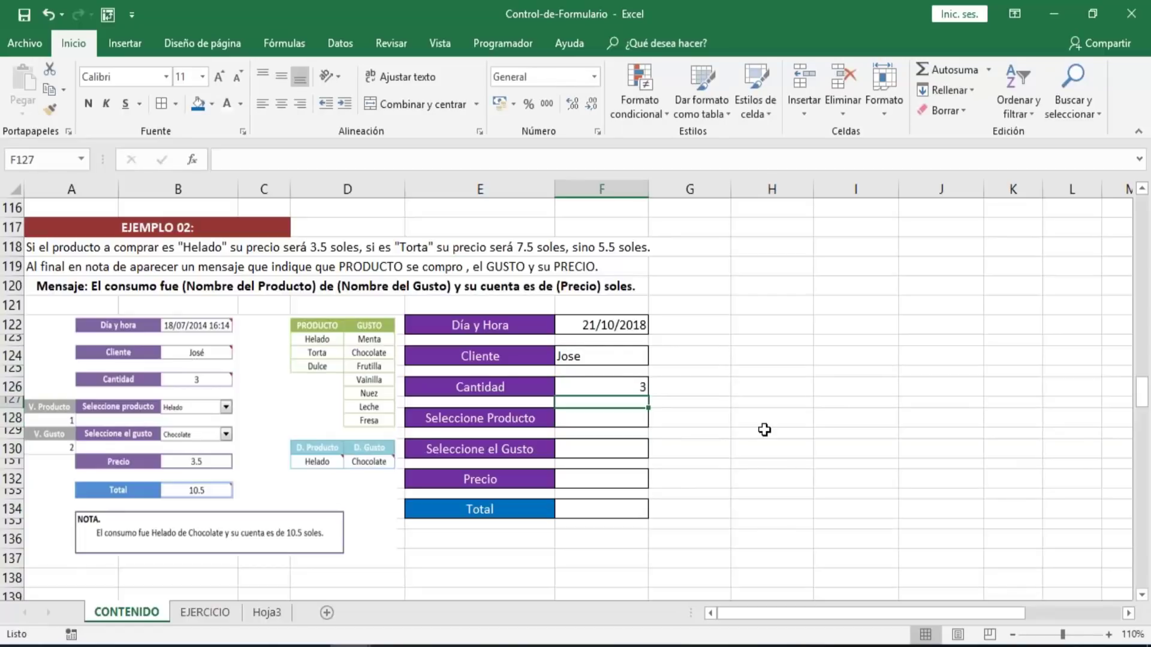
# - Enlarge the narrow spacer rows 123, 125, 127, 129, 131, 133 and 135 together to the height of the form's label rows
pyautogui.click(756, 323)
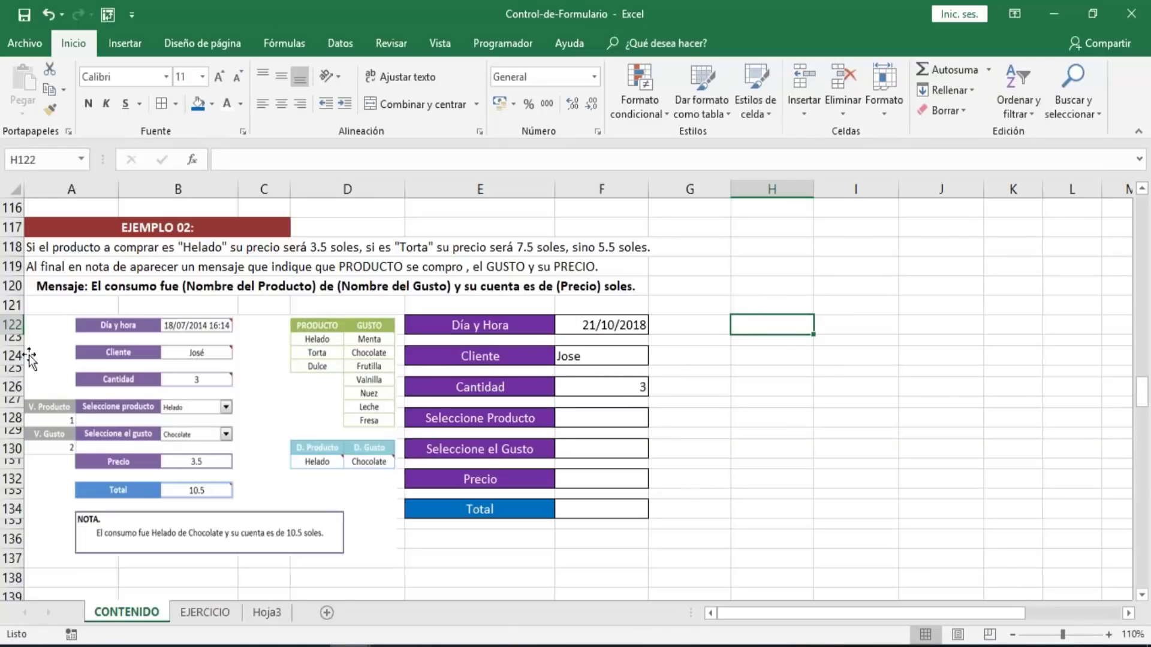
pyautogui.click(12, 337)
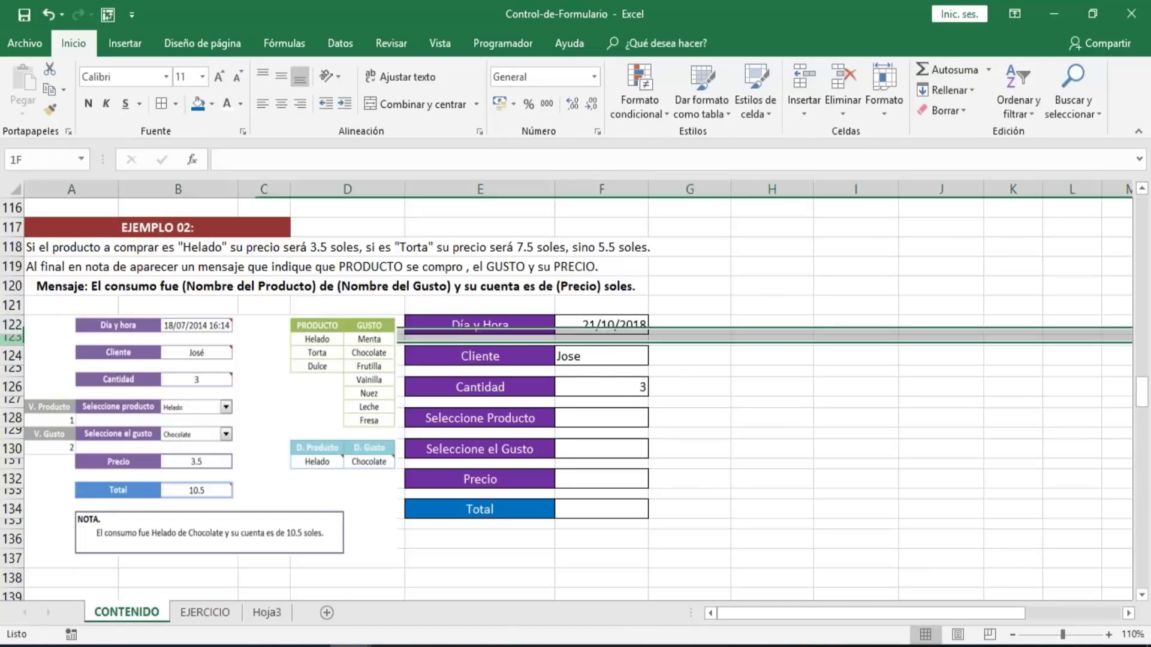
pyautogui.keyDown('ctrl'); pyautogui.click(12, 370); pyautogui.keyUp('ctrl')
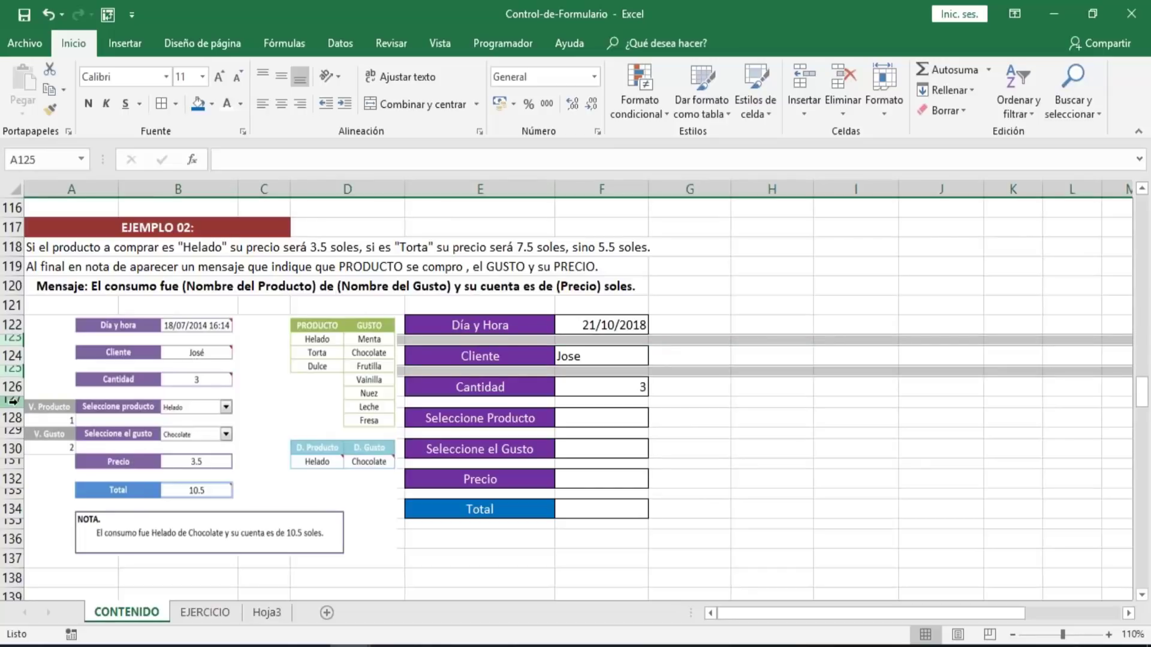
pyautogui.keyDown('ctrl'); pyautogui.click(12, 401); pyautogui.keyUp('ctrl')
pyautogui.keyDown('ctrl'); pyautogui.click(12, 432); pyautogui.keyUp('ctrl')
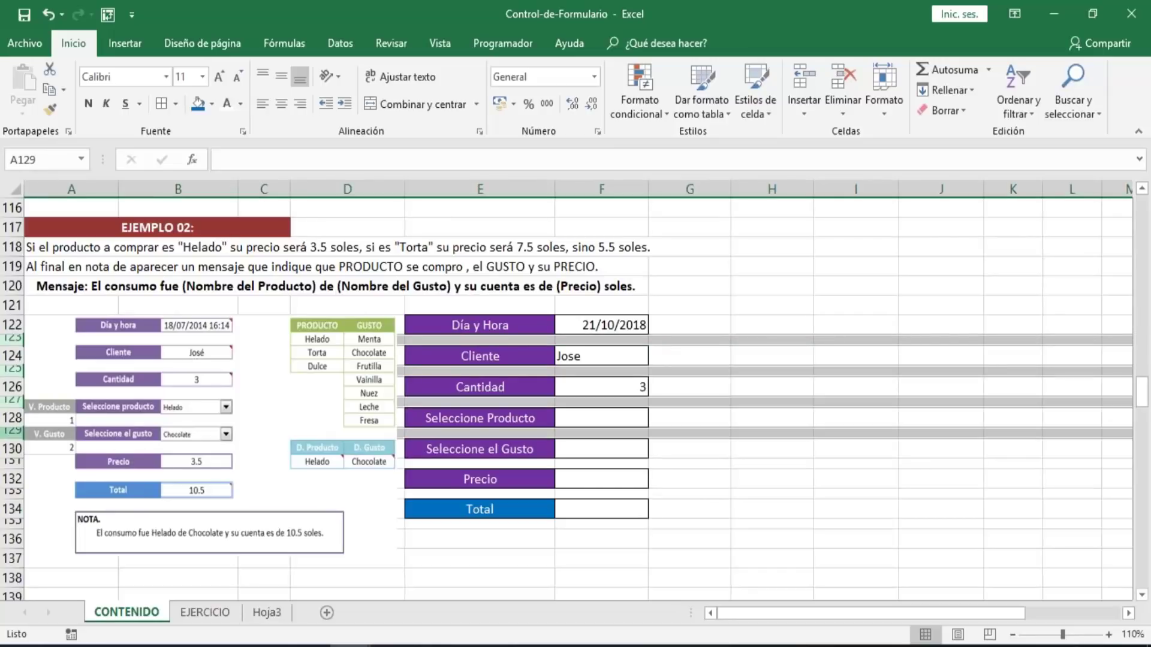
pyautogui.keyDown('ctrl'); pyautogui.click(12, 463); pyautogui.keyUp('ctrl')
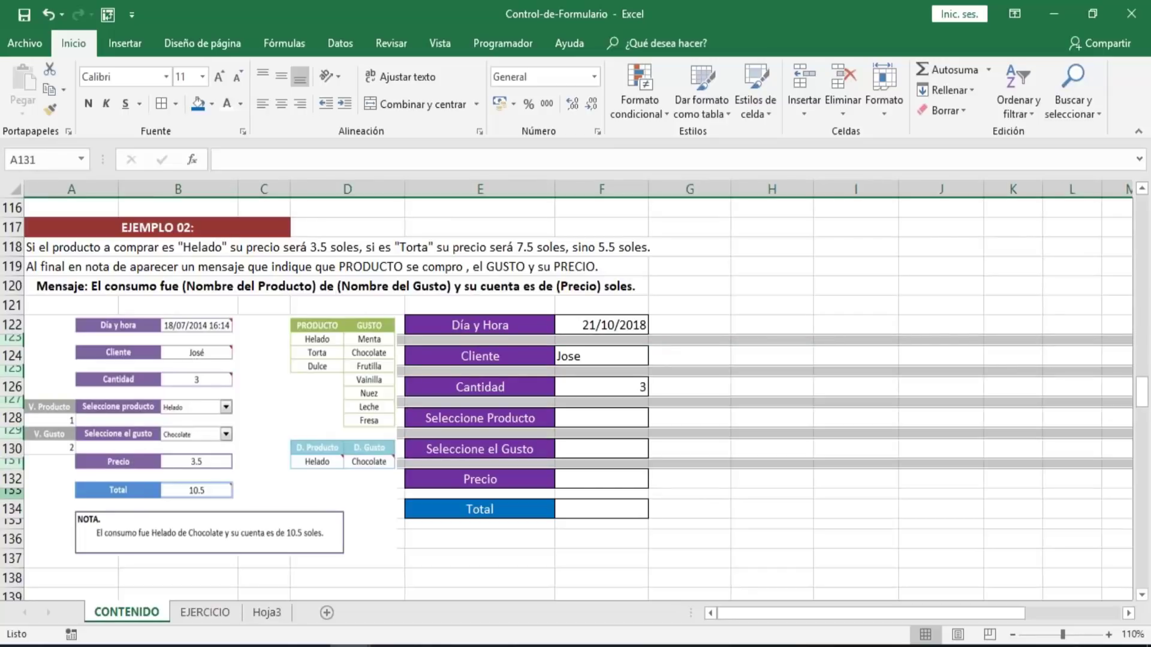
pyautogui.keyDown('ctrl'); pyautogui.click(12, 493); pyautogui.keyUp('ctrl')
pyautogui.keyDown('ctrl'); pyautogui.click(12, 523); pyautogui.keyUp('ctrl')
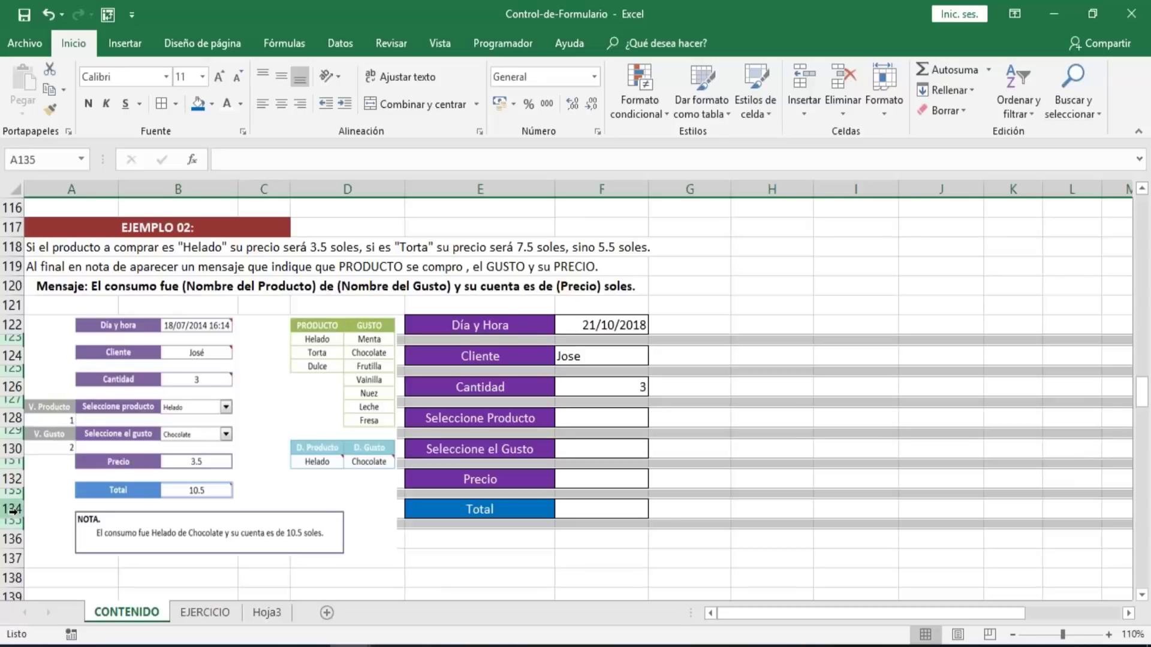
pyautogui.moveTo(12, 342); pyautogui.dragTo(15, 354)
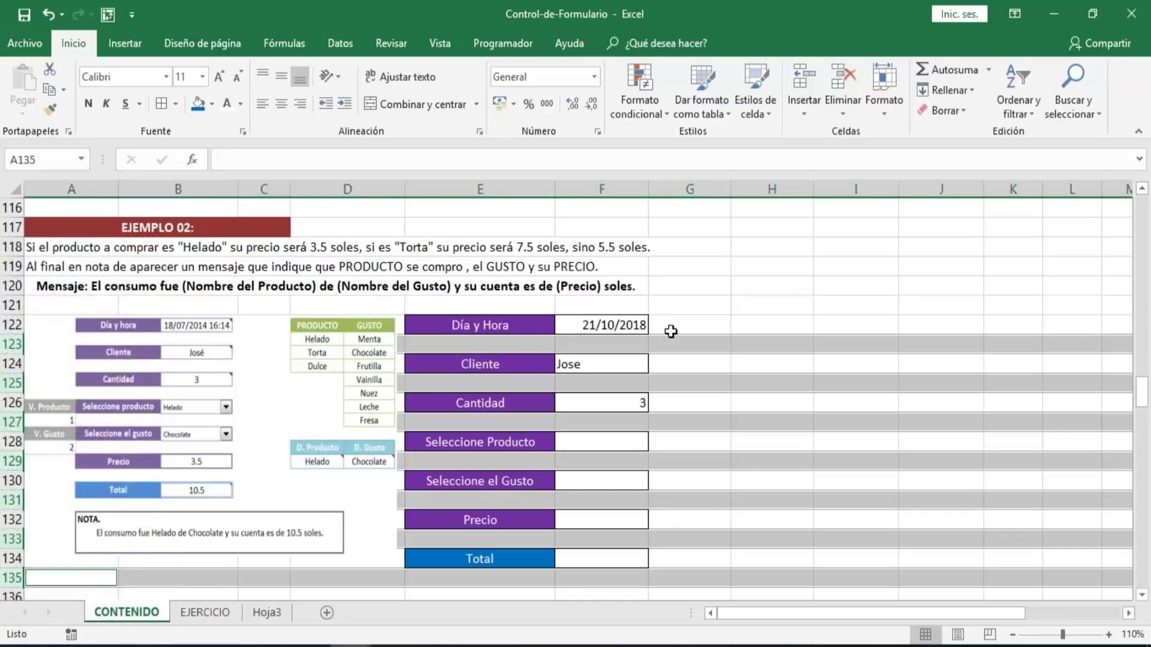
pyautogui.click(787, 326)
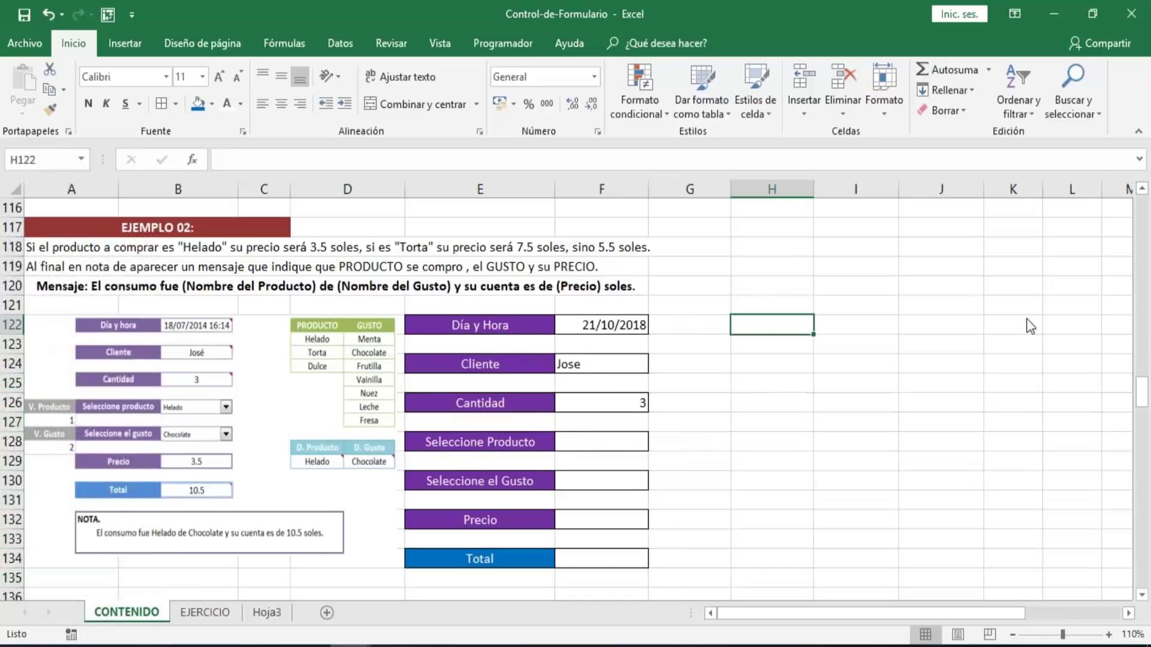
# - Enter the list header "Producto" in H122, beside the order form
pyautogui.click(1018, 15)
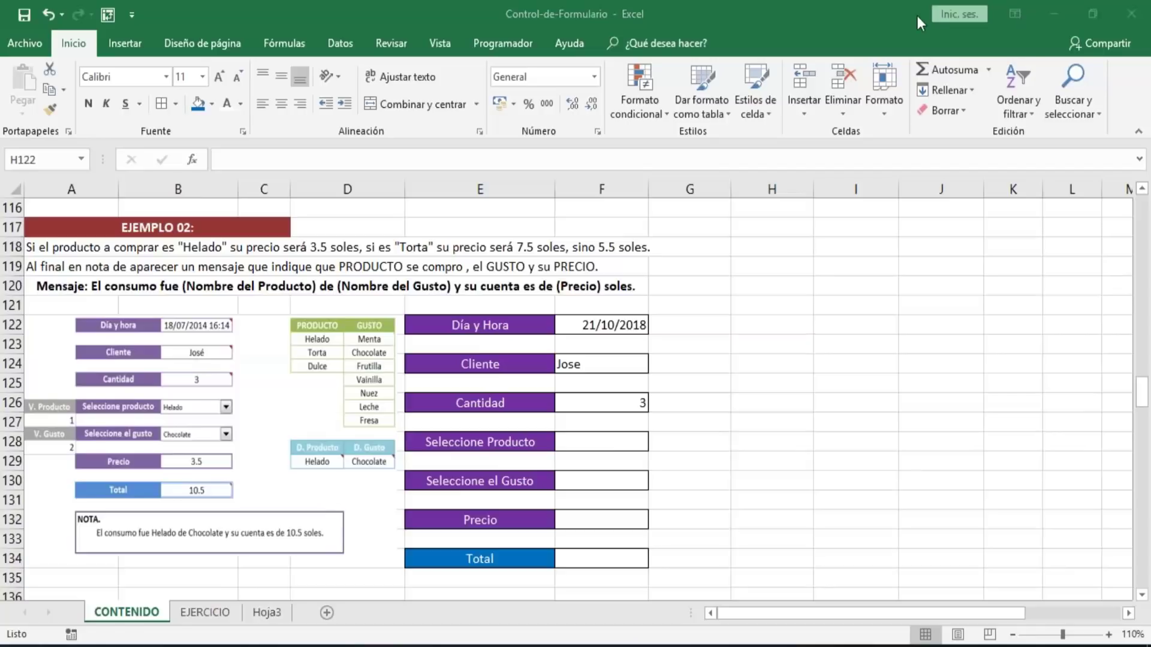
pyautogui.click(1013, 635)
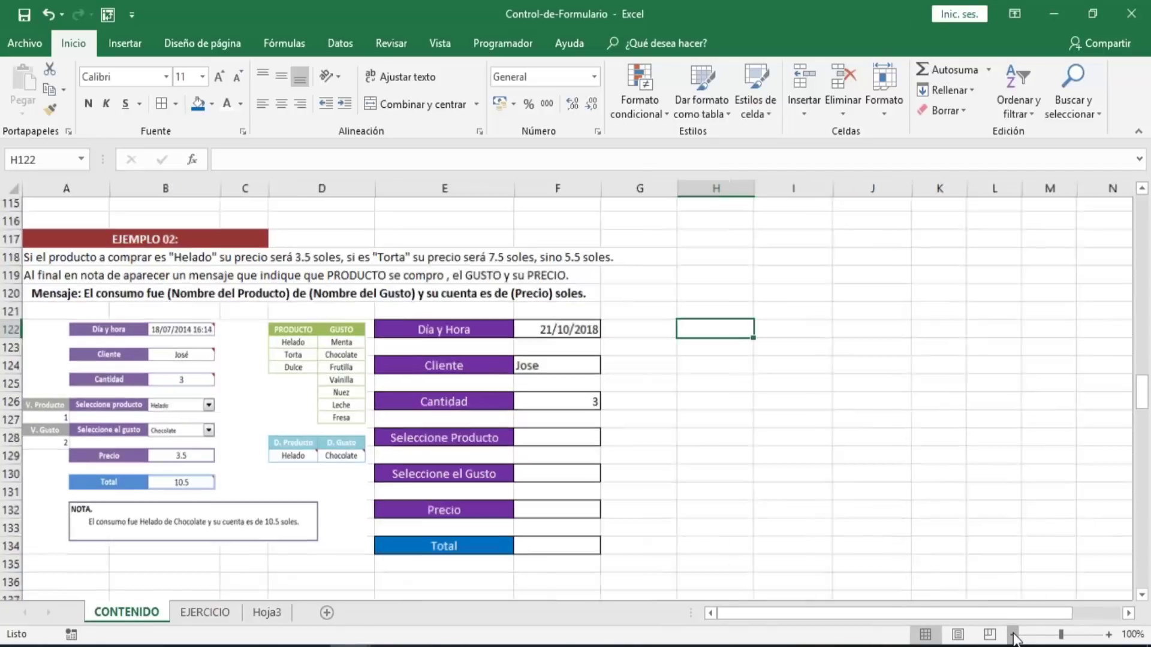
pyautogui.click(1013, 635)
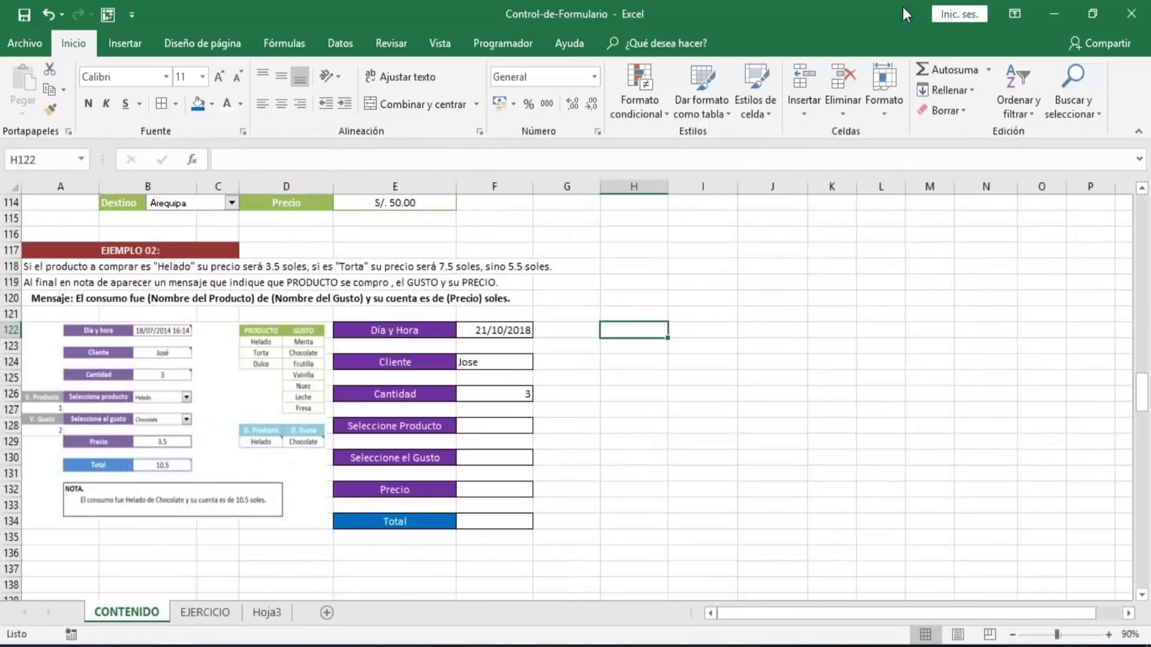
pyautogui.click(1012, 19)
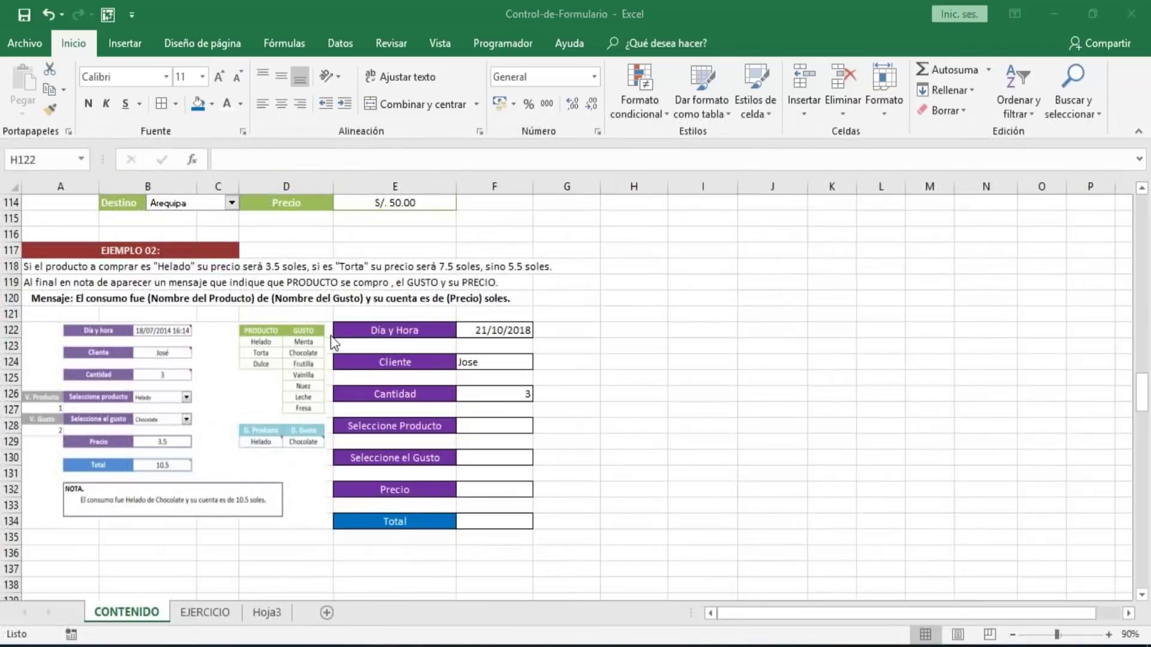
pyautogui.click(621, 333)
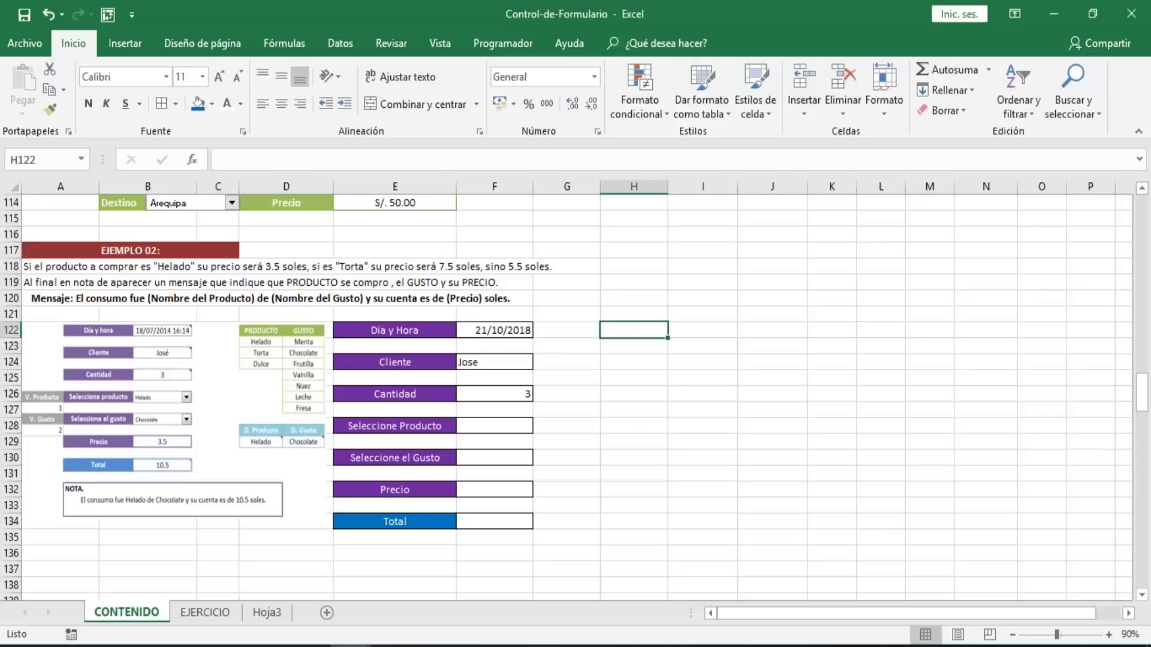
pyautogui.write('Produ')
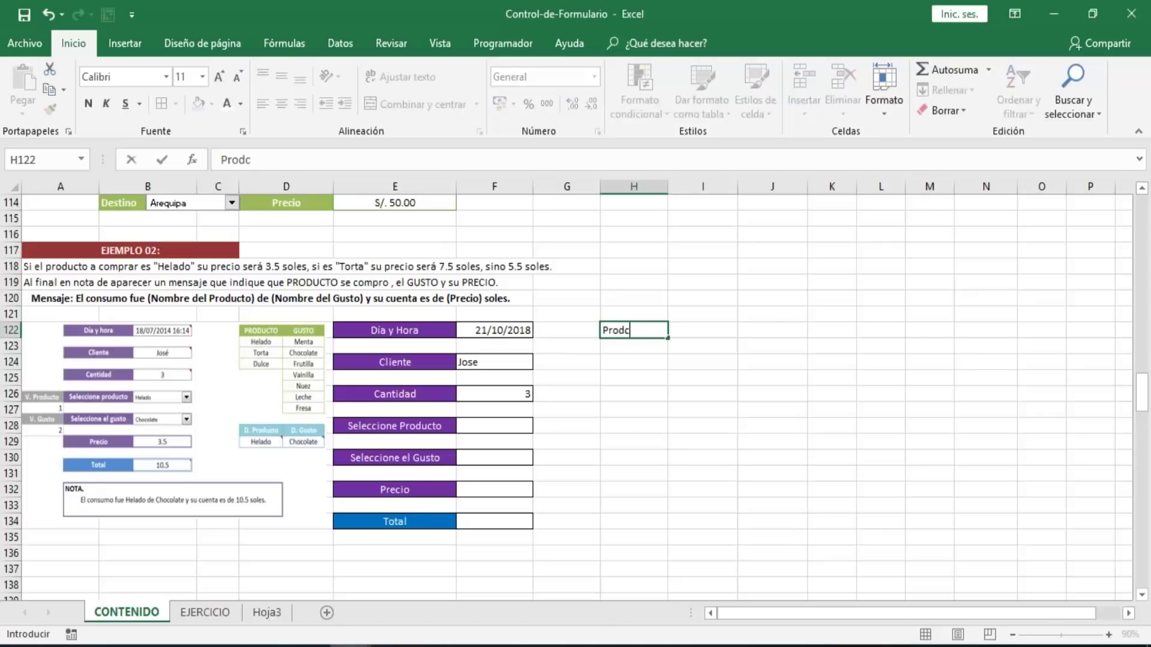
pyautogui.press('BackSpace')
pyautogui.press('BackSpace')
pyautogui.write('ducto')
pyautogui.press('Tab')
# - Enter the second list header "Sabor" in I122
pyautogui.write('Gust0')
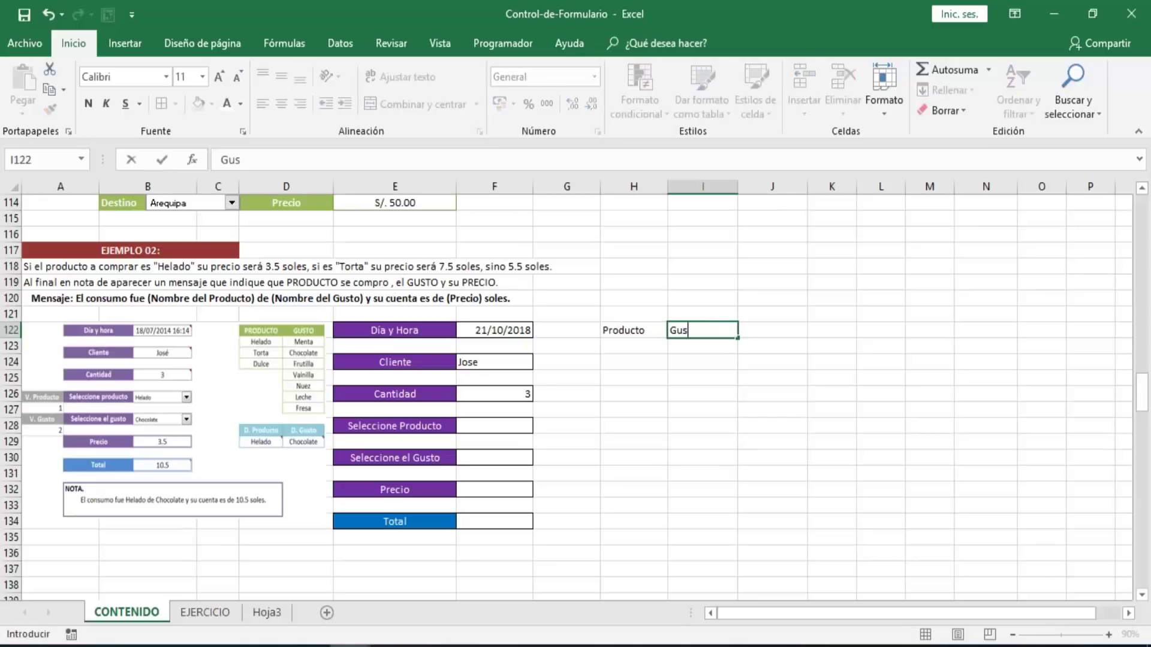
pyautogui.press('BackSpace')
pyautogui.press('BackSpace')
pyautogui.press('BackSpace')
pyautogui.press('BackSpace')
pyautogui.press('BackSpace')
pyautogui.write('Sabor')
# - List the products Helado, Torta and Dulce in H123:H125 under "Producto"
pyautogui.press('Down')
pyautogui.press('Left')
pyautogui.press('Left')
pyautogui.press('Right')
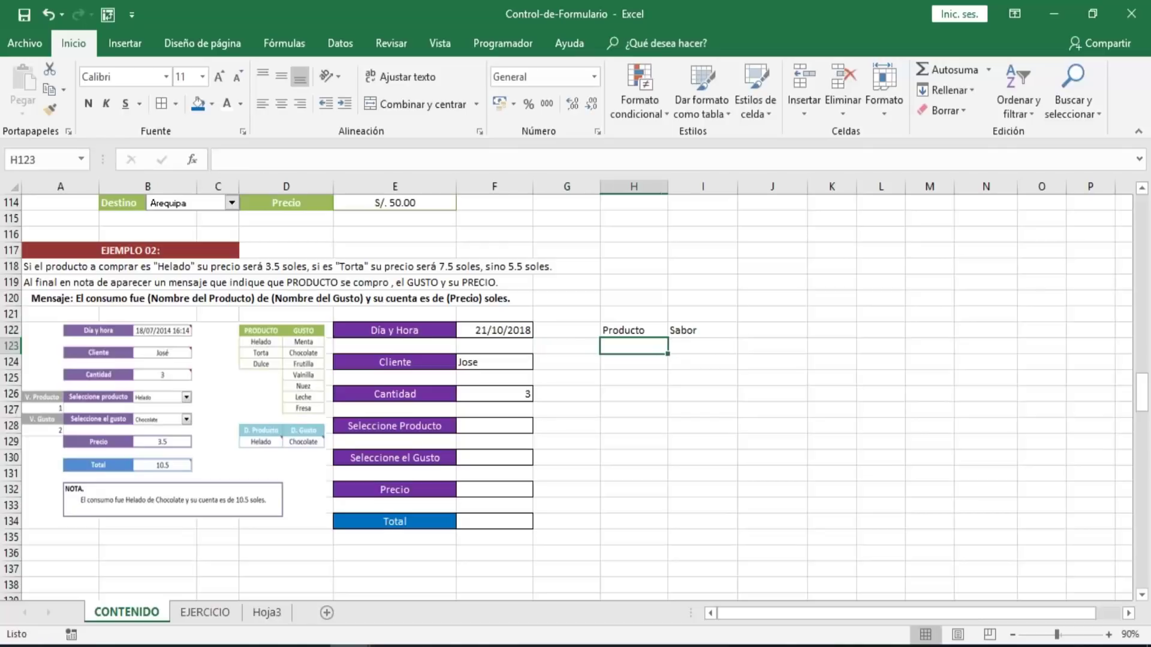
pyautogui.write('He')
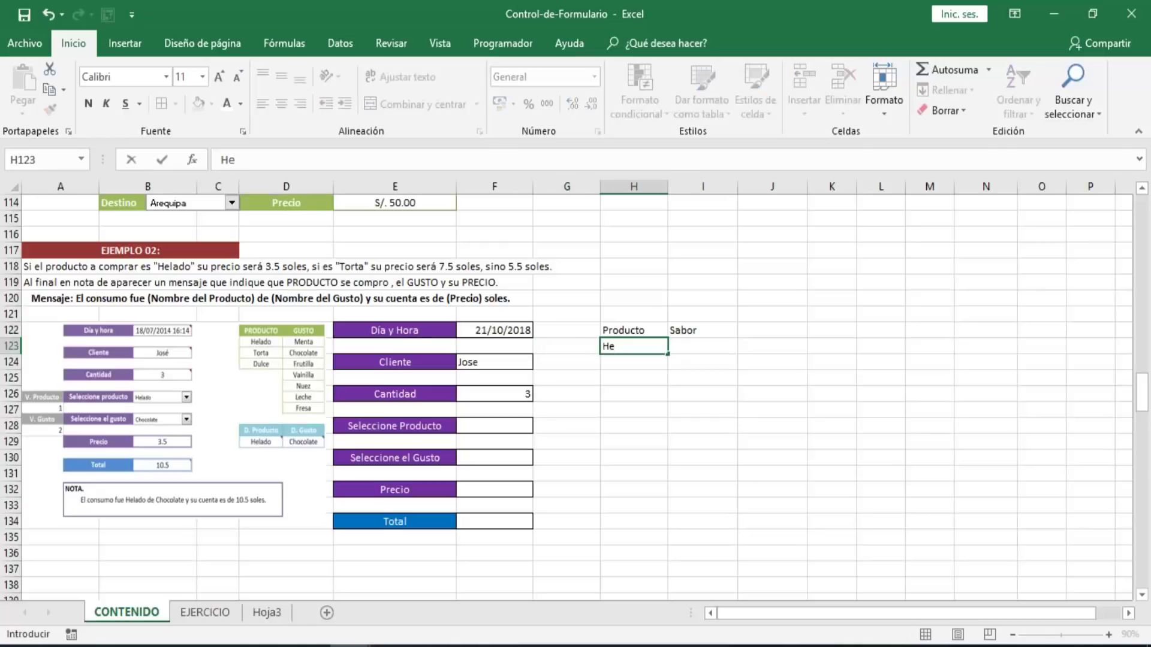
pyautogui.write('lado')
pyautogui.press('Return')
pyautogui.write('Tor')
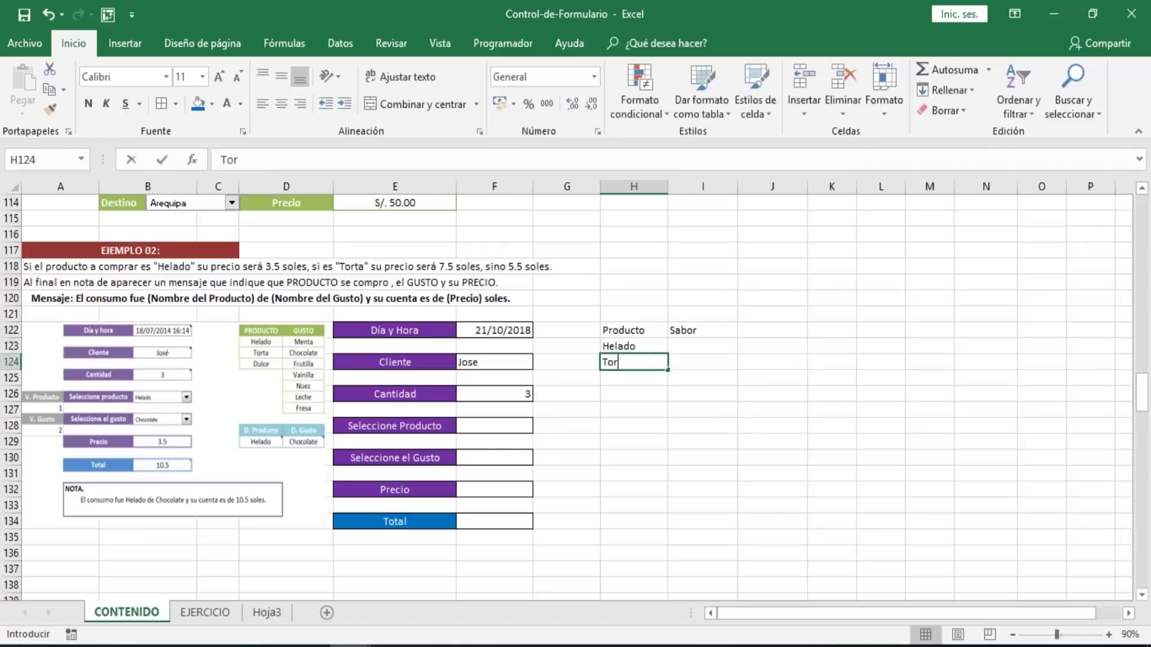
pyautogui.write('ta')
pyautogui.press('Return')
pyautogui.write('Du')
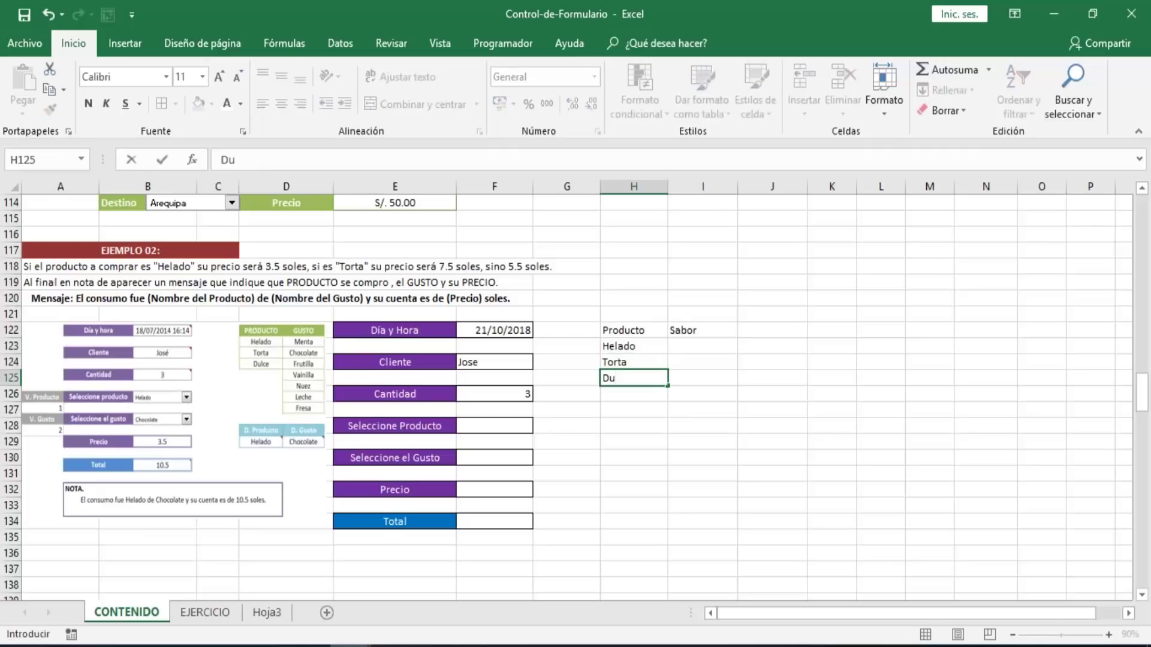
pyautogui.write('lce')
# - List the flavours Menta, Chocolate, Frutilla and Vainilla in I123:I126 under "Sabor"
pyautogui.press('Tab')
pyautogui.press('Up')
pyautogui.press('Up')
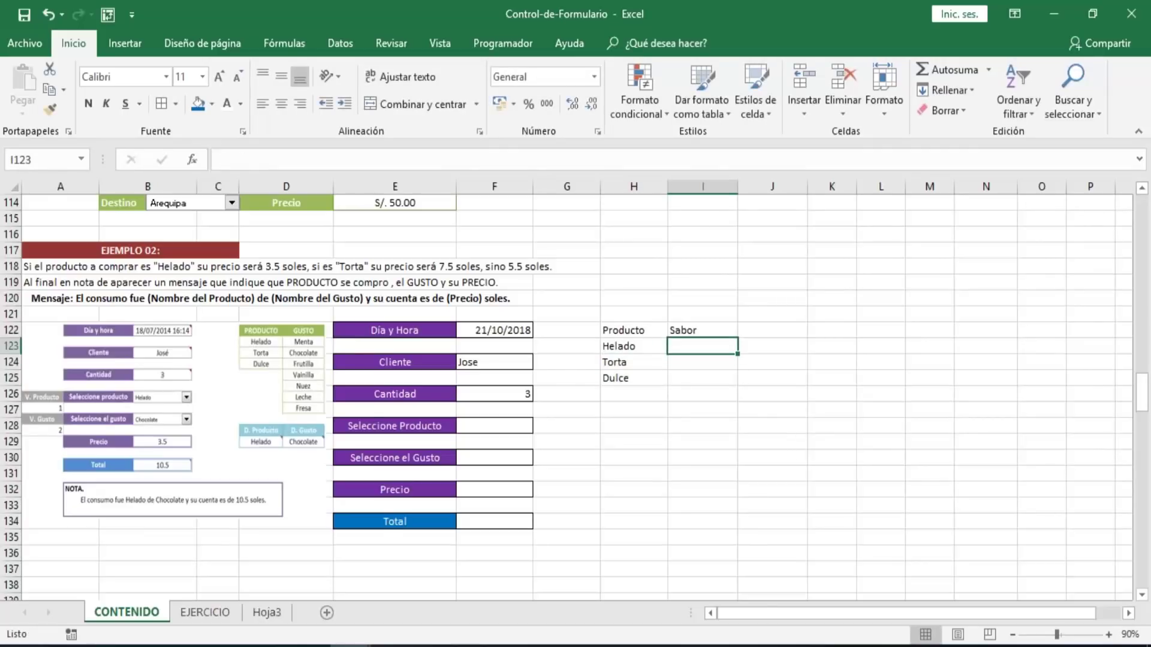
pyautogui.write('Menta')
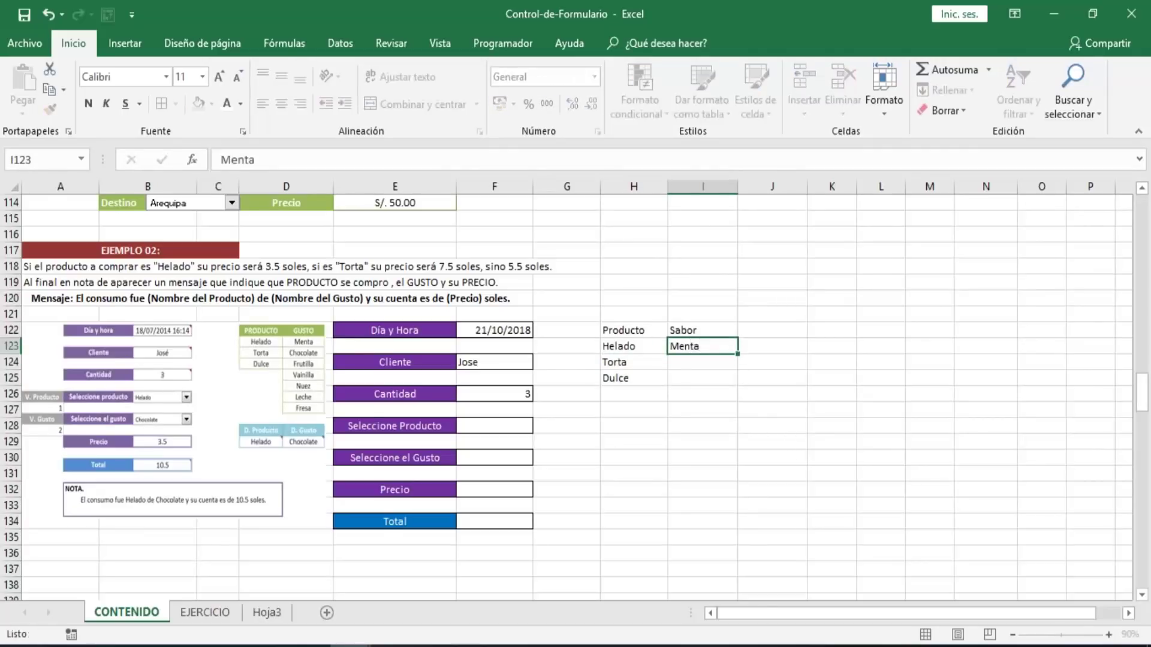
pyautogui.press('Return')
pyautogui.write('Chocolate')
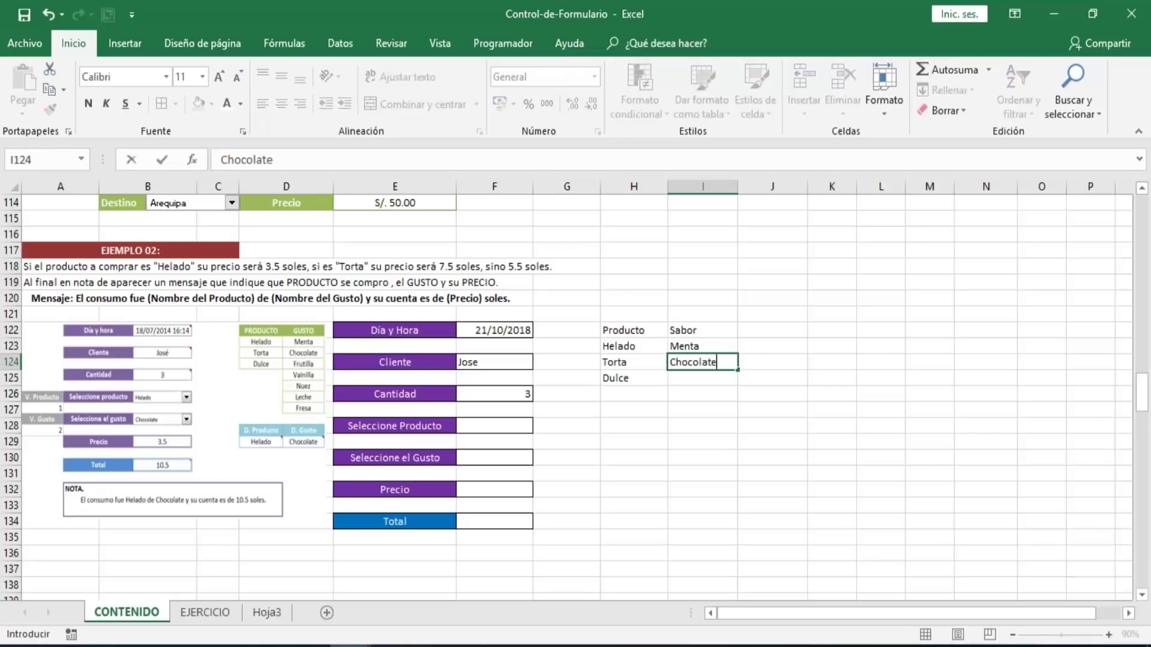
pyautogui.press('Return')
pyautogui.write('Frutilla')
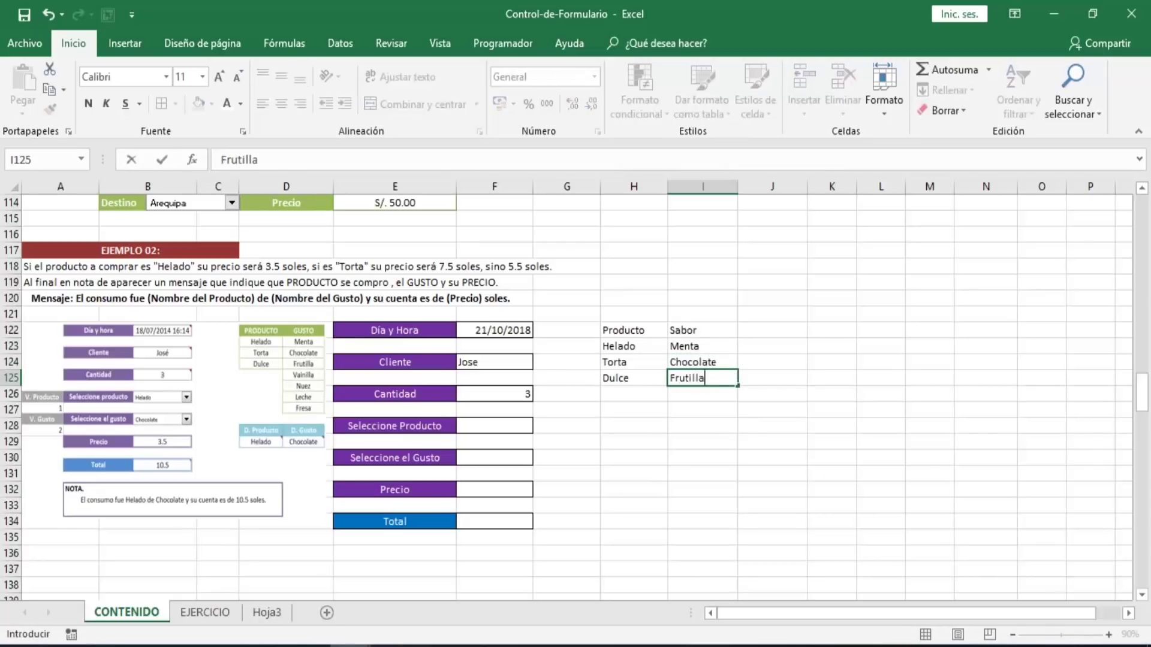
pyautogui.press('Return')
pyautogui.write('Vainilla')
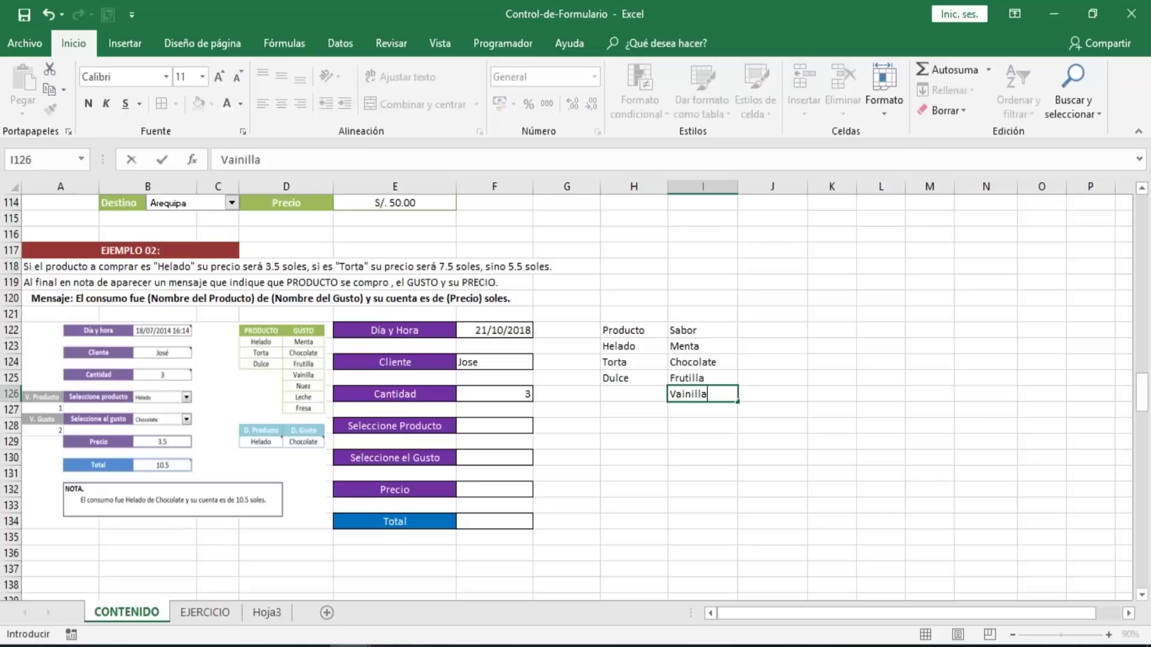
# - Continue the flavour list with Nuez, Leche and Fecha in I127:I129
pyautogui.press('Return')
pyautogui.write('Nuez')
pyautogui.press('Return')
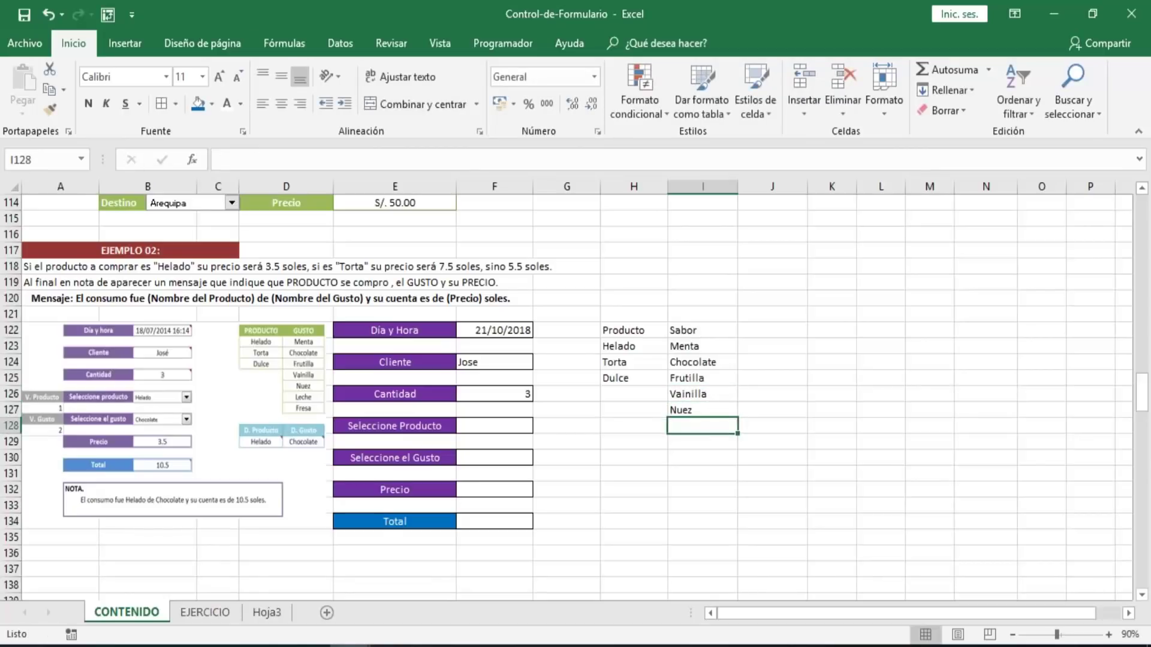
pyautogui.write('Leche')
pyautogui.press('Return')
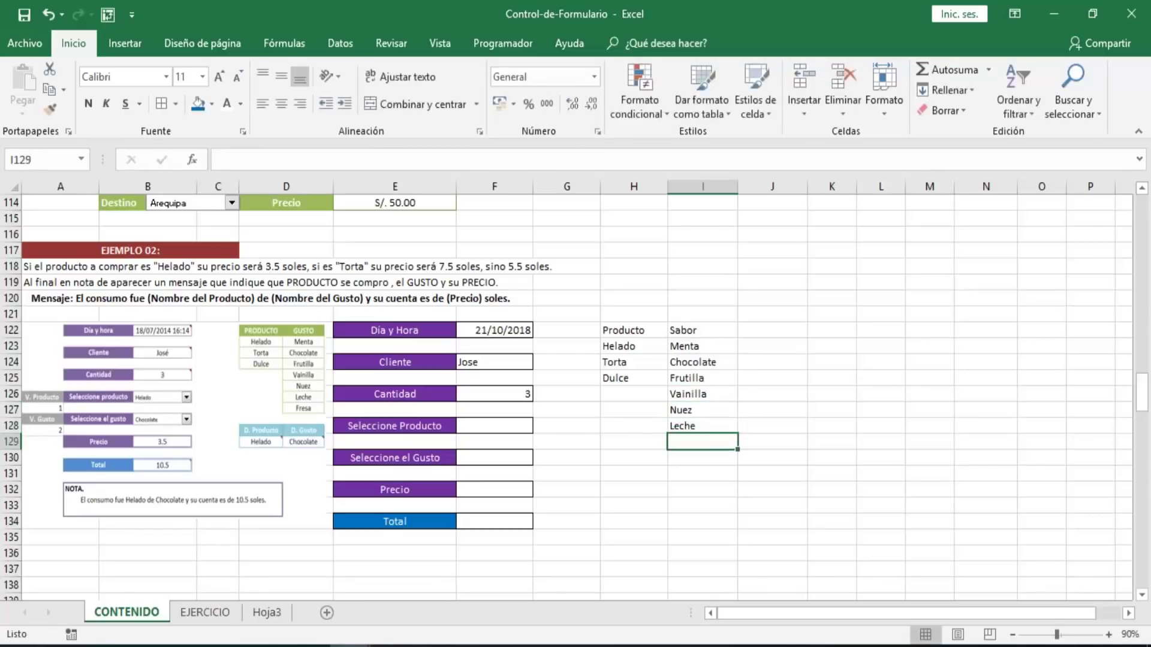
pyautogui.write('Fecha')
pyautogui.press('Return')
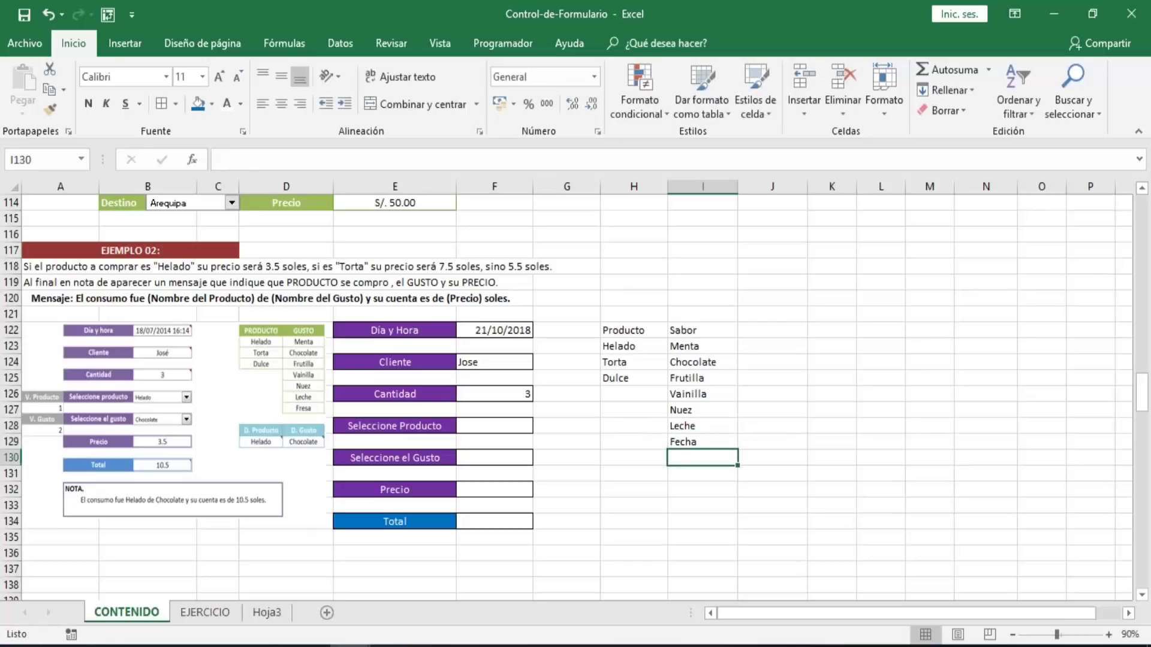
pyautogui.press('Down')
pyautogui.press('Down')
pyautogui.press('Left')
pyautogui.press('Up')
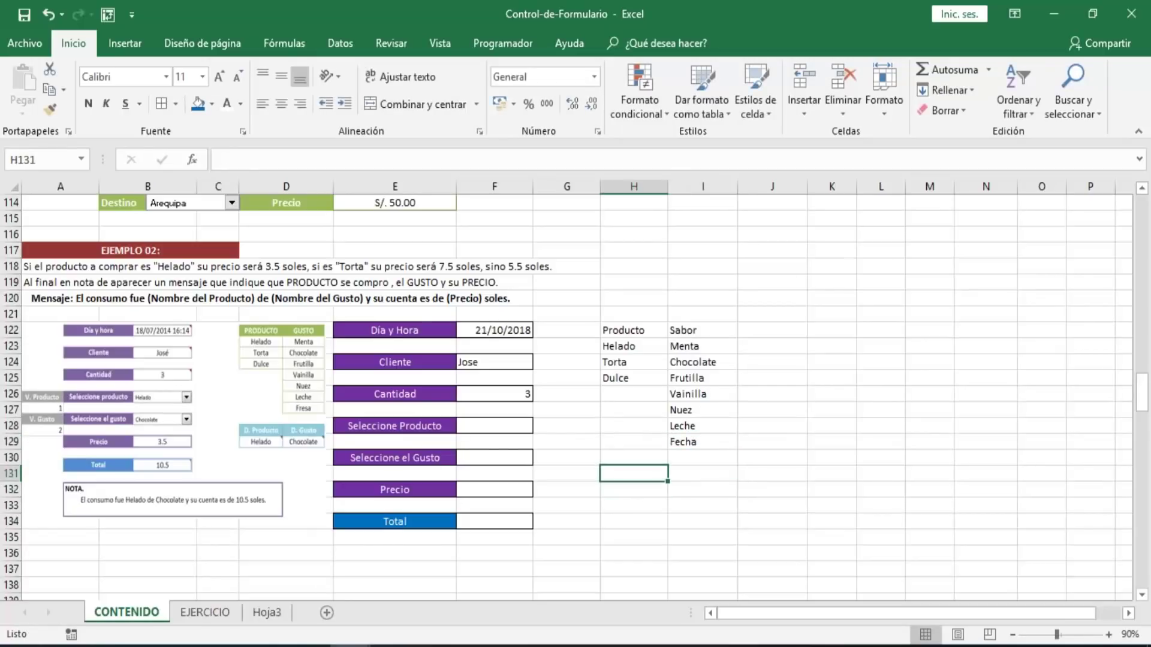
pyautogui.write('D.')
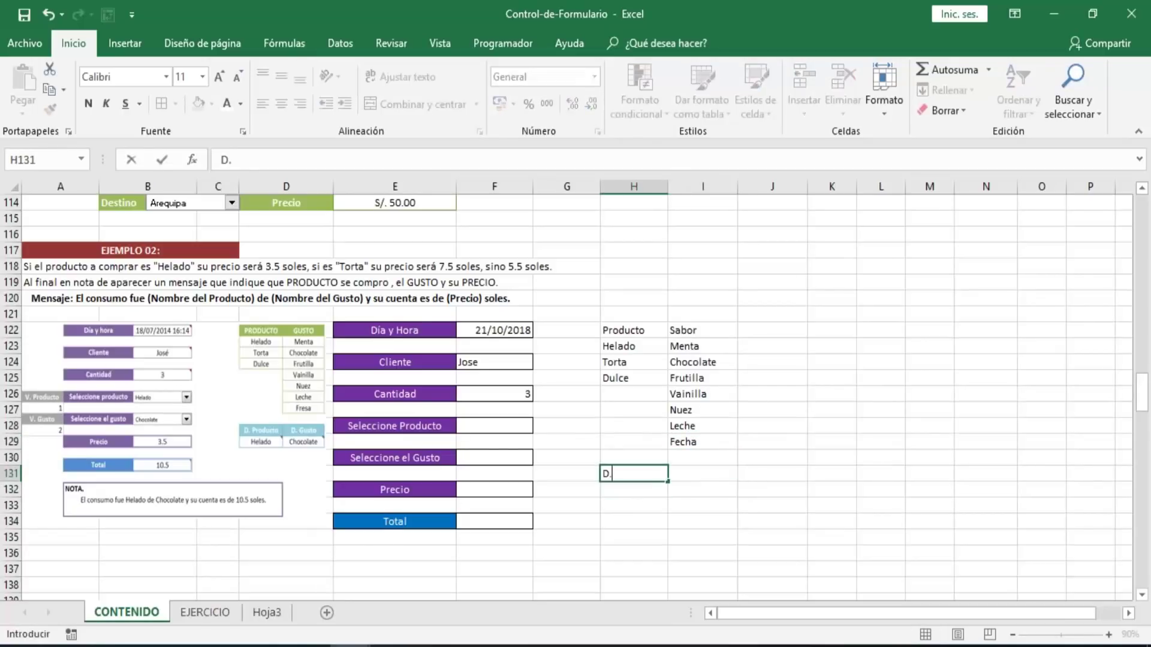
pyautogui.press('Escape')
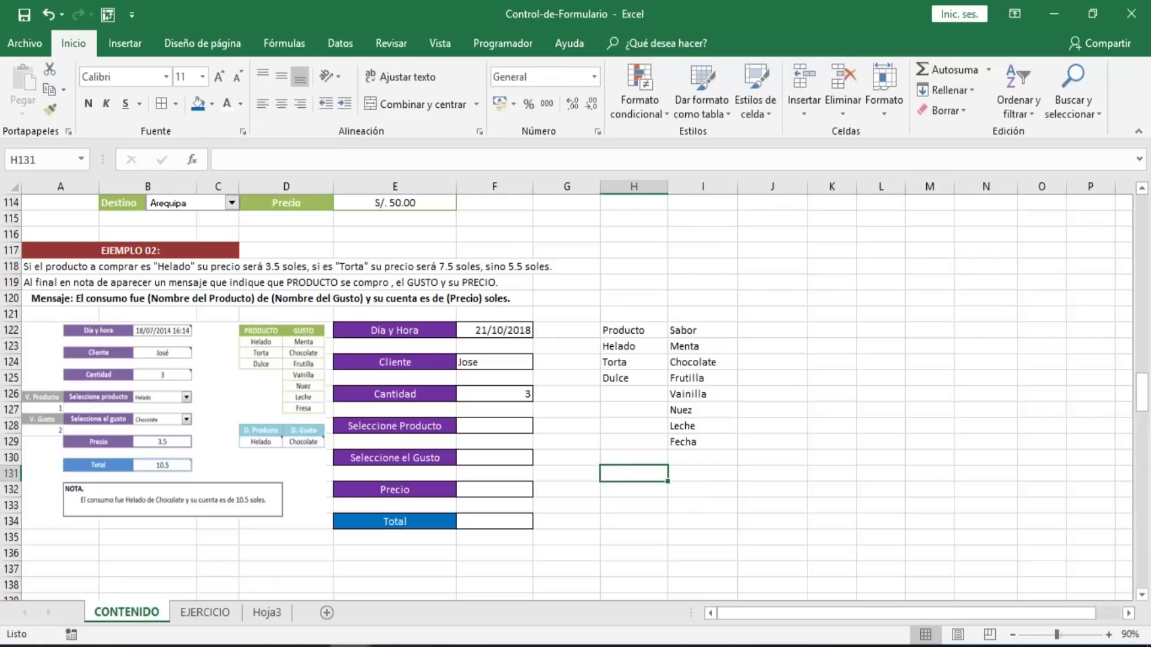
# - Enter the labels "D.Producto" in H134 and "D.Sabor" in I134, level with the Total row
pyautogui.press('Down')
pyautogui.press('Down')
pyautogui.press('Down')
pyautogui.press('Down')
pyautogui.press('Up')
pyautogui.press('Up')
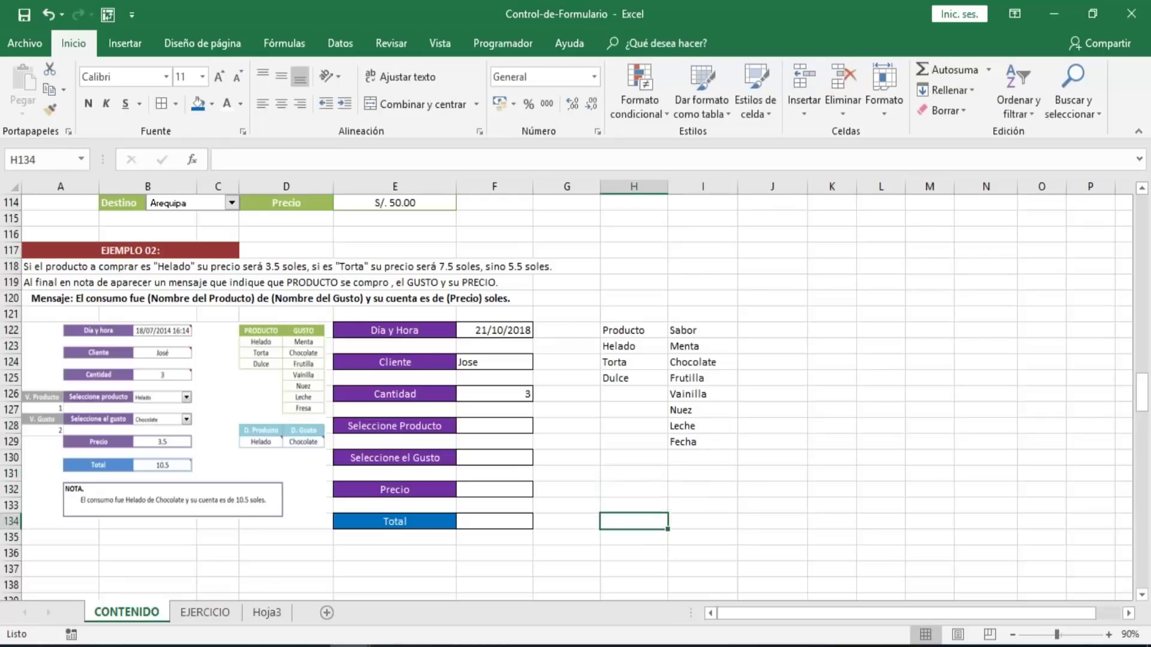
pyautogui.press('Down')
pyautogui.write('D')
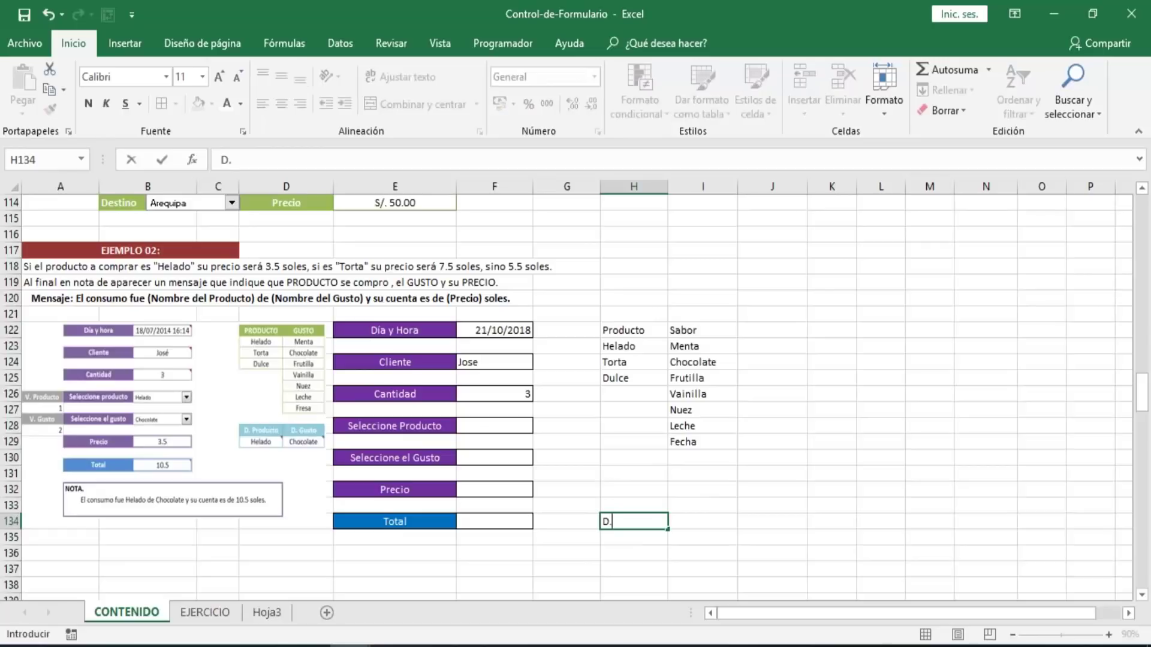
pyautogui.write('.Producto')
pyautogui.press('BackSpace')
pyautogui.press('BackSpace')
pyautogui.press('BackSpace')
pyautogui.press('BackSpace')
pyautogui.press('BackSpace')
pyautogui.press('BackSpace')
pyautogui.write('oducto')
pyautogui.press('Tab')
pyautogui.write('D')
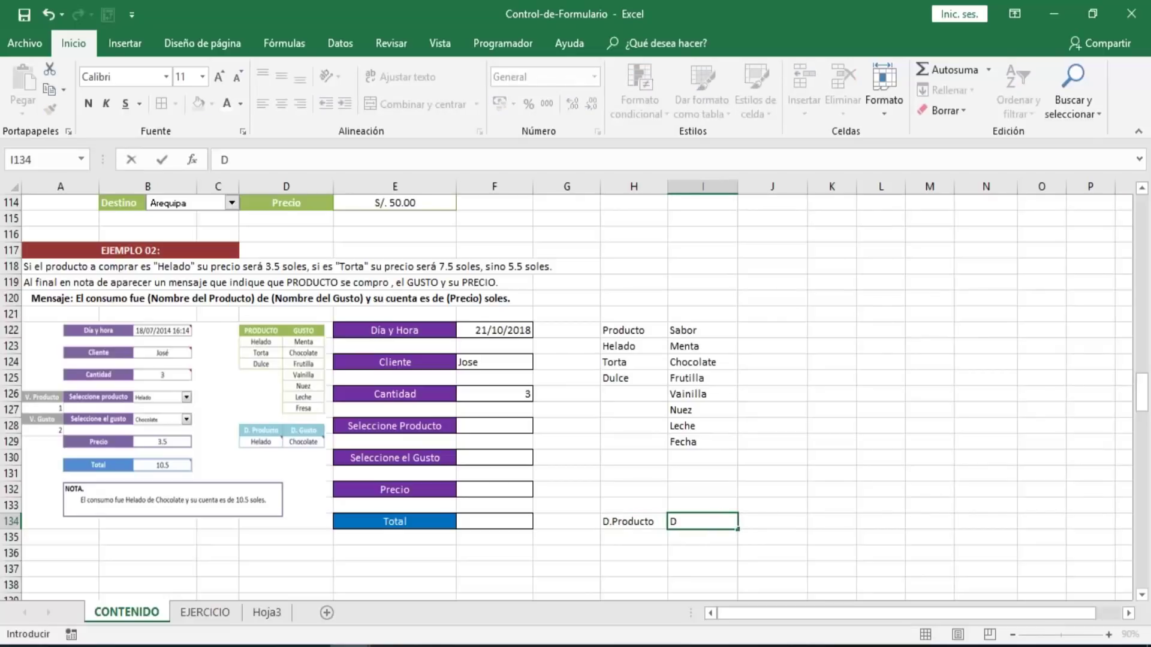
pyautogui.write('.Sabor')
pyautogui.press('Return')
# - Add borders around the cells of the product and flavour lists, H122:I125 and I126:I129
pyautogui.click(633, 328)
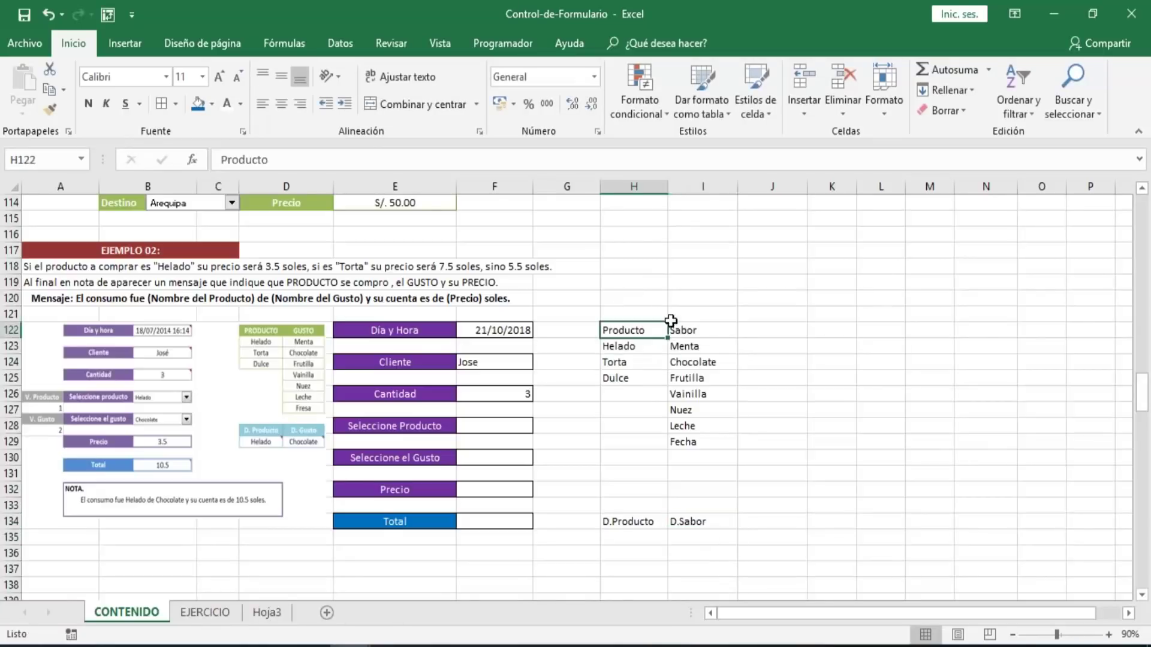
pyautogui.moveTo(670, 321); pyautogui.dragTo(687, 338)
pyautogui.moveTo(689, 363); pyautogui.dragTo(686, 376)
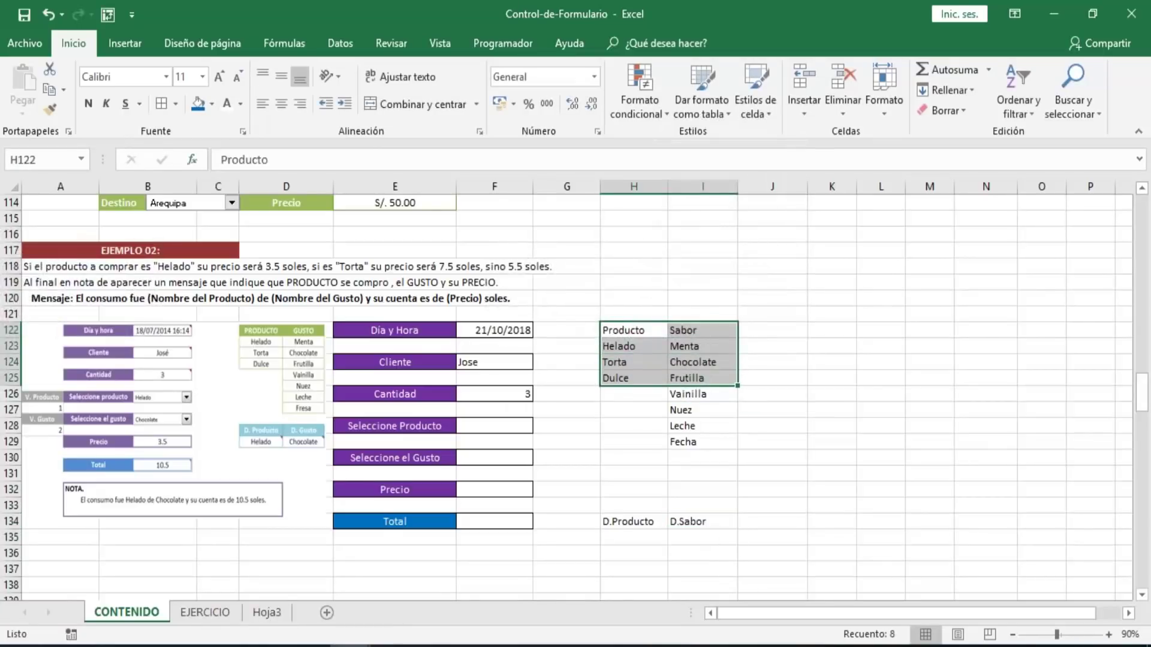
pyautogui.click(162, 103)
pyautogui.click(688, 399)
pyautogui.moveTo(689, 403); pyautogui.dragTo(689, 444)
pyautogui.click(161, 103)
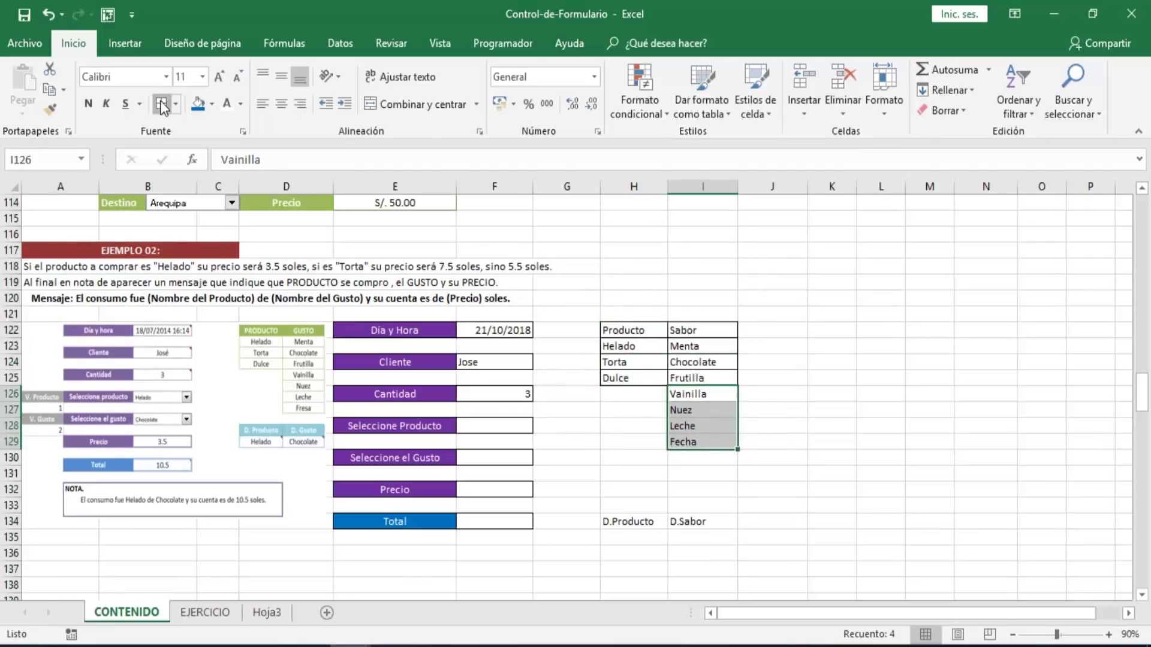
# - Give the headers H122:I122 a darker theme green fill and centre their text
pyautogui.moveTo(645, 330); pyautogui.dragTo(692, 326)
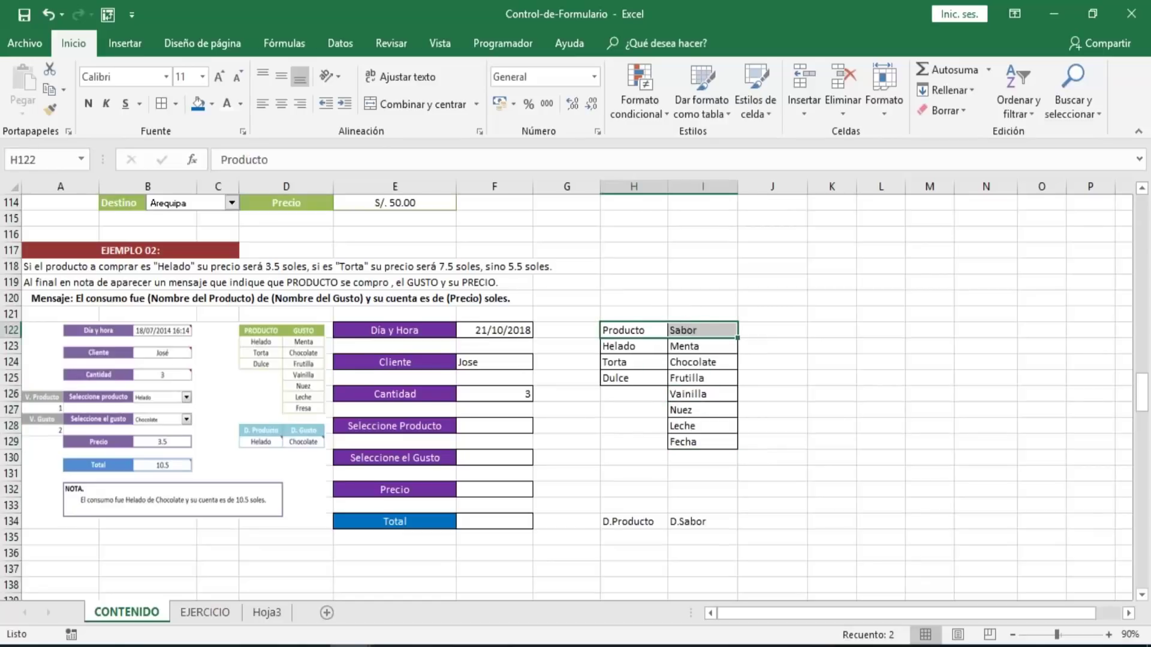
pyautogui.click(216, 103)
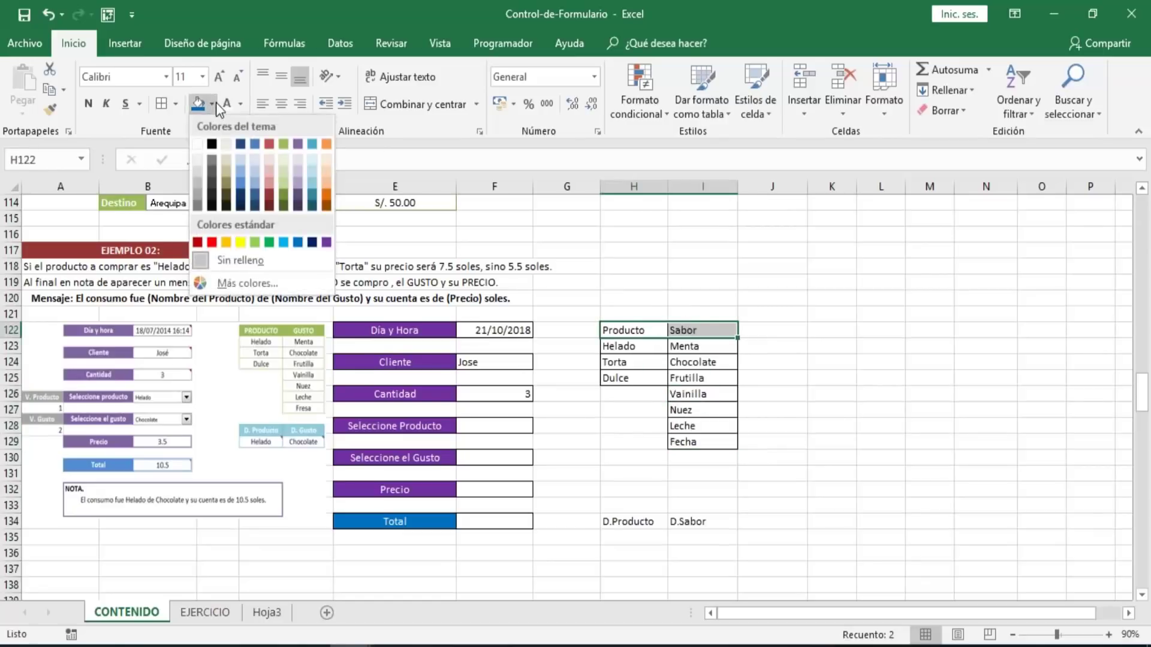
pyautogui.click(284, 193)
pyautogui.click(281, 103)
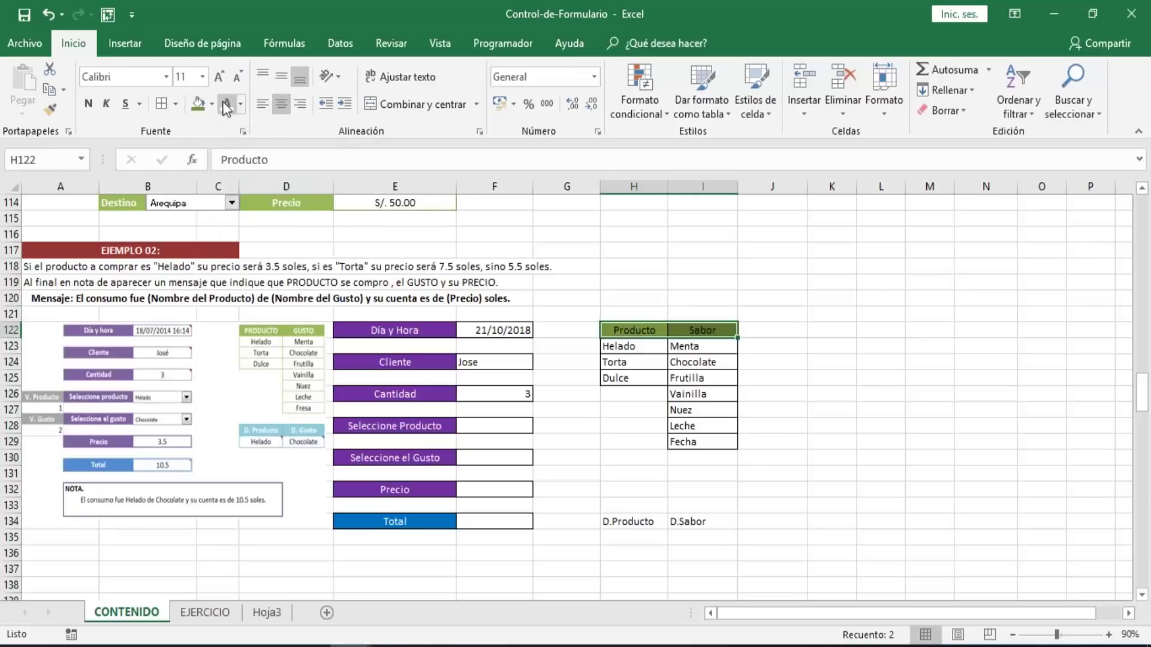
pyautogui.click(697, 361)
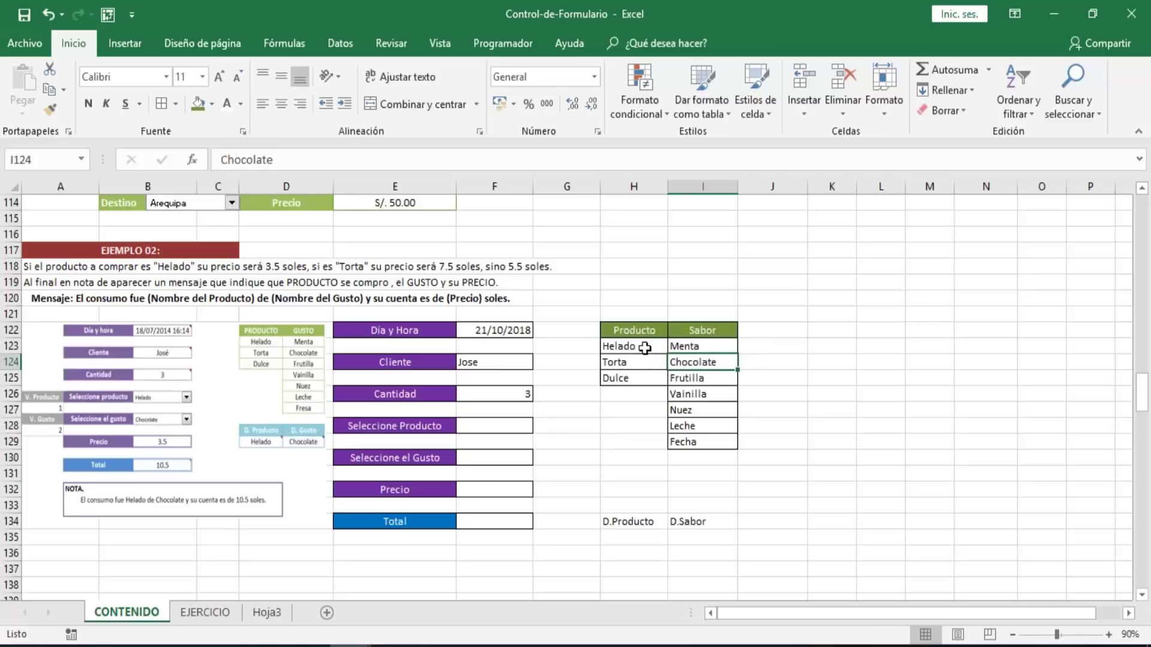
# - Centre the contents of H123:I135, covering both lists and the D.Producto and D.Sabor labels
pyautogui.moveTo(645, 348); pyautogui.dragTo(725, 519)
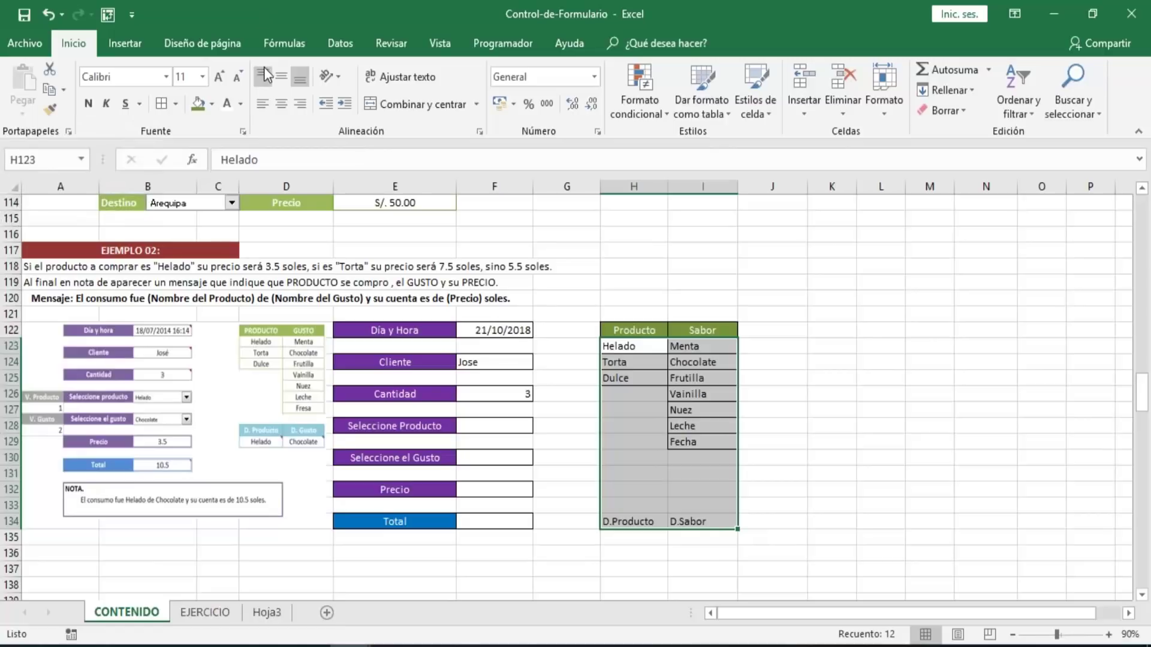
pyautogui.hotkey('shift', 'Down')
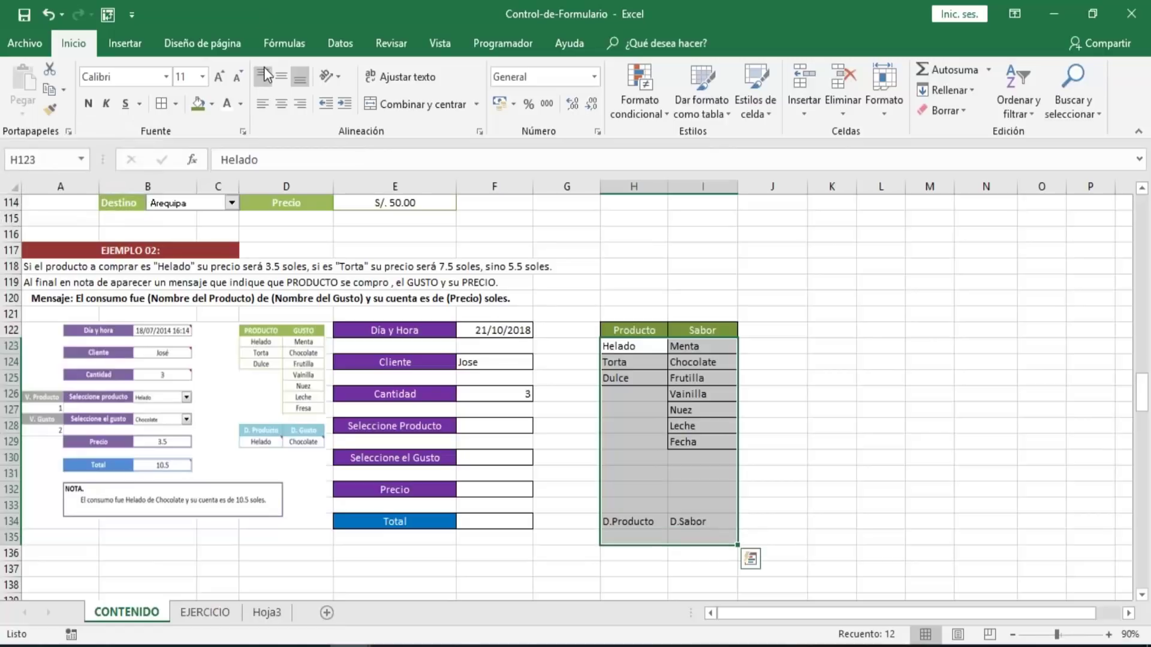
pyautogui.click(283, 107)
pyautogui.click(678, 434)
pyautogui.click(673, 472)
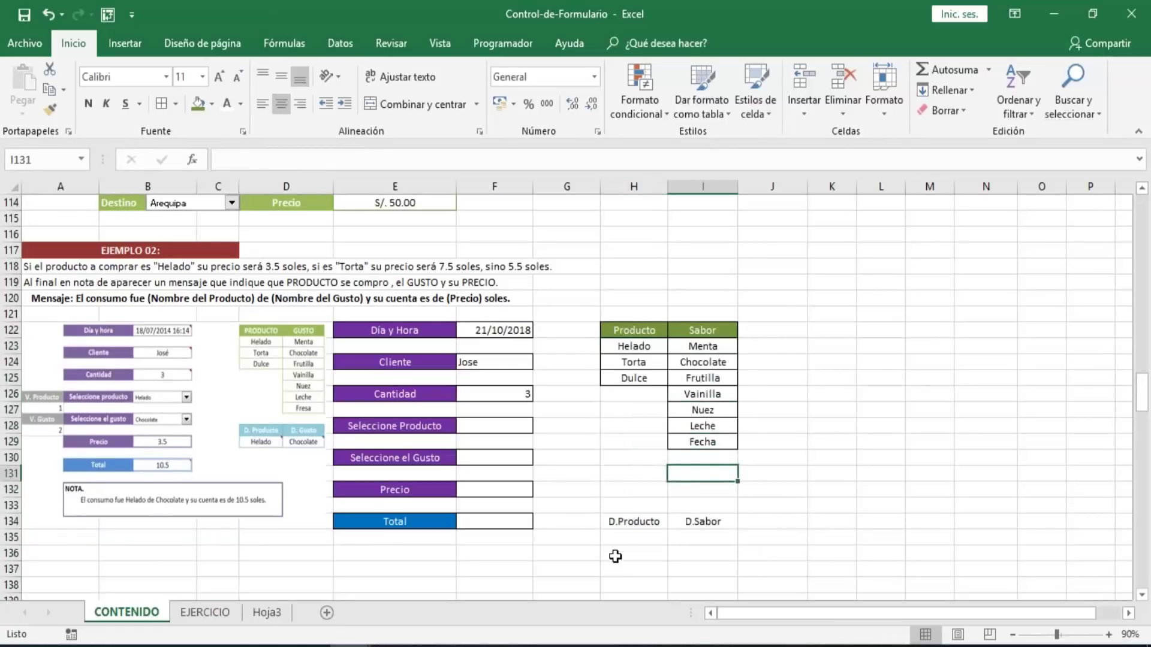
# - Add borders around all cells of H134:I135, the D.Producto and D.Sabor labels and the cells beneath them
pyautogui.moveTo(634, 522); pyautogui.dragTo(690, 524)
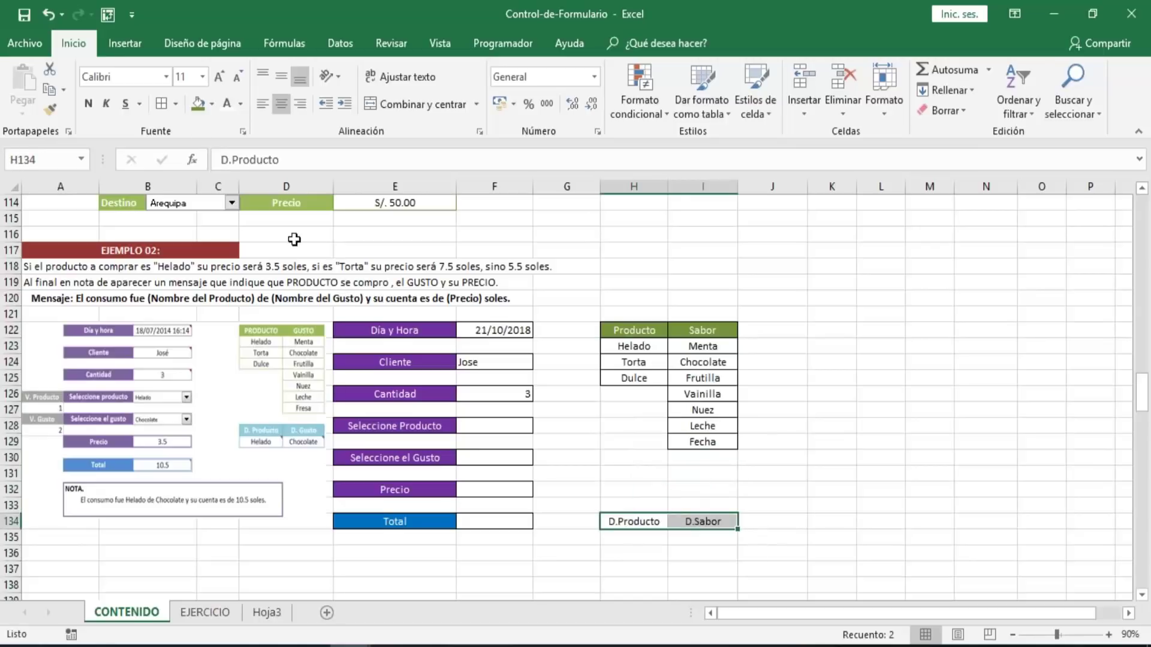
pyautogui.hotkey('shift', 'Down')
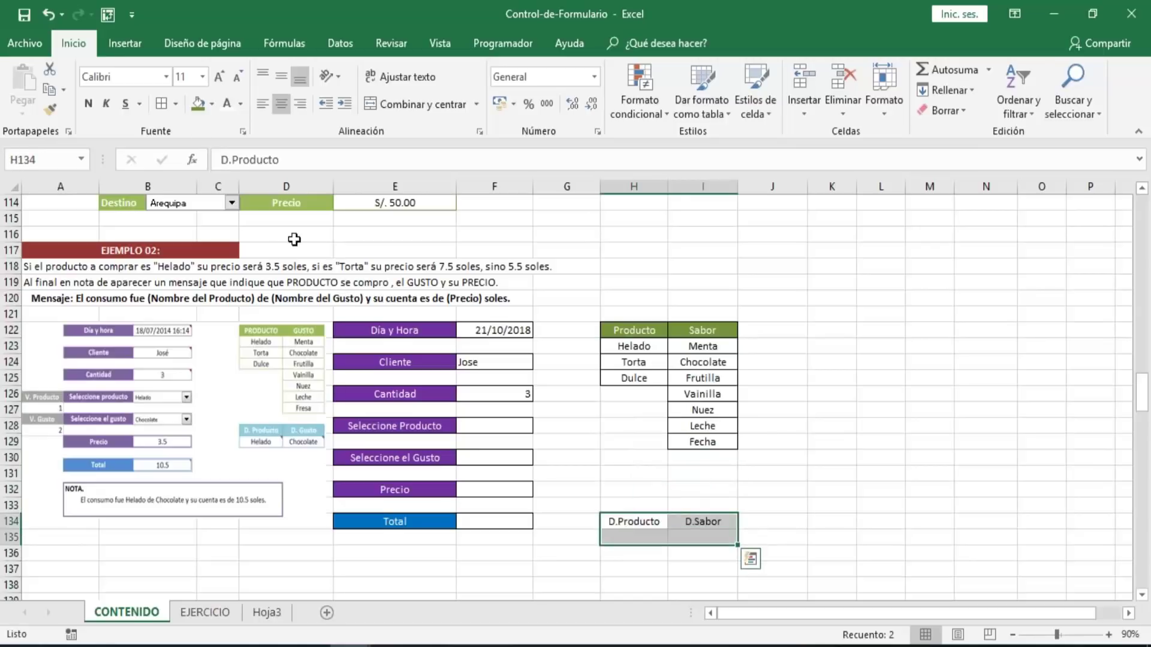
pyautogui.click(168, 108)
pyautogui.click(643, 462)
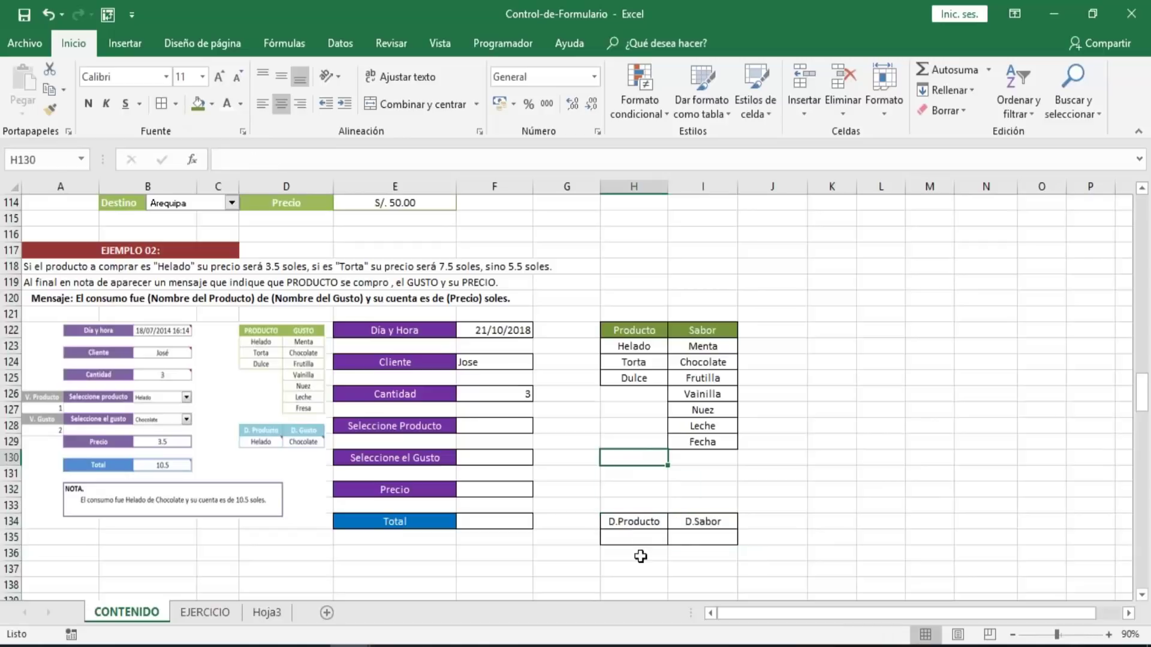
pyautogui.click(648, 541)
pyautogui.click(686, 543)
pyautogui.click(617, 534)
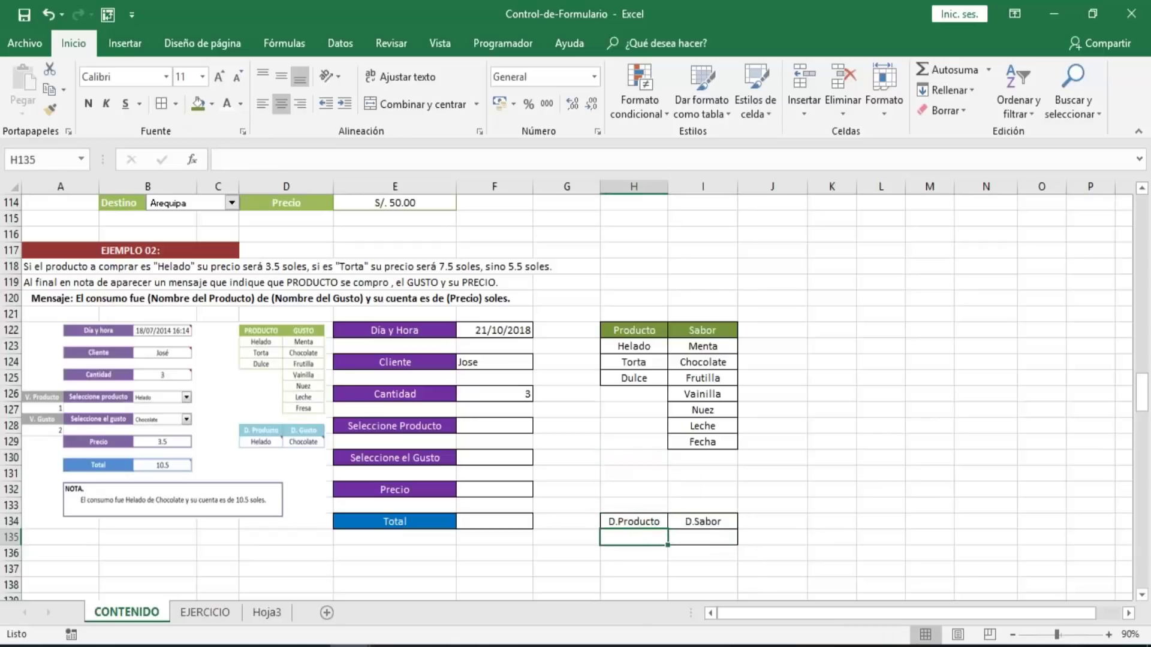
pyautogui.click(702, 535)
pyautogui.click(629, 536)
# - Enter 3.5 as the Precio value in F132
pyautogui.click(491, 427)
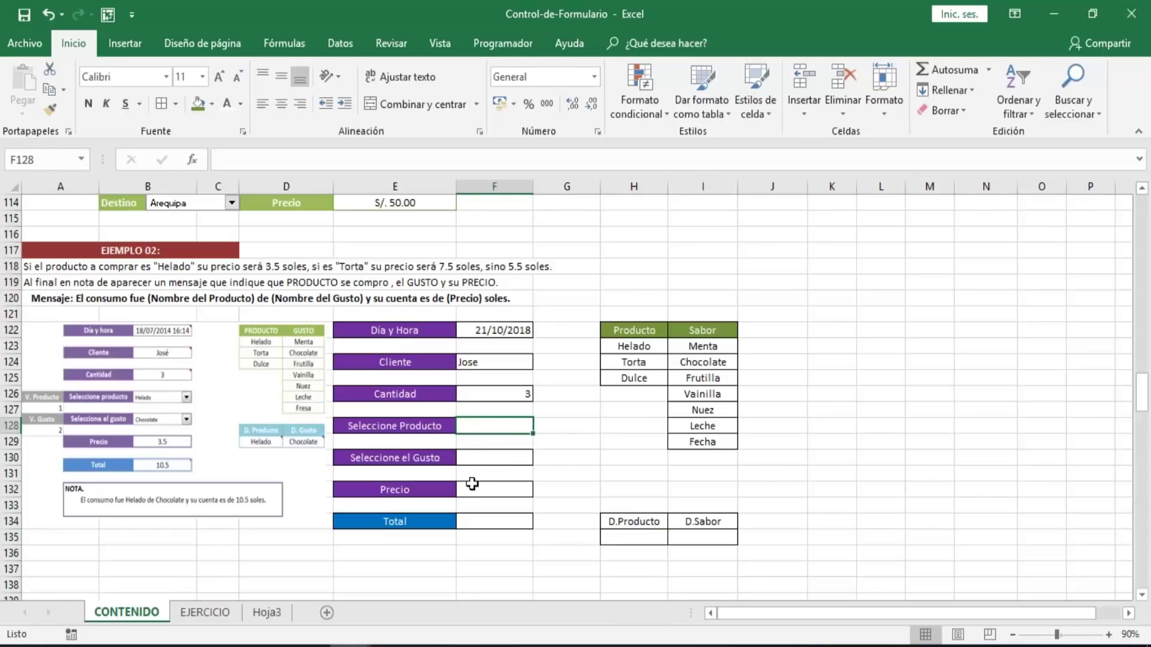
pyautogui.click(497, 459)
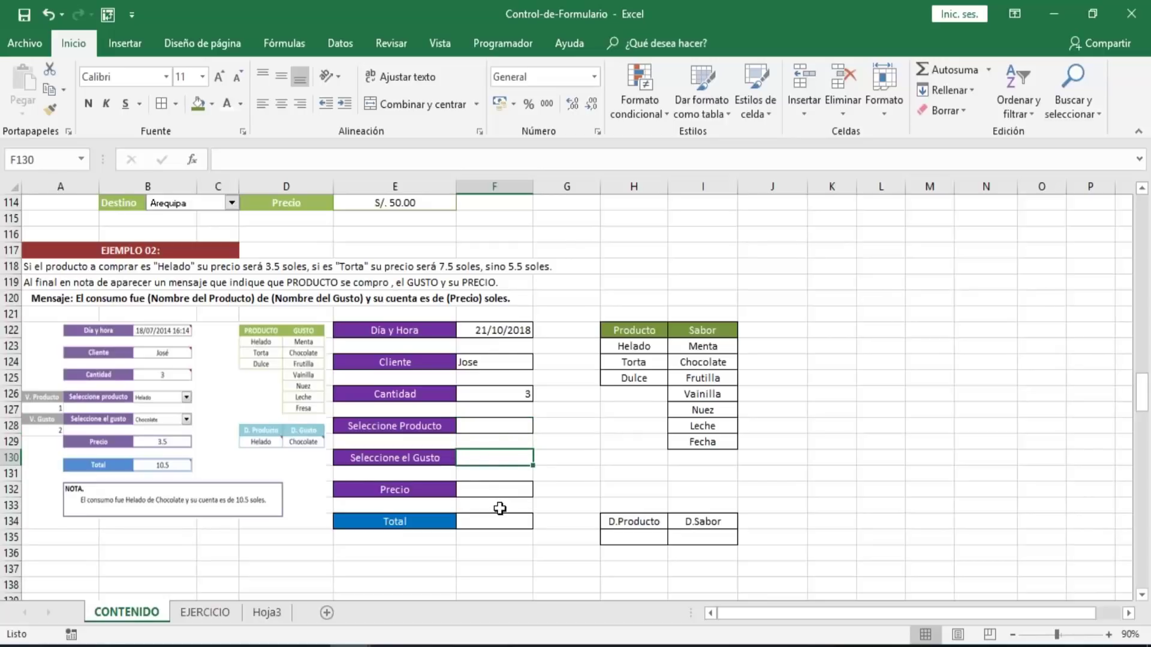
pyautogui.press('Down')
pyautogui.press('Down')
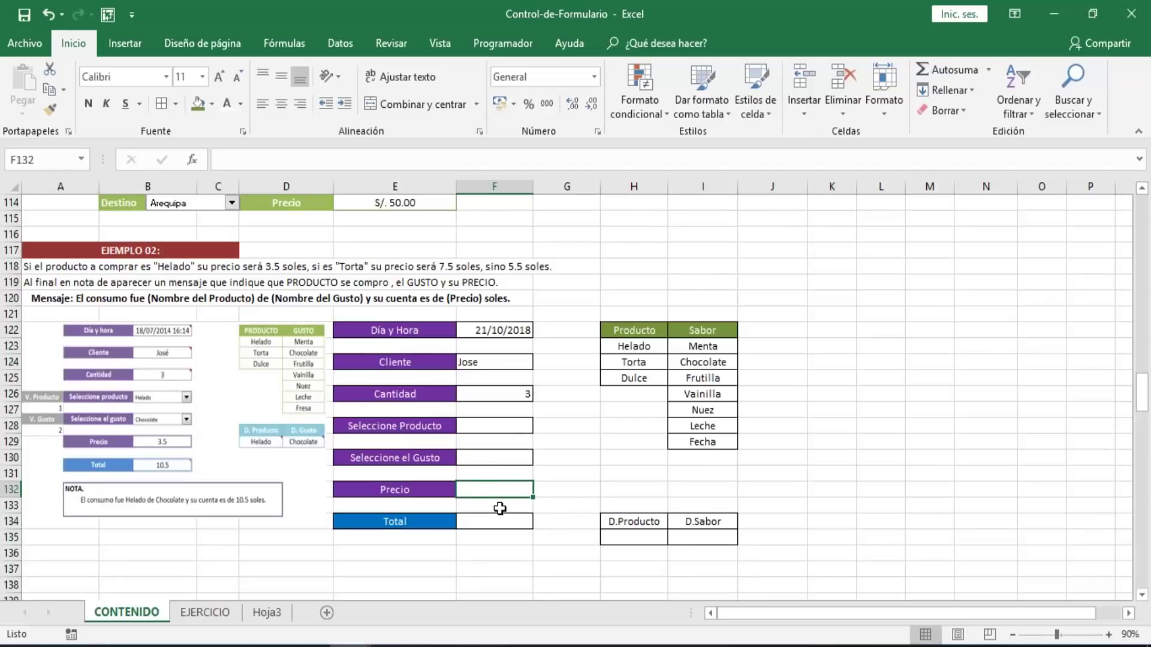
pyautogui.write('3.5')
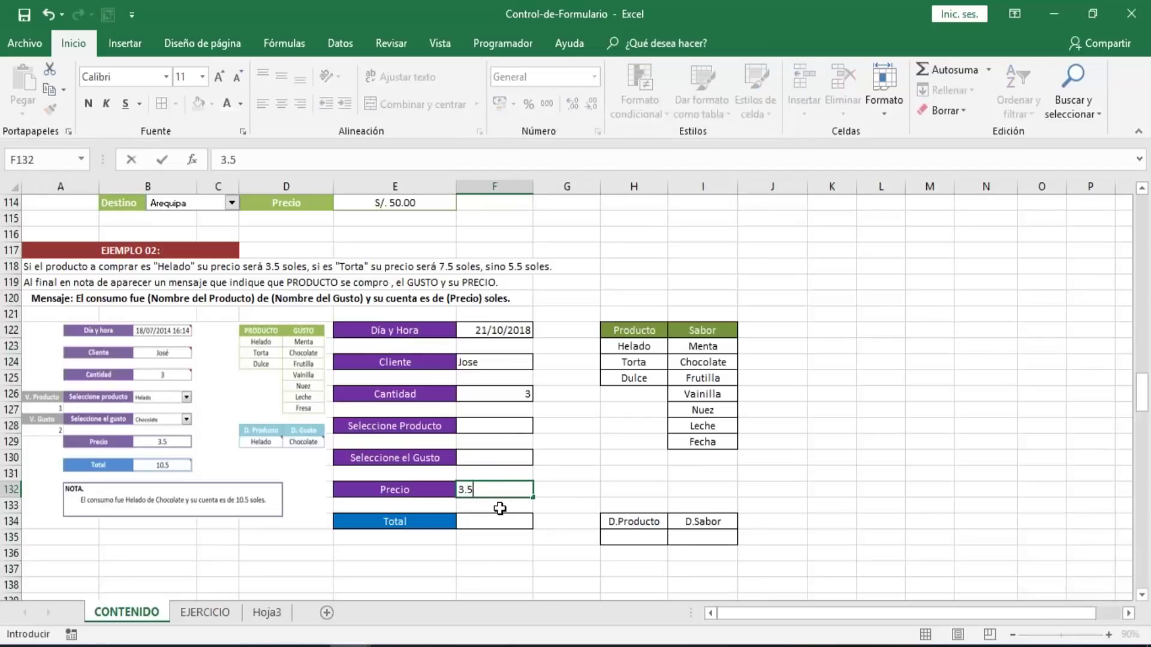
pyautogui.press('Return')
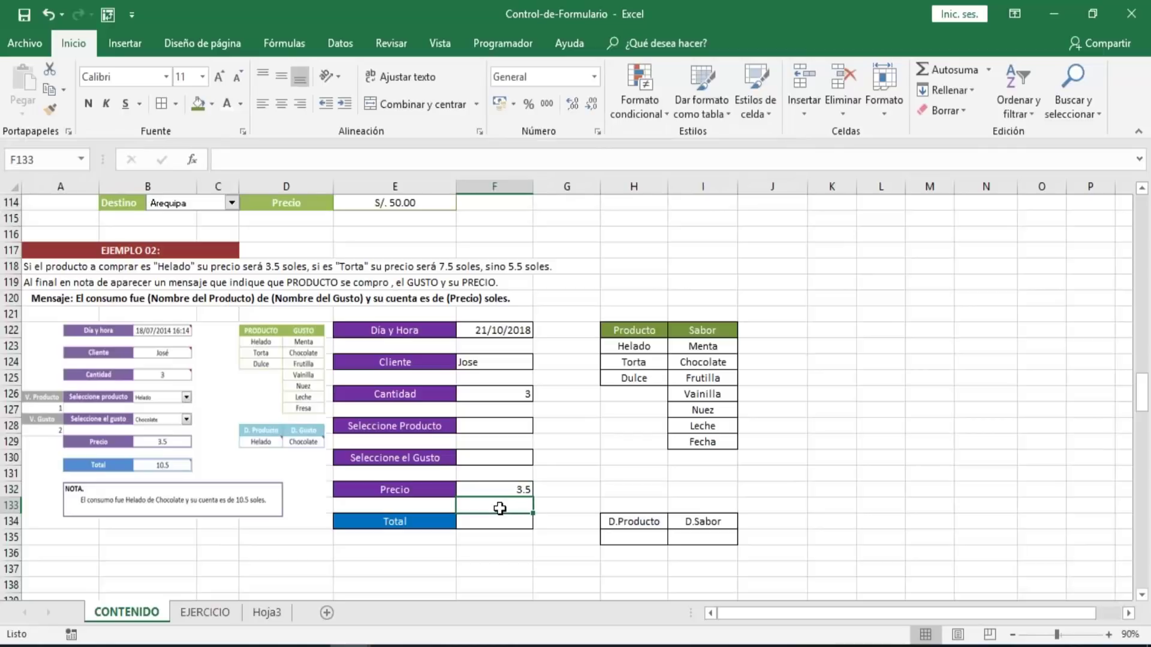
# - Calculate the Total in F134 by multiplying price by quantity with the formula =F132*F126
pyautogui.press('Up')
pyautogui.press('Up')
pyautogui.press('Up')
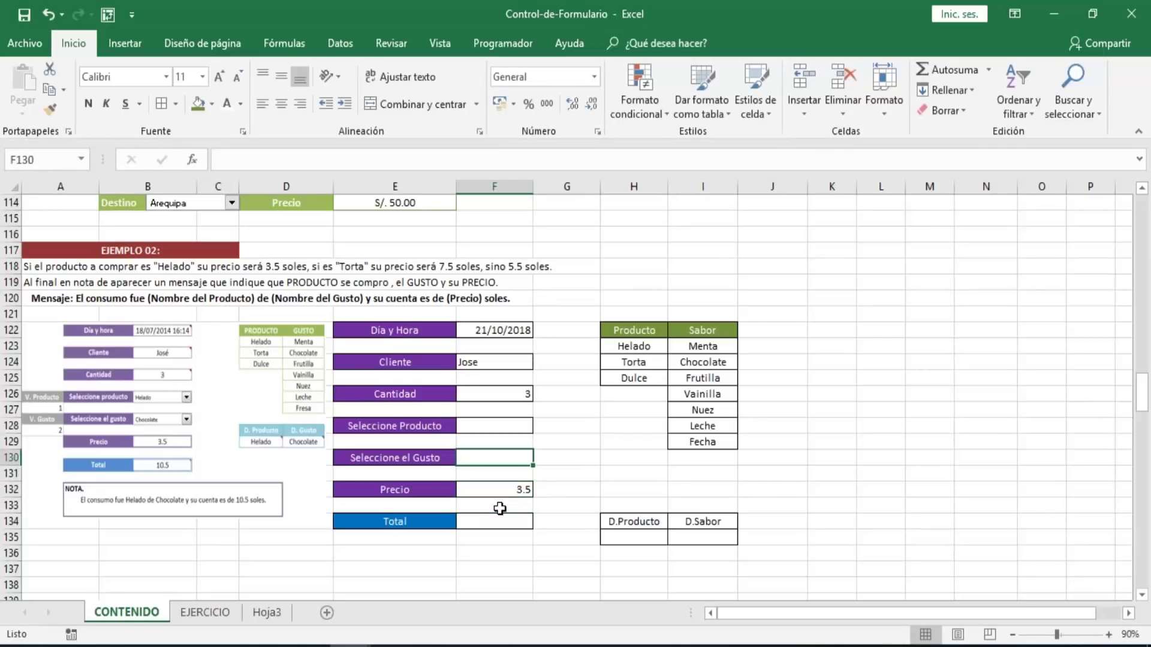
pyautogui.press('Up')
pyautogui.press('Down')
pyautogui.press('Down')
pyautogui.press('Down')
pyautogui.press('Down')
pyautogui.press('Down')
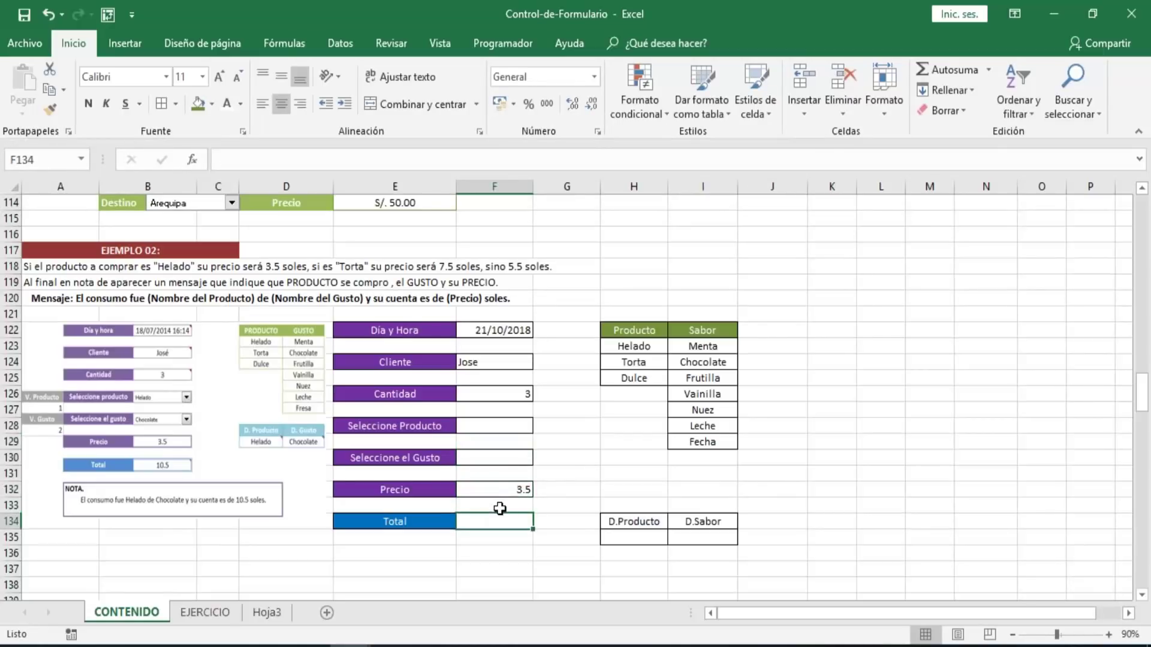
pyautogui.scroll(1, 500, 508)
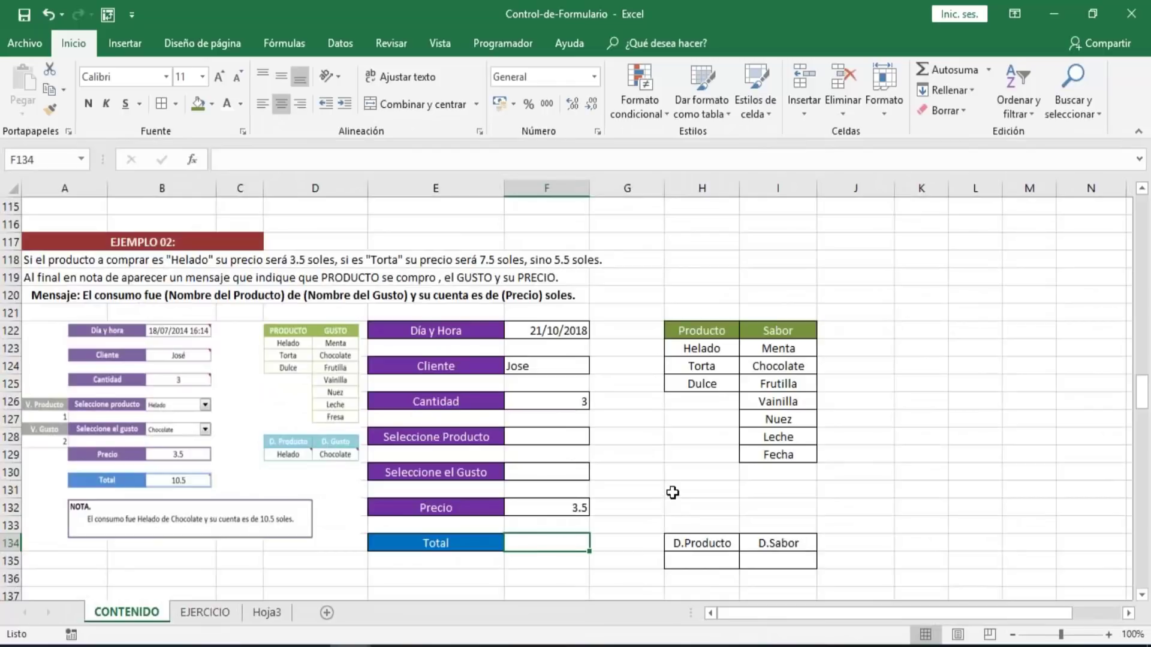
pyautogui.write('=')
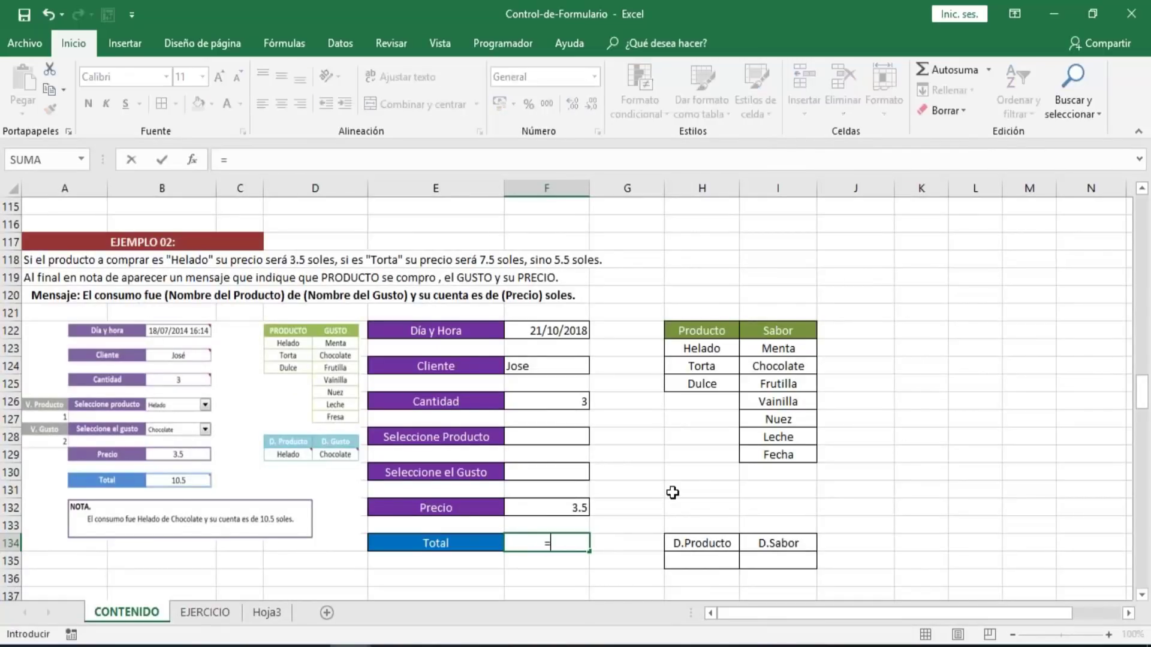
pyautogui.press('Up')
pyautogui.press('Up')
pyautogui.write('*')
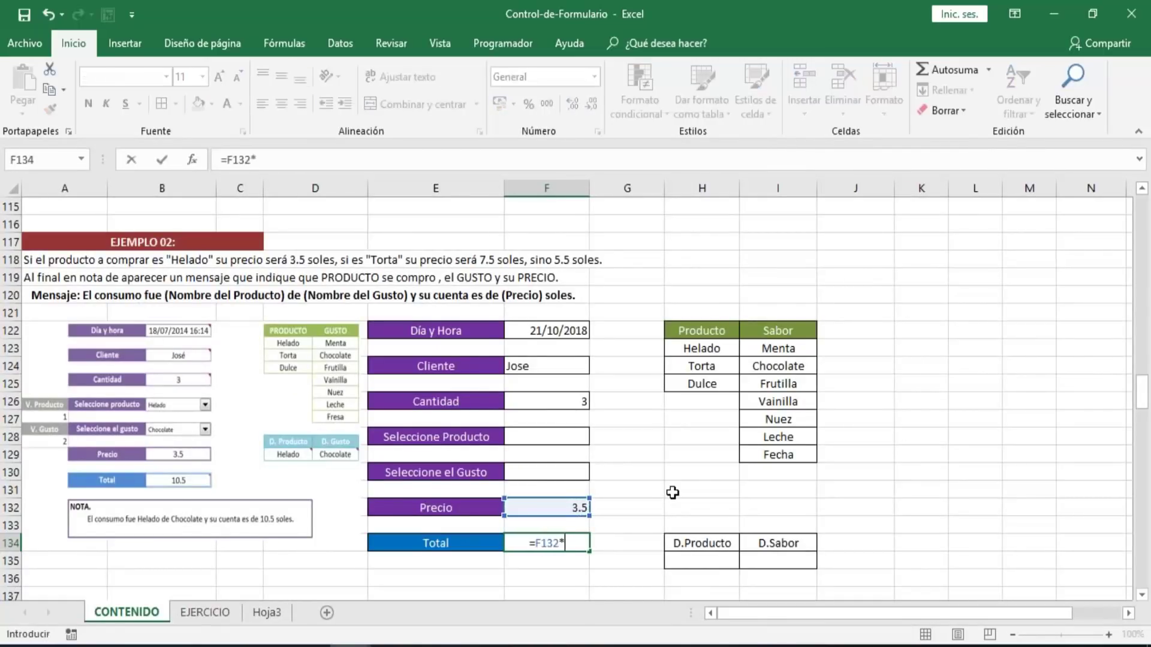
pyautogui.press('Up')
pyautogui.press('Up')
pyautogui.press('Up')
pyautogui.press('Up')
pyautogui.press('Up')
pyautogui.press('Up')
pyautogui.press('Up')
pyautogui.press('Up')
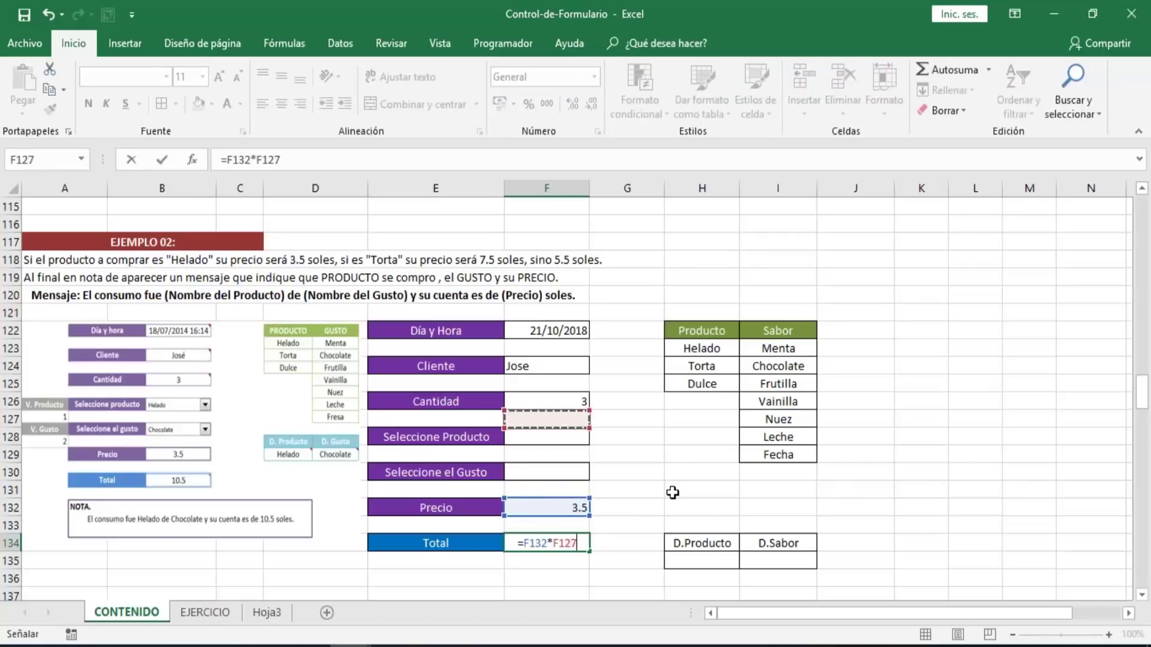
pyautogui.press('Return')
pyautogui.press('Return')
pyautogui.press('Up')
pyautogui.press('Up')
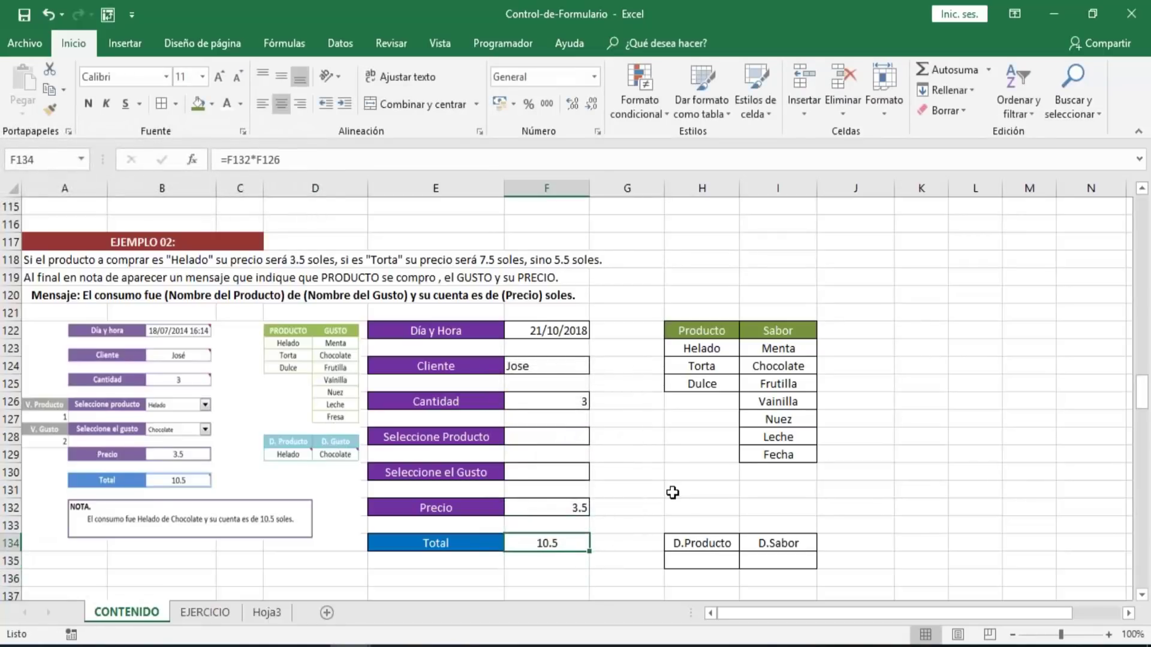
pyautogui.press('F2')
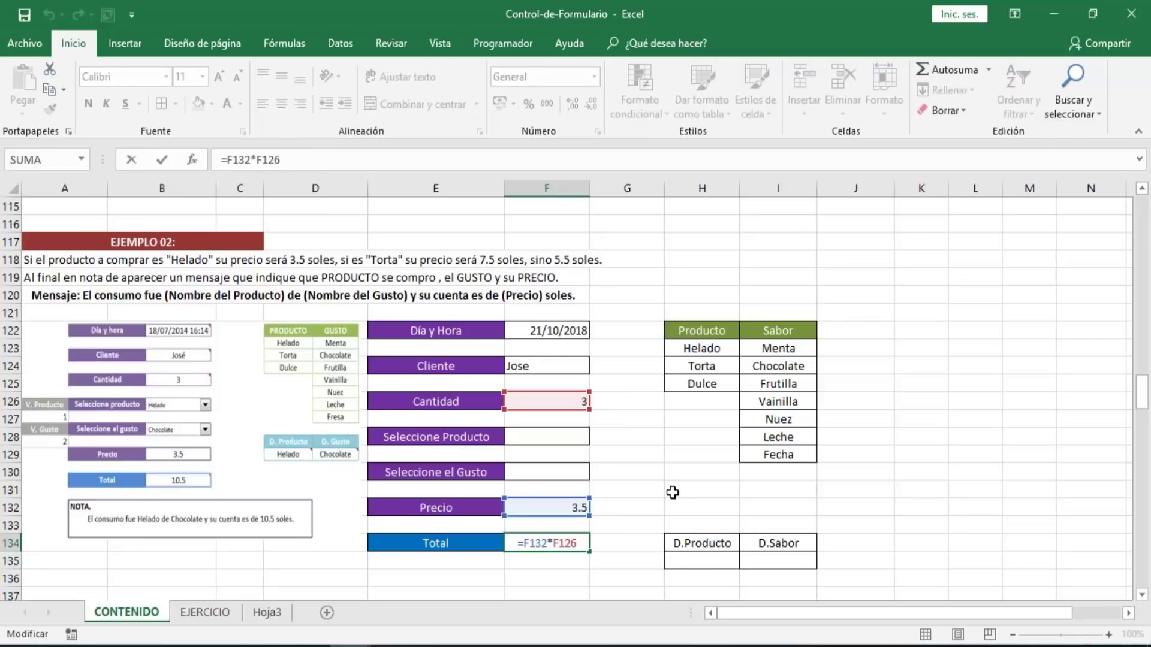
pyautogui.hotkey('ctrl', 'Return')
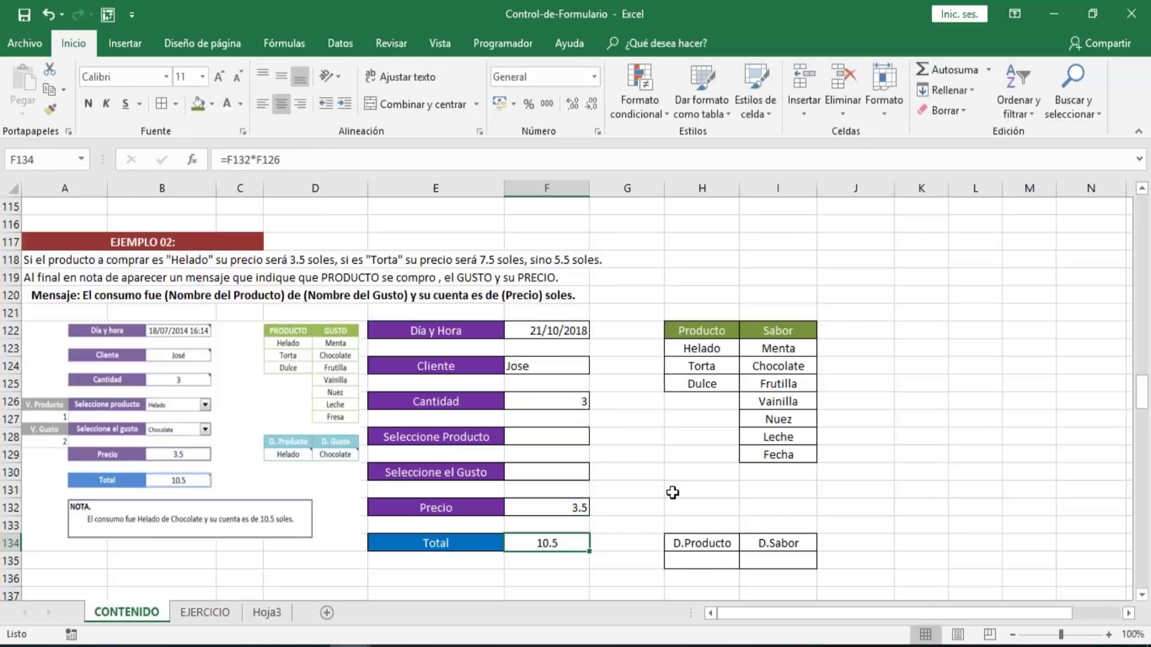
# - Insert a combo box form control that covers cell F128, beside Seleccione Producto
pyautogui.press('Up')
pyautogui.press('Up')
pyautogui.press('Up')
pyautogui.press('Up')
pyautogui.press('Up')
pyautogui.press('Up')
pyautogui.press('Down')
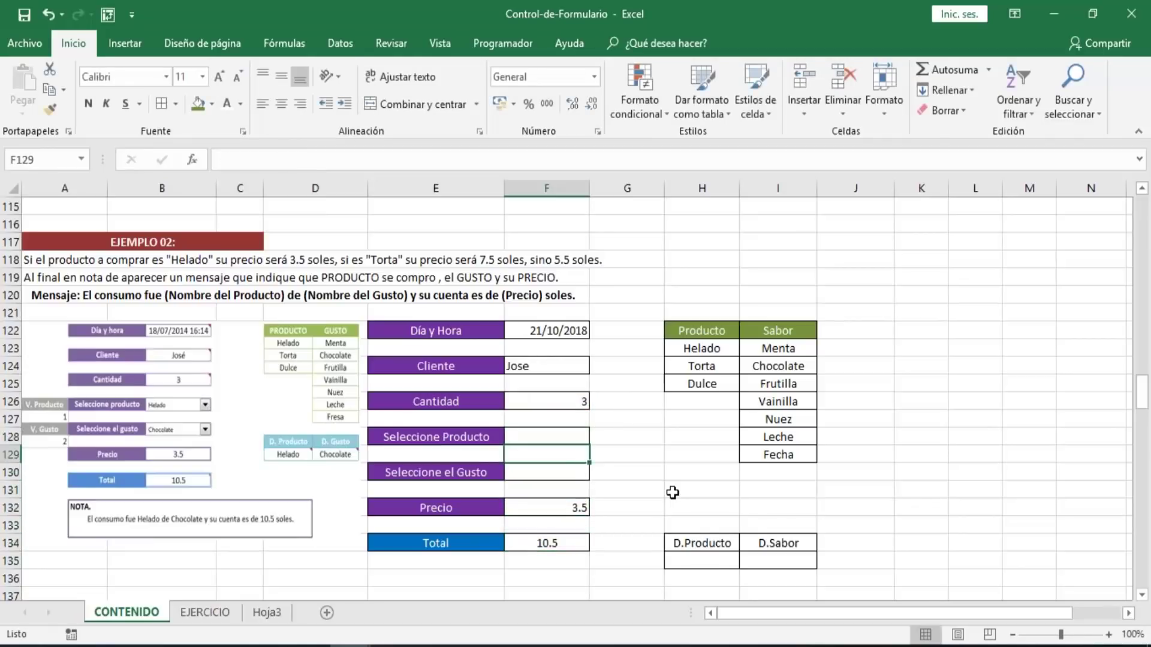
pyautogui.press('Up')
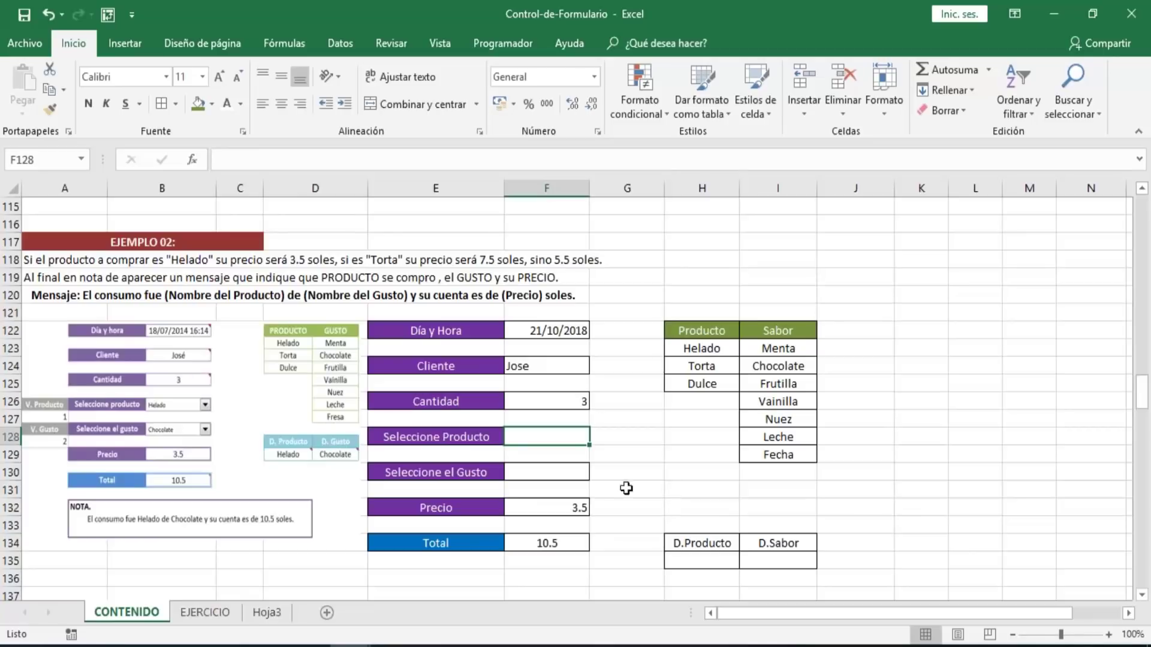
pyautogui.click(498, 40)
pyautogui.click(459, 106)
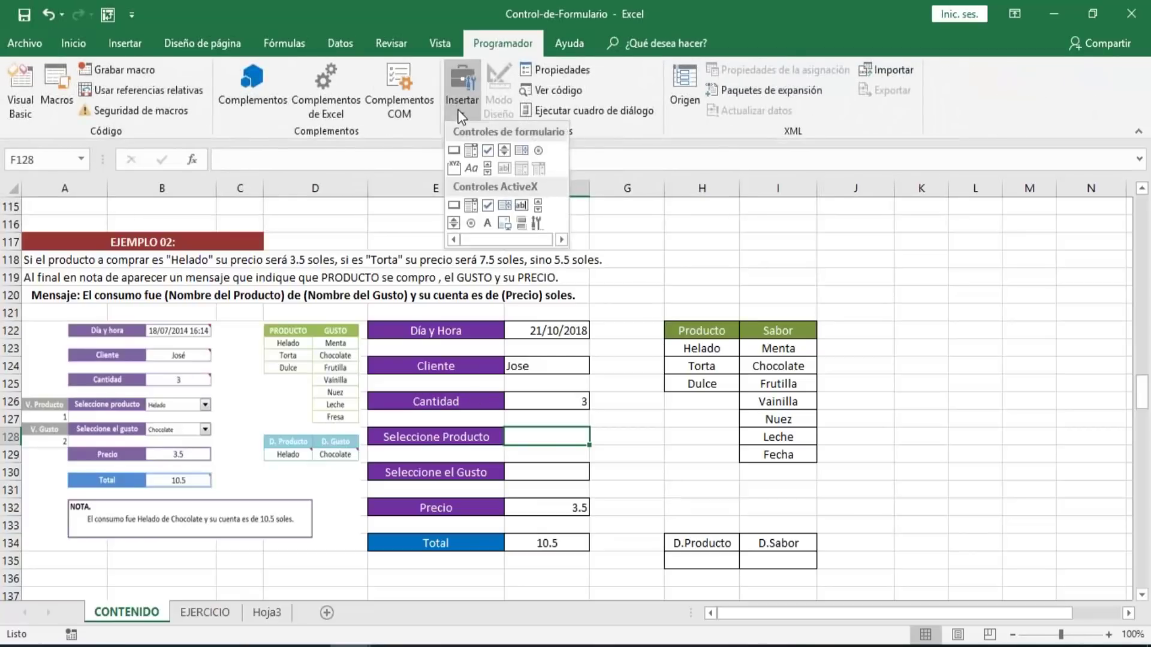
pyautogui.click(473, 152)
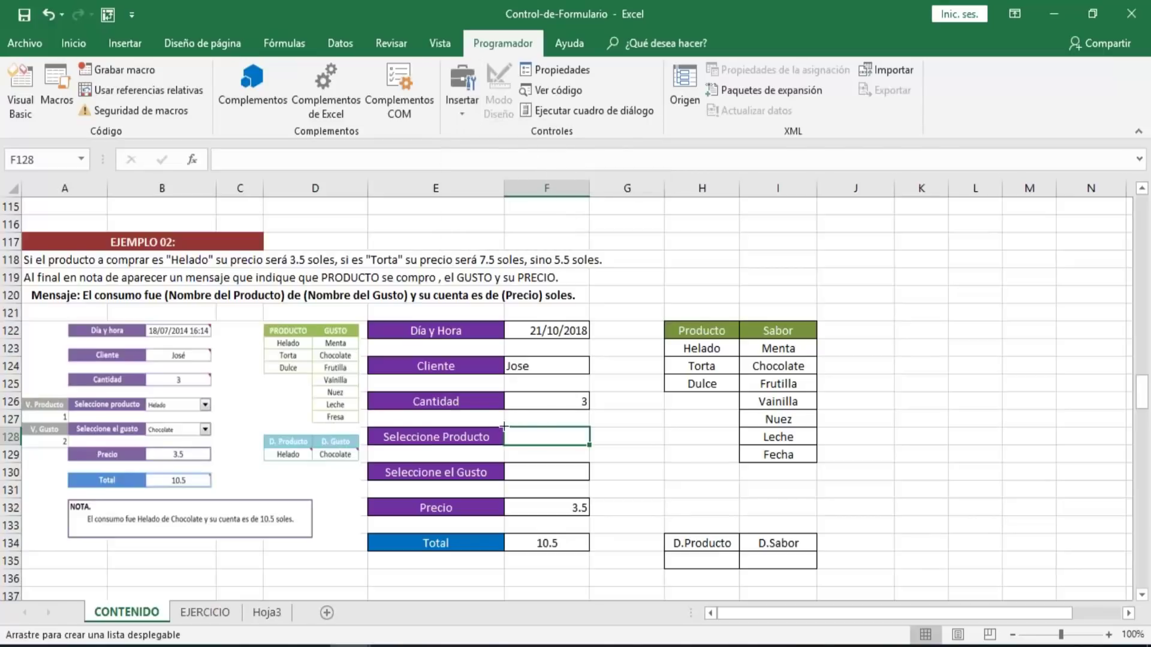
pyautogui.moveTo(507, 427); pyautogui.dragTo(590, 444)
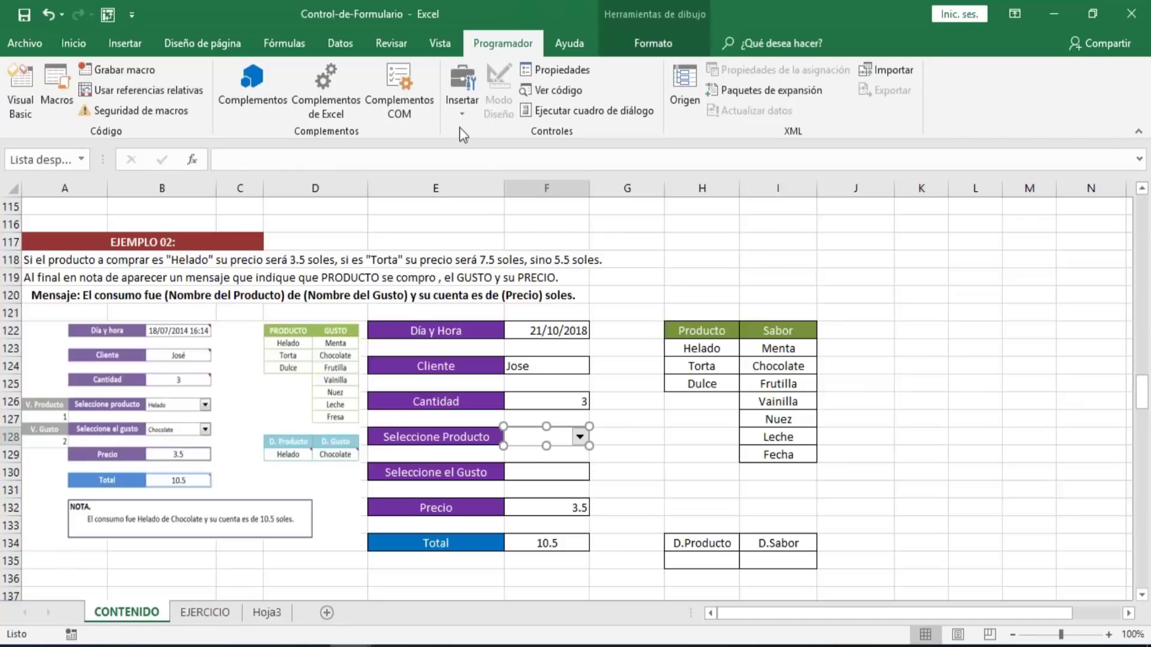
# - Insert a second combo box form control over cell F130, beside Seleccione el Gusto
pyautogui.click(462, 102)
pyautogui.click(471, 150)
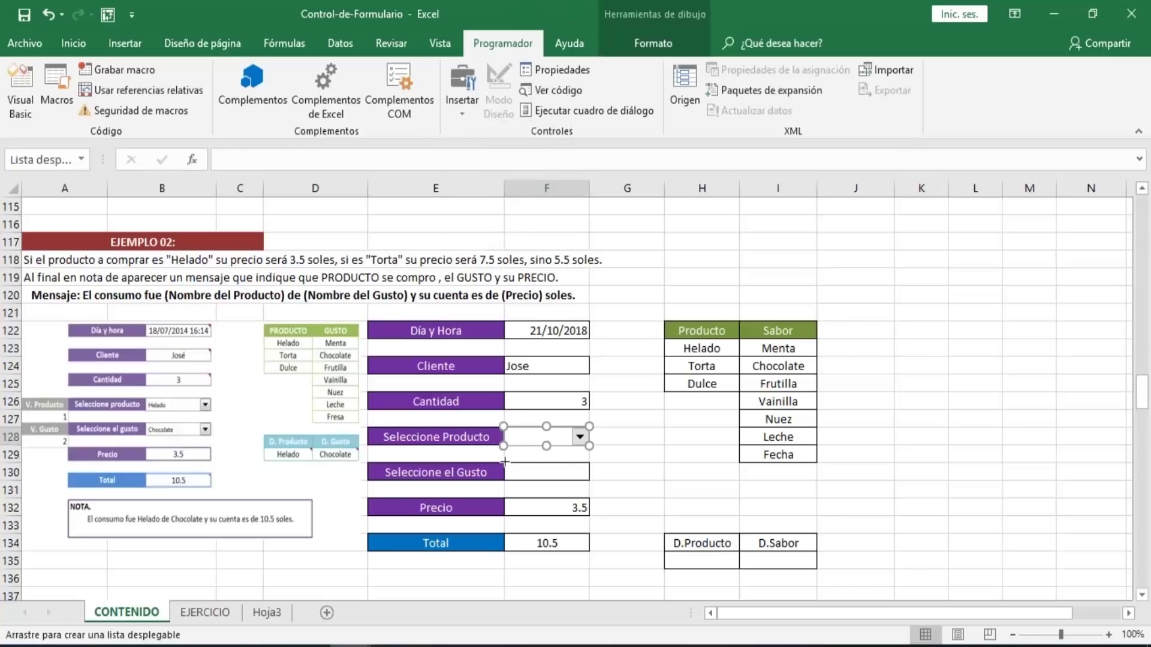
pyautogui.moveTo(505, 463); pyautogui.dragTo(591, 474)
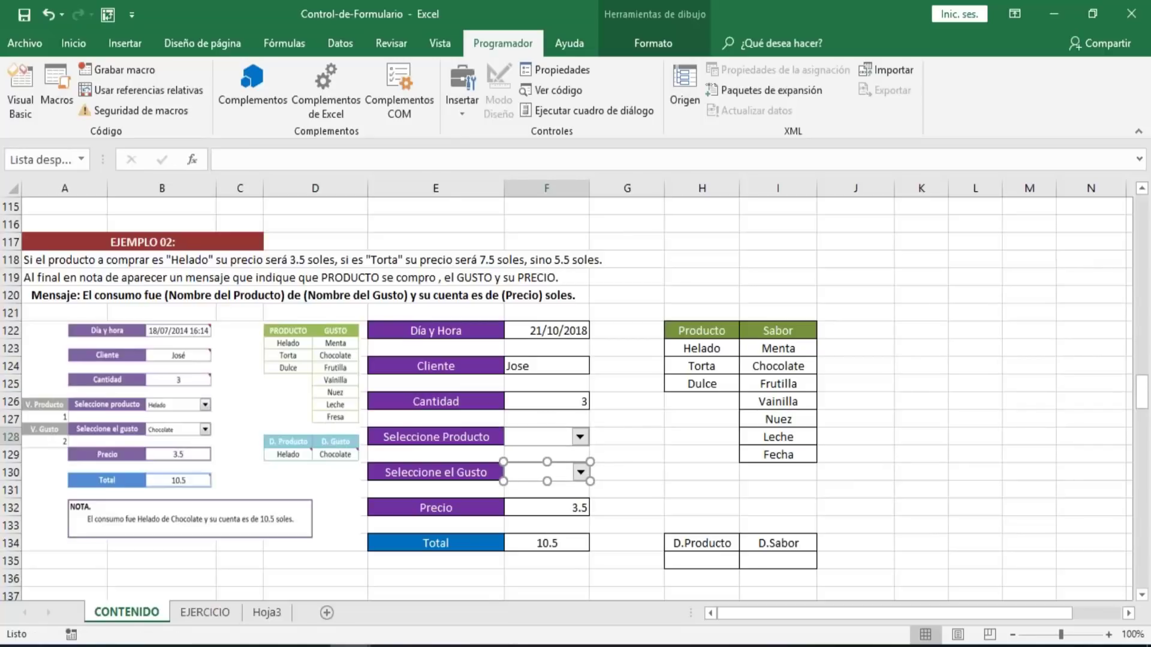
# - Set the product combo box's input range to $H$123:$H$125 and its linked cell to $G$128, and deselect the control
pyautogui.rightClick(548, 443)
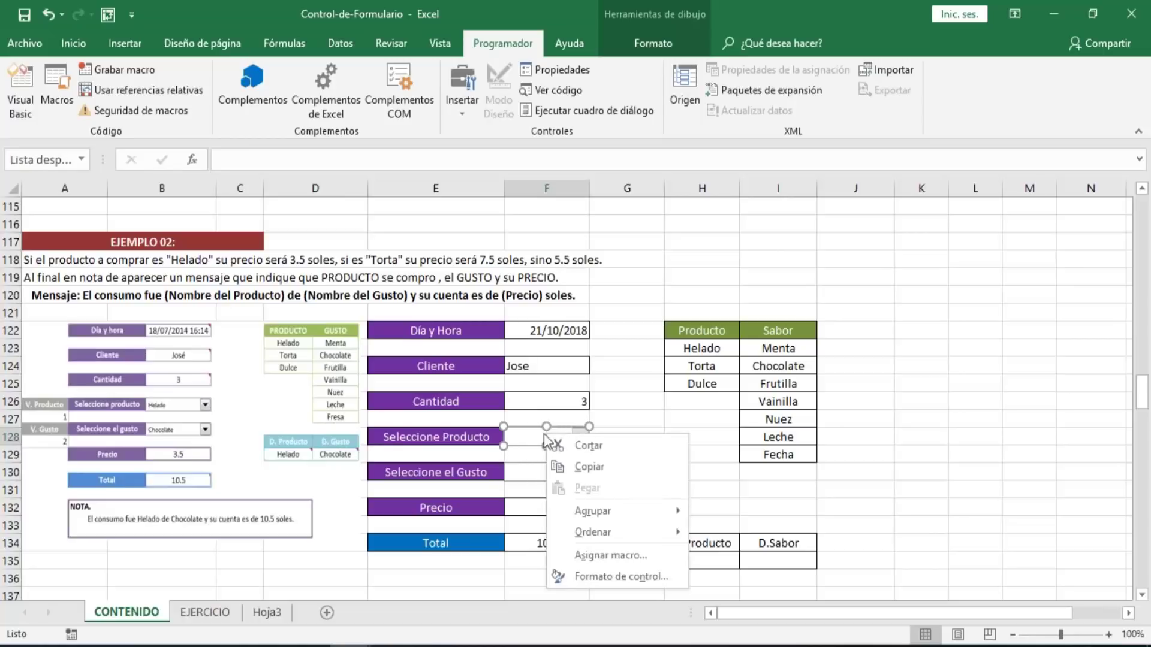
pyautogui.click(623, 579)
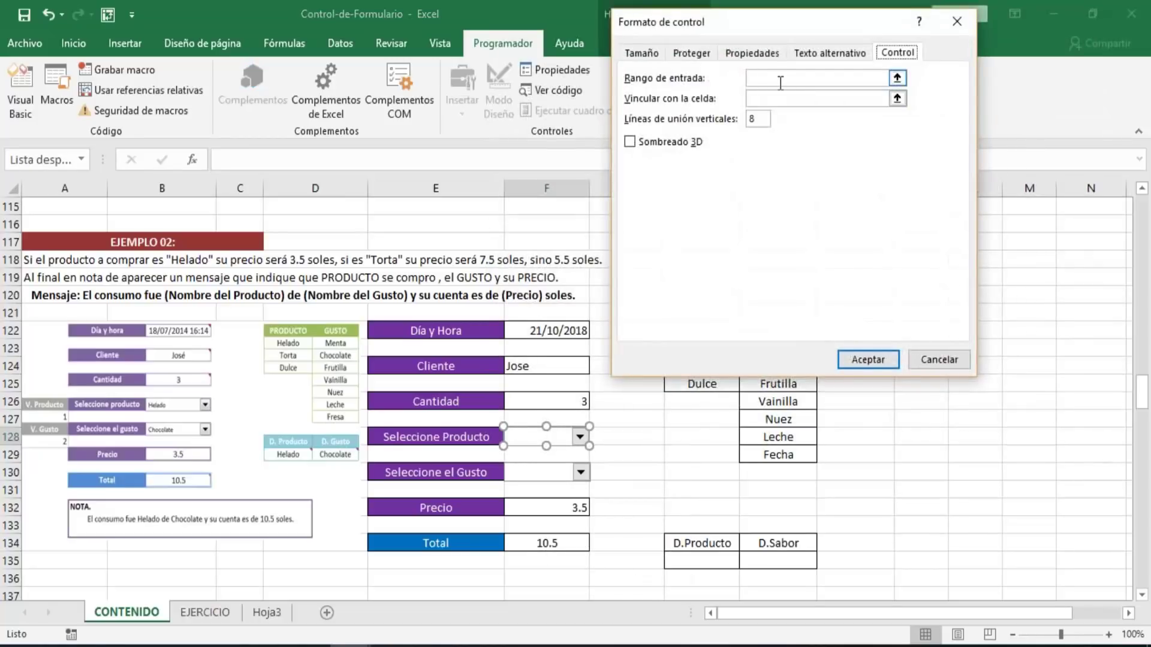
pyautogui.click(782, 83)
pyautogui.moveTo(770, 24); pyautogui.dragTo(1099, 25)
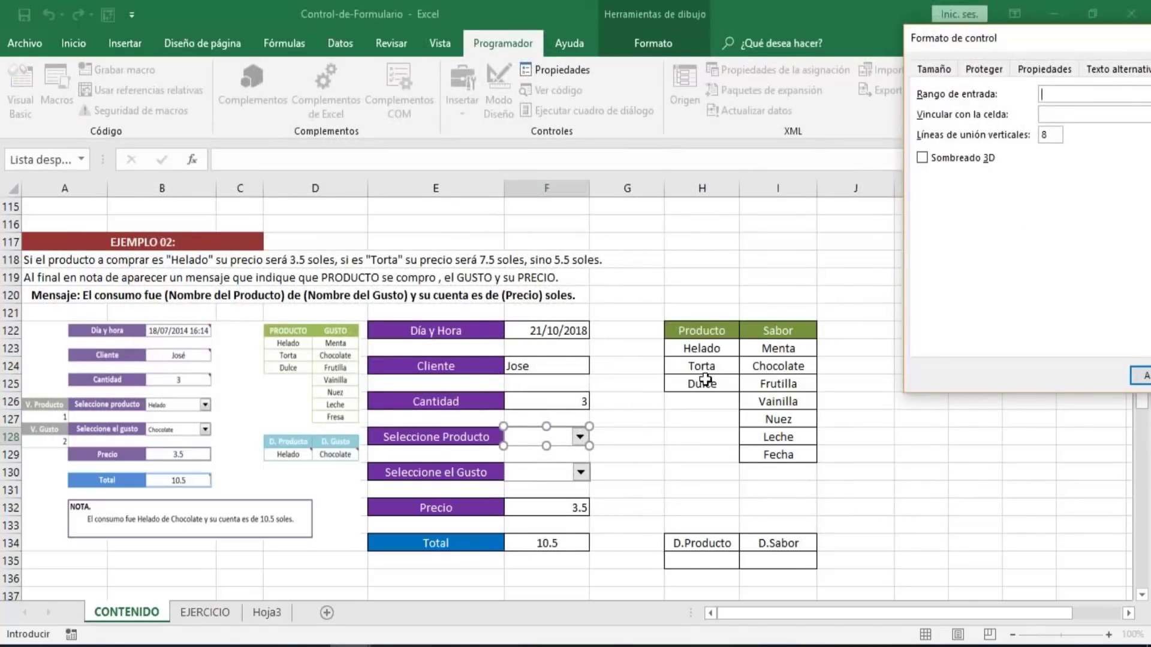
pyautogui.moveTo(715, 343); pyautogui.dragTo(718, 384)
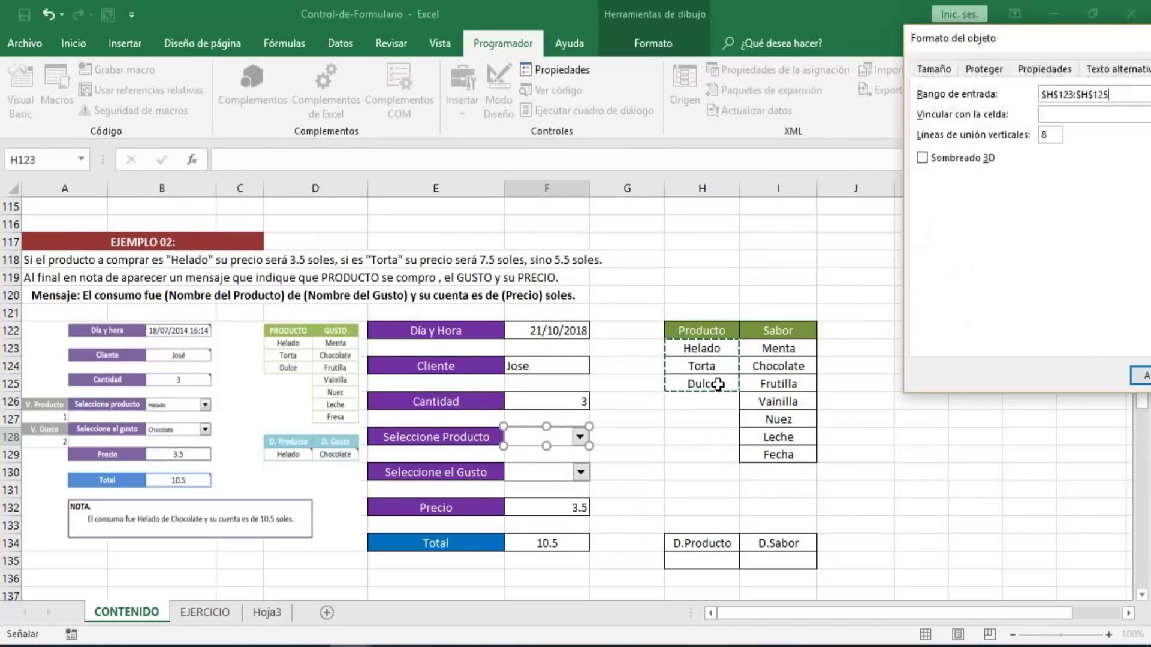
pyautogui.click(1053, 119)
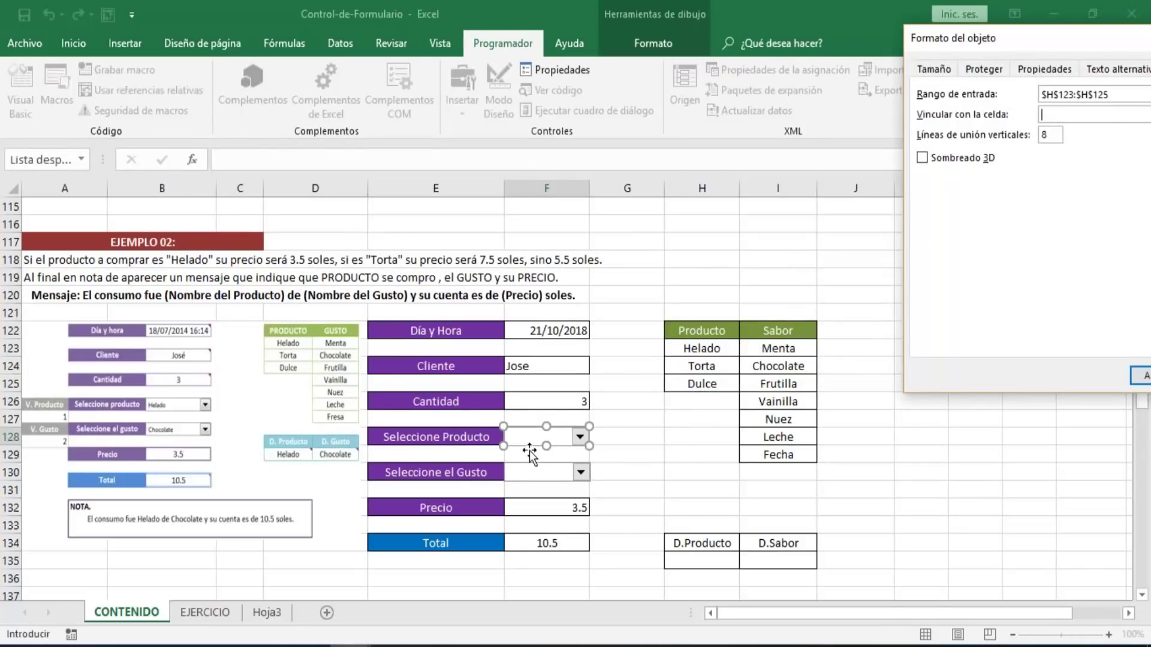
pyautogui.click(620, 435)
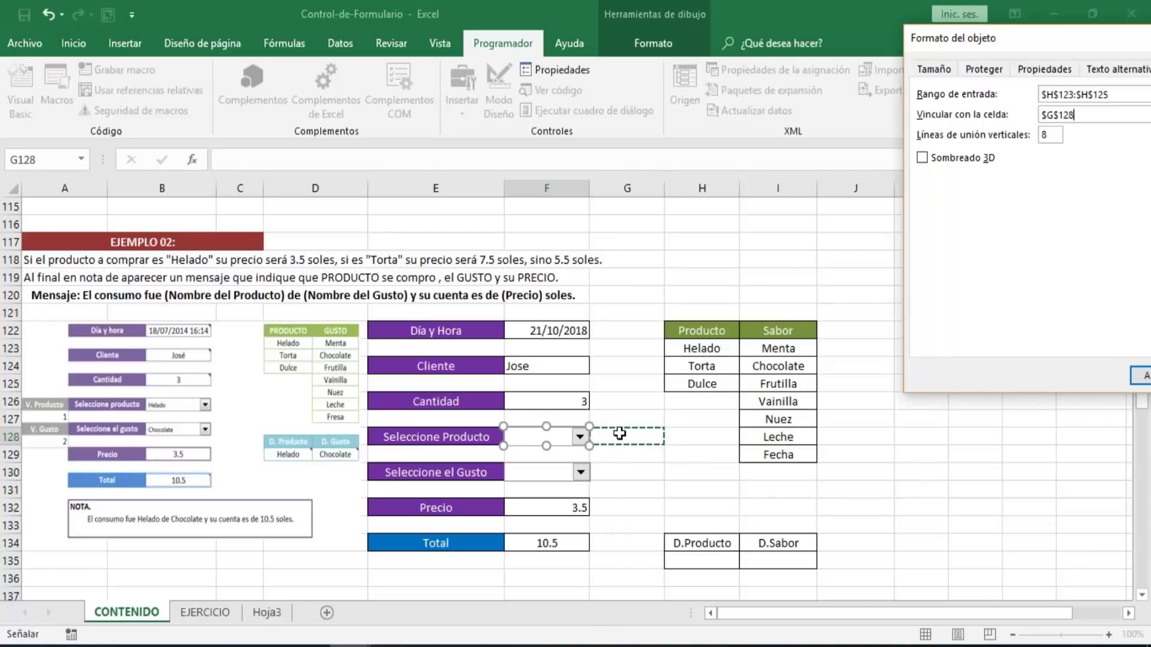
pyautogui.press('Return')
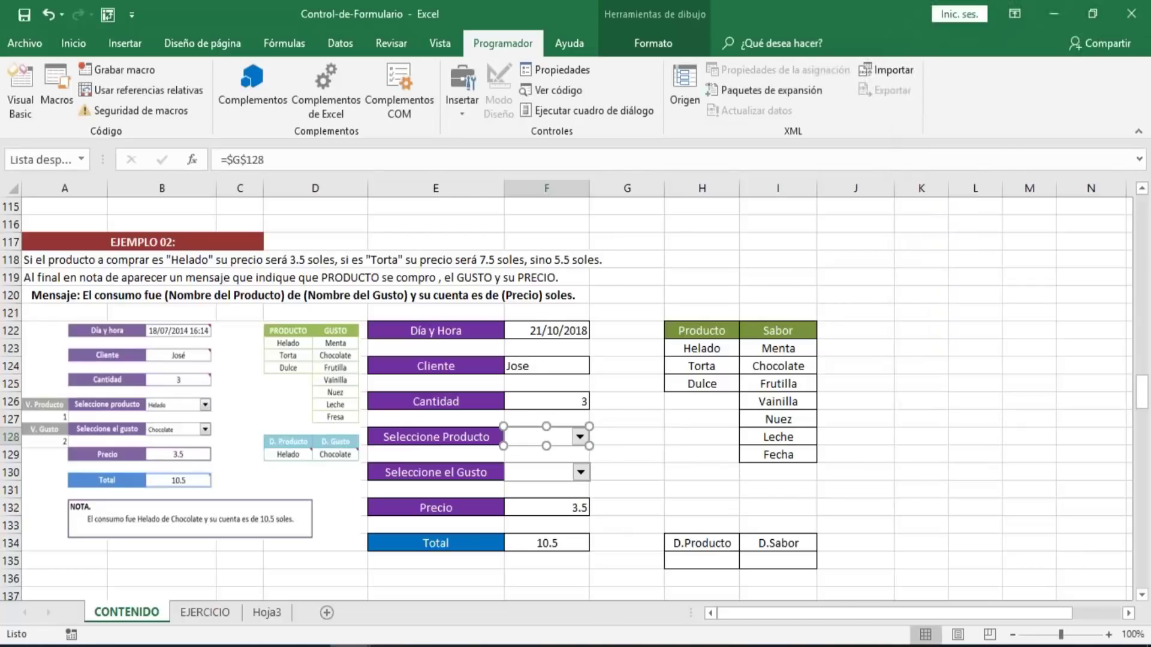
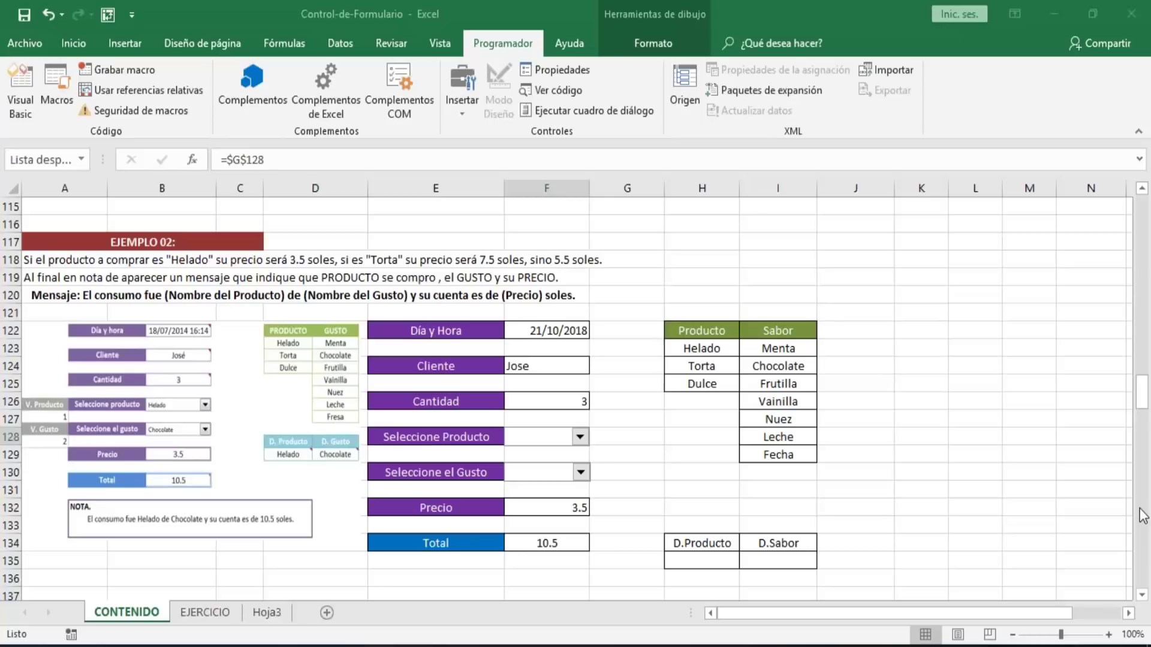
pyautogui.click(613, 399)
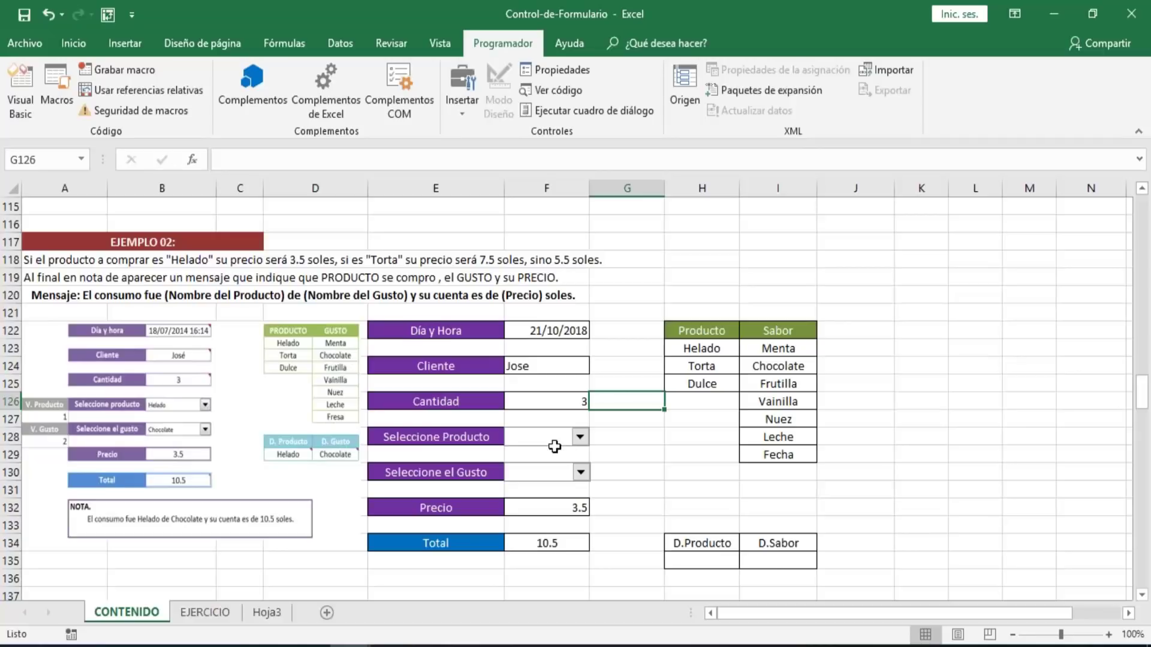
pyautogui.click(672, 434)
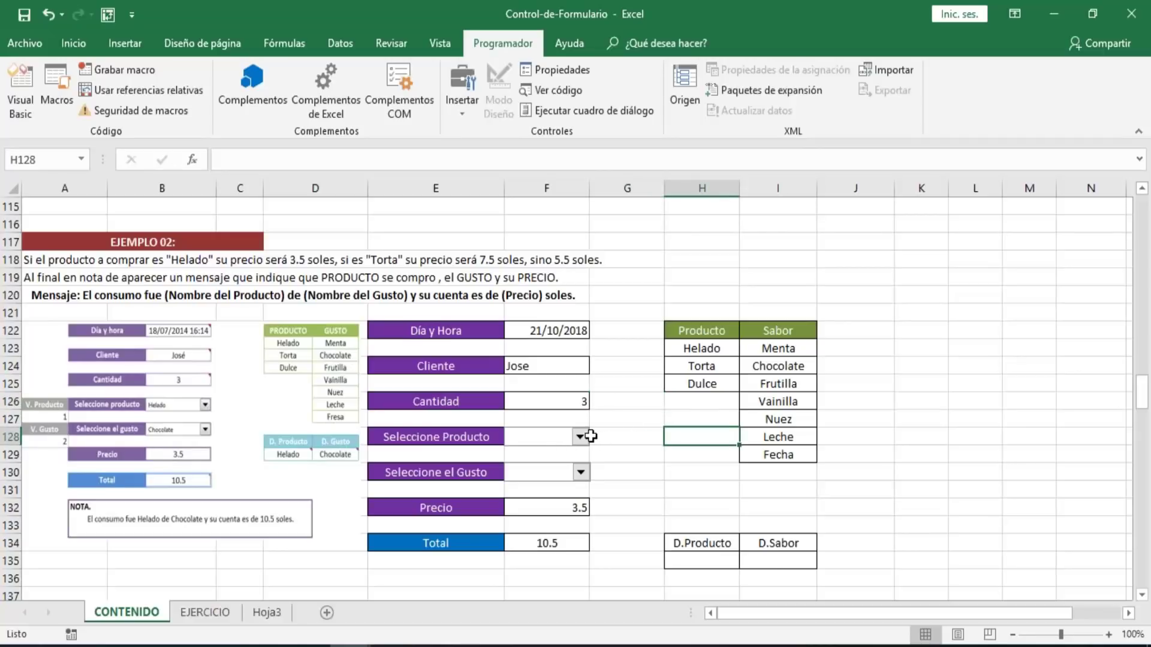
# - Center the contents of F122:F134 horizontally and save the workbook
pyautogui.moveTo(552, 330); pyautogui.dragTo(549, 543)
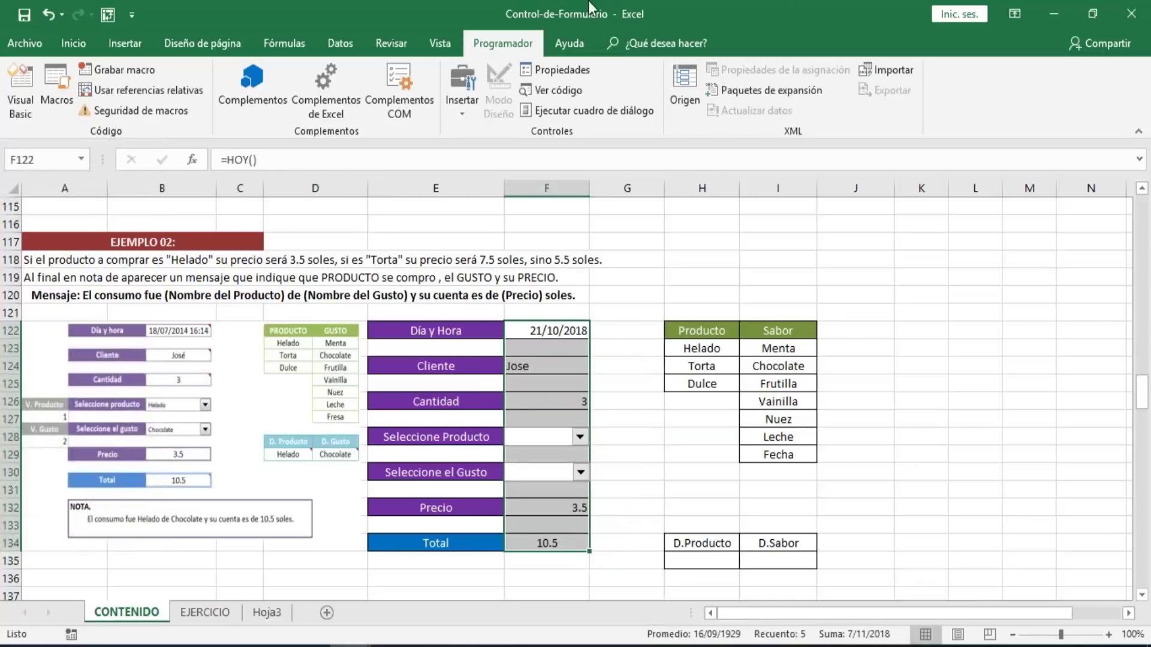
pyautogui.click(73, 43)
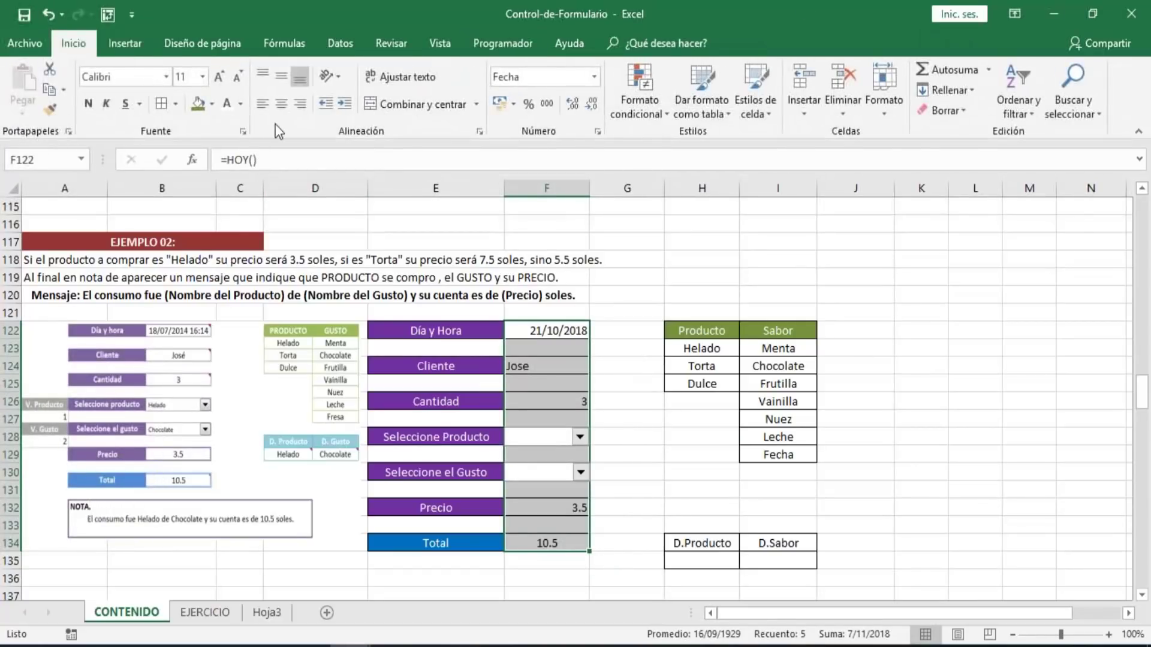
pyautogui.click(286, 99)
pyautogui.click(600, 436)
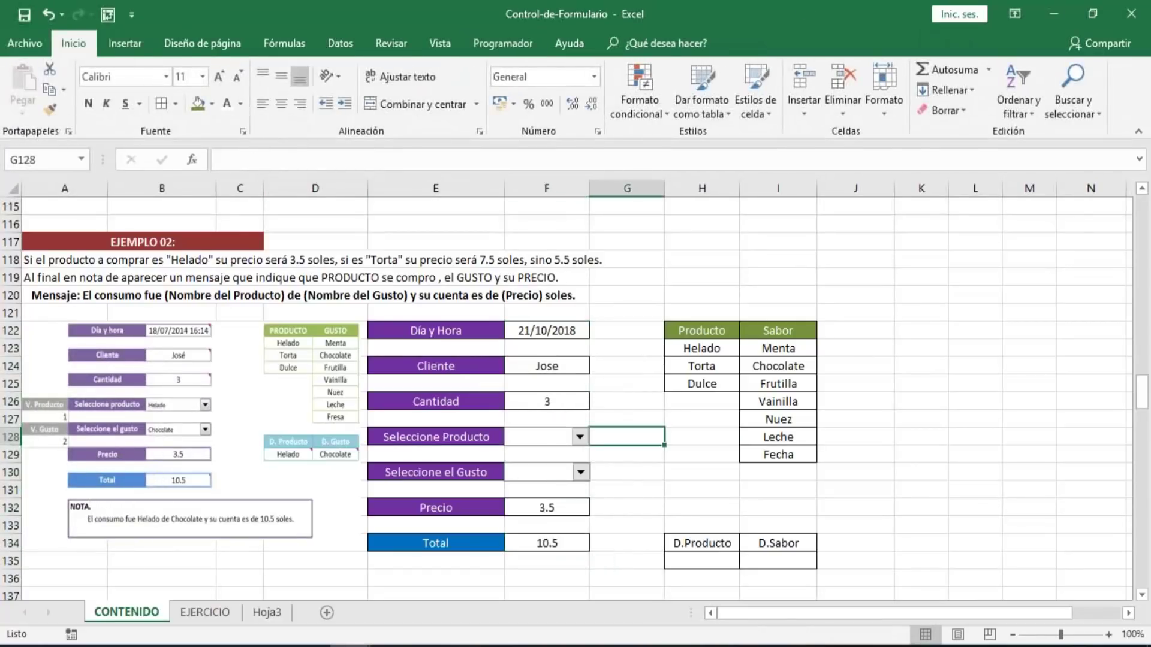
pyautogui.click(24, 15)
# - Open the product combo box to check its items and choose Torta
pyautogui.click(556, 442)
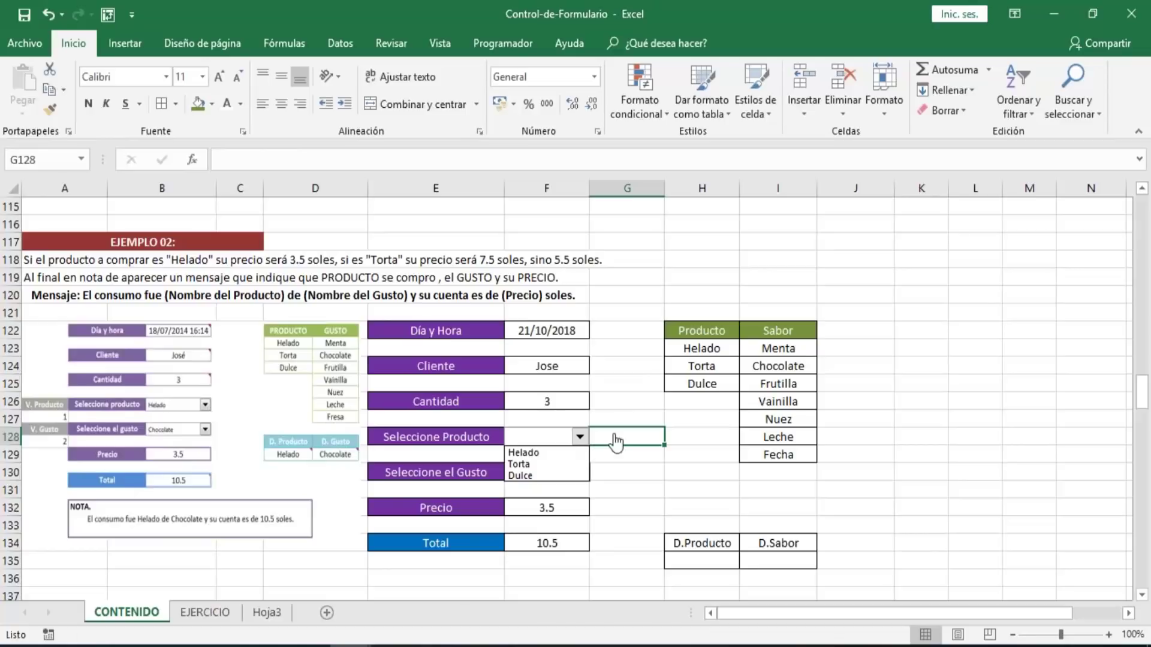
pyautogui.click(635, 472)
pyautogui.click(579, 440)
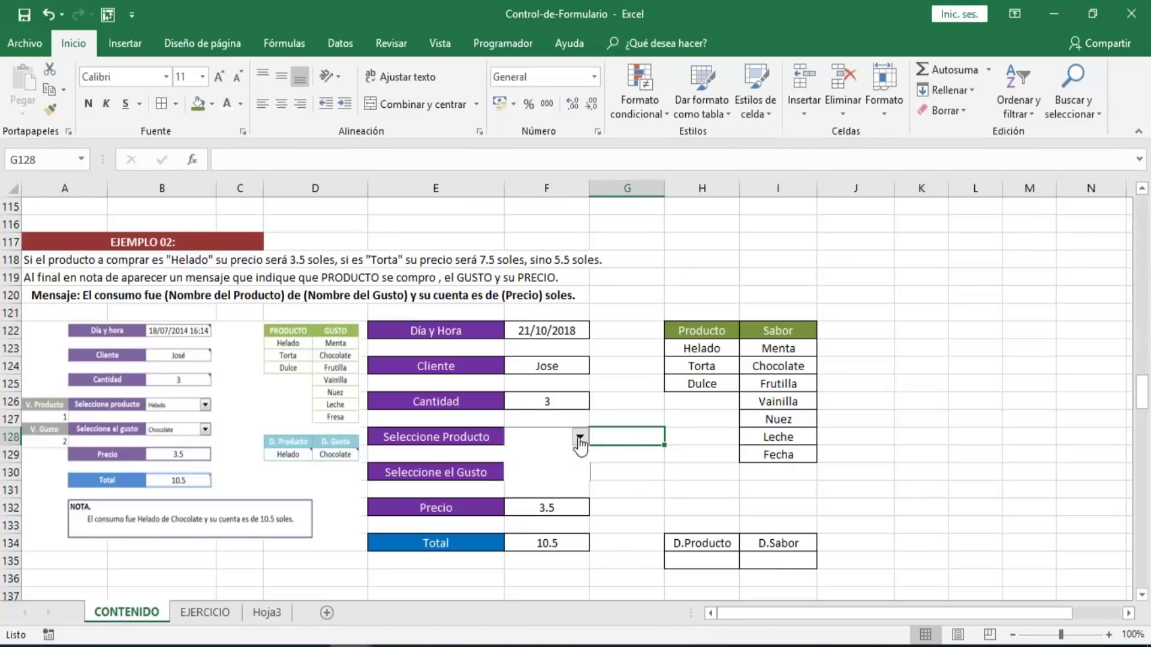
pyautogui.click(542, 464)
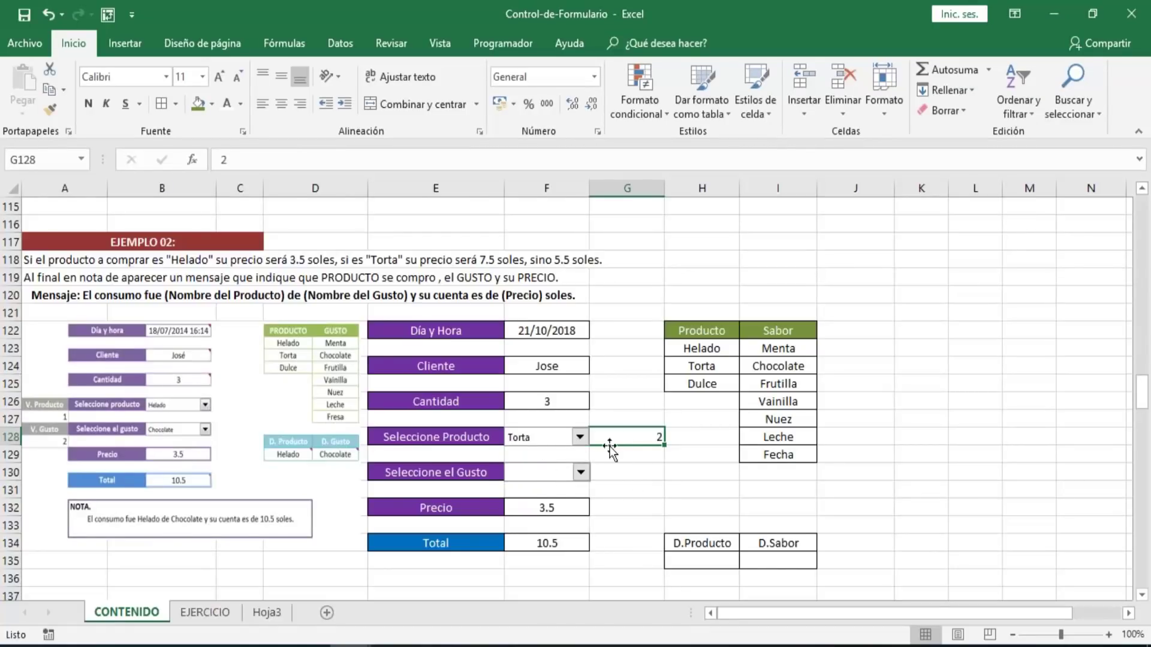
# - Set the flavour combo box's input range to $I$123:$I$129 and its linked cell to $G$130, and deselect the control
pyautogui.rightClick(561, 478)
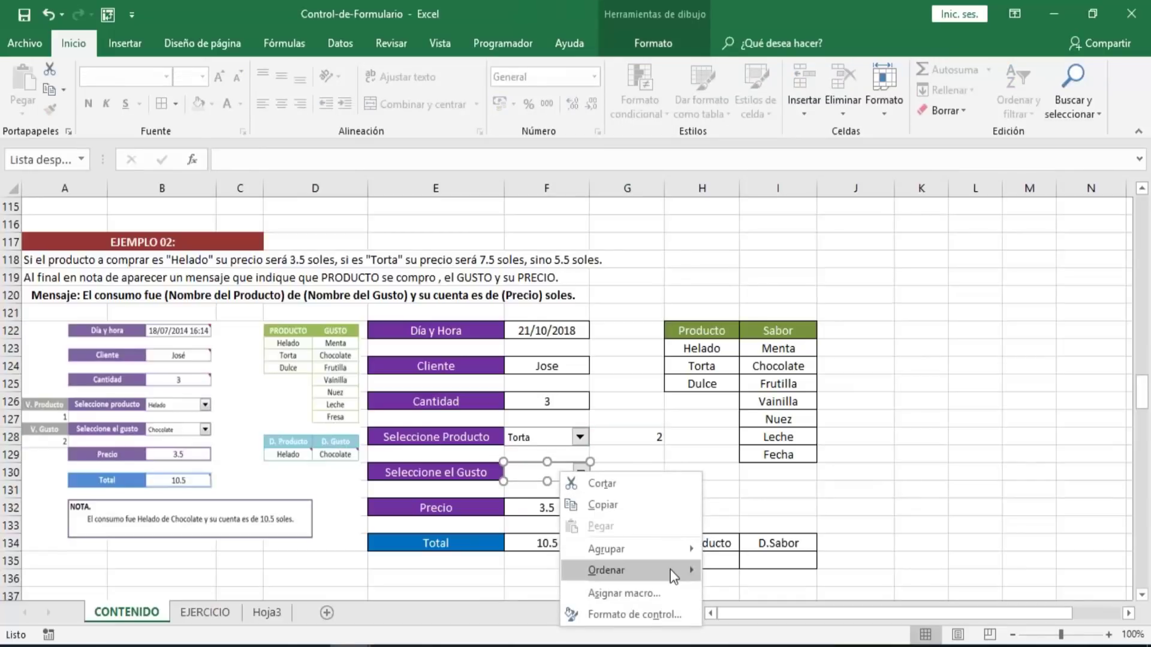
pyautogui.click(642, 610)
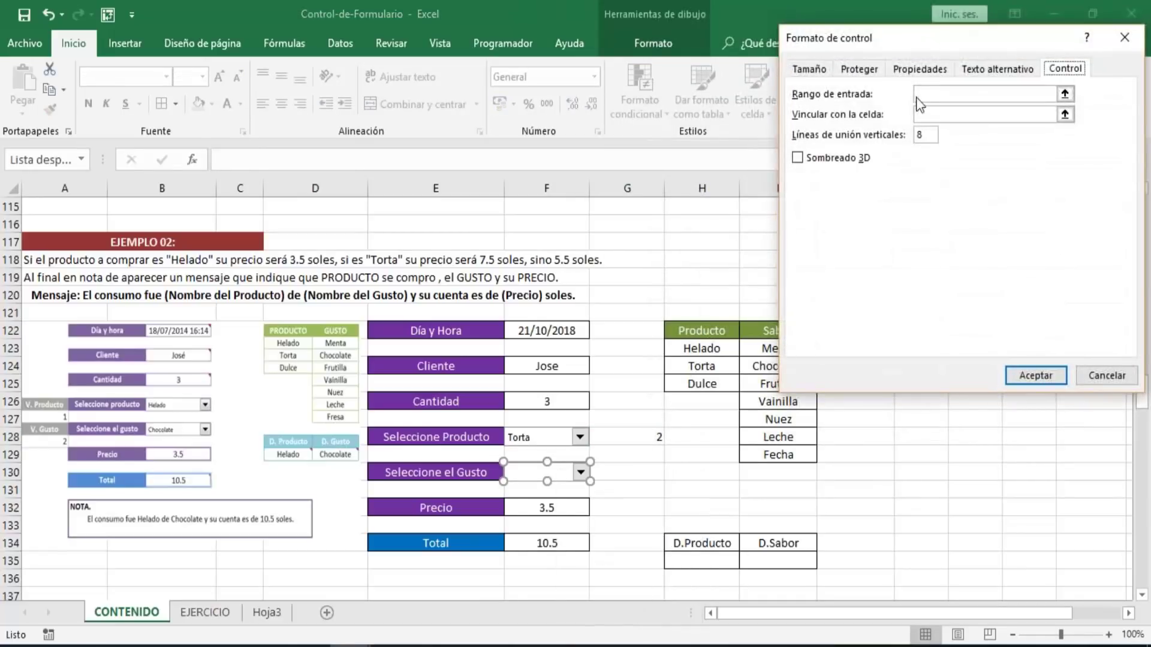
pyautogui.moveTo(758, 347); pyautogui.dragTo(760, 455)
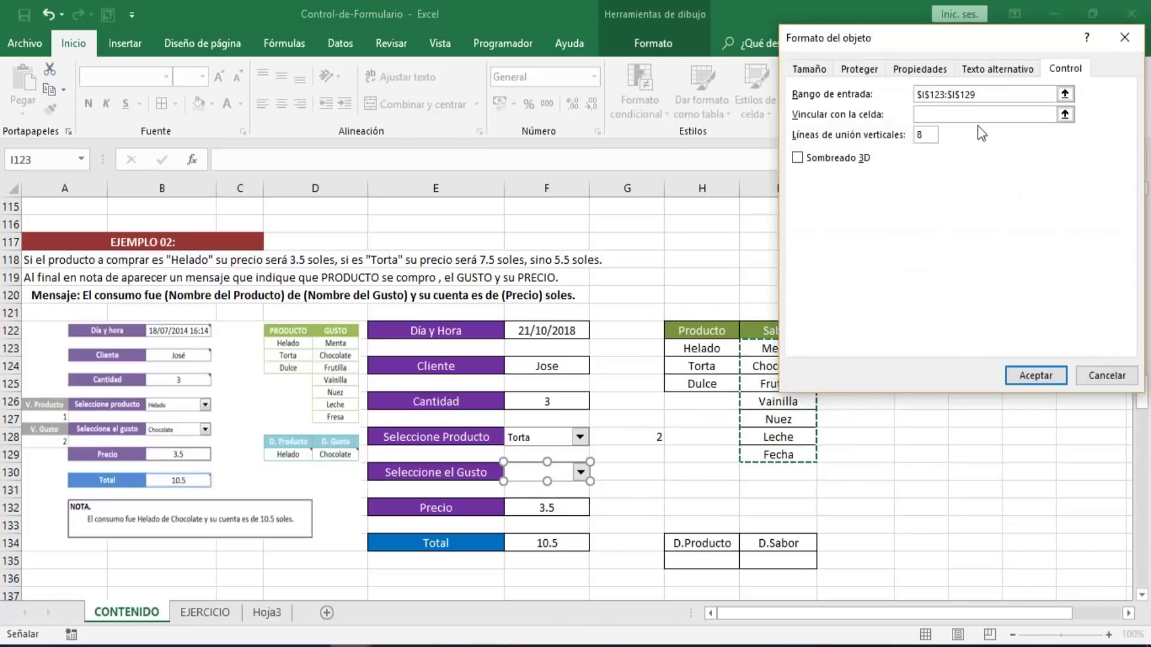
pyautogui.click(960, 114)
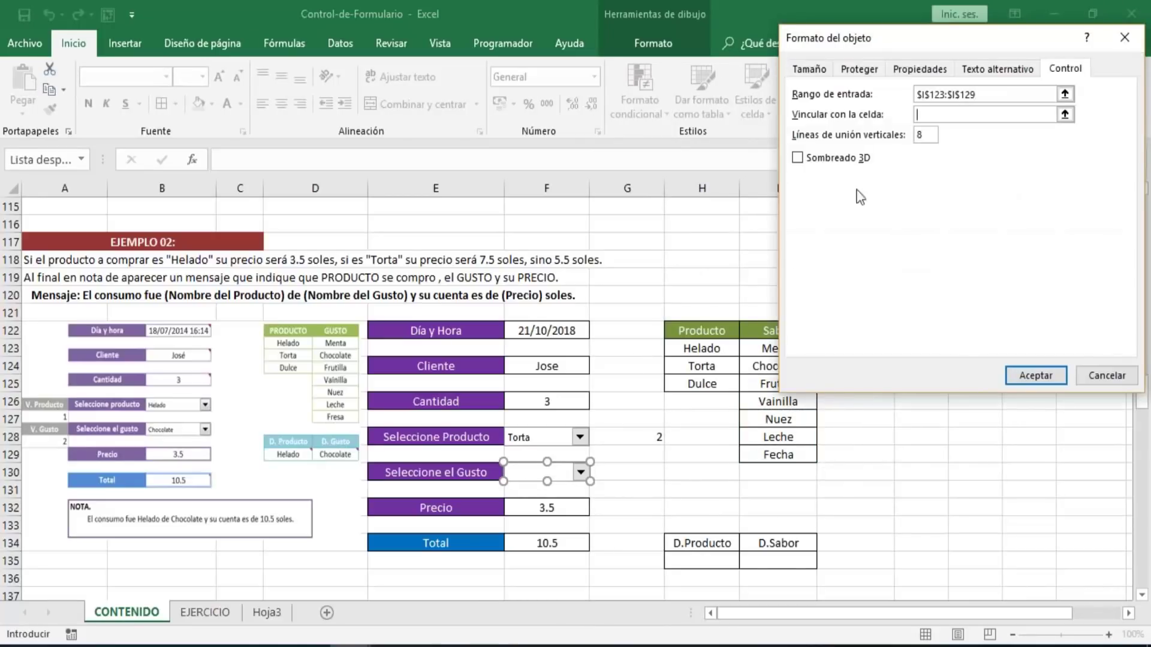
pyautogui.click(626, 472)
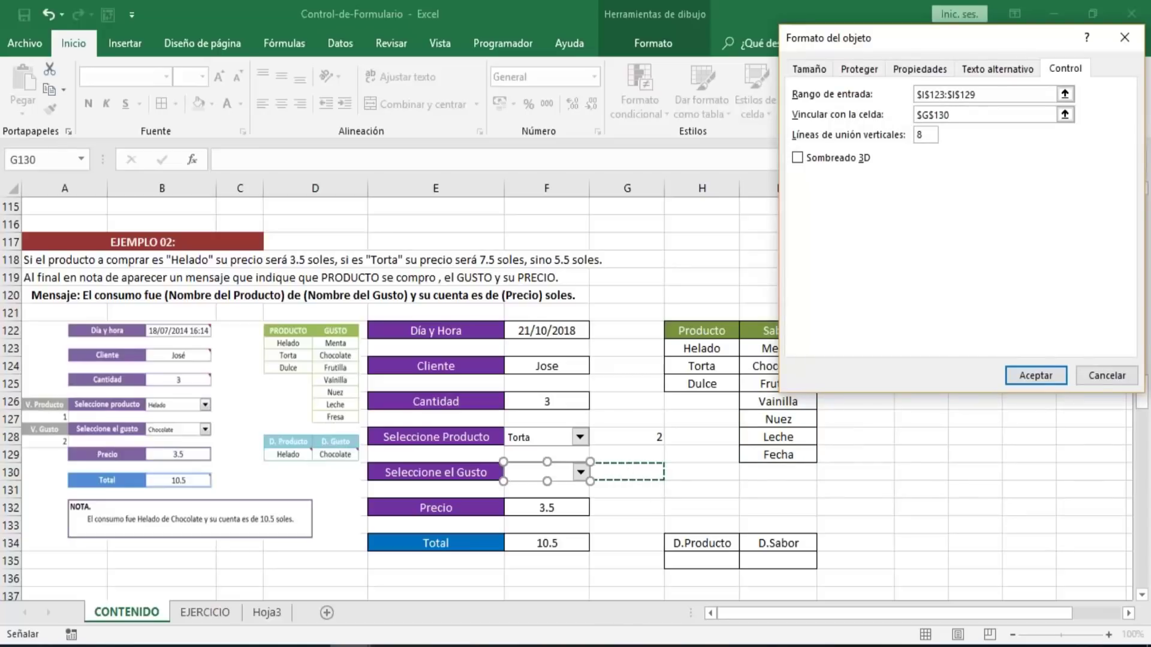
pyautogui.press('Return')
pyautogui.click(609, 487)
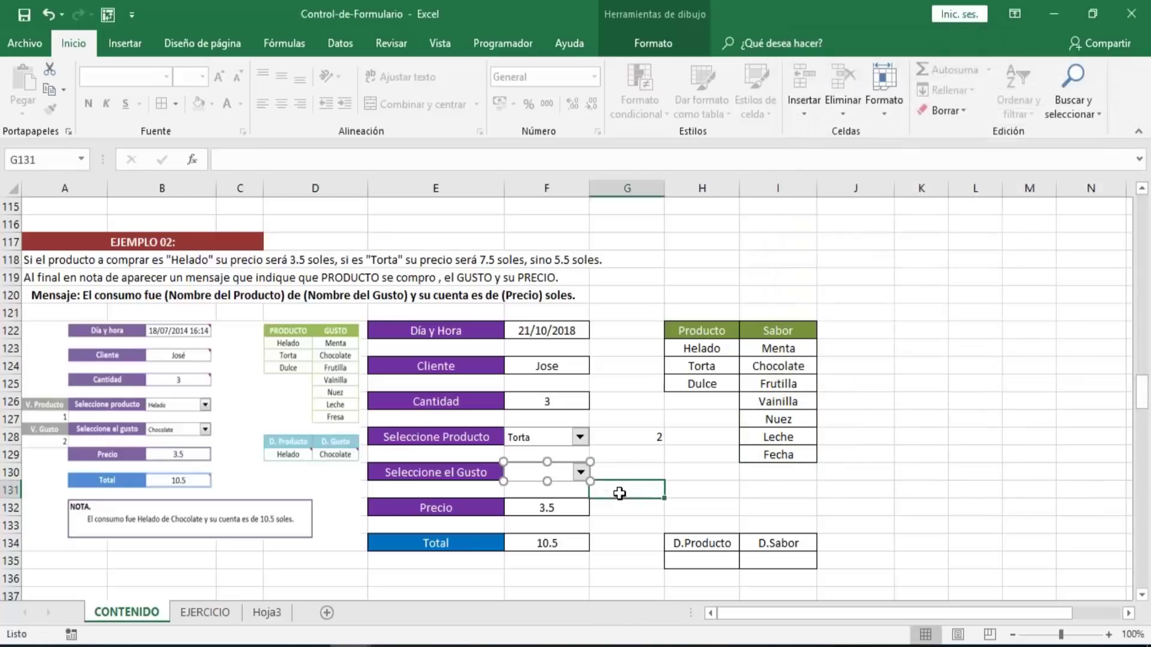
# - Choose Vainilla in the Seleccione el Gusto combo box
pyautogui.click(581, 472)
pyautogui.click(525, 525)
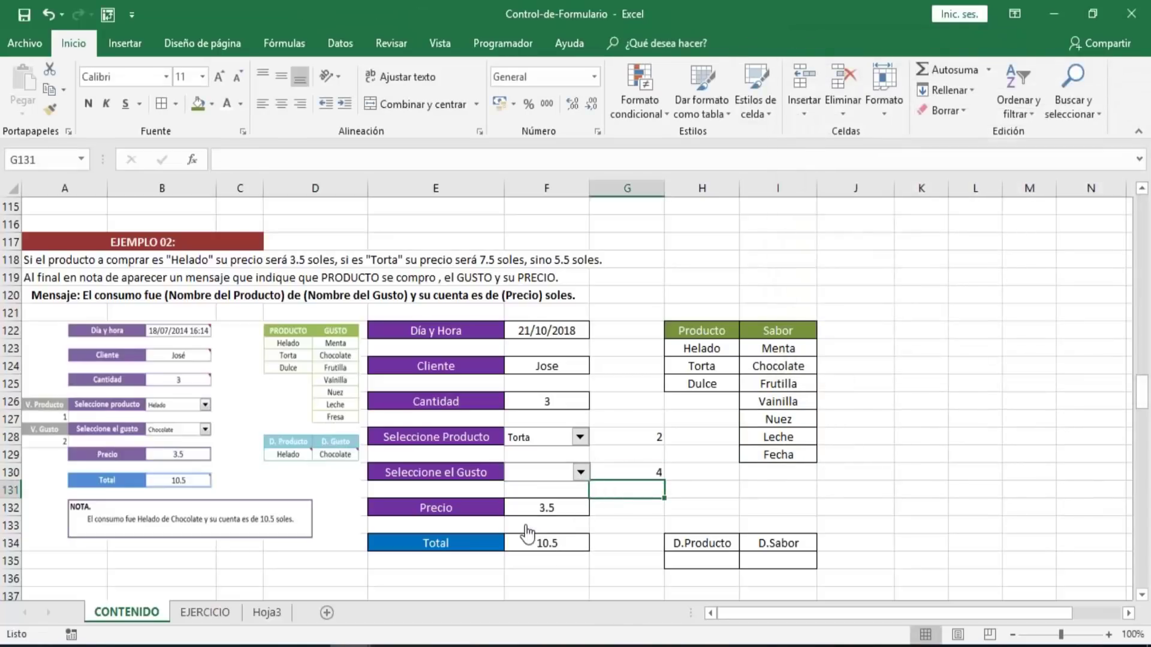
pyautogui.click(617, 456)
# - Examine the linked cells G128 and G130 and the cells under D.Producto and D.Sabor in H135:I135
pyautogui.click(625, 437)
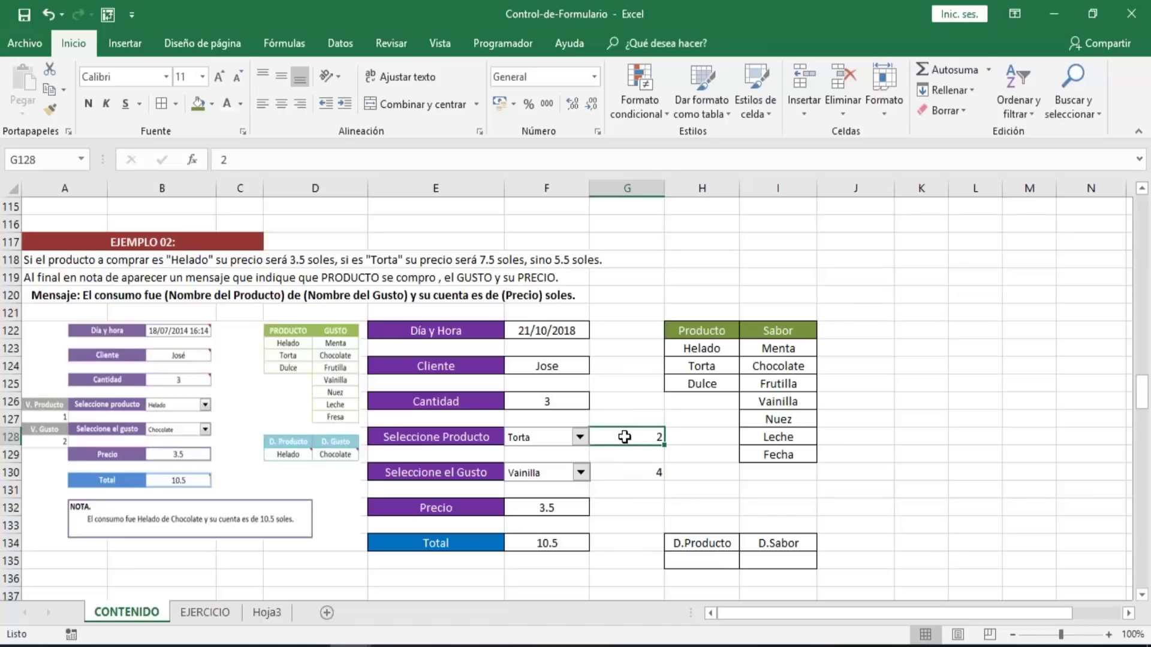
pyautogui.click(686, 561)
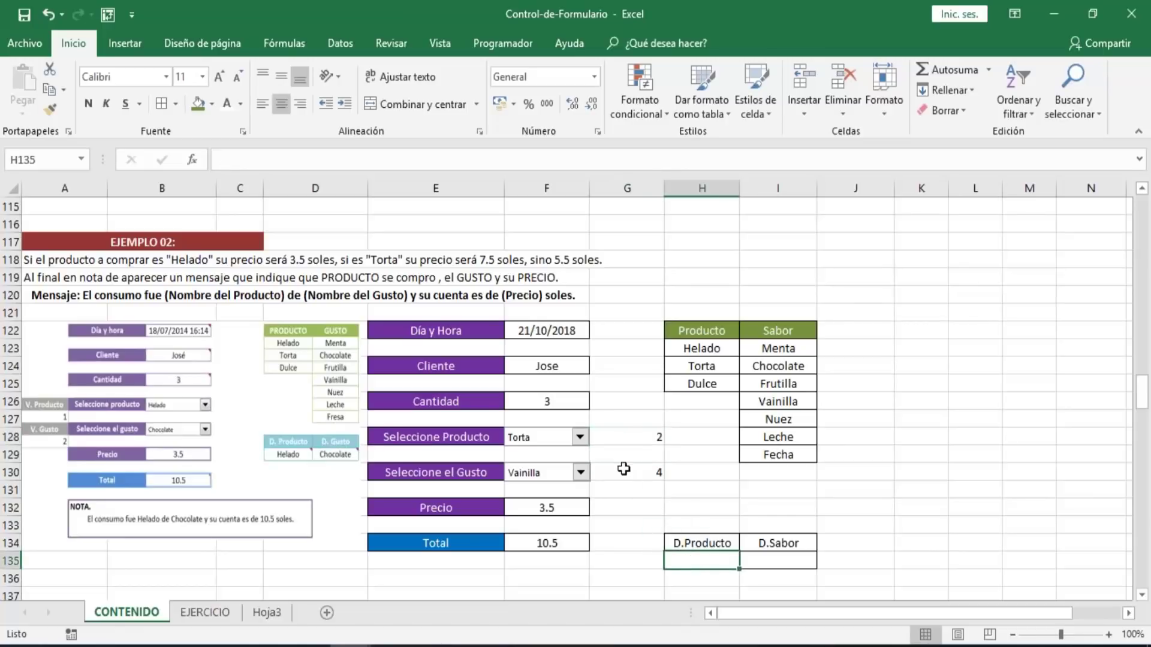
pyautogui.click(630, 435)
pyautogui.moveTo(635, 439); pyautogui.dragTo(637, 479)
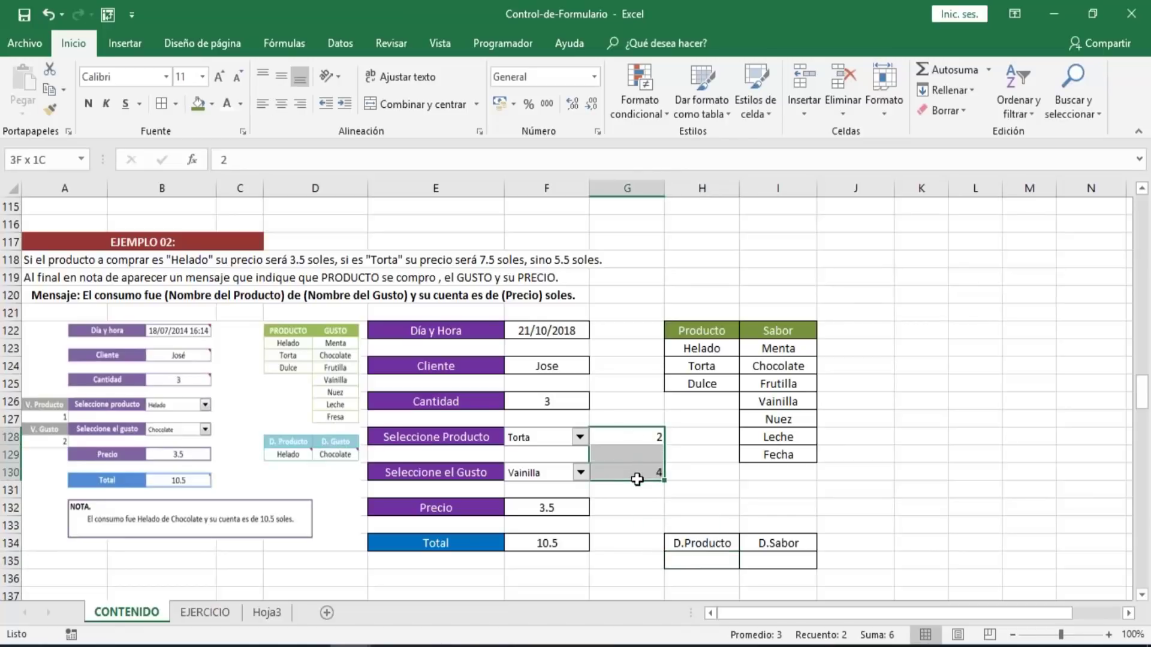
pyautogui.click(642, 434)
pyautogui.click(687, 562)
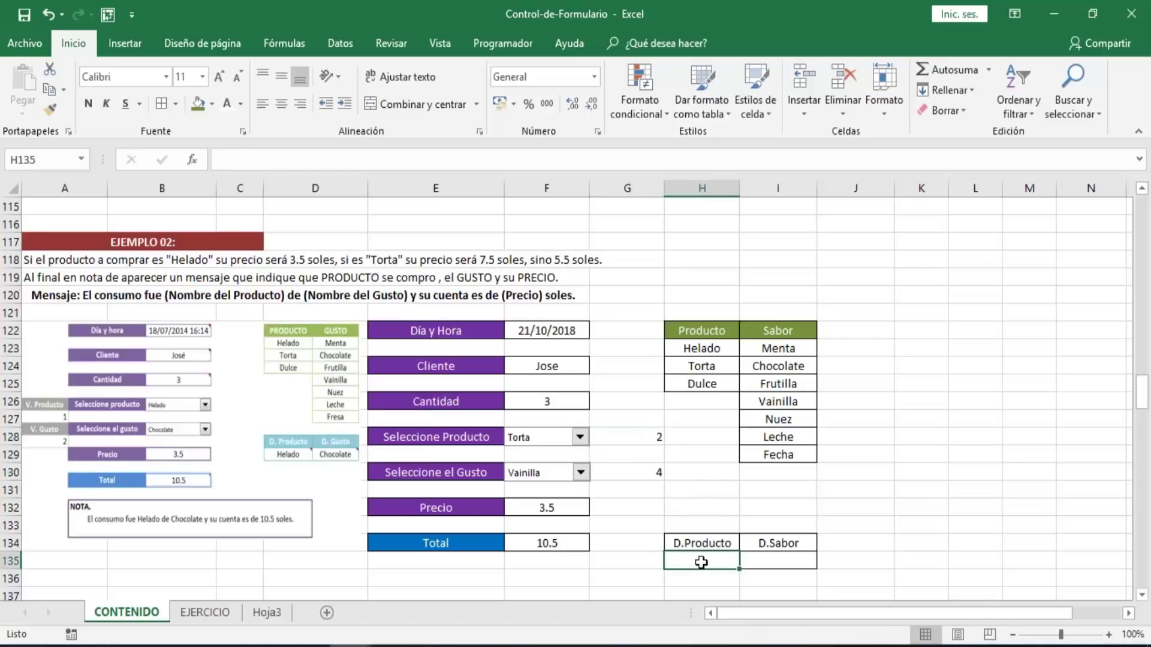
pyautogui.click(768, 564)
pyautogui.click(705, 563)
pyautogui.click(768, 563)
pyautogui.click(715, 558)
pyautogui.click(768, 561)
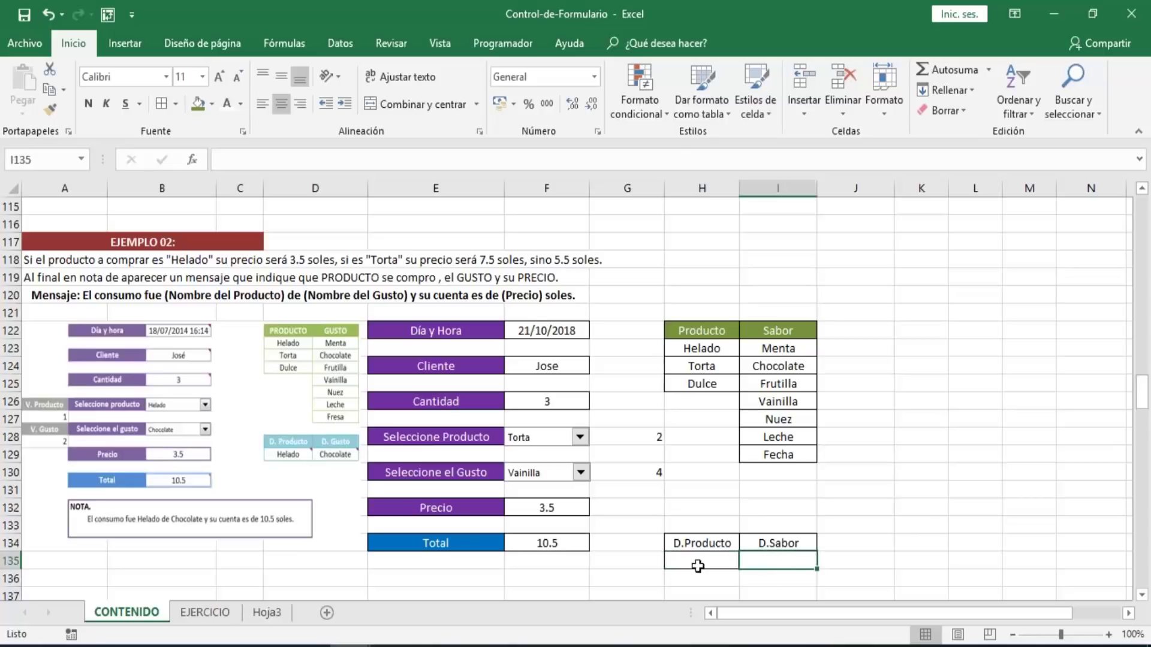
pyautogui.click(698, 564)
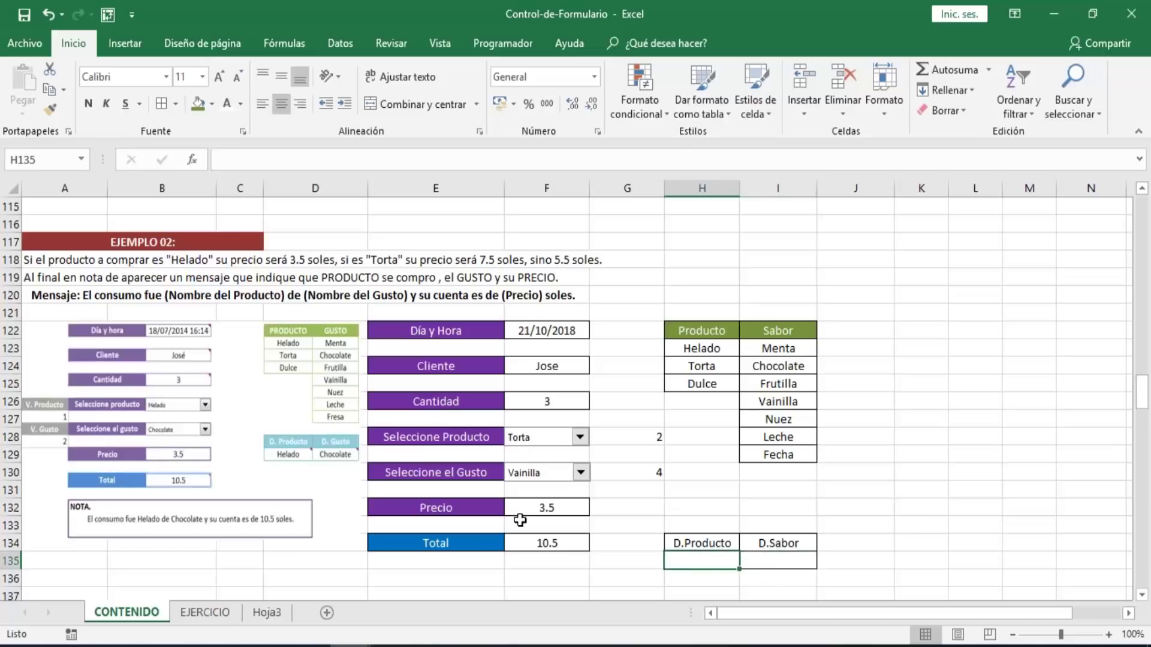
# - Examine the rows below the Total row down to the 4. Cuadro de Lista heading
pyautogui.click(430, 574)
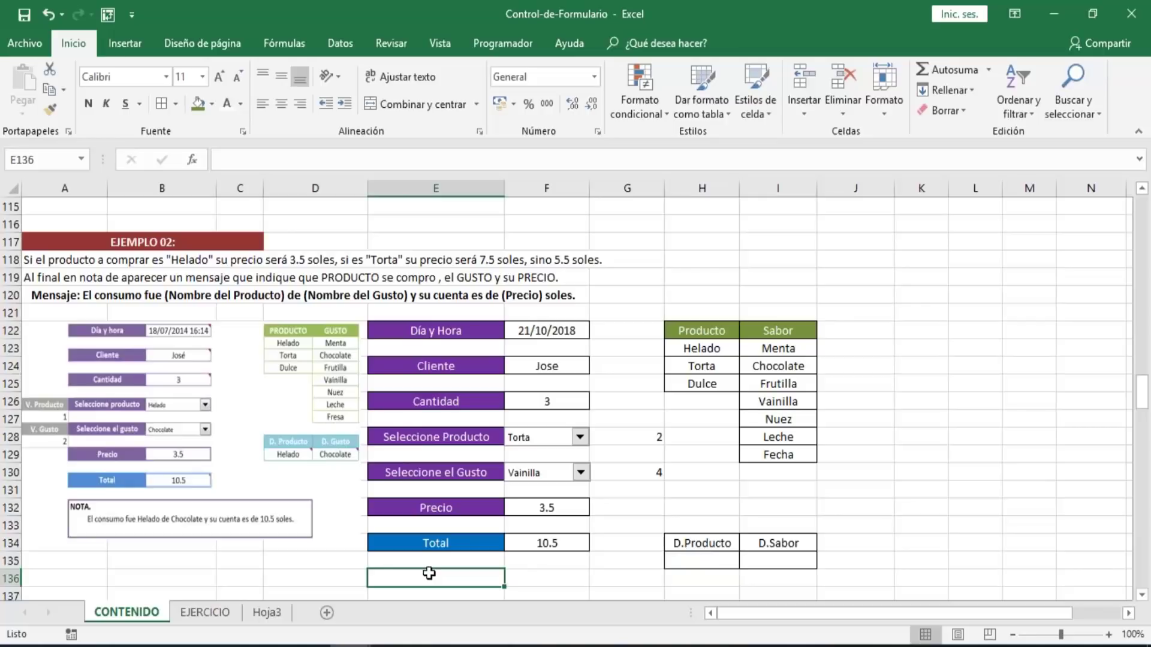
pyautogui.press('Down')
pyautogui.press('Down')
pyautogui.press('Down')
pyautogui.press('Down')
pyautogui.press('Down')
pyautogui.press('Down')
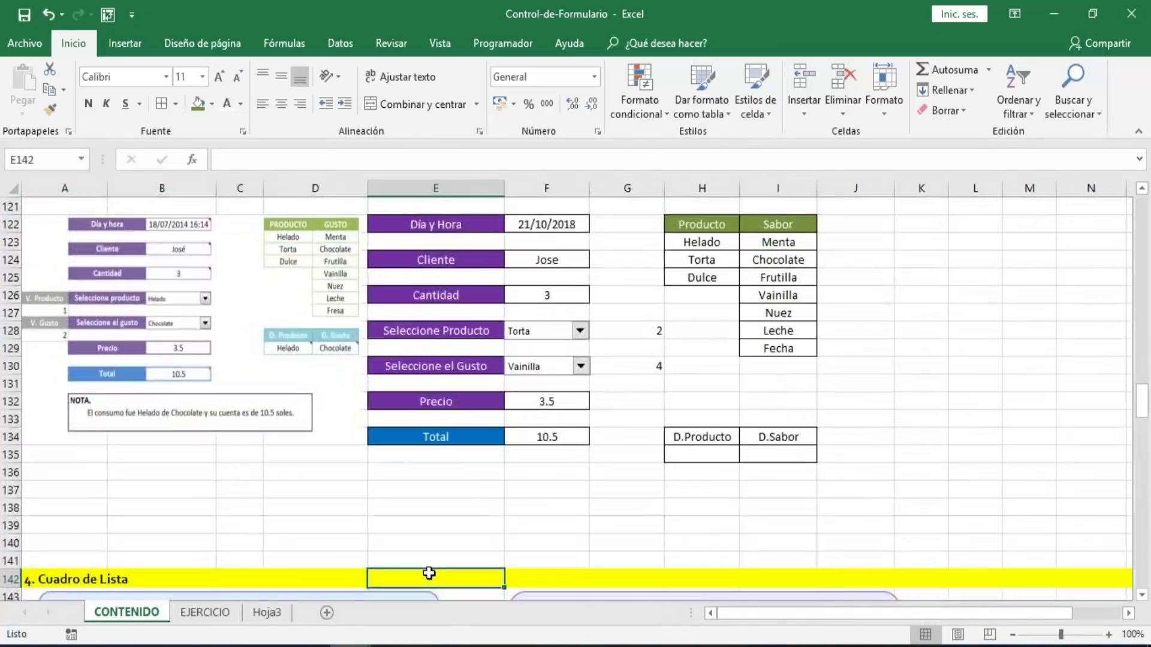
pyautogui.press('Up')
pyautogui.press('Up')
pyautogui.press('Up')
pyautogui.press('Up')
pyautogui.press('Up')
pyautogui.press('Up')
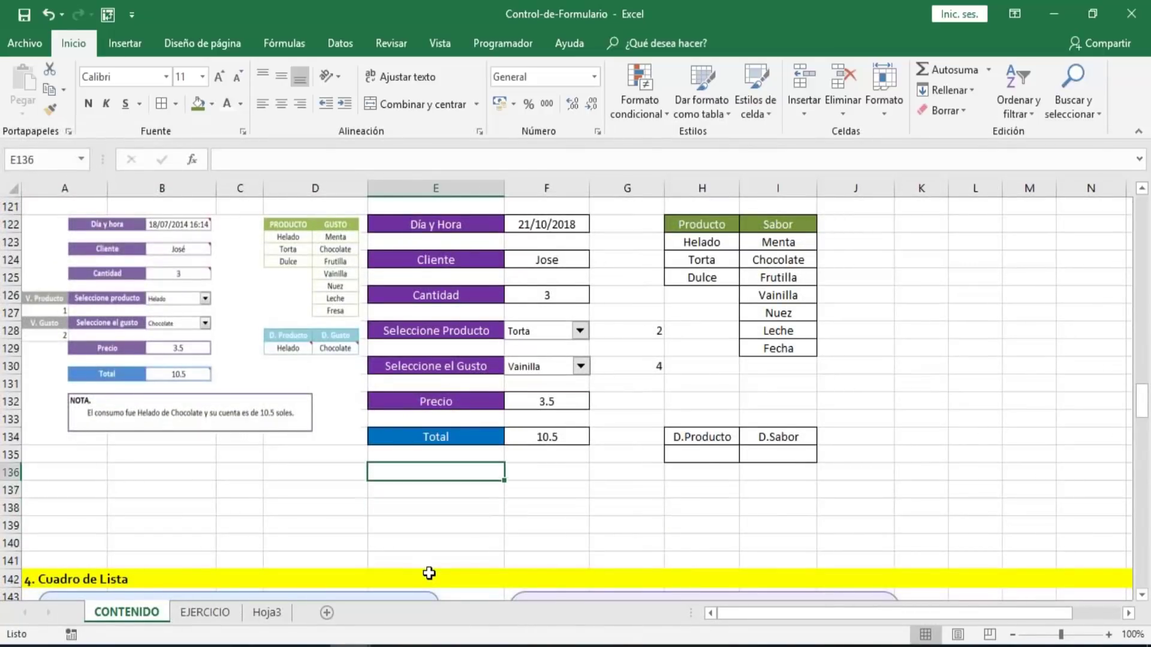
pyautogui.press('Down')
pyautogui.press('Up')
# - Move the D.Producto and D.Sabor table up one row, from H134:I135 to H133:I134
pyautogui.moveTo(694, 434); pyautogui.dragTo(776, 453)
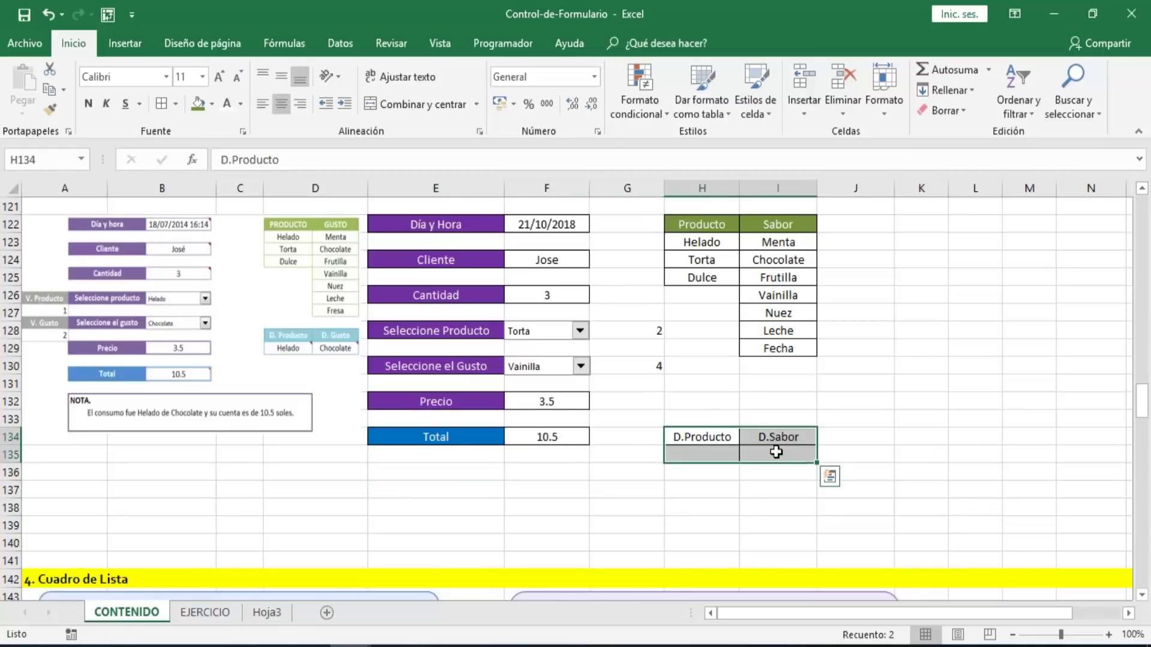
pyautogui.hotkey('ctrl', 'x')
pyautogui.press('Up')
pyautogui.hotkey('ctrl', 'v')
pyautogui.press('Down')
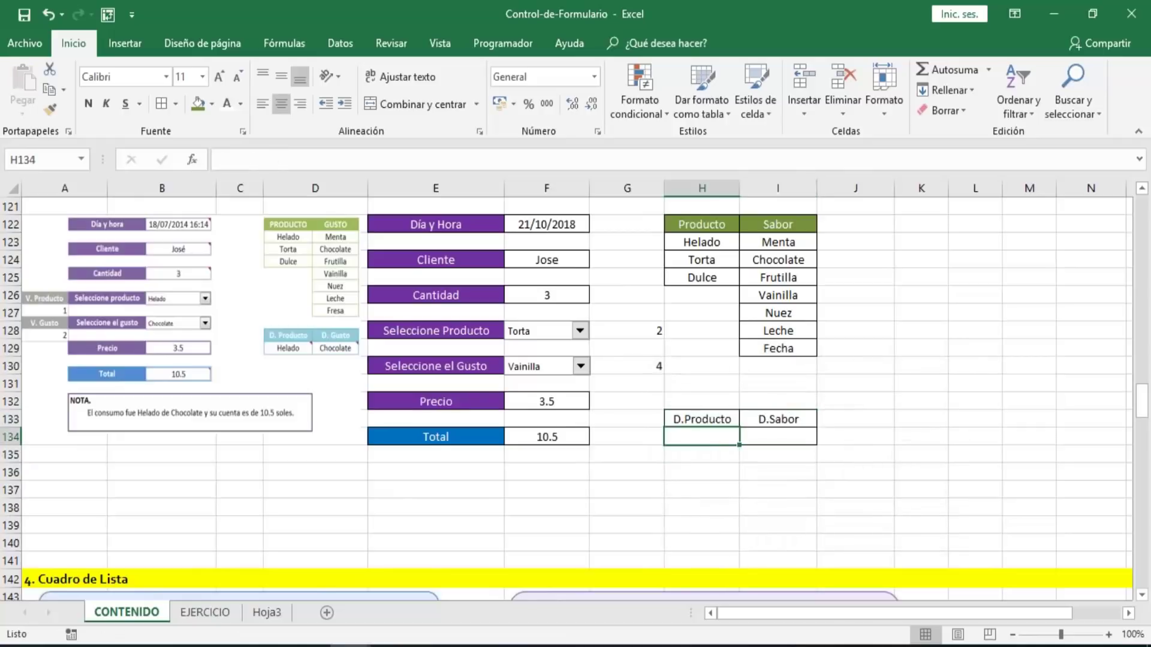
# - Open the border options for the range E136:I139 below the Total row
pyautogui.moveTo(427, 472); pyautogui.dragTo(763, 525)
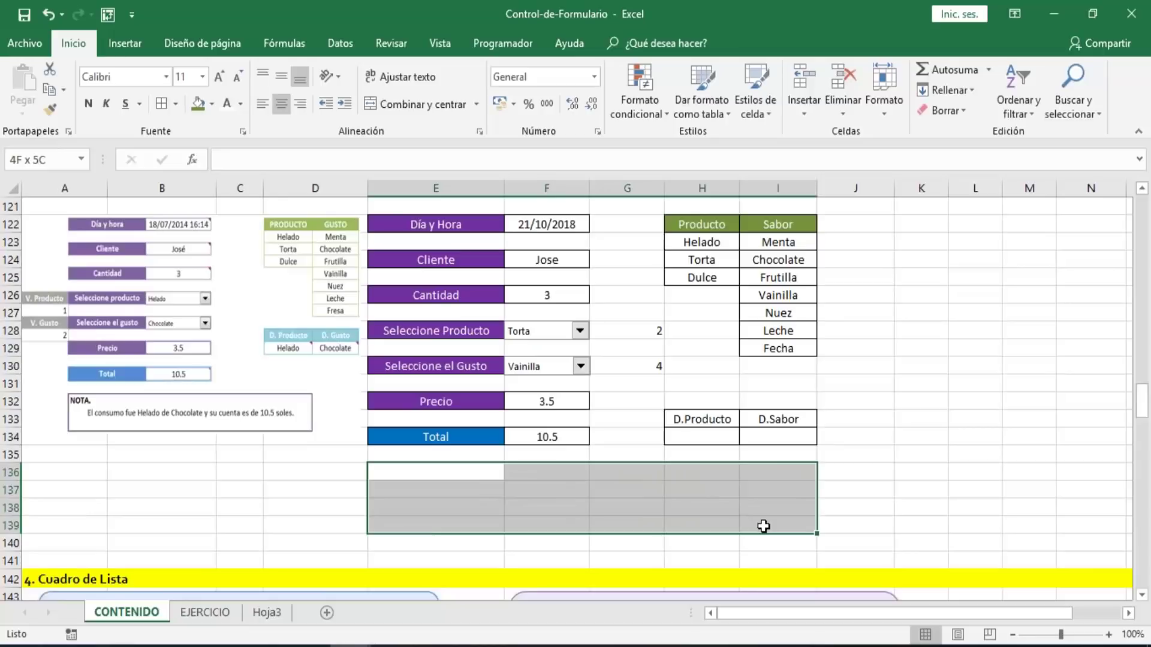
pyautogui.moveTo(763, 526); pyautogui.dragTo(763, 526)
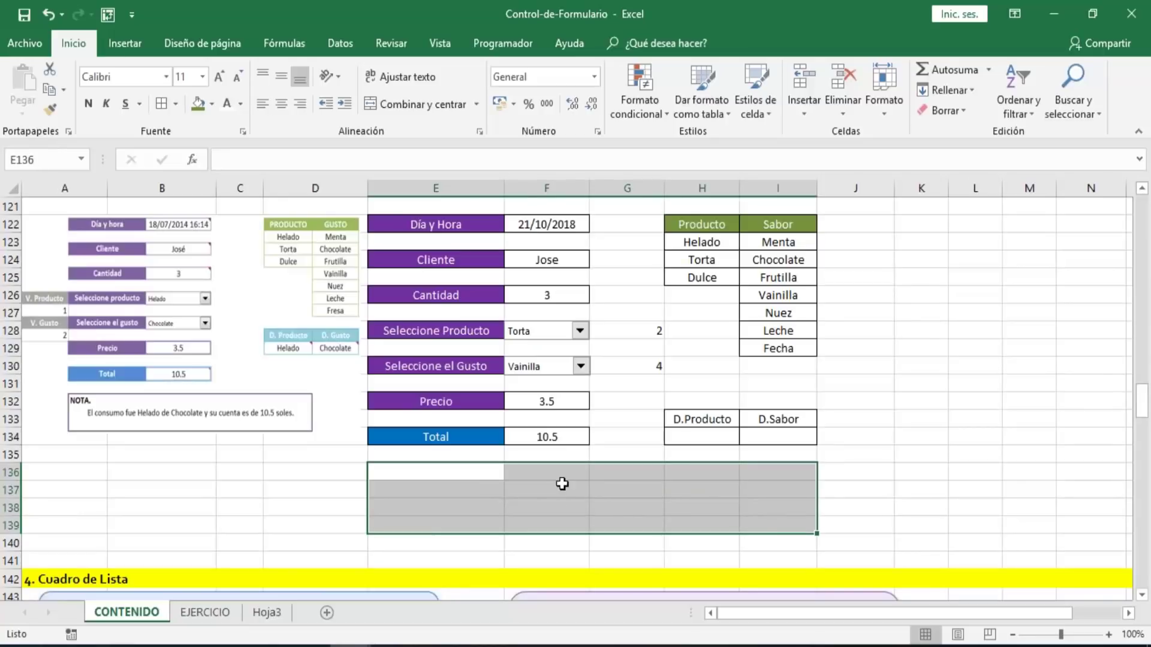
pyautogui.click(176, 106)
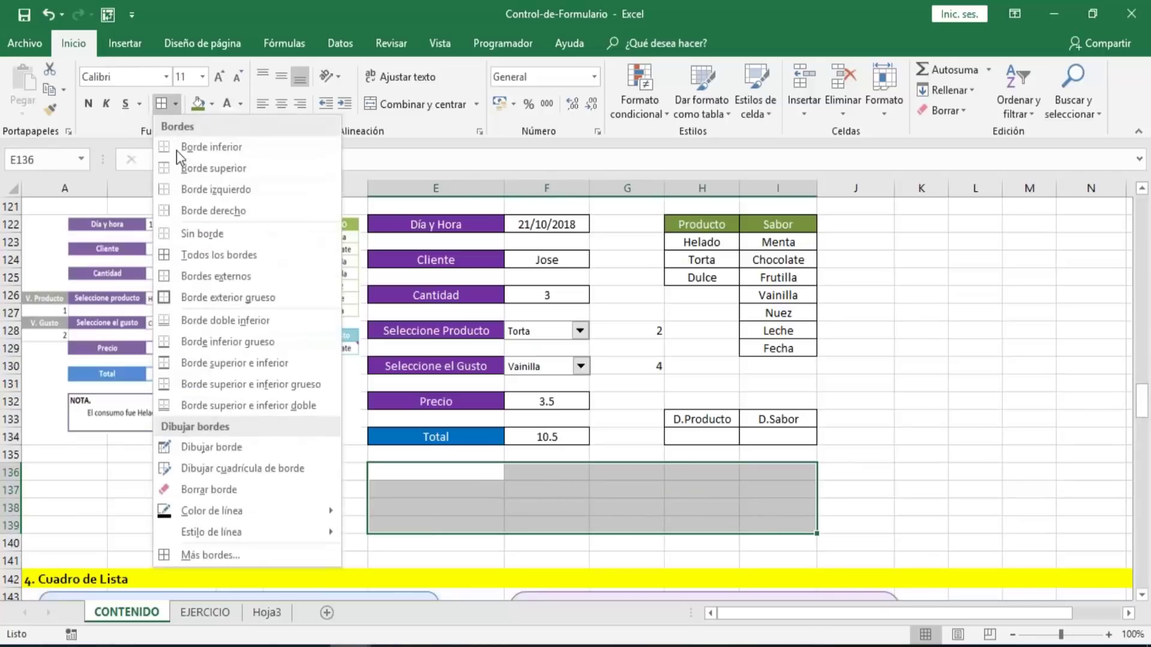
# - Apply a thick outside border around the note area E136:I139
pyautogui.click(195, 296)
pyautogui.click(517, 502)
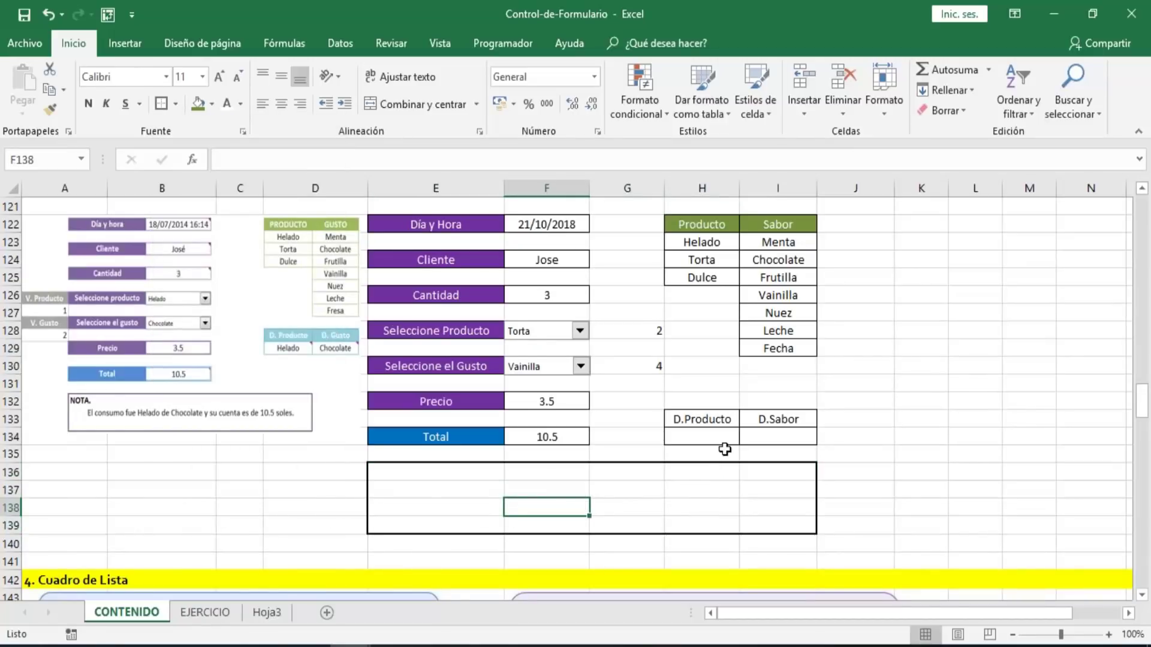
# - Begin an INDICE formula in H134 under D.Producto, using the product list H123:H125 as its array
pyautogui.click(709, 433)
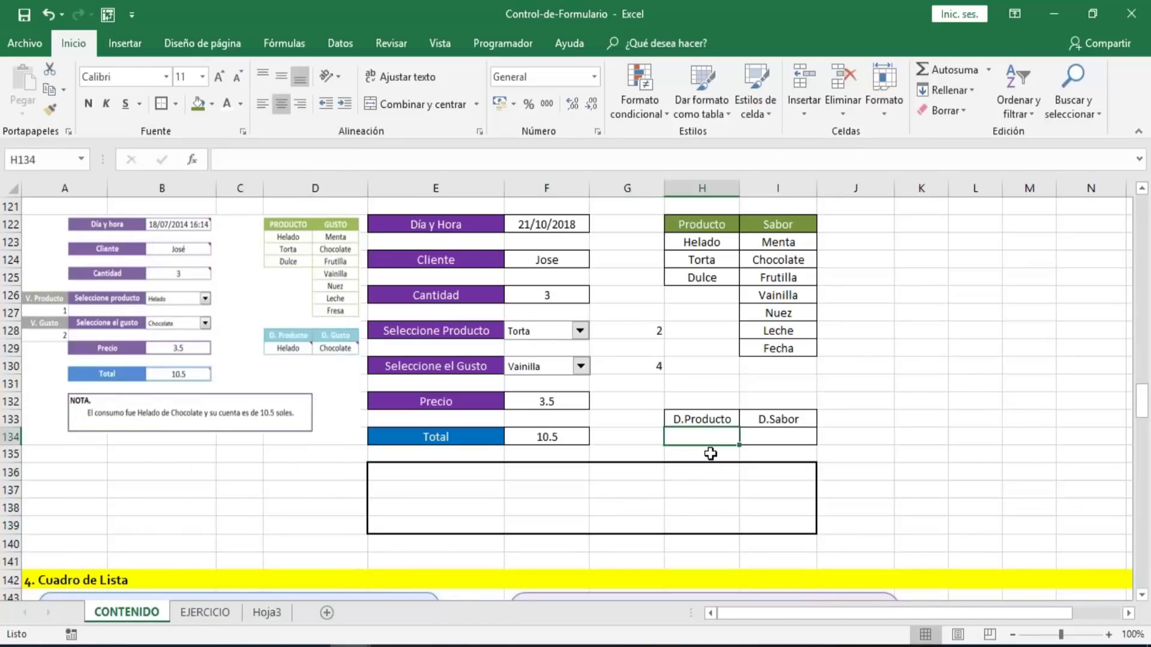
pyautogui.click(792, 437)
pyautogui.click(725, 439)
pyautogui.write('=')
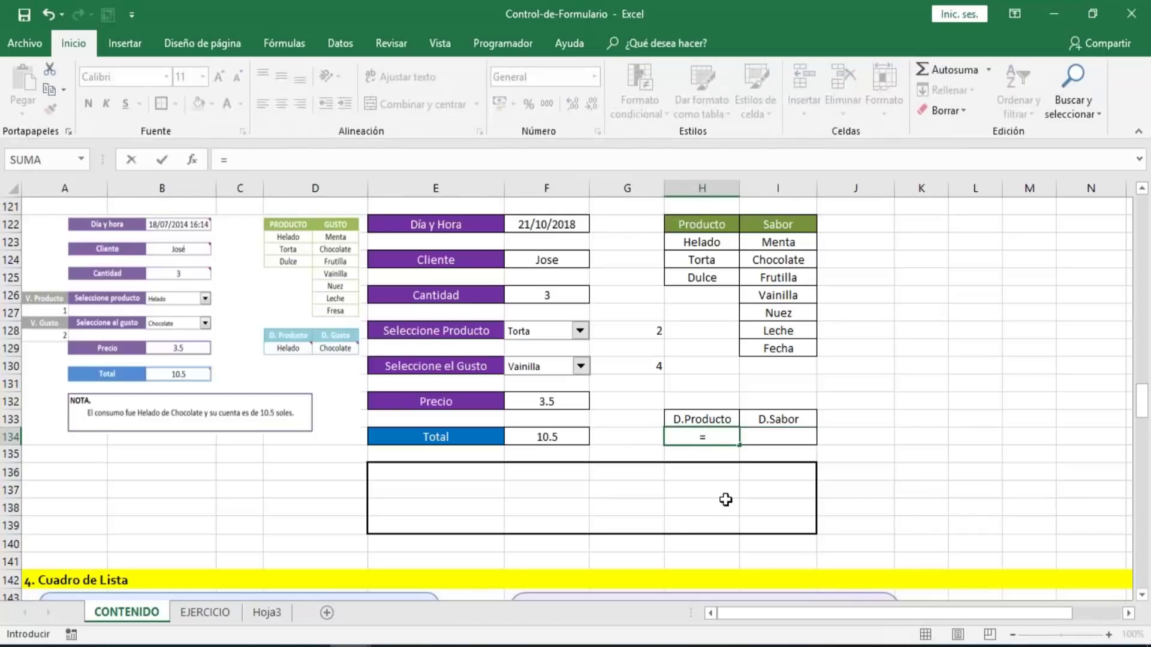
pyautogui.write('ind')
pyautogui.press('Tab')
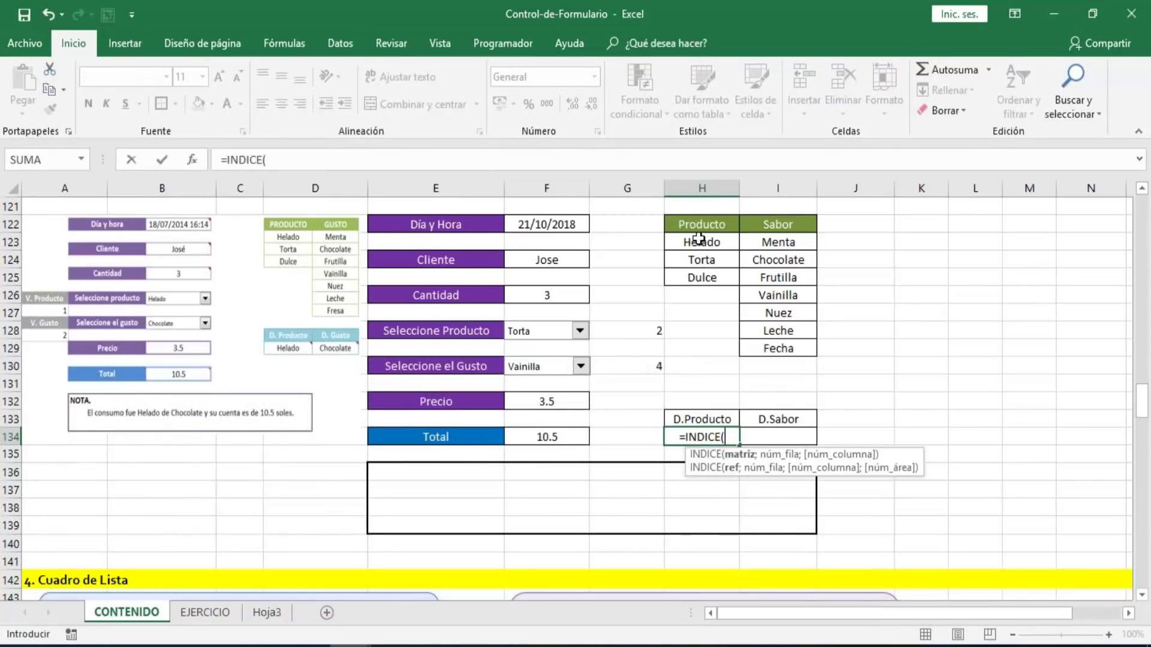
pyautogui.moveTo(699, 241); pyautogui.dragTo(703, 277)
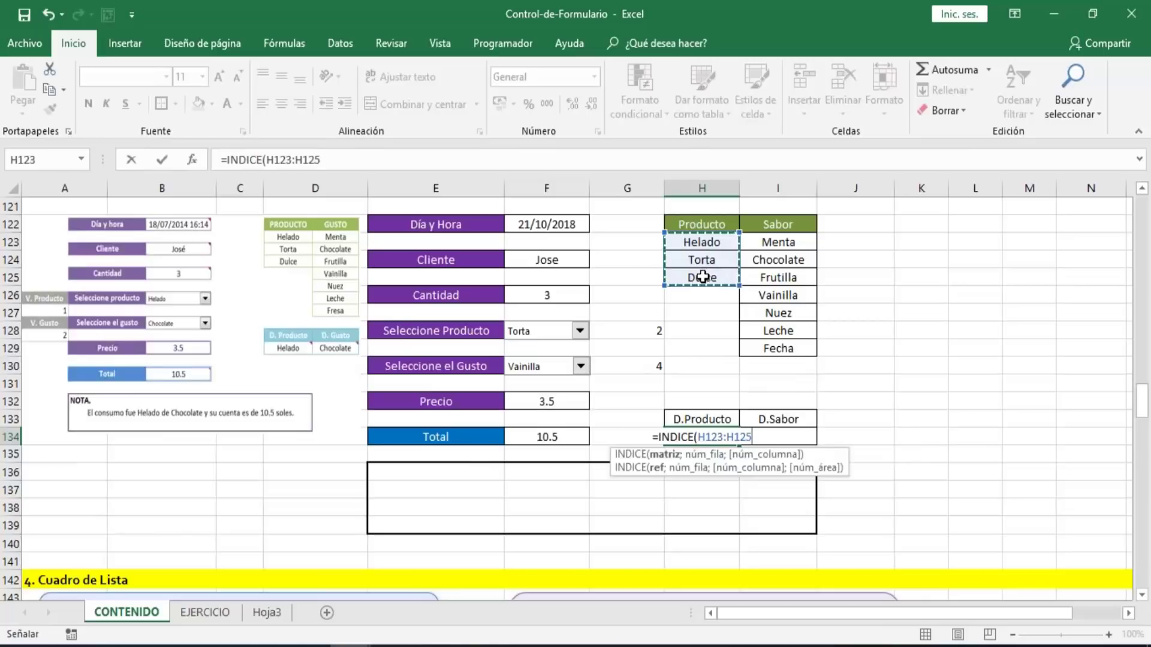
pyautogui.write(',')
pyautogui.press('BackSpace')
pyautogui.write(';')
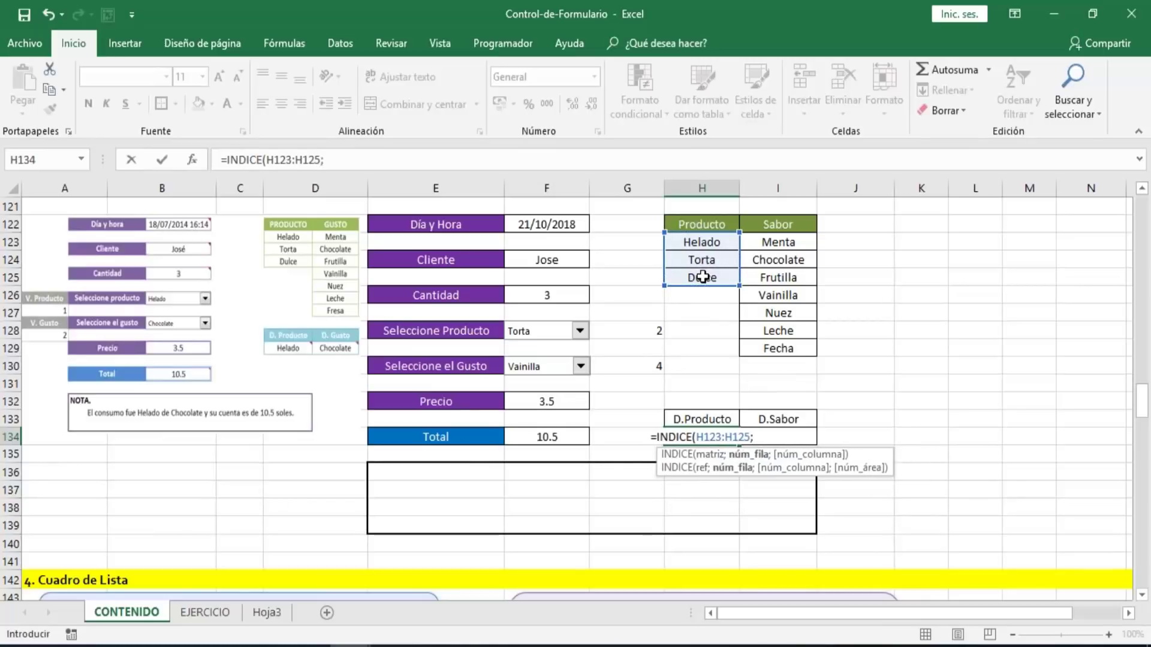
# - Complete the H134 formula with G128 as row number and 1 as column number: =INDICE(H123:H125;G128;1)
pyautogui.click(633, 330)
pyautogui.write(',')
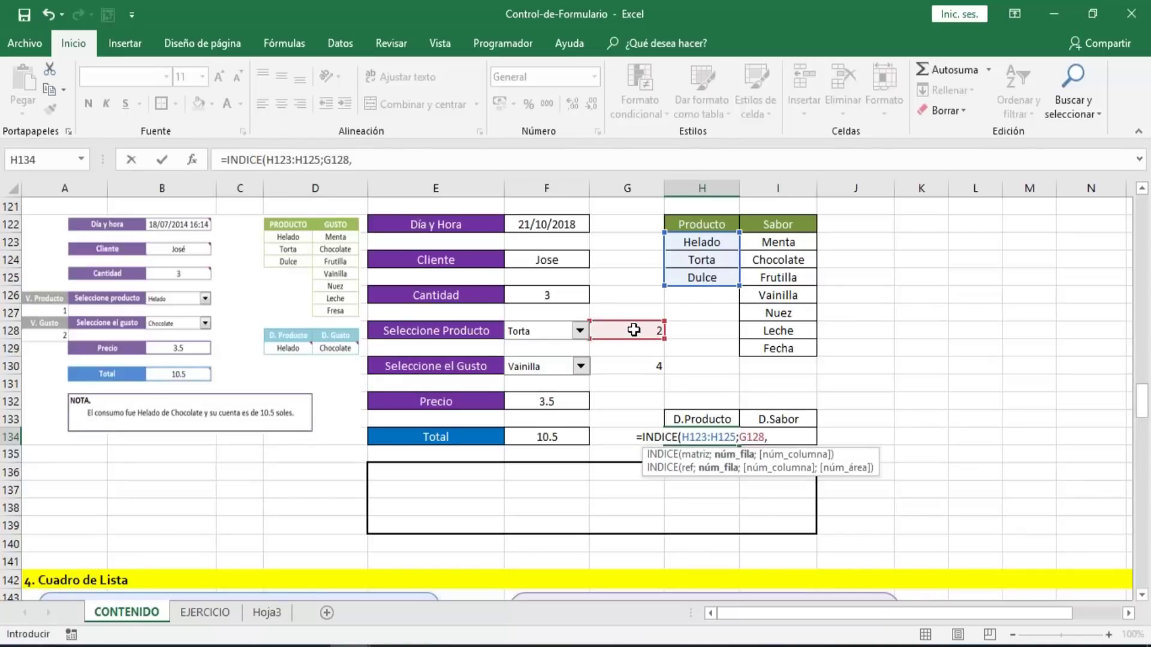
pyautogui.write('1')
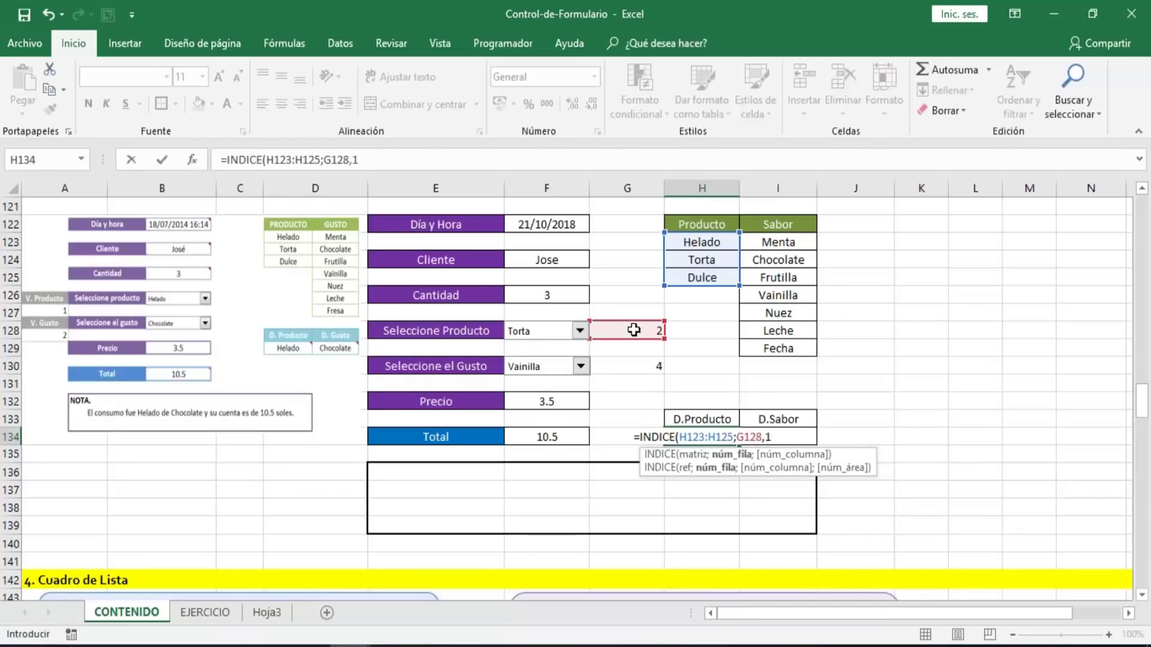
pyautogui.write(')')
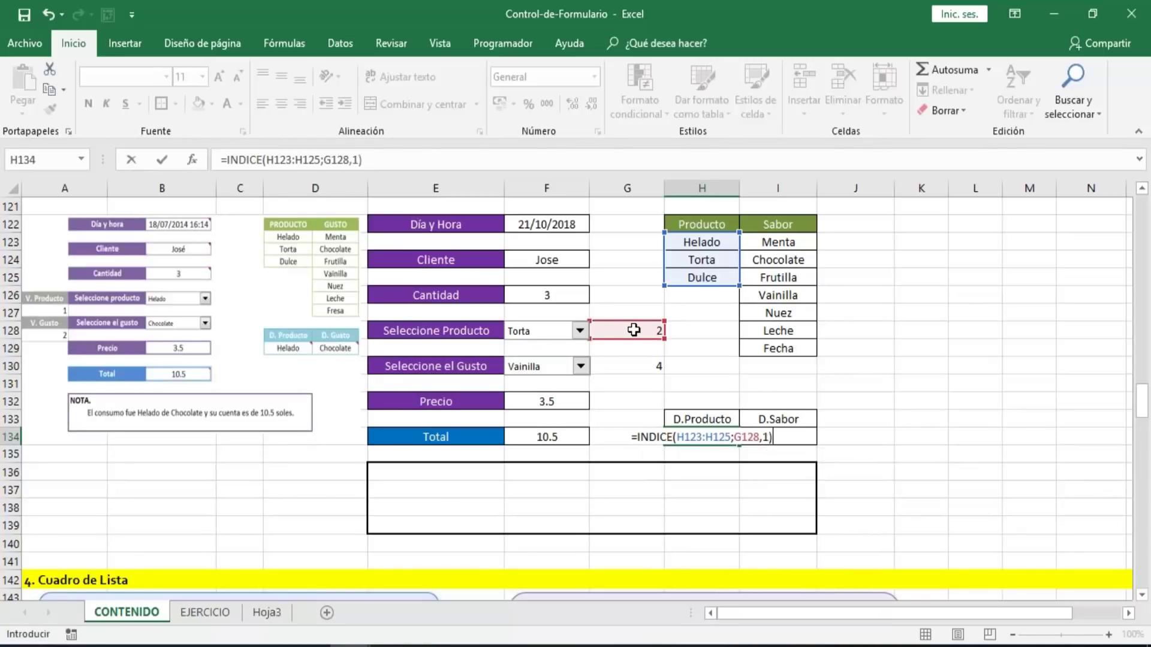
pyautogui.press('BackSpace')
pyautogui.press('BackSpace')
pyautogui.press('BackSpace')
pyautogui.write(';')
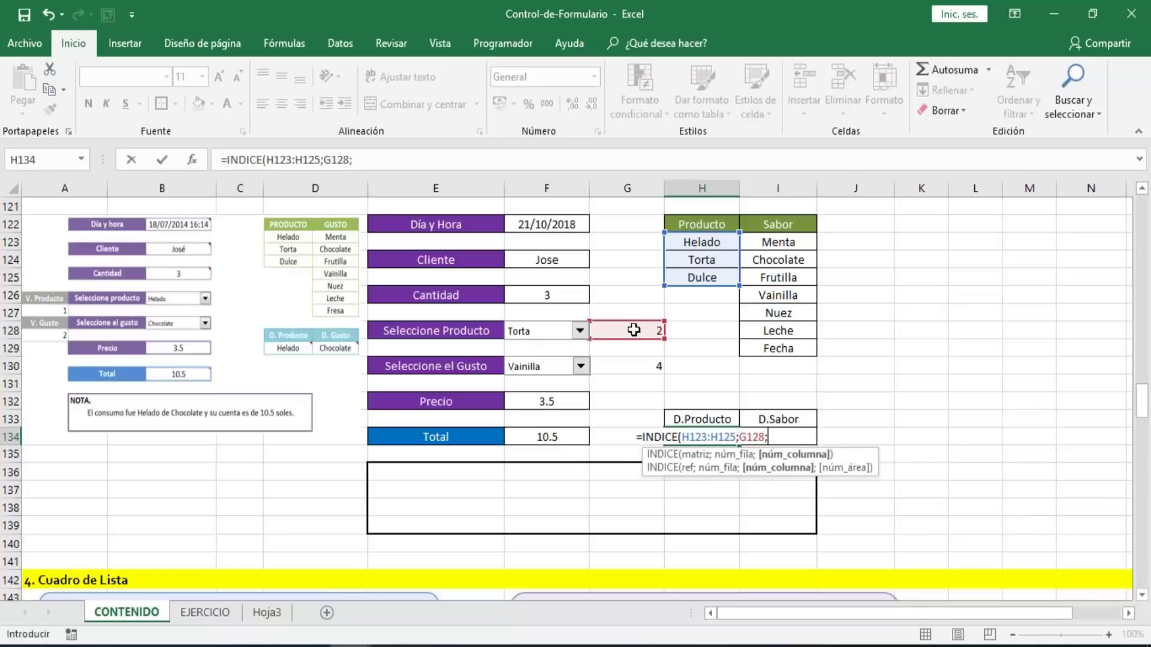
pyautogui.write('1)')
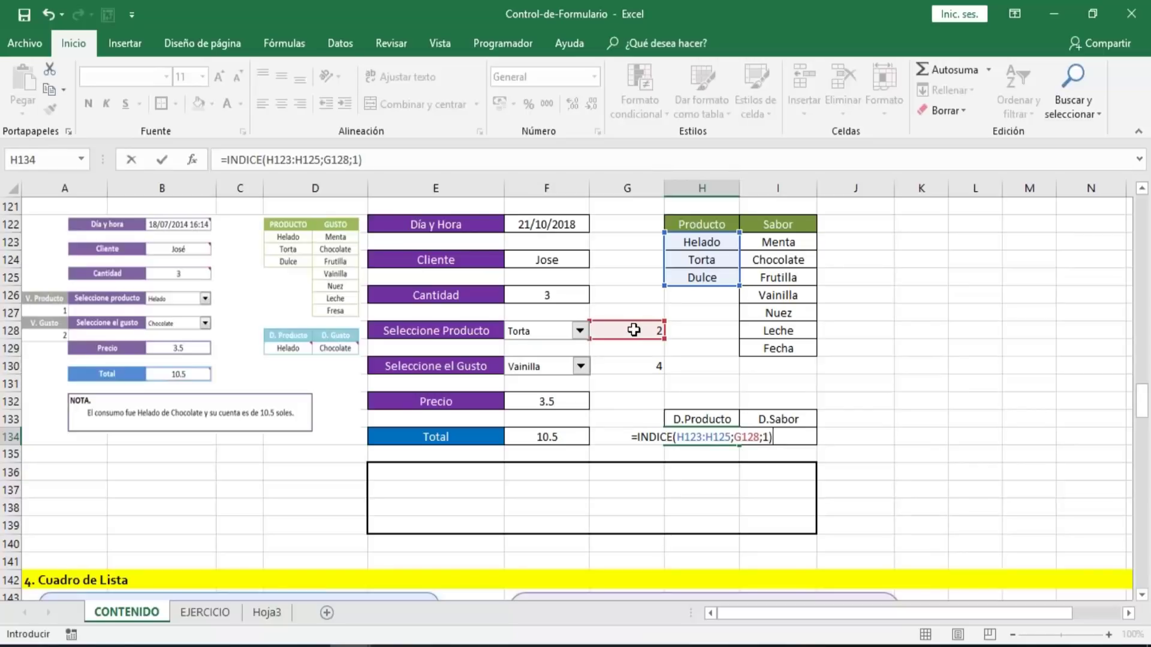
pyautogui.press('Return')
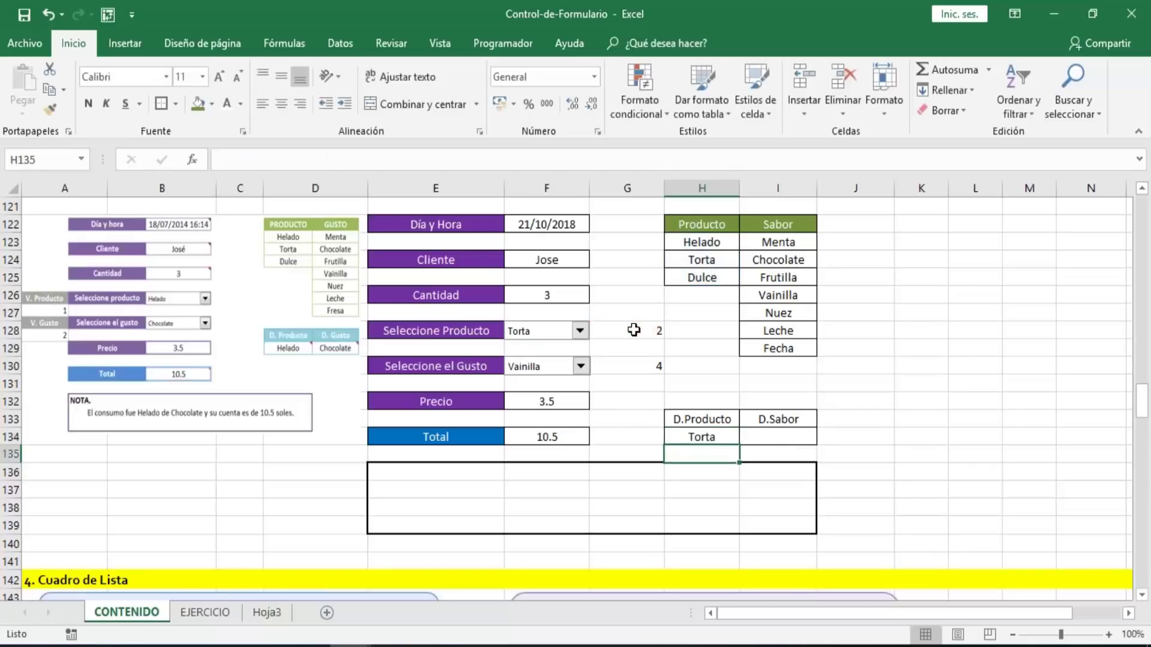
# - Test the product formula by choosing Dulce and then Helado in the Seleccione Producto combo box
pyautogui.press('Up')
pyautogui.click(579, 331)
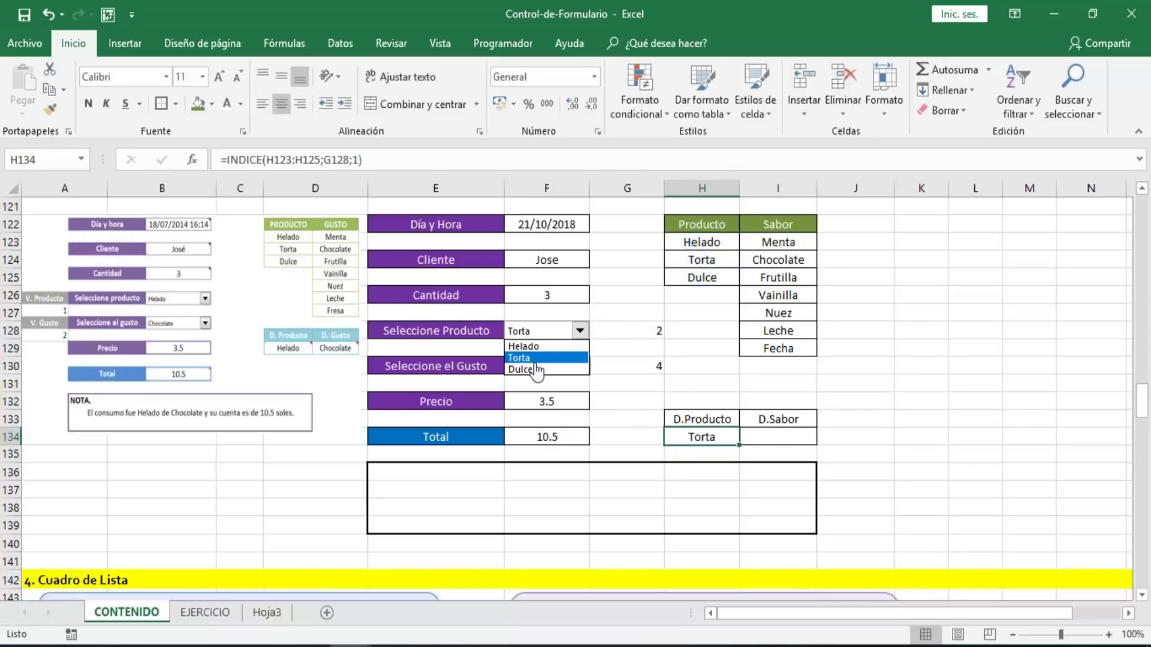
pyautogui.click(528, 369)
pyautogui.click(579, 331)
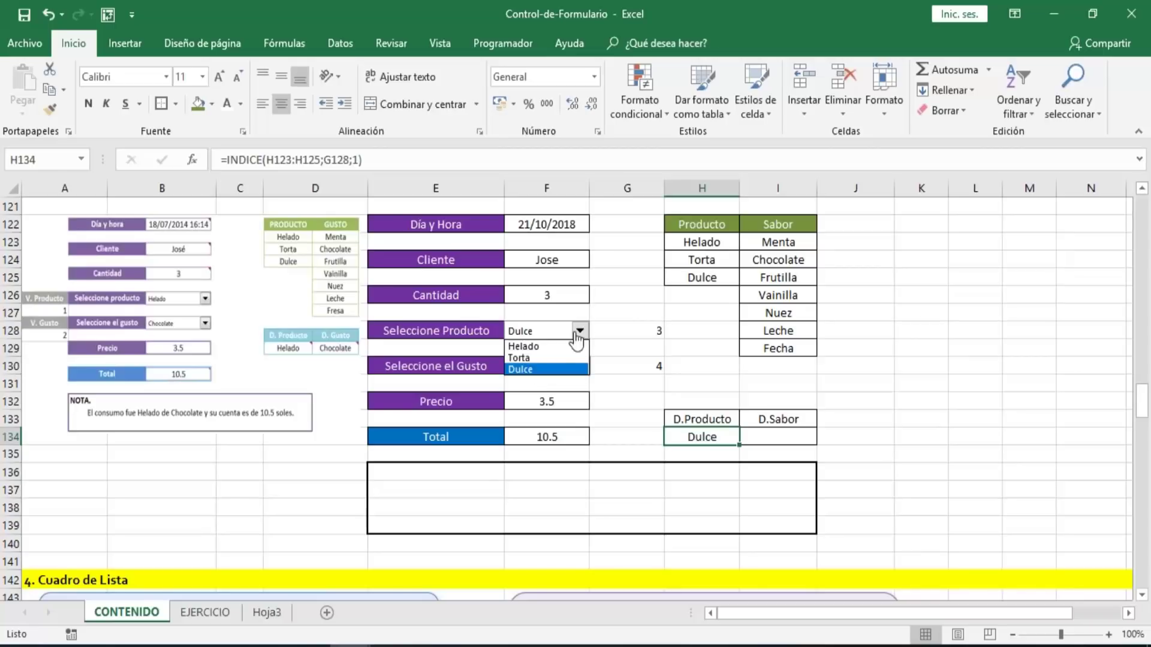
pyautogui.click(525, 347)
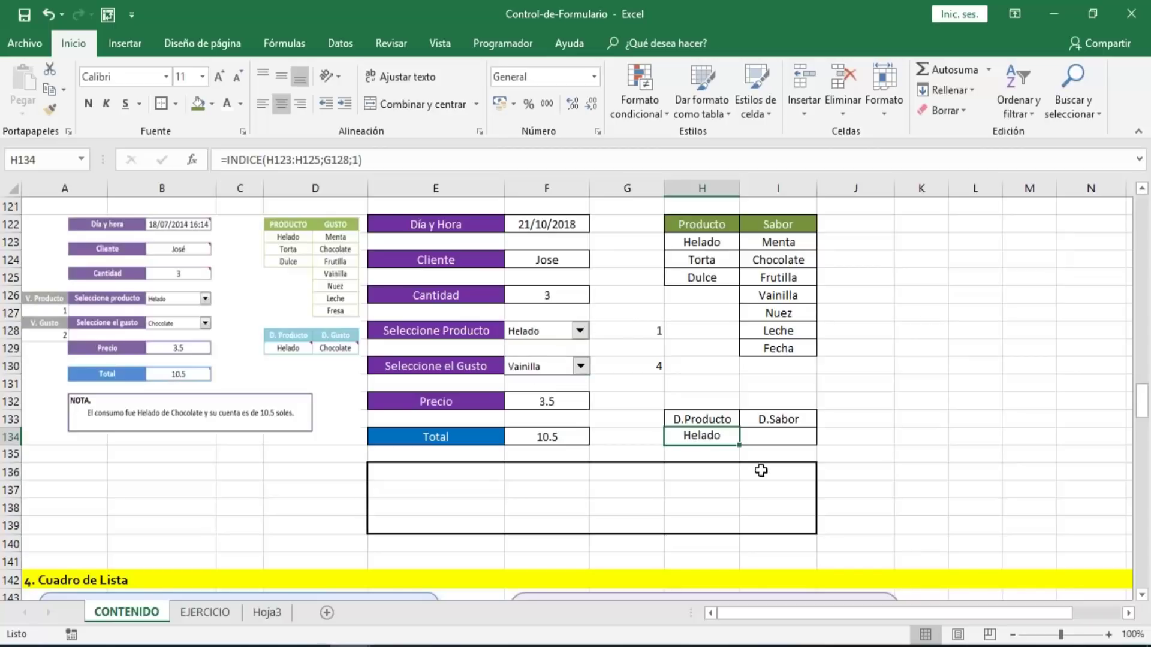
# - Enter the formula =INDICE(I123:I129;G130;1) in I134 under D.Sabor to return the selected flavour
pyautogui.click(788, 440)
pyautogui.write('=')
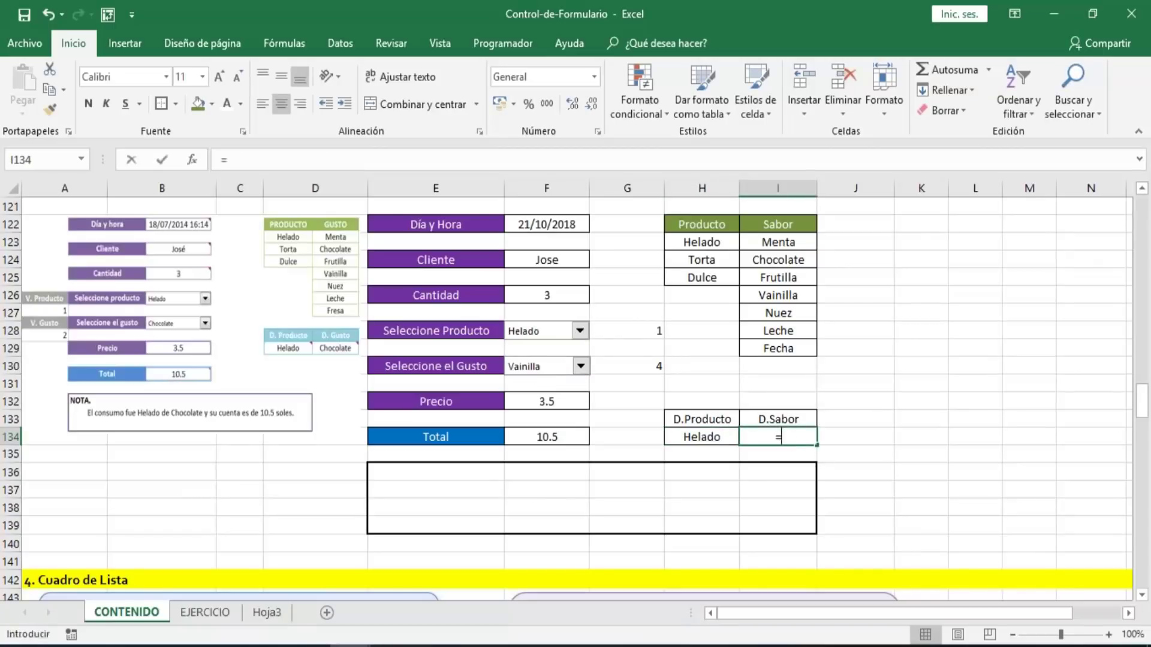
pyautogui.write('ind')
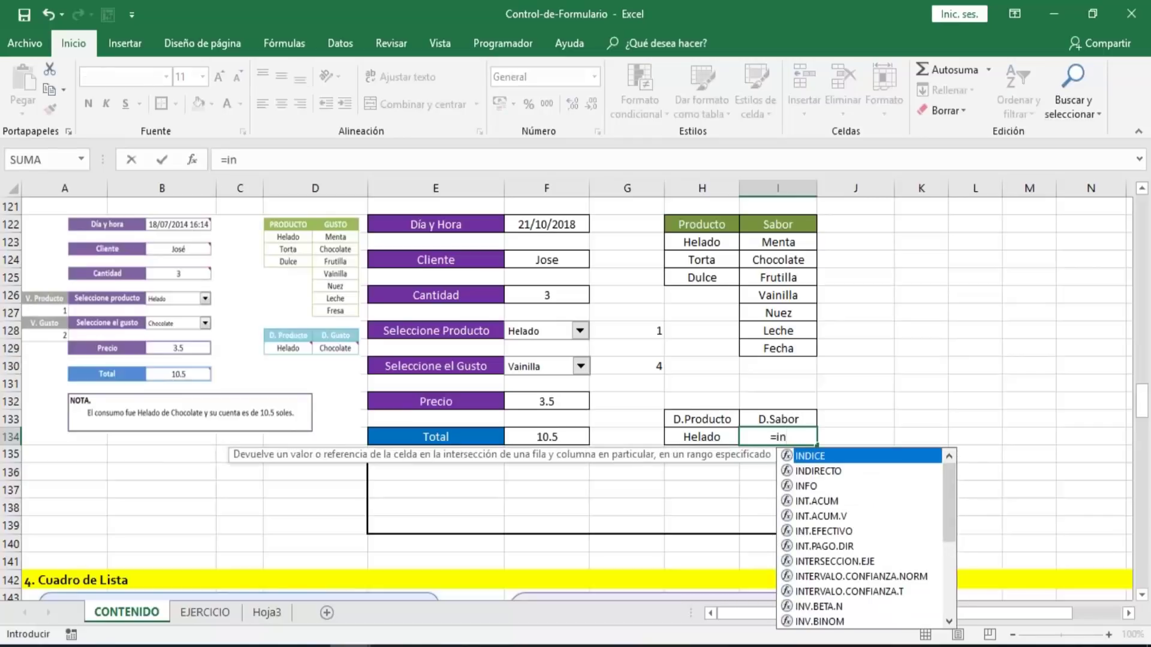
pyautogui.press('Tab')
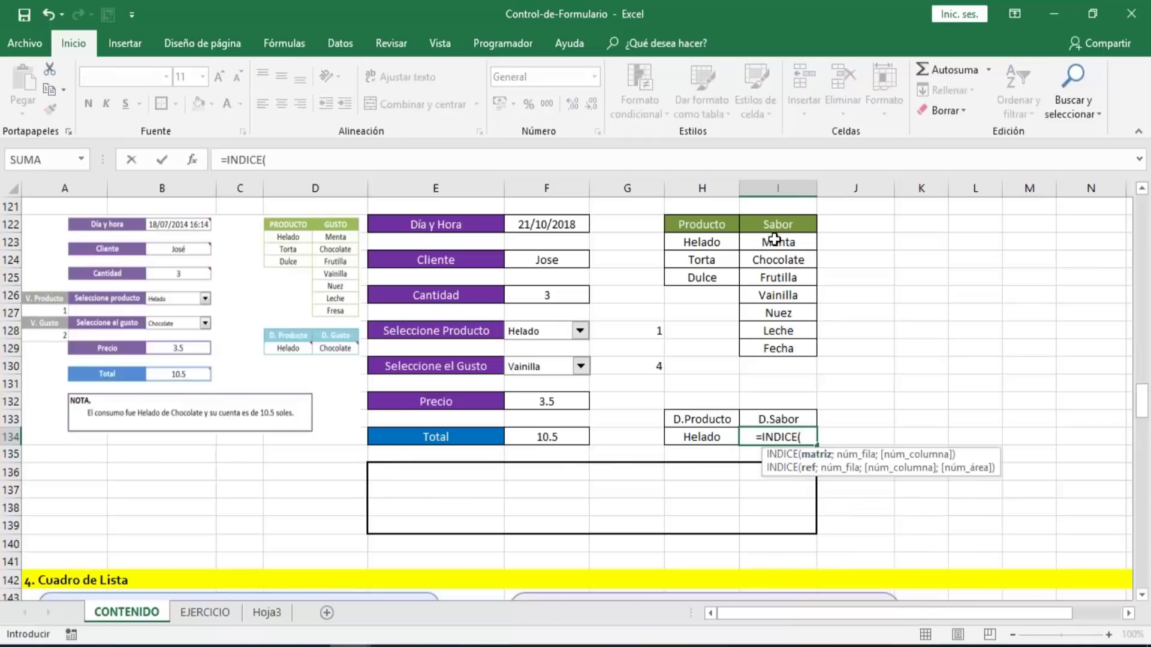
pyautogui.moveTo(778, 239); pyautogui.dragTo(771, 346)
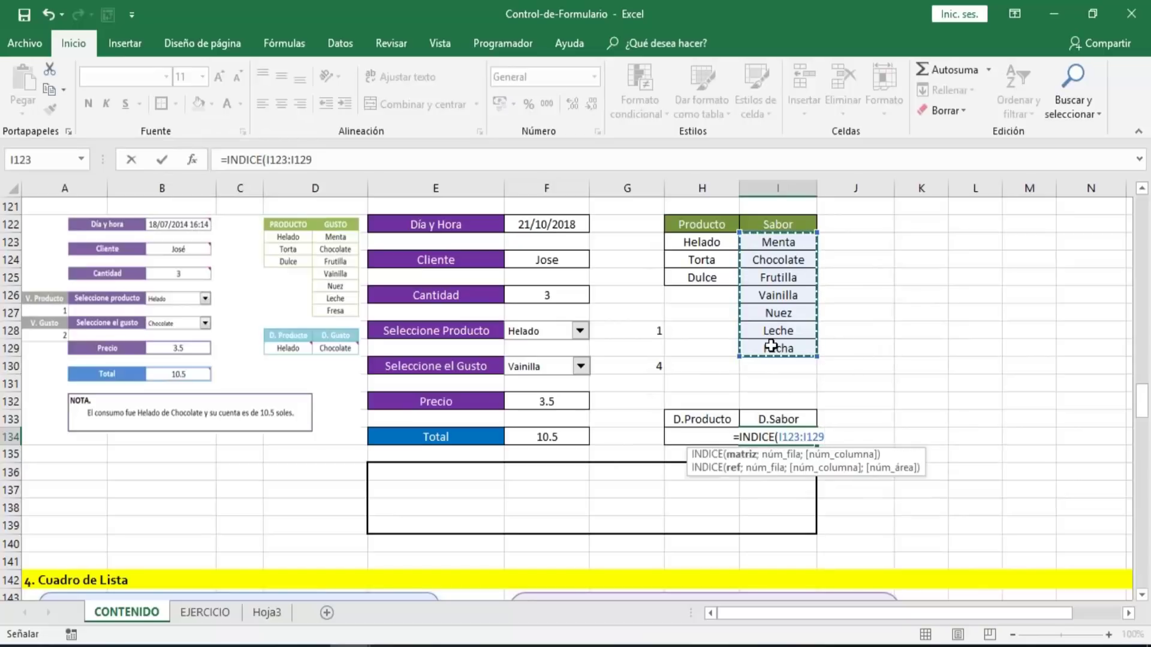
pyautogui.write(';')
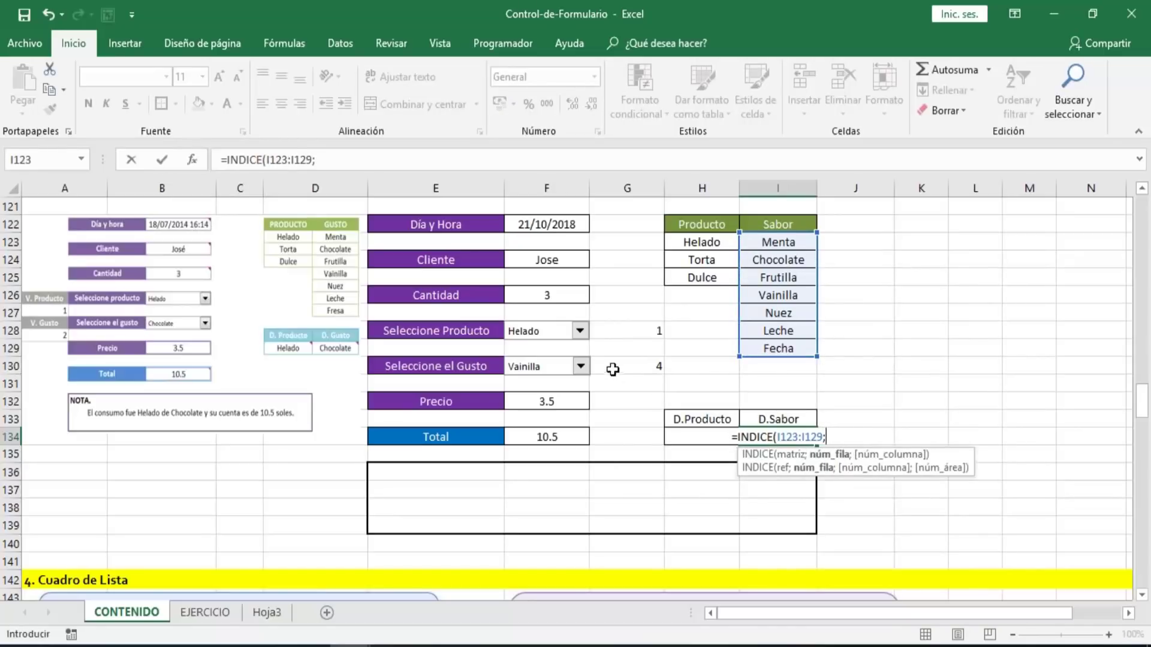
pyautogui.click(631, 367)
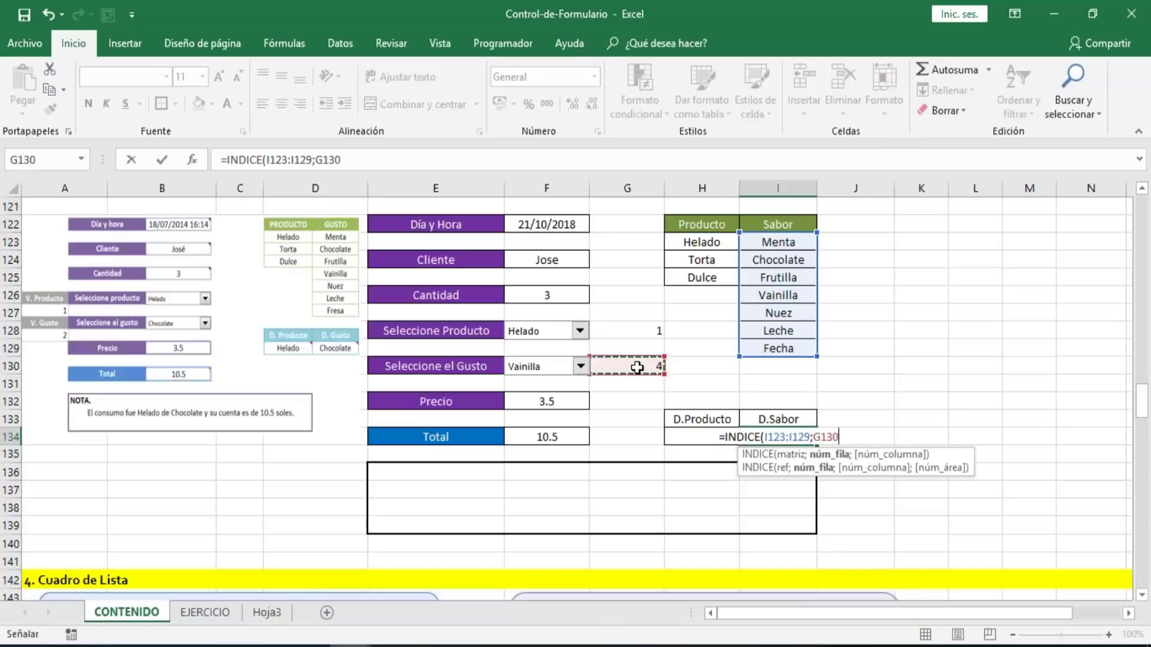
pyautogui.write(';')
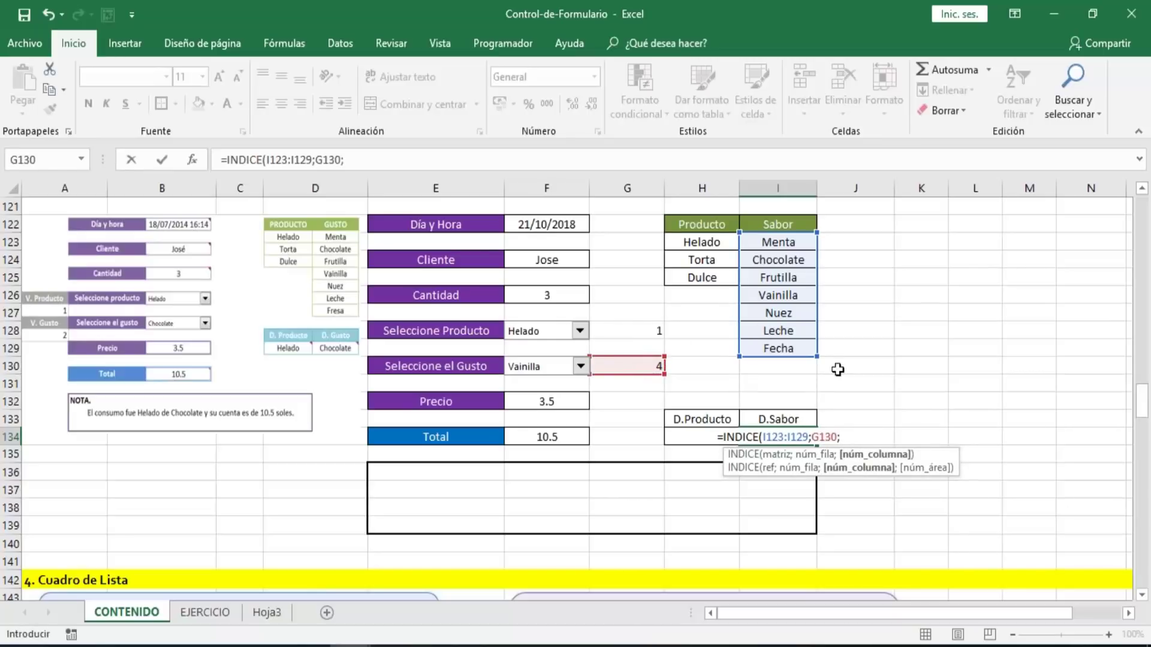
pyautogui.write('1')
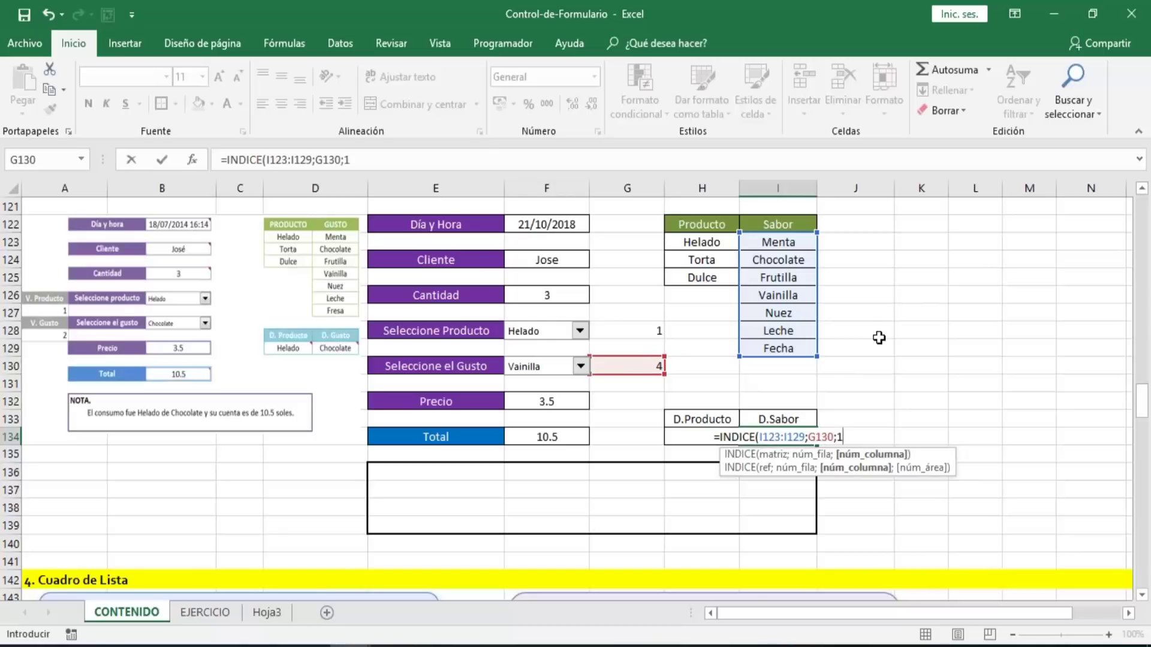
pyautogui.write(')')
pyautogui.press('Return')
pyautogui.press('Up')
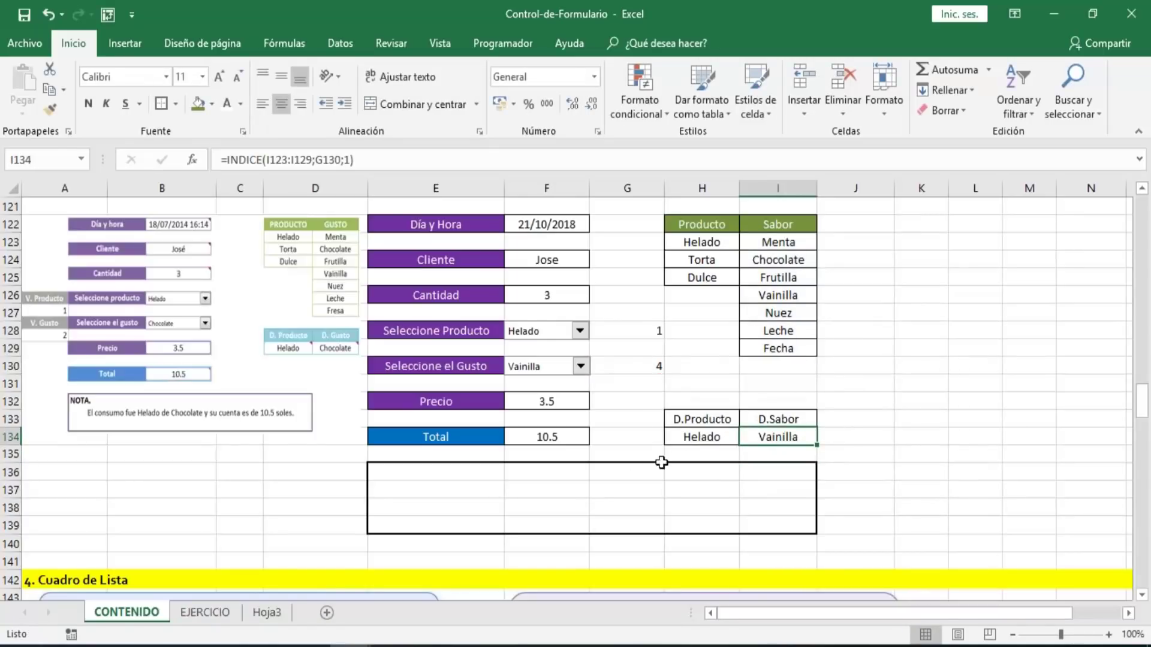
# - Hide the combo boxes' linked index numbers in G128:G130 by giving them a white font colour
pyautogui.moveTo(689, 437); pyautogui.dragTo(778, 438)
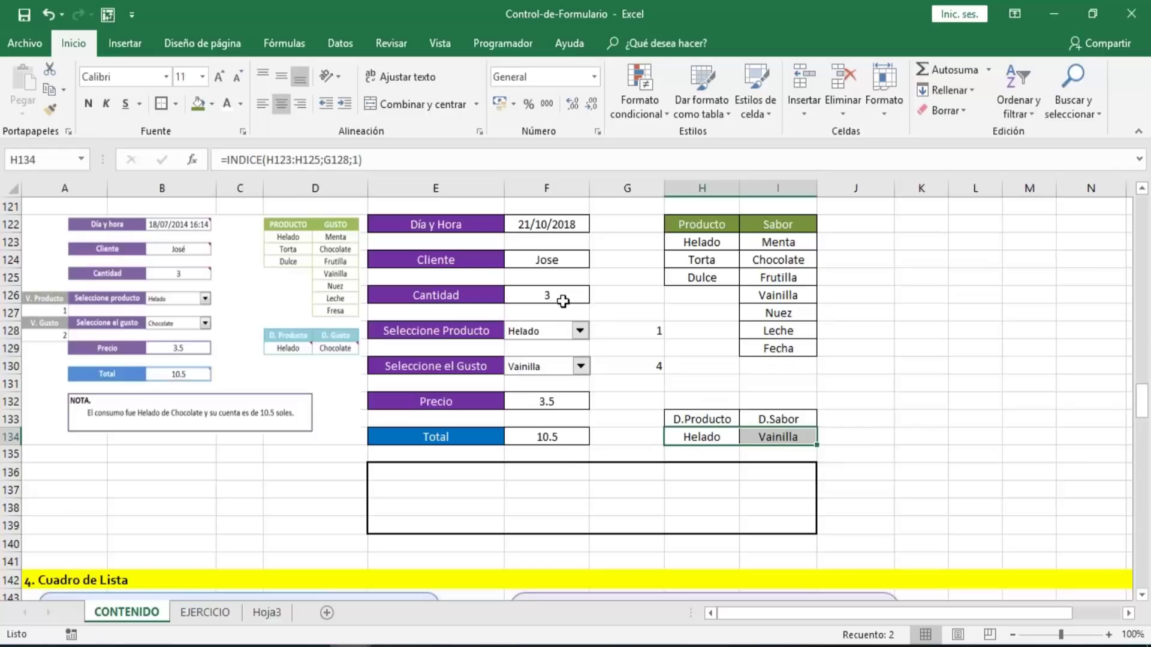
pyautogui.moveTo(641, 331); pyautogui.dragTo(650, 365)
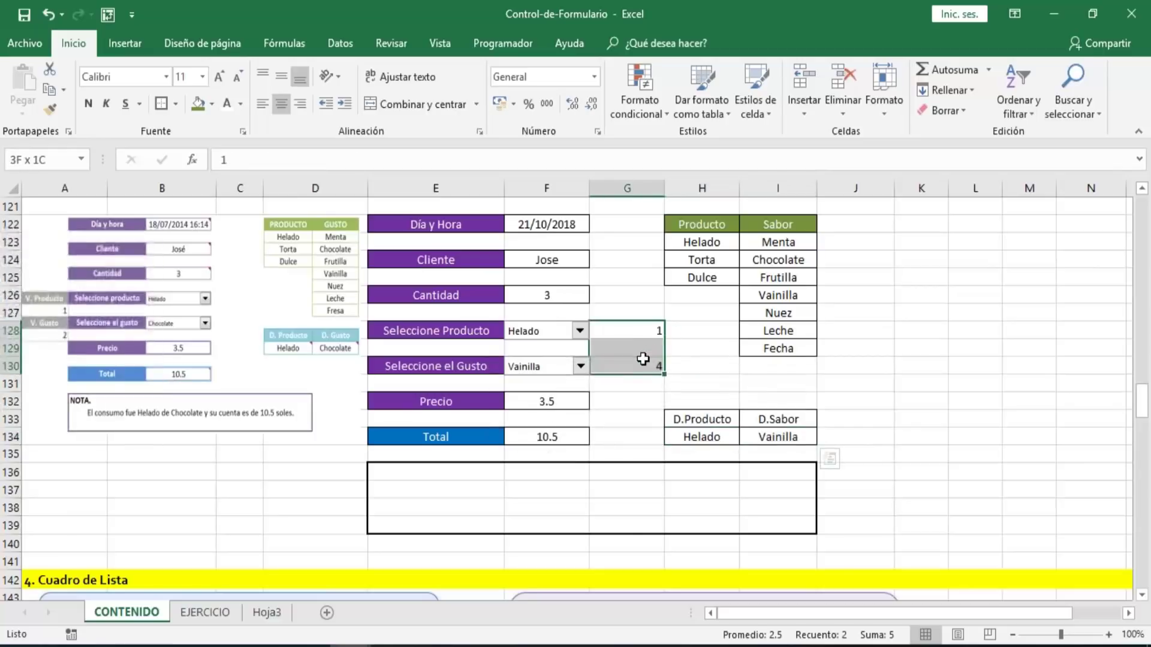
pyautogui.click(227, 103)
# - Enter the heading "NOTA." in E136, the first cell of the bordered note area
pyautogui.click(440, 477)
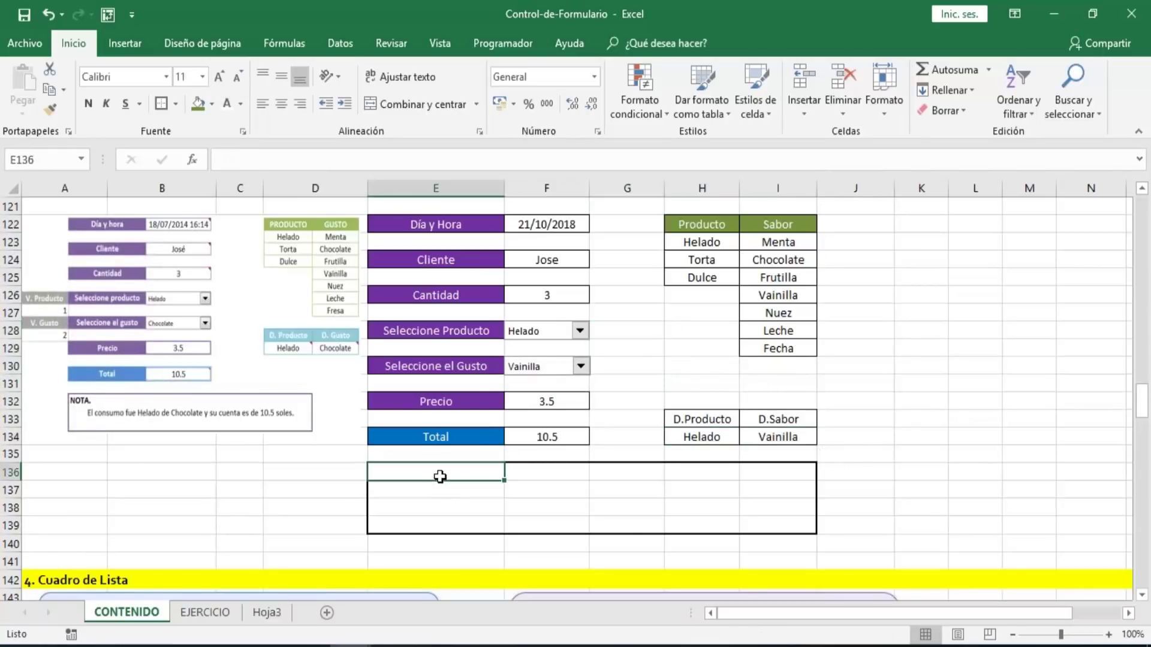
pyautogui.write('NOTA.')
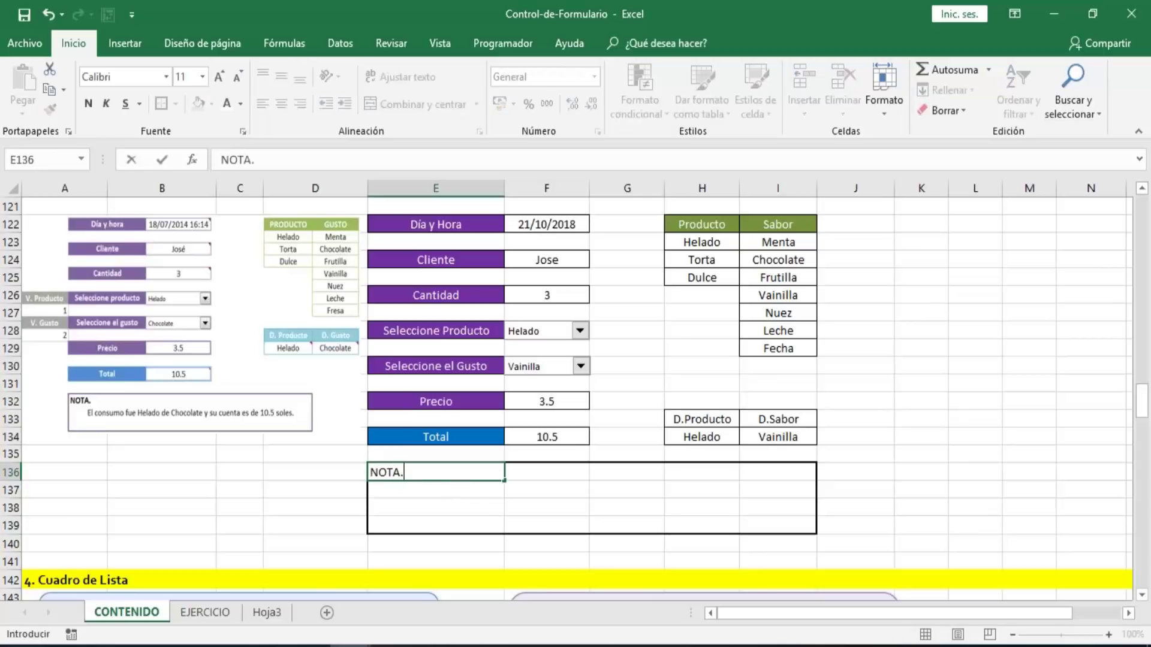
pyautogui.press('Return')
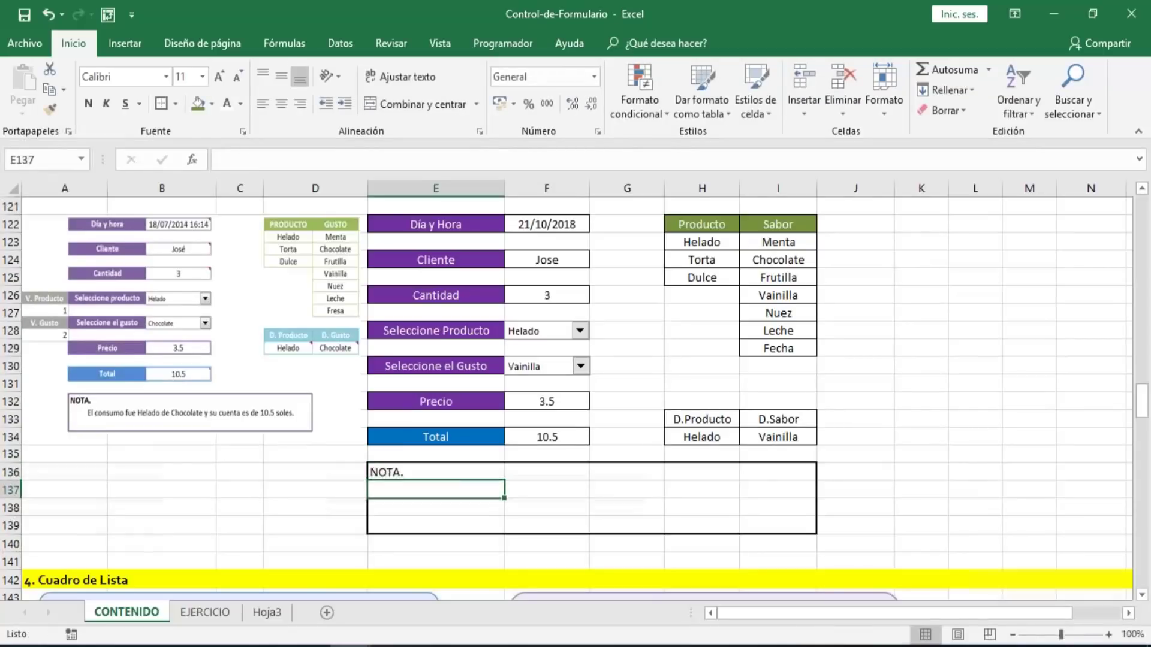
# - Merge and center cells F138:H138 inside the note area
pyautogui.press('Return')
pyautogui.press('Right')
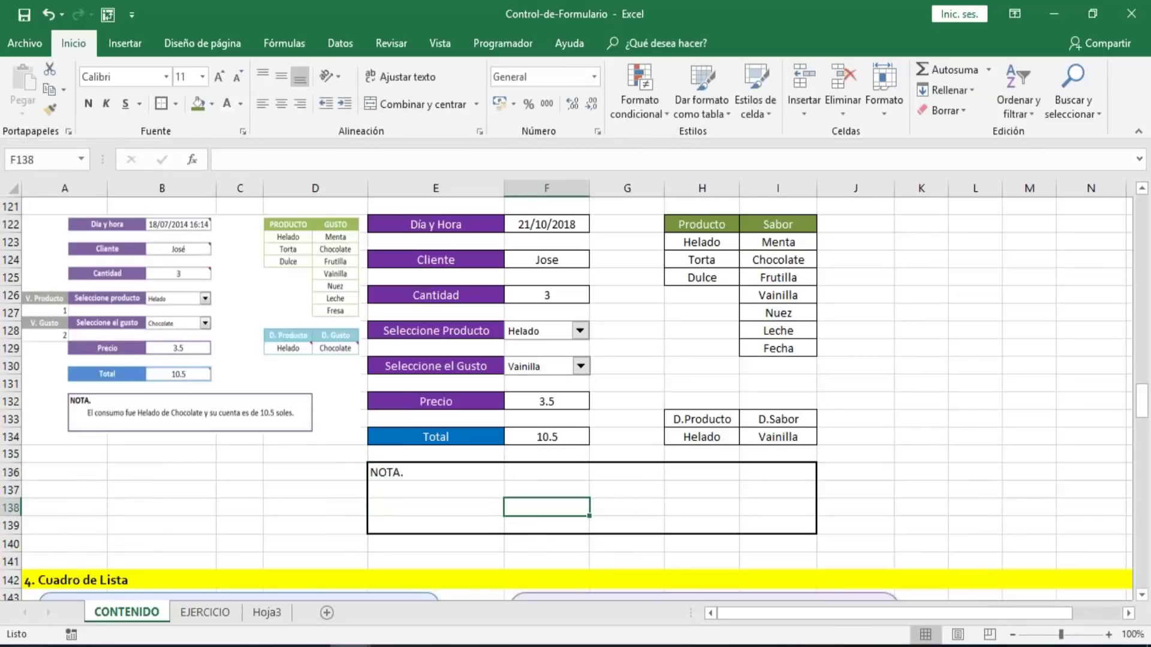
pyautogui.hotkey('shift', 'Right')
pyautogui.hotkey('shift', 'Right')
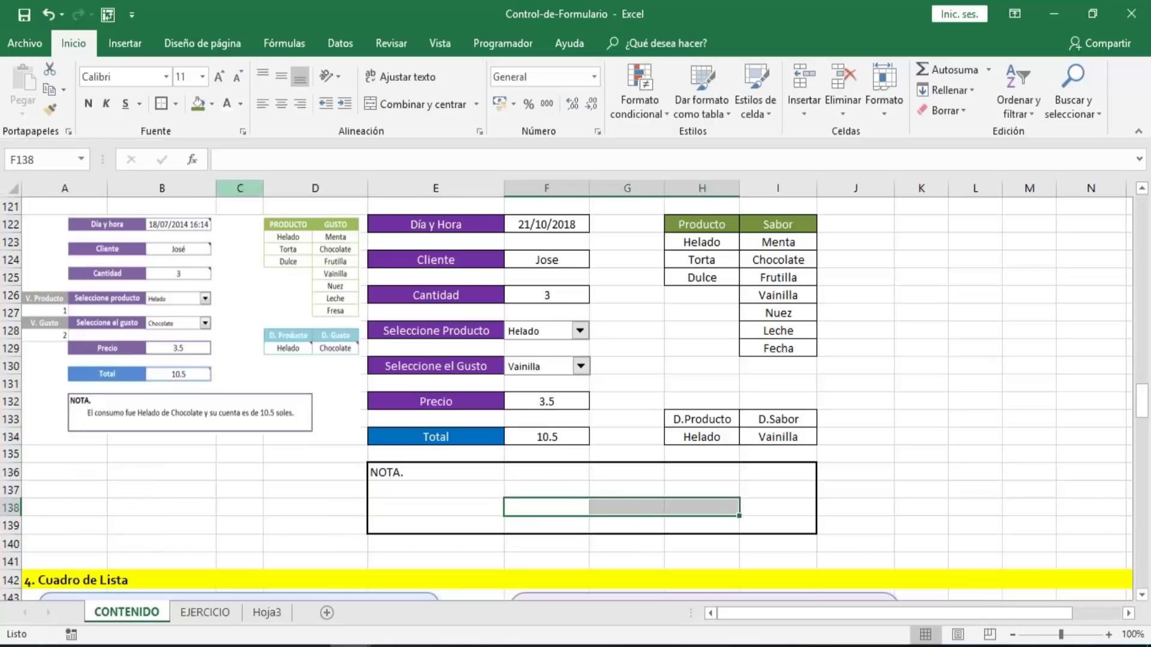
pyautogui.click(416, 110)
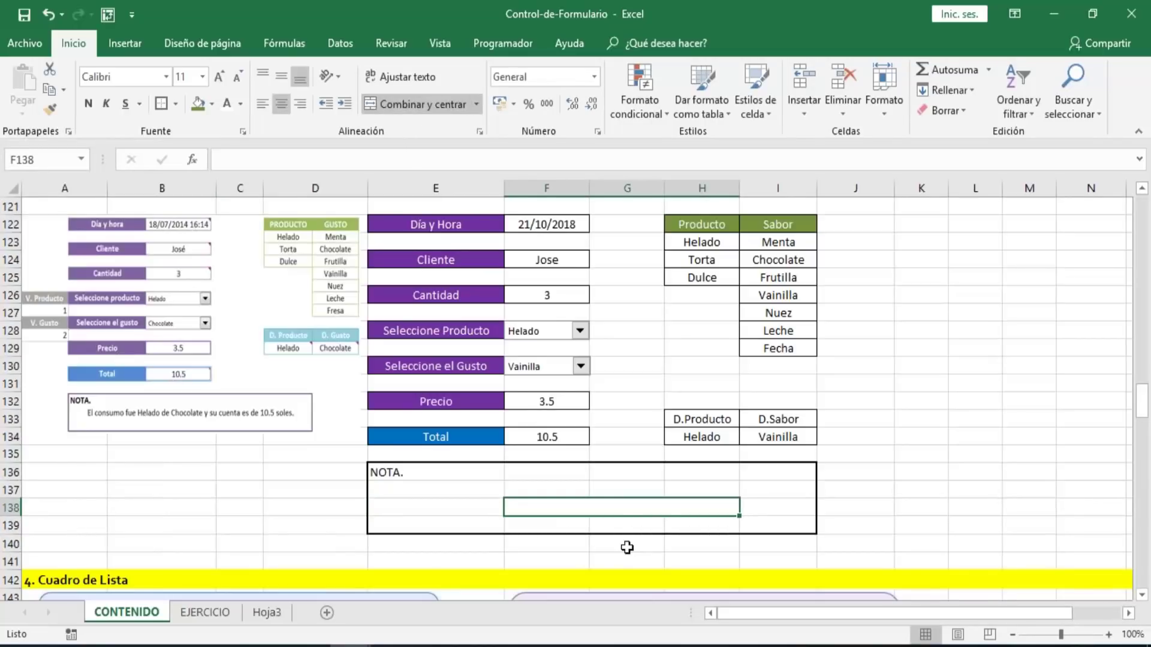
# - Start a CONCATENAR formula in the merged note cell F138 with the text "El consumo fue " as its first argument
pyautogui.write('=')
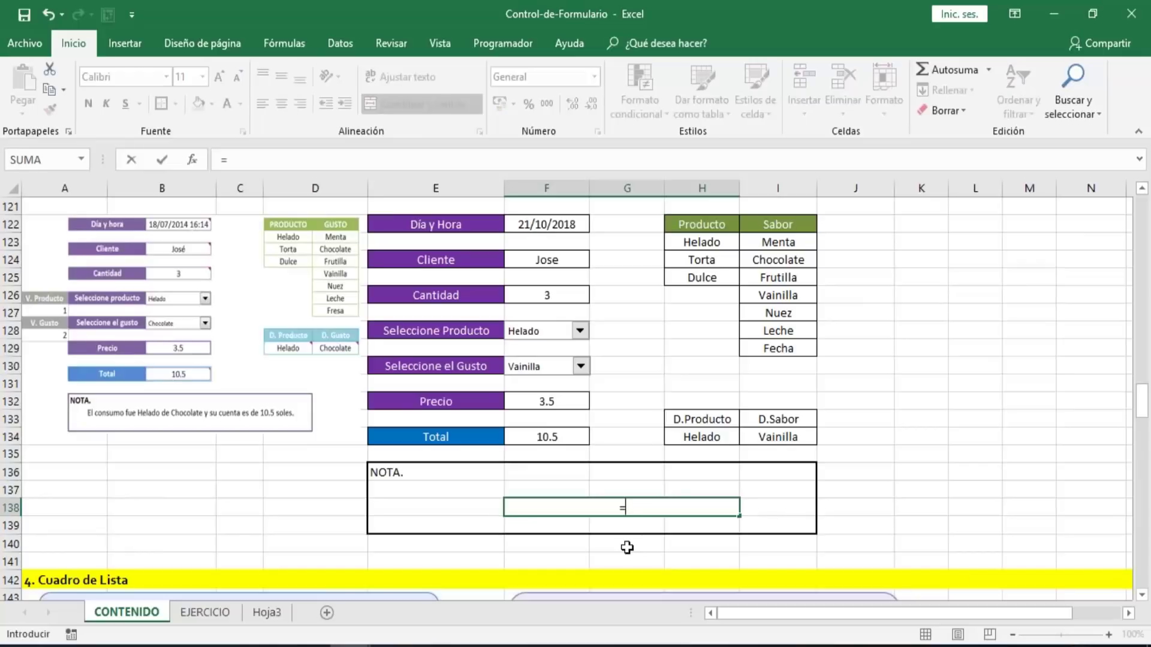
pyautogui.write('CO')
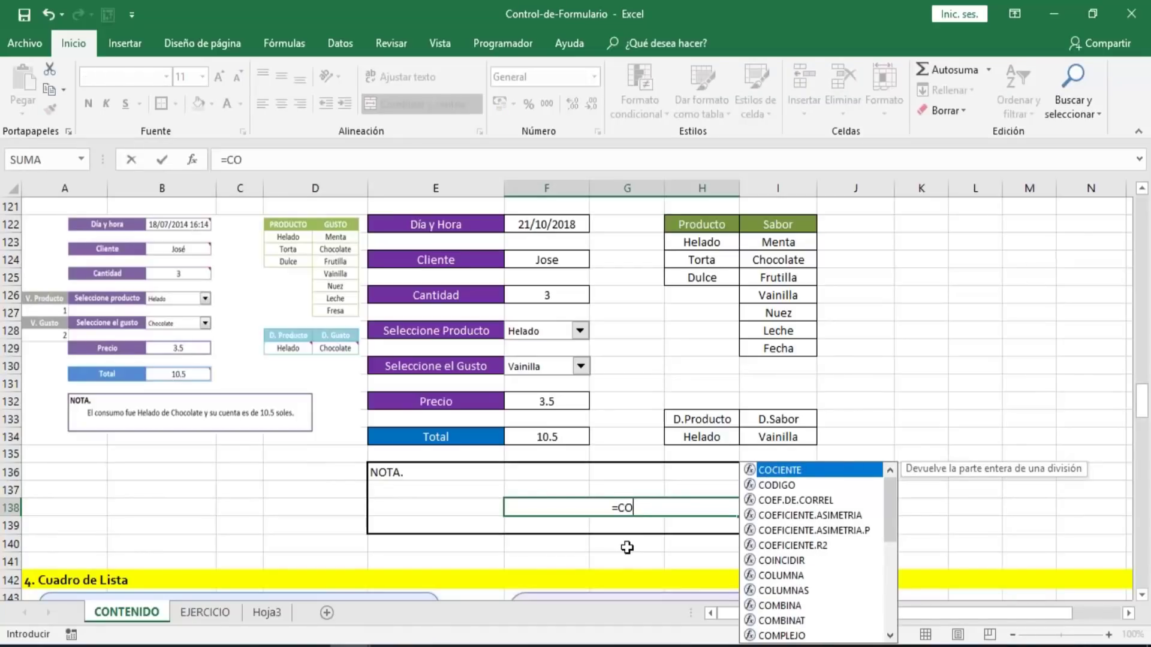
pyautogui.write('NCA')
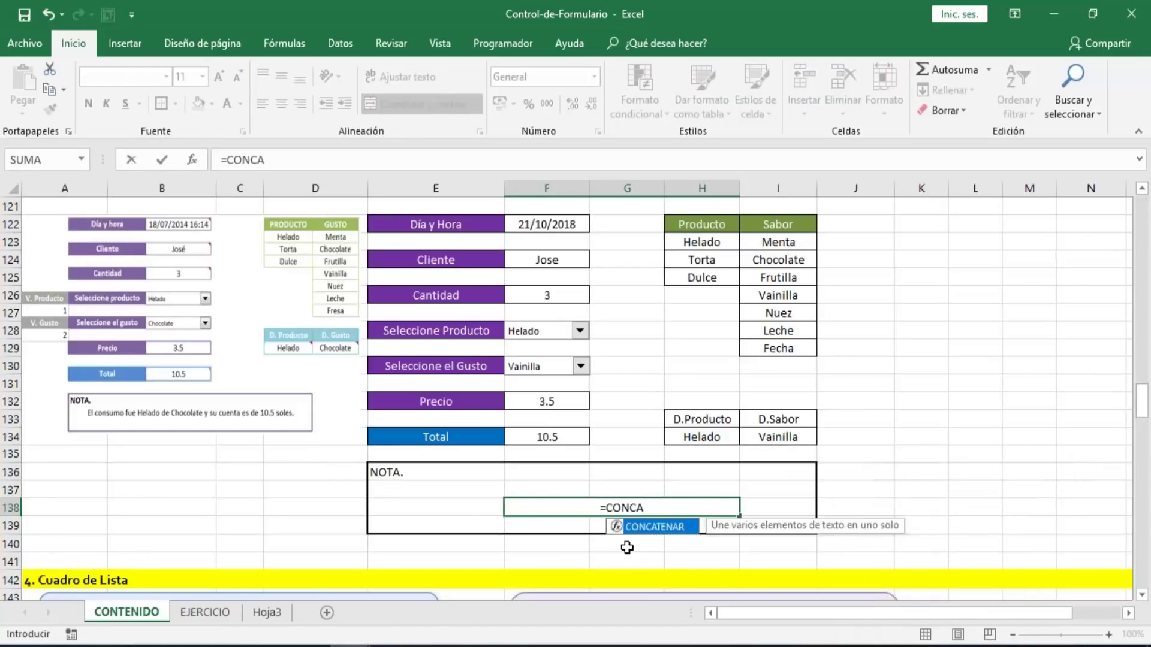
pyautogui.press('Tab')
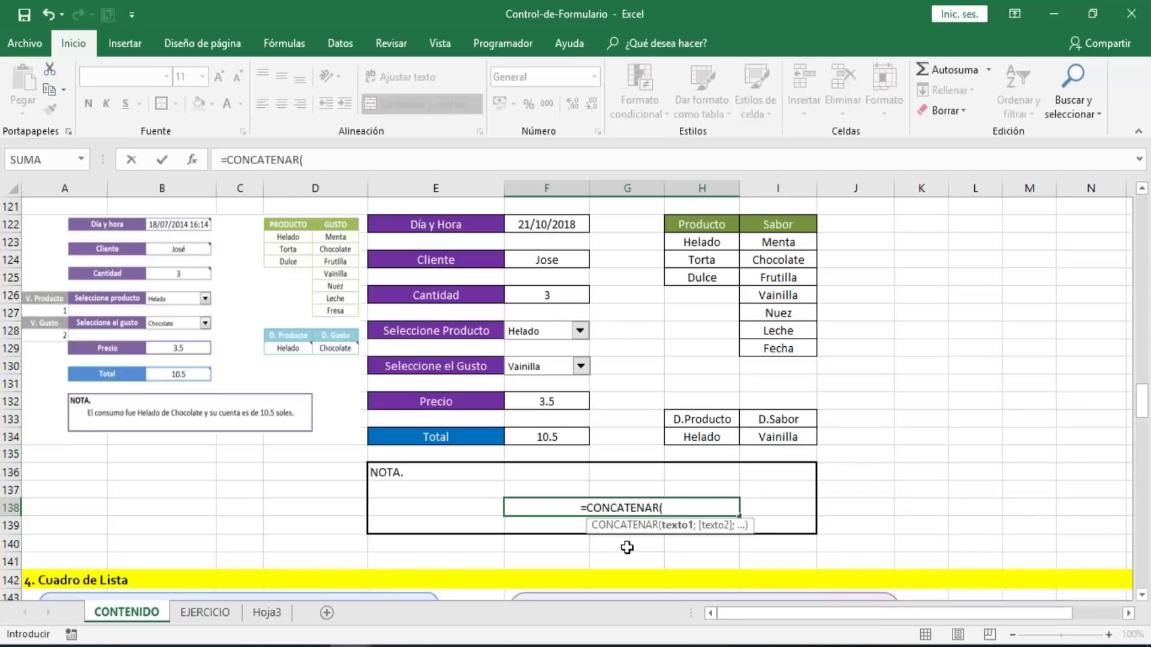
pyautogui.write('"')
pyautogui.write('y')
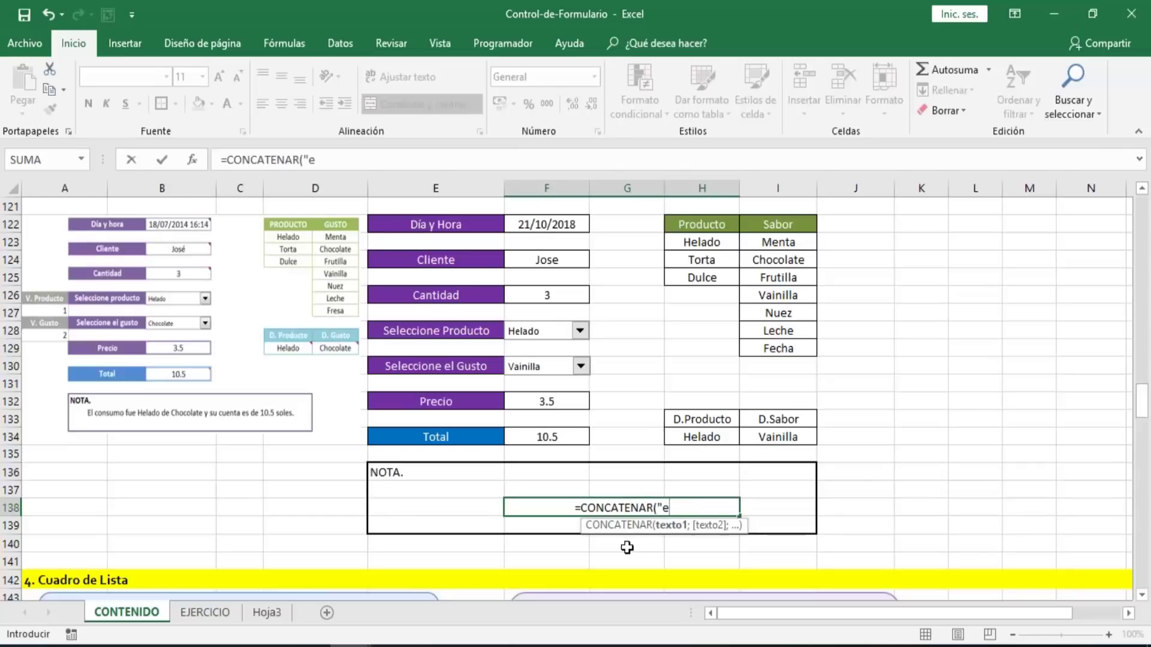
pyautogui.press('BackSpace')
pyautogui.write('W')
pyautogui.press('BackSpace')
pyautogui.write('E')
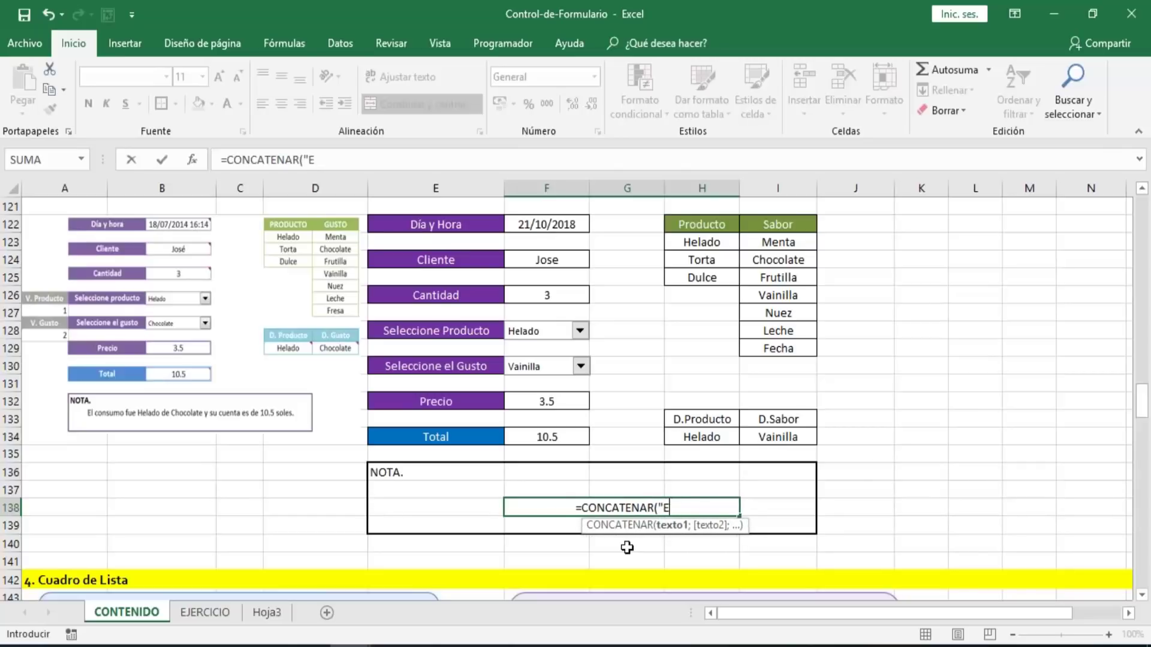
pyautogui.write('l consumo')
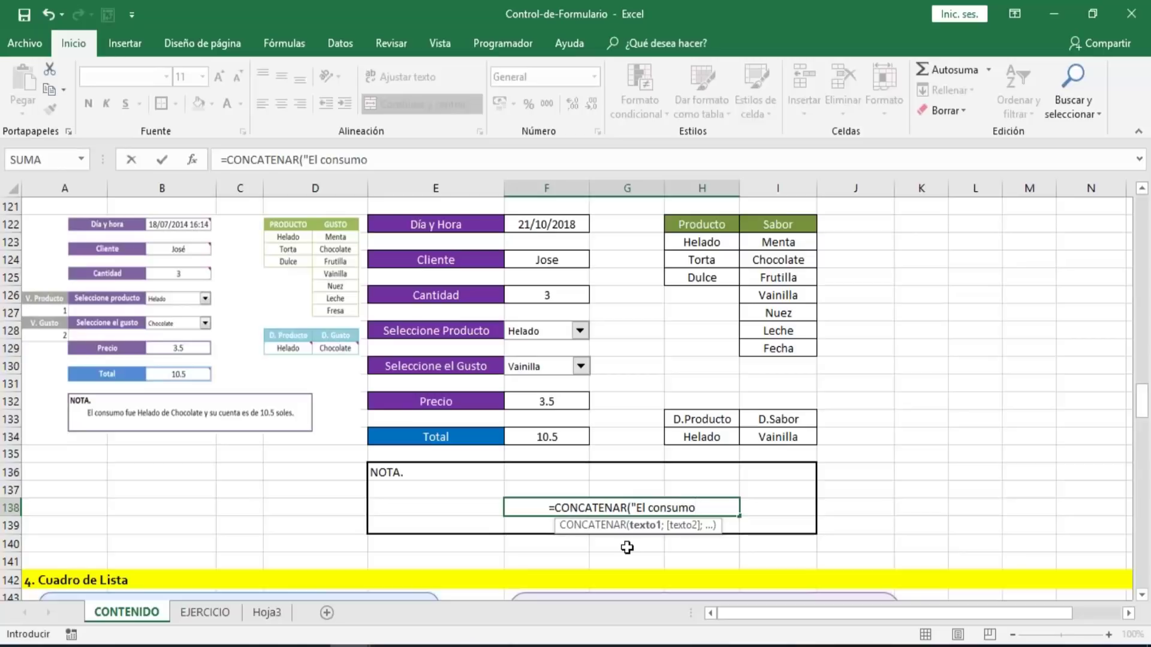
pyautogui.write(' fue')
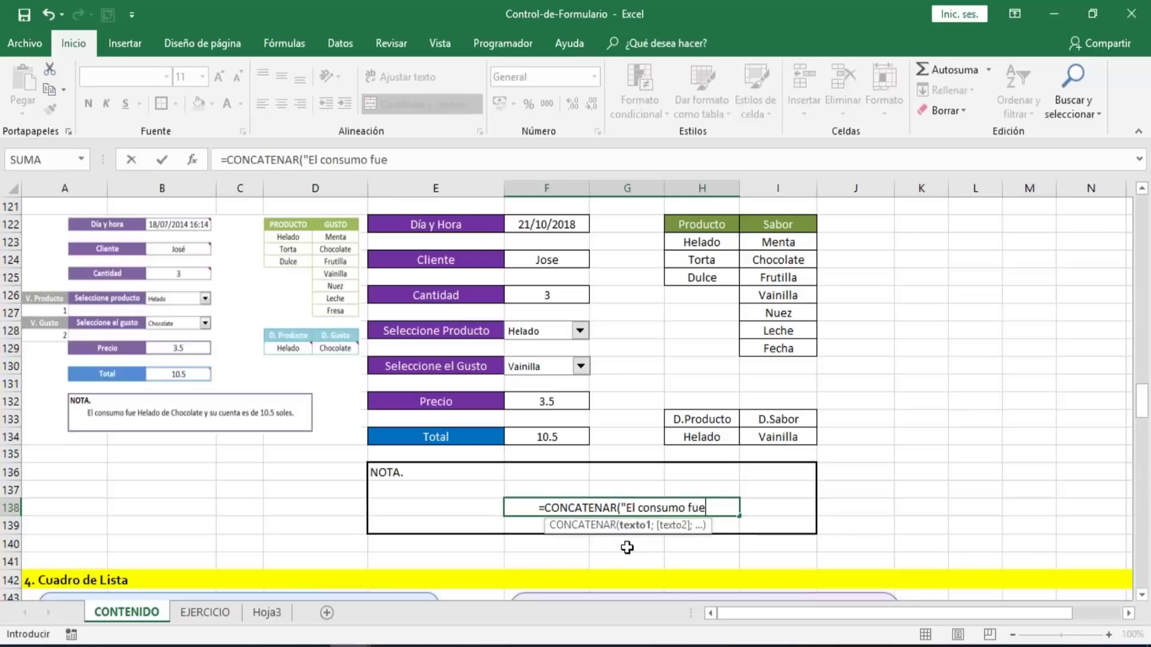
pyautogui.write('"')
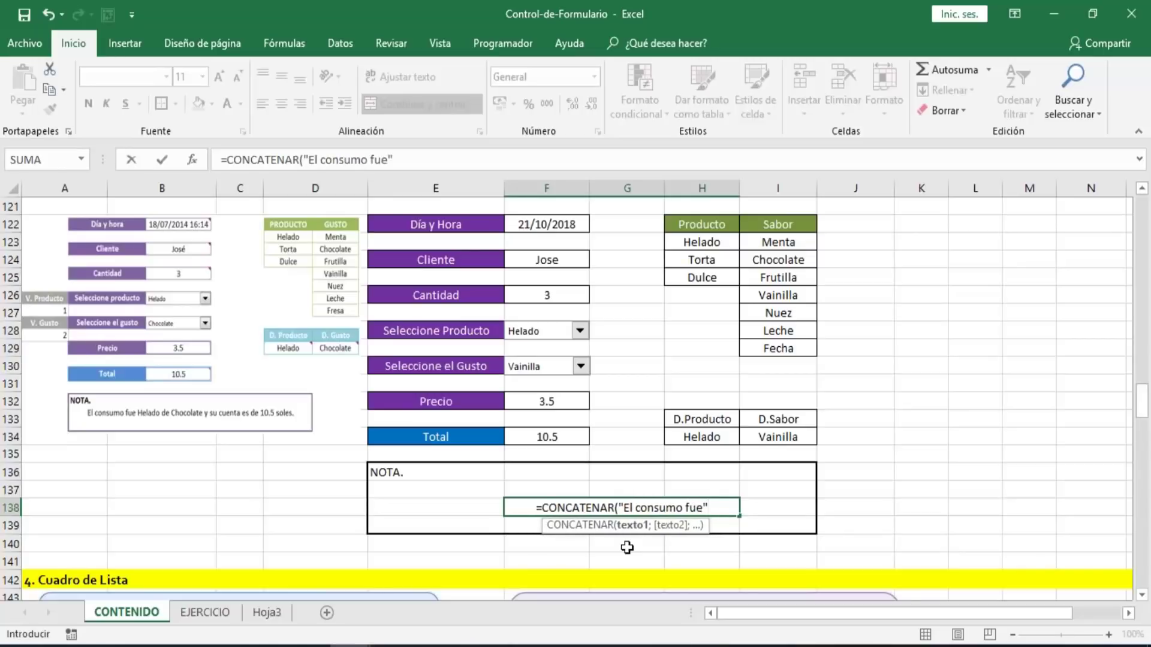
pyautogui.press('BackSpace')
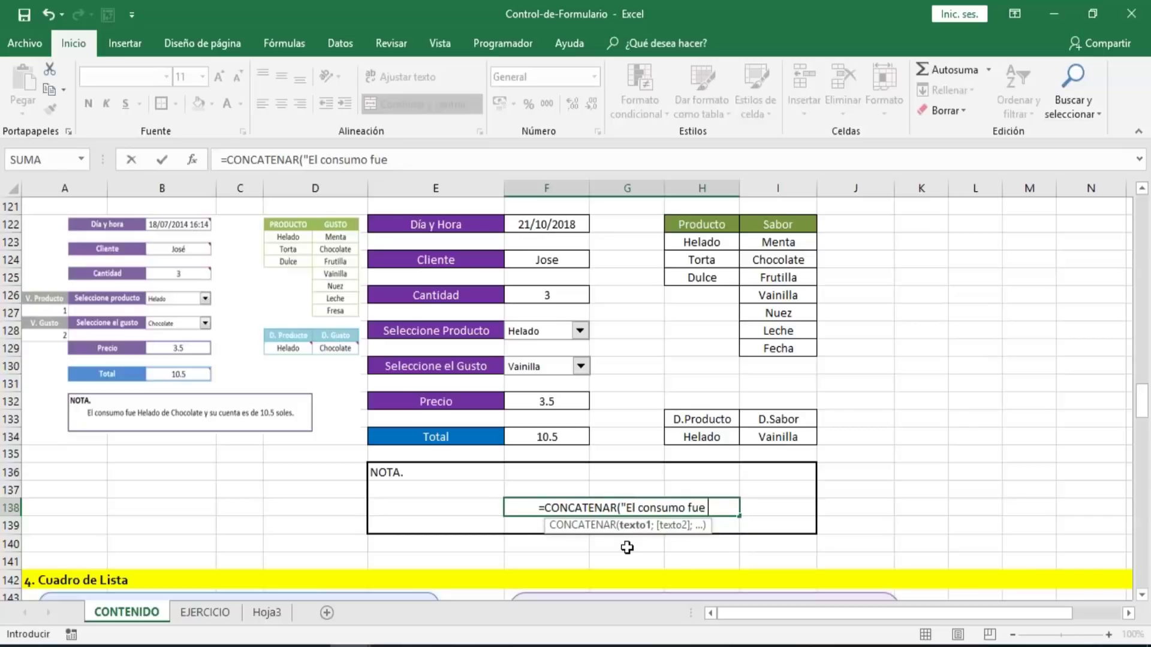
pyautogui.write('"')
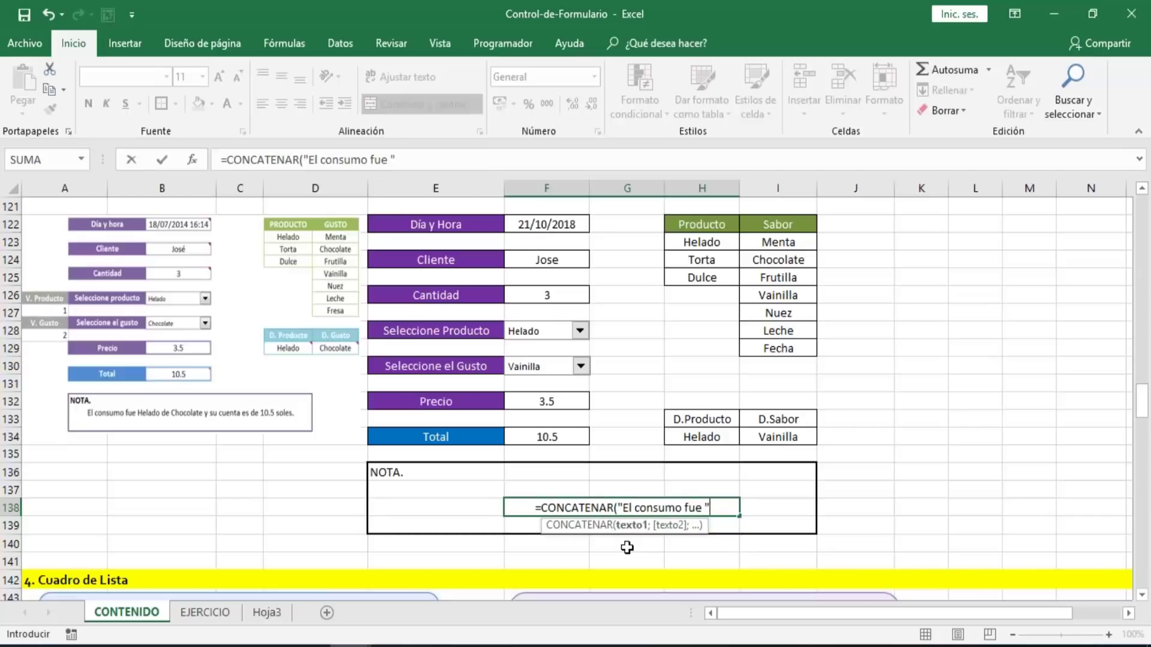
pyautogui.write(';')
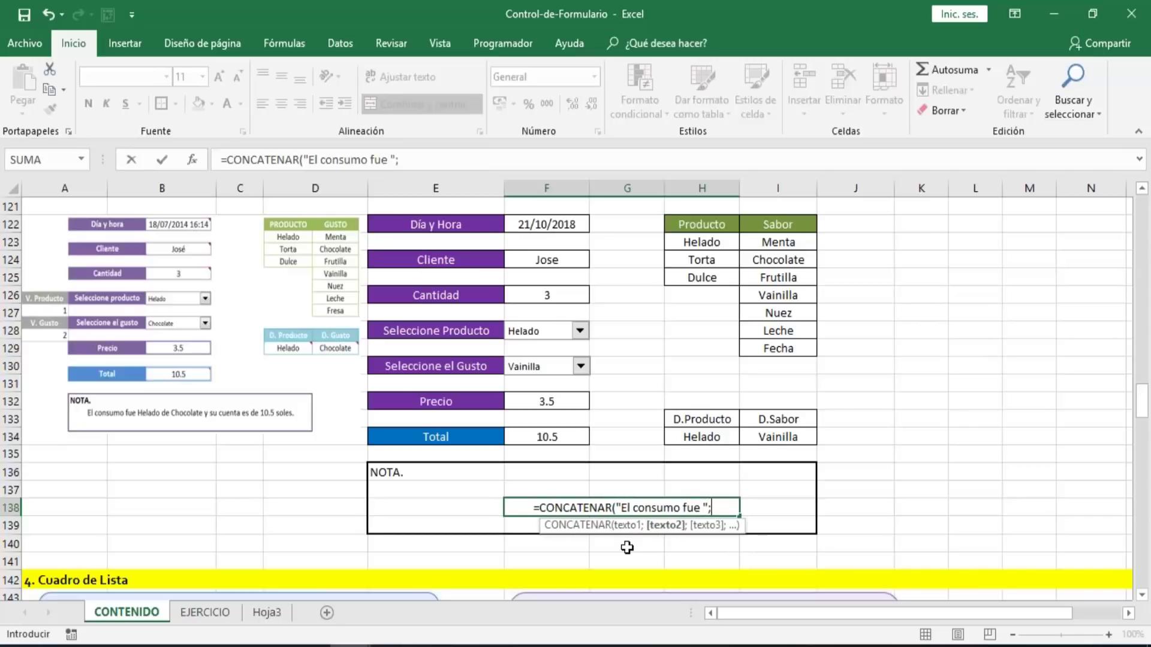
# - Add the selected product in H134 and the text " de" to the note formula, separating the arguments with semicolons
pyautogui.click(704, 439)
pyautogui.write(',')
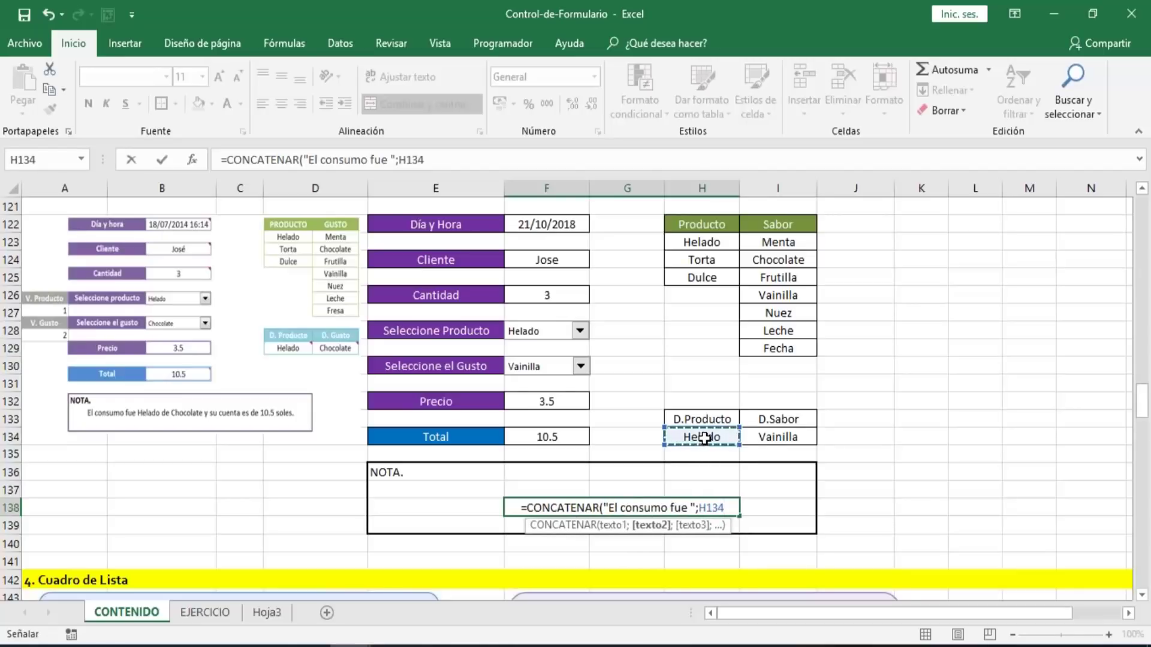
pyautogui.write('"')
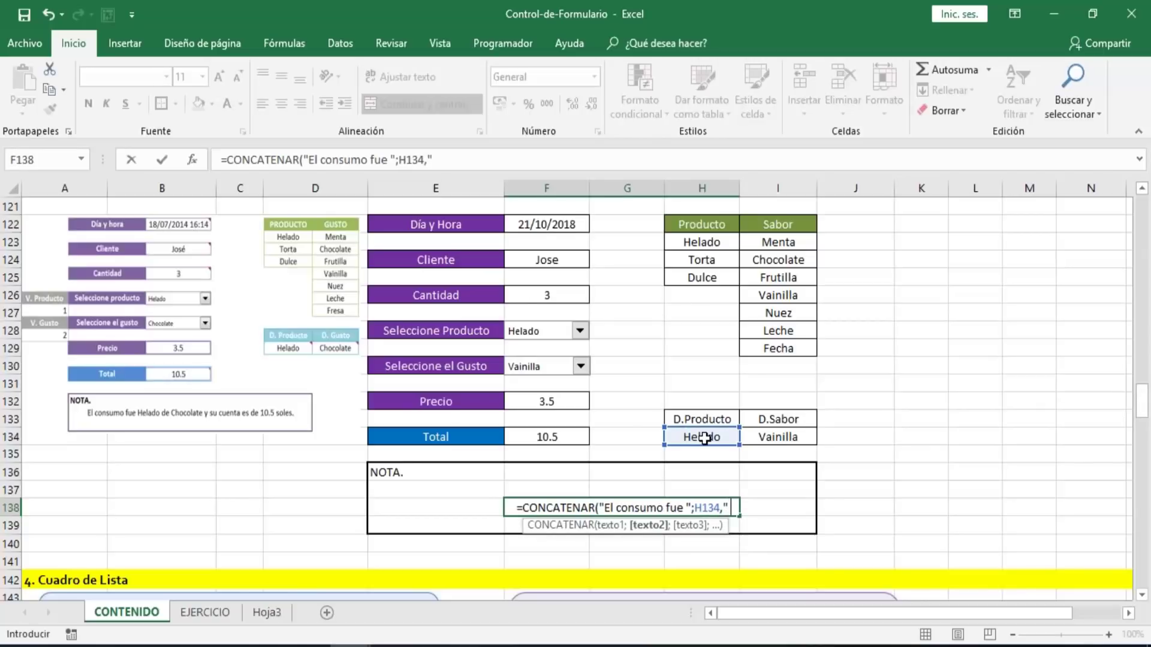
pyautogui.write(' de"')
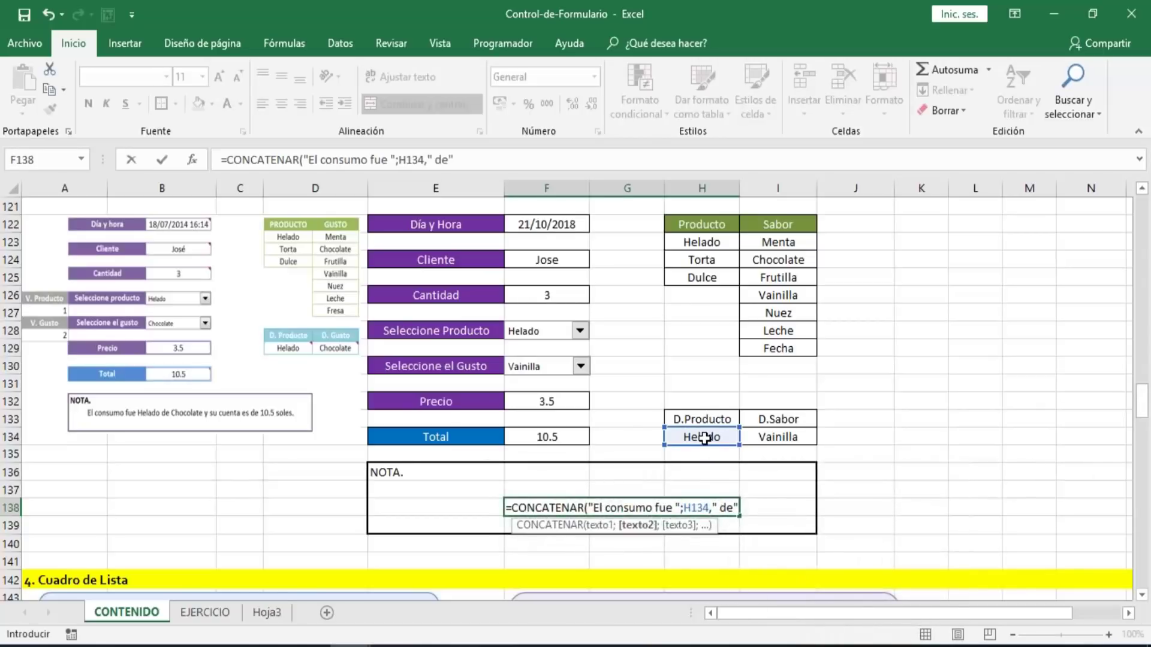
pyautogui.write(';')
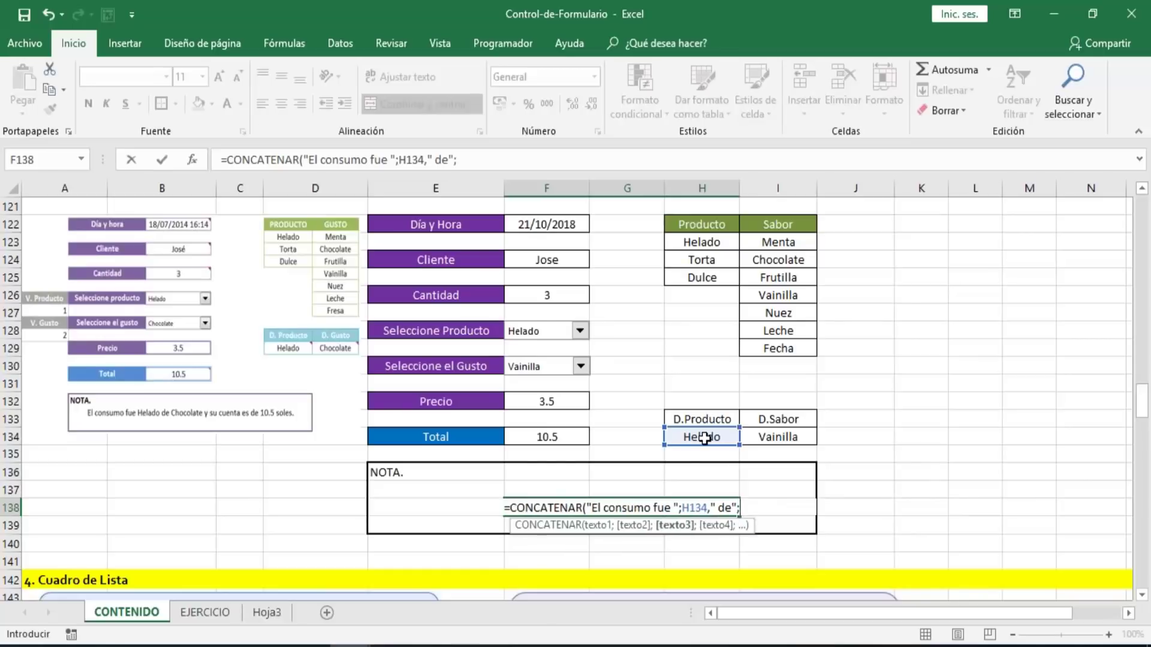
pyautogui.click(712, 509)
pyautogui.press('BackSpace')
pyautogui.write(';')
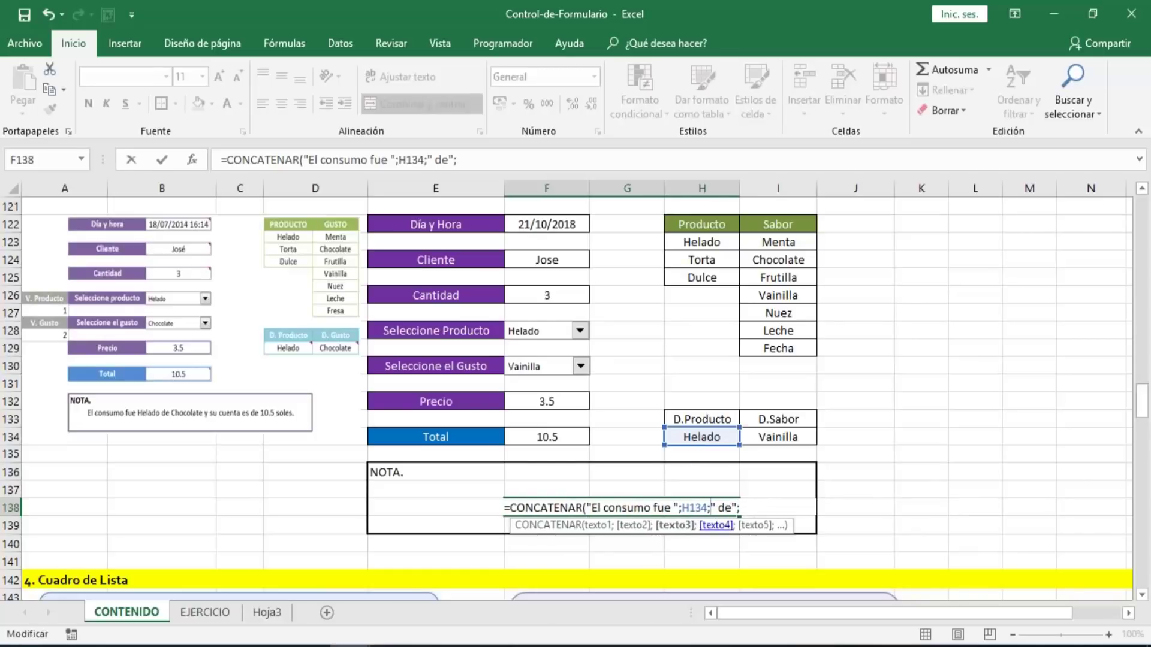
# - Append the selected flavour in I134 and the text " y su cuenta es de " to the note formula
pyautogui.click(742, 508)
pyautogui.click(776, 437)
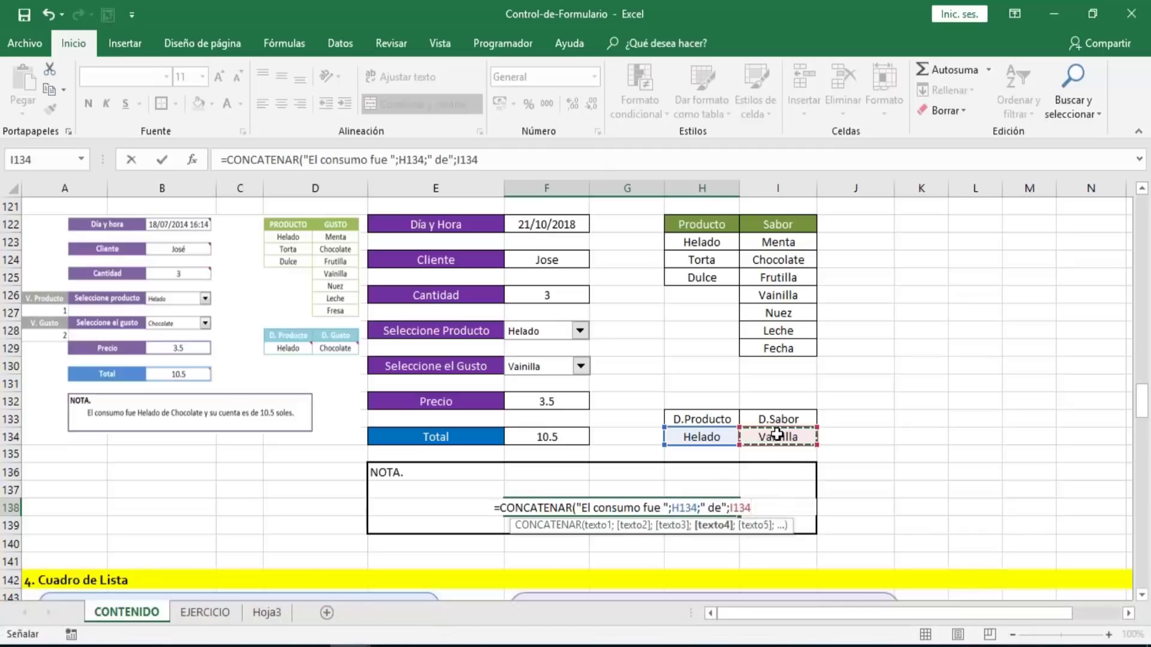
pyautogui.write(';')
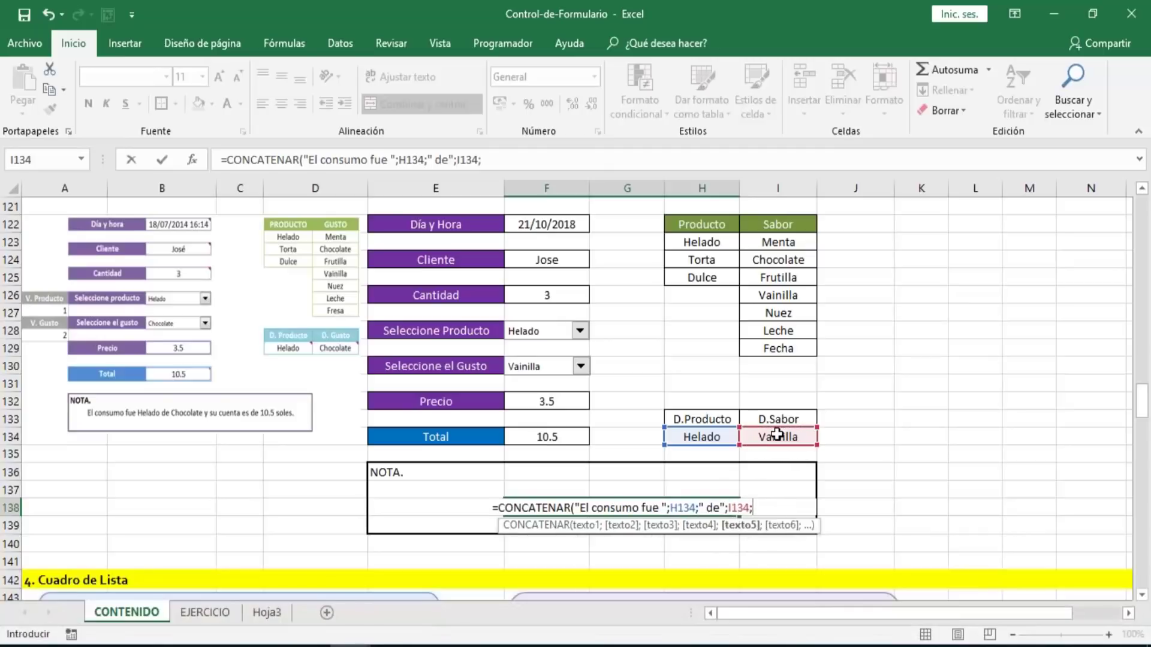
pyautogui.write('"')
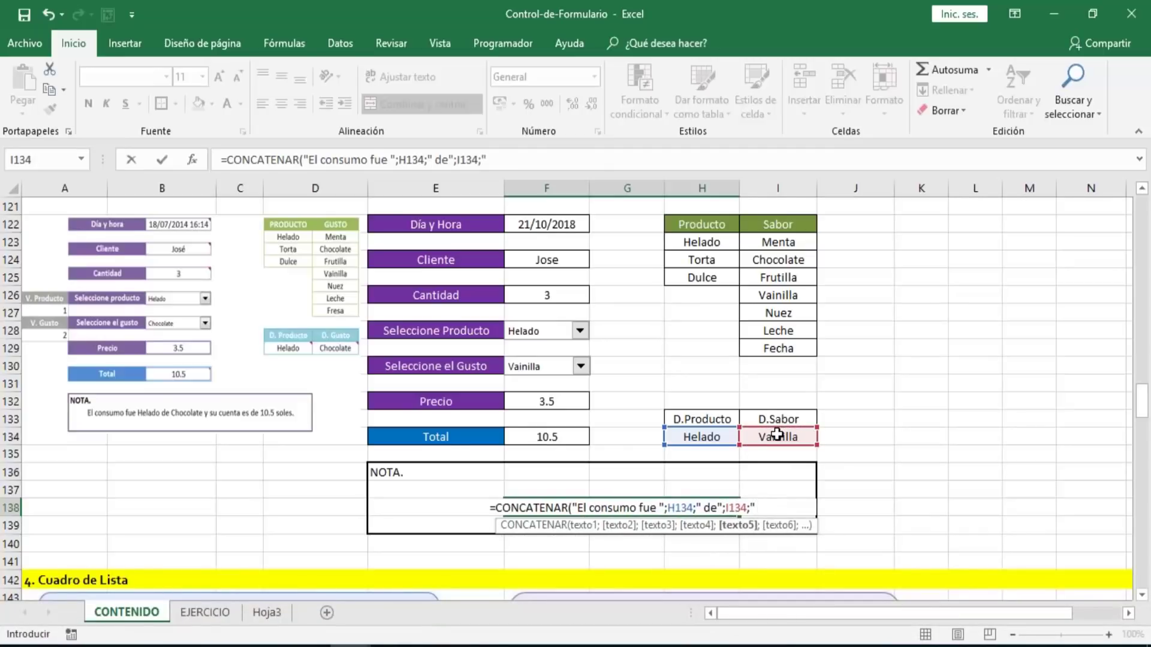
pyautogui.write(' y su ')
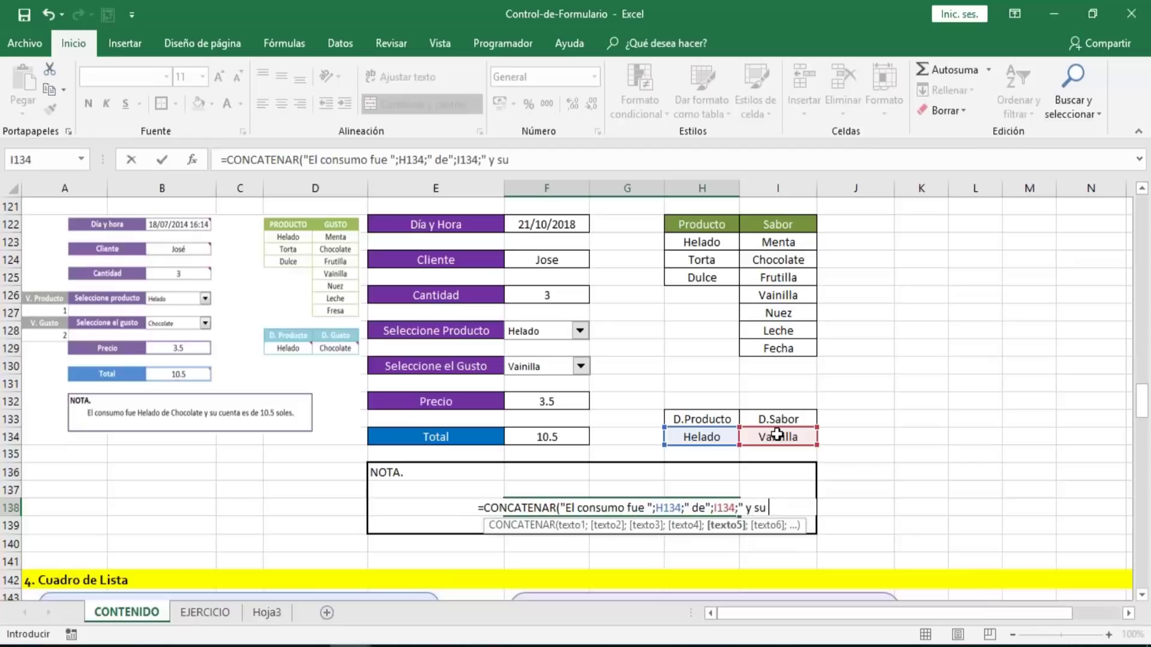
pyautogui.write('cuenta es de')
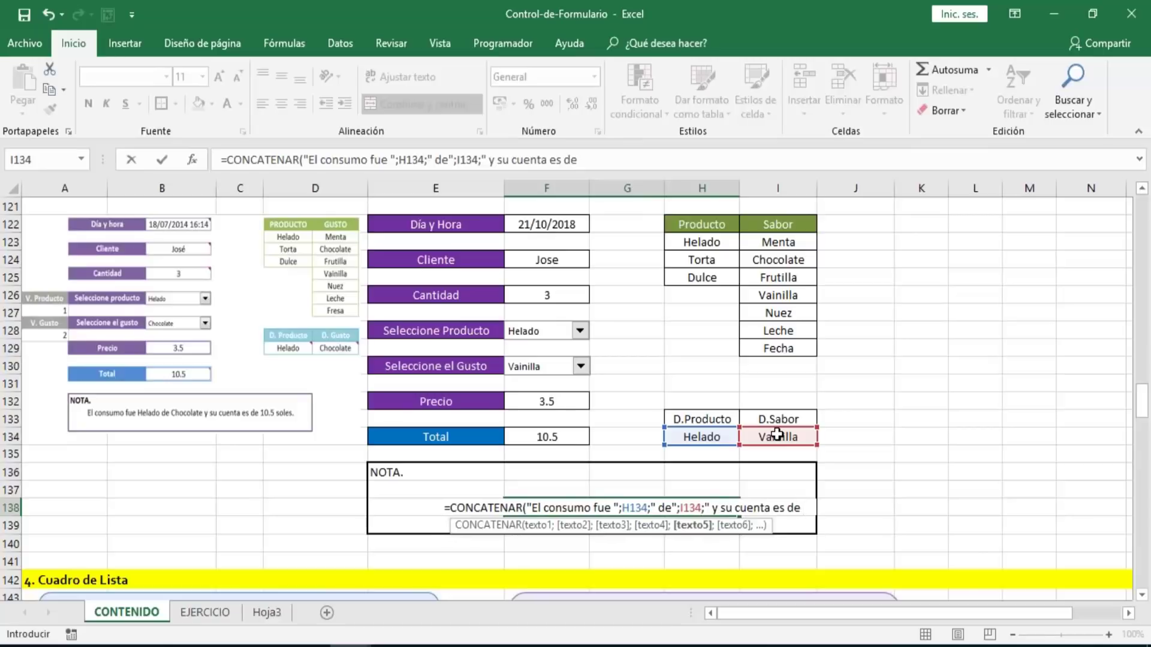
pyautogui.write(' "')
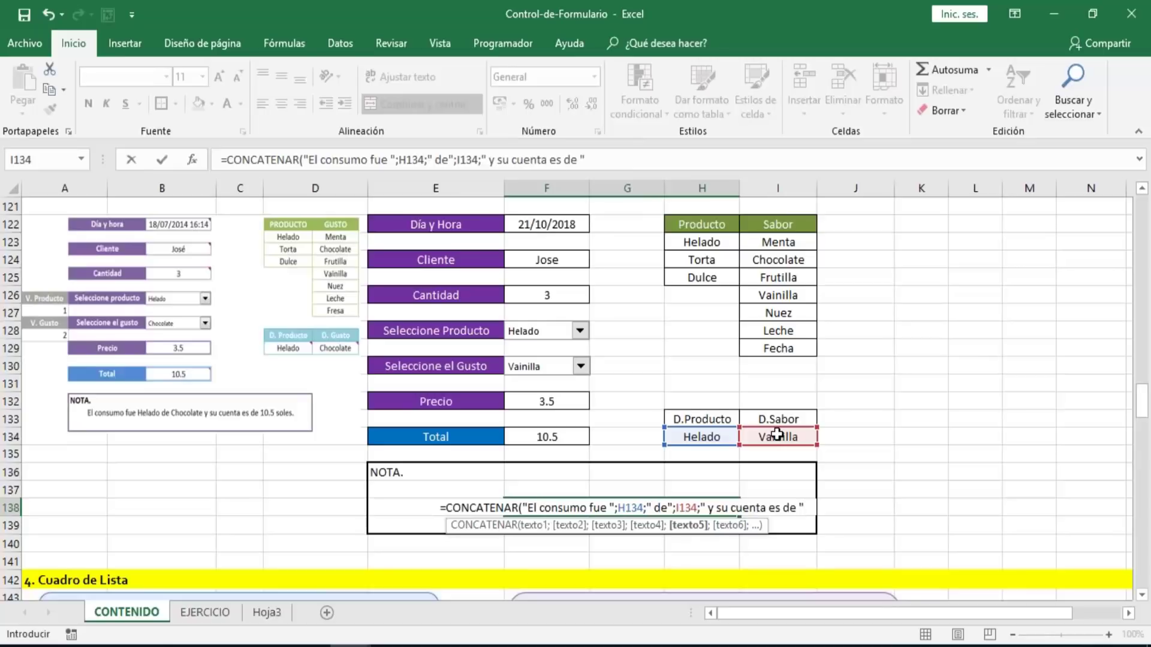
pyautogui.write(';')
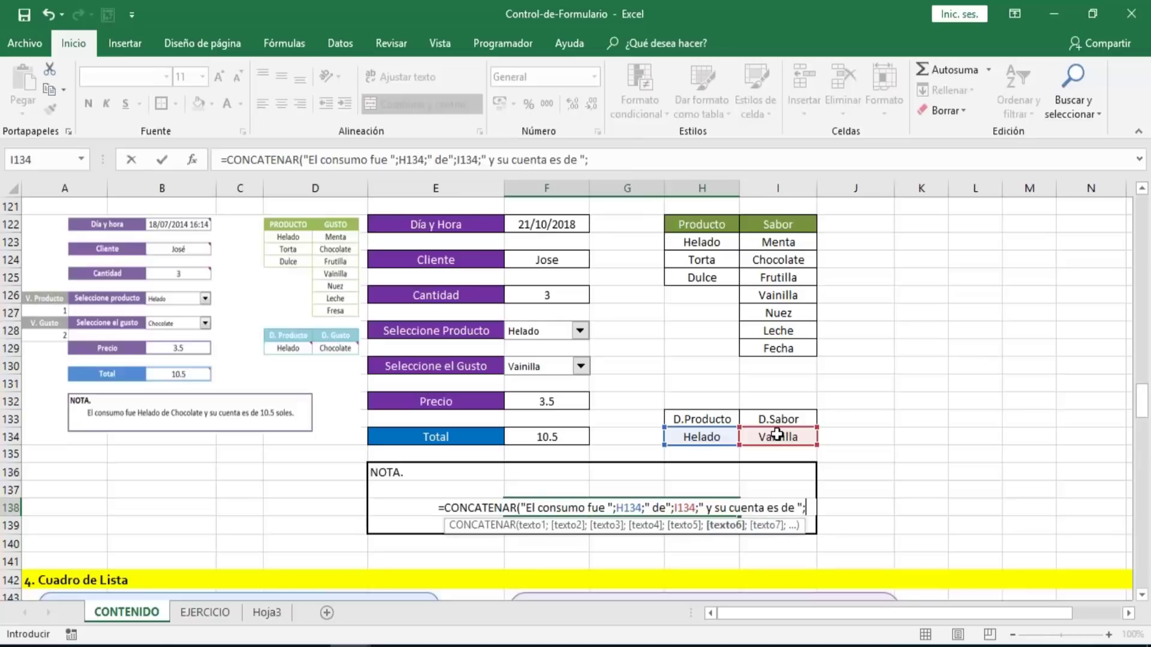
# - Complete the note formula with the Total cell F134 as its last argument and enter it
pyautogui.click(556, 438)
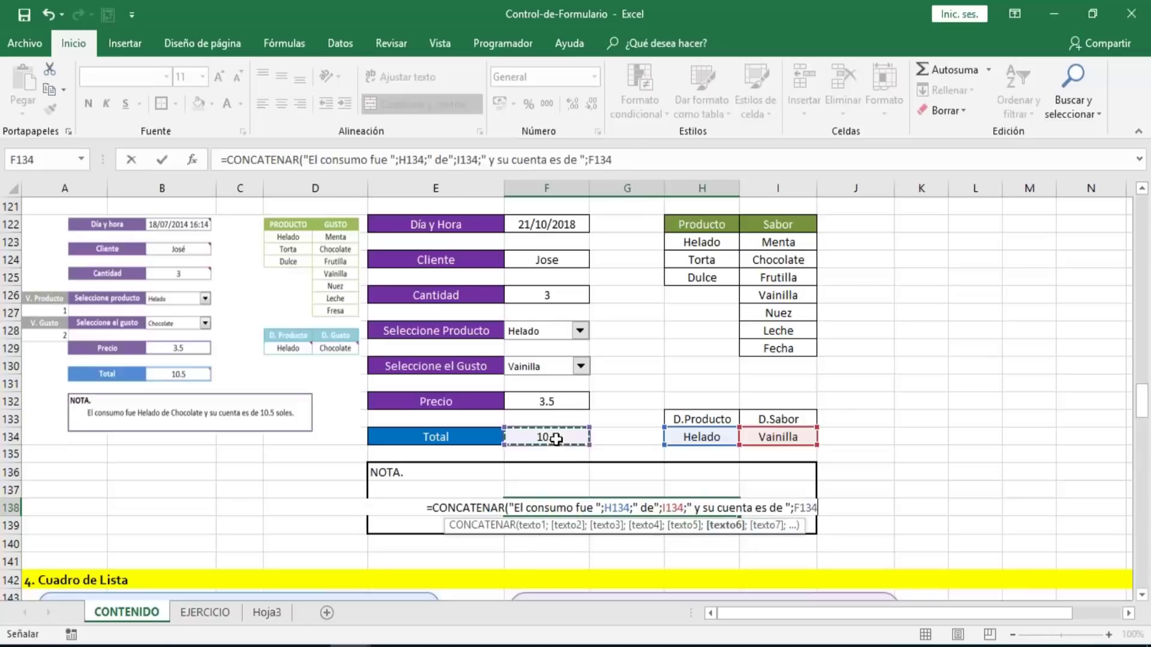
pyautogui.write(')')
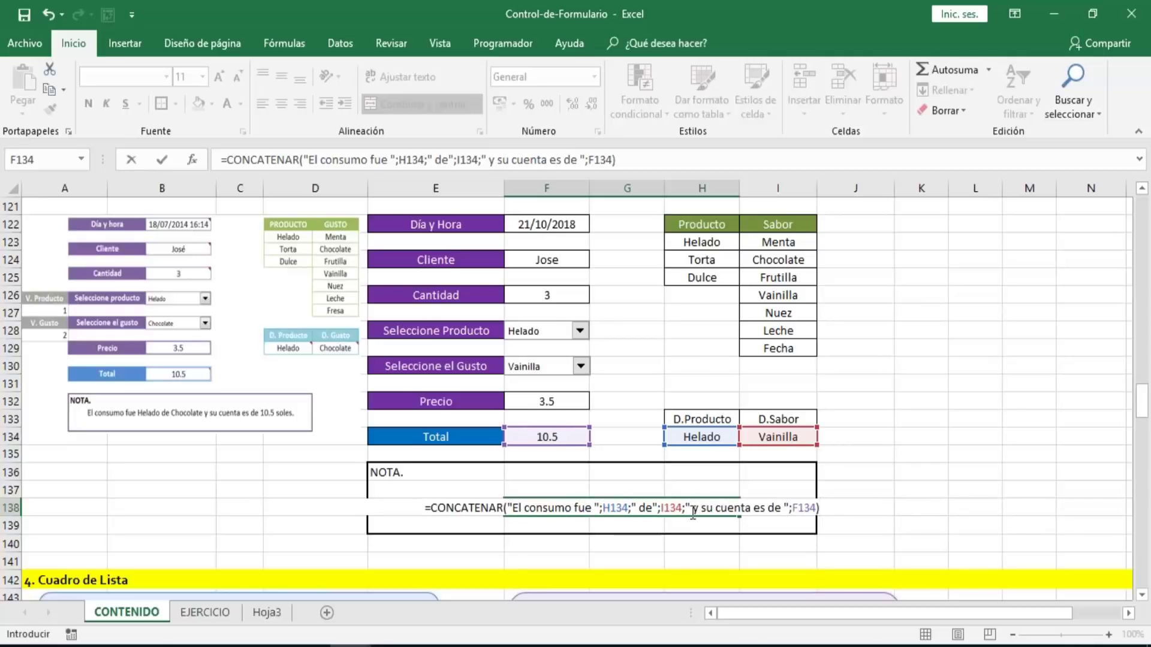
pyautogui.press('Return')
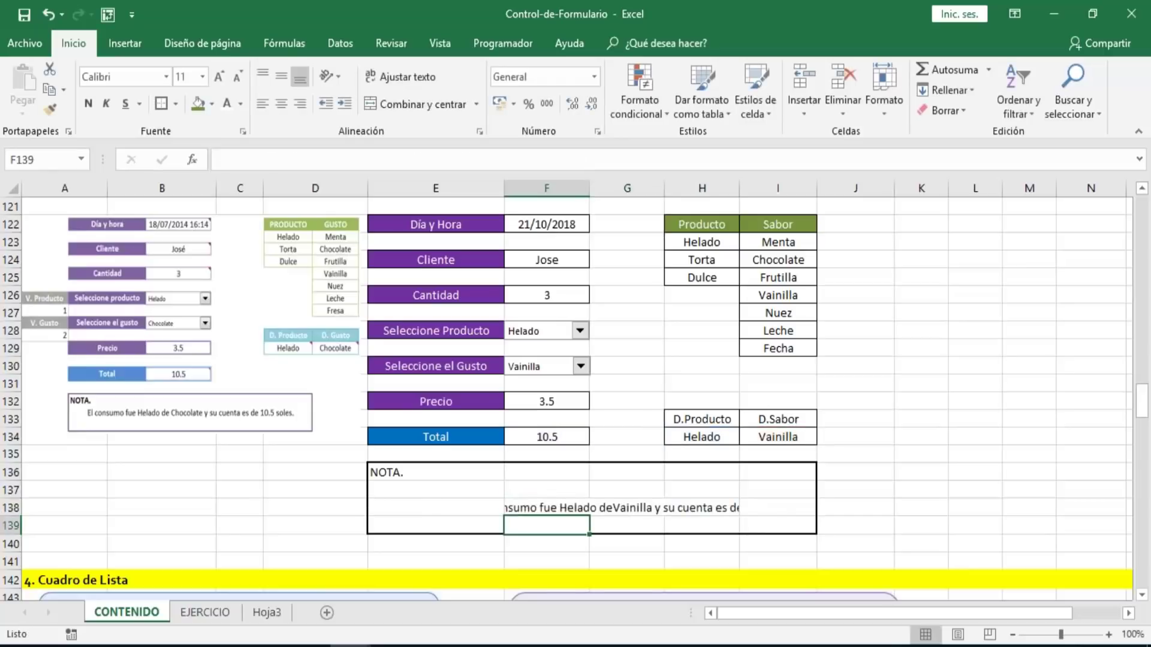
# - Merge and center the note's row across the full width of the bordered area, E138:I138
pyautogui.press('Up')
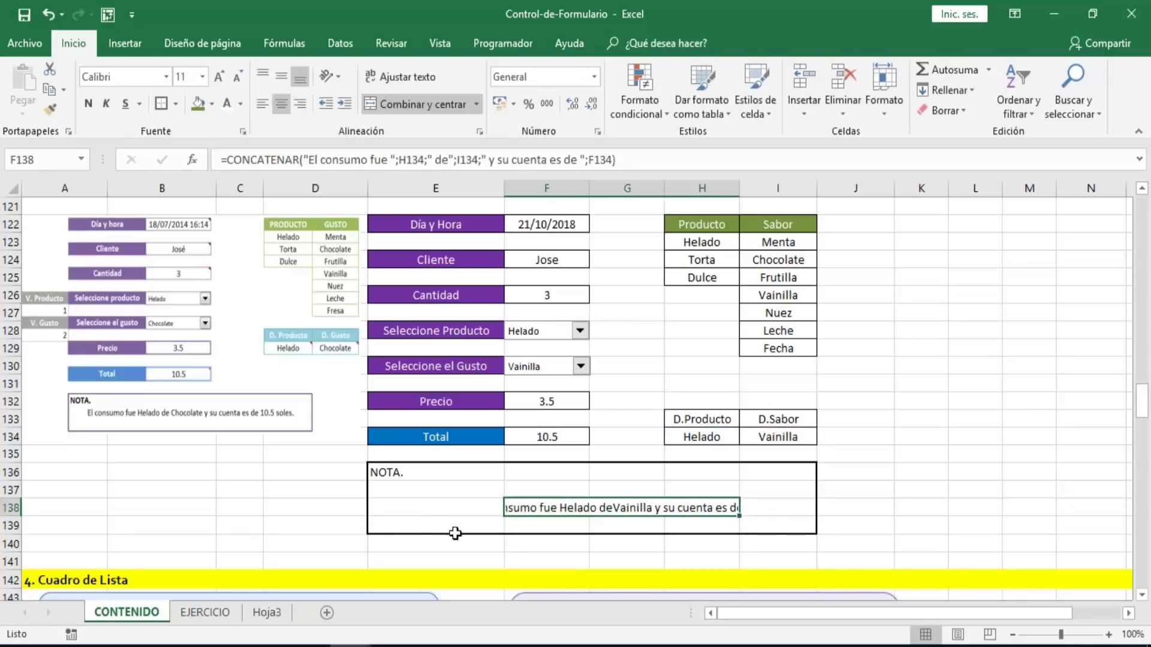
pyautogui.moveTo(456, 506); pyautogui.dragTo(768, 506)
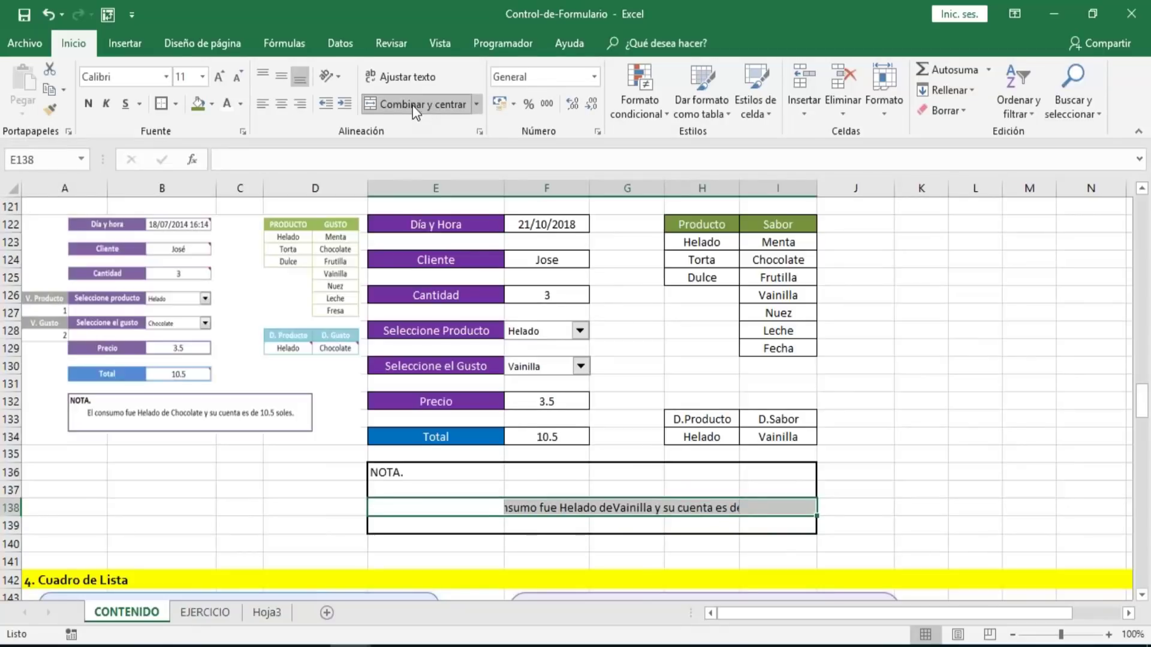
pyautogui.click(437, 109)
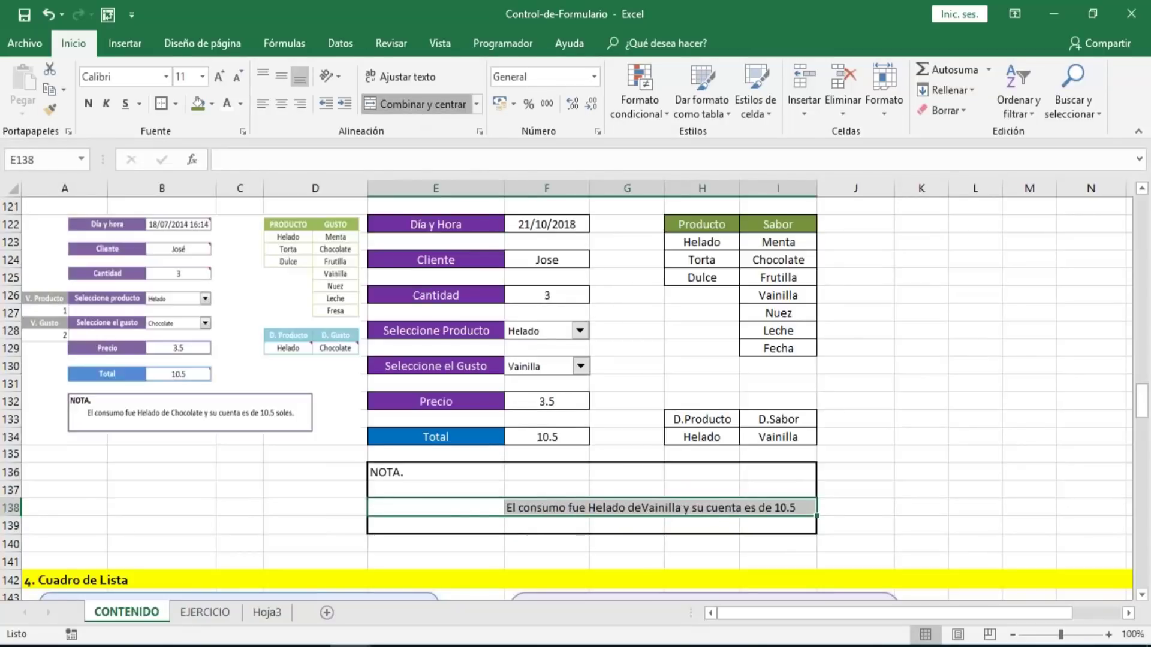
pyautogui.click(287, 530)
pyautogui.click(260, 496)
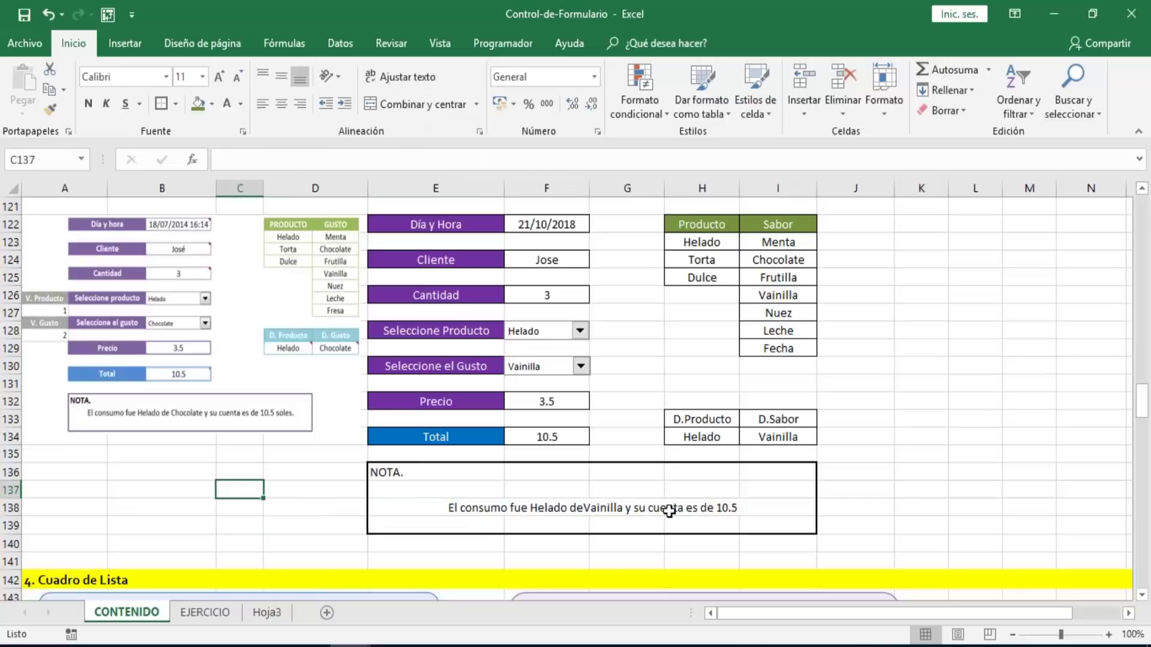
# - Add a space after "de" in the note formula so that the text argument reads " de "
pyautogui.doubleClick(579, 508)
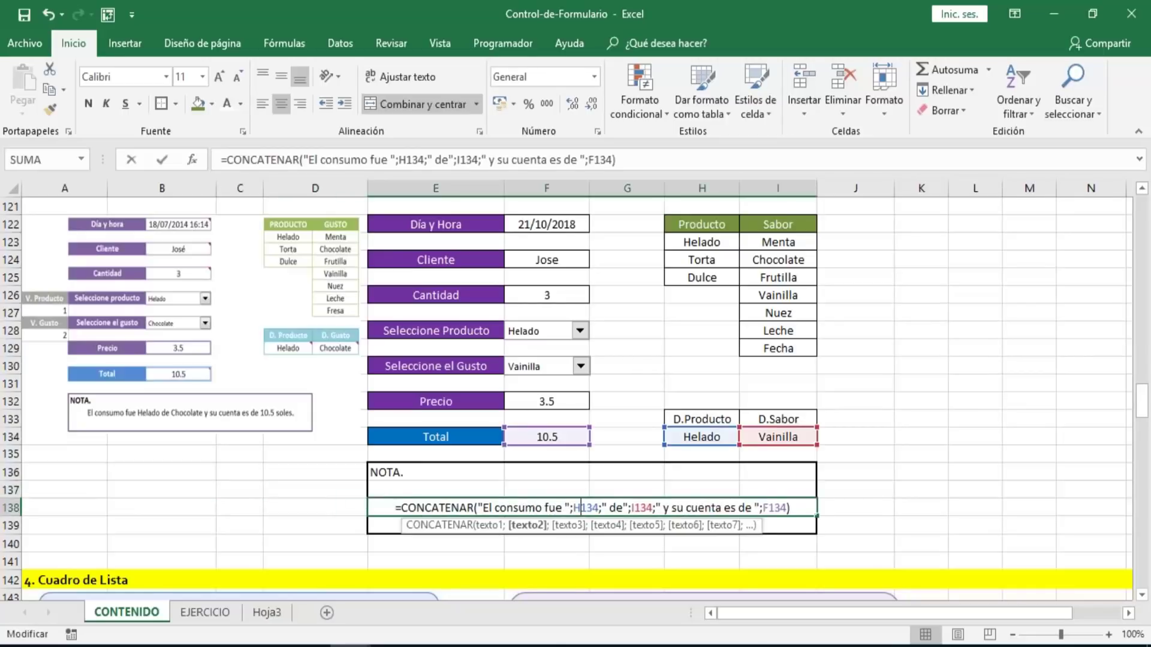
pyautogui.click(624, 508)
pyautogui.press('Return')
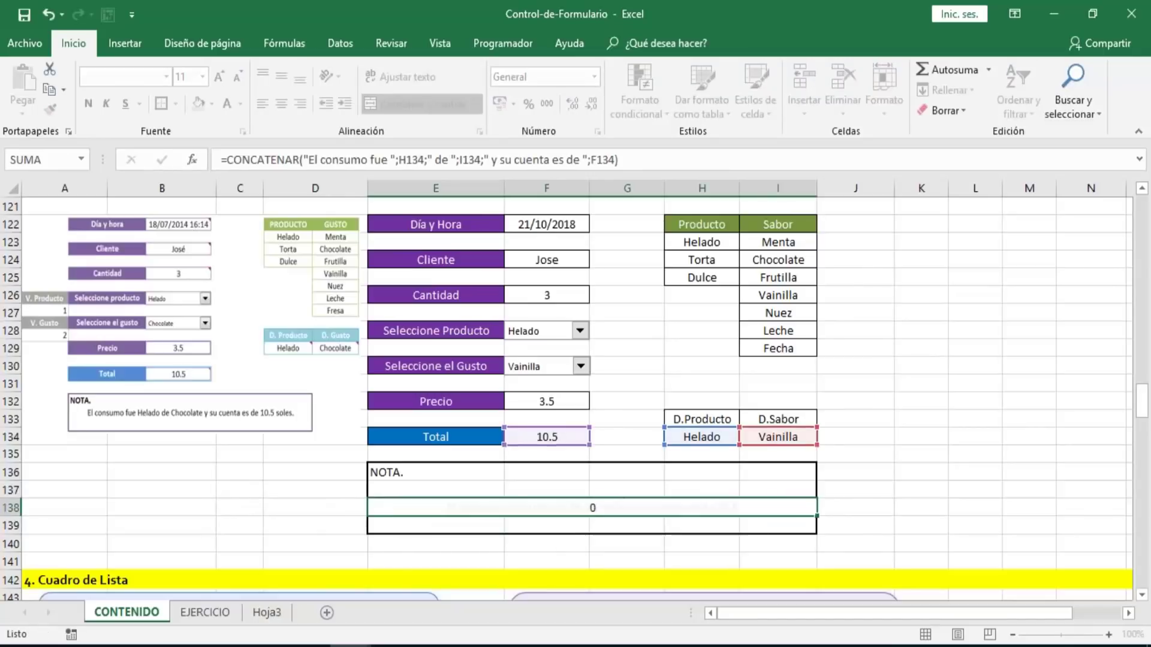
pyautogui.click(298, 505)
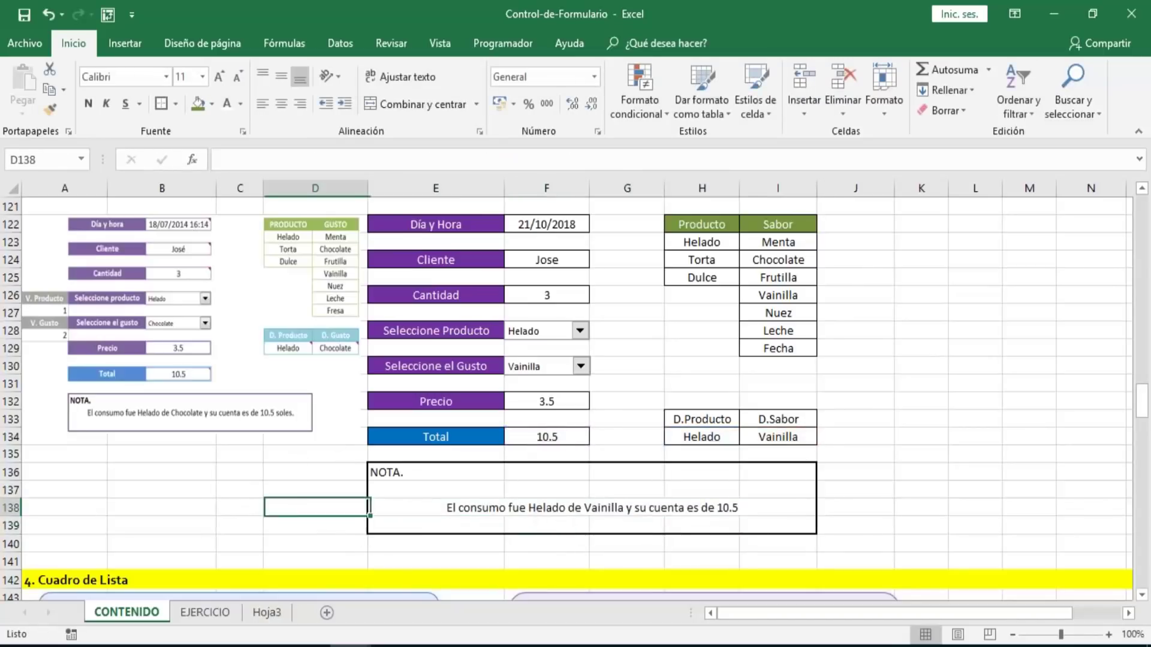
# - Choose Torta as the product and Nuez as the flavour in the form, and select the Precio value cell
pyautogui.click(581, 334)
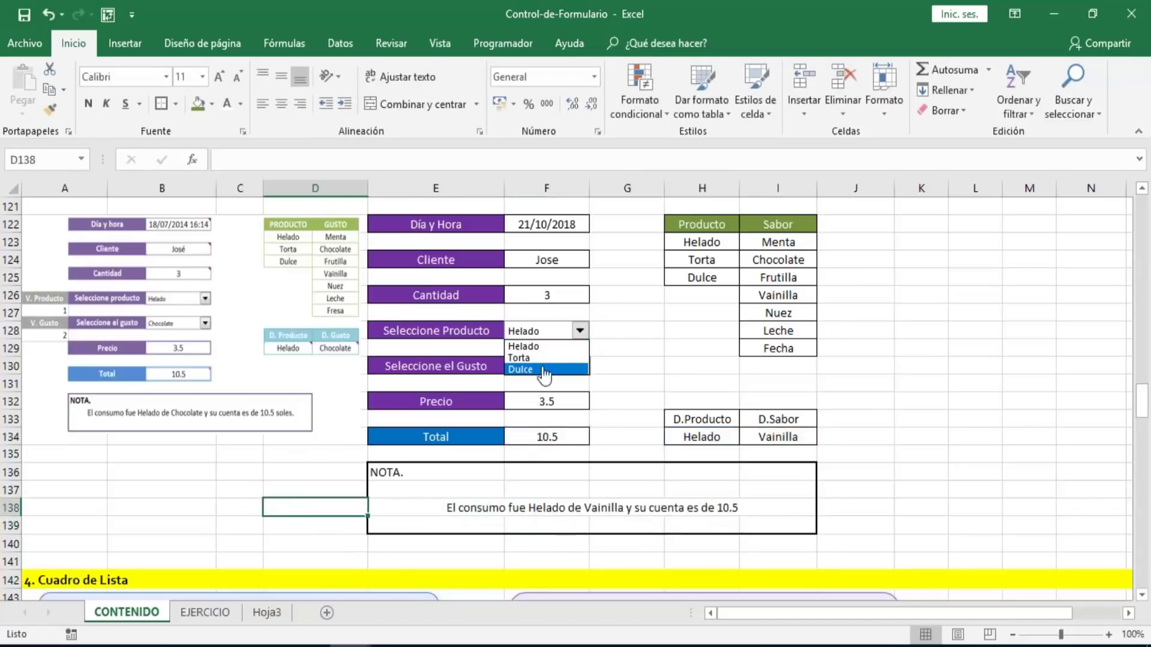
pyautogui.click(552, 358)
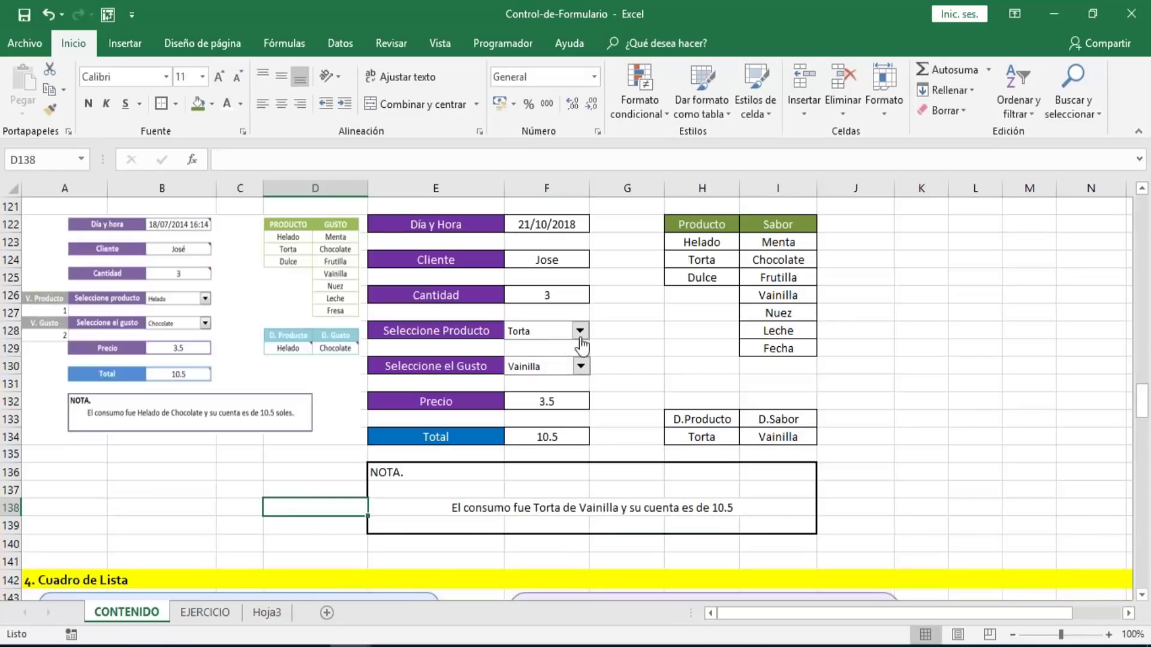
pyautogui.click(581, 366)
pyautogui.click(520, 427)
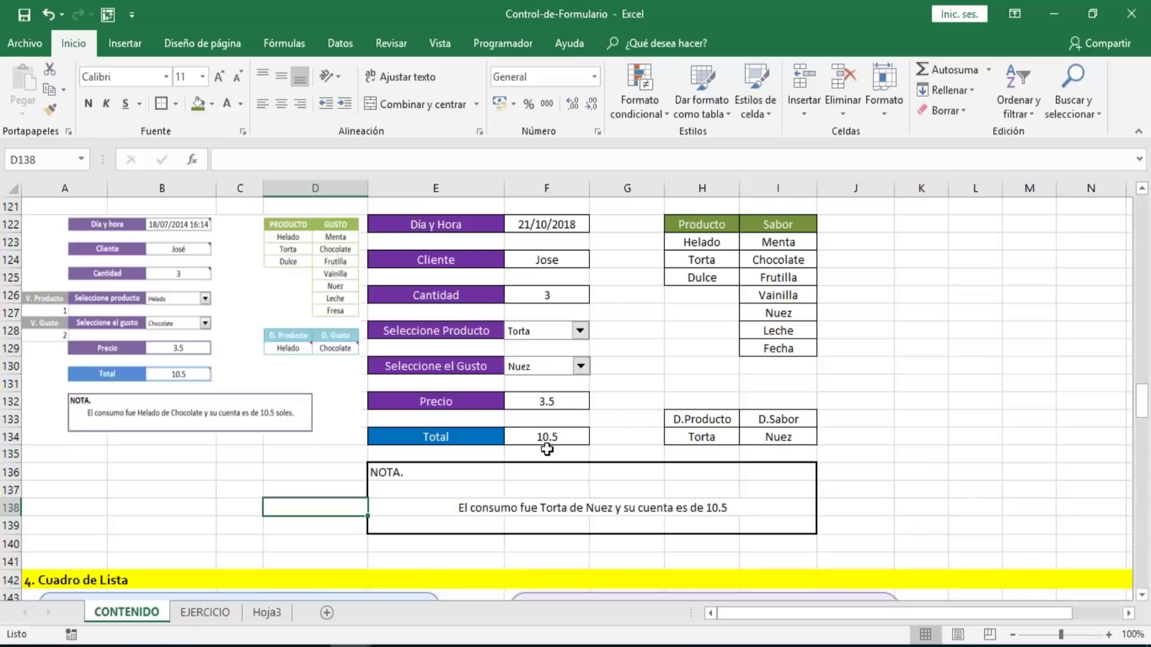
pyautogui.click(560, 408)
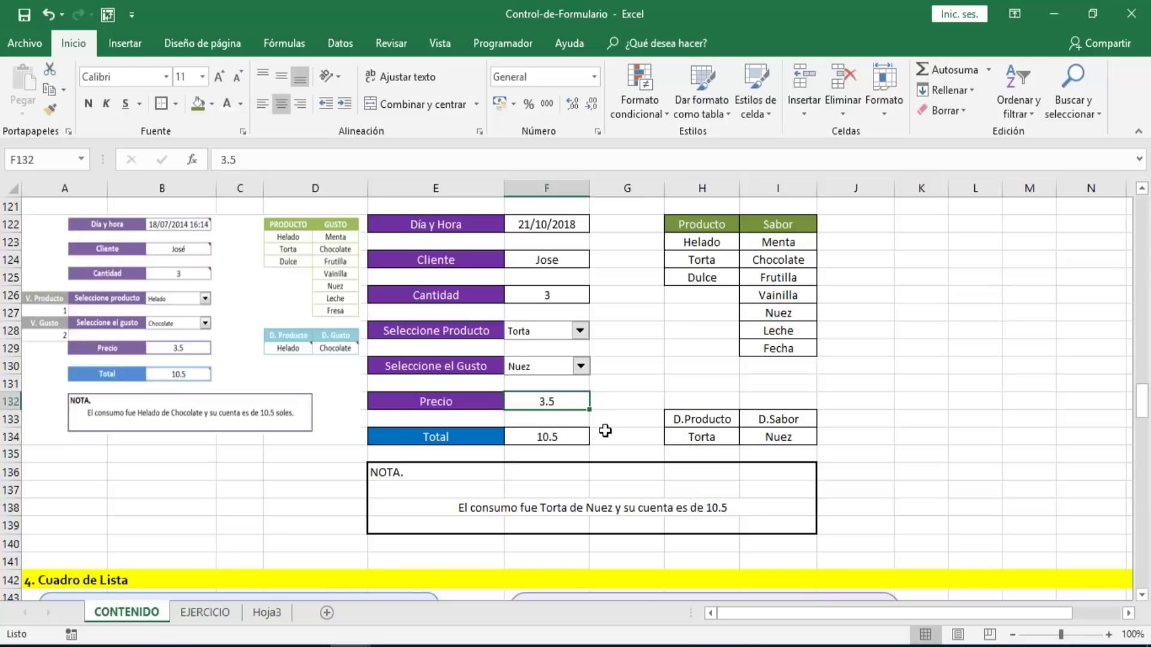
# - Move the Sabor list from I122:I129 one column over to J122:J129
pyautogui.click(768, 223)
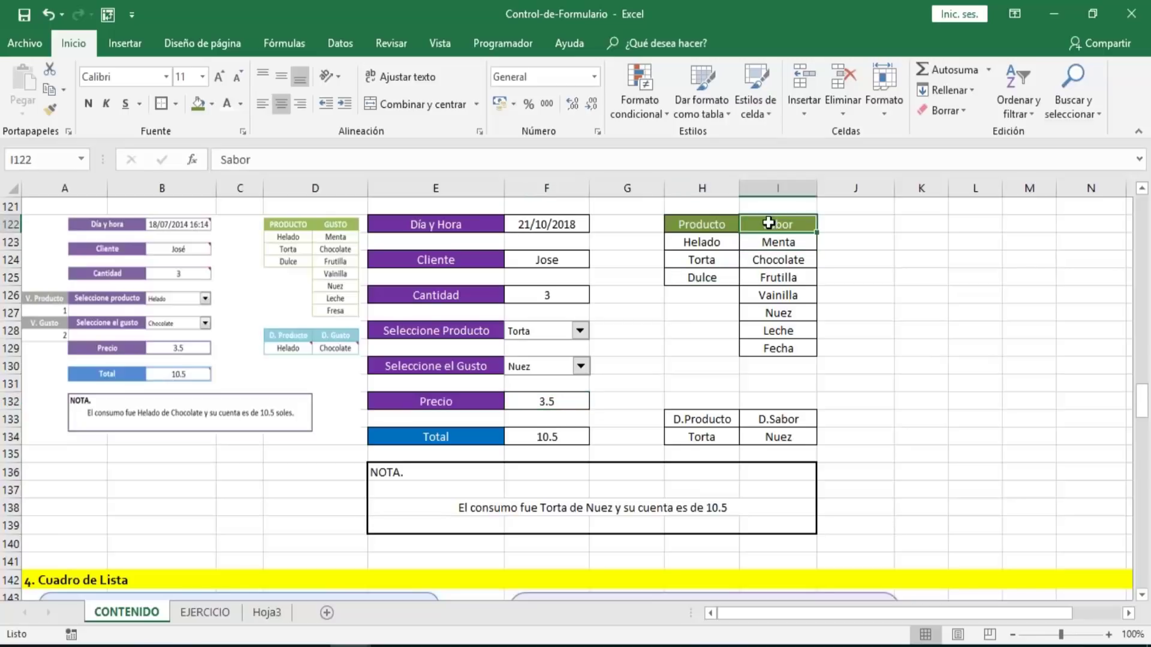
pyautogui.hotkey('shift', 'Down')
pyautogui.hotkey('shift', 'Down')
pyautogui.hotkey('shift', 'Down')
pyautogui.hotkey('shift', 'Down')
pyautogui.hotkey('shift', 'Down')
pyautogui.hotkey('shift', 'Down')
pyautogui.hotkey('shift', 'Down')
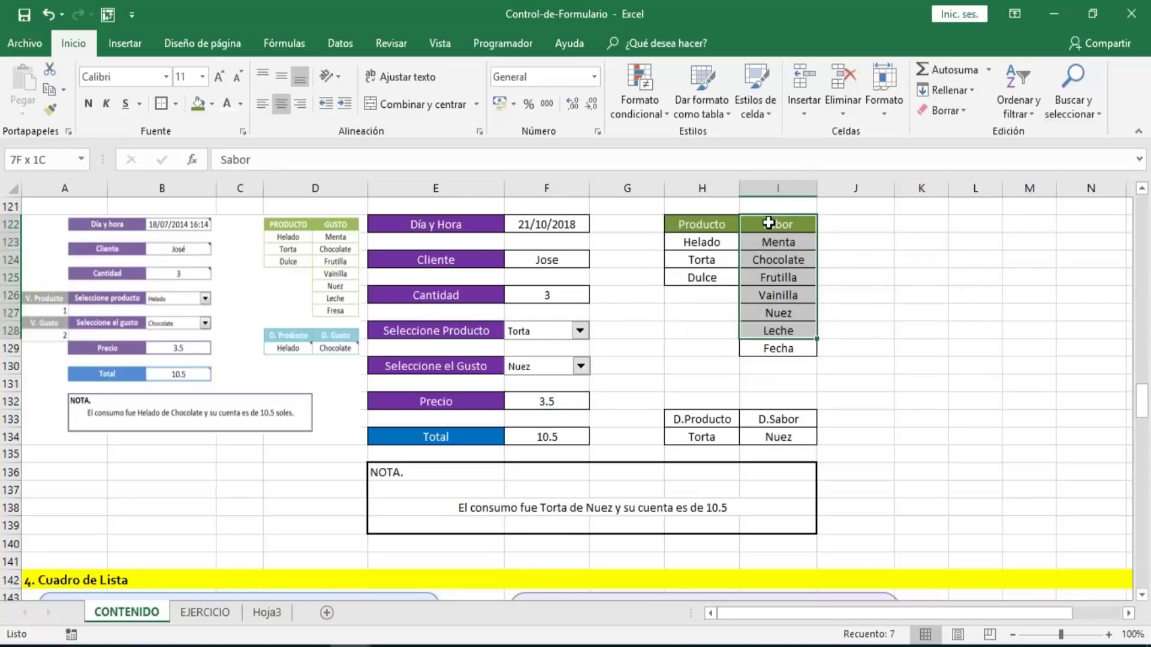
pyautogui.hotkey('ctrl', 'x')
pyautogui.press('Right')
pyautogui.hotkey('ctrl', 'v')
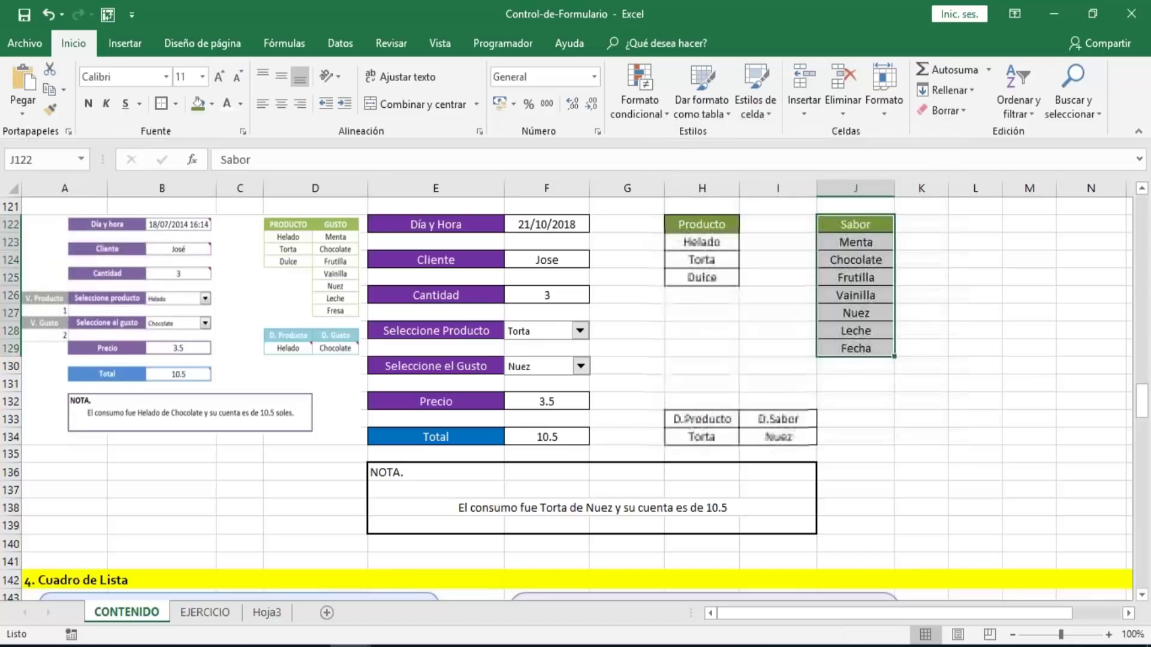
# - Copy the Producto list H122:H125 into the emptied cells I122:I125
pyautogui.press('Left')
pyautogui.press('Left')
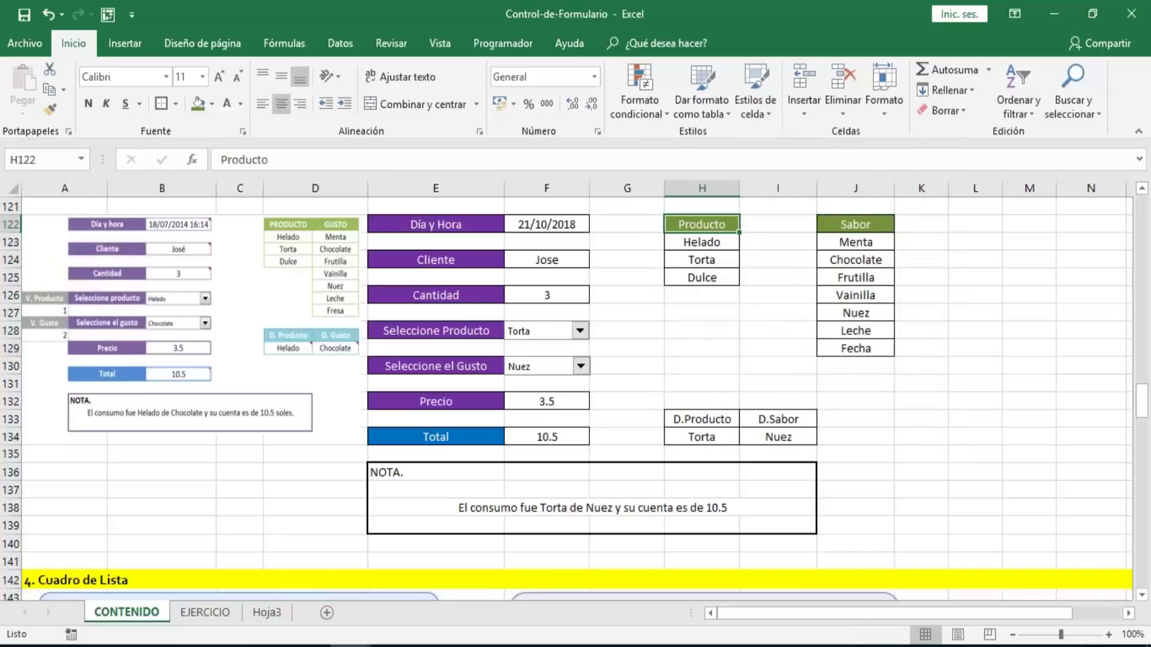
pyautogui.hotkey('shift', 'Down')
pyautogui.hotkey('shift', 'Down')
pyautogui.hotkey('shift', 'Down')
pyautogui.hotkey('ctrl', 'c')
pyautogui.press('Right')
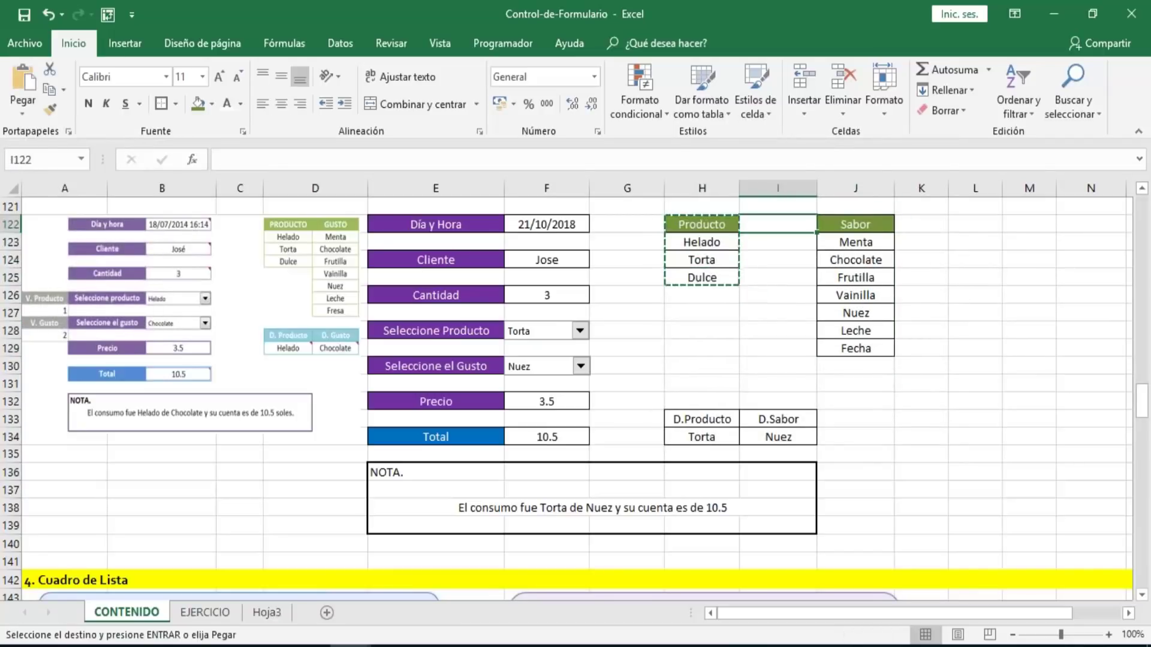
pyautogui.press('Return')
# - Rename the header of the copied list in I122 to P.Producto
pyautogui.press('Down')
pyautogui.press('Up')
pyautogui.press('Down')
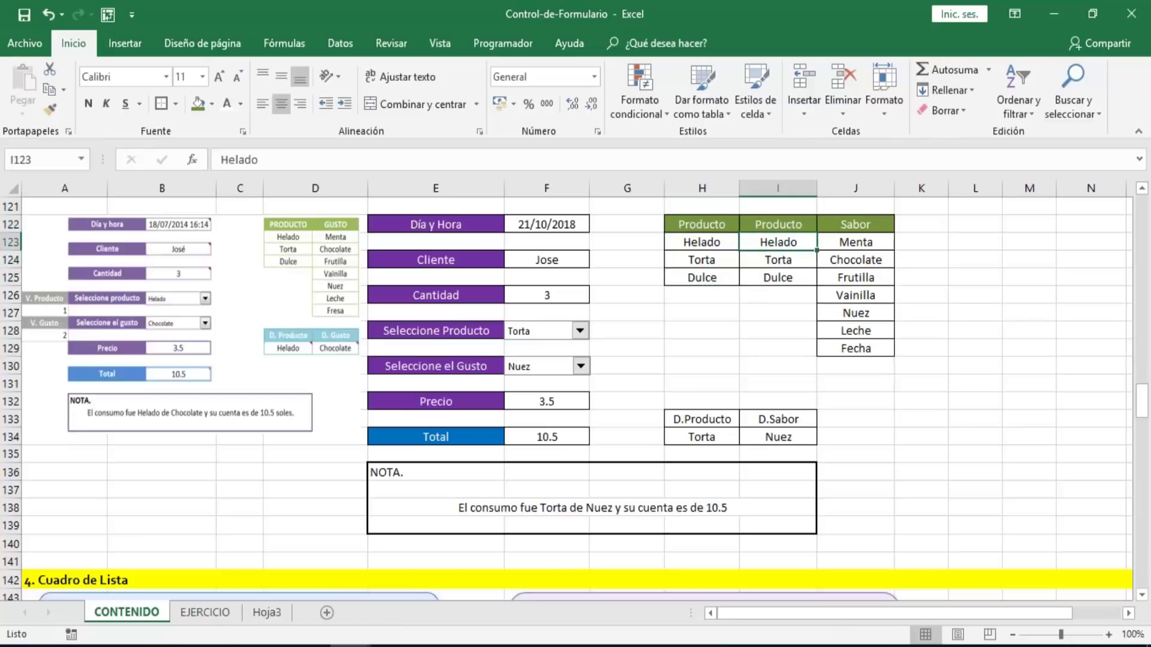
pyautogui.press('Up')
pyautogui.write('P')
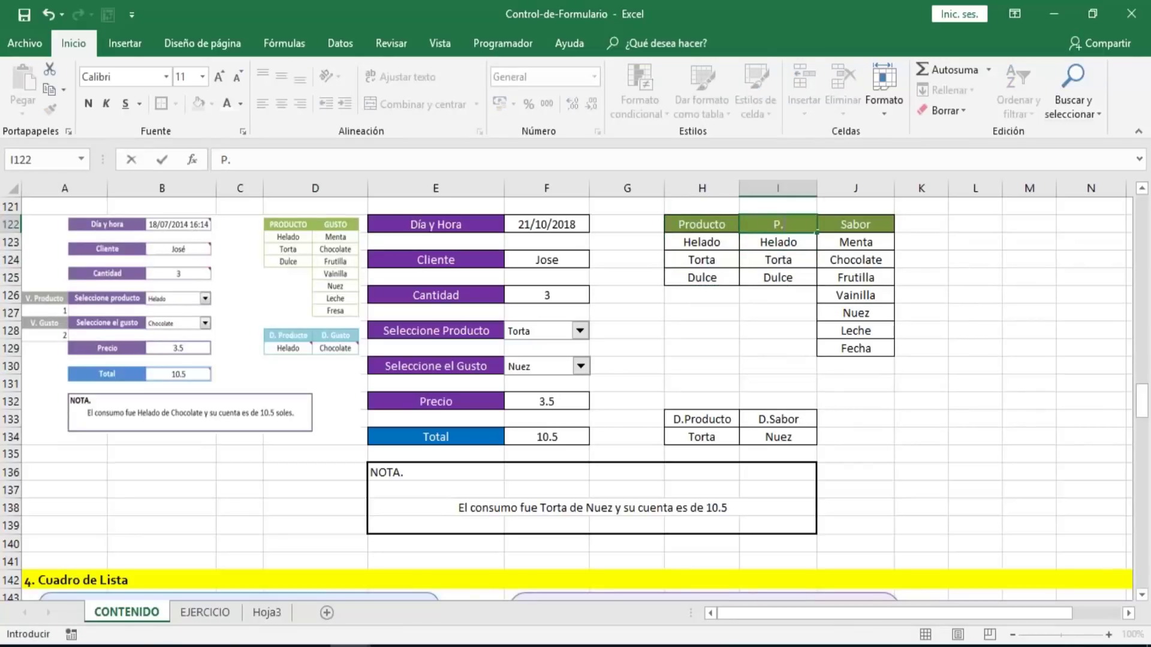
pyautogui.write('.Producto')
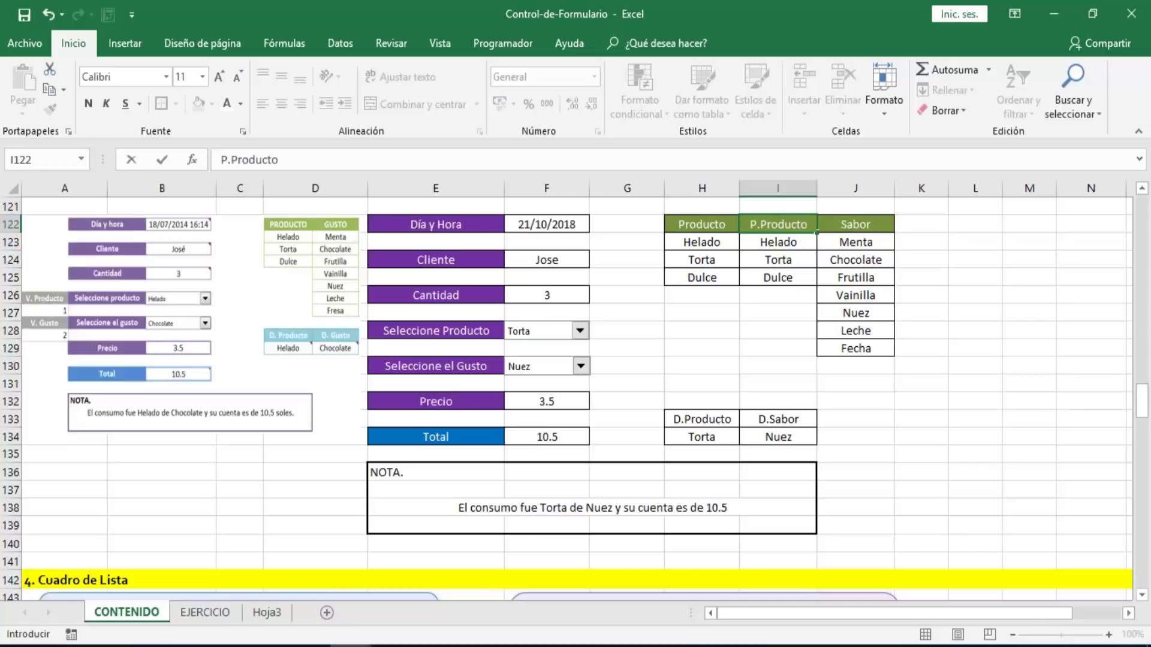
pyautogui.press('Return')
# - Enter the product prices in I123:I125: 2.8 for Helado, 4.5 for Torta and 3.5 for Dulce
pyautogui.press('Up')
pyautogui.press('Down')
pyautogui.write('1')
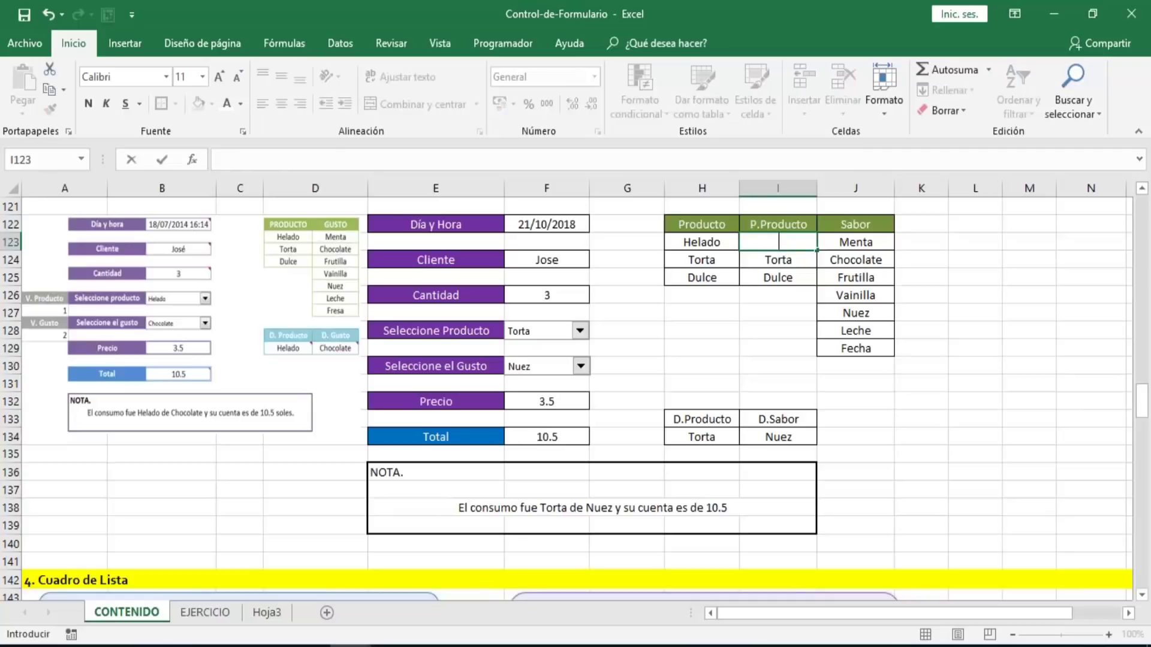
pyautogui.write('2.850')
pyautogui.press('BackSpace')
pyautogui.press('BackSpace')
pyautogui.press('Return')
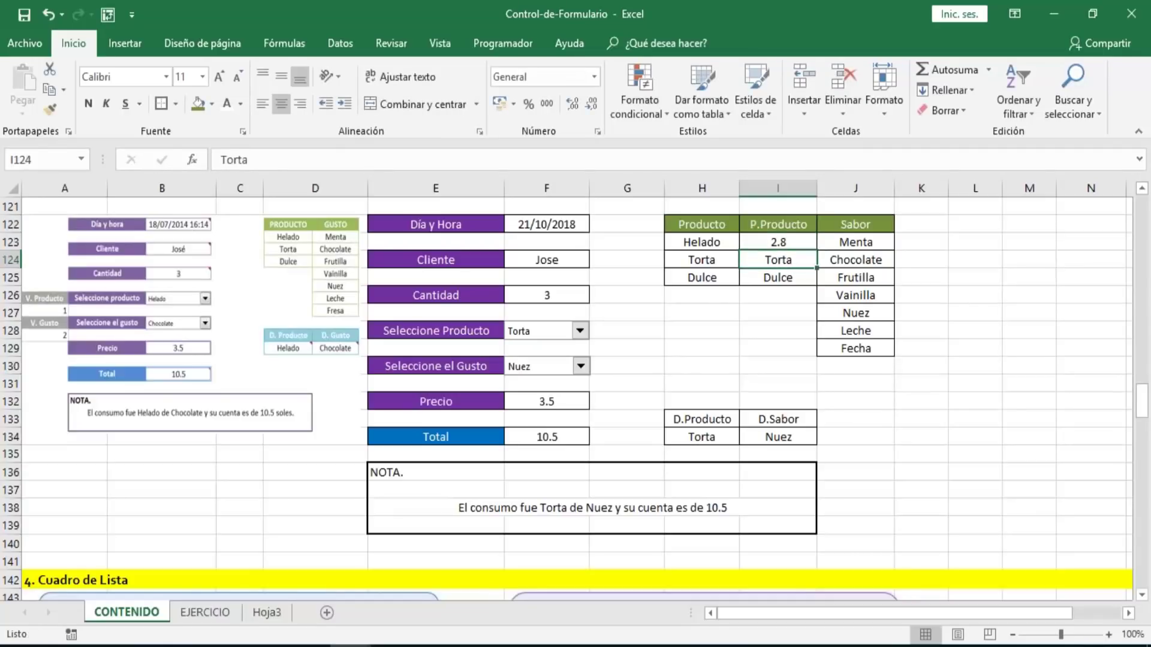
pyautogui.write('4.50')
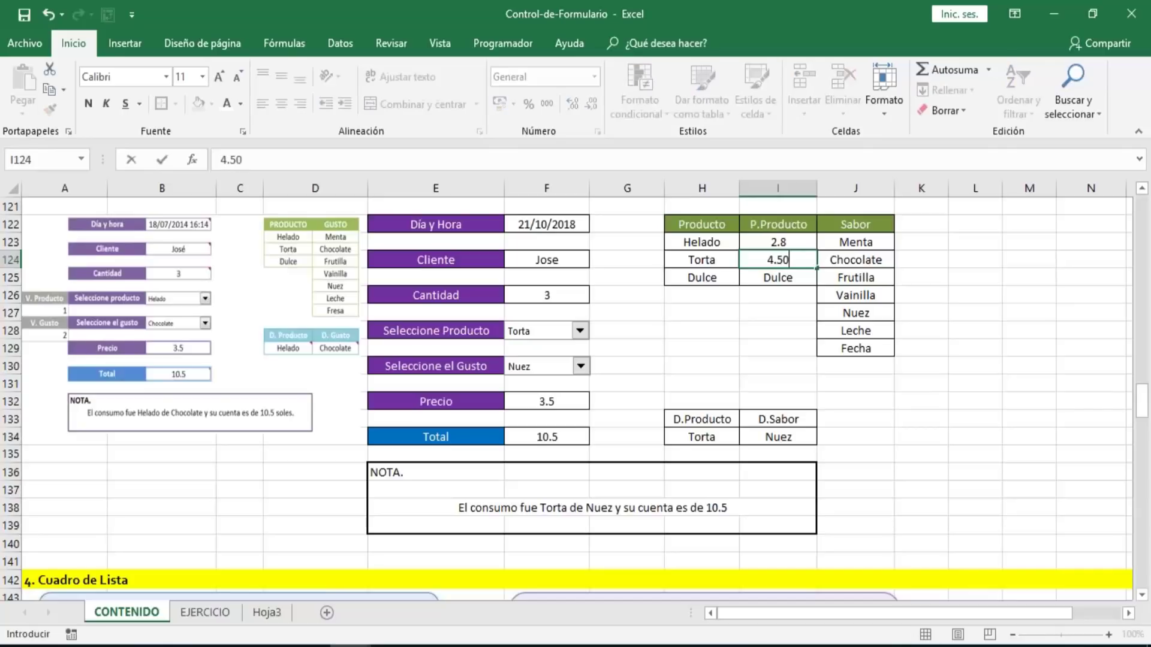
pyautogui.press('BackSpace')
pyautogui.press('Return')
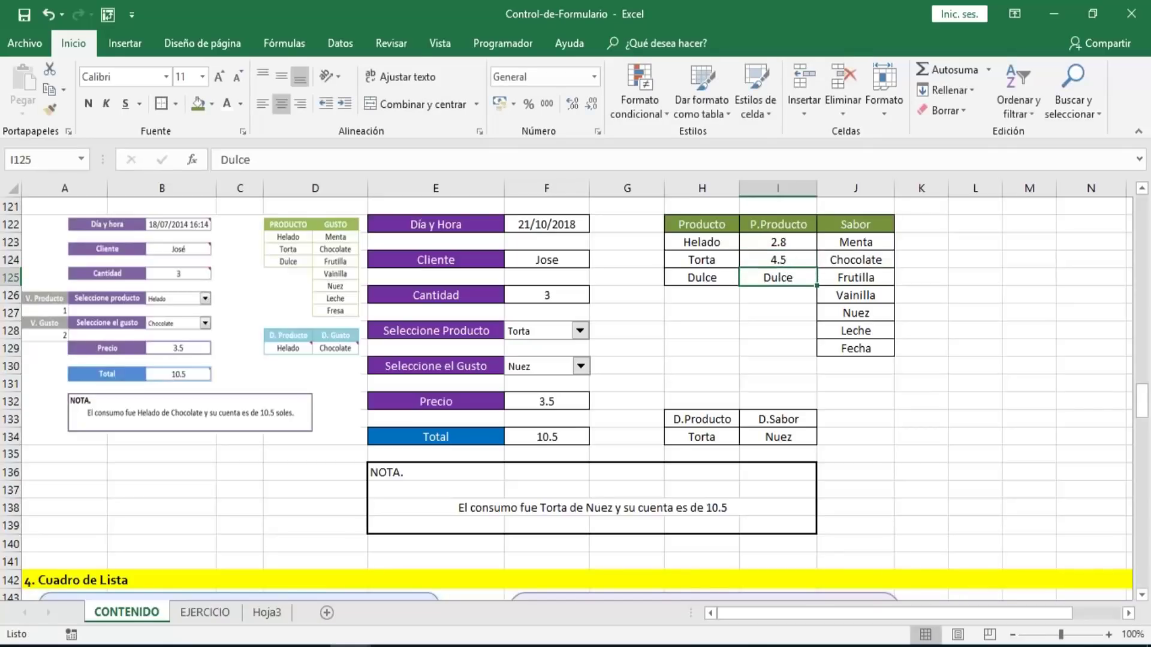
pyautogui.write('3.50')
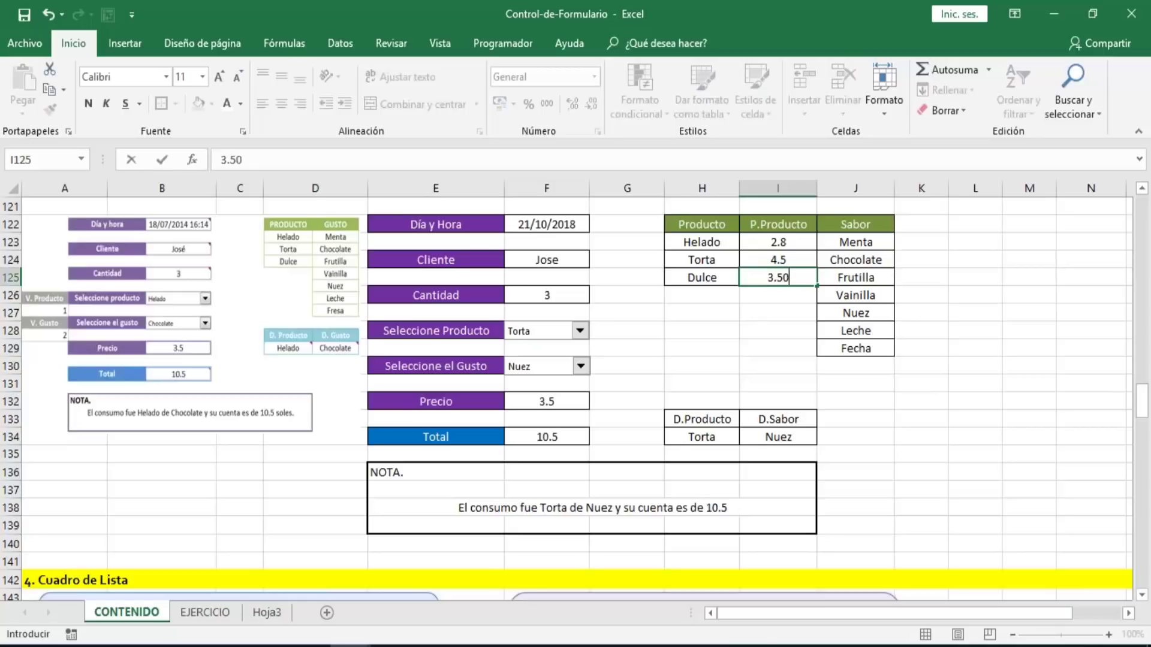
pyautogui.press('BackSpace')
pyautogui.press('Return')
# - Apply the accounting number format with the S/ currency symbol to the prices in I123:I125
pyautogui.press('Up')
pyautogui.press('Up')
pyautogui.press('Up')
pyautogui.press('Up')
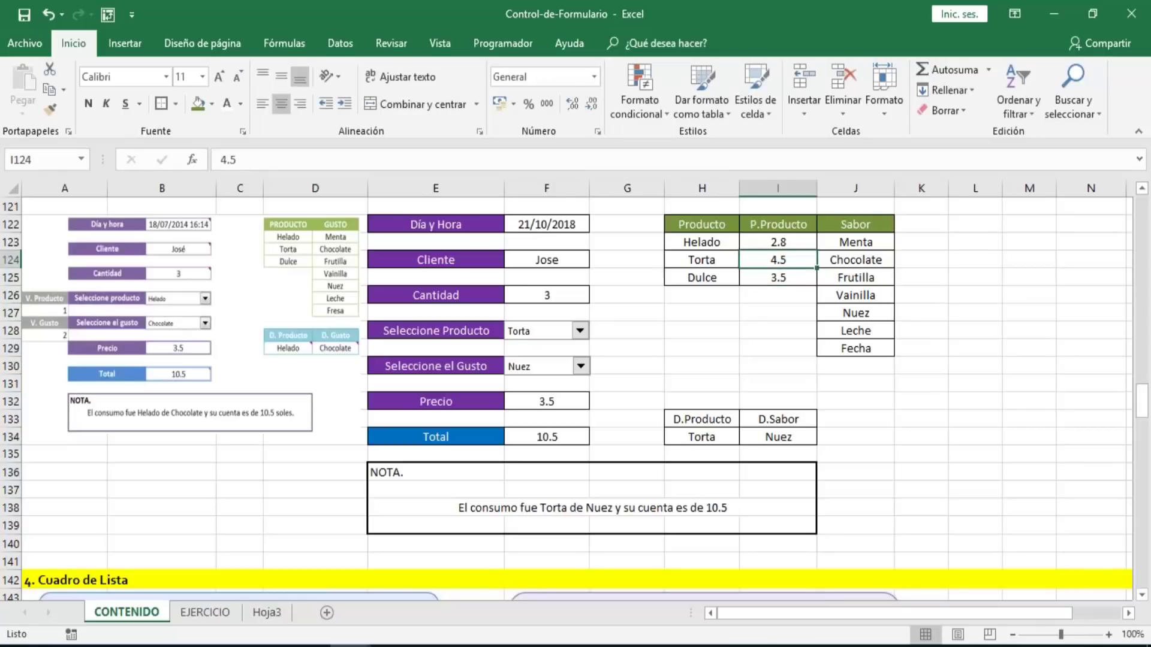
pyautogui.press('Down')
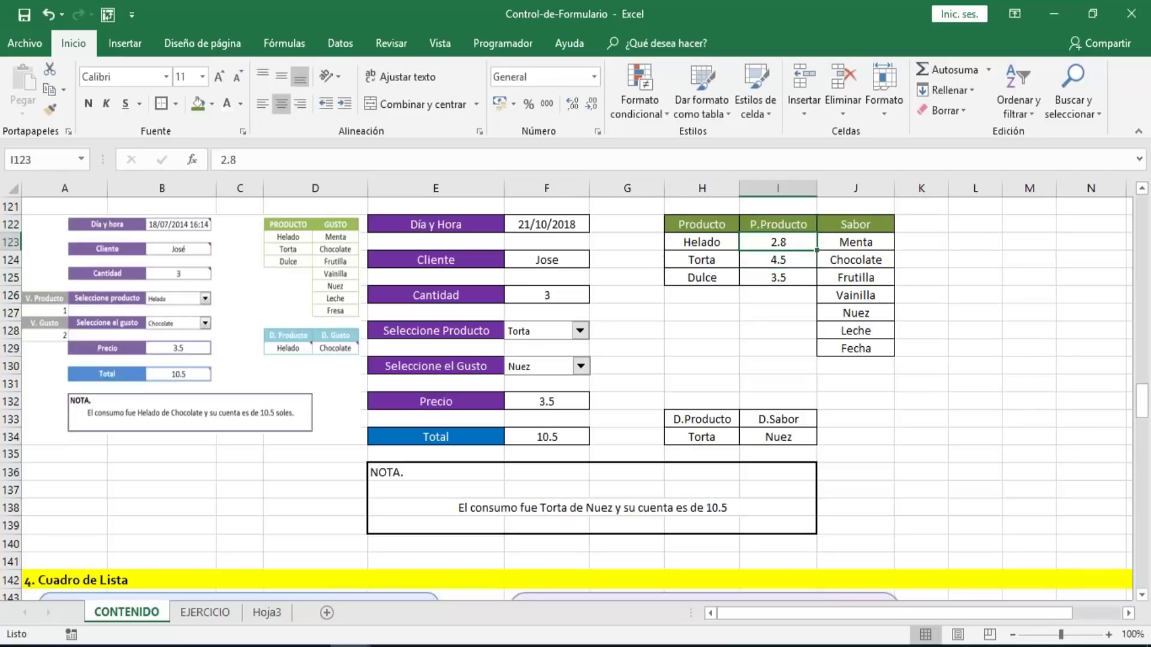
pyautogui.hotkey('shift', 'Down')
pyautogui.hotkey('shift', 'Down')
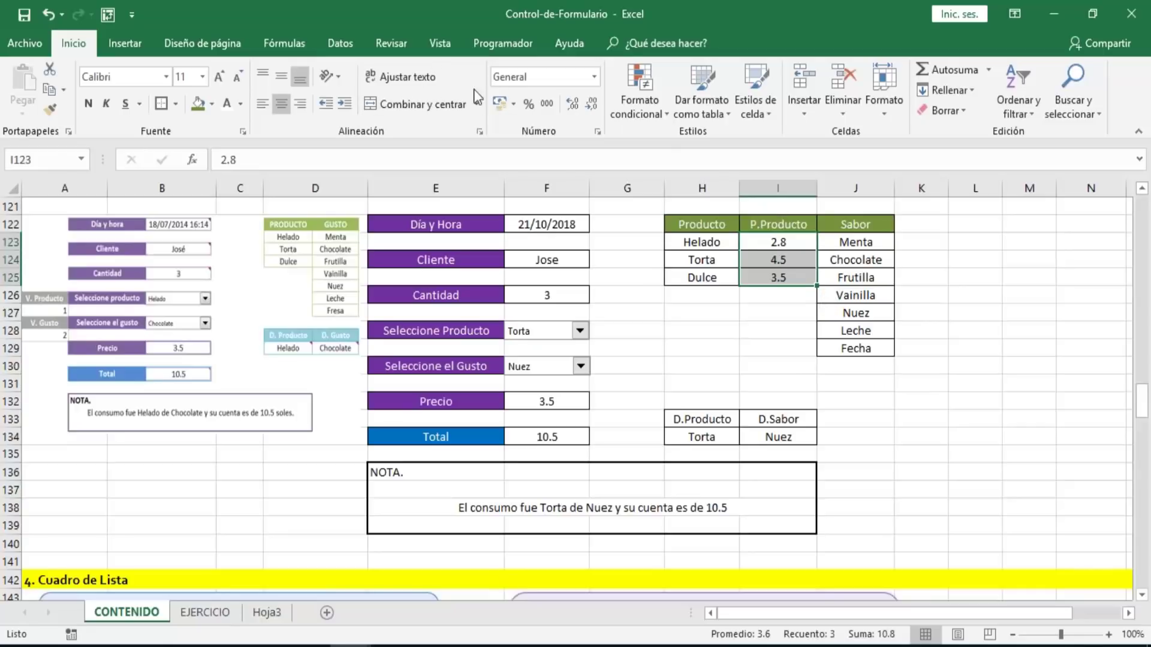
pyautogui.click(500, 103)
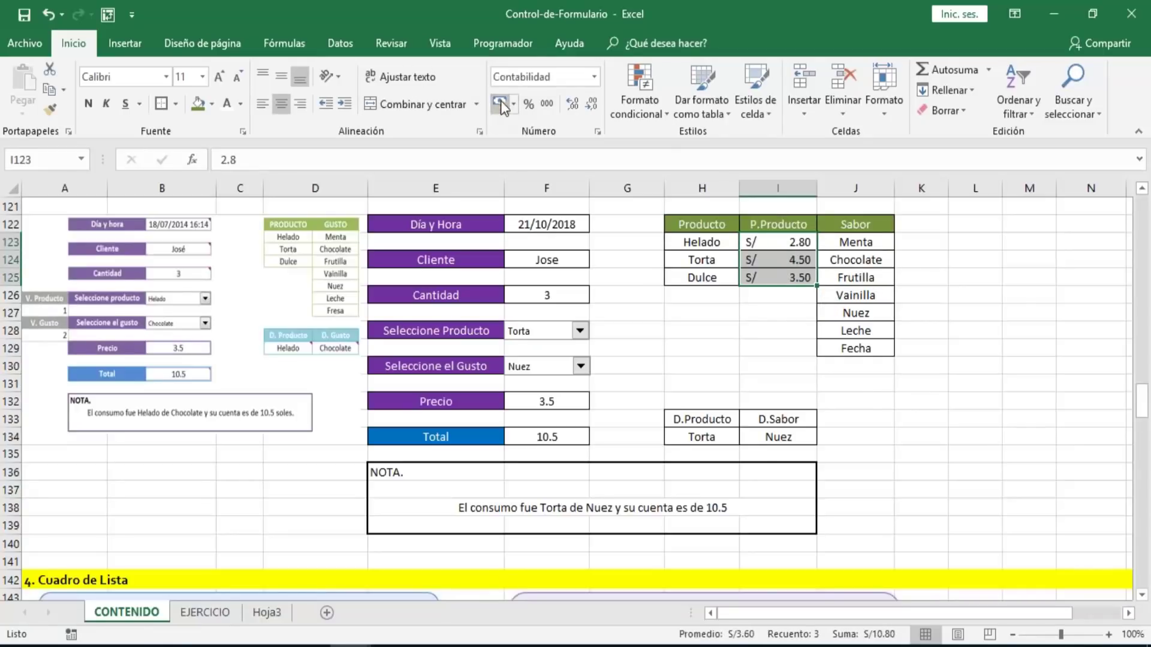
# - Begin an INDICE formula in the Precio cell F132 with the product and price range H123:I125 as its matrix
pyautogui.click(546, 401)
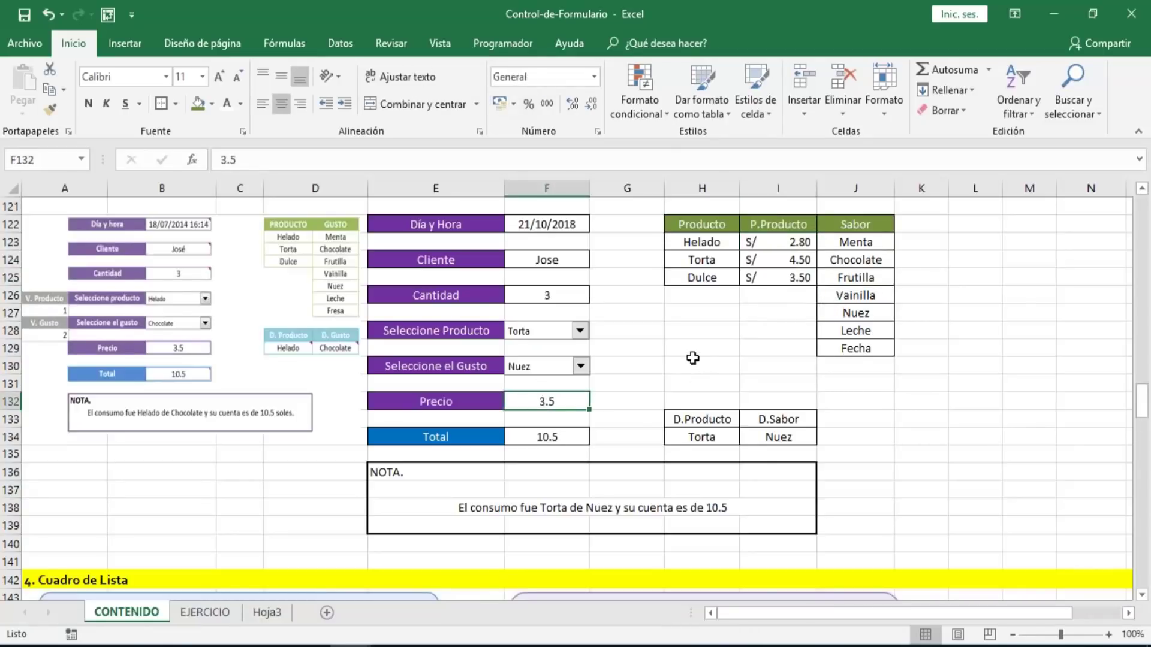
pyautogui.write('=')
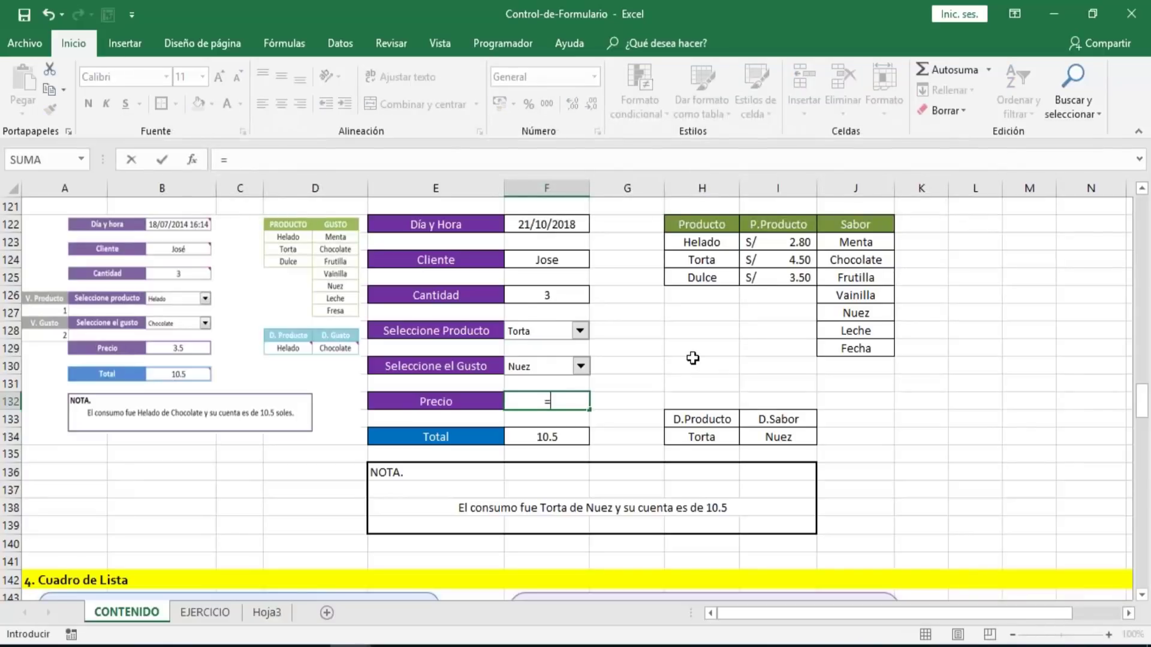
pyautogui.press('Escape')
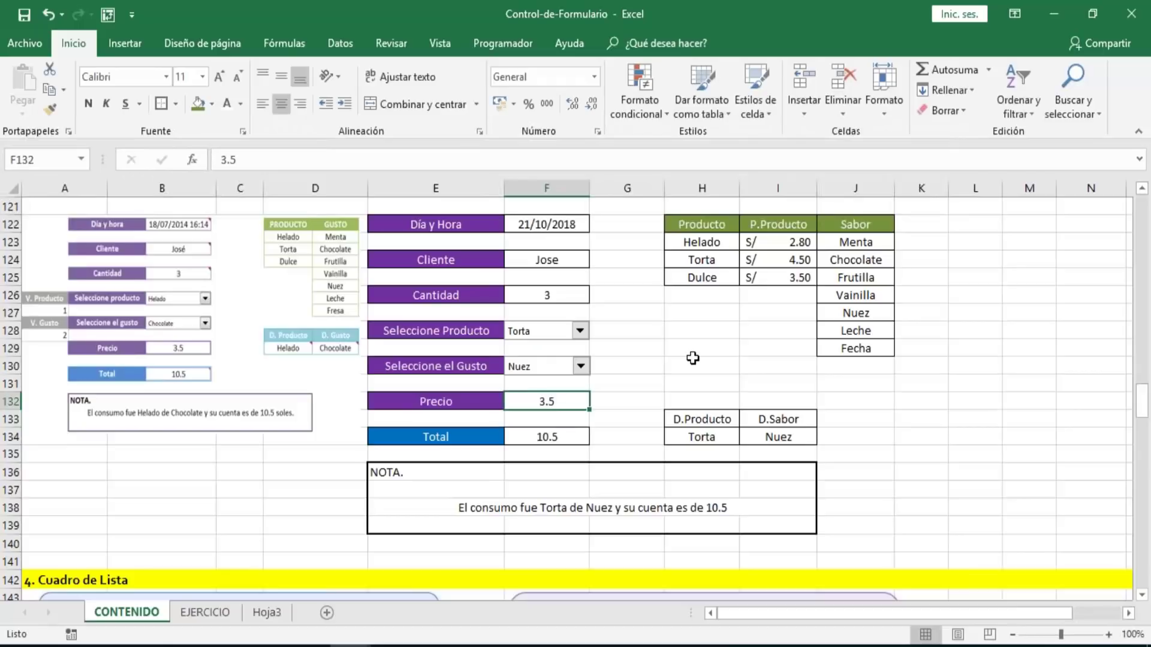
pyautogui.write('=')
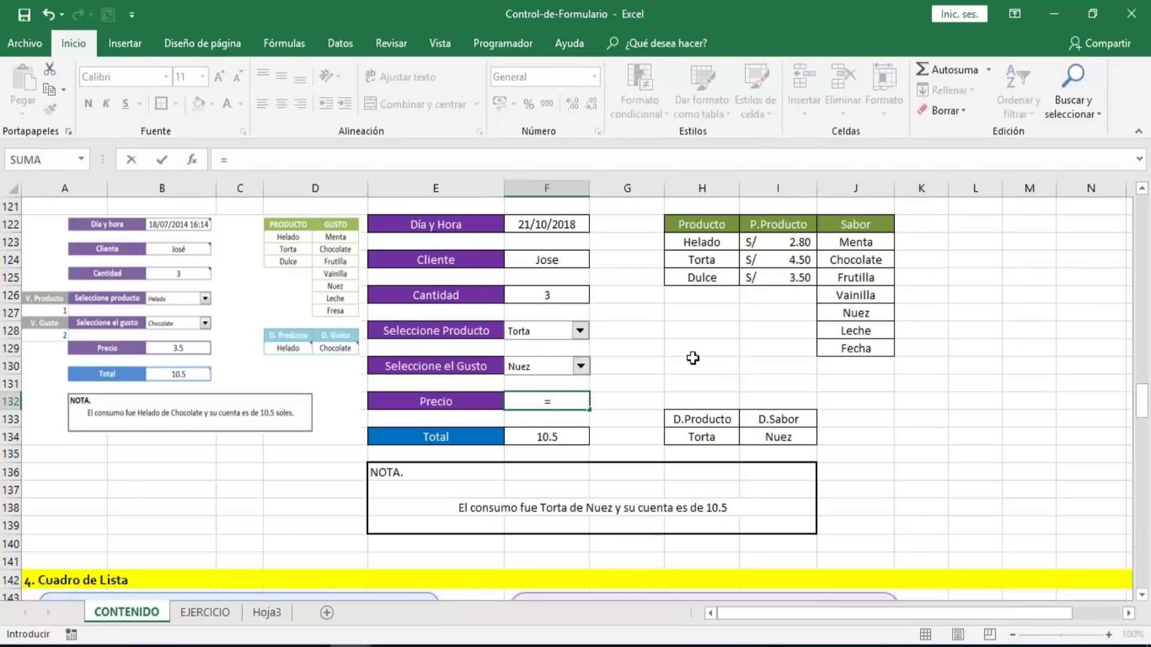
pyautogui.write('INDICE(')
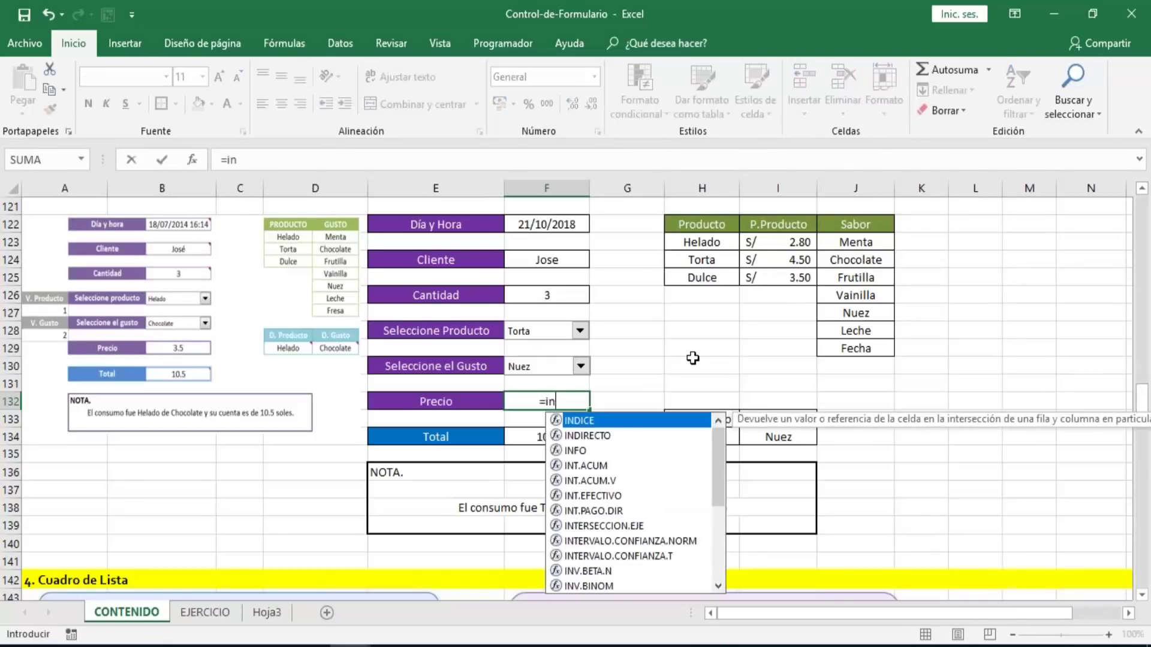
pyautogui.press('Up')
pyautogui.press('Up')
pyautogui.press('Up')
pyautogui.press('Up')
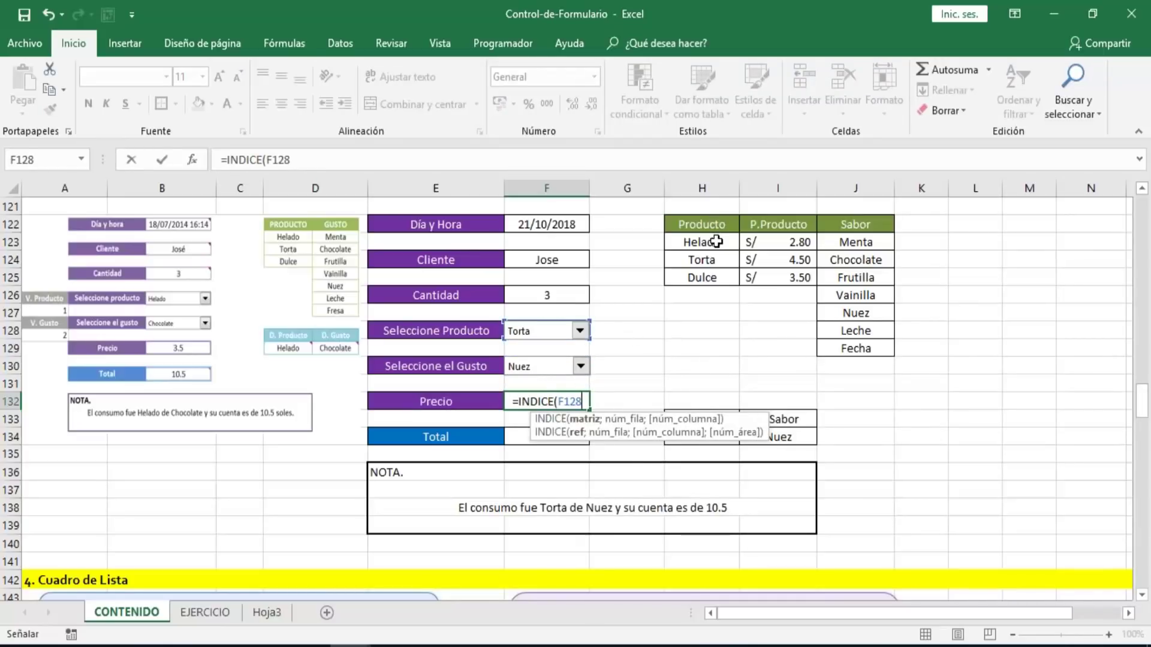
pyautogui.moveTo(715, 243); pyautogui.dragTo(776, 276)
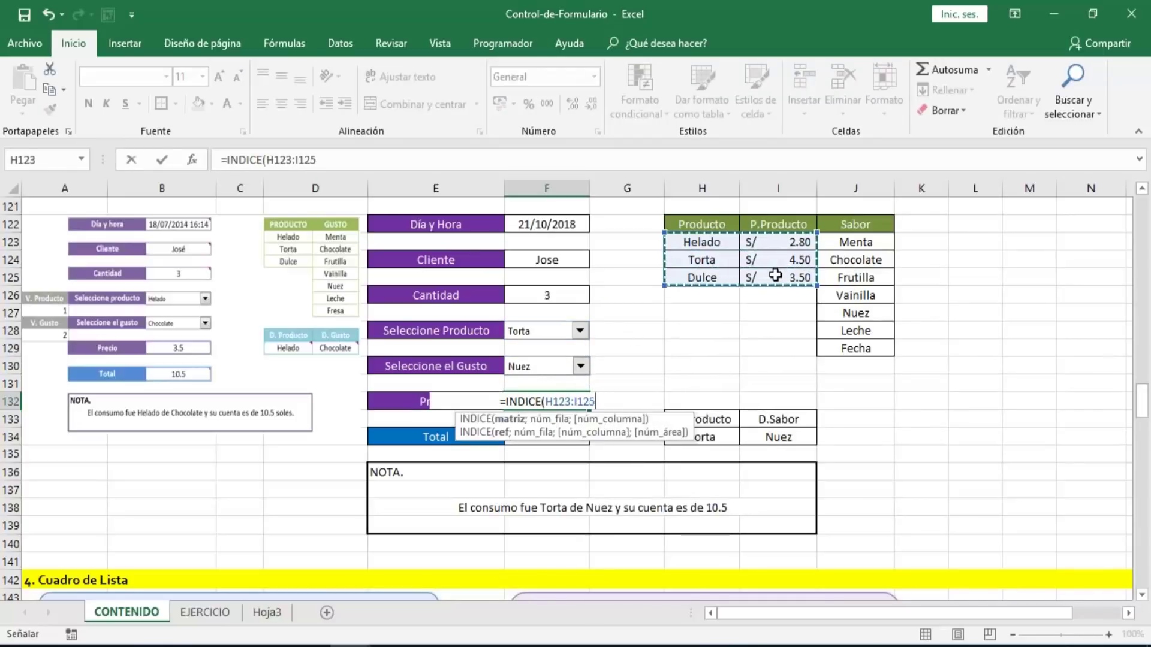
pyautogui.write(',')
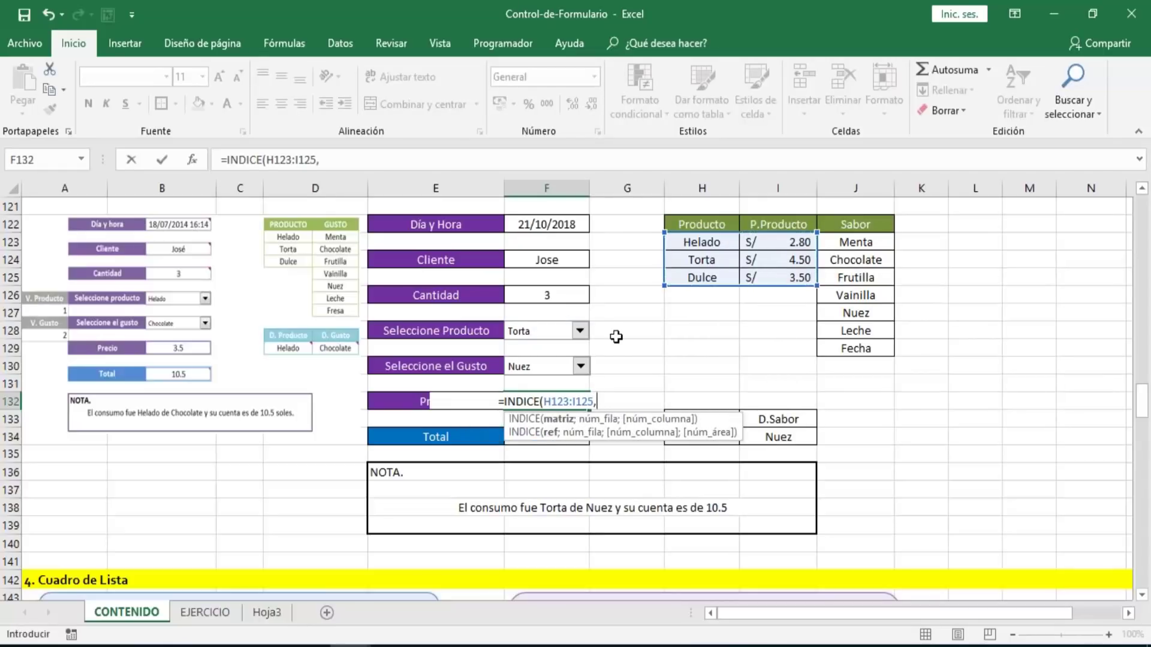
pyautogui.press('BackSpace')
pyautogui.write(';')
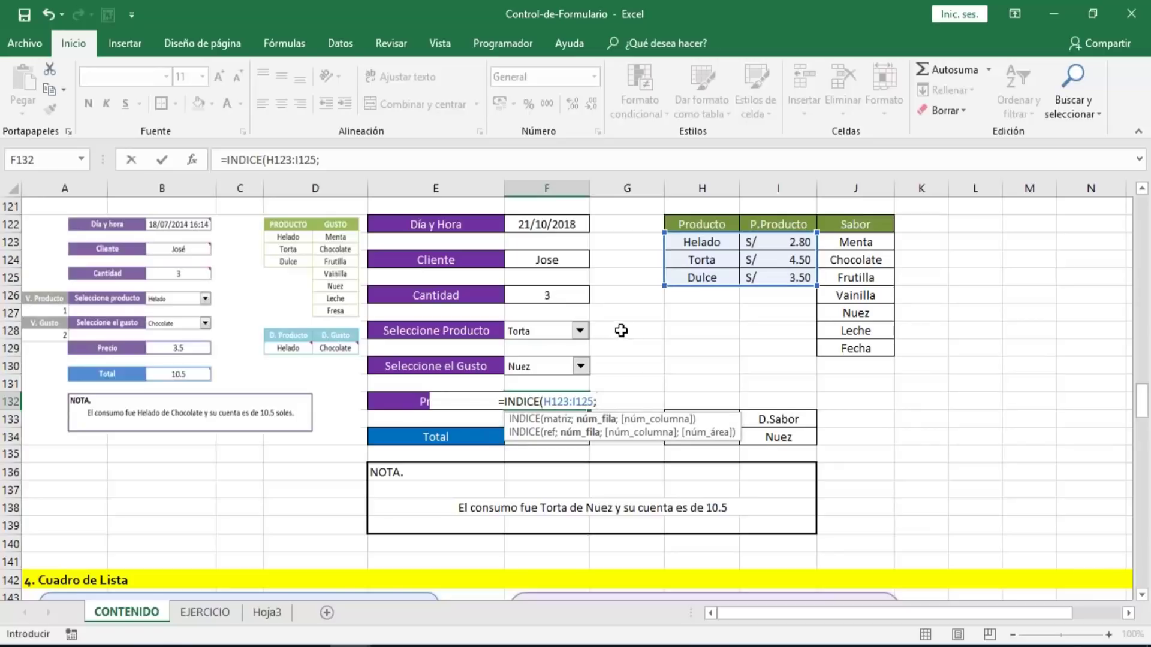
# - Complete the Precio formula in F132 as =INDICE(H123:I125;G128;2), with G128 as the row number and 2 as the column number
pyautogui.click(623, 330)
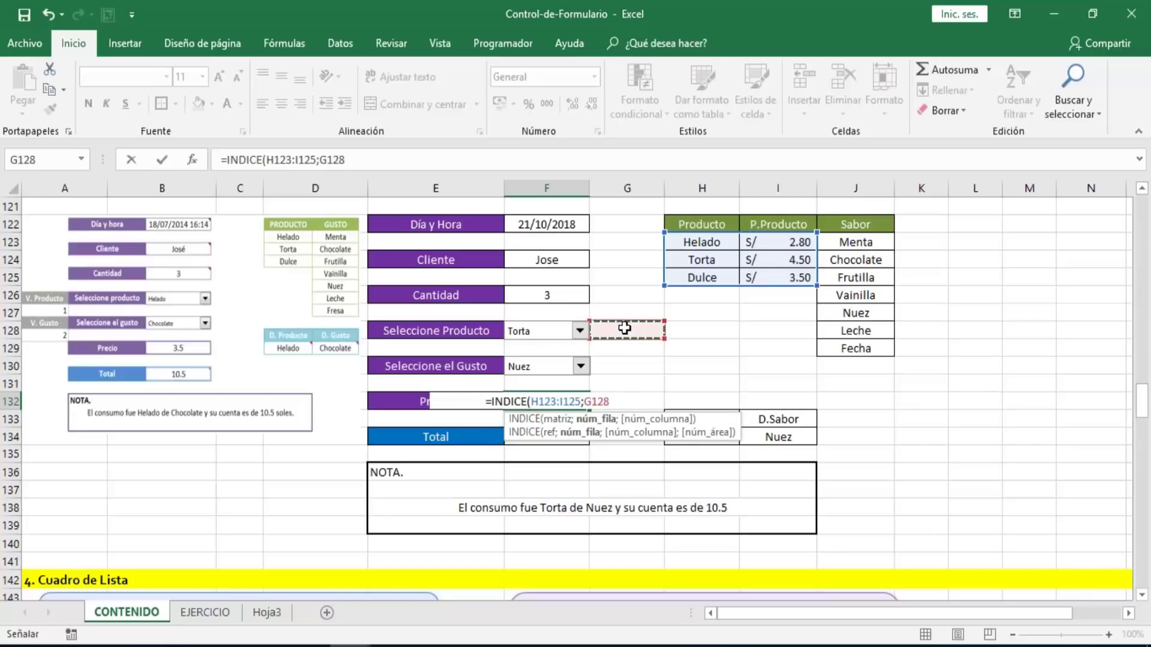
pyautogui.write(',')
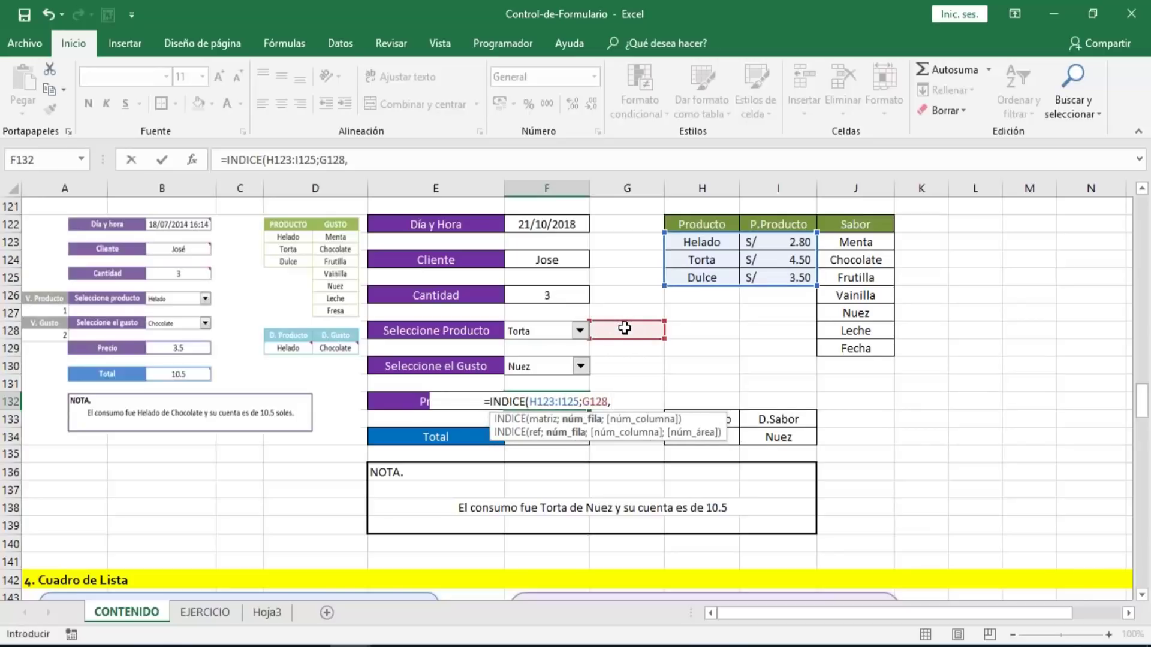
pyautogui.write('2')
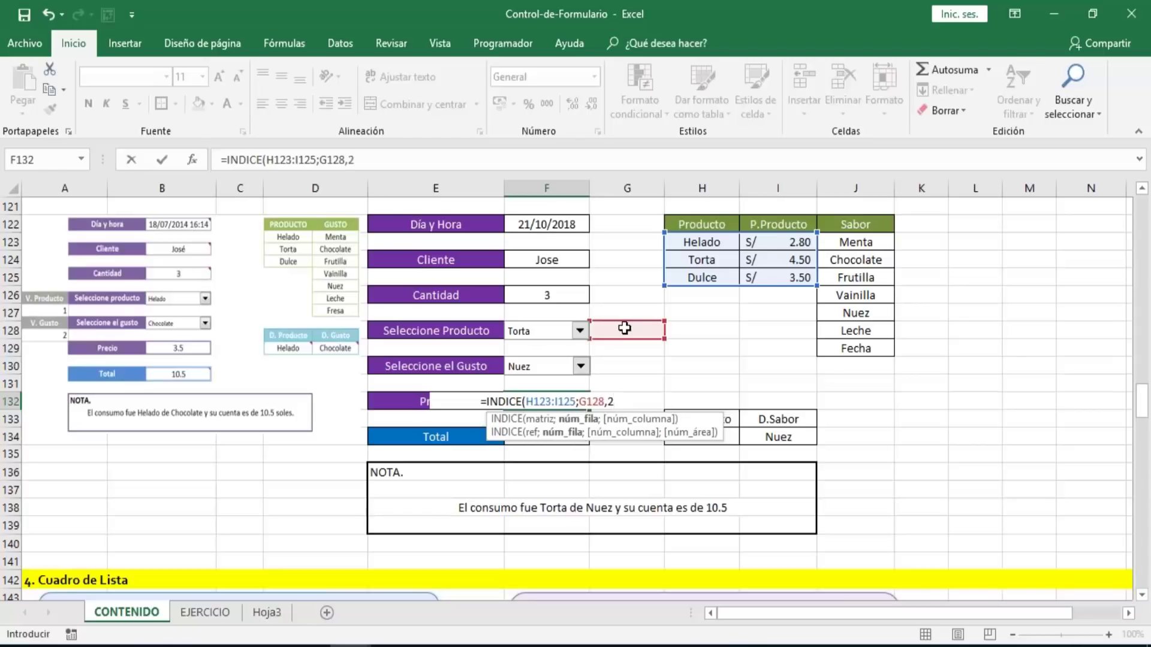
pyautogui.write(')')
pyautogui.press('Return')
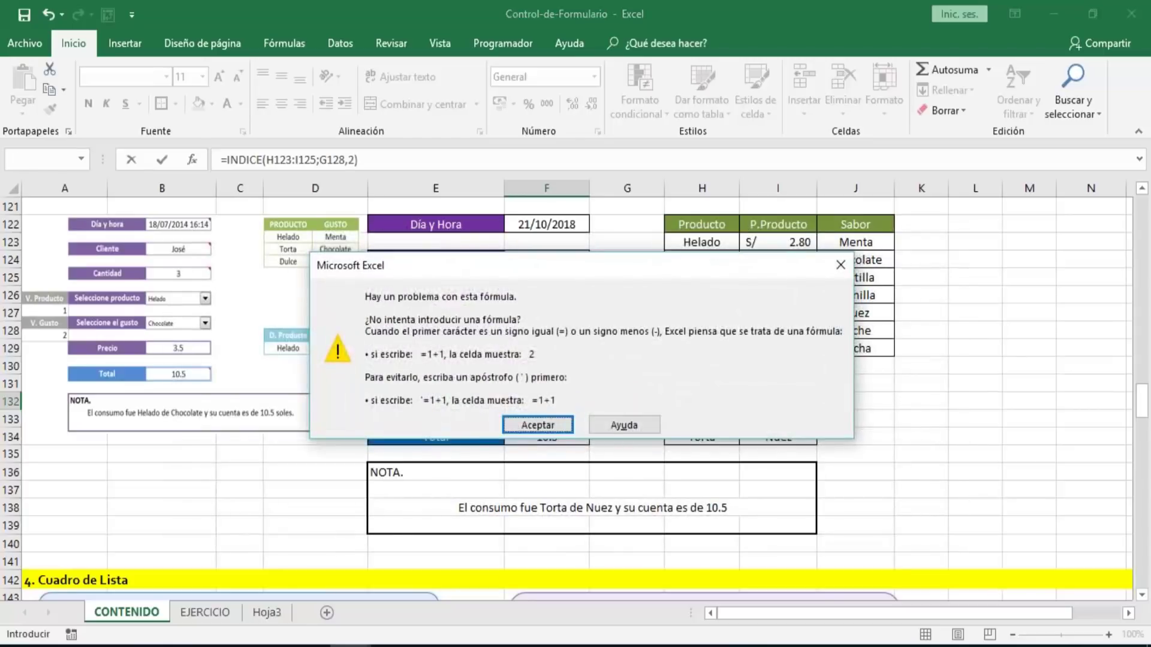
pyautogui.press('Return')
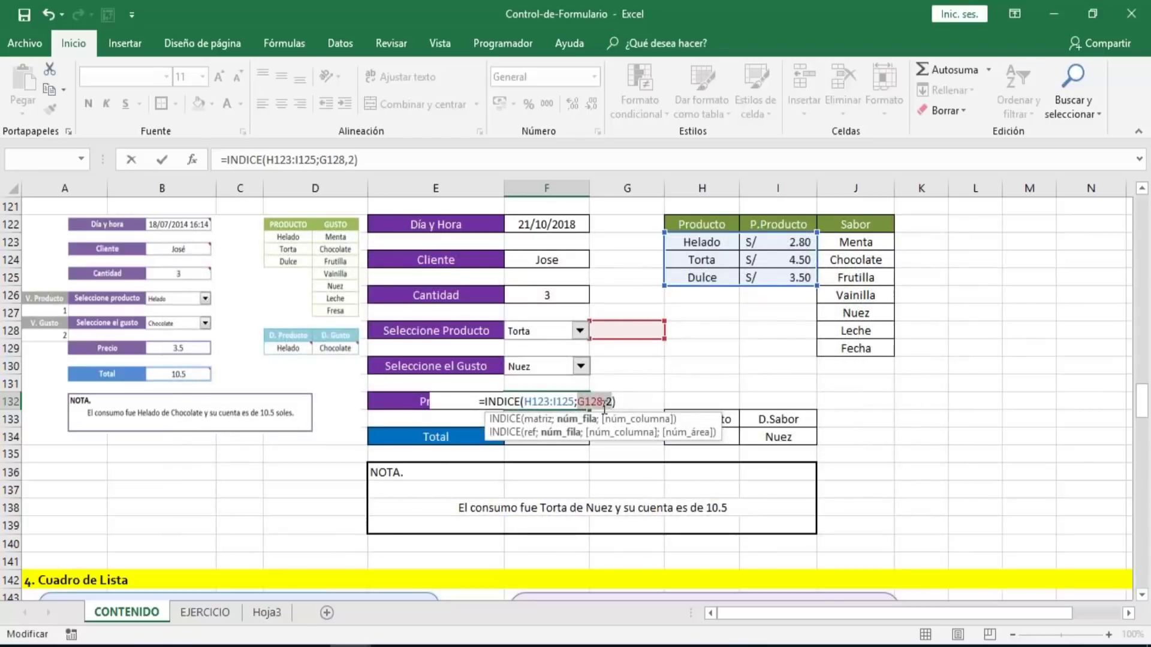
pyautogui.click(606, 402)
pyautogui.press('BackSpace')
pyautogui.write(';')
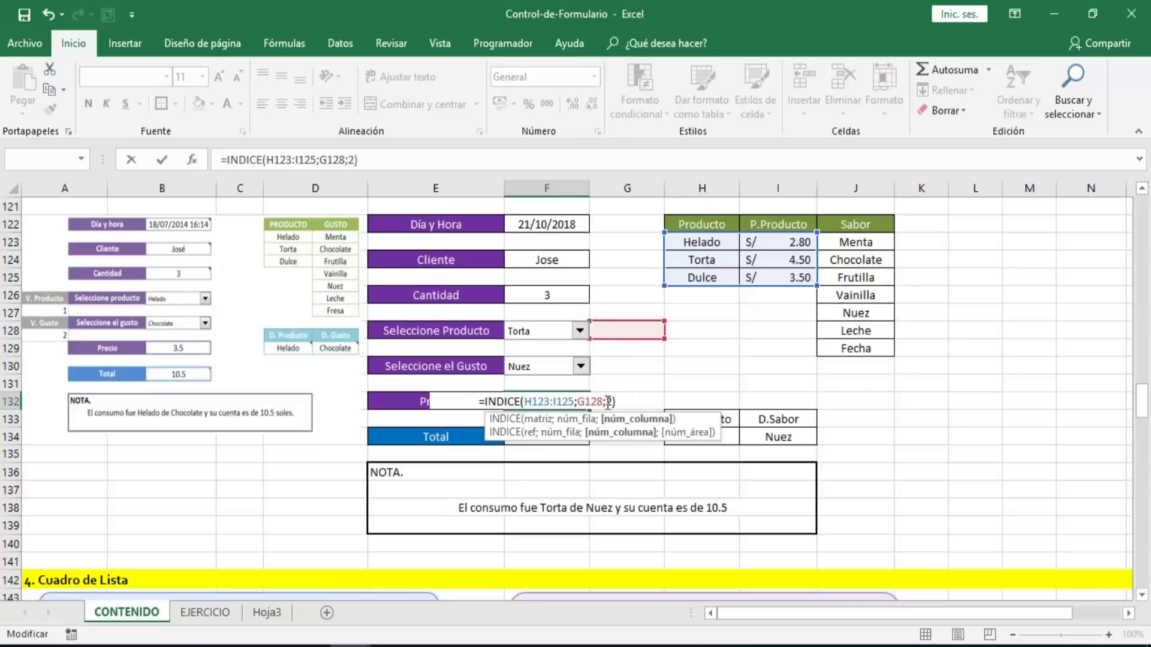
pyautogui.hotkey('ctrl', 'Return')
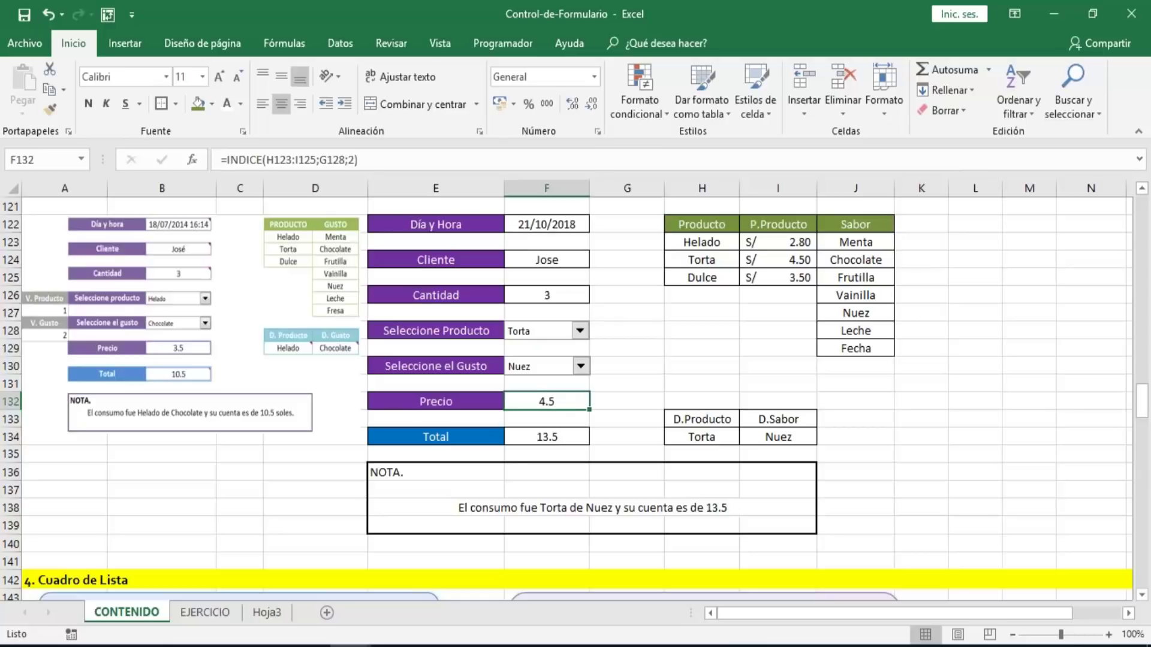
# - Set the Cantidad in F126 to 5
pyautogui.click(568, 296)
pyautogui.press('BackSpace')
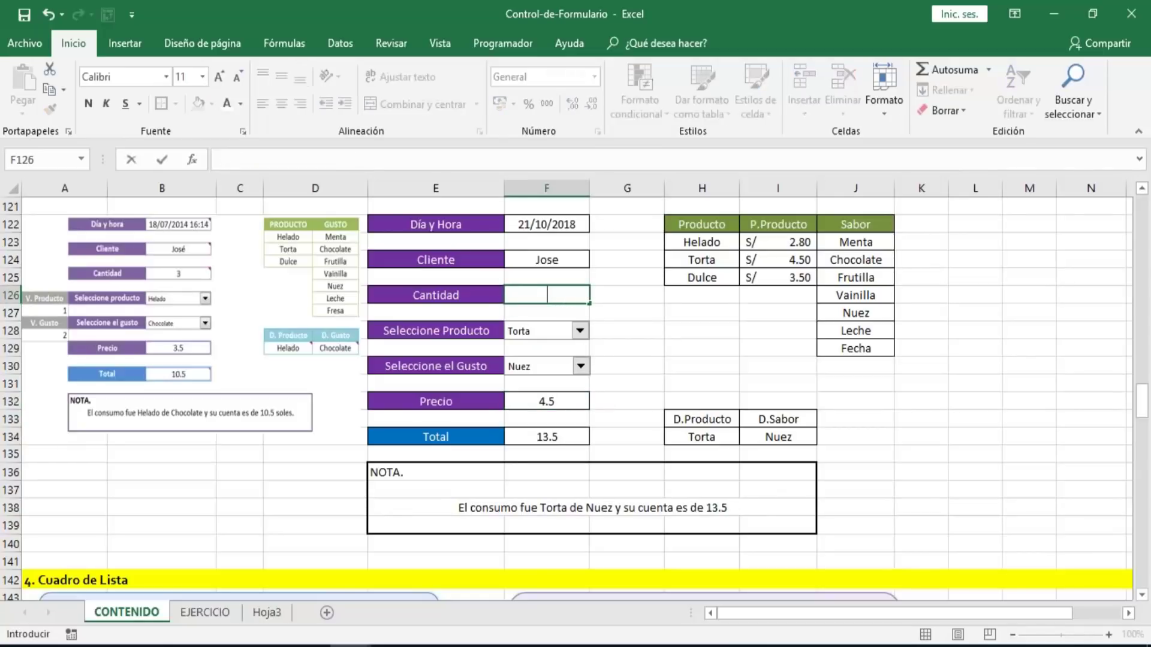
pyautogui.write('5')
pyautogui.press('Return')
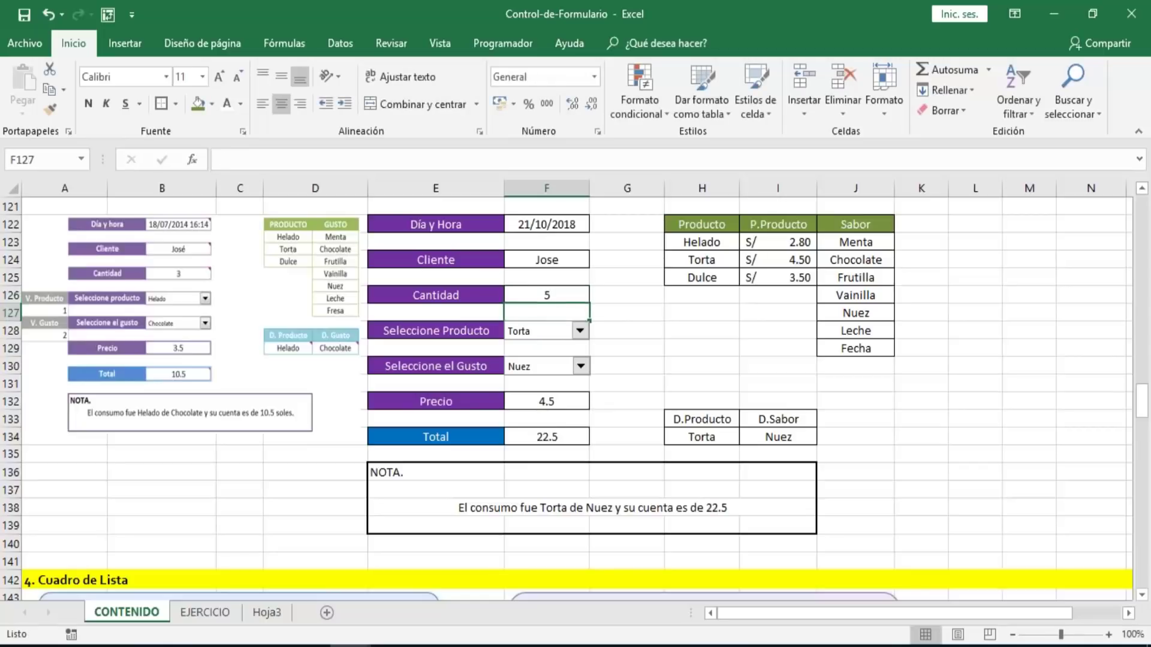
# - Choose Helado in the Seleccione Producto combo box to test the price lookup
pyautogui.click(580, 331)
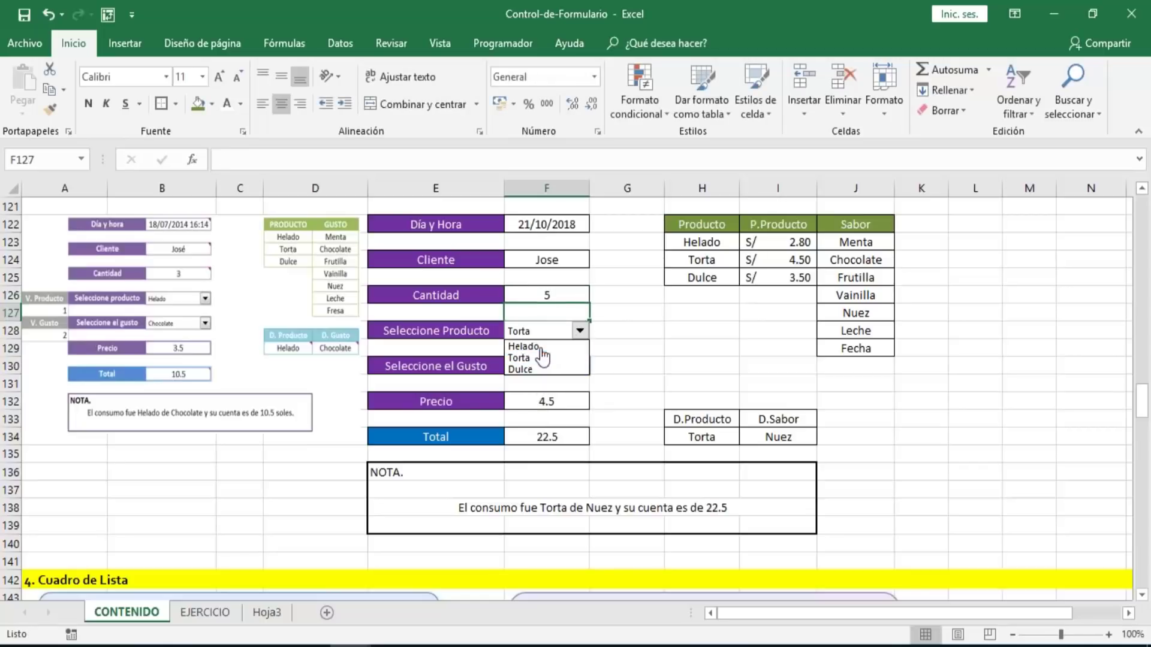
pyautogui.click(540, 346)
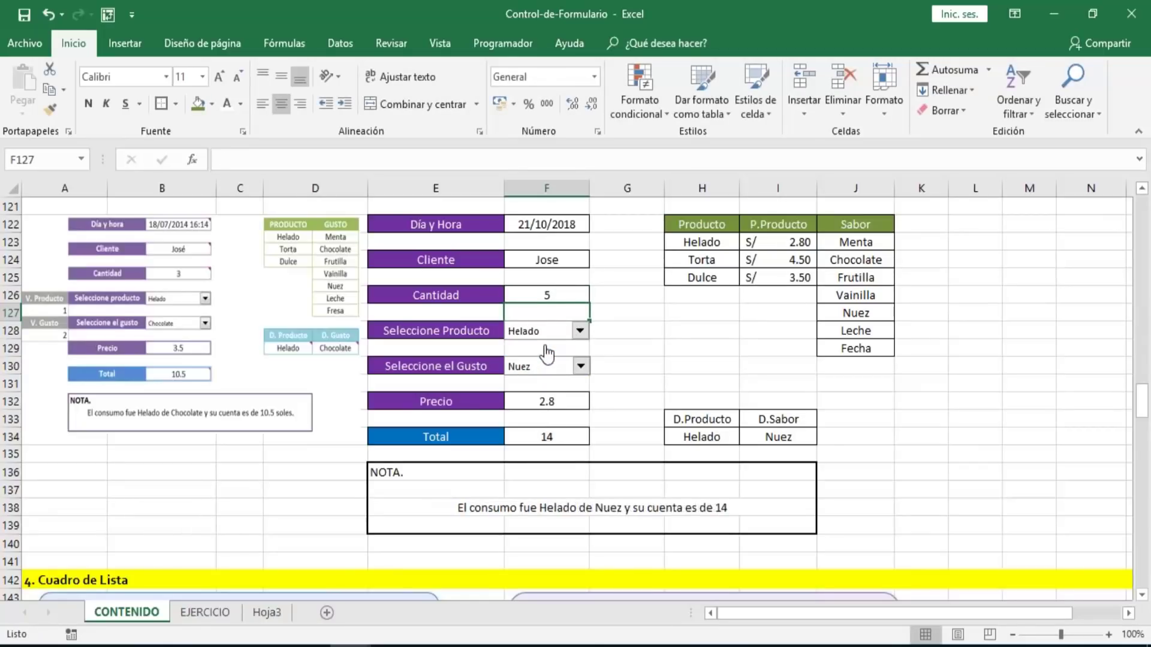
pyautogui.click(580, 331)
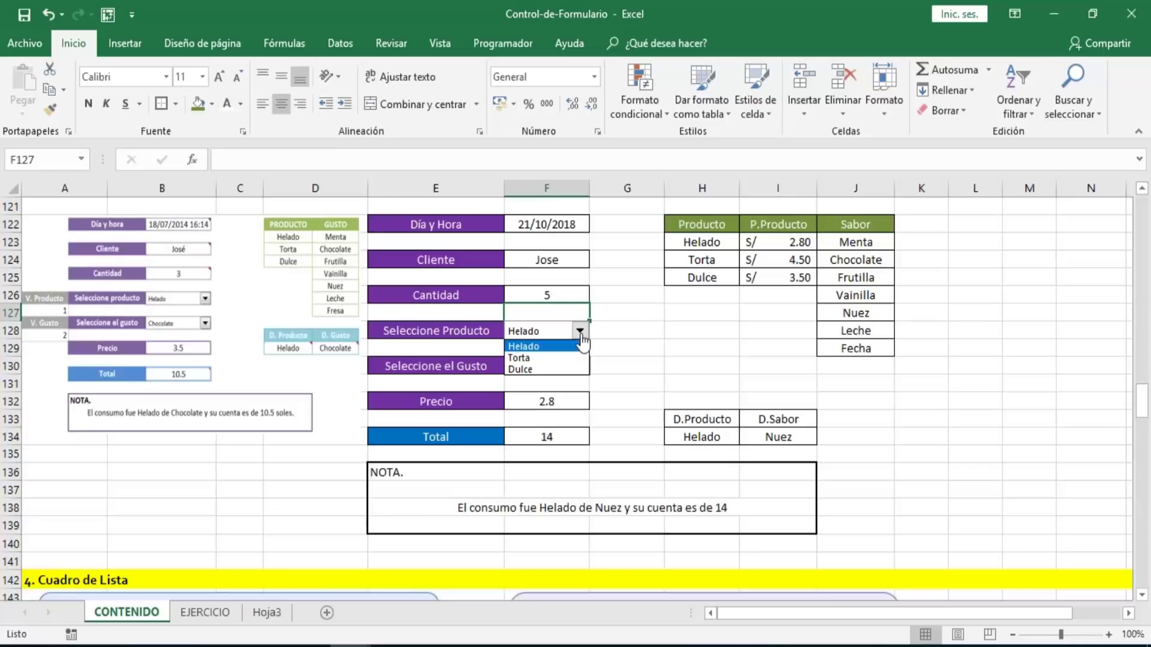
pyautogui.click(624, 367)
# - Apply the accounting number format with the S/ symbol to the Precio and Total cells F132:F134
pyautogui.moveTo(552, 402); pyautogui.dragTo(547, 441)
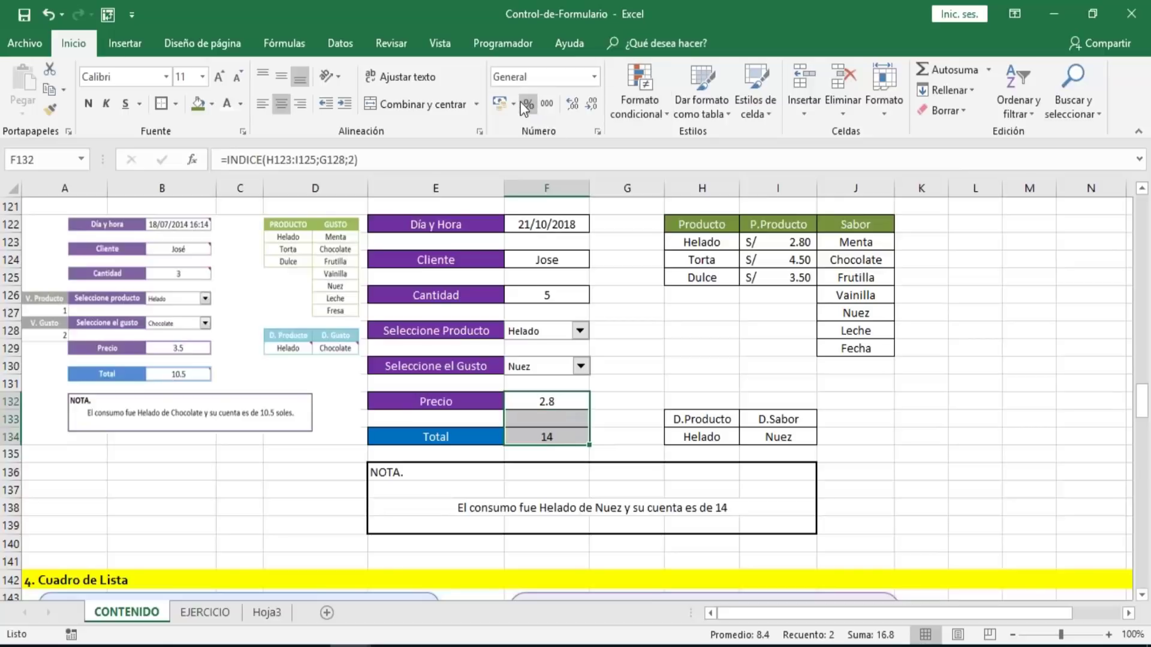
pyautogui.click(499, 103)
pyautogui.moveTo(629, 347); pyautogui.dragTo(665, 345)
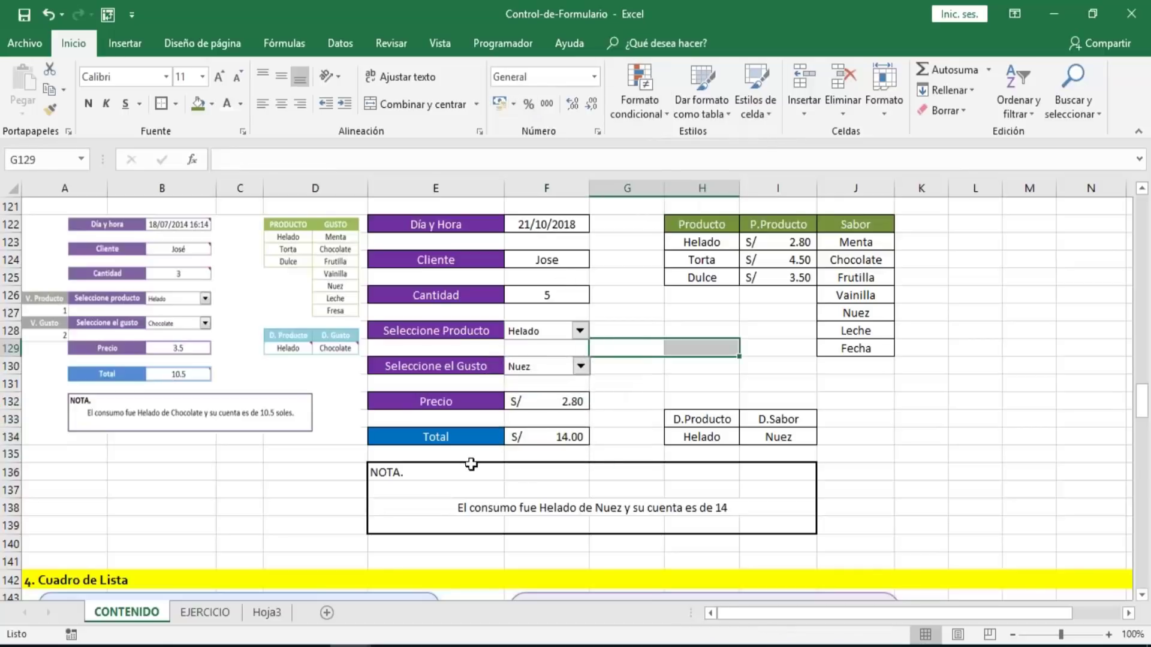
pyautogui.press('F5')
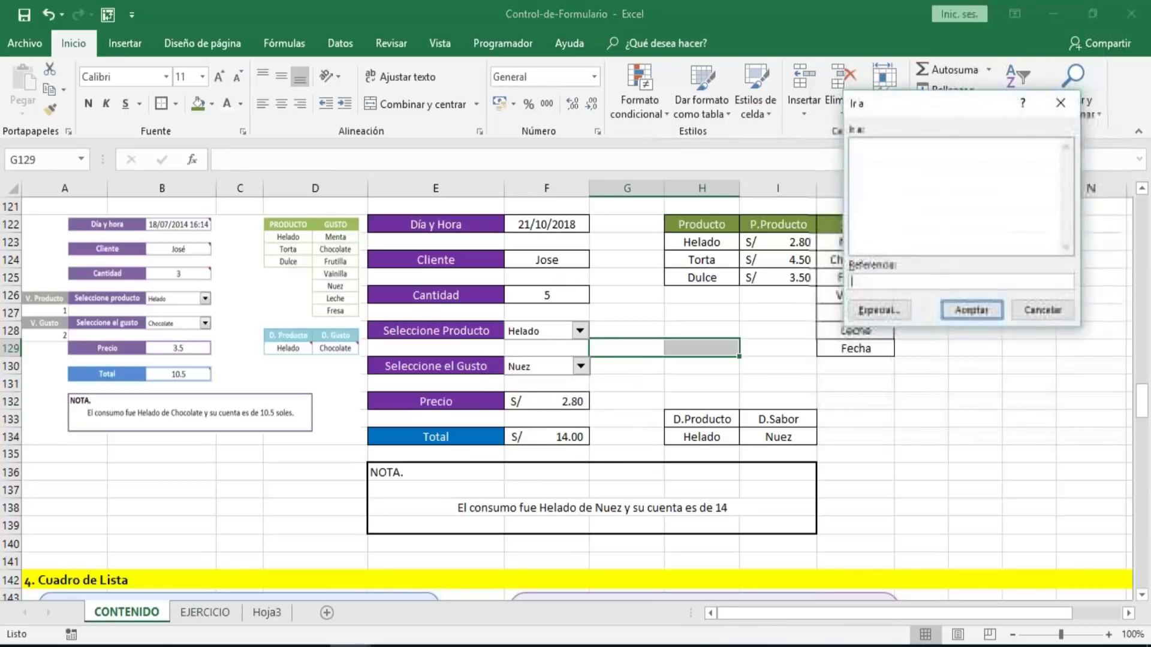
pyautogui.press('Escape')
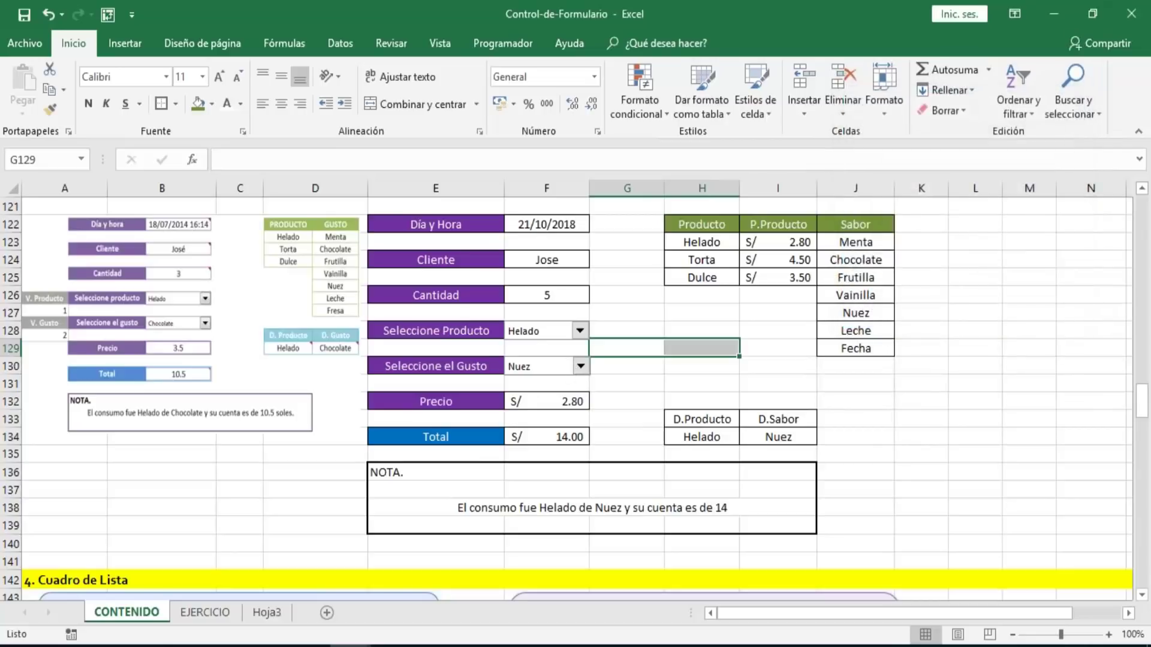
# - Choose Torta in the Seleccione Producto combo box and Frutilla in the Seleccione el Gusto combo box
pyautogui.click(580, 331)
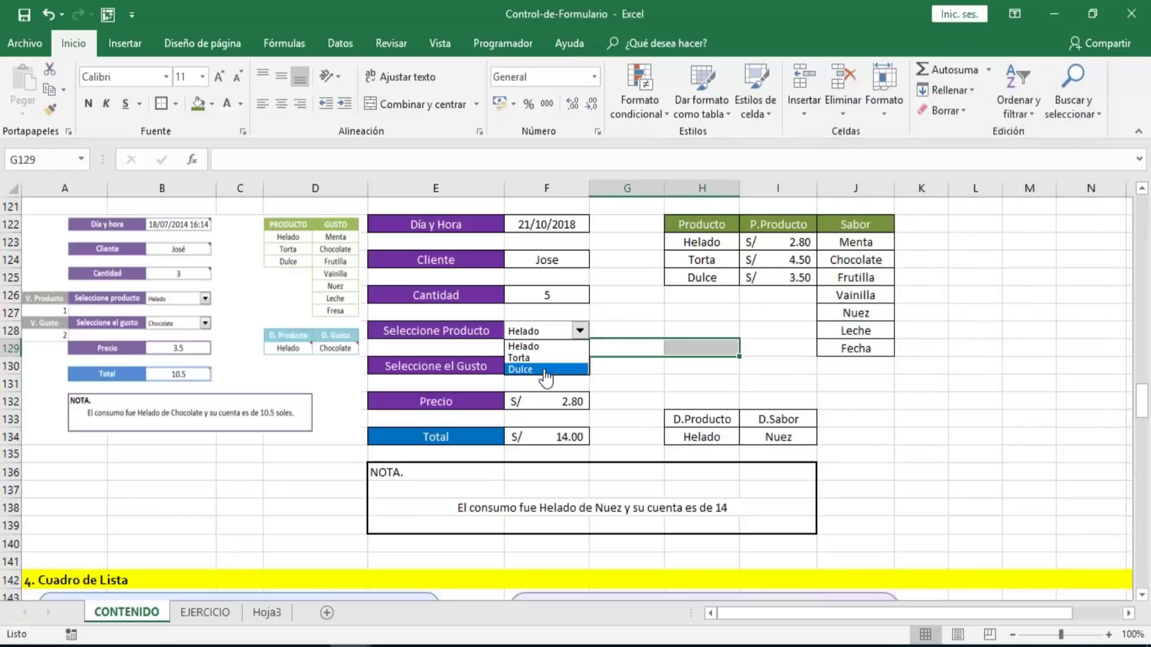
pyautogui.click(564, 358)
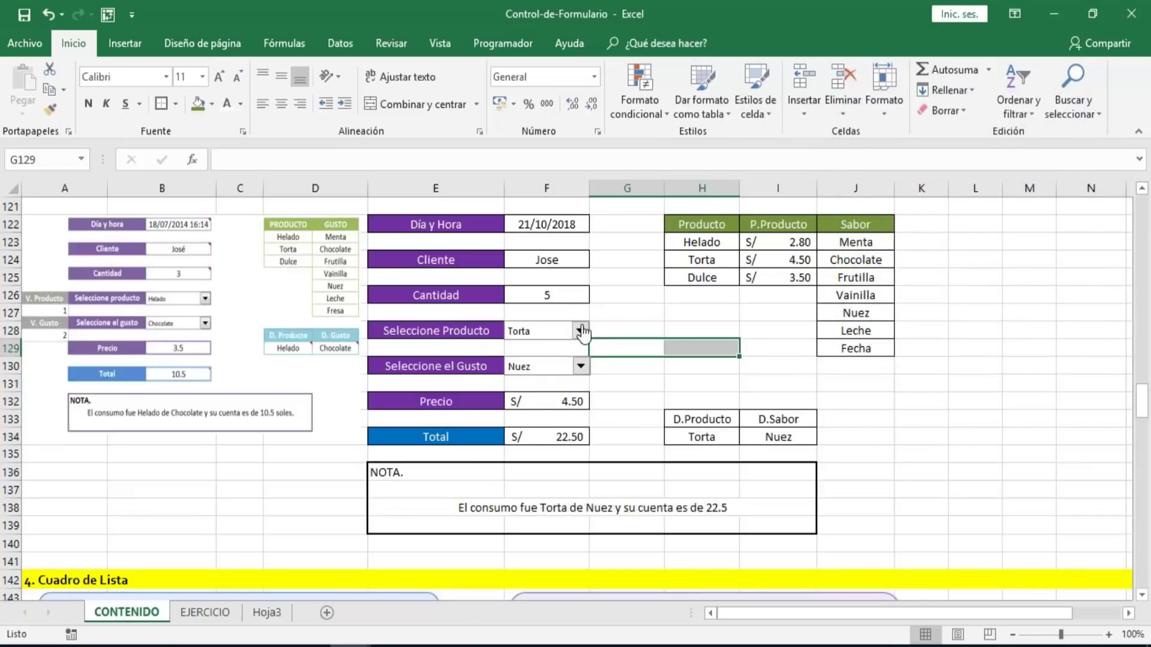
pyautogui.click(580, 367)
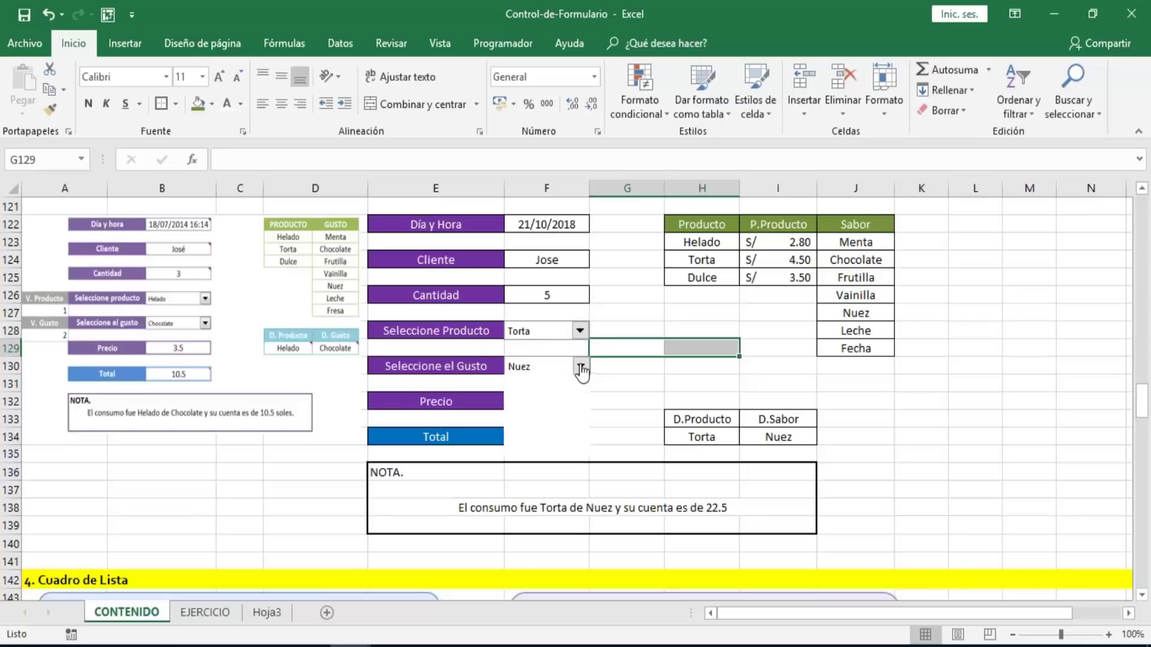
pyautogui.click(535, 407)
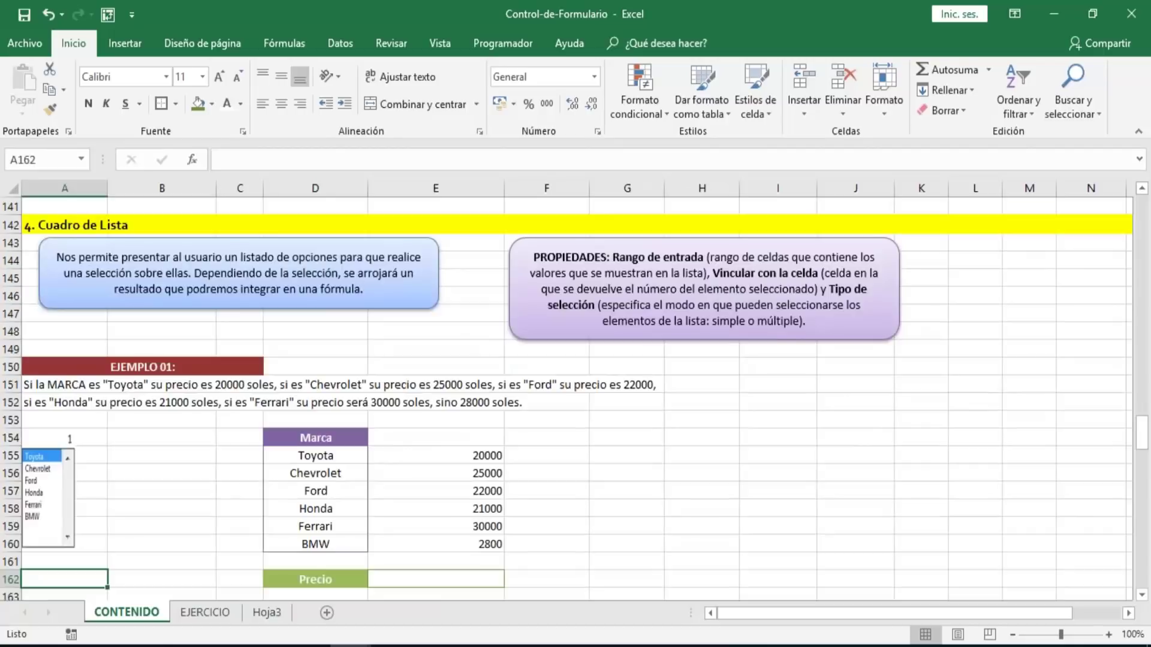
# - Examine the Cuadro de Lista section, including its description, its properties and the Ejemplo 01 statement
pyautogui.press('Down')
pyautogui.press('Up')
pyautogui.press('Up')
pyautogui.press('Up')
pyautogui.press('Up')
pyautogui.press('Up')
pyautogui.press('Up')
pyautogui.press('Up')
pyautogui.press('Up')
pyautogui.press('Up')
pyautogui.press('Up')
pyautogui.press('Up')
pyautogui.press('Up')
pyautogui.press('Up')
pyautogui.press('Up')
pyautogui.press('Up')
pyautogui.press('Up')
pyautogui.press('Up')
pyautogui.press('Up')
pyautogui.press('Up')
pyautogui.press('Up')
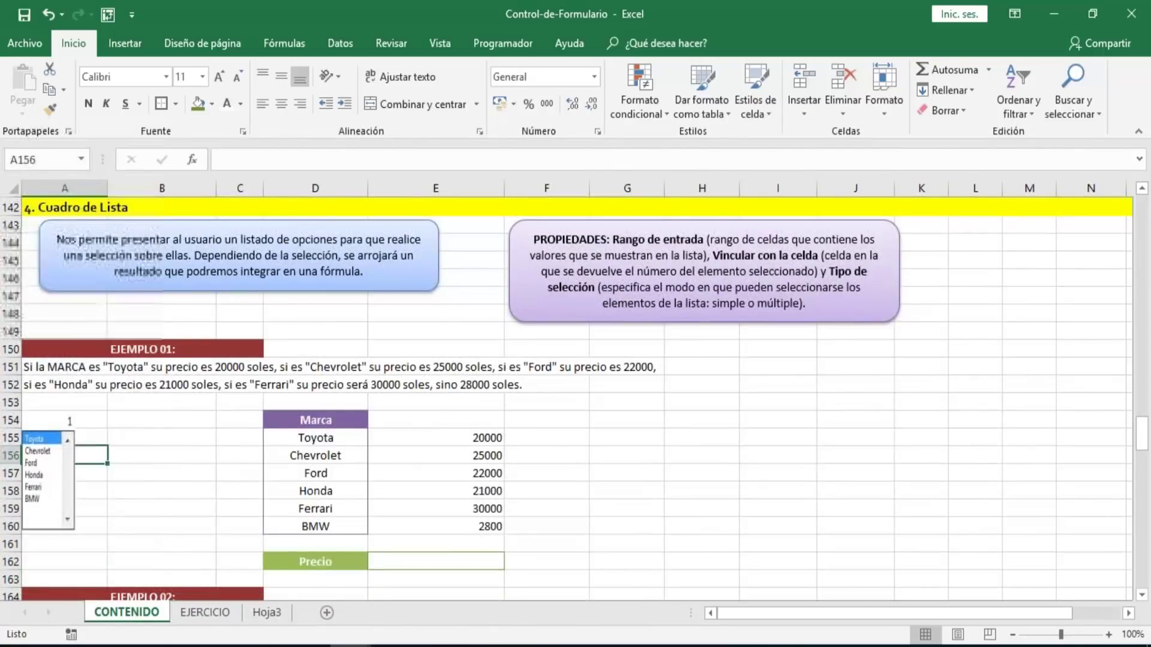
pyautogui.press('Up')
pyautogui.press('Up')
pyautogui.press('Up')
pyautogui.press('Up')
pyautogui.press('Up')
pyautogui.press('Up')
pyautogui.press('Up')
pyautogui.press('Up')
pyautogui.press('Up')
pyautogui.press('Up')
pyautogui.press('Up')
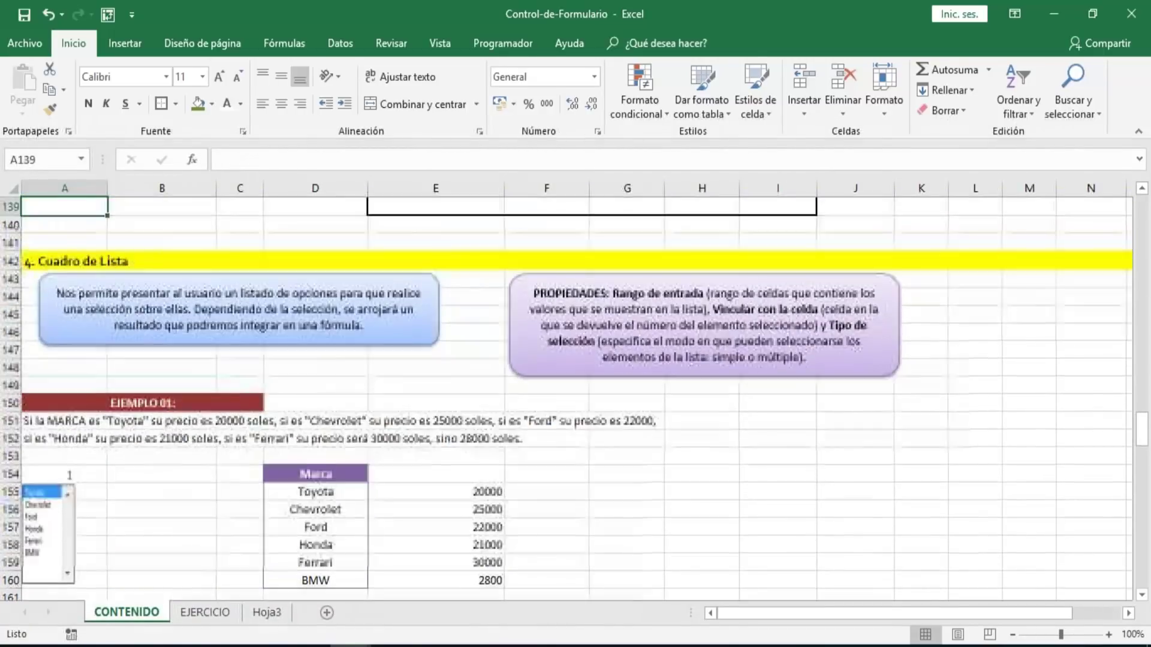
pyautogui.press('Up')
pyautogui.press('Up')
pyautogui.press('Up')
pyautogui.press('Down')
pyautogui.press('Down')
pyautogui.press('Down')
pyautogui.press('Down')
pyautogui.press('Down')
pyautogui.press('Down')
pyautogui.press('Down')
pyautogui.press('Down')
pyautogui.press('Down')
pyautogui.press('Down')
pyautogui.press('Down')
pyautogui.press('Down')
pyautogui.press('Down')
pyautogui.press('Down')
pyautogui.press('Down')
pyautogui.press('Down')
pyautogui.press('Down')
pyautogui.press('Down')
pyautogui.press('Down')
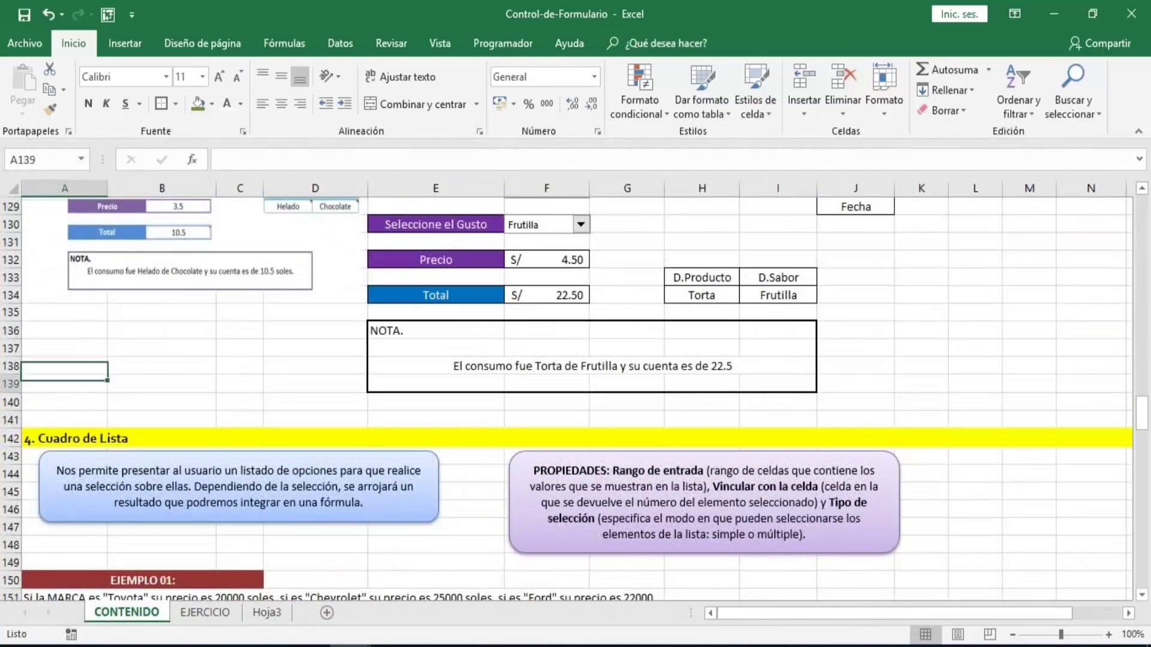
pyautogui.press('Down')
pyautogui.press('Down')
pyautogui.press('Down')
pyautogui.press('Down')
pyautogui.press('Down')
pyautogui.press('Down')
pyautogui.press('Down')
pyautogui.press('Down')
pyautogui.press('Down')
pyautogui.press('Down')
pyautogui.press('Down')
pyautogui.press('Down')
pyautogui.press('Down')
pyautogui.press('Down')
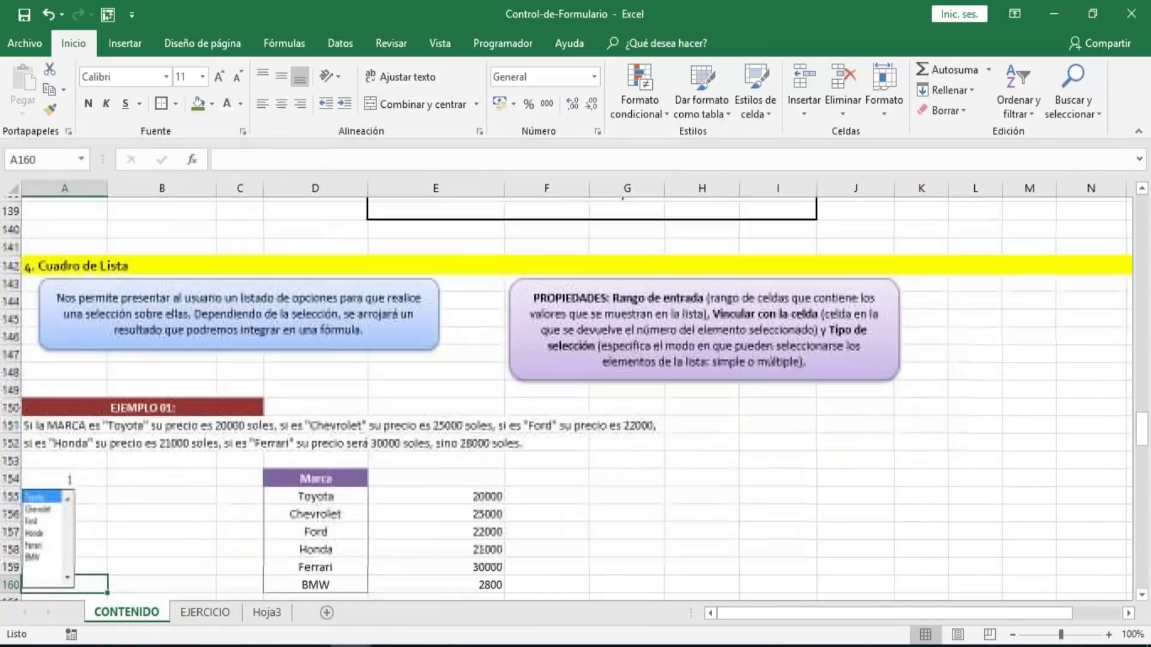
pyautogui.press('Down')
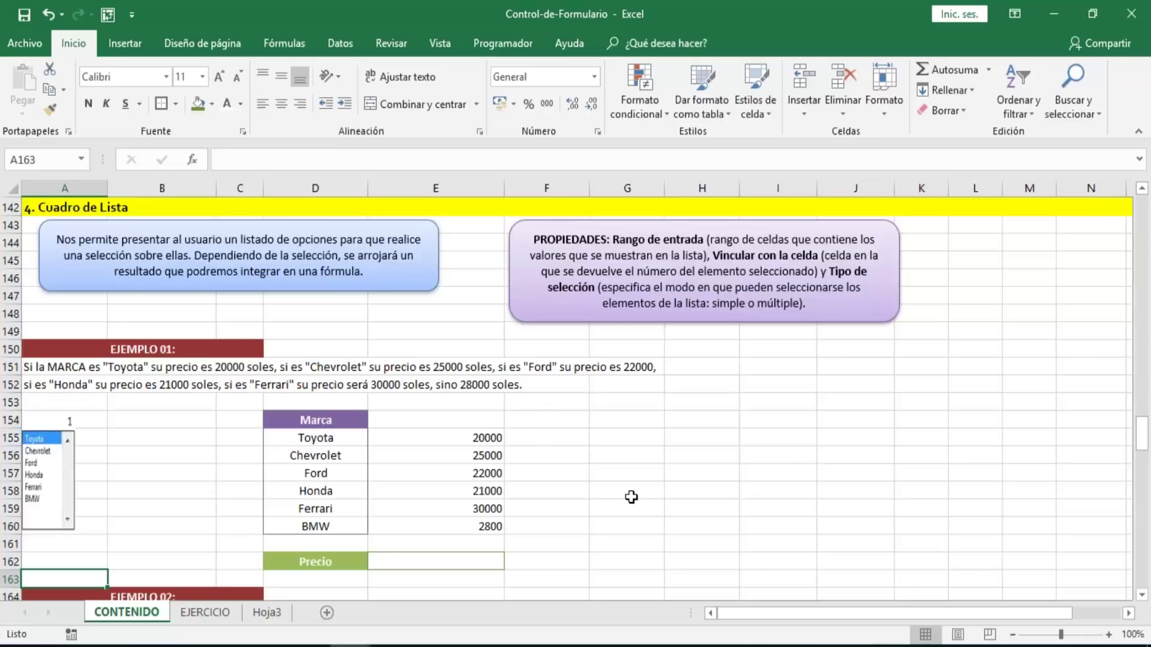
# - Examine the Marca list and the price of each brand in D155:E160 of Ejemplo 01
pyautogui.click(628, 493)
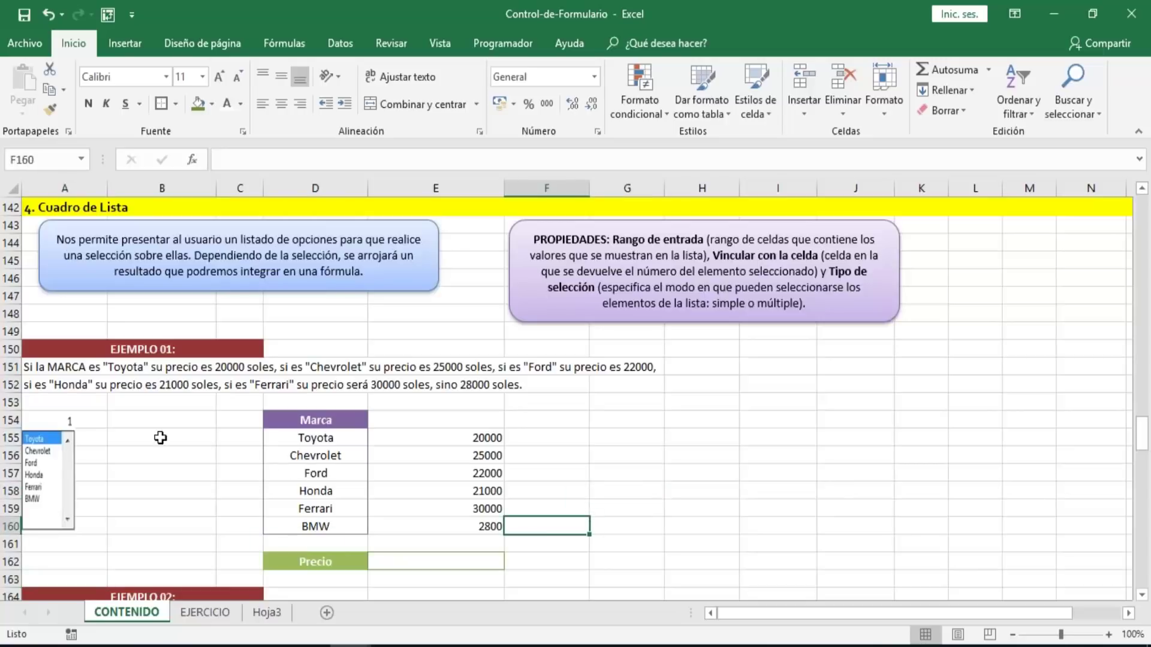
pyautogui.click(161, 438)
pyautogui.click(351, 416)
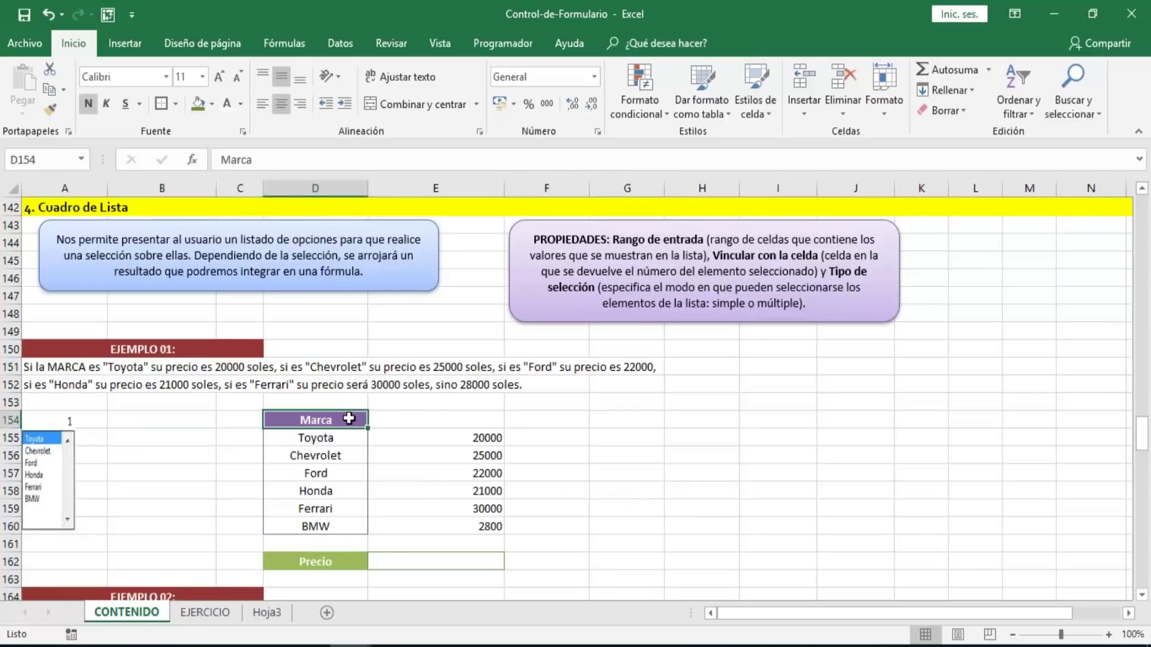
pyautogui.moveTo(345, 437); pyautogui.dragTo(451, 528)
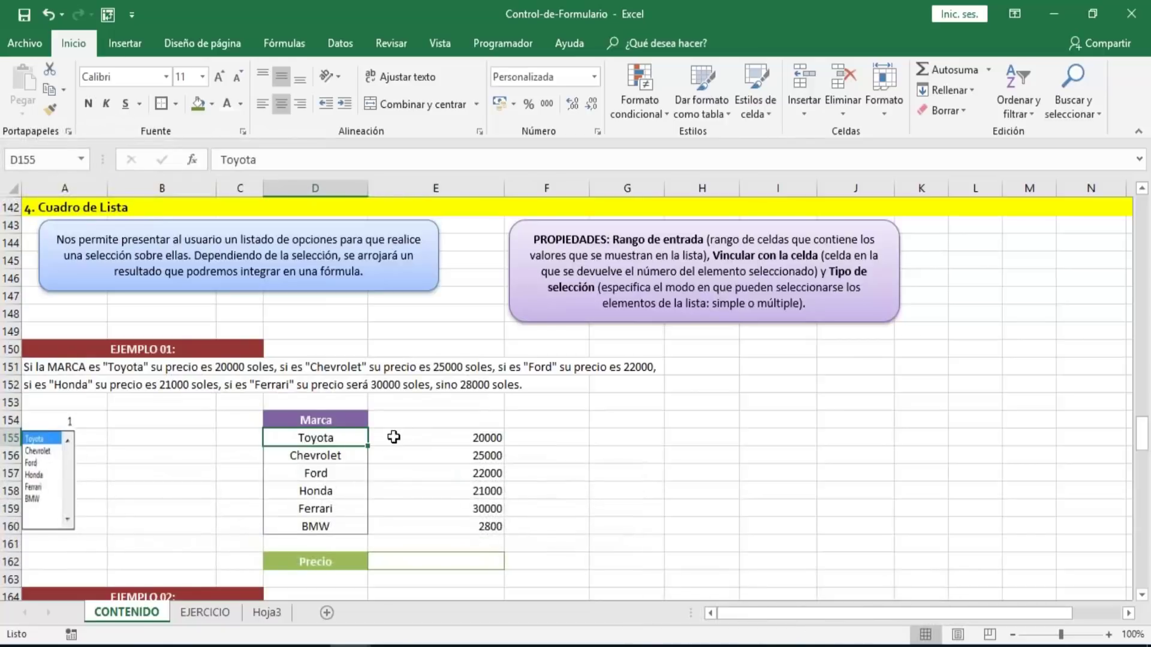
pyautogui.click(375, 436)
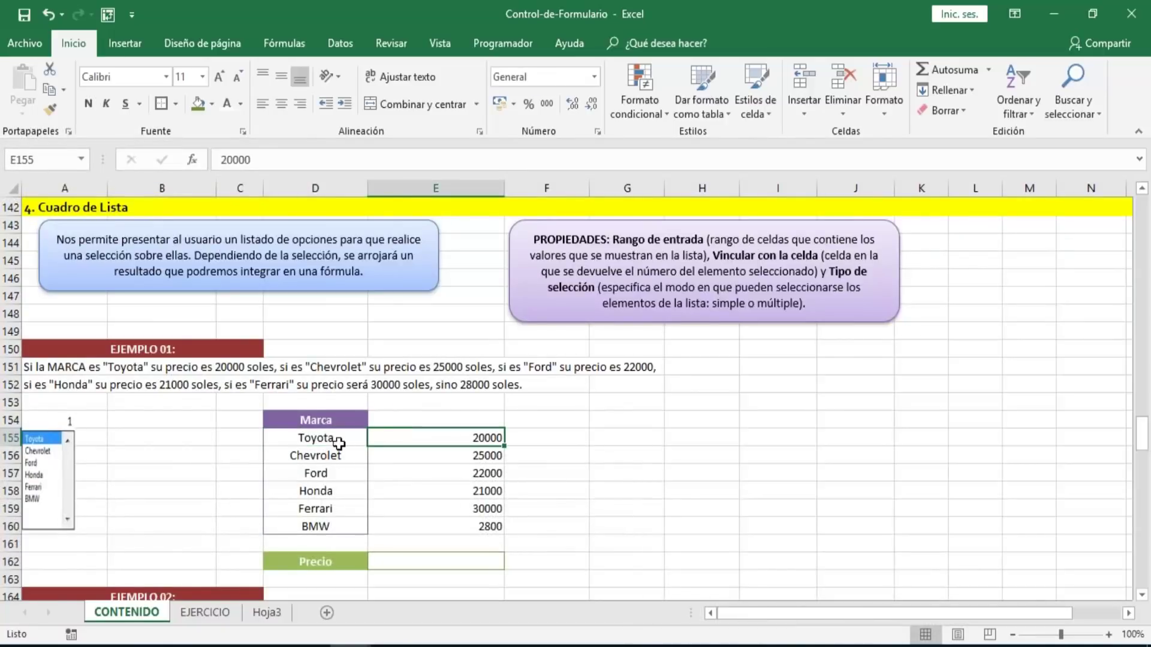
pyautogui.moveTo(362, 437); pyautogui.dragTo(436, 523)
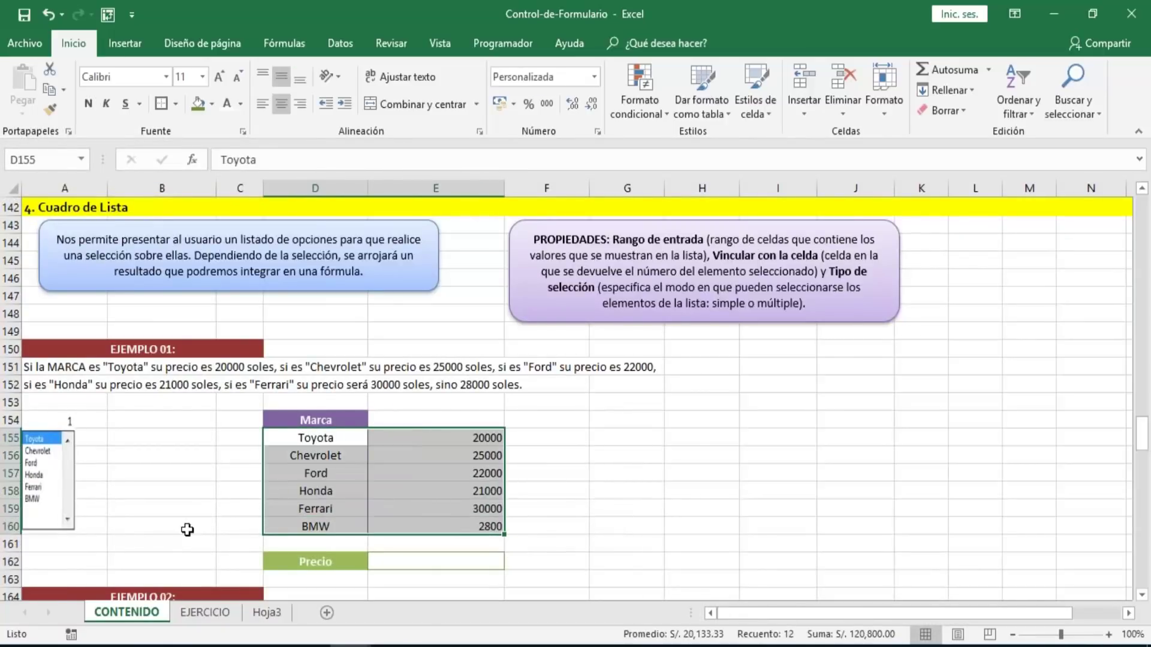
pyautogui.click(195, 477)
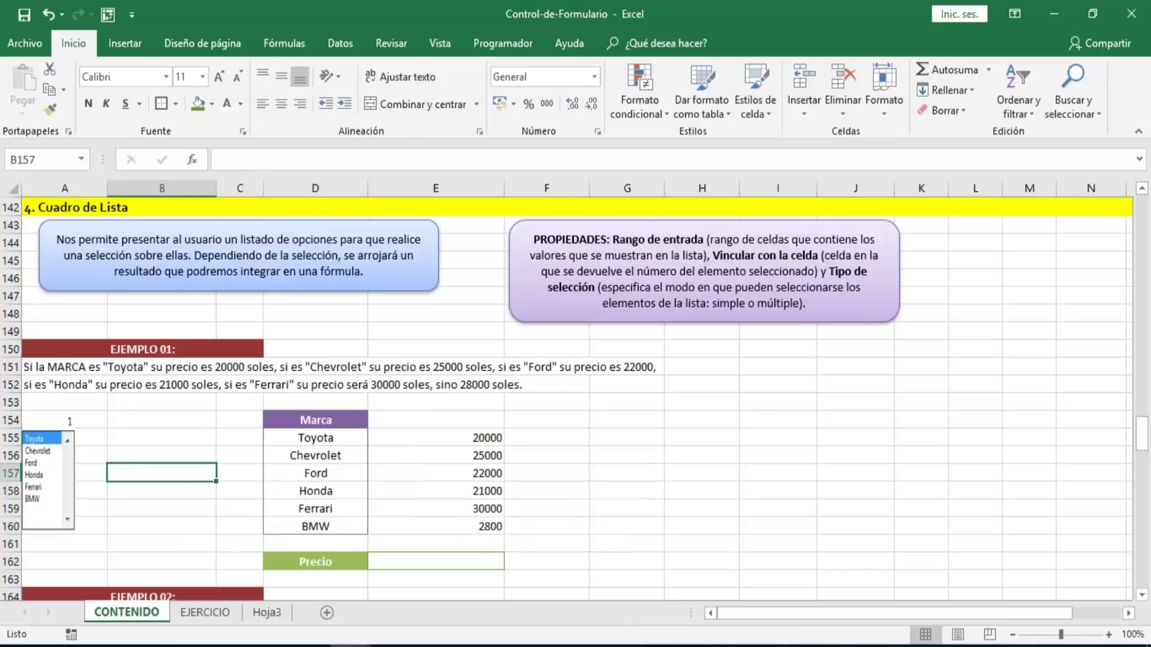
pyautogui.click(211, 432)
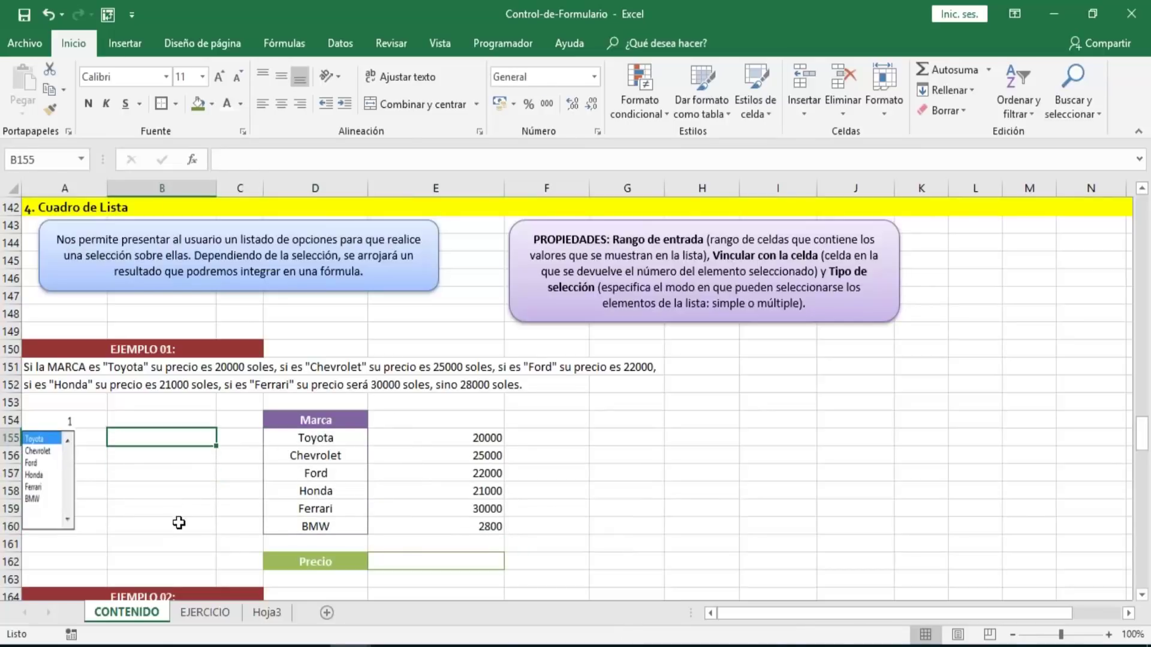
pyautogui.click(178, 522)
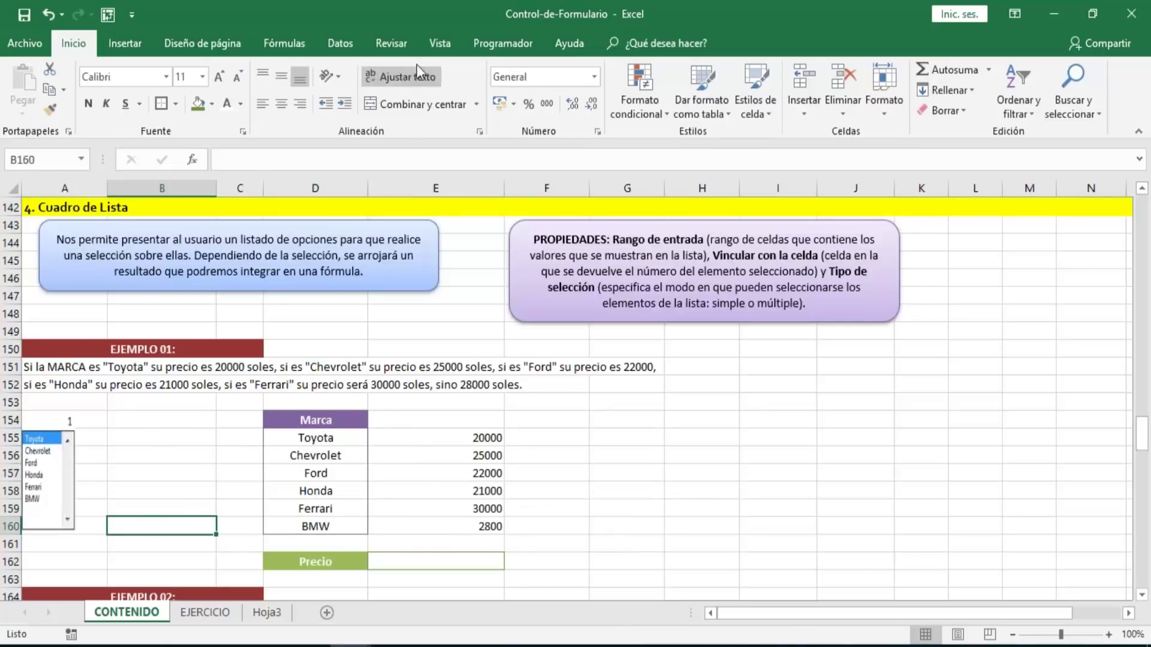
pyautogui.click(490, 45)
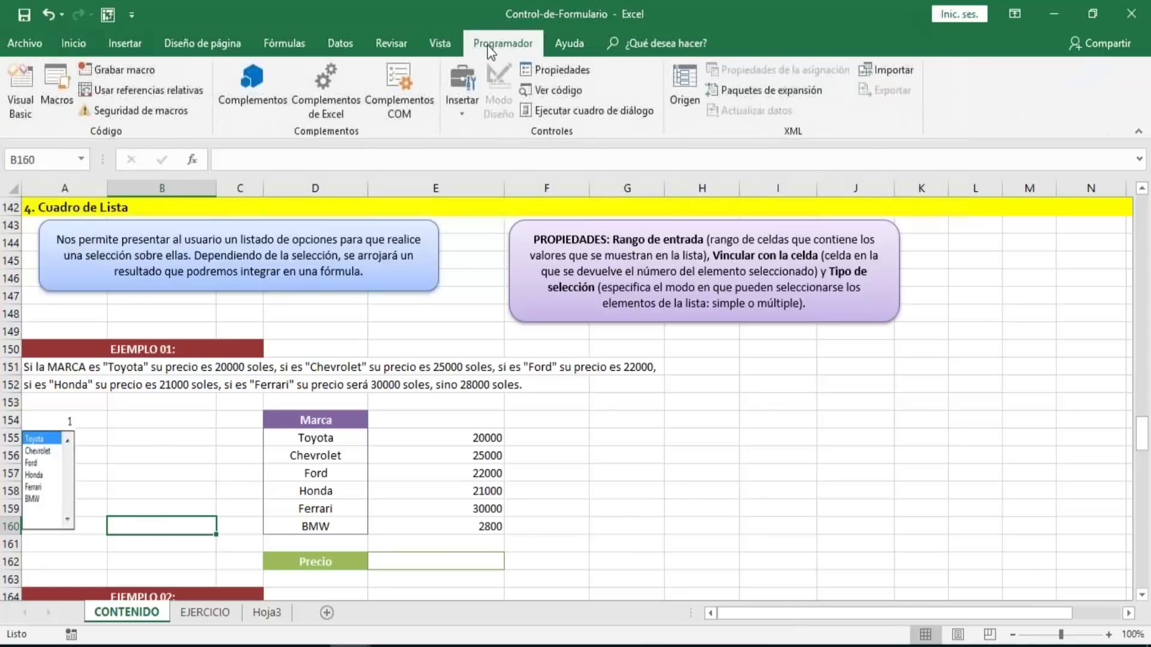
pyautogui.click(463, 111)
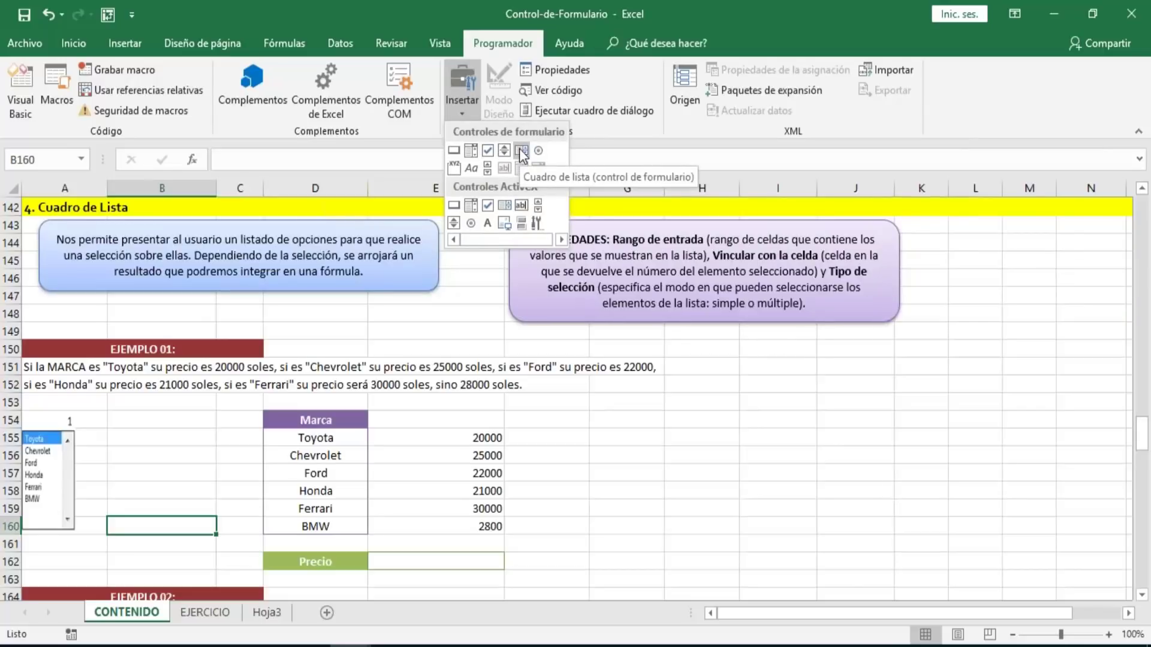
pyautogui.click(1145, 510)
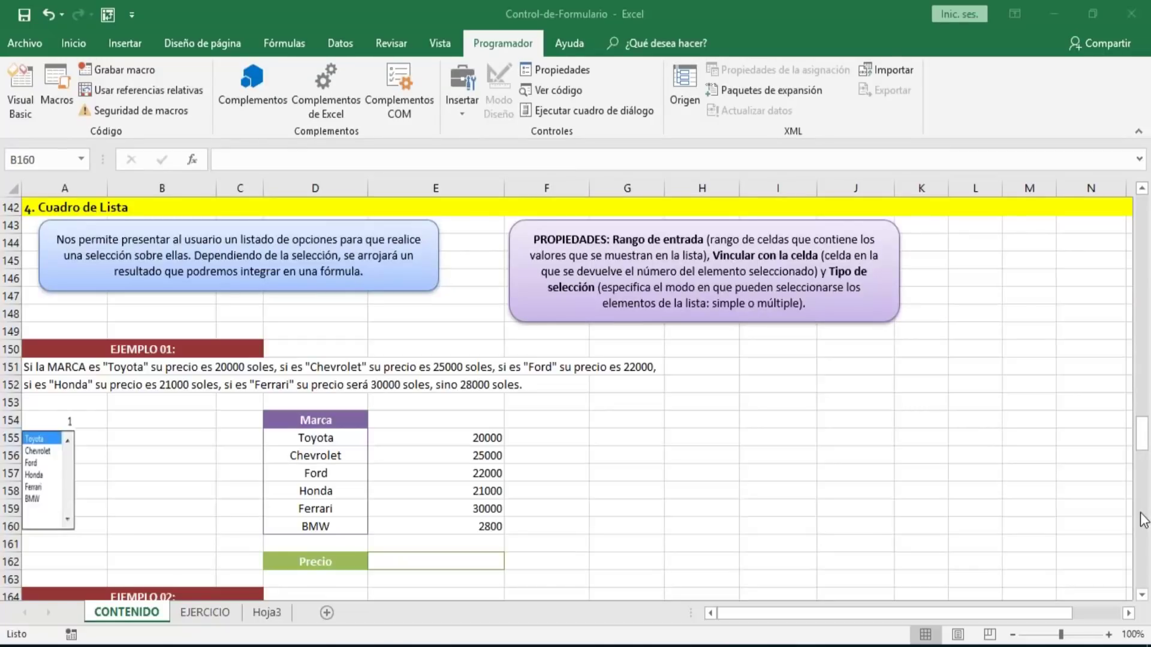
pyautogui.click(349, 645)
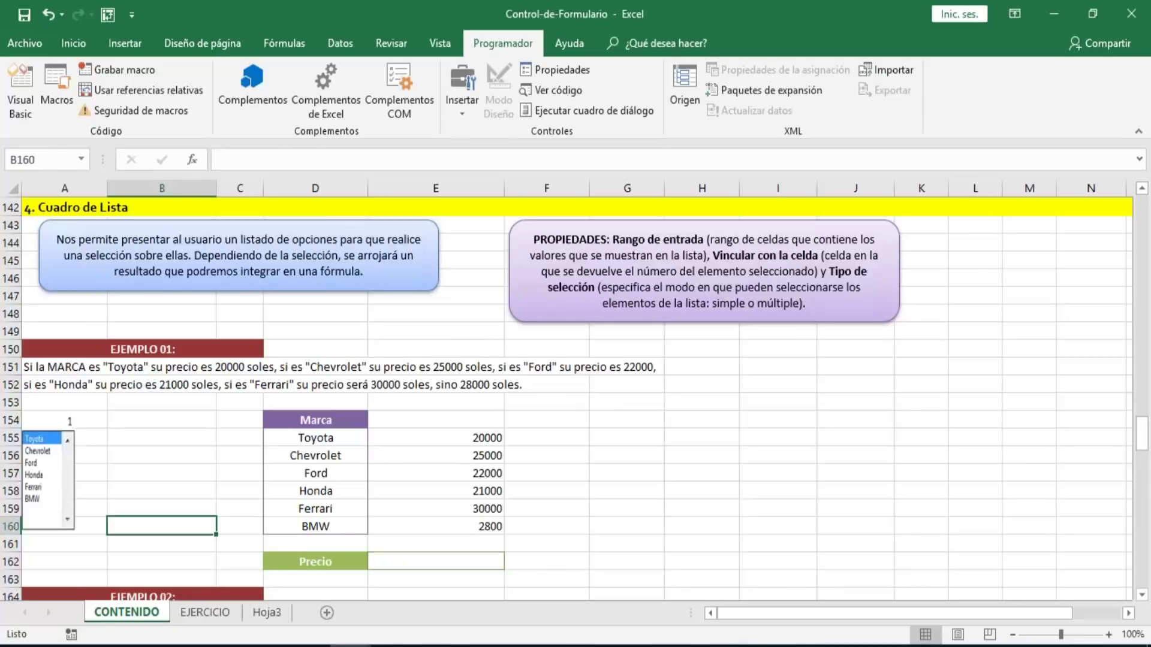
# - Review the combo box Ejemplo 02 sales form in rows 117 to 134, including its statement, product and flavour lists, Precio and Total
pyautogui.press('Right')
pyautogui.press('Right')
pyautogui.press('Up')
pyautogui.press('Up')
pyautogui.press('Up')
pyautogui.press('Up')
pyautogui.press('Up')
pyautogui.press('Up')
pyautogui.press('Up')
pyautogui.press('Up')
pyautogui.press('Up')
pyautogui.press('Up')
pyautogui.press('Up')
pyautogui.press('Up')
pyautogui.press('Up')
pyautogui.press('Up')
pyautogui.press('Up')
pyautogui.press('Up')
pyautogui.press('Up')
pyautogui.press('Up')
pyautogui.press('Up')
pyautogui.press('Up')
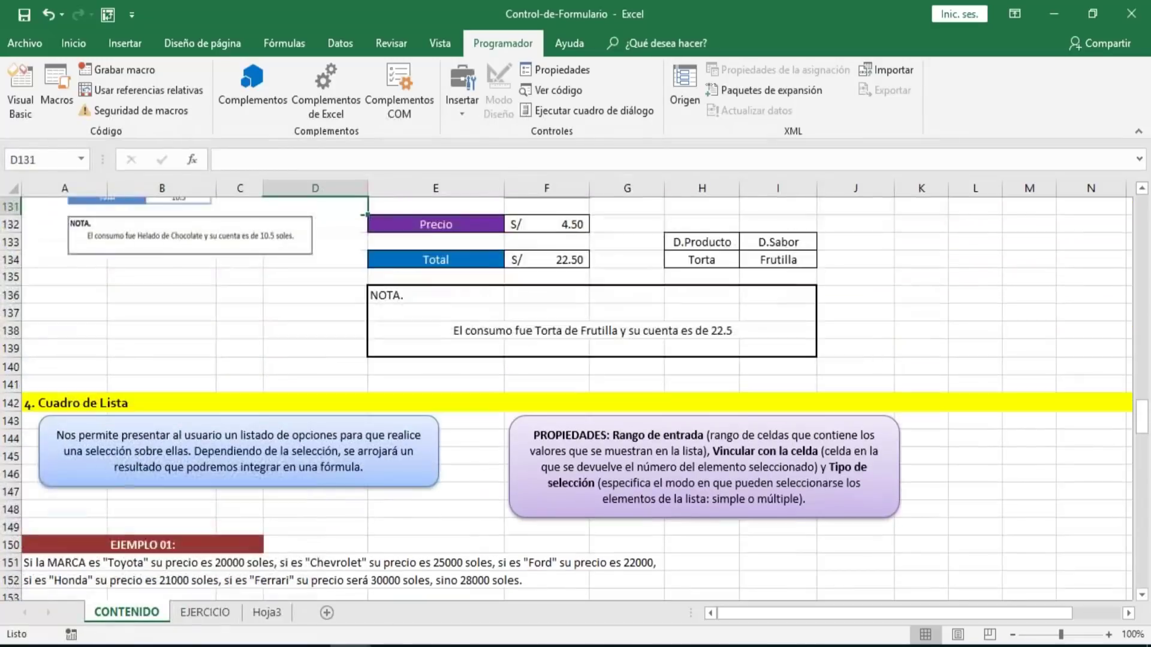
pyautogui.press('Up')
pyautogui.press('Up')
pyautogui.press('Up')
pyautogui.press('Up')
pyautogui.press('Up')
pyautogui.press('Up')
pyautogui.press('Up')
pyautogui.press('Up')
pyautogui.press('Up')
pyautogui.press('Up')
pyautogui.press('Up')
pyautogui.press('Up')
pyautogui.press('Up')
pyautogui.press('Up')
pyautogui.press('Up')
pyautogui.press('Up')
pyautogui.press('Up')
pyautogui.press('Up')
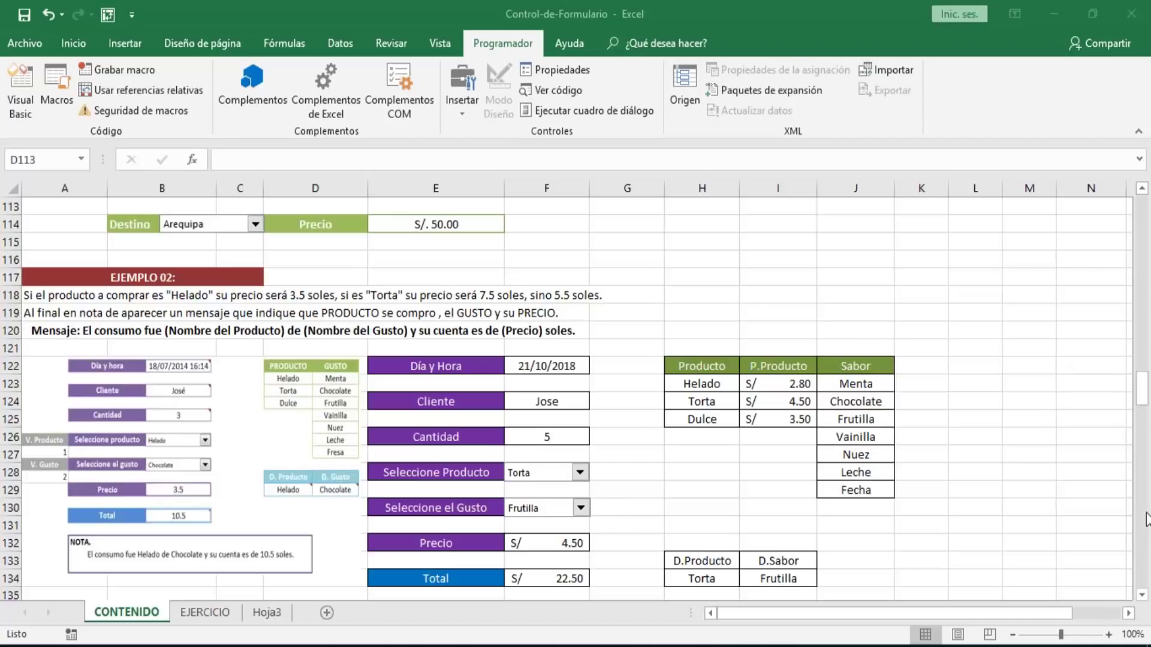
# - Check the sales form's NOTA message and return to the Cuadro de Lista section with its Ejemplo 01 statement
pyautogui.click(602, 547)
pyautogui.press('Down')
pyautogui.press('Down')
pyautogui.press('Down')
pyautogui.press('Down')
pyautogui.press('Down')
pyautogui.press('Down')
pyautogui.press('Down')
pyautogui.press('Down')
pyautogui.press('Down')
pyautogui.press('Down')
pyautogui.press('Down')
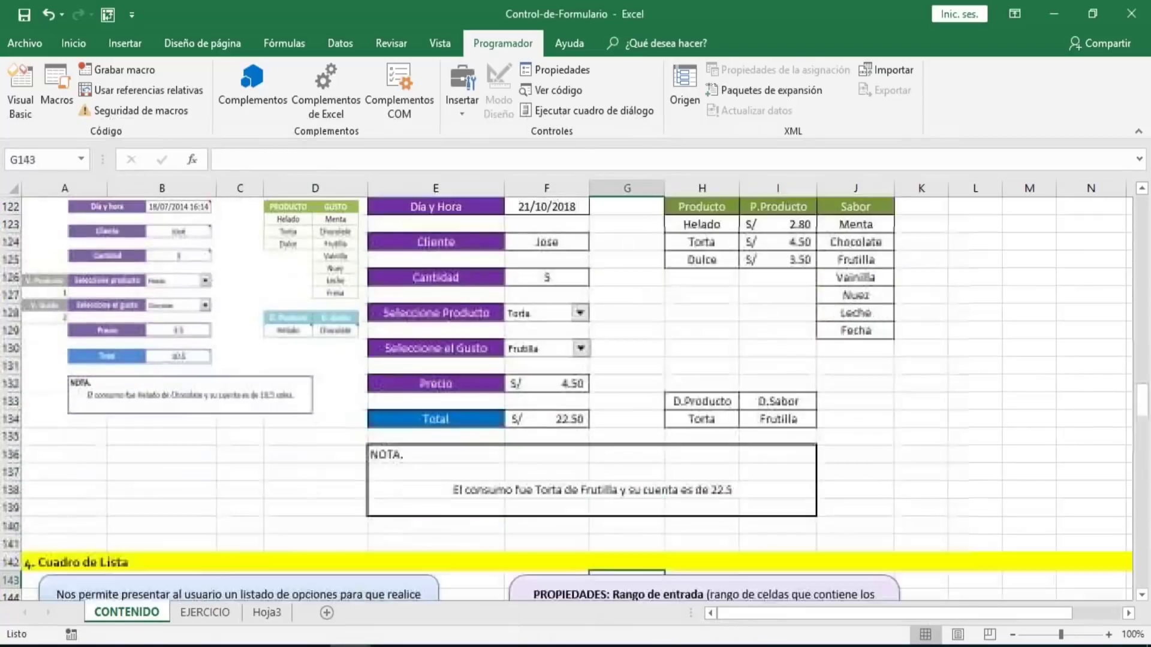
pyautogui.press('Down')
pyautogui.press('Down')
pyautogui.press('Down')
pyautogui.press('Down')
pyautogui.press('Down')
pyautogui.press('Down')
pyautogui.press('Down')
pyautogui.press('Down')
pyautogui.press('Down')
pyautogui.press('Down')
pyautogui.press('Down')
pyautogui.press('Down')
pyautogui.press('Down')
pyautogui.press('Down')
pyautogui.press('Down')
pyautogui.press('Down')
pyautogui.press('Down')
pyautogui.press('Down')
pyautogui.press('Down')
pyautogui.press('Down')
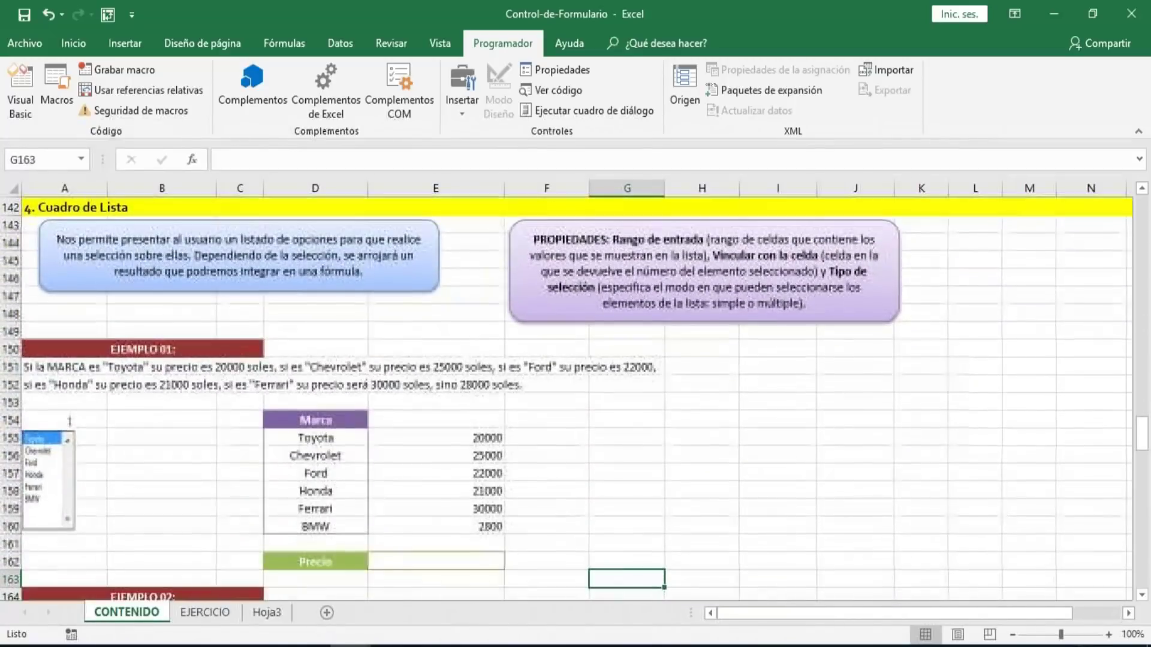
# - Examine the list box Ejemplo 02, including the VENTAS table by seller and the Comparacion de Ventas por Vendedor layout
pyautogui.press('Down')
pyautogui.press('Down')
pyautogui.press('Down')
pyautogui.press('Down')
pyautogui.press('Down')
pyautogui.press('Down')
pyautogui.press('Down')
pyautogui.press('Down')
pyautogui.press('Down')
pyautogui.press('Down')
pyautogui.press('Down')
pyautogui.press('Down')
pyautogui.press('Down')
pyautogui.press('Down')
pyautogui.press('Down')
pyautogui.press('Down')
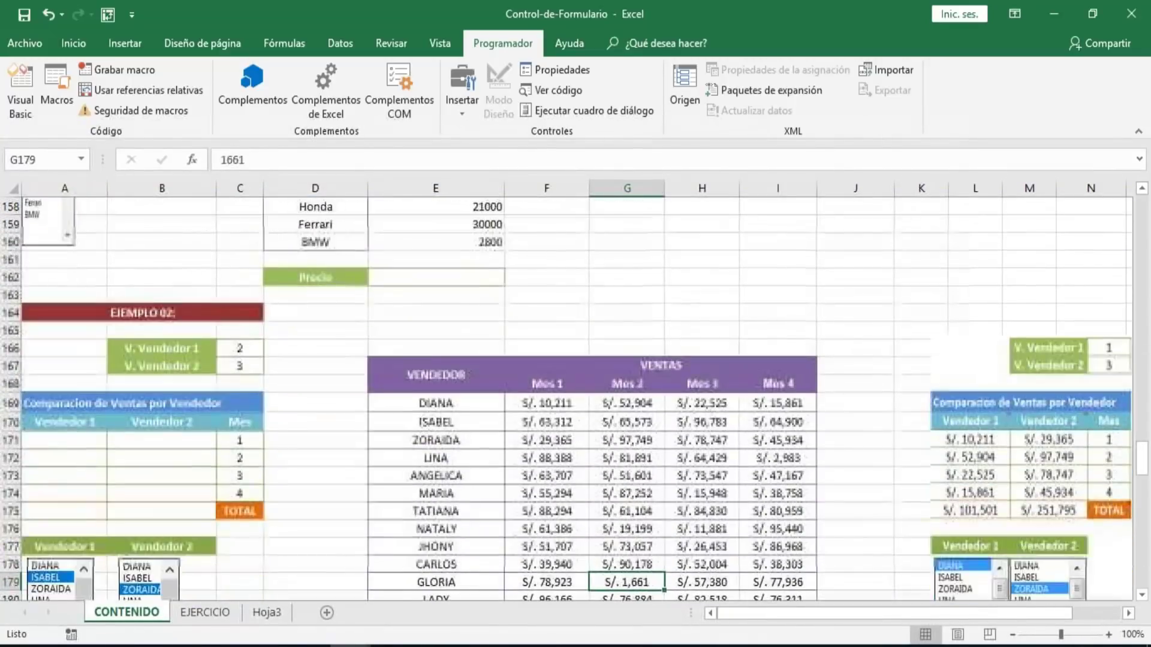
pyautogui.press('Down')
pyautogui.press('Down')
pyautogui.press('Down')
pyautogui.press('Down')
pyautogui.press('Down')
pyautogui.press('Down')
pyautogui.press('Down')
pyautogui.press('Down')
pyautogui.press('Up')
pyautogui.press('Up')
pyautogui.press('Up')
pyautogui.press('Up')
pyautogui.press('Up')
pyautogui.press('Up')
pyautogui.press('Up')
pyautogui.press('Up')
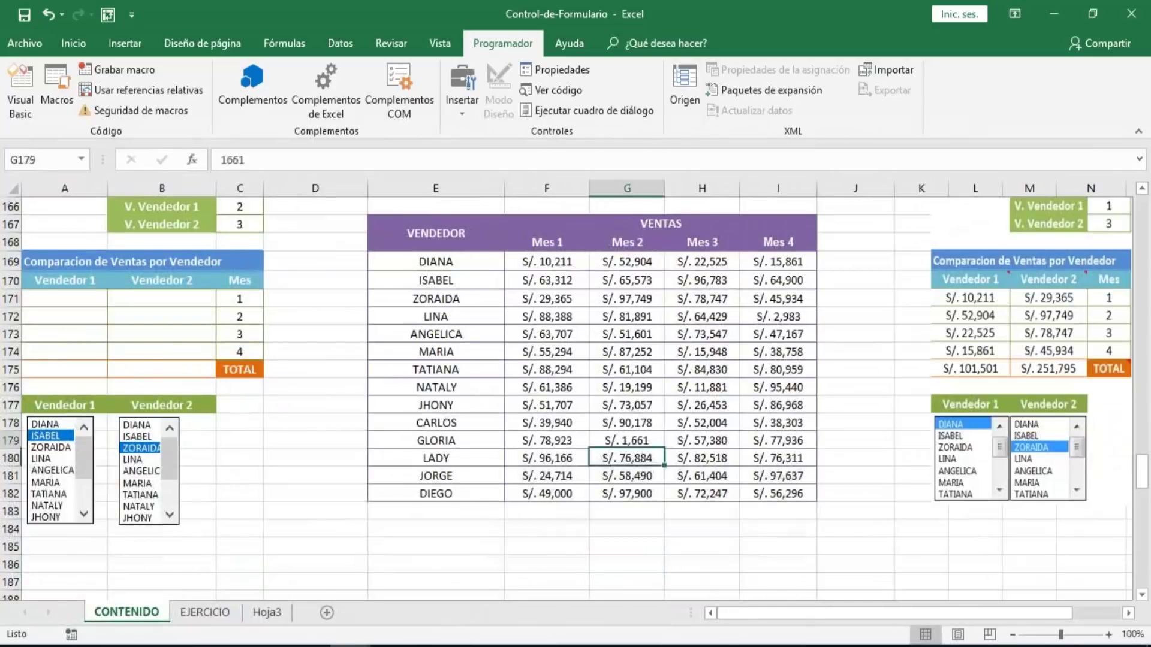
# - Look over the Ejemplo 01 Marca list, brand prices and empty Precio cell above the Ejemplo 02 seller comparison
pyautogui.press('Up')
pyautogui.press('Up')
pyautogui.press('Up')
pyautogui.press('Up')
pyautogui.press('Up')
pyautogui.press('Up')
pyautogui.press('Up')
pyautogui.press('Up')
pyautogui.press('Up')
pyautogui.press('Up')
pyautogui.press('Up')
pyautogui.press('Up')
pyautogui.press('Up')
pyautogui.press('Up')
pyautogui.press('Up')
pyautogui.press('Up')
pyautogui.press('Up')
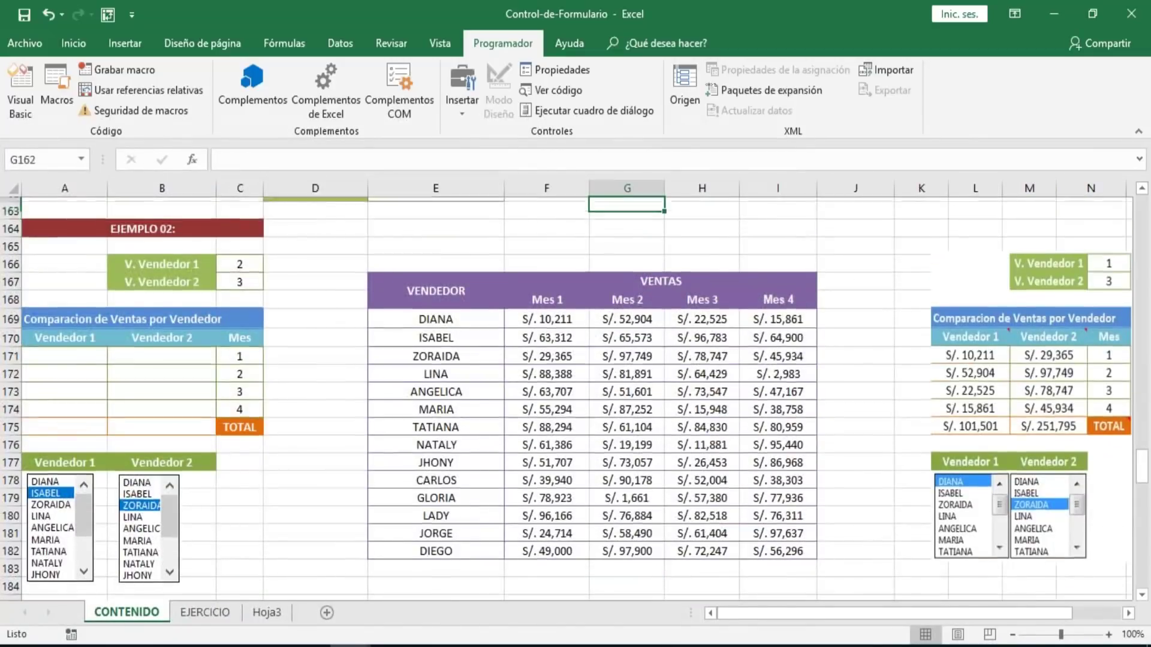
pyautogui.press('Up')
pyautogui.press('Up')
pyautogui.press('Up')
pyautogui.press('Up')
pyautogui.press('Up')
pyautogui.press('Up')
pyautogui.press('Up')
pyautogui.press('Up')
pyautogui.press('Down')
pyautogui.press('Down')
pyautogui.press('Down')
pyautogui.press('Down')
pyautogui.press('Down')
pyautogui.press('Down')
pyautogui.press('Down')
pyautogui.press('Down')
pyautogui.press('Down')
pyautogui.press('Down')
pyautogui.press('Down')
pyautogui.press('Down')
pyautogui.press('Down')
pyautogui.press('Down')
pyautogui.press('Up')
pyautogui.press('Up')
pyautogui.press('Up')
pyautogui.press('Up')
pyautogui.press('Up')
pyautogui.press('Up')
pyautogui.press('Up')
pyautogui.press('Up')
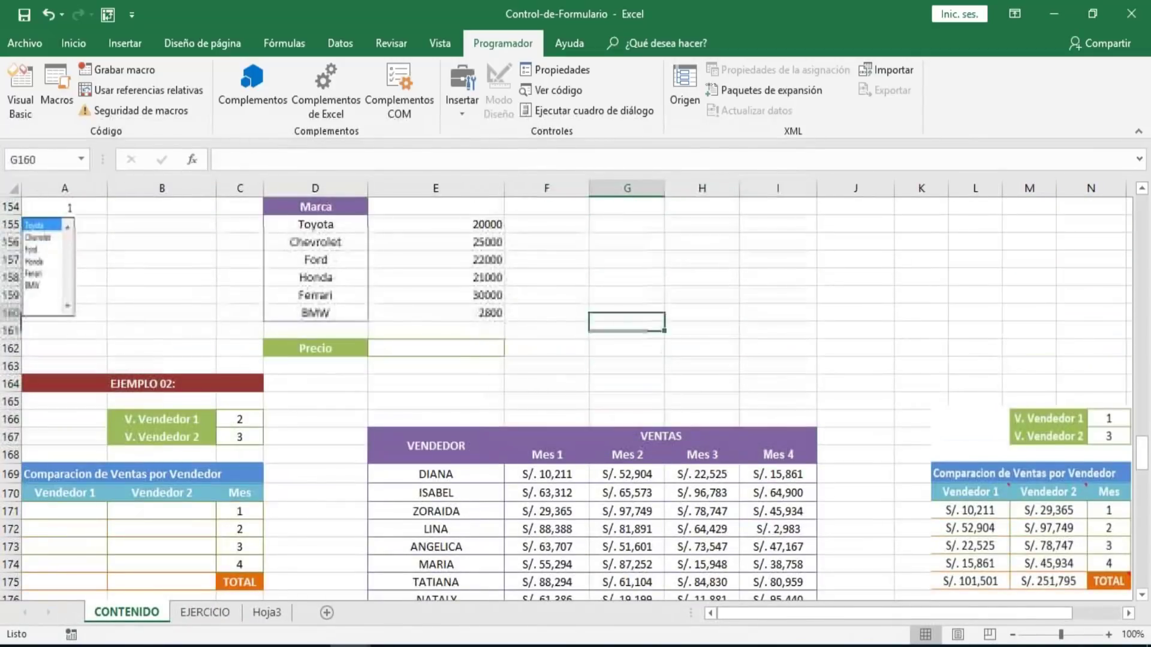
# - Draw a form-control list box beside the Ejemplo 01 brand prices, spanning about rows 153 to 160 in columns F and G
pyautogui.press('Up')
pyautogui.press('Up')
pyautogui.press('Up')
pyautogui.press('Up')
pyautogui.press('Up')
pyautogui.press('Up')
pyautogui.press('Up')
pyautogui.press('Up')
pyautogui.press('Up')
pyautogui.press('Up')
pyautogui.press('Up')
pyautogui.press('Up')
pyautogui.press('Up')
pyautogui.press('Up')
pyautogui.press('Up')
pyautogui.press('Up')
pyautogui.press('Up')
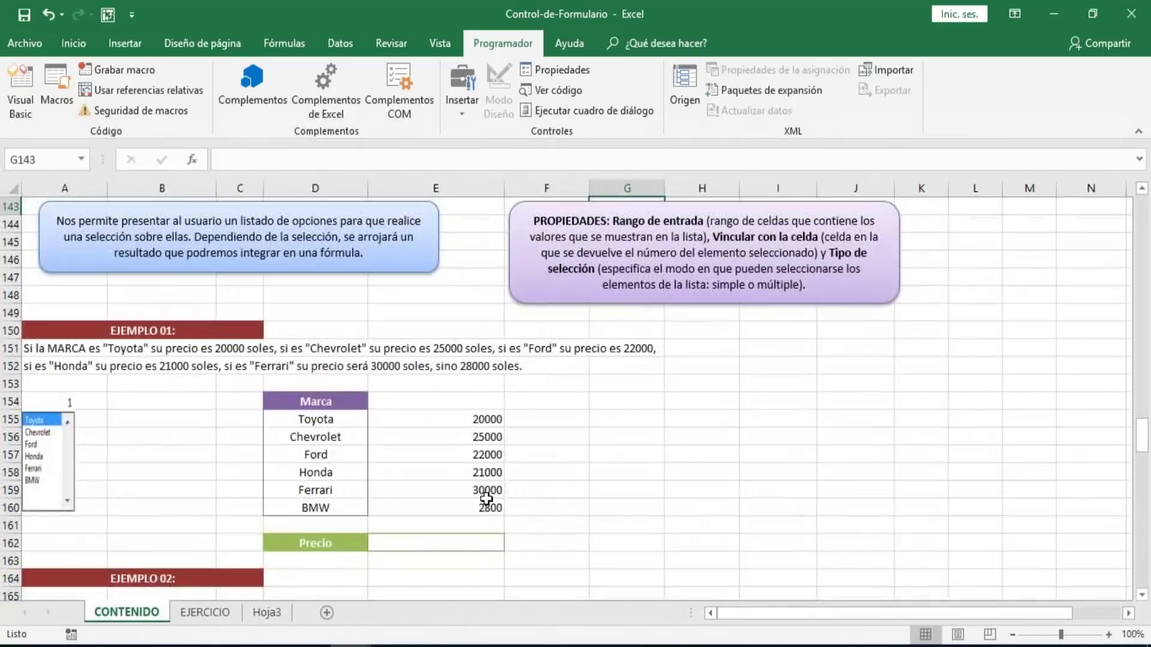
pyautogui.click(560, 435)
pyautogui.click(603, 400)
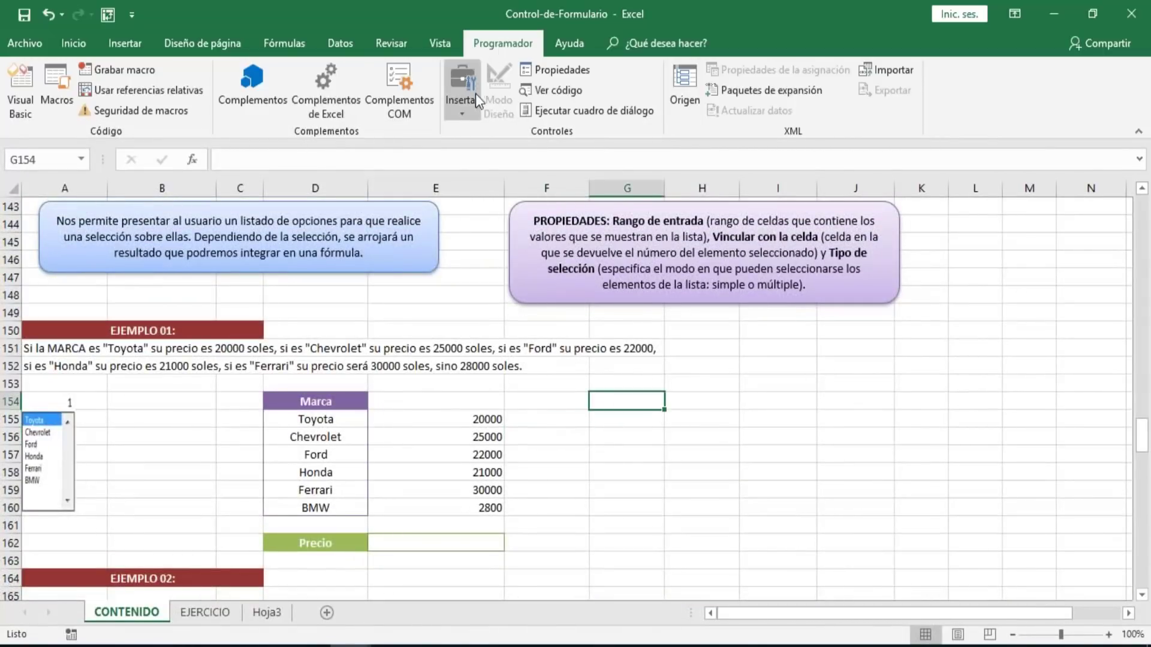
pyautogui.click(459, 109)
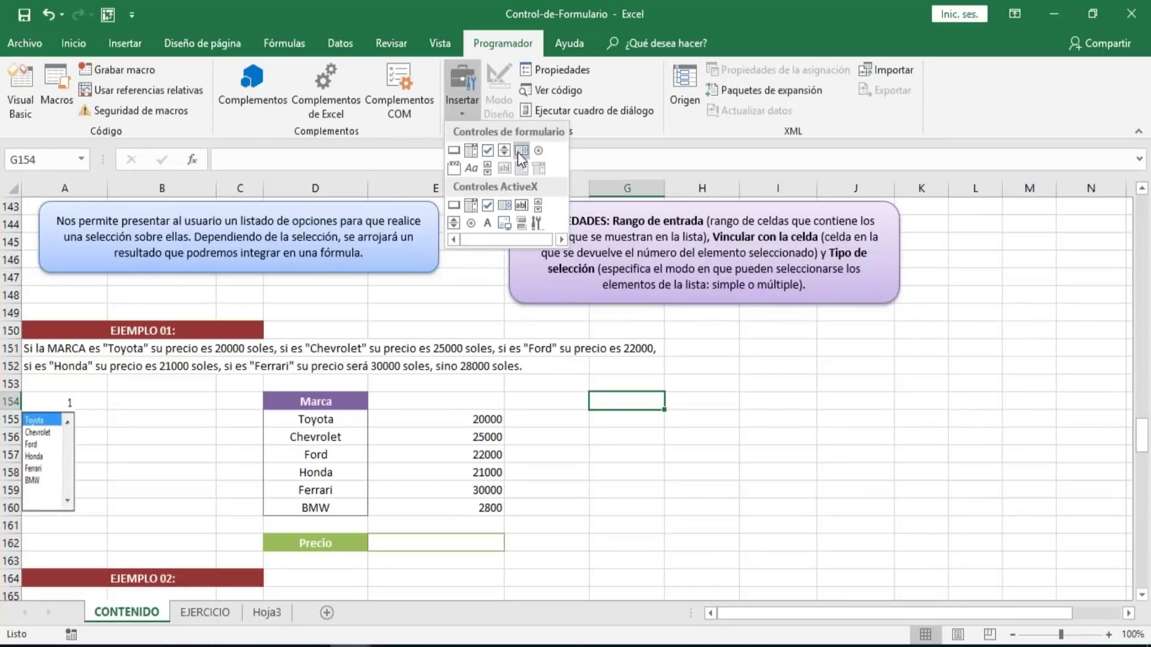
pyautogui.click(519, 151)
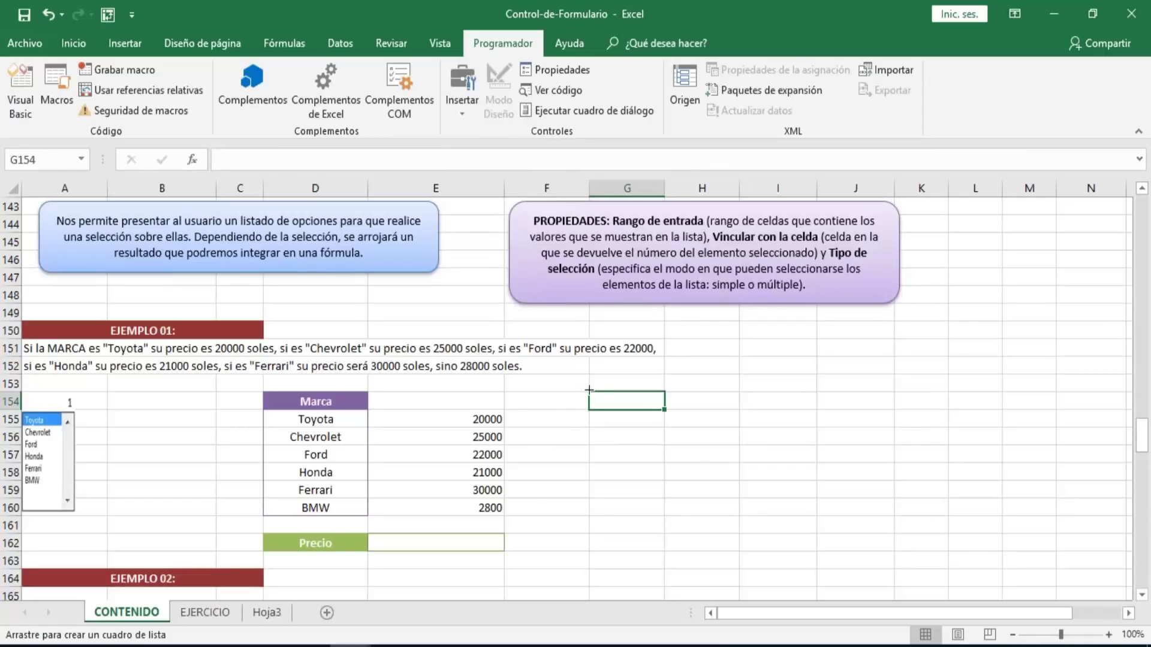
pyautogui.moveTo(590, 390)
pyautogui.mouseDown()
pyautogui.moveTo(618, 420)
pyautogui.moveTo(645, 507)
pyautogui.moveTo(690, 523)
pyautogui.mouseUp()
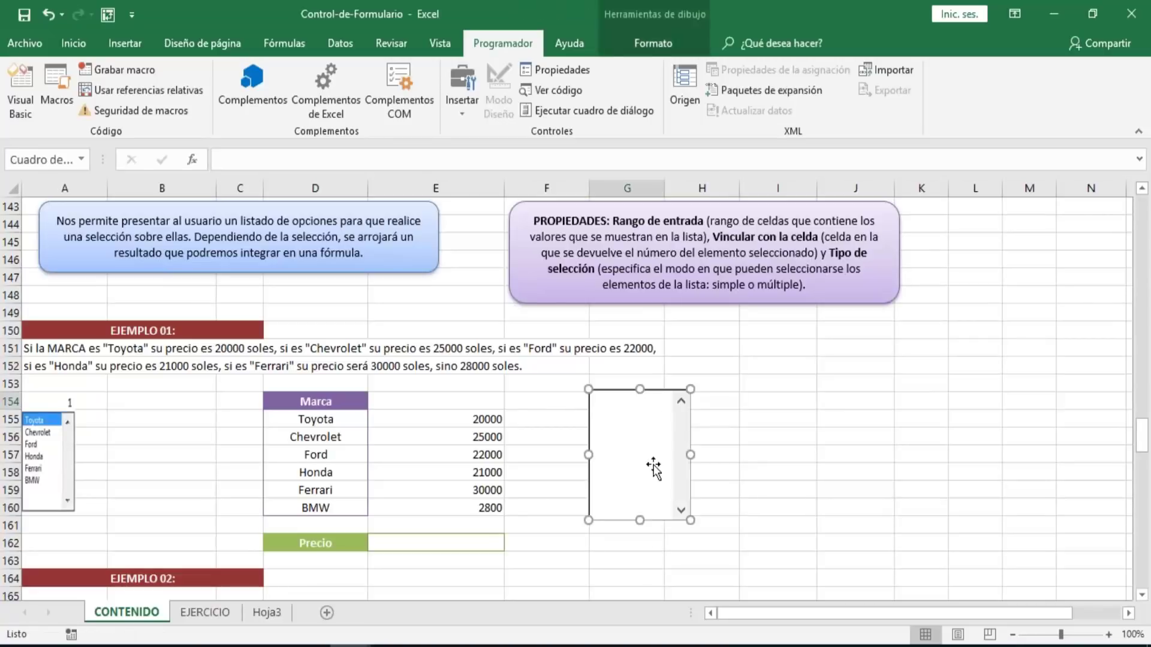
pyautogui.moveTo(652, 465); pyautogui.dragTo(625, 454)
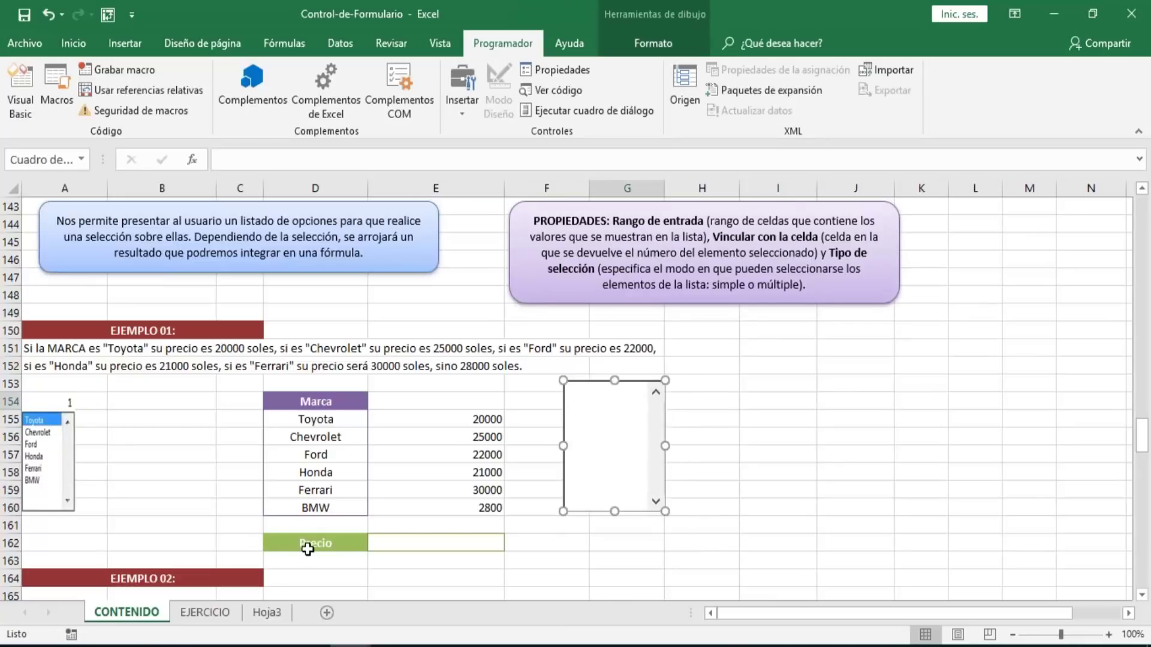
# - Move the Precio label and its result cell from D162:E162 to G162:H162
pyautogui.moveTo(305, 549); pyautogui.dragTo(455, 549)
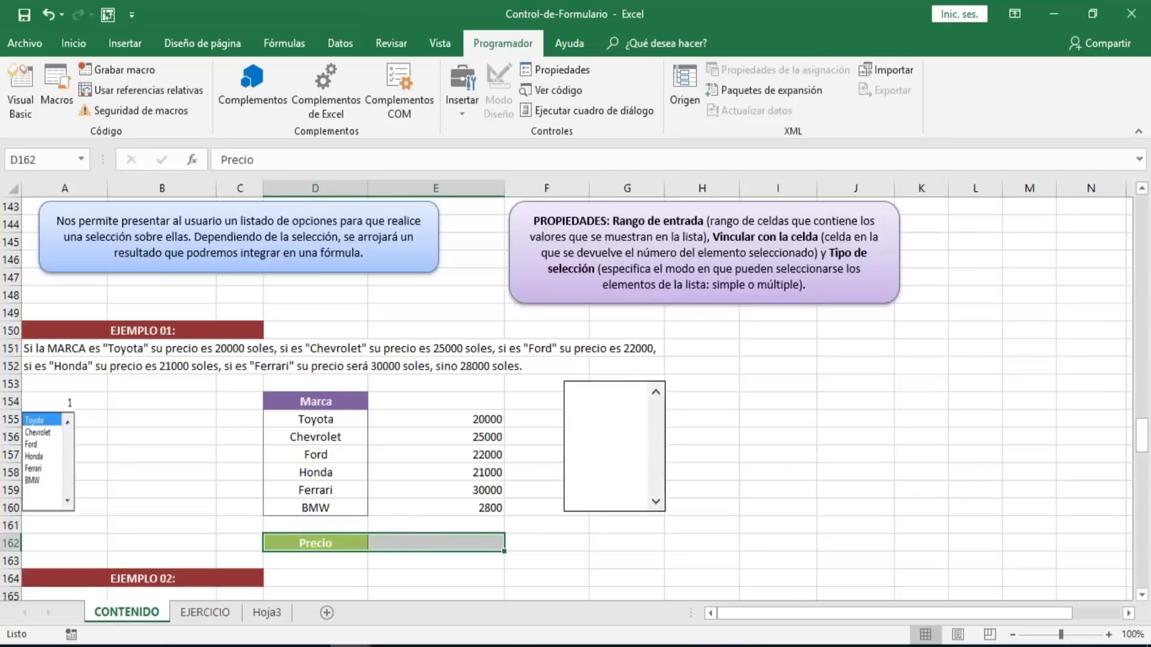
pyautogui.hotkey('ctrl', 'x')
pyautogui.press('Right')
pyautogui.press('Right')
pyautogui.press('Right')
pyautogui.press('Return')
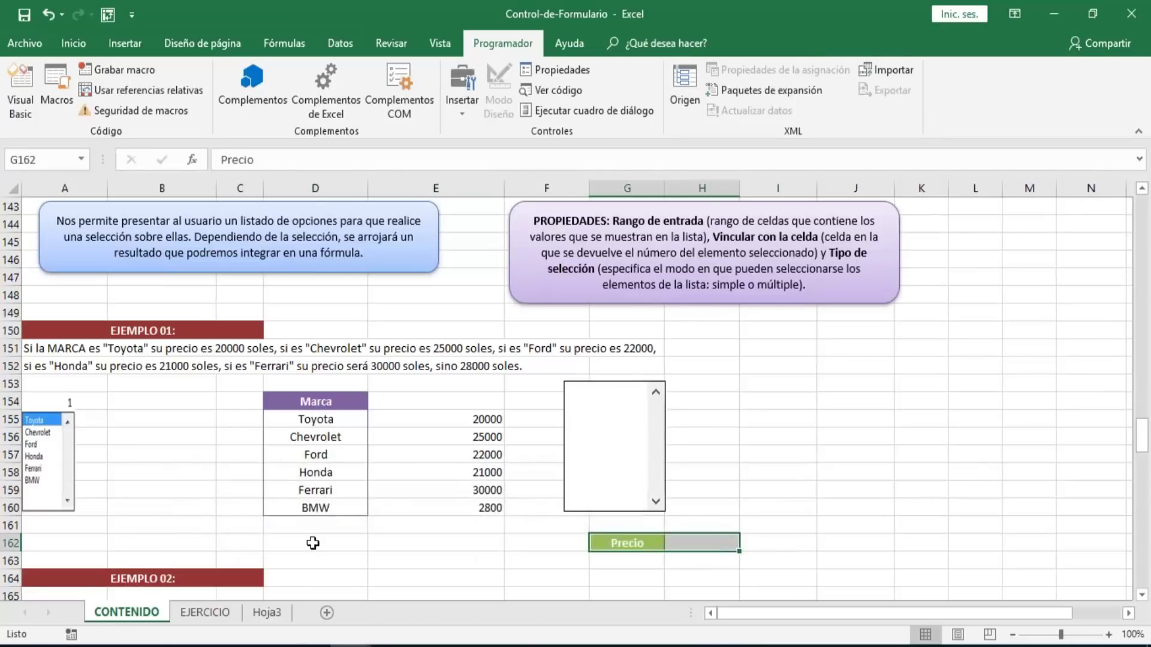
# - Reposition the empty list box directly above the Precio label and result cell, across columns G and H
pyautogui.rightClick(629, 442)
pyautogui.click(628, 434)
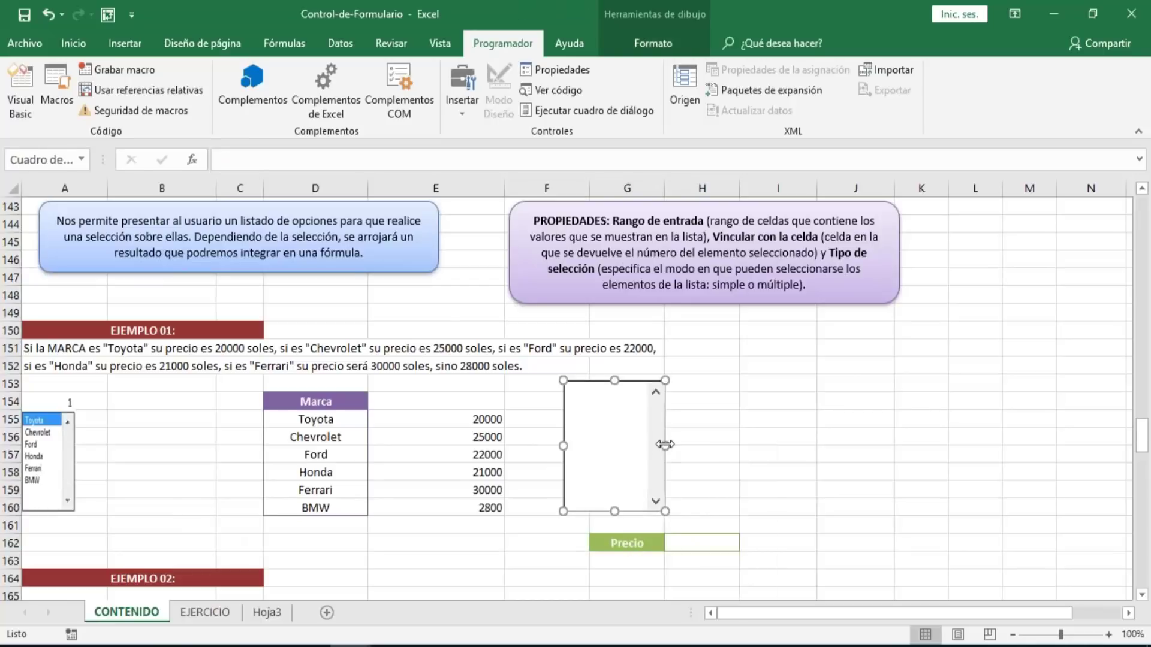
pyautogui.moveTo(657, 447); pyautogui.dragTo(717, 458)
# - Set the list box's input range to $D$155:$D$160 and link it to cell $C$155, keeping Simple selection
pyautogui.rightClick(680, 454)
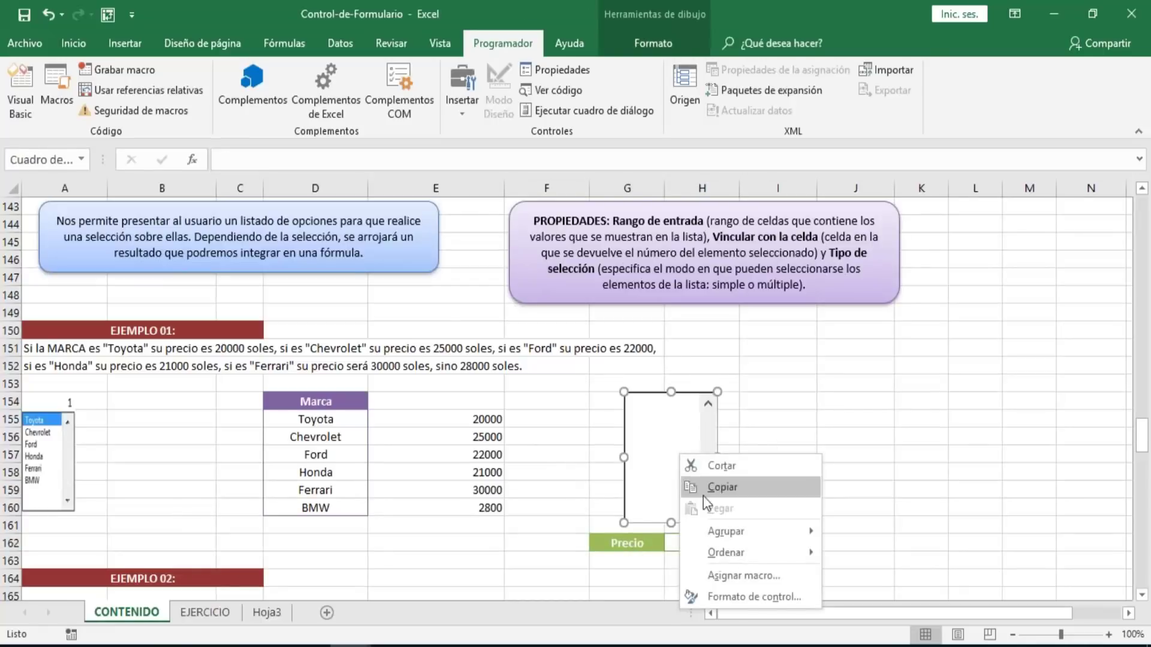
pyautogui.click(721, 589)
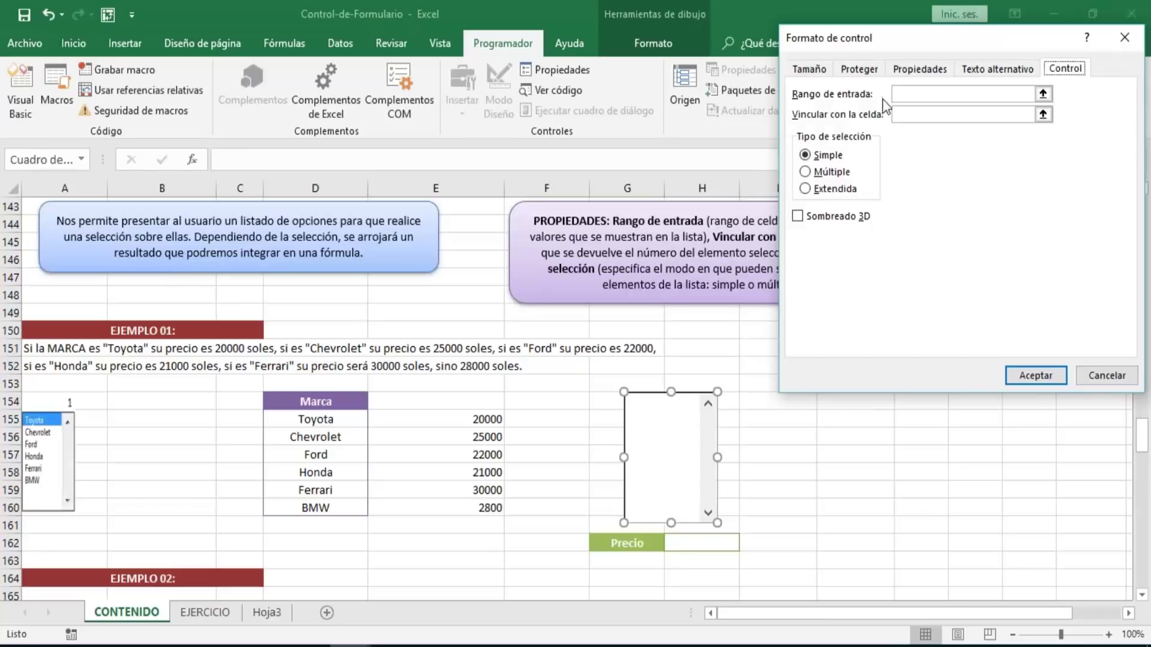
pyautogui.click(971, 94)
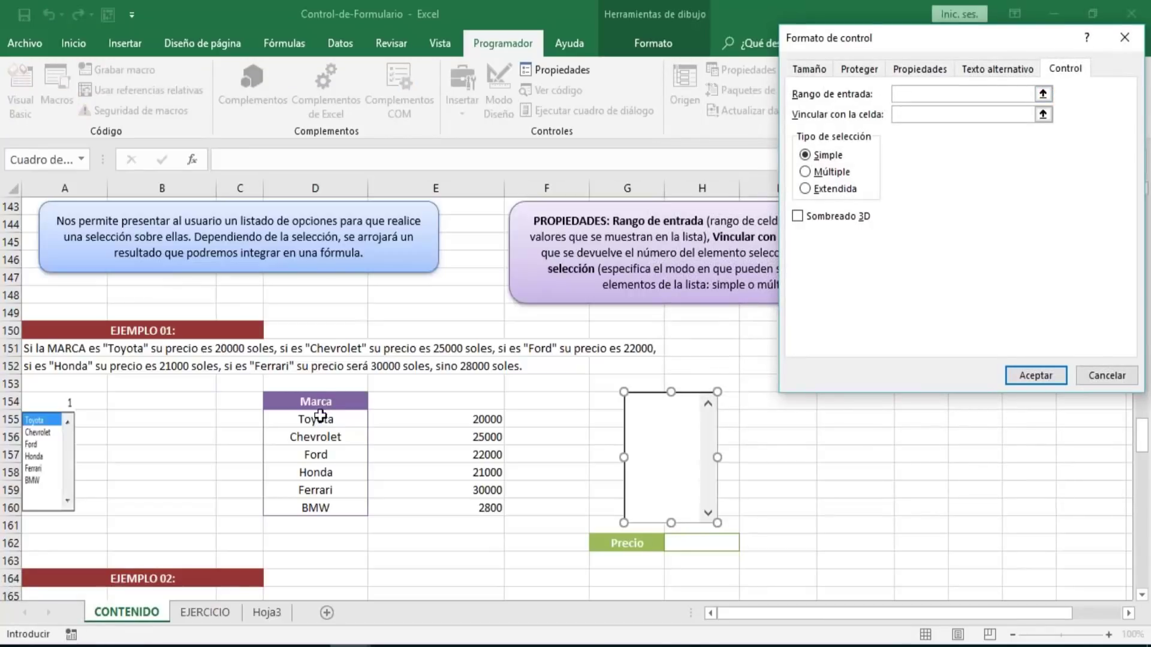
pyautogui.moveTo(319, 419); pyautogui.dragTo(309, 506)
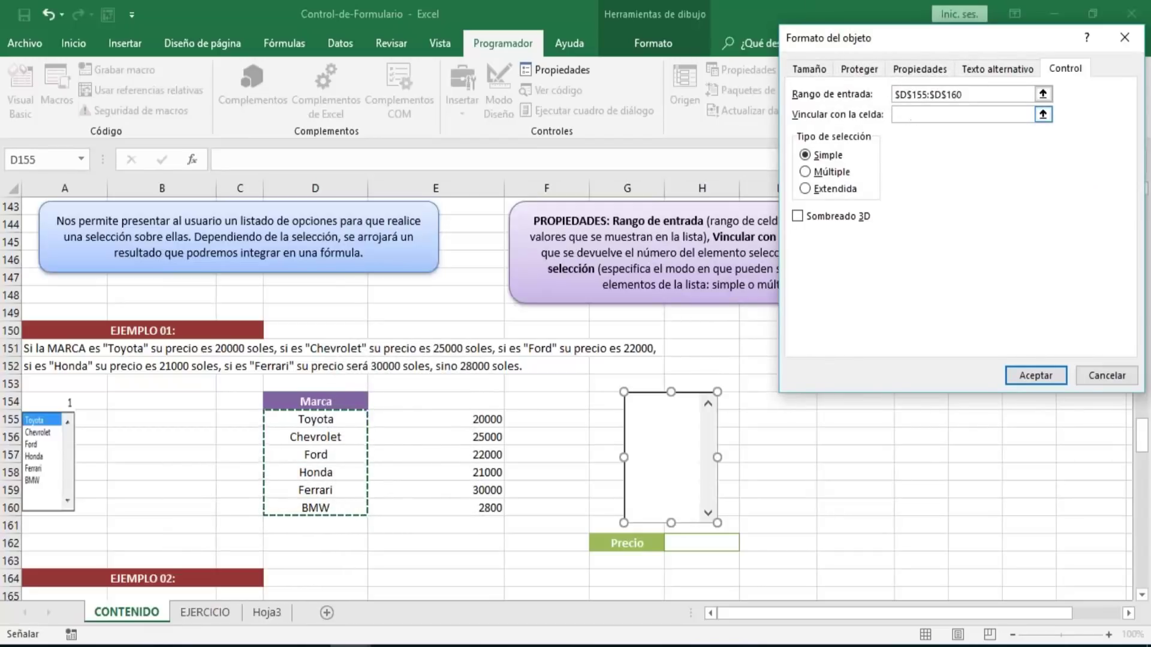
pyautogui.click(963, 114)
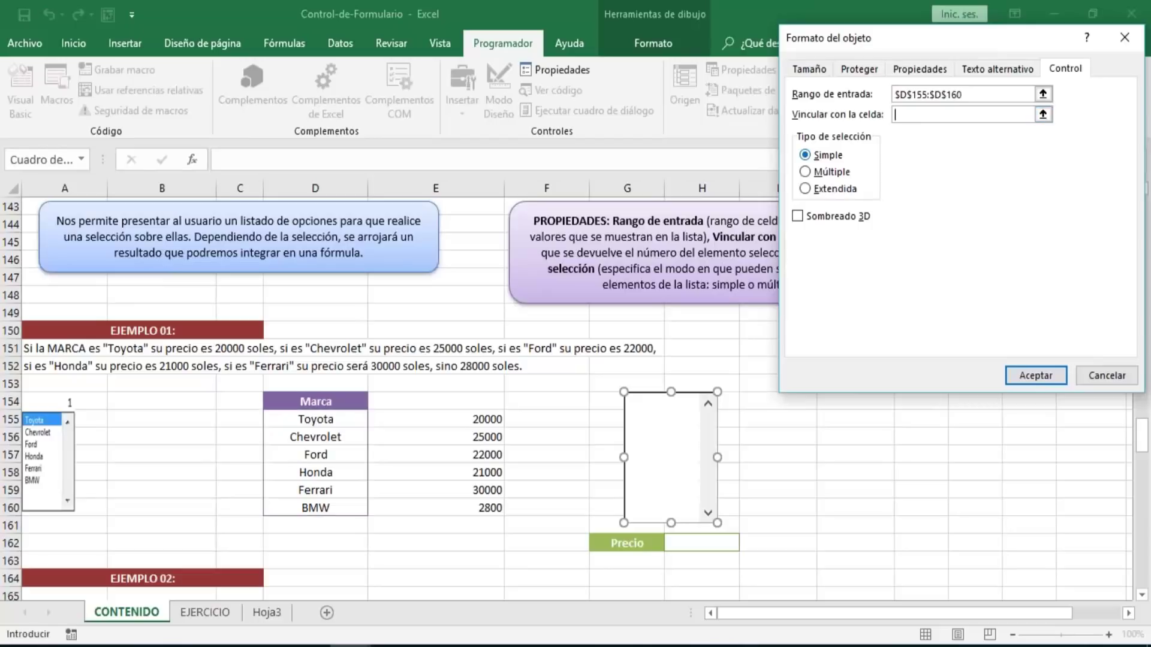
pyautogui.click(248, 418)
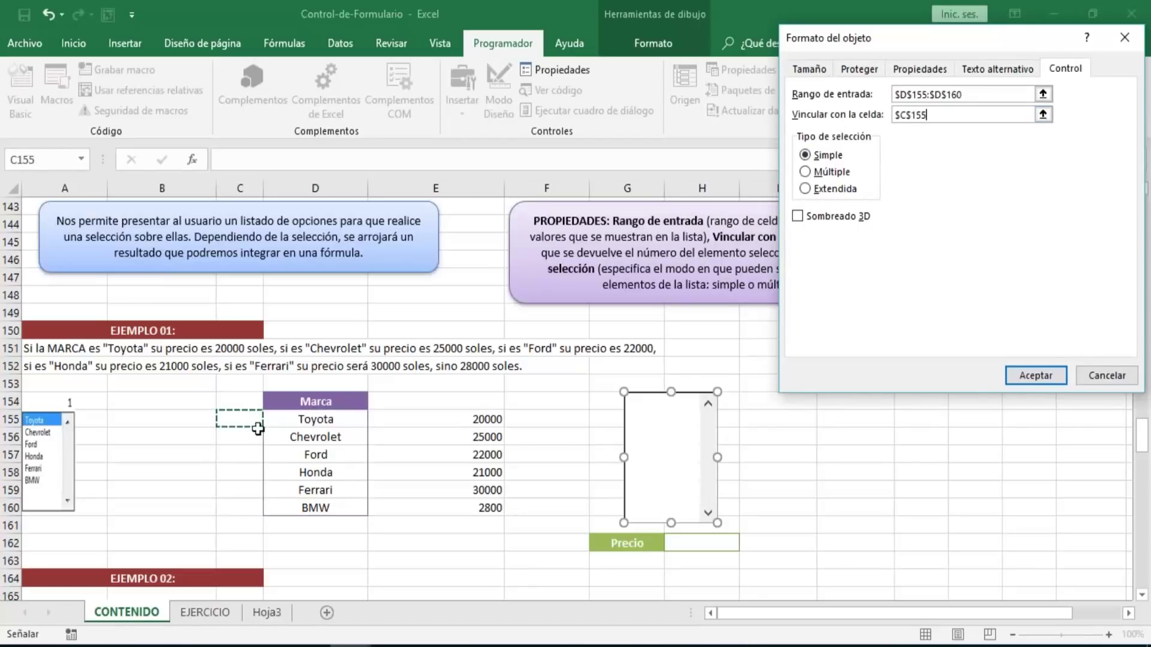
pyautogui.press('Return')
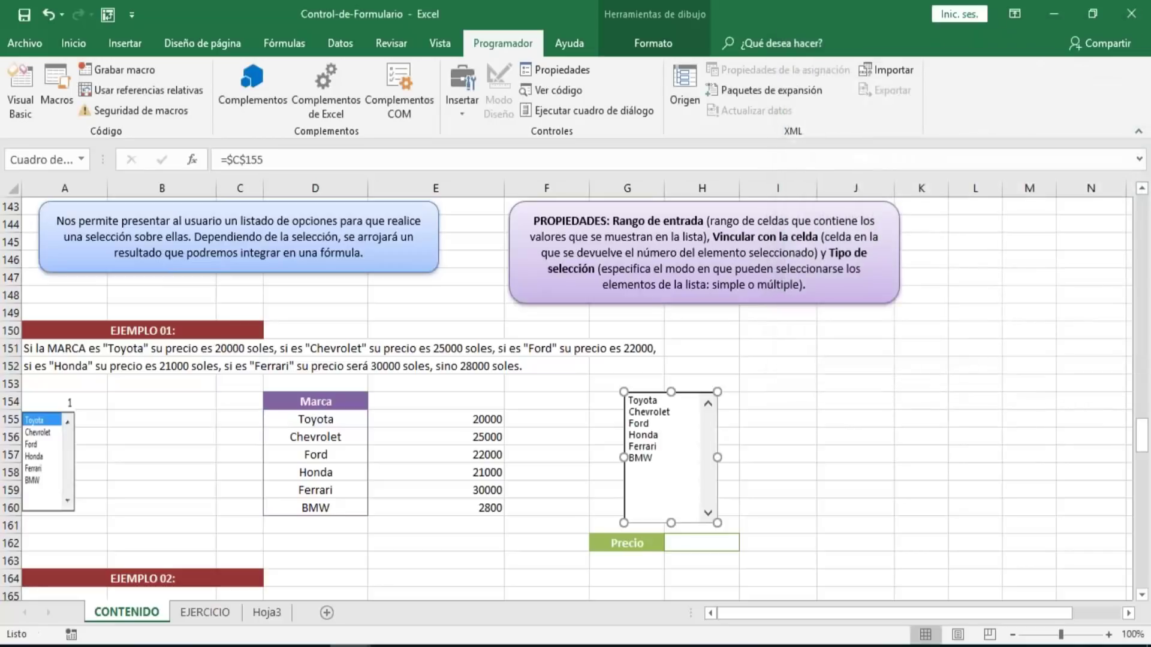
pyautogui.click(768, 447)
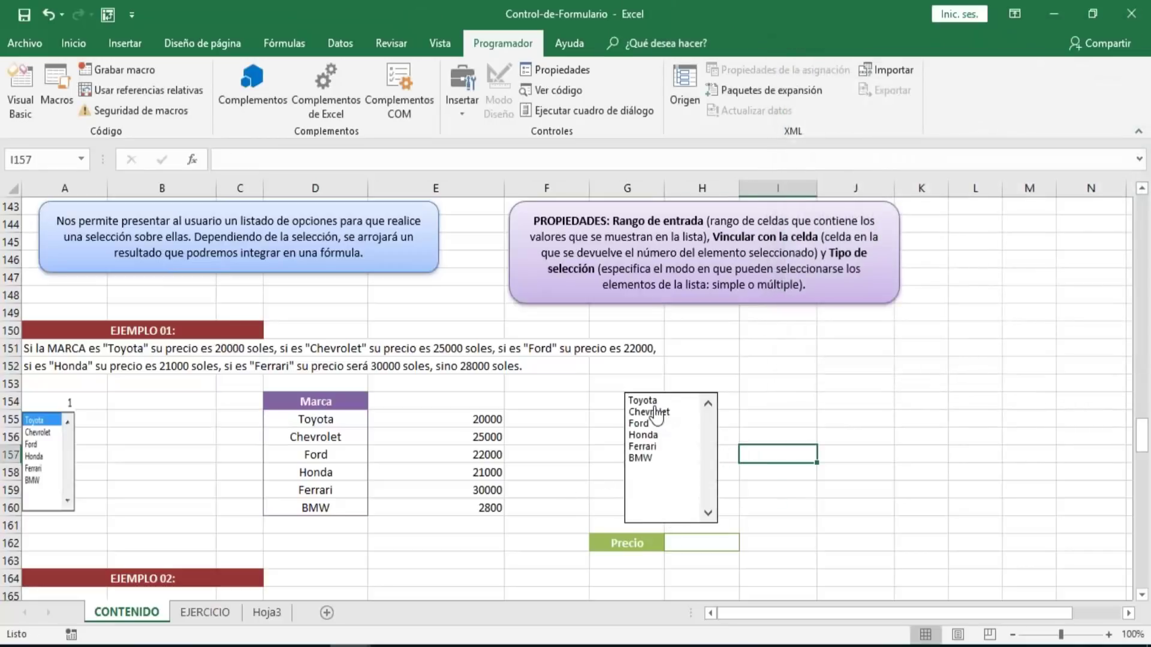
# - Test the list box by choosing Chevrolet, Ford, Honda, Ferrari, BMW and Toyota, and inspect linked cell C155
pyautogui.click(654, 412)
pyautogui.click(650, 424)
pyautogui.click(646, 435)
pyautogui.click(644, 450)
pyautogui.click(641, 462)
pyautogui.click(654, 402)
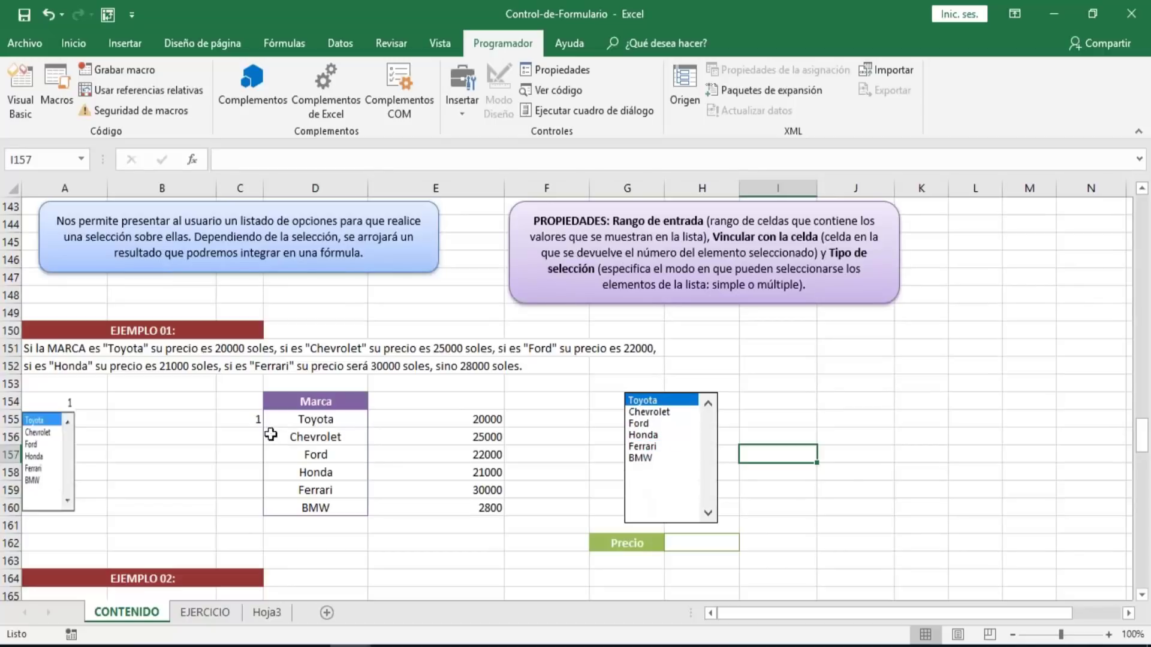
pyautogui.click(242, 421)
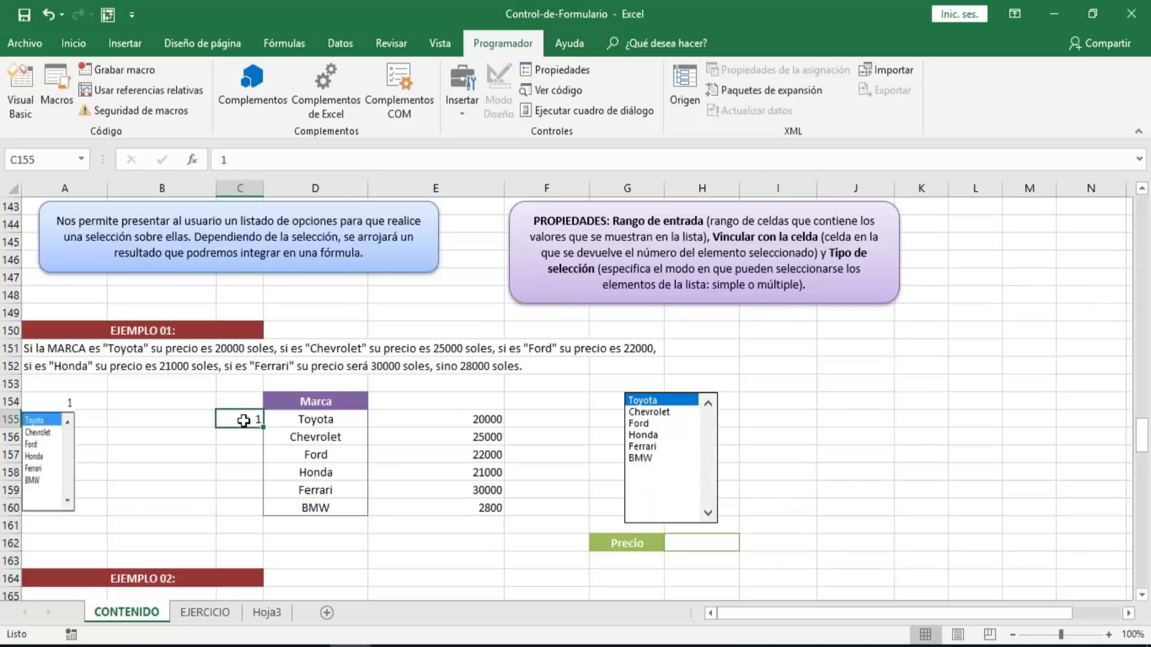
# - Check how C155 responds to choosing BMW, Ford, Ferrari and Chevrolet in the list box, ending on Toyota
pyautogui.click(645, 459)
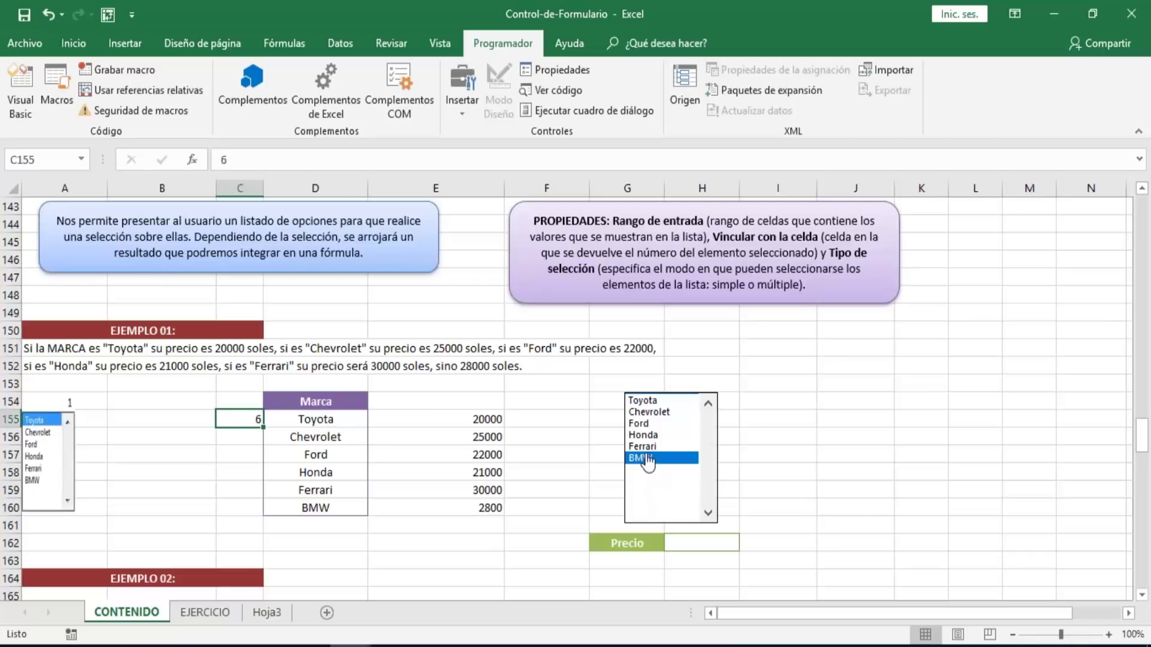
pyautogui.click(1141, 511)
pyautogui.click(240, 420)
pyautogui.click(645, 424)
pyautogui.click(647, 447)
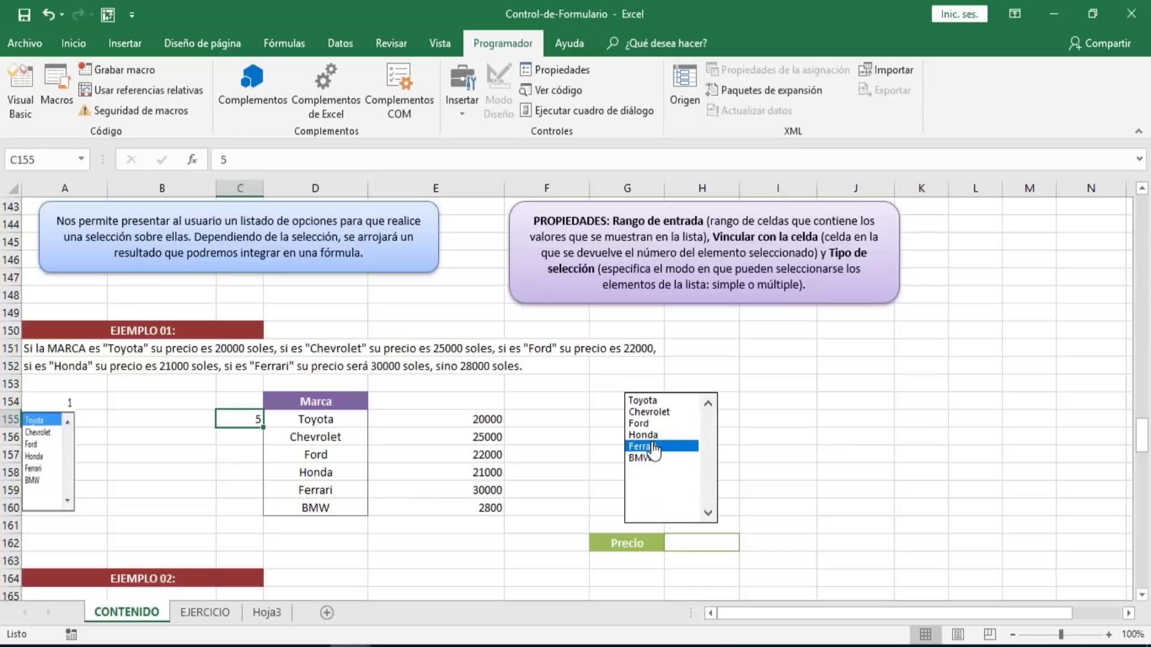
pyautogui.click(657, 424)
pyautogui.click(658, 412)
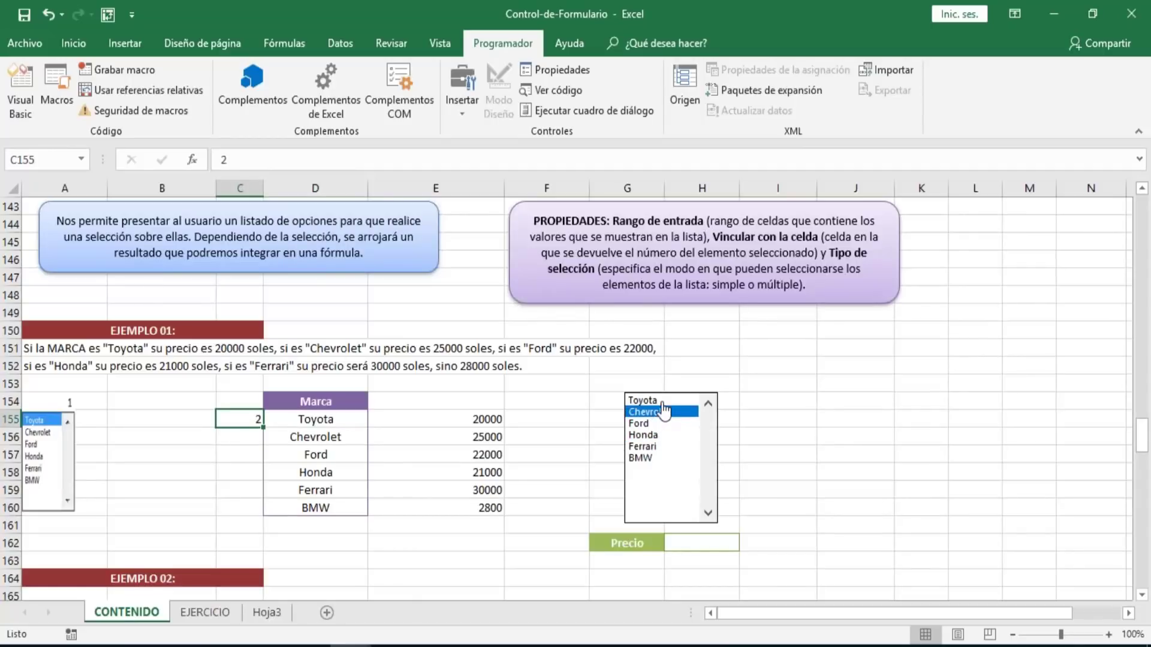
pyautogui.click(662, 403)
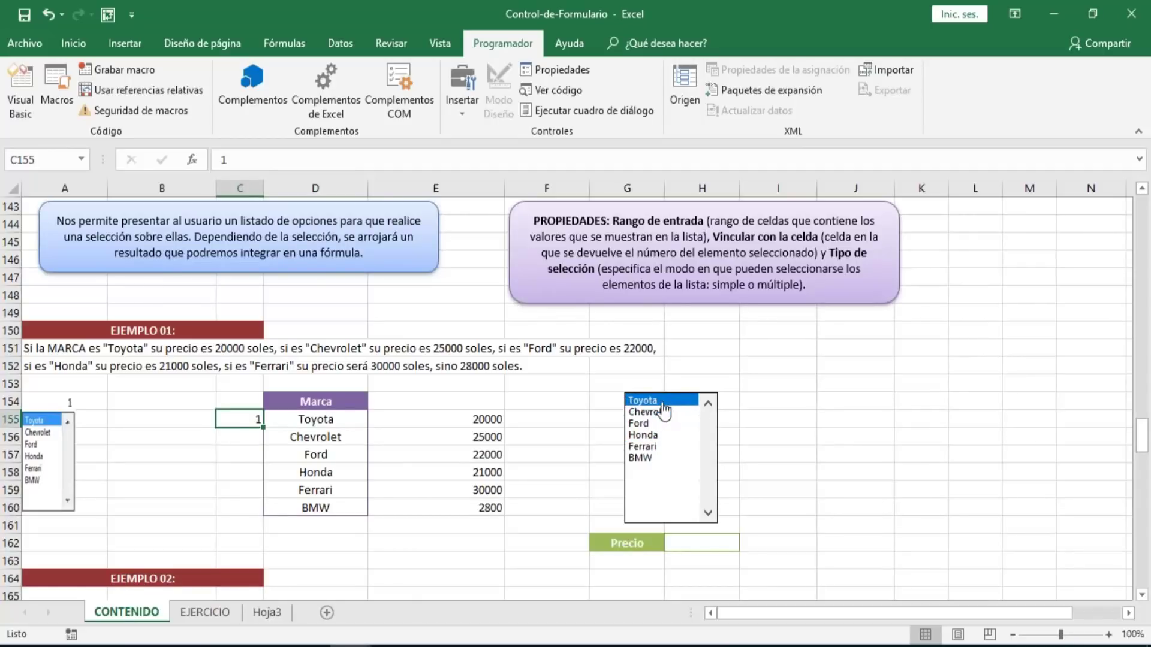
# - Enter the formula =INDICE(D155:E160;C155;2) in Precio cell H162 to return the selected brand's price
pyautogui.click(697, 542)
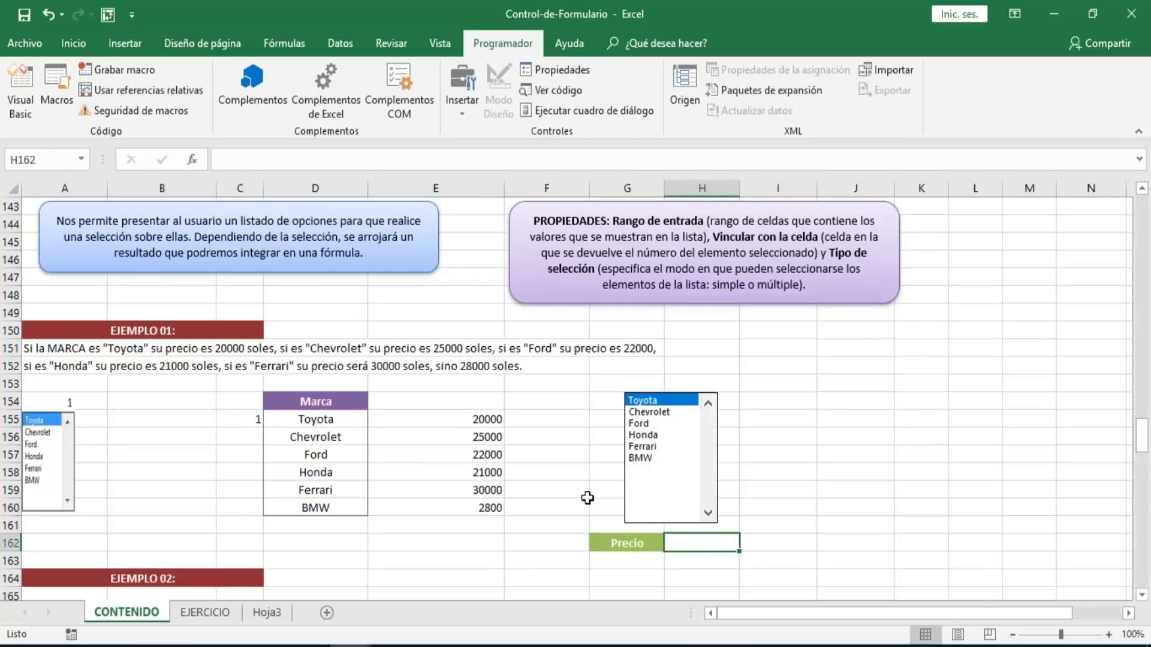
pyautogui.click(324, 422)
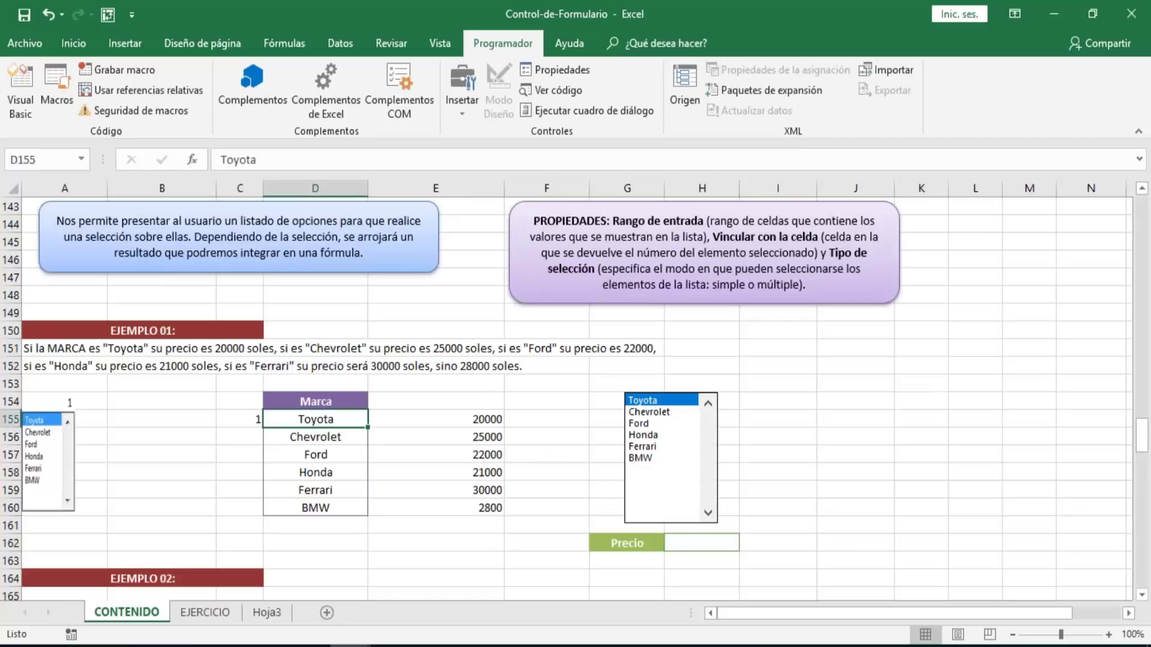
pyautogui.click(485, 437)
pyautogui.click(487, 419)
pyautogui.click(298, 449)
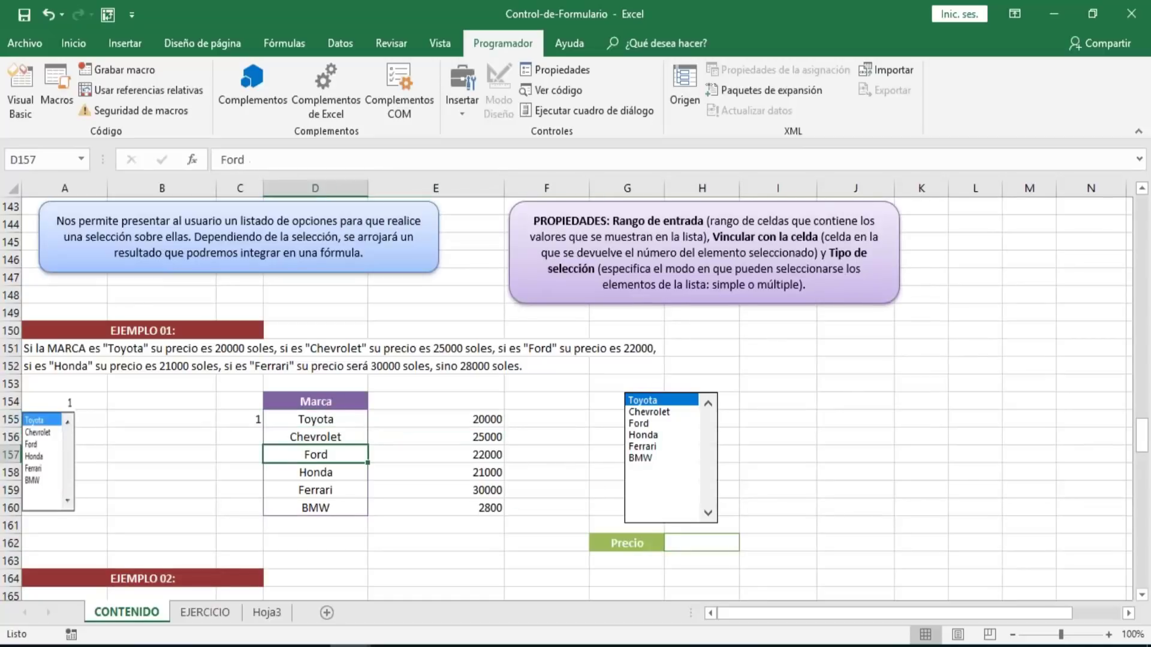
pyautogui.click(689, 541)
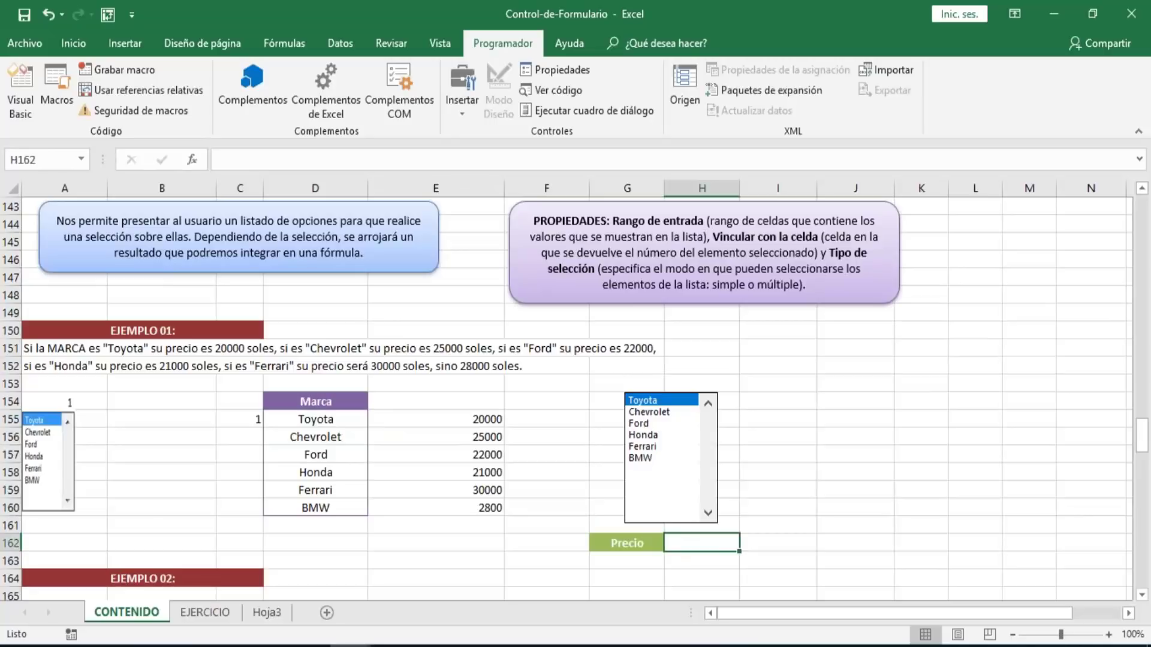
pyautogui.write('=ind')
pyautogui.press('Tab')
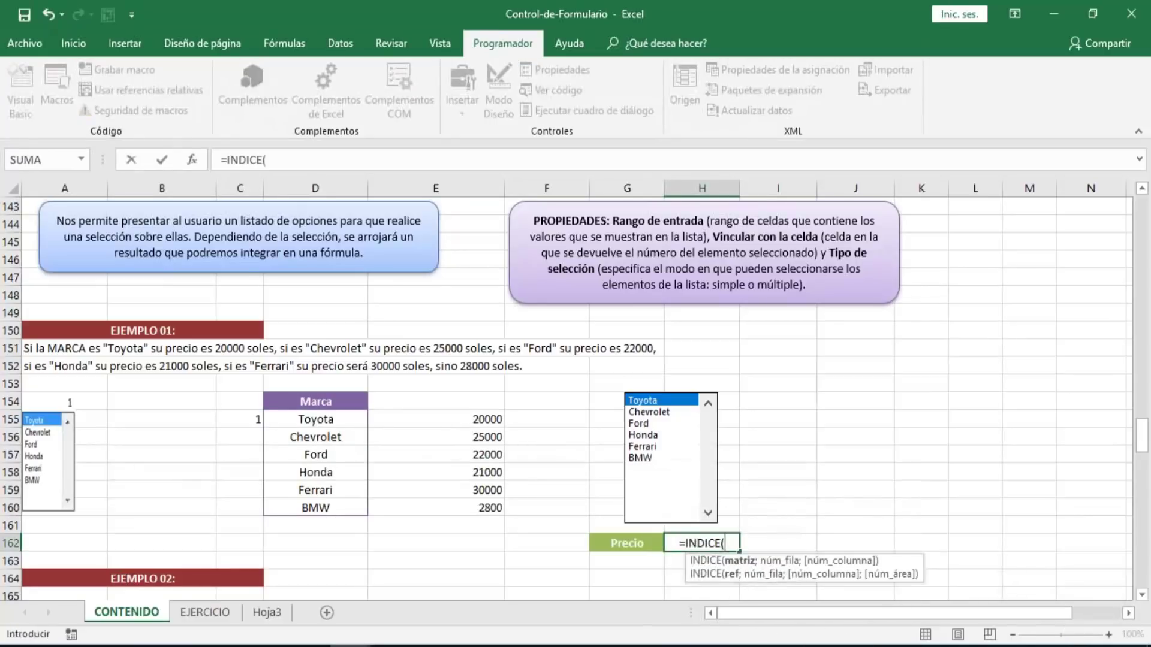
pyautogui.moveTo(317, 421); pyautogui.dragTo(488, 510)
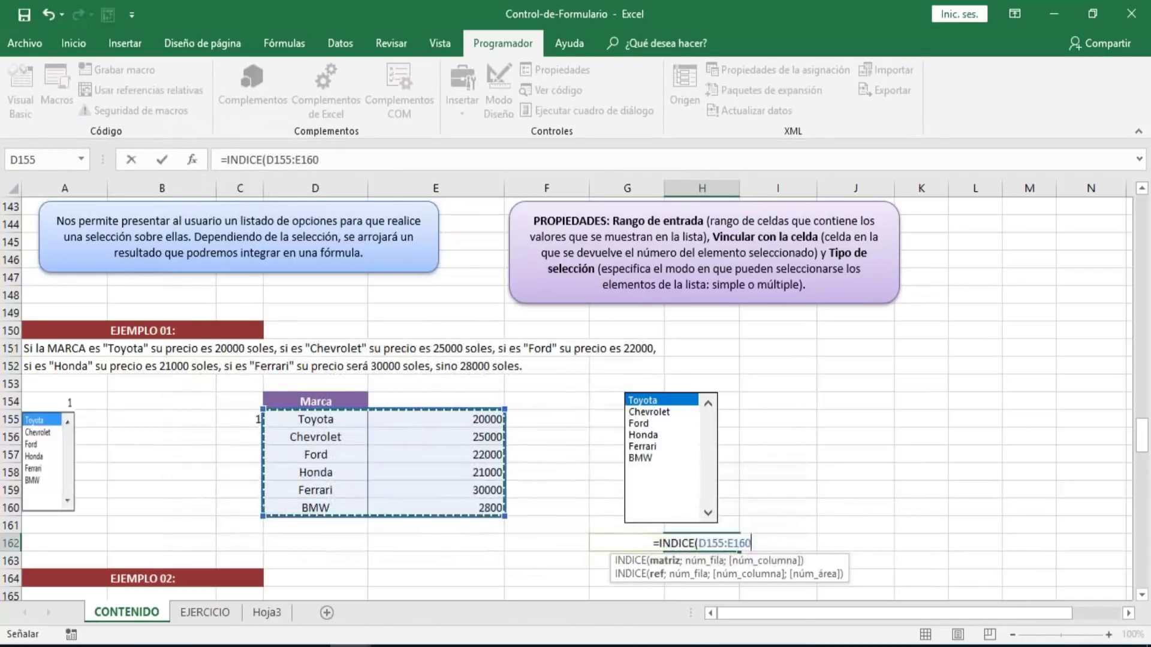
pyautogui.write(';')
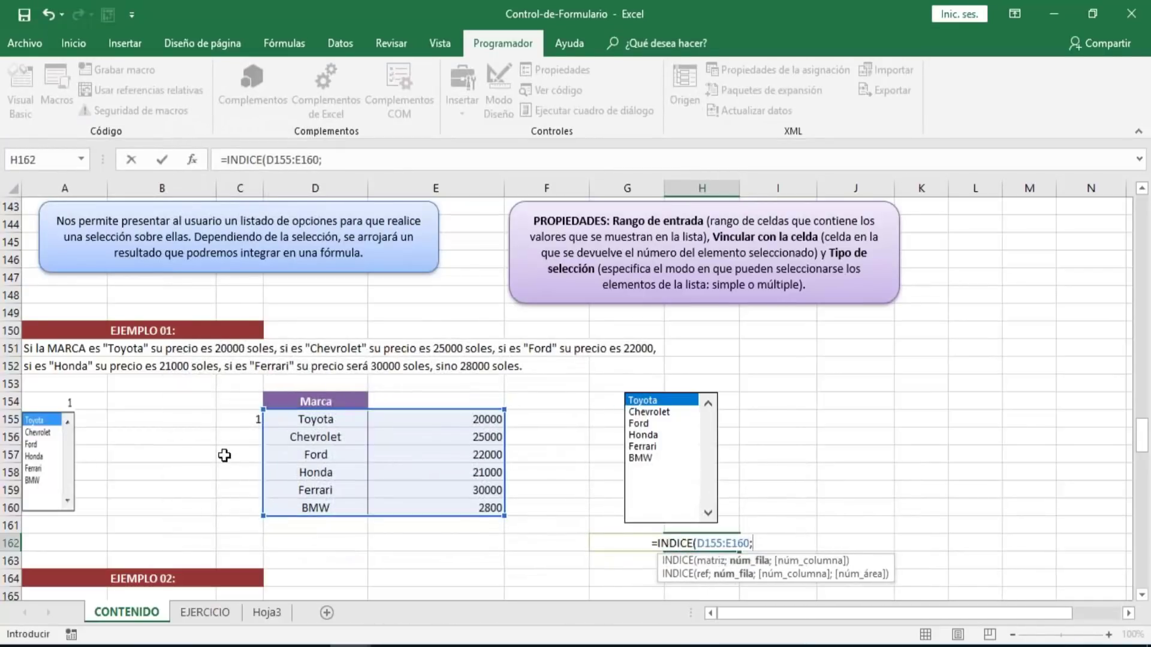
pyautogui.click(239, 418)
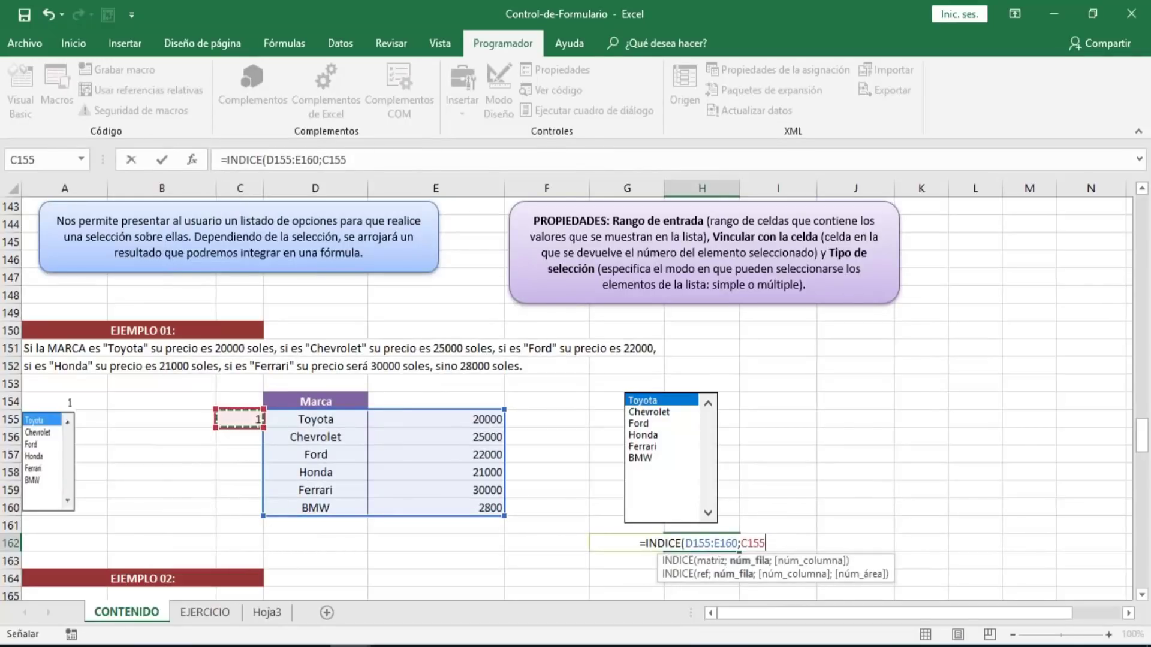
pyautogui.write(';')
pyautogui.write('2)')
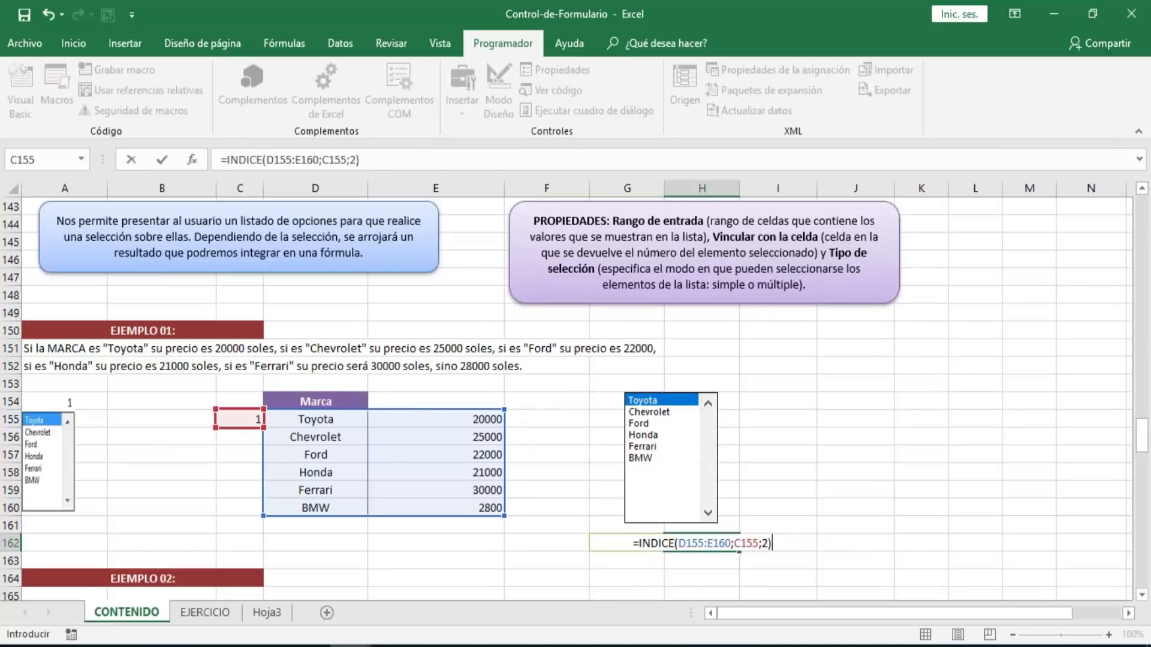
pyautogui.press('Return')
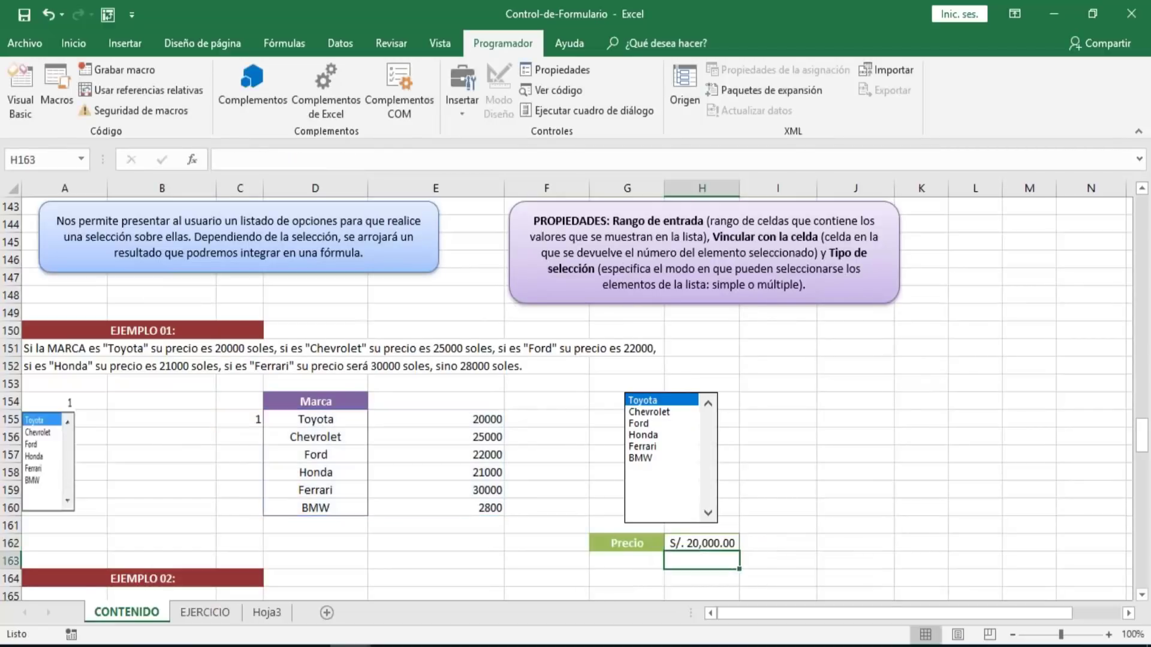
# - Test the list box by choosing Chevrolet and BMW, checking the price returned in cell H162
pyautogui.press('Up')
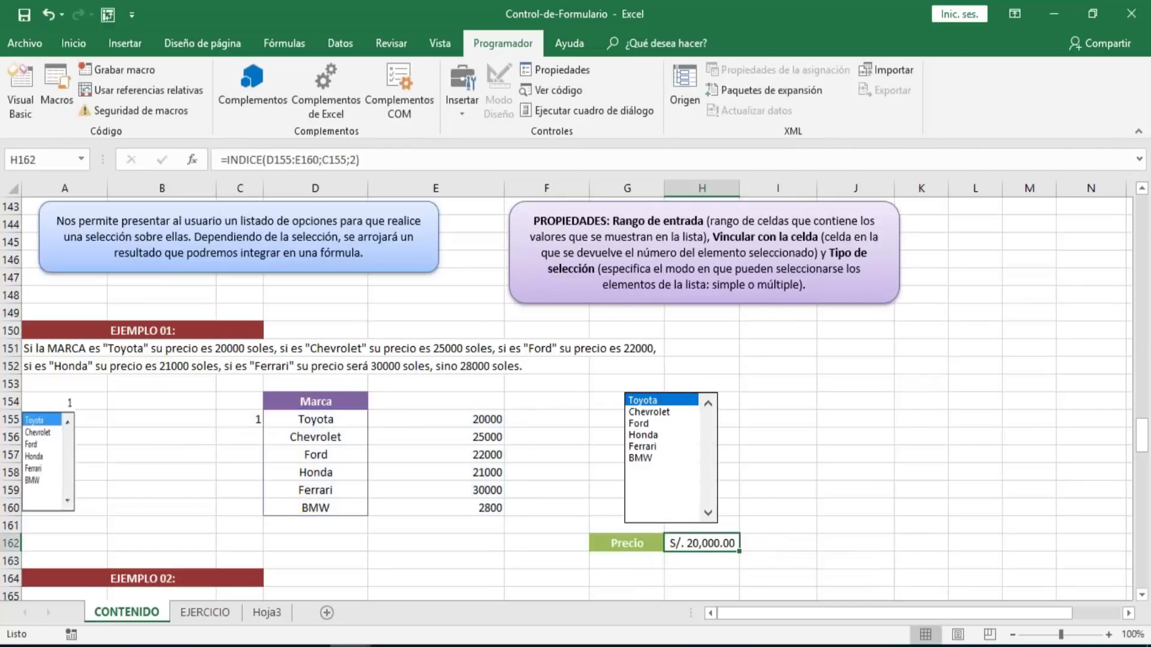
pyautogui.click(653, 414)
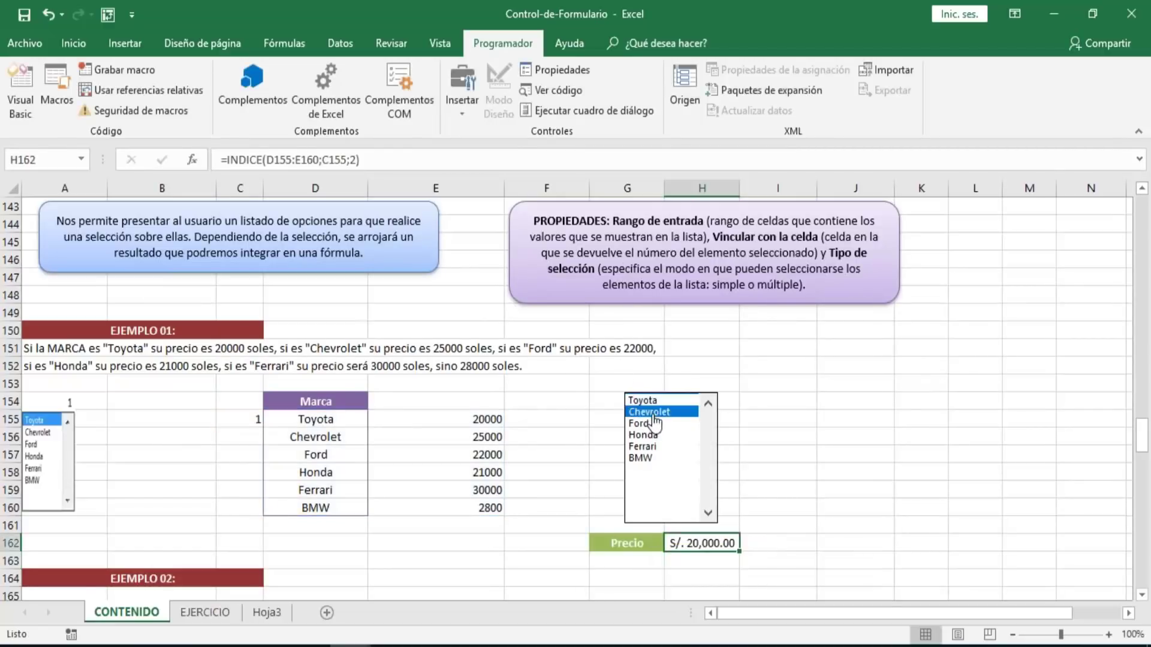
pyautogui.click(639, 460)
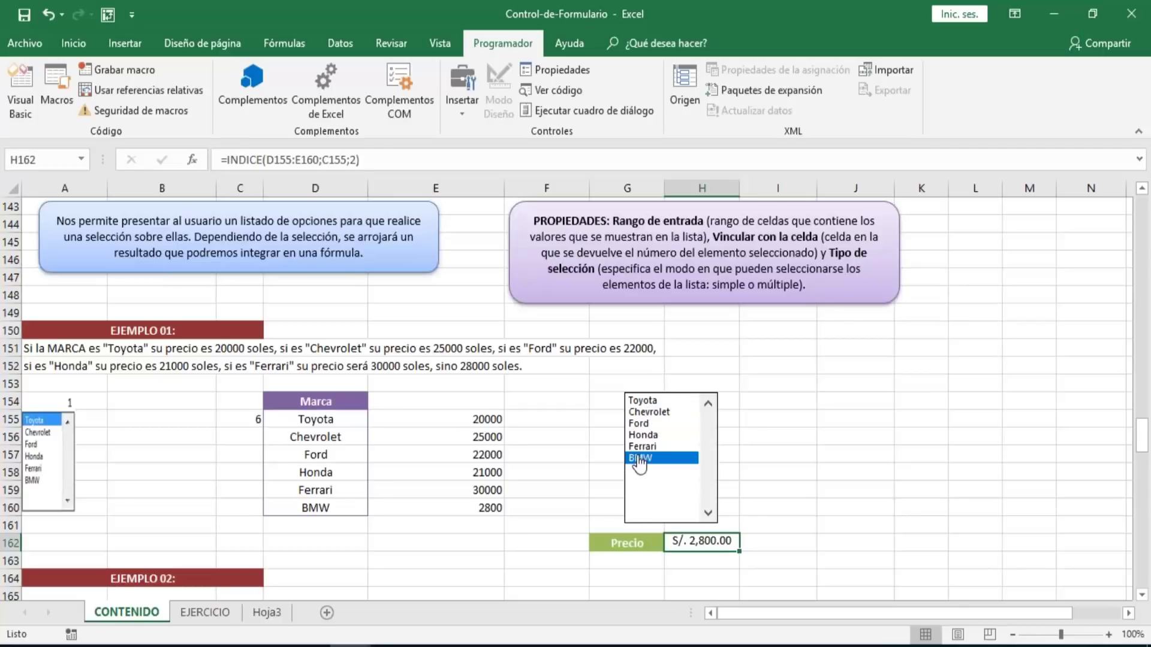
# - Change the BMW price in cell E160 to 280000
pyautogui.click(482, 508)
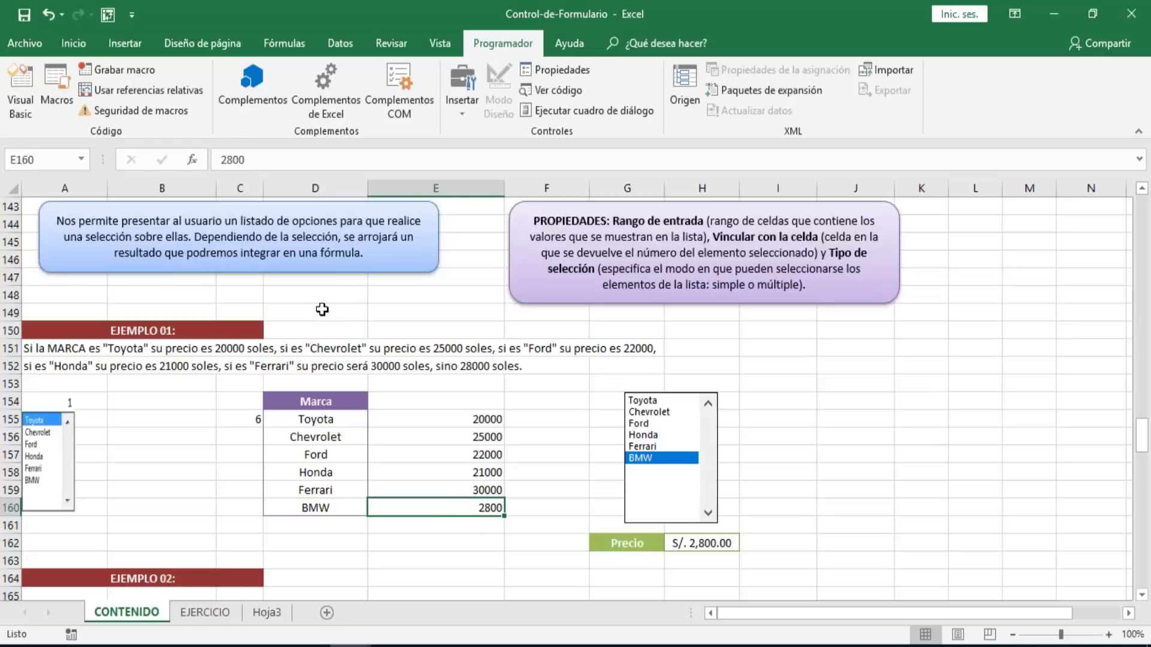
pyautogui.click(269, 161)
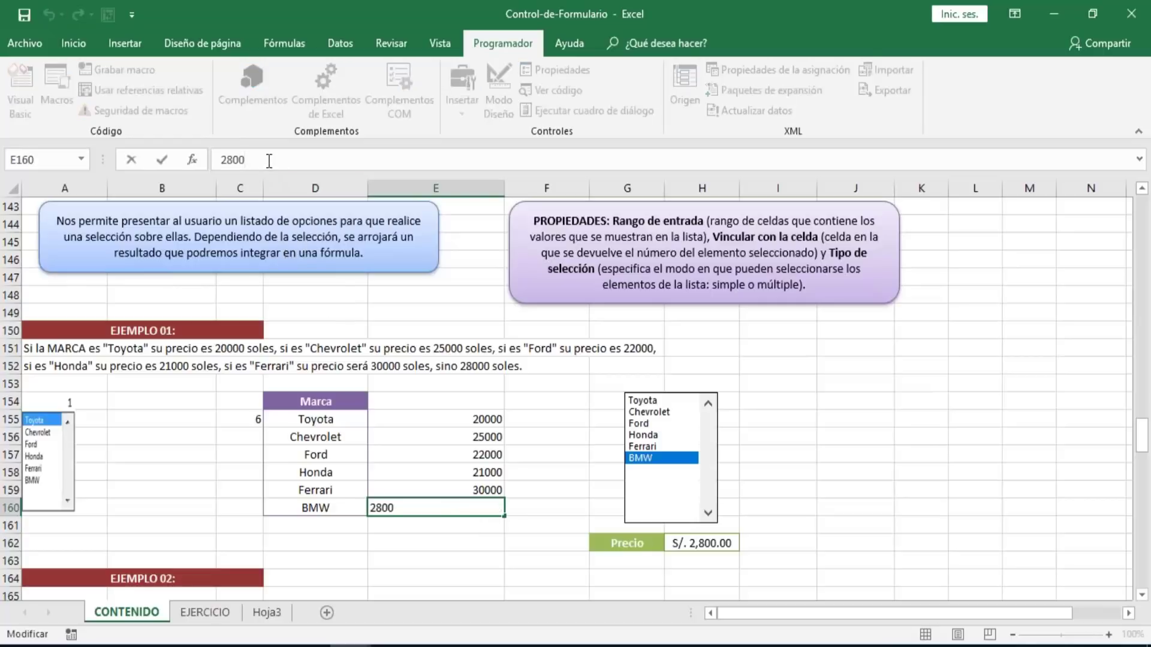
pyautogui.write('00')
pyautogui.press('Return')
# - Review the brand prices in E155:E160, the Marca header and the list box's linked cell C155
pyautogui.press('Up')
pyautogui.press('Up')
pyautogui.press('Up')
pyautogui.press('Up')
pyautogui.press('Up')
pyautogui.press('Up')
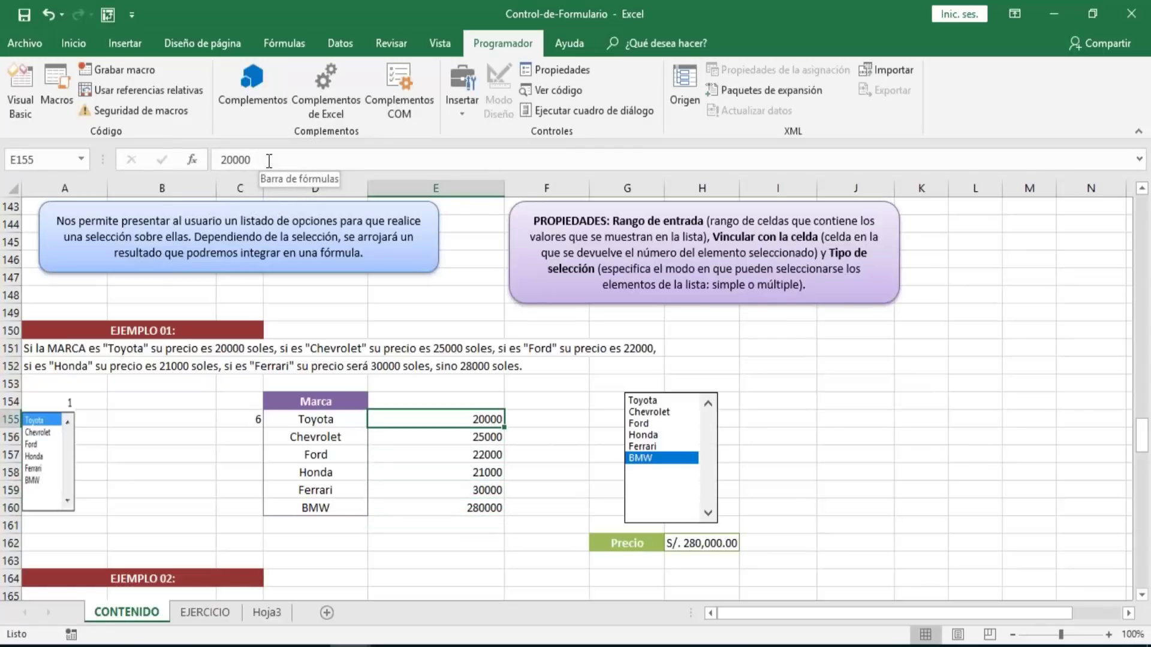
pyautogui.press('Down')
pyautogui.press('Up')
pyautogui.press('Up')
pyautogui.press('Down')
pyautogui.press('Down')
pyautogui.press('Down')
pyautogui.press('Down')
pyautogui.press('Down')
pyautogui.press('Down')
pyautogui.press('Down')
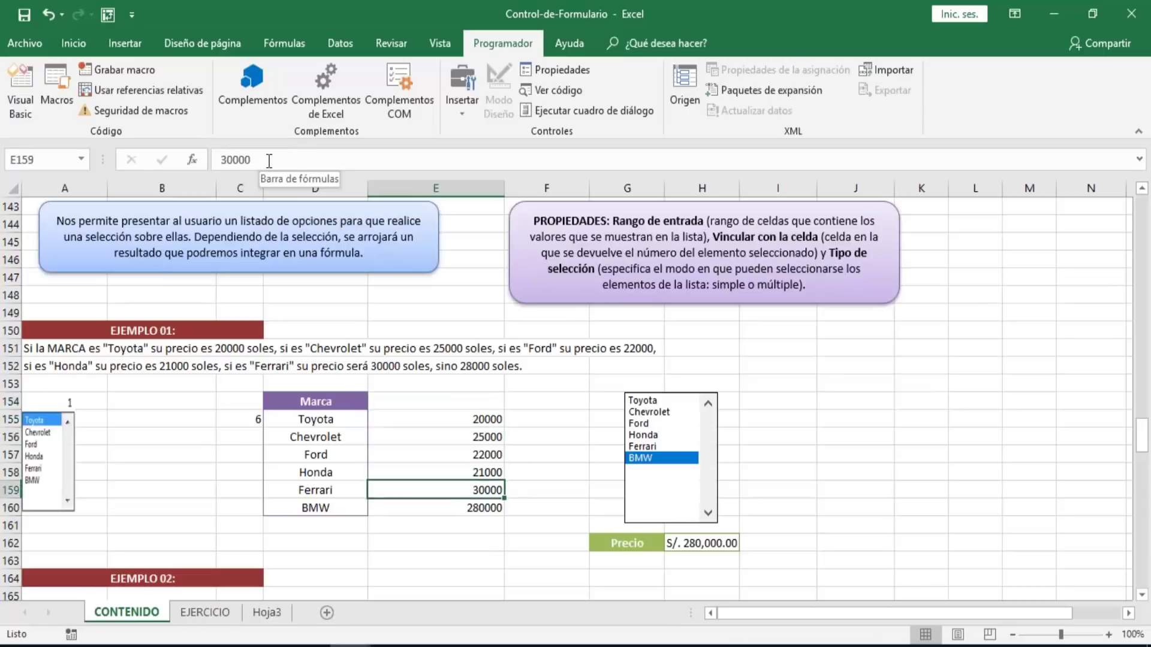
pyautogui.press('Up')
pyautogui.press('Up')
pyautogui.press('Up')
pyautogui.press('Up')
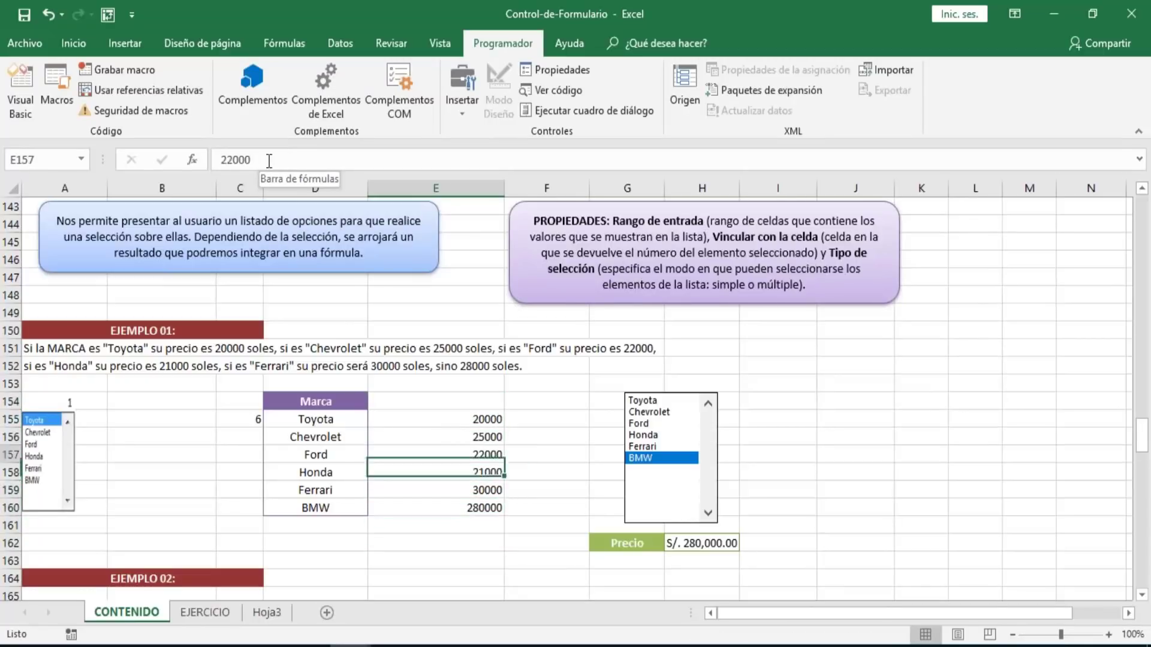
pyautogui.press('Up')
pyautogui.press('Up')
pyautogui.press('Up')
pyautogui.press('Left')
pyautogui.press('Left')
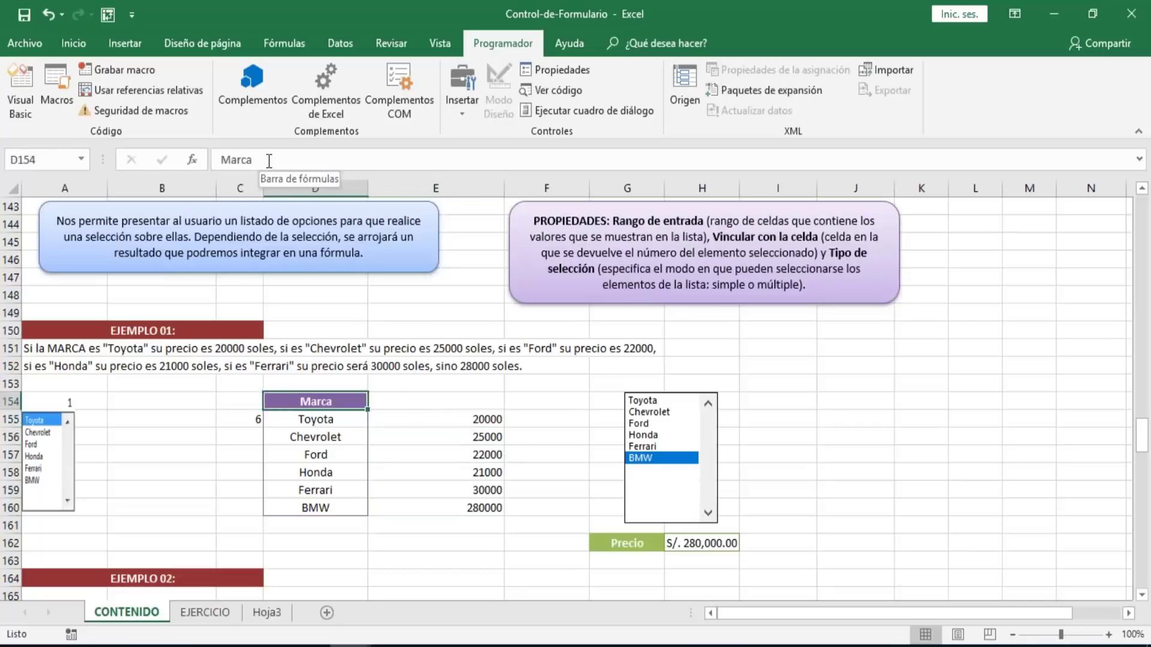
pyautogui.press('Down')
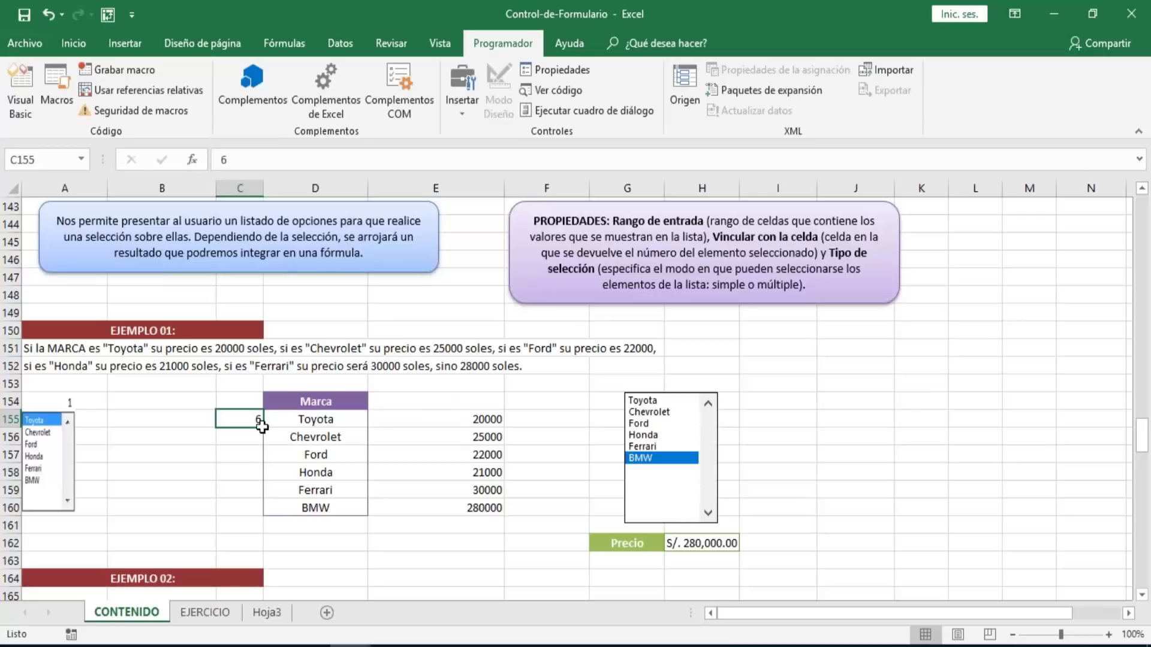
# - Look past the Ejemplo 02 sales comparison and examine section 7, Control de Número, with its Hijos example
pyautogui.click(129, 48)
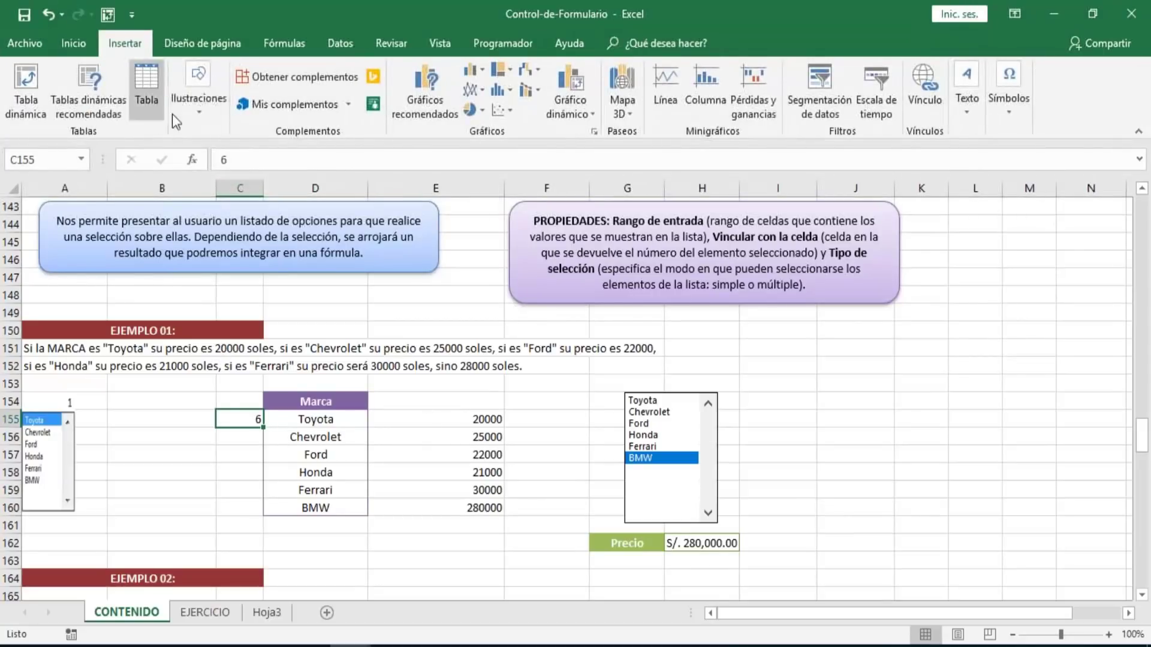
pyautogui.click(75, 45)
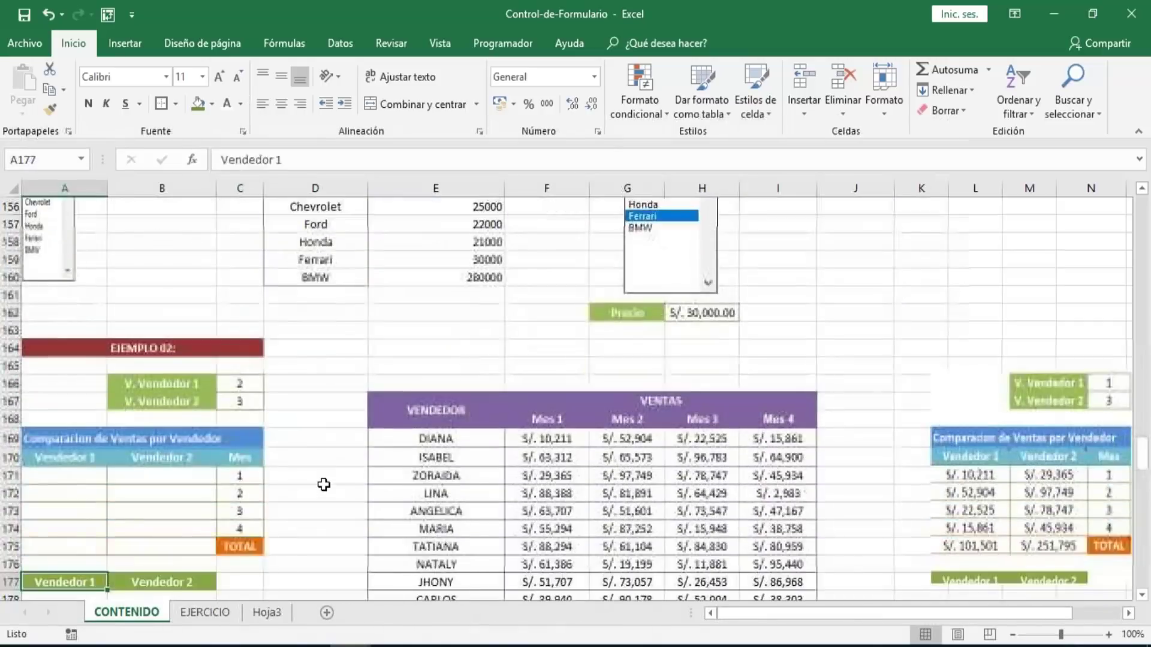
pyautogui.scroll(-3, 324, 484)
pyautogui.press('Down')
pyautogui.press('Down')
pyautogui.press('Down')
pyautogui.press('Down')
pyautogui.press('Down')
pyautogui.press('Down')
pyautogui.press('Down')
pyautogui.press('Down')
pyautogui.press('Down')
pyautogui.press('Down')
pyautogui.press('Down')
pyautogui.press('Down')
pyautogui.press('Down')
pyautogui.press('Down')
pyautogui.press('Down')
pyautogui.press('Down')
pyautogui.press('Down')
pyautogui.press('Down')
pyautogui.press('Down')
pyautogui.press('Down')
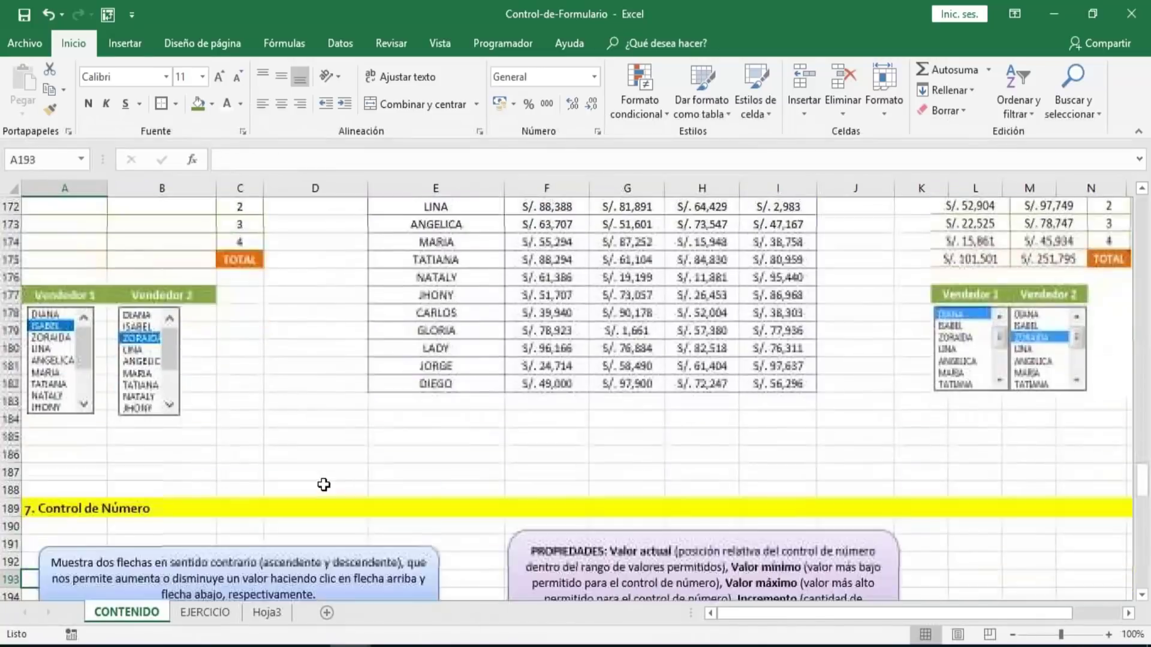
pyautogui.press('Down')
pyautogui.press('Down')
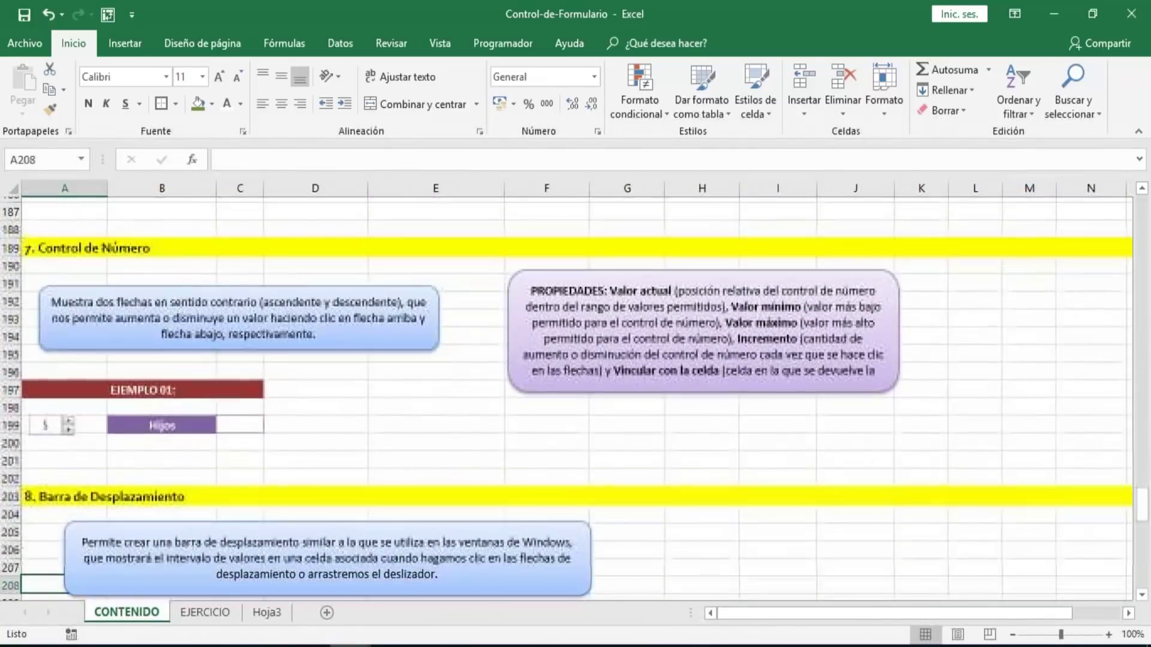
pyautogui.press('Up')
pyautogui.press('Up')
pyautogui.press('Up')
pyautogui.press('Up')
pyautogui.press('Up')
pyautogui.press('Up')
pyautogui.press('Up')
pyautogui.press('Up')
pyautogui.press('Up')
pyautogui.press('Up')
pyautogui.press('Up')
pyautogui.press('Up')
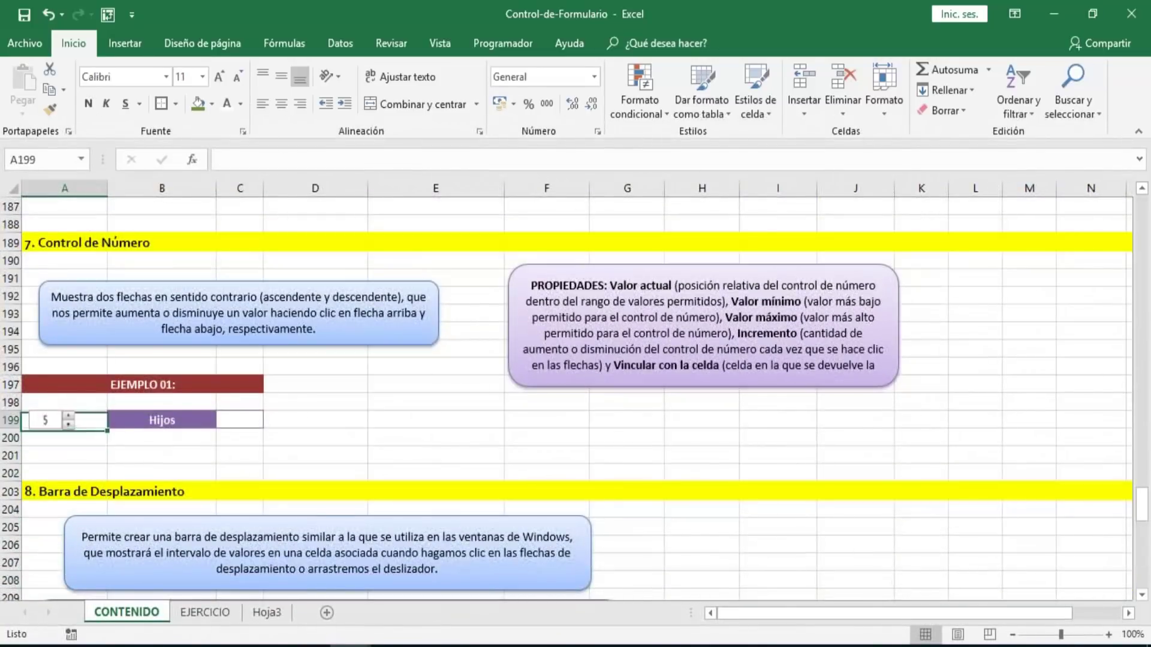
pyautogui.press('Up')
pyautogui.press('Up')
pyautogui.press('Up')
pyautogui.press('Up')
pyautogui.press('Up')
pyautogui.press('Up')
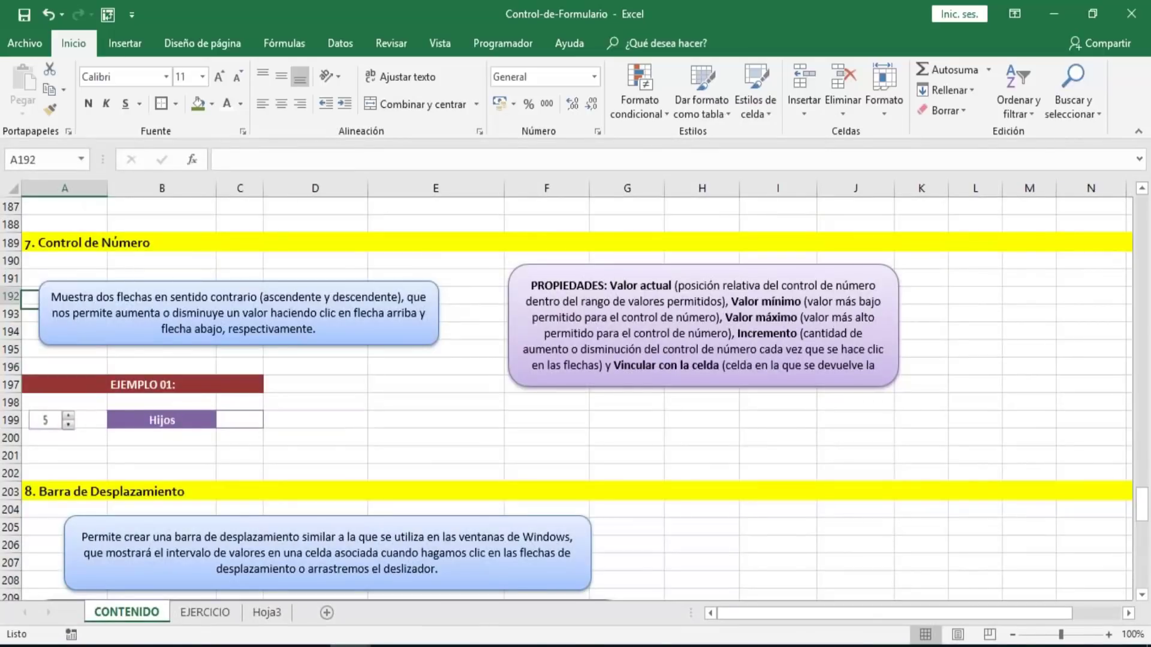
pyautogui.press('Down')
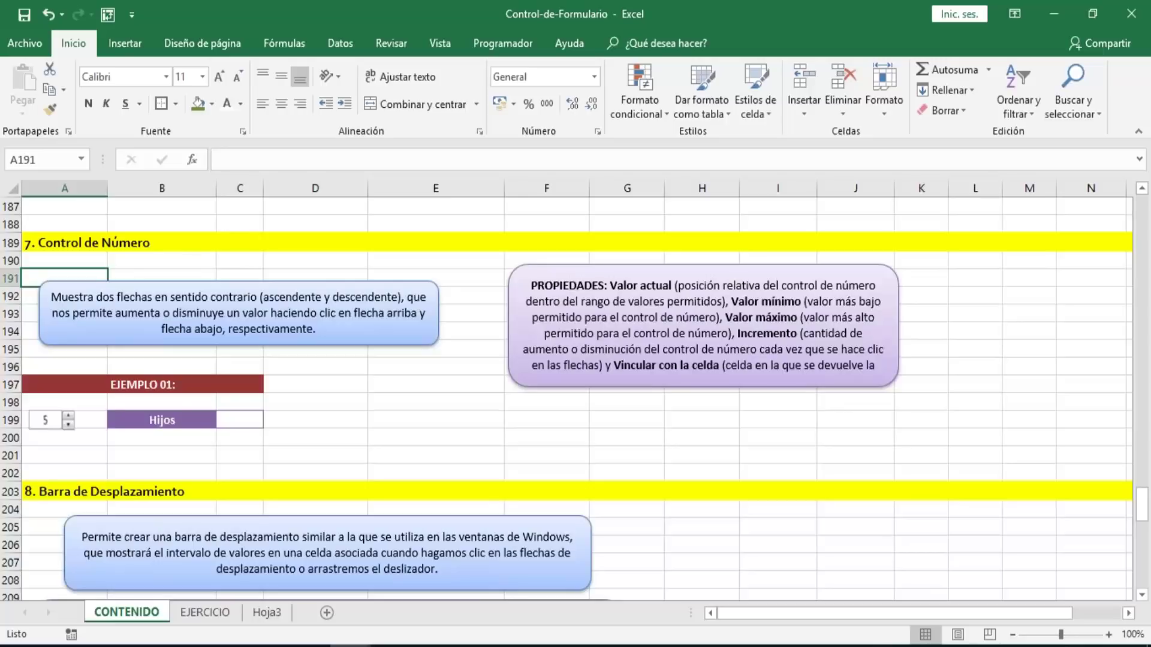
# - Delete the sample spinner picture beside the Hijos label in row 199
pyautogui.click(270, 402)
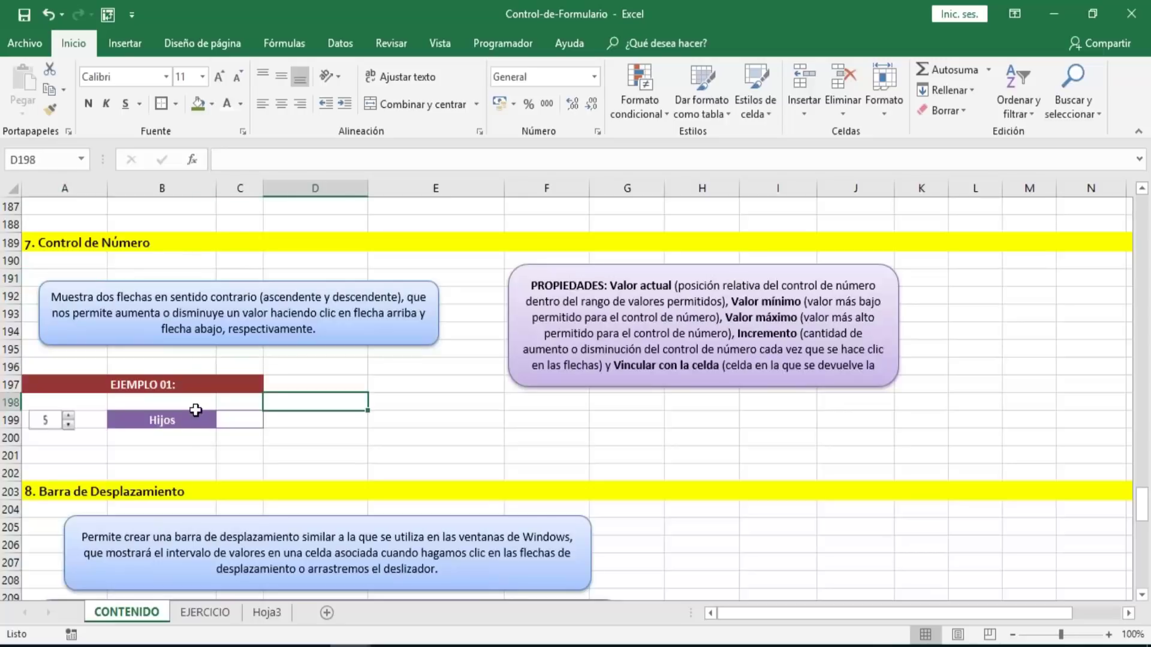
pyautogui.click(220, 422)
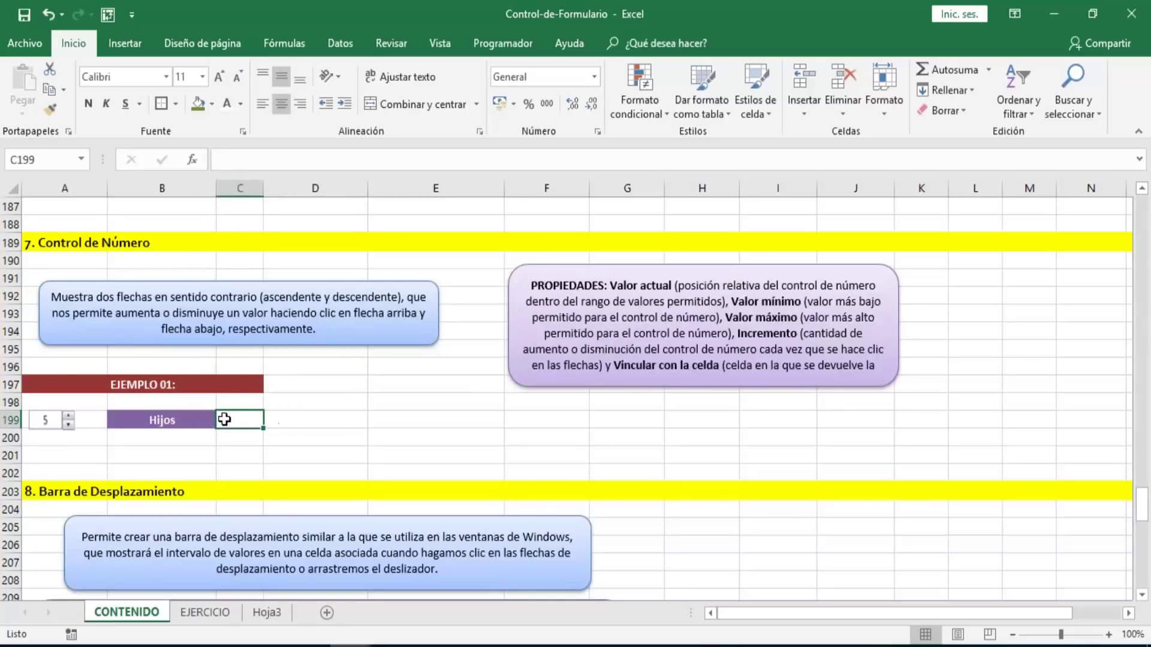
pyautogui.click(50, 418)
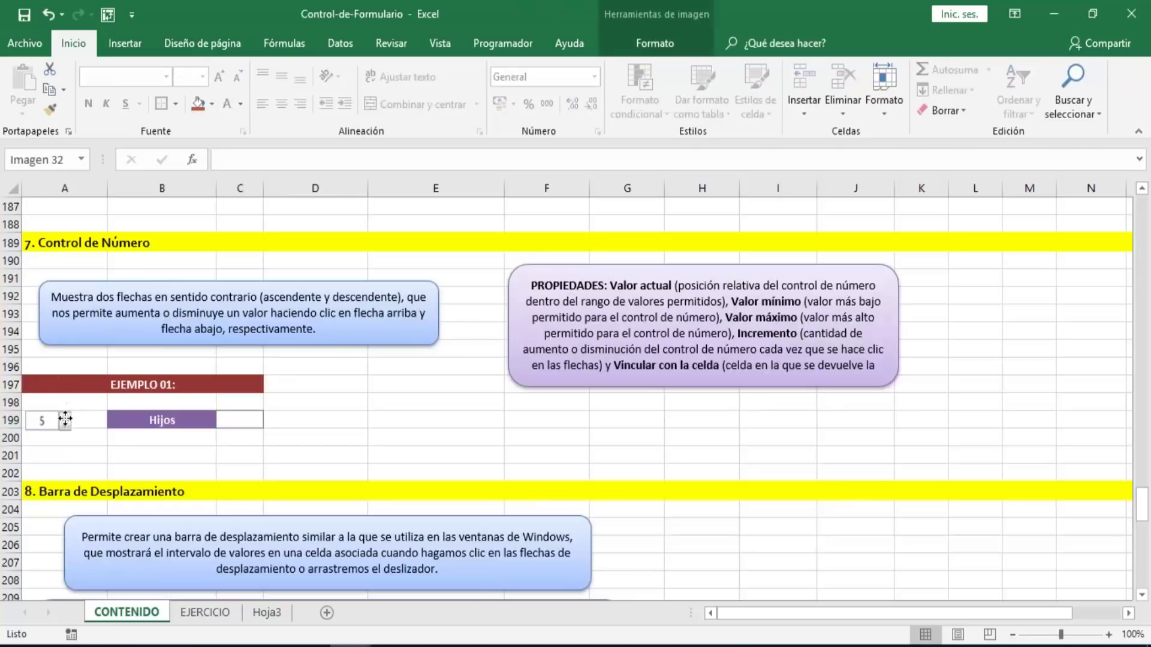
pyautogui.press('Delete')
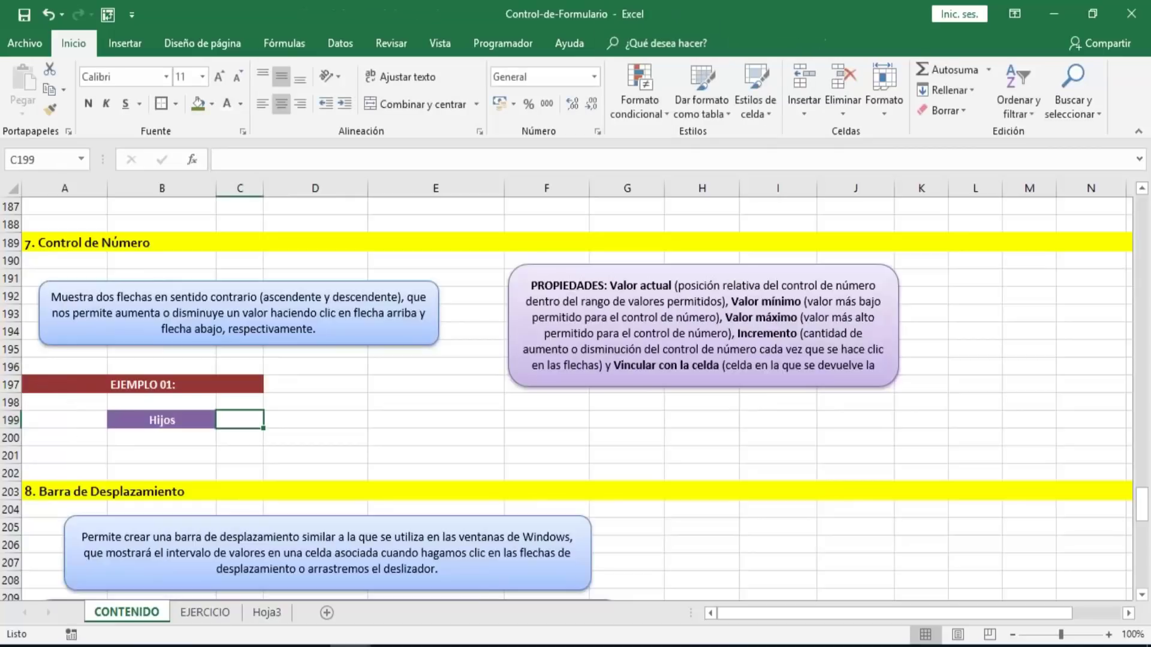
# - Insert a small Control de número form control in cell A199, beside the Hijos label
pyautogui.click(75, 426)
pyautogui.click(495, 42)
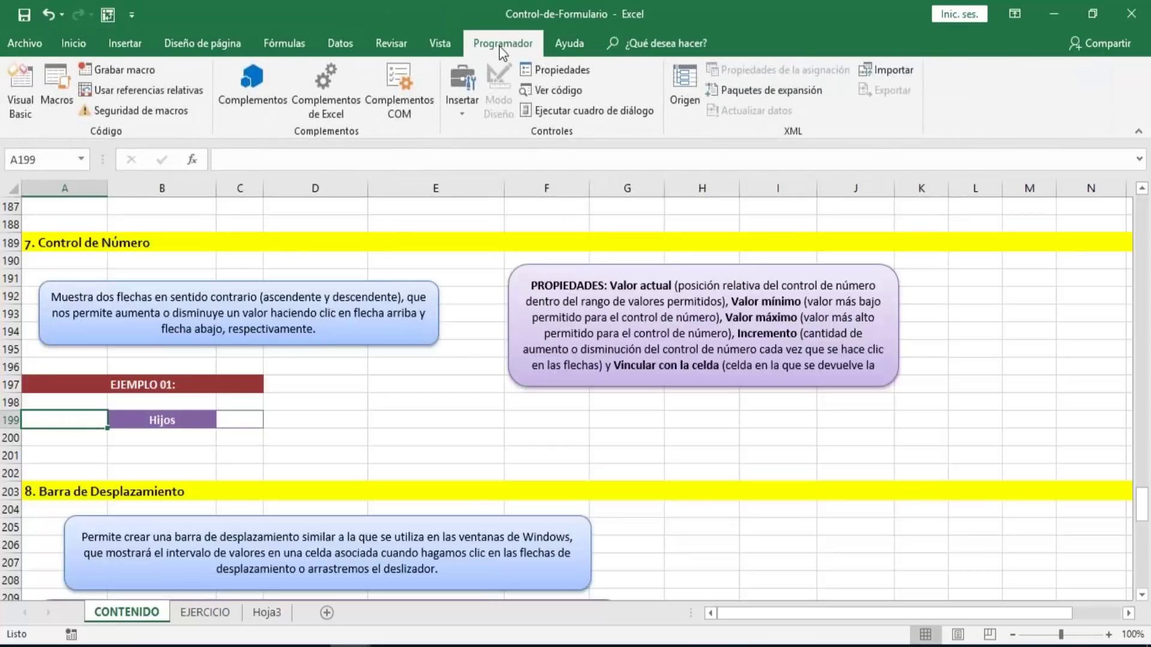
pyautogui.click(463, 106)
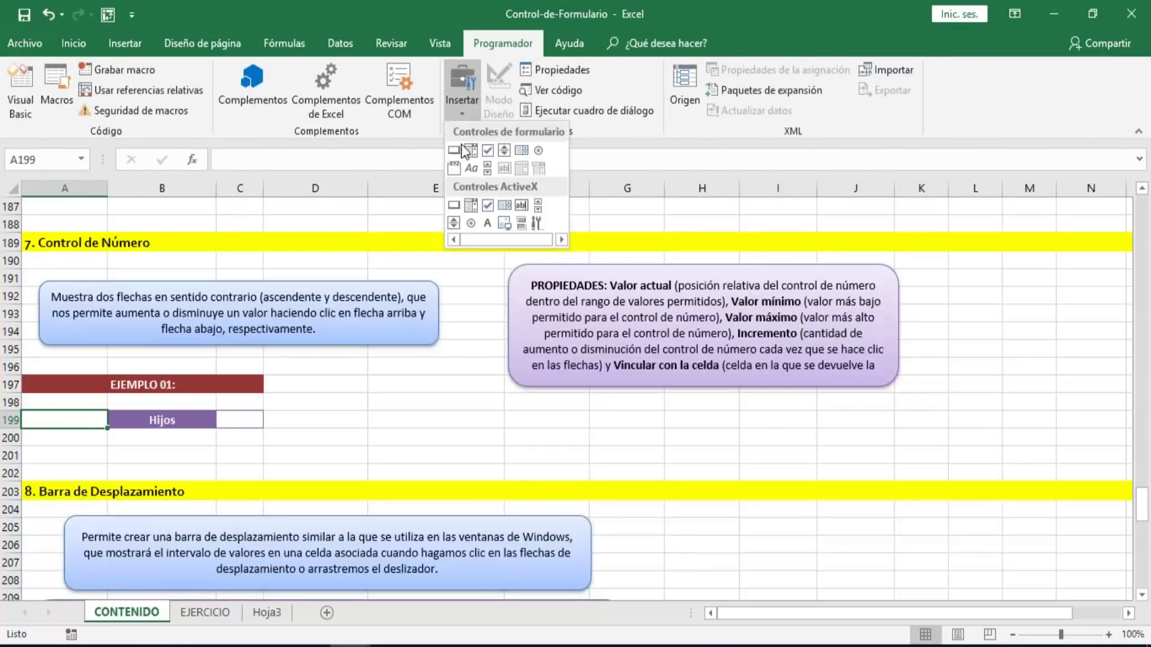
pyautogui.click(504, 150)
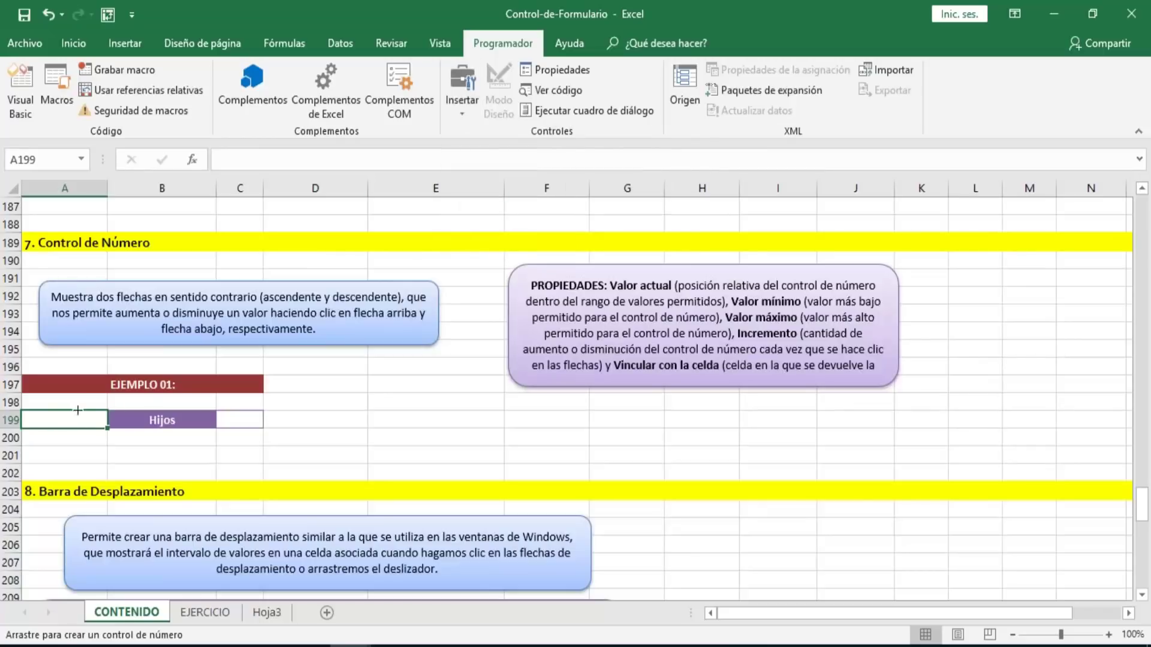
pyautogui.moveTo(81, 411); pyautogui.dragTo(96, 430)
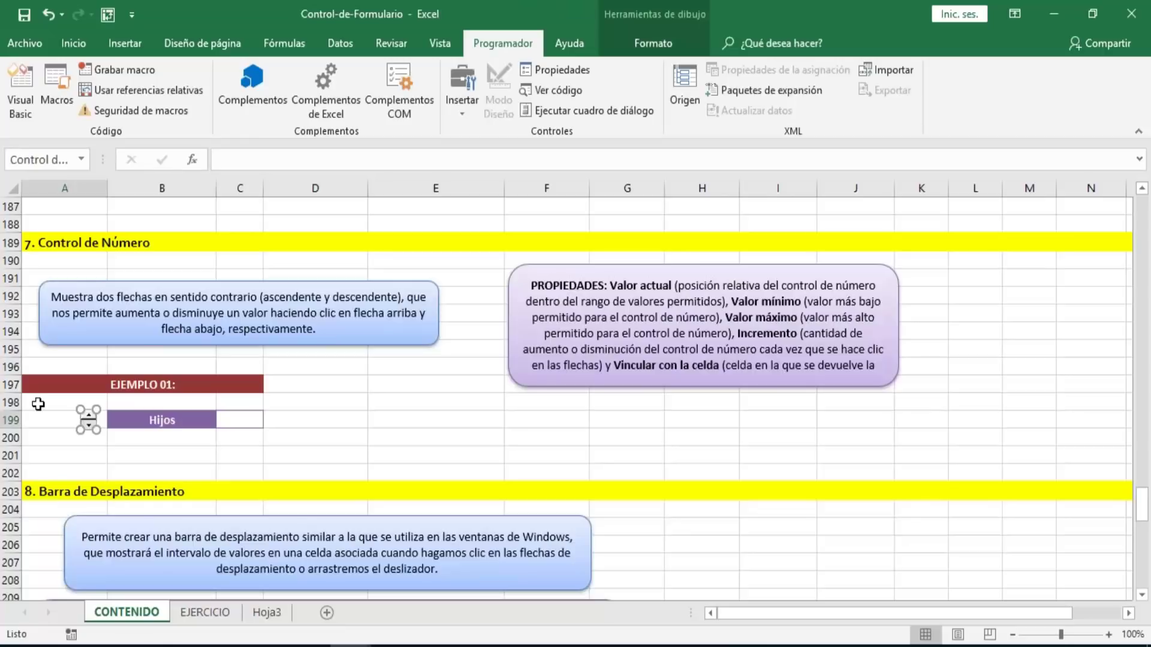
# - Move the number control onto the right end of the Hijos cell B199, next to C199, adjusting its size slightly
pyautogui.press('Right')
pyautogui.press('Right')
pyautogui.press('Right')
pyautogui.press('Right')
pyautogui.press('Right')
pyautogui.press('Right')
pyautogui.press('Right')
pyautogui.press('Right')
pyautogui.press('Right')
pyautogui.press('Right')
pyautogui.press('Right')
pyautogui.press('Right')
pyautogui.press('Right')
pyautogui.press('Right')
pyautogui.press('Right')
pyautogui.press('Right')
pyautogui.press('Left')
pyautogui.press('Left')
pyautogui.press('Left')
pyautogui.press('Left')
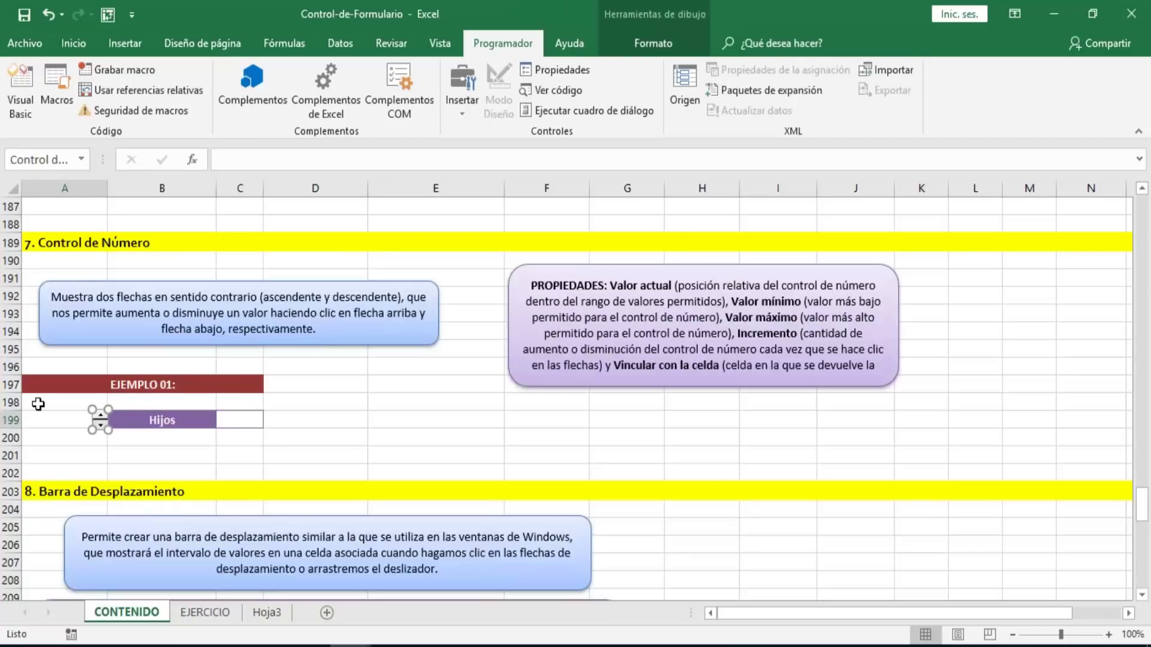
pyautogui.press('Right')
pyautogui.press('Right')
pyautogui.press('Right')
pyautogui.press('Right')
pyautogui.press('Right')
pyautogui.press('Right')
pyautogui.press('Right')
pyautogui.press('Right')
pyautogui.press('Right')
pyautogui.press('Right')
pyautogui.press('Right')
pyautogui.press('Right')
pyautogui.press('Right')
pyautogui.press('Right')
pyautogui.press('Right')
pyautogui.press('Right')
pyautogui.press('Right')
pyautogui.press('Right')
pyautogui.press('Right')
pyautogui.press('Right')
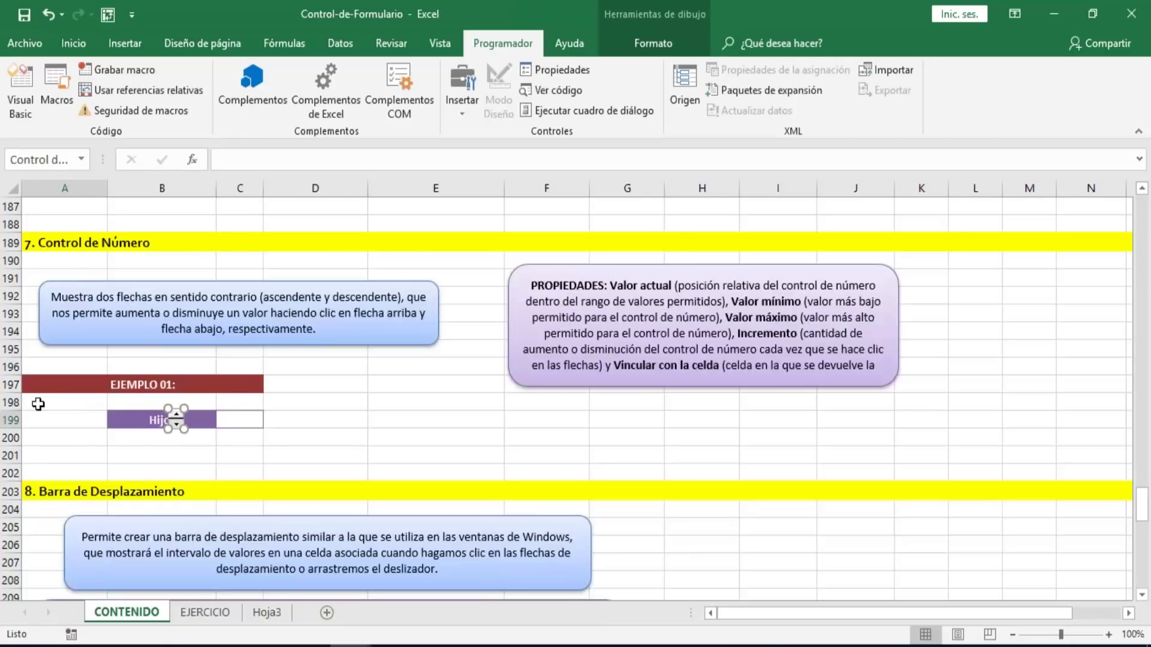
pyautogui.press('Right')
pyautogui.press('Right')
pyautogui.press('Right')
pyautogui.press('Right')
pyautogui.press('Right')
pyautogui.press('Right')
pyautogui.press('Right')
pyautogui.press('Right')
pyautogui.press('Right')
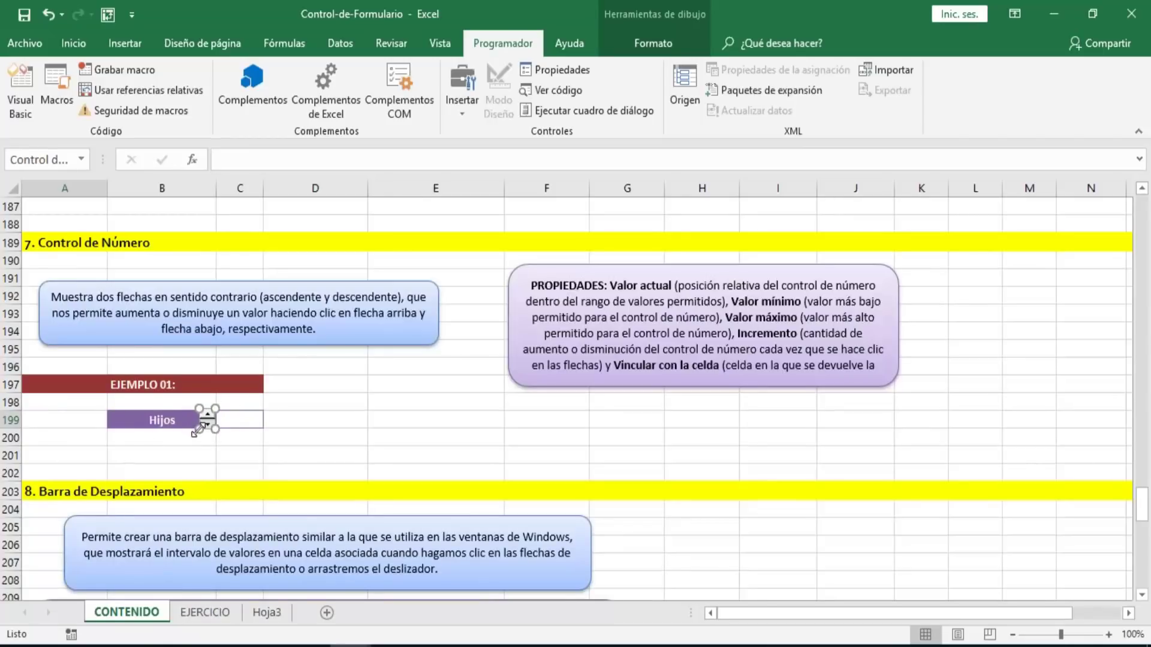
pyautogui.moveTo(198, 429); pyautogui.dragTo(197, 428)
pyautogui.doubleClick(93, 421)
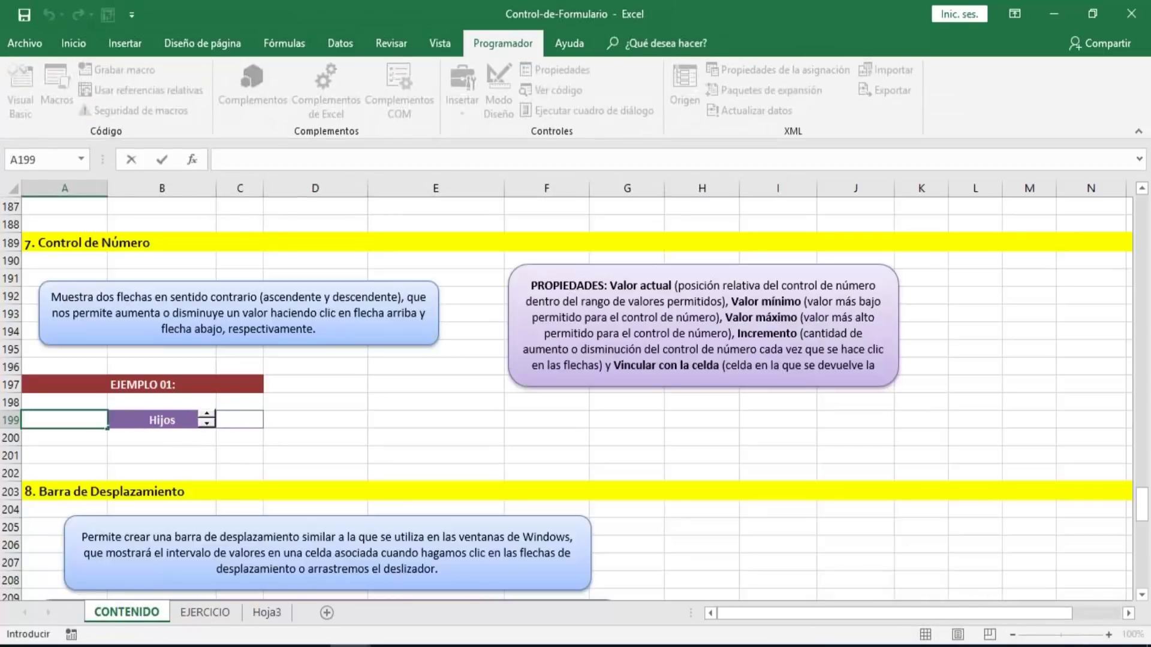
pyautogui.rightClick(209, 424)
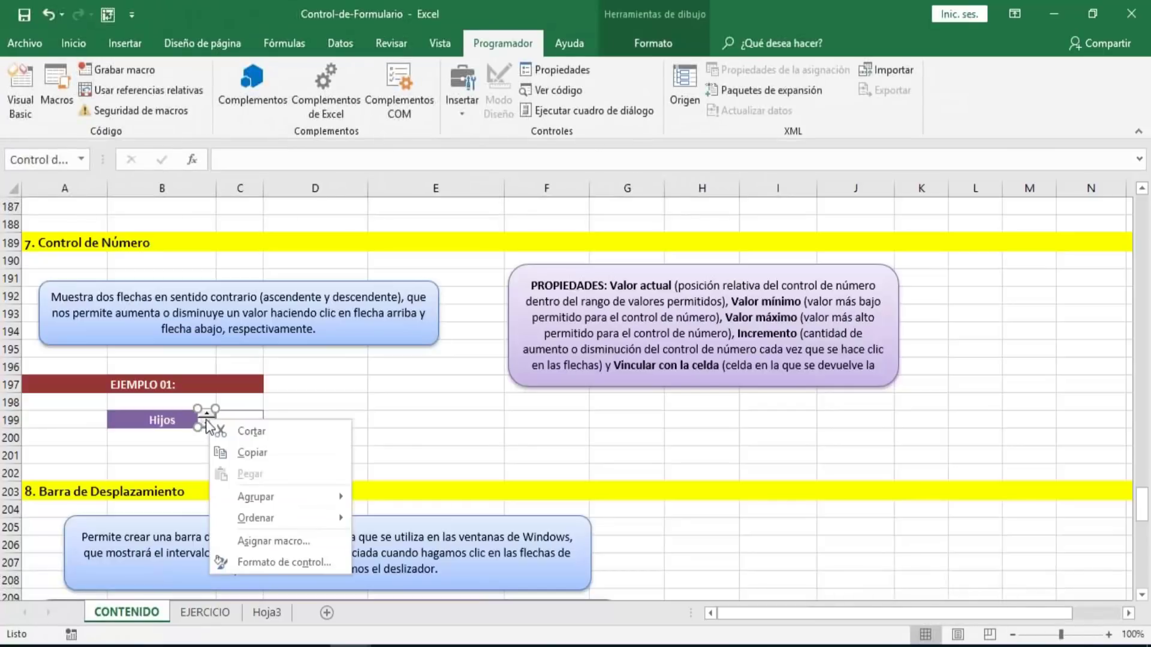
pyautogui.press('Escape')
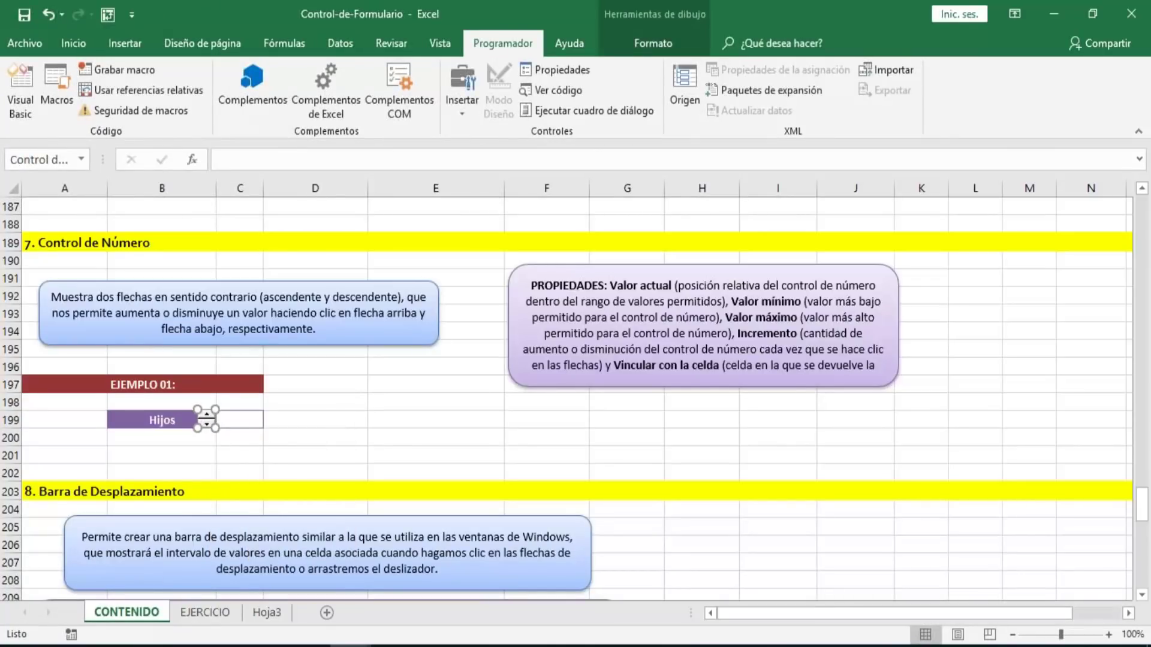
pyautogui.press('Right')
pyautogui.press('Right')
# - Configure the Hijos number control with a maximum value of 20 and link it to cell $C$199
pyautogui.rightClick(209, 424)
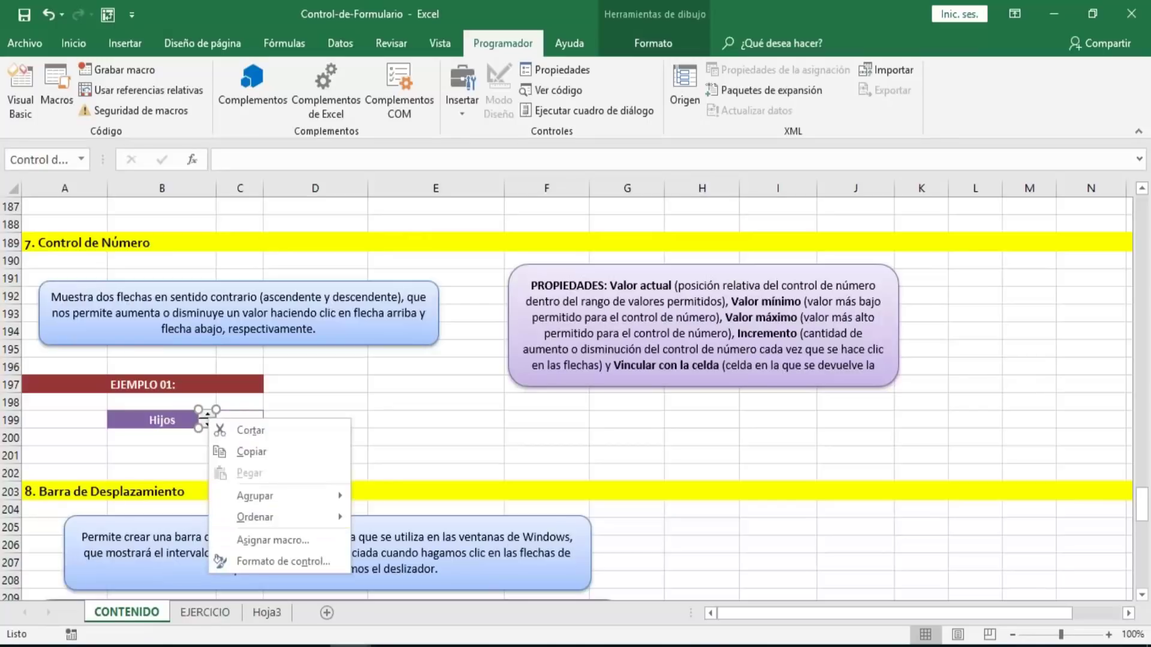
pyautogui.click(265, 560)
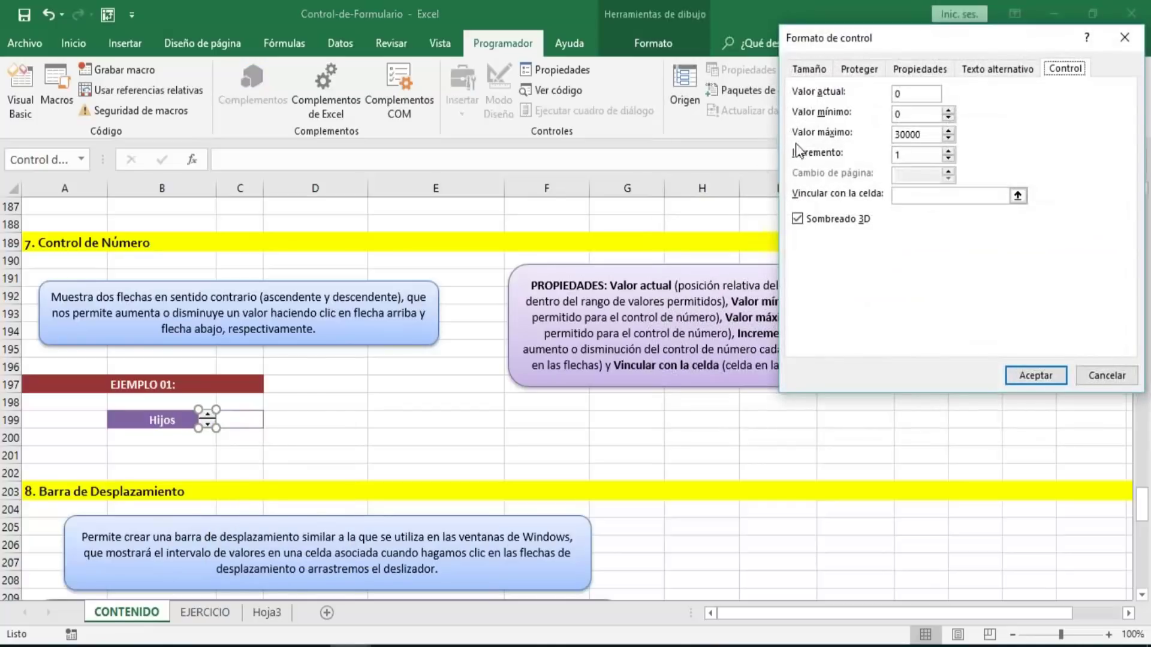
pyautogui.moveTo(912, 45); pyautogui.dragTo(515, 171)
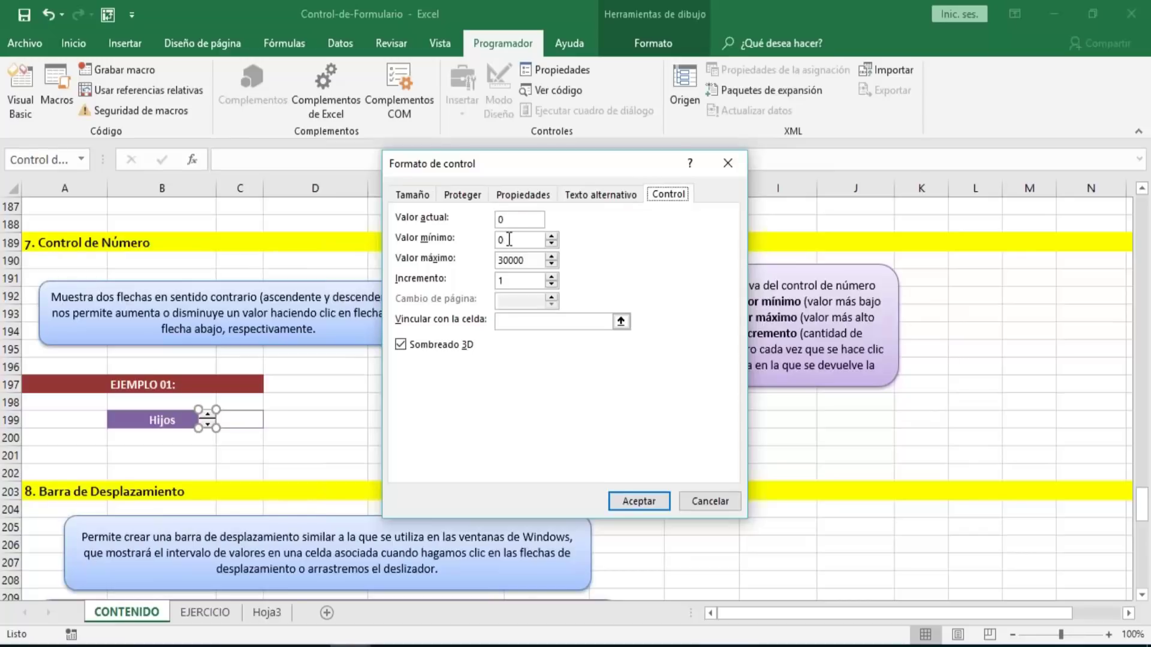
pyautogui.click(535, 259)
pyautogui.click(506, 322)
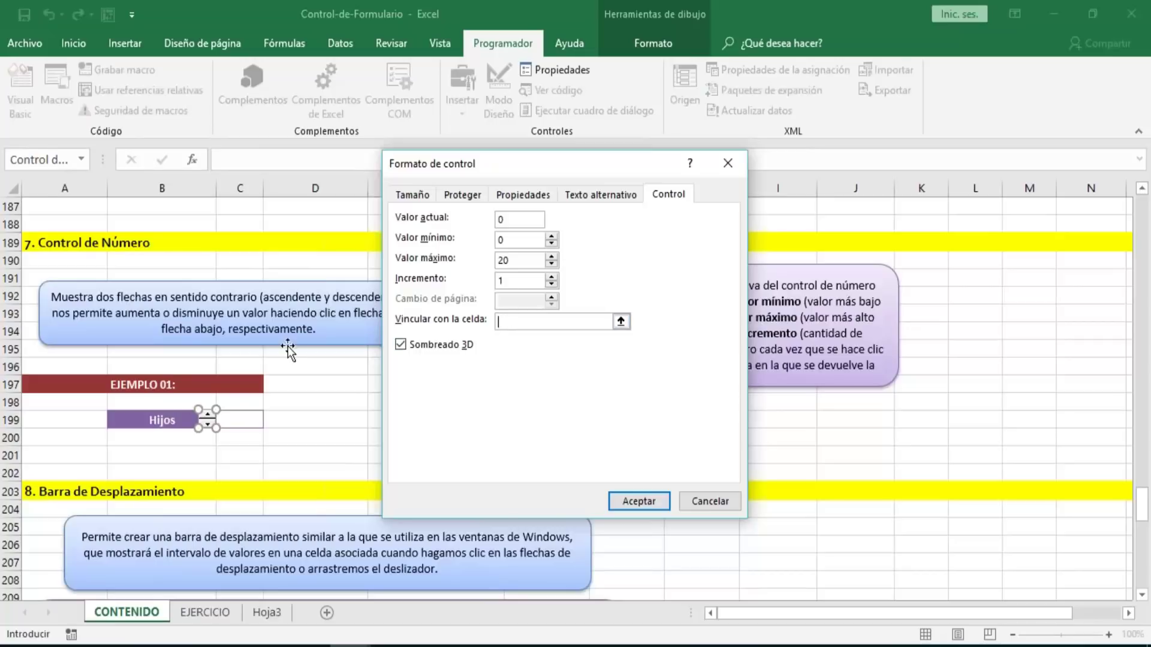
pyautogui.click(231, 420)
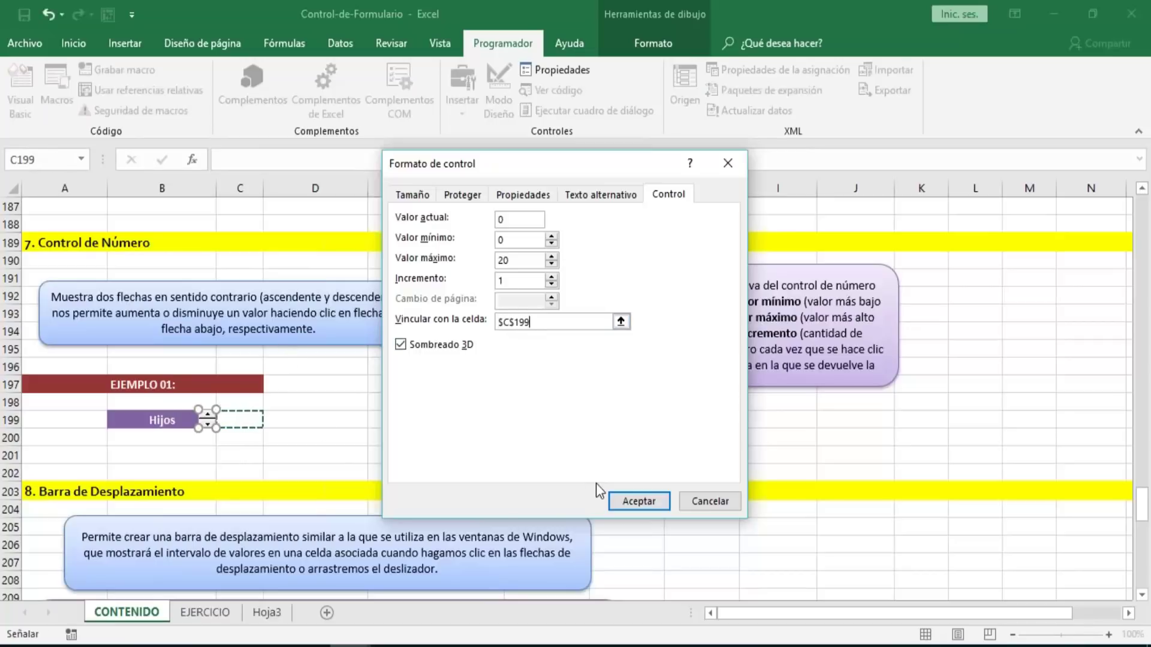
pyautogui.click(637, 501)
pyautogui.click(356, 433)
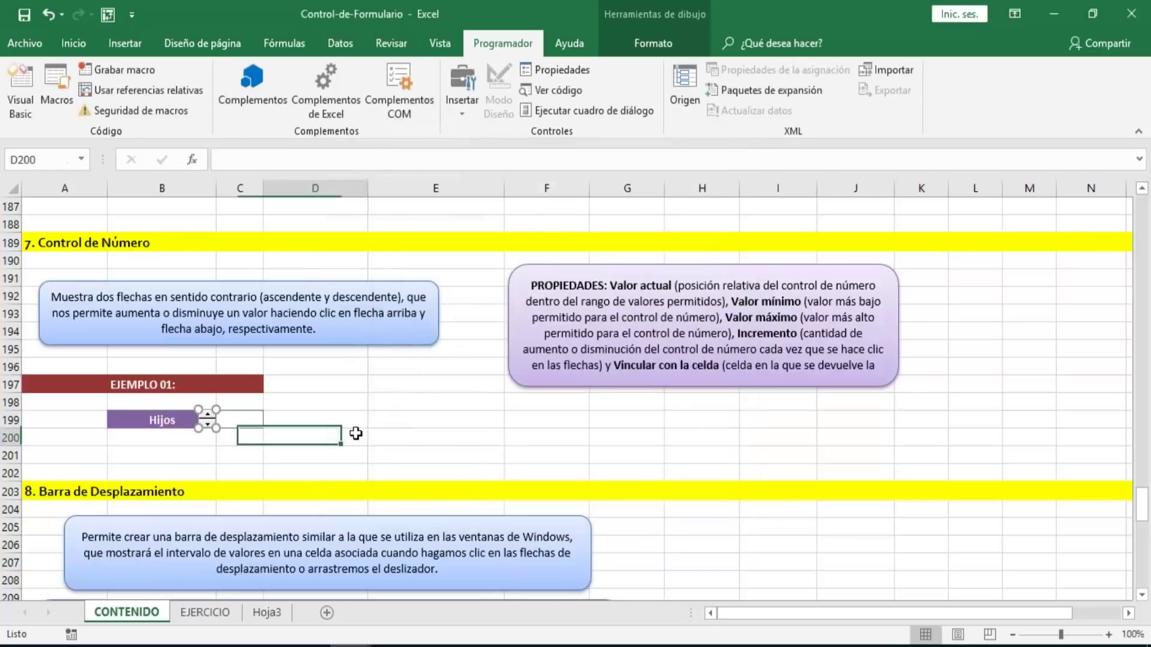
# - Test the Hijos number control by raising and lowering the value in C199 several times
pyautogui.click(207, 415)
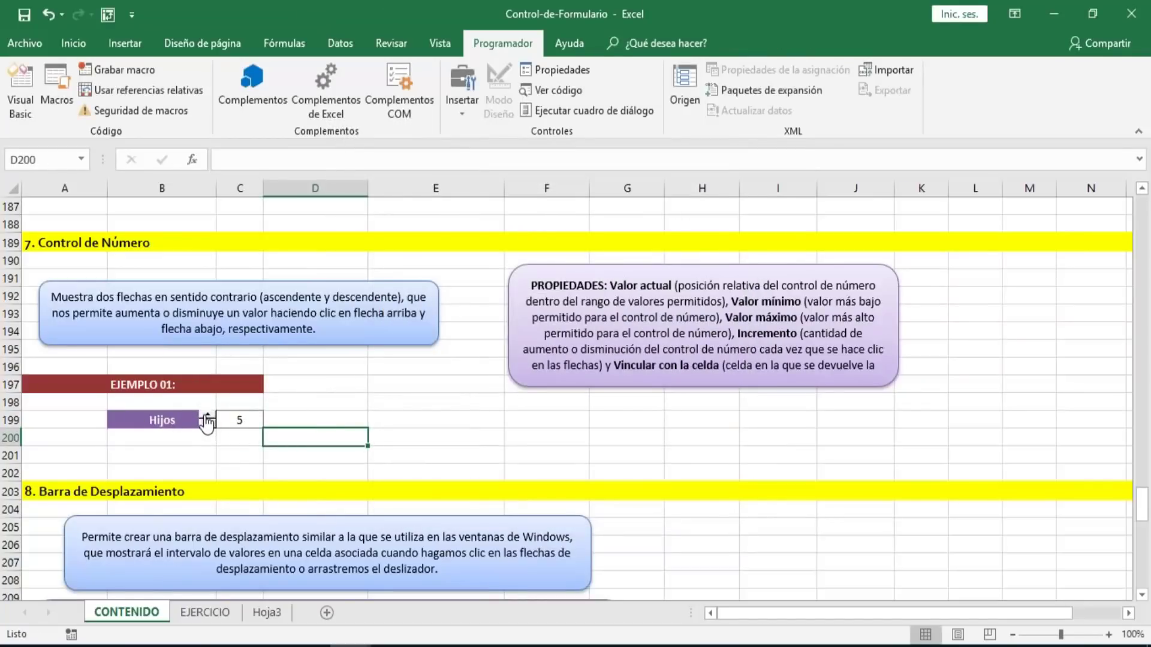
pyautogui.click(206, 416)
pyautogui.click(207, 415)
pyautogui.click(207, 415)
pyautogui.click(206, 425)
pyautogui.click(207, 426)
pyautogui.click(207, 425)
pyautogui.click(207, 425)
pyautogui.click(207, 416)
pyautogui.click(206, 425)
pyautogui.click(206, 415)
pyautogui.click(207, 415)
pyautogui.click(207, 415)
pyautogui.click(207, 416)
pyautogui.click(207, 416)
# - Copy the Hijos label, number control and value cell from B199:C199 to B201:C201
pyautogui.click(159, 419)
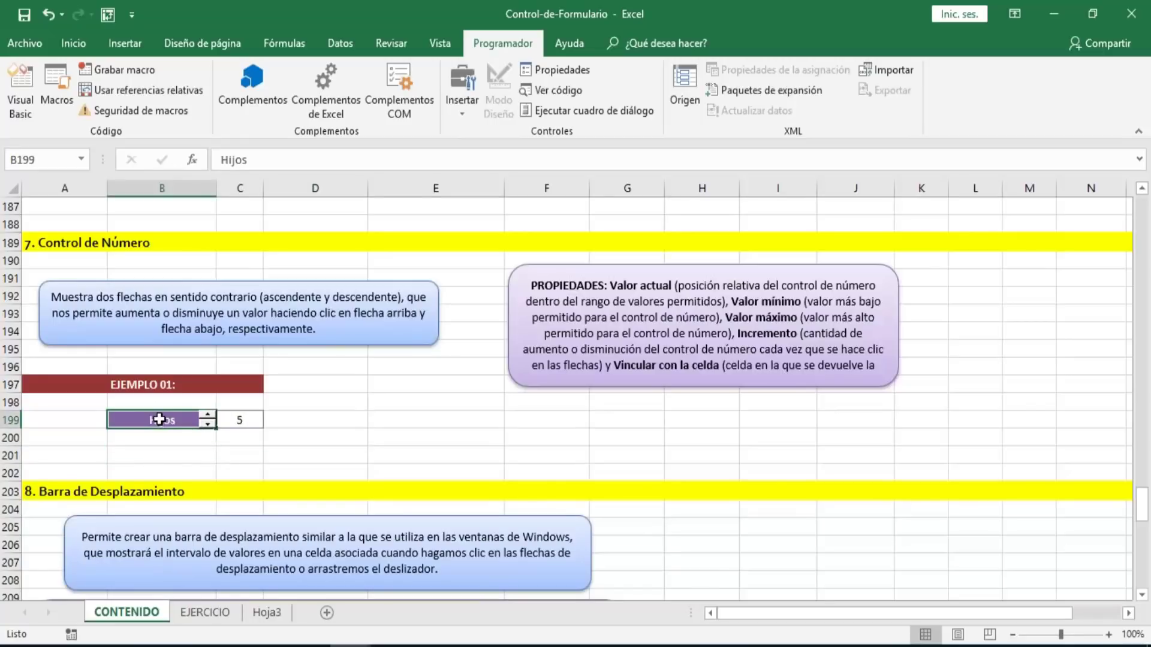
pyautogui.moveTo(159, 419); pyautogui.dragTo(240, 420)
pyautogui.hotkey('ctrl', 'c')
pyautogui.press('Down')
pyautogui.press('Down')
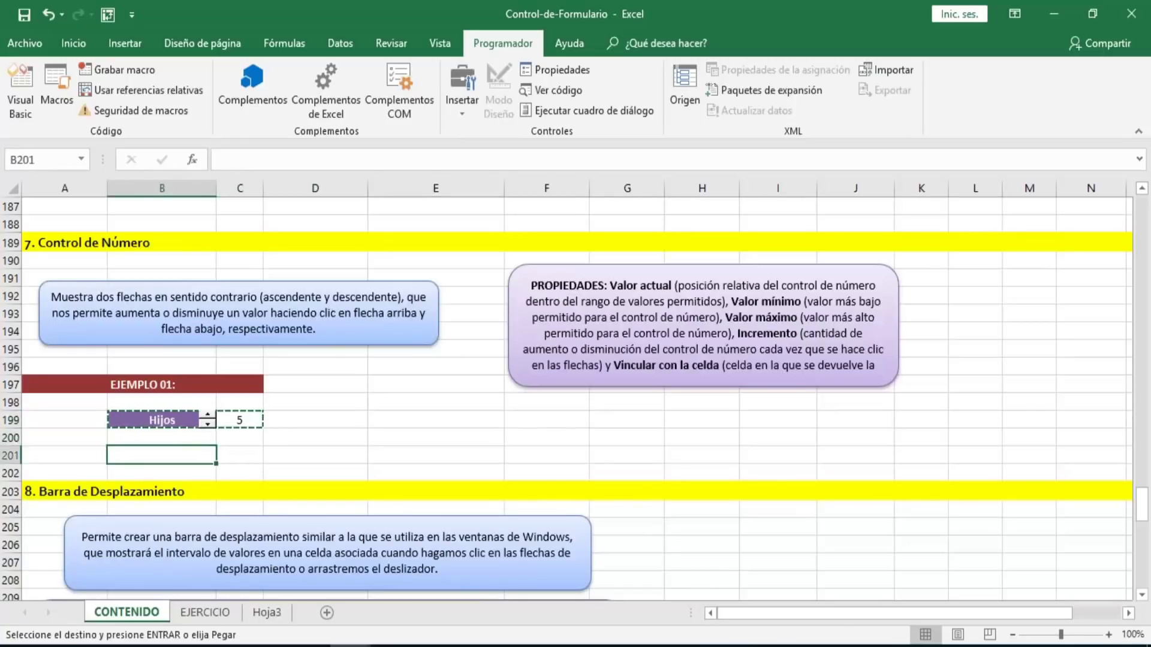
pyautogui.hotkey('ctrl', 'v')
pyautogui.press('Escape')
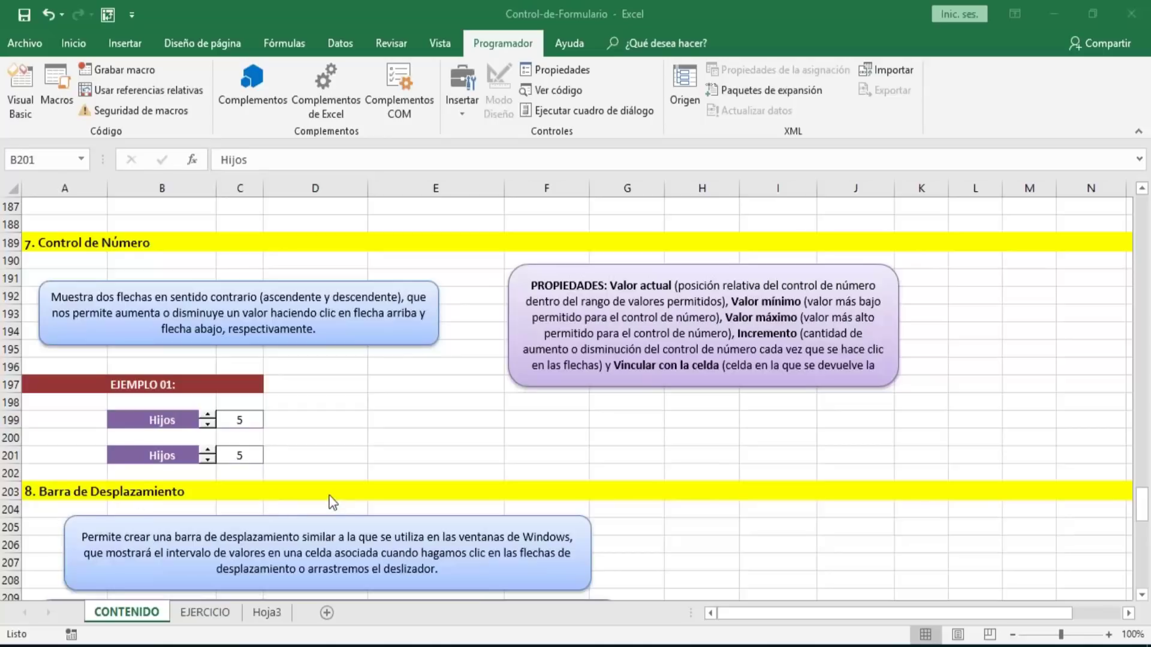
# - Lower the value with the copied number control in row 201 to check which cell it drives
pyautogui.click(237, 454)
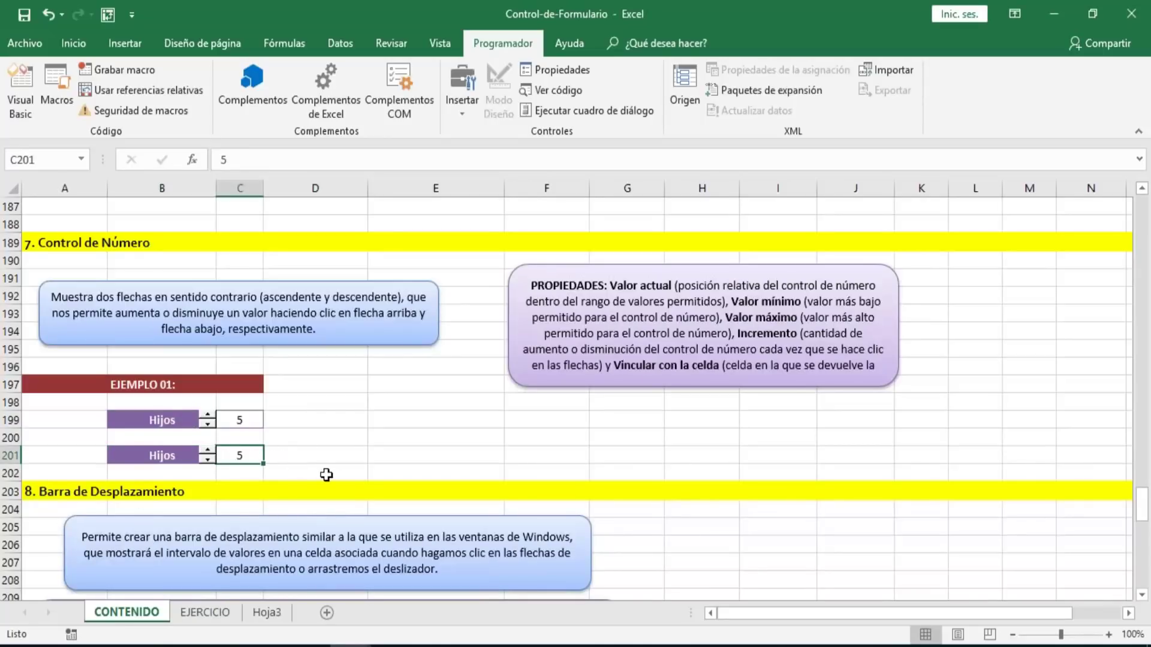
pyautogui.click(207, 460)
pyautogui.click(207, 460)
pyautogui.click(207, 460)
# - Change the copied label in B201 to Porcentaje
pyautogui.click(167, 455)
pyautogui.press('Right')
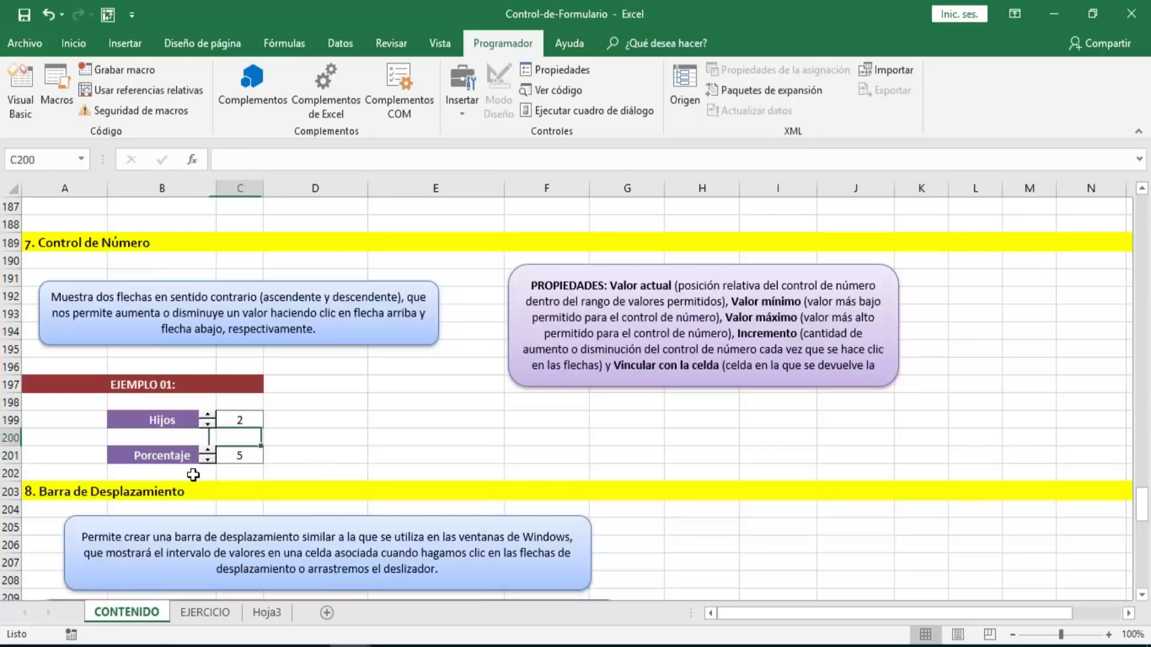
pyautogui.press('Down')
pyautogui.press('Up')
pyautogui.press('Down')
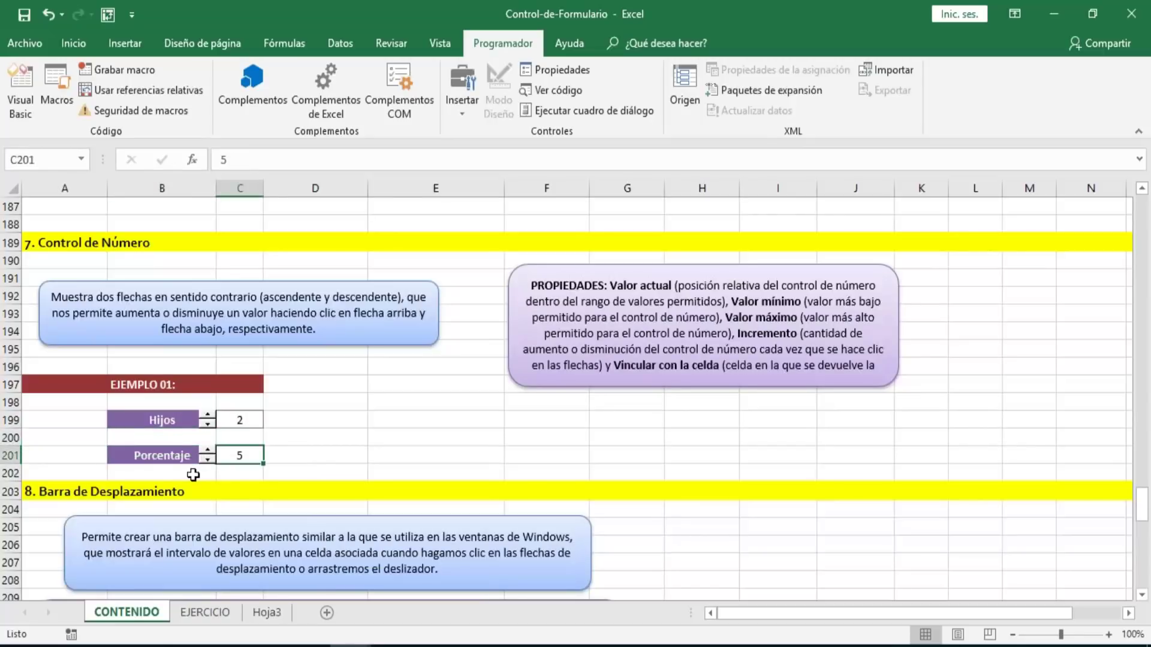
pyautogui.press('Down')
pyautogui.press('Up')
pyautogui.press('Left')
pyautogui.press('Right')
# - Link the Porcentaje number control to cell $D$201 instead of the Hijos value cell
pyautogui.rightClick(208, 458)
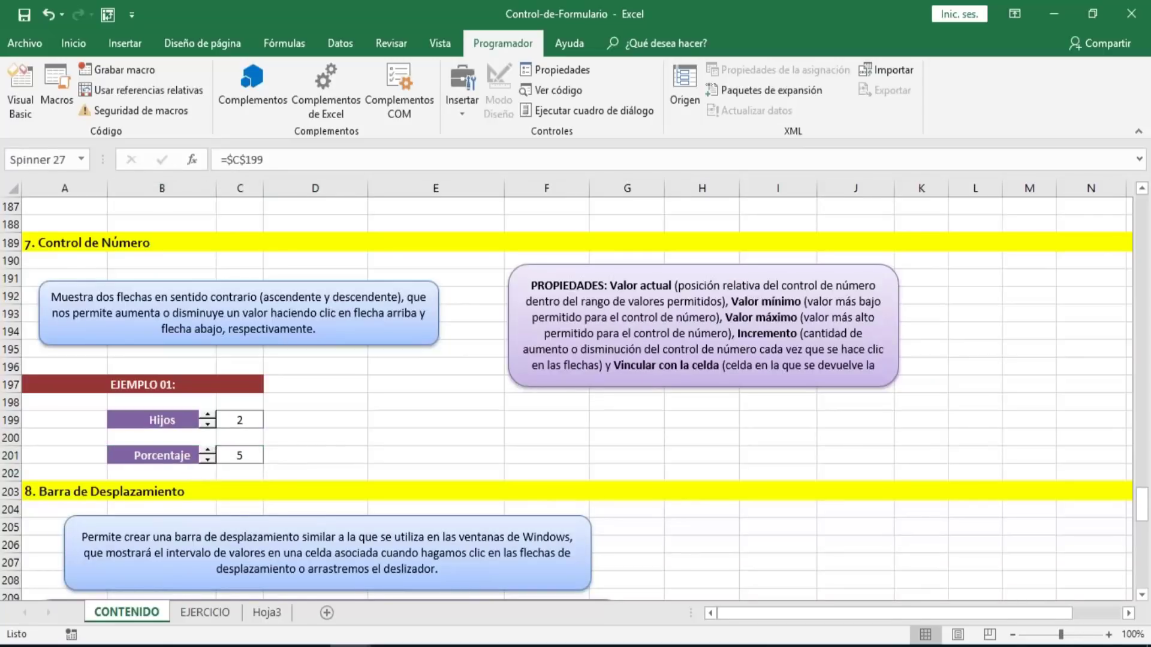
pyautogui.click(279, 596)
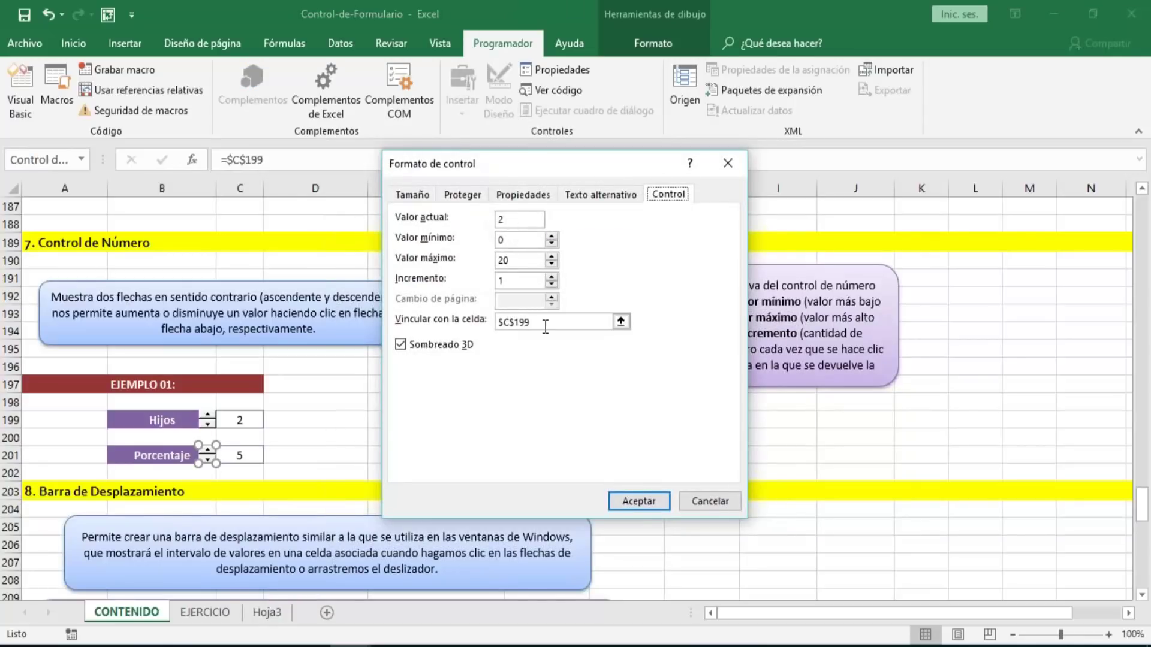
pyautogui.click(545, 326)
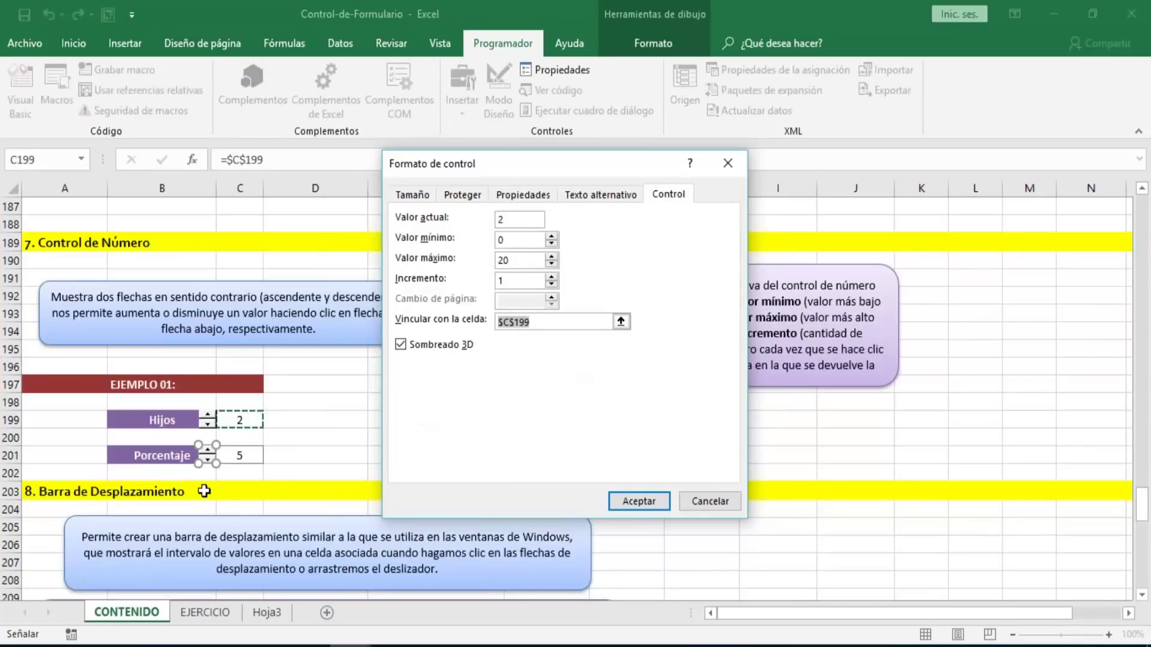
pyautogui.click(292, 455)
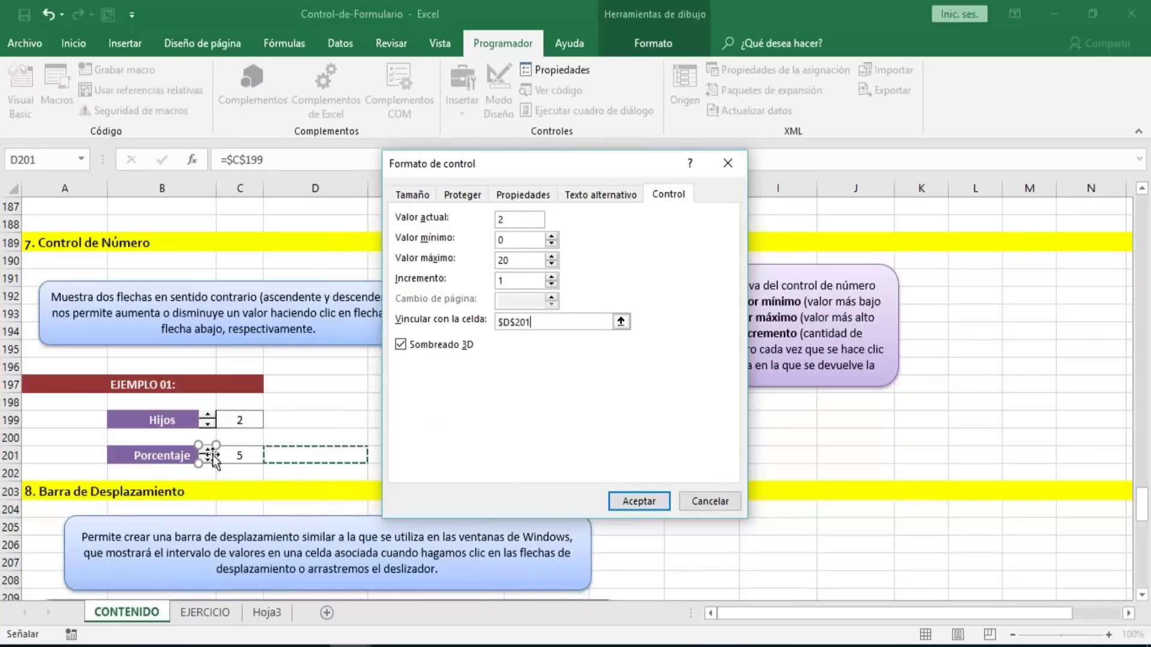
pyautogui.click(637, 502)
pyautogui.click(436, 419)
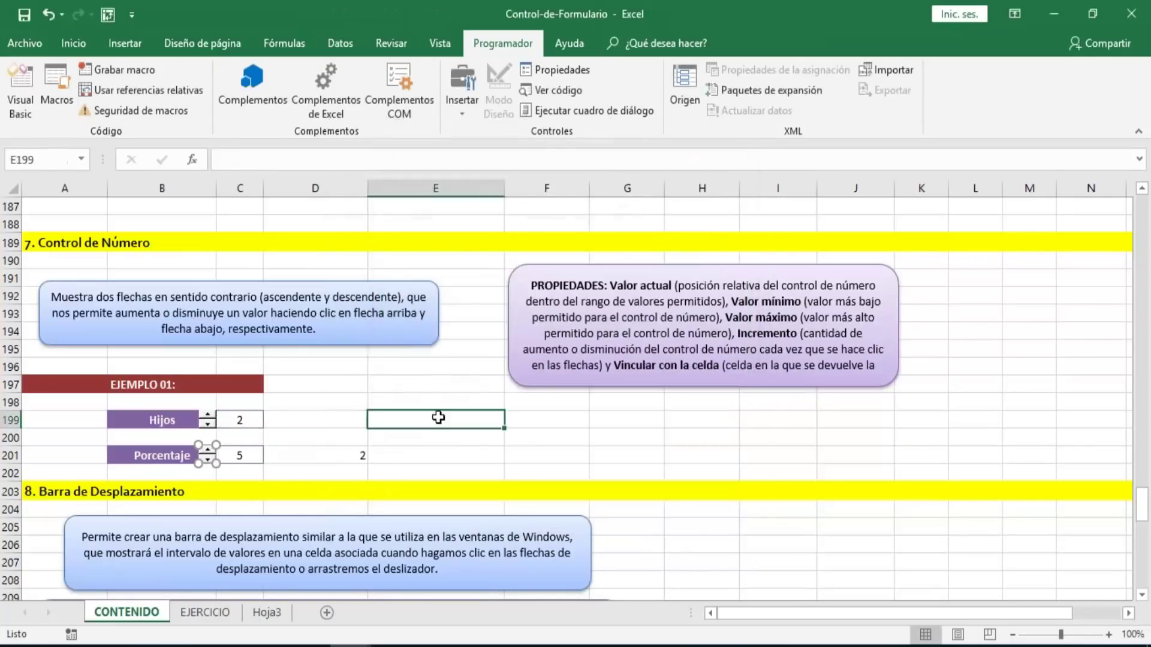
# - Test the Hijos and Porcentaje number controls by stepping their values up and down independently
pyautogui.click(207, 418)
pyautogui.click(206, 451)
pyautogui.click(207, 451)
pyautogui.click(206, 460)
pyautogui.click(207, 460)
pyautogui.click(207, 460)
pyautogui.click(208, 460)
pyautogui.click(208, 450)
pyautogui.click(207, 451)
pyautogui.click(208, 451)
pyautogui.click(207, 451)
# - Hide the linked value in D201 with a white font and check that cell against C201
pyautogui.click(318, 455)
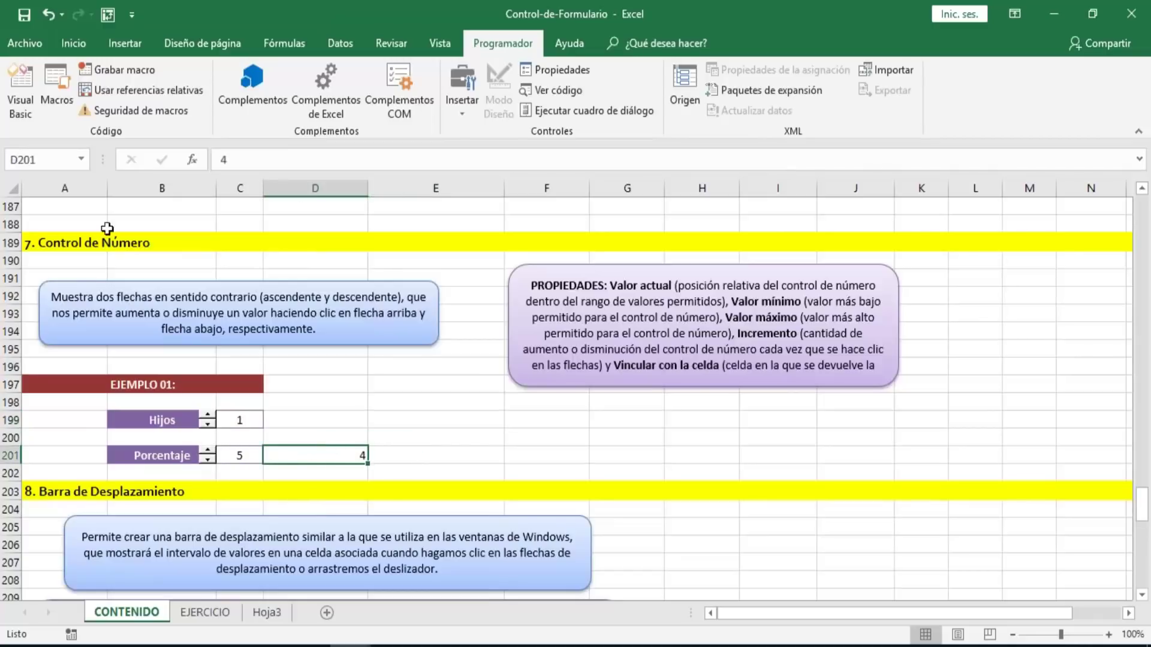
pyautogui.click(71, 44)
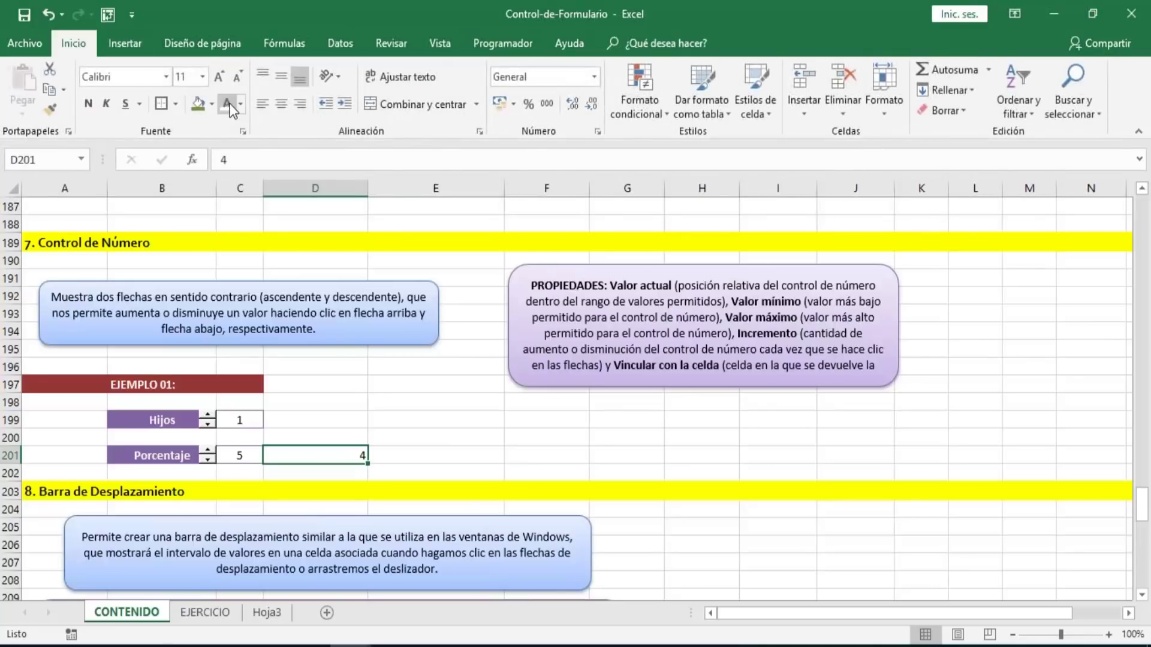
pyautogui.press('Delete')
pyautogui.click(410, 453)
pyautogui.click(230, 462)
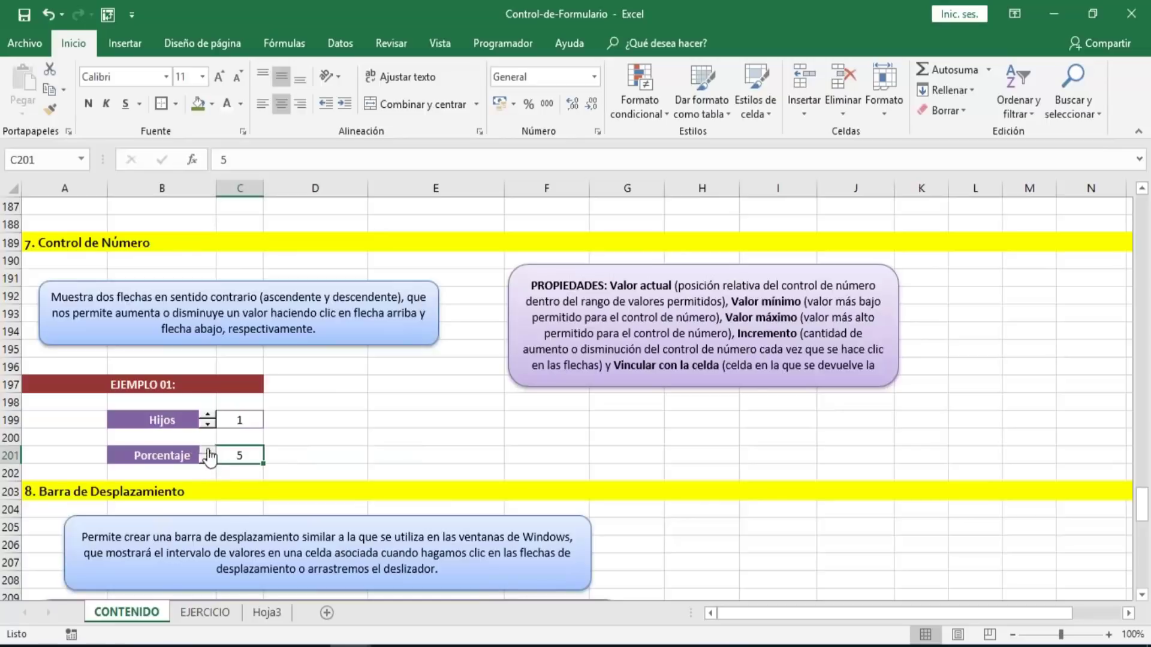
pyautogui.click(307, 456)
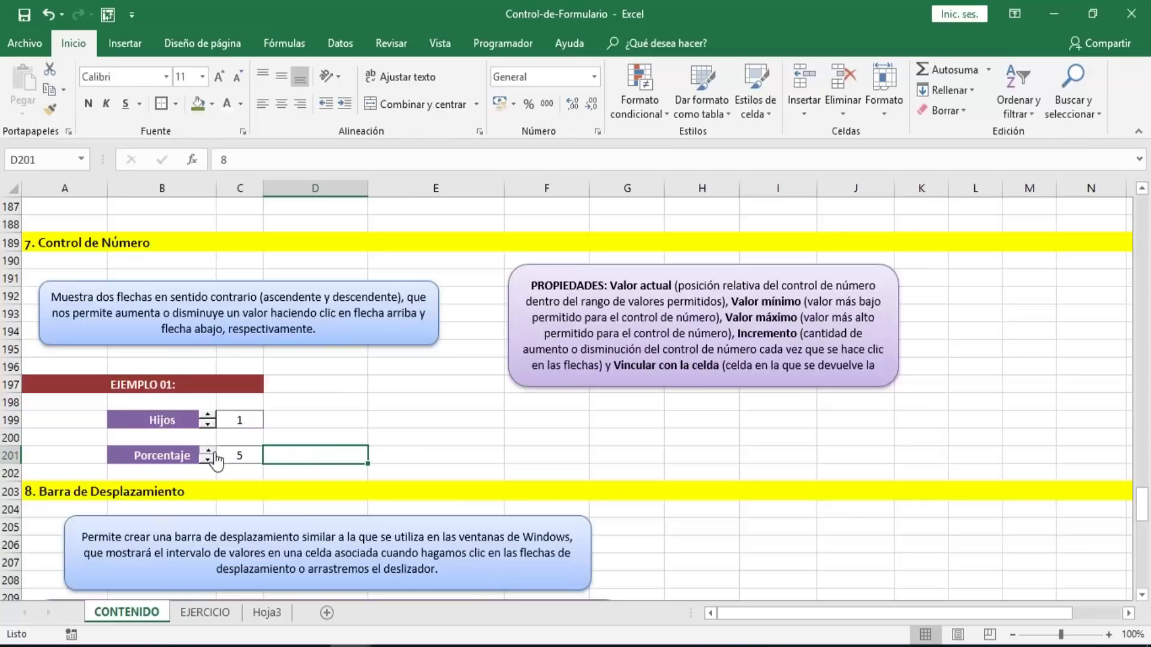
pyautogui.click(388, 457)
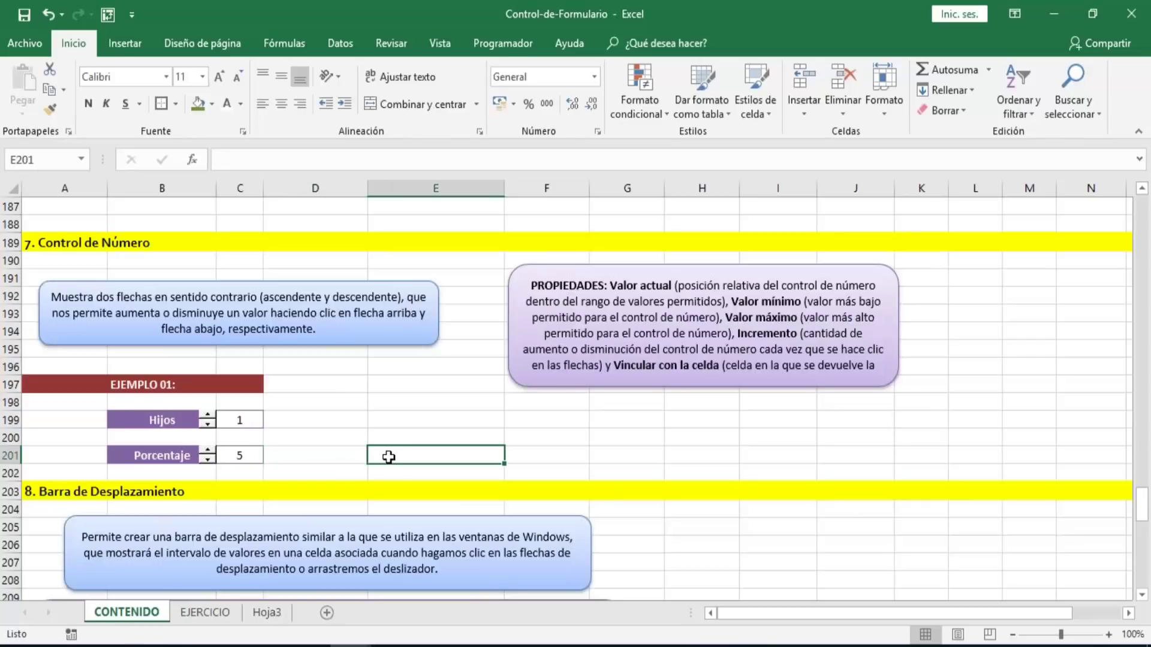
# - Review the Porcentaje number control's format settings, including its value limits and linked cell
pyautogui.rightClick(208, 462)
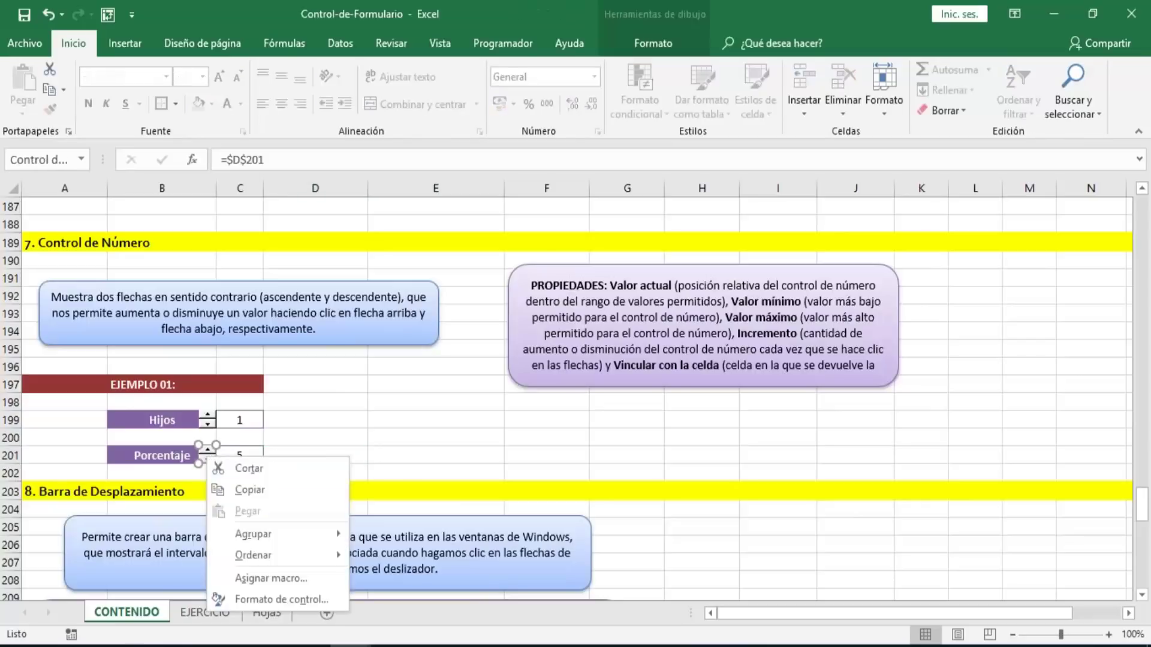
pyautogui.click(261, 603)
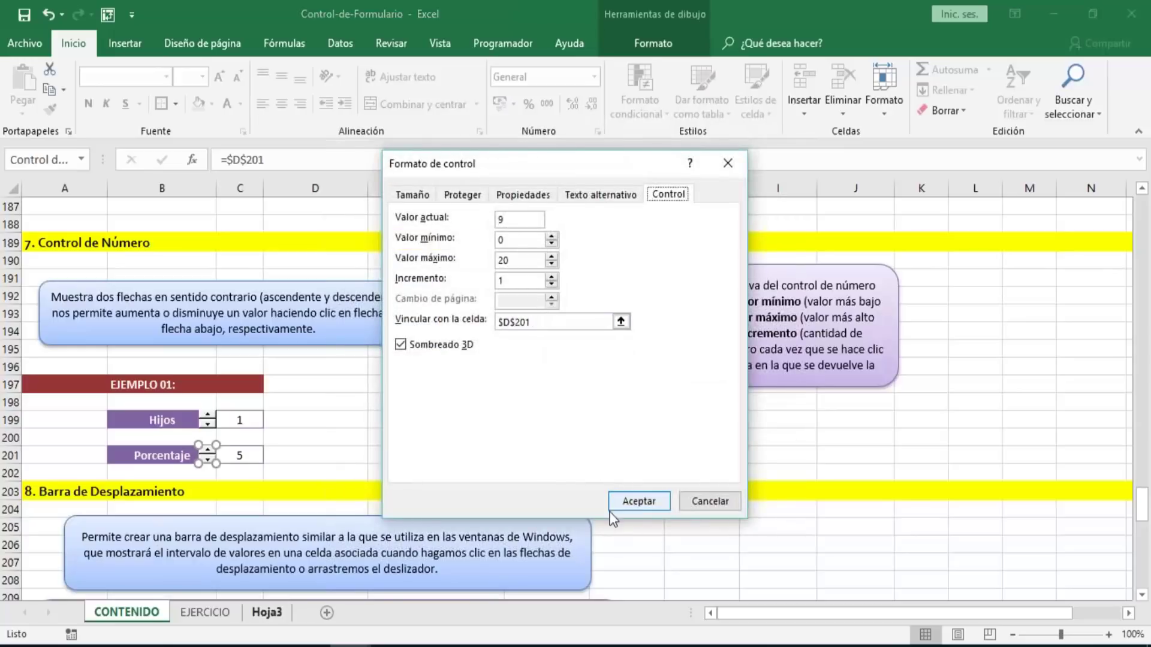
pyautogui.click(638, 501)
pyautogui.click(353, 414)
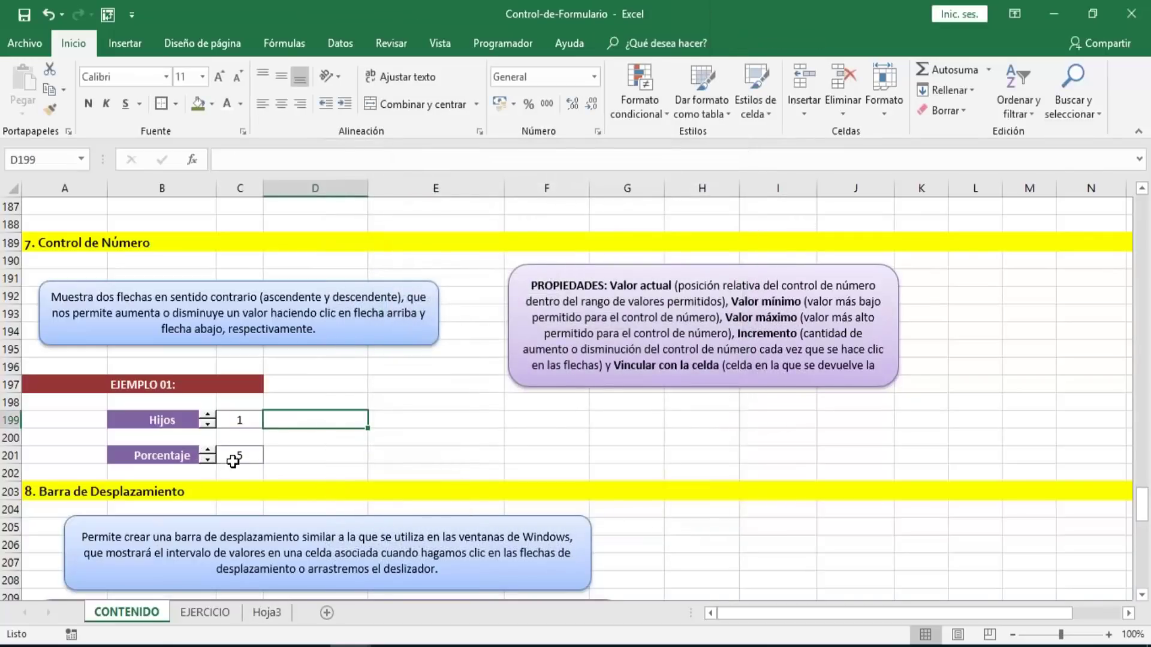
# - Enter the formula =D201/100 in the Porcentaje value cell C201
pyautogui.press('Left')
pyautogui.press('Left')
pyautogui.press('Down')
pyautogui.press('Down')
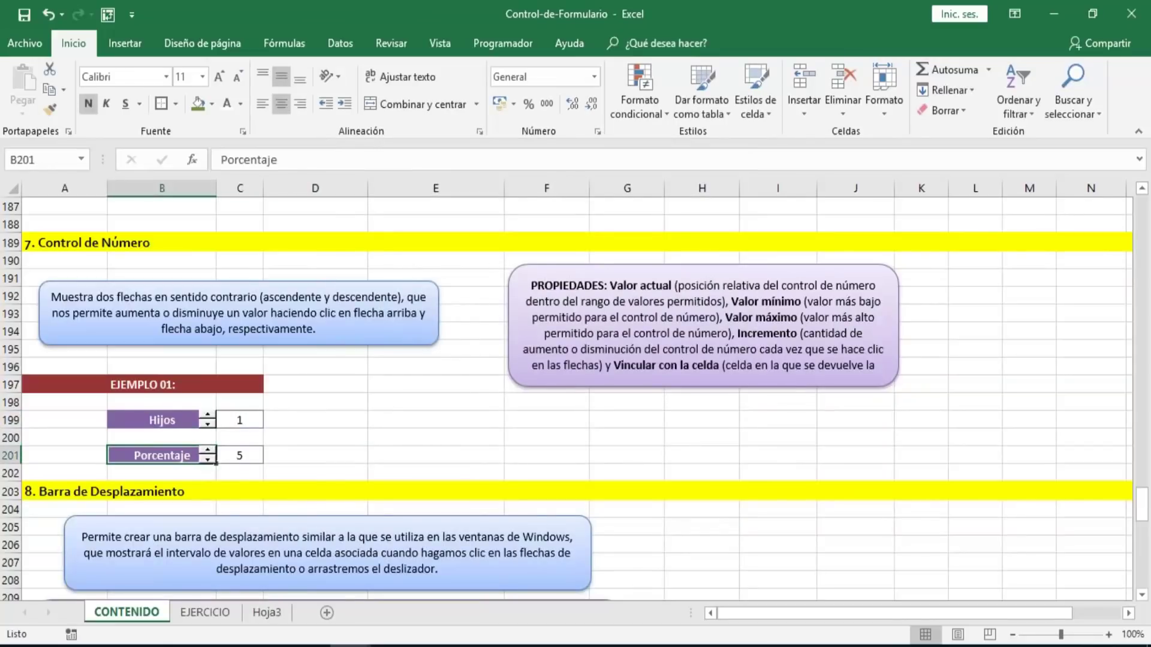
pyautogui.click(300, 459)
pyautogui.click(241, 457)
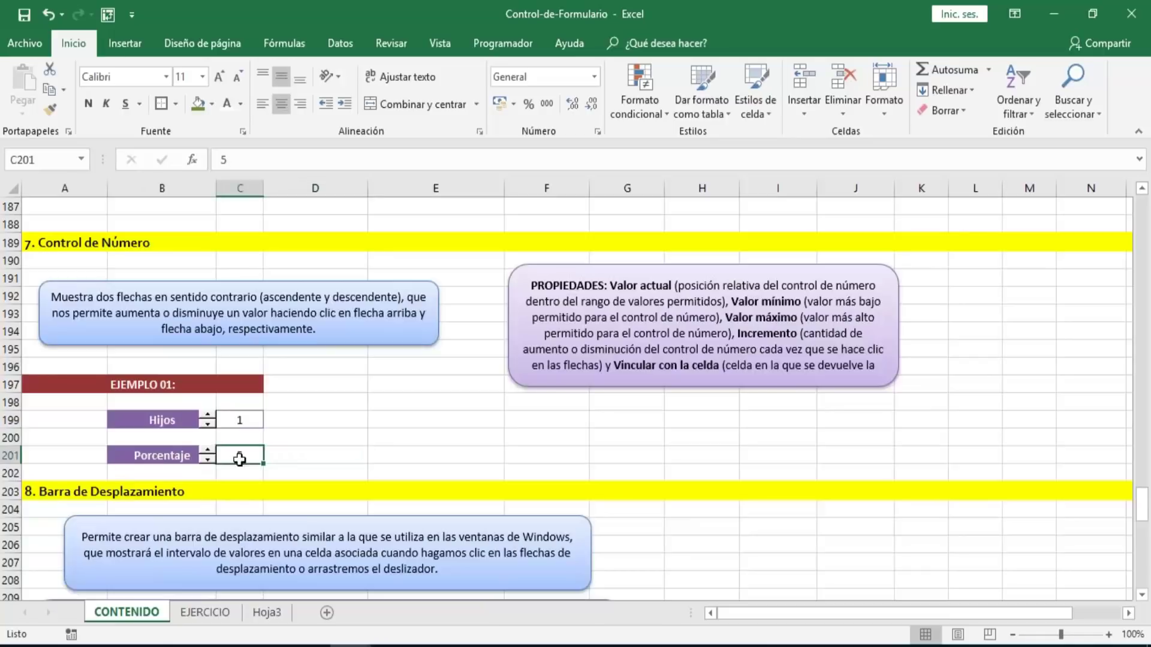
pyautogui.write('=')
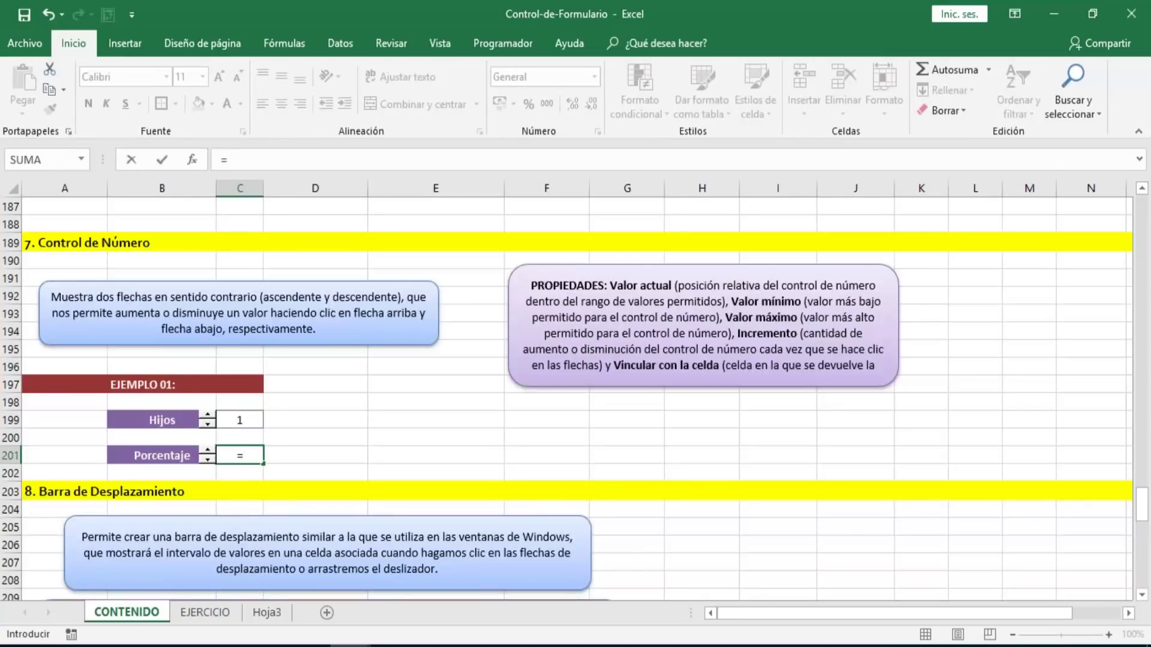
pyautogui.click(315, 455)
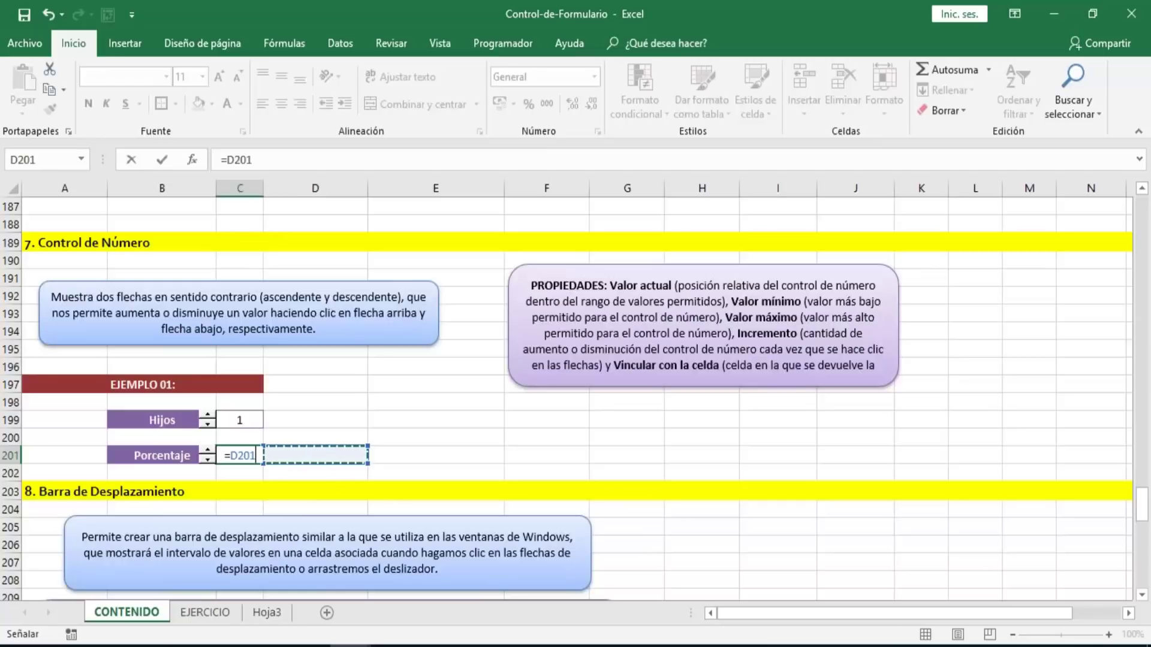
pyautogui.write('/')
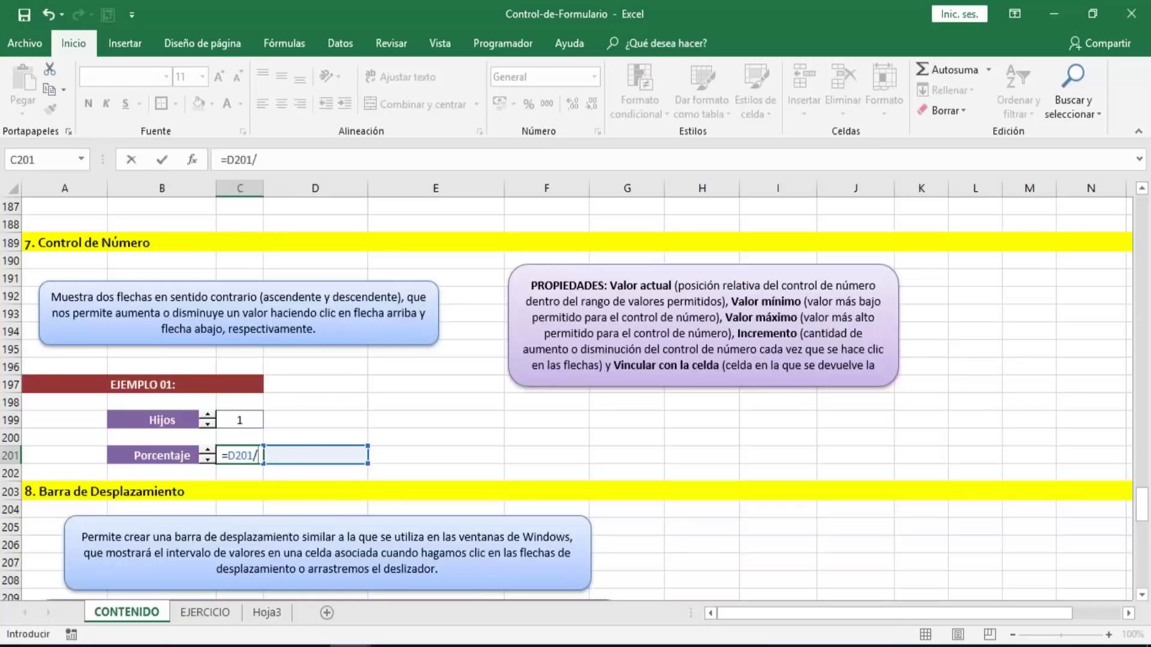
pyautogui.write('100')
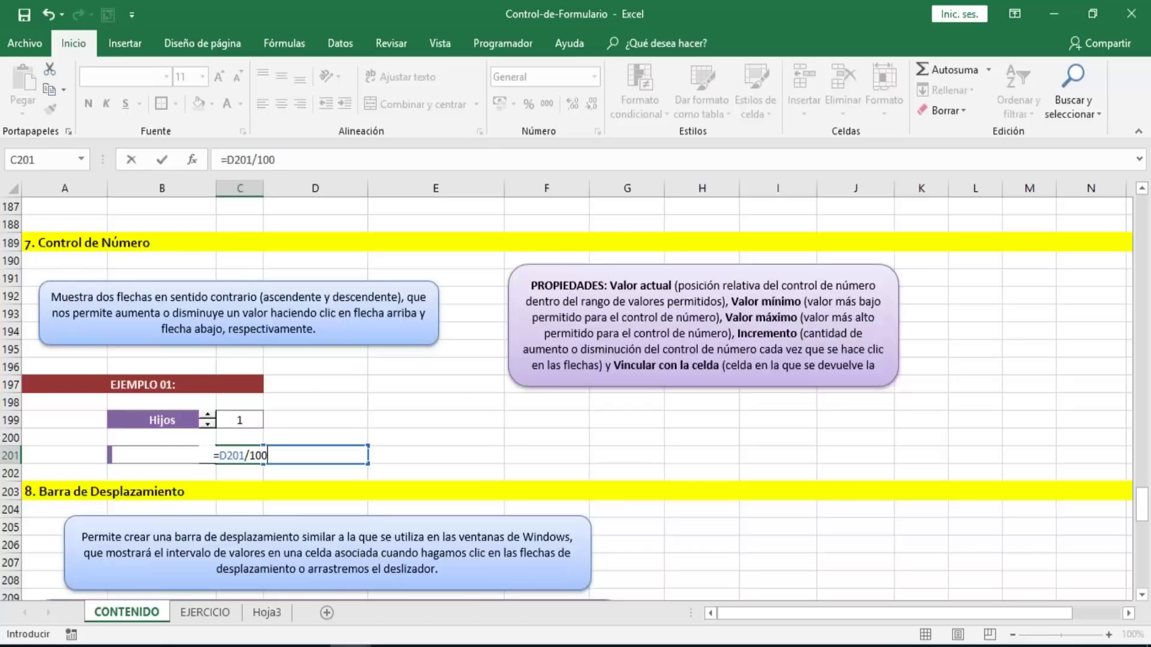
pyautogui.hotkey('ctrl', 'Return')
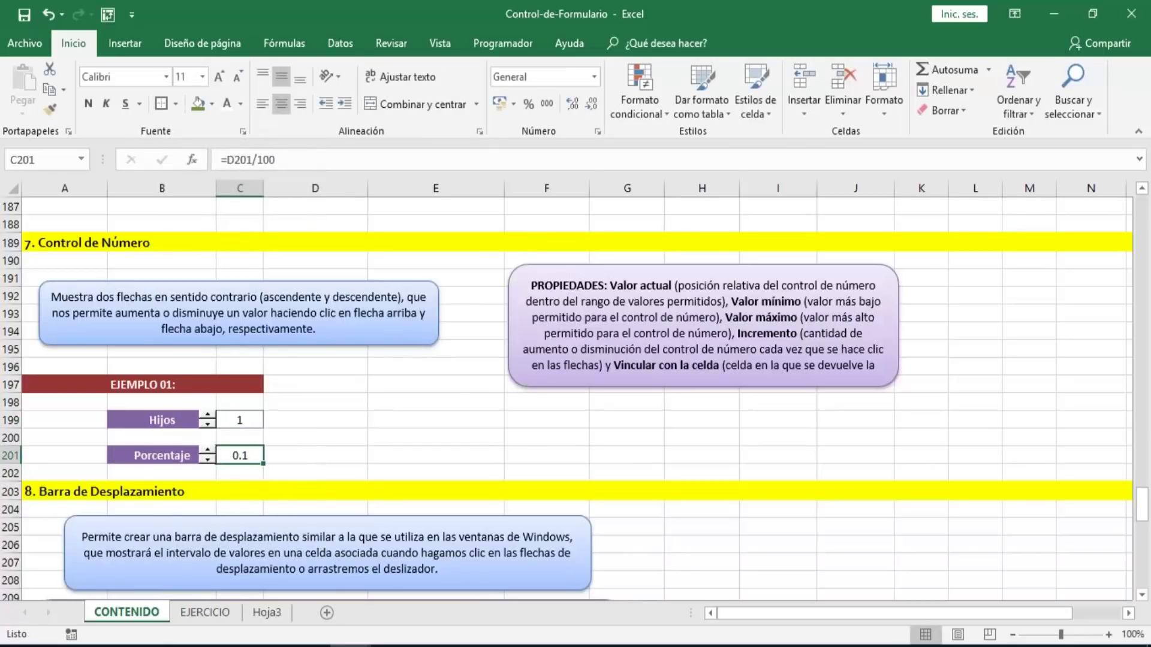
# - Step the Porcentaje control up and down and compare the hidden D201 value with the formula in C201
pyautogui.click(316, 455)
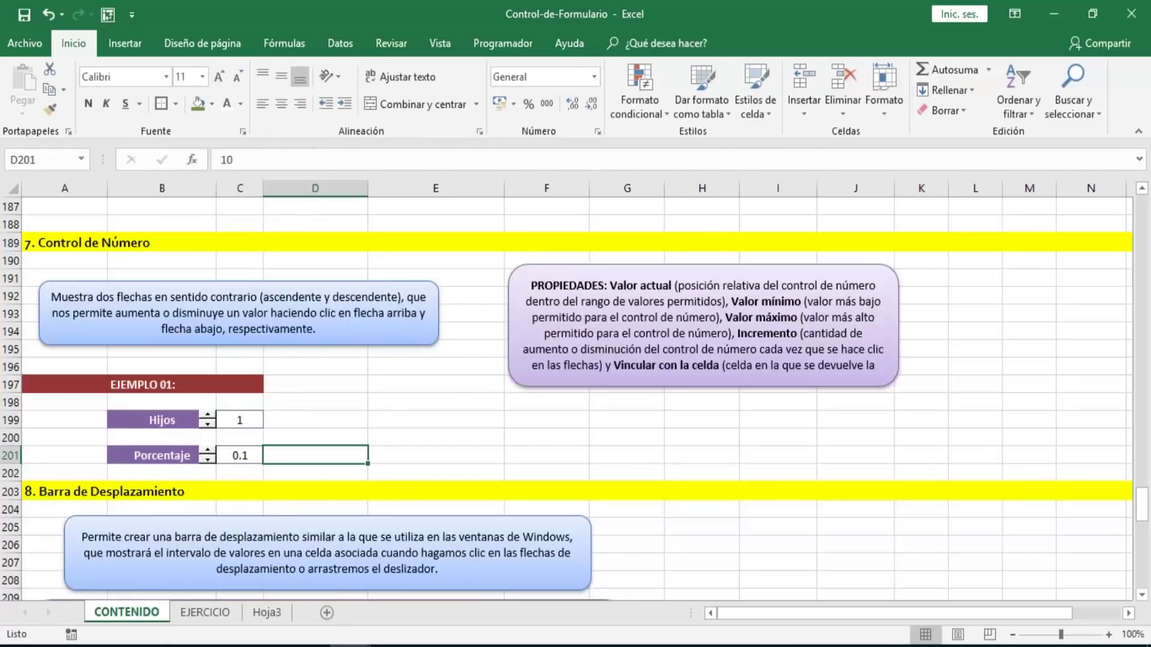
pyautogui.click(240, 456)
pyautogui.click(315, 456)
pyautogui.click(207, 450)
pyautogui.click(207, 450)
pyautogui.click(208, 460)
pyautogui.click(208, 460)
pyautogui.click(249, 454)
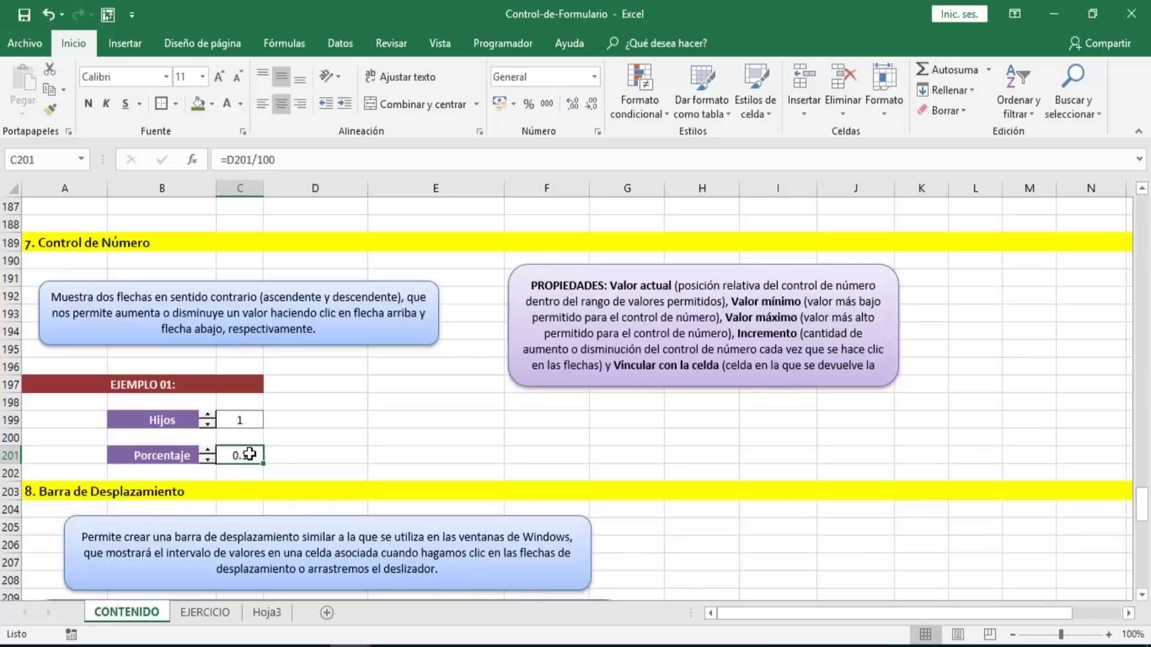
# - Apply the percentage number format to the Porcentaje value in C201 and compare it with linked cell D201
pyautogui.press('Right')
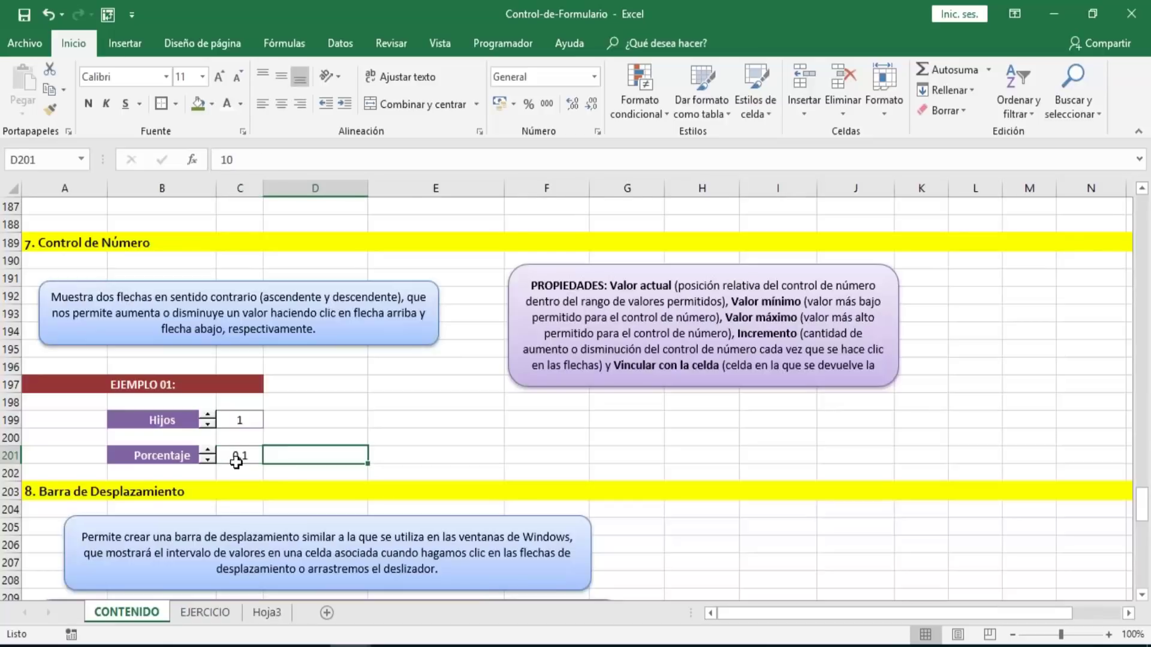
pyautogui.press('Left')
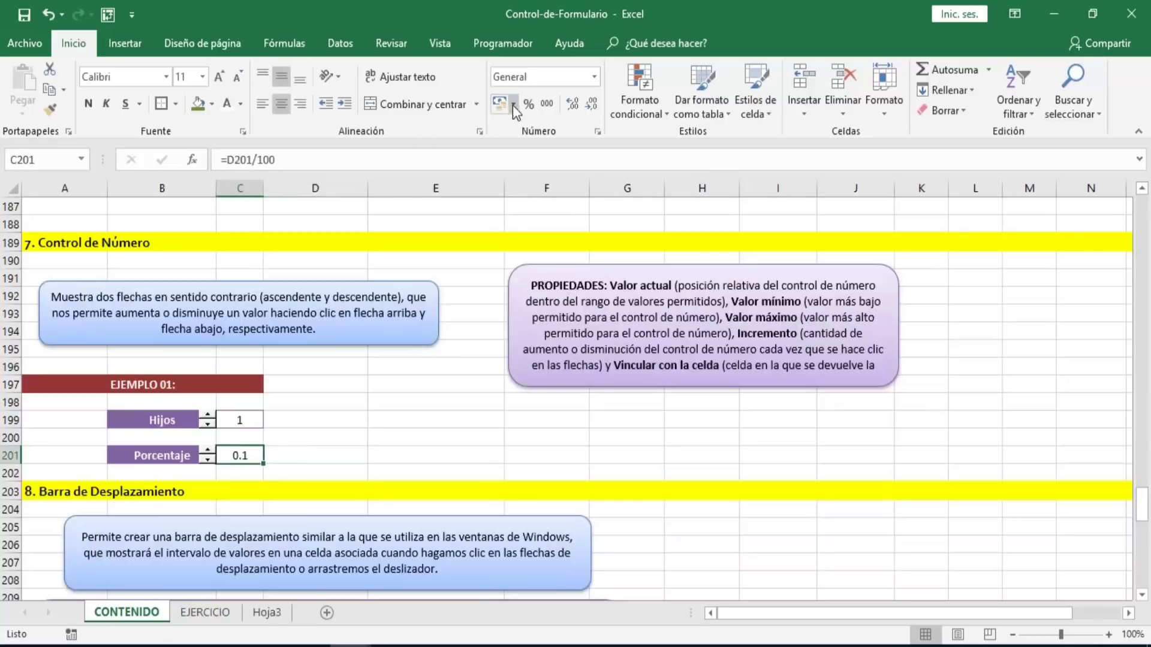
pyautogui.click(528, 104)
pyautogui.click(299, 457)
pyautogui.click(233, 453)
pyautogui.click(289, 456)
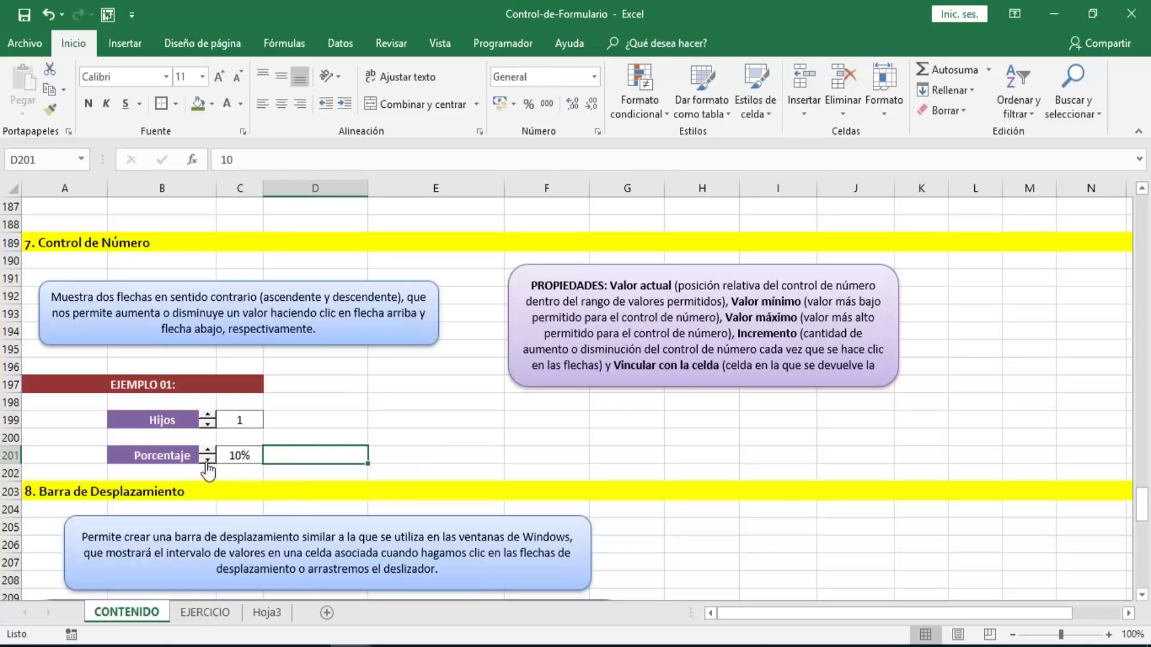
# - Test the Porcentaje control by stepping it down and back up, leaving it at 9%
pyautogui.click(207, 460)
pyautogui.click(208, 460)
pyautogui.click(207, 459)
pyautogui.click(208, 460)
pyautogui.click(207, 460)
pyautogui.click(208, 460)
pyautogui.click(207, 460)
pyautogui.click(208, 459)
pyautogui.click(207, 460)
pyautogui.click(207, 460)
pyautogui.click(207, 450)
pyautogui.click(207, 450)
pyautogui.click(207, 450)
pyautogui.click(207, 450)
pyautogui.click(207, 450)
pyautogui.click(207, 450)
# - Inspect the formula in C201 and compare it with the hidden linked value in D201
pyautogui.click(238, 454)
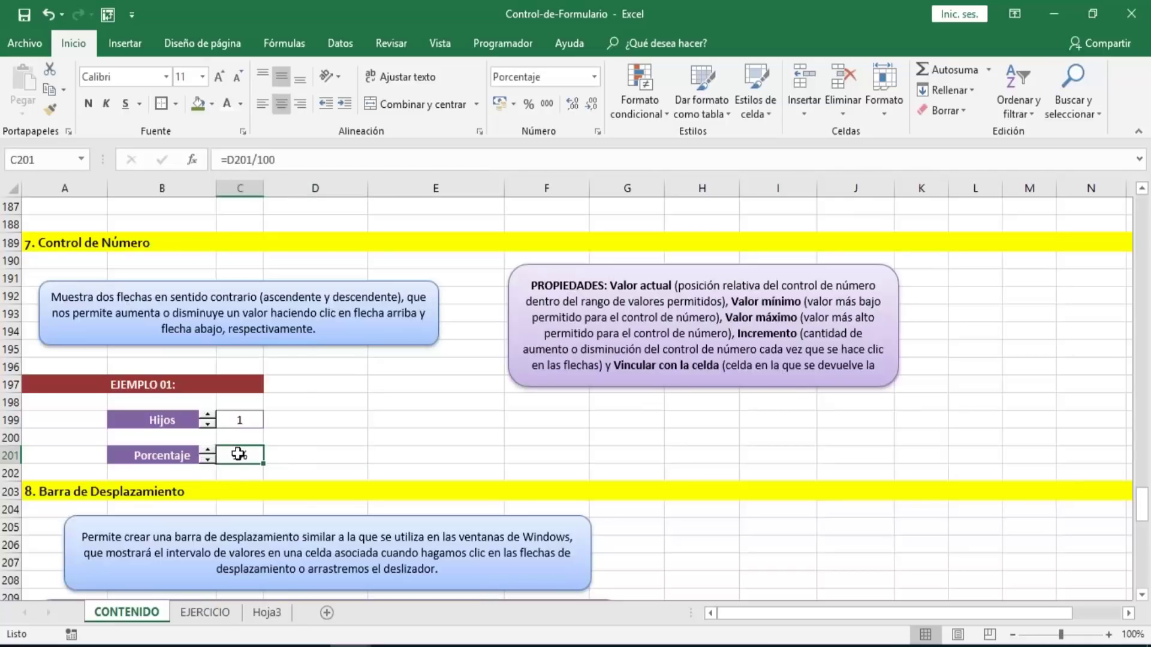
pyautogui.doubleClick(239, 454)
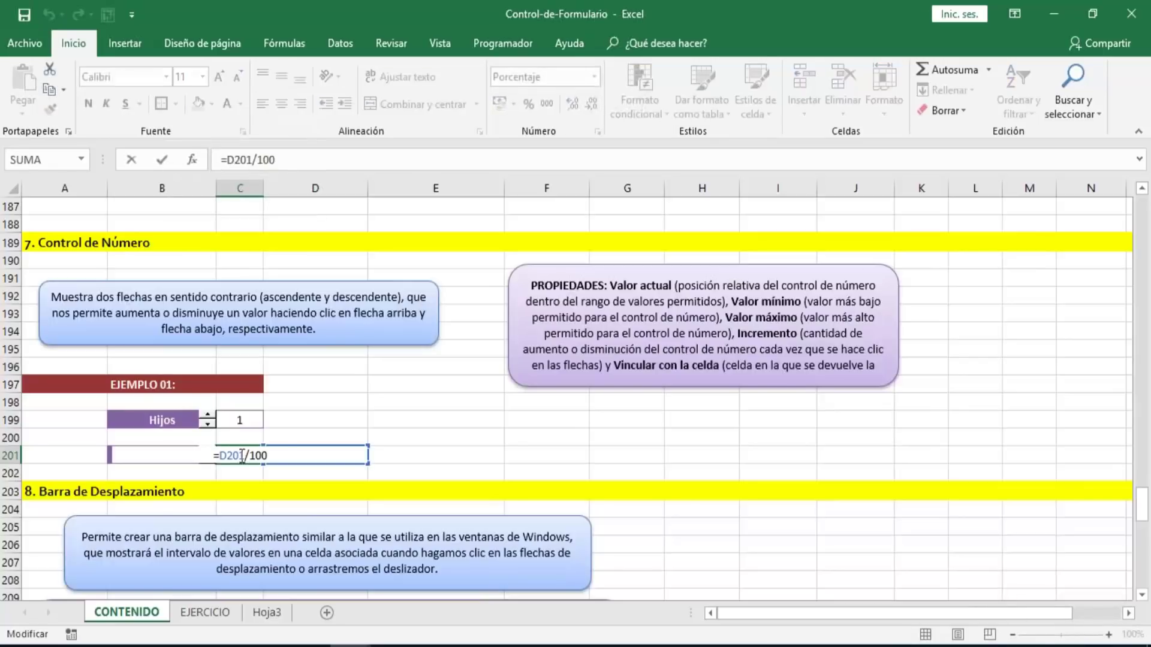
pyautogui.press('Escape')
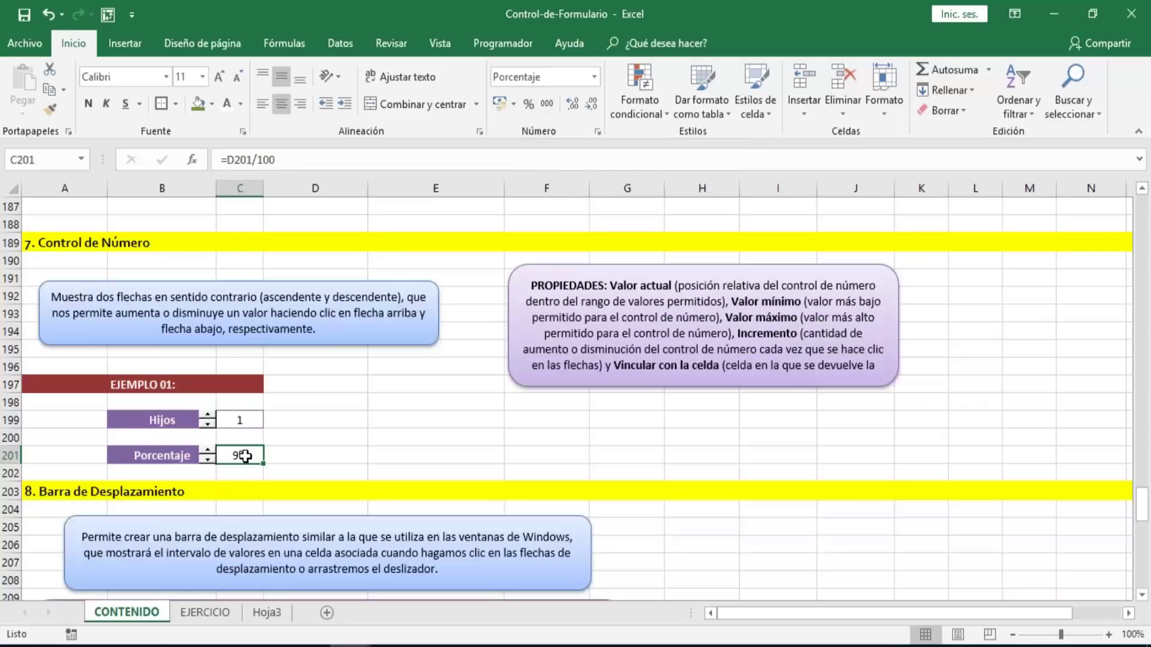
pyautogui.click(284, 451)
pyautogui.click(246, 454)
pyautogui.click(321, 457)
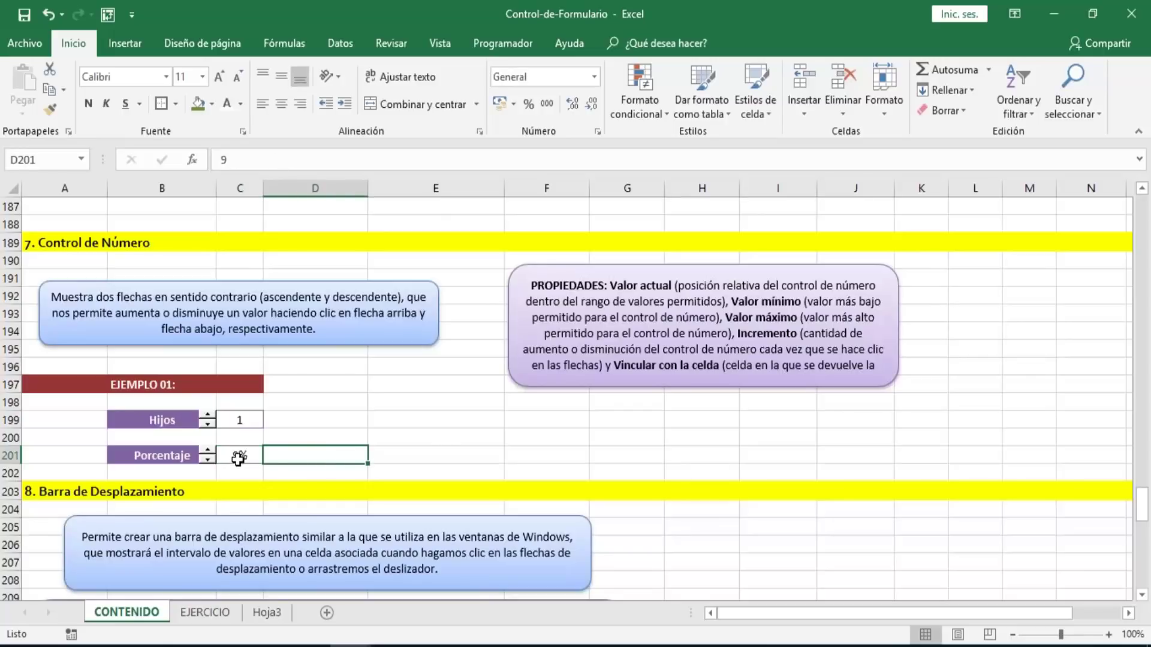
pyautogui.click(240, 454)
pyautogui.click(295, 451)
pyautogui.click(241, 453)
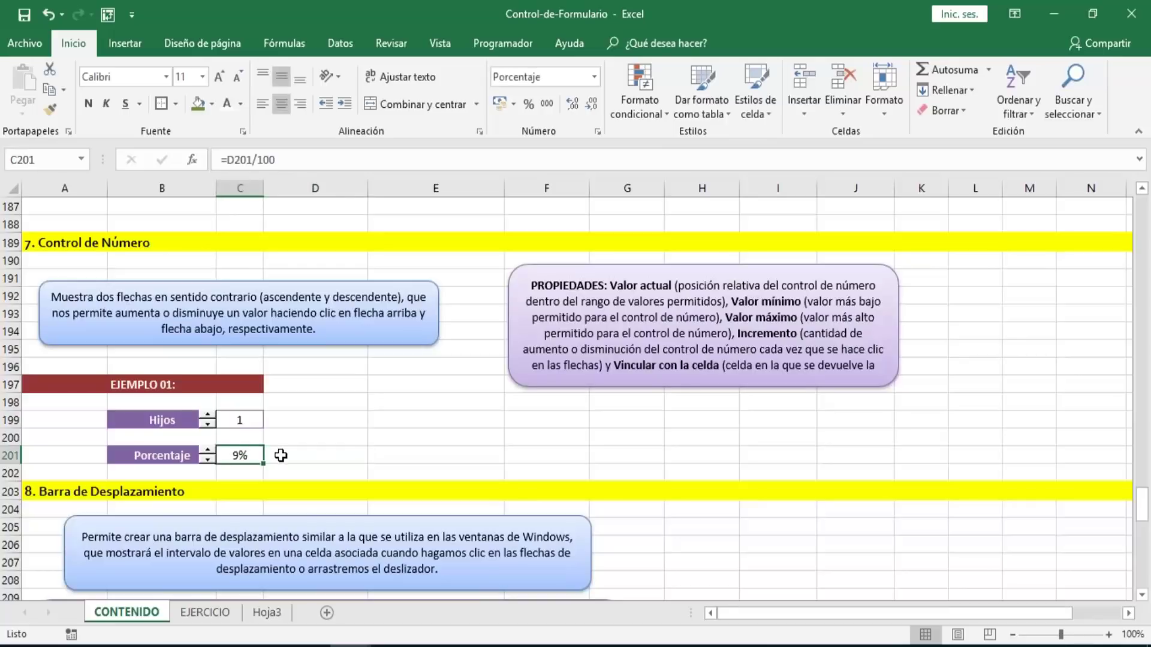
pyautogui.click(316, 456)
pyautogui.click(239, 455)
pyautogui.click(287, 455)
# - Look through the Barra de Desplazamiento section, including the requirements of Ejemplo 01 and Ejemplo 02
pyautogui.press('Left')
pyautogui.press('Left')
pyautogui.press('Left')
pyautogui.press('Down')
pyautogui.press('Down')
pyautogui.press('Down')
pyautogui.press('Down')
pyautogui.press('Down')
pyautogui.press('Down')
pyautogui.press('Down')
pyautogui.press('Down')
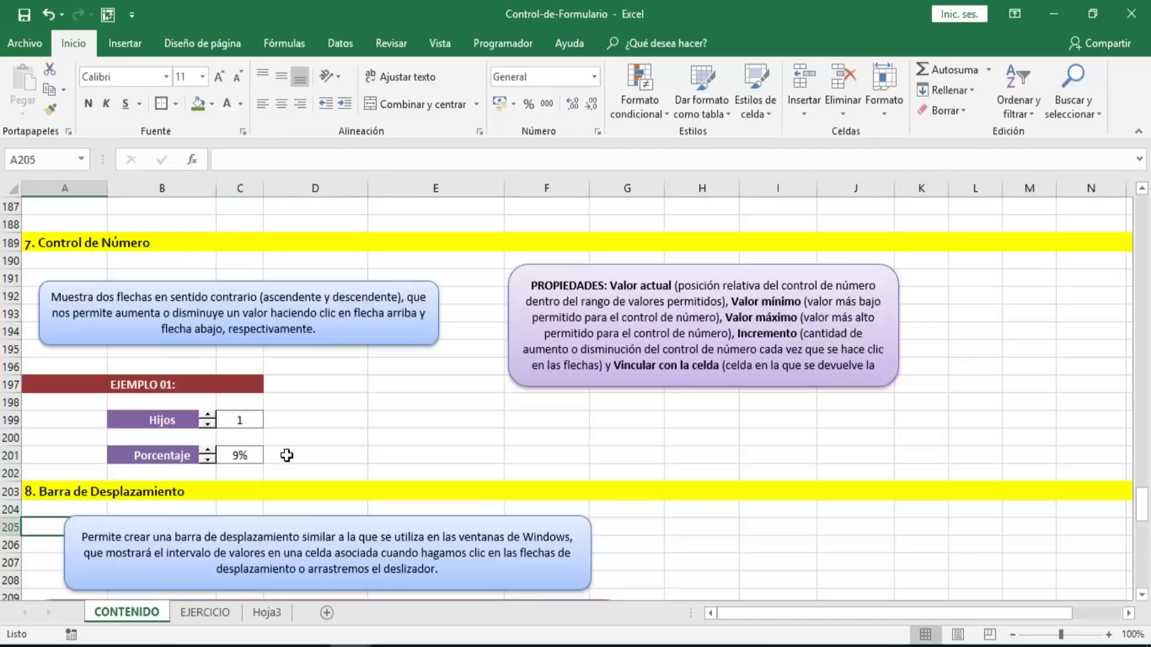
pyautogui.press('Down')
pyautogui.press('Down')
pyautogui.press('Down')
pyautogui.press('Down')
pyautogui.press('Down')
pyautogui.press('Down')
pyautogui.press('Down')
pyautogui.press('Down')
pyautogui.press('Down')
pyautogui.press('Down')
pyautogui.press('Down')
pyautogui.press('Down')
pyautogui.press('Down')
pyautogui.press('Down')
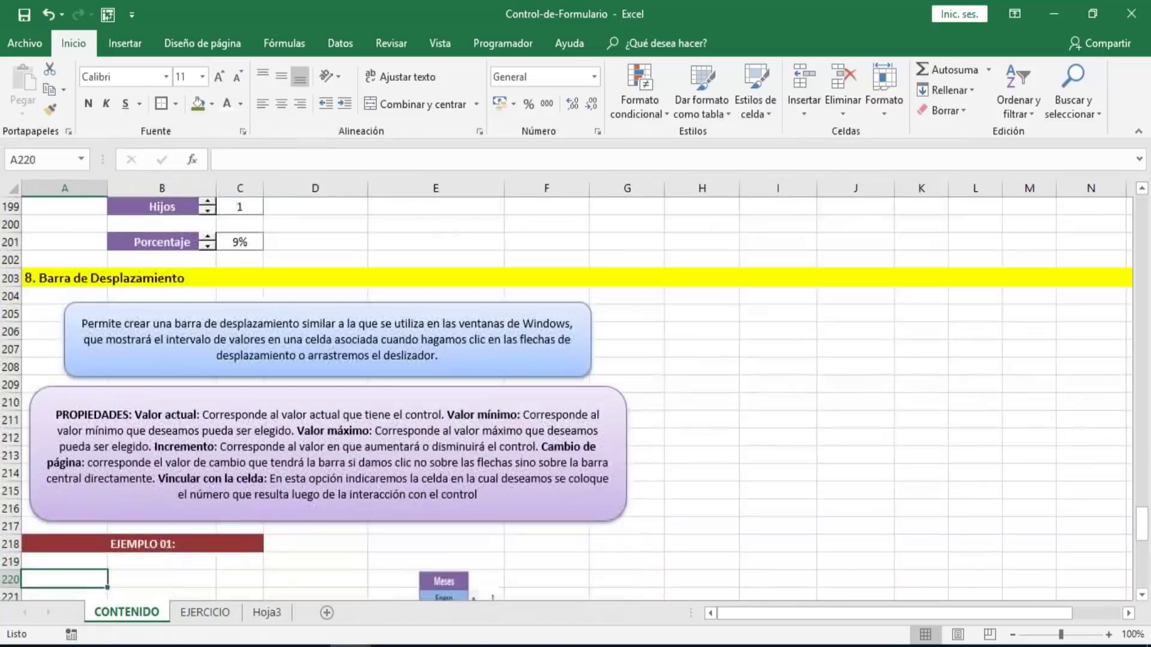
pyautogui.press('Down')
pyautogui.press('Down')
pyautogui.press('Down')
pyautogui.press('Down')
pyautogui.press('Down')
pyautogui.press('Down')
pyautogui.press('Down')
pyautogui.press('Down')
pyautogui.press('Down')
pyautogui.press('Down')
pyautogui.press('Down')
pyautogui.press('Down')
pyautogui.press('Down')
pyautogui.press('Down')
pyautogui.press('Down')
pyautogui.press('Down')
pyautogui.press('Down')
pyautogui.press('Down')
pyautogui.press('Down')
pyautogui.press('Down')
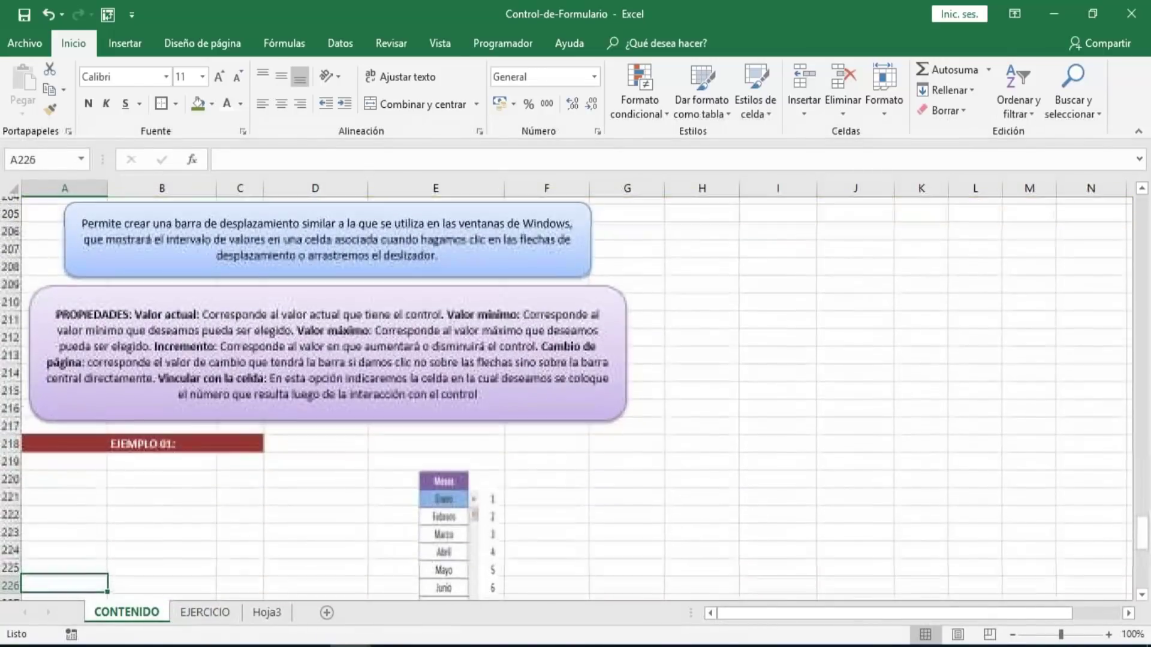
pyautogui.press('Up')
pyautogui.press('Up')
pyautogui.press('Up')
pyautogui.press('Up')
pyautogui.press('Up')
pyautogui.press('Up')
pyautogui.press('Up')
pyautogui.press('Up')
pyautogui.press('Up')
pyautogui.press('Up')
pyautogui.press('Up')
pyautogui.press('Up')
pyautogui.press('Up')
pyautogui.press('Up')
pyautogui.press('Up')
pyautogui.press('Up')
pyautogui.press('Up')
pyautogui.press('Up')
pyautogui.press('Up')
pyautogui.press('Up')
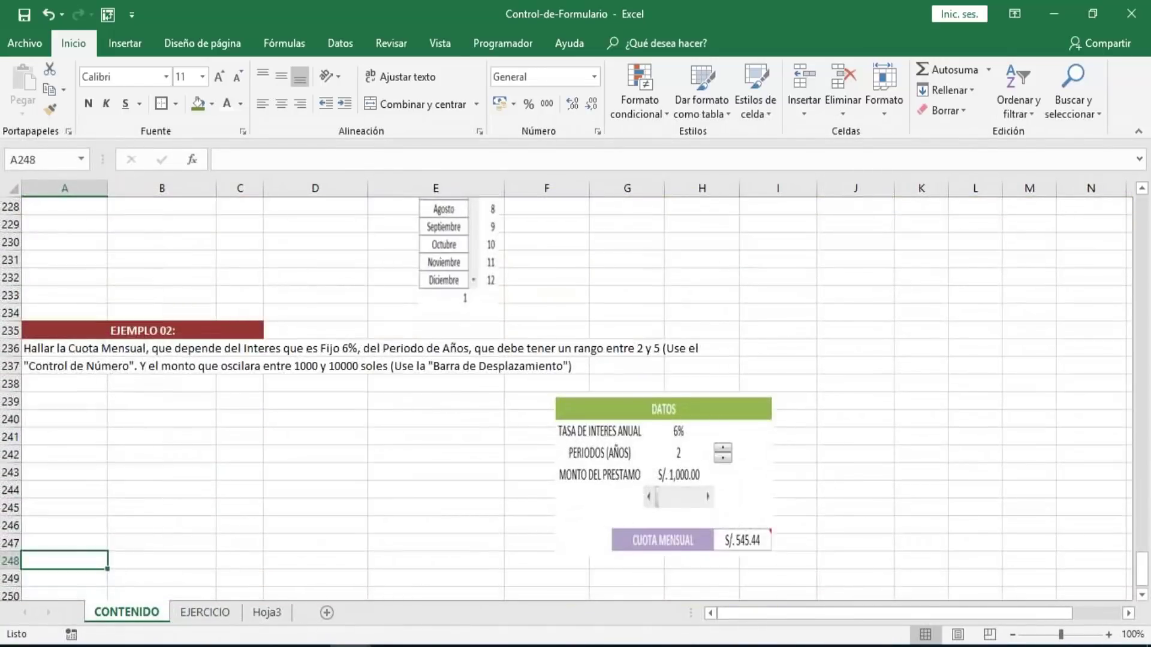
pyautogui.press('Up')
pyautogui.press('Up')
pyautogui.press('Up')
pyautogui.press('Up')
pyautogui.press('Up')
pyautogui.press('Up')
pyautogui.press('Up')
pyautogui.press('Up')
pyautogui.press('Up')
pyautogui.press('Up')
pyautogui.press('Up')
pyautogui.press('Up')
pyautogui.press('Up')
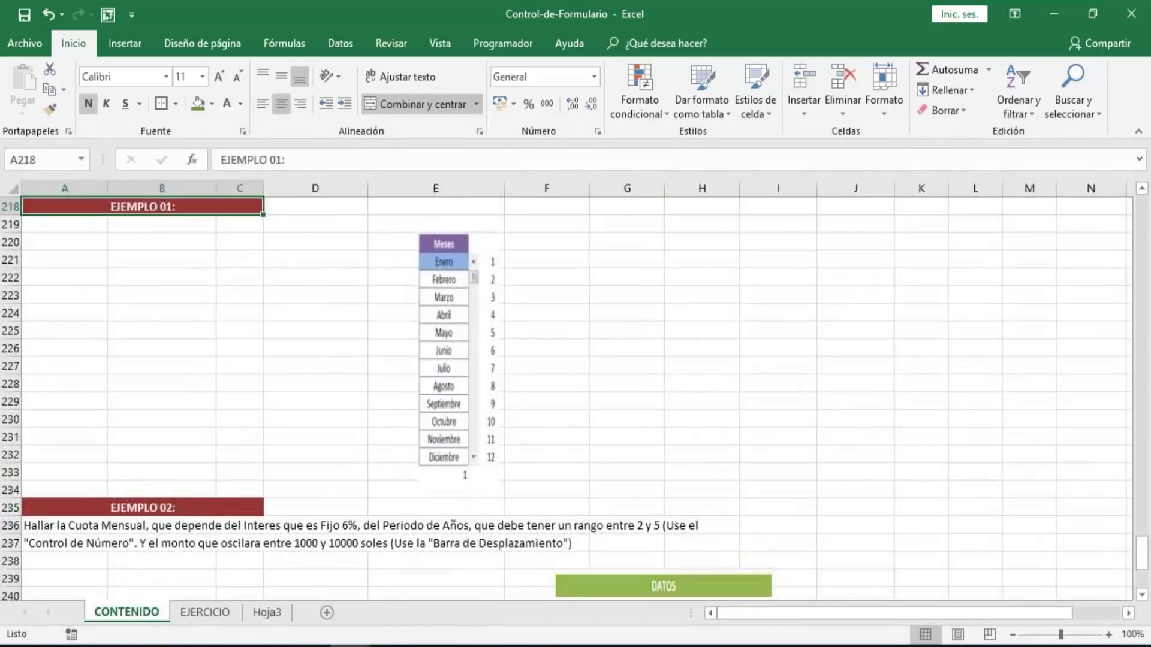
pyautogui.press('Up')
pyautogui.press('Up')
pyautogui.press('Up')
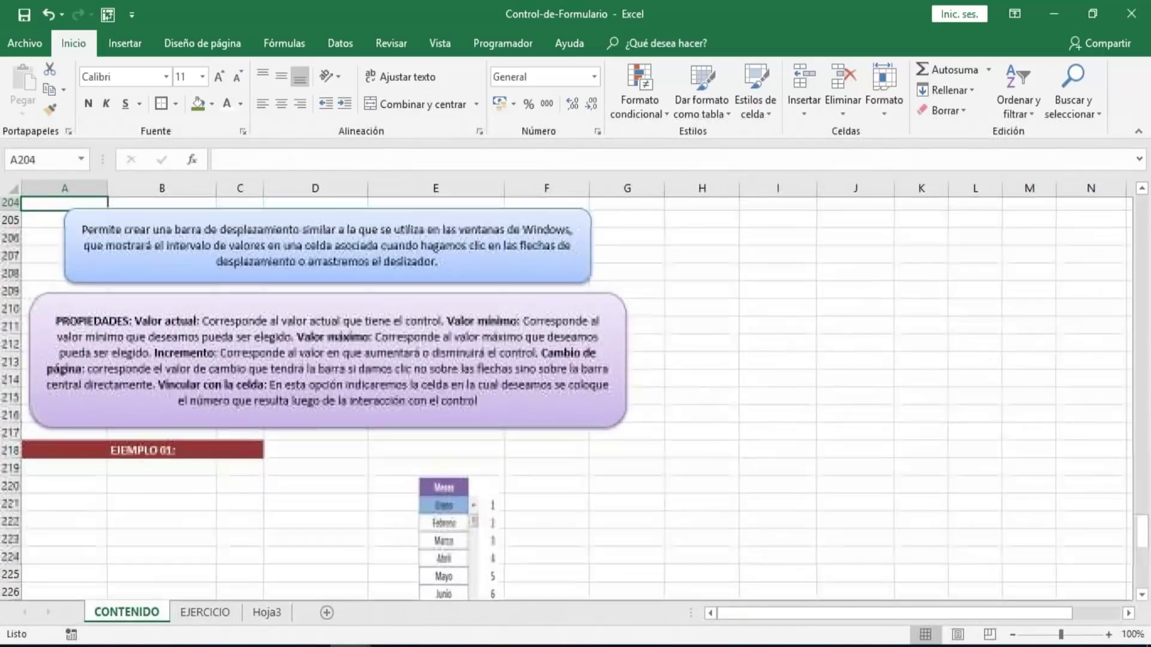
pyautogui.press('Up')
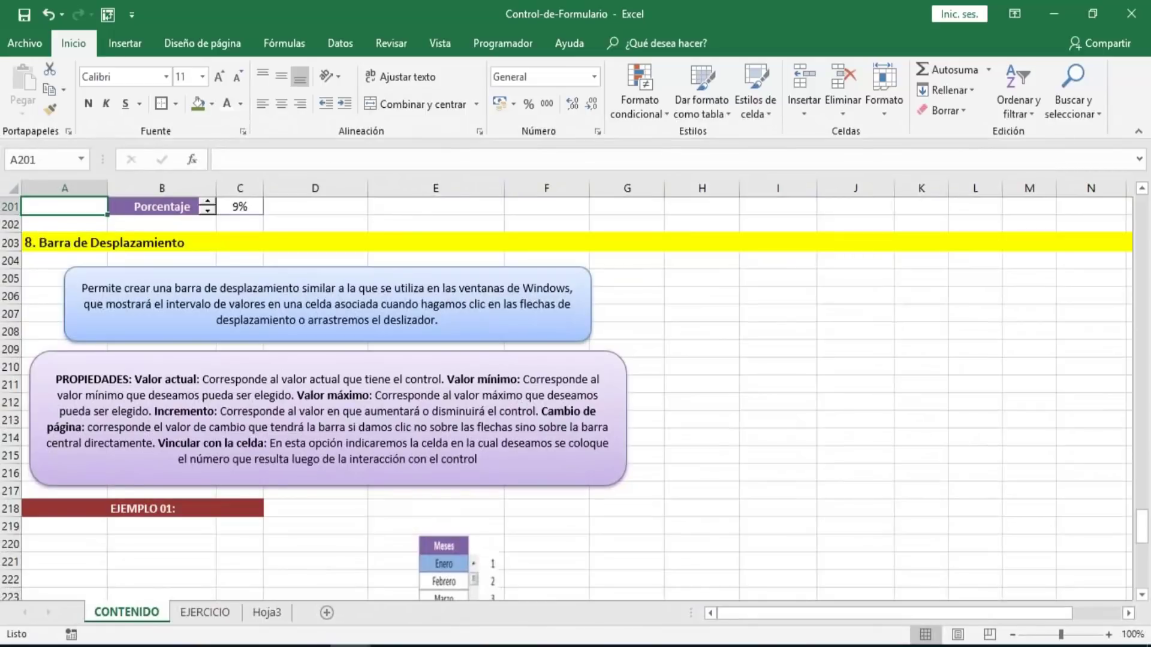
# - Read the description and the PROPIEDADES text of the Barra de Desplazamiento control
pyautogui.press('Down')
pyautogui.press('Down')
pyautogui.press('Down')
pyautogui.press('Down')
pyautogui.press('Down')
pyautogui.press('Down')
pyautogui.press('Down')
pyautogui.press('Down')
pyautogui.press('Down')
pyautogui.press('Down')
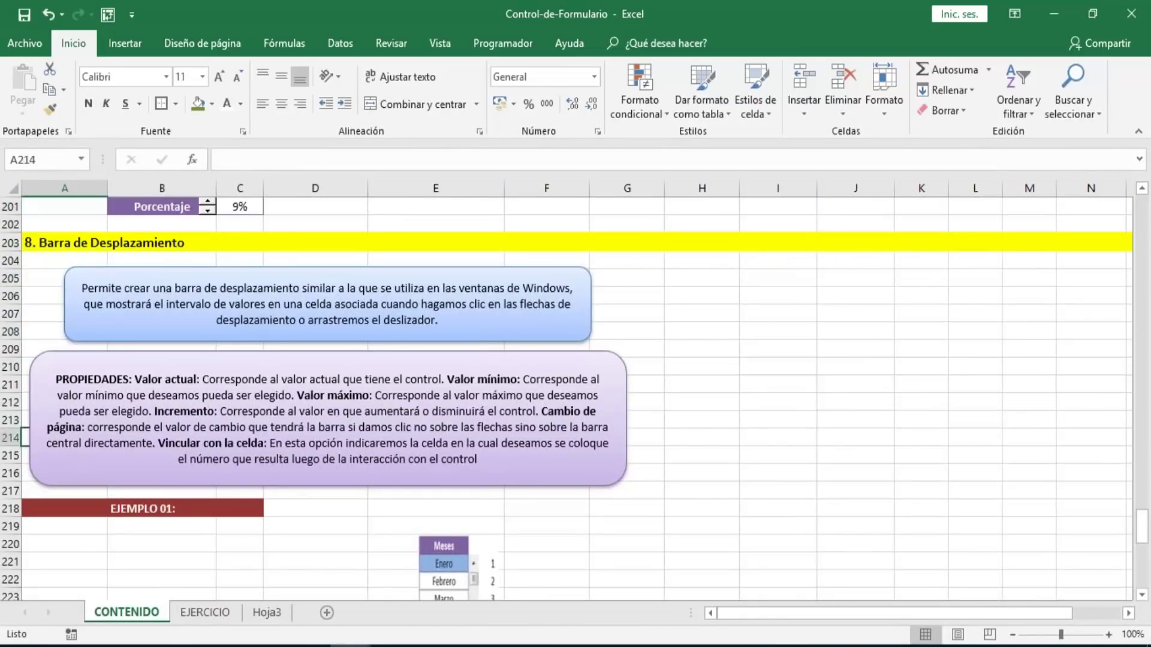
pyautogui.press('Down')
pyautogui.press('Down')
pyautogui.press('Down')
pyautogui.press('Down')
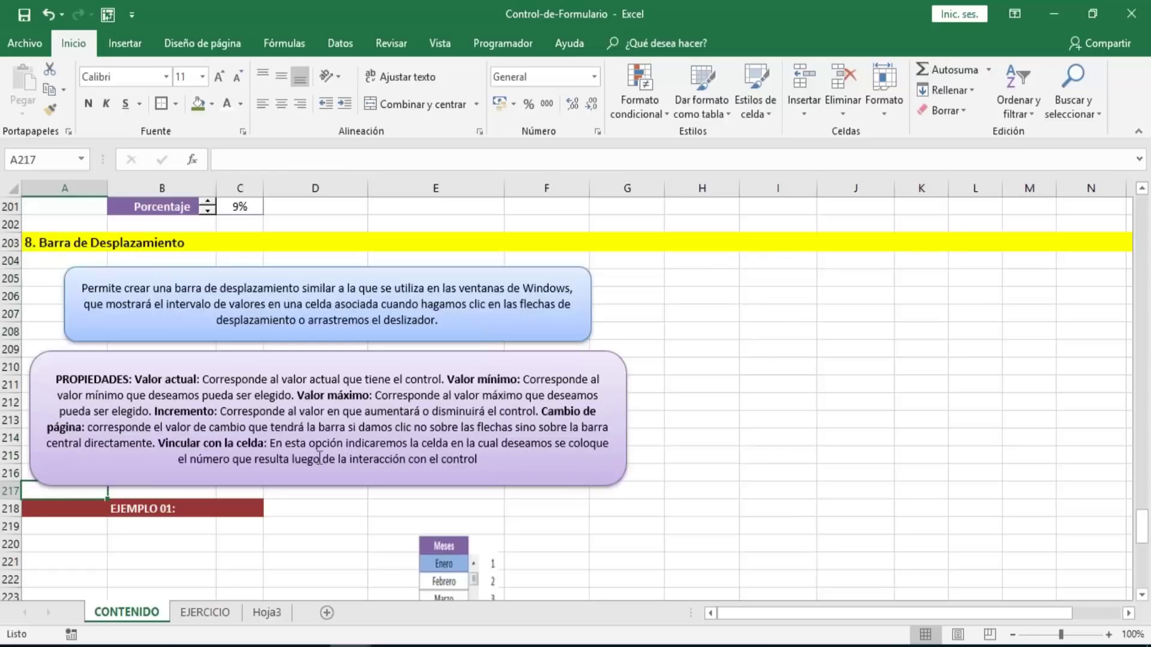
pyautogui.click(1049, 13)
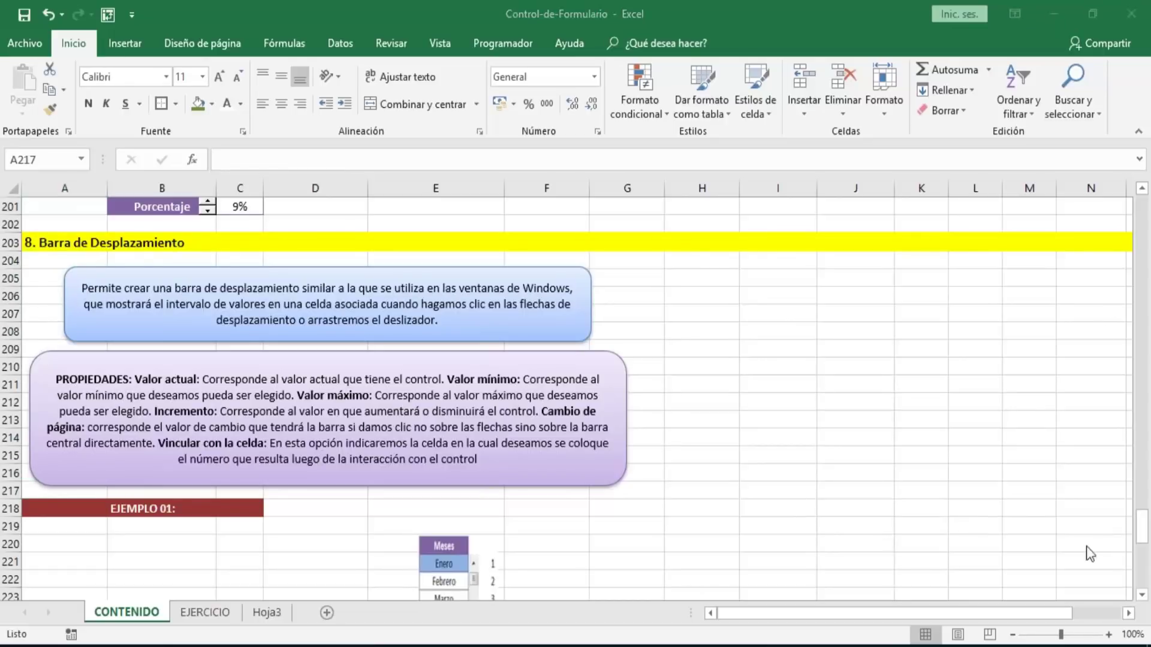
pyautogui.click(1145, 519)
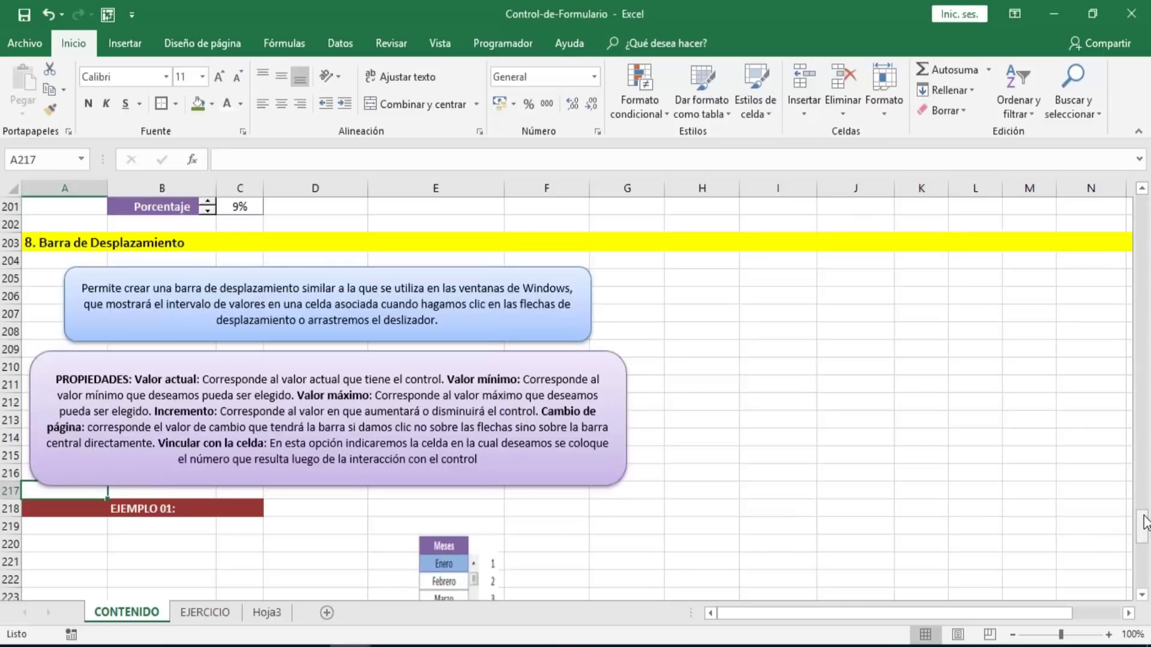
pyautogui.moveTo(1145, 519)
pyautogui.mouseDown()
pyautogui.moveTo(1145, 206)
pyautogui.moveTo(1146, 542)
pyautogui.moveTo(1146, 527)
pyautogui.mouseUp()
pyautogui.click(240, 526)
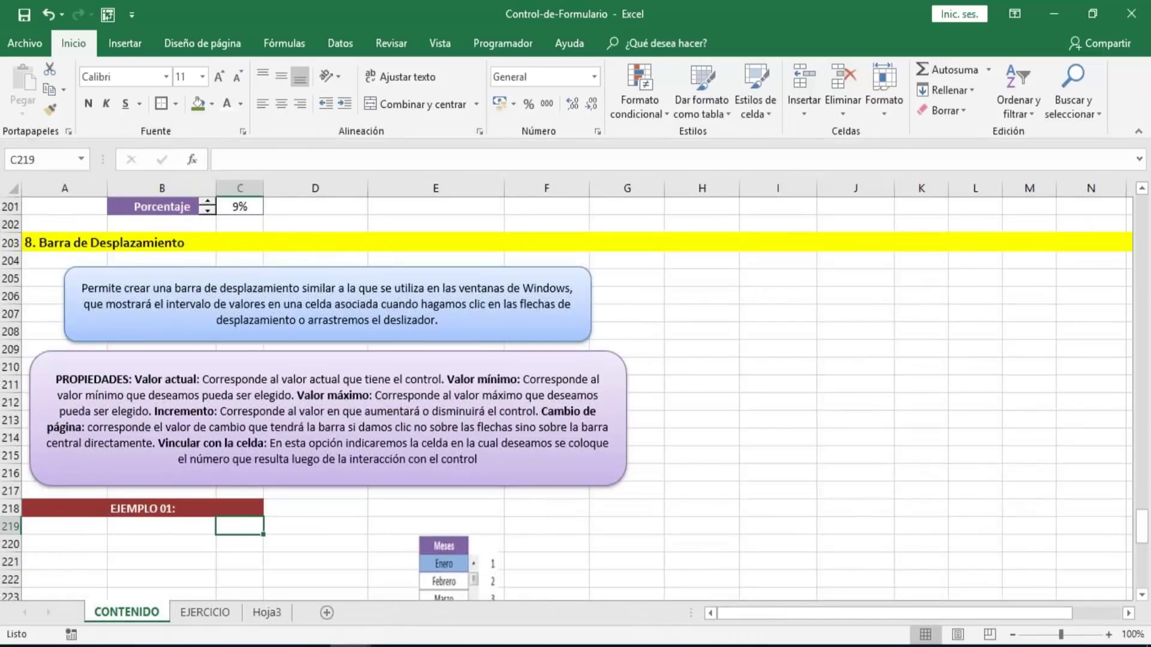
# - Enter the heading Meses in B220 under Ejemplo 01 of the Barra de Desplazamiento section
pyautogui.press('Down')
pyautogui.press('Down')
pyautogui.press('Down')
pyautogui.press('Down')
pyautogui.press('Down')
pyautogui.press('Down')
pyautogui.press('Down')
pyautogui.press('Down')
pyautogui.press('Down')
pyautogui.press('Down')
pyautogui.press('Down')
pyautogui.press('Down')
pyautogui.press('Down')
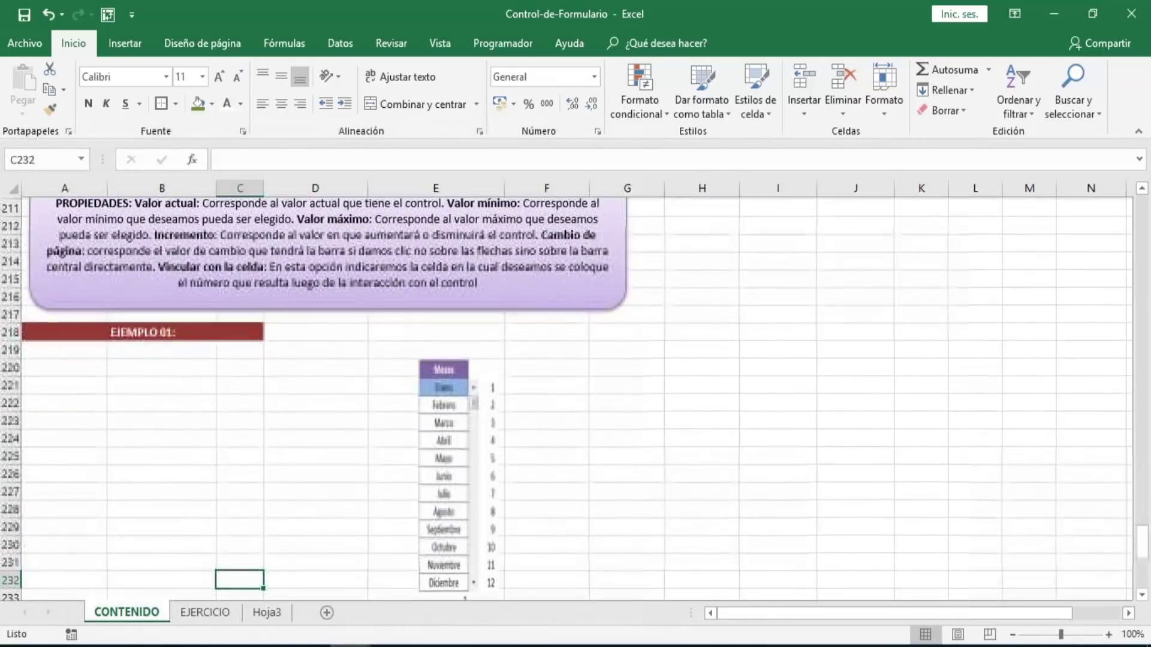
pyautogui.press('Down')
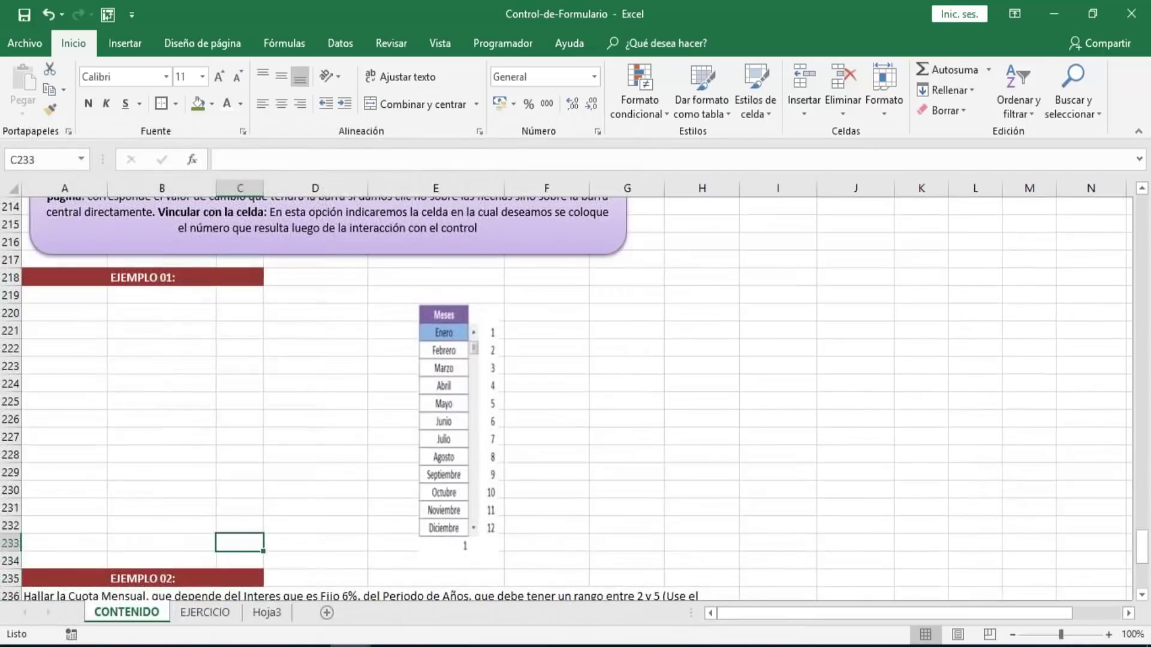
pyautogui.press('Up')
pyautogui.press('Up')
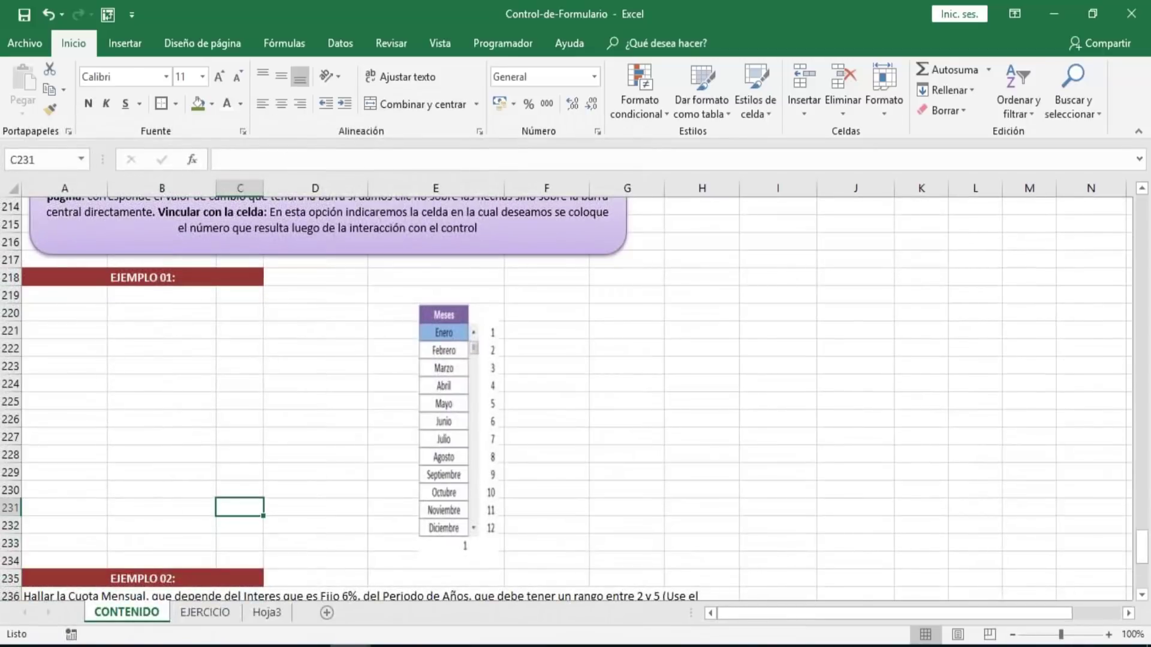
pyautogui.click(153, 314)
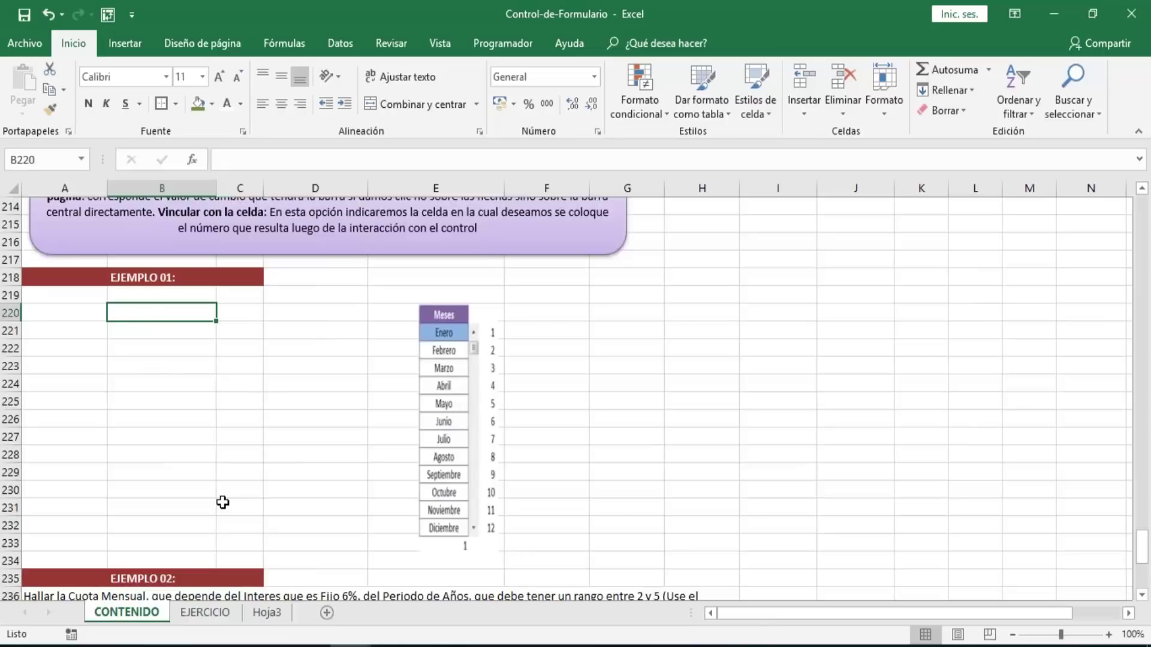
pyautogui.write('Meses')
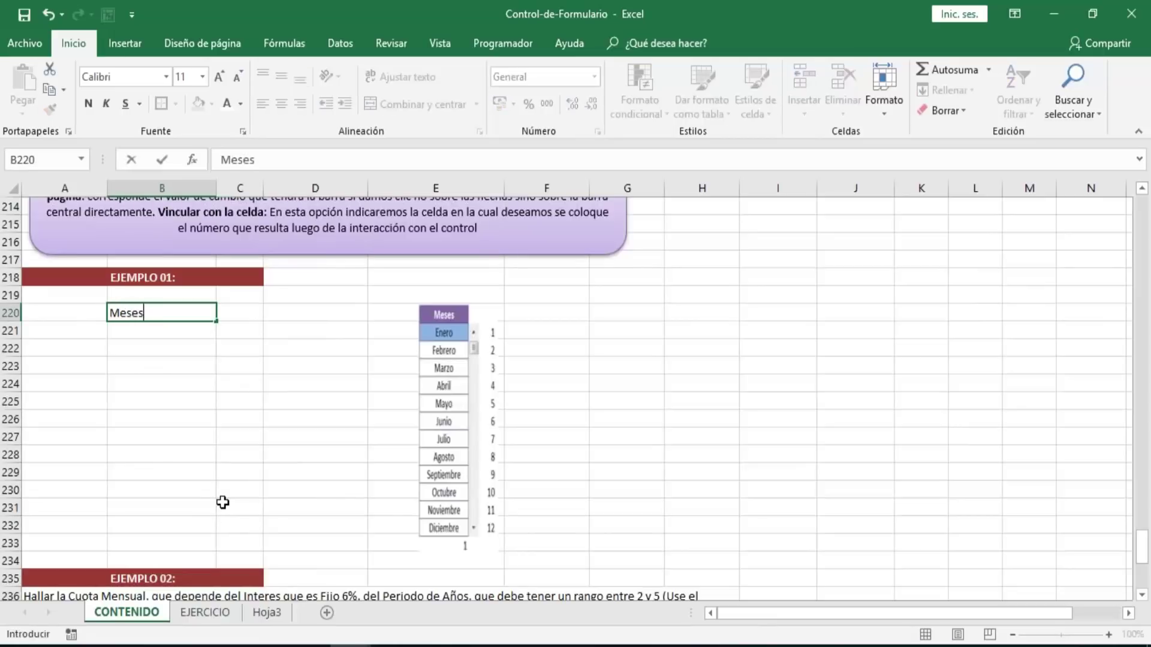
pyautogui.press('Left')
pyautogui.press('Down')
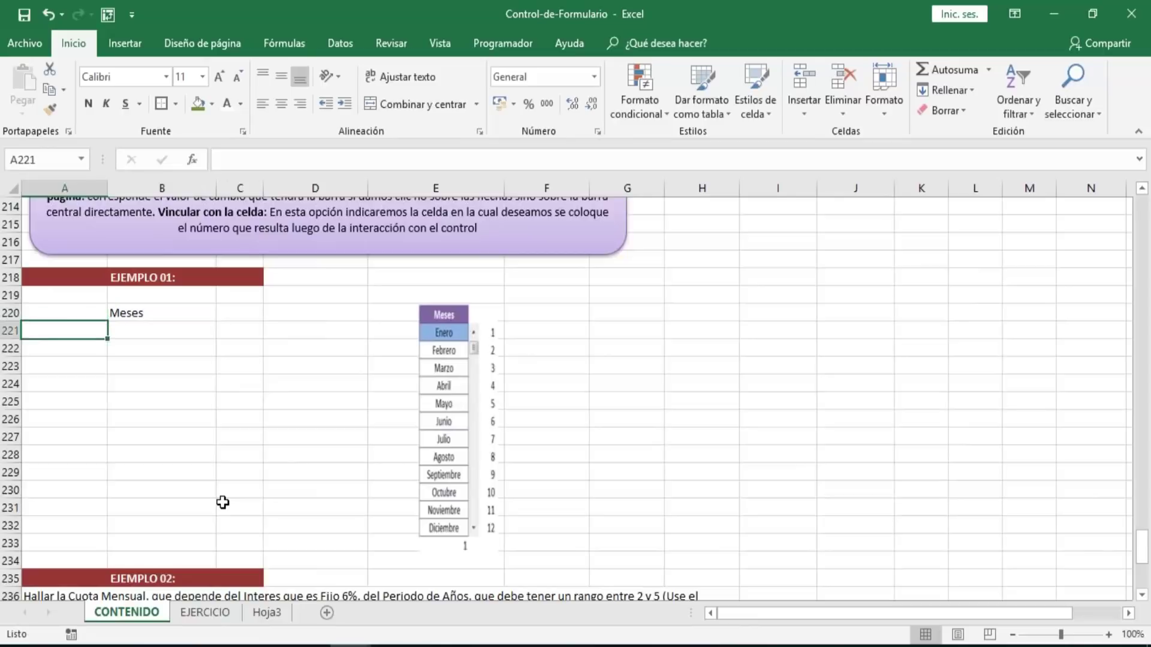
# - Enter Enero in B221 and fill the month series down through B233
pyautogui.press('Right')
pyautogui.write('Enero')
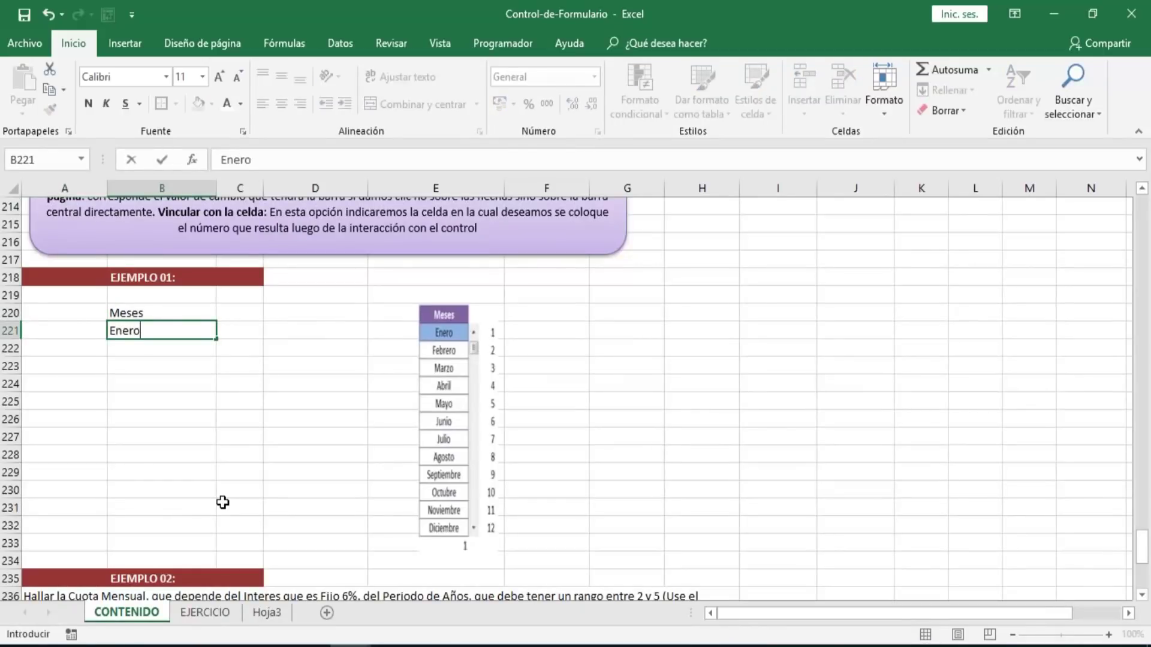
pyautogui.press('Return')
pyautogui.press('Up')
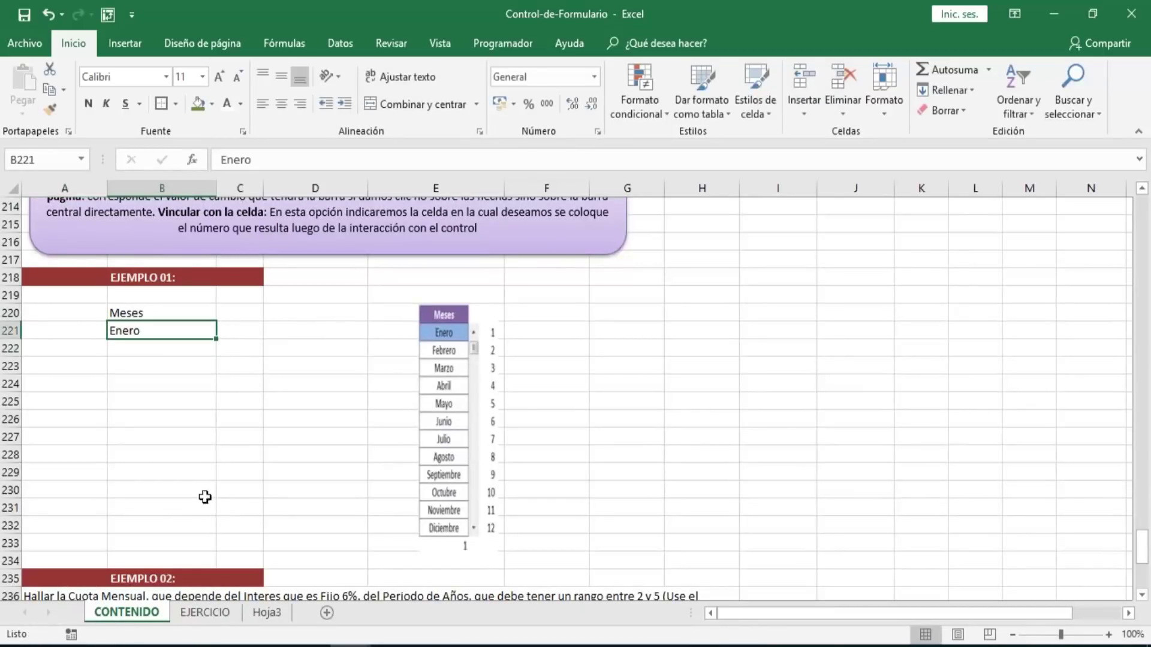
pyautogui.moveTo(216, 338); pyautogui.dragTo(205, 548)
pyautogui.click(241, 332)
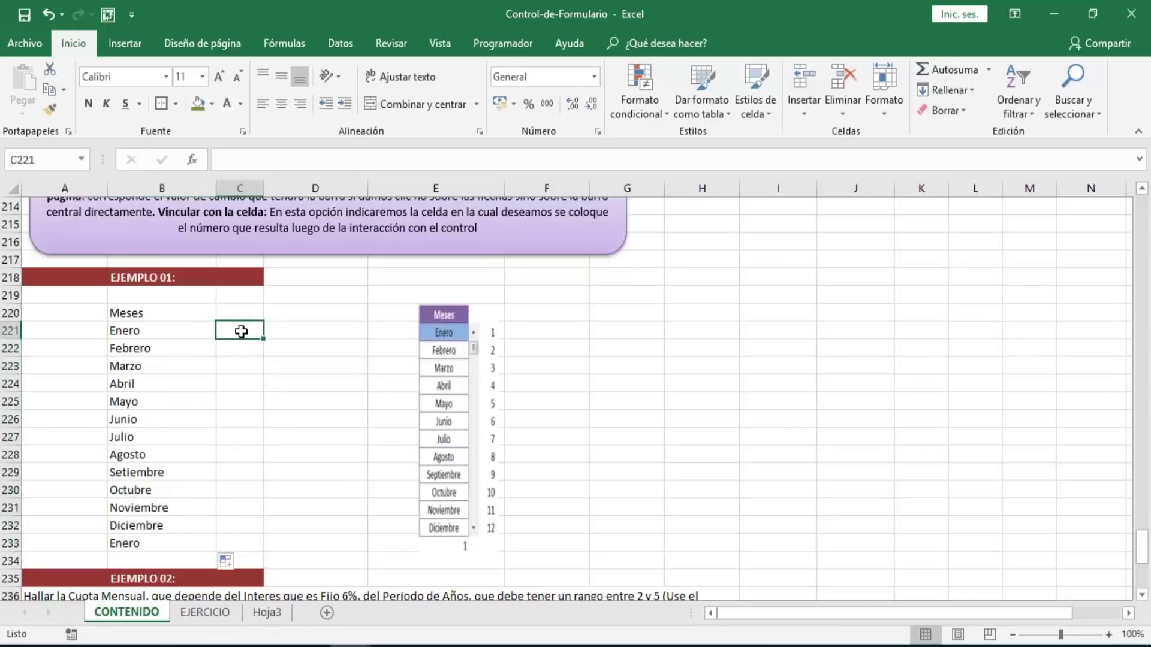
# - Enter 1 and 2 in C221 and C222 and fill the number series down through C233
pyautogui.write('1')
pyautogui.press('Return')
pyautogui.write('2')
pyautogui.press('Return')
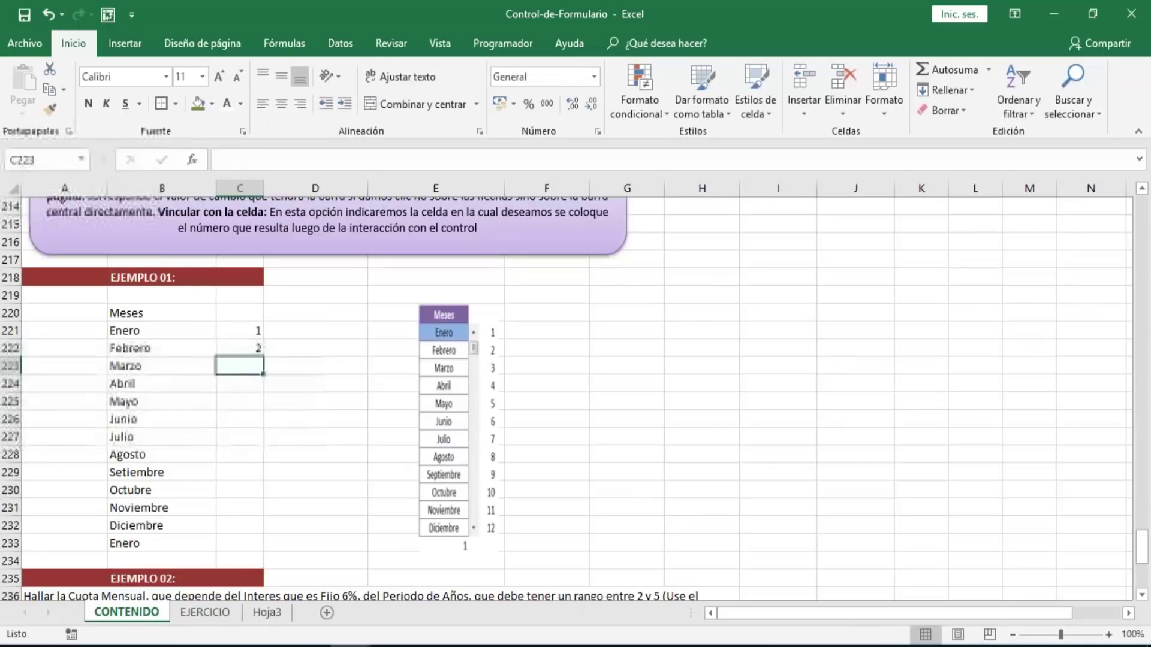
pyautogui.press('Up')
pyautogui.press('Up')
pyautogui.moveTo(249, 332); pyautogui.dragTo(246, 546)
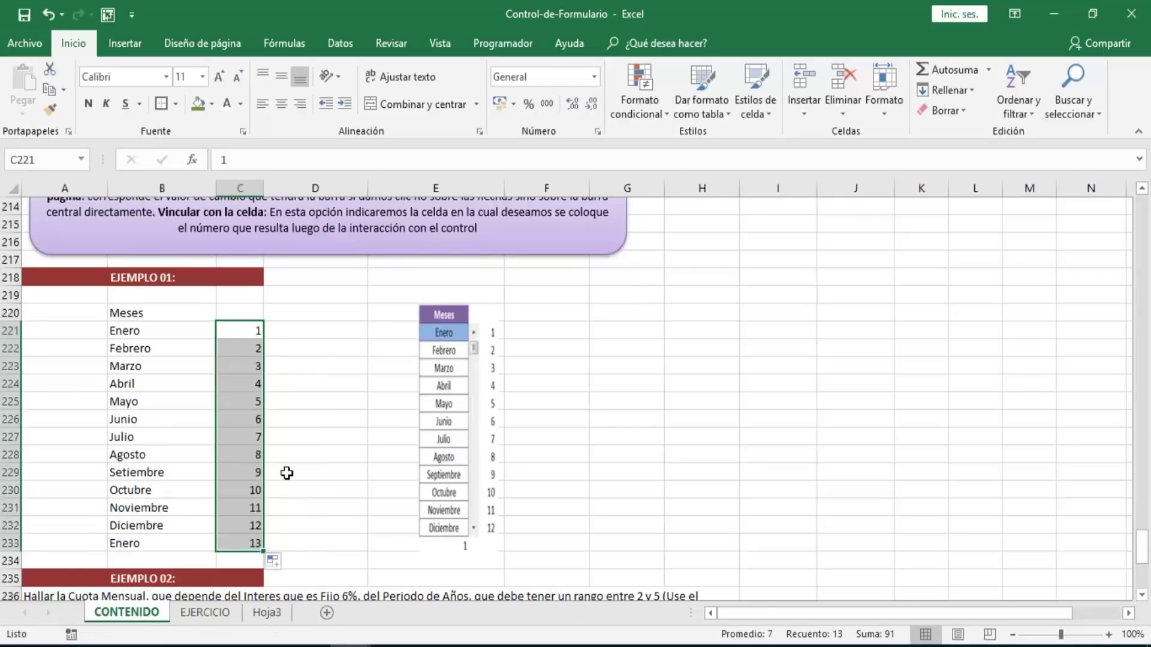
pyautogui.click(315, 454)
pyautogui.click(316, 347)
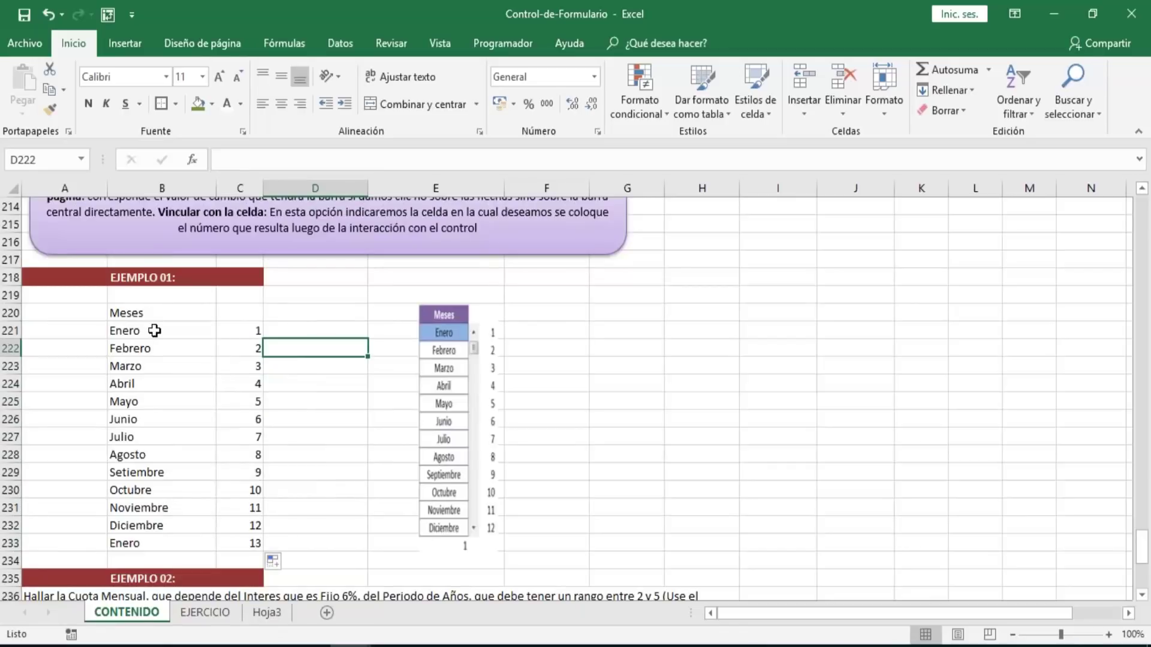
pyautogui.moveTo(157, 331); pyautogui.dragTo(221, 370)
pyautogui.click(322, 413)
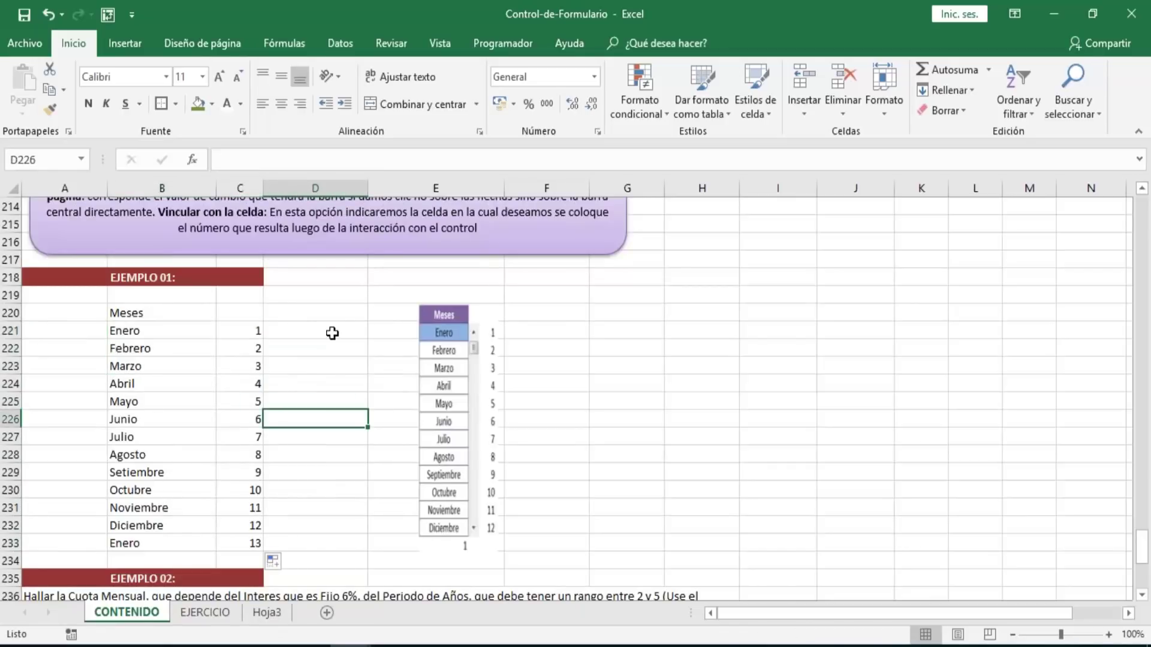
pyautogui.click(348, 310)
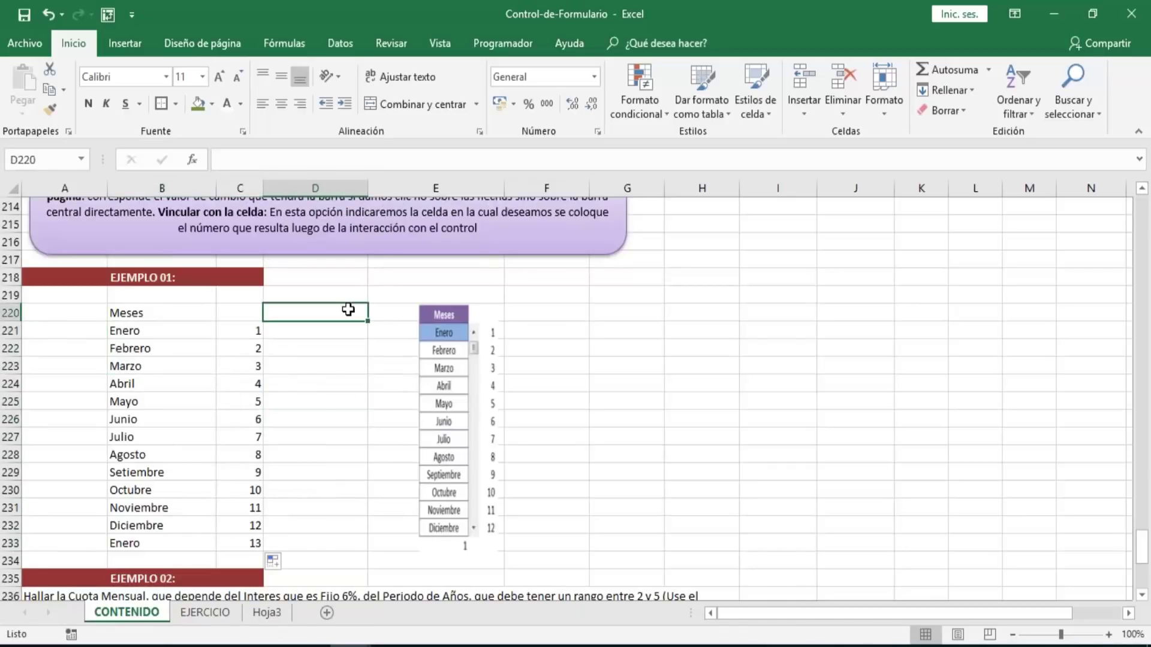
# - Shift the sample months picture slightly aside and draw a form control scroll bar beside the months, from row 220 to row 234
pyautogui.moveTo(474, 407); pyautogui.dragTo(493, 402)
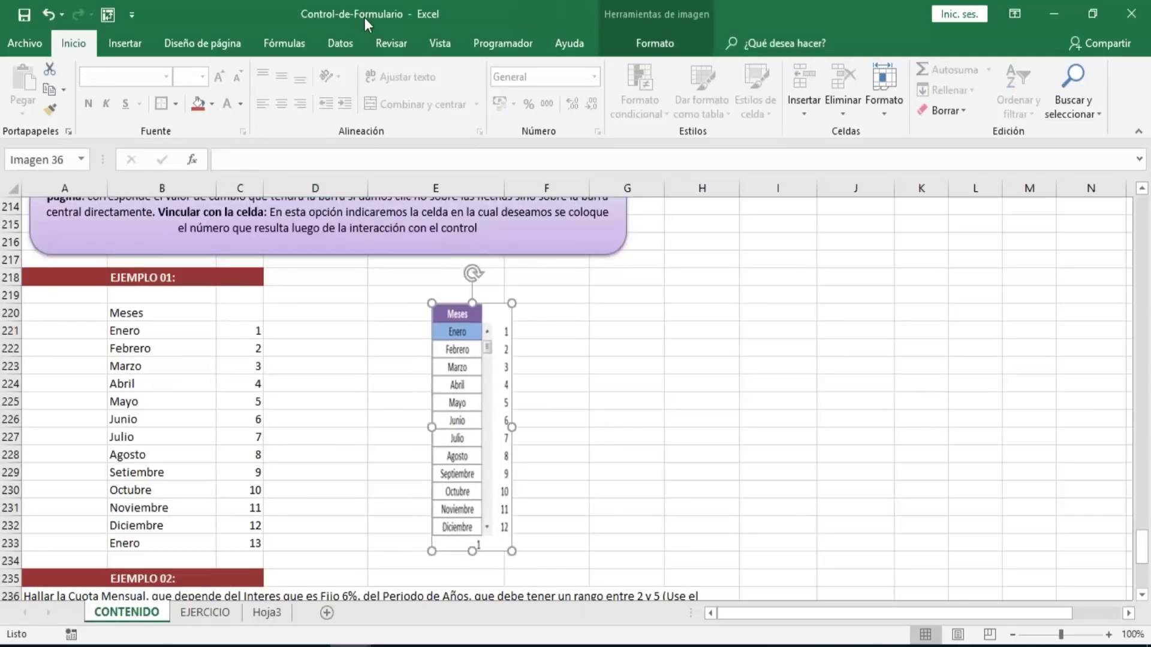
pyautogui.click(504, 42)
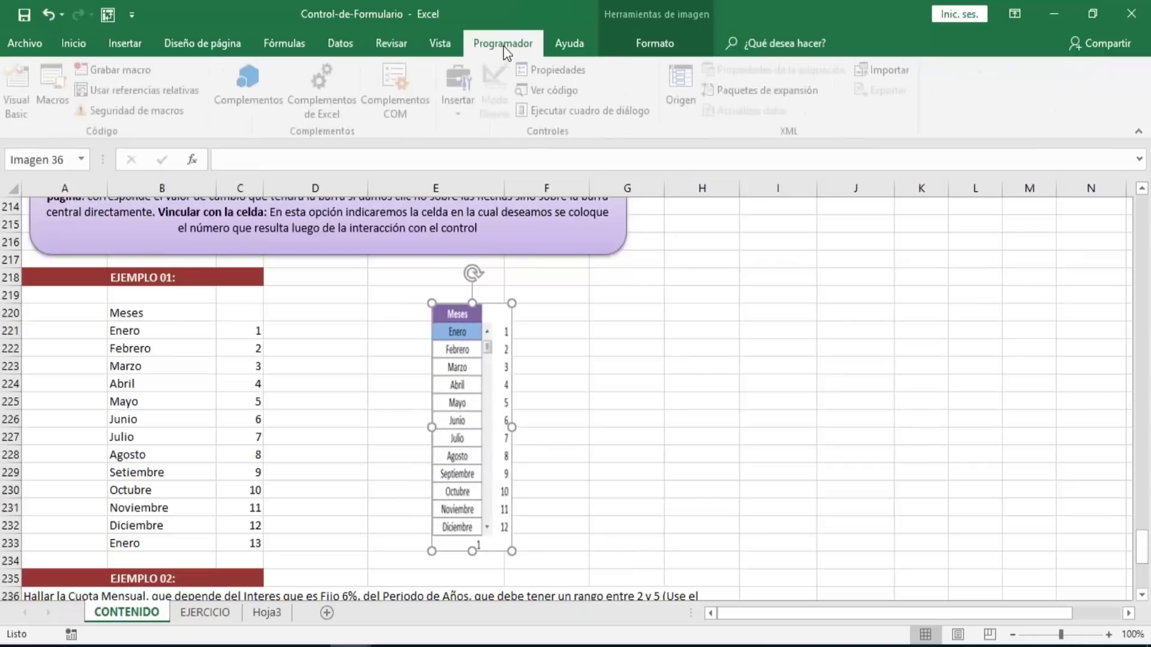
pyautogui.click(461, 112)
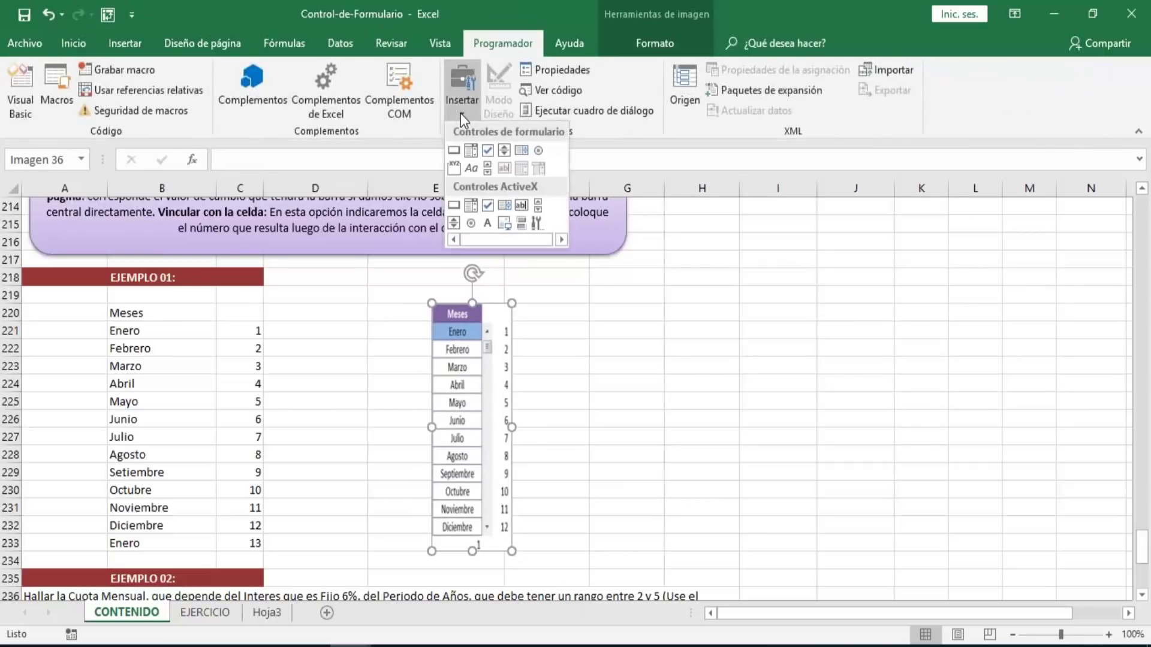
pyautogui.click(485, 171)
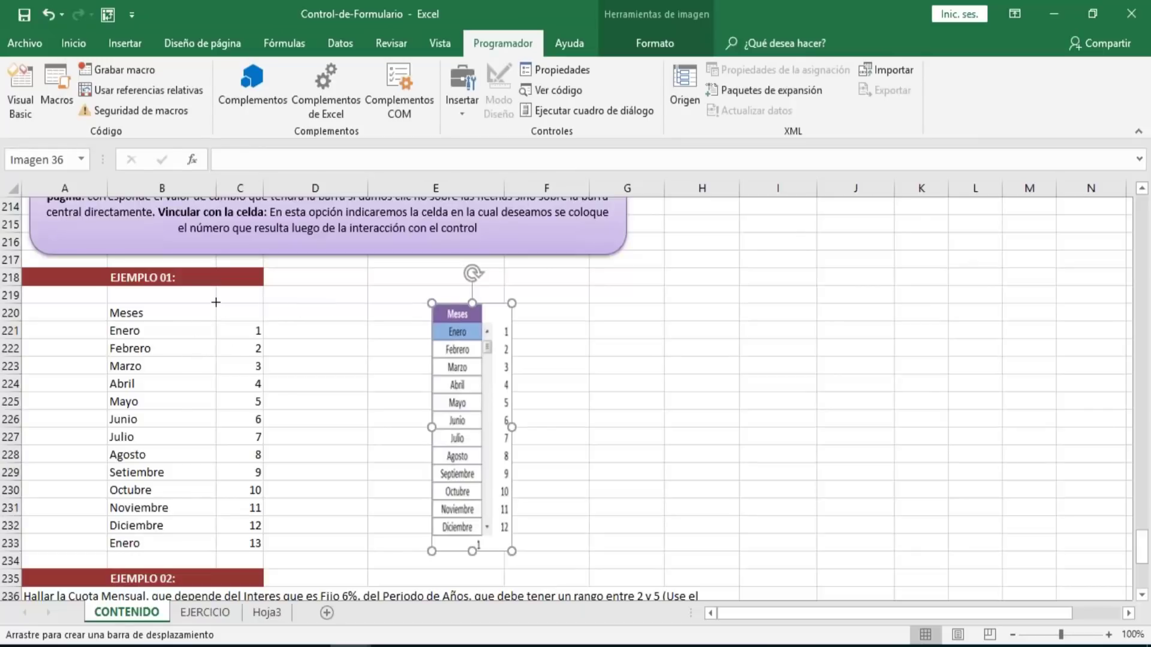
pyautogui.moveTo(216, 302); pyautogui.dragTo(229, 569)
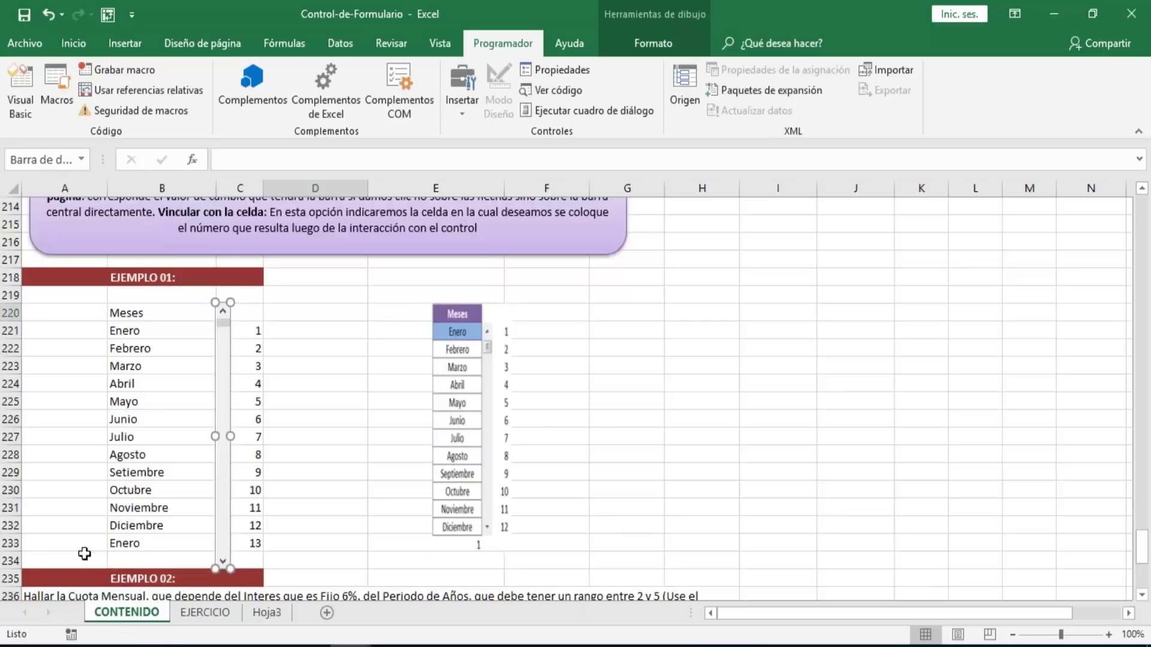
# - Insert a blank row at row 234, between the months list and the Ejemplo 02 heading
pyautogui.click(10, 561)
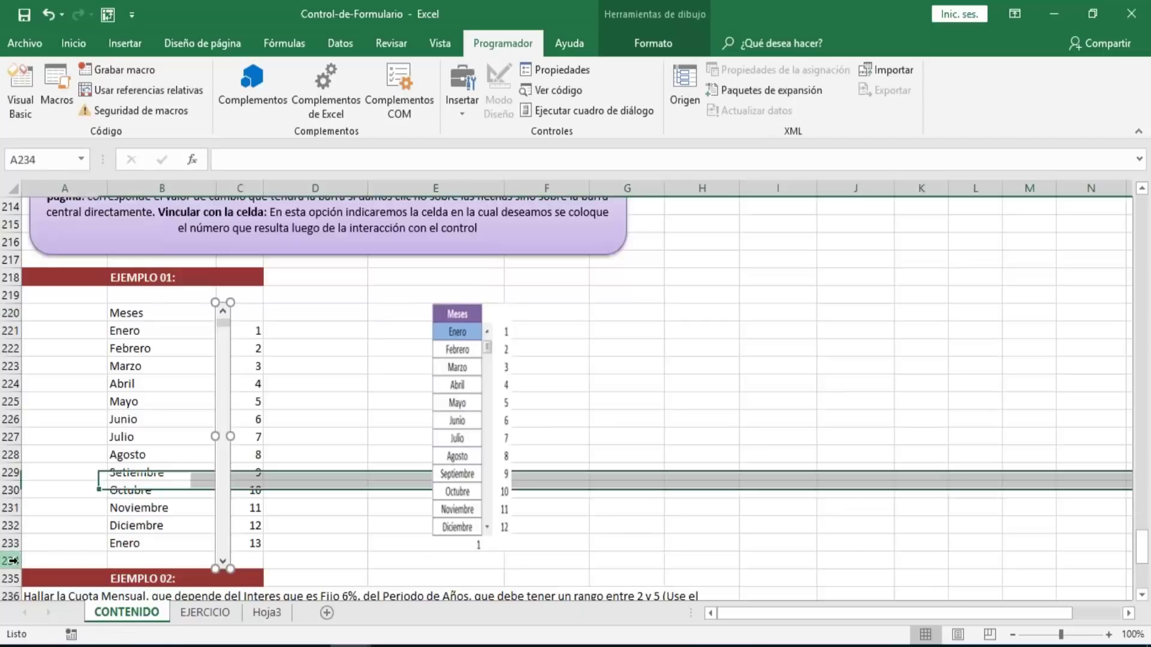
pyautogui.rightClick(11, 560)
pyautogui.click(78, 419)
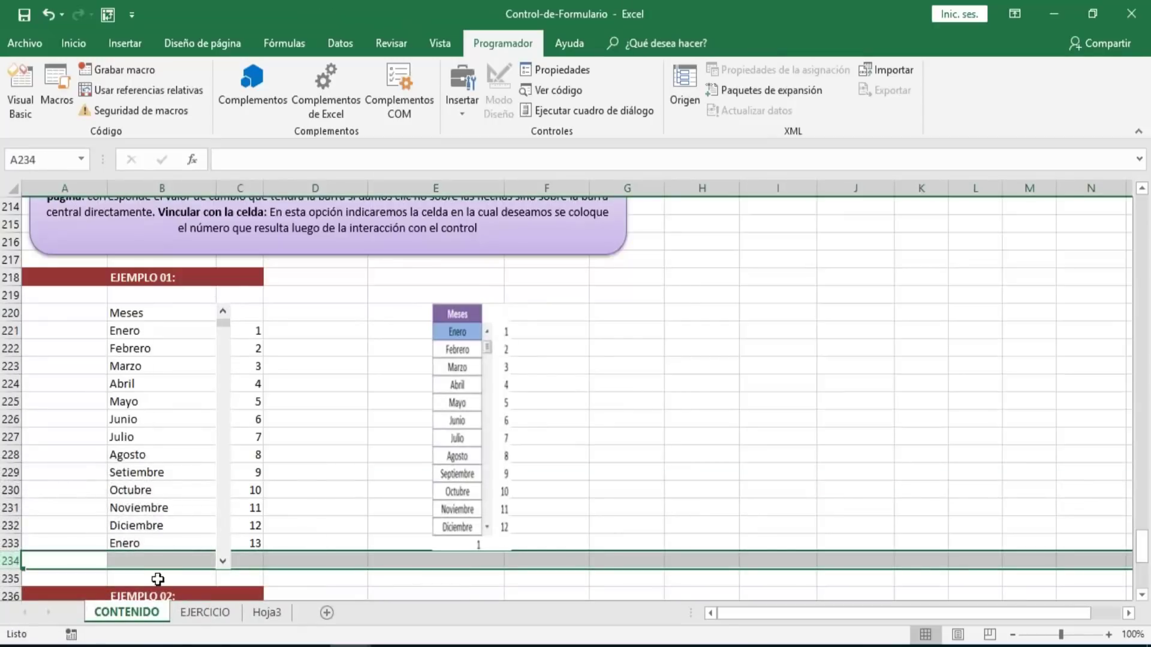
pyautogui.click(186, 560)
pyautogui.click(246, 559)
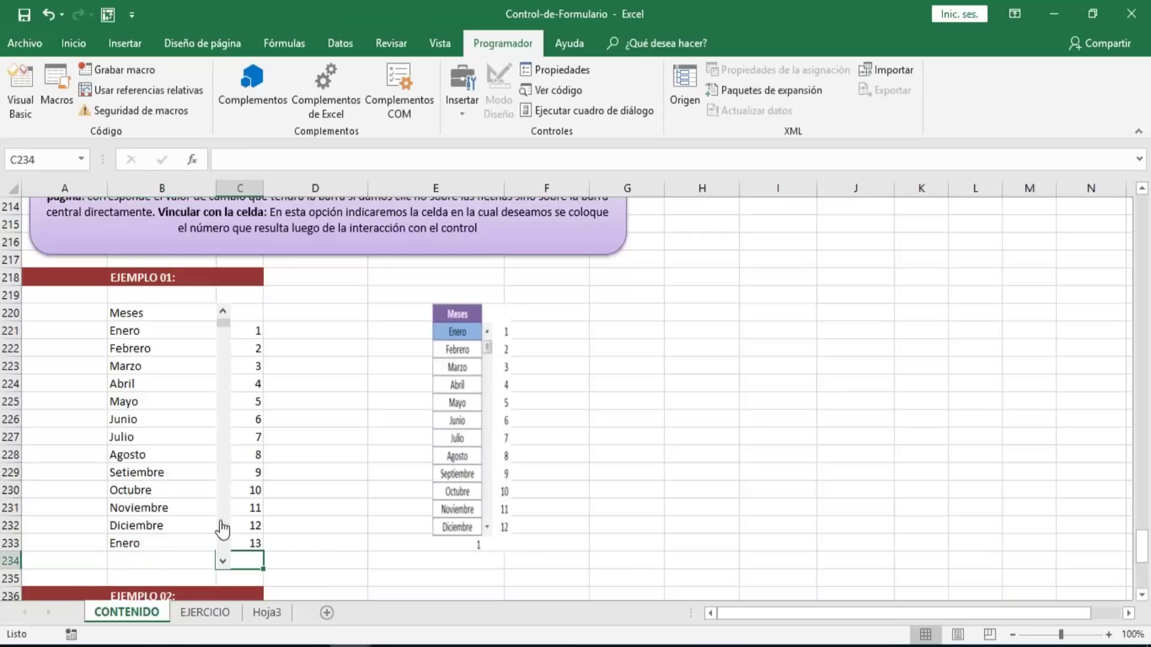
# - Try out the arrow and page movement of the newly drawn scroll bar
pyautogui.click(151, 439)
pyautogui.click(223, 562)
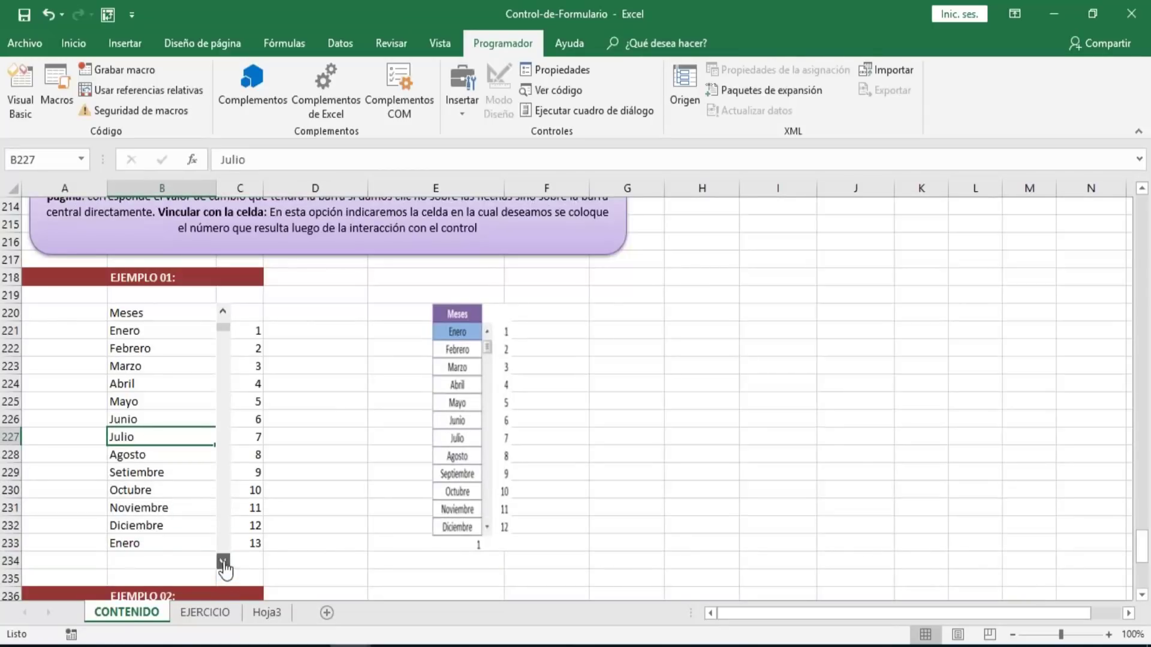
pyautogui.click(223, 562)
pyautogui.keyDown('ctrl'); pyautogui.click(223, 411); pyautogui.keyUp('ctrl')
# - Set the scroll bar's minimum value to 1 and its maximum value to 12 in its control format
pyautogui.rightClick(223, 403)
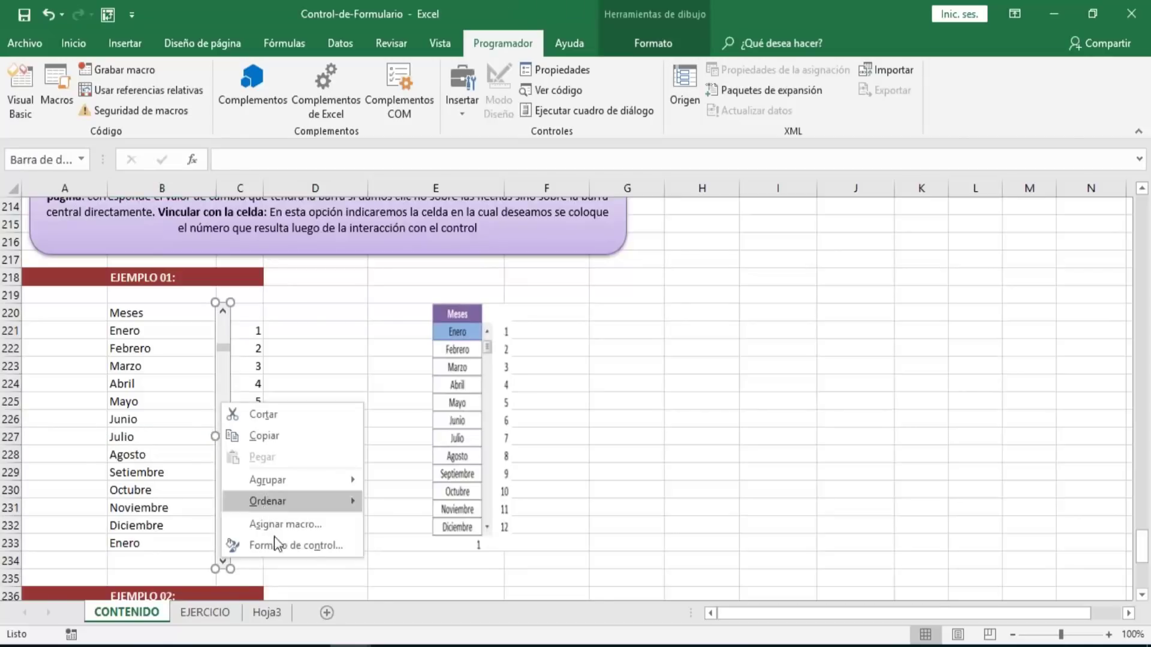
pyautogui.click(286, 544)
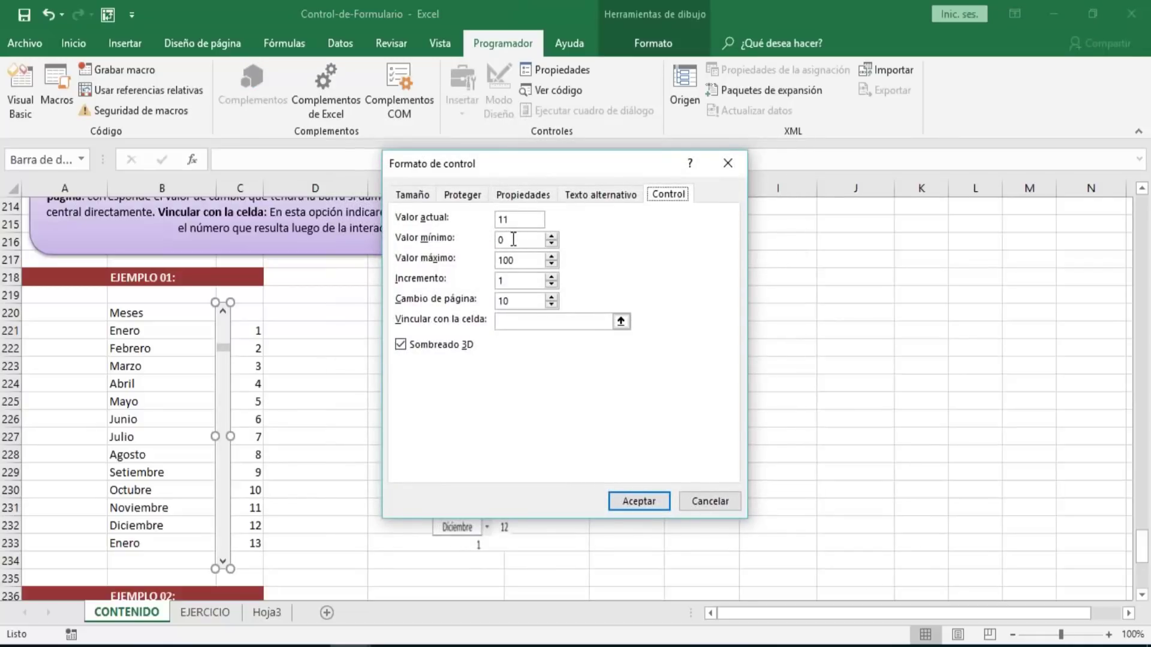
pyautogui.click(514, 240)
pyautogui.write('1')
pyautogui.moveTo(519, 259); pyautogui.dragTo(460, 260)
pyautogui.write('12')
# - Set the scroll bar's page change to 3, link it to cell $C$234 and apply the control format
pyautogui.click(513, 320)
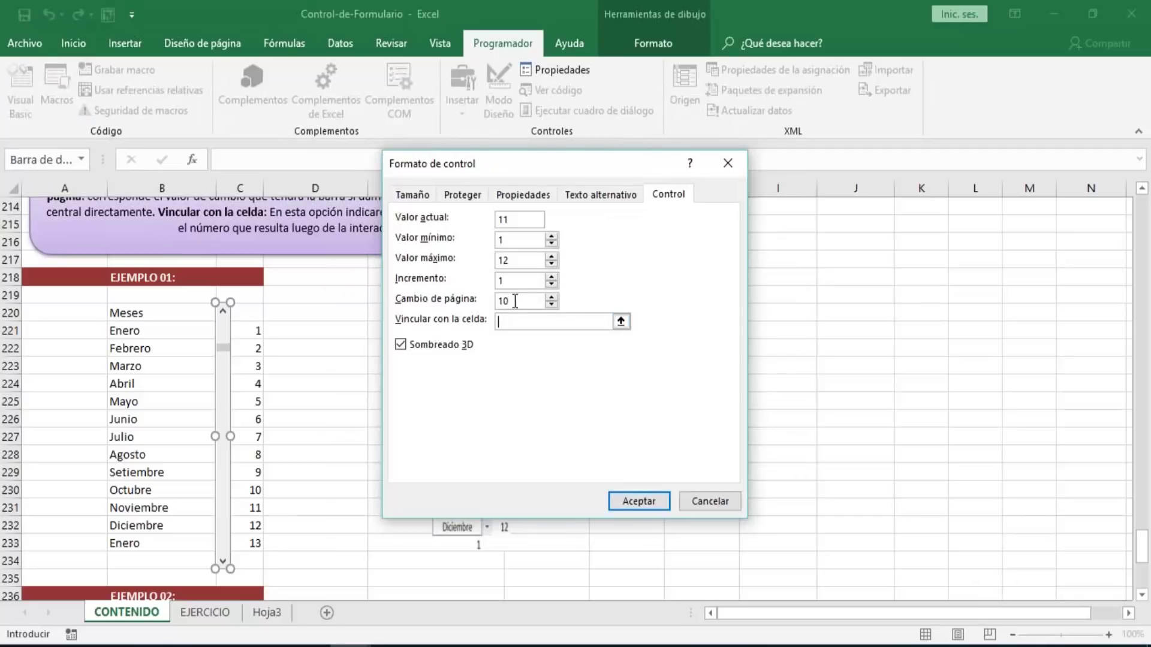
pyautogui.moveTo(515, 301); pyautogui.dragTo(488, 306)
pyautogui.write('3')
pyautogui.click(512, 321)
pyautogui.click(243, 561)
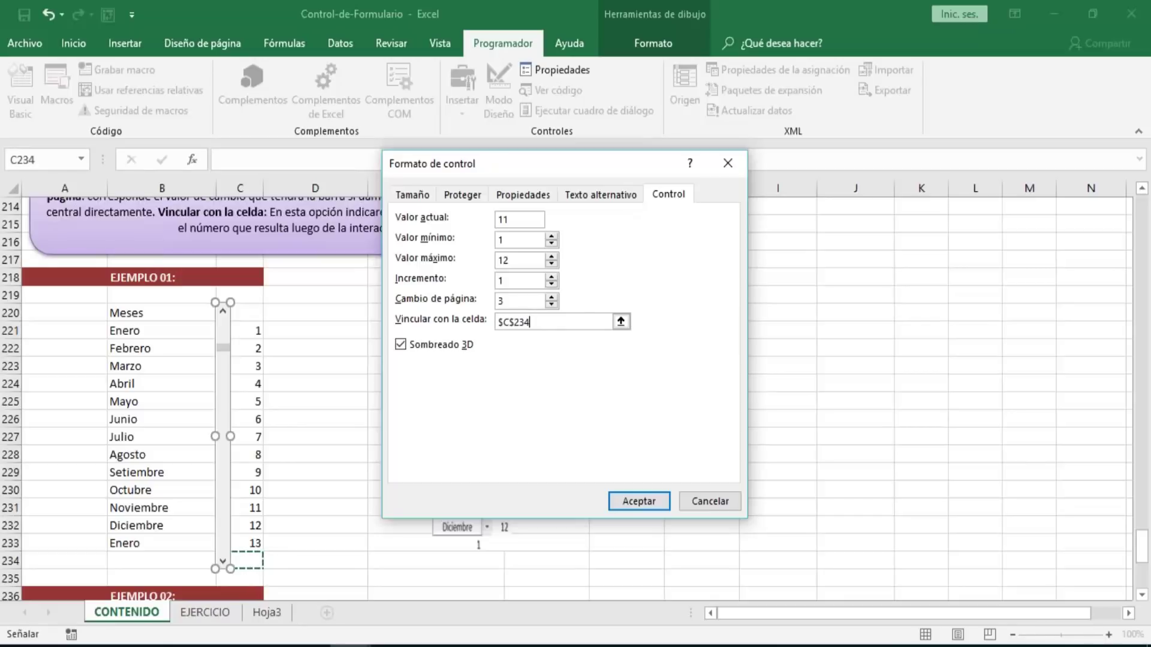
pyautogui.click(635, 505)
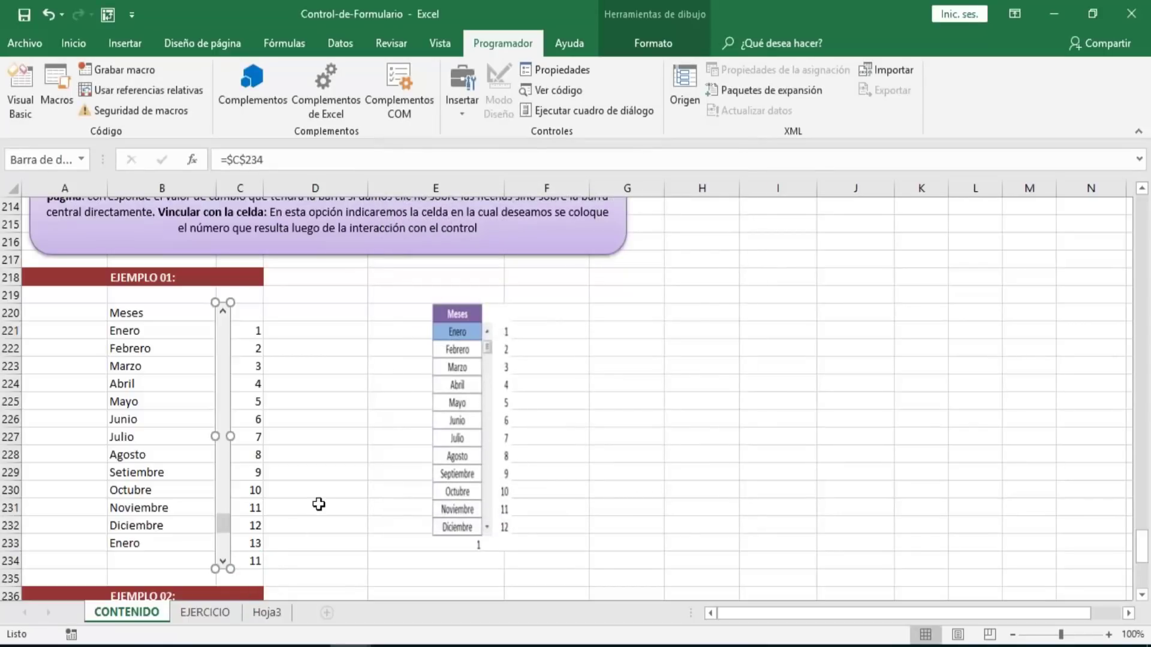
# - Test the linked scroll bar with page jumps, the slider and single increments
pyautogui.click(316, 507)
pyautogui.click(223, 426)
pyautogui.click(223, 414)
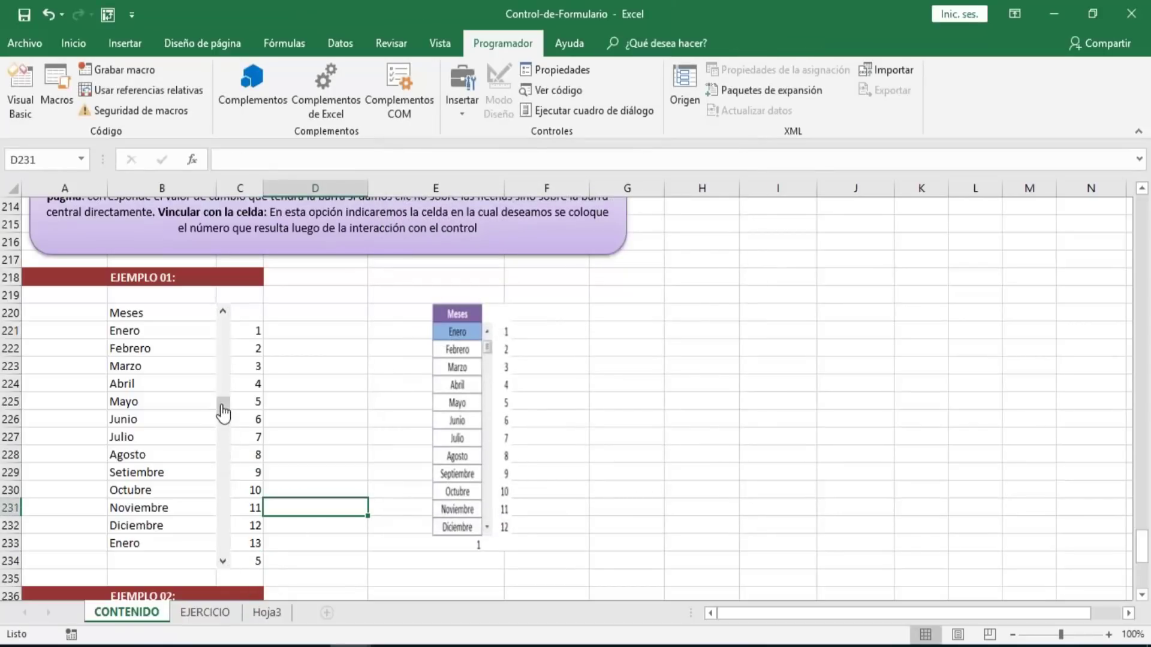
pyautogui.moveTo(224, 405); pyautogui.dragTo(223, 329)
pyautogui.click(223, 562)
pyautogui.click(222, 562)
pyautogui.click(223, 562)
# - Format the linked cell C234 with a standard red font color and bold
pyautogui.click(240, 562)
pyautogui.click(113, 42)
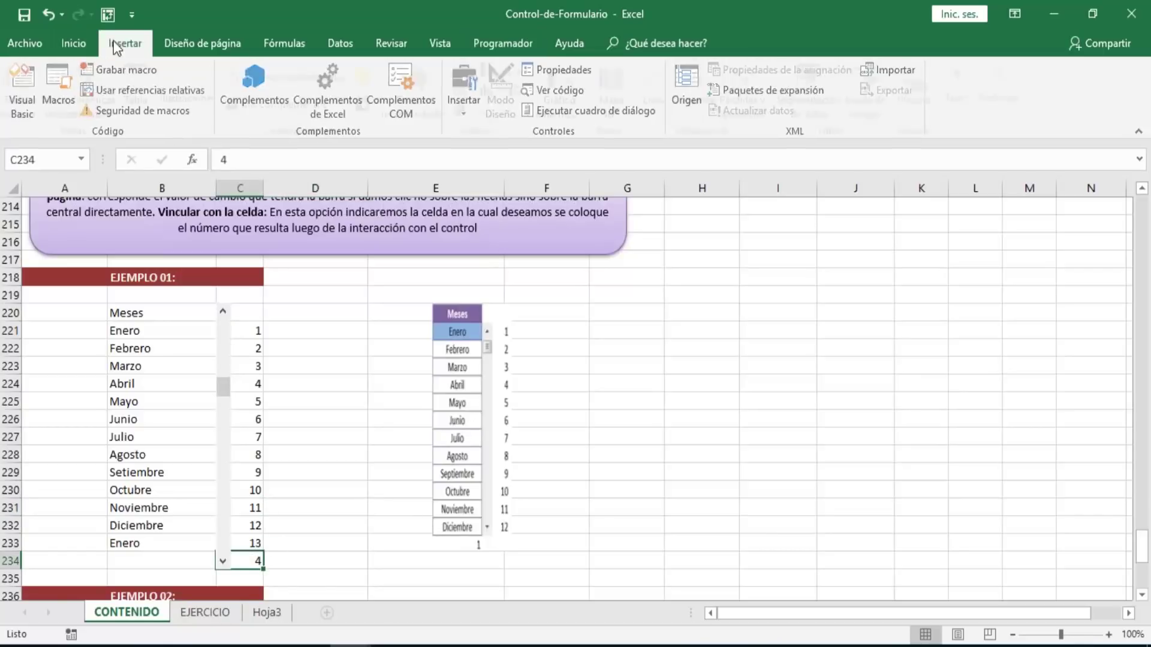
pyautogui.click(73, 42)
pyautogui.click(239, 103)
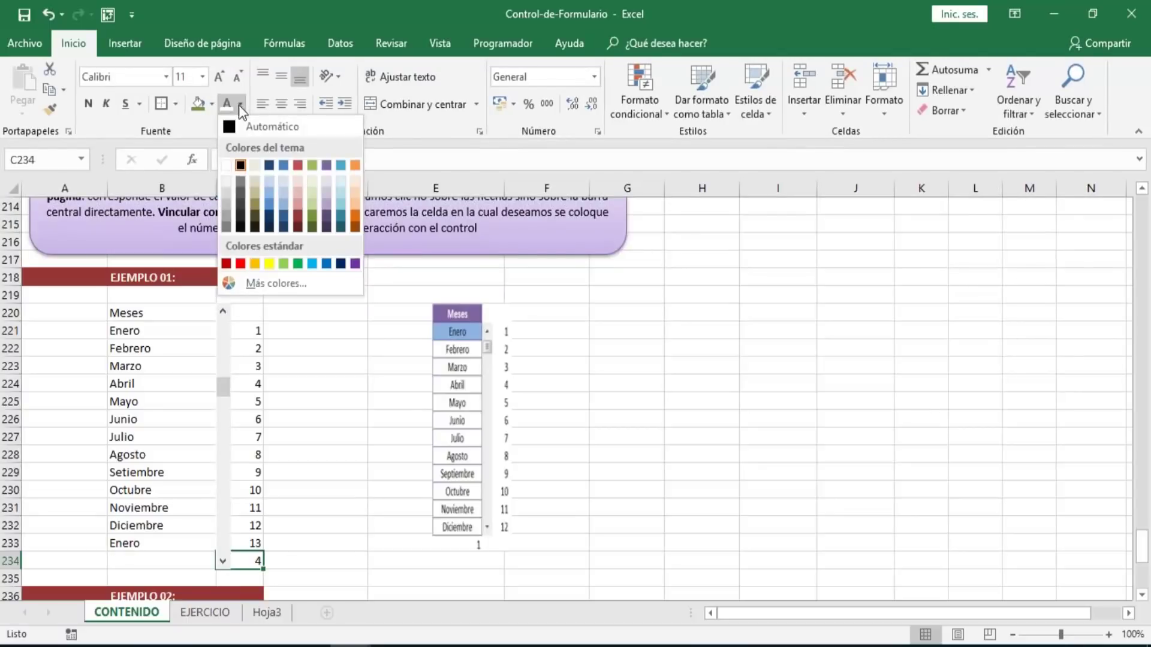
pyautogui.click(238, 263)
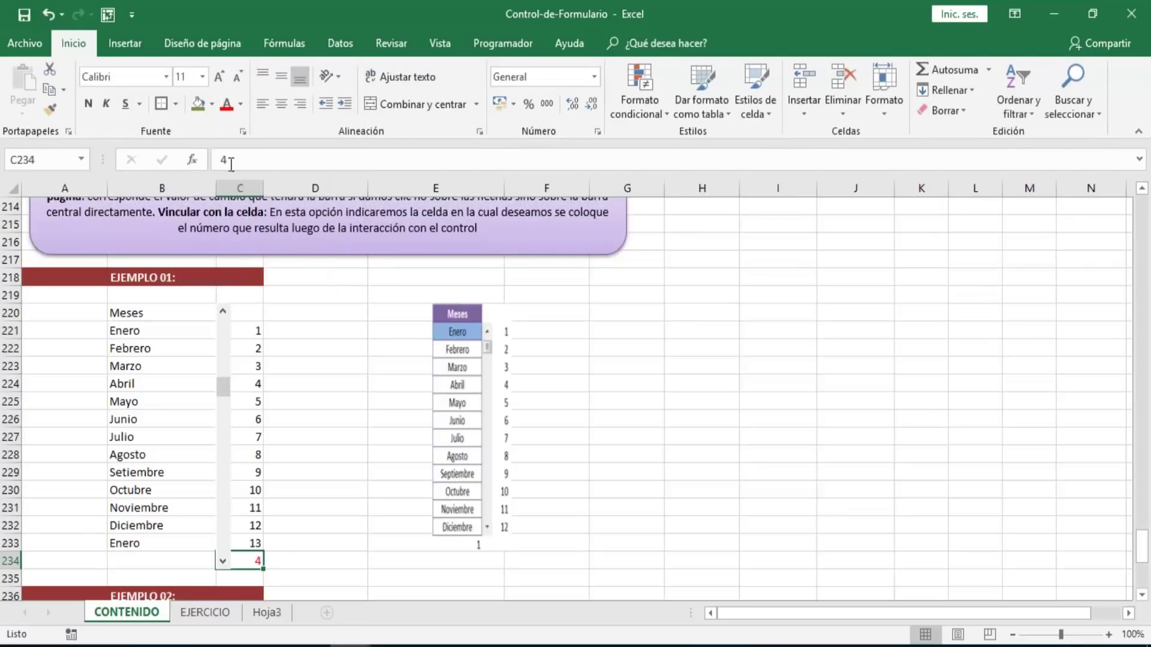
pyautogui.click(86, 103)
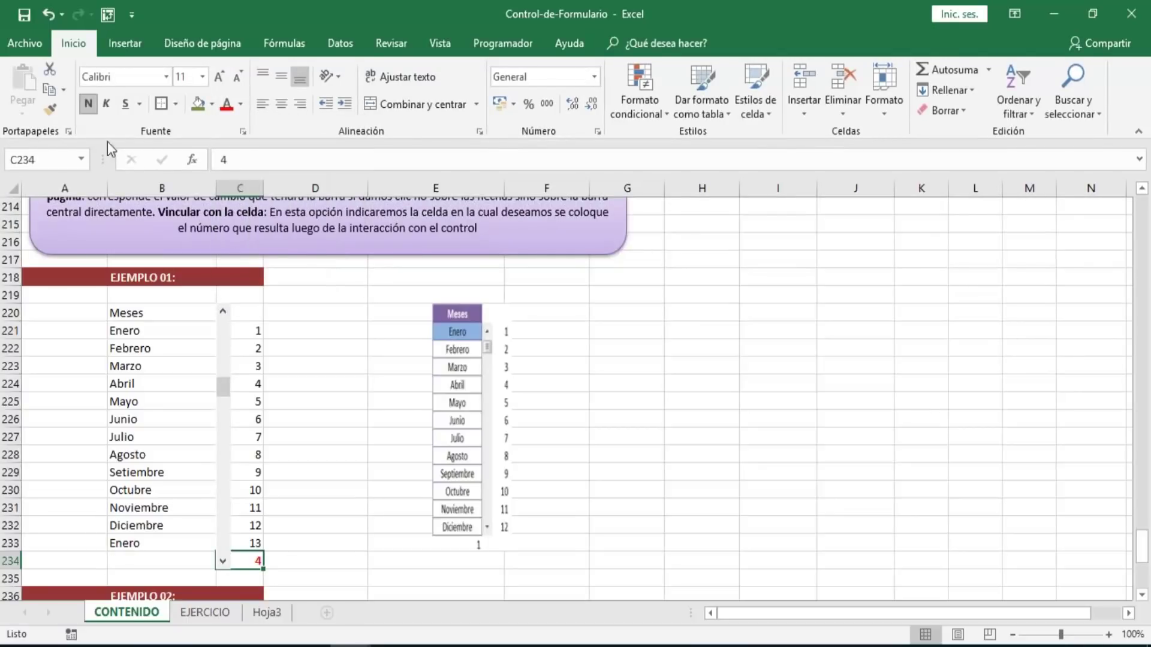
# - Step the scroll bar up and down to check the linked value in C234 against the numbered months
pyautogui.click(312, 546)
pyautogui.click(250, 562)
pyautogui.click(223, 561)
pyautogui.click(223, 561)
pyautogui.click(223, 561)
pyautogui.click(223, 561)
pyautogui.click(222, 561)
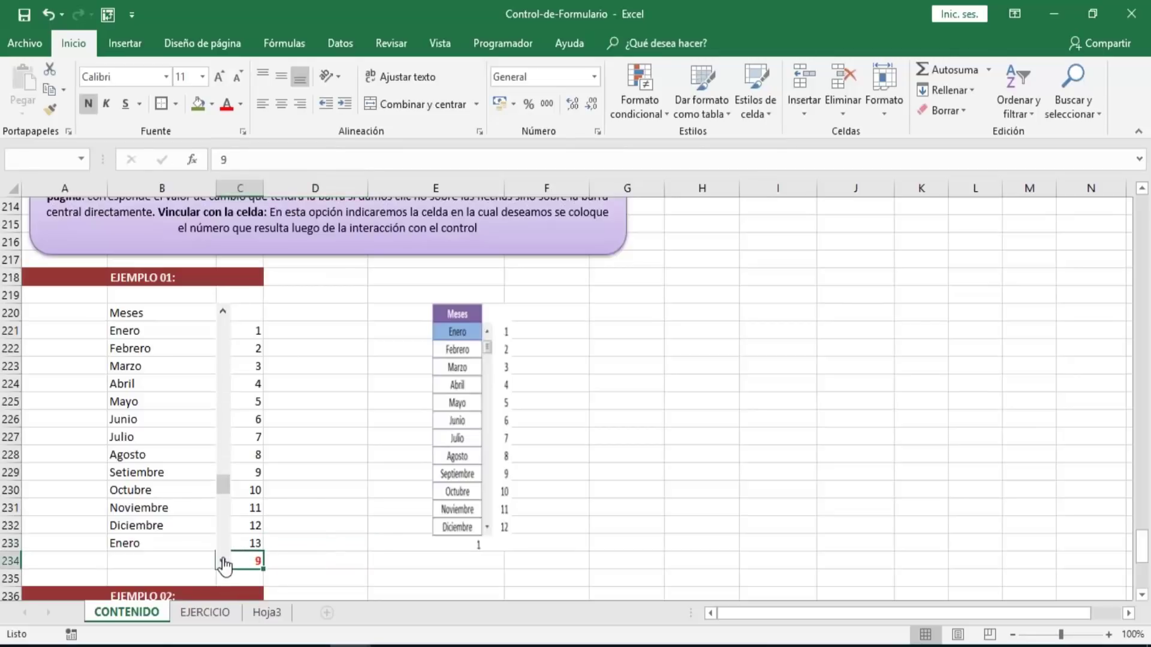
pyautogui.click(222, 561)
pyautogui.click(222, 561)
pyautogui.click(223, 561)
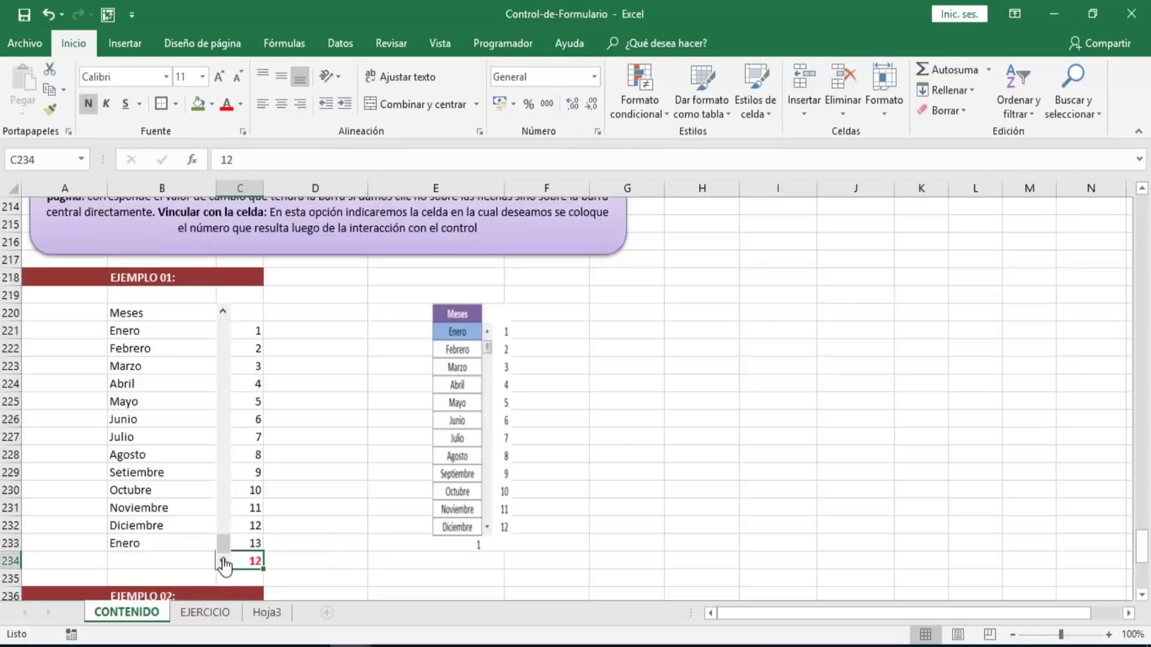
pyautogui.click(223, 311)
pyautogui.click(222, 311)
pyautogui.click(222, 311)
pyautogui.click(222, 312)
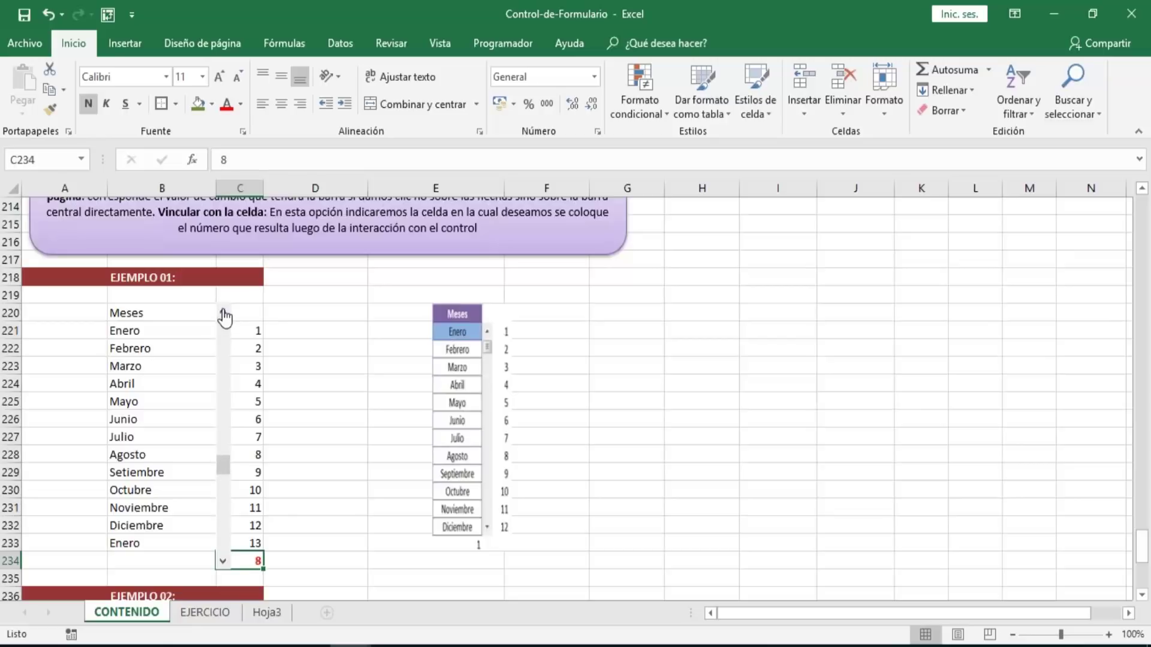
pyautogui.click(223, 311)
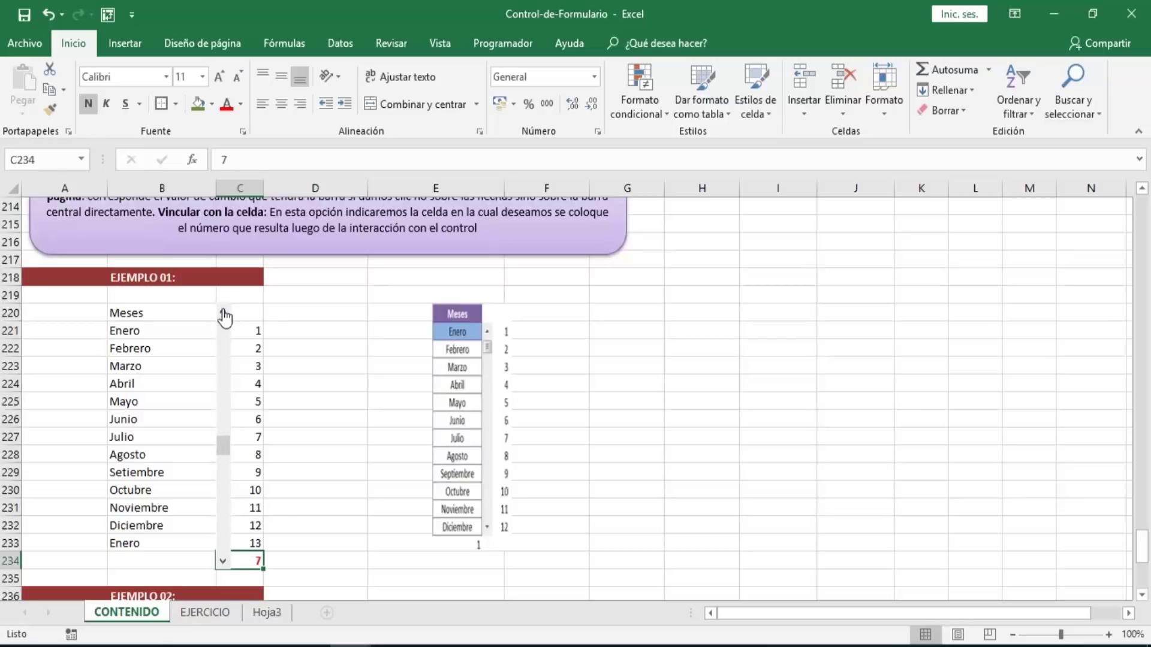
pyautogui.click(222, 561)
pyautogui.click(222, 561)
pyautogui.click(222, 561)
pyautogui.click(222, 561)
pyautogui.click(222, 561)
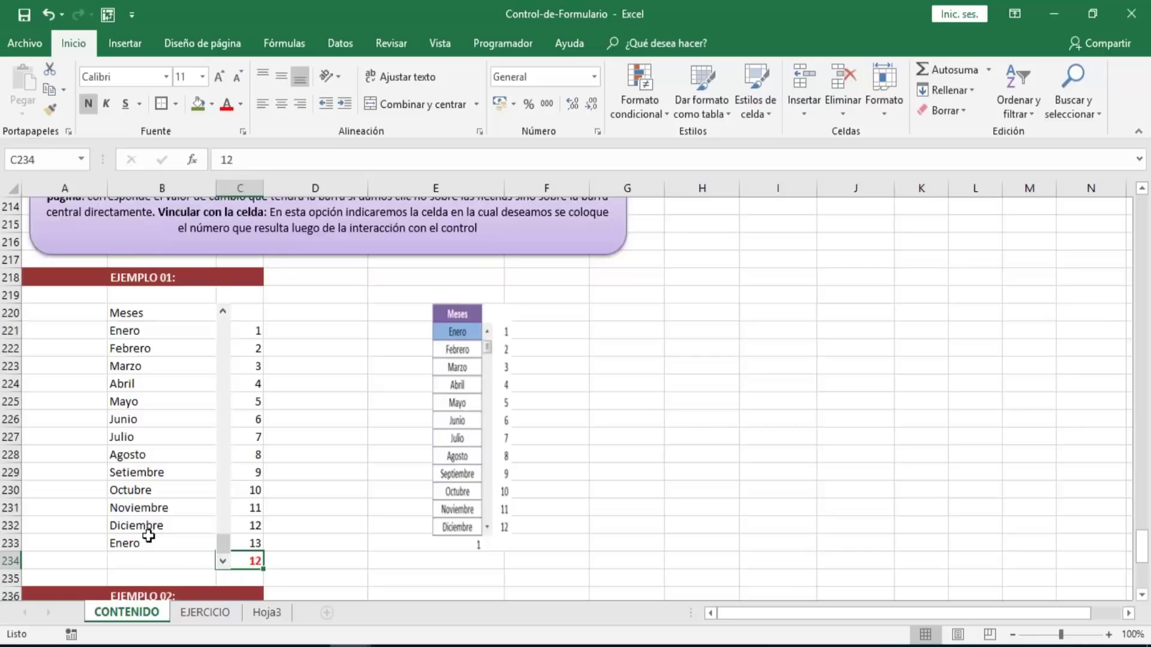
# - Clear the repeated Enero and its number 13 from B233:C233 and delete the emptied row 233
pyautogui.moveTo(149, 543); pyautogui.dragTo(248, 546)
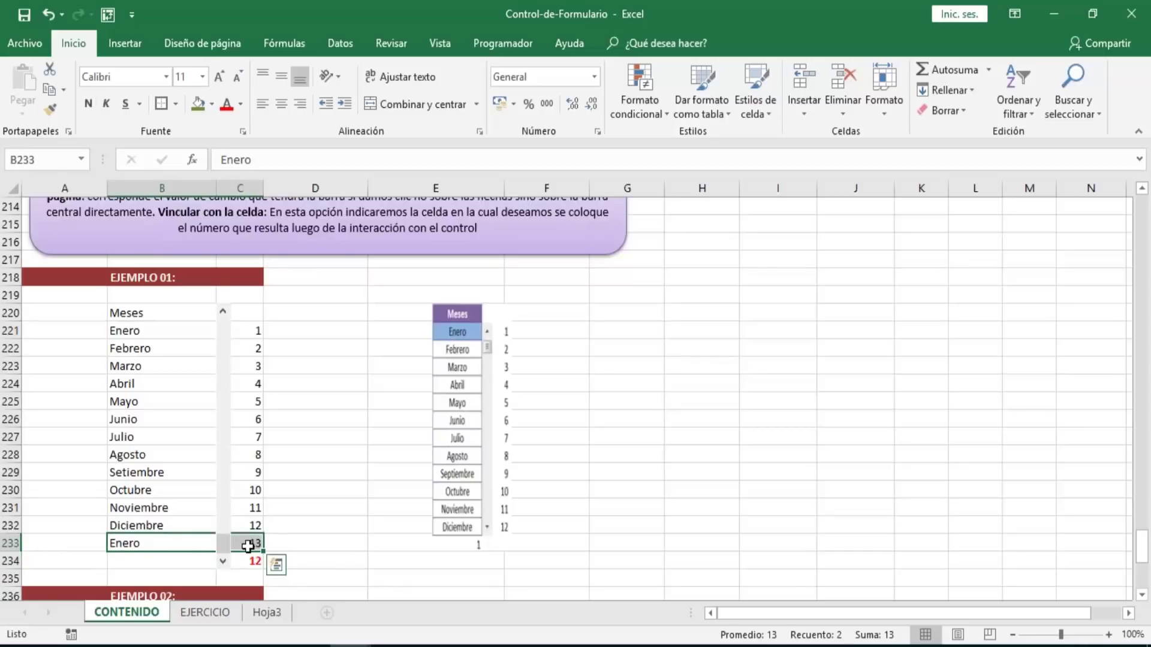
pyautogui.press('Delete')
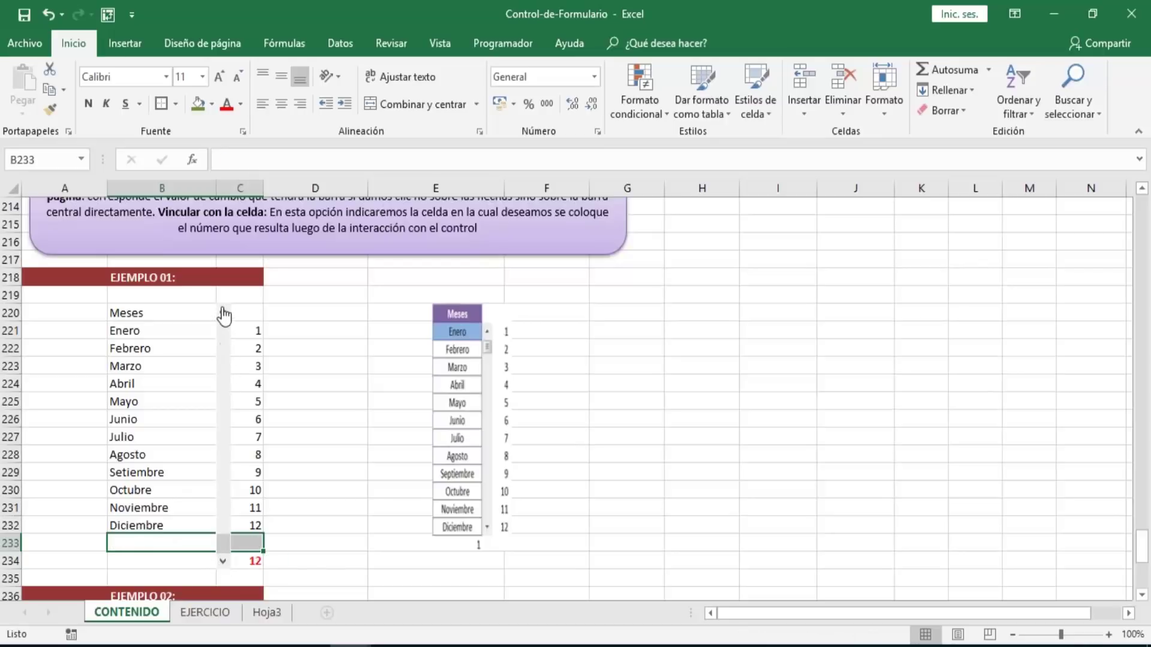
pyautogui.rightClick(226, 518)
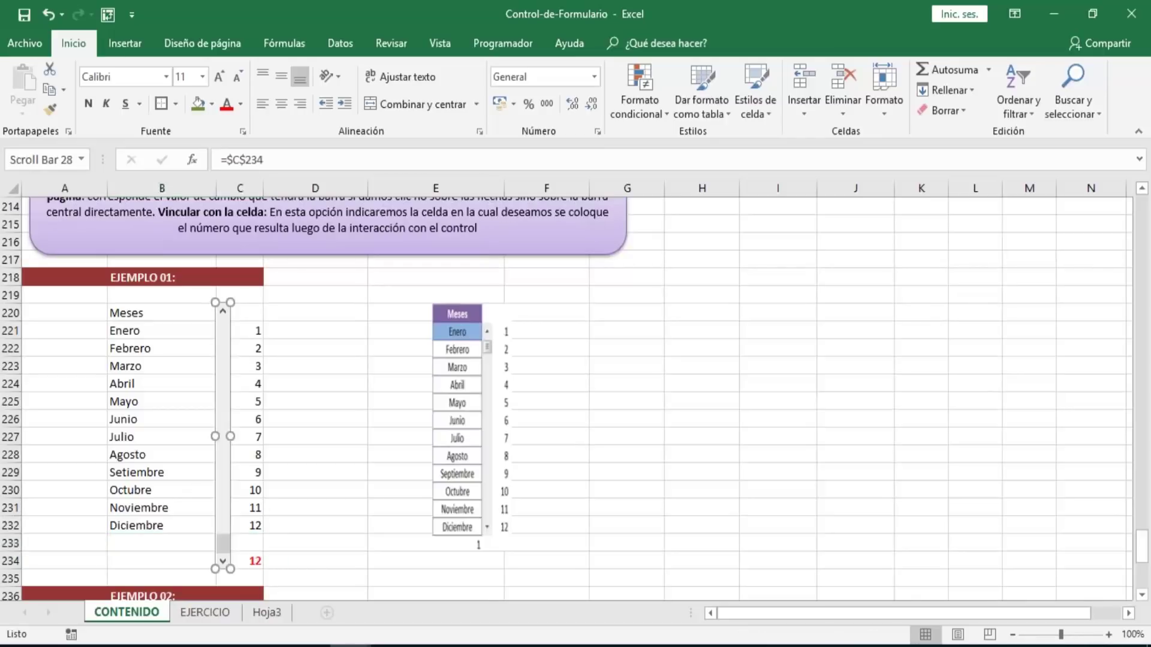
pyautogui.press('Escape')
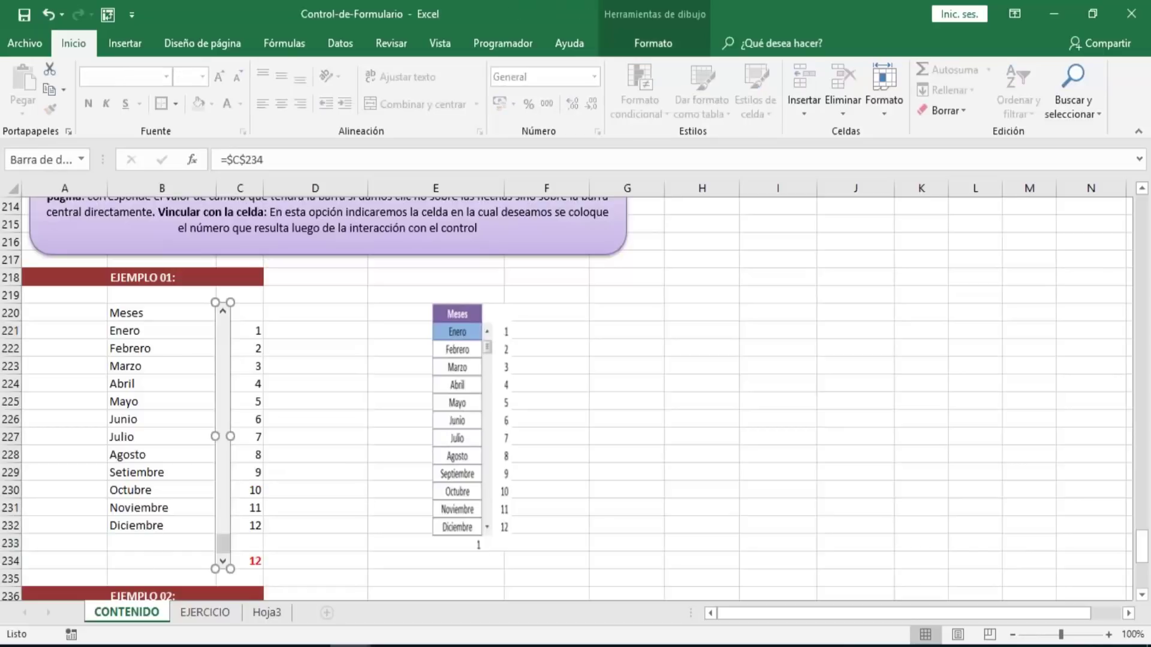
pyautogui.click(124, 545)
pyautogui.click(13, 543)
pyautogui.rightClick(13, 543)
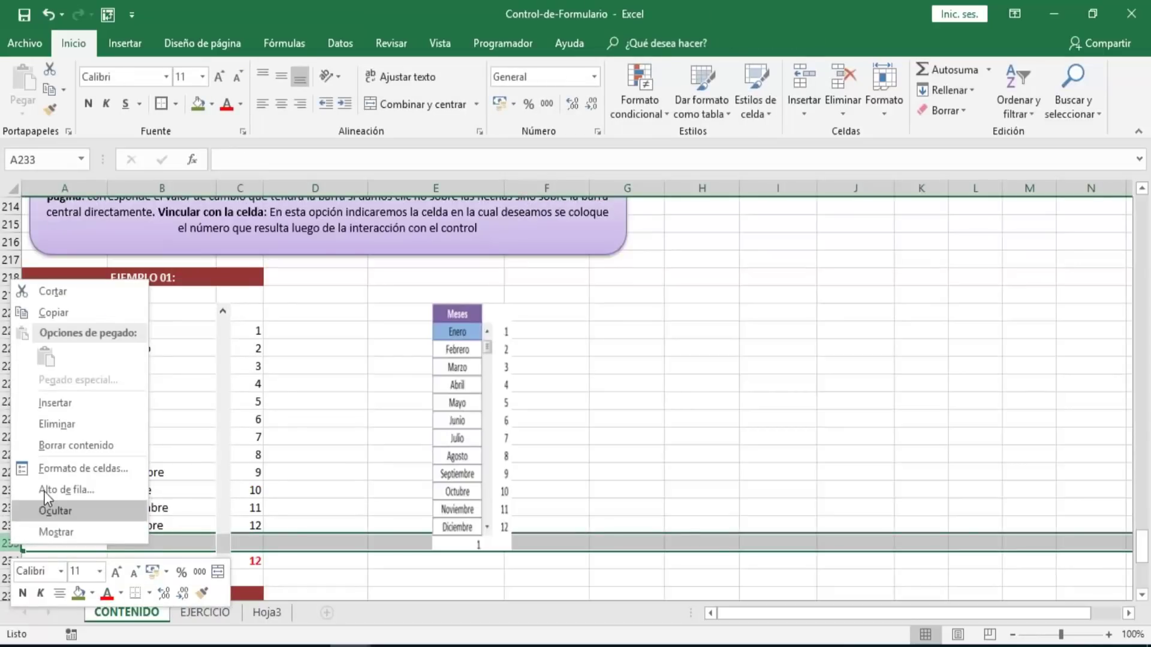
pyautogui.click(61, 428)
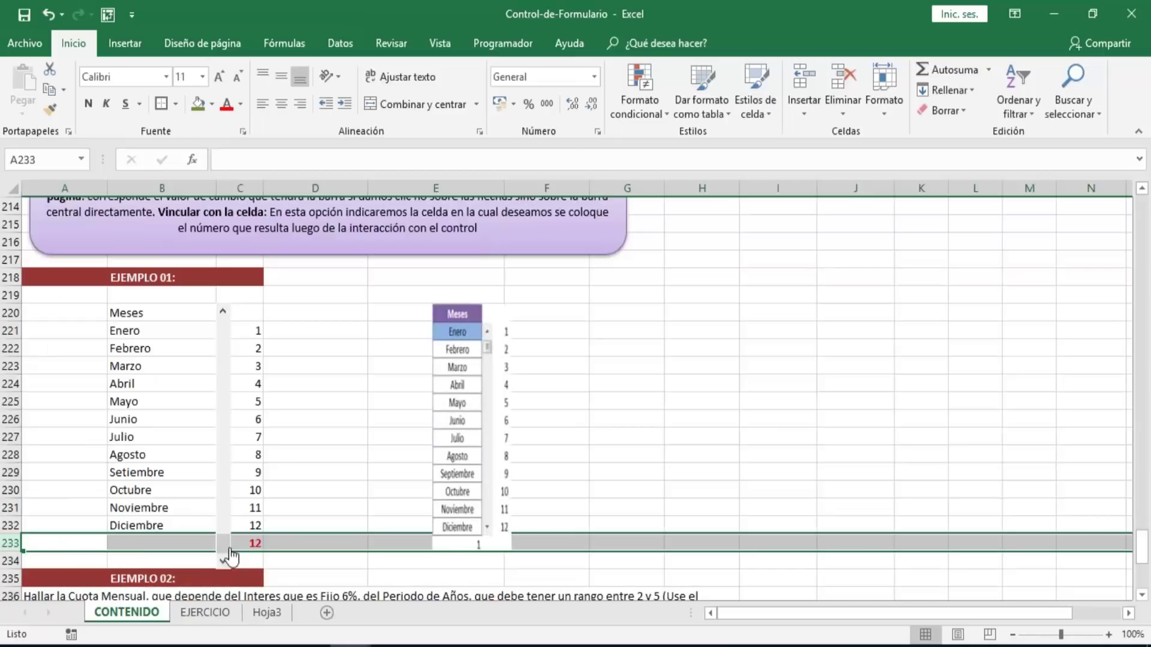
# - Run the months scroll bar to its minimum and page it back to its maximum, checking the linked cell C233
pyautogui.click(333, 513)
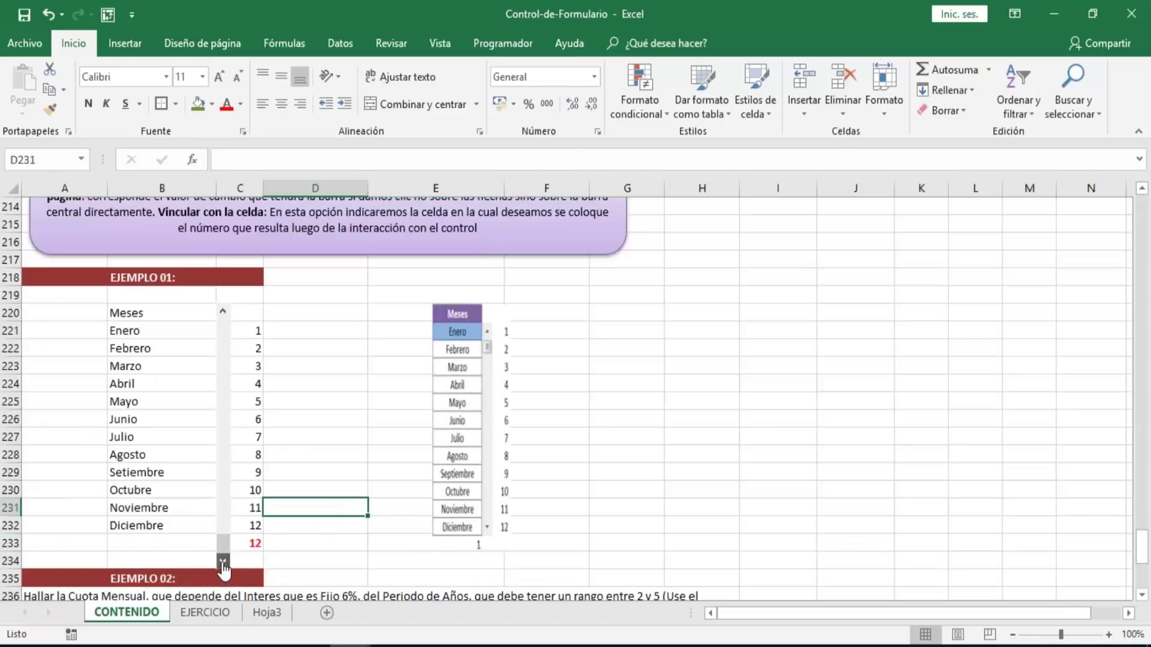
pyautogui.click(223, 312)
pyautogui.moveTo(223, 313); pyautogui.dragTo(223, 312)
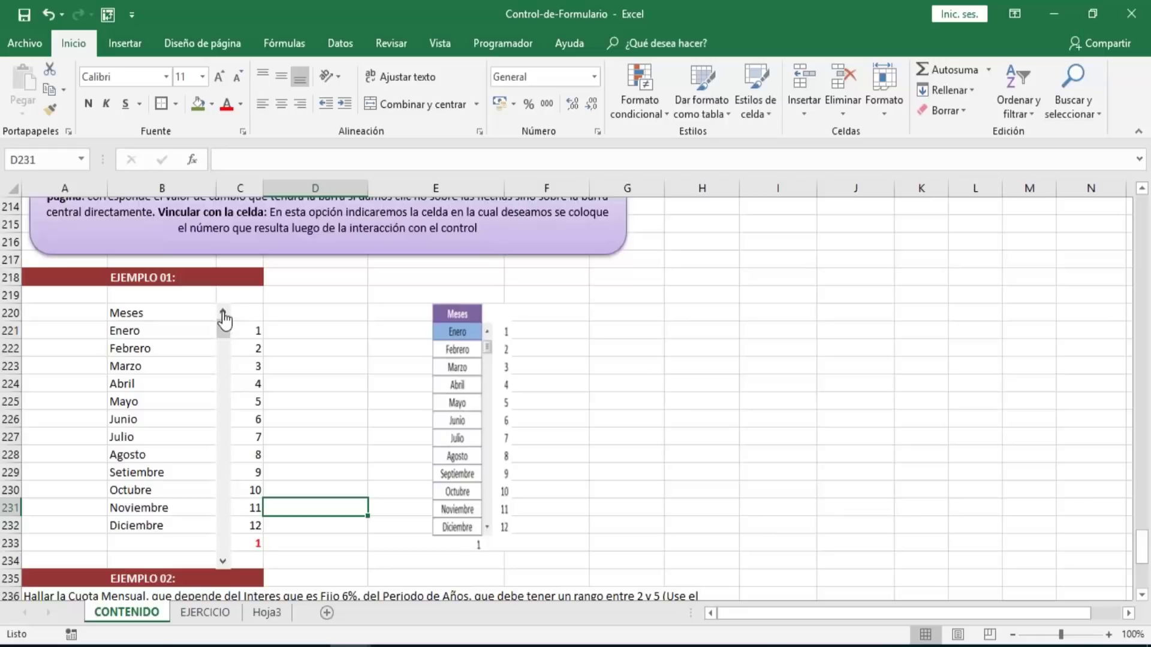
pyautogui.click(224, 396)
pyautogui.click(222, 443)
pyautogui.click(223, 491)
pyautogui.click(221, 545)
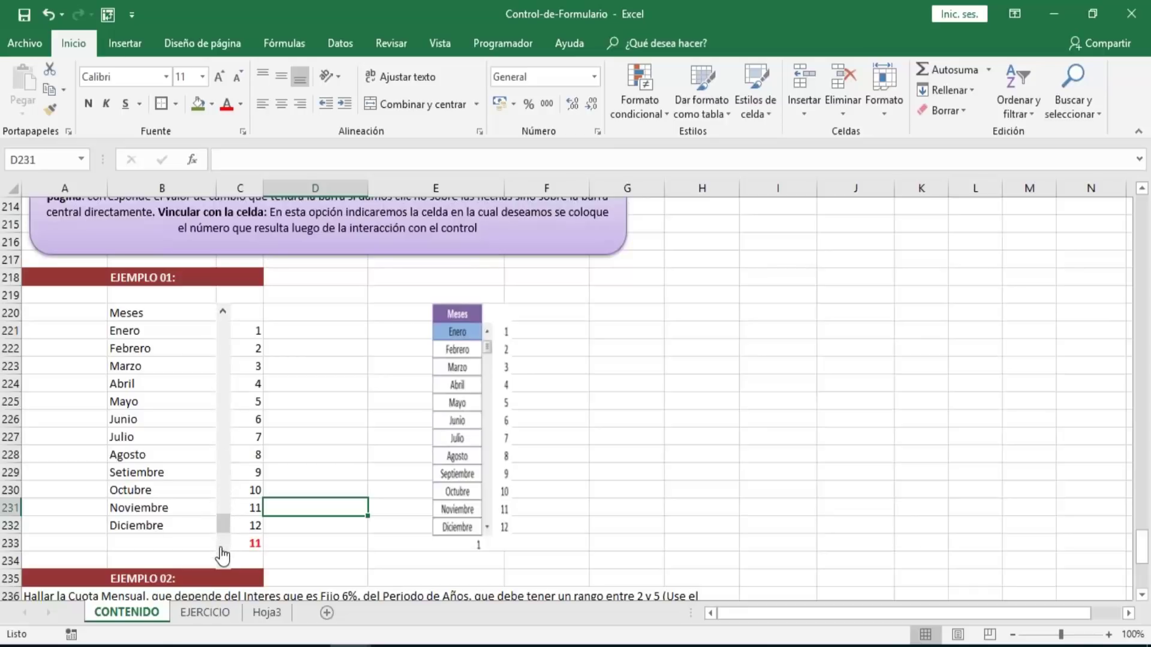
pyautogui.click(223, 555)
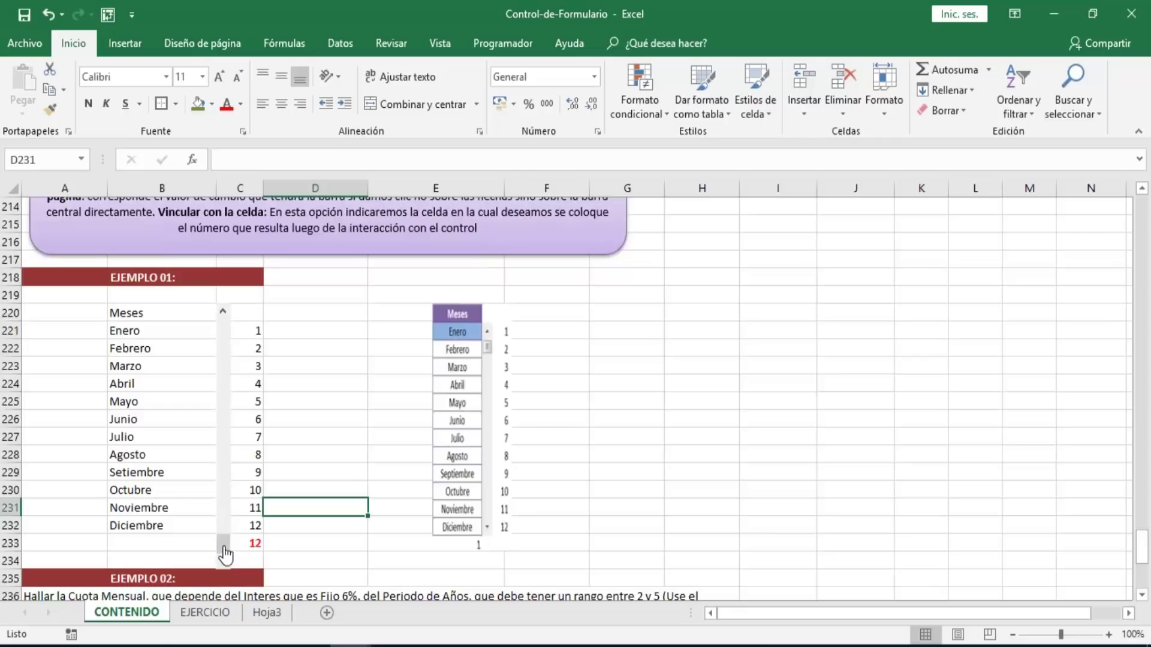
pyautogui.click(341, 342)
pyautogui.click(159, 318)
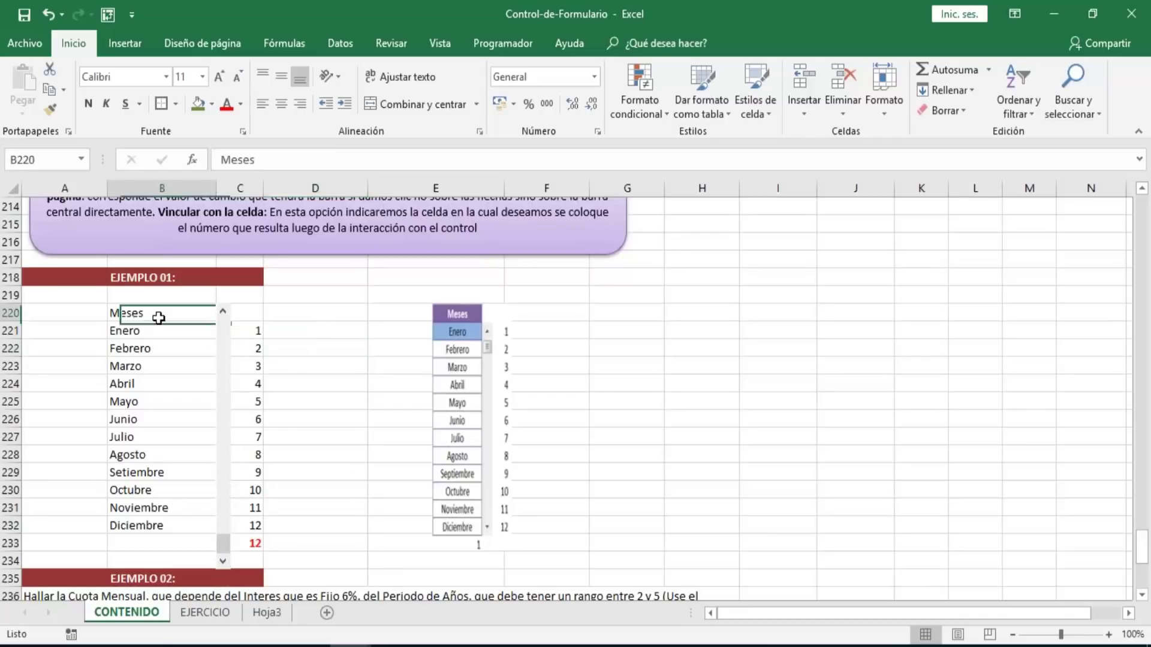
pyautogui.click(160, 331)
pyautogui.click(159, 347)
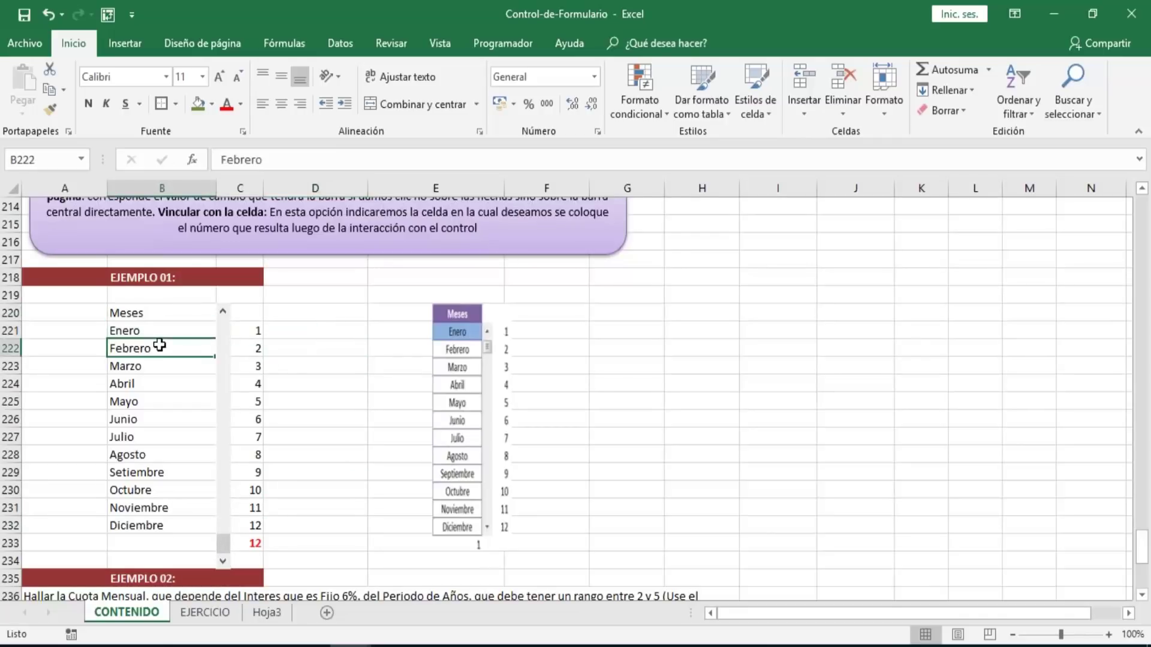
pyautogui.click(157, 454)
# - Look over the cost table and the service quote form on the EJERCICIO sheet, and return to the CONTENIDO sheet
pyautogui.click(205, 612)
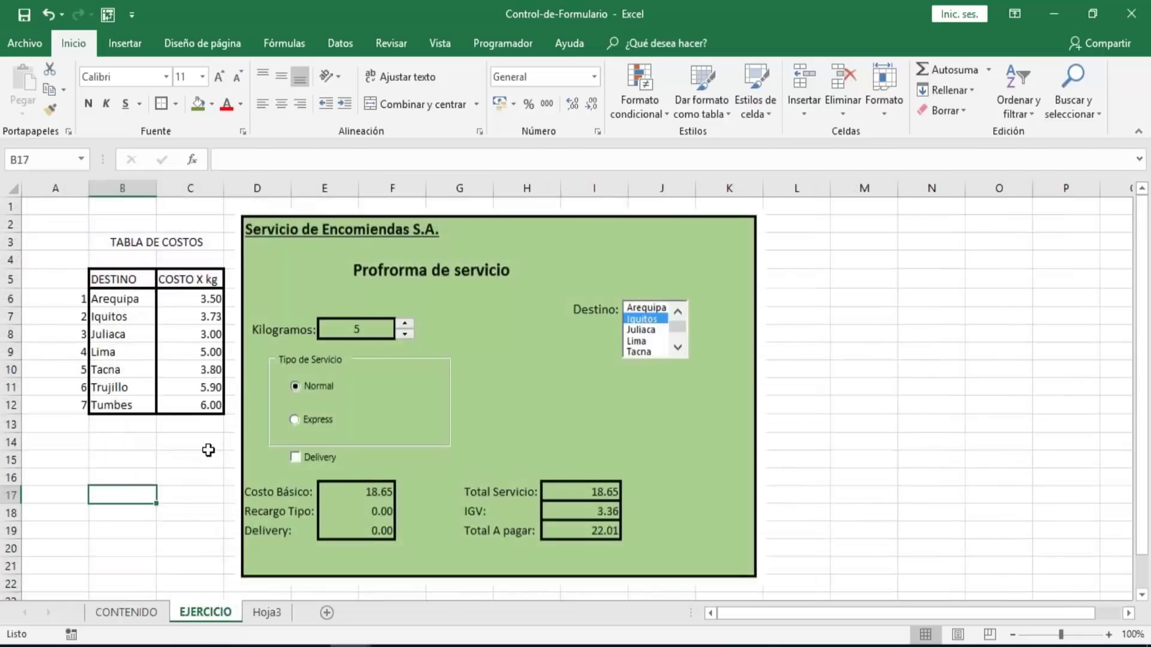
pyautogui.click(174, 436)
pyautogui.click(365, 377)
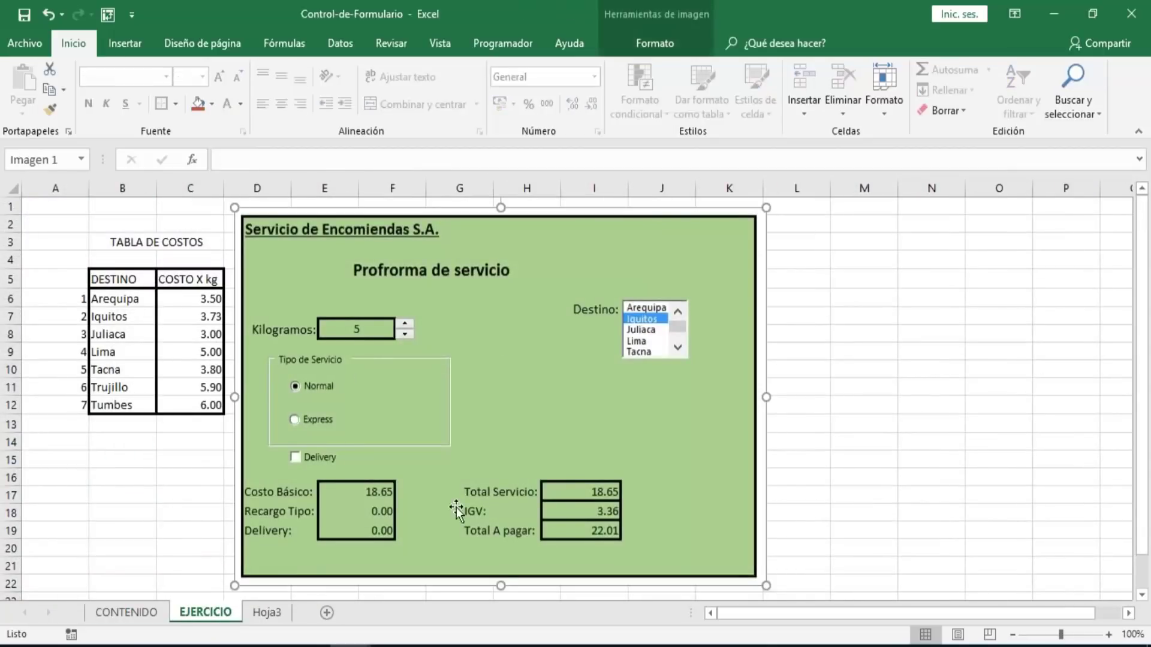
pyautogui.click(180, 478)
pyautogui.click(128, 613)
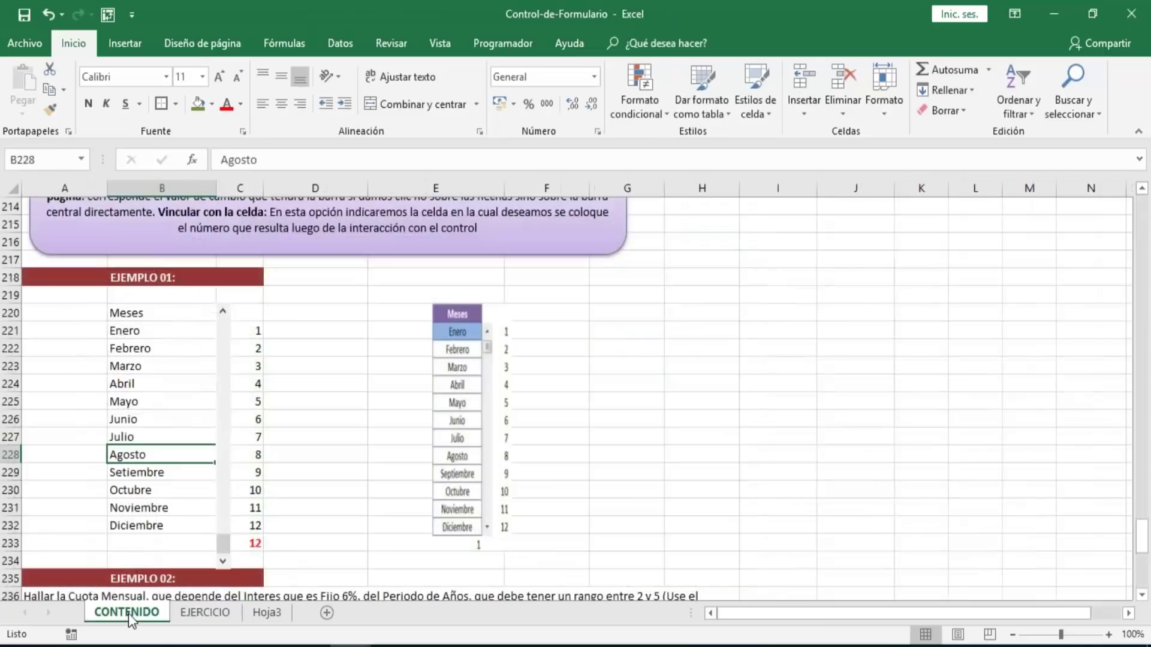